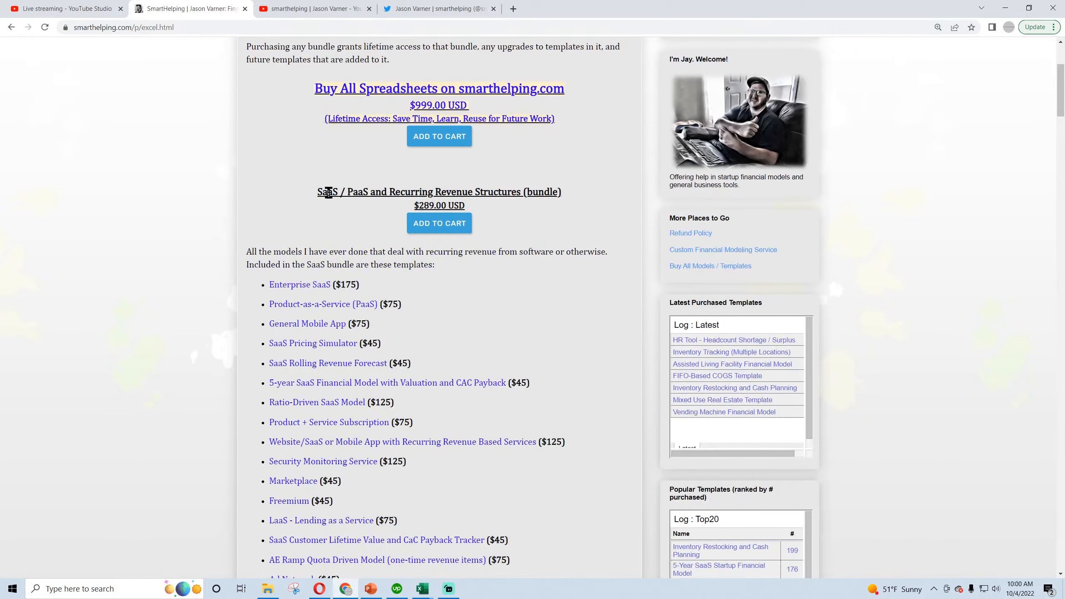
Review the spreadsheet bundles offered on the Financial Models page, including the accounting and finance tools and the lifetime-access offer.
scroll(332, 219, "down", 6)
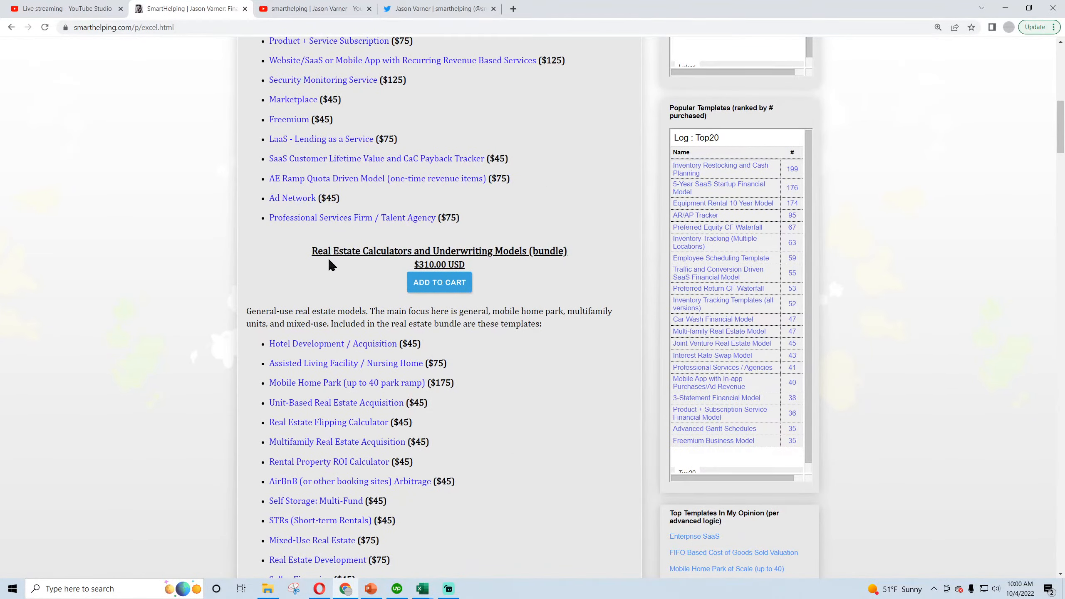
scroll(327, 257, "down", 9)
scroll(326, 268, "down", 14)
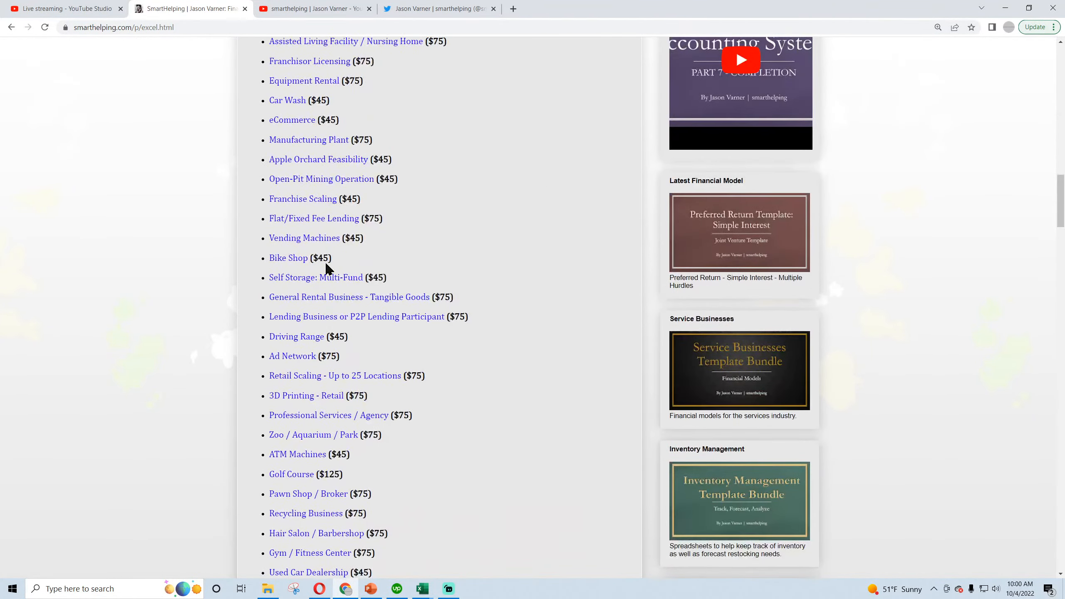
scroll(327, 266, "down", 9)
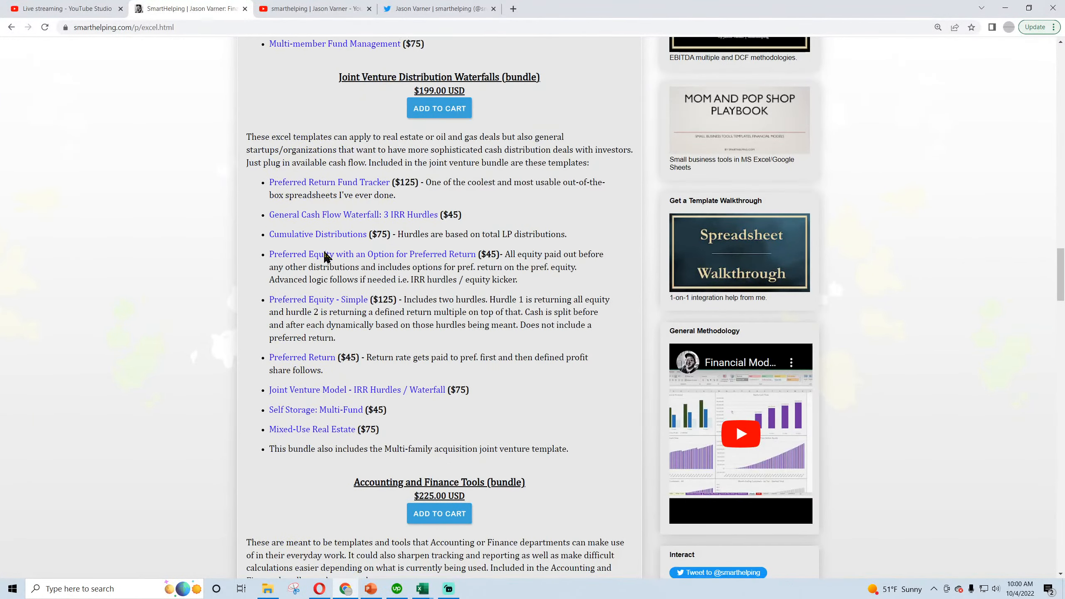
scroll(325, 256, "up", 3)
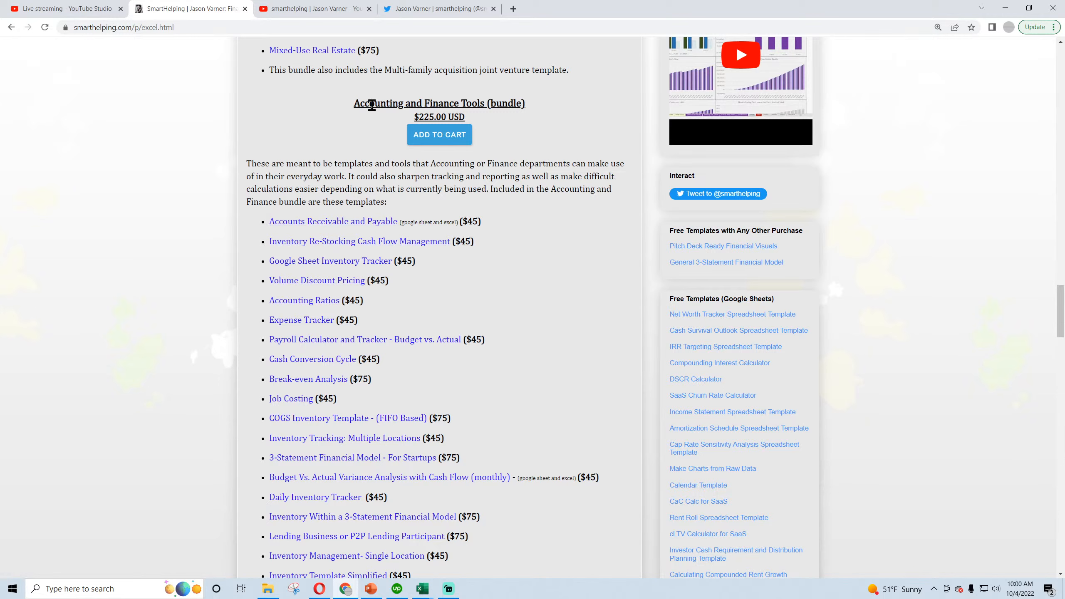
left_click_drag(359, 102, 502, 112)
left_click(360, 202)
scroll(349, 309, "up", 20)
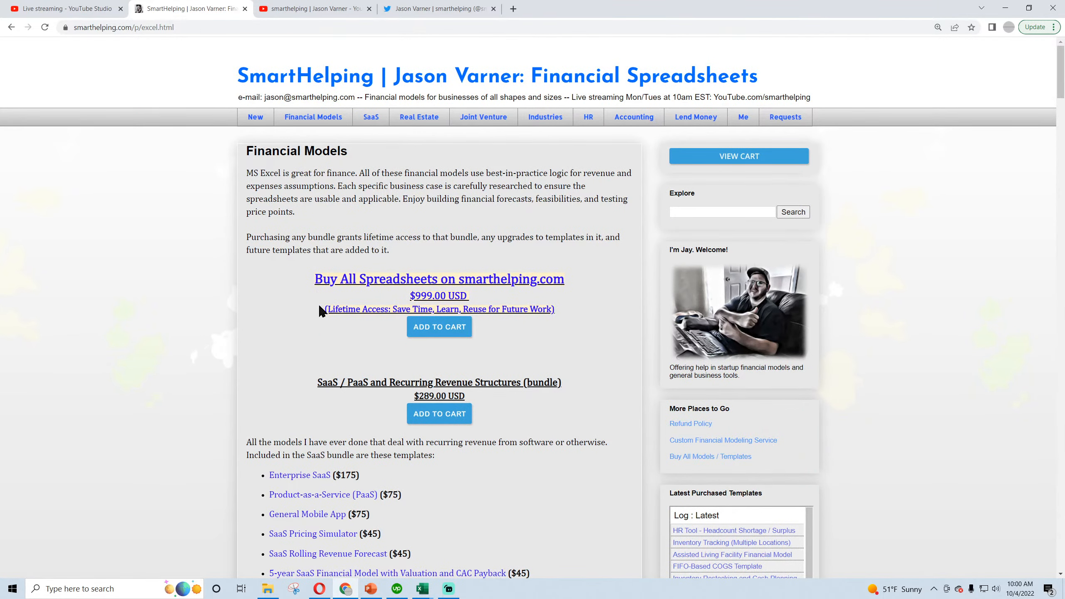
left_click_drag(326, 309, 555, 306)
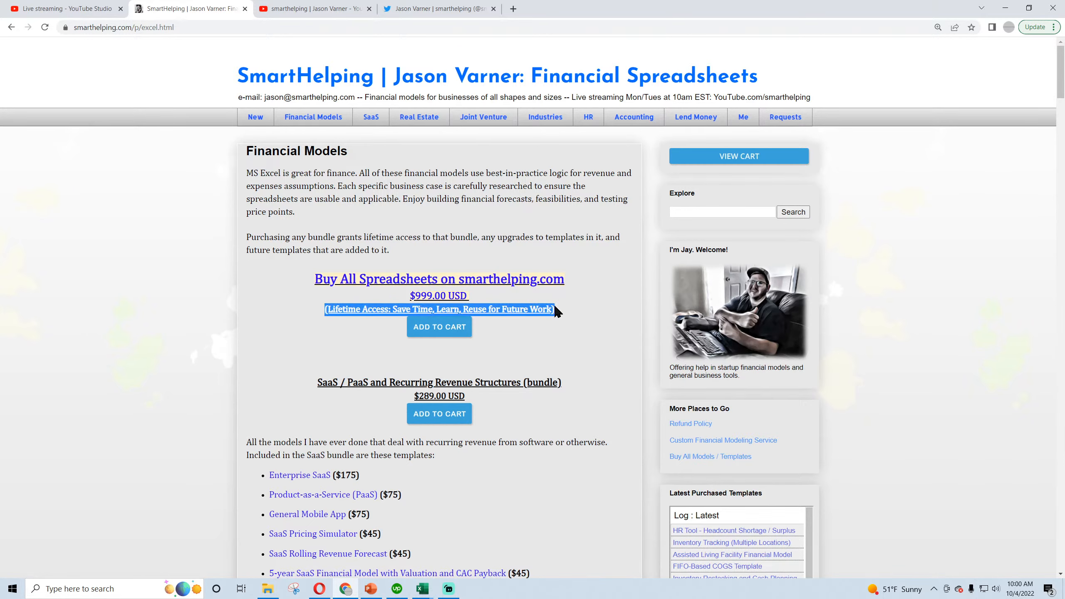
left_click(527, 307)
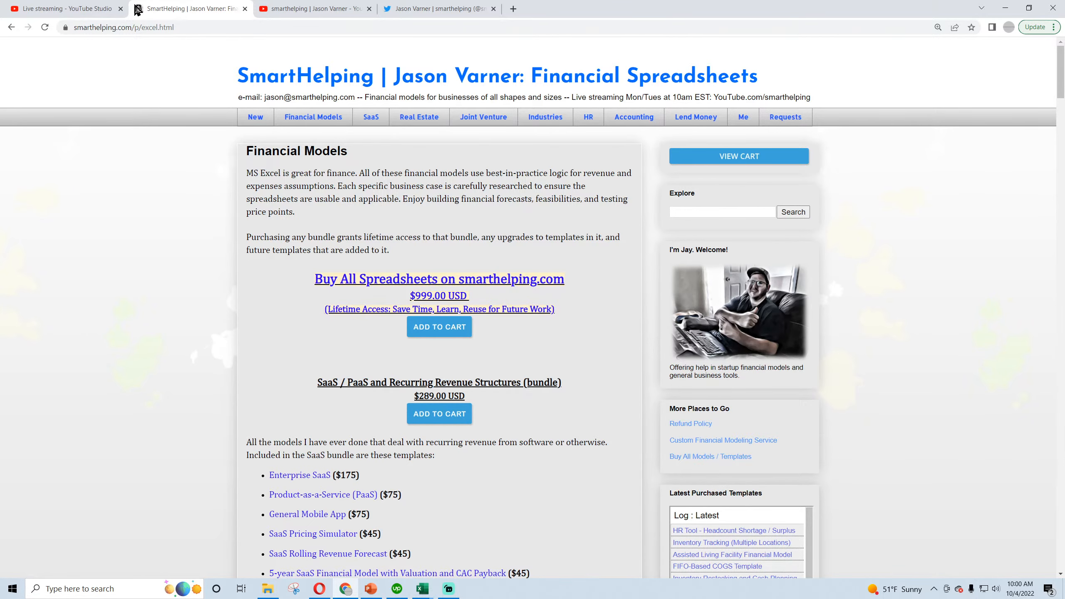
Copy the link of the live stream "Building an Accounting System in Excel - Part 7" from the refreshed YouTube channel page and close that page.
left_click(306, 9)
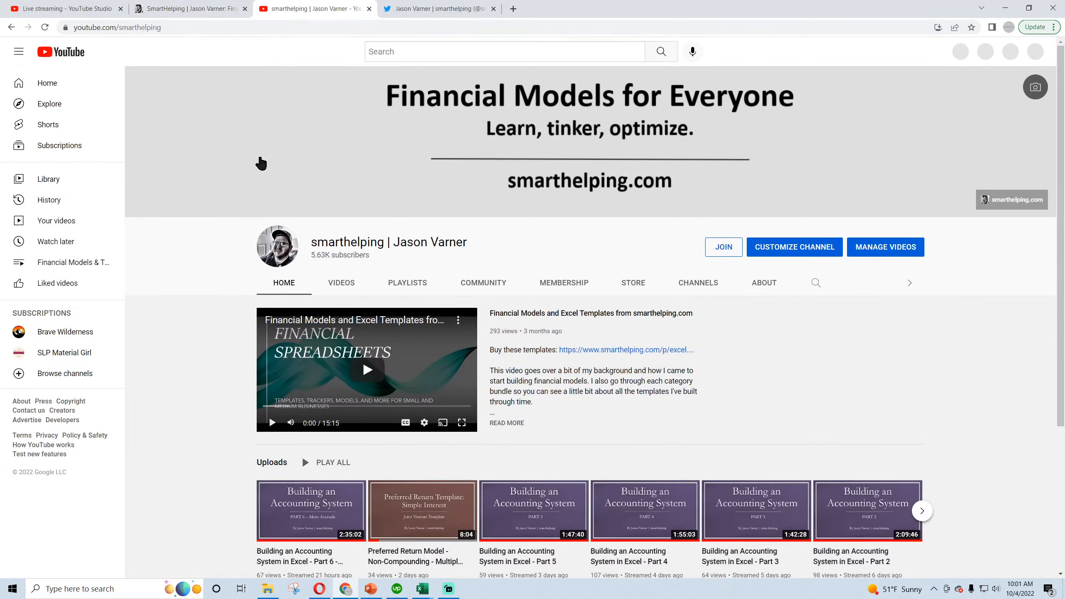
left_click(44, 27)
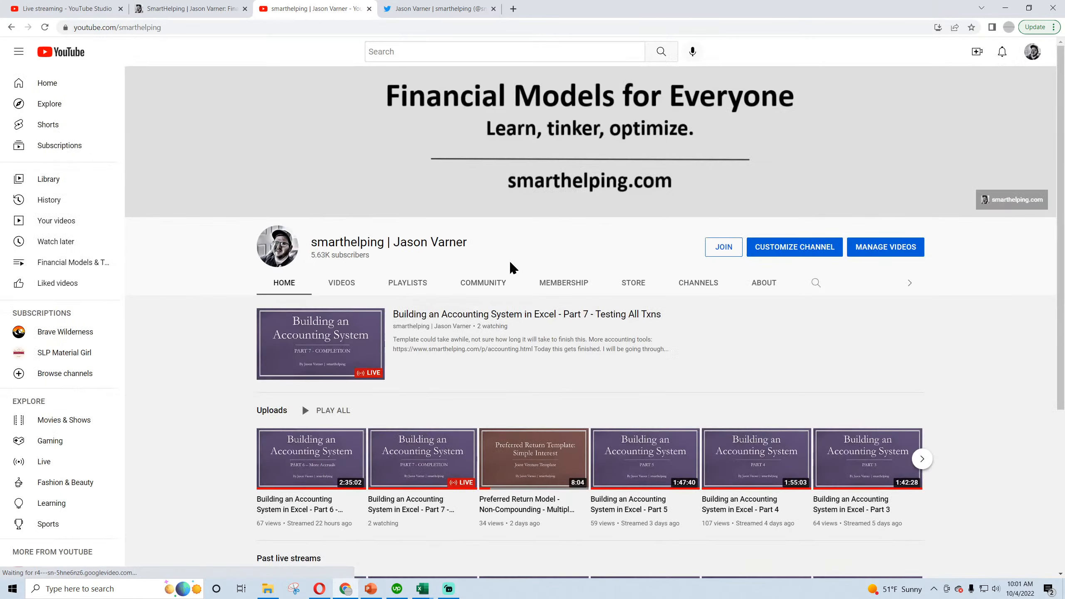
left_click(459, 317)
left_click(187, 28)
key("ctrl+c")
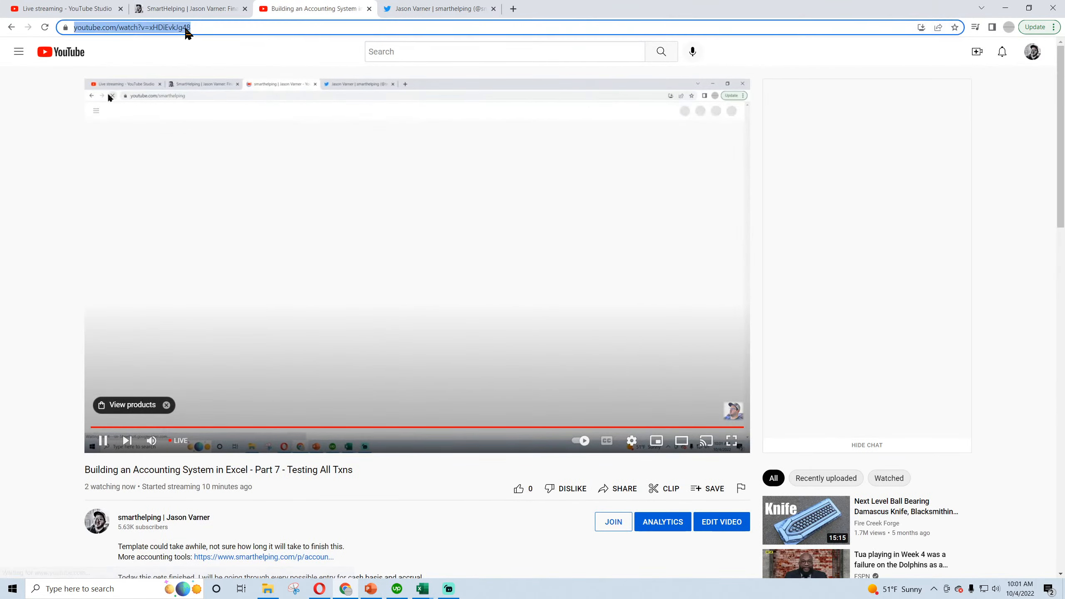
right_click(187, 33)
left_click(204, 59)
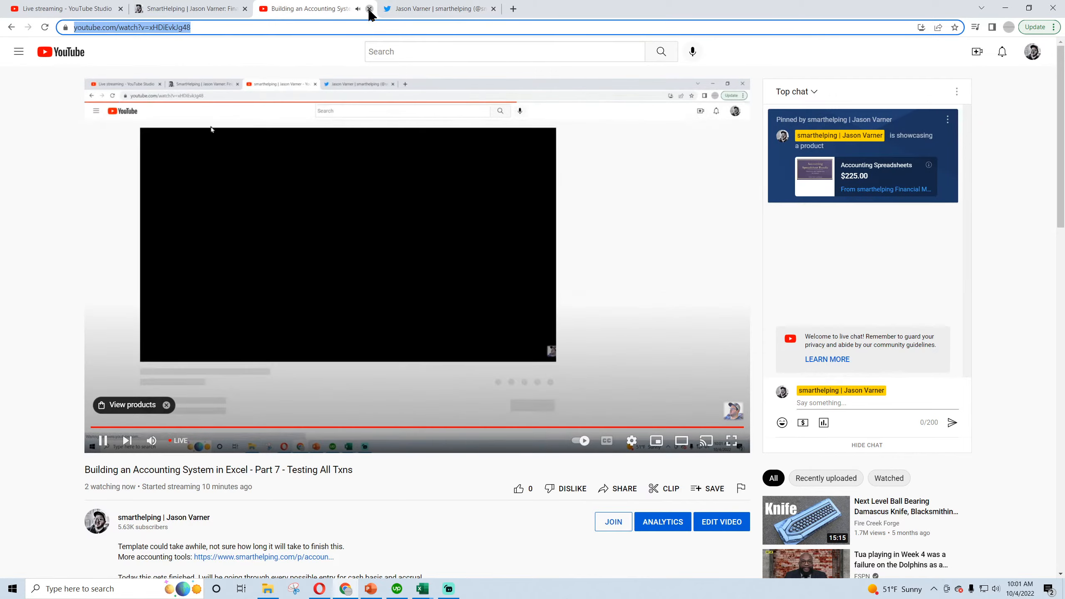
left_click(369, 9)
Post a tweet reading "finishing accounting system - checking every txn - cash basis and accrual basis:" followed by the copied stream link.
left_click(247, 333)
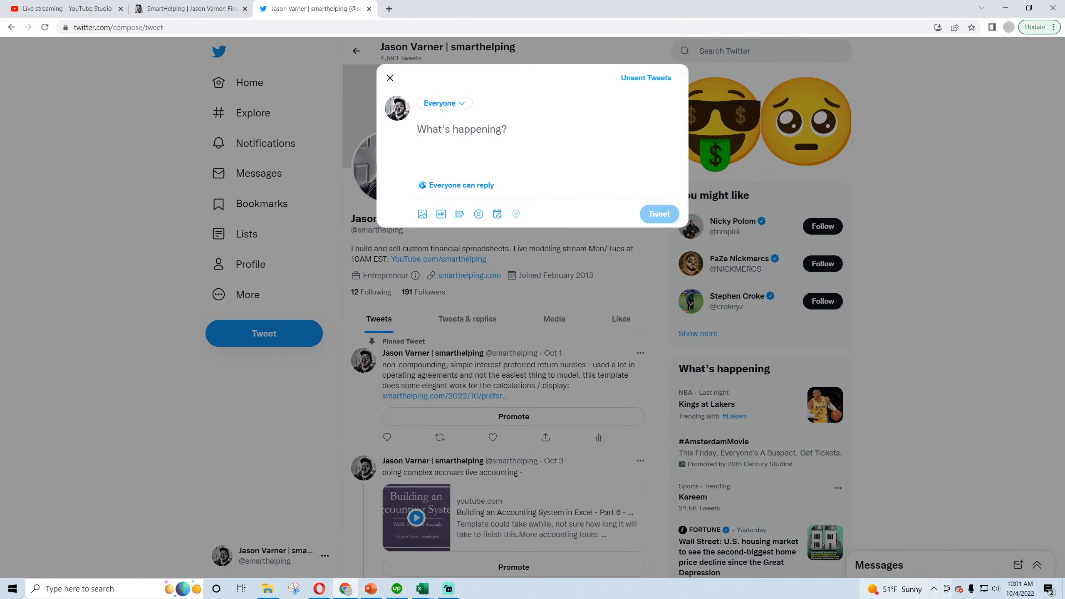
type("liv")
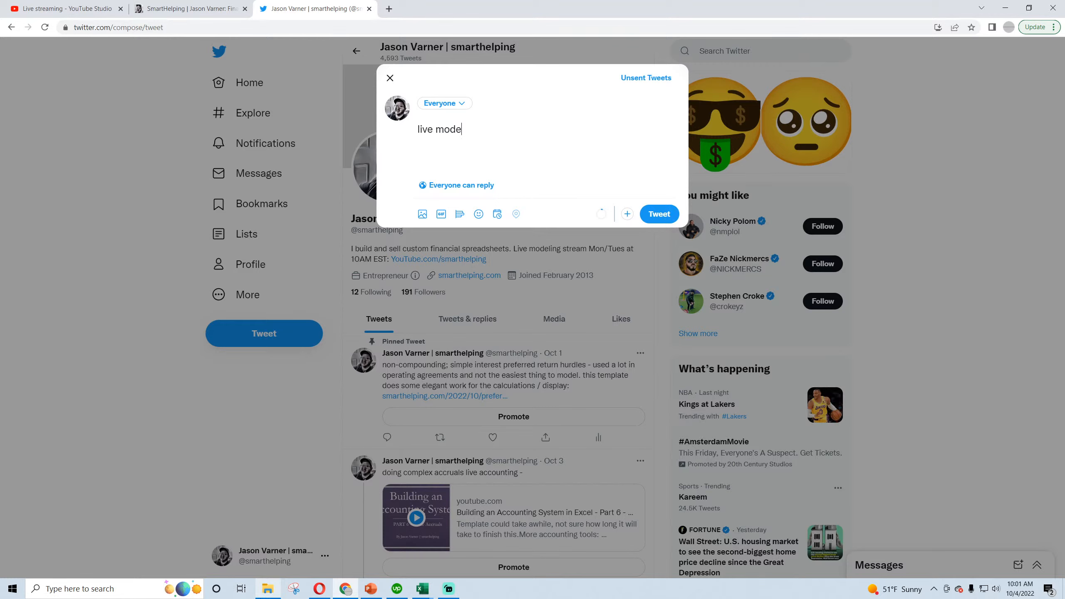
type("e mo")
key("BackSpace")
key("BackSpace")
key("BackSpace")
key("BackSpace")
key("BackSpace")
key("BackSpace")
key("BackSpace")
type("fin")
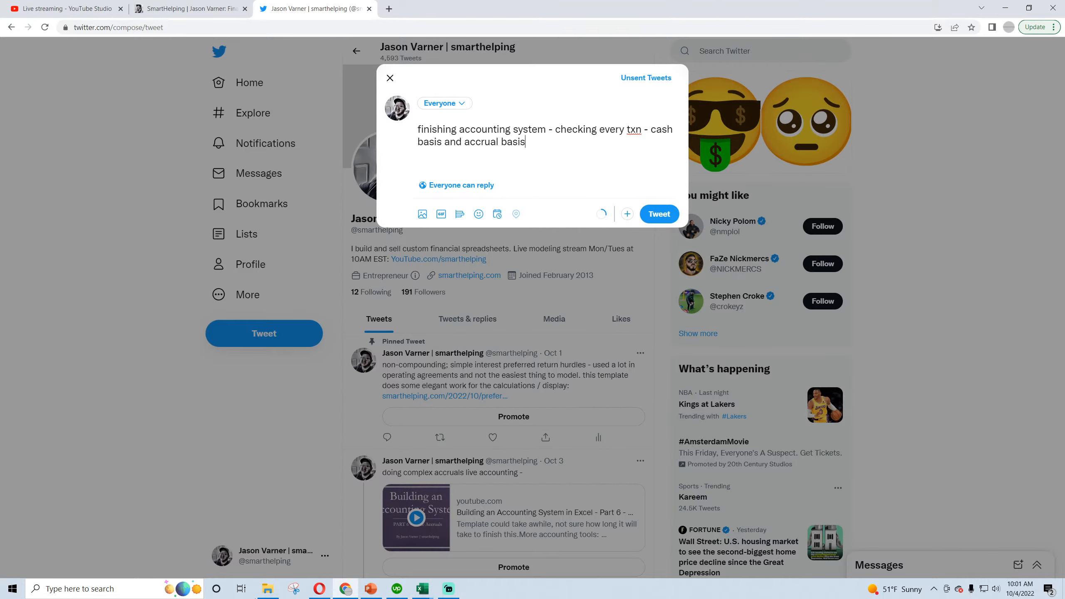
key("ctrl+v")
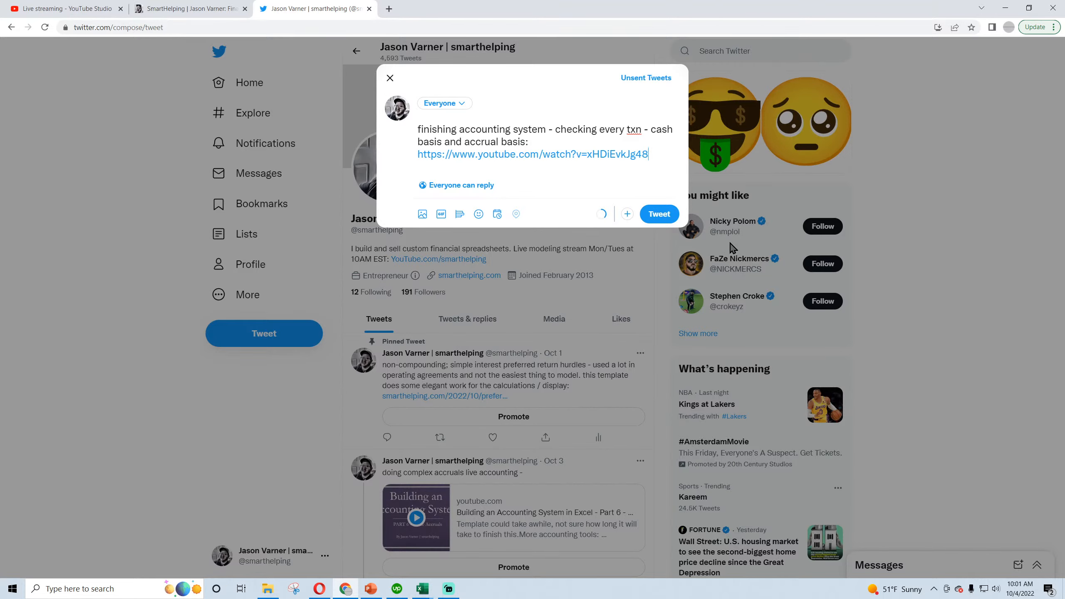
left_click(659, 214)
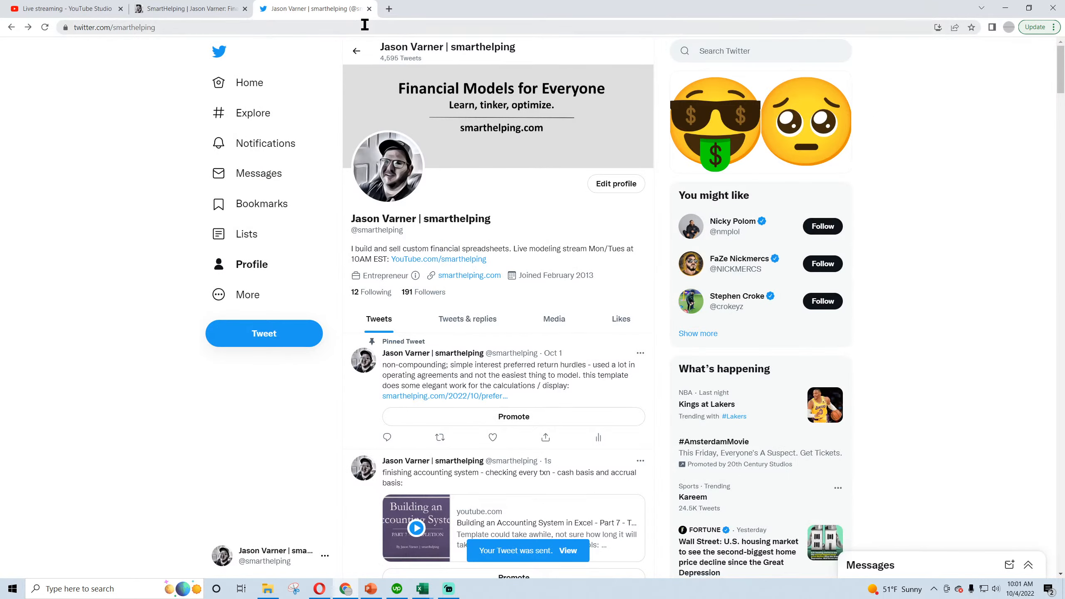
Check the live stream's analytics in YouTube Studio.
left_click(193, 13)
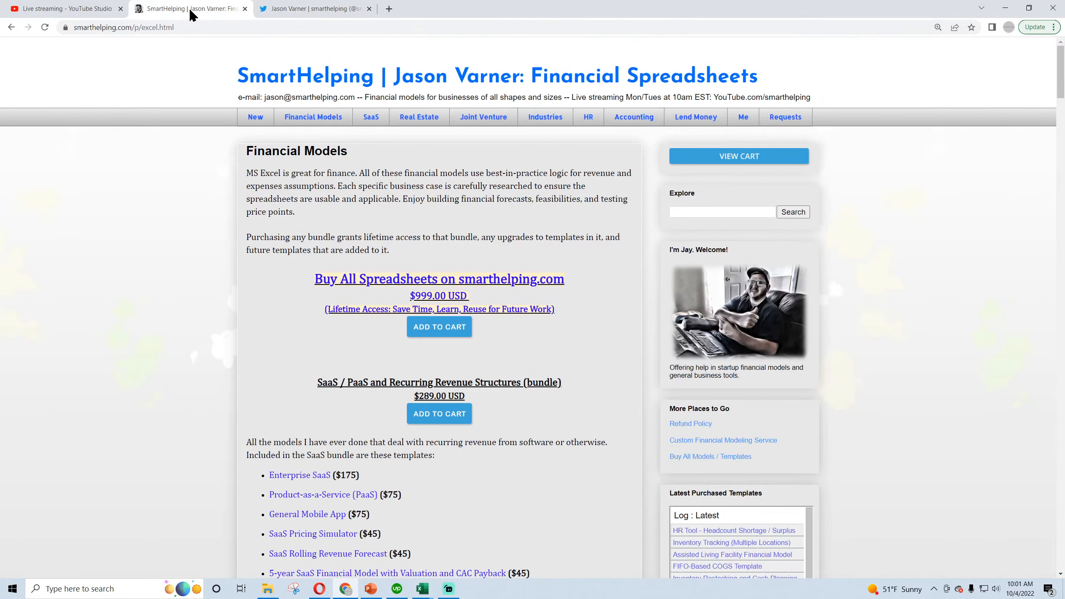
left_click(67, 9)
left_click(156, 251)
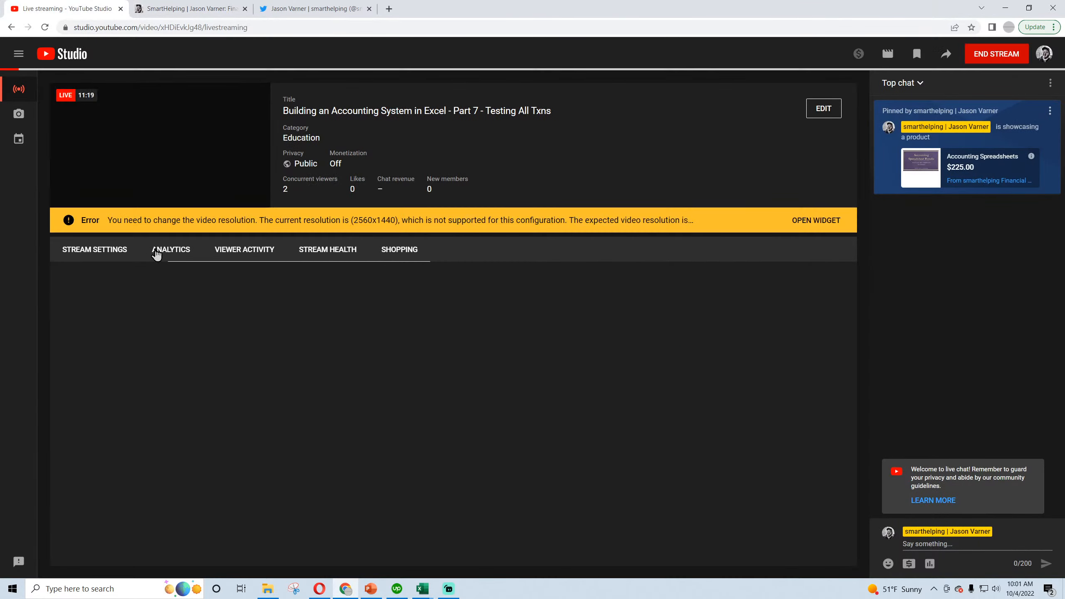
Close the COUNTDOWN workbook and switch to the Accounting System workbook in Excel.
mouse_move(422, 592)
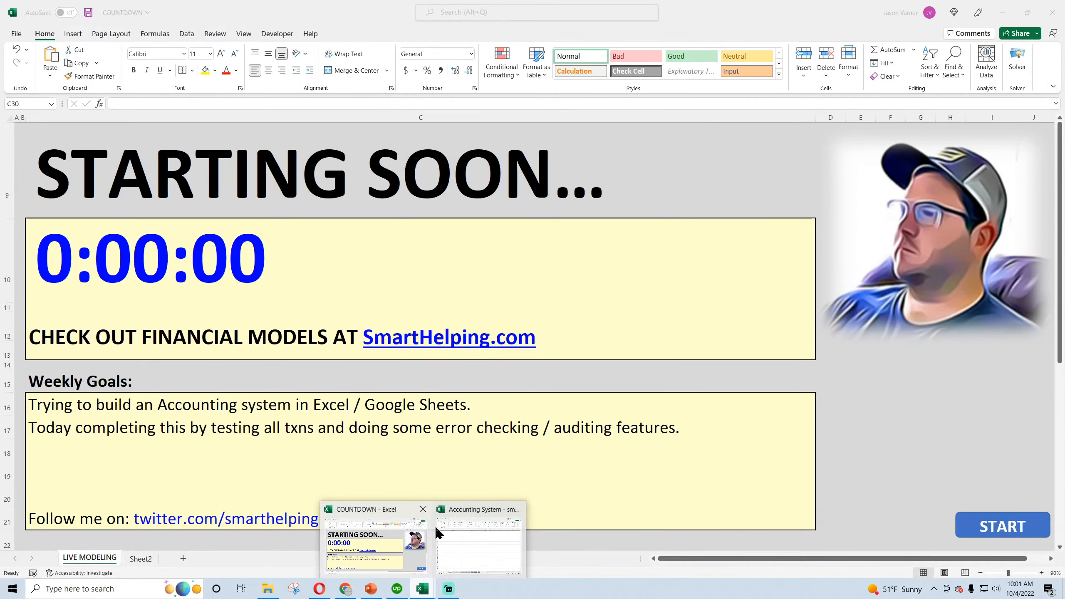
left_click(476, 551)
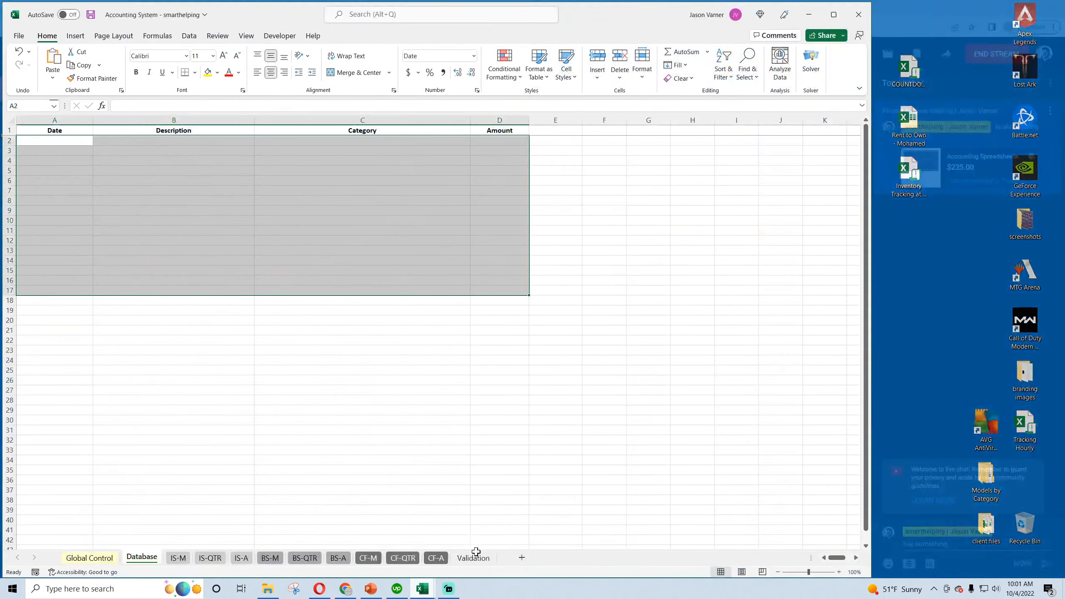
mouse_move(423, 589)
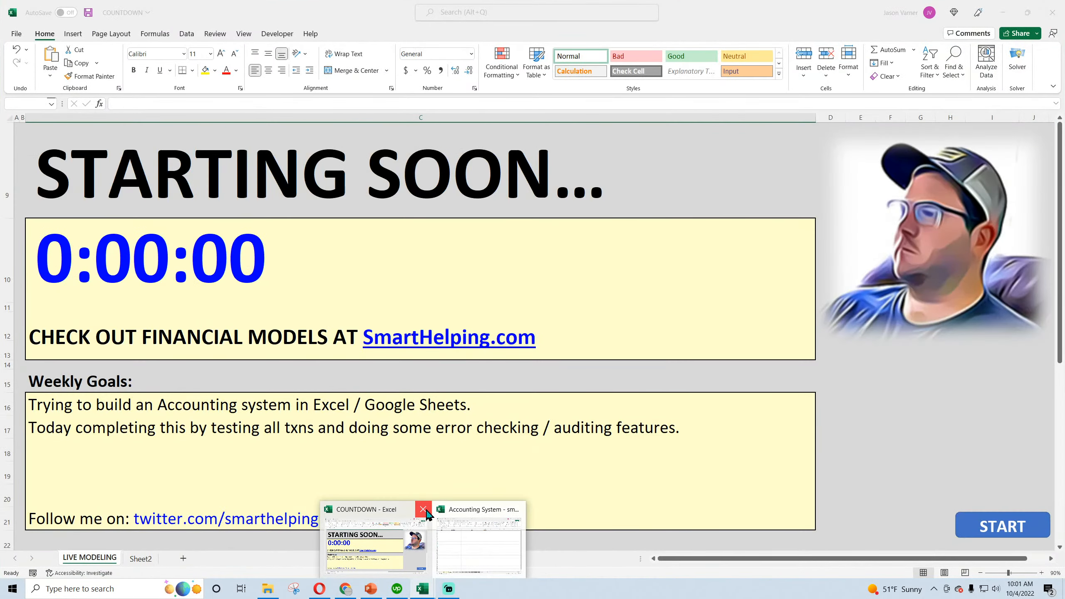
left_click(426, 512)
left_click(486, 318)
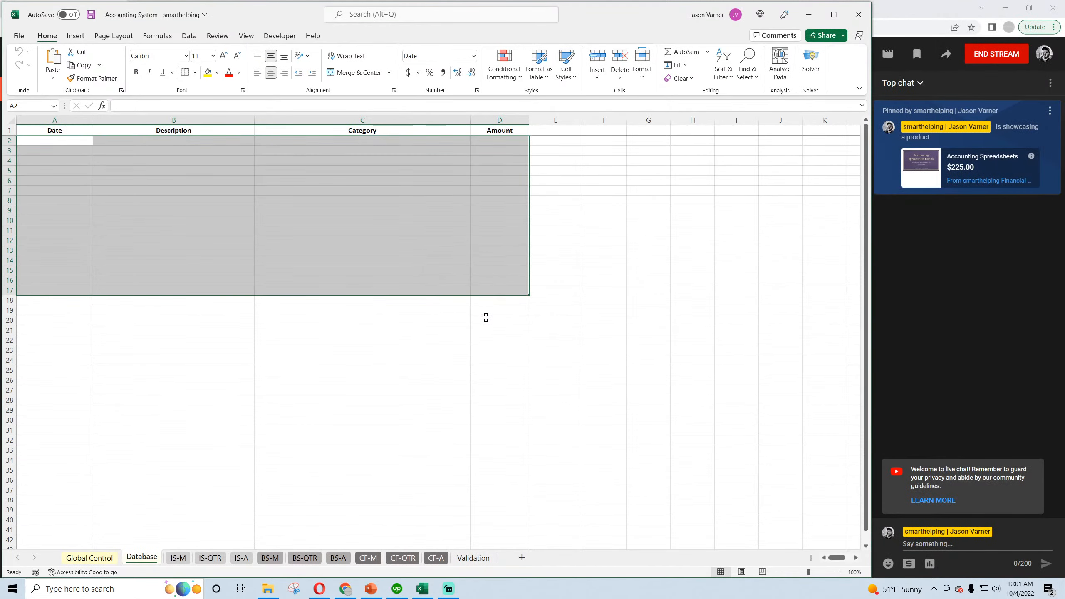
Save the workbook, and save a copy in the models folder as "Accounting System - smarthelping - Accrual".
left_click(561, 361)
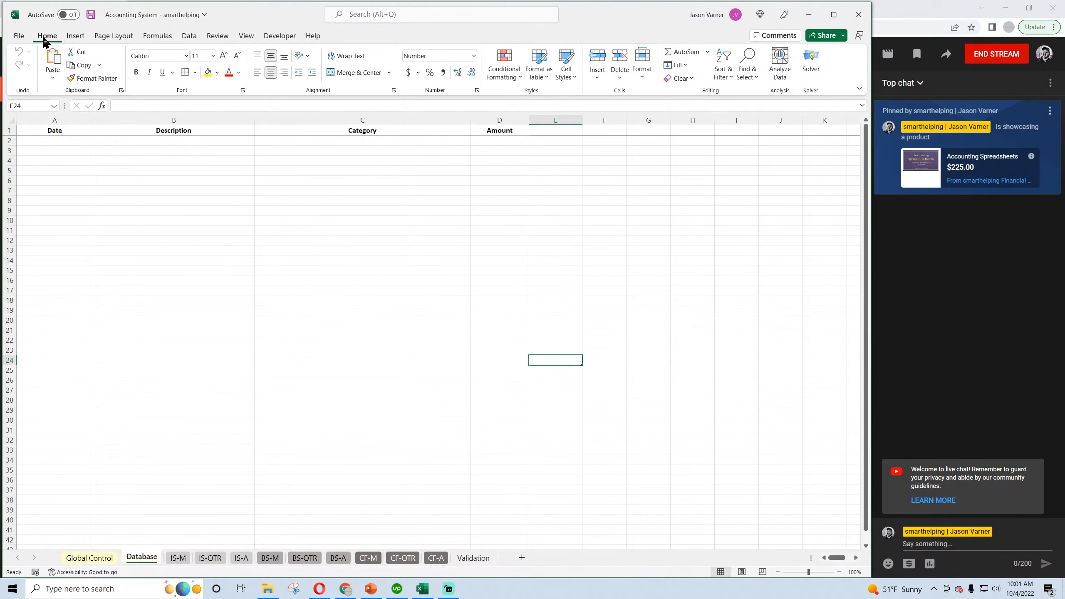
left_click(91, 15)
left_click(19, 36)
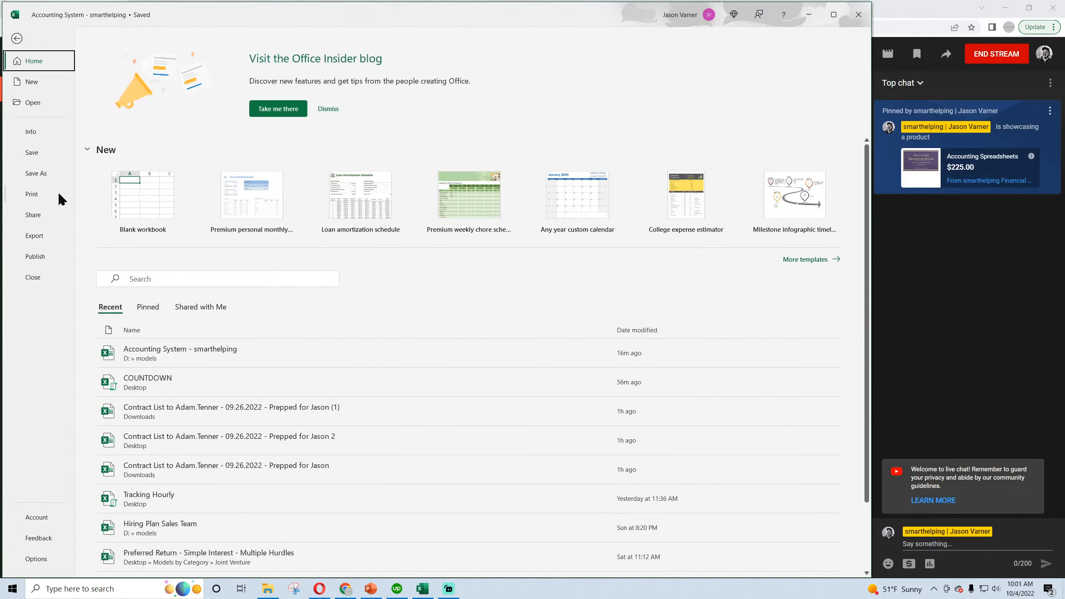
left_click(37, 173)
left_click(140, 217)
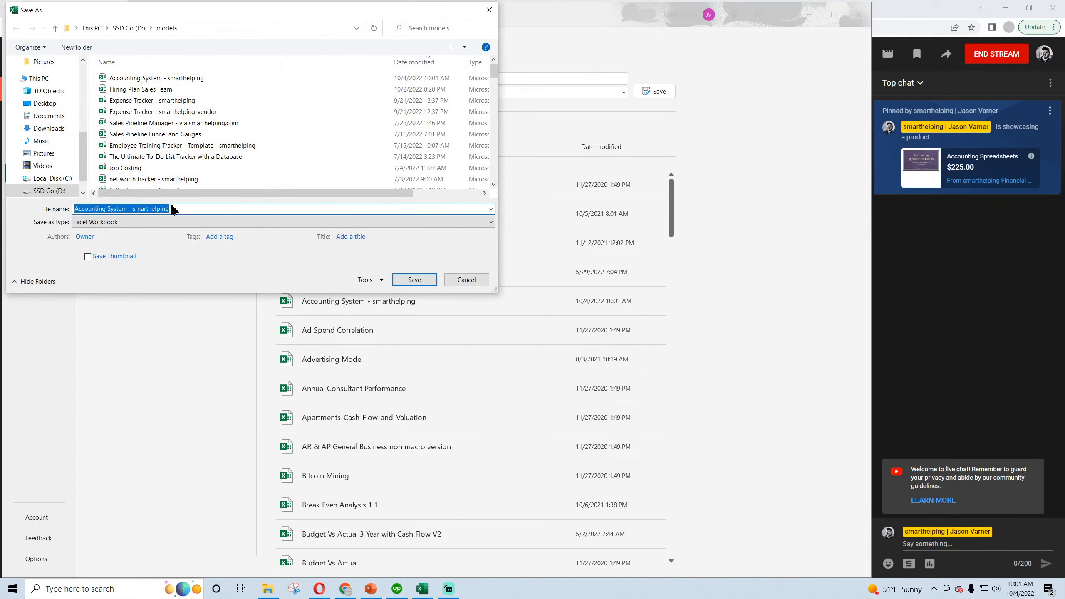
left_click(172, 208)
type("- Accrual")
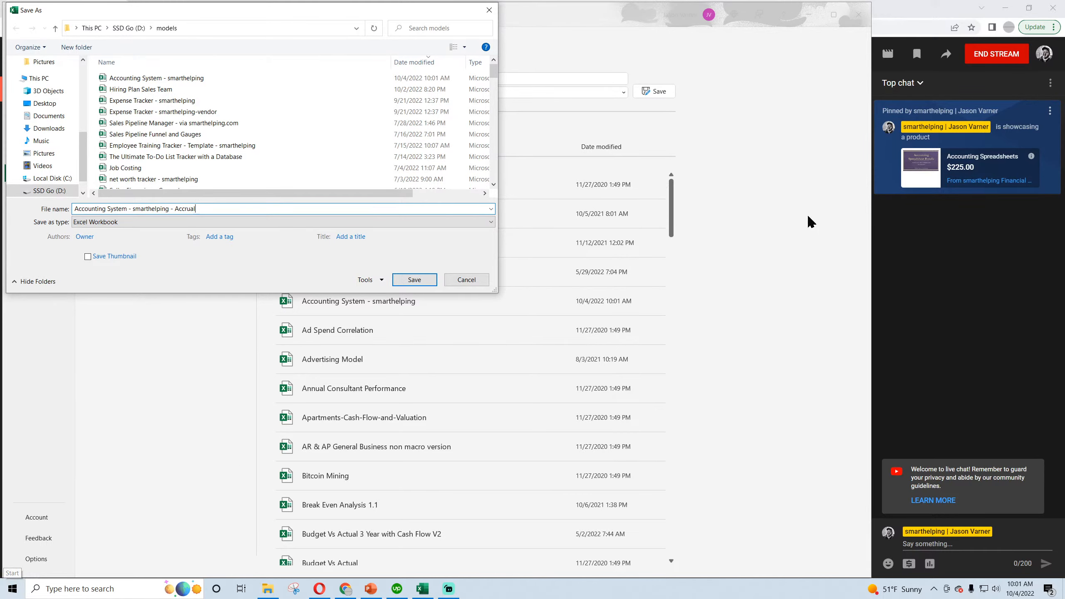
left_click(414, 280)
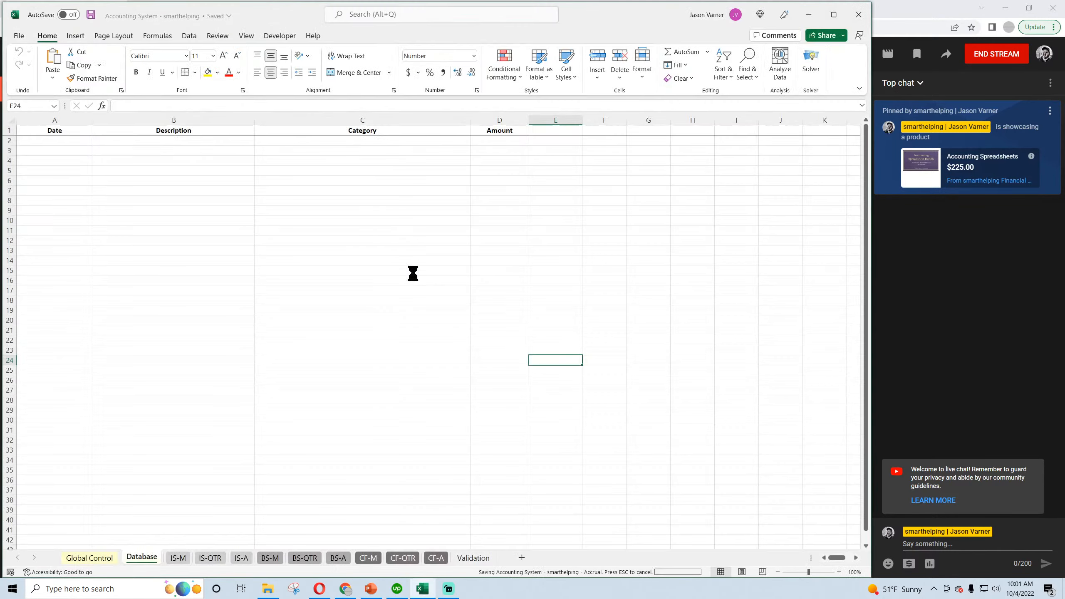
Save another copy of the workbook in the models folder as "Accounting System - smarthelping - Cash Basis".
left_click(18, 36)
left_click(38, 173)
left_click(135, 216)
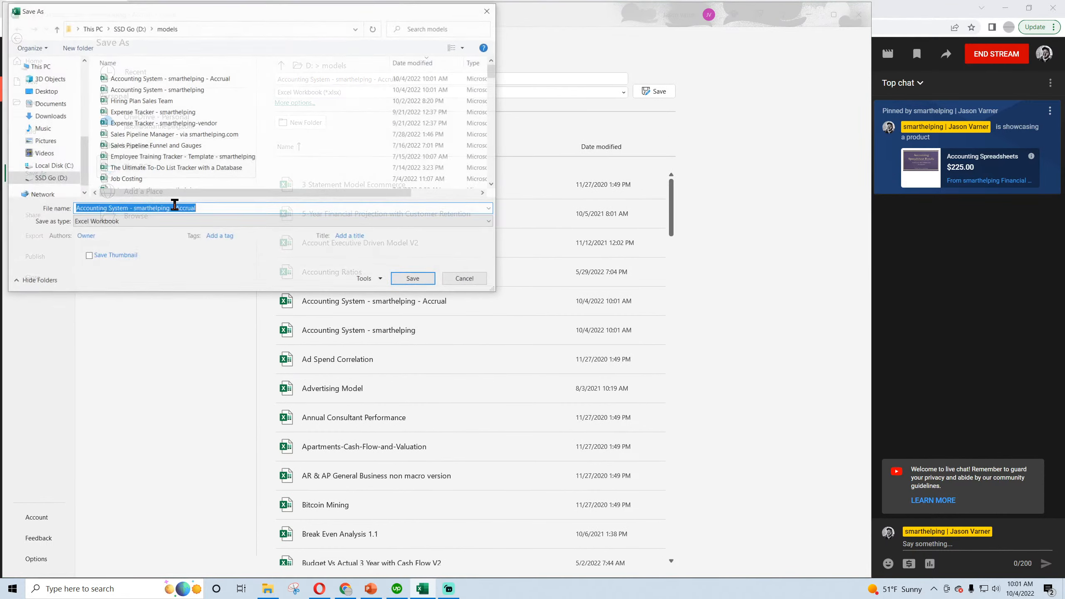
left_click(209, 208)
left_click_drag(173, 209, 260, 213)
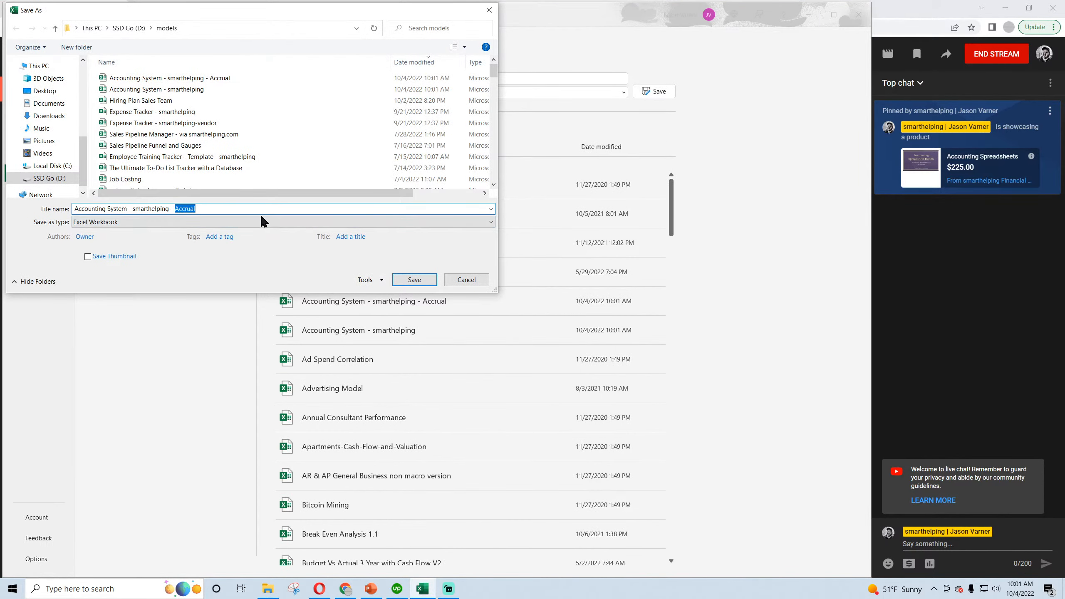
type("Cash Basis")
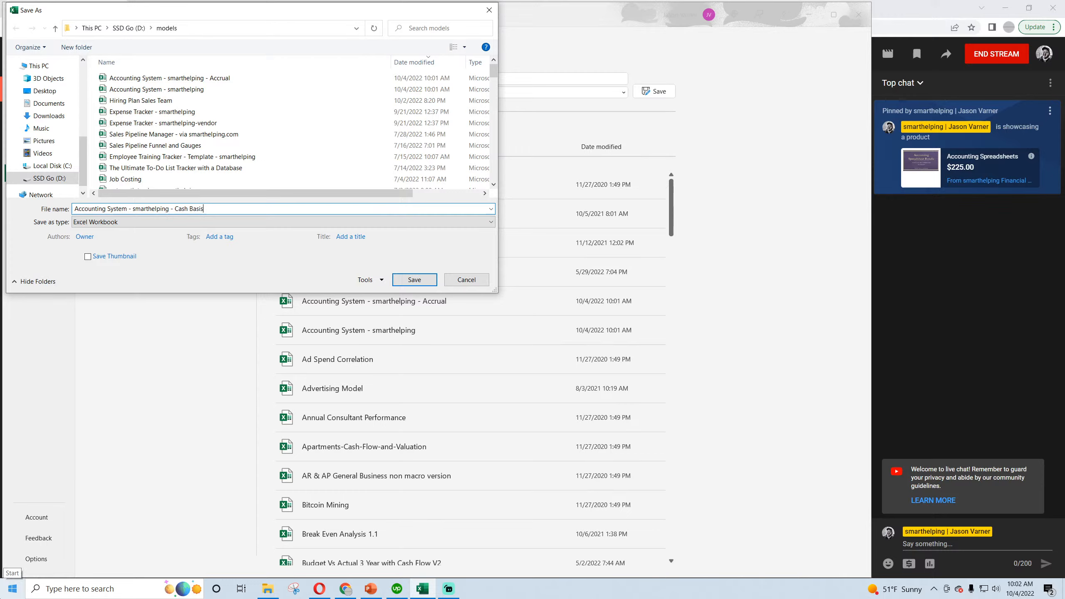
key("Return")
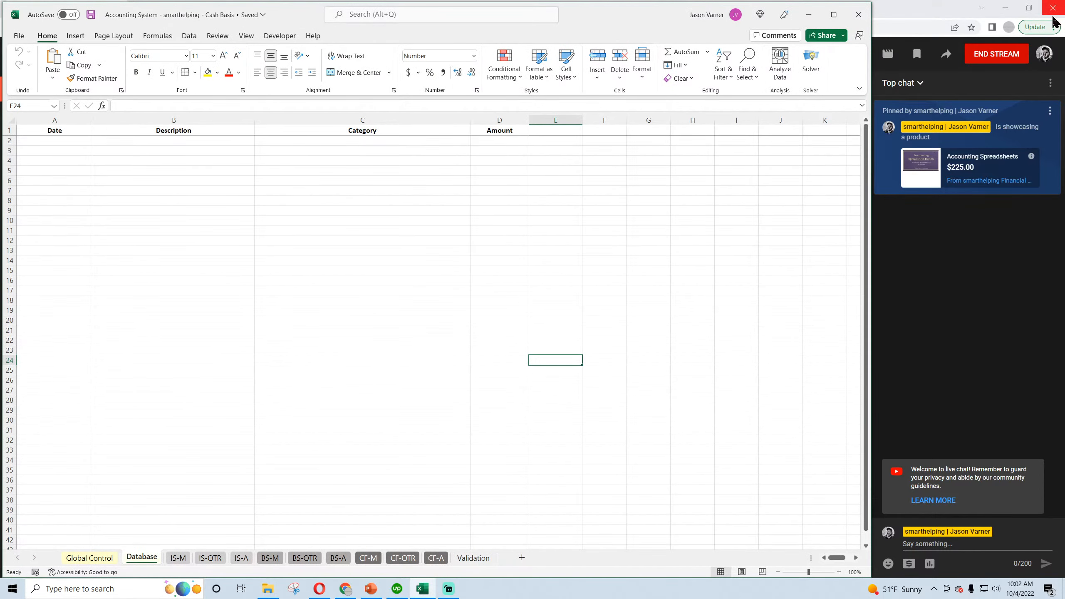
Open the "Accounting System - smarthelping - Accrual" workbook from the models folder, align its window over the Cash Basis workbook, and save it.
left_click(265, 592)
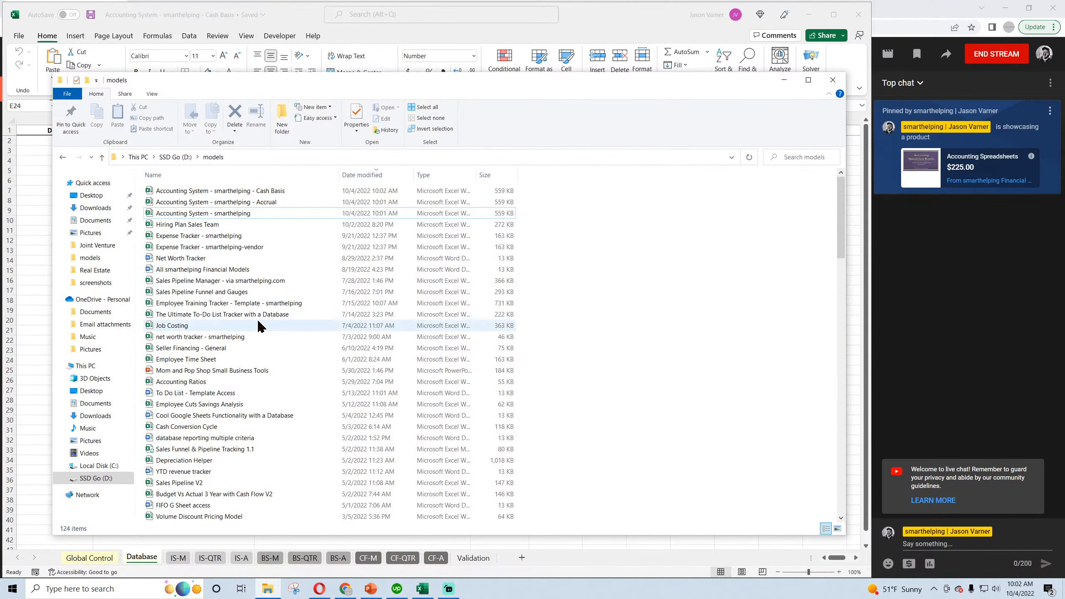
double_click(244, 203)
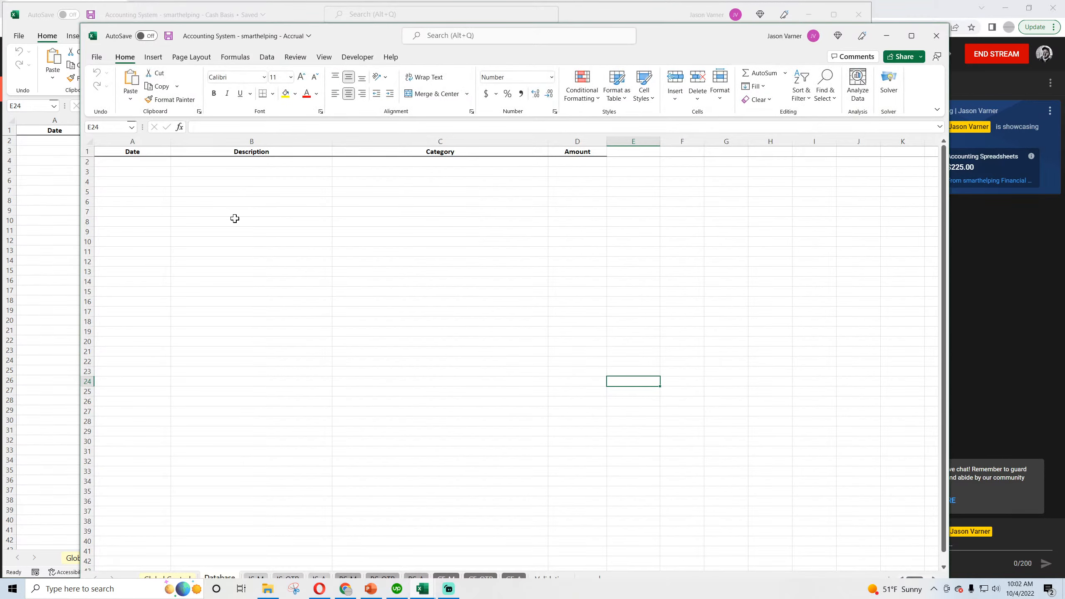
left_click_drag(644, 30, 587, 14)
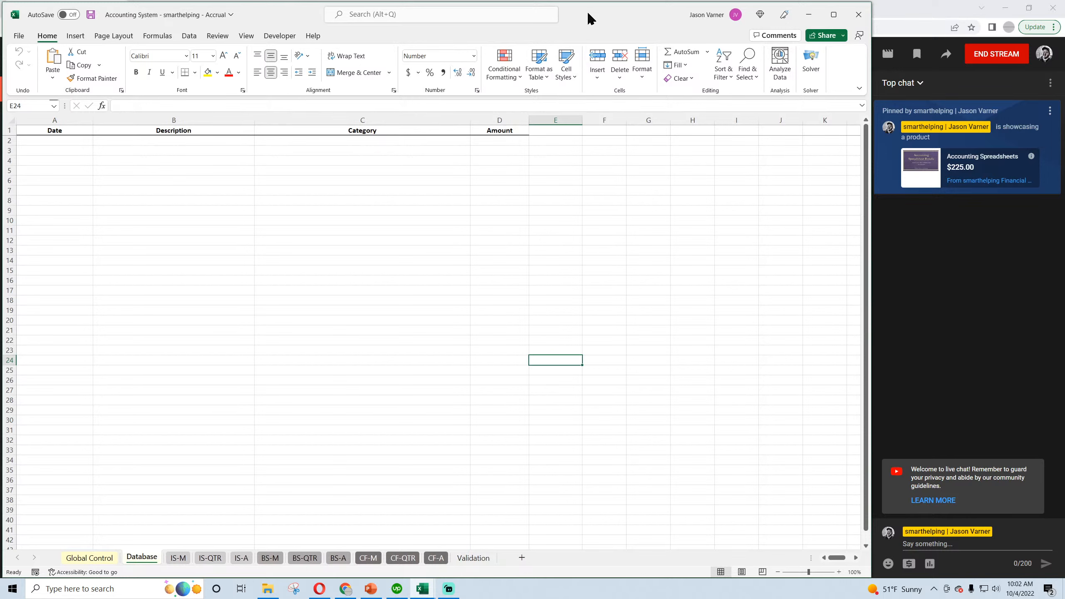
left_click(423, 190)
left_click(91, 14)
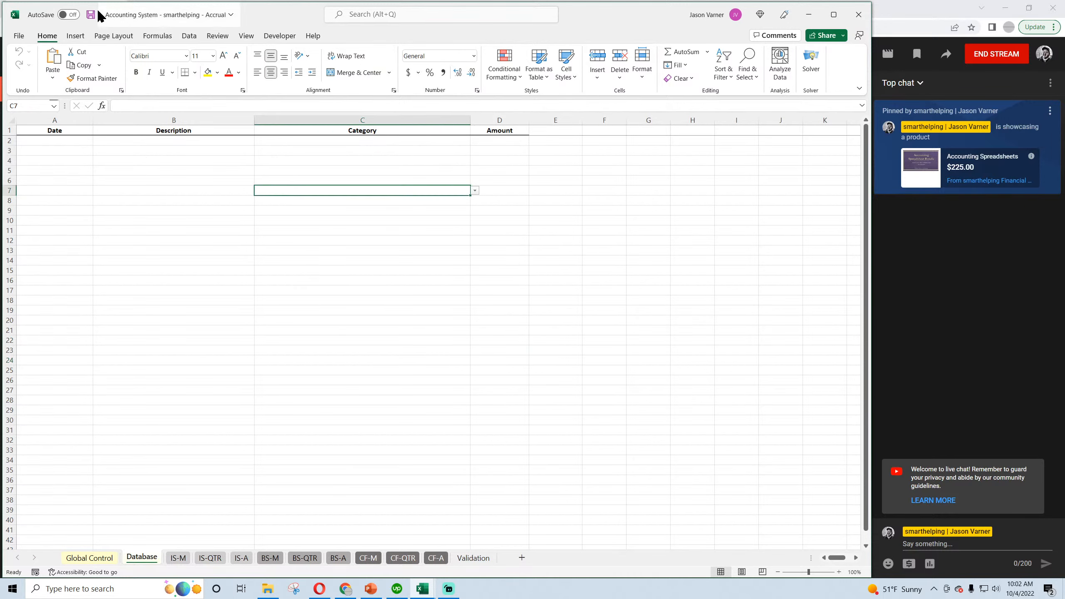
Open the Validation sheet and select the Description heading in D1.
left_click(54, 140)
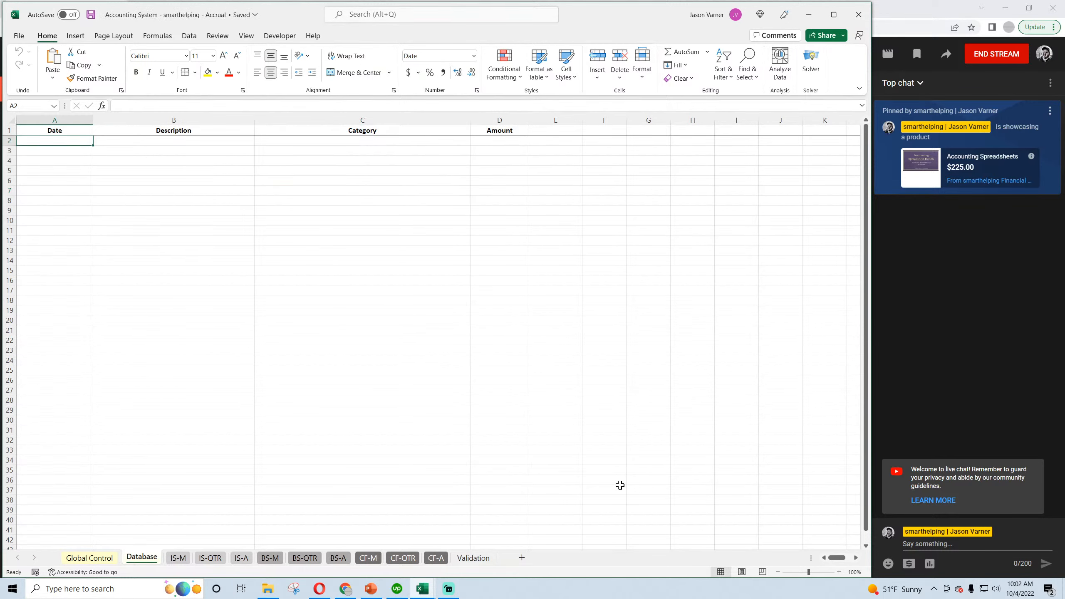
left_click(479, 559)
left_click(429, 321)
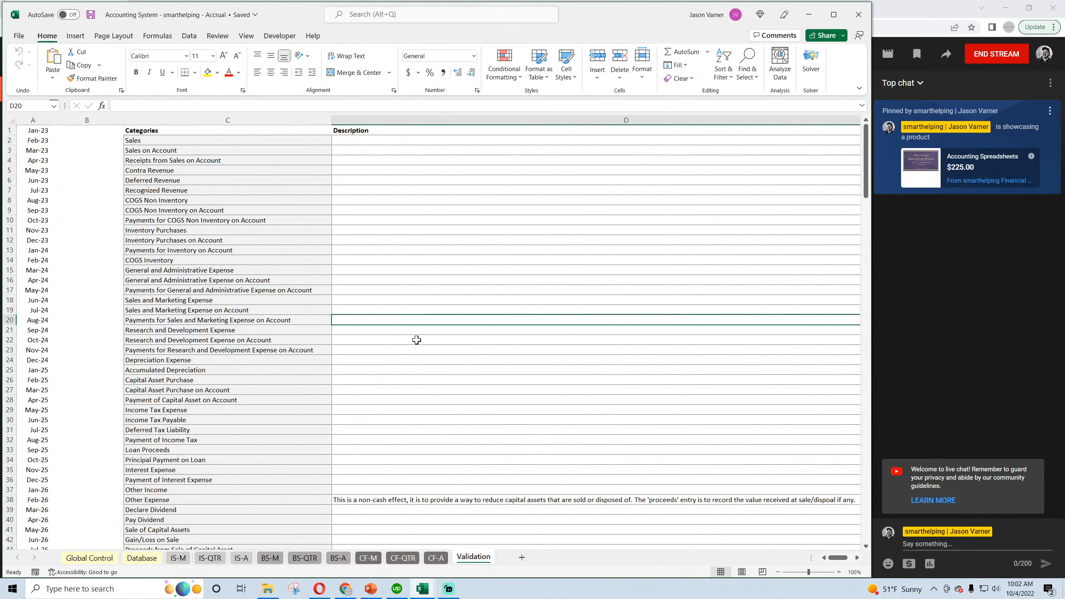
left_click(363, 142)
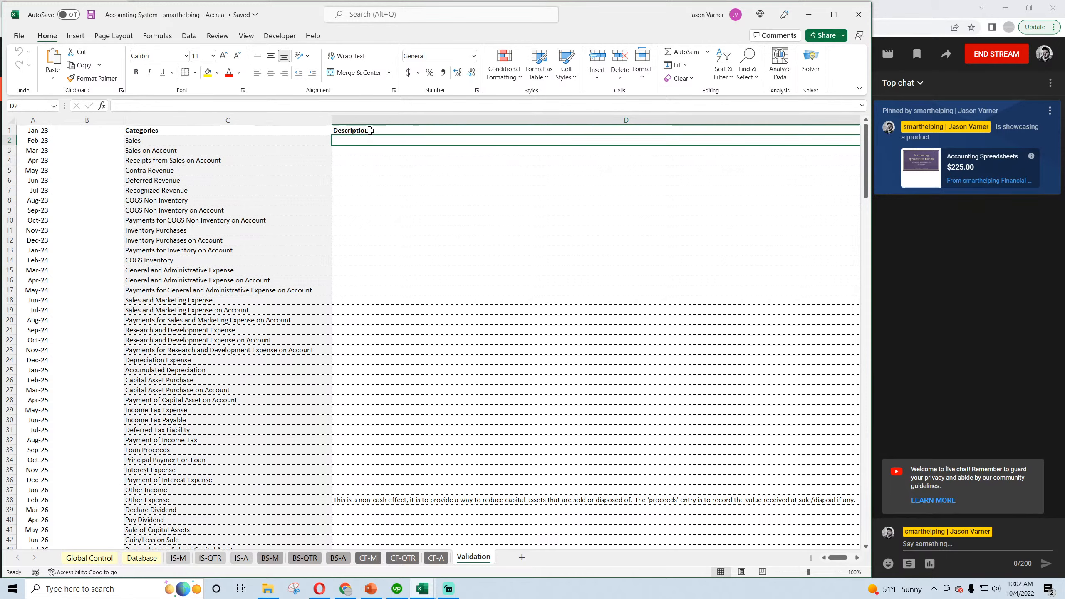
left_click(369, 131)
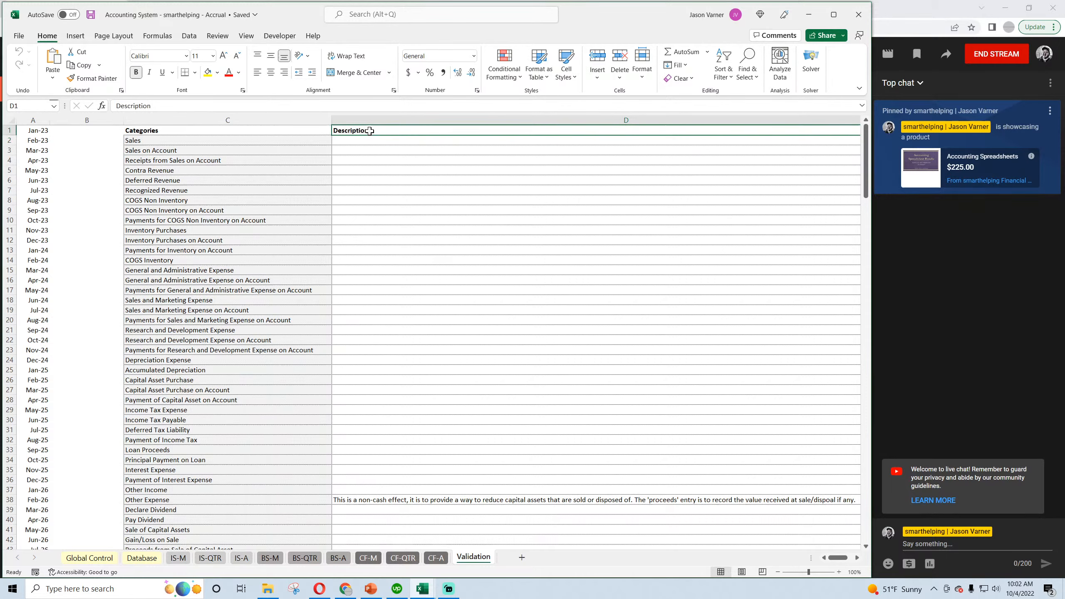
Copy the revenue categories from Sales to Recognized Revenue (C2:C7) into column D, with the list starting at D2.
left_click(188, 140)
left_click_drag(188, 141, 189, 147)
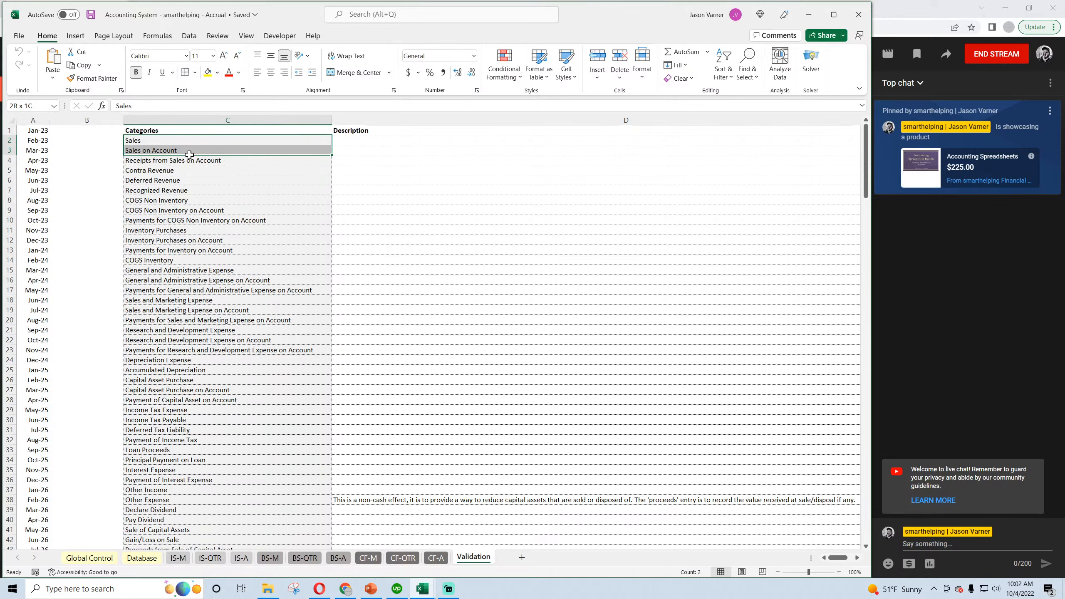
left_click_drag(189, 155, 227, 188)
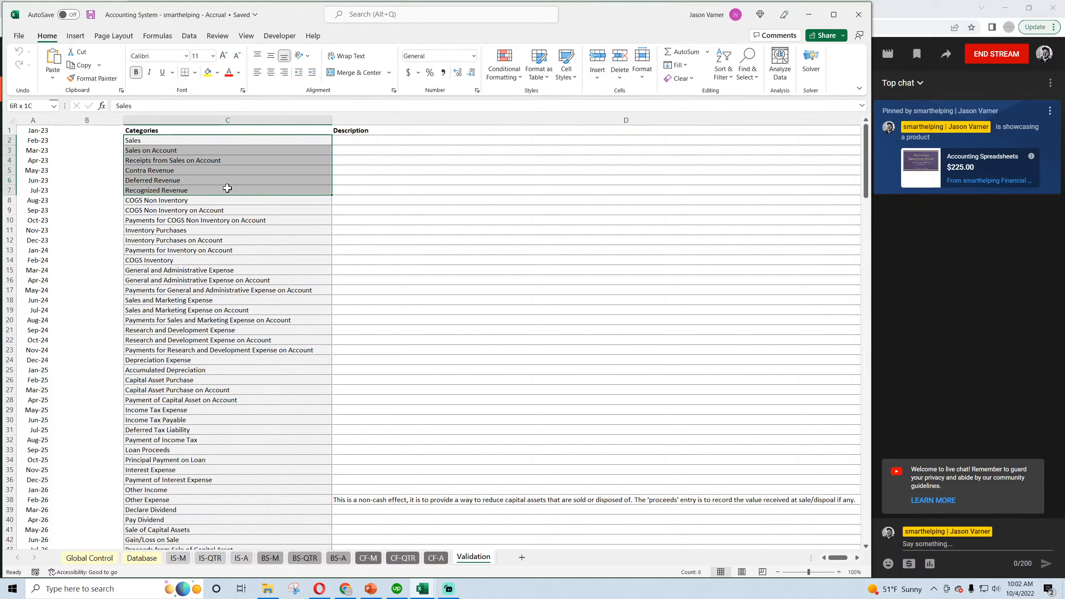
left_click_drag(169, 140, 173, 189)
right_click(168, 155)
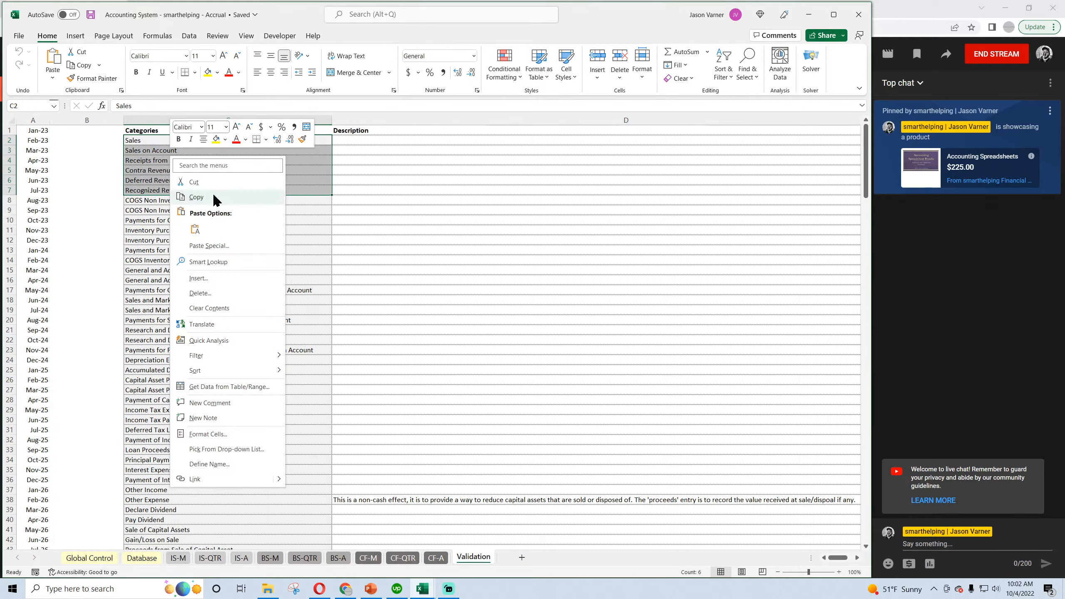
left_click(214, 198)
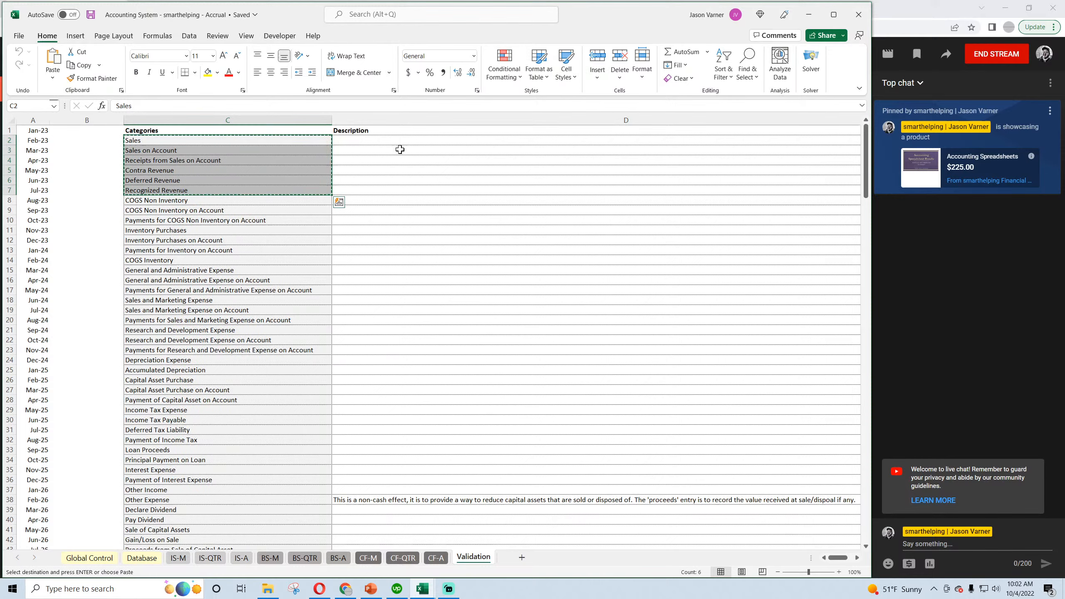
right_click(371, 152)
left_click(396, 227)
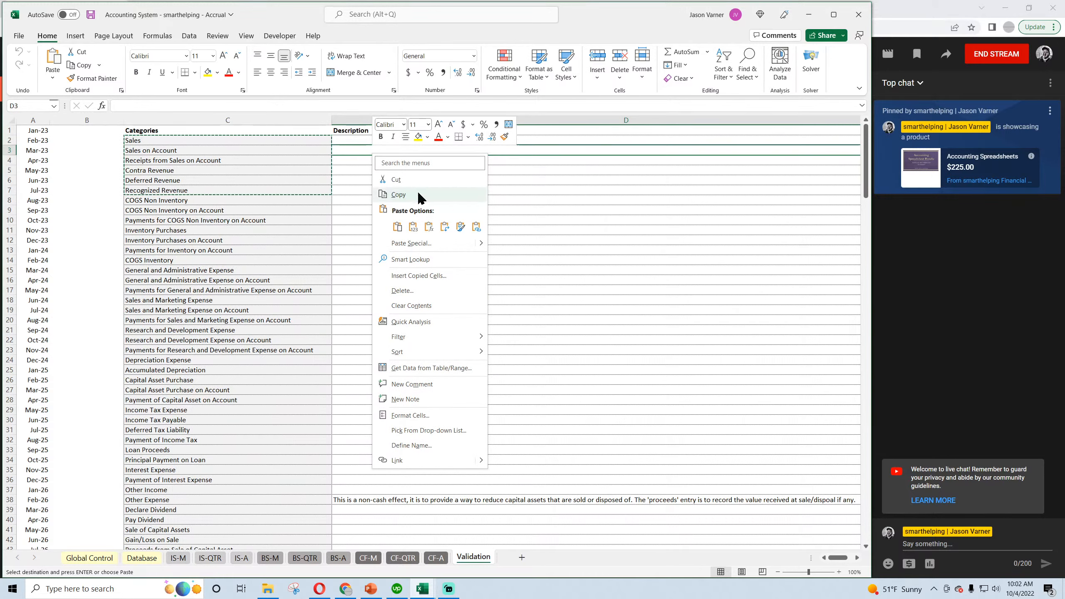
left_click(396, 226)
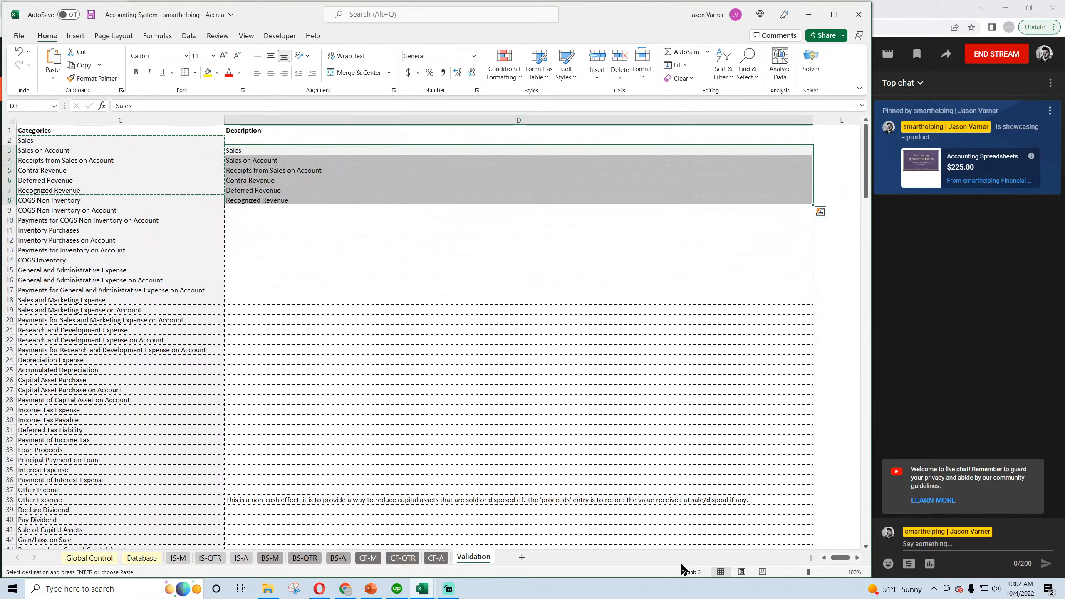
scroll(836, 560, "left", 2)
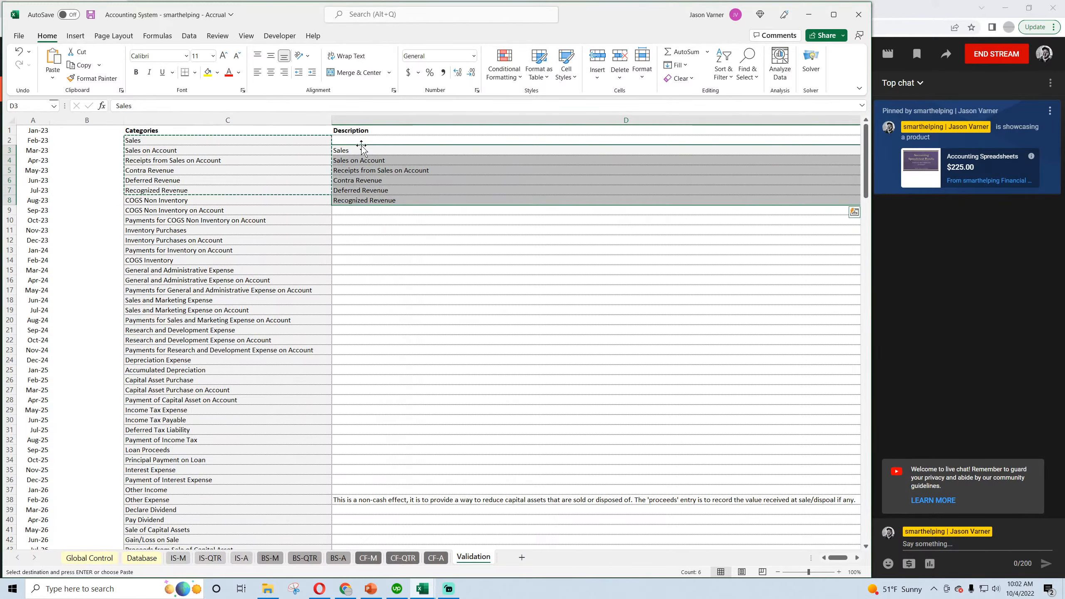
left_click_drag(362, 147, 363, 137)
Change the heading in D1 to "Revenue Transaction Triggers".
scroll(378, 218, "down", 4)
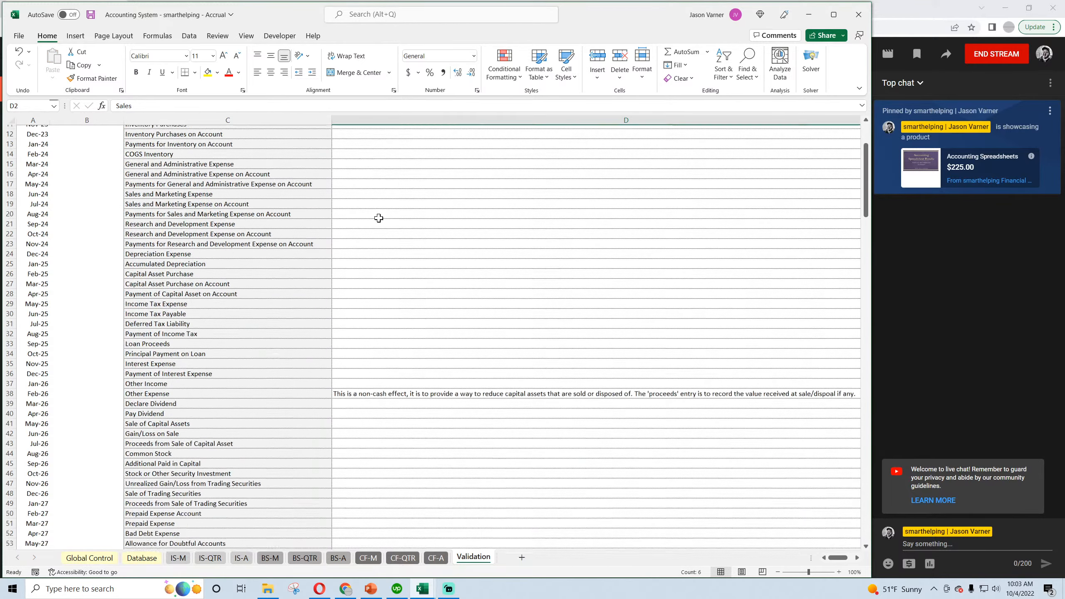
scroll(378, 217, "up", 4)
key("Up")
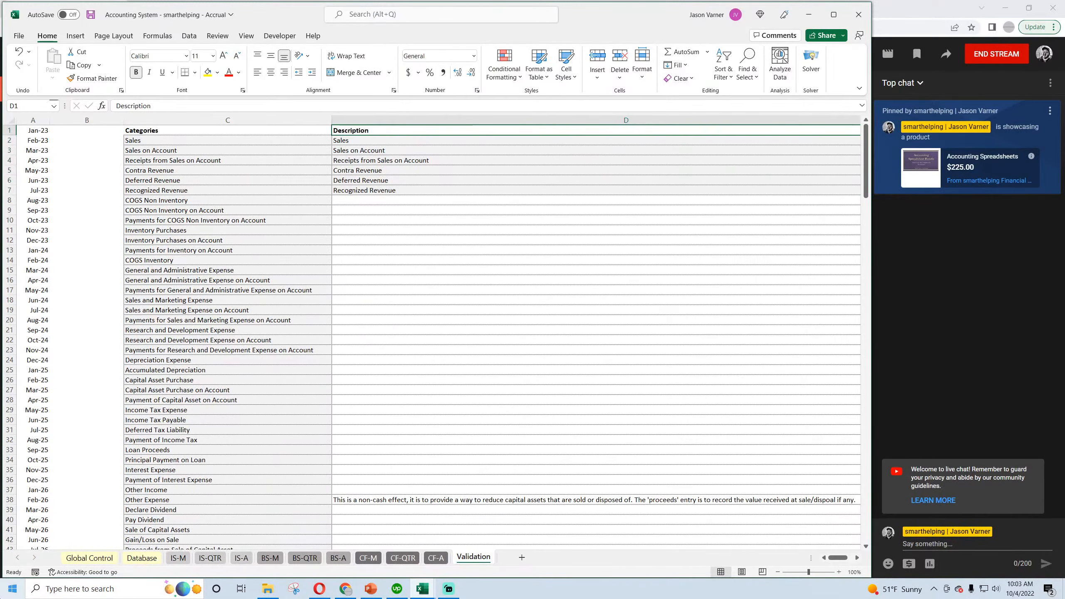
type("Revenue")
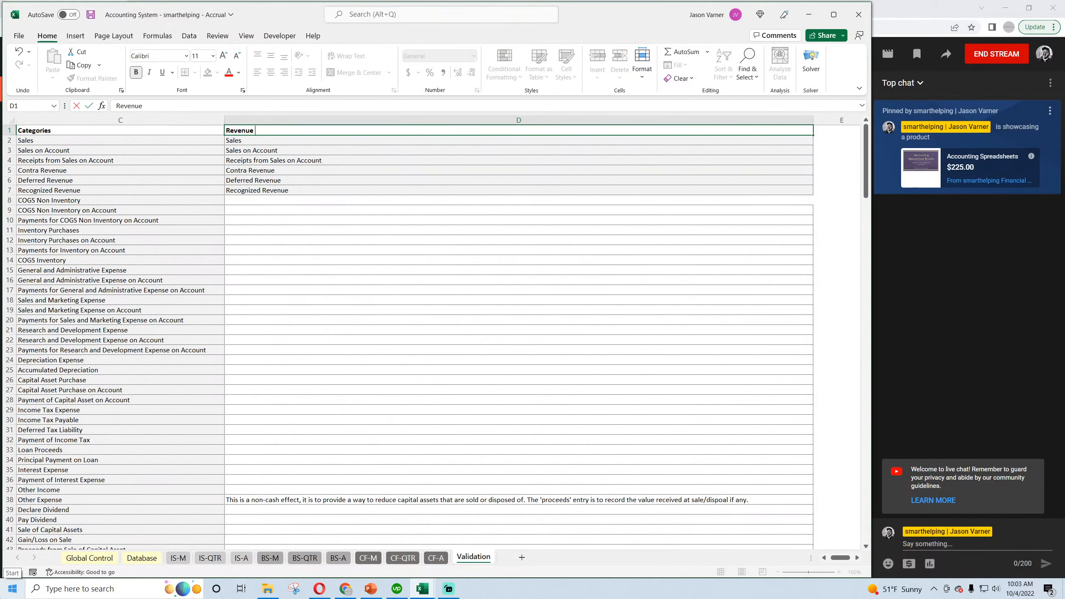
type(" Transaction Triggers")
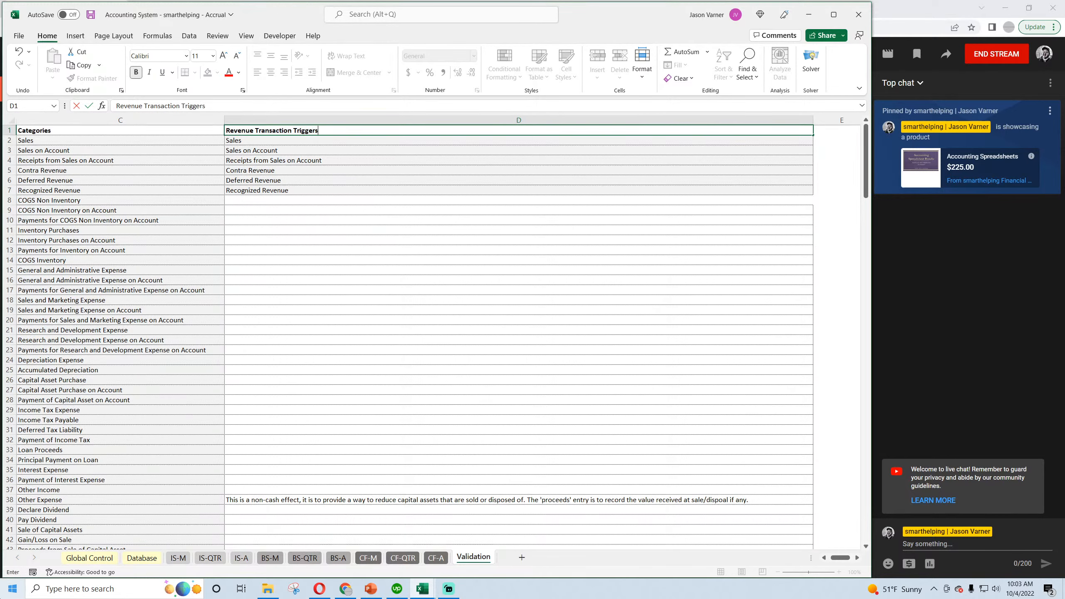
key("Return")
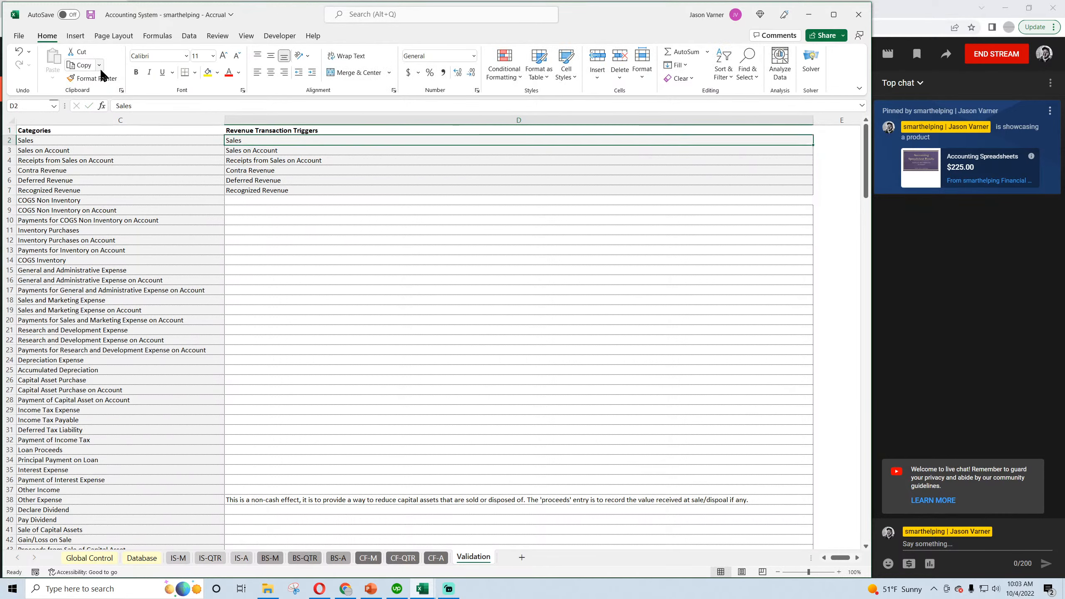
Apply the Accounting number format to the trigger list in D2:D7 and indent its entries under the heading.
left_click_drag(280, 140, 280, 190)
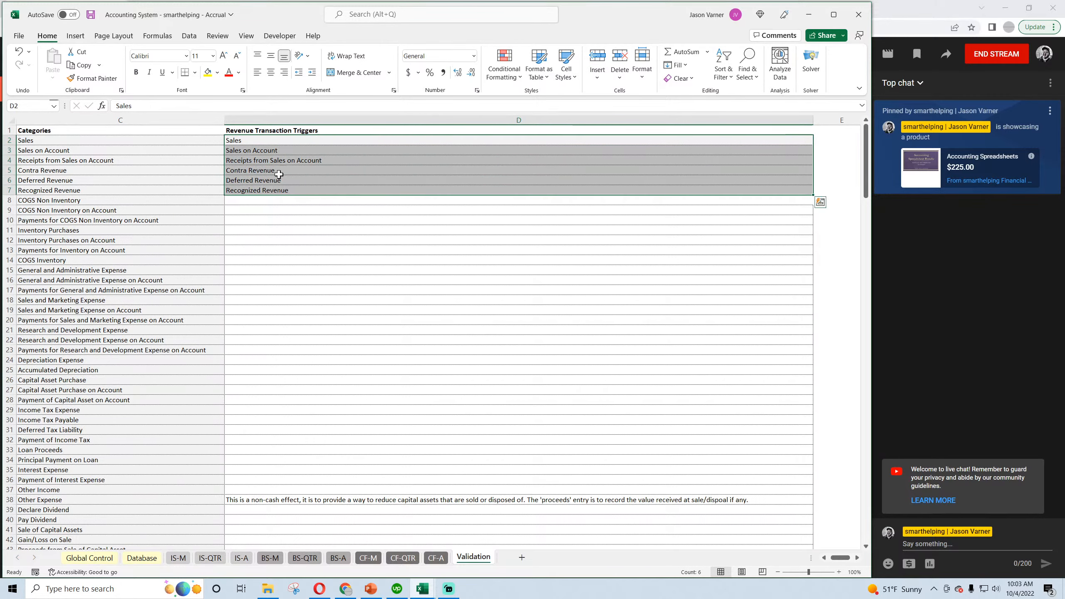
left_click(474, 56)
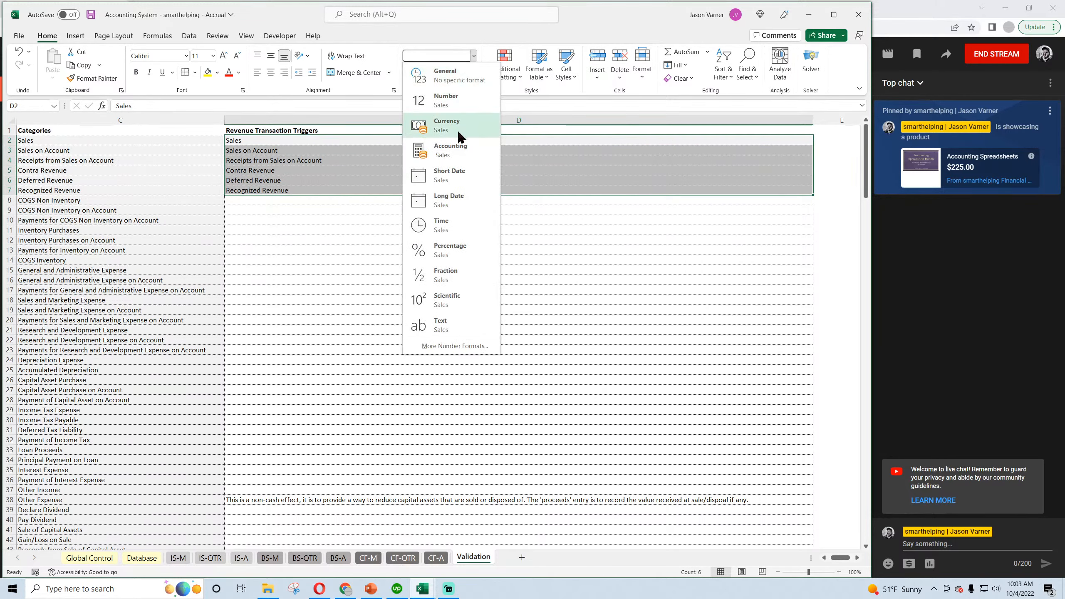
left_click(458, 151)
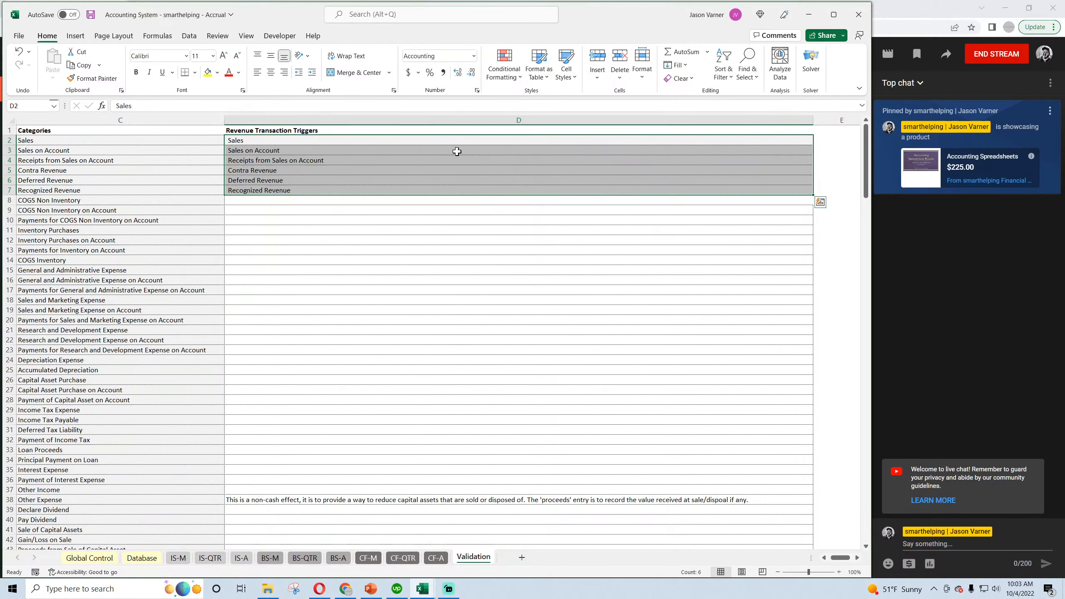
left_click(311, 73)
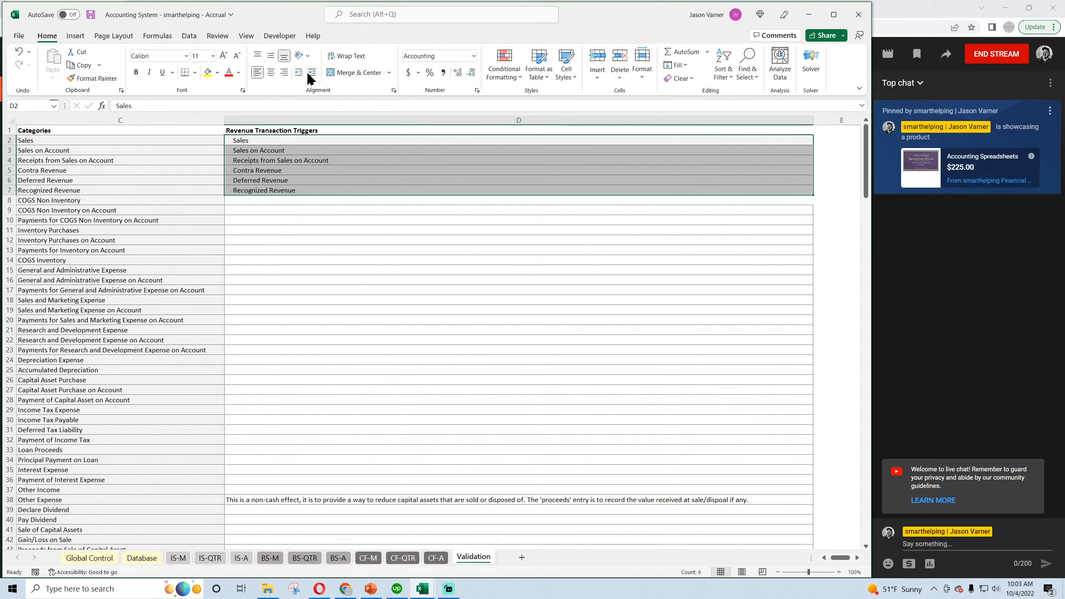
left_click(310, 73)
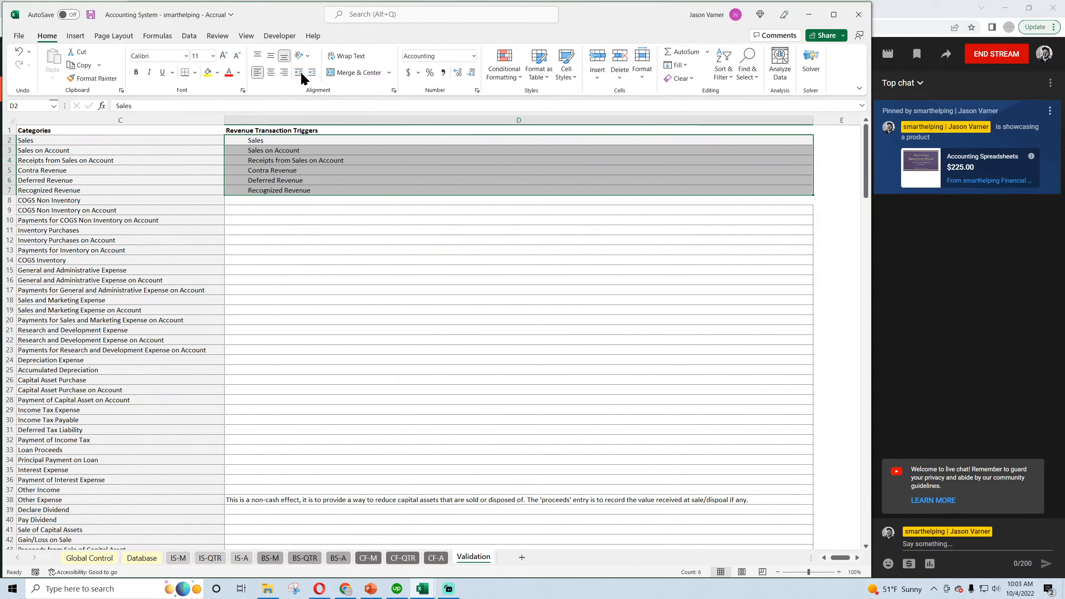
left_click(300, 74)
left_click(301, 74)
left_click(300, 73)
left_click(312, 74)
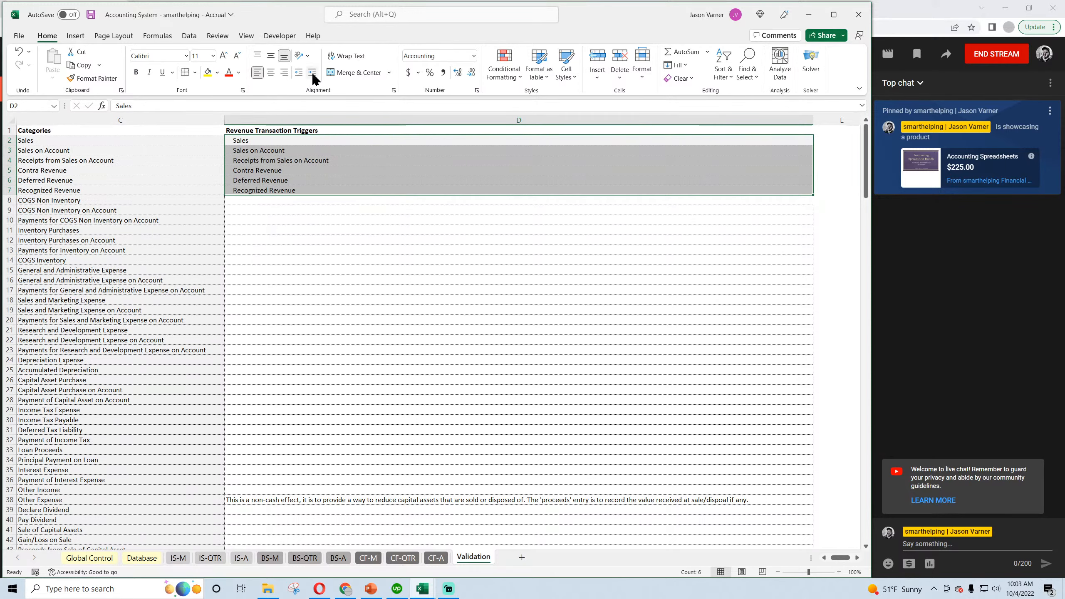
left_click(312, 74)
left_click(312, 73)
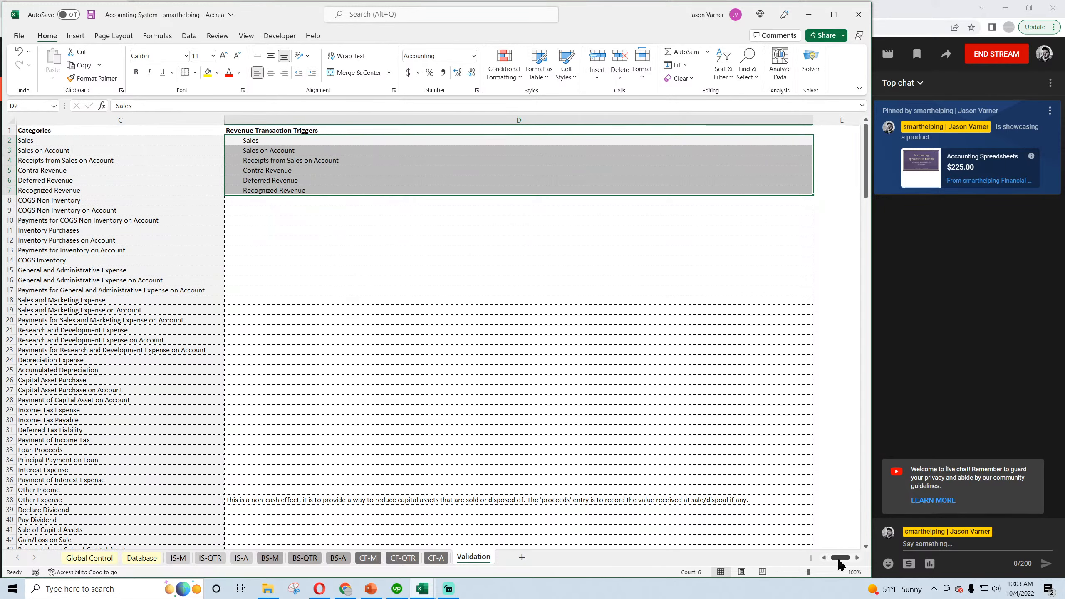
Compare the revenue categories in C2:C7 with the entries under Revenue Transaction Triggers, going through them one by one.
left_click_drag(840, 558, 836, 558)
left_click(338, 206)
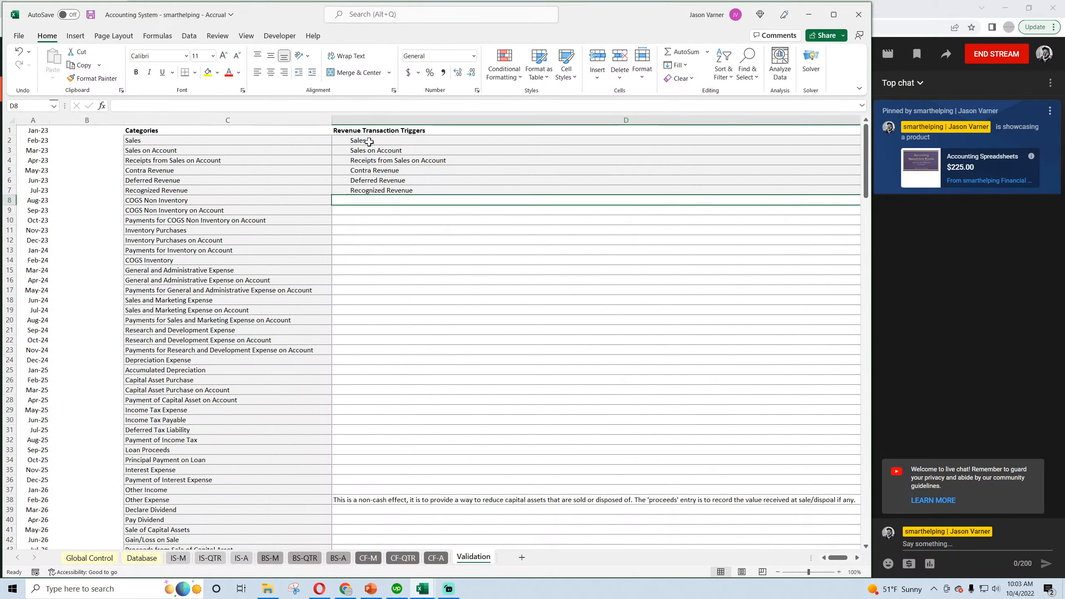
left_click(369, 142)
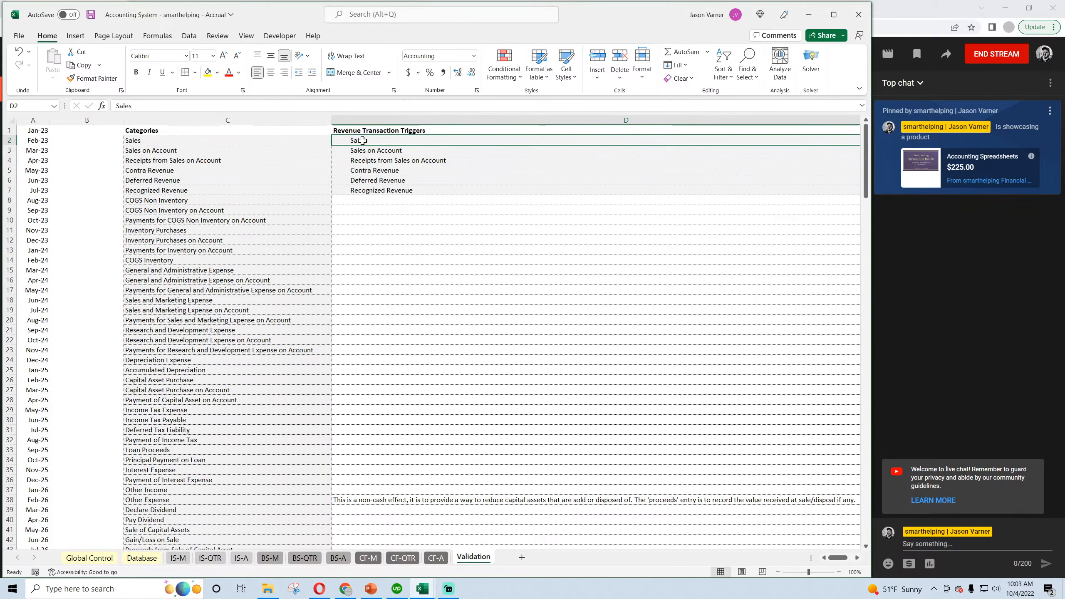
left_click(155, 140)
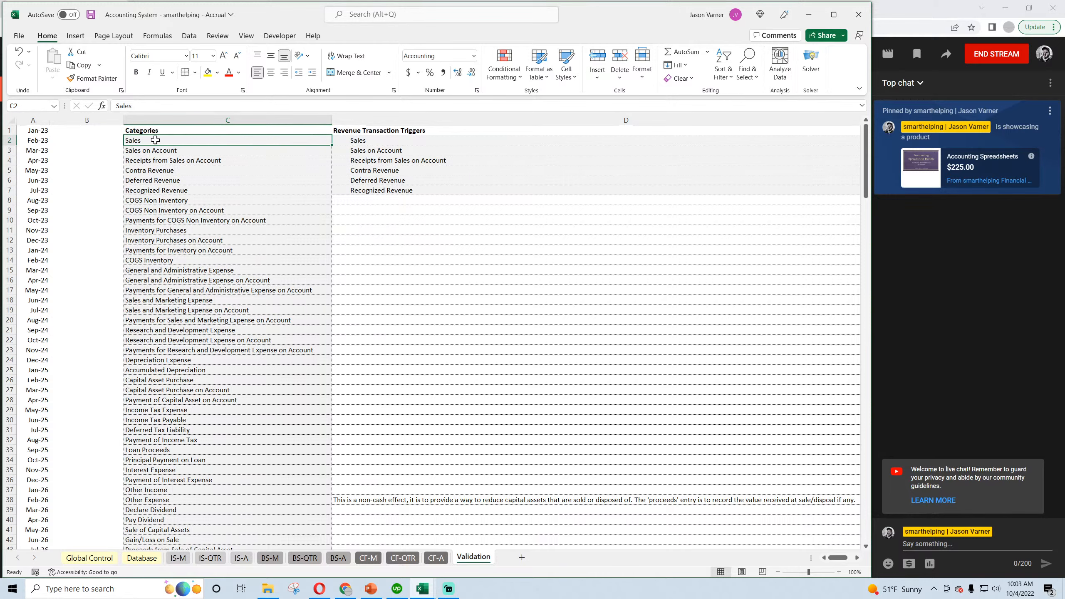
left_click_drag(154, 145, 167, 190)
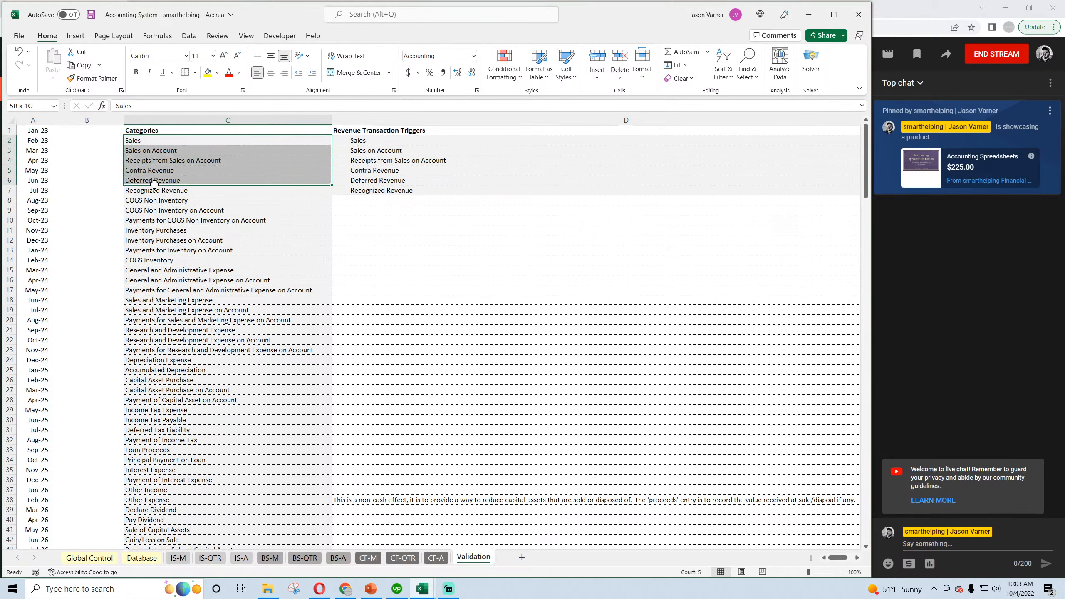
left_click(357, 140)
left_click(363, 155)
left_click(363, 160)
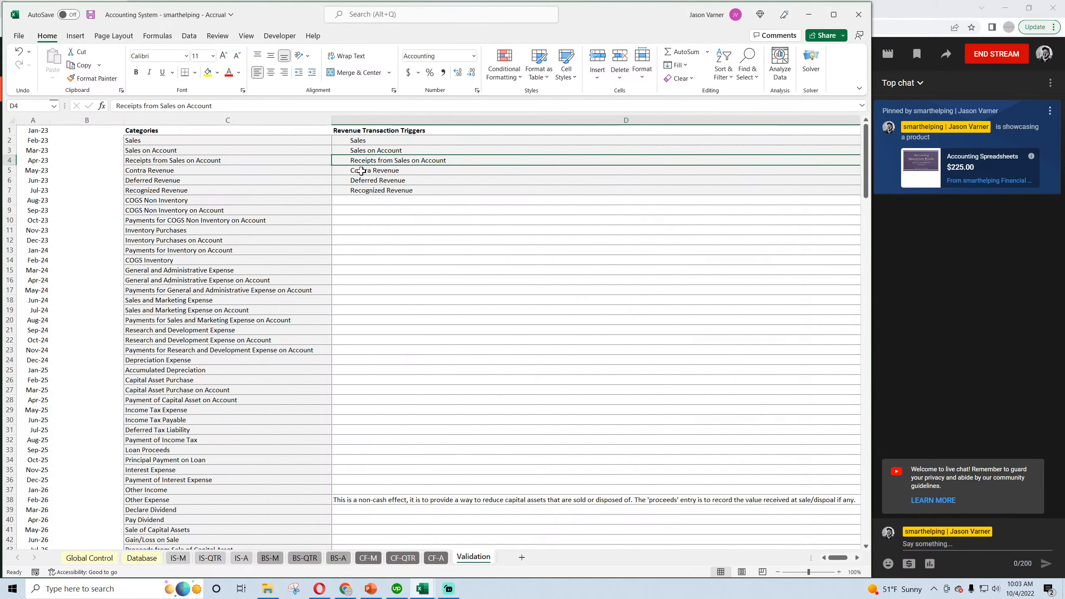
left_click(360, 170)
left_click(361, 181)
left_click(361, 191)
left_click_drag(159, 141, 161, 194)
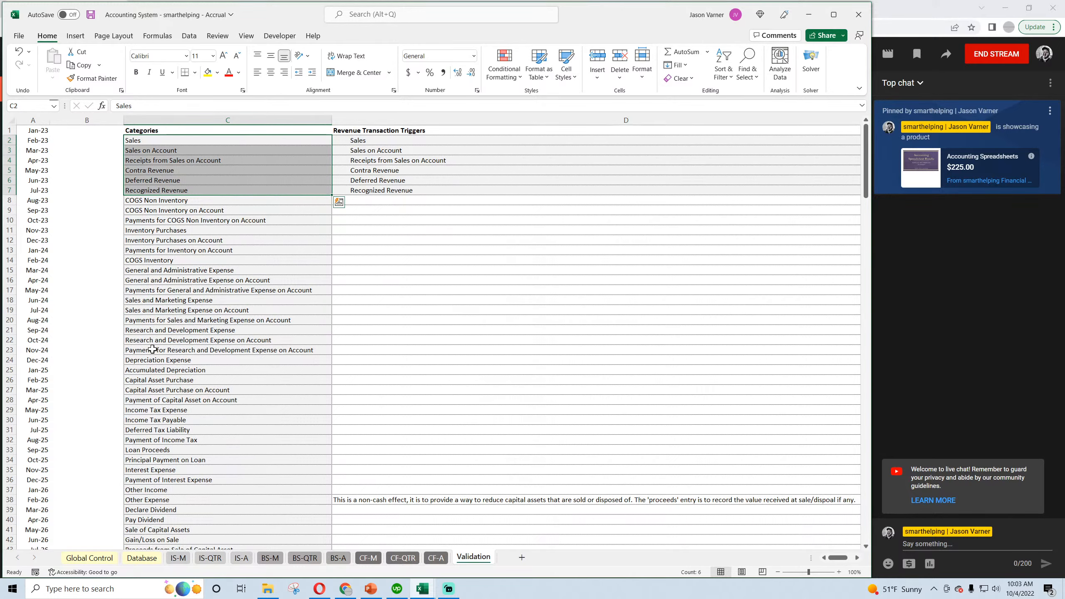
Insert a cell above COGS Non Inventory in the Categories list, shifting the cells down, and enter "Other Income" in C8.
scroll(152, 349, "down", 4)
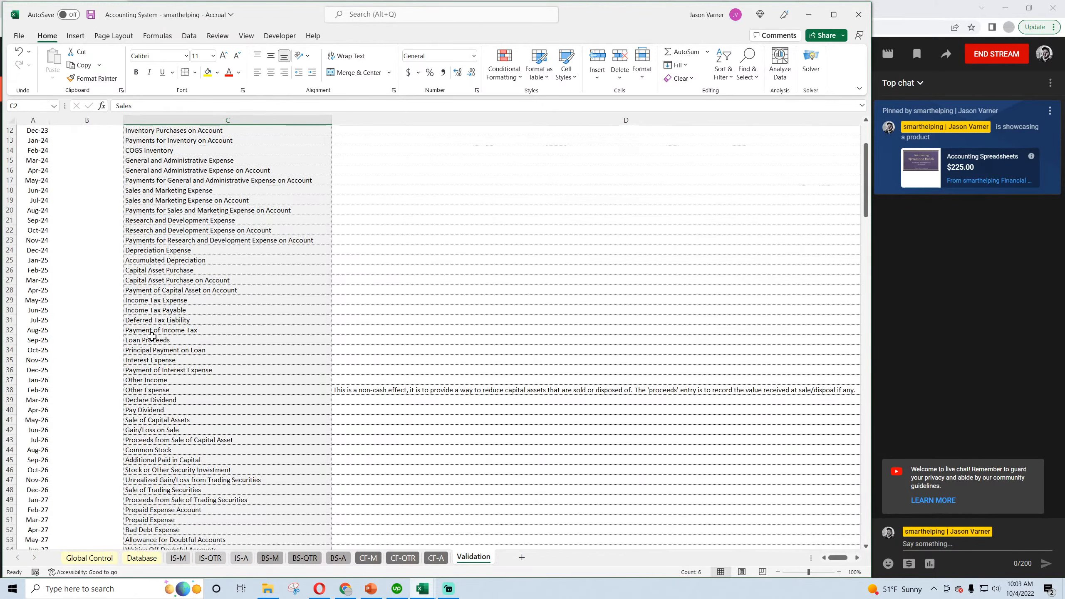
left_click(155, 379)
scroll(154, 378, "down", 3)
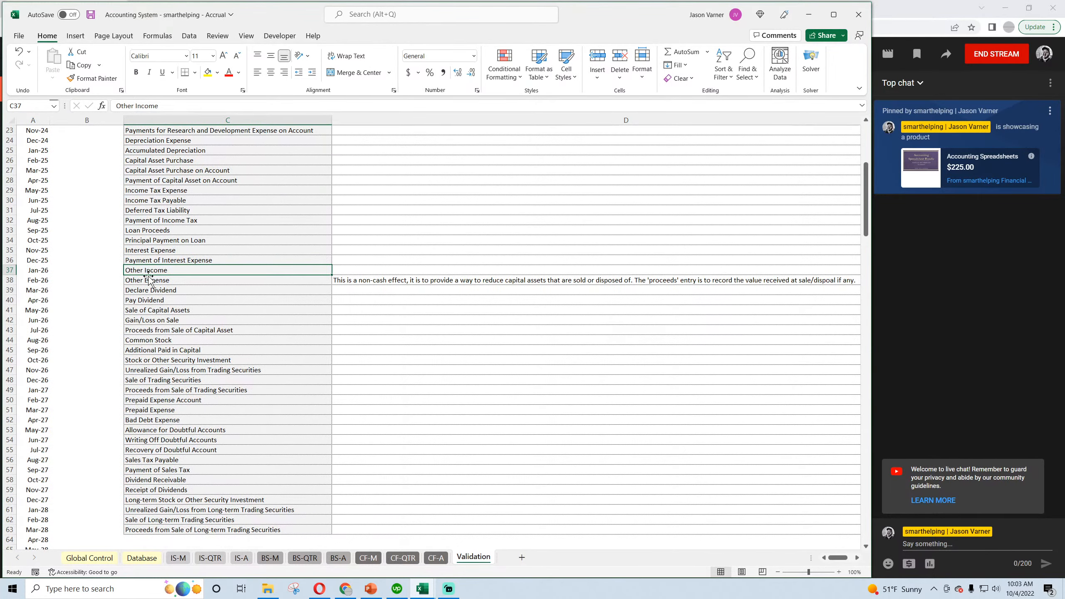
scroll(169, 280, "up", 7)
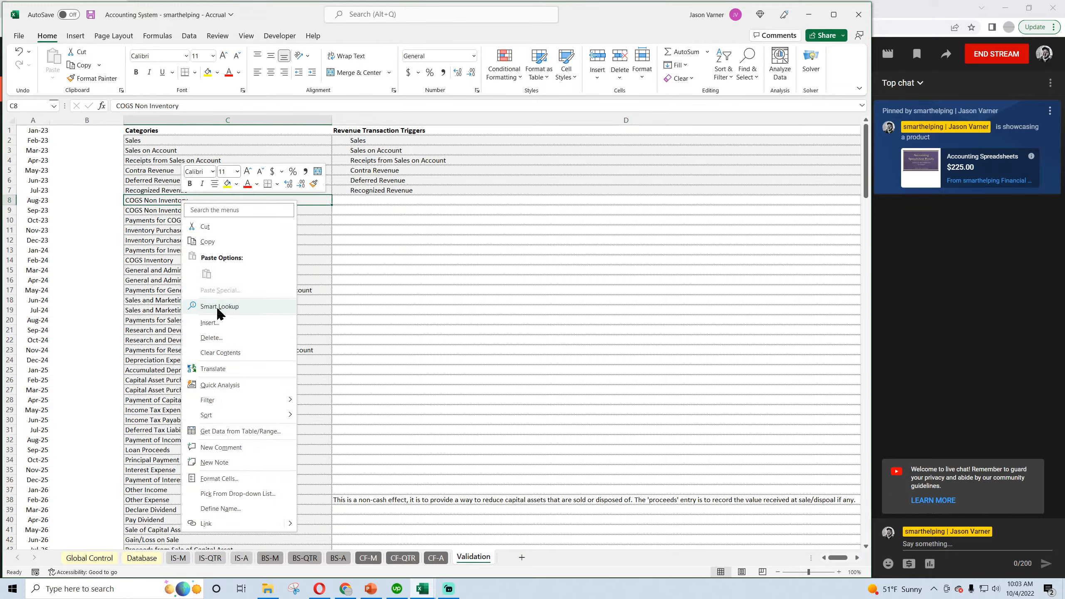
left_click(210, 322)
left_click(211, 335)
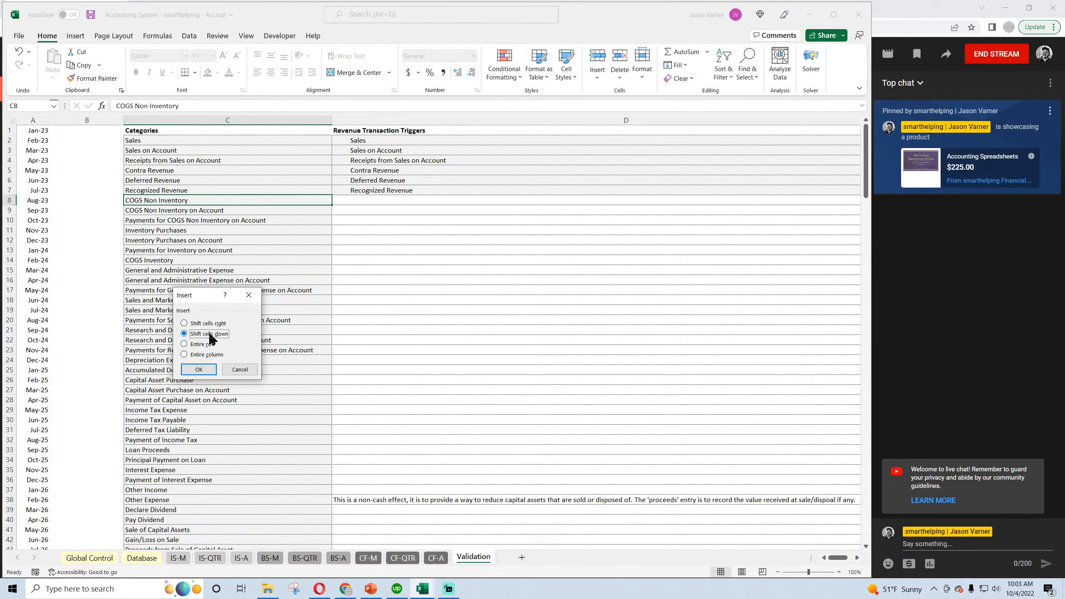
left_click(205, 369)
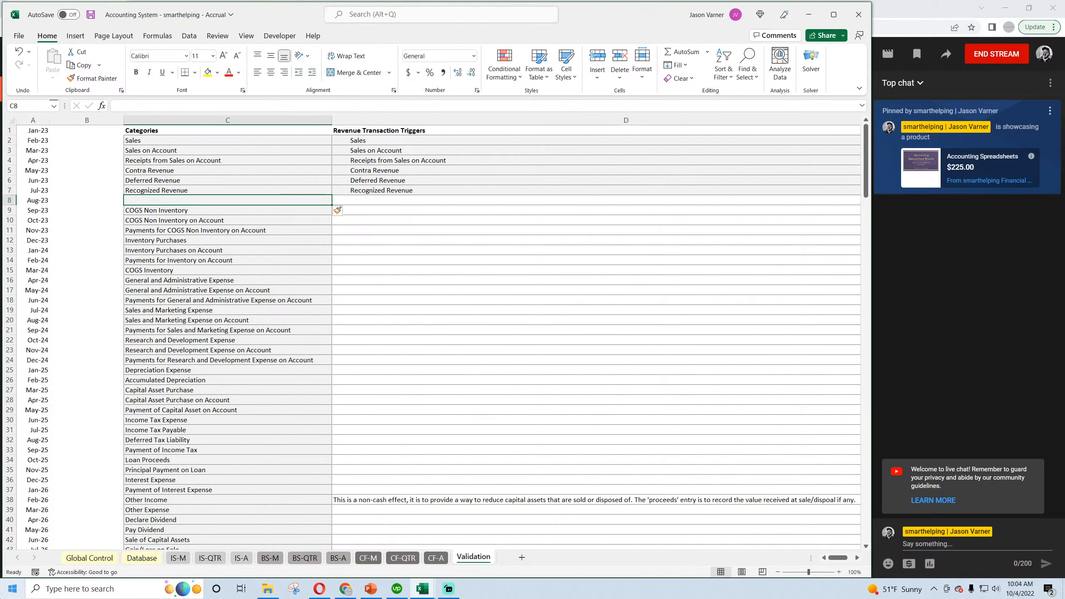
type("Other Income")
key("Return")
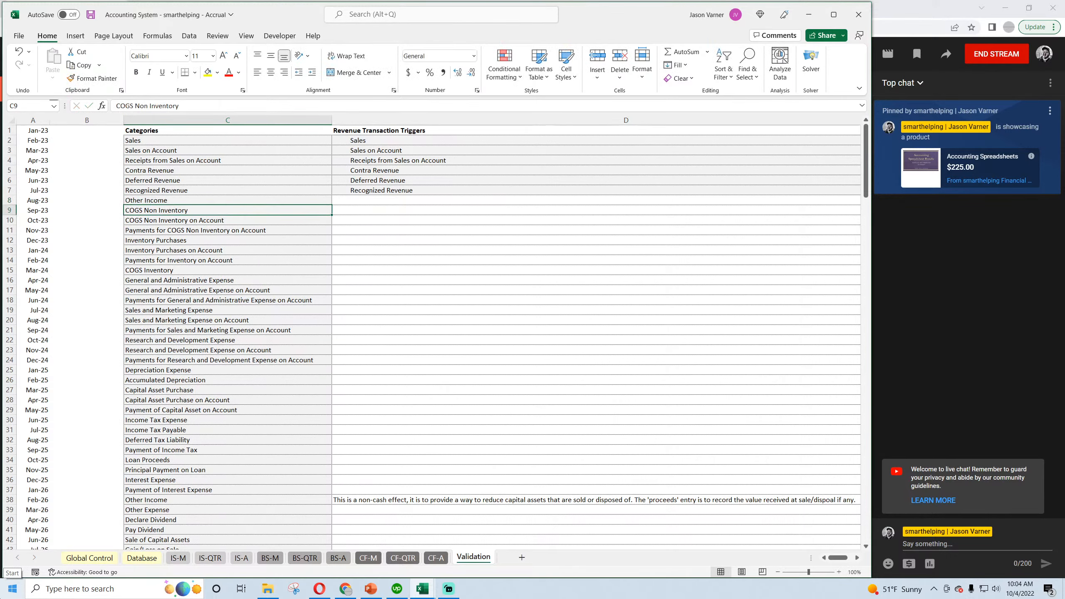
Fill the last revenue trigger down into D8 and replace its text with "Other Income".
key("Up")
key("Right")
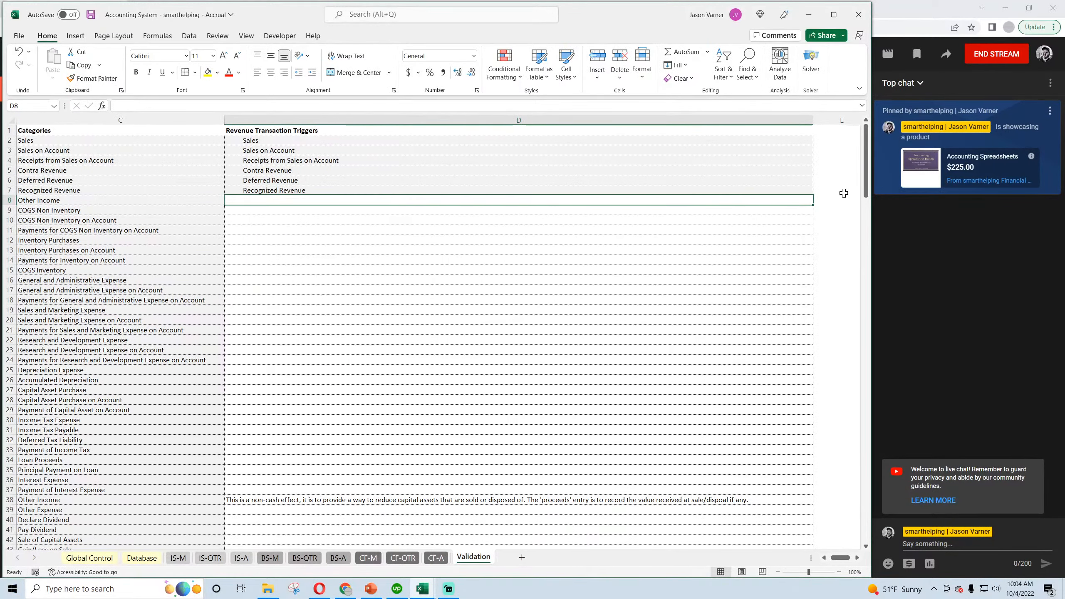
left_click(805, 190)
left_click_drag(813, 195, 814, 204)
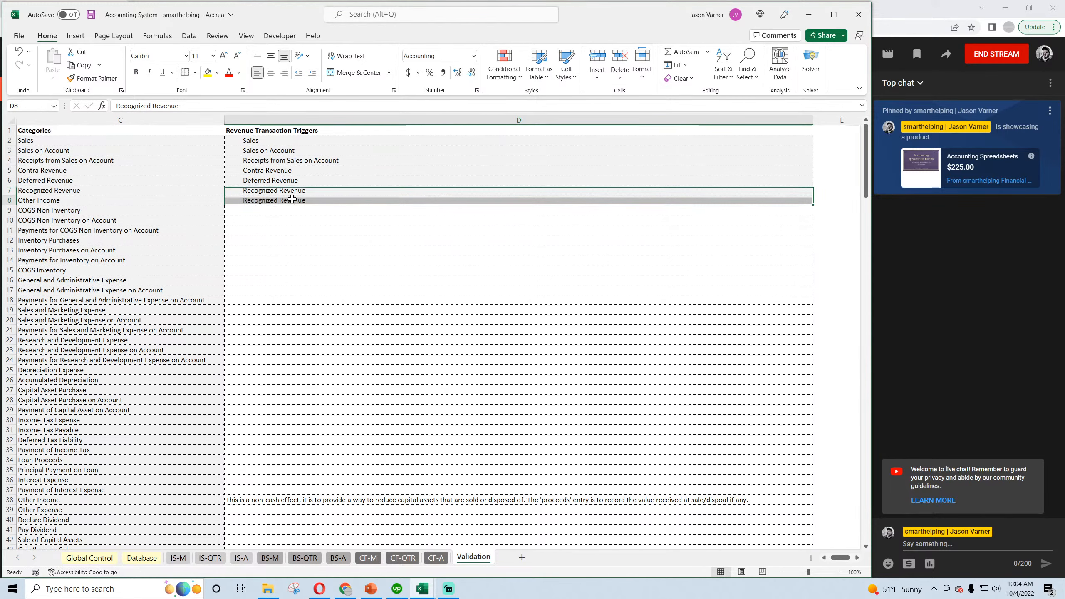
left_click(245, 200)
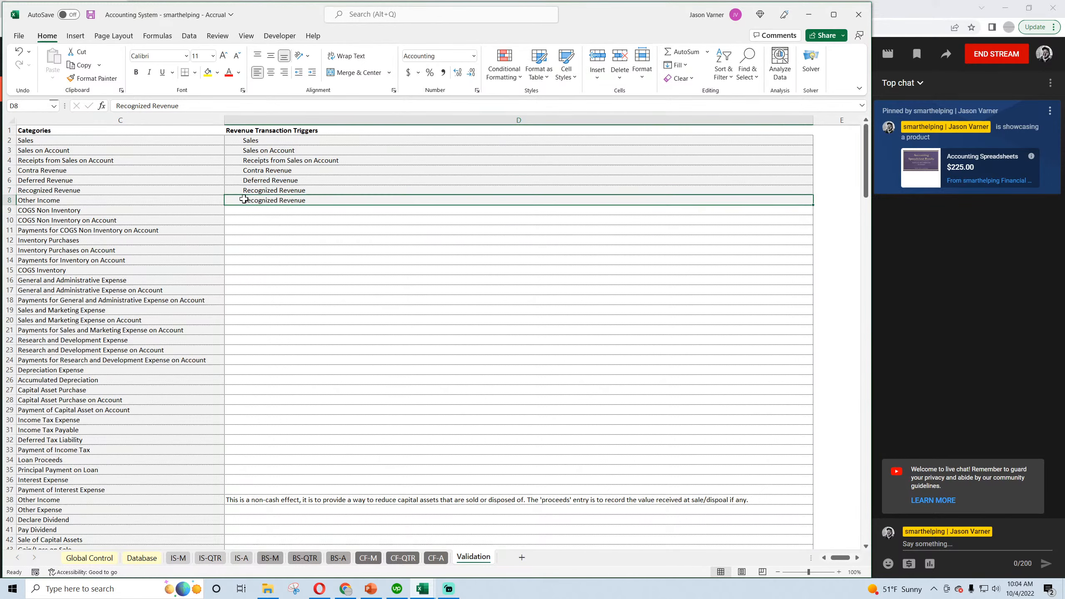
double_click(271, 200)
left_click_drag(296, 205, 308, 207)
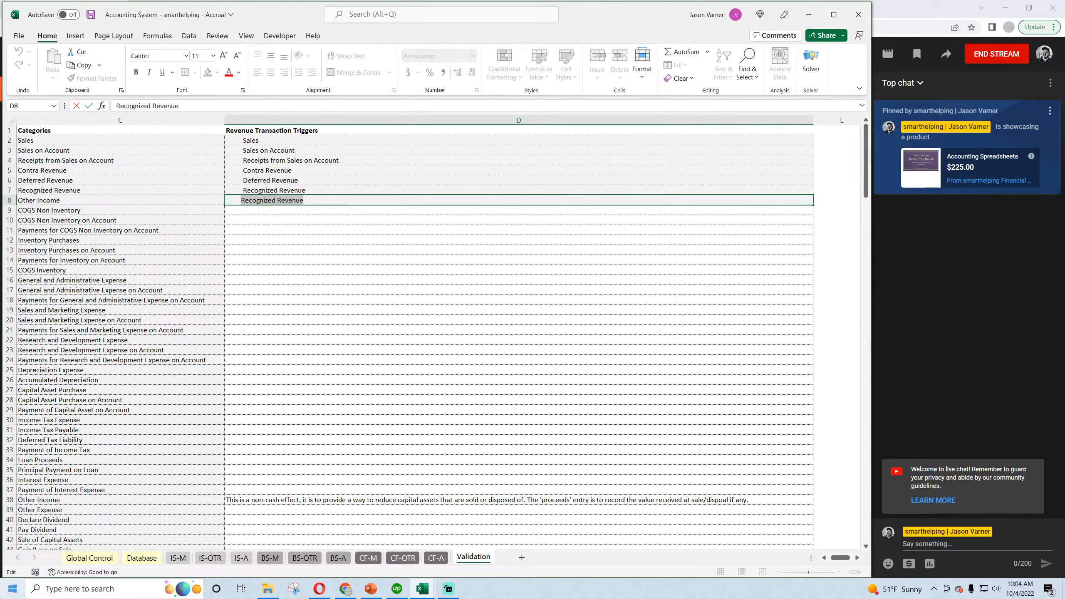
type("Other Income")
key("Return")
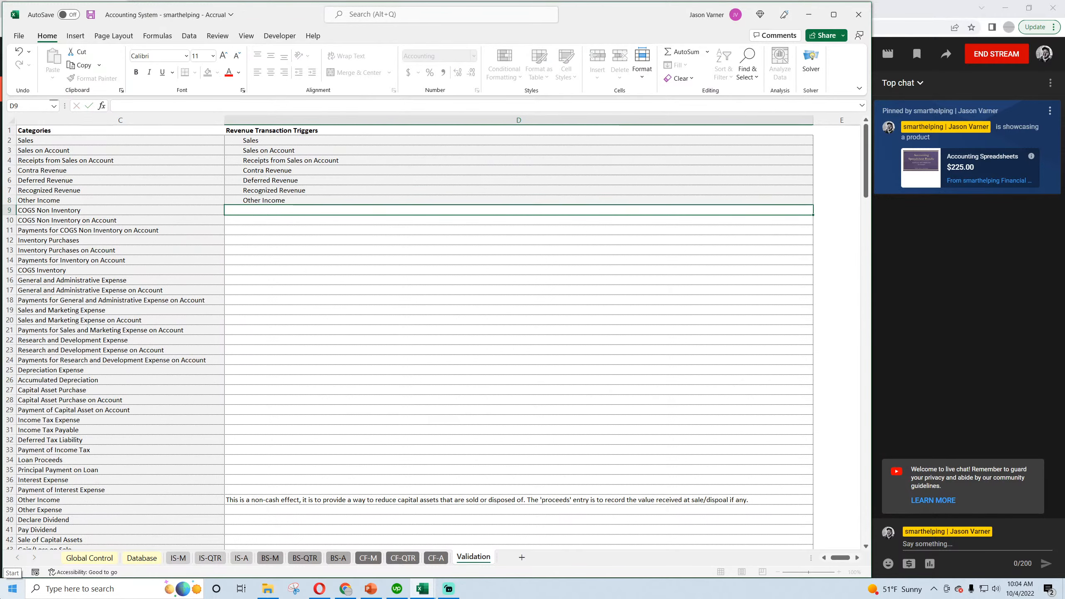
Clear the duplicate Other Income entry in C38 of the Categories list.
key("Up")
key("Left")
key("Left")
key("Left")
key("Right")
key("Right")
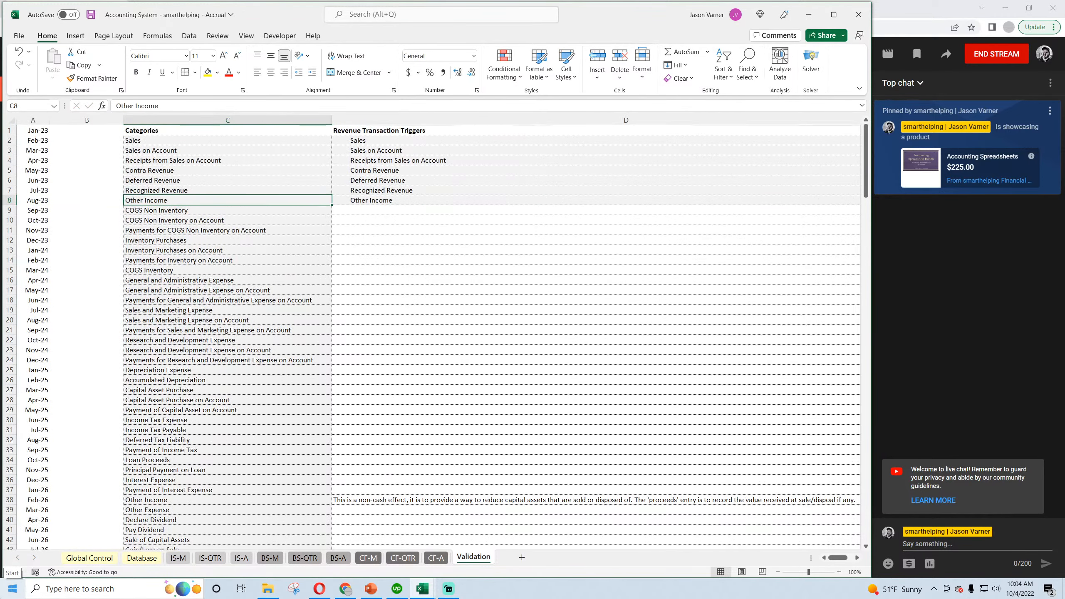
left_click_drag(246, 141, 350, 200)
scroll(192, 297, "down", 4)
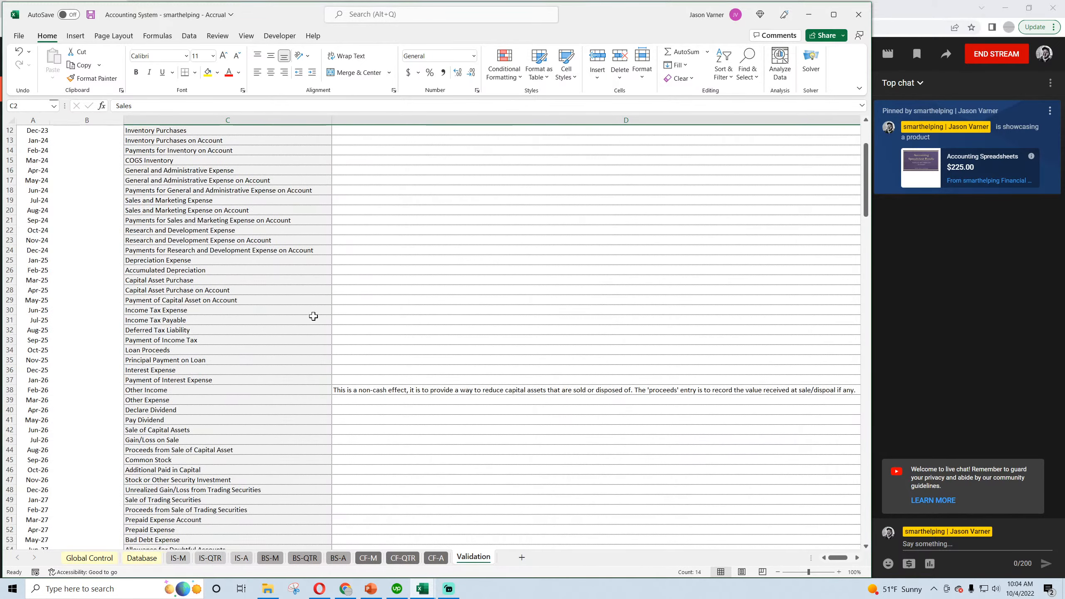
left_click(167, 390)
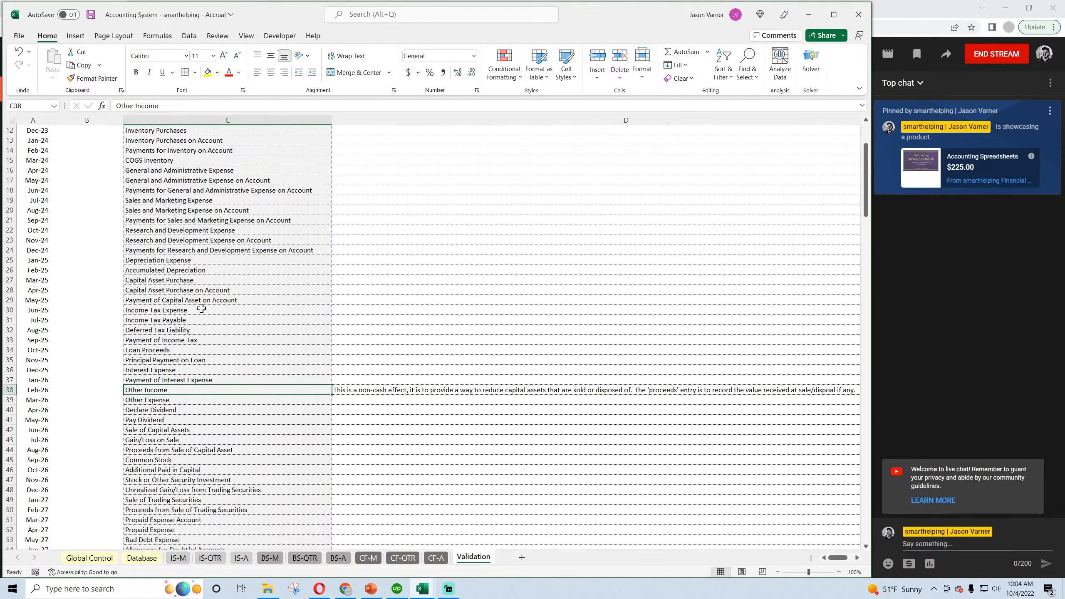
key("Delete")
Examine the categories from Other Expense through Receipt of Dividends for further revenue-related items.
left_click(175, 397)
scroll(189, 423, "down", 4)
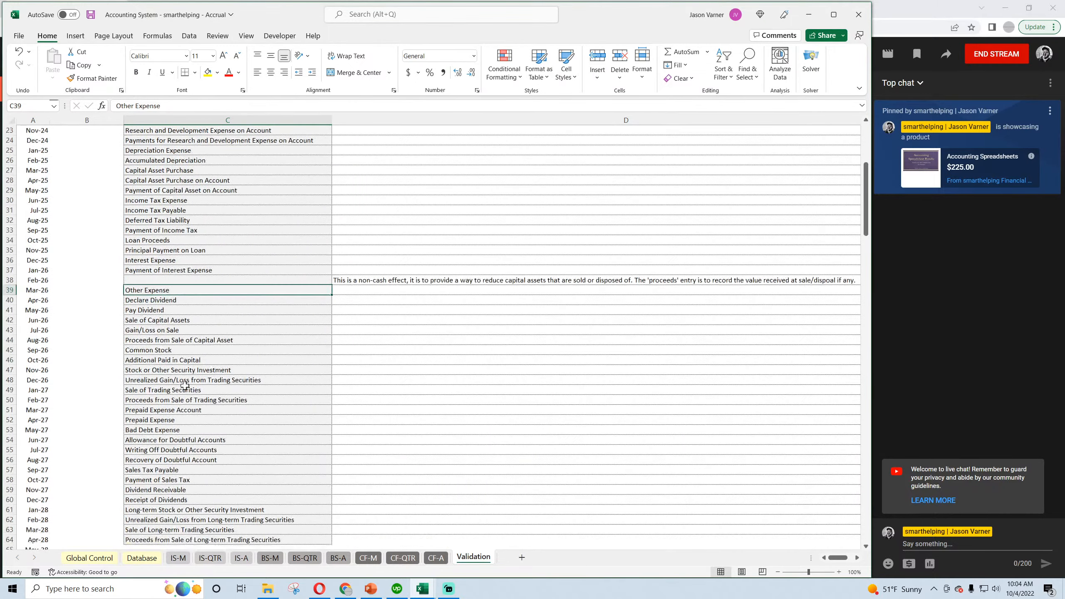
left_click(161, 331)
left_click(159, 339)
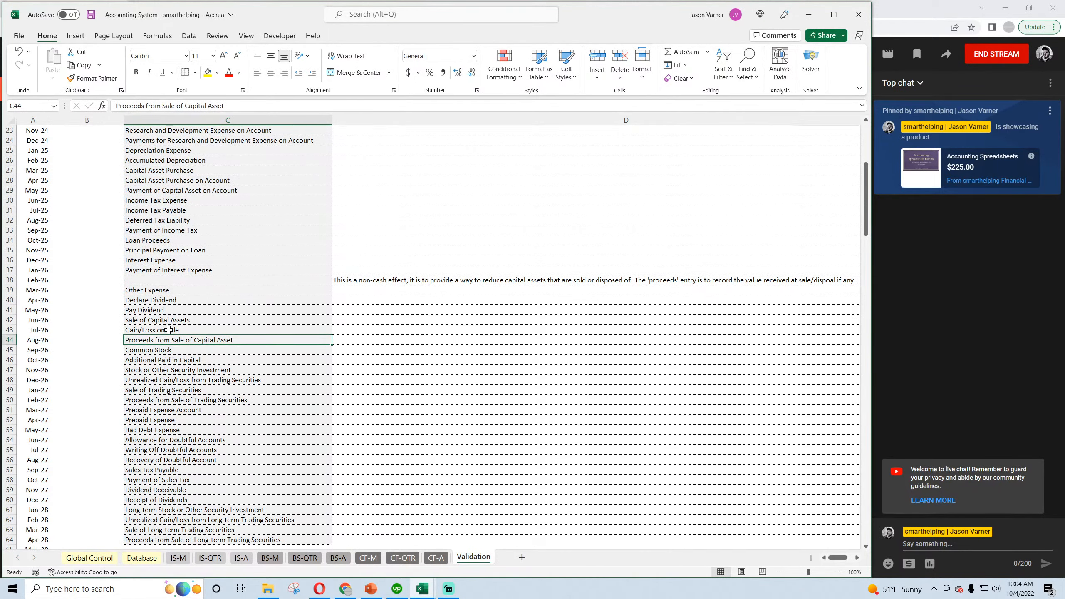
left_click(168, 359)
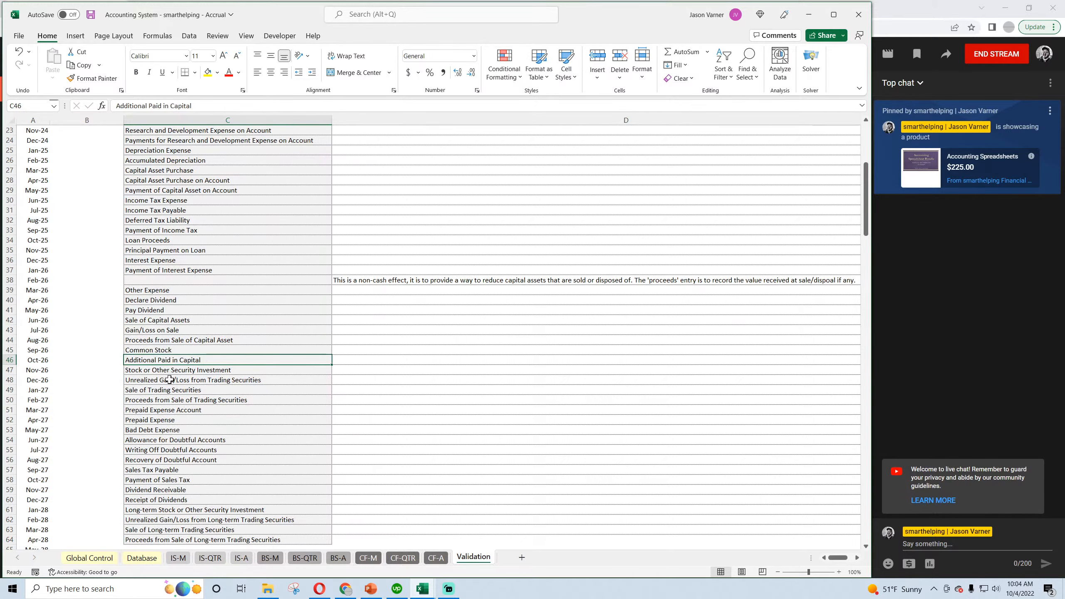
left_click(166, 370)
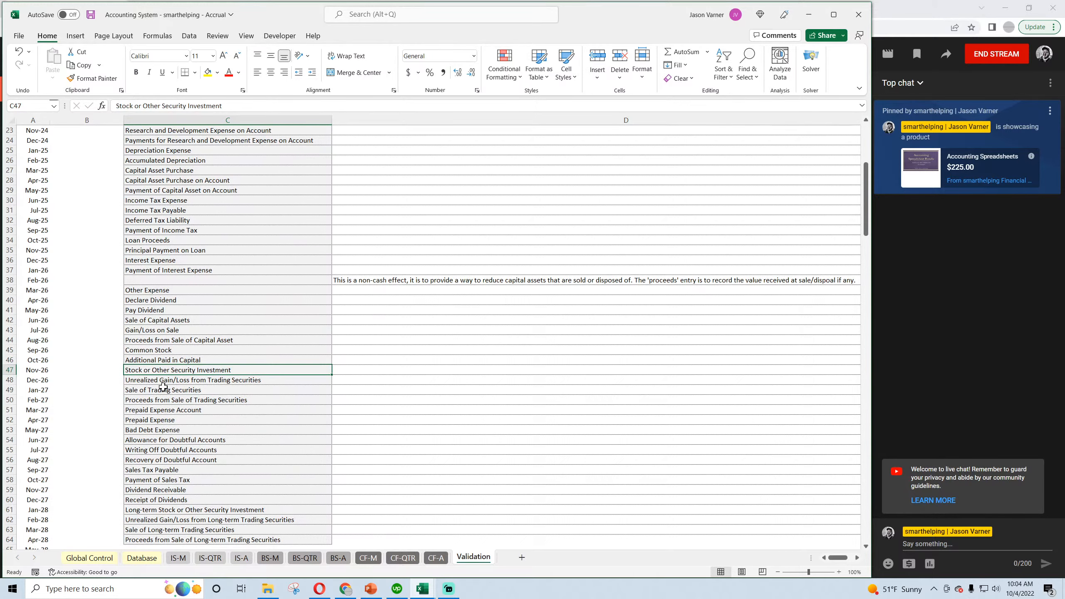
left_click(164, 381)
scroll(164, 381, "down", 4)
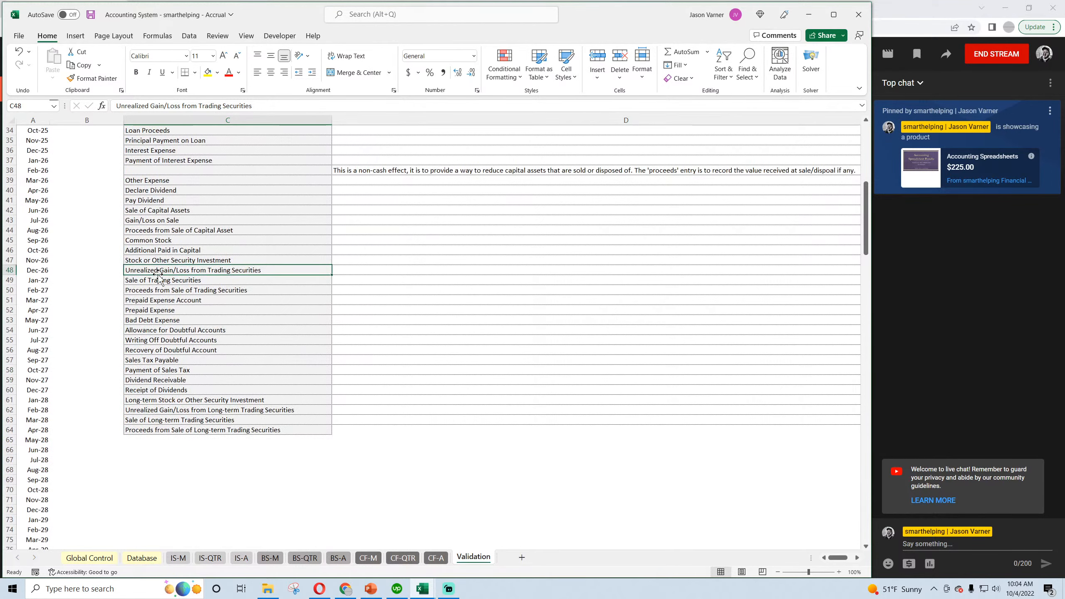
left_click(169, 292)
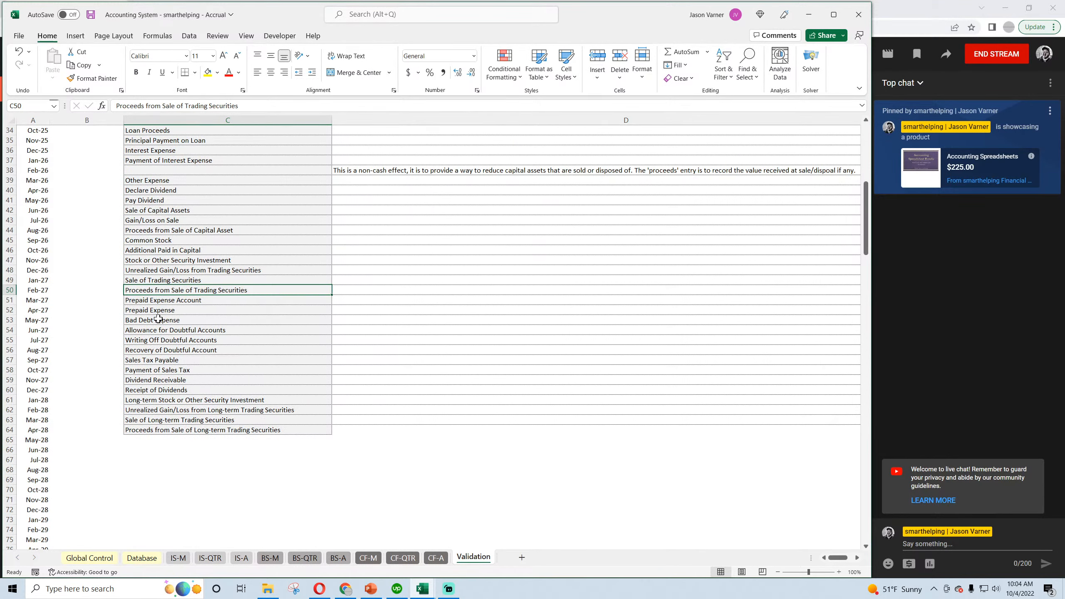
left_click(166, 380)
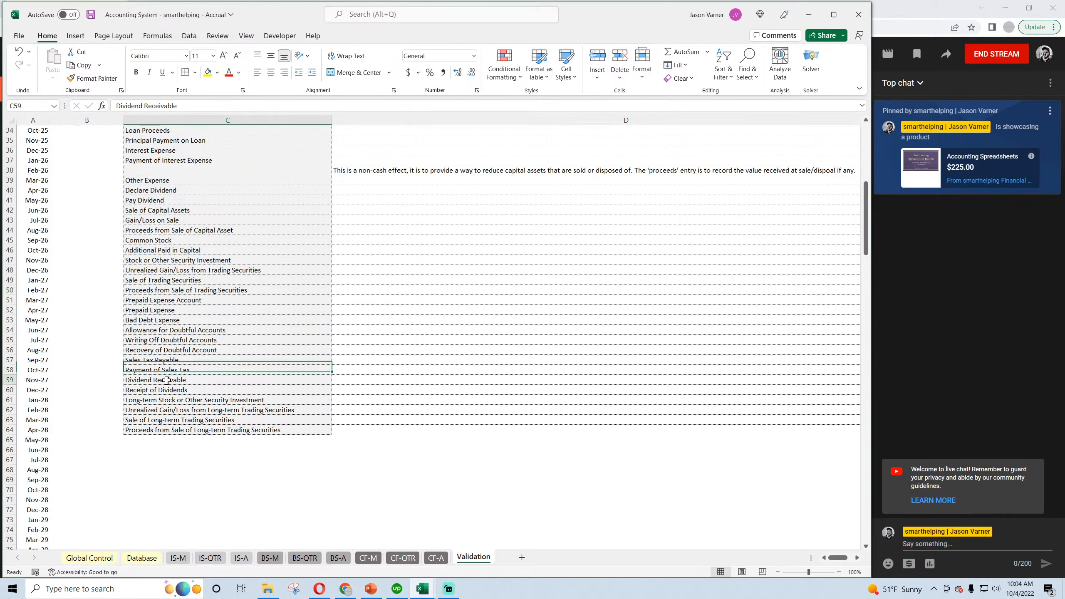
left_click_drag(166, 380, 168, 386)
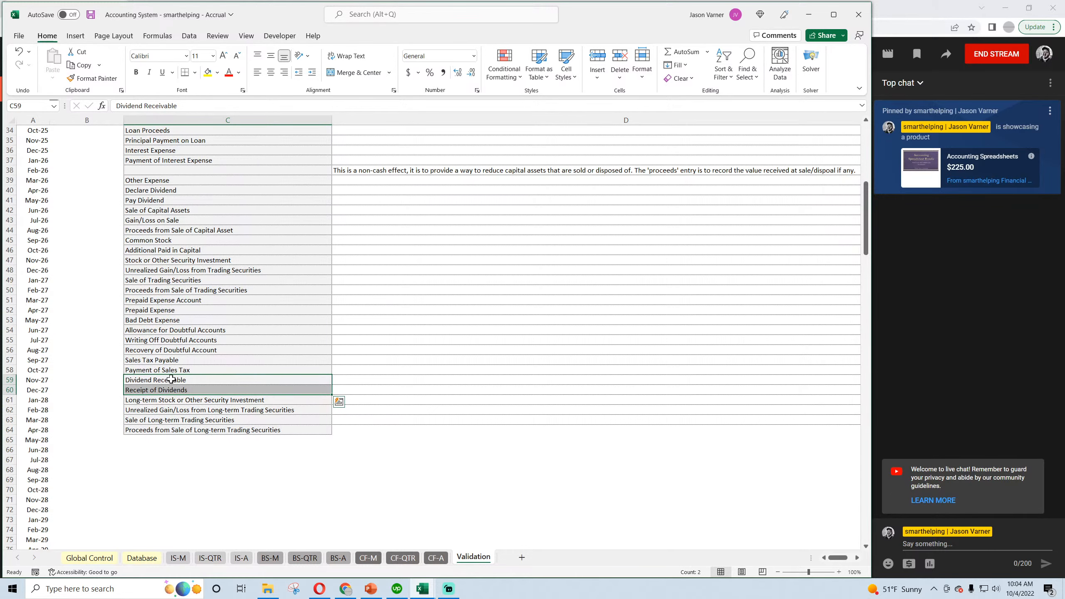
scroll(172, 381, "up", 11)
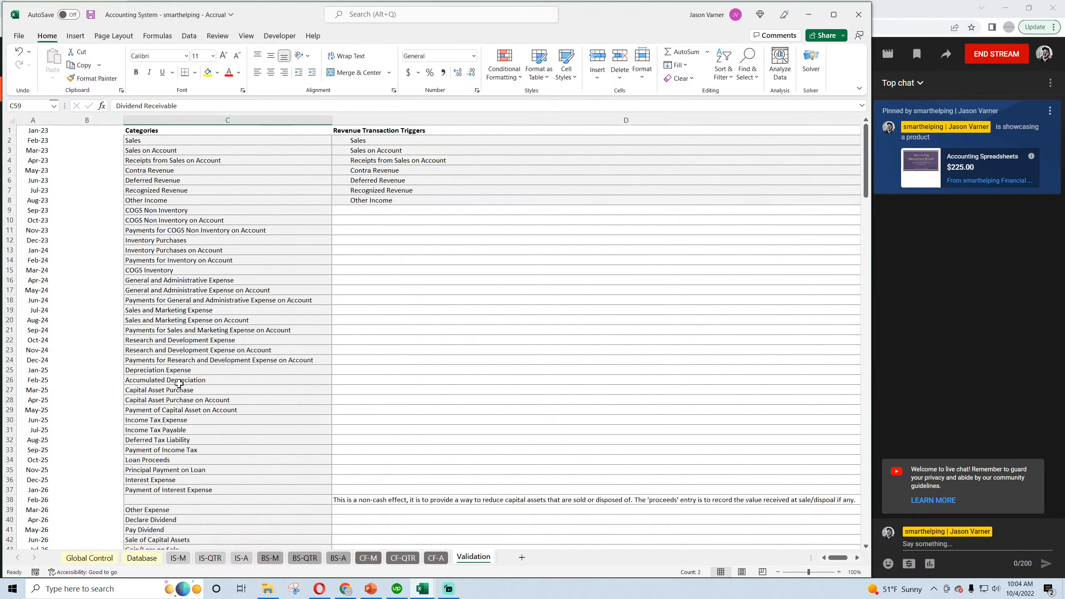
Insert three cells above COGS Non Inventory in the Categories list, shifting the cells down.
left_click_drag(174, 212, 176, 230)
right_click(178, 212)
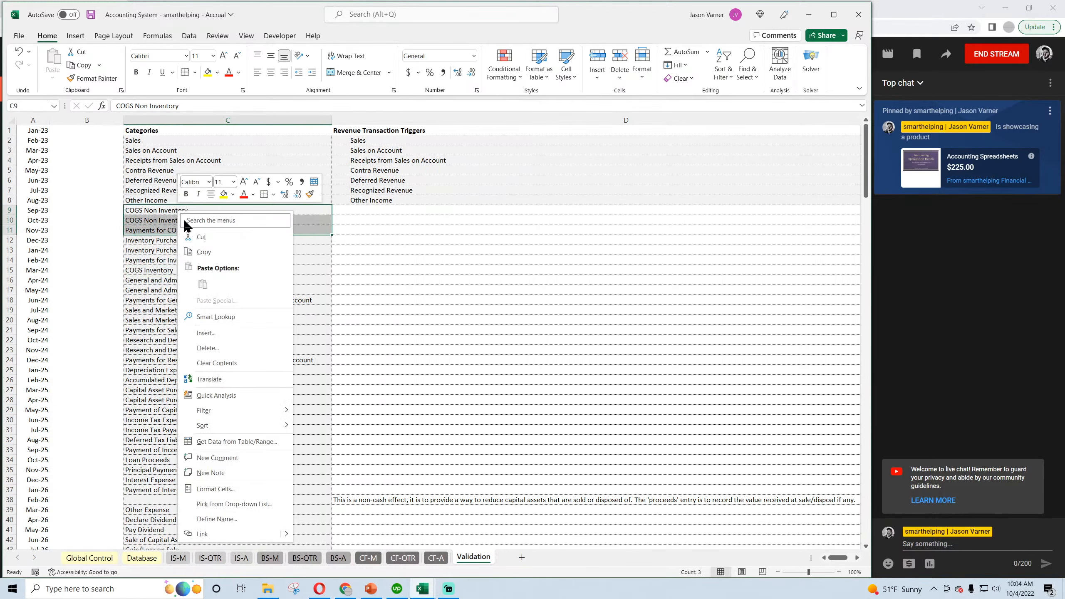
left_click(205, 334)
left_click(197, 345)
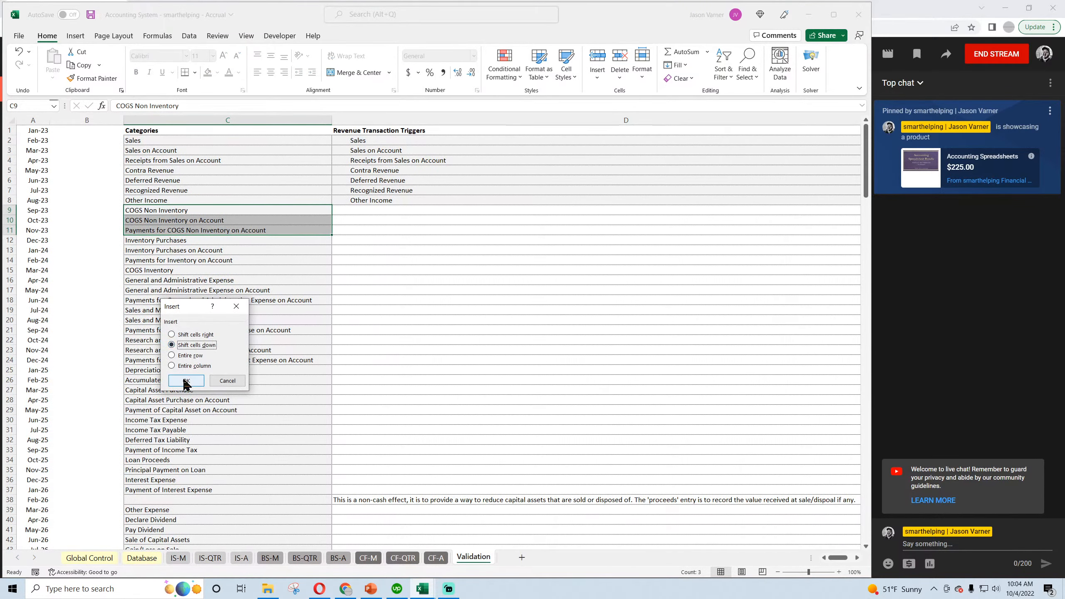
left_click(186, 381)
Copy Dividend Receivable and Receipt of Dividends from C62:C63 into C9:C10 under Other Income.
scroll(178, 360, "down", 15)
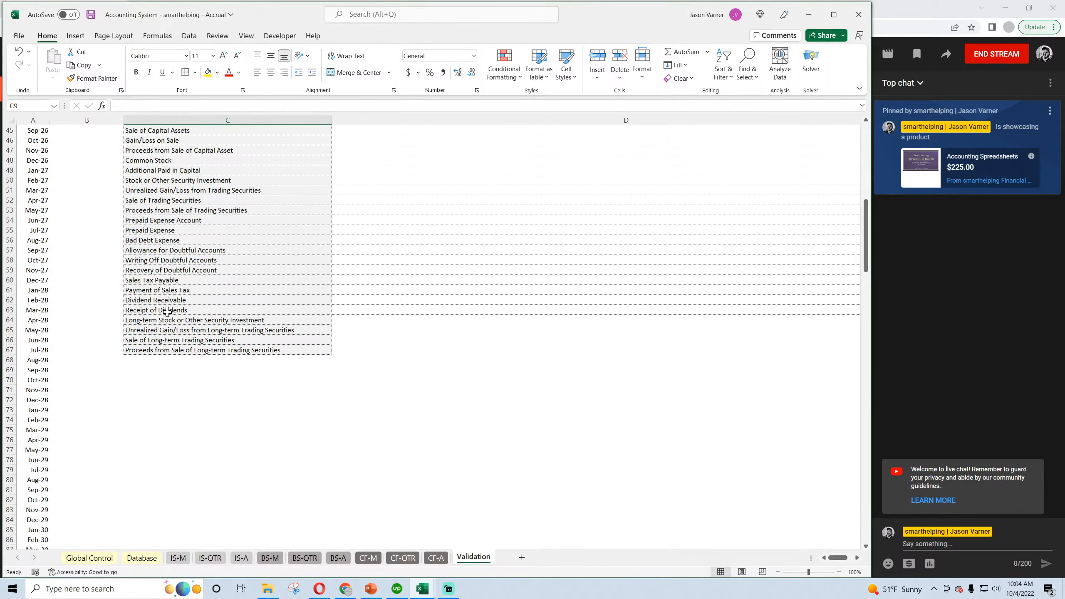
left_click_drag(169, 300, 171, 311)
right_click(172, 310)
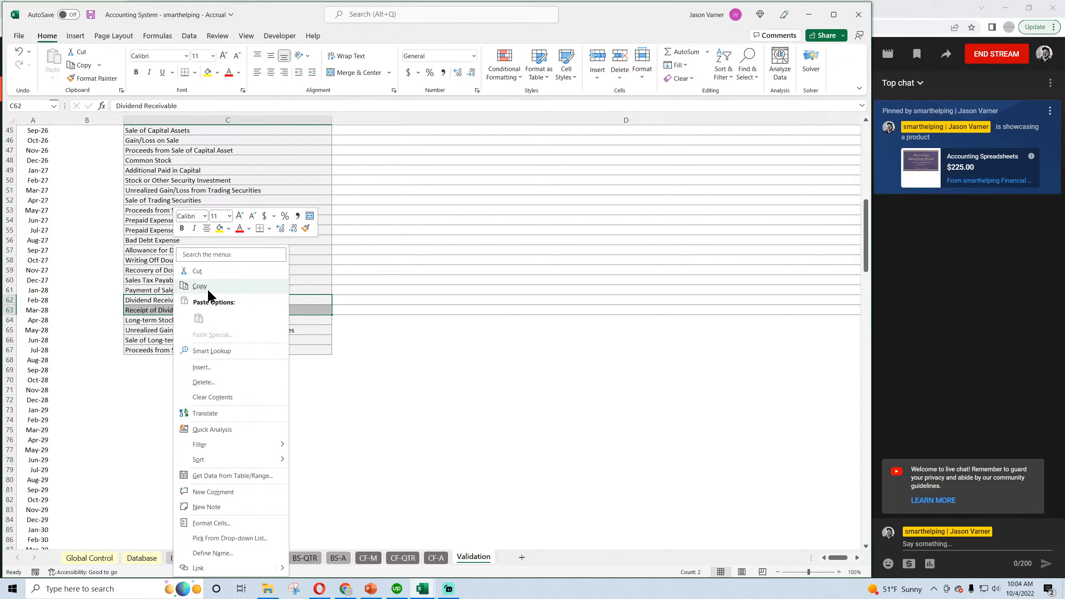
left_click(208, 292)
scroll(190, 340, "up", 15)
right_click(156, 213)
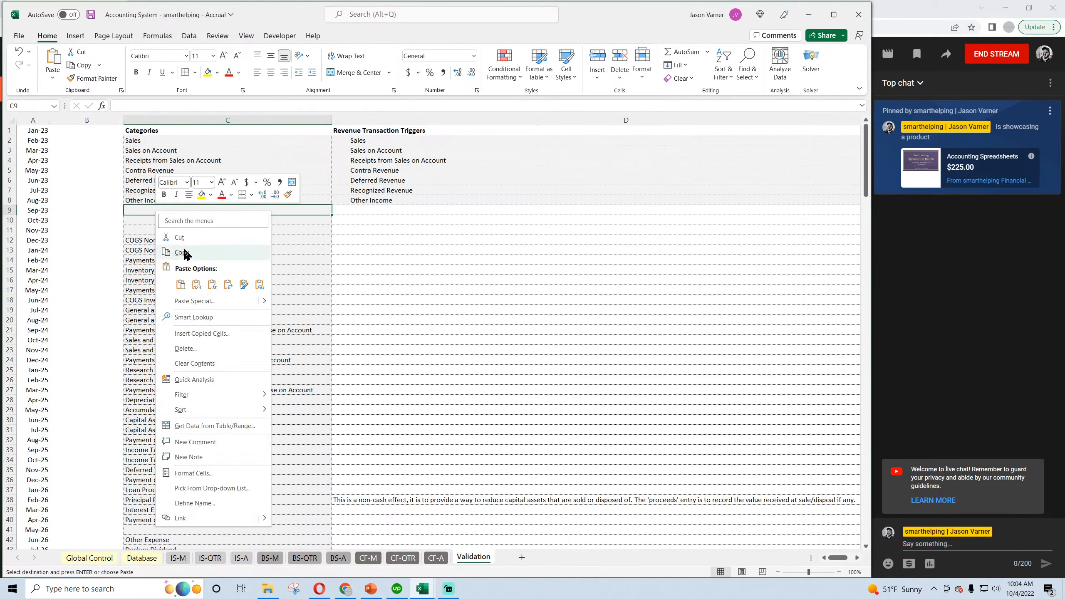
left_click(180, 285)
Fill the Other Income trigger from D8 down through D10 to extend the list formatting.
left_click(431, 199)
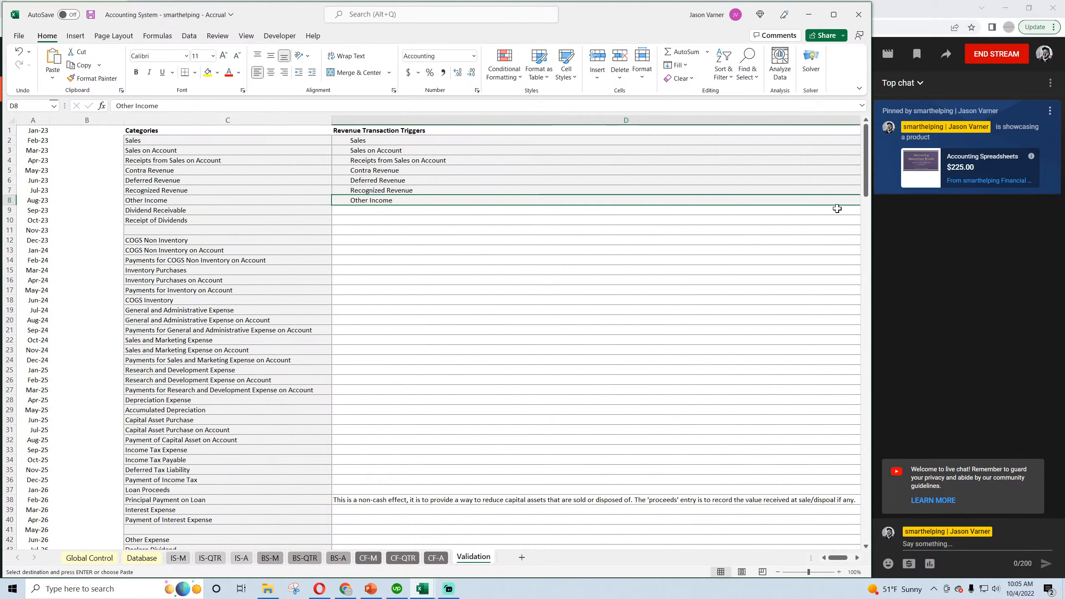
left_click(777, 572)
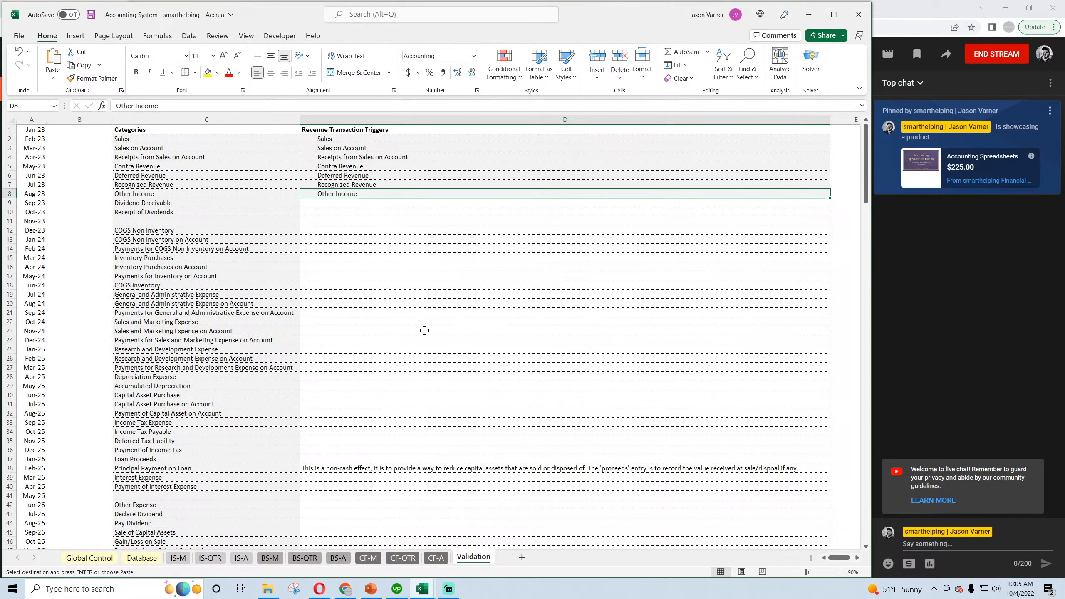
left_click_drag(195, 202, 195, 212)
right_click(195, 212)
left_click(218, 237)
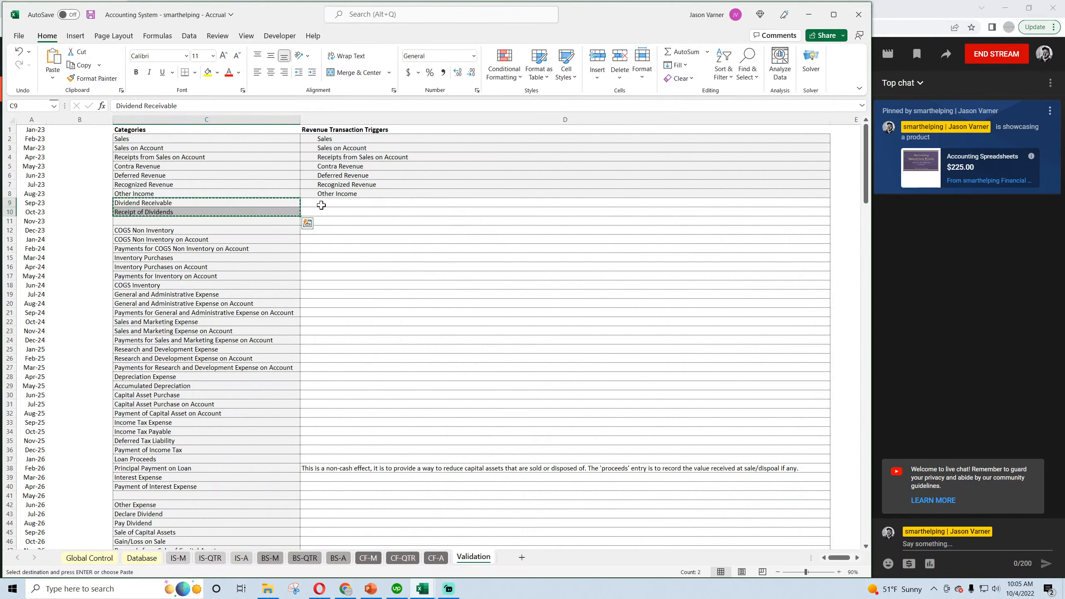
left_click(355, 195)
left_click_drag(830, 197, 520, 206)
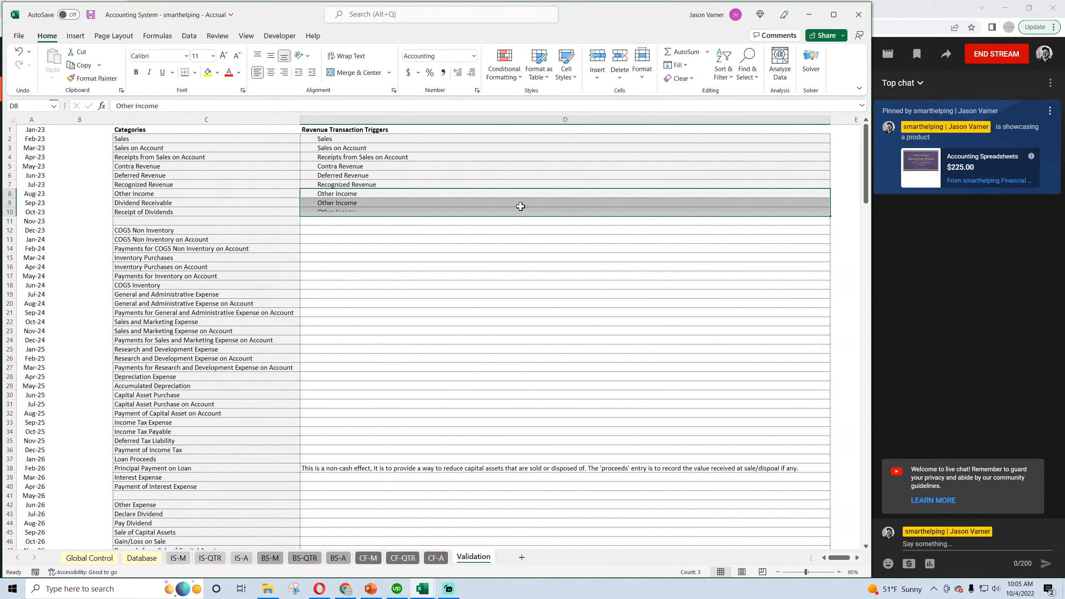
Copy Dividend Receivable and Receipt of Dividends from C9:C10 into D9:D10, keeping the indented trigger formatting, and save the workbook.
left_click(348, 207)
right_click(347, 208)
left_click(174, 203)
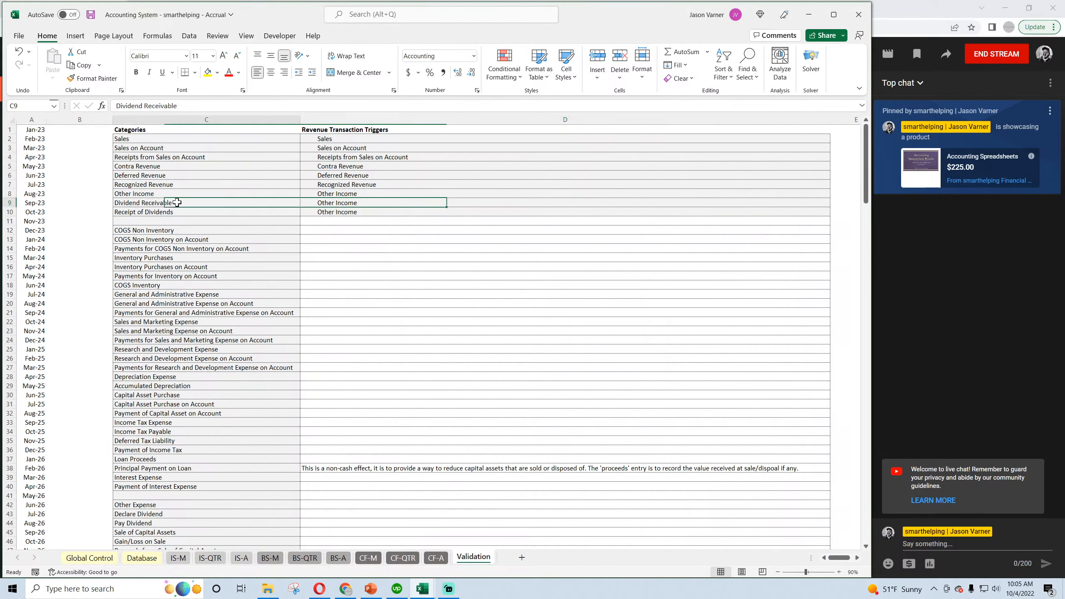
left_click_drag(174, 204, 177, 210)
right_click(176, 207)
left_click(202, 247)
right_click(351, 202)
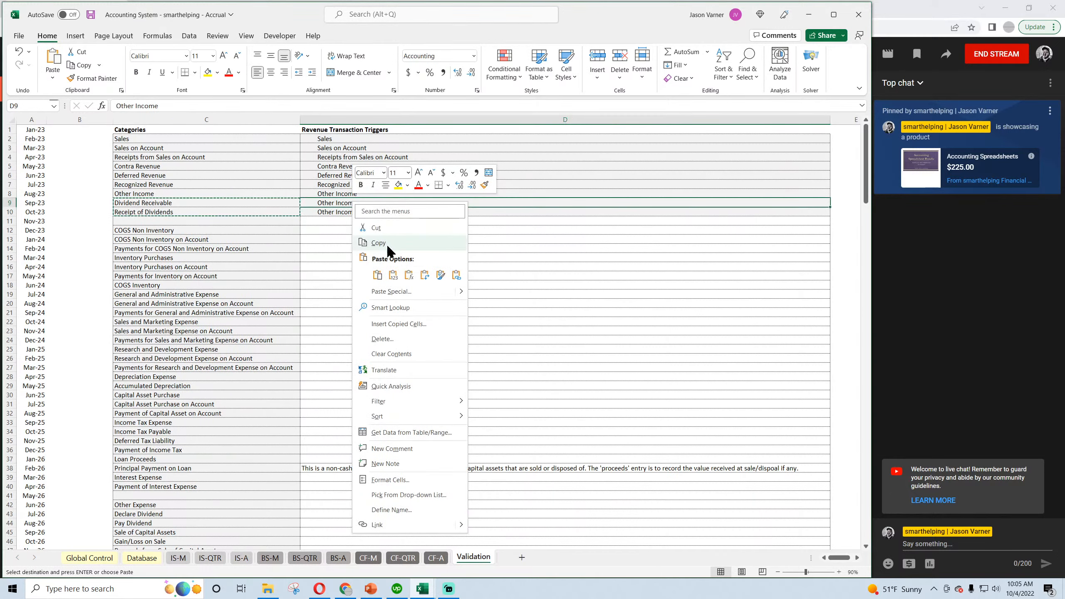
left_click(387, 245)
left_click(151, 219)
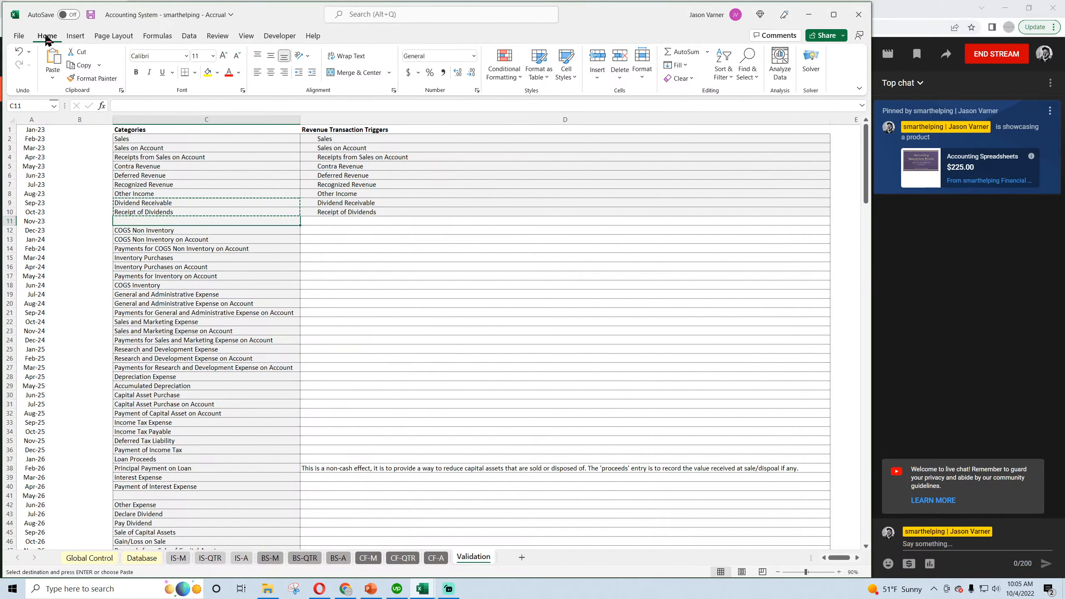
left_click(90, 14)
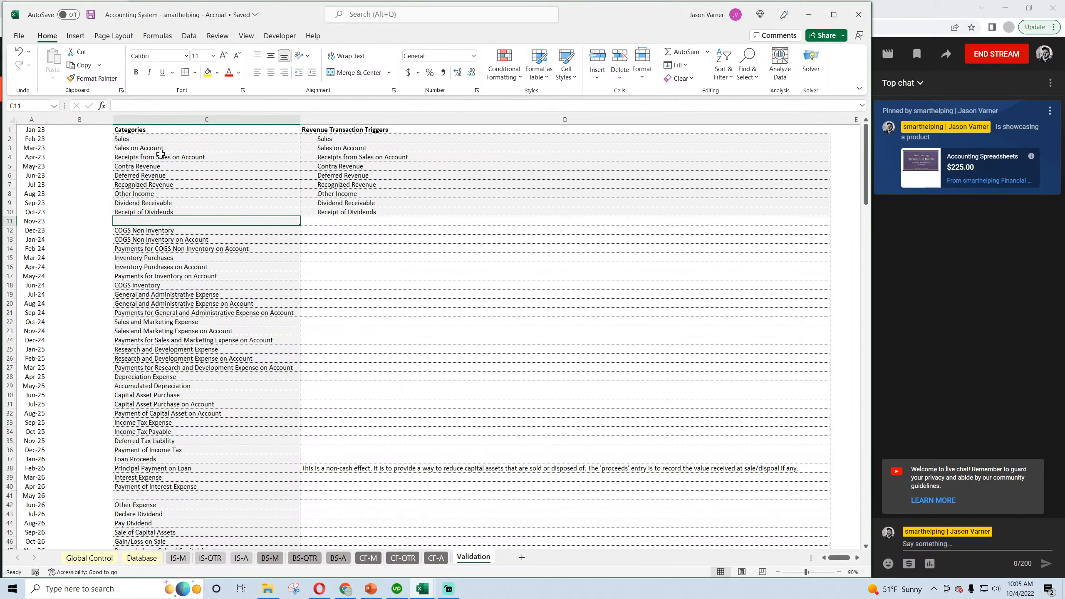
Extend the bordered blank cells of column D from D63 down to D67, the end of the Categories list.
scroll(168, 269, "down", 8)
scroll(183, 427, "down", 3)
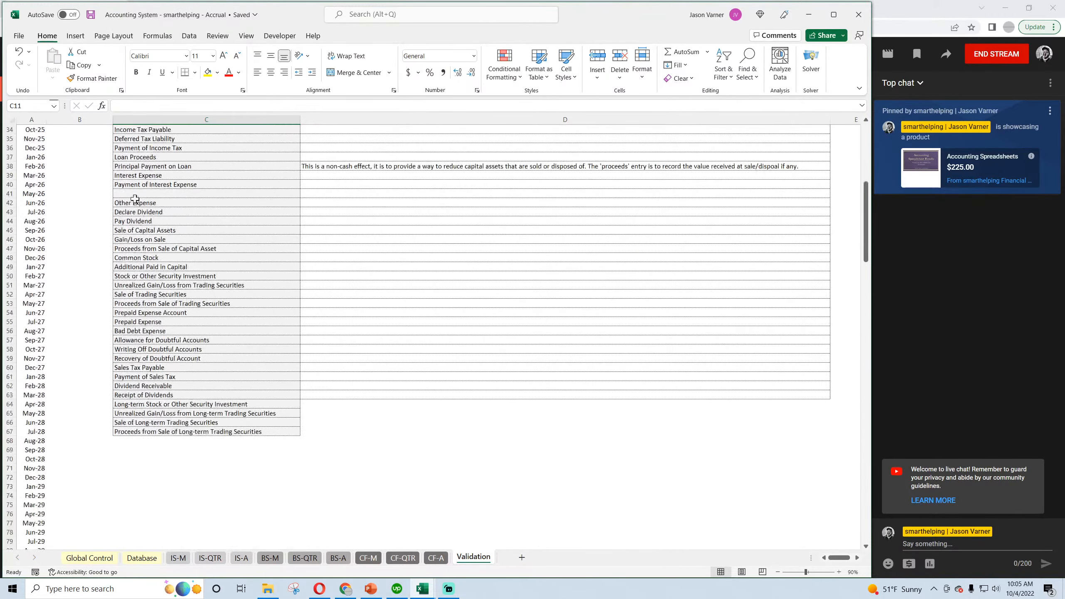
left_click(388, 392)
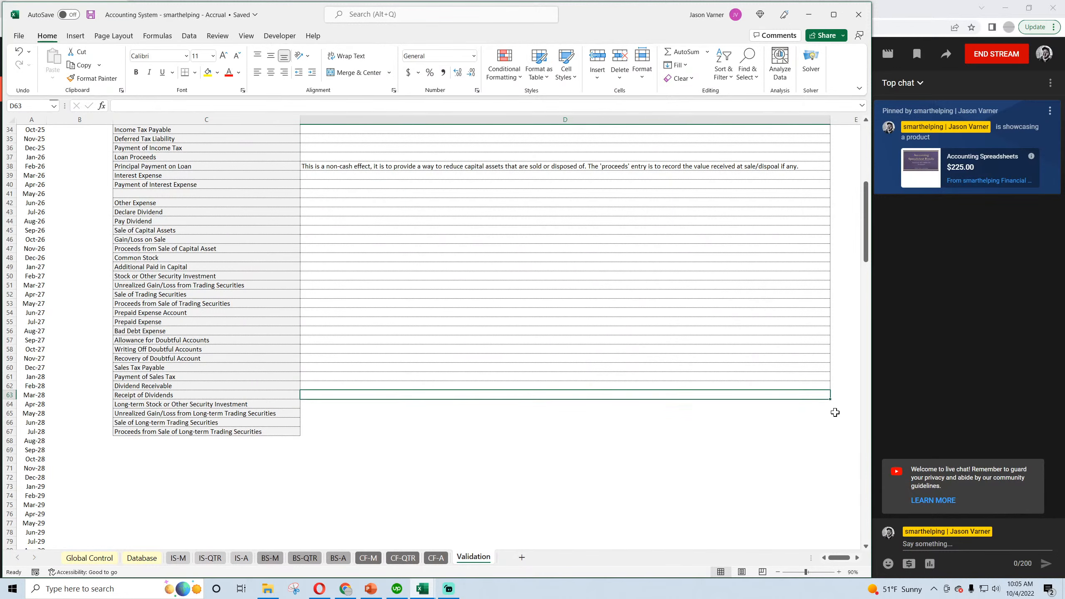
left_click_drag(830, 400, 830, 435)
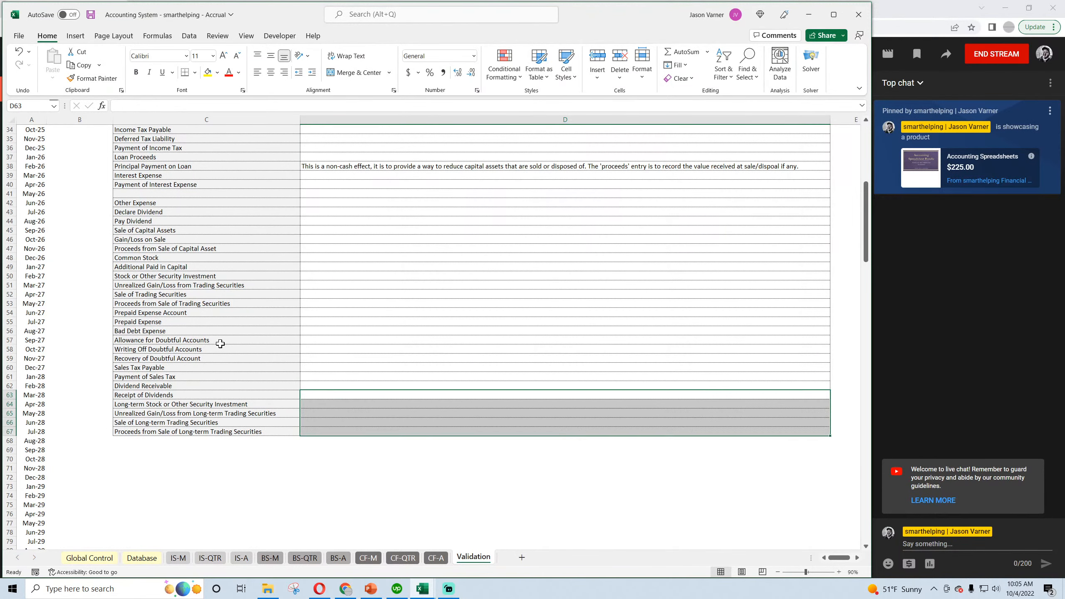
Clear the duplicate Dividend Receivable and Receipt of Dividends entries in C62:C63.
left_click_drag(161, 384, 162, 393)
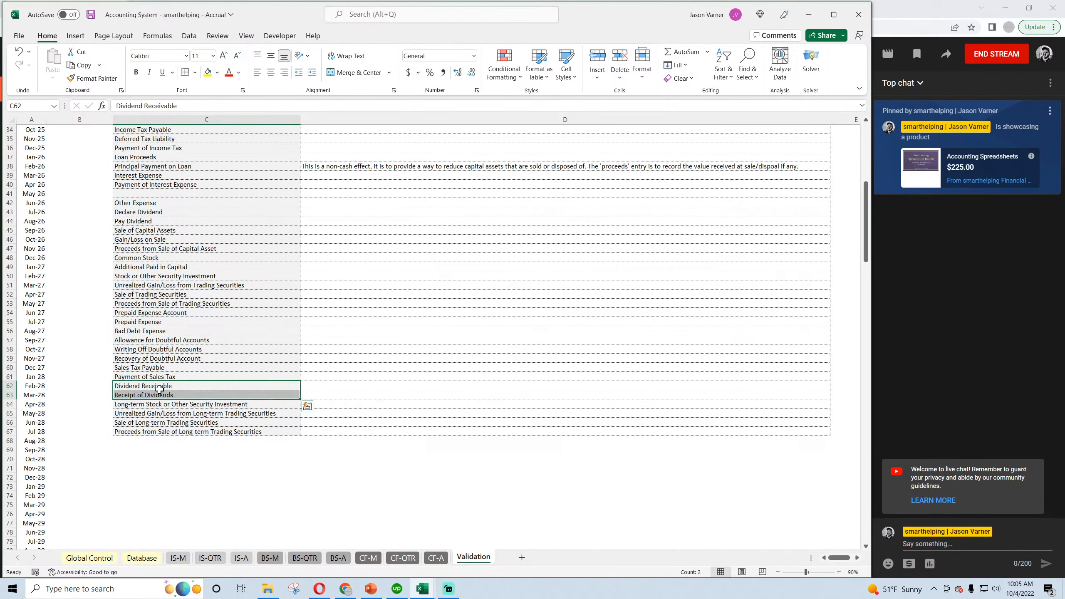
right_click(161, 393)
left_click(208, 207)
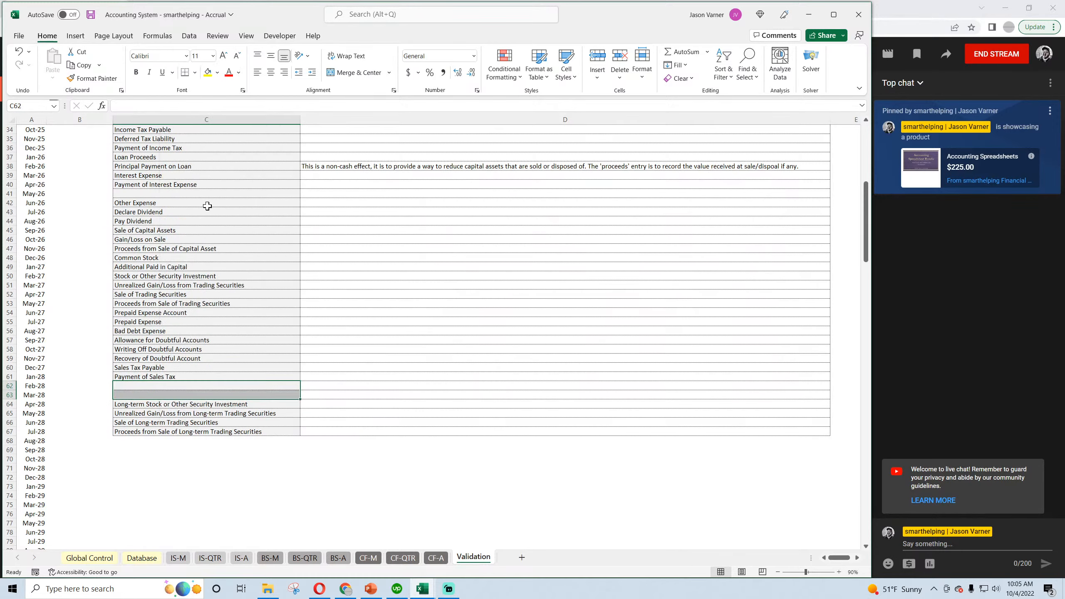
Insert a blank cell above General and Administrative Expense at C19, shifting the cells down, to separate the COGS and inventory categories.
left_click(157, 491)
scroll(138, 405, "up", 11)
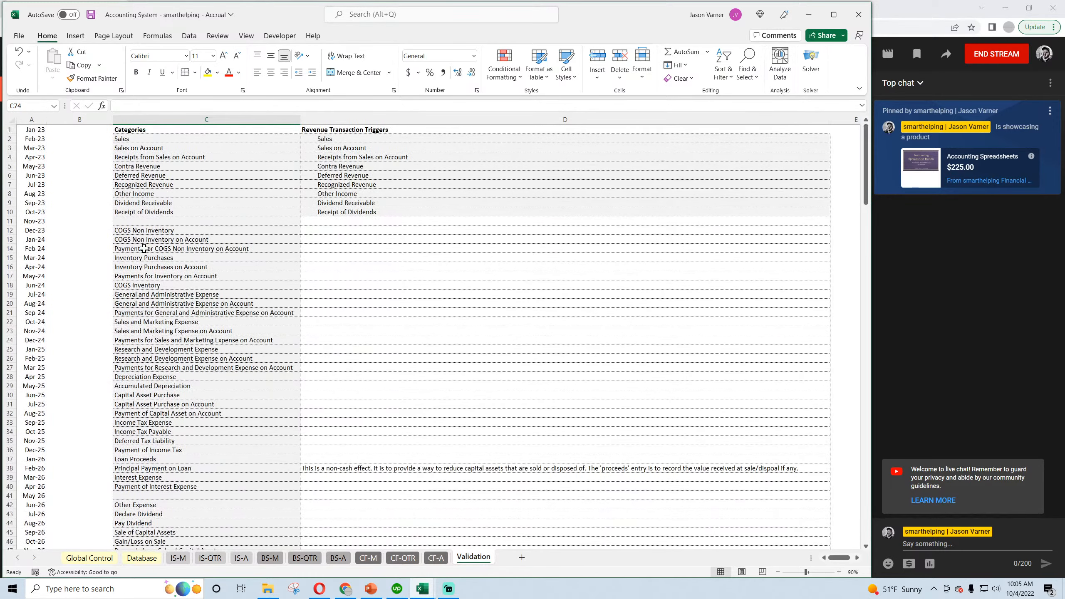
left_click(146, 219)
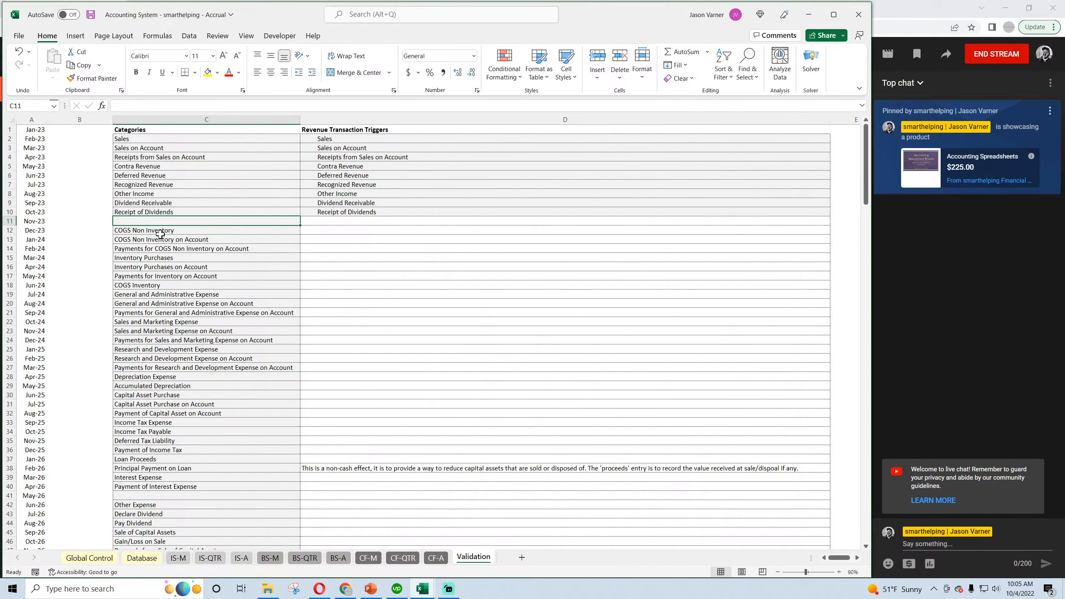
left_click_drag(157, 231, 161, 286)
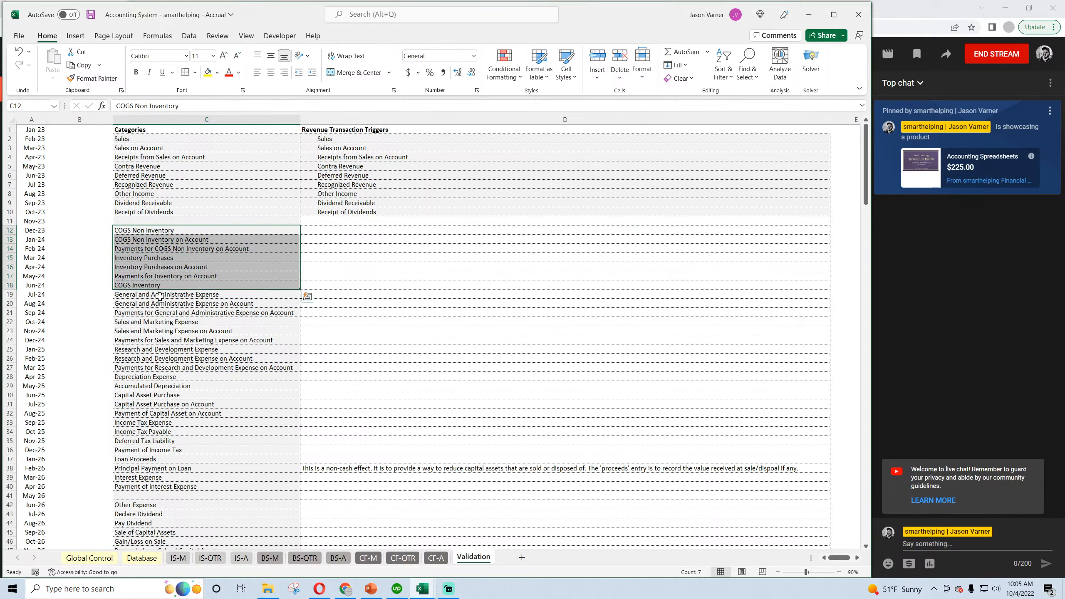
right_click(161, 296)
left_click(164, 349)
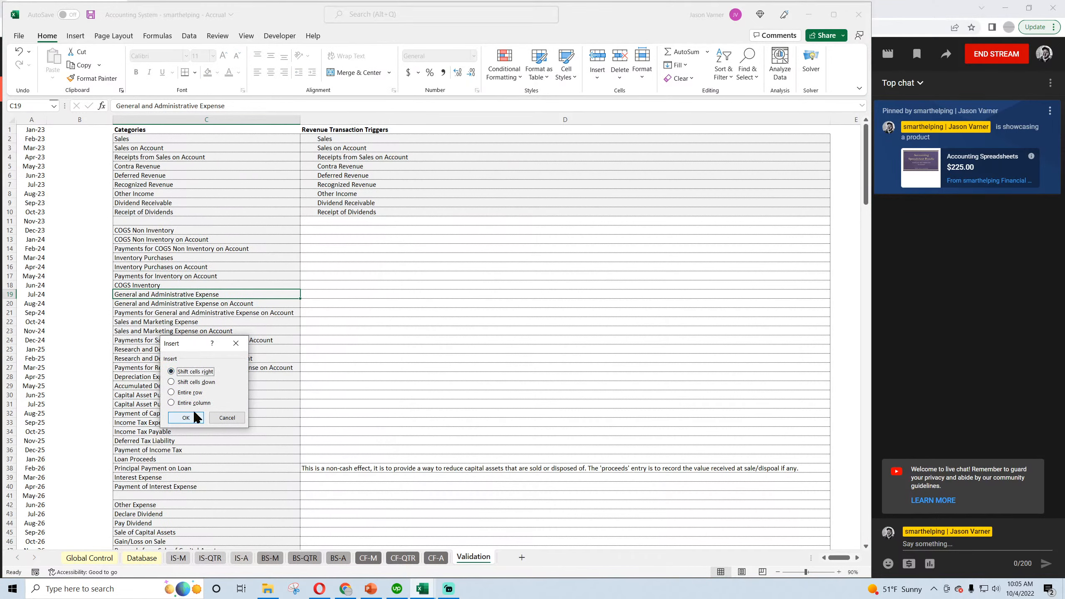
left_click(196, 382)
left_click(191, 418)
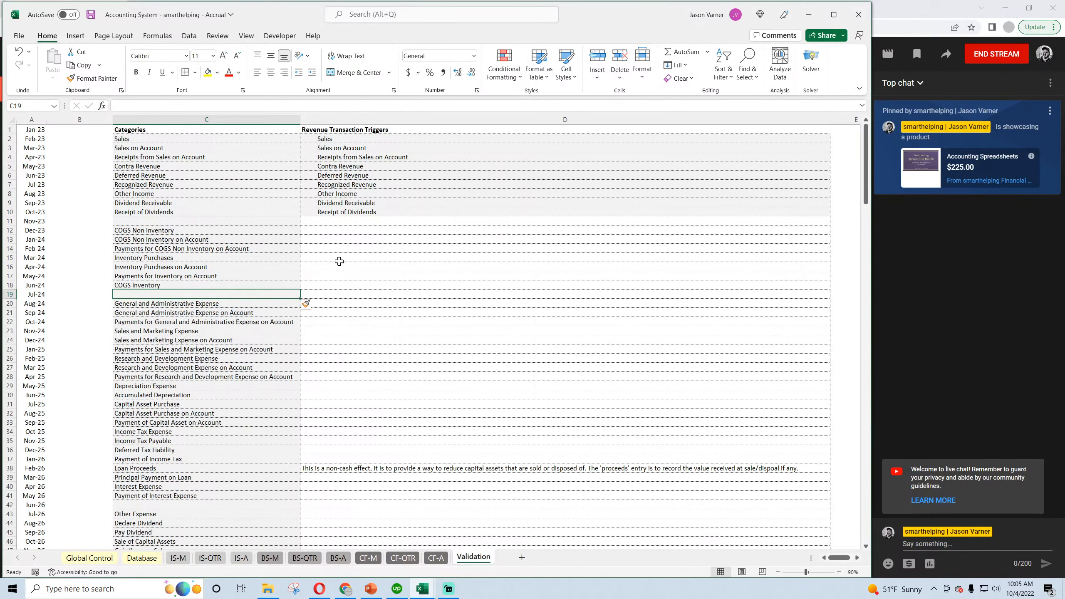
Fill the Receipt of Dividends trigger from D10 down to D18 to extend its formatting, and clear the contents of D11.
left_click(350, 213)
left_click_drag(830, 215, 831, 288)
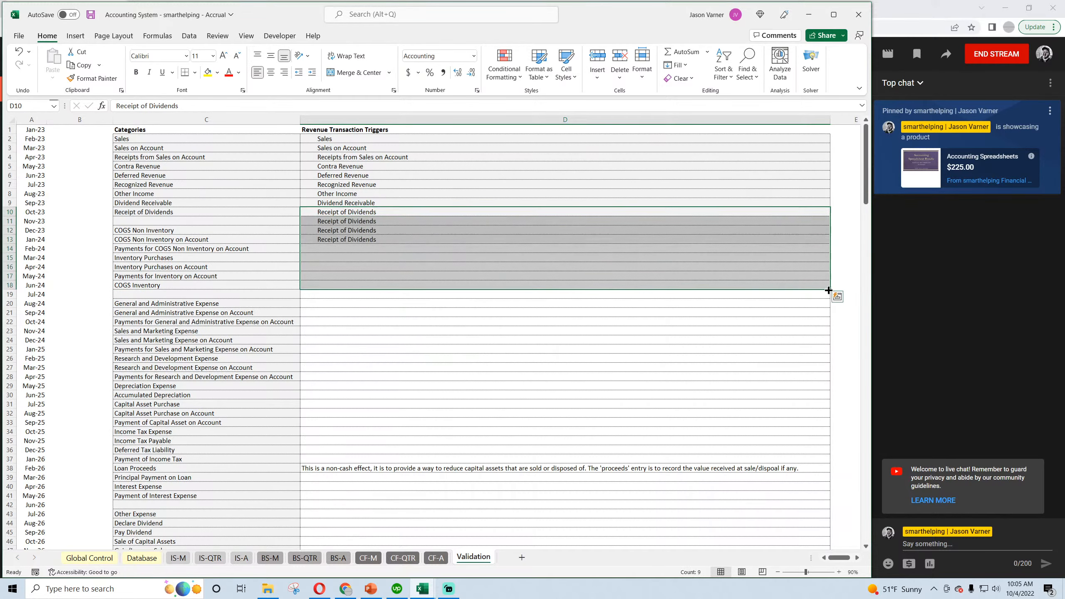
left_click(392, 221)
key("Delete")
key("Down")
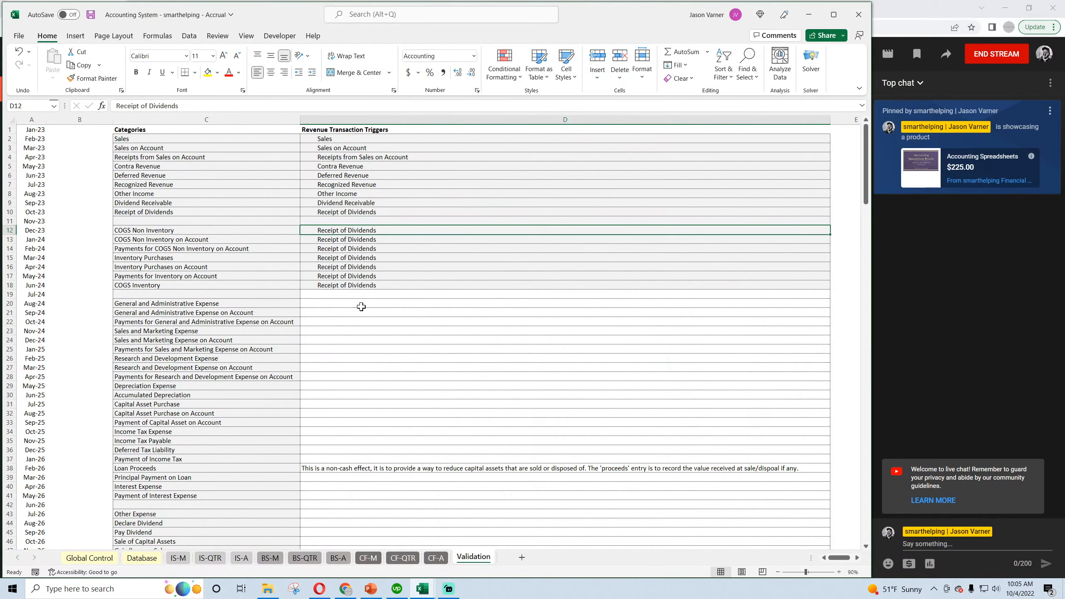
Copy the Revenue Transaction Triggers heading from D1 to D11 and change the copy's text to COGS / Inventory.
left_click_drag(158, 230, 159, 286)
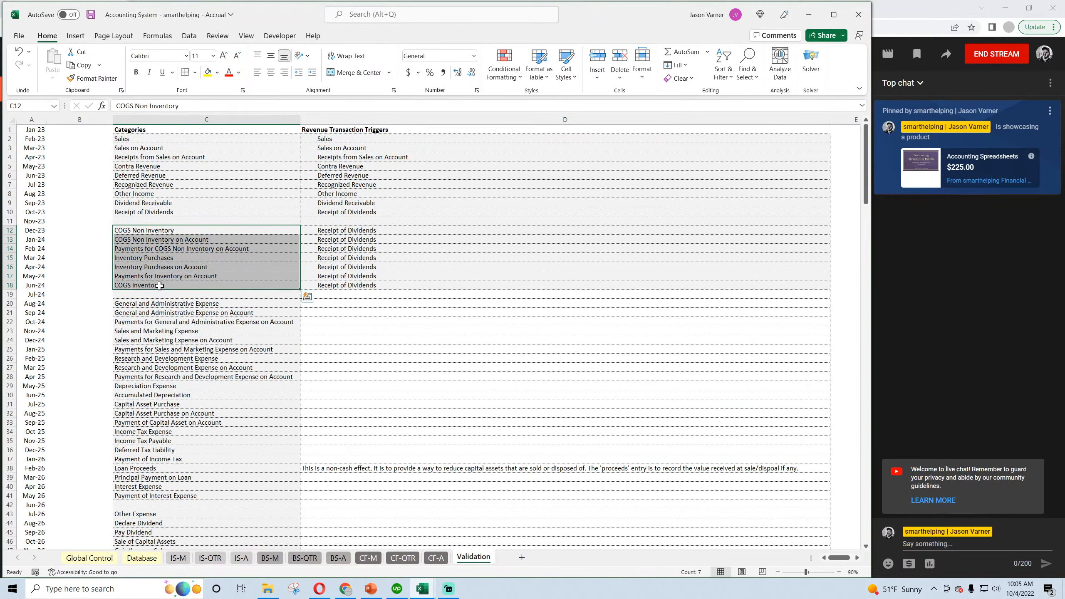
left_click(157, 305)
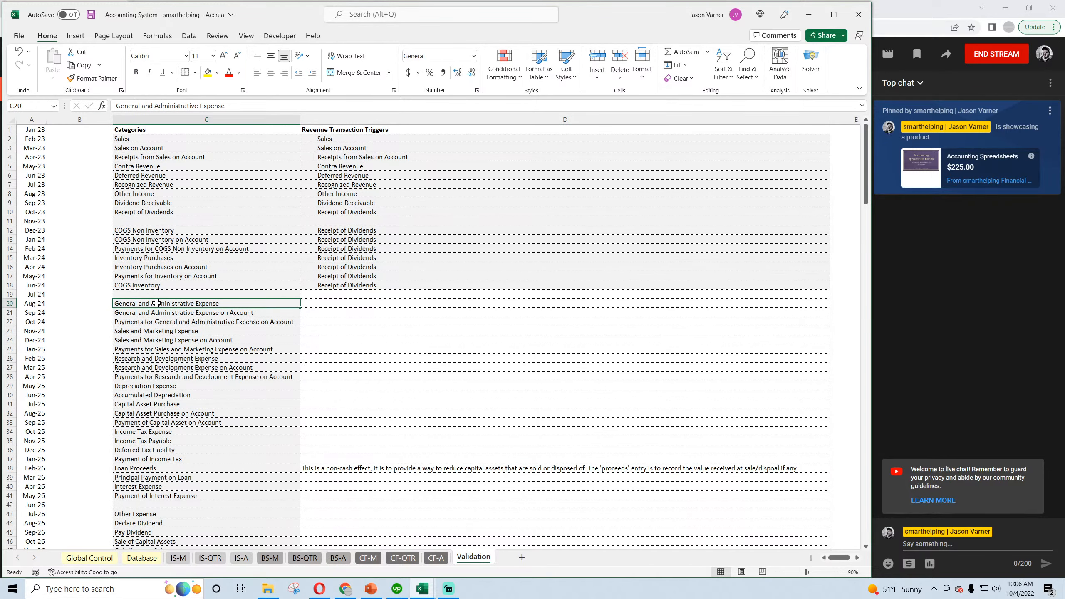
left_click(349, 129)
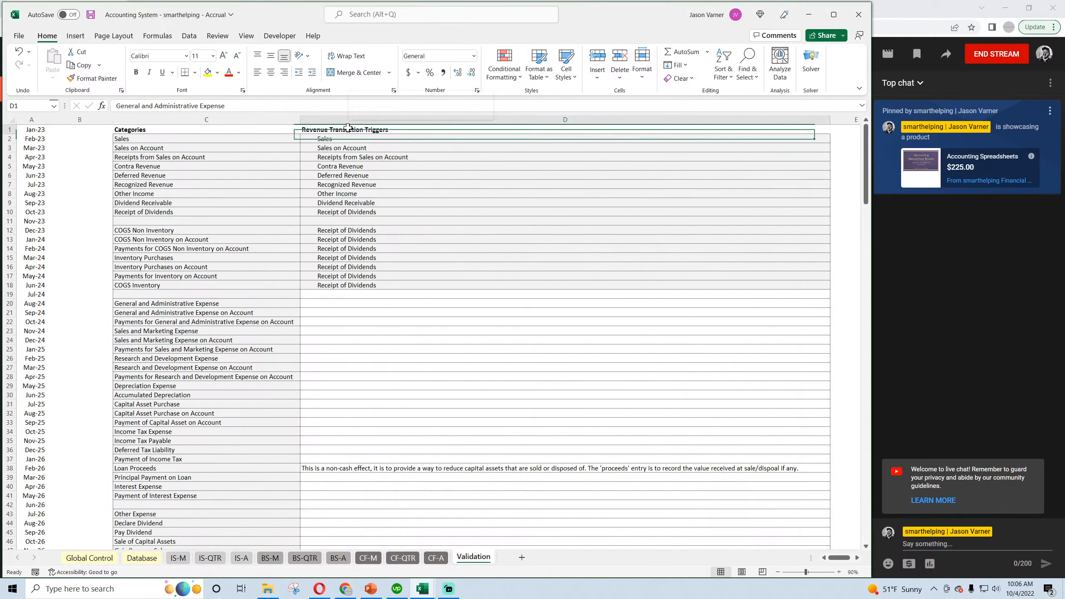
right_click(349, 129)
left_click(369, 163)
right_click(347, 220)
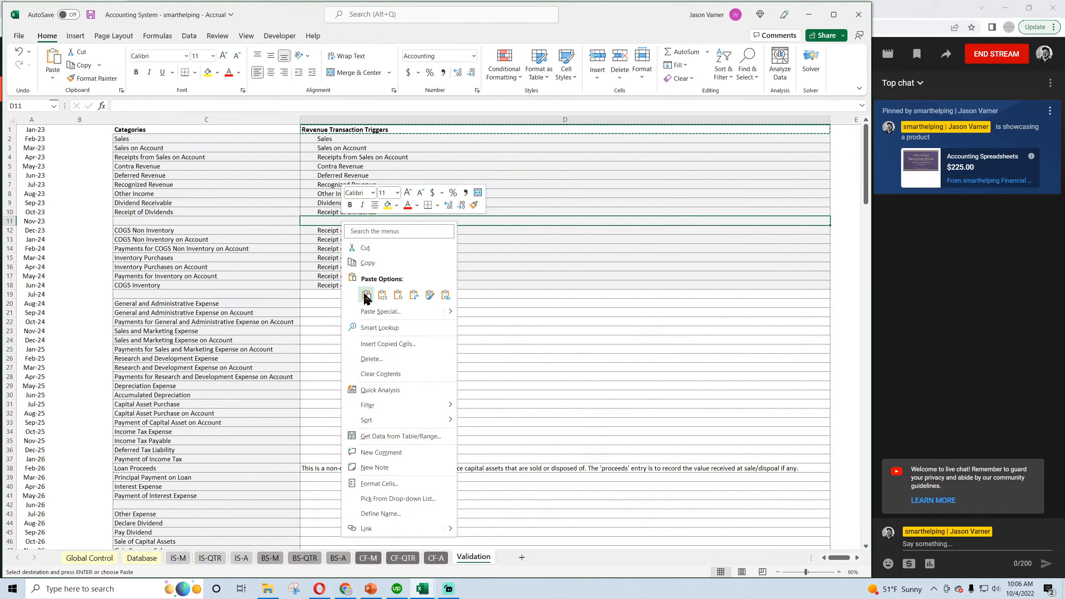
left_click(350, 282)
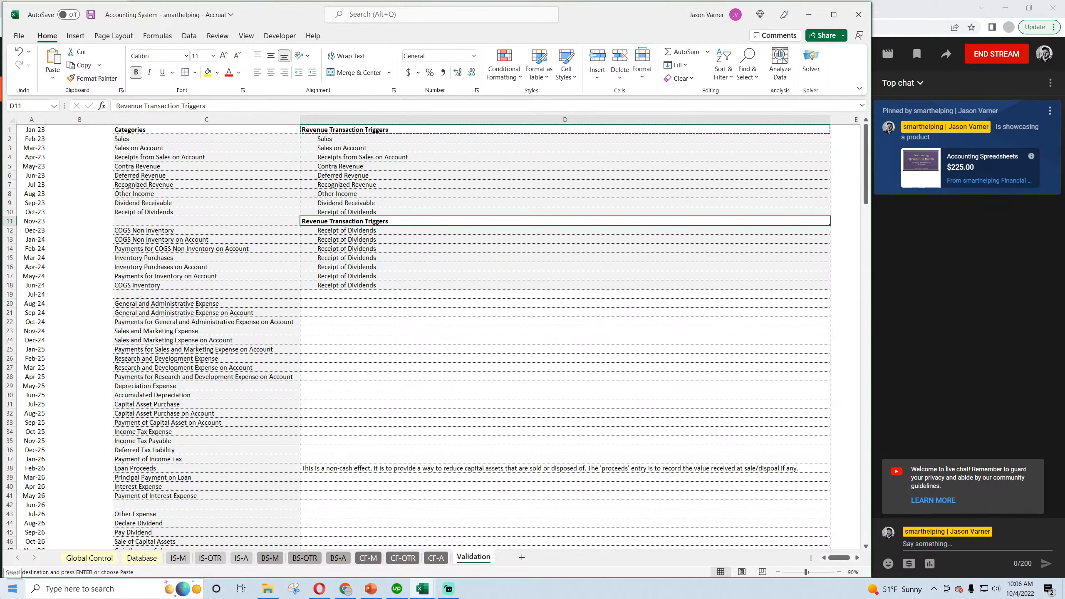
type("COGS")
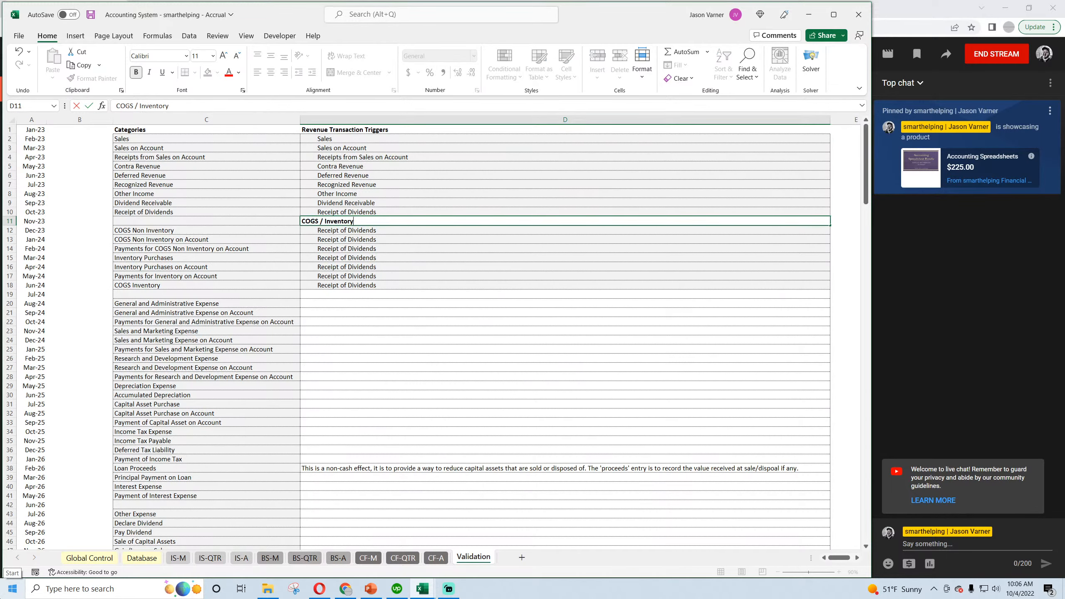
type(" / Inventory")
key("Return")
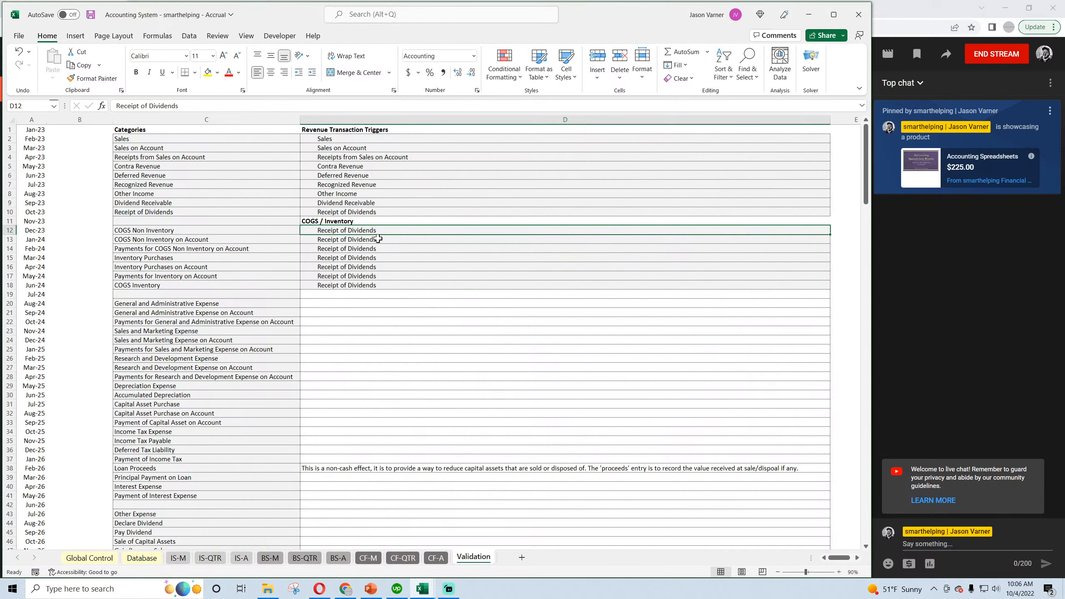
Copy the COGS / Inventory heading to D19 and change its text to Operating Expenses.
left_click(356, 221)
key("ctrl+c")
left_click(331, 295)
key("ctrl+v")
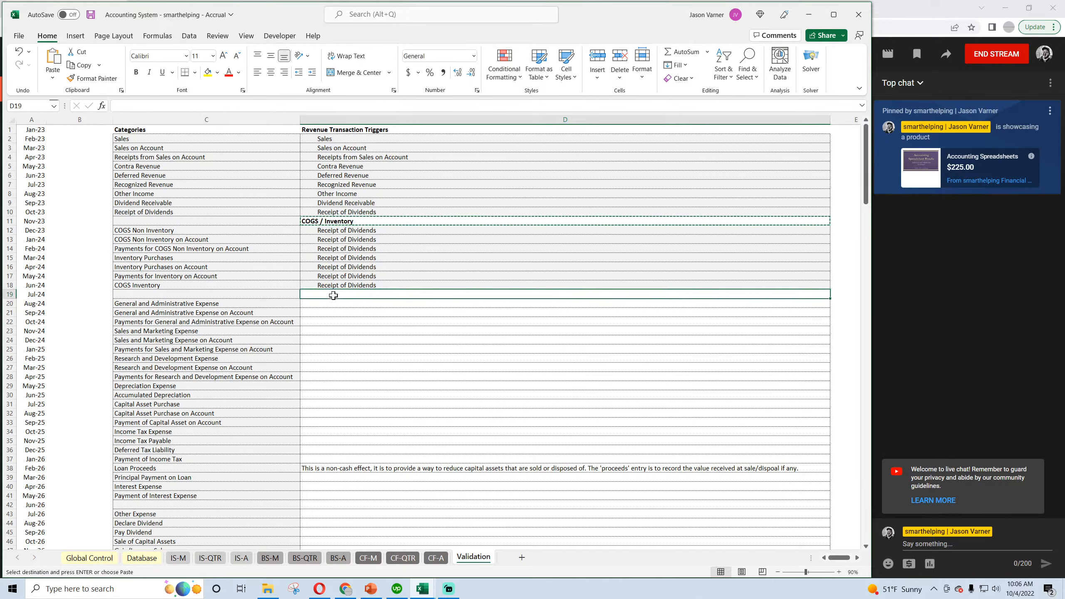
type("Operating Expenses")
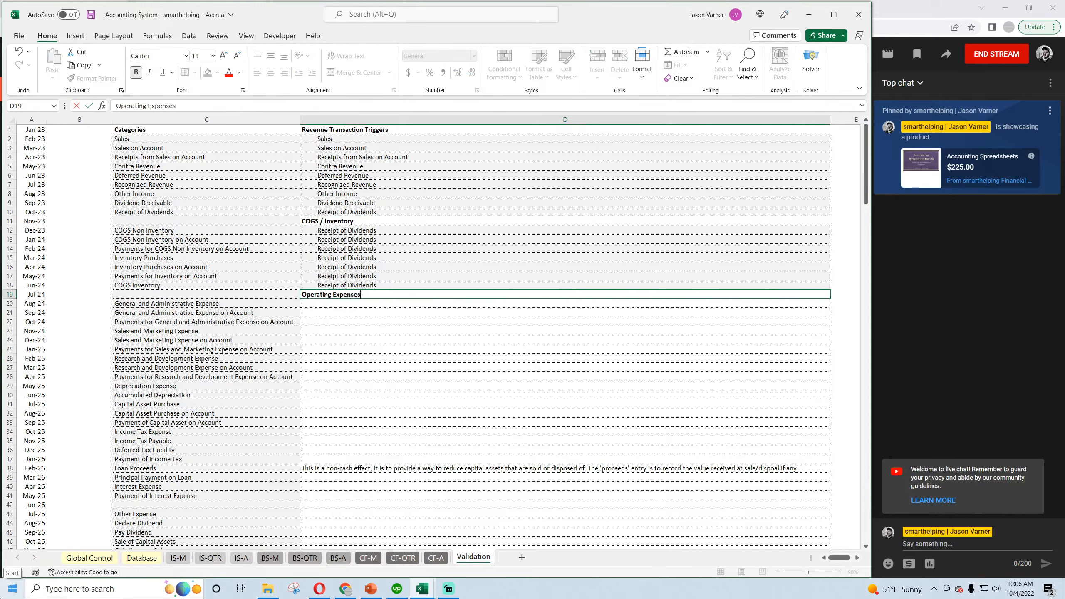
key("Return")
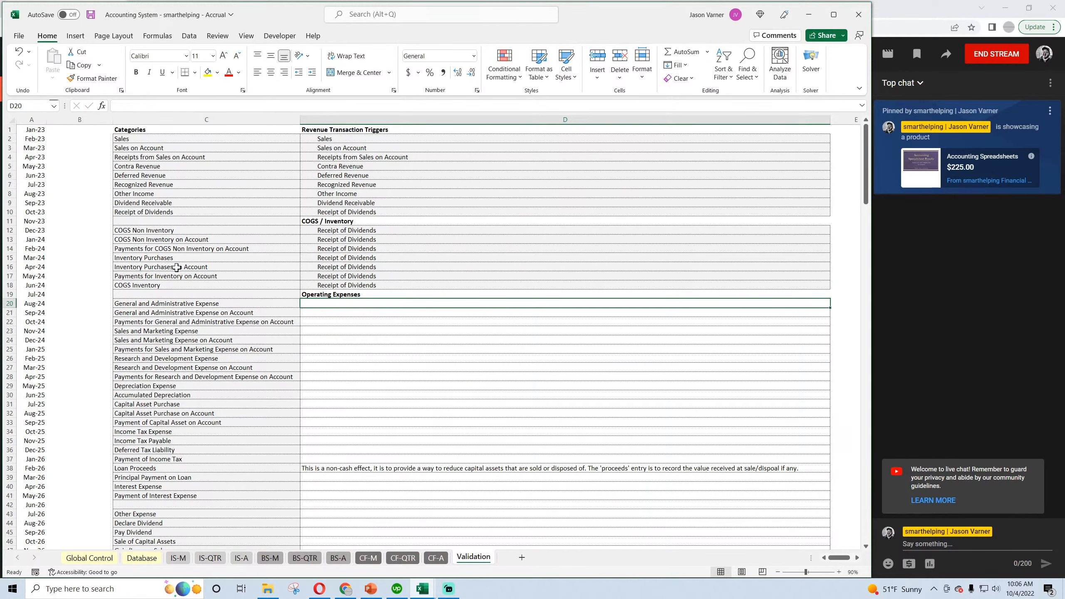
Examine the General and Administrative and Sales and Marketing entries in C20:C23 for expense, on-account and payment categories.
left_click(188, 303)
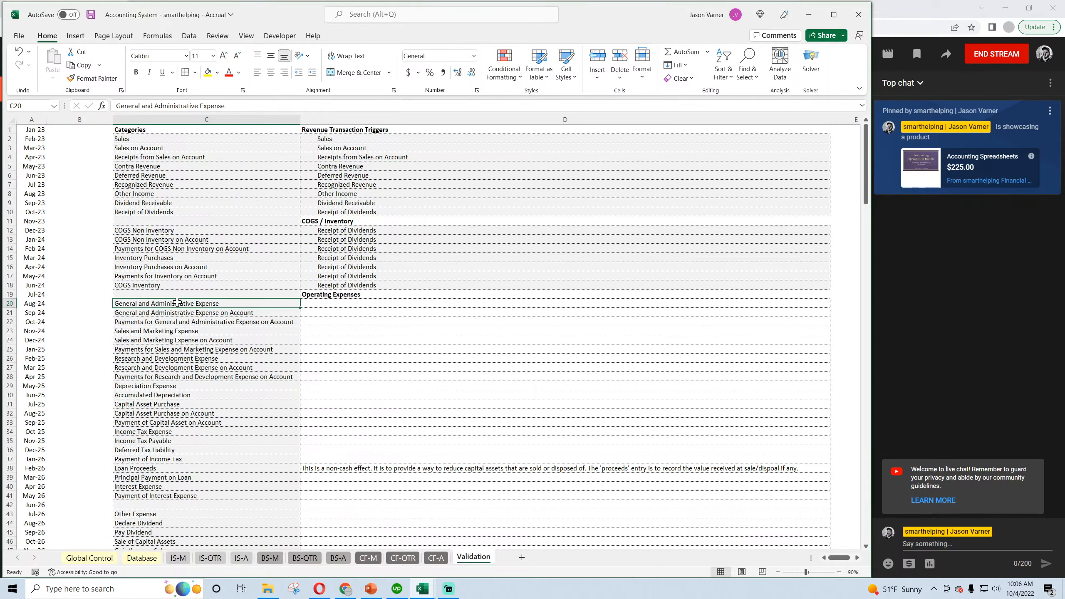
left_click(197, 331)
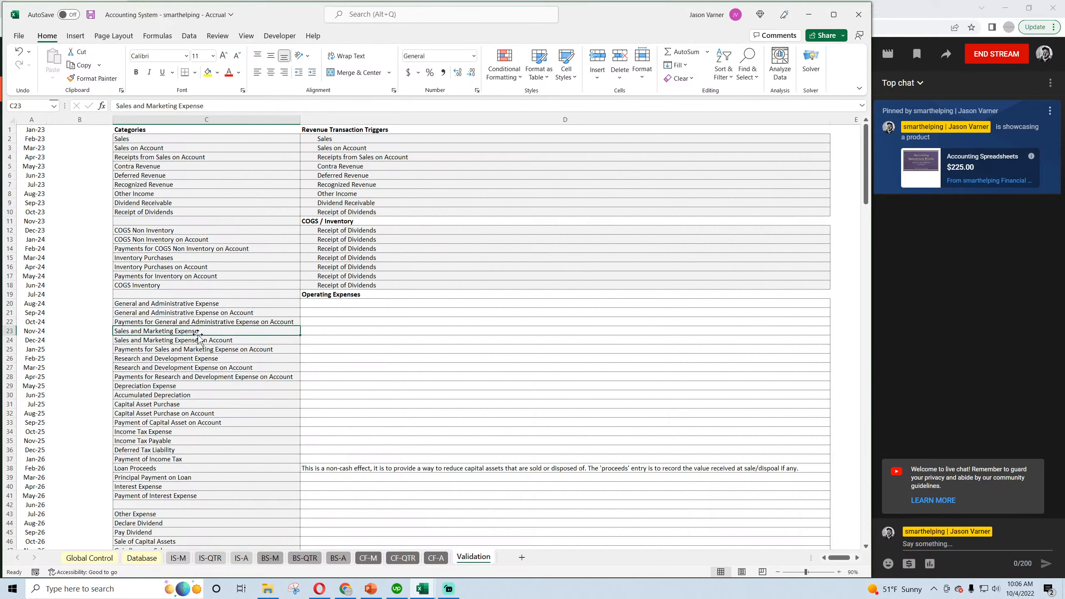
left_click(200, 312)
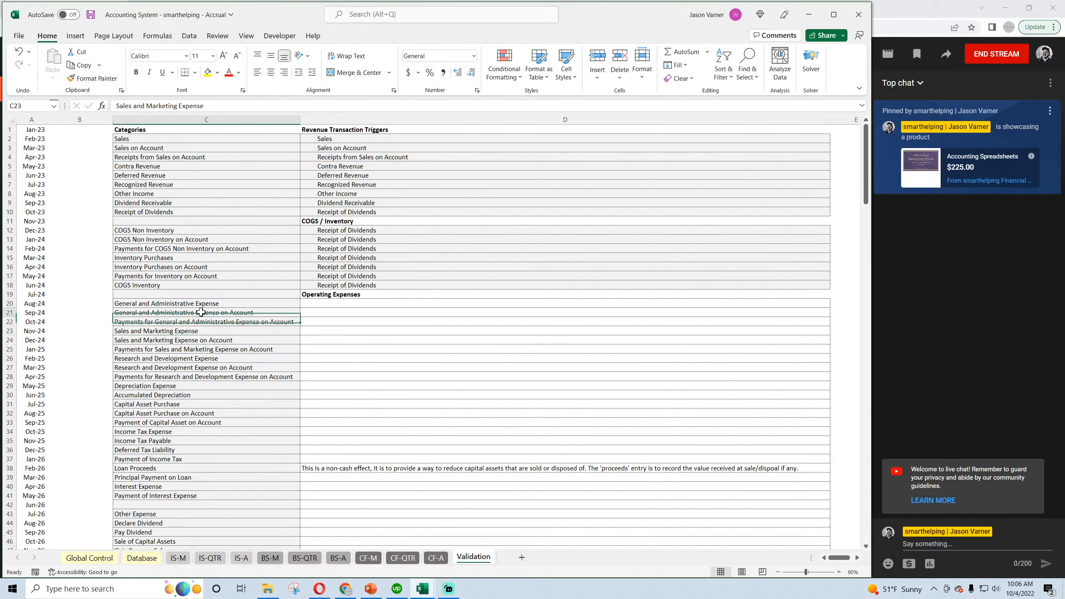
left_click(199, 322)
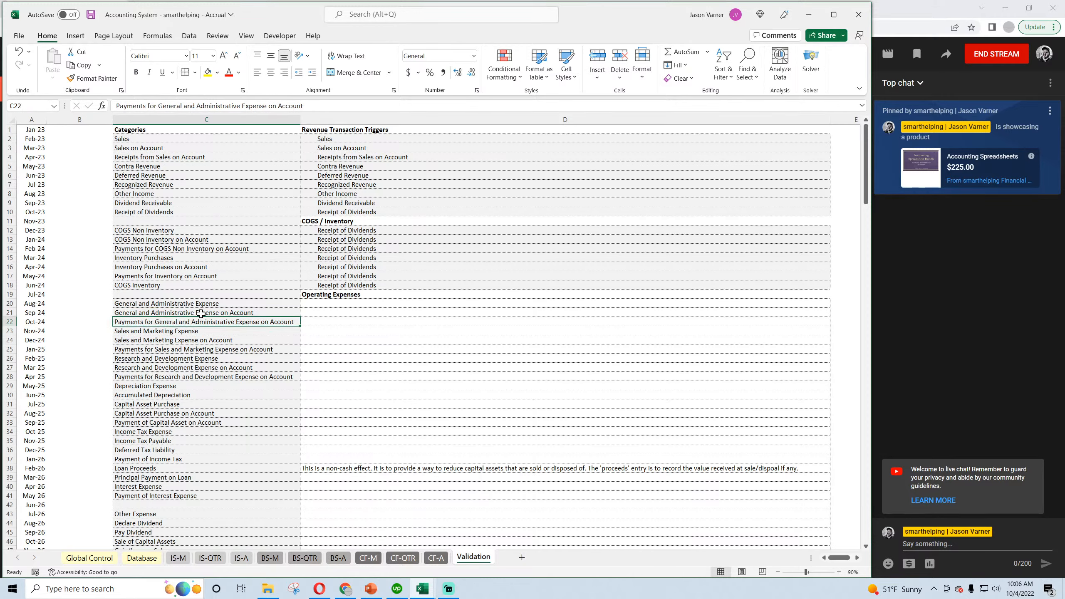
left_click_drag(200, 304, 200, 322)
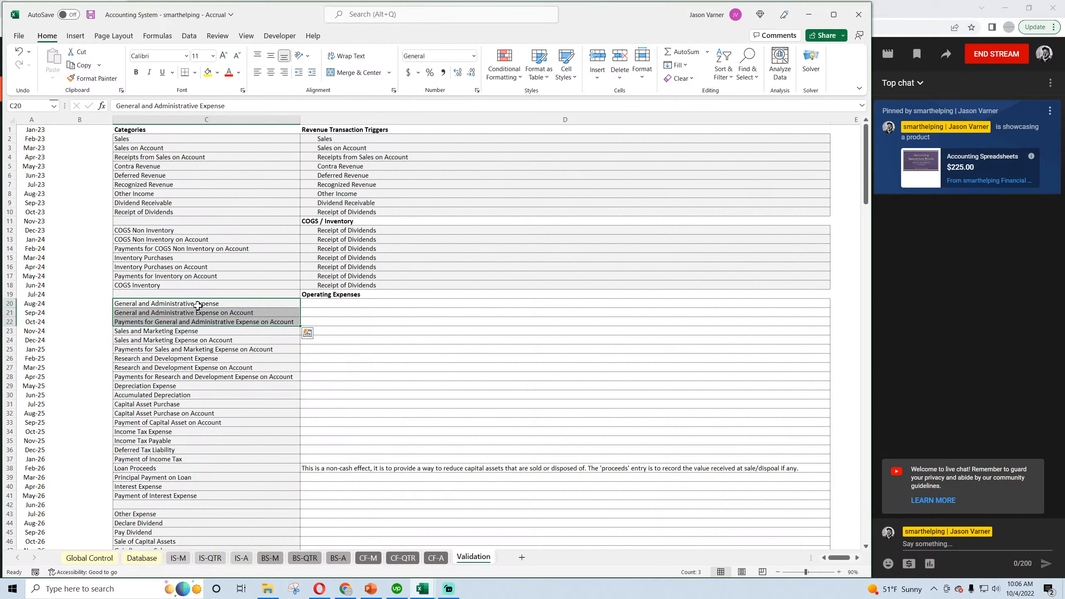
left_click(197, 304)
left_click(198, 313)
left_click(198, 322)
left_click(198, 304)
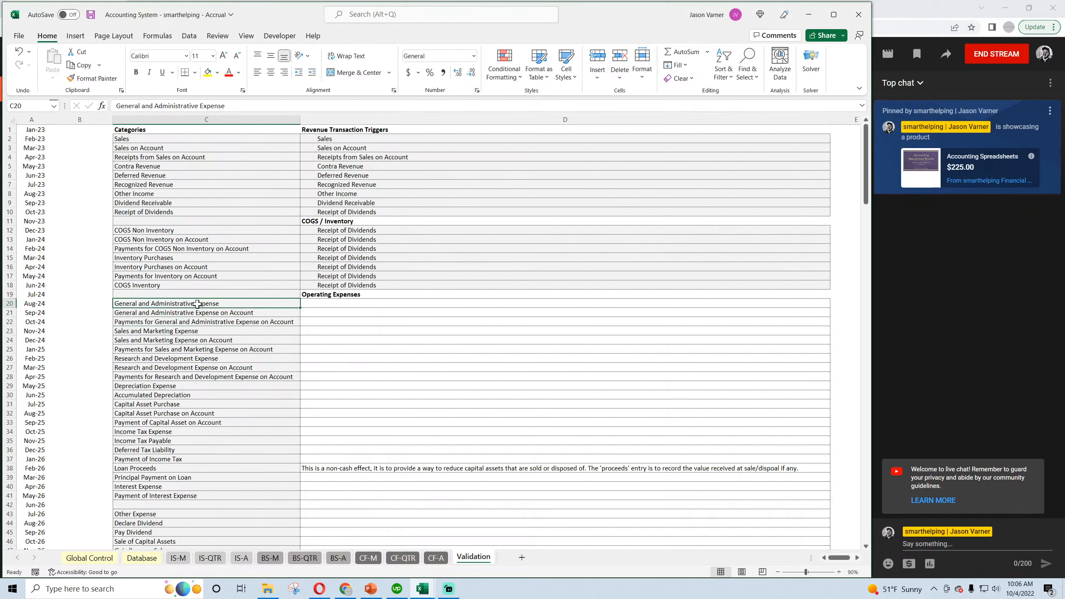
left_click(197, 313)
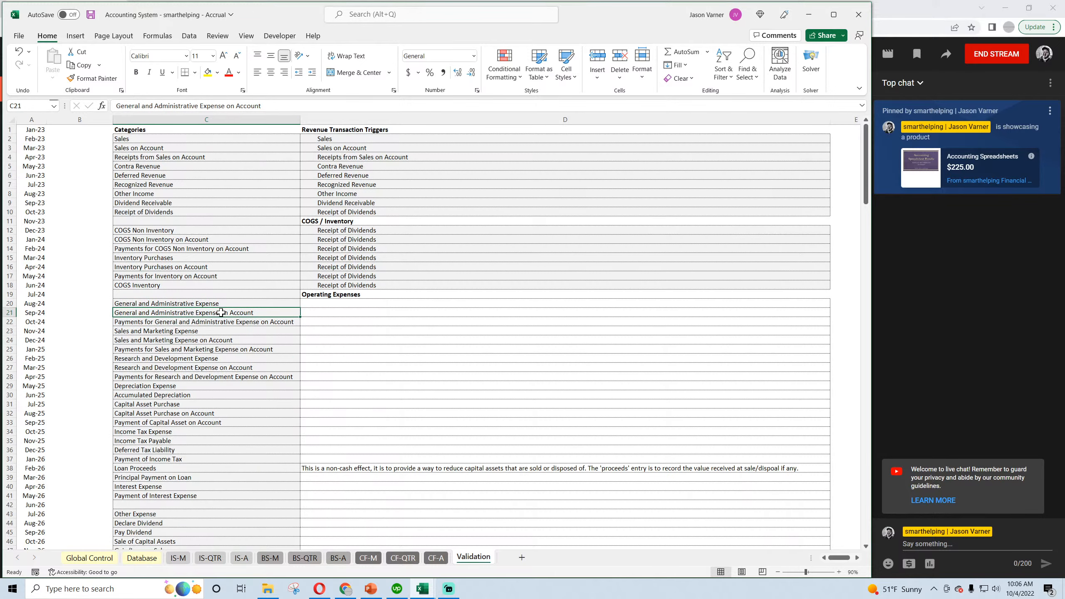
Save the workbook and go back over the General and Administrative Expense entries in C20:C22.
left_click(91, 15)
key("Down")
key("Up")
key("Down")
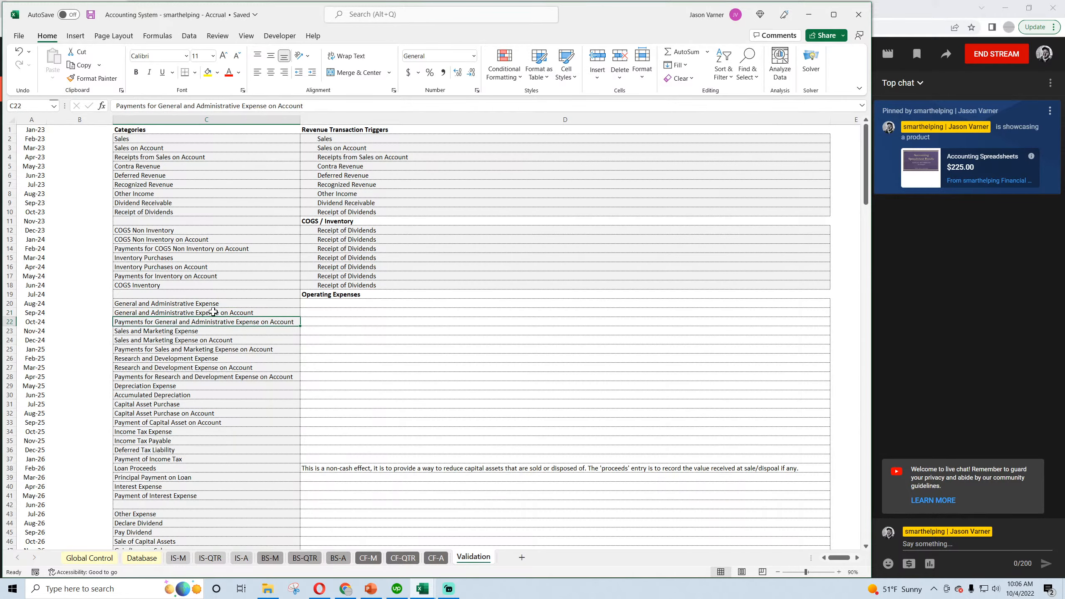
left_click(210, 301)
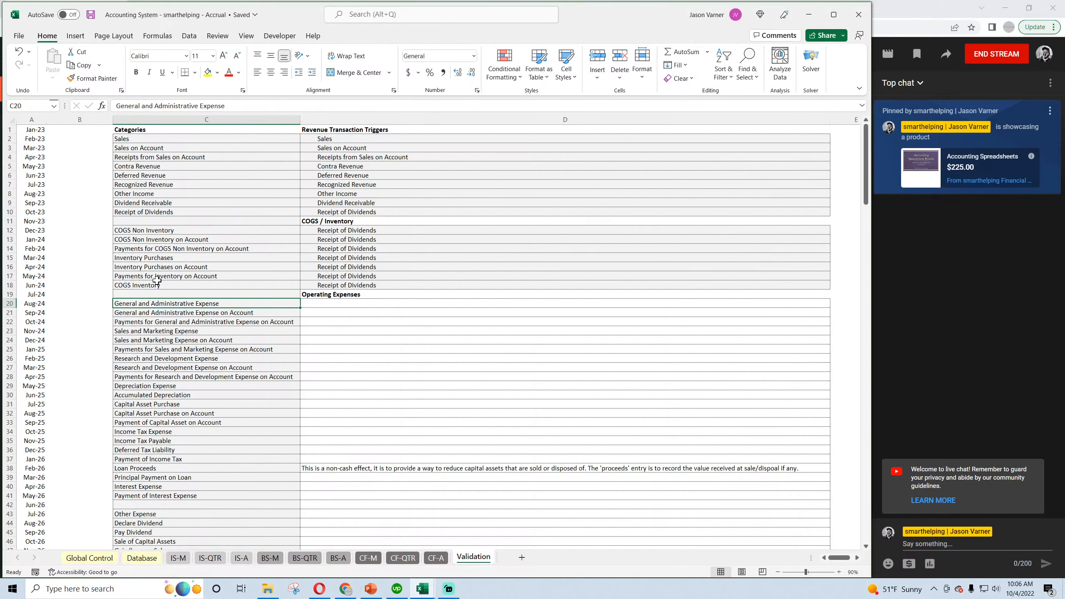
Insert a blank cell above Depreciation Expense at C29, shifting the cells down, to close off the operating expense categories.
left_click_drag(165, 303, 183, 377)
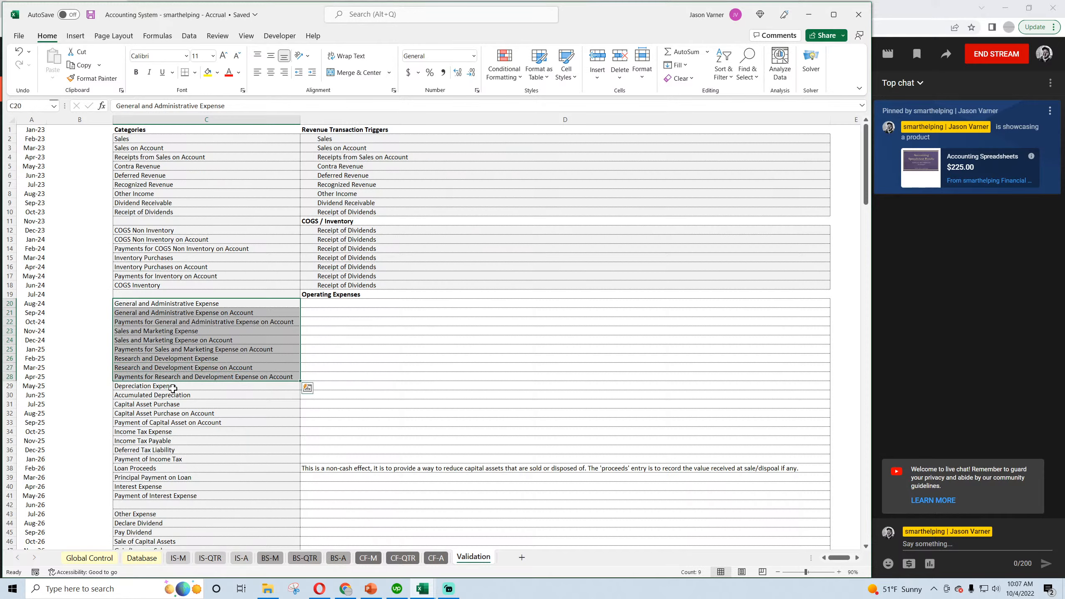
right_click(168, 386)
left_click(198, 180)
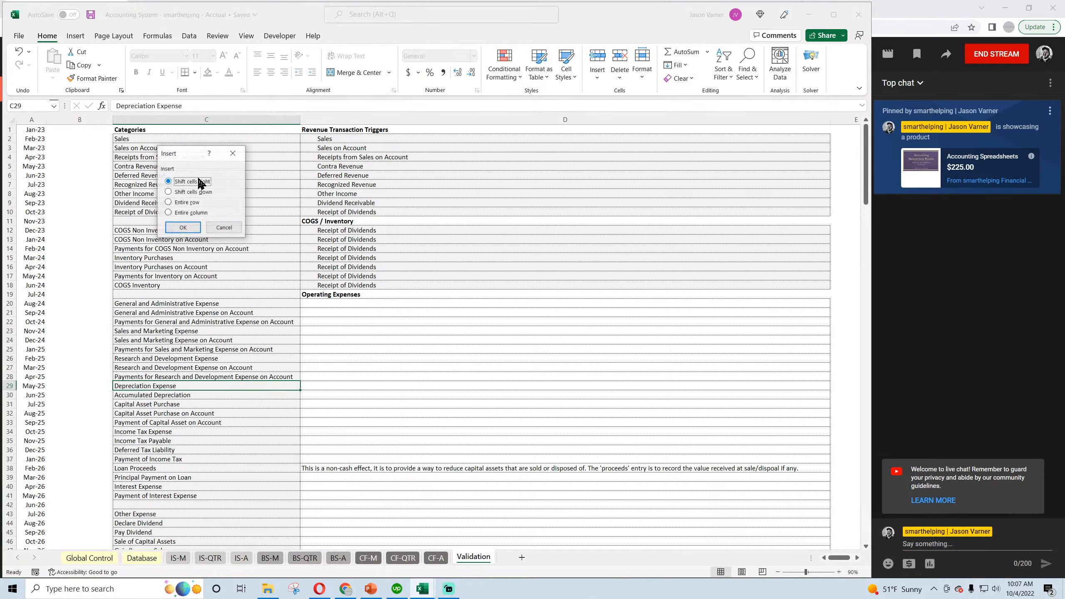
left_click(196, 193)
left_click(183, 227)
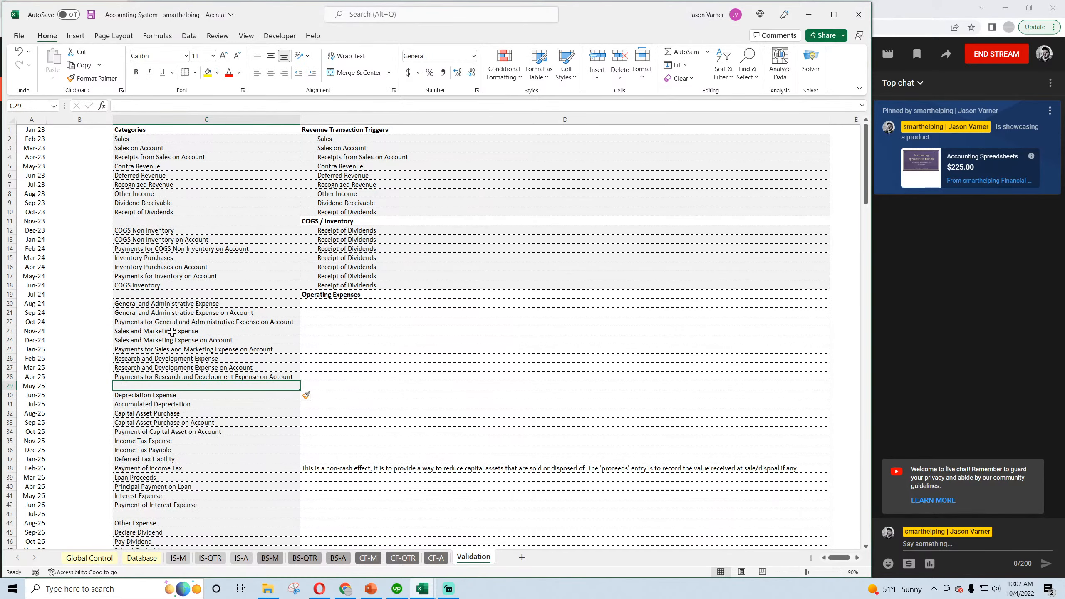
Check the categories down to Other Expense in C44 and save the workbook.
scroll(173, 387, "down", 4)
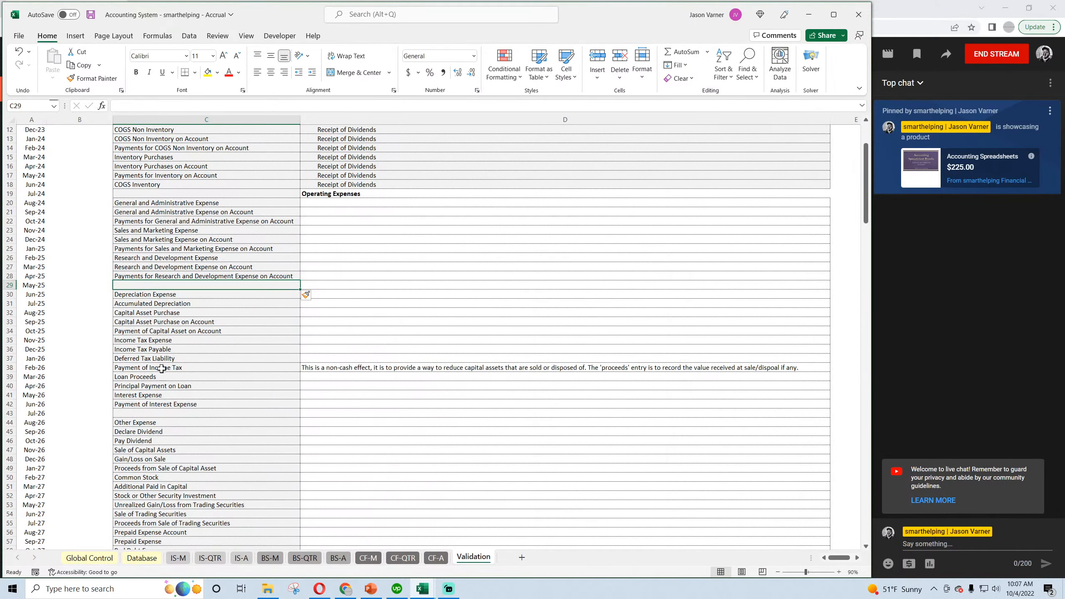
scroll(164, 374, "down", 4)
left_click(165, 321)
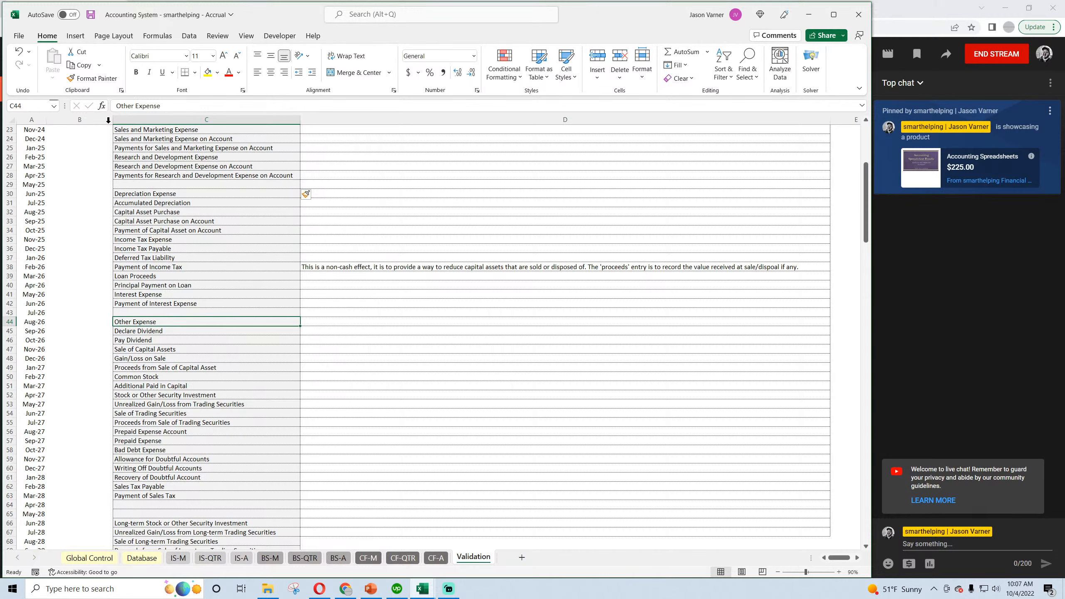
left_click(91, 15)
Examine the prepaid expense, bad debt and doubtful accounts categories in C56:C59 for grouping.
scroll(158, 331, "down", 4)
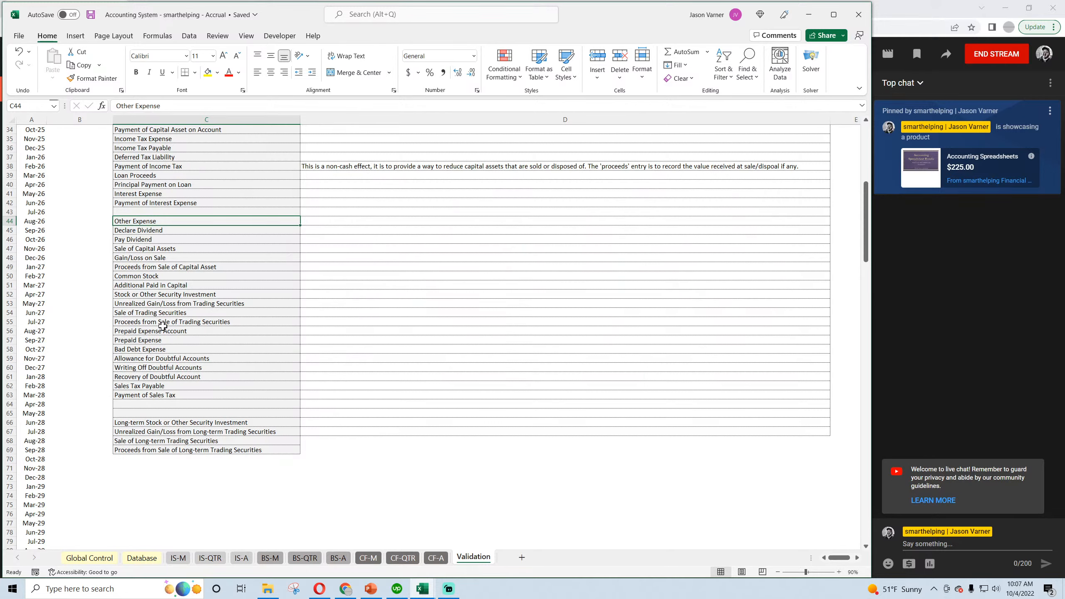
left_click_drag(178, 332, 178, 338)
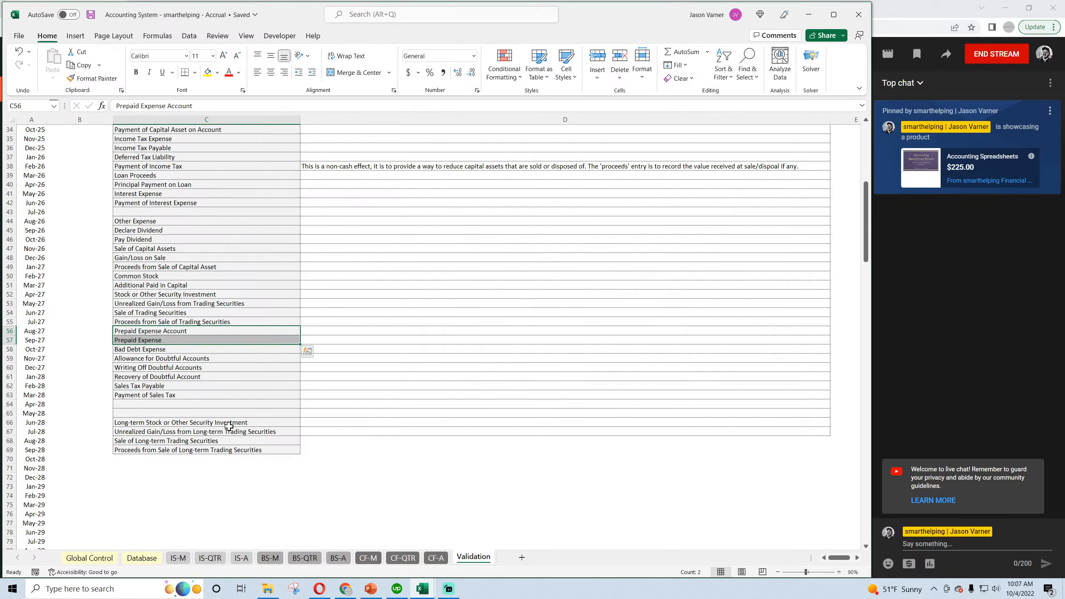
left_click_drag(183, 358, 185, 330)
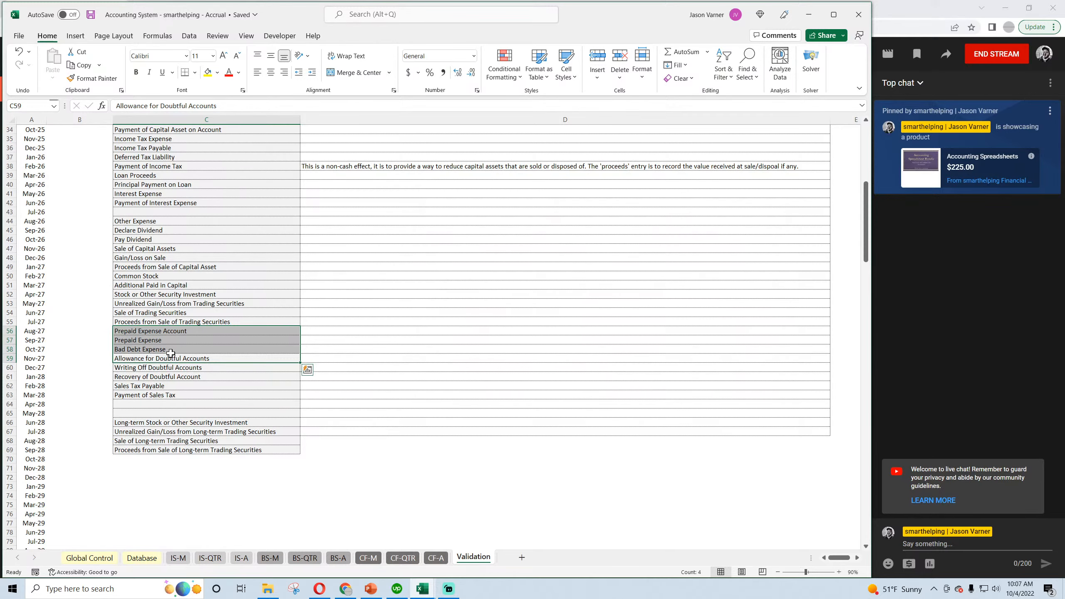
scroll(170, 353, "up", 11)
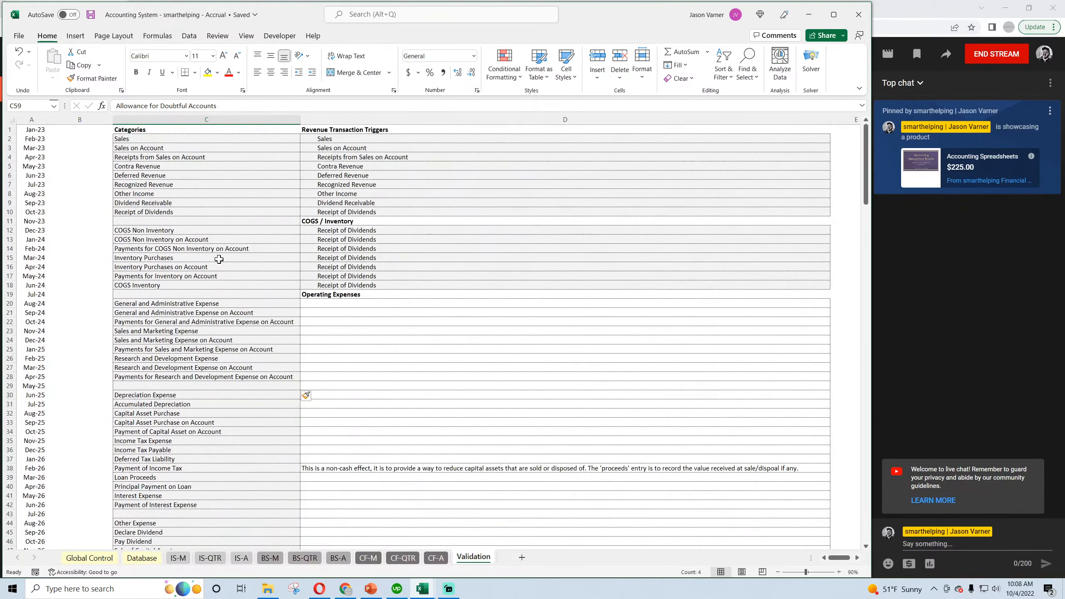
Insert two blank rows of cells at C11:D11 above the COGS / Inventory heading, shifting the cells down.
left_click_drag(159, 223, 321, 219)
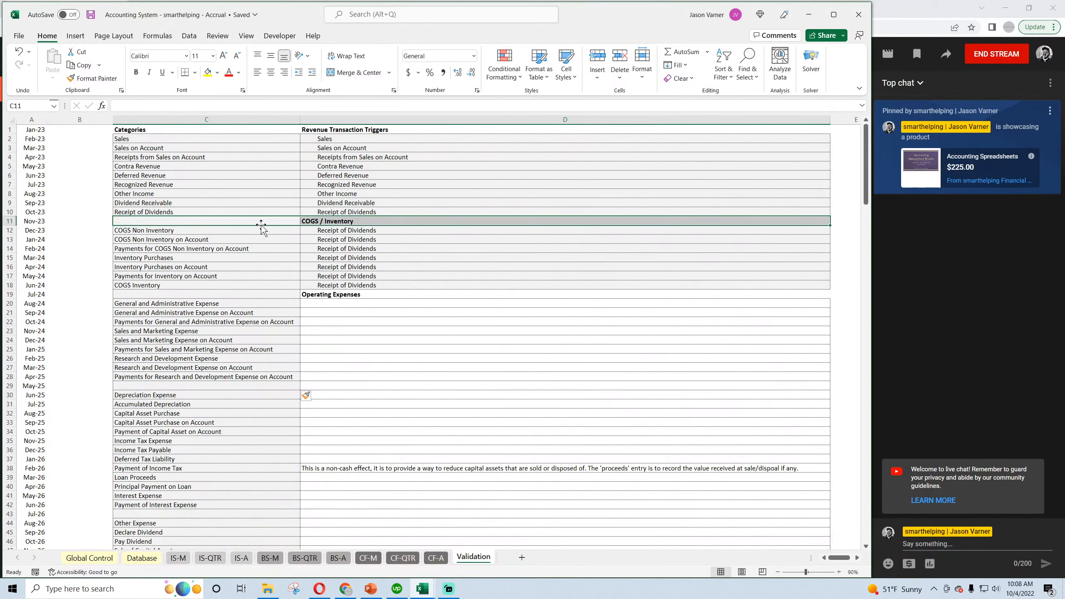
right_click(261, 228)
left_click(285, 343)
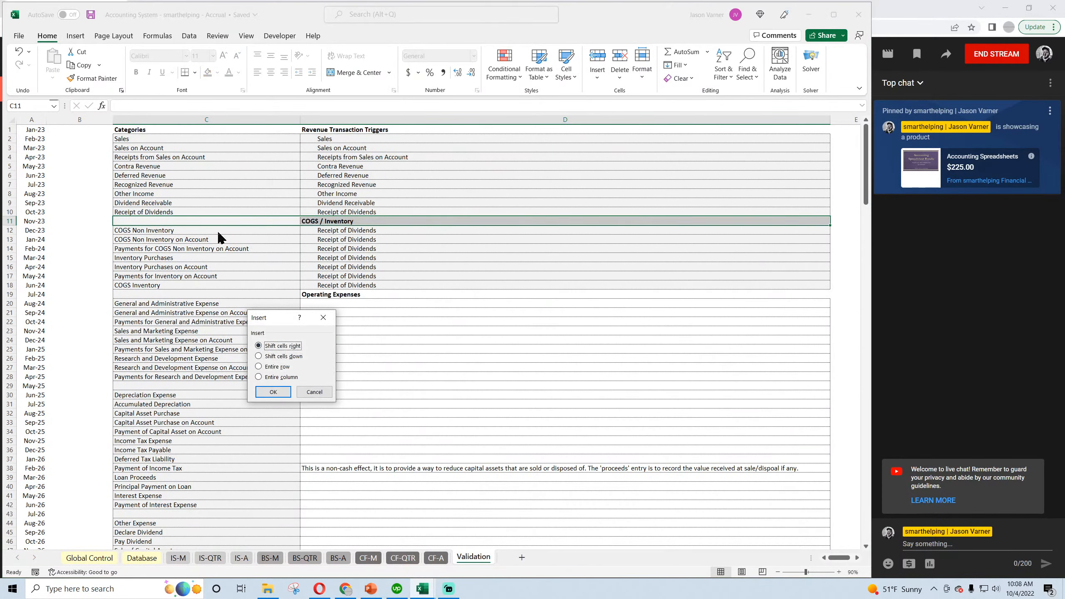
left_click(291, 358)
left_click(273, 391)
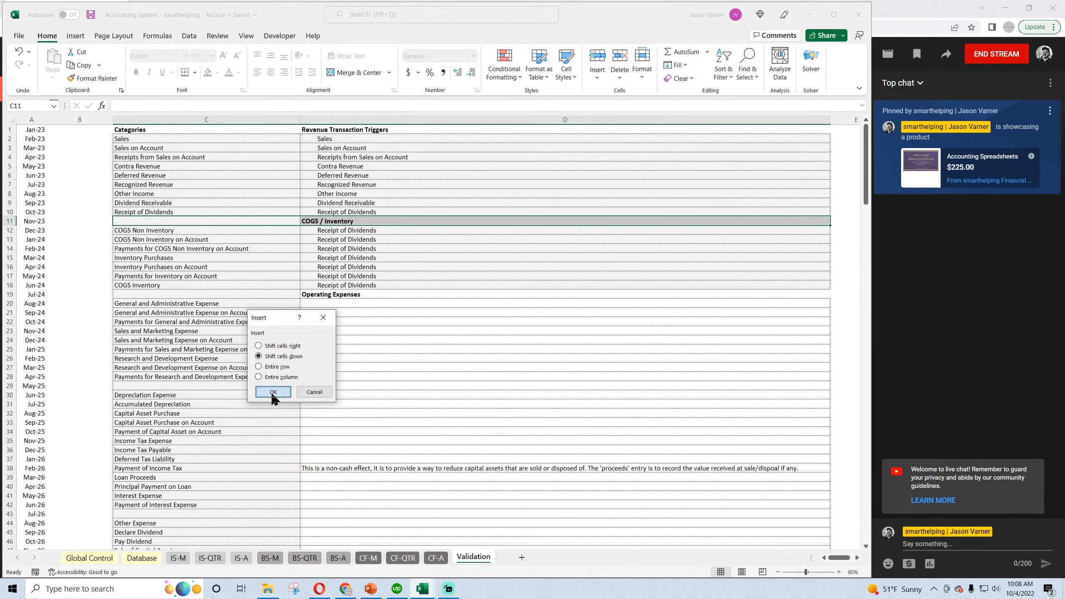
right_click(192, 221)
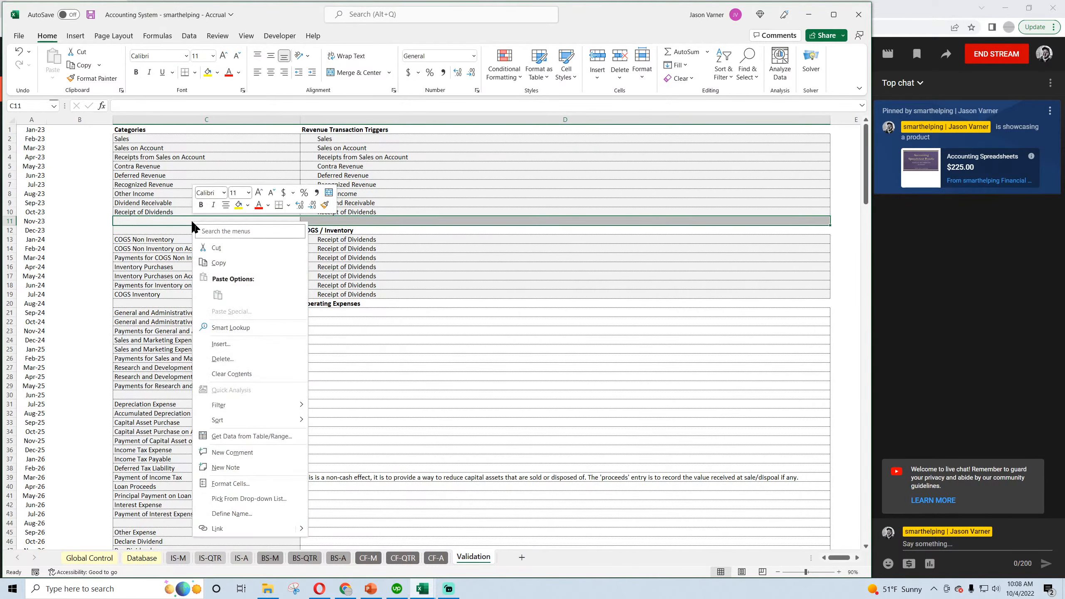
left_click(220, 348)
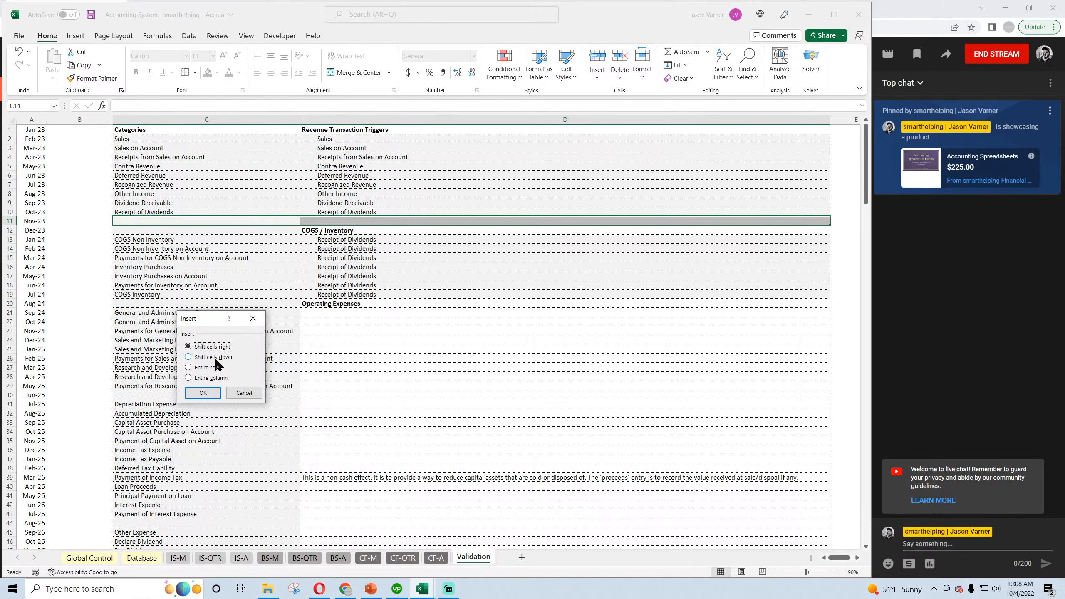
left_click(216, 358)
left_click(203, 392)
scroll(204, 385, "down", 7)
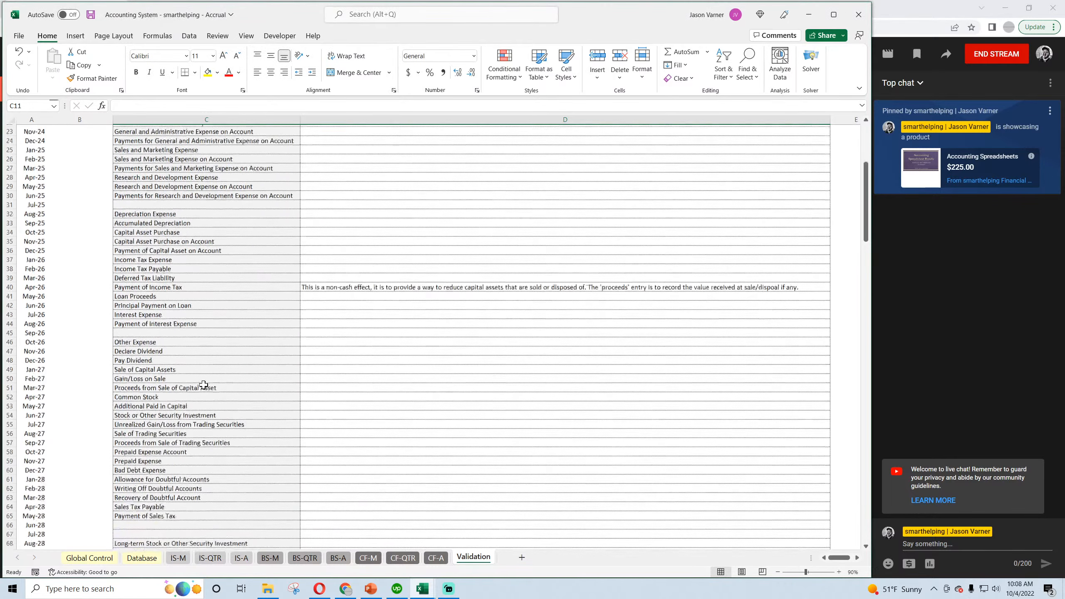
scroll(204, 385, "down", 4)
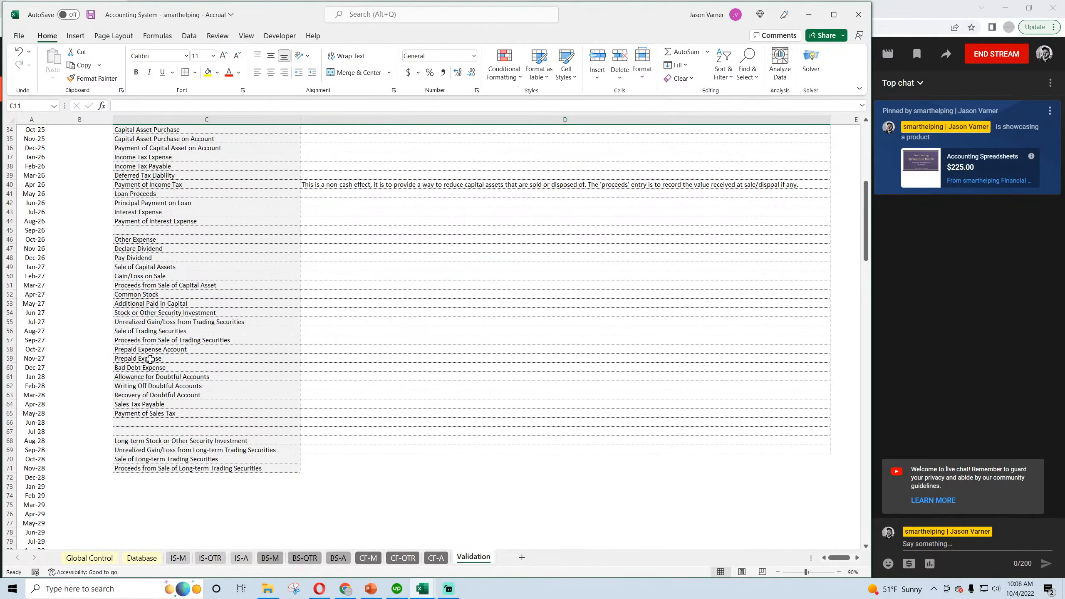
mouse_move(148, 367)
left_mouse_down()
mouse_move(155, 378)
mouse_move(158, 367)
left_mouse_up()
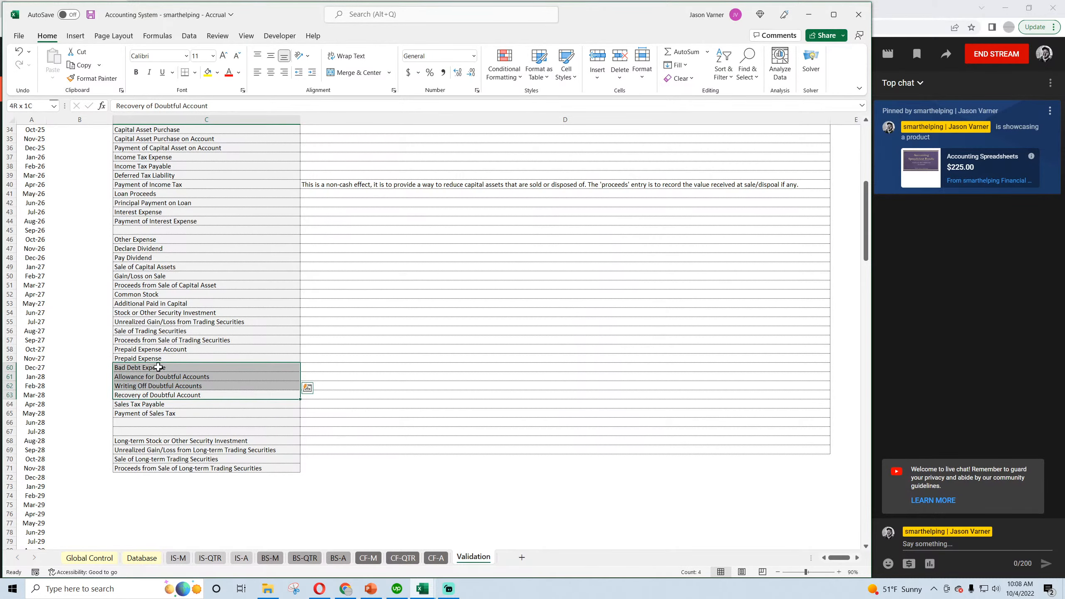
right_click(158, 367)
left_click(195, 71)
scroll(149, 213, "up", 11)
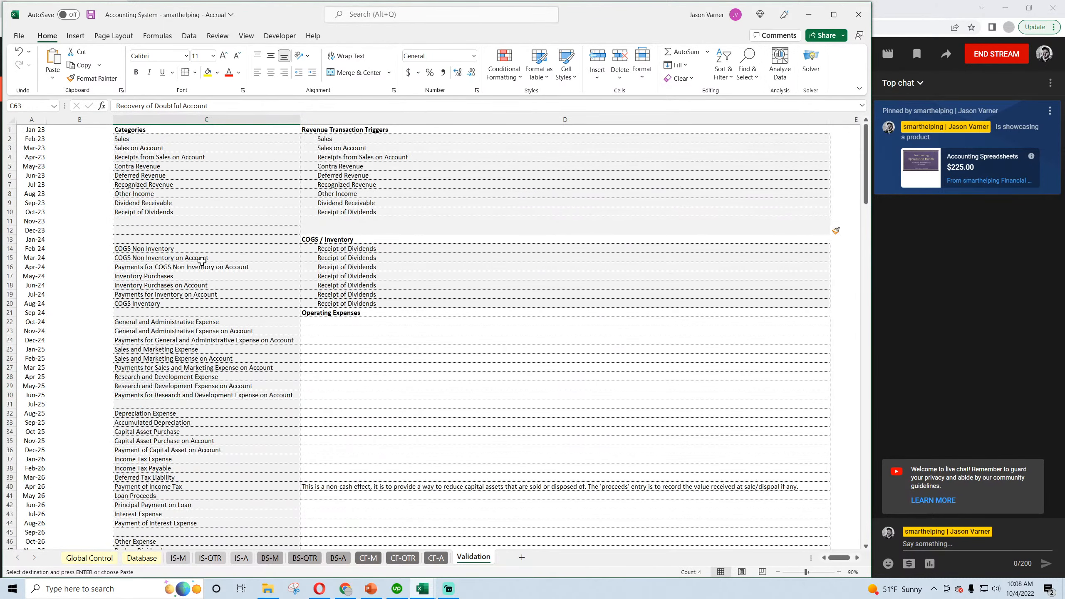
left_click(150, 239)
key("Escape")
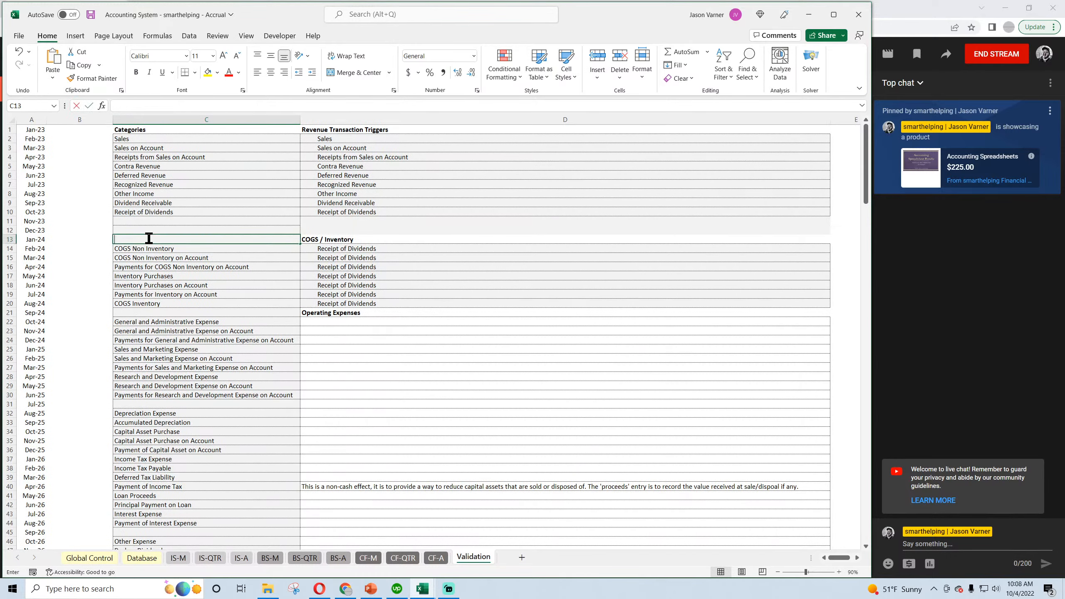
Insert a third blank row of cells at C12:D12 below the revenue categories, shifting the cells down.
left_click(105, 266)
left_click(169, 229)
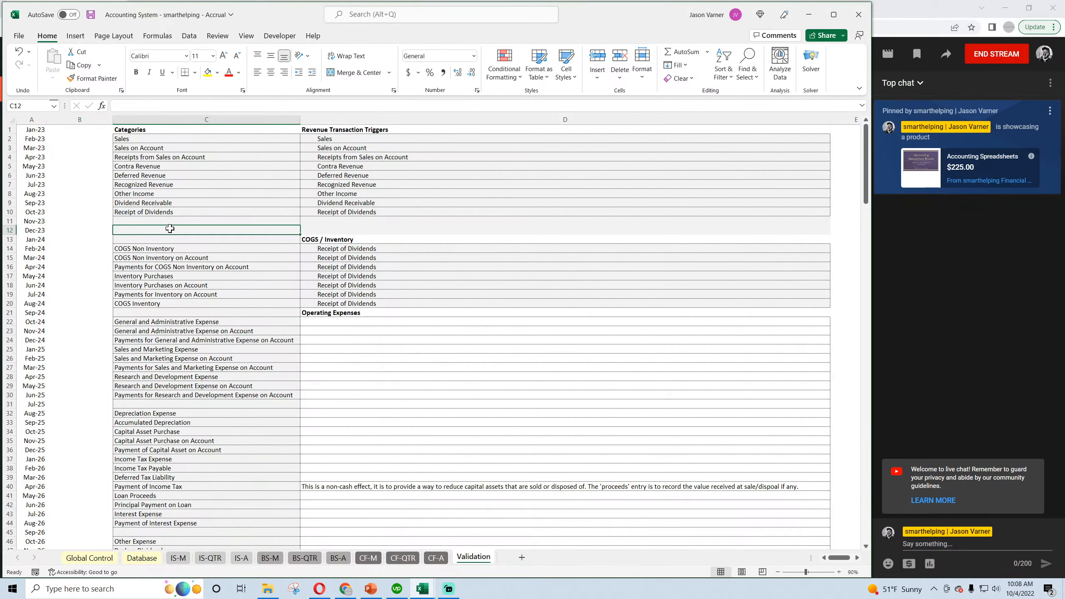
left_click_drag(170, 228, 334, 231)
right_click(335, 231)
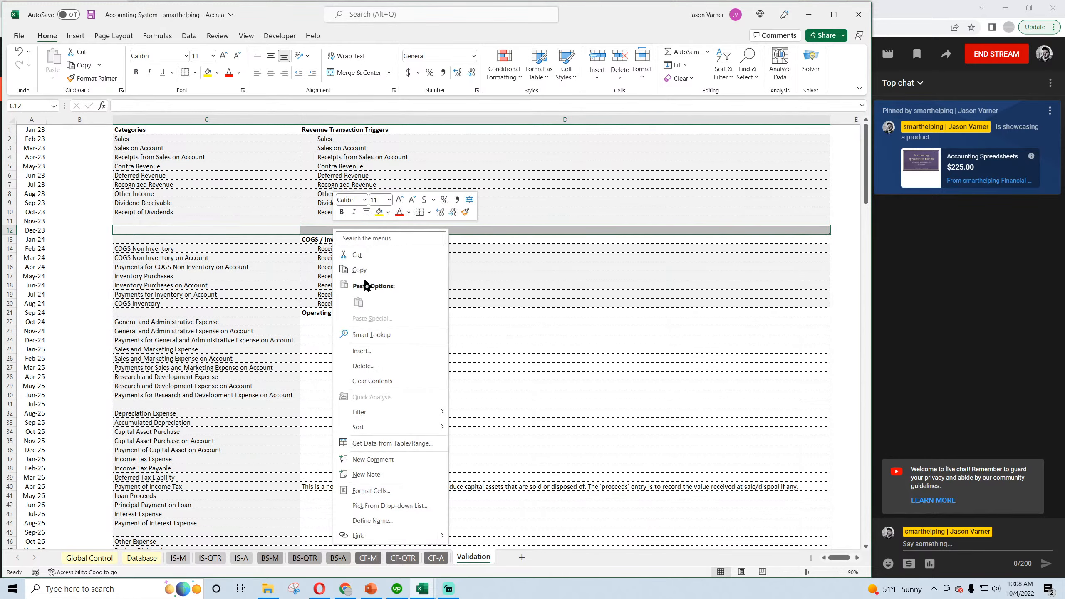
left_click(362, 351)
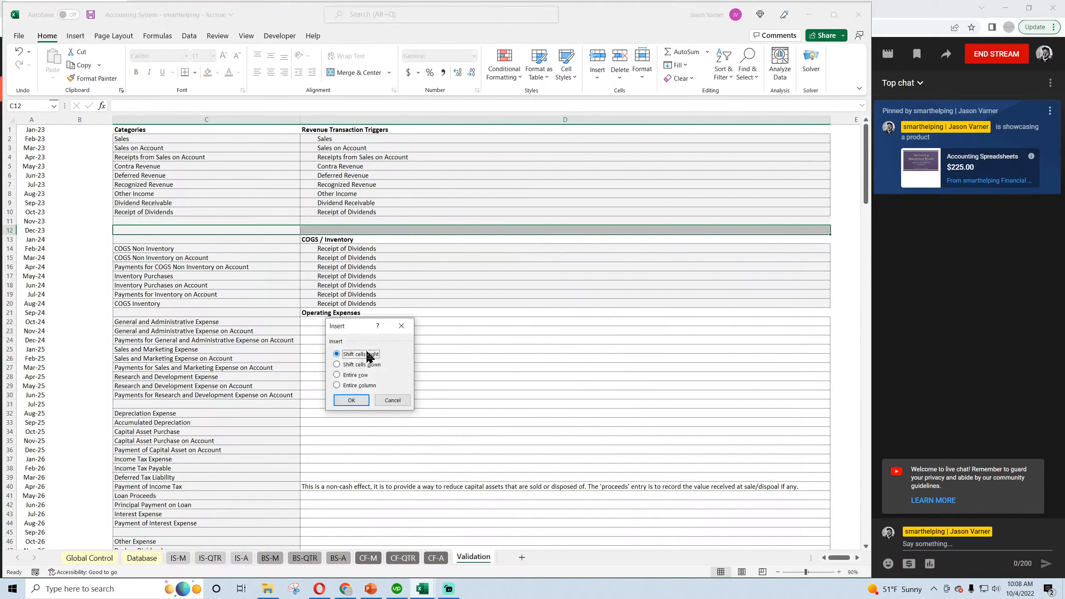
left_click(351, 400)
Insert a fourth blank row of cells at C11:D11, directly below Receipt of Dividends, shifting the cells down.
left_click(173, 220)
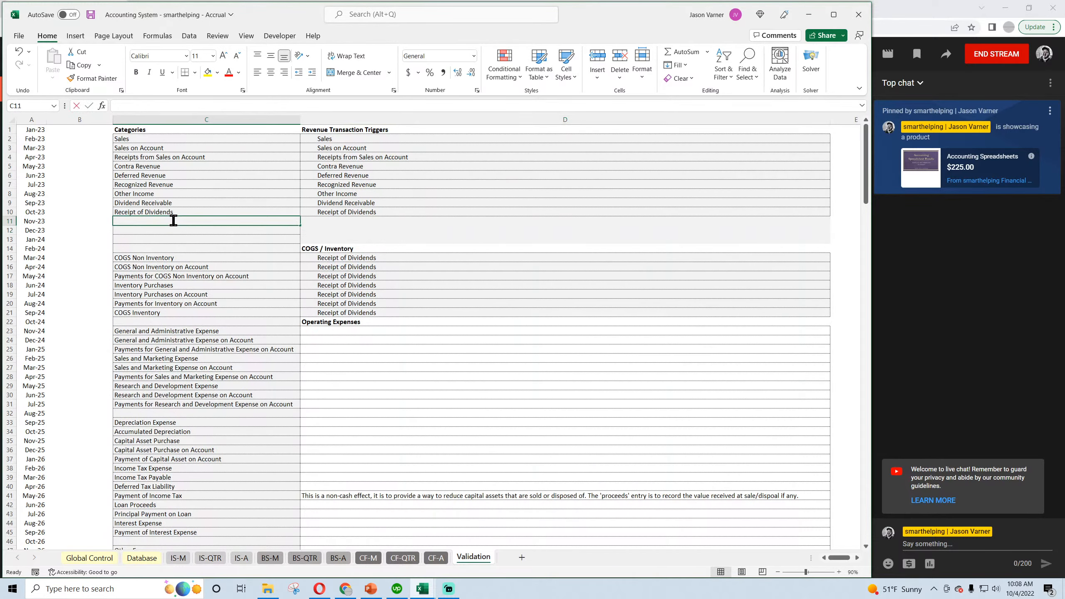
key("BackSpace")
left_click(337, 238)
left_click_drag(331, 220, 274, 220)
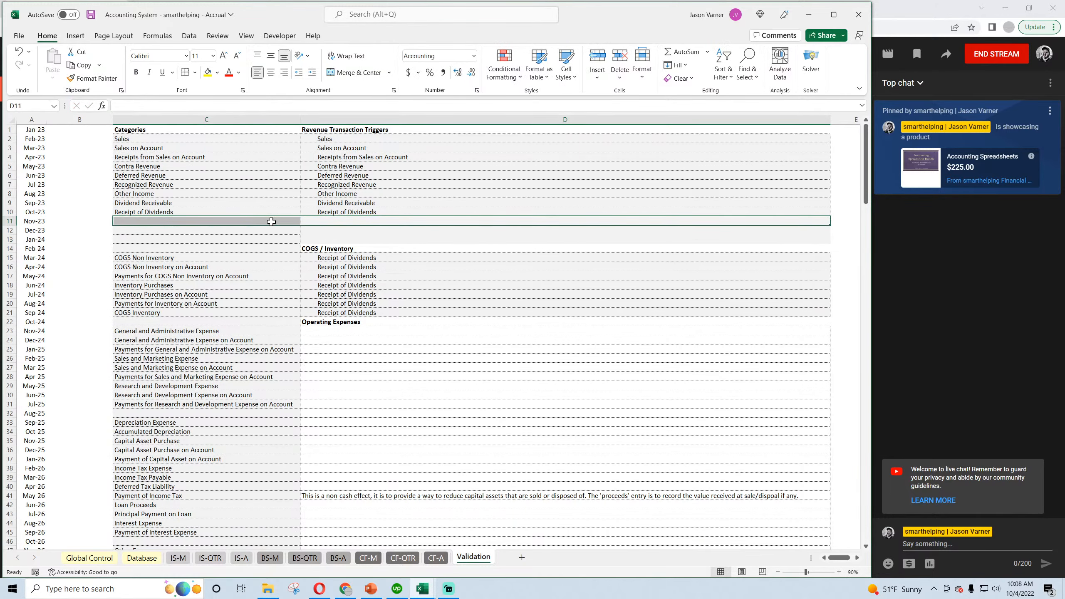
right_click(274, 220)
left_click(309, 347)
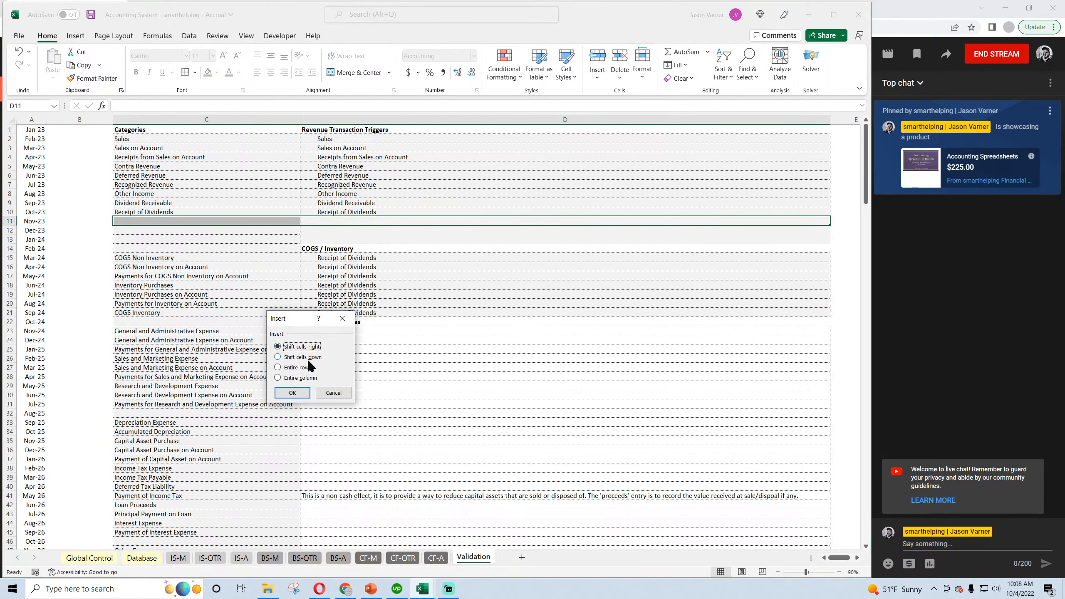
left_click(309, 359)
left_click(295, 392)
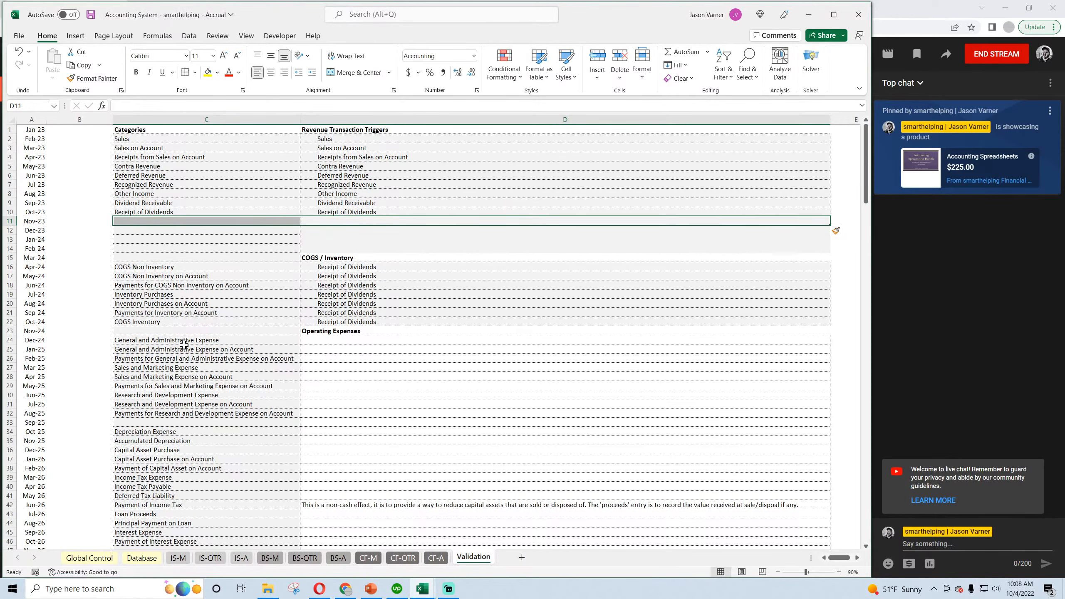
Copy the bad debt and doubtful accounts categories in C62:C65 and paste them as values starting at C11.
scroll(184, 344, "down", 11)
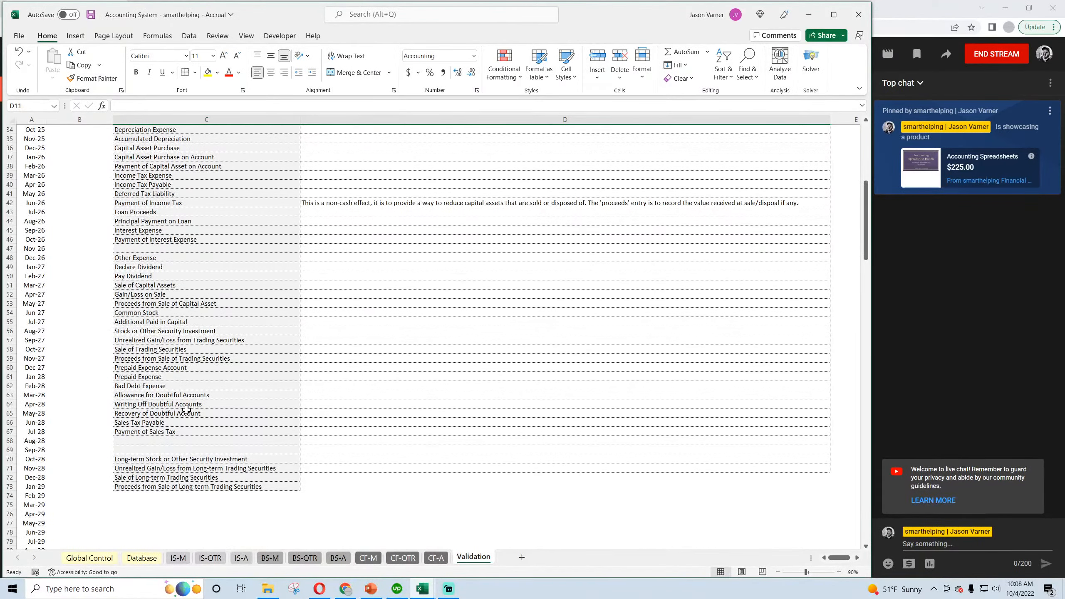
left_click_drag(146, 386, 156, 414)
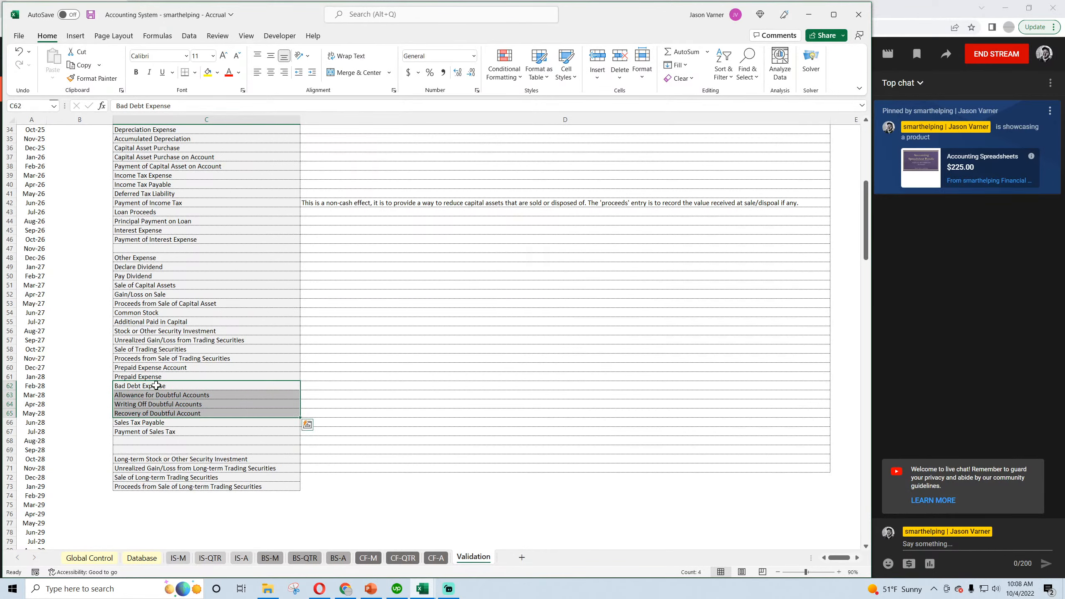
right_click(156, 406)
left_click(196, 102)
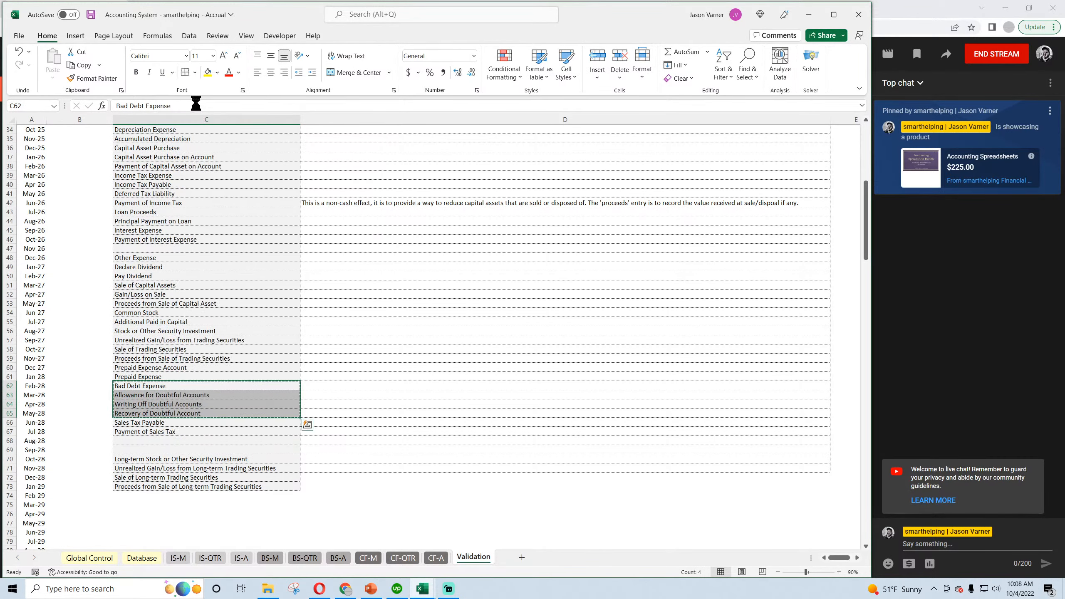
right_click(177, 397)
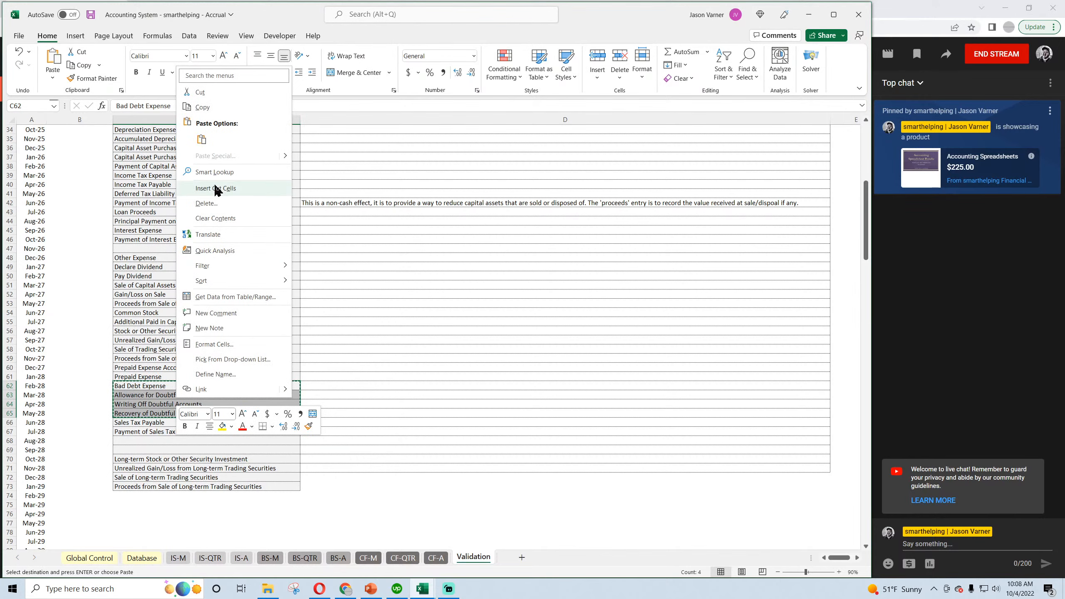
left_click(205, 108)
scroll(192, 305, "up", 11)
right_click(158, 221)
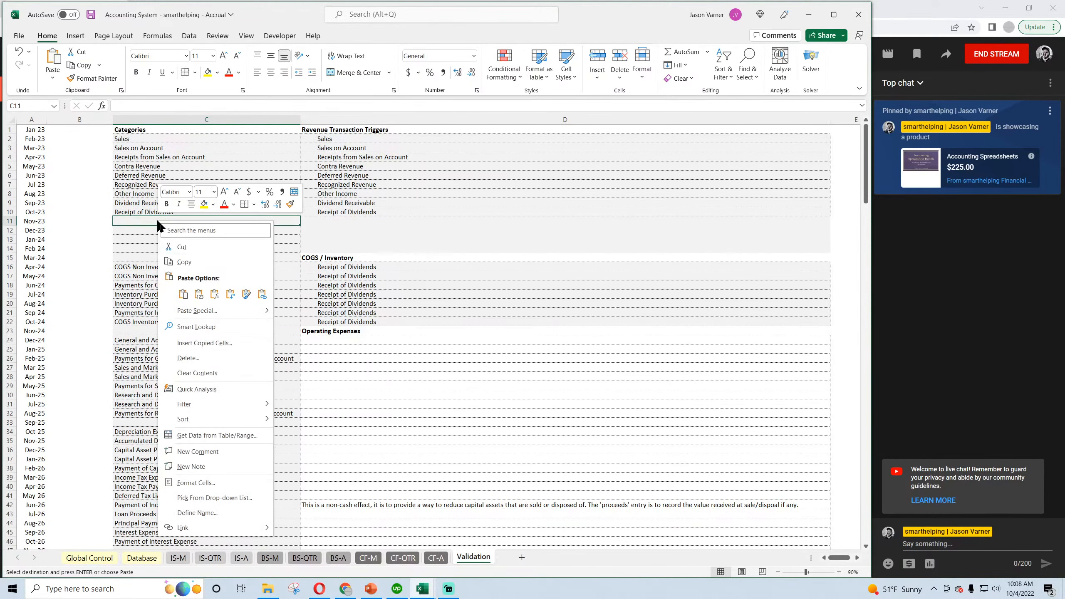
left_click(200, 294)
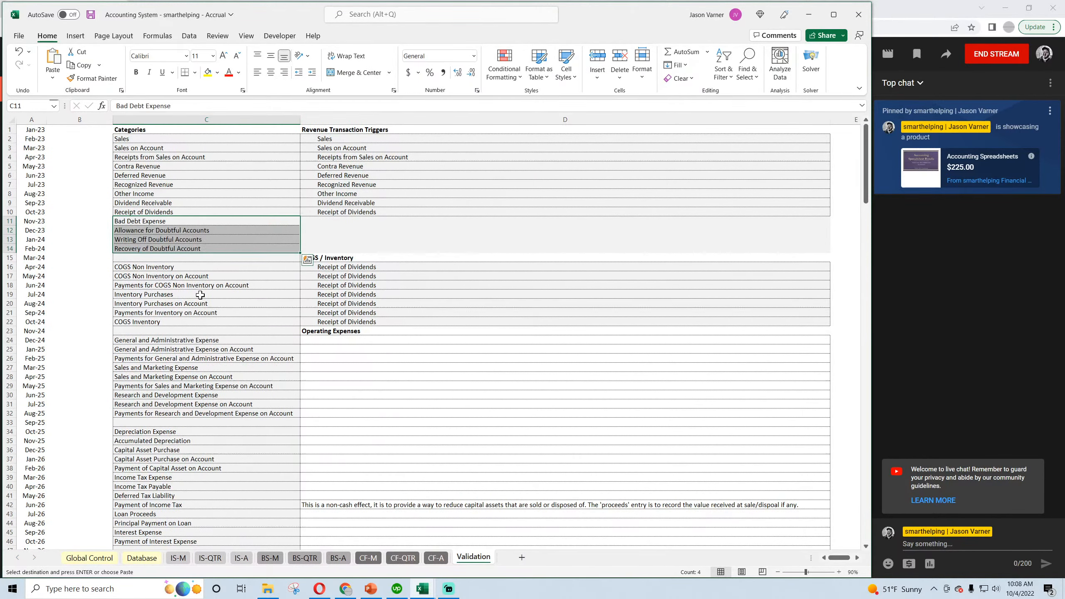
Fill the revenue trigger entry in D10 down through D14.
left_click(333, 212)
left_click_drag(830, 216, 830, 251)
left_click(334, 304)
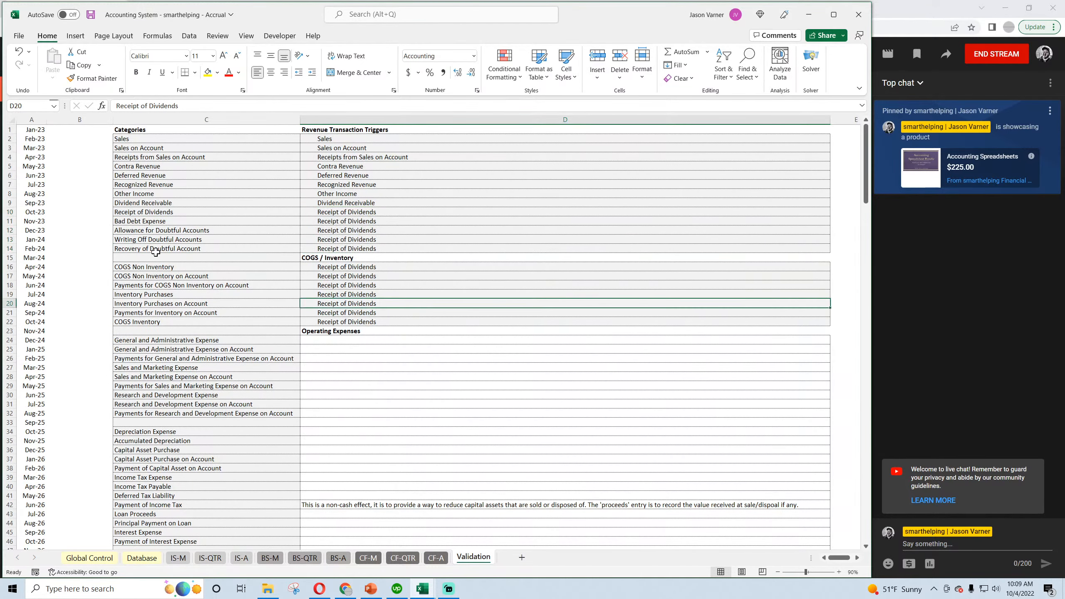
Apply a thick bottom border to C15:D15 and C22:D22 to set off the COGS / Inventory section.
left_click(154, 267)
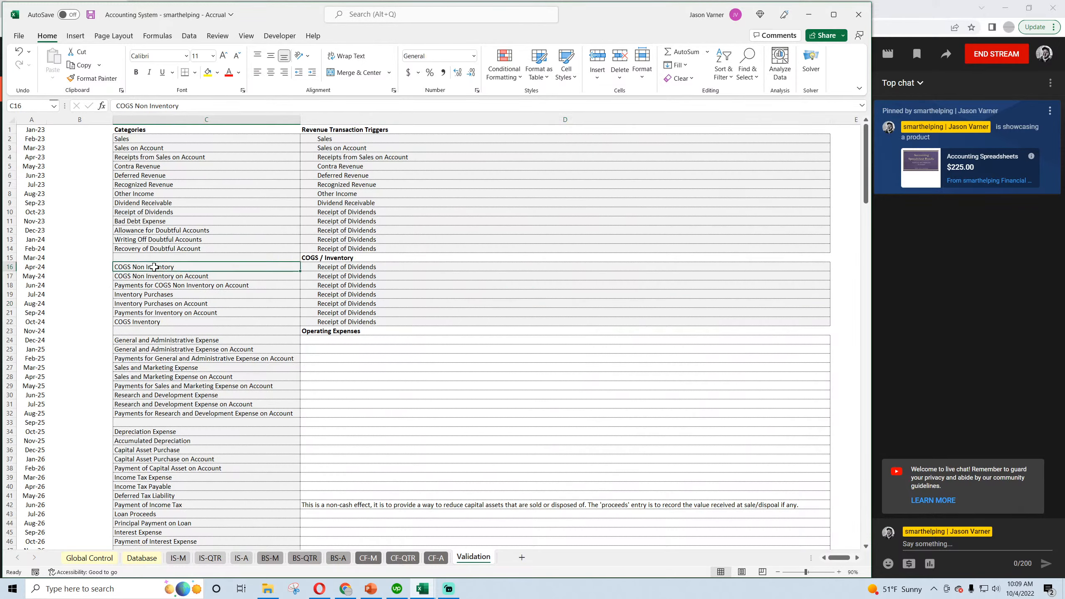
left_click_drag(177, 257, 333, 254)
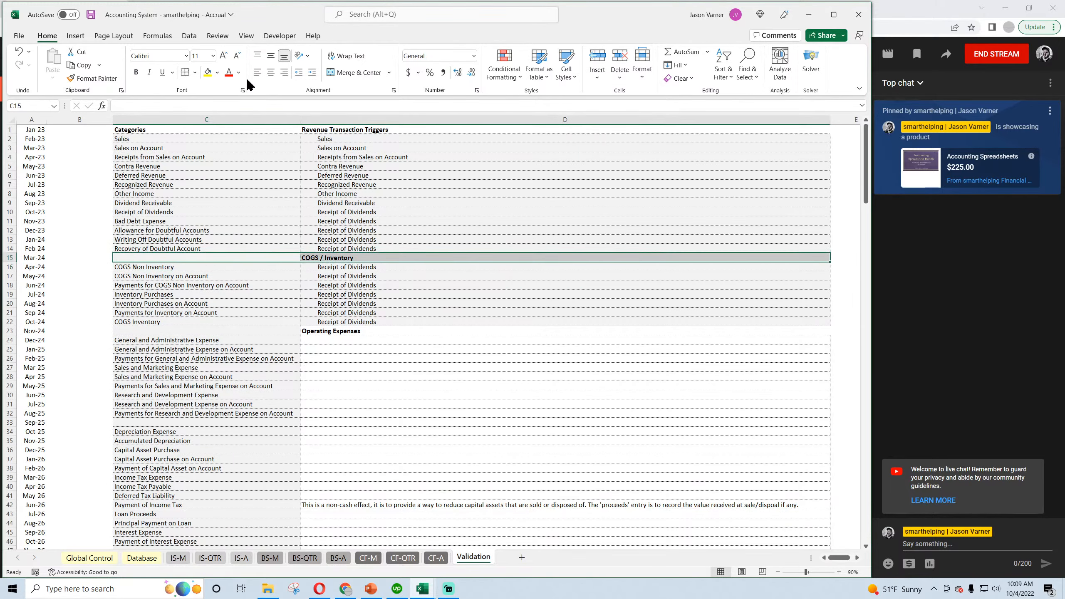
left_click(195, 72)
left_click(222, 236)
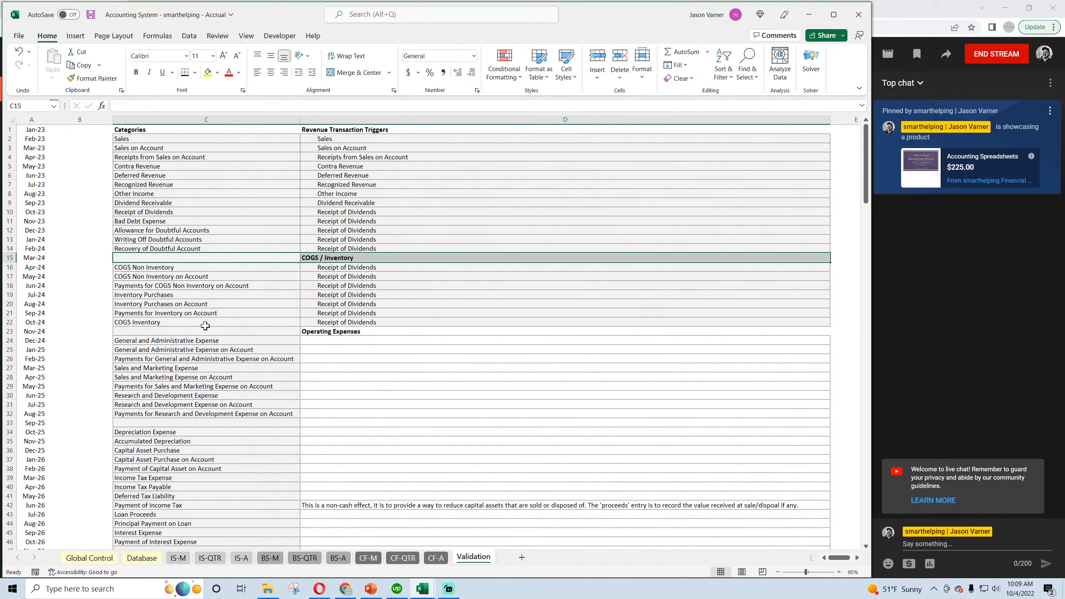
left_click_drag(193, 322, 327, 322)
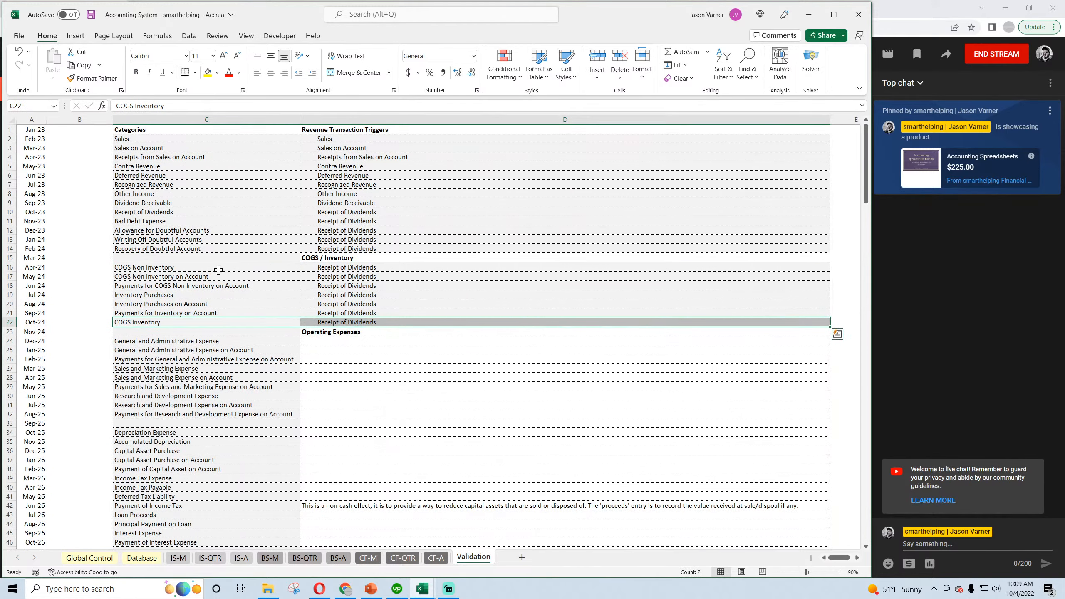
Insert two blank rows of cells at C33:D33 below the research and development categories, shifting the cells down.
scroll(218, 269, "down", 4)
left_click_drag(171, 322, 312, 322)
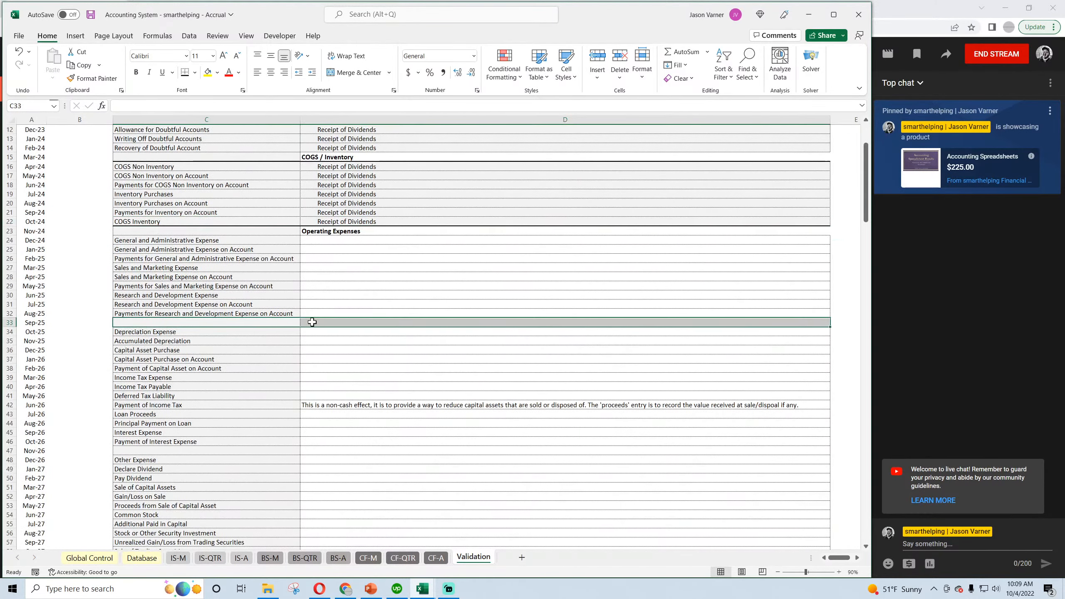
right_click(312, 322)
left_click(349, 144)
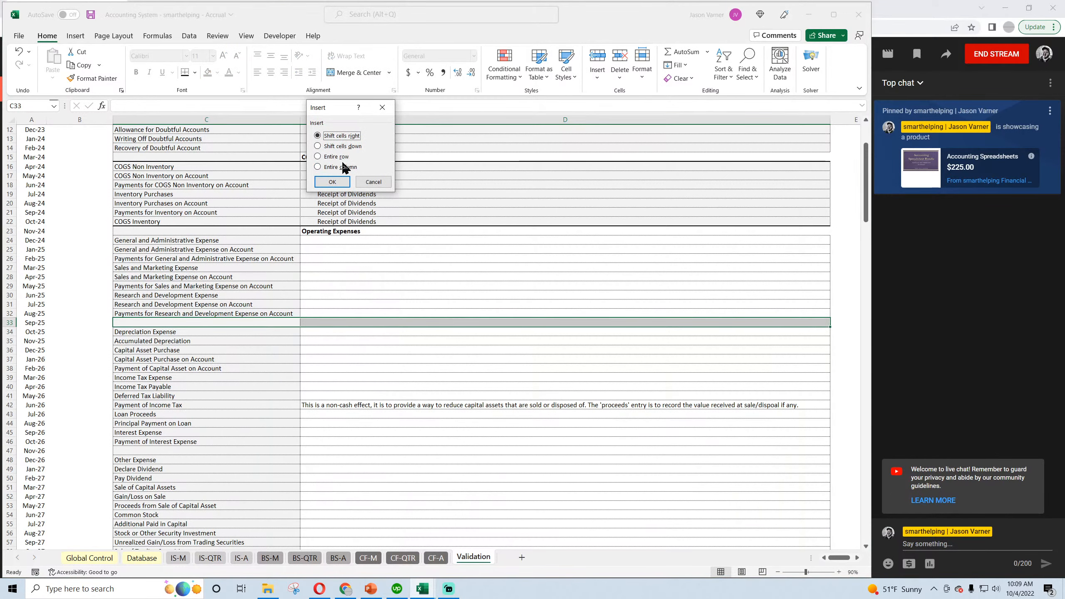
left_click(342, 146)
left_click(336, 182)
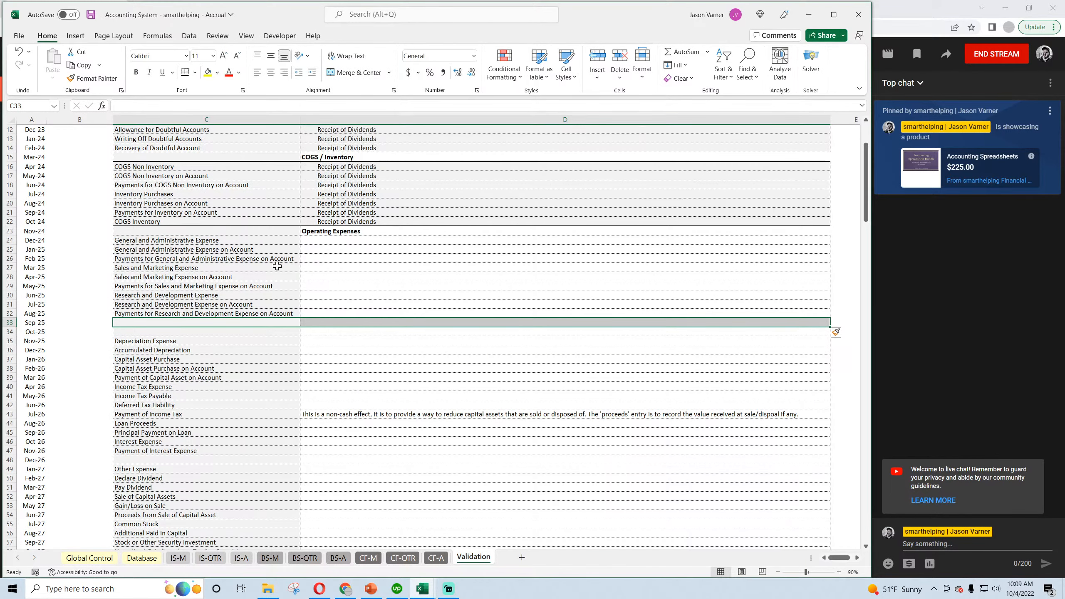
right_click(260, 321)
left_click(313, 138)
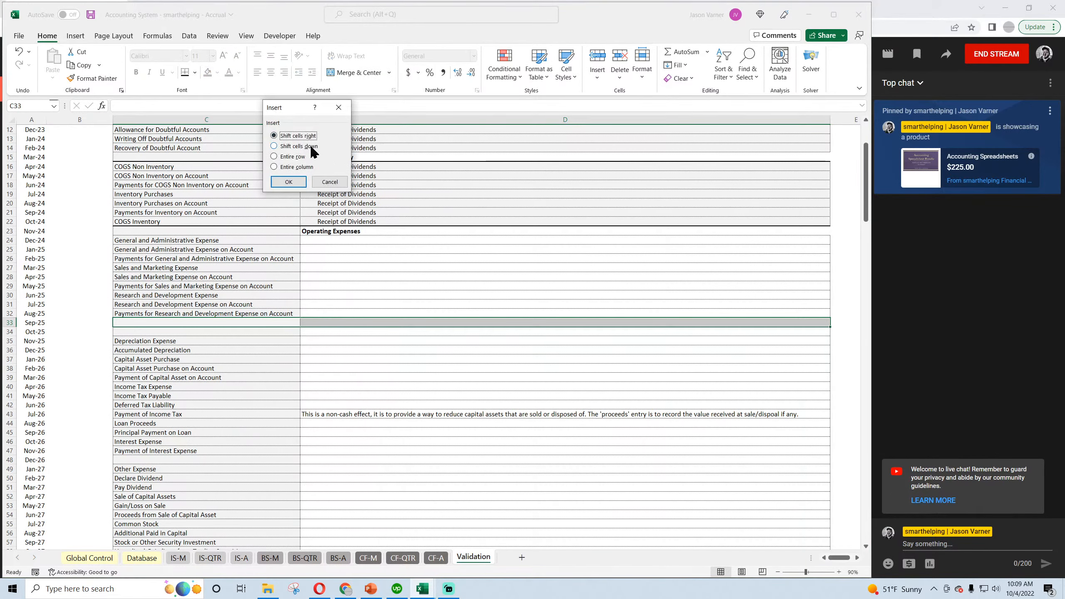
left_click(311, 147)
left_click(288, 182)
Clear the contents of the original bad debt and doubtful accounts categories in C64:C67.
scroll(200, 295, "down", 9)
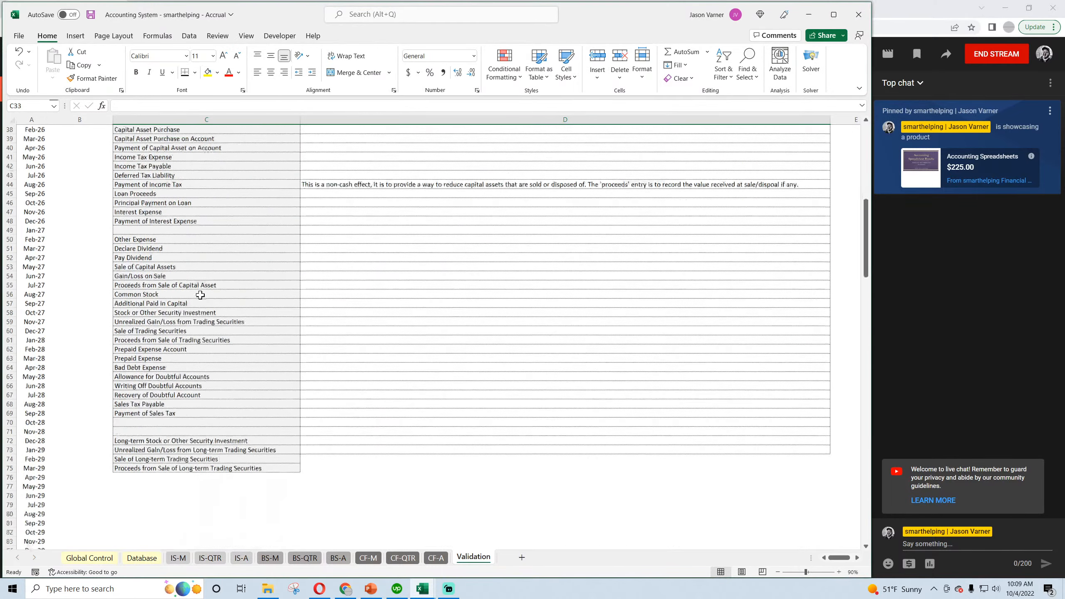
scroll(200, 294, "down", 2)
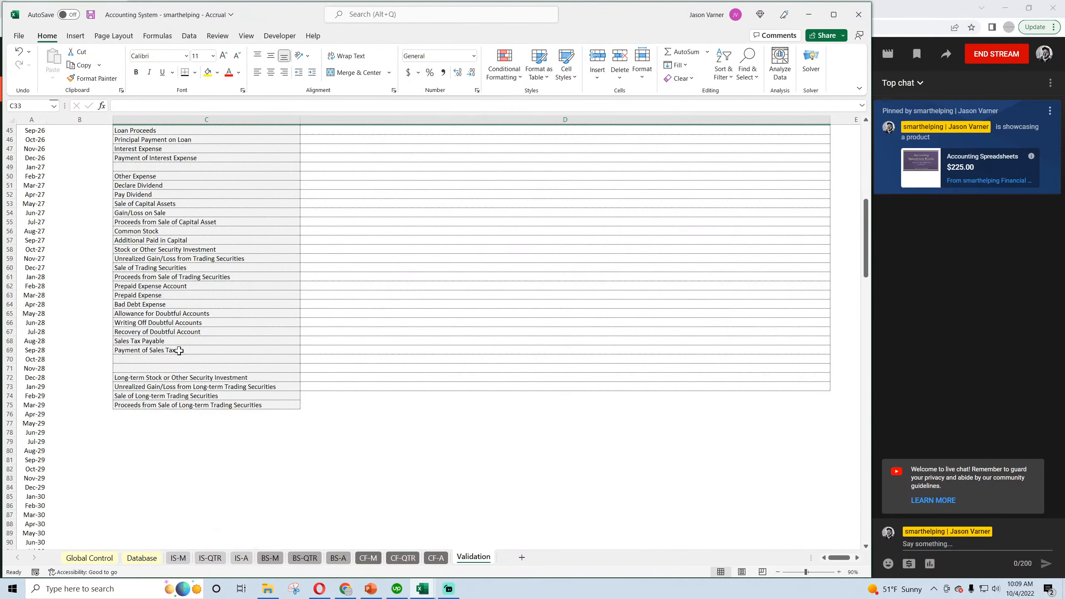
left_click(141, 294)
left_click(143, 302)
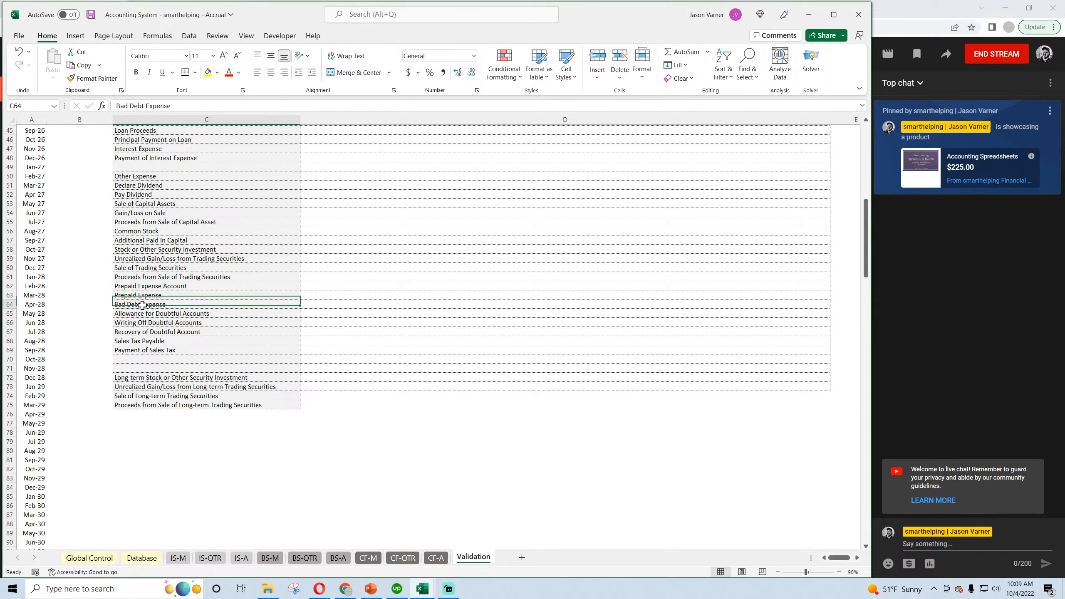
scroll(147, 318, "up", 15)
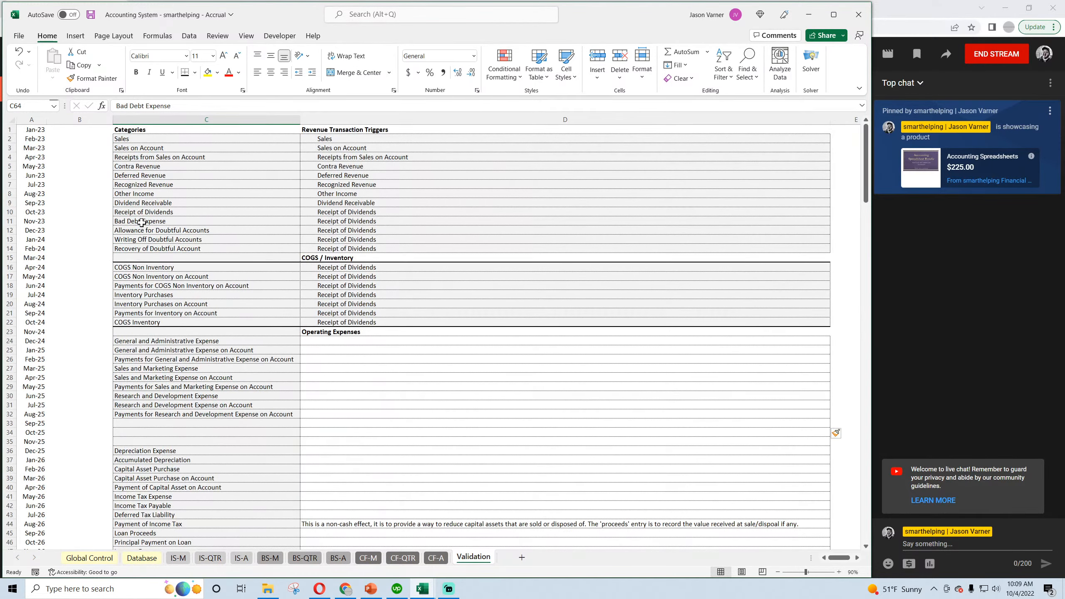
scroll(142, 277, "down", 15)
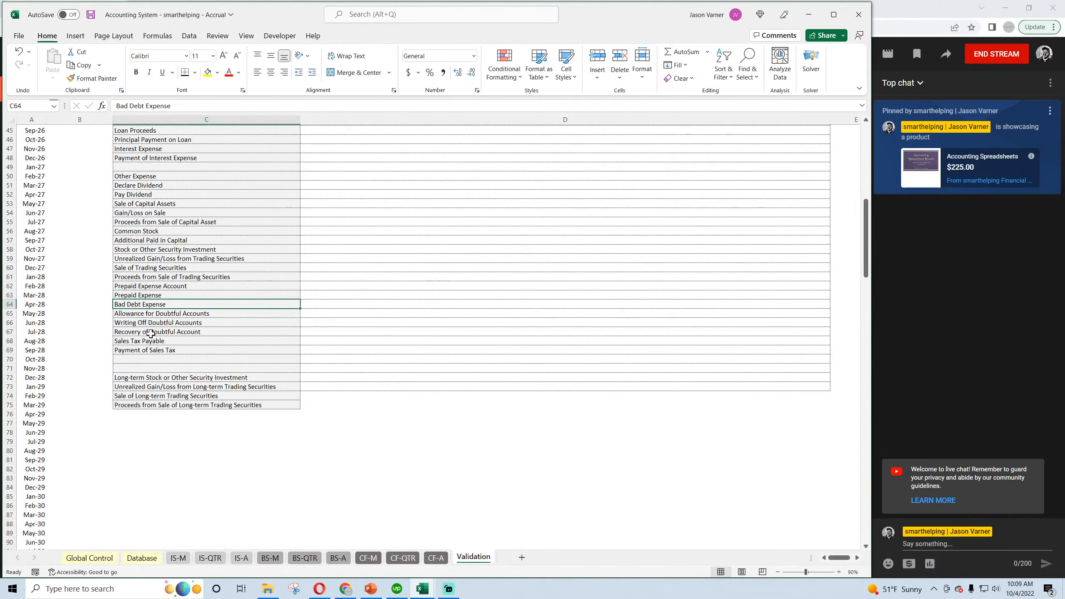
left_click_drag(151, 333, 154, 305)
right_click(155, 309)
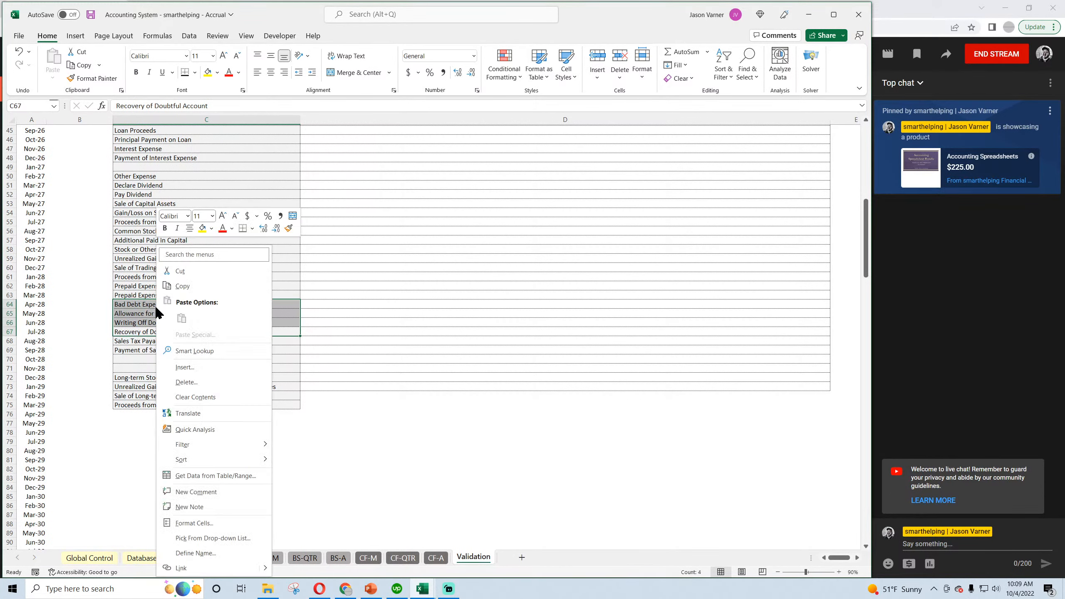
left_click(195, 397)
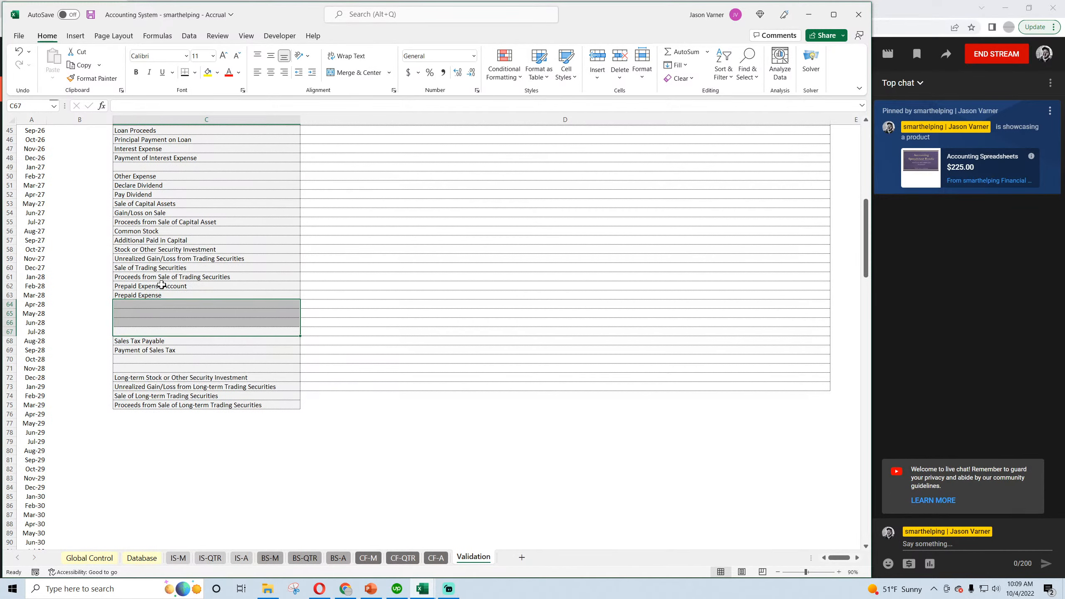
Copy the prepaid expense categories in C62:C63 and paste them starting at C33, below the research and development categories.
left_click_drag(162, 285, 165, 292)
right_click(199, 295)
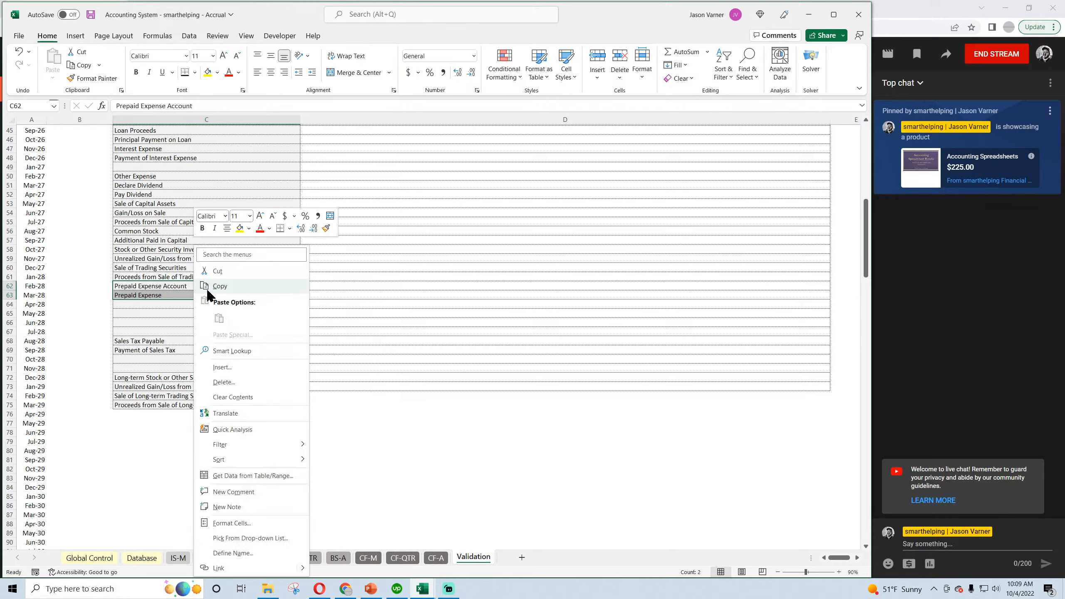
left_click(227, 286)
left_click(177, 559)
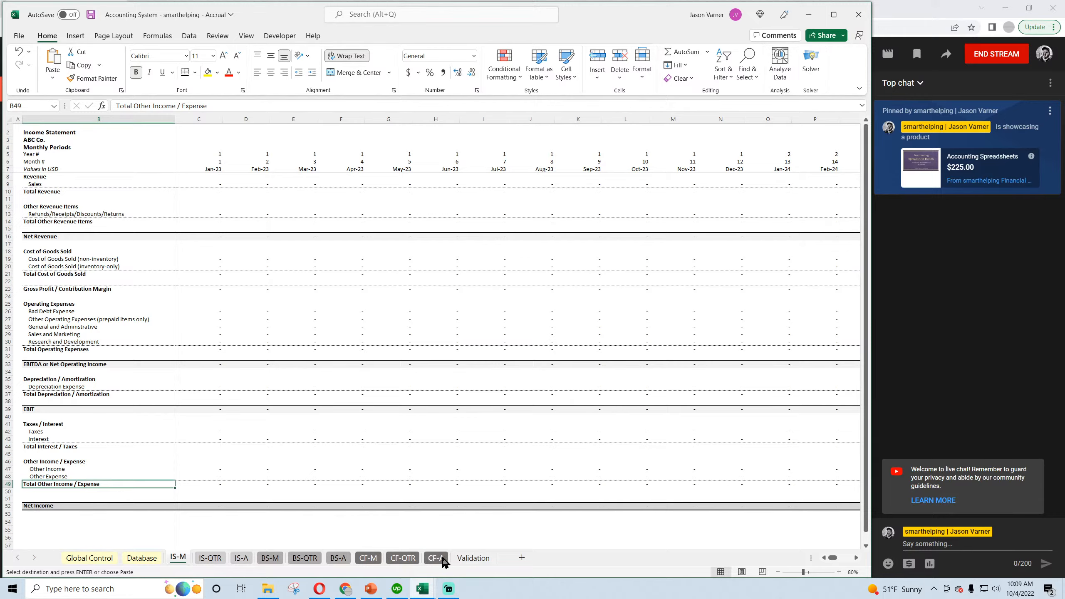
left_click(473, 558)
right_click(181, 289)
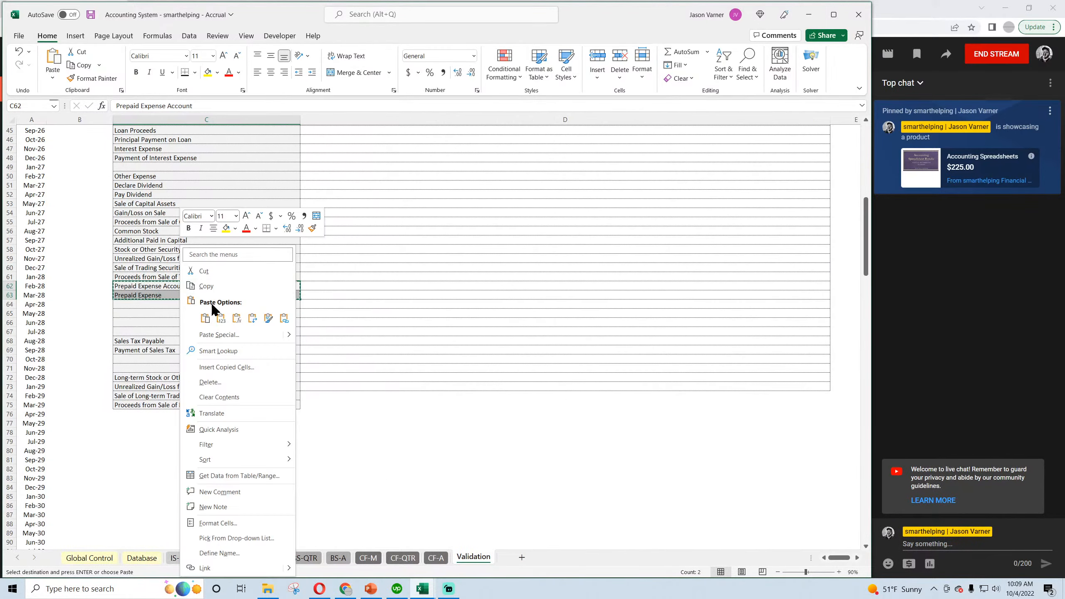
left_click(205, 318)
scroll(180, 336, "up", 7)
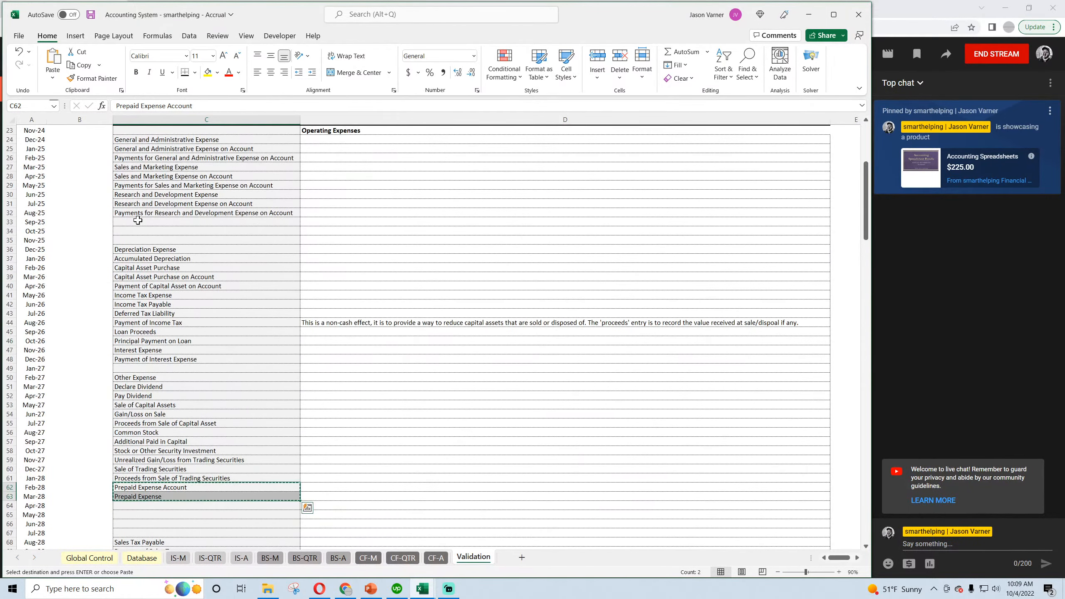
right_click(138, 220)
left_click(180, 292)
Copy the trigger entry in D17 to D24 and fill it down through D34 under Operating Expenses.
scroll(368, 186, "up", 4)
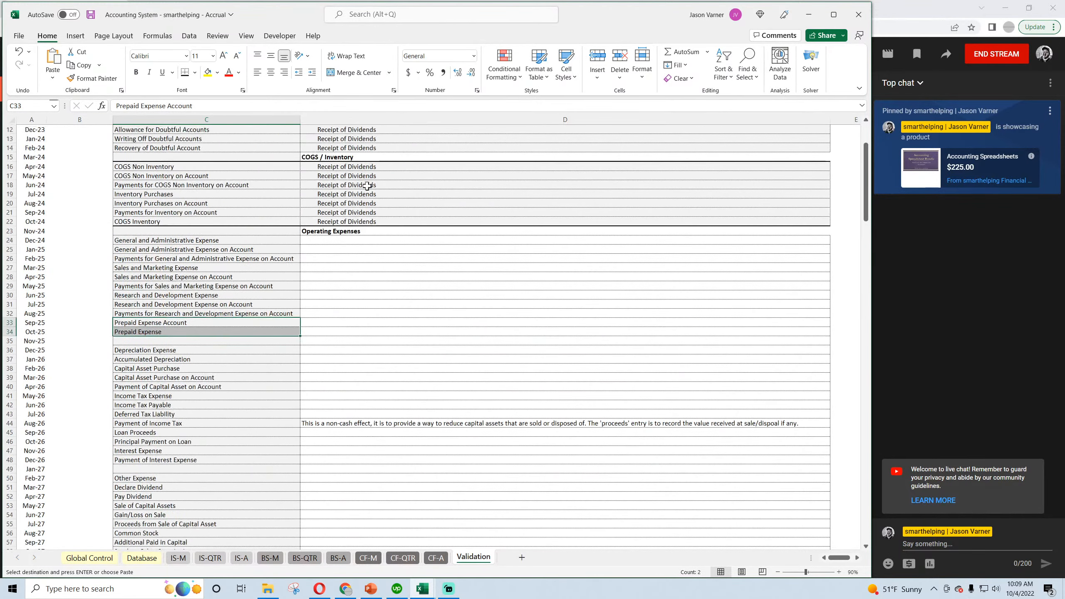
right_click(356, 176)
left_click(395, 221)
left_click(325, 240)
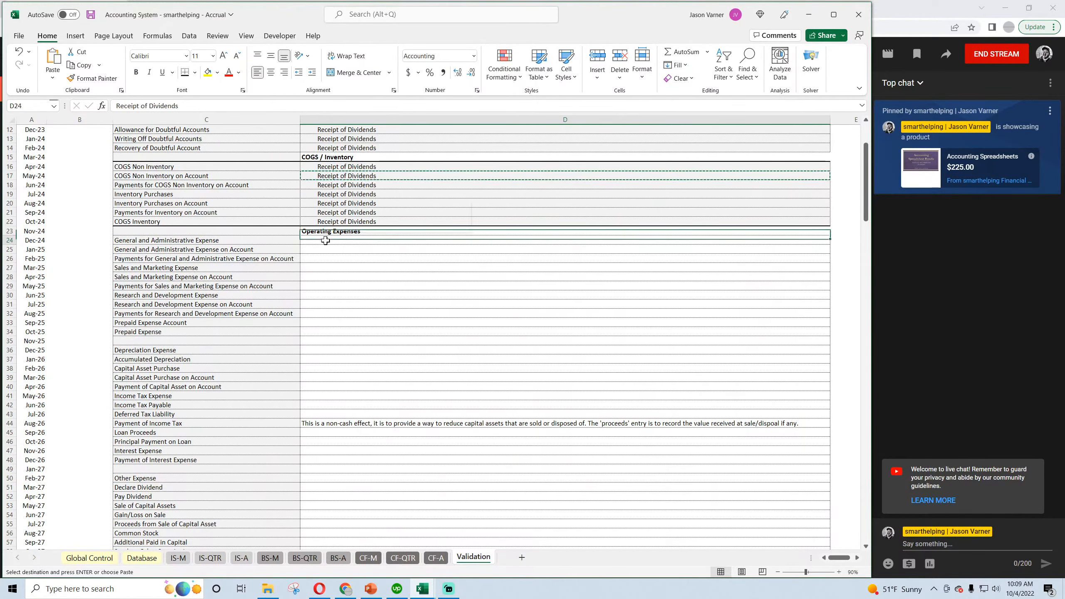
right_click(326, 240)
left_click(349, 311)
left_click_drag(830, 244, 829, 334)
Apply the same thick bottom border used for the section headings to the header cells C1:D1.
left_click(198, 240)
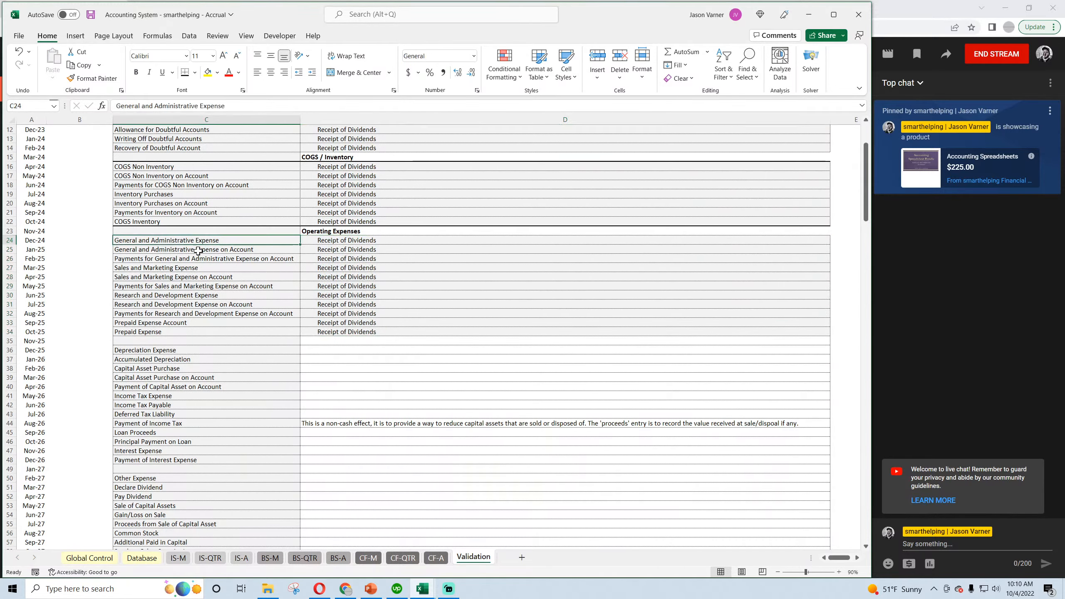
scroll(198, 250, "up", 4)
left_click(352, 130)
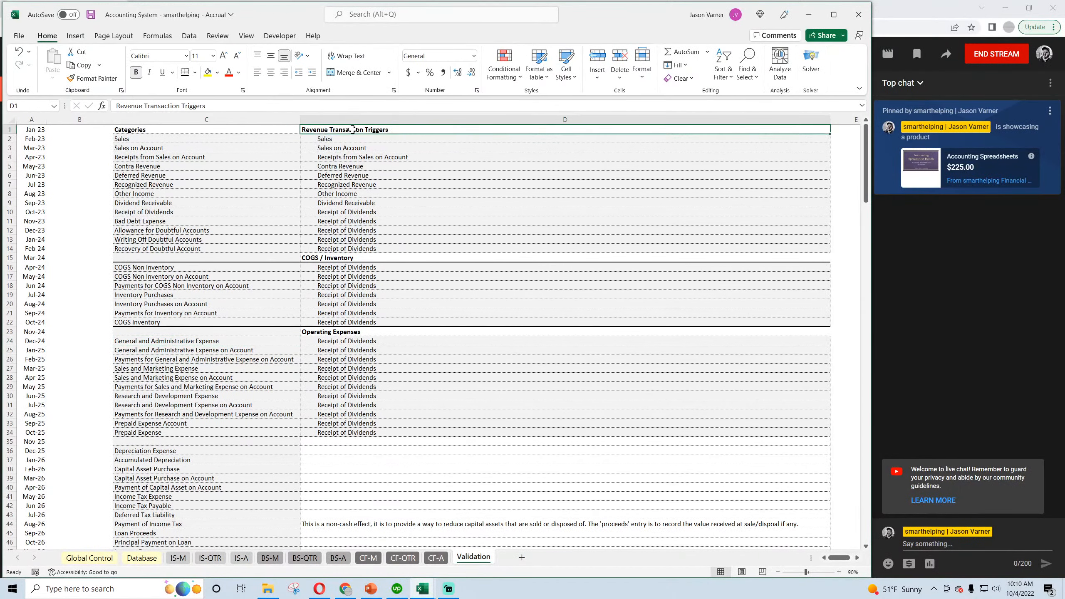
left_click(257, 128)
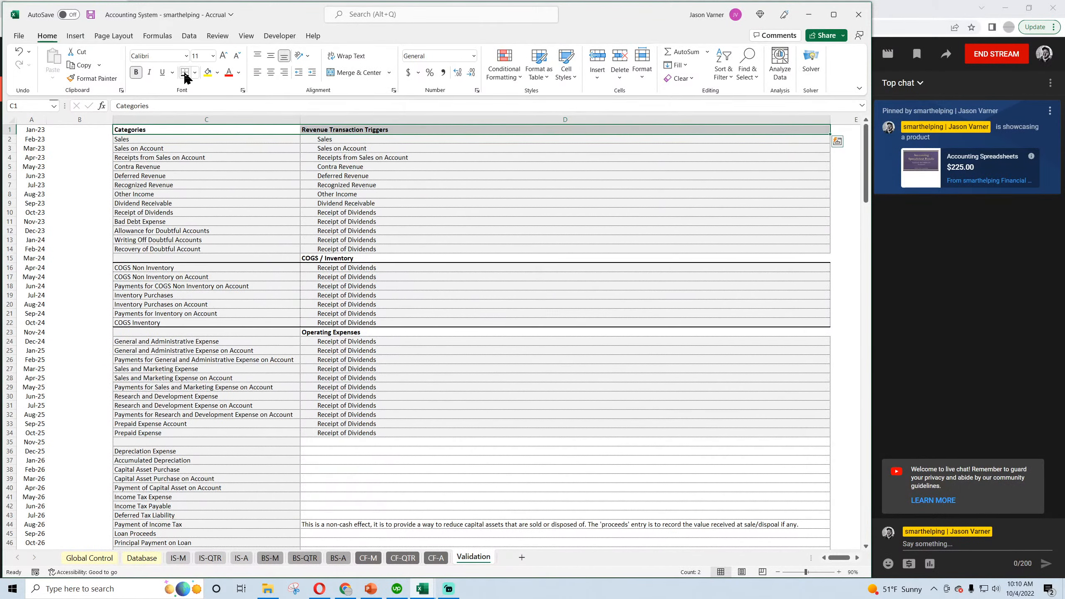
left_click(201, 213)
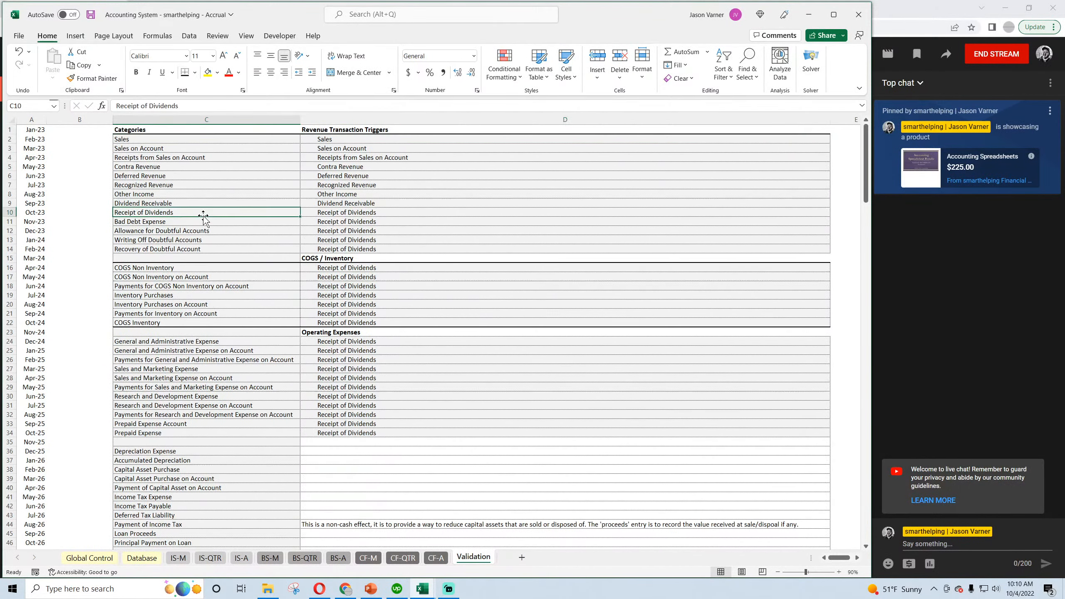
Remove the fill color from the blank cells C15 and C23 beside the COGS / Inventory and Operating Expenses headings.
left_click(365, 129)
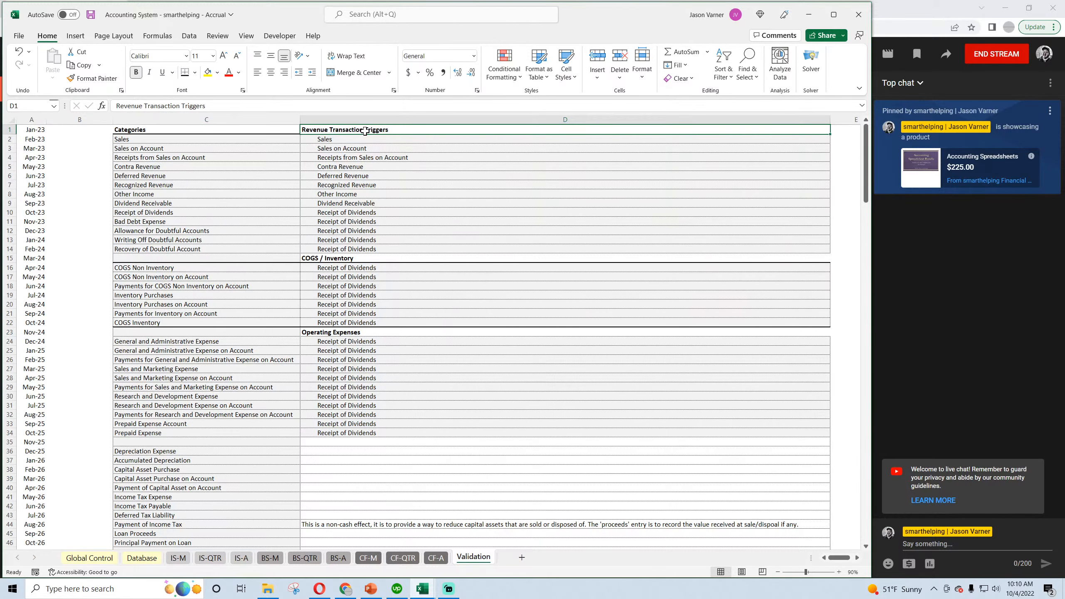
left_click(256, 257)
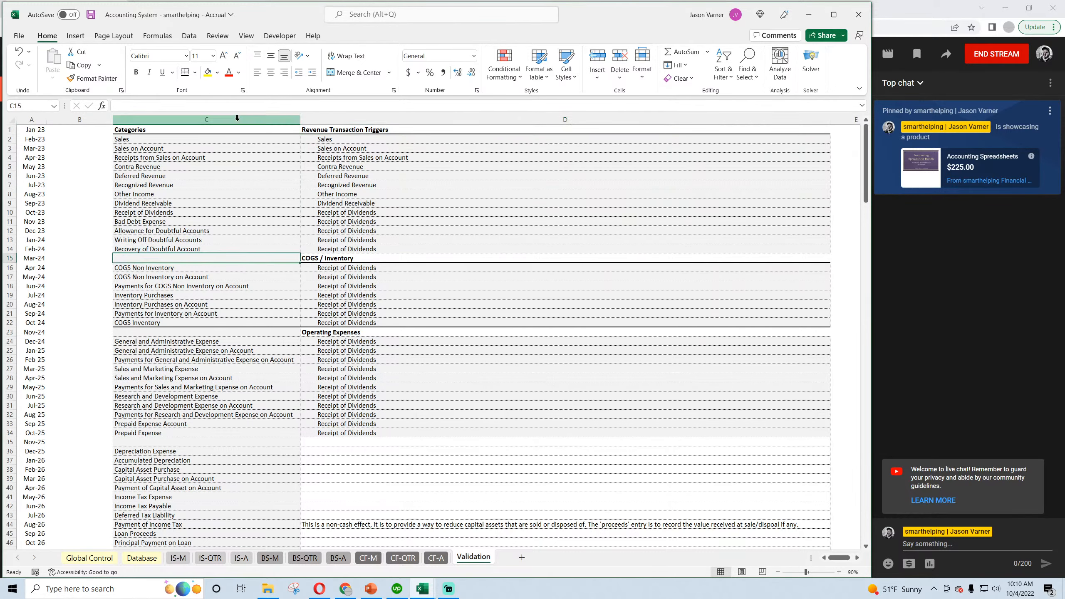
left_click(217, 72)
left_click(236, 221)
left_click(237, 332)
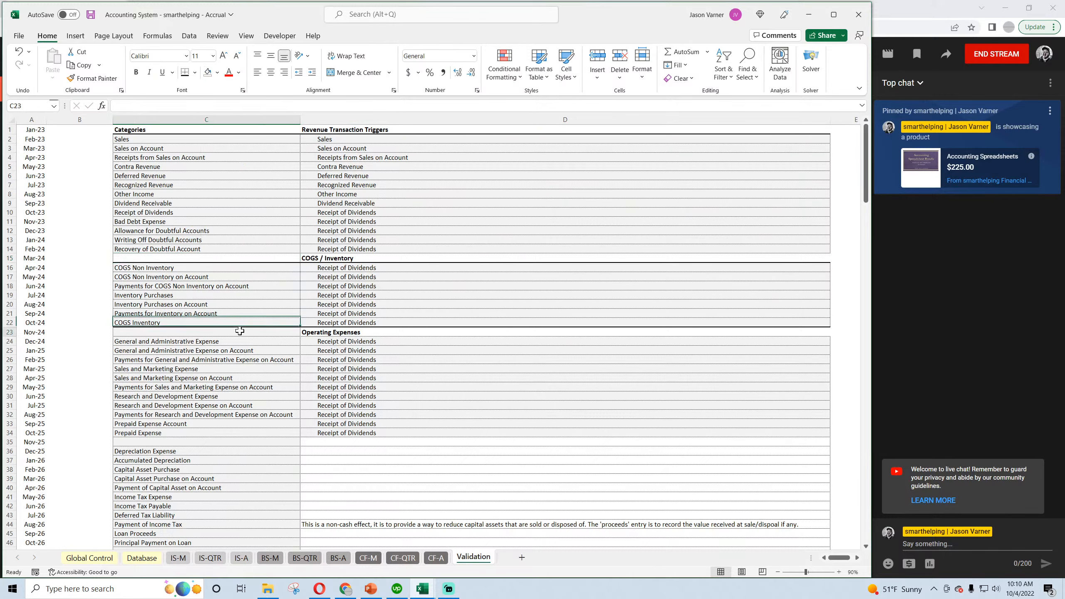
left_click(211, 222)
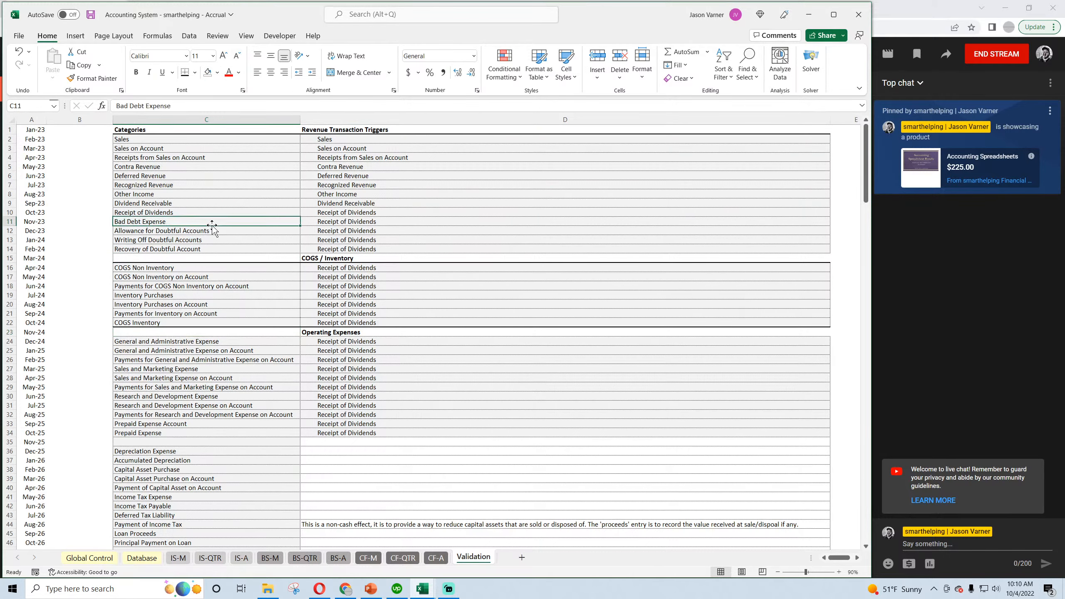
Clear the contents of the original prepaid expense categories in C62:C63.
left_click(342, 130)
scroll(335, 258, "down", 4)
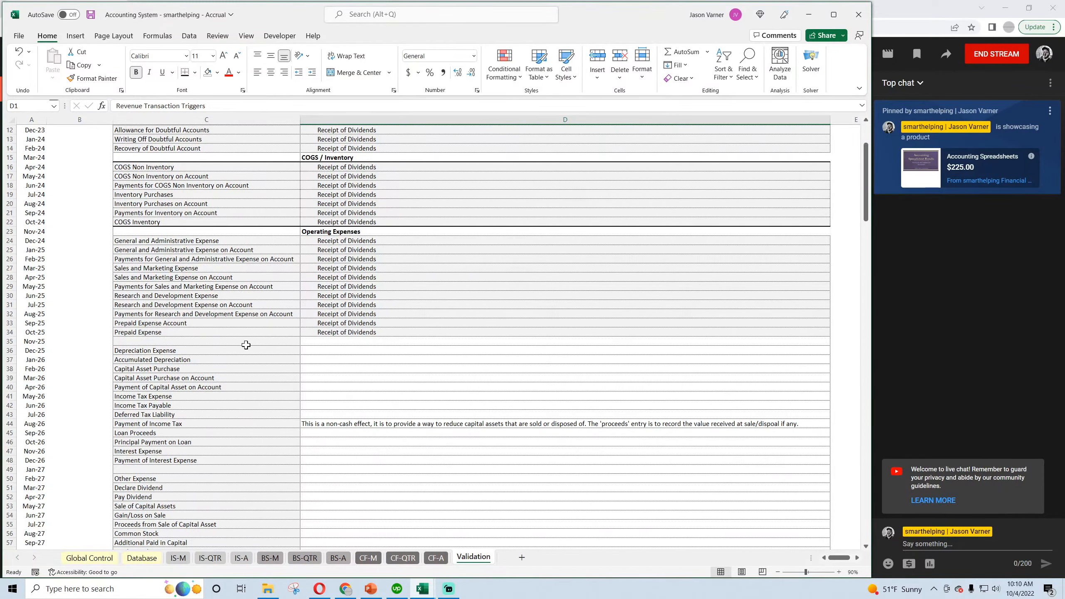
left_click(191, 339)
scroll(191, 306, "down", 4)
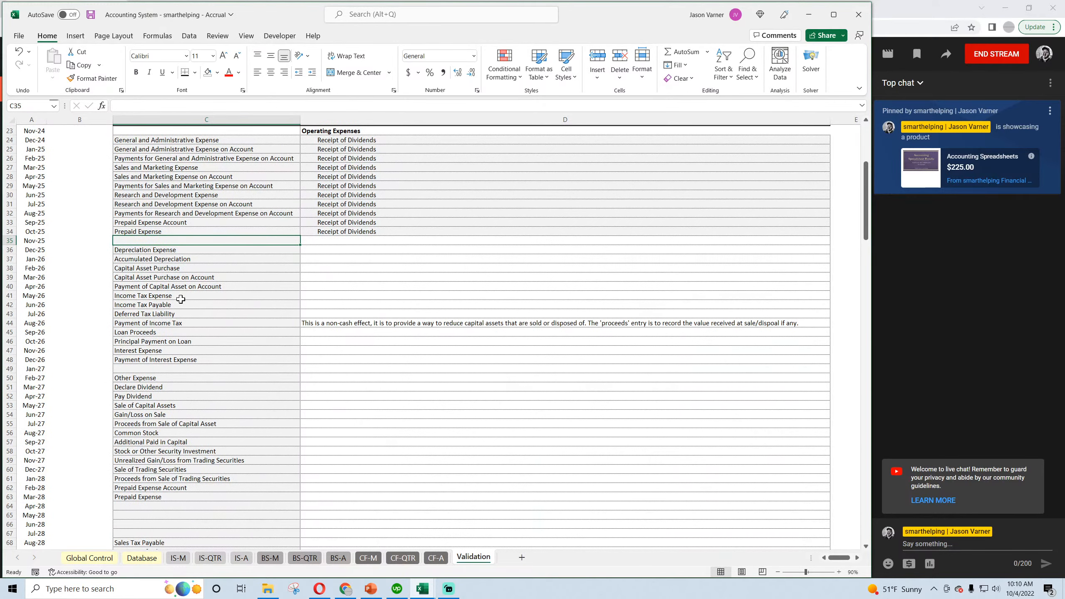
scroll(169, 336, "down", 4)
left_click_drag(153, 386, 158, 396)
scroll(176, 388, "up", 11)
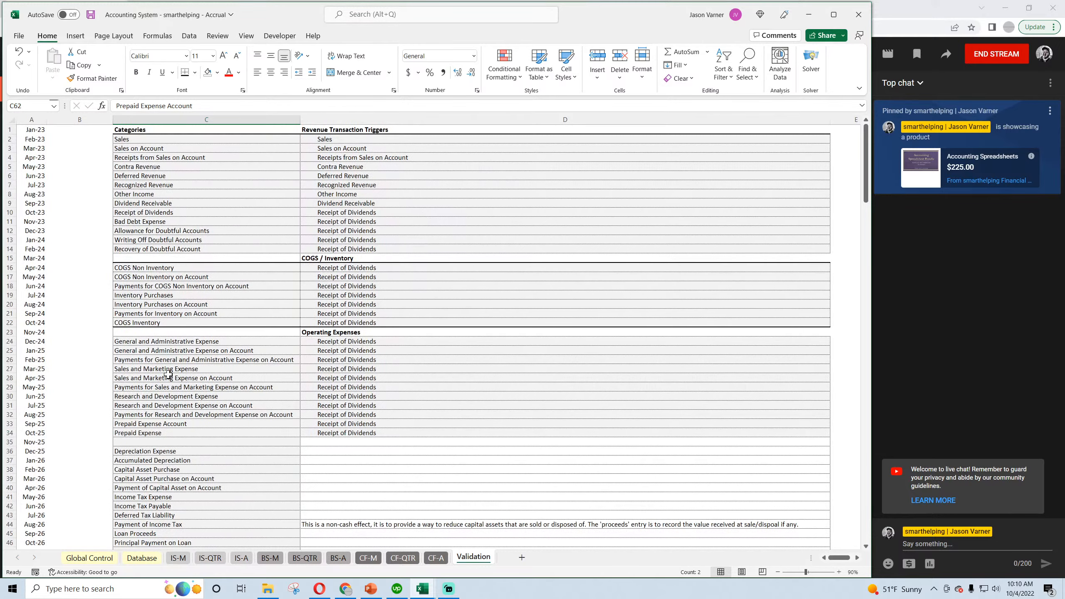
scroll(168, 374, "down", 11)
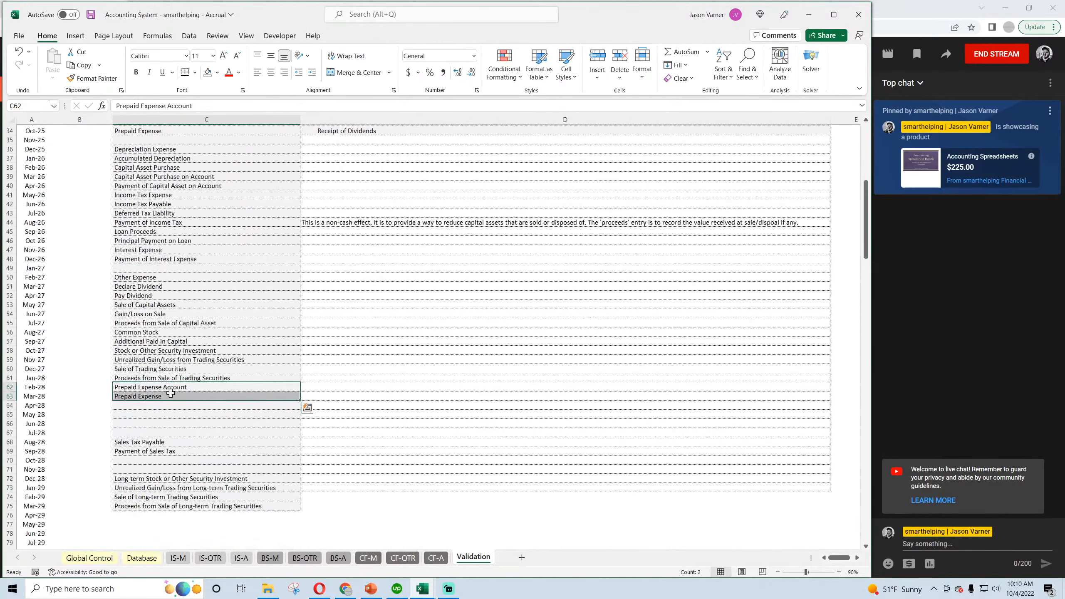
right_click(170, 393)
left_click(205, 215)
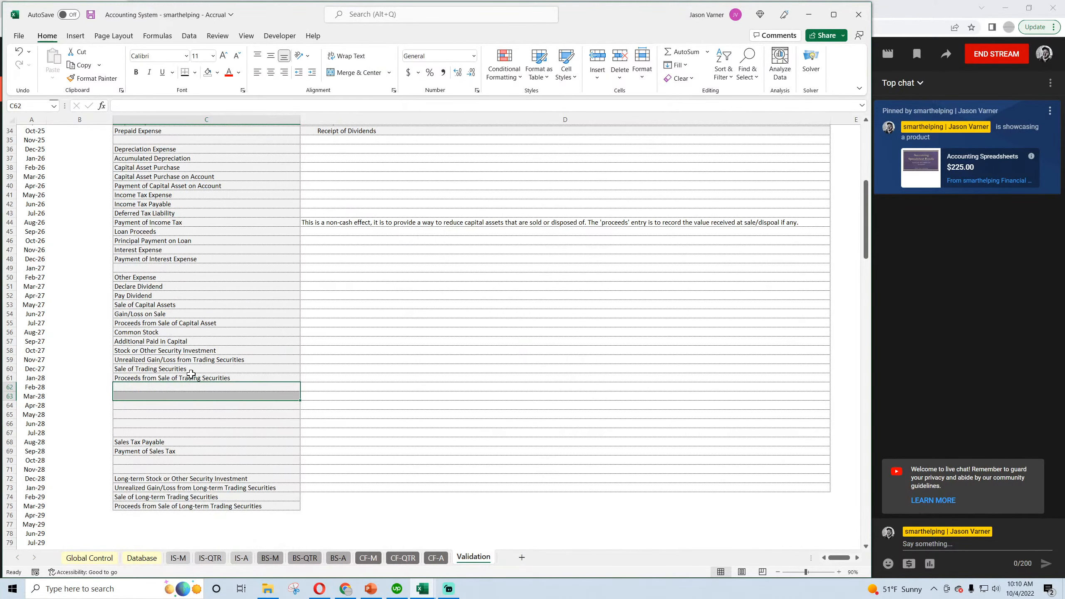
Copy the Operating Expenses heading row C23:D23 and paste it into C35:D35 above the depreciation categories.
left_click(154, 278)
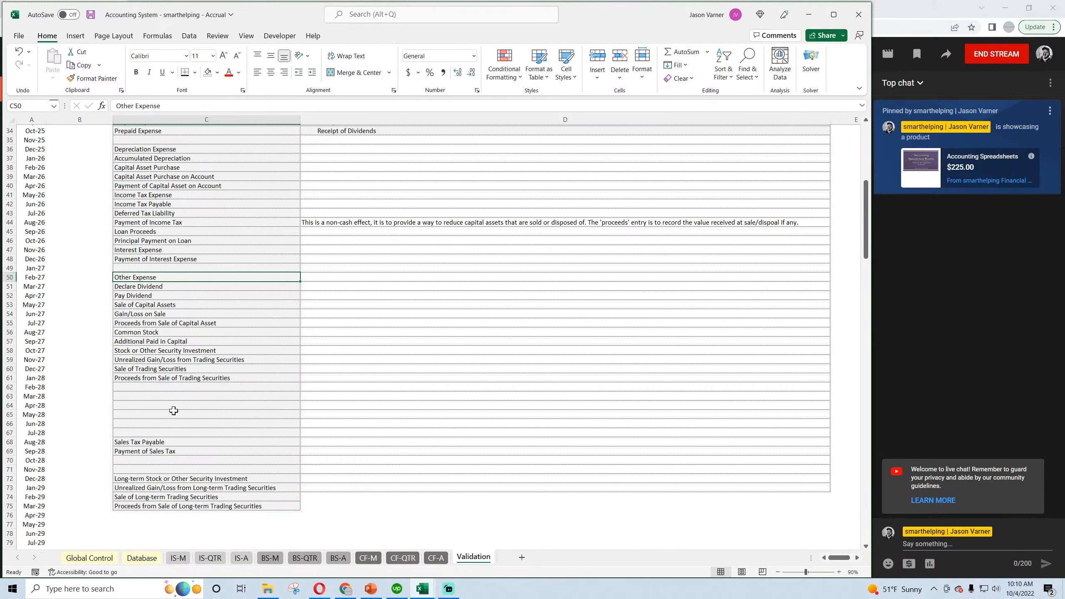
scroll(173, 411, "down", 1)
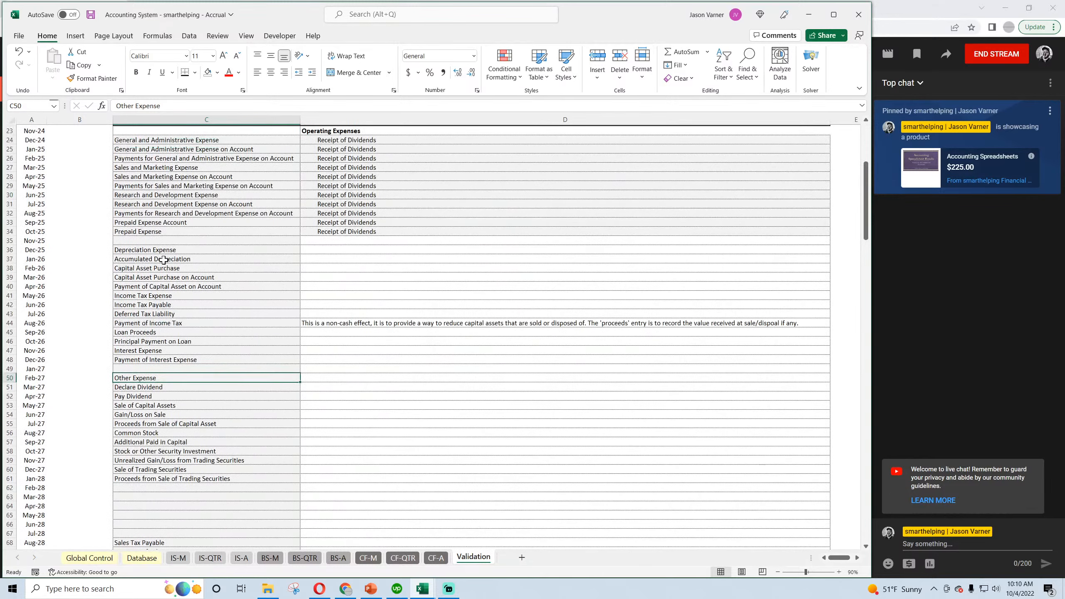
left_click(164, 251)
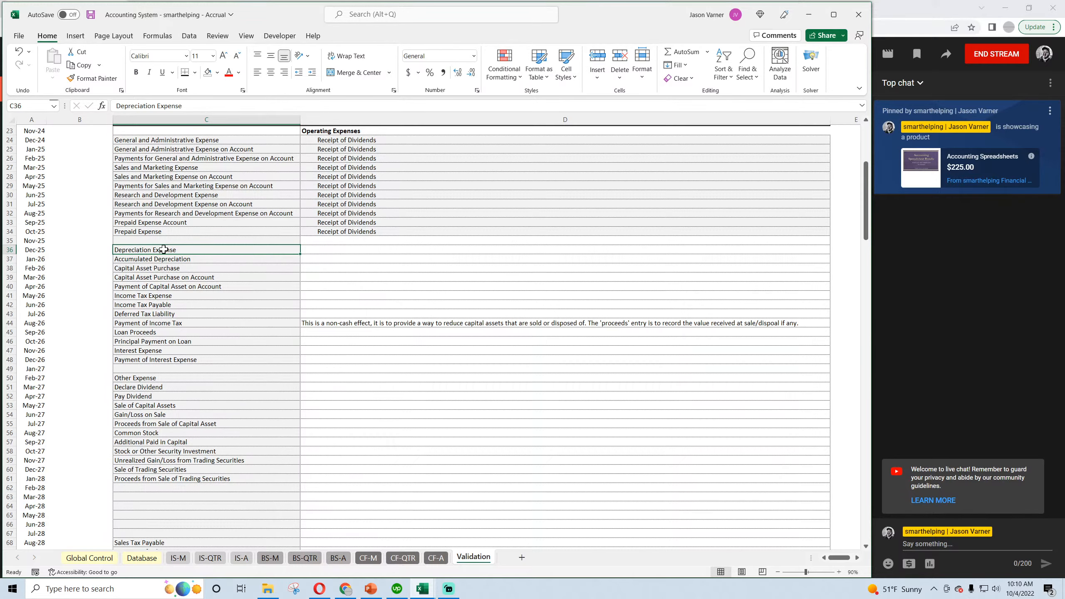
left_click_drag(152, 240, 352, 246)
scroll(353, 246, "up", 4)
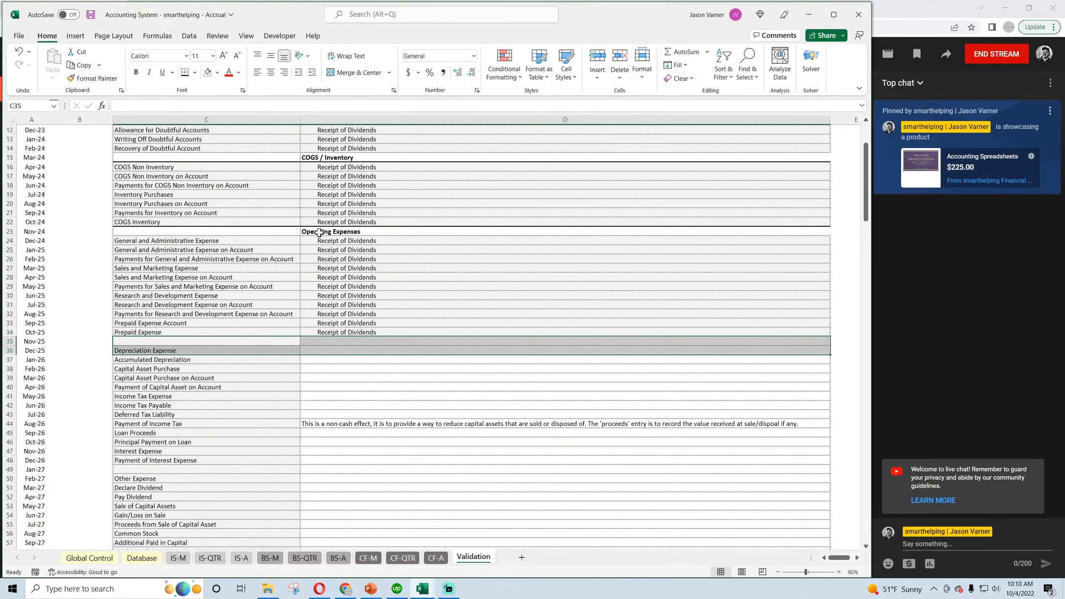
left_click(309, 230)
left_click_drag(266, 233, 327, 234)
right_click(327, 233)
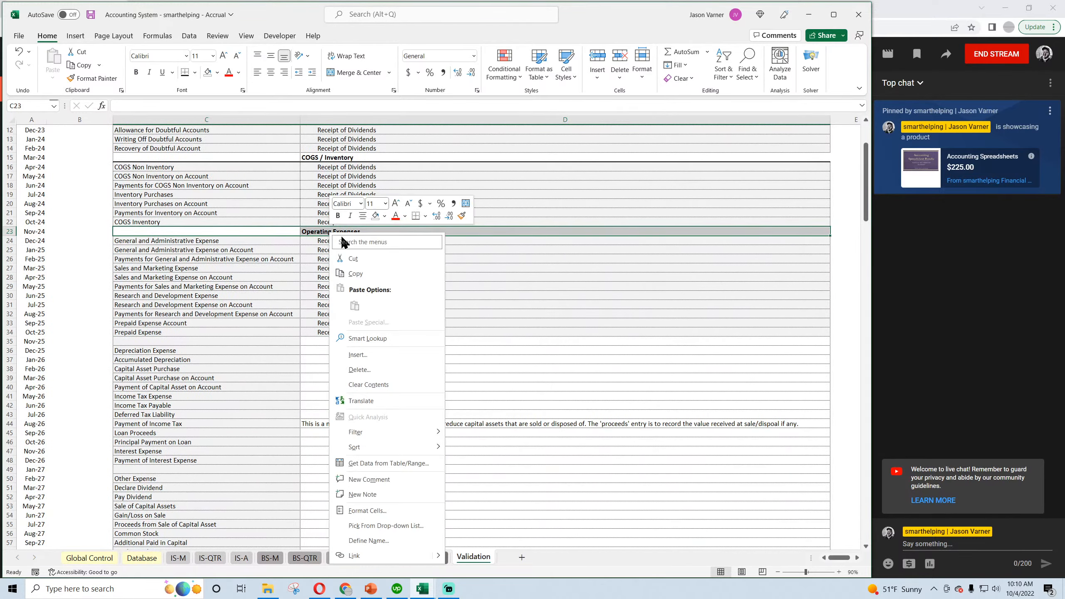
left_click(347, 274)
right_click(150, 341)
left_click(176, 100)
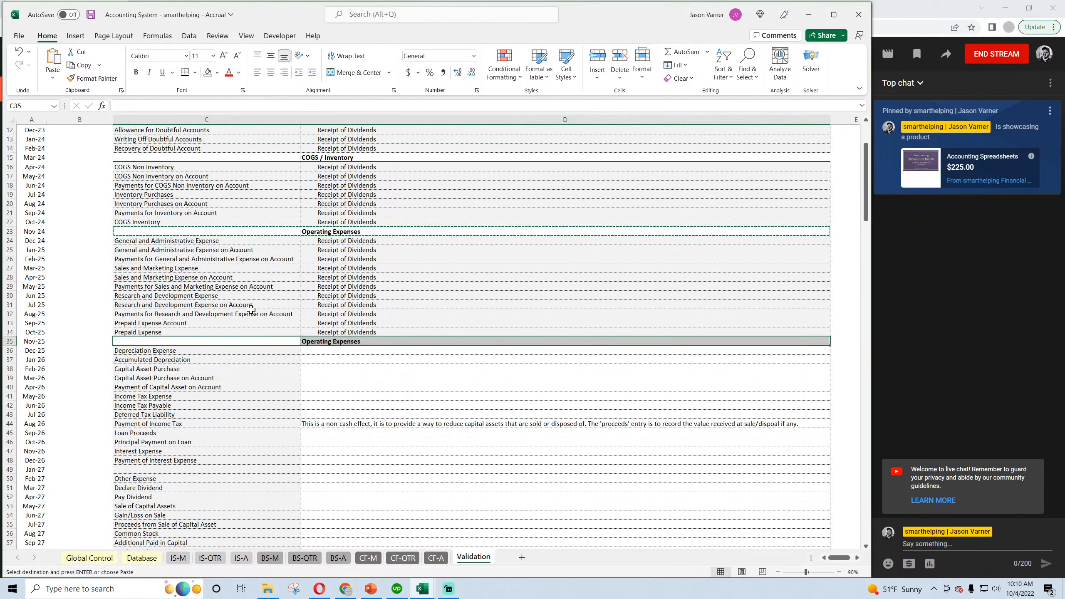
Change the heading in D35 to "Capital Purchases / Depreciation".
left_click(338, 342)
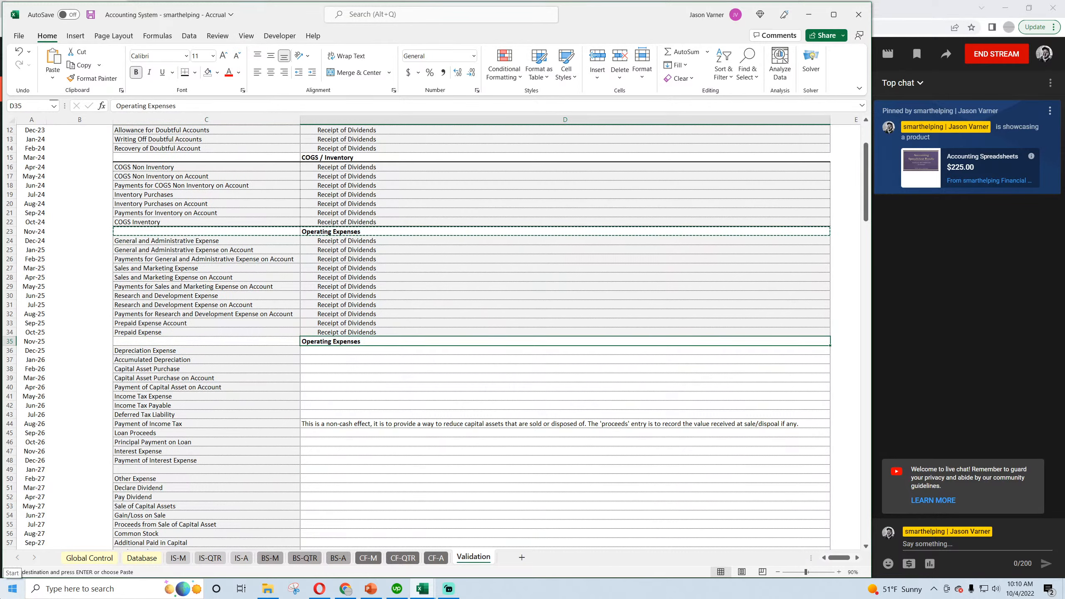
type("Capital Purchases /")
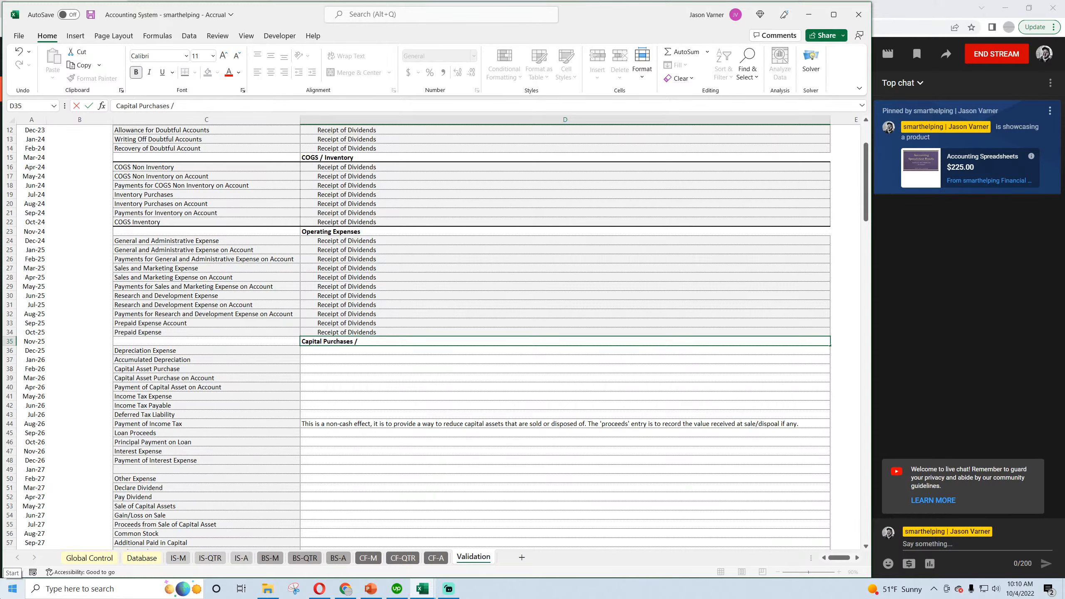
type(" Depreciation")
key("Return")
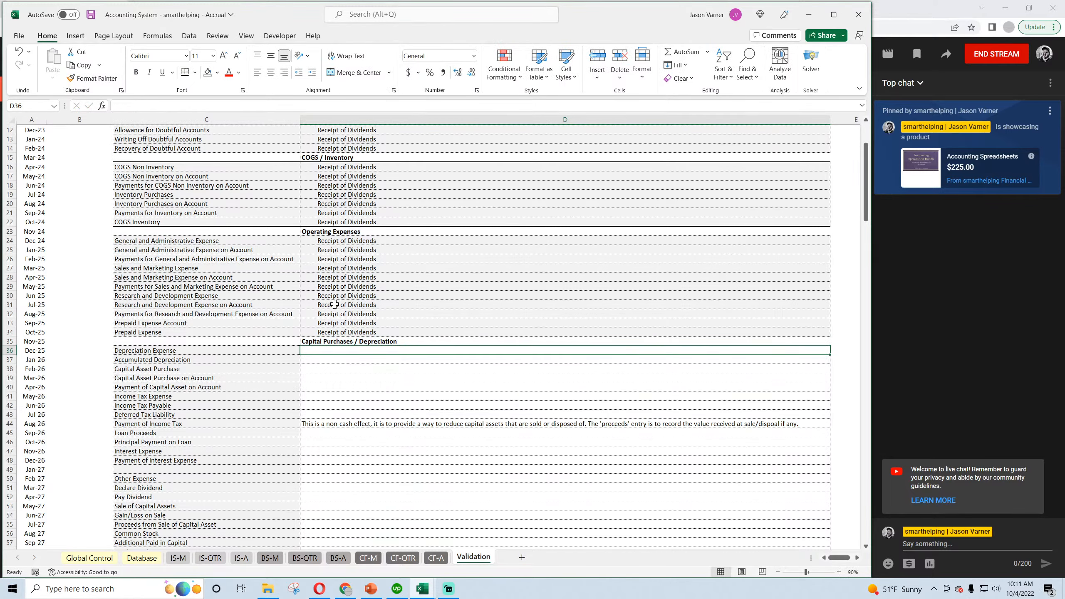
Insert blank cells at C41:D41 above Income Tax Expense, shifting the existing cells down.
scroll(333, 309, "up", 4)
scroll(198, 365, "down", 4)
left_click_drag(193, 351, 179, 352)
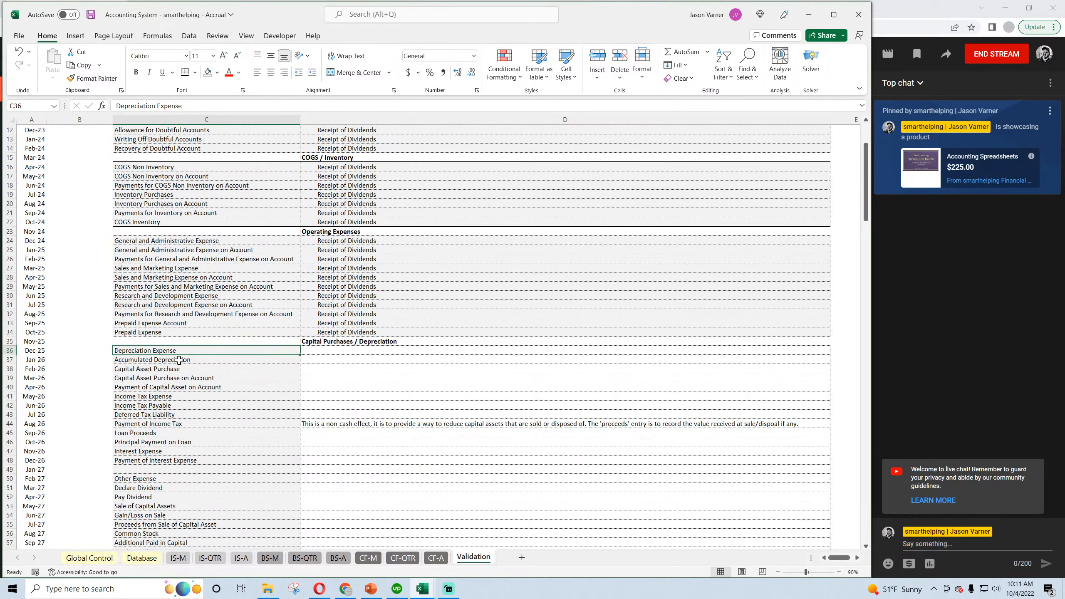
left_click(179, 360)
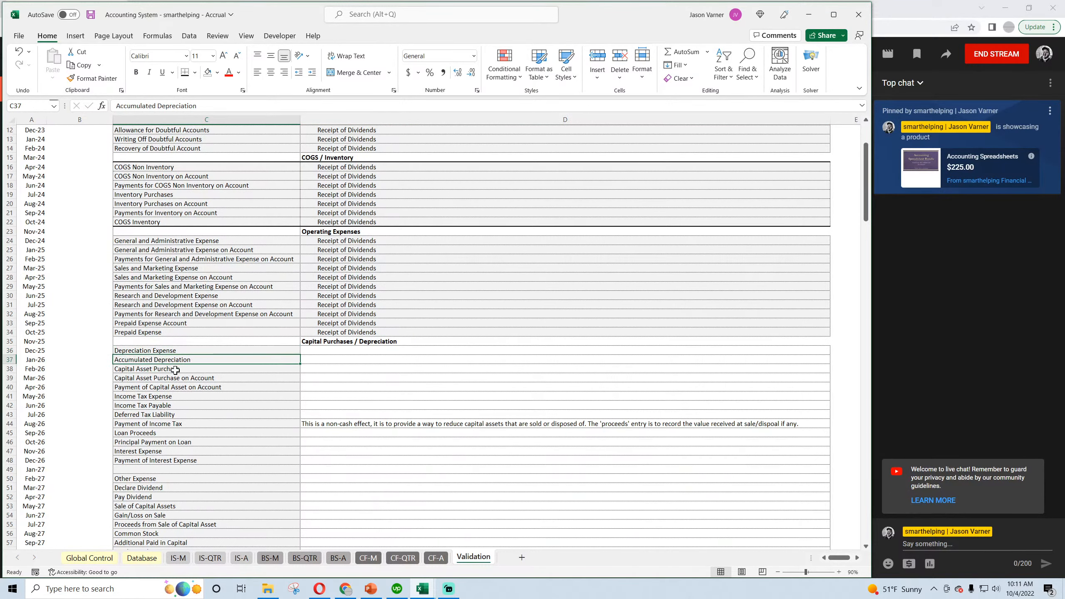
left_click(175, 369)
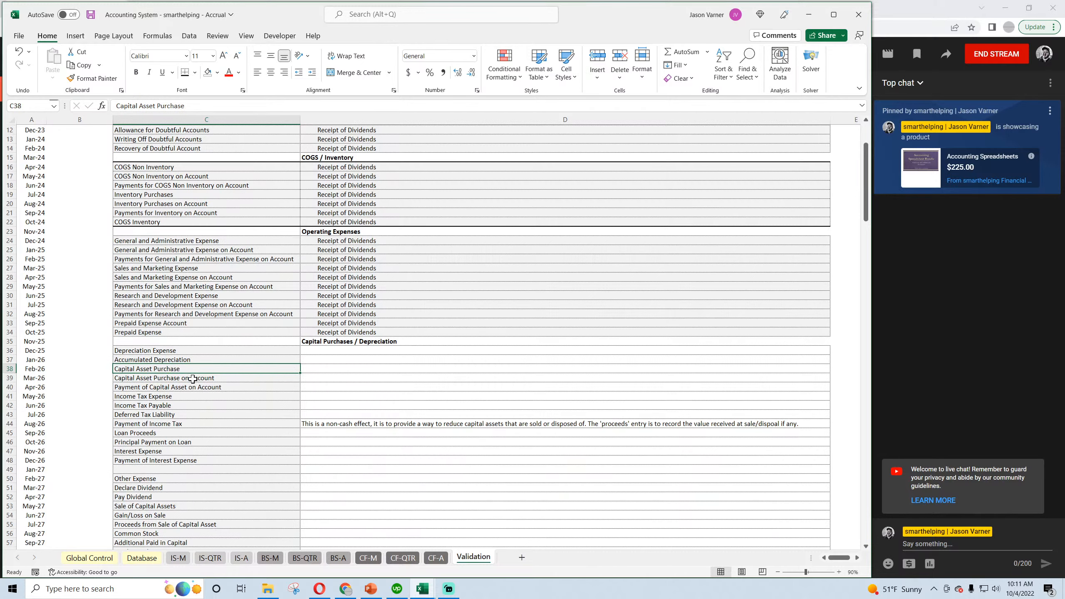
left_click(193, 379)
left_click(191, 388)
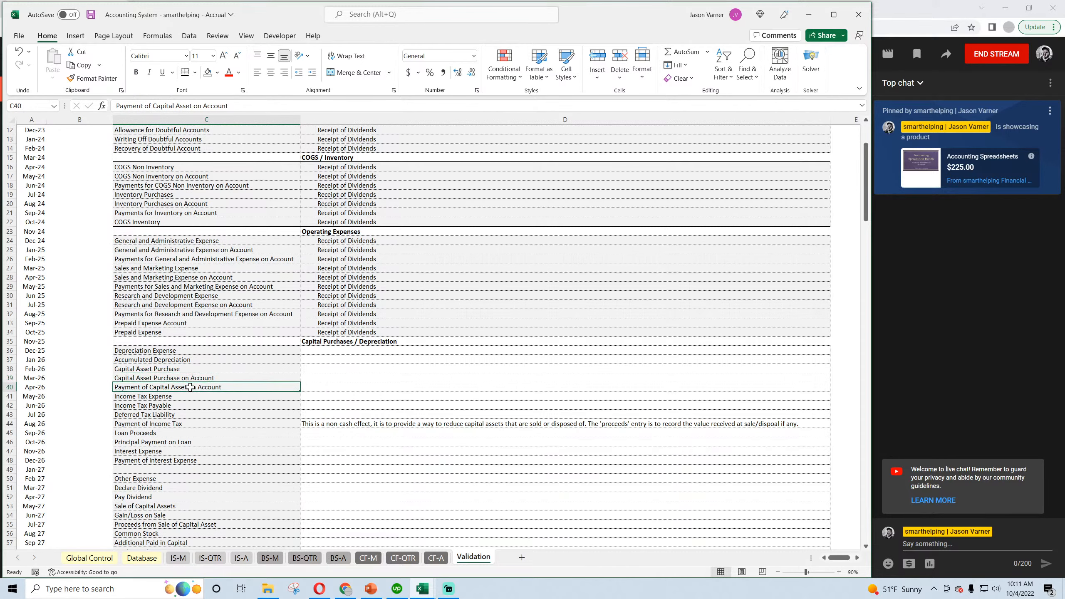
left_click_drag(176, 397, 333, 398)
right_click(333, 398)
left_click(379, 221)
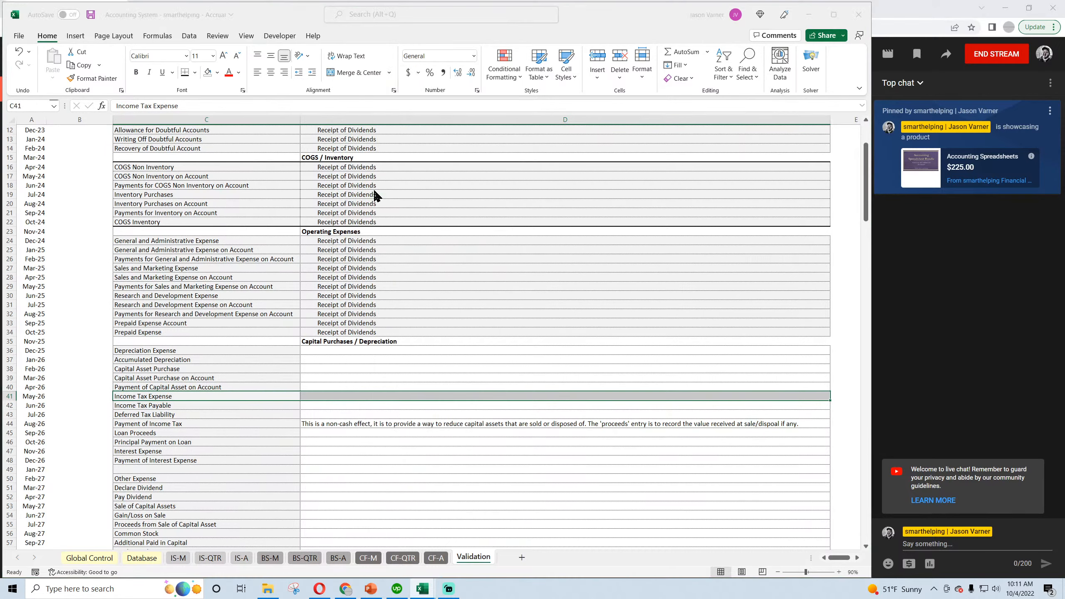
left_click(369, 204)
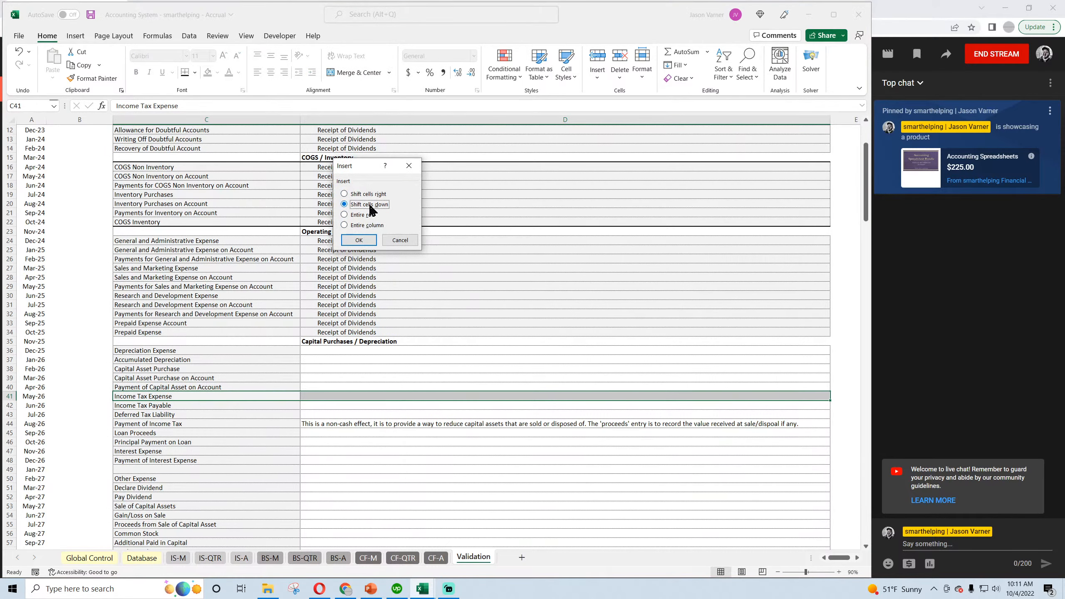
left_click(359, 240)
Copy the Capital Purchases / Depreciation heading row C35:D35 and paste it into C41:D41 above the income tax categories.
left_click_drag(251, 341, 321, 343)
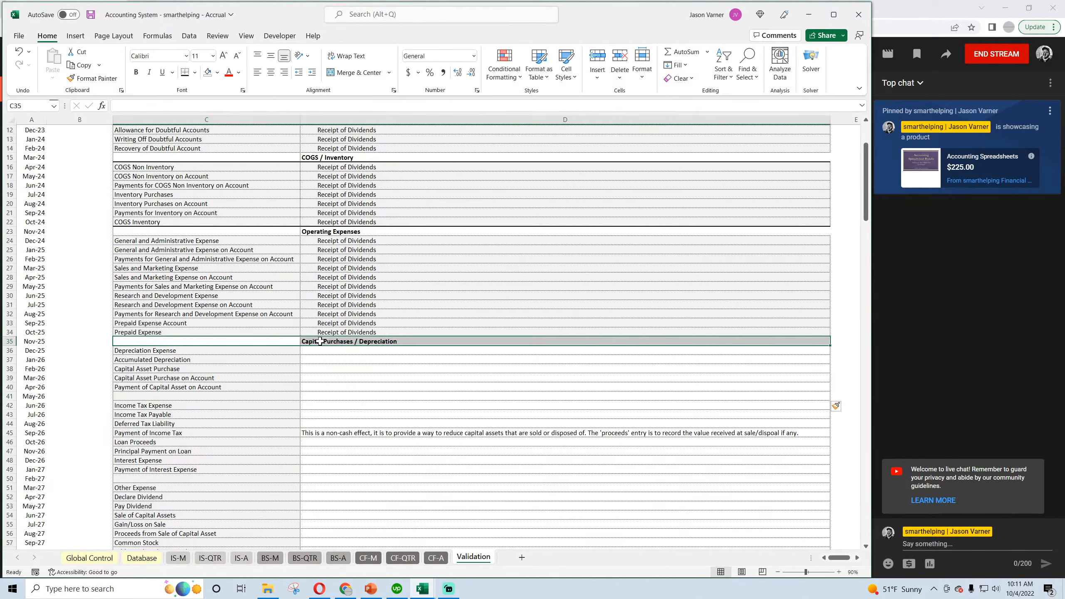
right_click(321, 344)
left_click(362, 54)
scroll(195, 298, "down", 2)
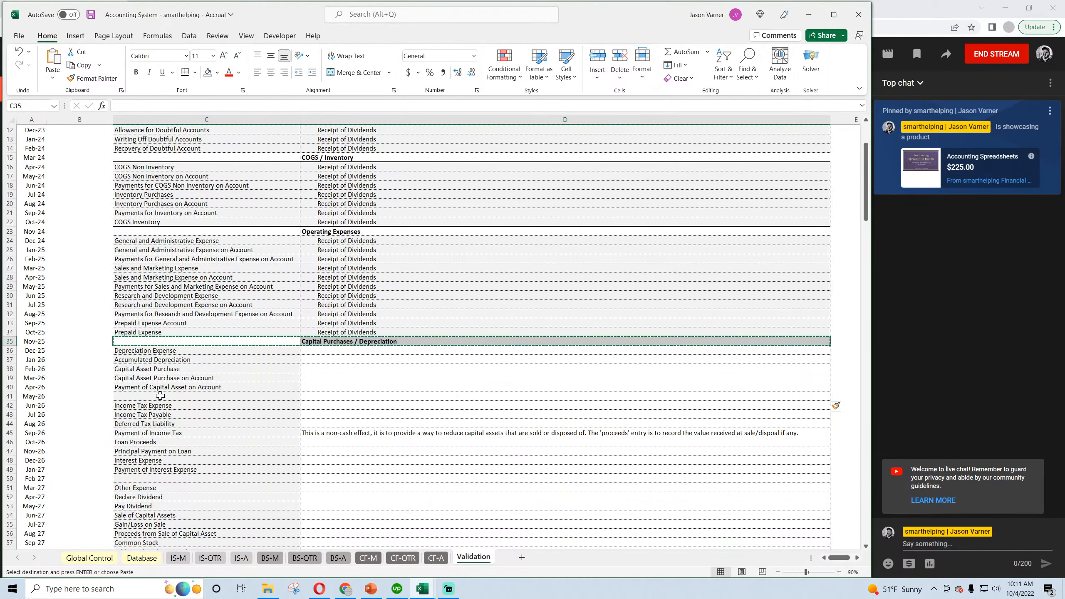
right_click(167, 339)
left_click(221, 174)
Change the heading in D41 to "Taxes".
scroll(237, 336, "down", 2)
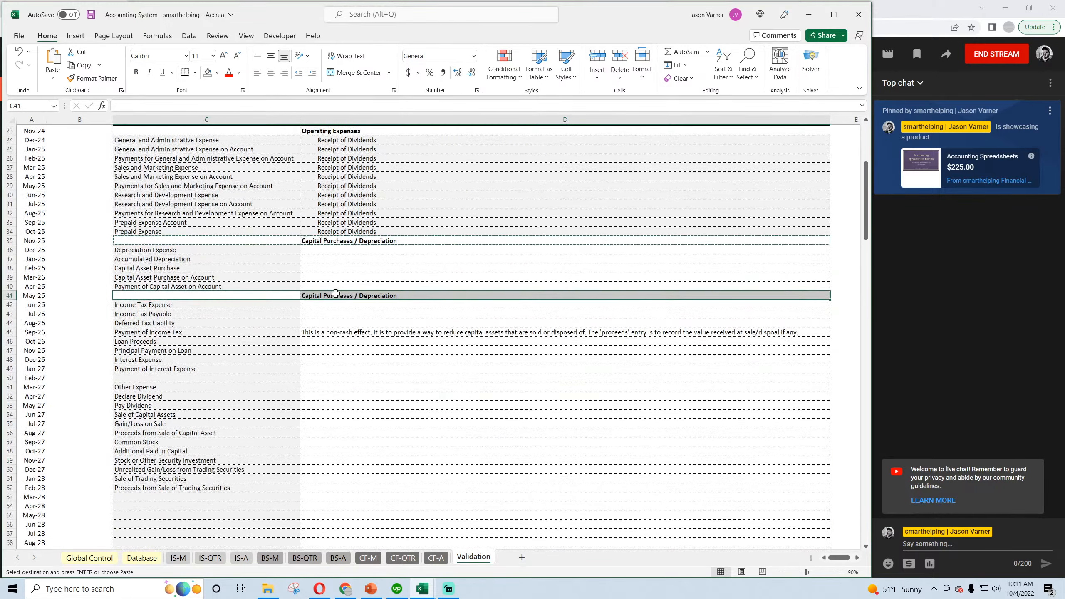
key("Right")
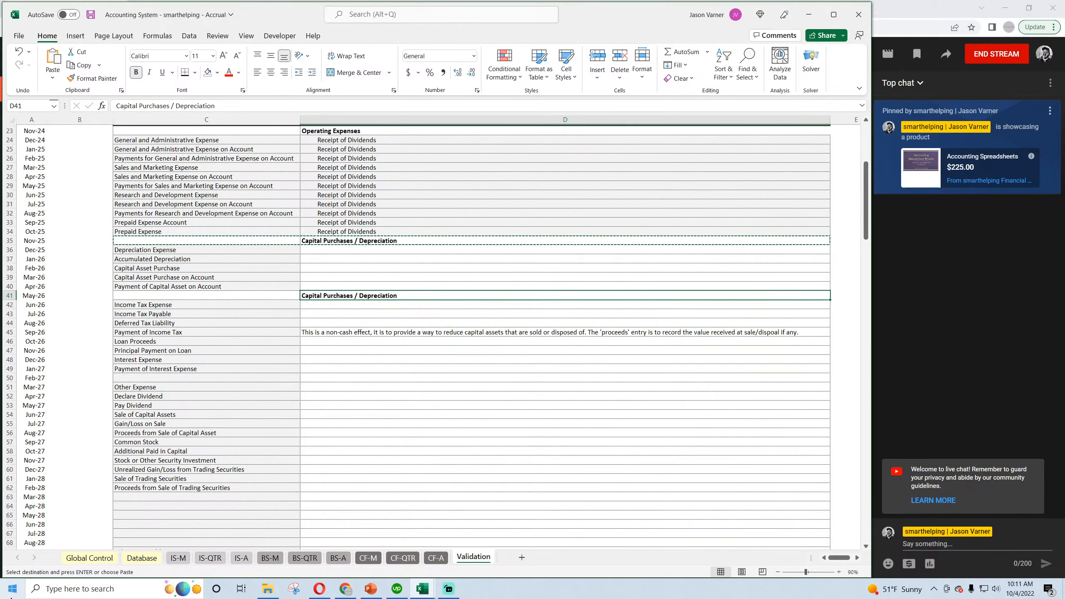
type("Taxes")
key("Return")
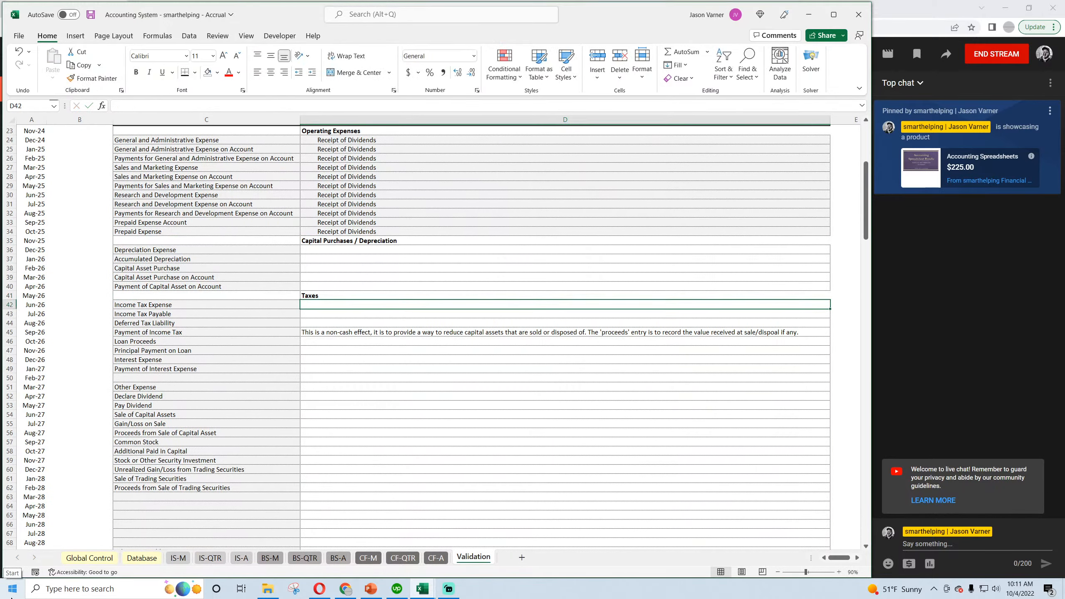
Check the tax categories in C42:C45, copy the non-cash capital asset disposal note from D45, and check the capital asset categories in C38:C40.
left_click(160, 304)
left_click(166, 314)
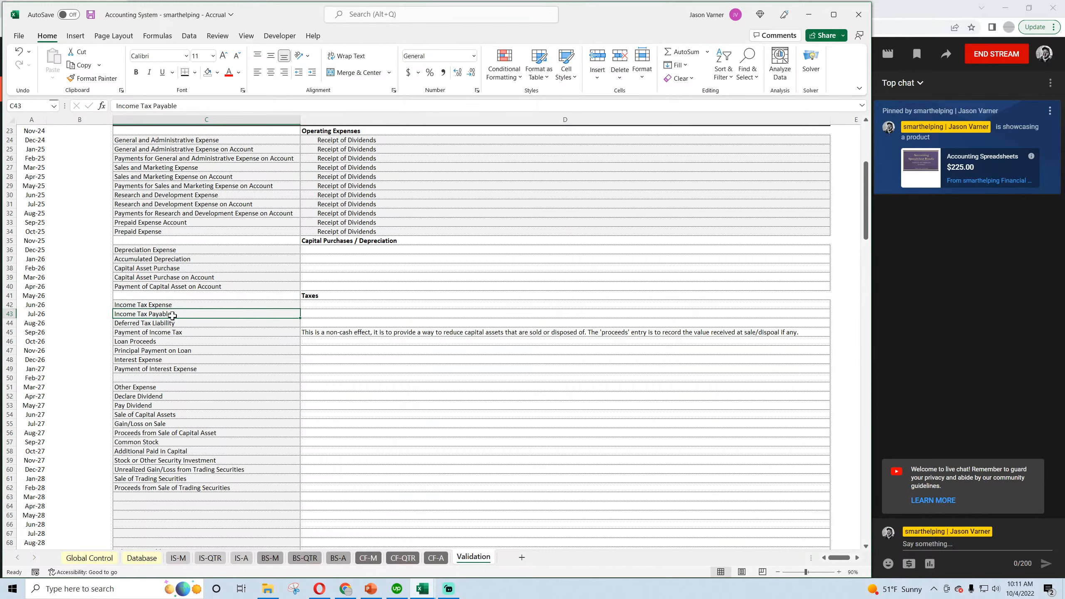
left_click(164, 324)
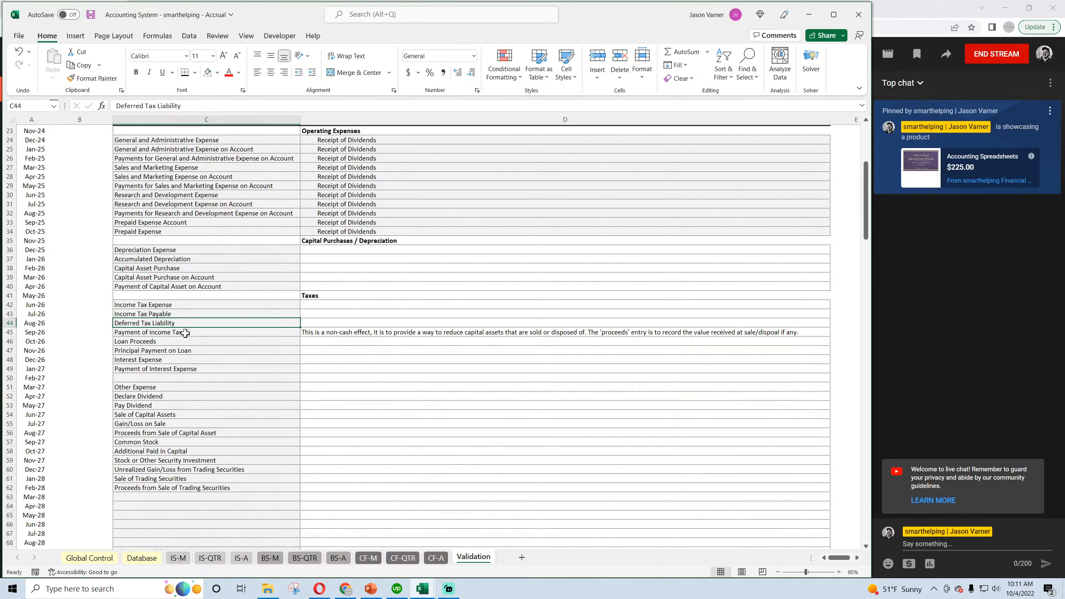
left_click(185, 333)
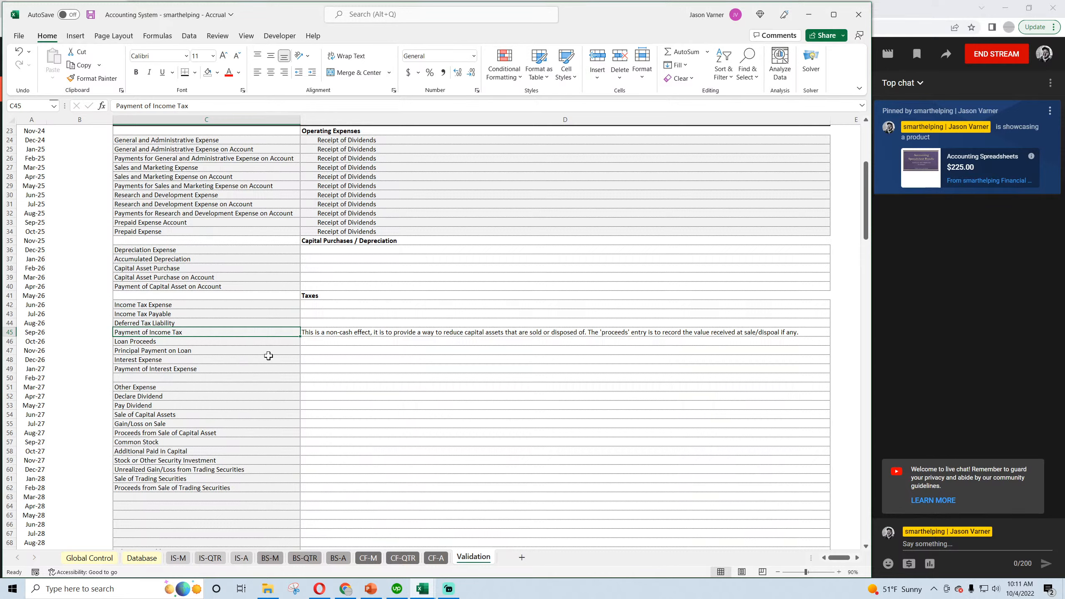
left_click(337, 334)
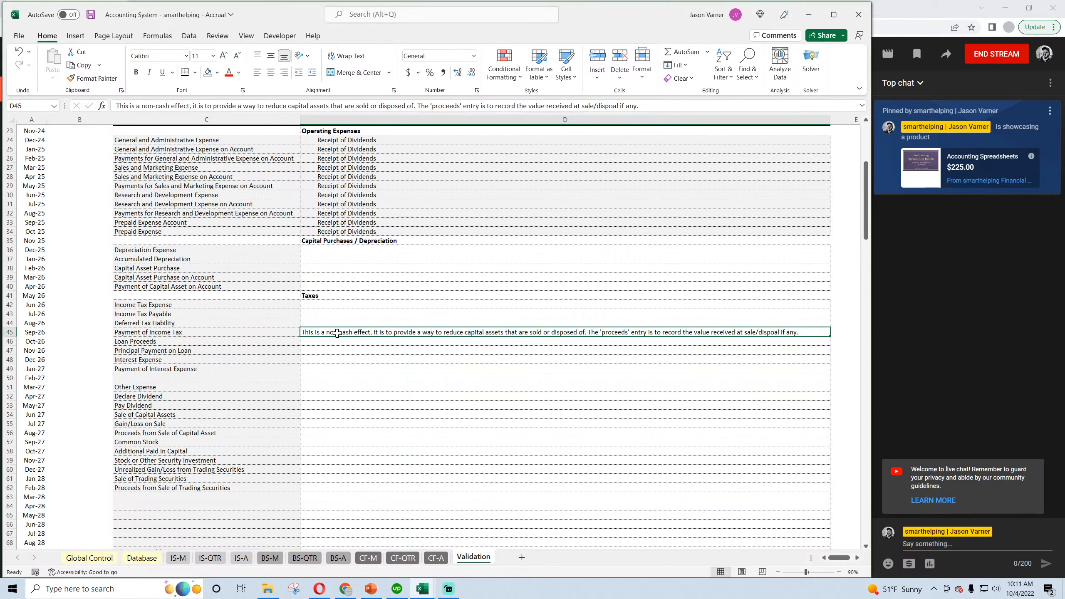
right_click(343, 333)
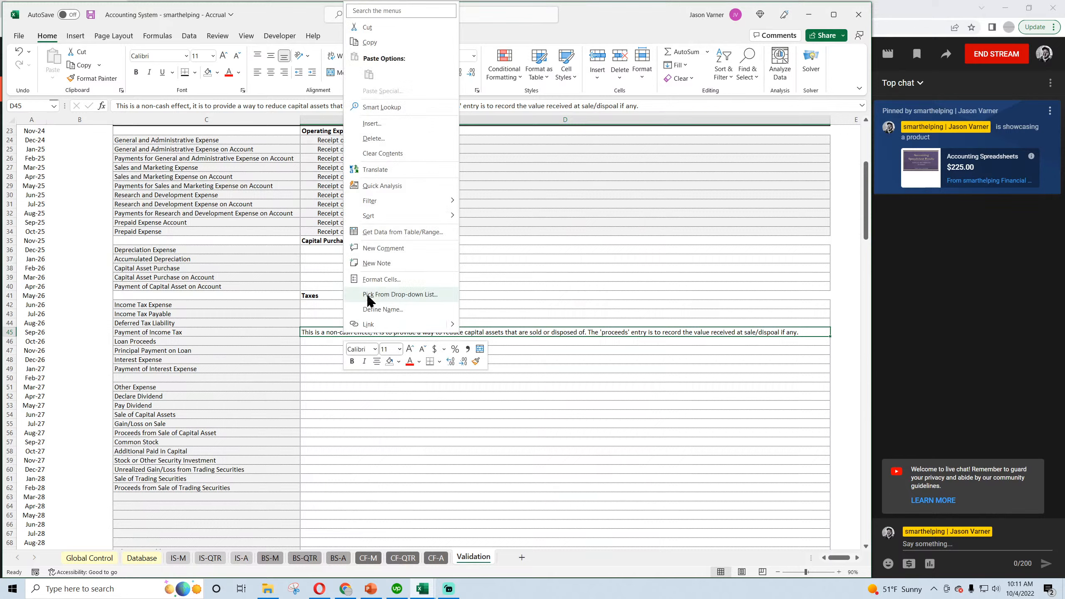
left_click(384, 40)
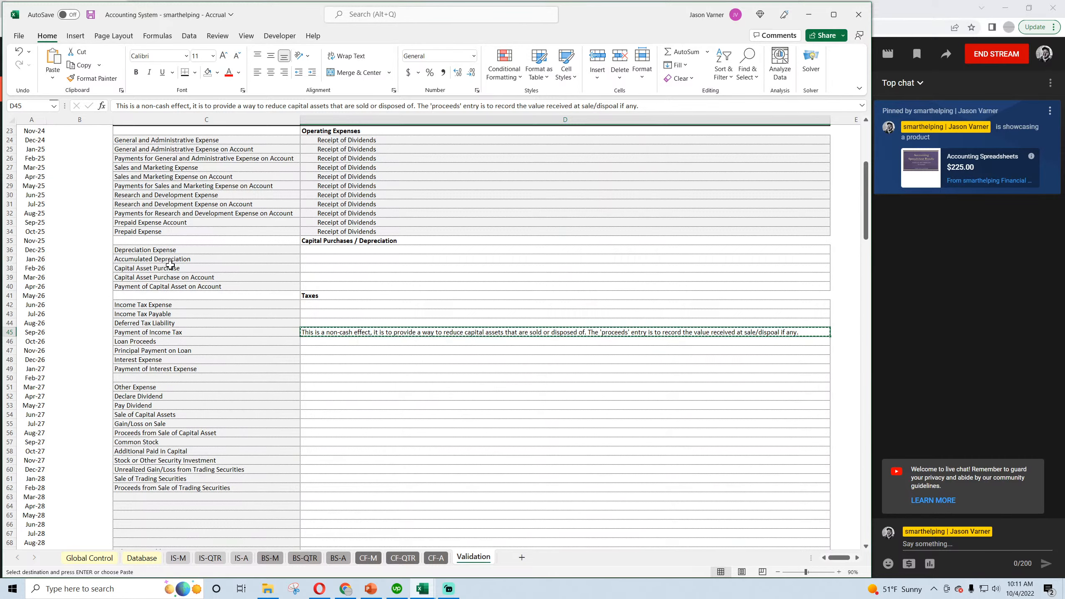
left_click(182, 269)
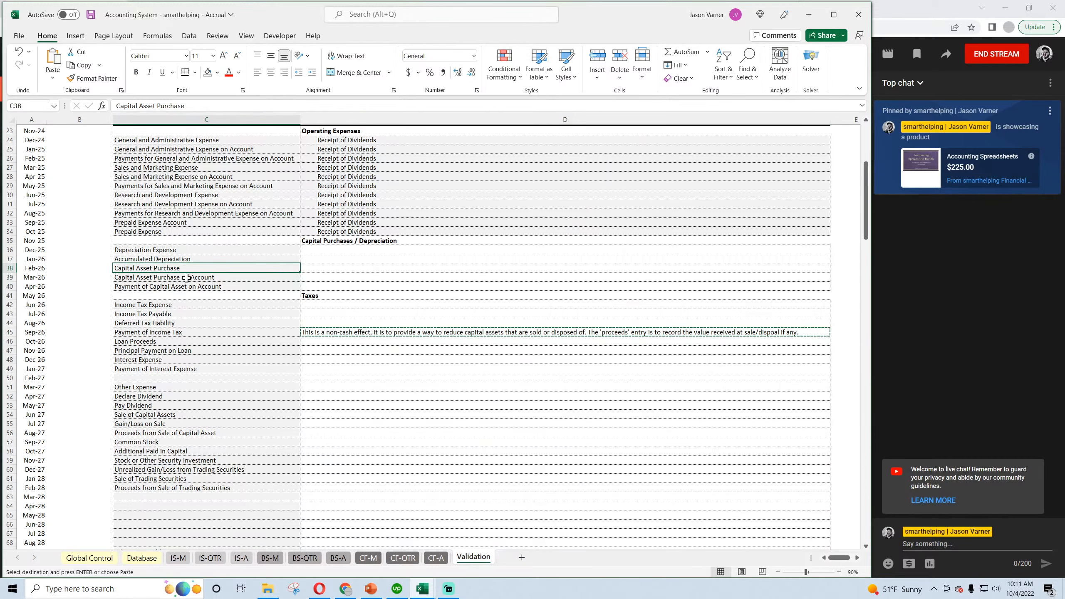
left_click(185, 278)
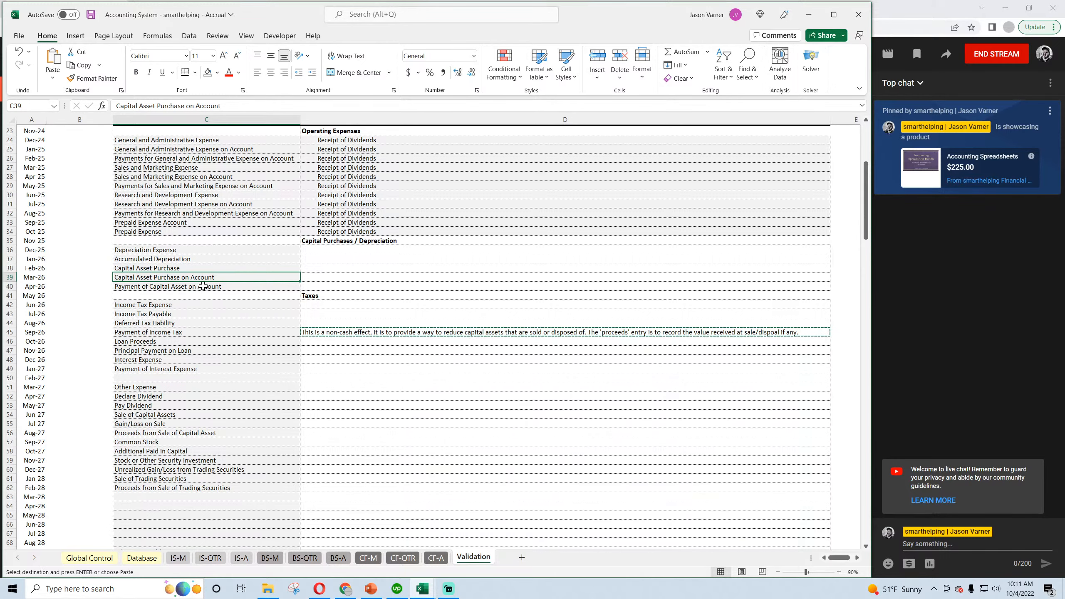
left_click(203, 286)
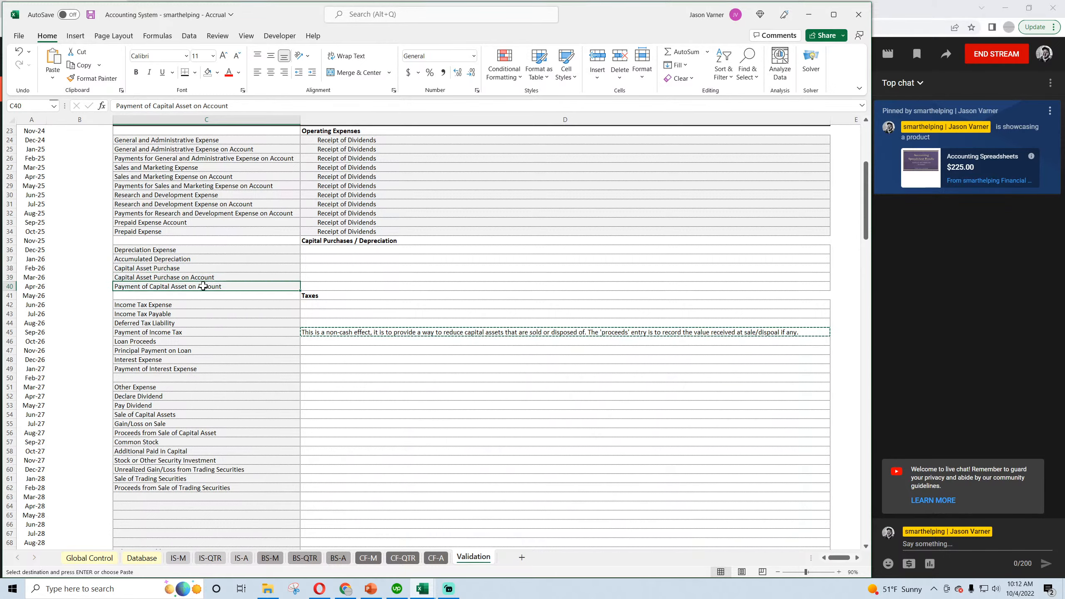
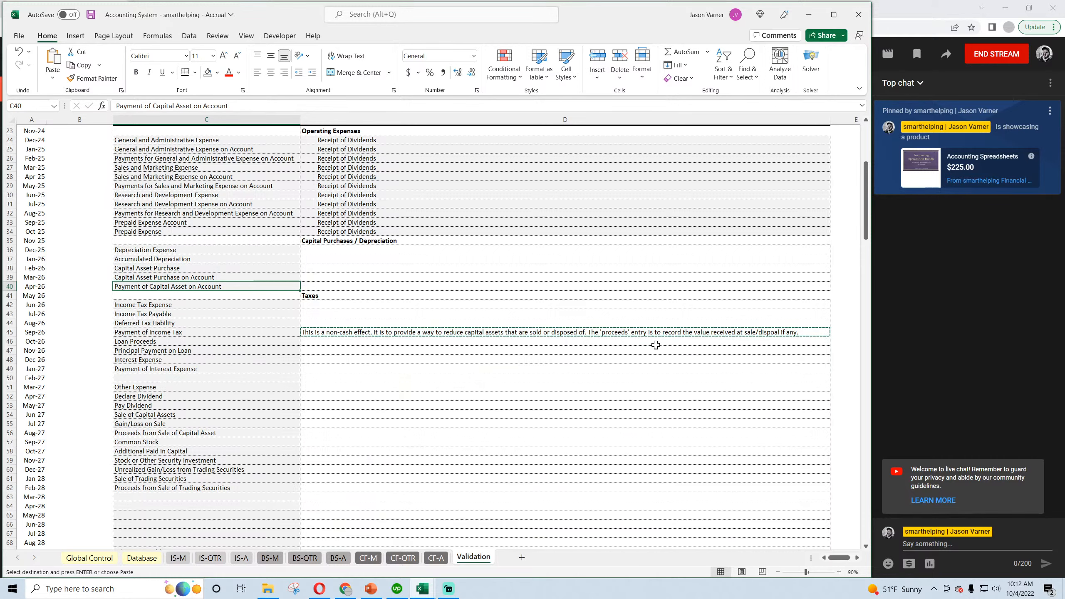
Clear the non-cash capital asset disposal note from D45 and save the workbook.
left_click(495, 335)
key("BackSpace")
key("Return")
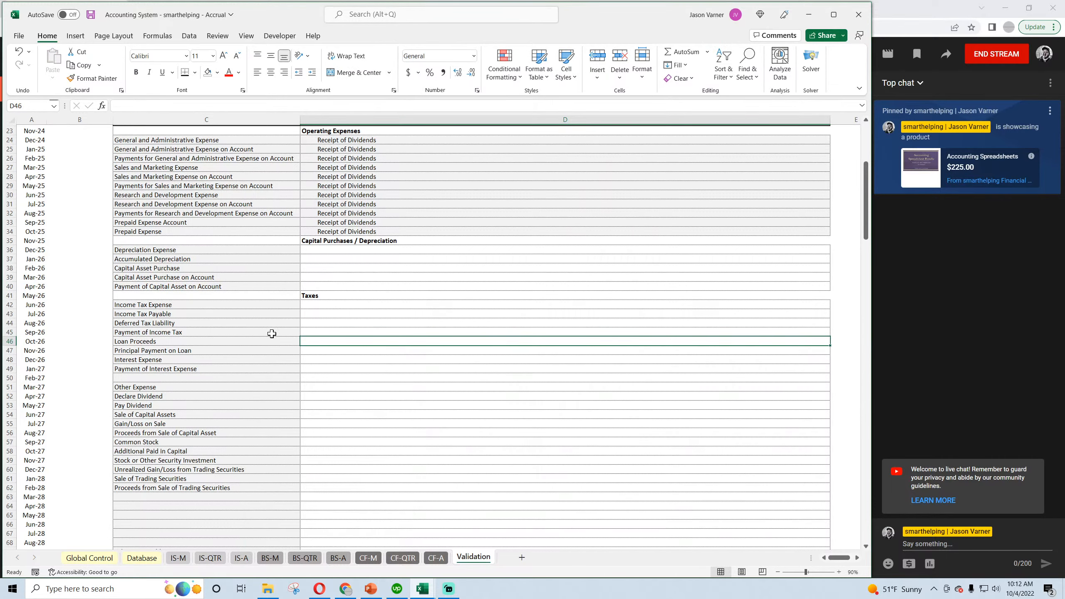
left_click(90, 14)
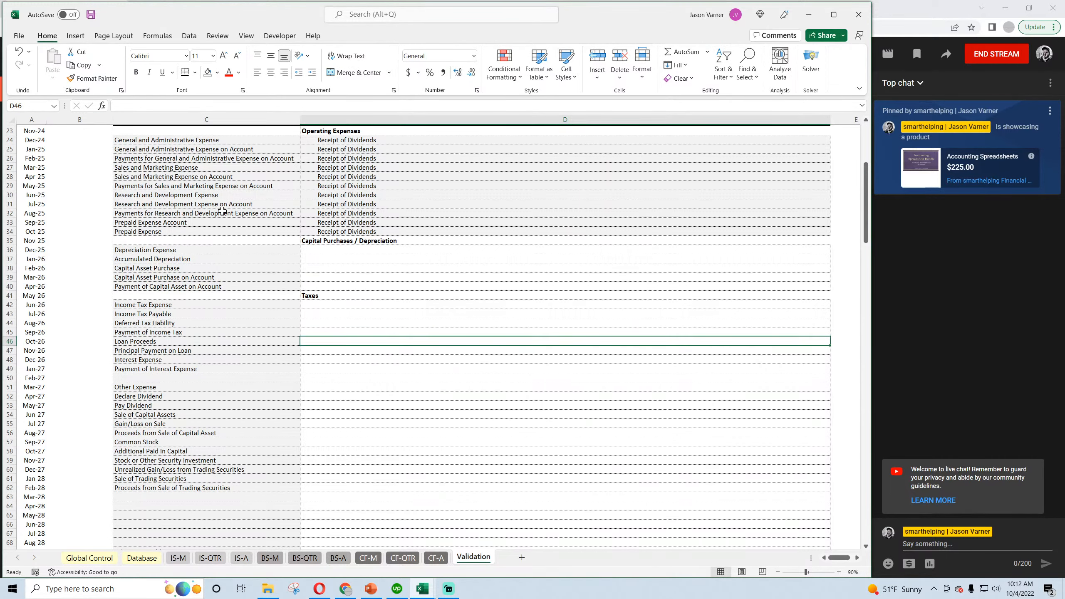
Insert blank cells at C46:D46 above Loan Proceeds, shifting the existing cells down.
left_click_drag(180, 305, 181, 331)
left_click(164, 342)
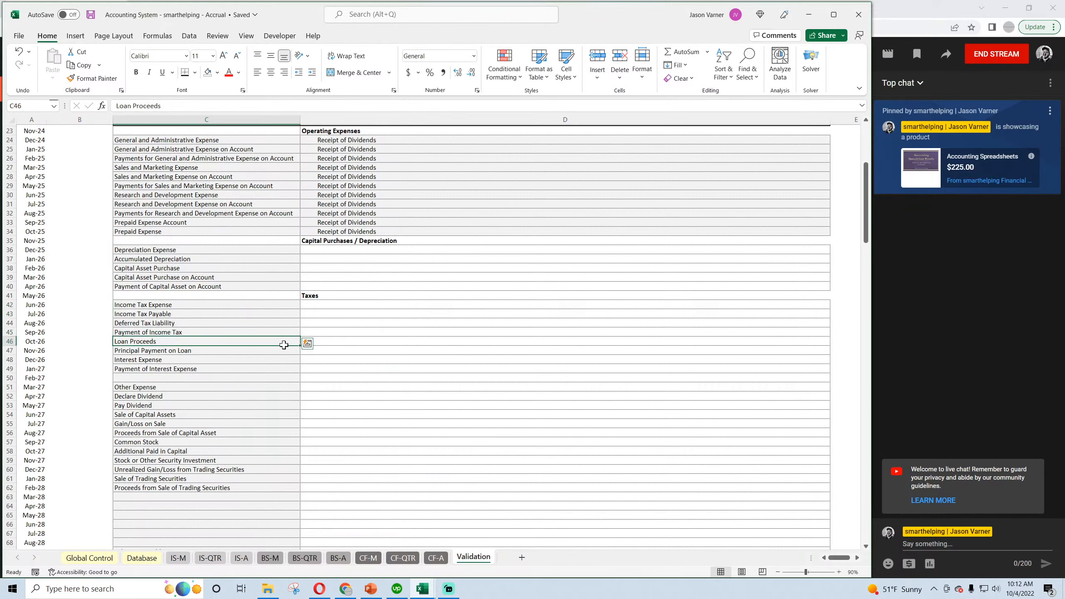
left_click_drag(284, 345, 332, 343)
right_click(332, 344)
left_click(366, 160)
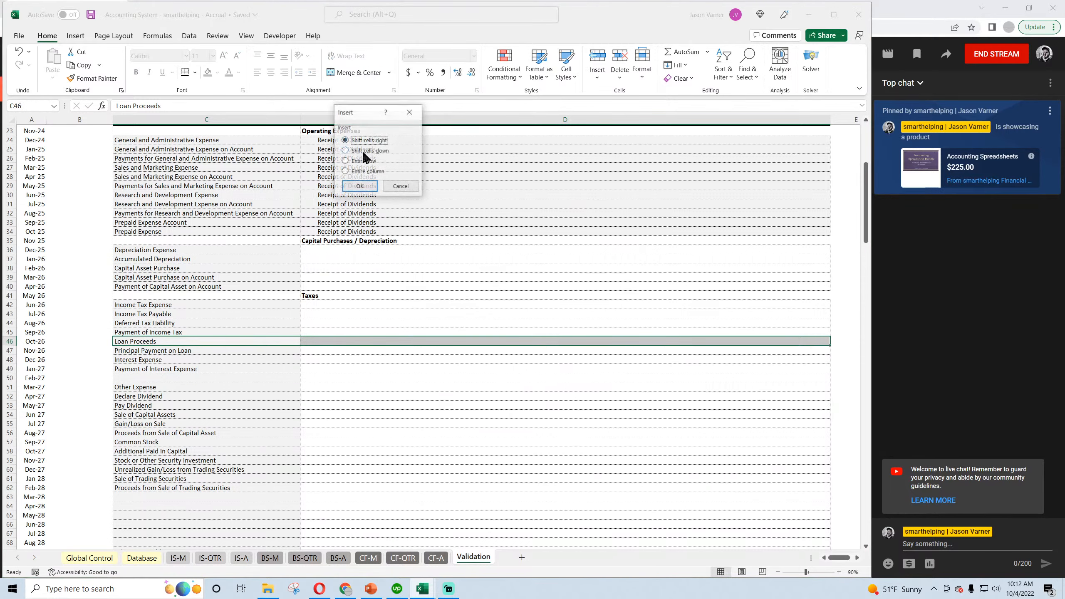
left_click(367, 151)
left_click(359, 186)
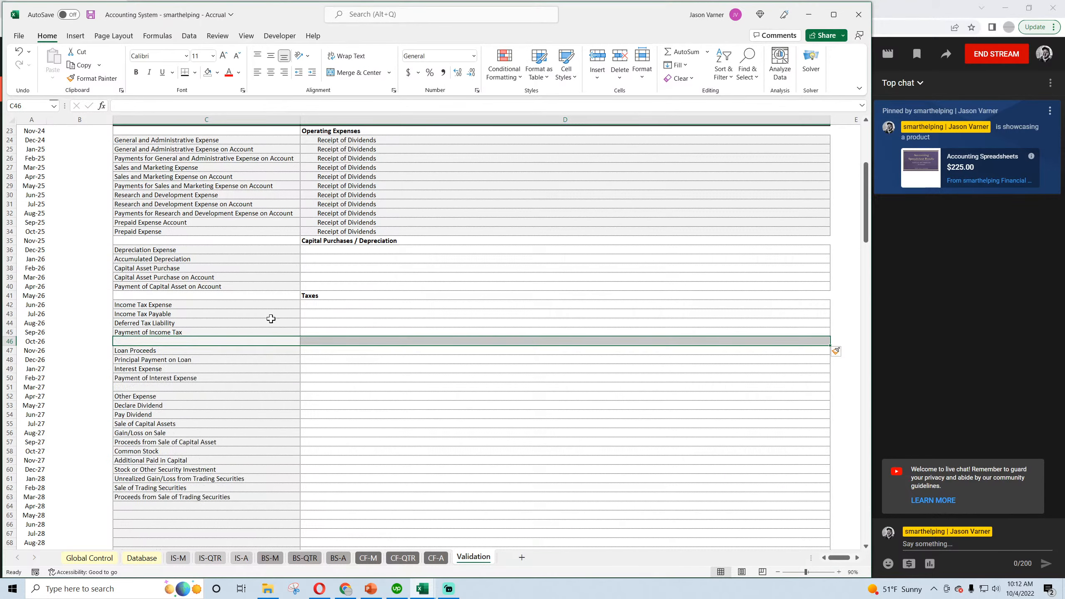
left_click(155, 397)
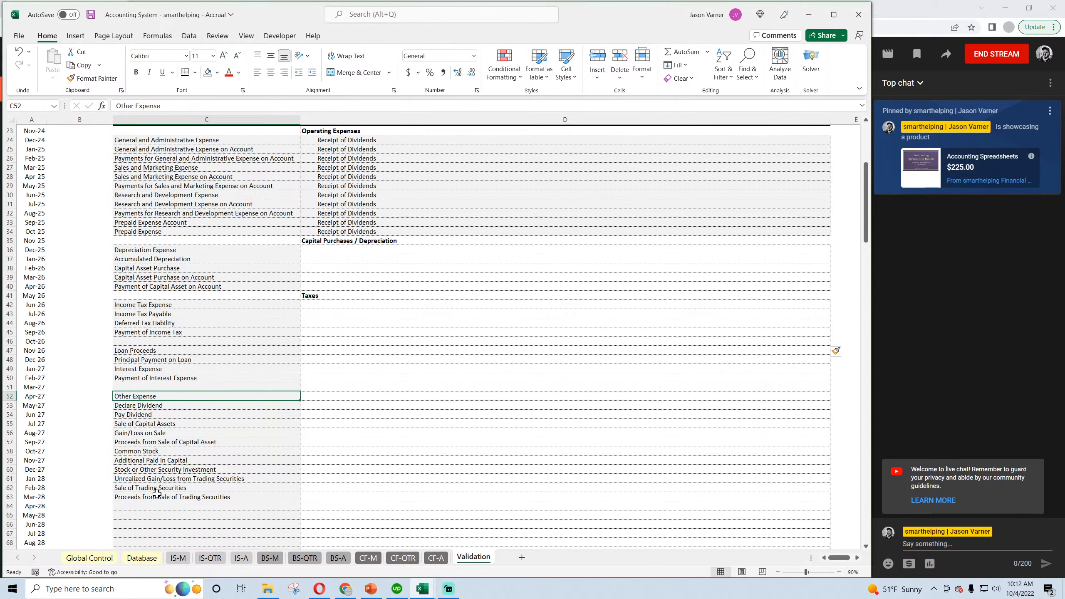
scroll(157, 493, "down", 4)
left_click_drag(158, 459, 158, 468)
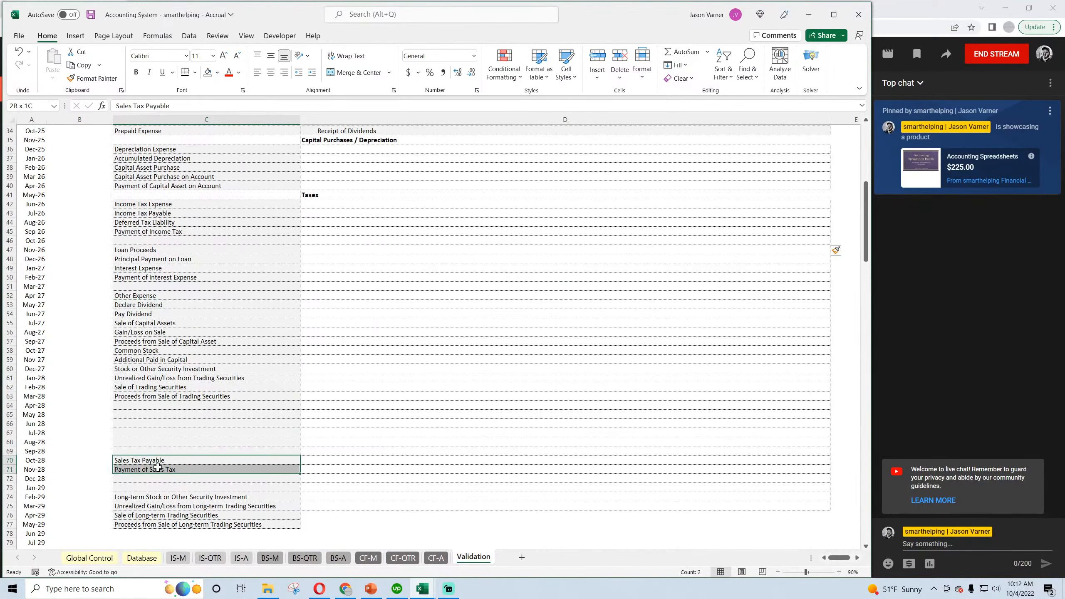
right_click(160, 467)
left_click(189, 173)
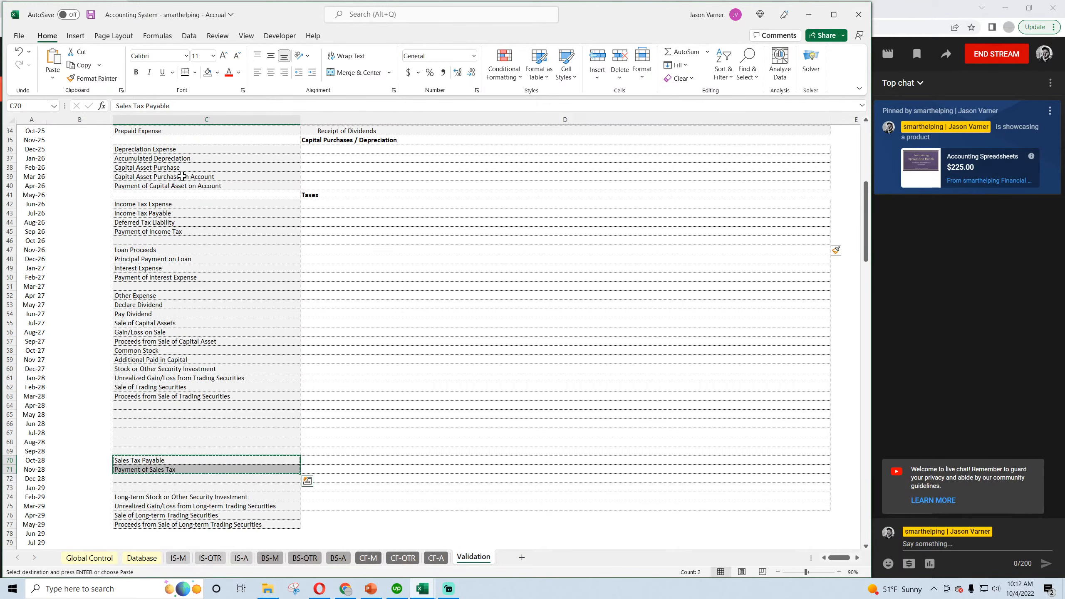
Insert two more rows of blank cells at C46:D46 below Payment of Income Tax, shifting the existing cells down.
scroll(185, 406, "up", 4)
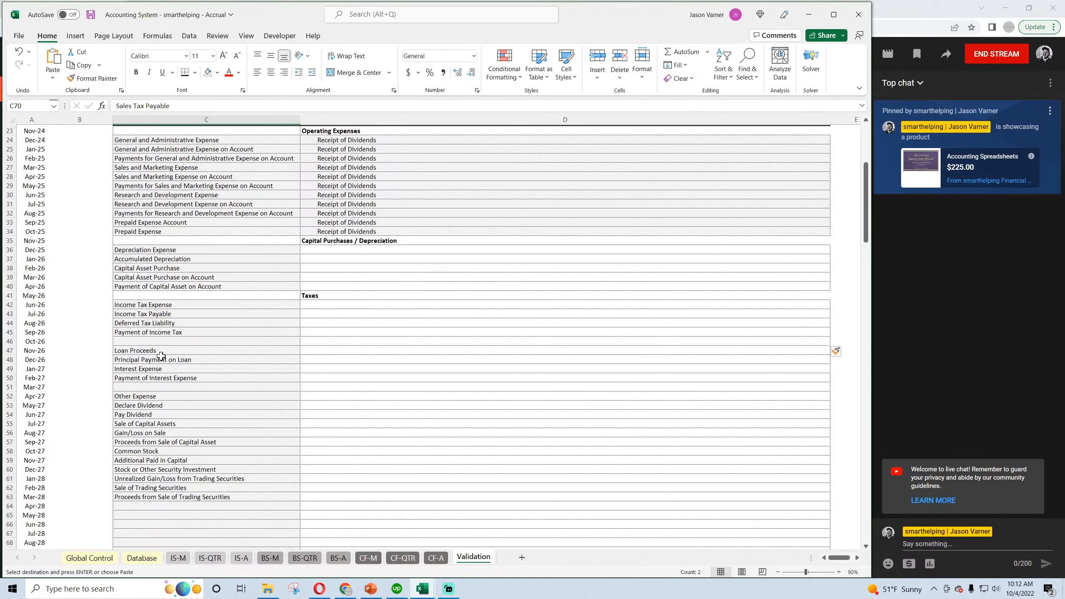
left_click(153, 342)
left_click_drag(154, 343, 321, 341)
right_click(323, 342)
left_click(355, 147)
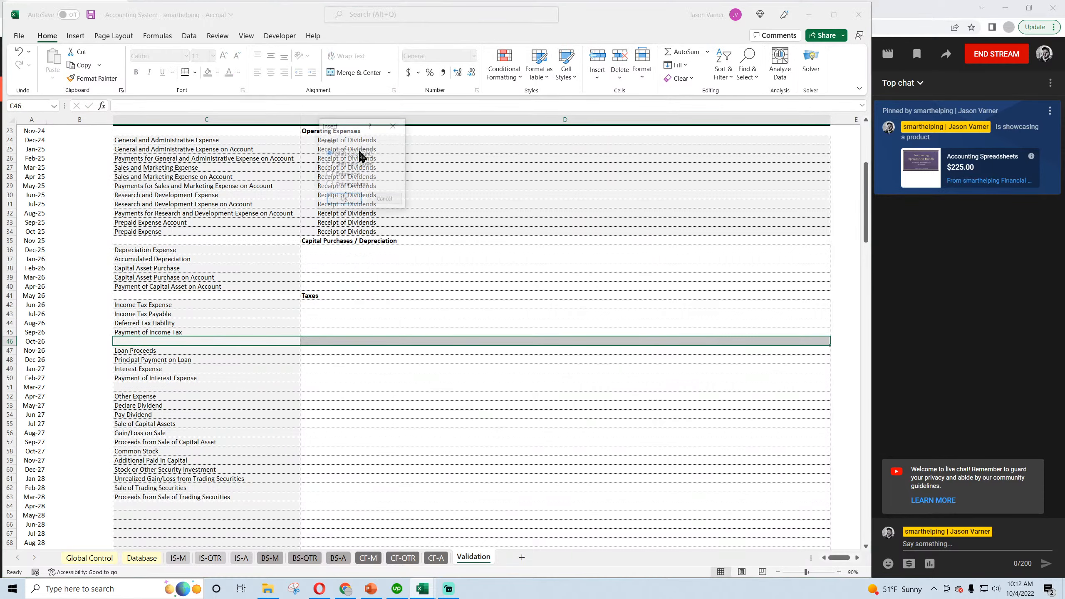
left_click(354, 203)
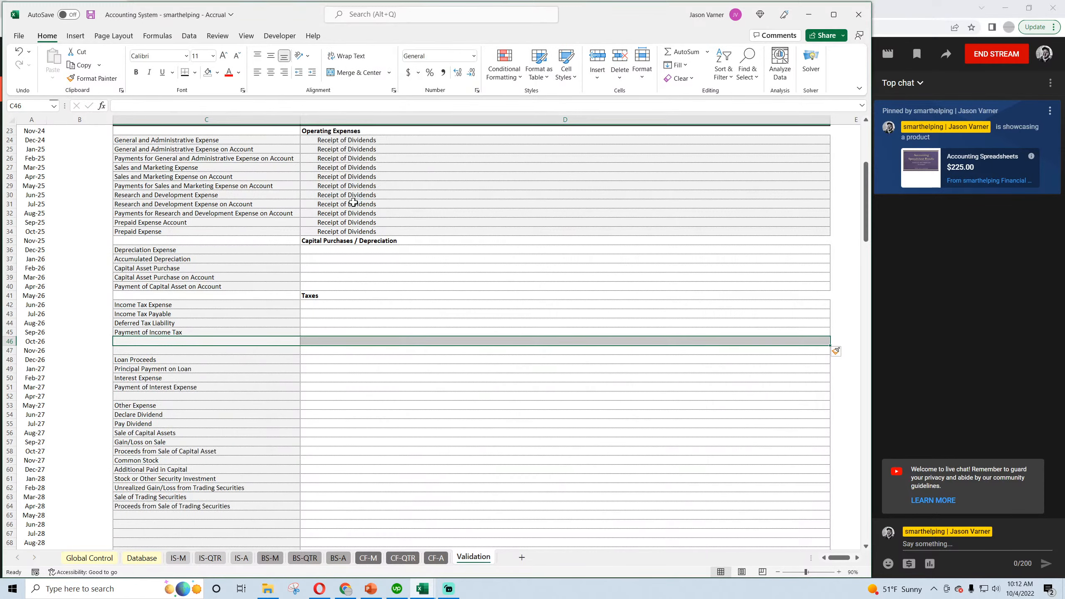
right_click(206, 342)
left_click(235, 148)
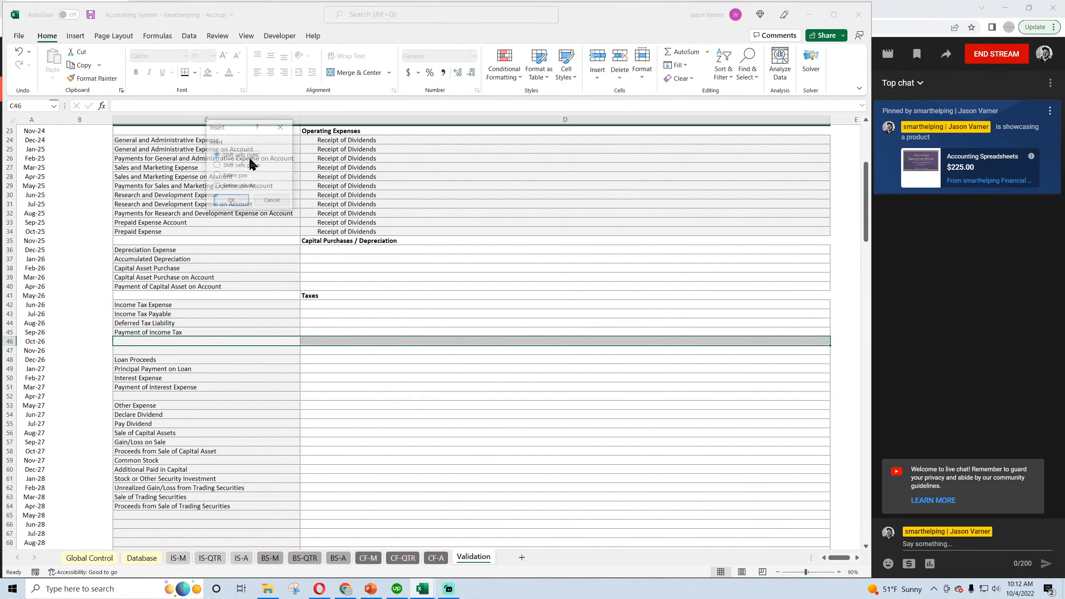
left_click(233, 200)
Copy Sales Tax Payable and Payment of Sales Tax from C72:C73 into C46:C47 and save the workbook.
scroll(201, 377, "down", 7)
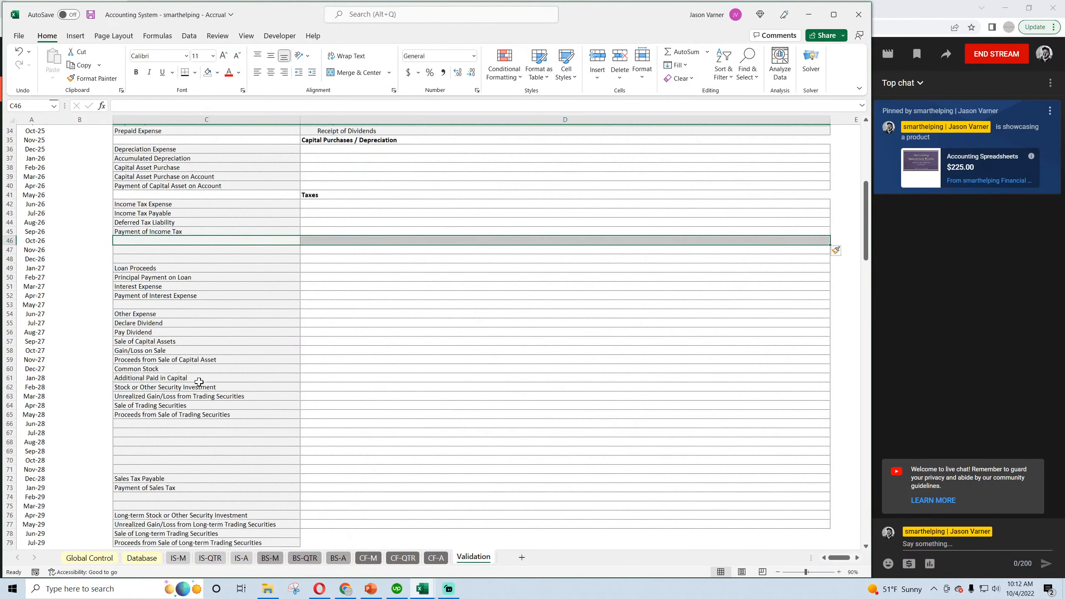
left_click(169, 379)
left_click_drag(169, 378, 169, 384)
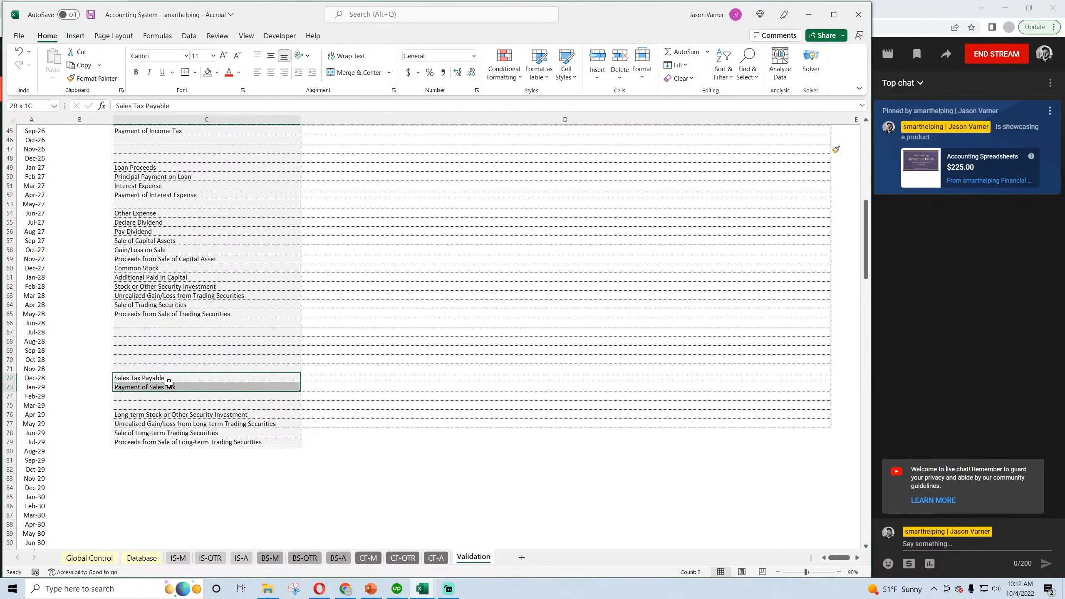
right_click(161, 384)
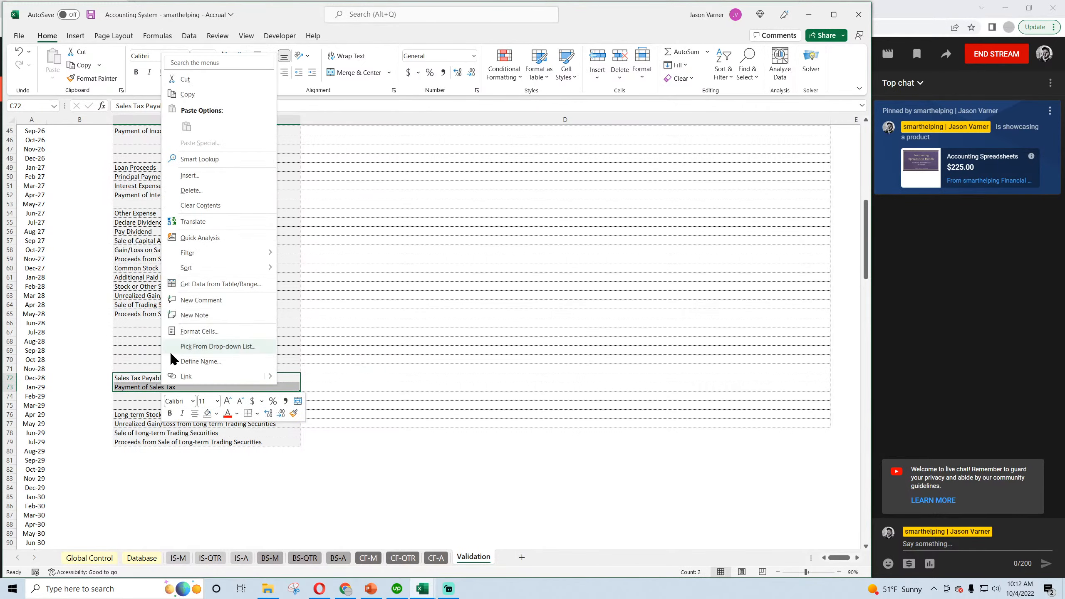
left_click(193, 93)
scroll(134, 369, "up", 4)
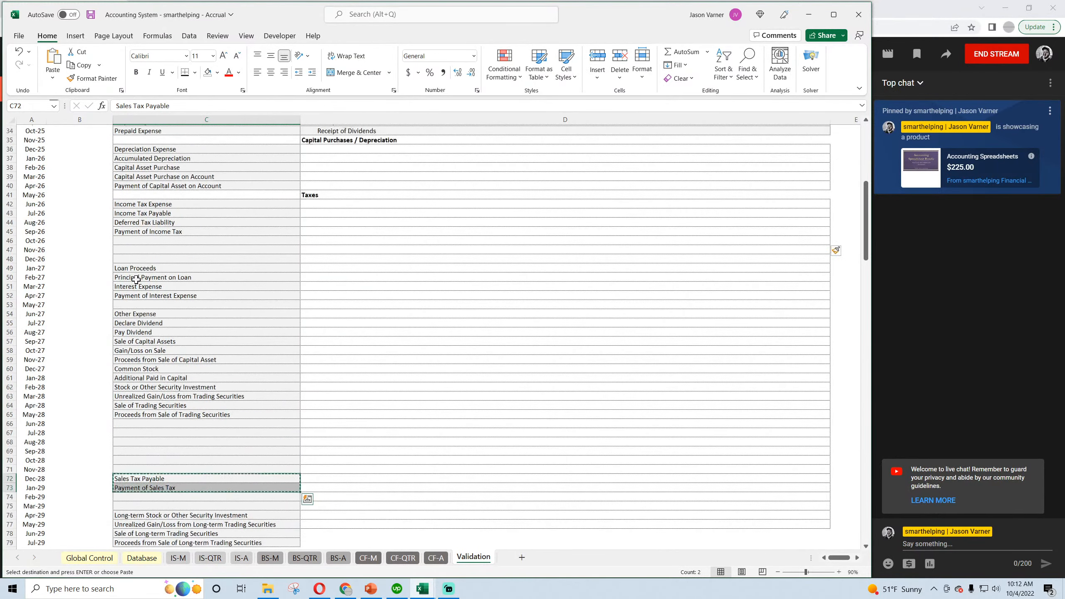
left_click(142, 240)
right_click(148, 240)
left_click(184, 321)
scroll(185, 321, "up", 11)
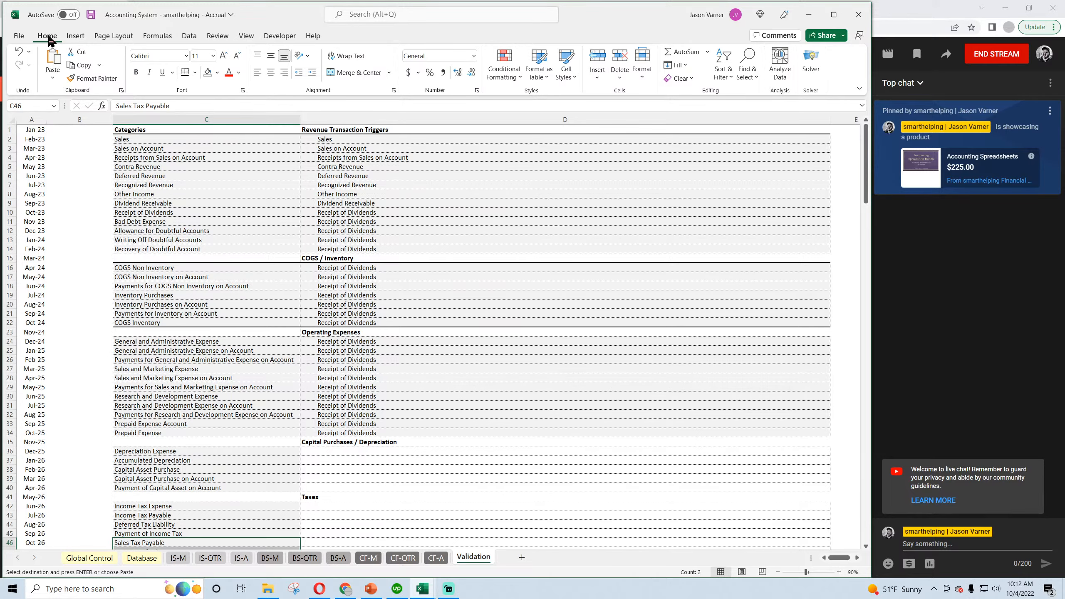
left_click(91, 15)
Close the Cash Basis workbook and save the Accrual workbook.
scroll(193, 376, "down", 7)
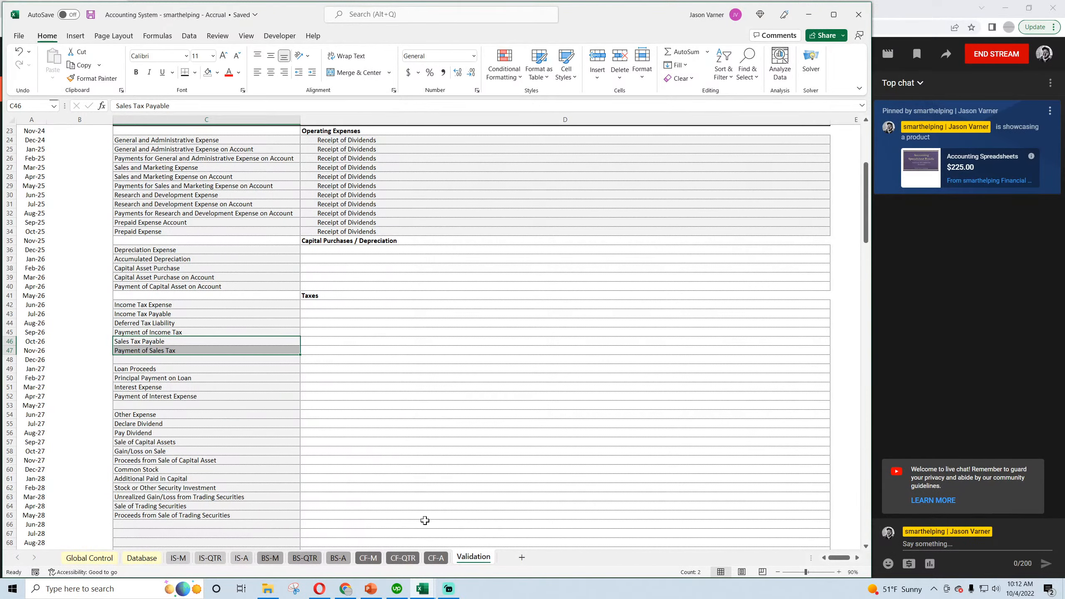
left_click(426, 593)
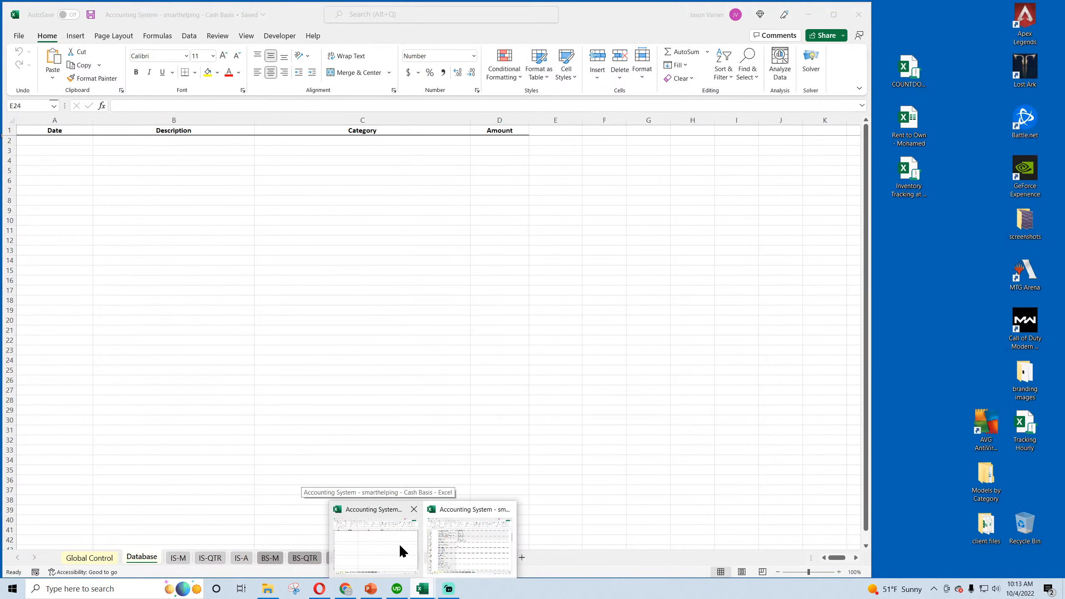
left_click(401, 546)
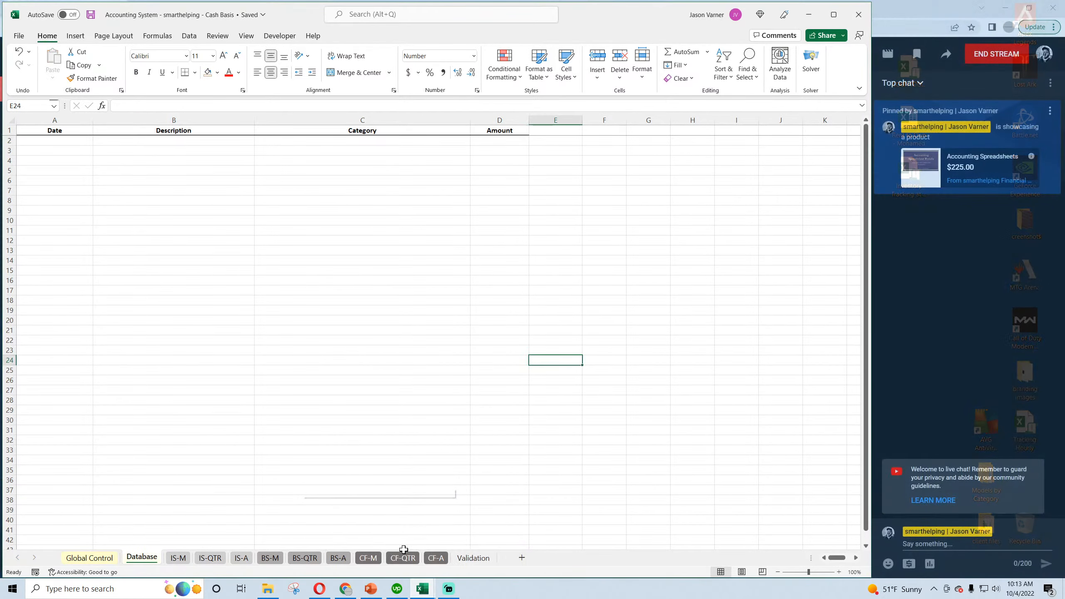
left_click(848, 19)
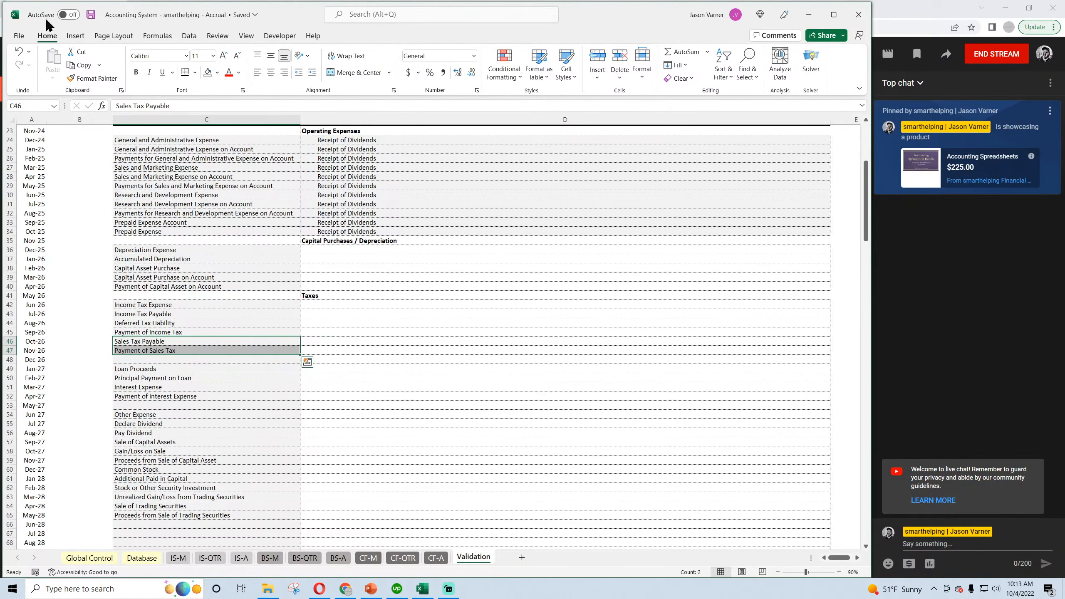
left_click(91, 16)
left_click(92, 17)
Clear the duplicate Sales Tax Payable and Payment of Sales Tax entries from C72:C73.
left_click(173, 344)
left_click(170, 351)
scroll(168, 365, "down", 7)
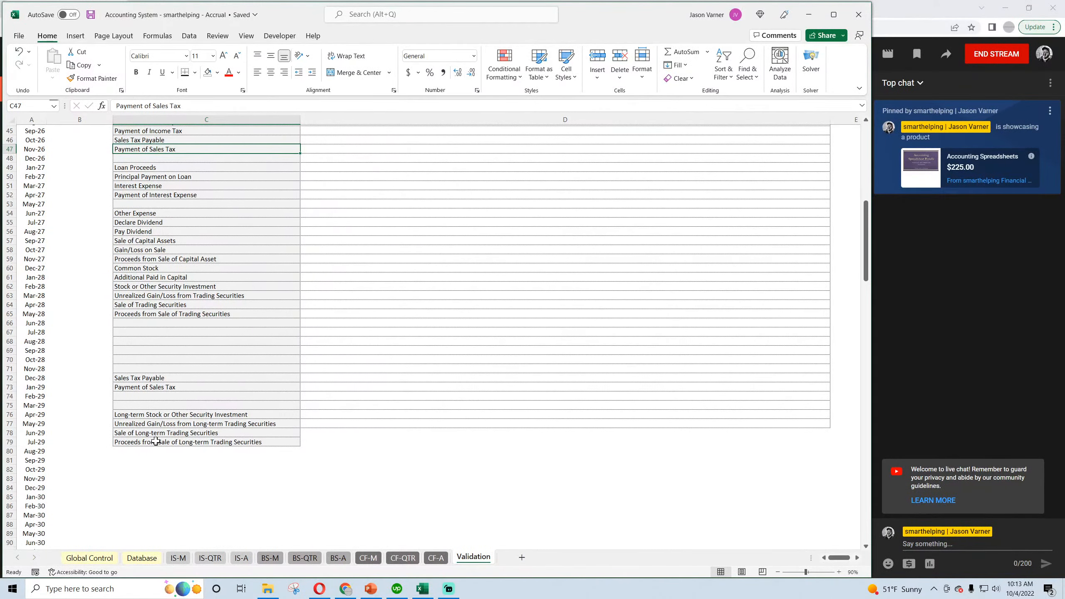
left_click_drag(162, 378, 163, 383)
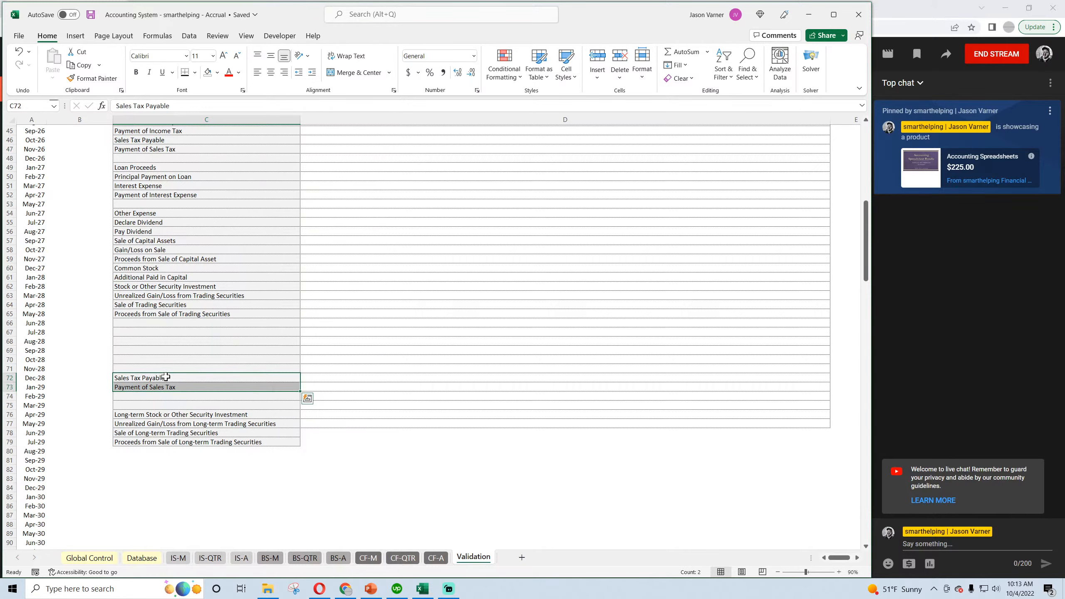
right_click(166, 377)
left_click(228, 200)
Copy the Capital Purchases / Depreciation heading row C35:D35 and paste it into C48:D48 above Loan Proceeds.
scroll(240, 359, "up", 4)
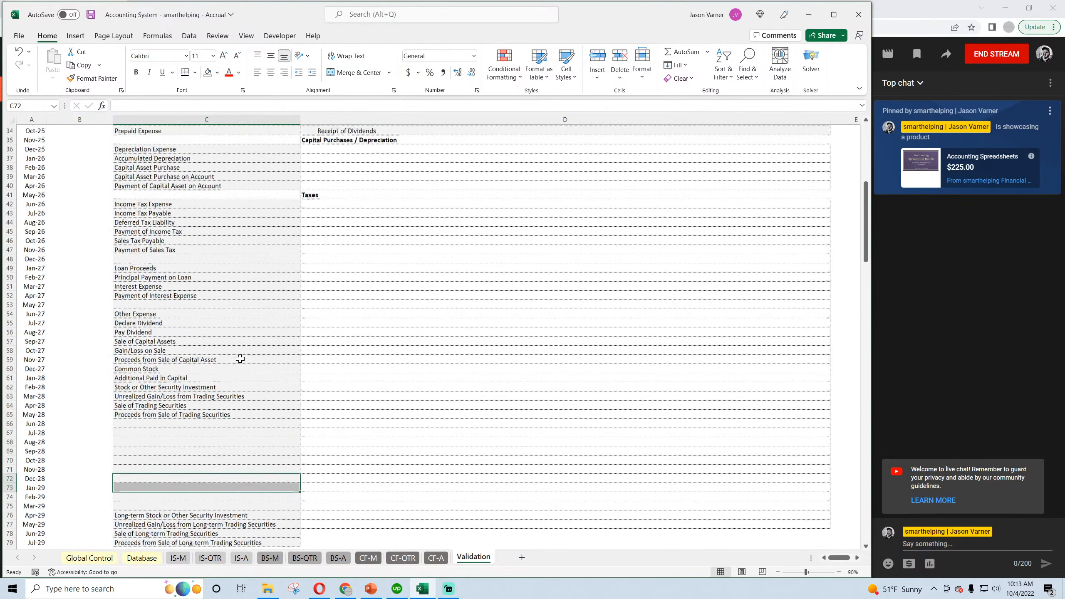
scroll(175, 236, "up", 4)
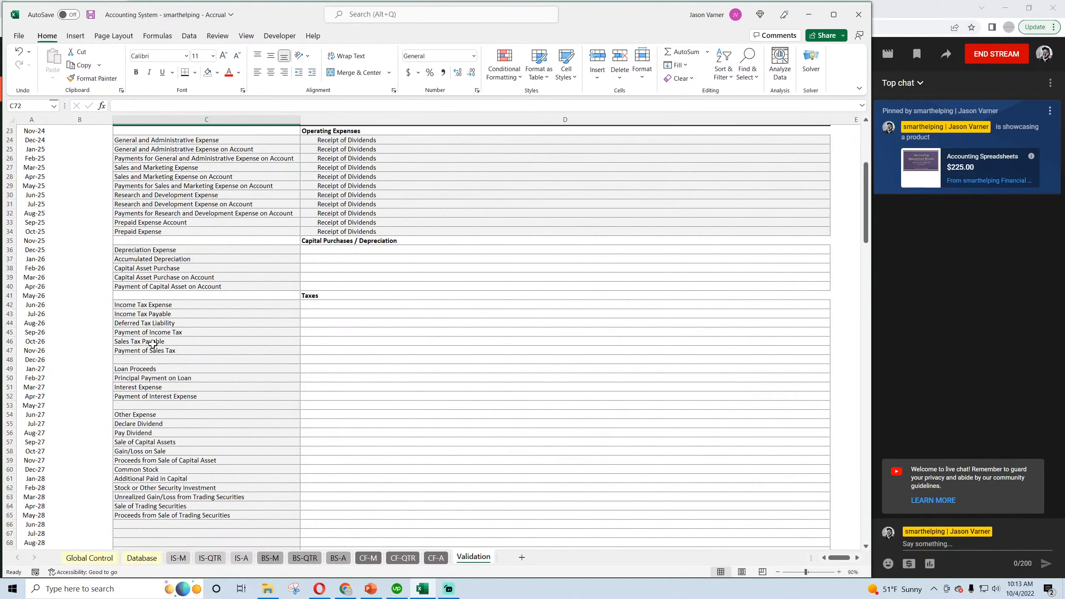
left_click(152, 342)
left_click_drag(352, 241, 283, 243)
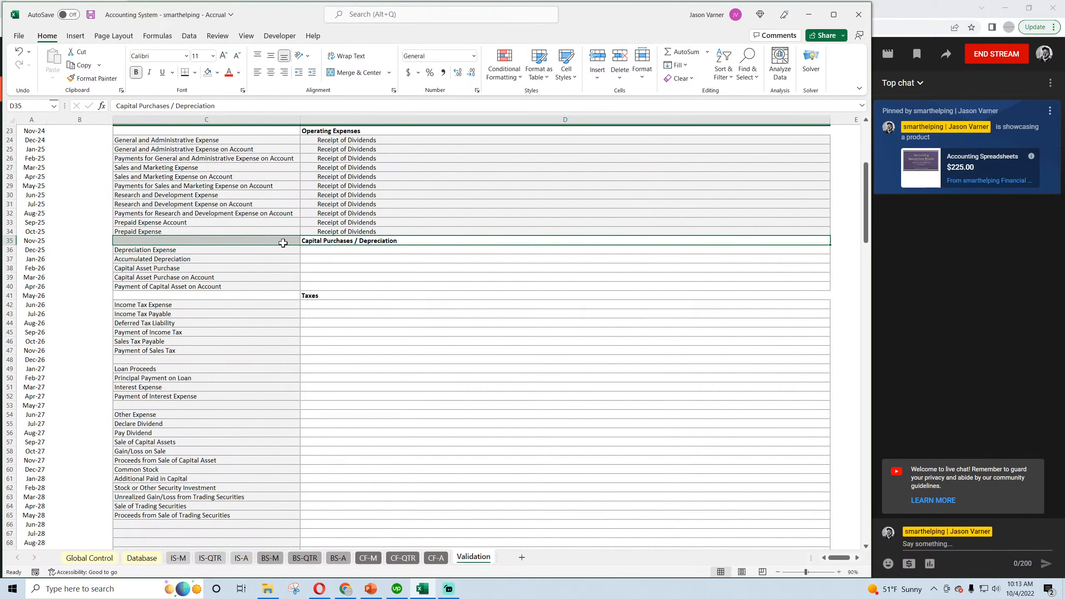
right_click(283, 244)
left_click(308, 284)
right_click(174, 360)
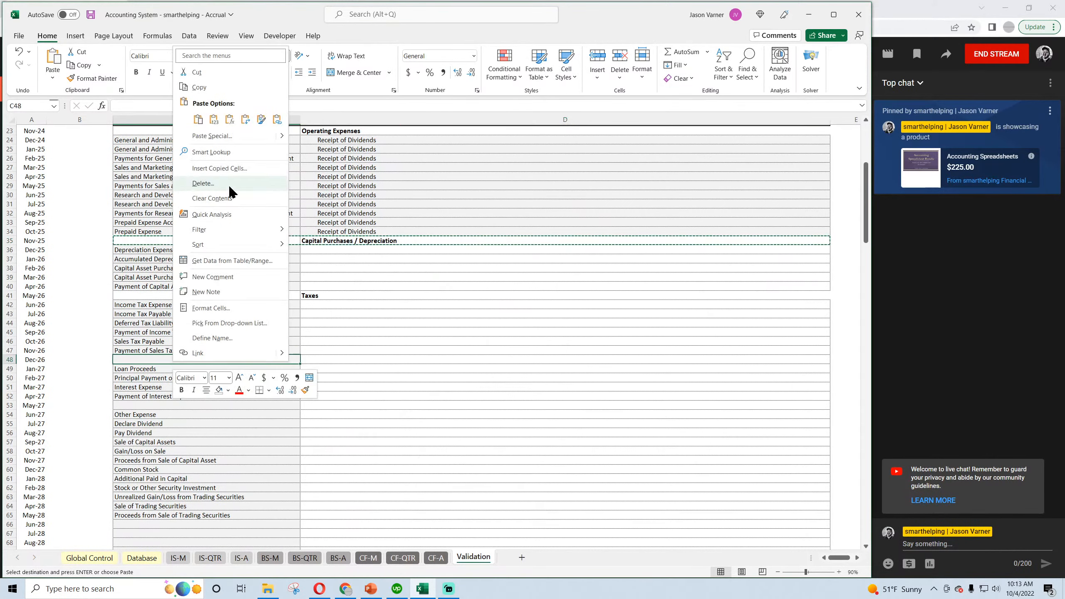
left_click(198, 119)
Change the heading in D48 to "Loans / Debt Payments".
scroll(214, 316, "down", 2)
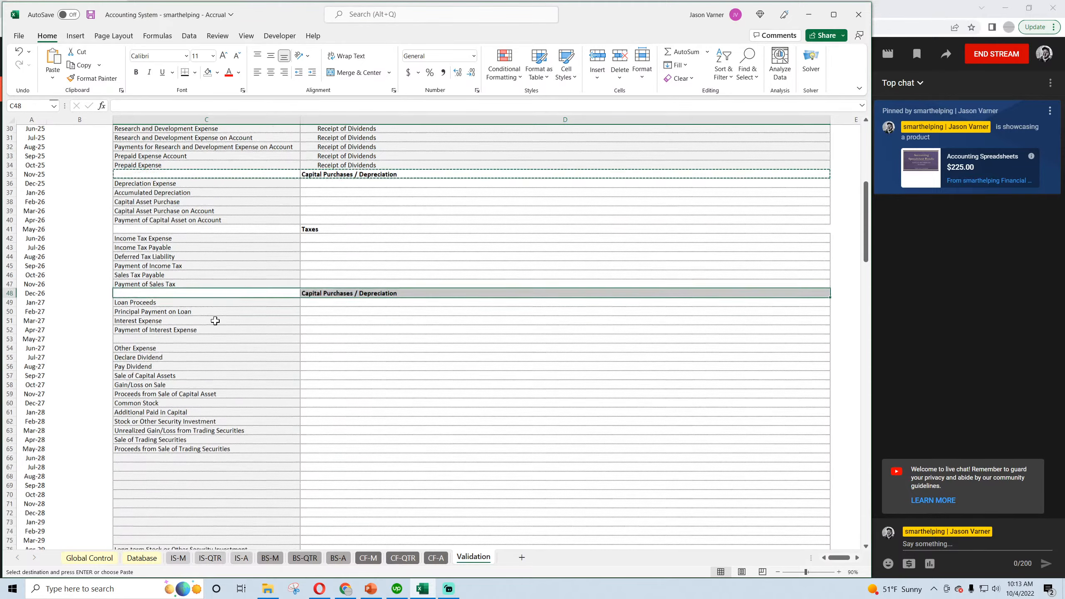
scroll(215, 320, "down", 2)
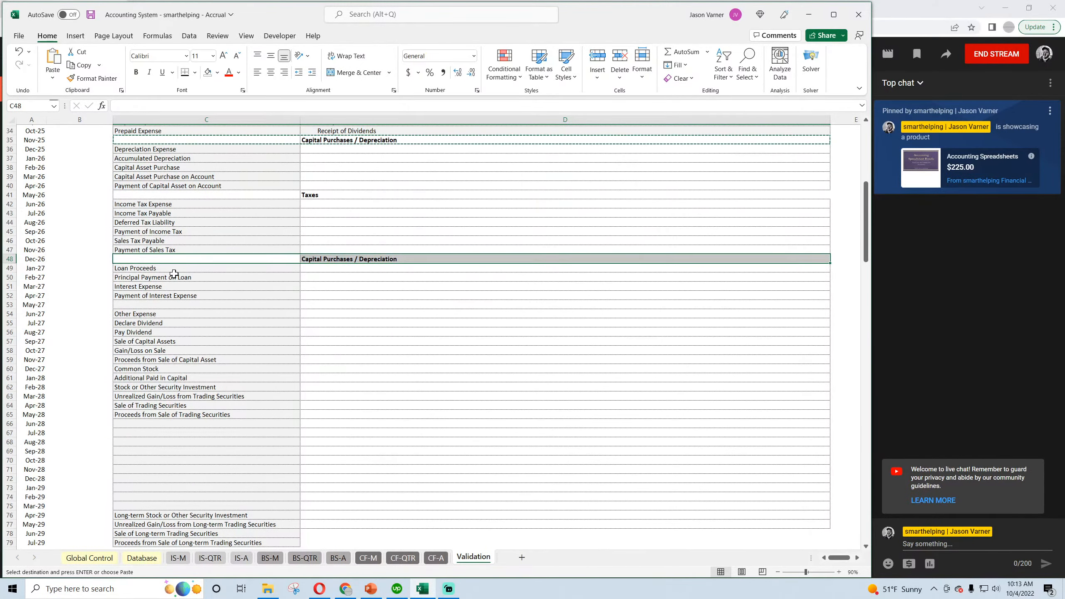
left_click(331, 258)
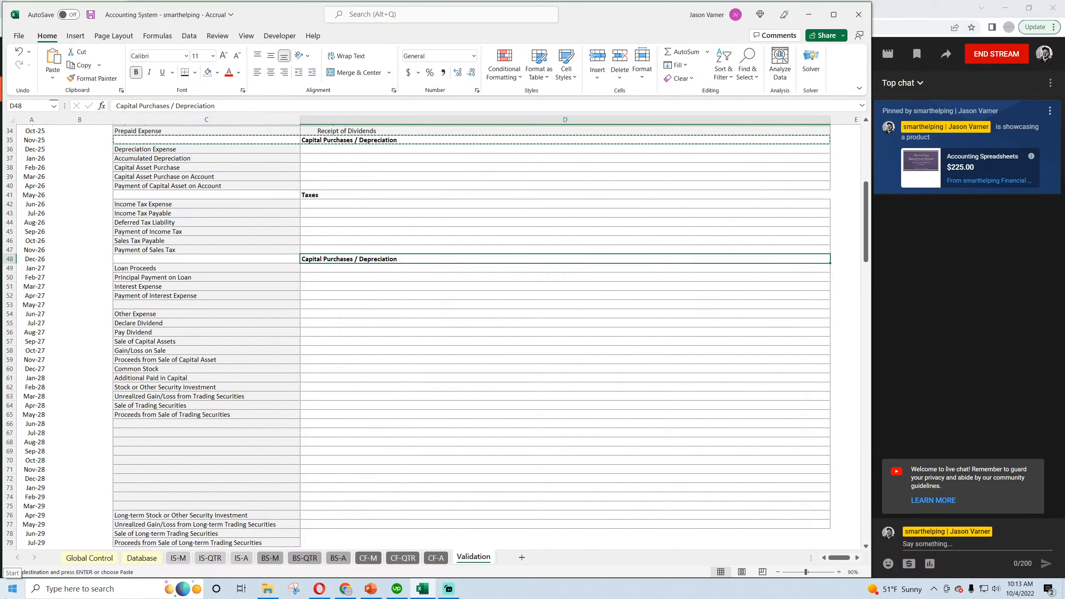
type("Loans / D")
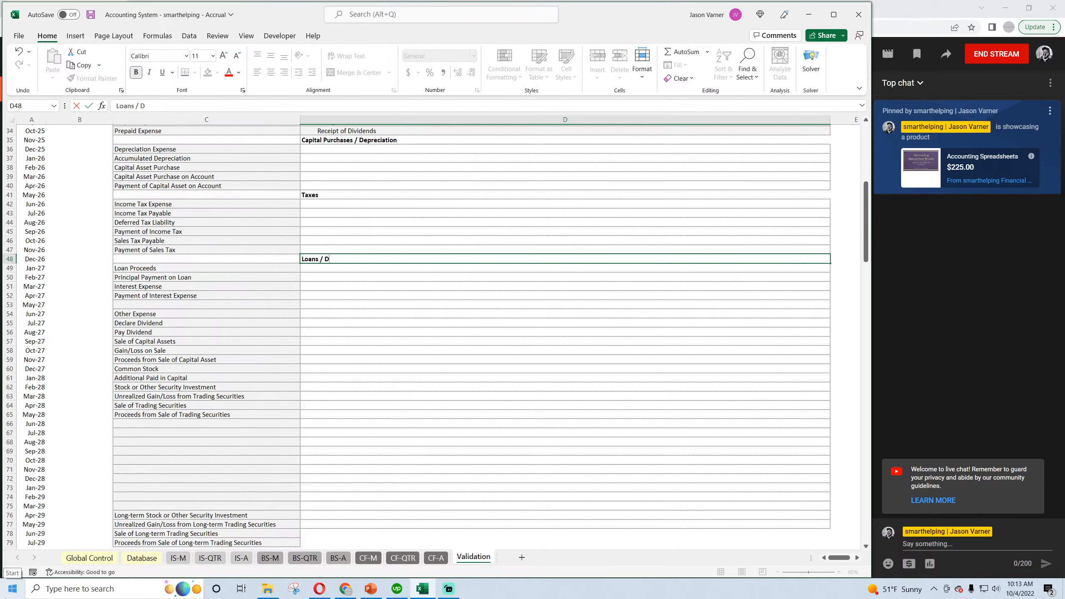
type("ebt Payments")
key("Return")
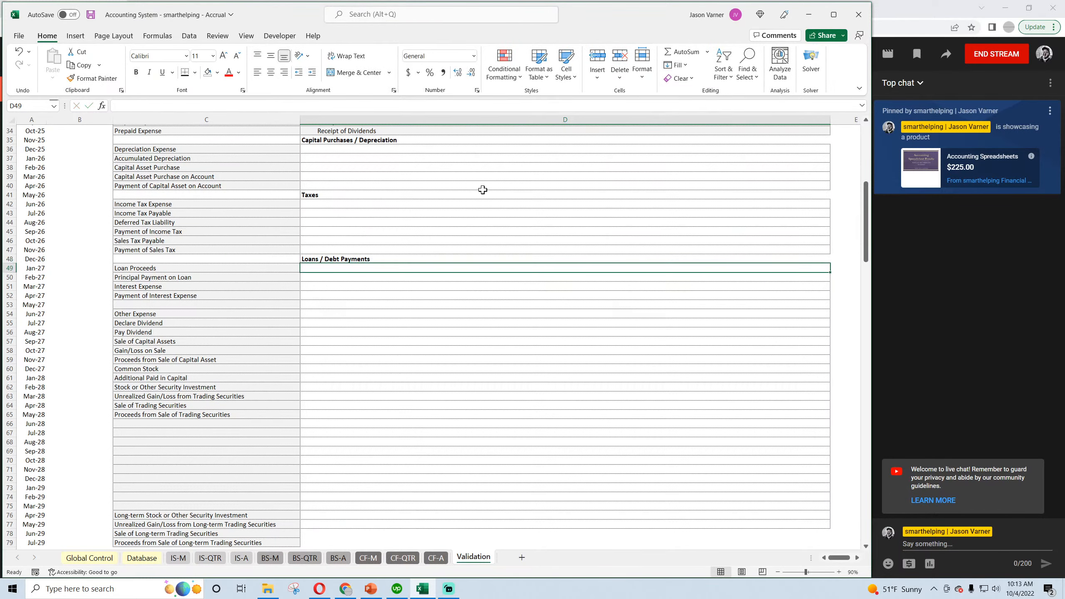
Check the loan and interest categories in C49:C52 under the Loans / Debt Payments heading.
left_click(166, 269)
left_click(164, 278)
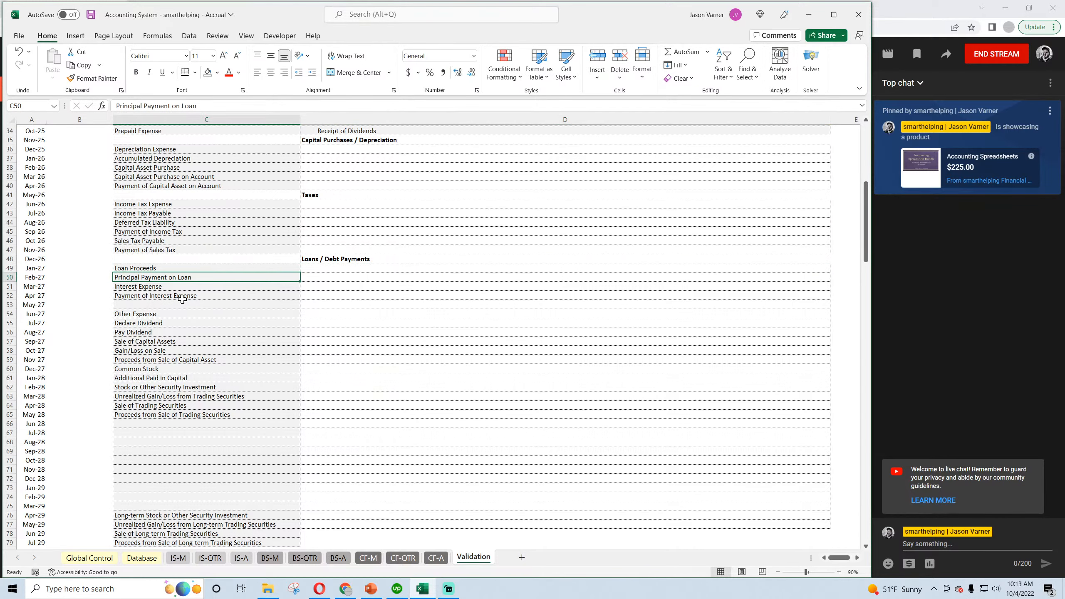
left_click(175, 287)
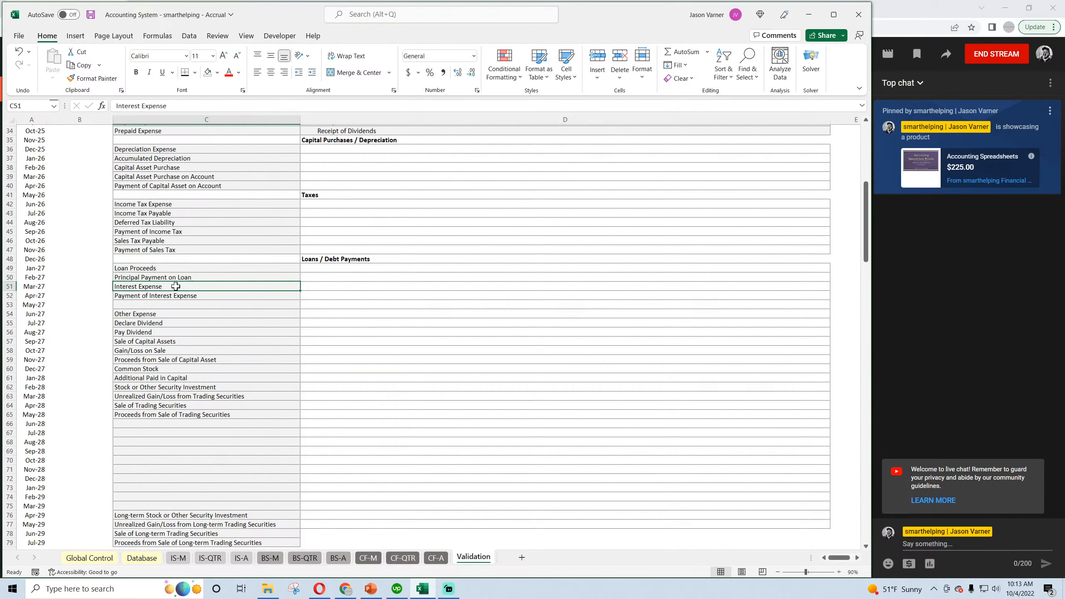
left_click(176, 296)
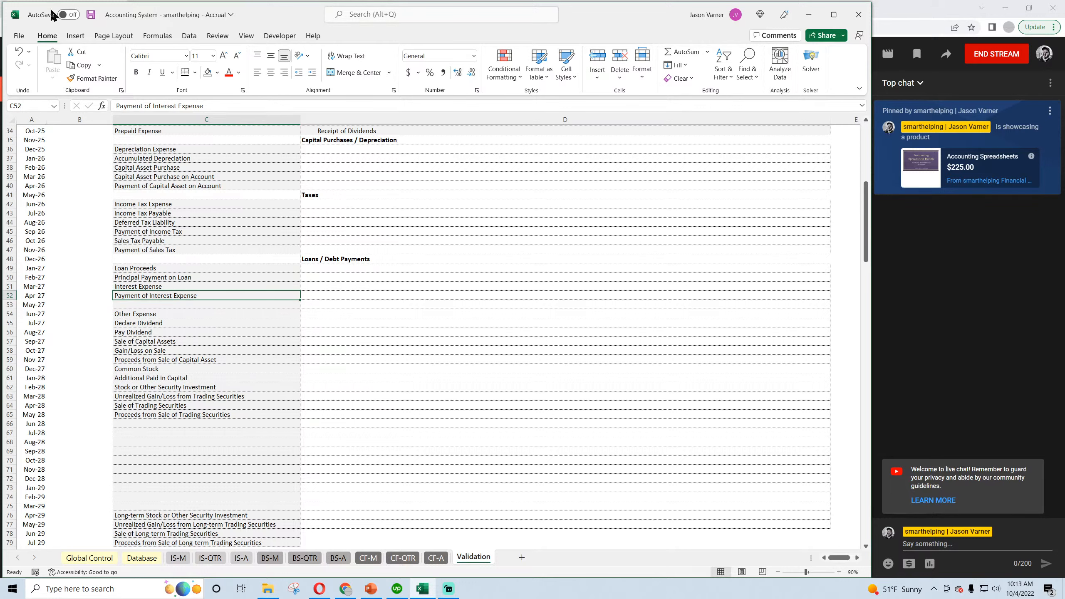
Save the workbook and compare the Interest Expense and Payment of Interest Expense categories in C51:C52.
left_click(90, 16)
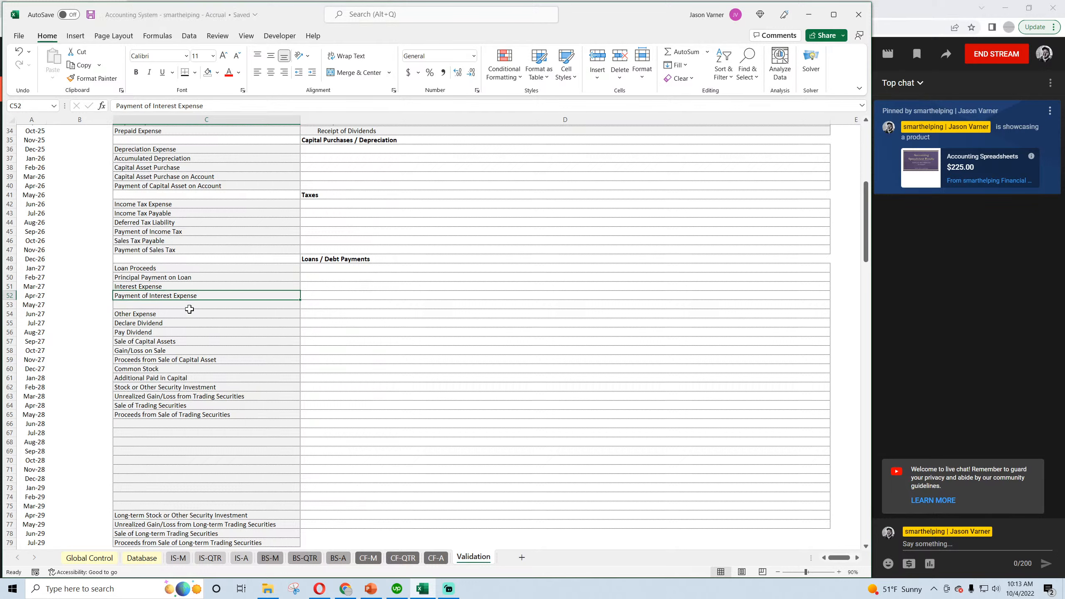
left_click(197, 287)
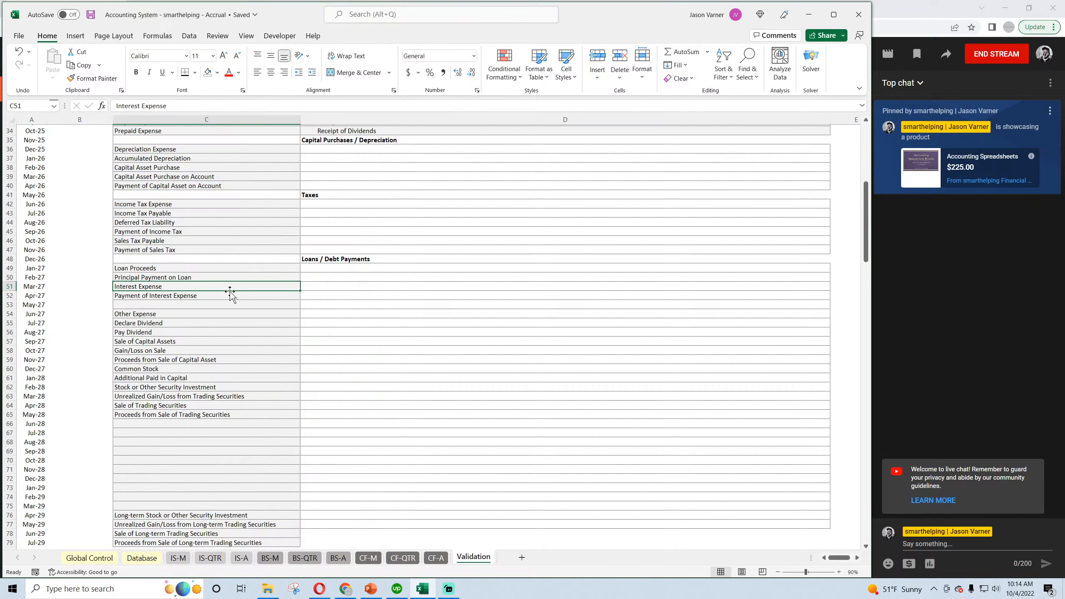
left_click(166, 296)
left_click(167, 287)
left_click(164, 297)
left_click(167, 285)
left_click_drag(164, 297, 165, 296)
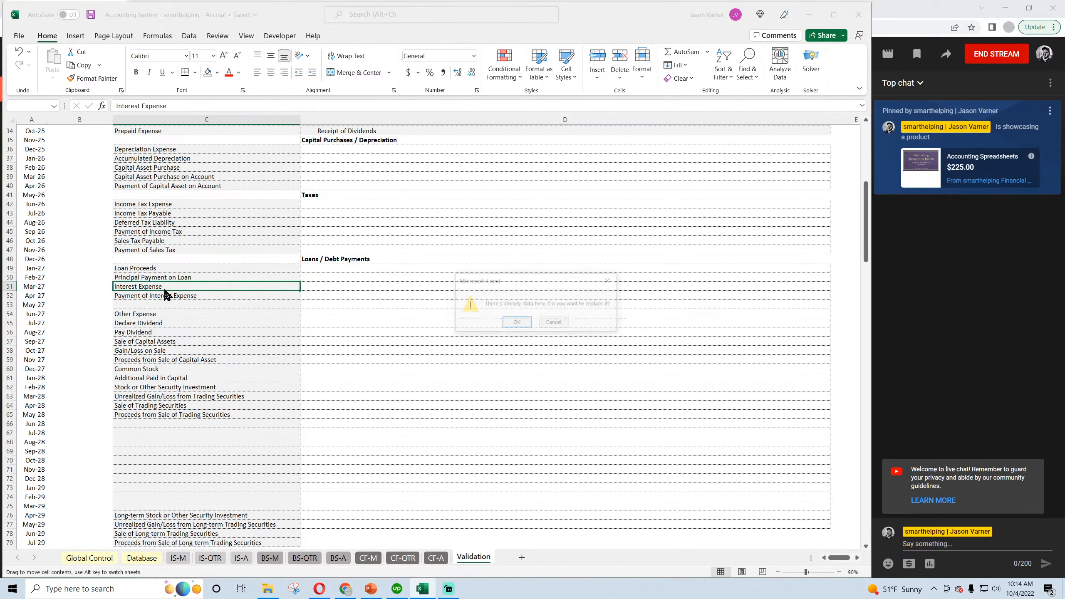
left_click(554, 324)
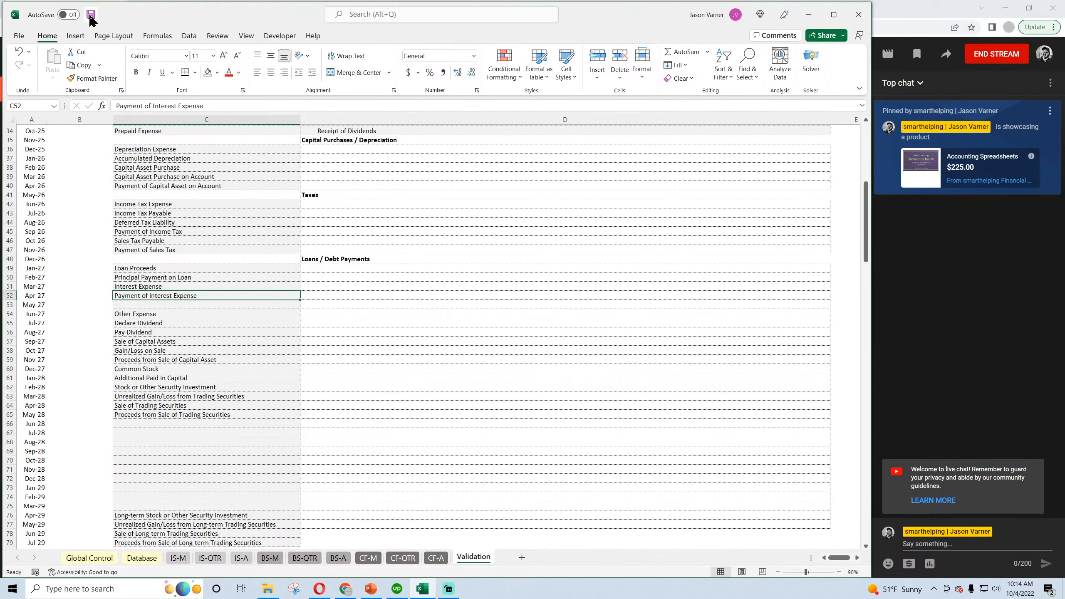
left_click(173, 285)
left_click(169, 295)
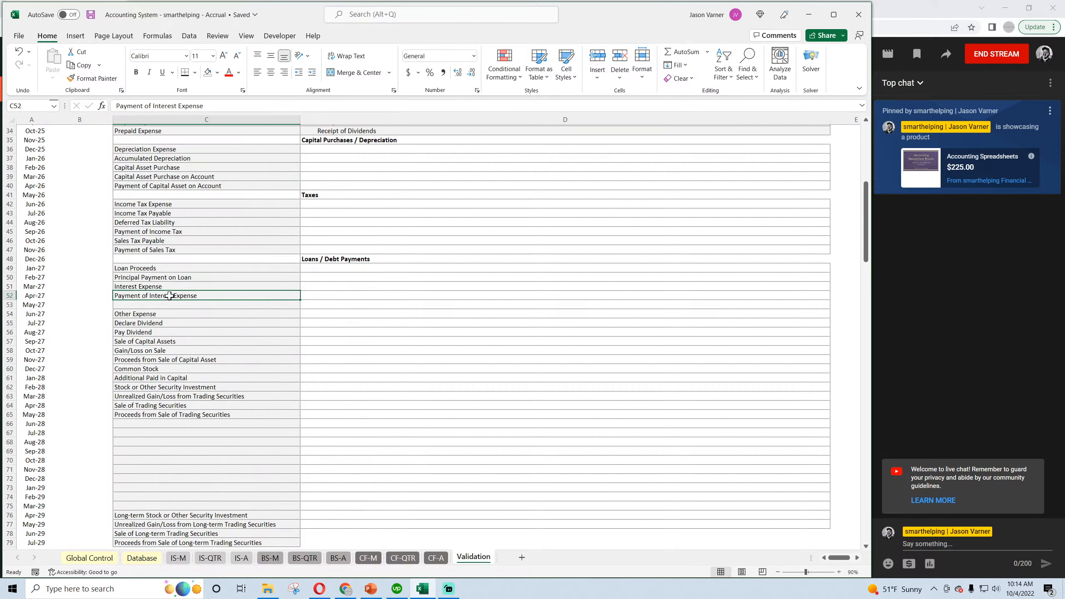
left_click(91, 15)
Move the categories from Other Expense through Proceeds from Sale of Trading Securities from C54:C65 down to C63:C74.
left_click(154, 314)
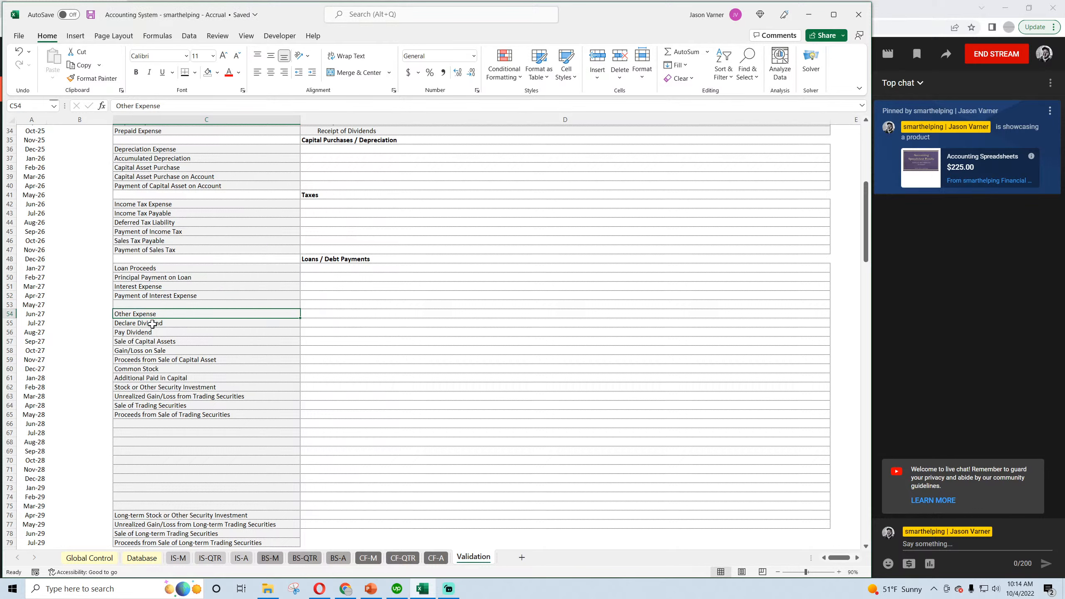
left_click(152, 324)
left_click(154, 315)
key("ctrl+shift+Down")
left_click_drag(174, 310, 176, 395)
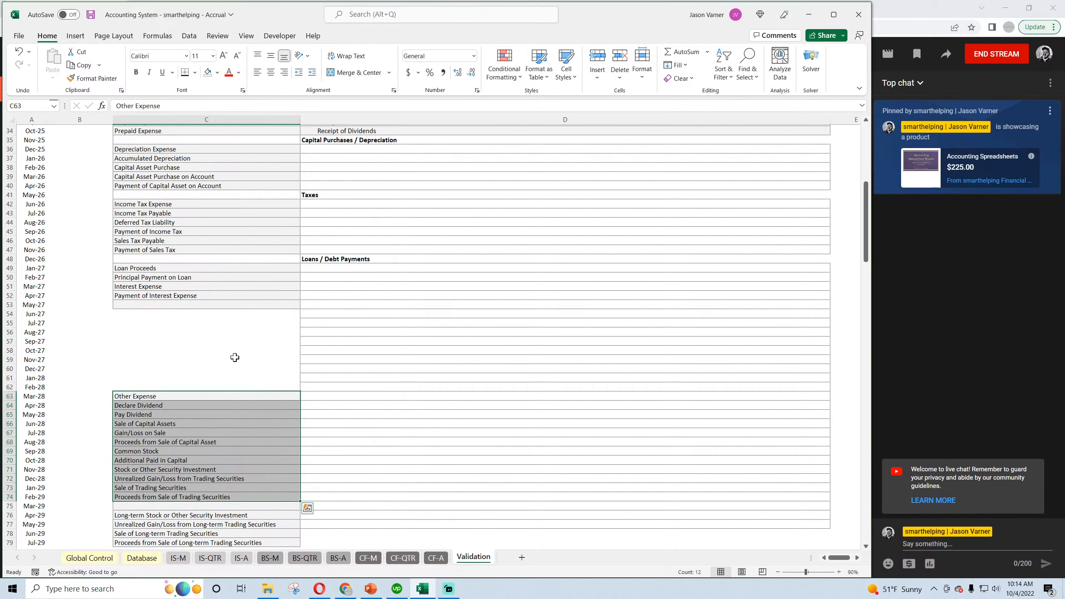
Examine the remaining categories, including Gain/Loss on Sale and Sale of Capital Assets, against the existing headings to see where they belong.
scroll(235, 357, "down", 4)
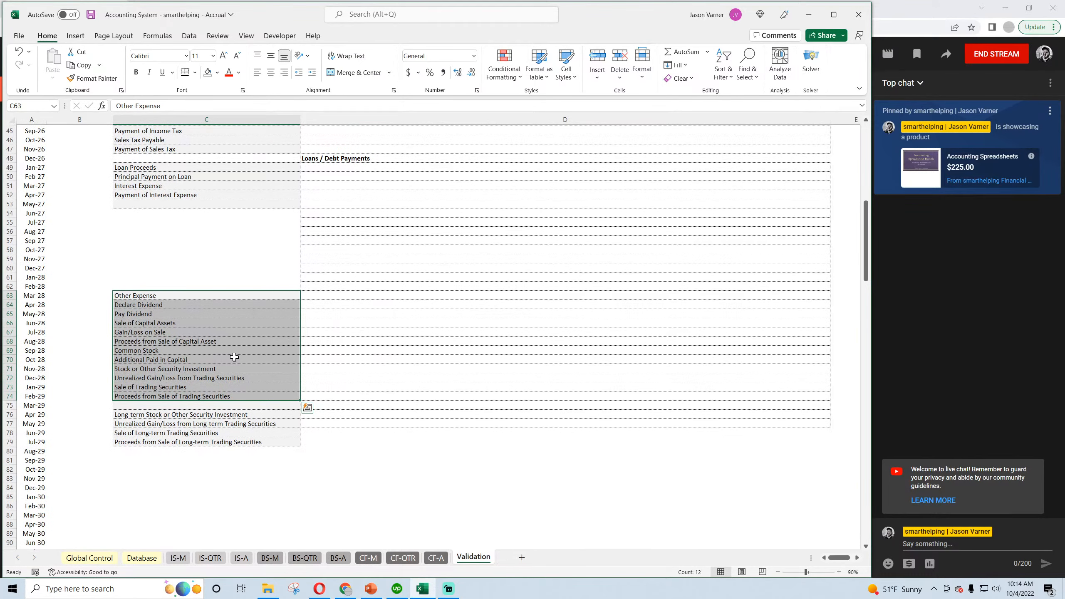
scroll(234, 357, "up", 4)
left_click(312, 259)
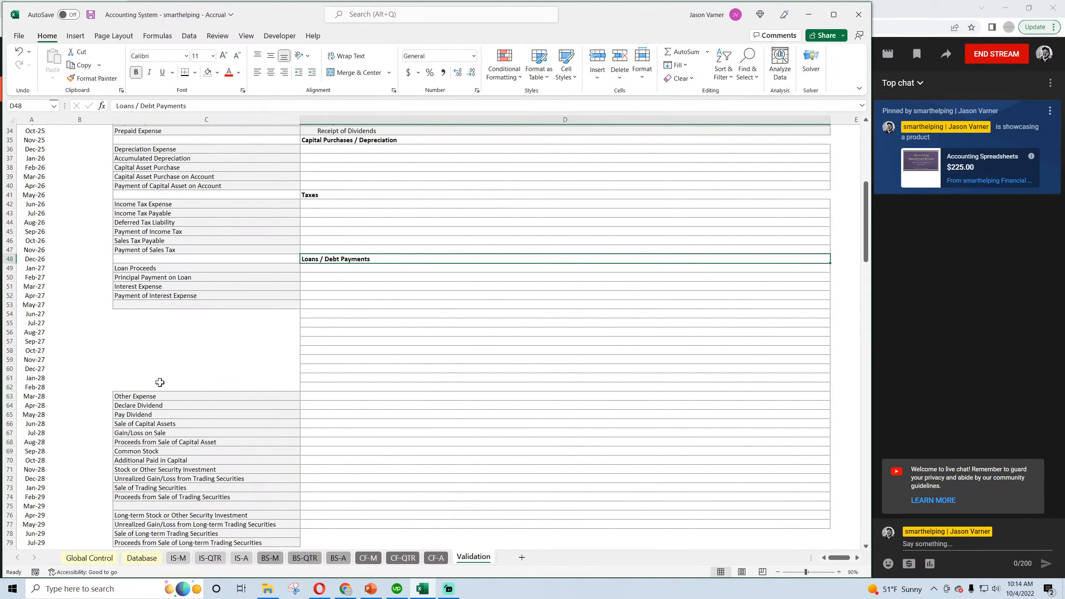
scroll(160, 382, "down", 4)
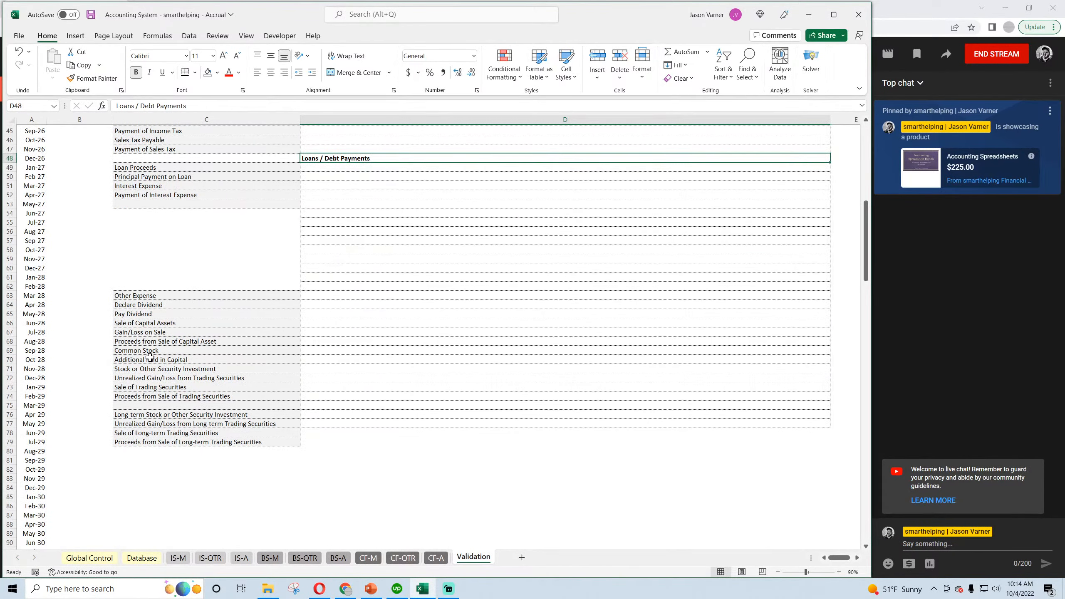
left_click(151, 333)
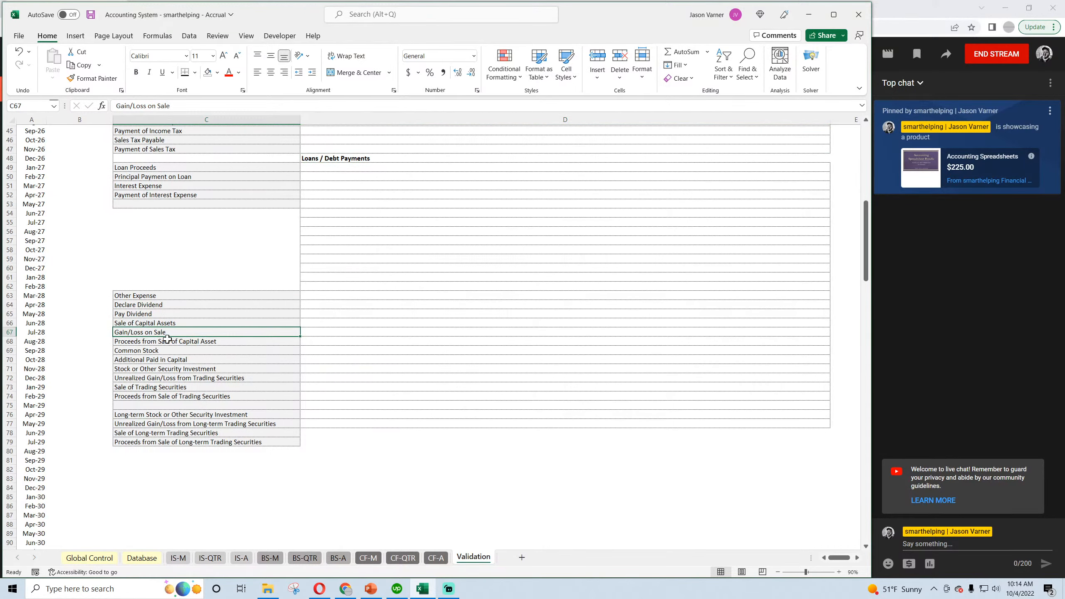
scroll(169, 340, "up", 7)
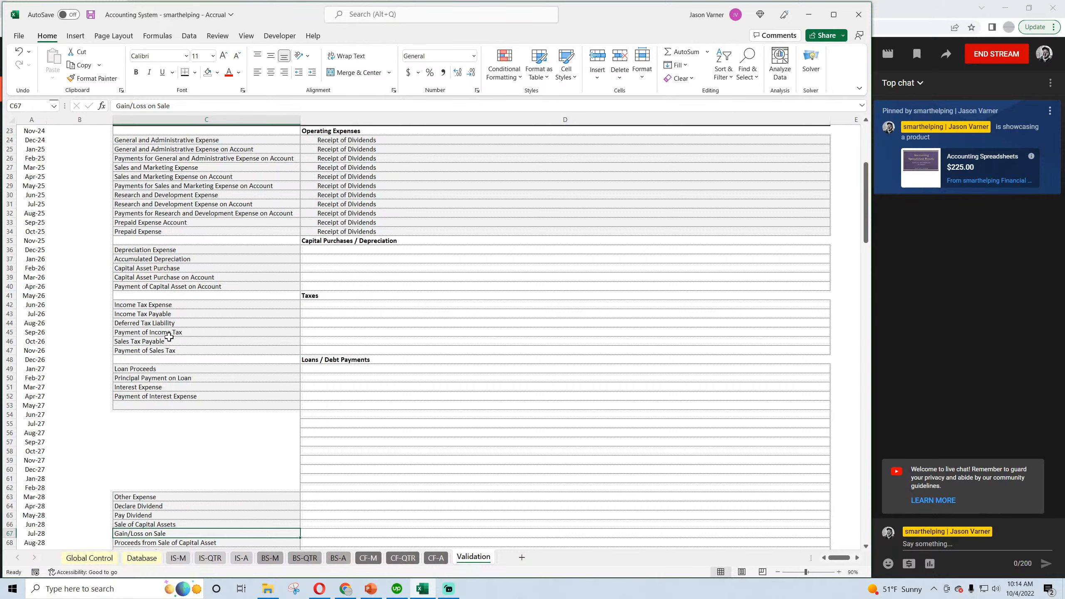
scroll(169, 337, "down", 7)
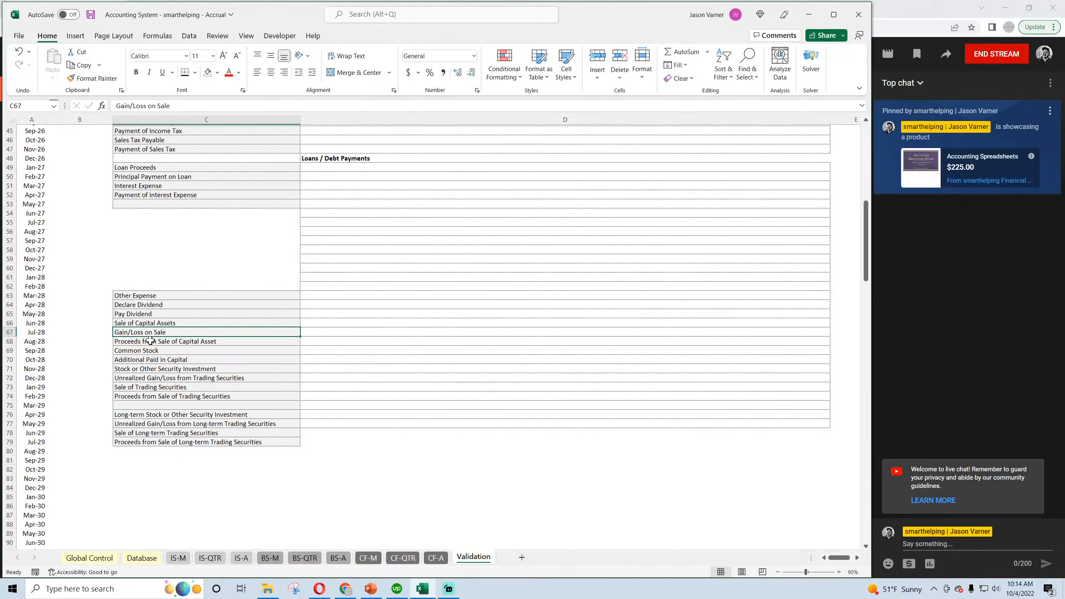
left_click(168, 322)
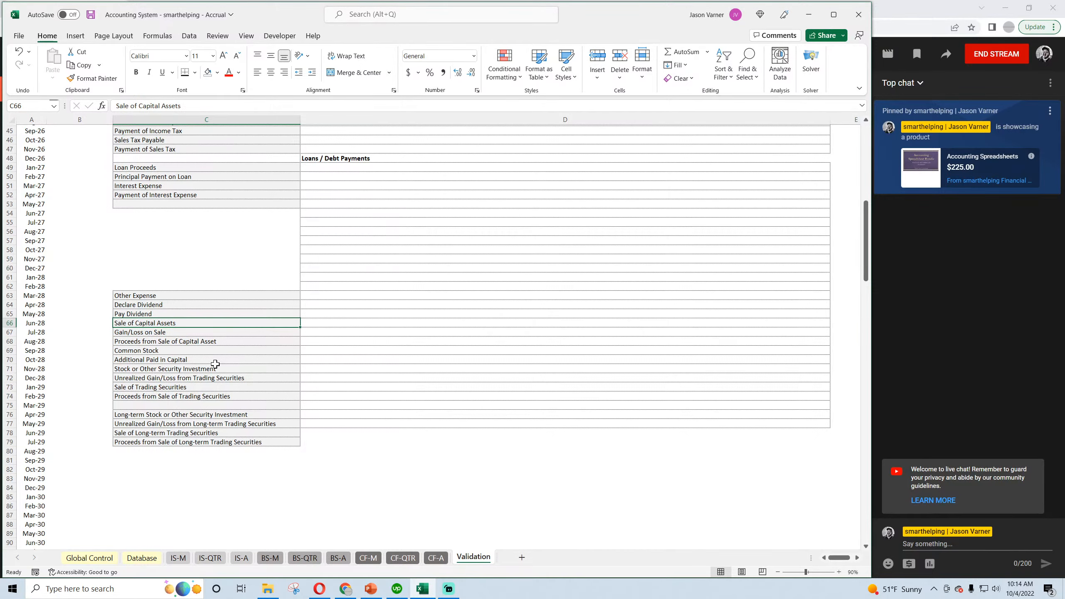
scroll(215, 364, "up", 4)
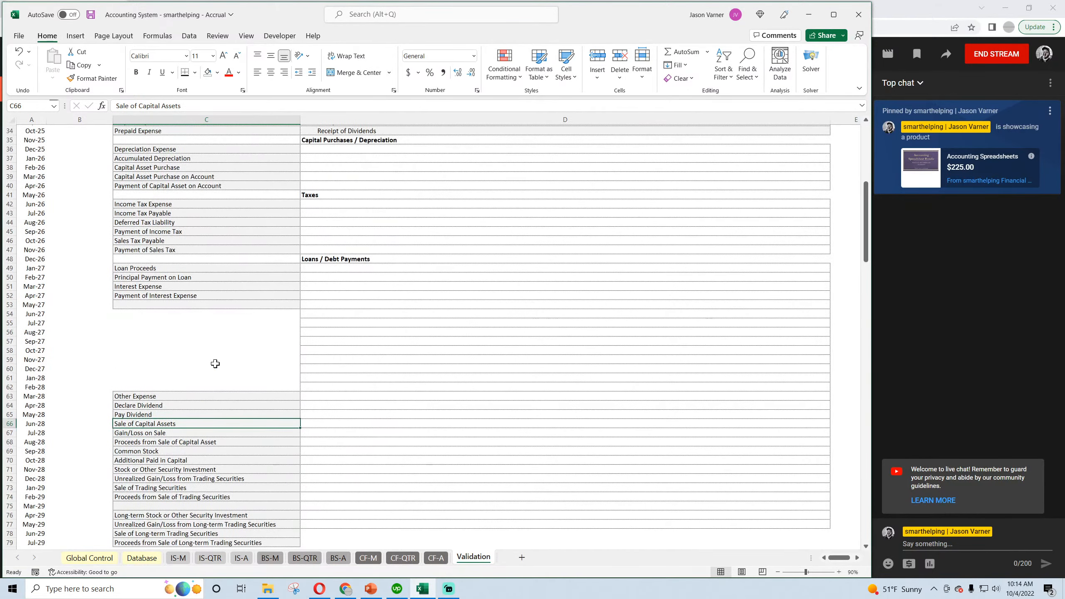
Insert two rows of blank cells at C41:D41, below Payment of Capital Asset on Account, shifting the existing cells down.
left_click_drag(163, 195, 321, 197)
right_click(322, 200)
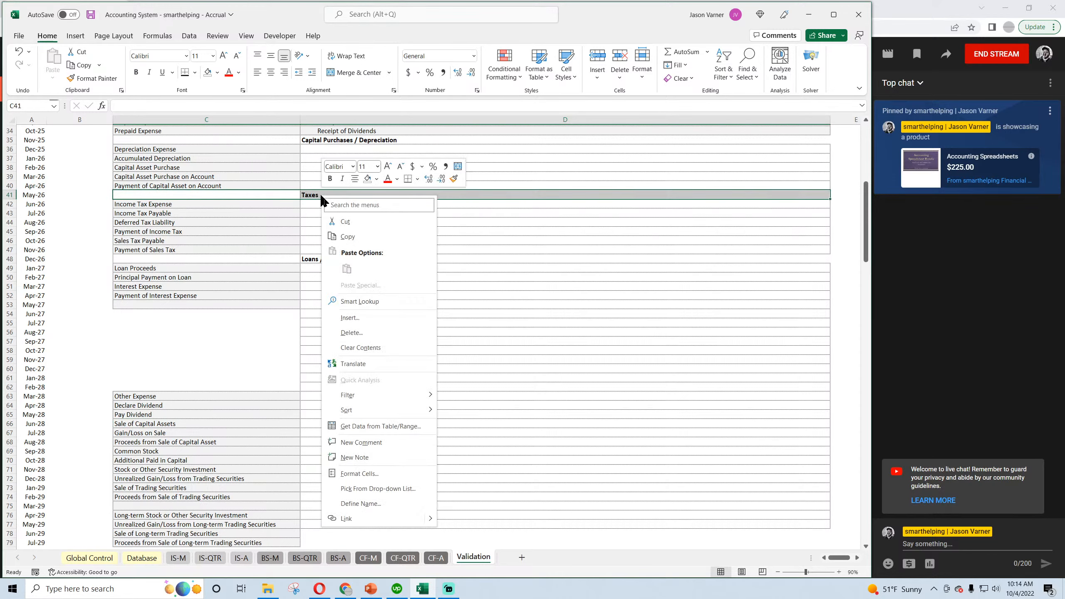
left_click(350, 318)
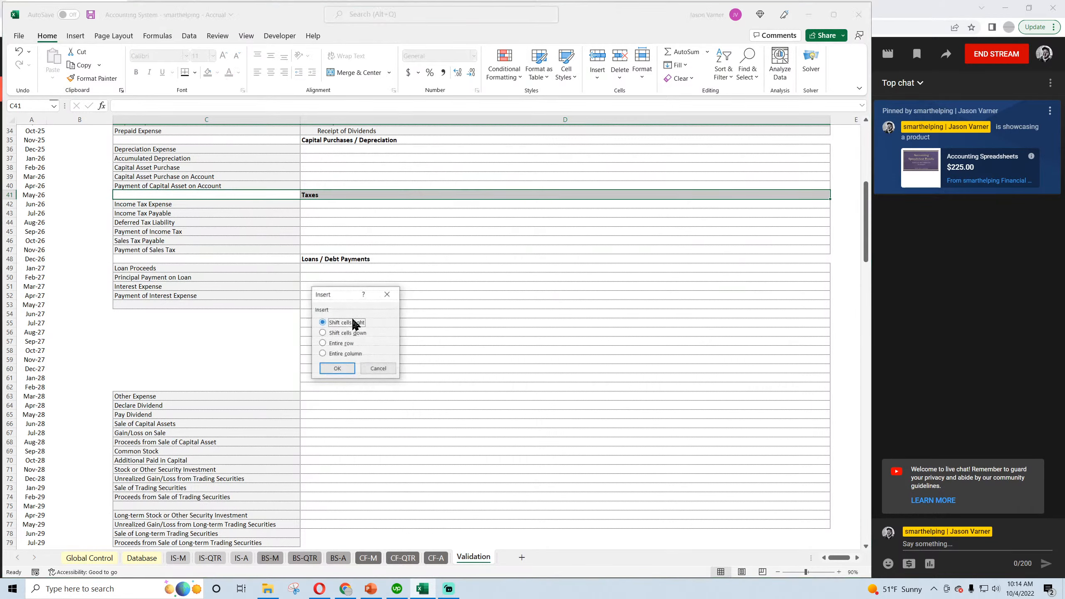
left_click(340, 367)
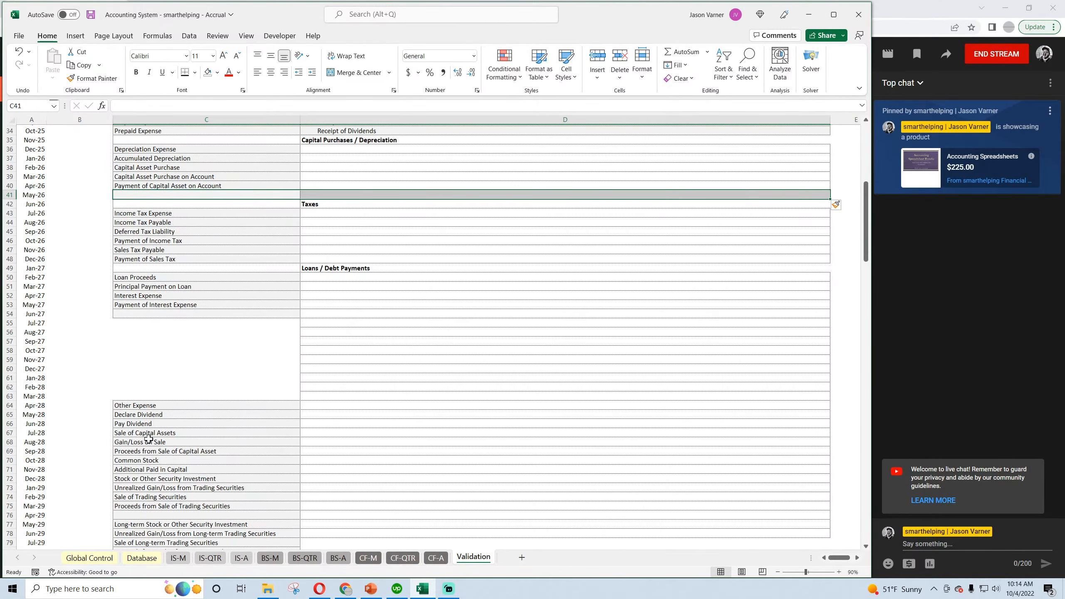
left_click(162, 435)
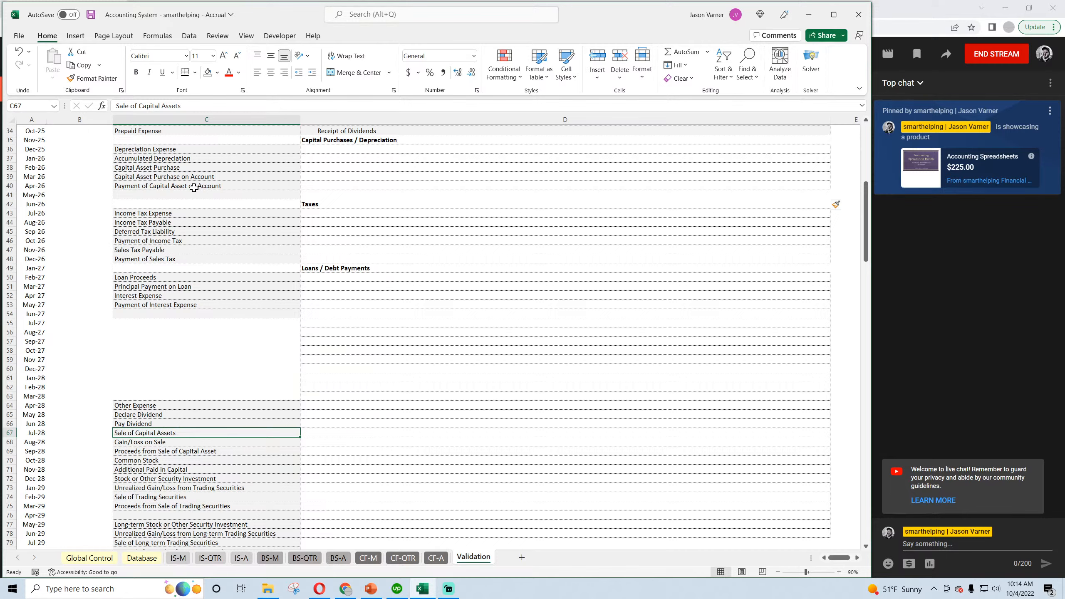
left_click_drag(181, 194, 319, 195)
right_click(319, 195)
left_click(344, 315)
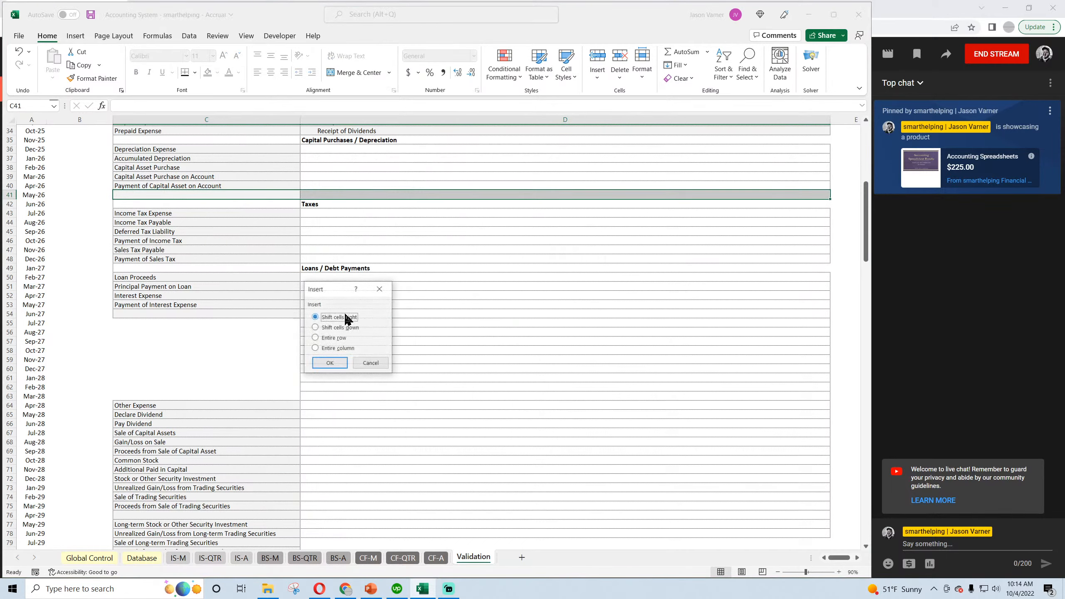
left_click(335, 365)
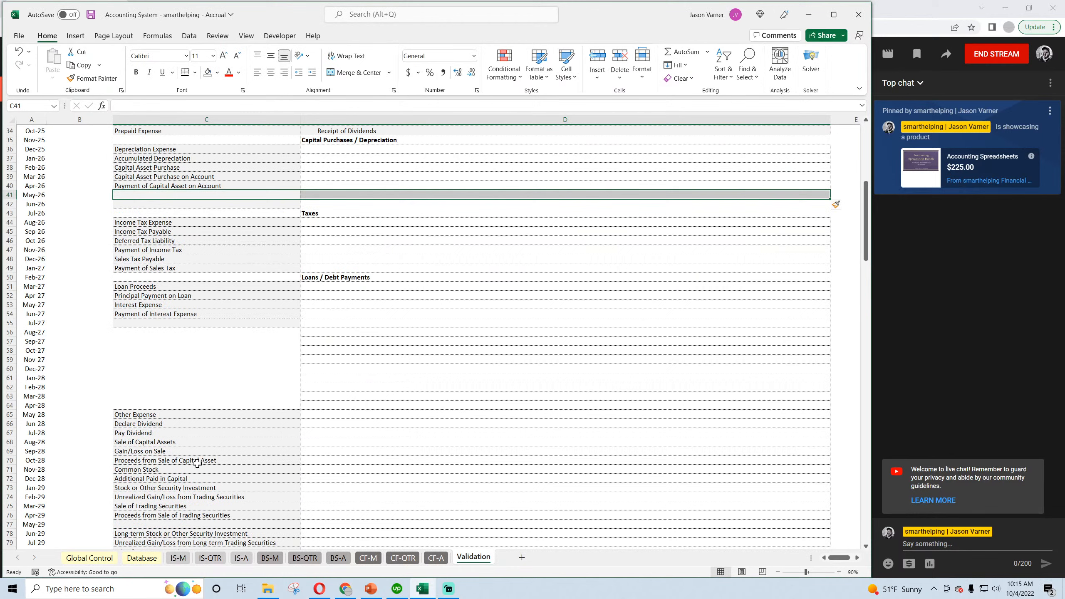
Move Sale of Capital Assets into C41 and Proceeds from Sale of Capital Asset into C42.
left_click(164, 443)
left_click_drag(169, 446, 201, 200)
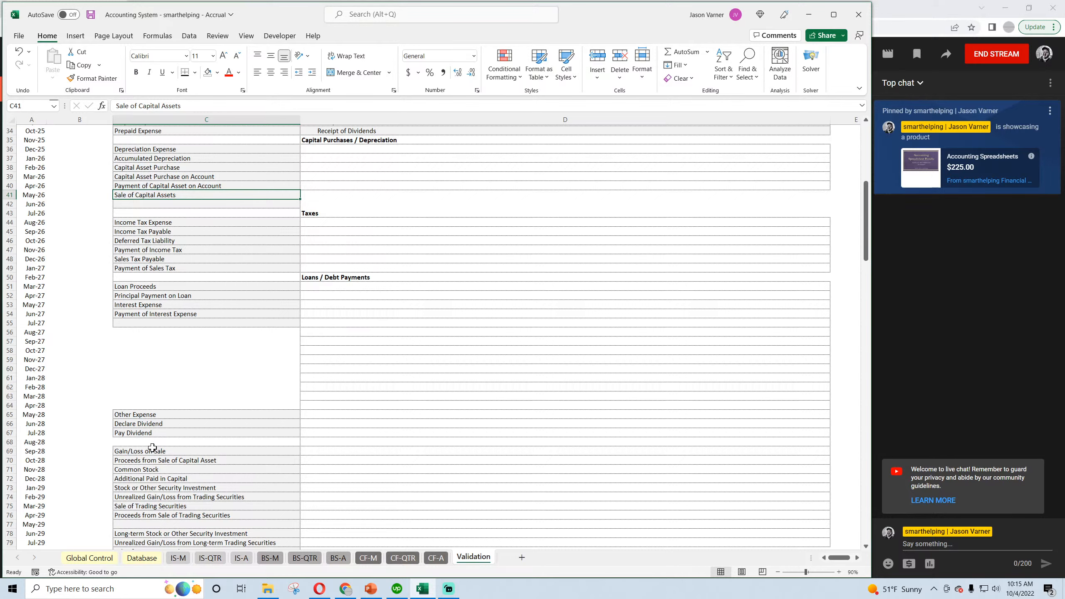
left_click(155, 461)
left_click_drag(156, 462, 176, 203)
Fill the bordered blank cell D40 down through D42 beside the capital asset sale categories.
left_click(375, 184)
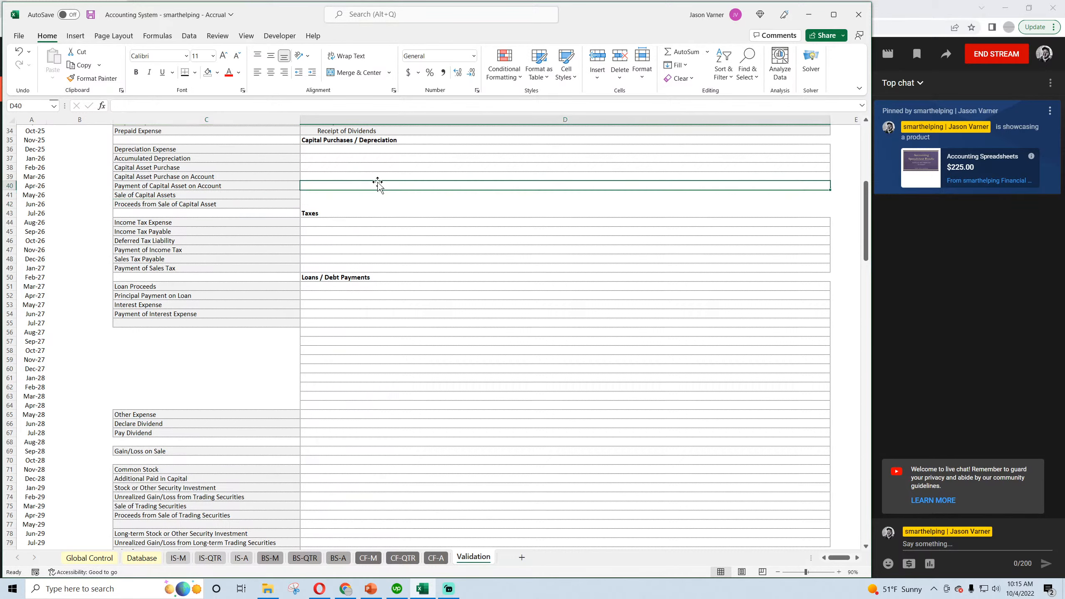
left_click_drag(830, 190, 830, 205)
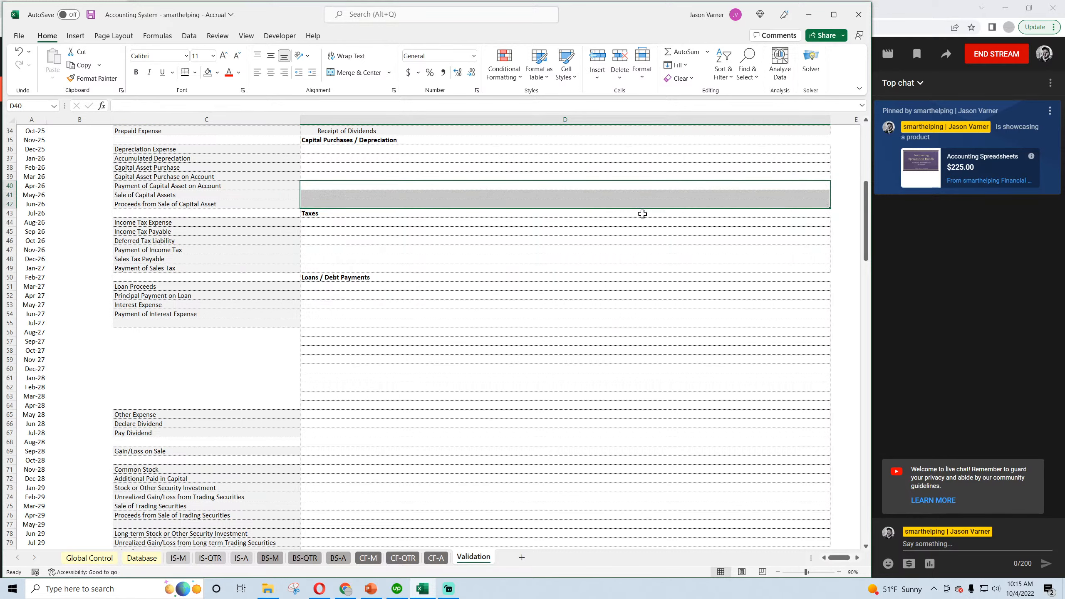
left_click(164, 204)
left_click(184, 213)
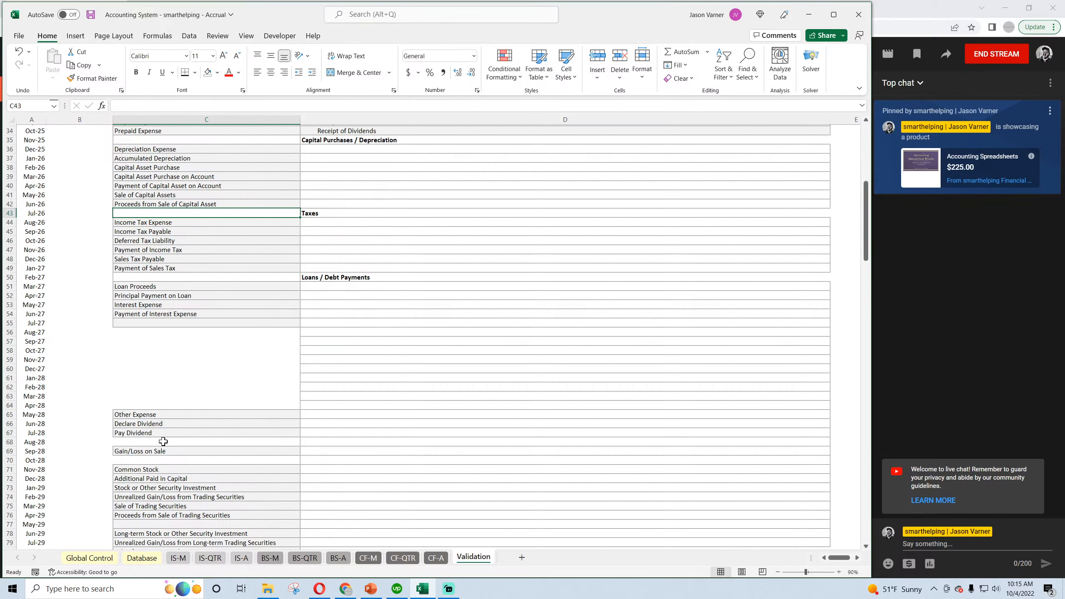
Copy the Loans / Debt Payments heading row C50:D50 and paste it into C55:D55 below Payment of Interest Expense.
scroll(159, 419, "down", 4)
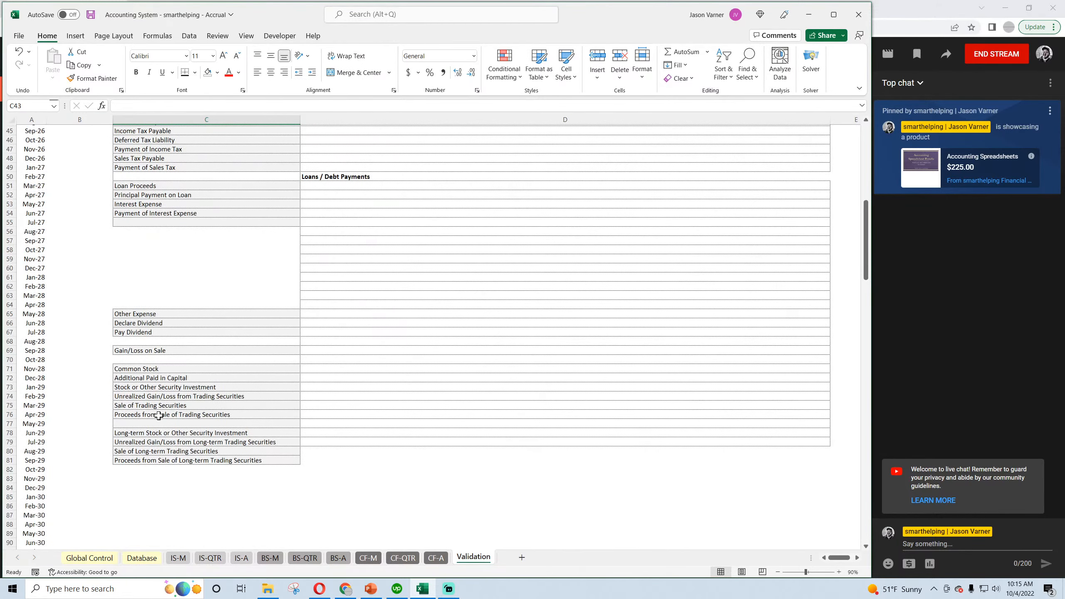
left_click(153, 459)
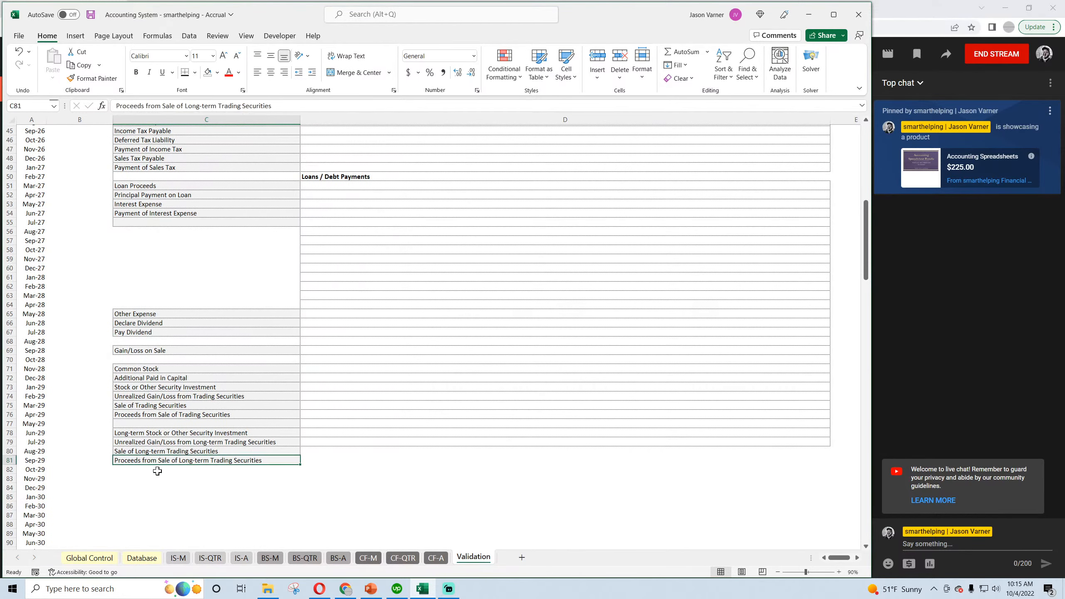
left_click_drag(271, 176, 300, 177)
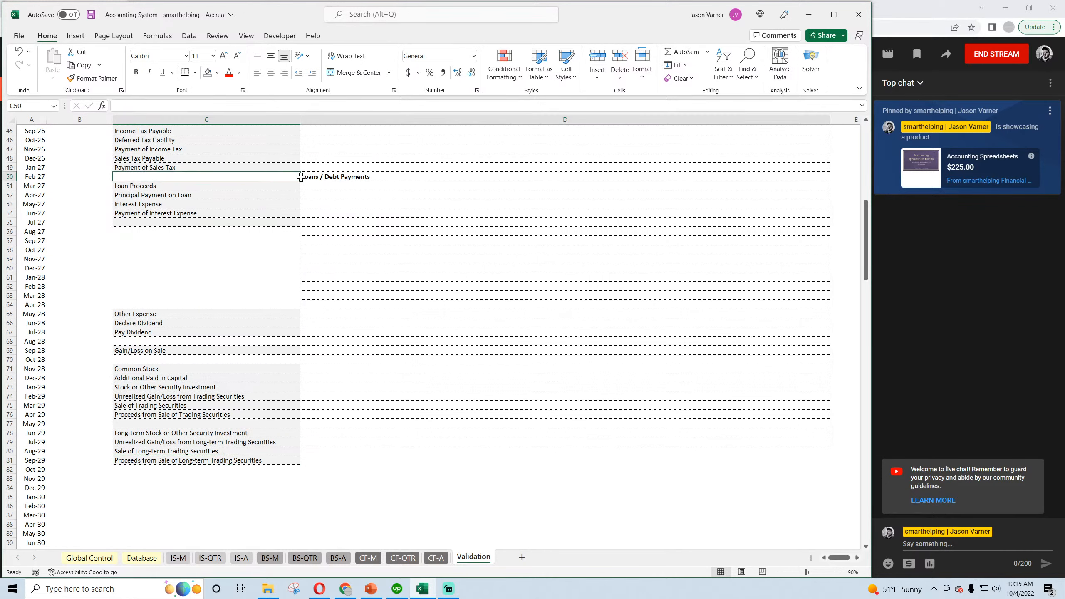
right_click(318, 177)
left_click(344, 217)
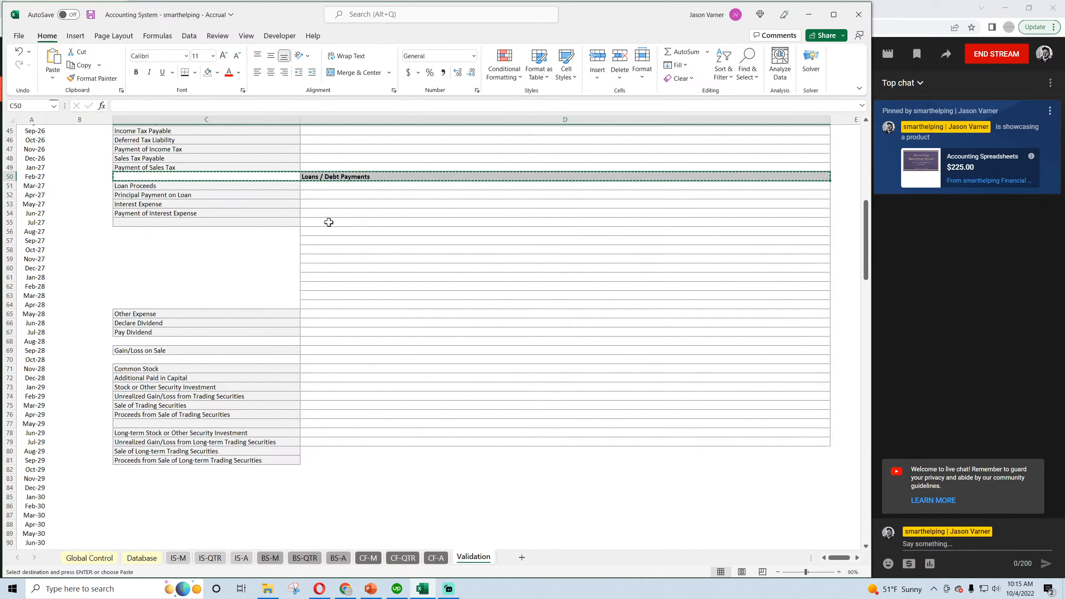
right_click(138, 222)
left_click(153, 292)
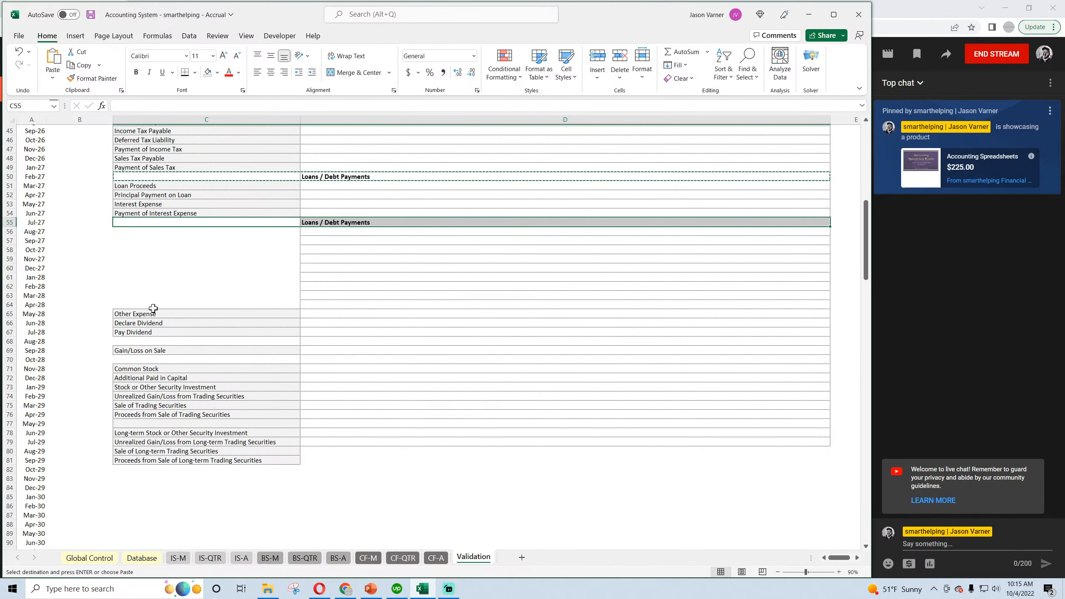
Change the heading in D55 to "Stock Issuance / Dividends".
left_click(336, 222)
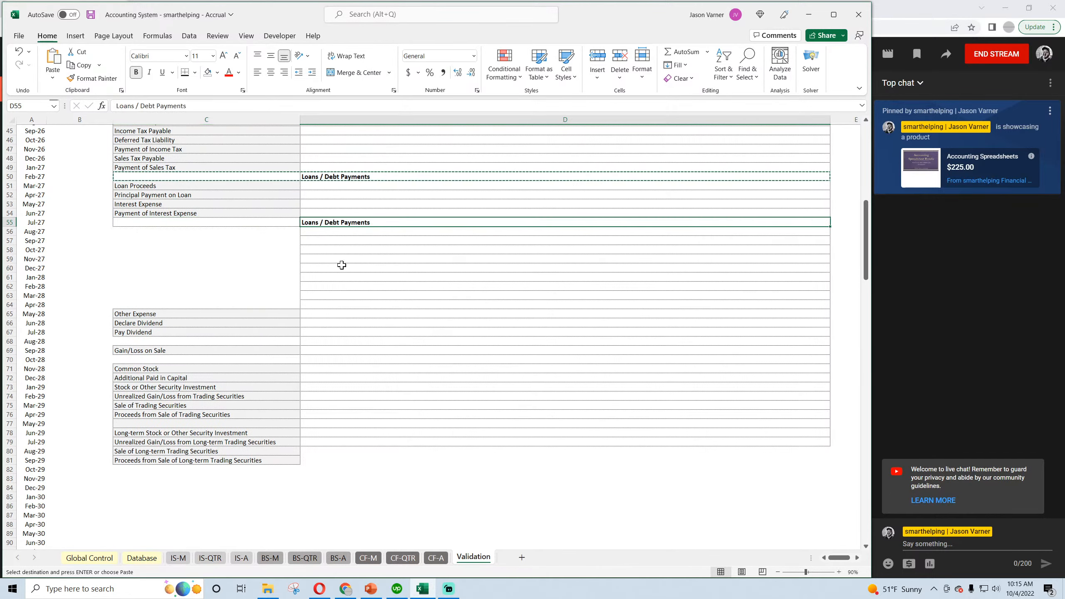
type("Stoc")
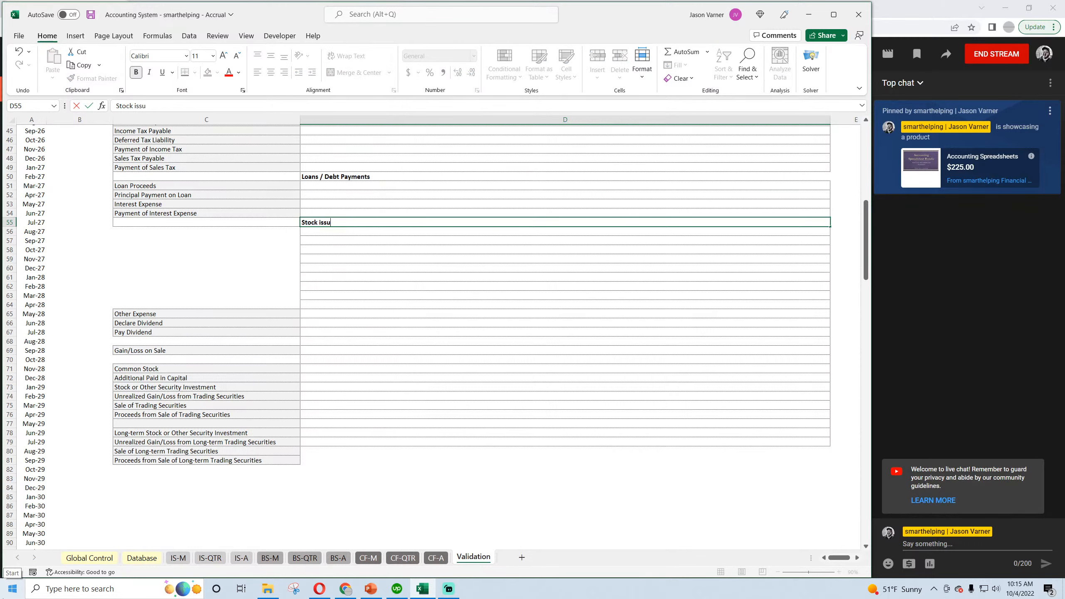
type("k Issuance / Dividends")
key("Return")
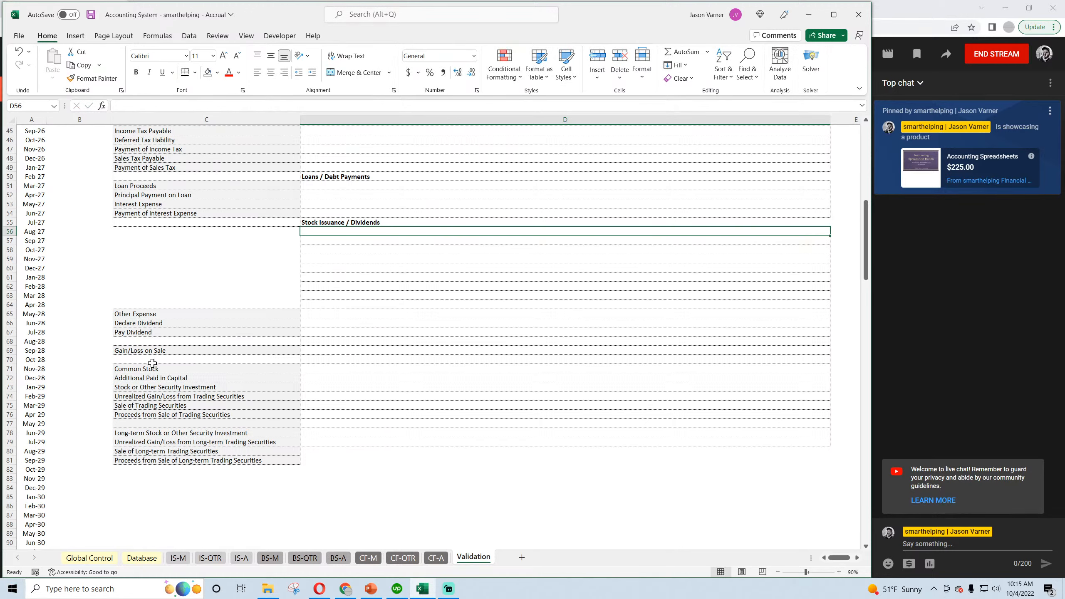
Move the Common Stock and Additional Paid in Capital rows to C56:D57 and the four stock investment and trading securities rows to C58:D61.
left_click_drag(152, 368, 331, 237)
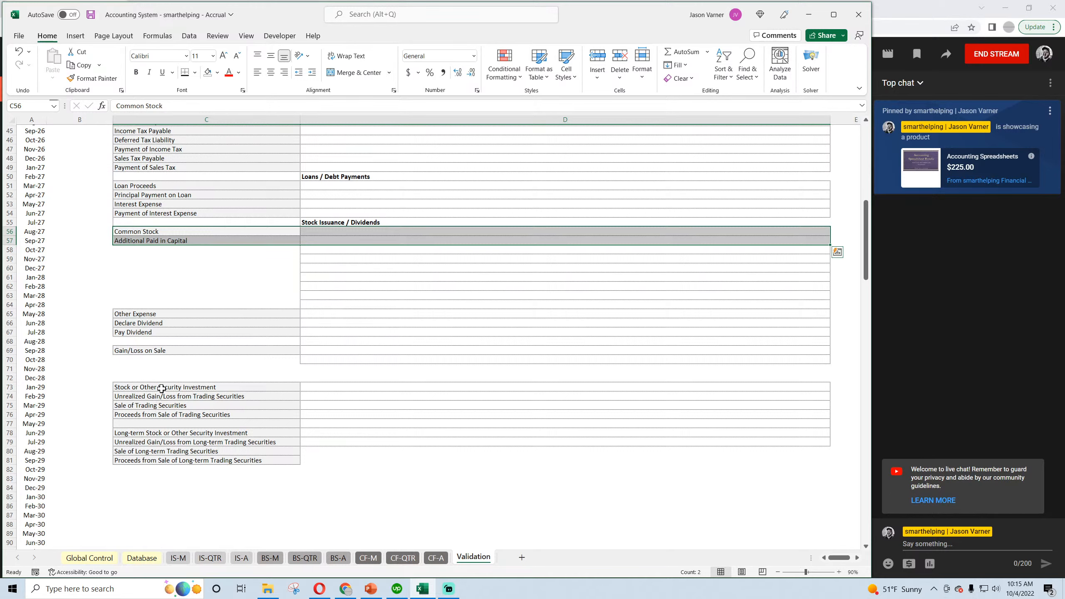
left_click_drag(161, 388, 344, 277)
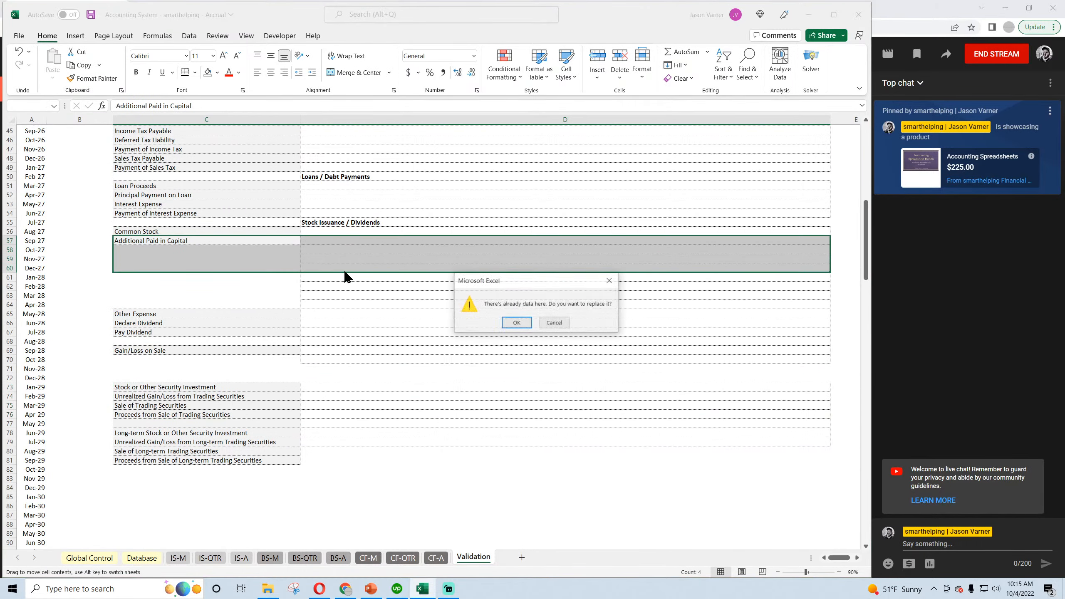
left_click(554, 322)
left_click_drag(351, 418, 352, 280)
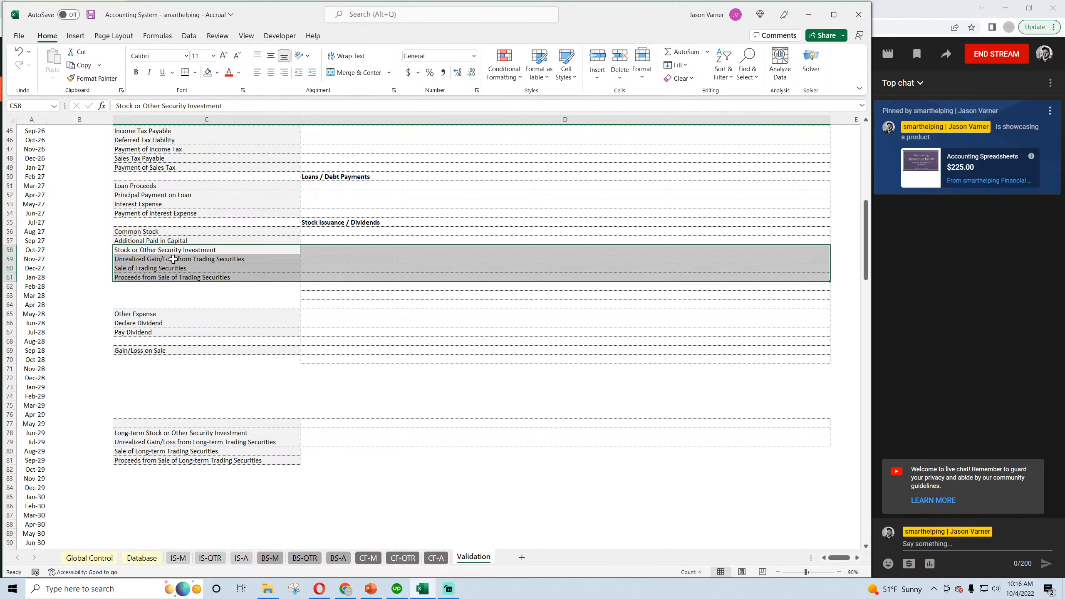
Extend the bordered column D cells beside the four long-term securities rows down to D81 and move C78:D81 up to C74:D77.
left_click_drag(155, 435, 333, 450)
left_click(337, 443)
left_click_drag(830, 446, 830, 462)
left_click_drag(226, 434, 336, 428)
Insert cells at C63:D64, shifting the existing ones down, and move the four long-term securities rows to C62:D65.
left_click_drag(135, 305, 318, 297)
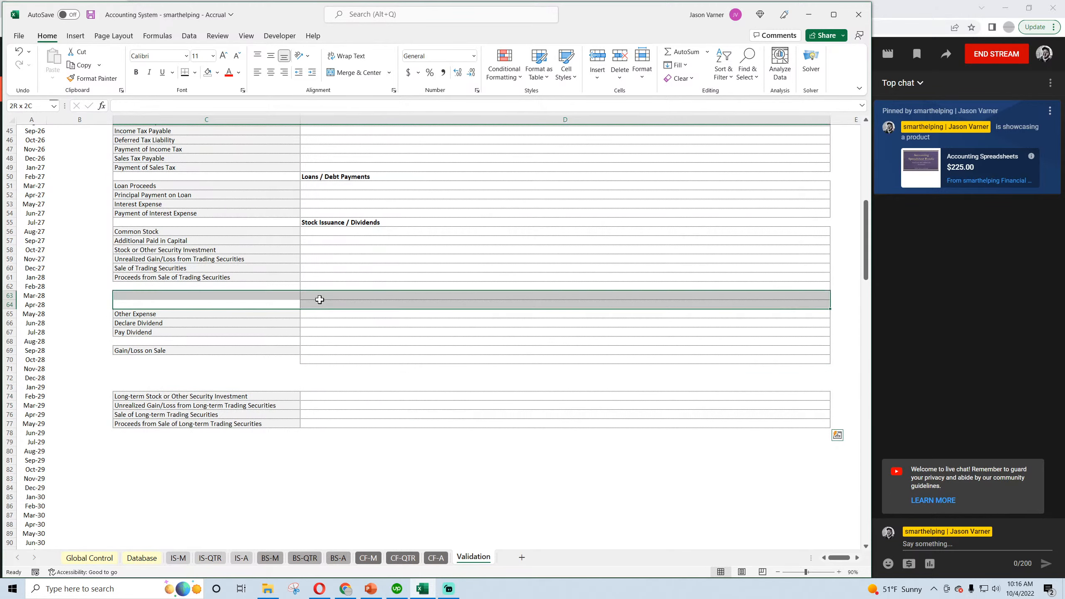
right_click(319, 297)
left_click(357, 391)
left_click(331, 399)
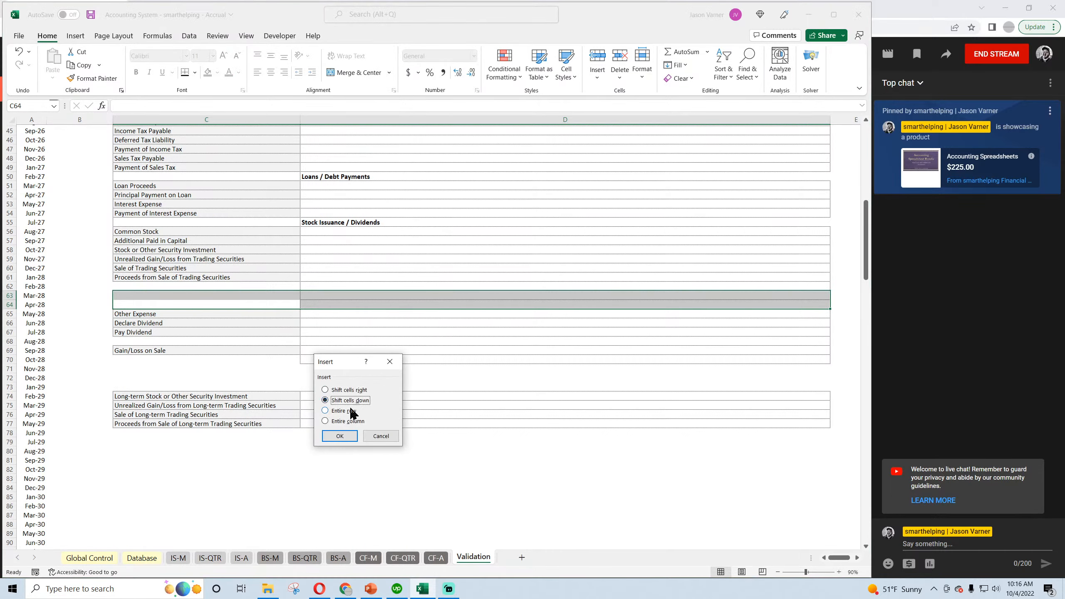
left_click(344, 436)
left_click_drag(188, 414, 331, 319)
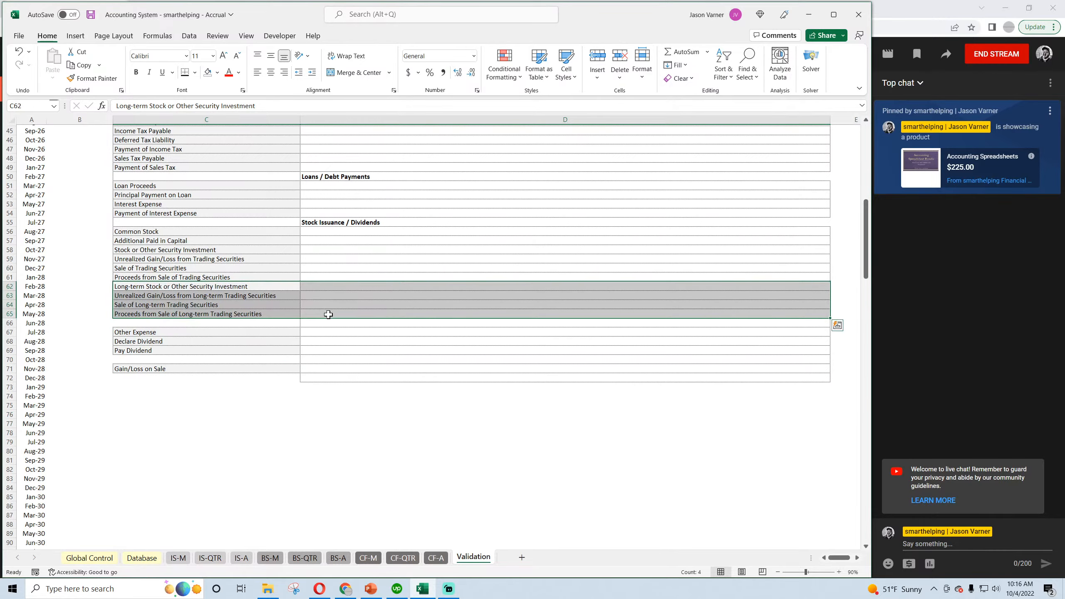
Look over the Validation category groups and the monthly income statement sheet, return to Validation and save the workbook.
scroll(198, 386, "up", 3)
scroll(198, 387, "up", 7)
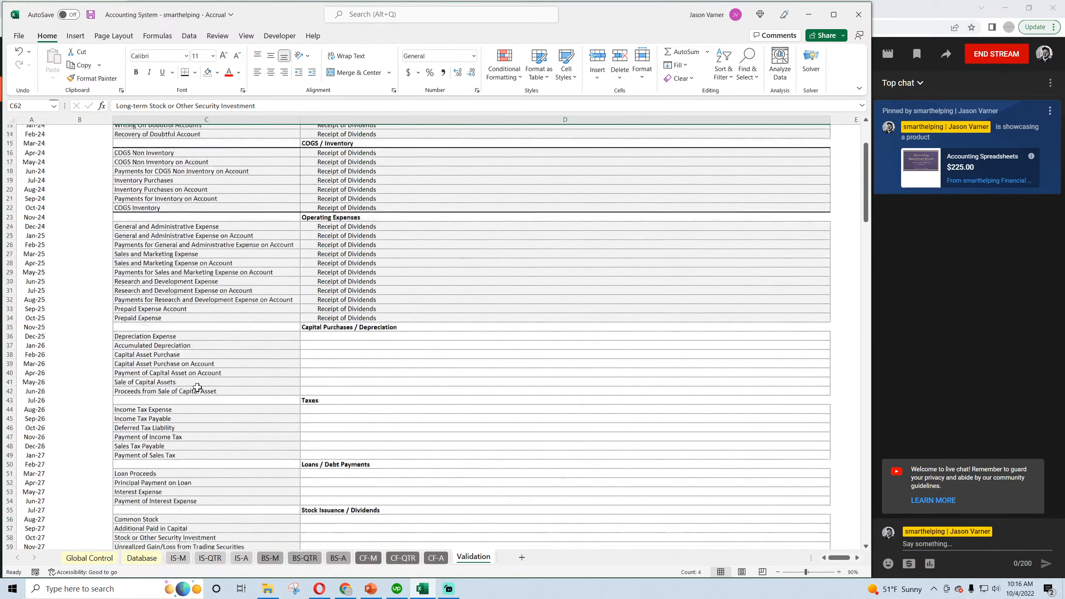
scroll(197, 387, "up", 4)
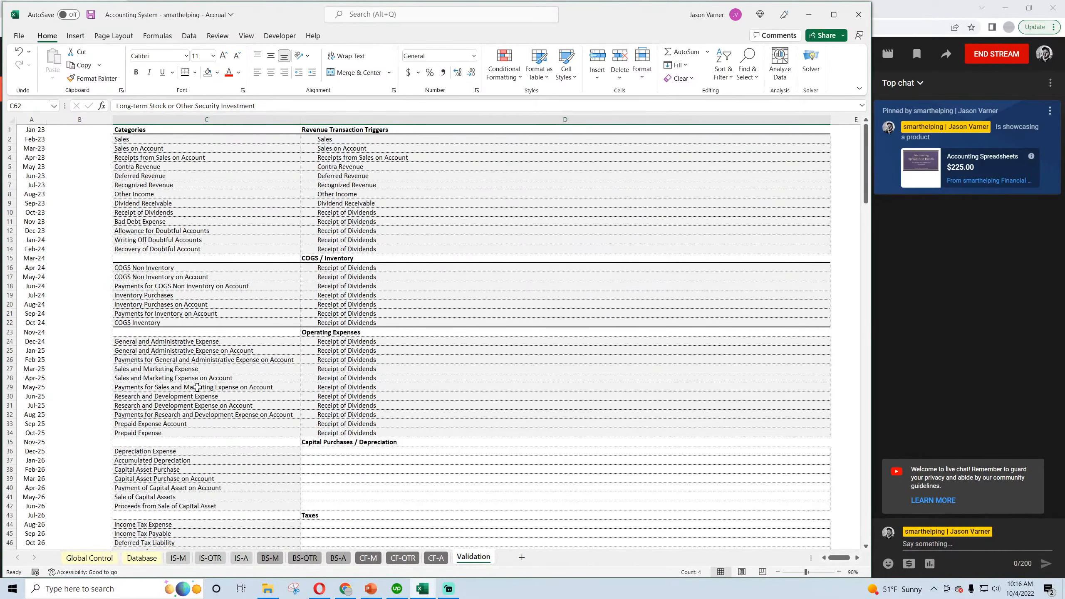
left_click(177, 560)
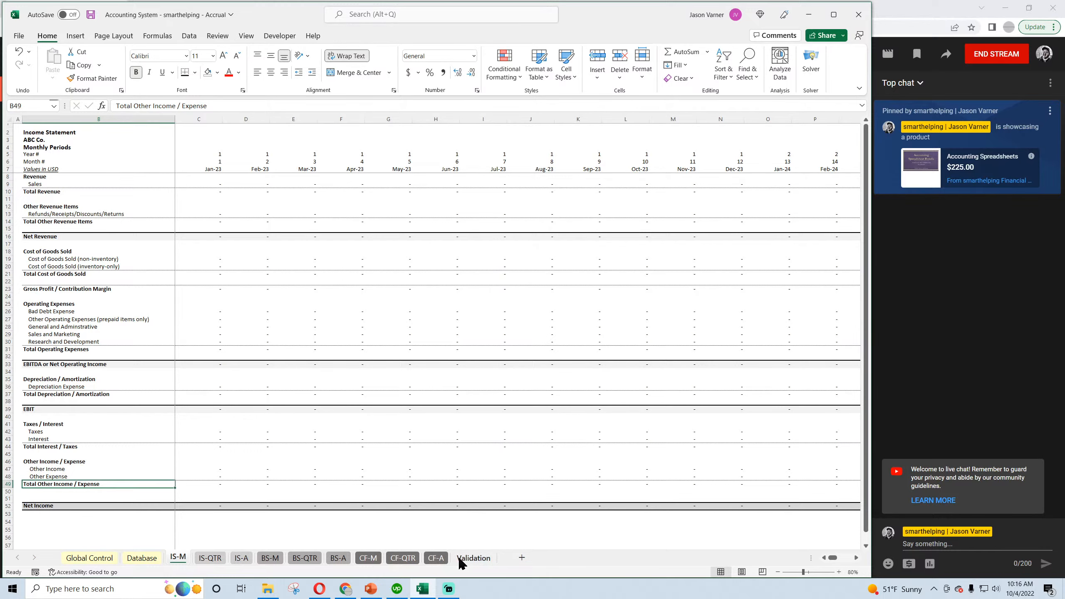
left_click(473, 558)
scroll(252, 375, "down", 4)
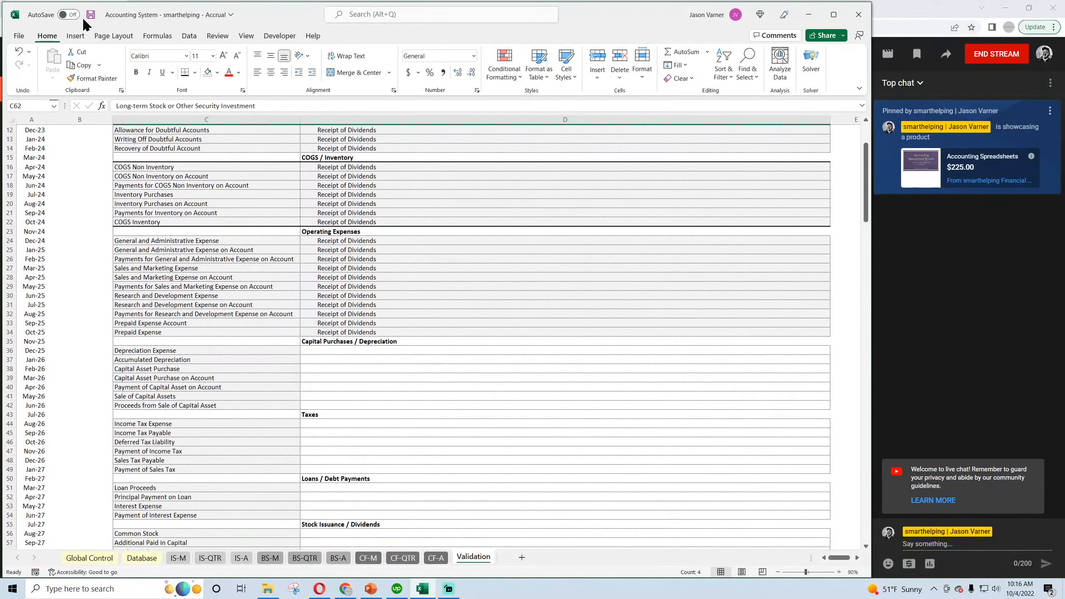
scroll(313, 315, "down", 4)
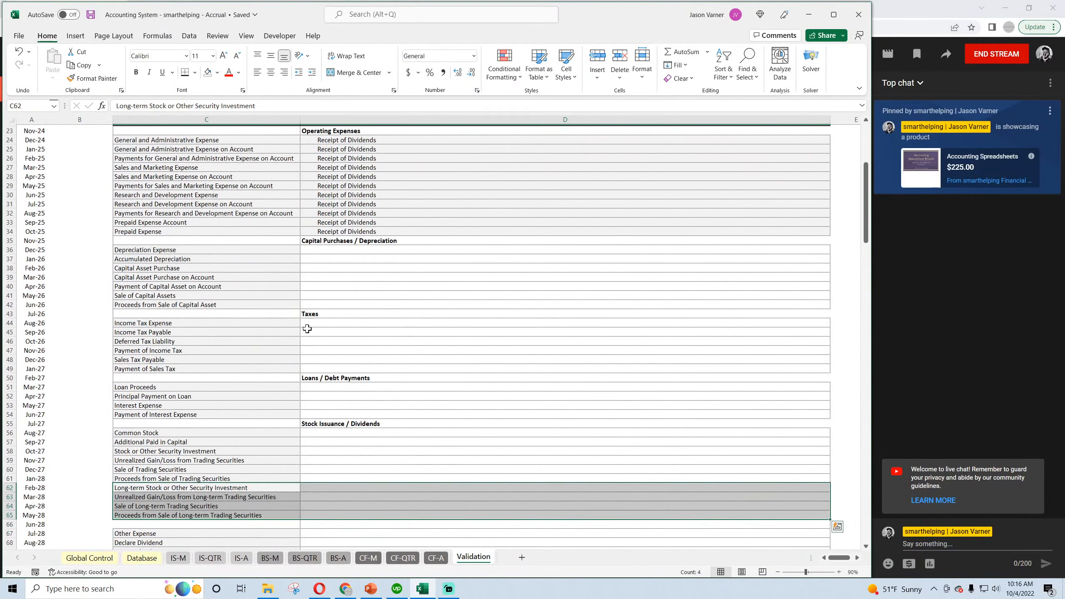
scroll(218, 311, "down", 4)
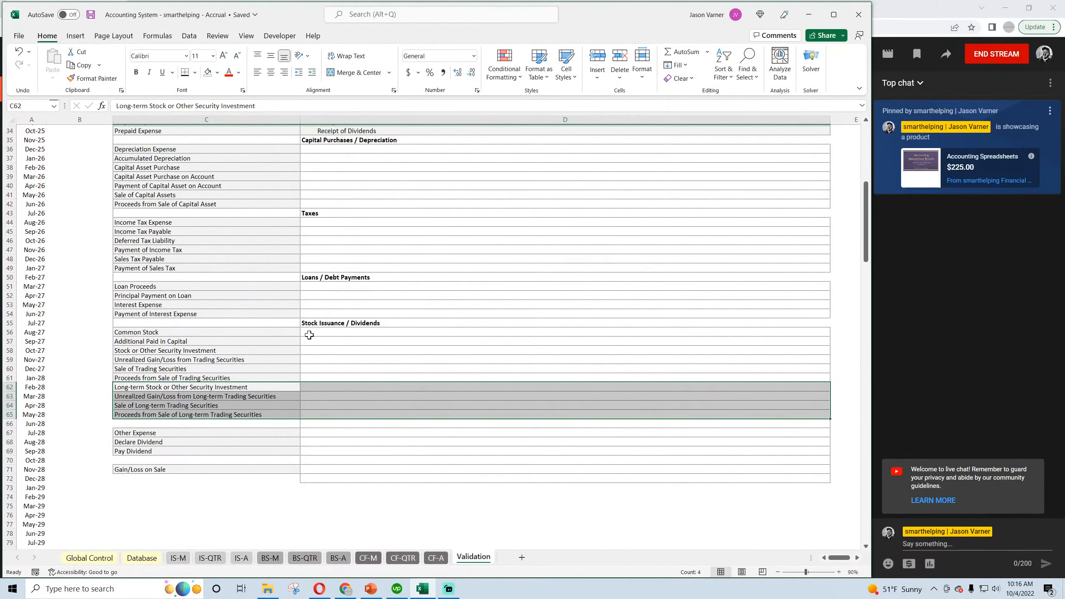
left_click_drag(273, 322, 342, 321)
right_click(342, 321)
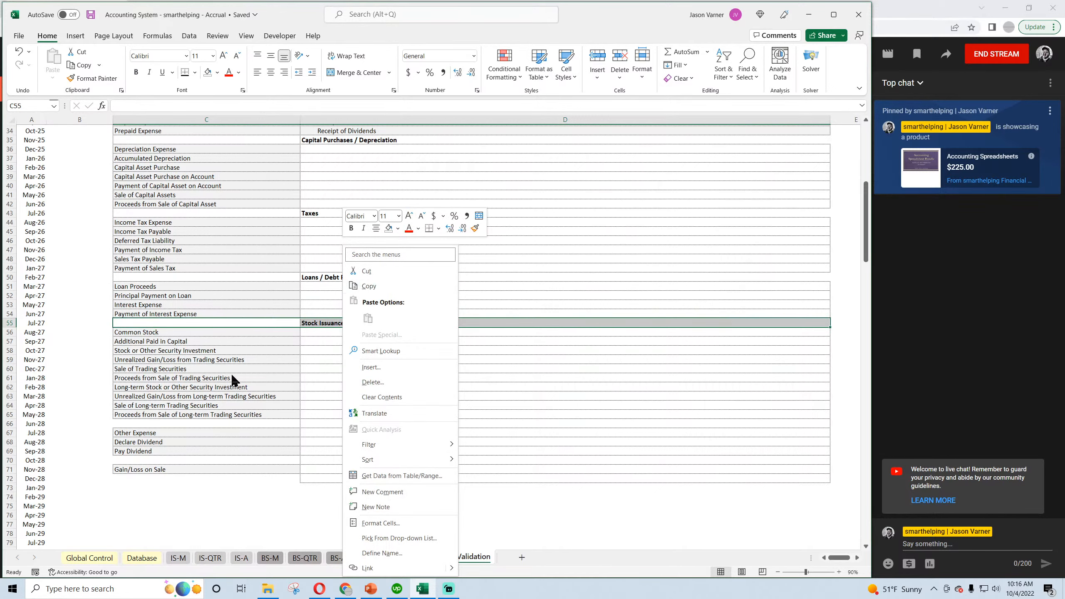
key("Escape")
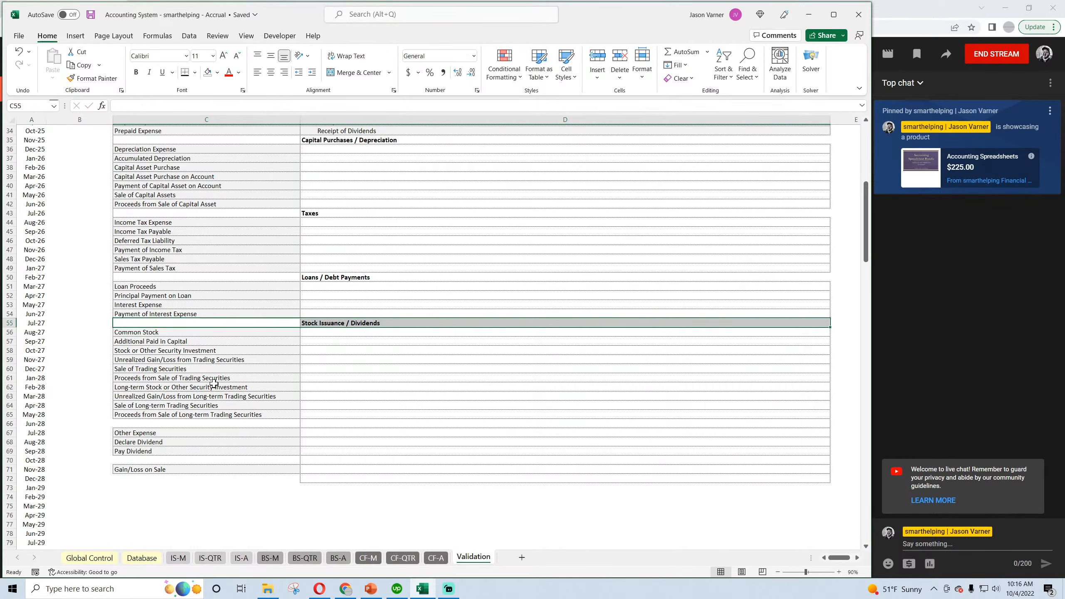
Move the eight securities investment rows C58:D65 to C72:D79 below Gain/Loss on Sale, and the Declare Dividend and Pay Dividend rows to C58:D59.
left_click(164, 333)
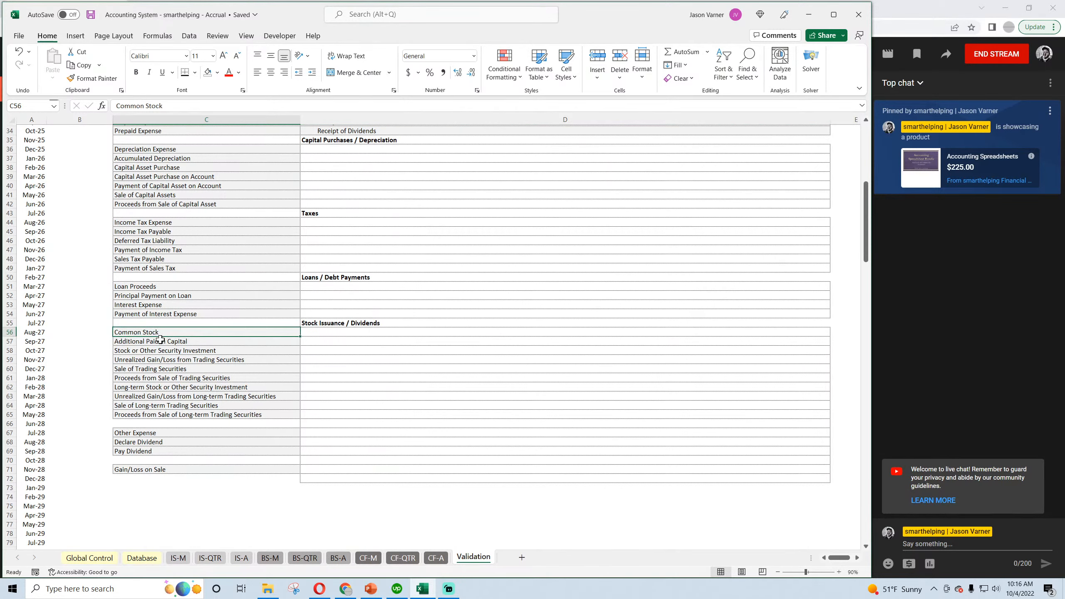
left_click(160, 341)
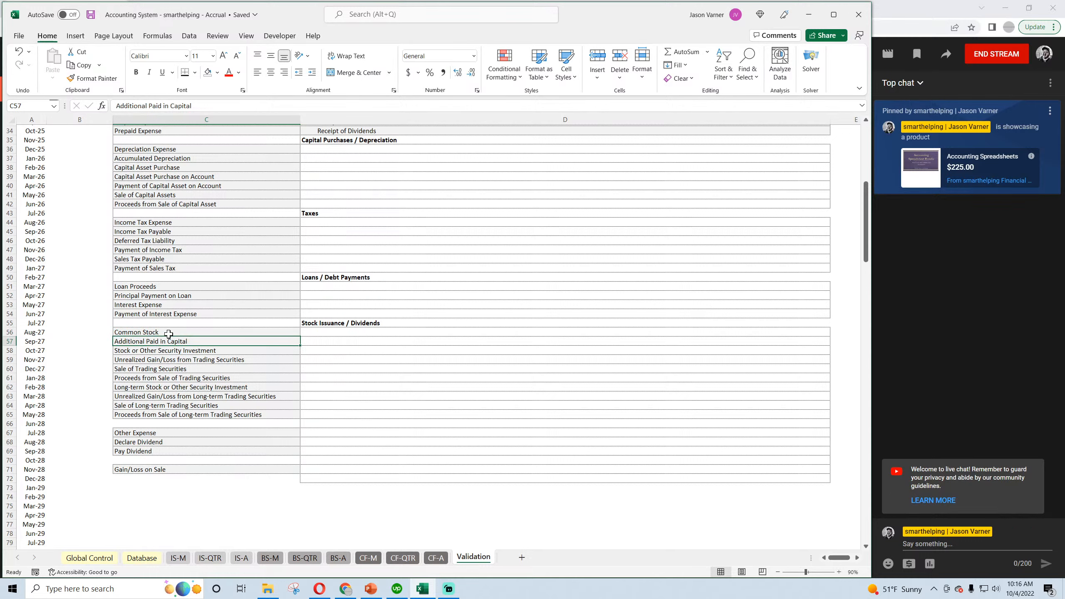
left_click(140, 357)
left_click(150, 351)
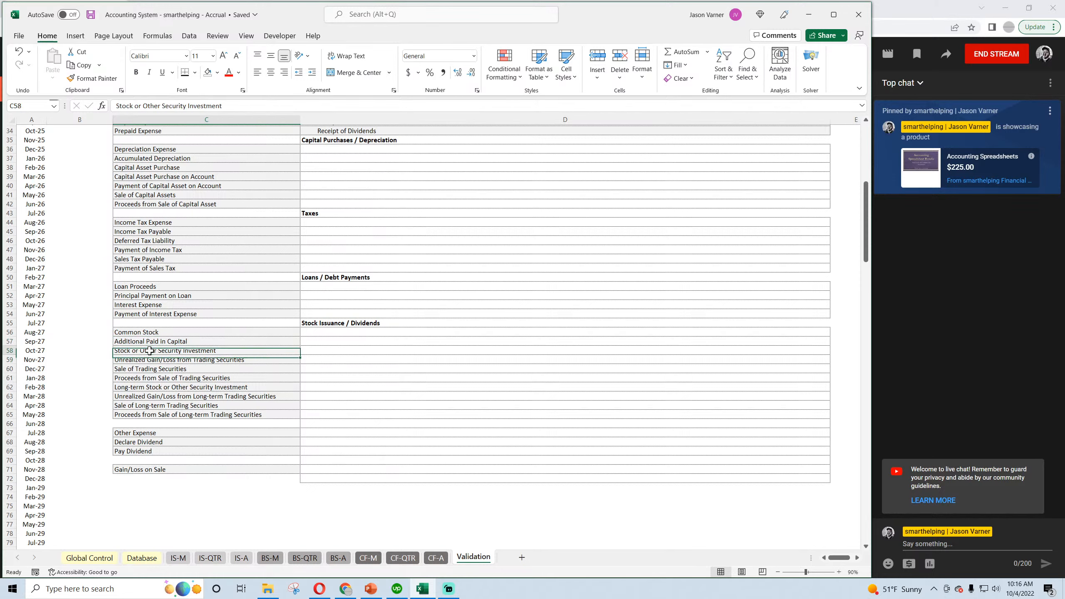
left_click_drag(150, 351, 334, 545)
left_click_drag(140, 442, 321, 360)
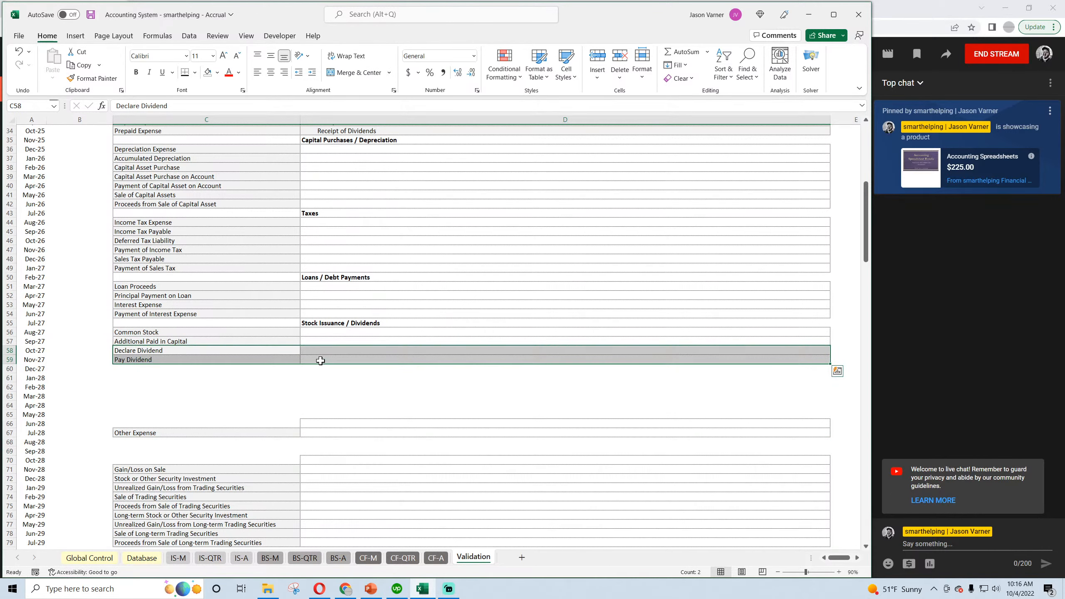
Review the full Validation category list, select the Other Income category in C8 and save the workbook.
scroll(145, 387, "up", 11)
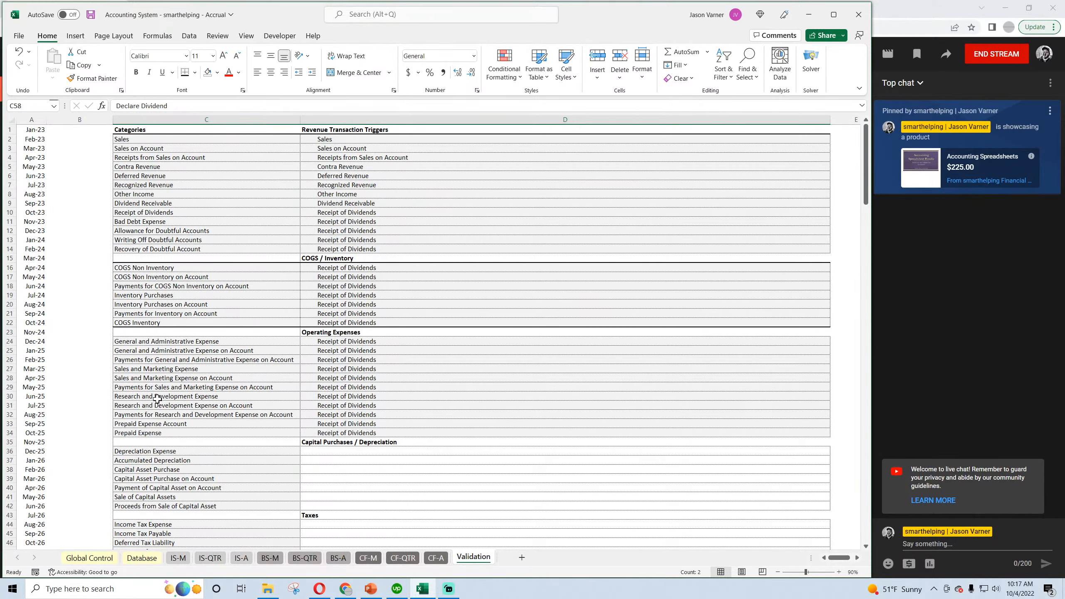
scroll(161, 388, "down", 11)
scroll(162, 386, "down", 4)
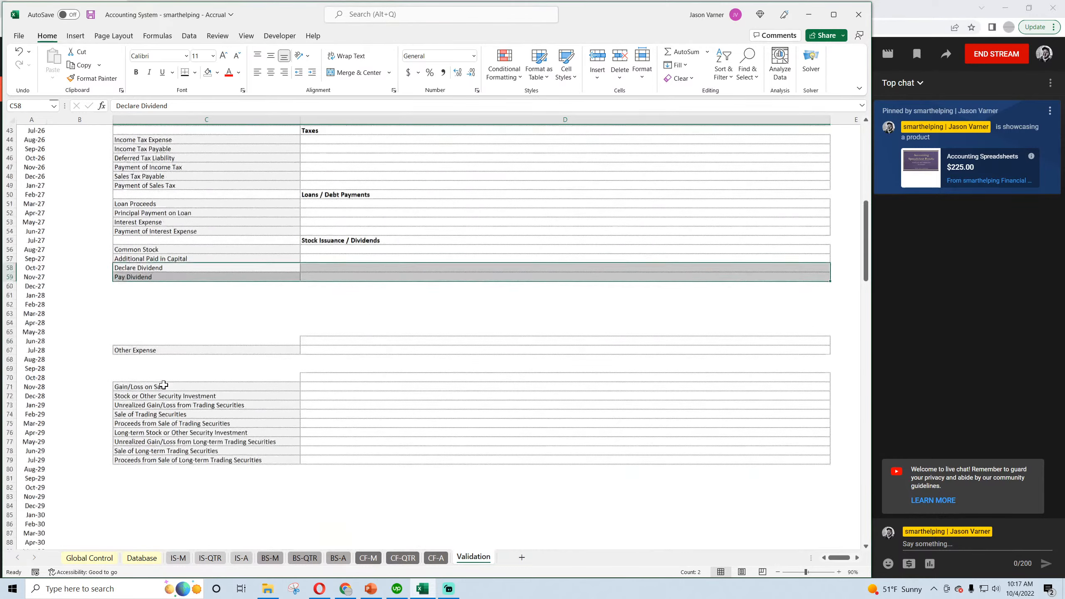
scroll(165, 342, "up", 15)
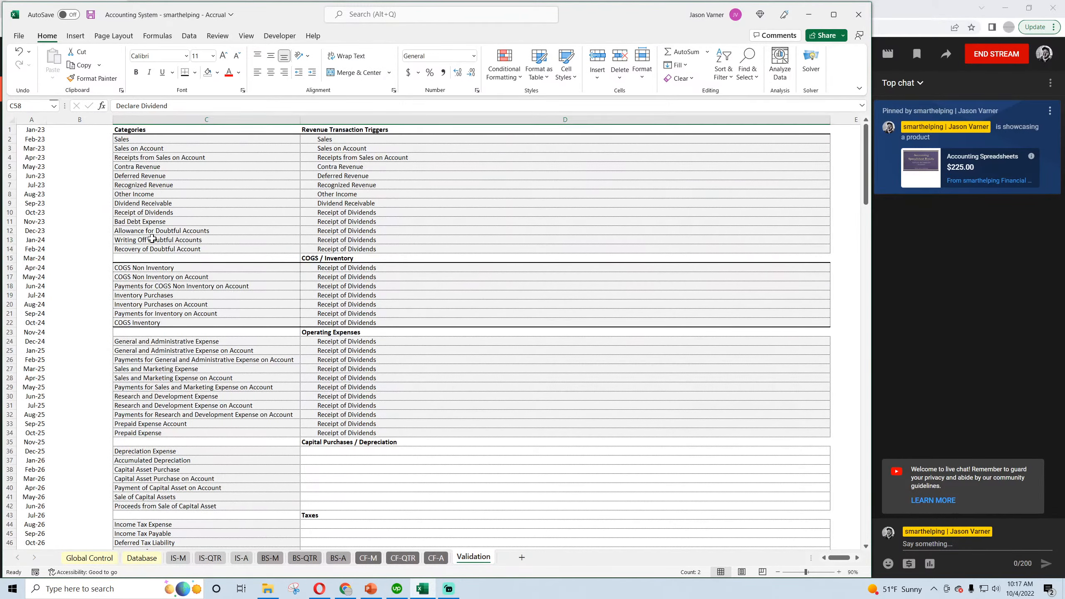
left_click(143, 193)
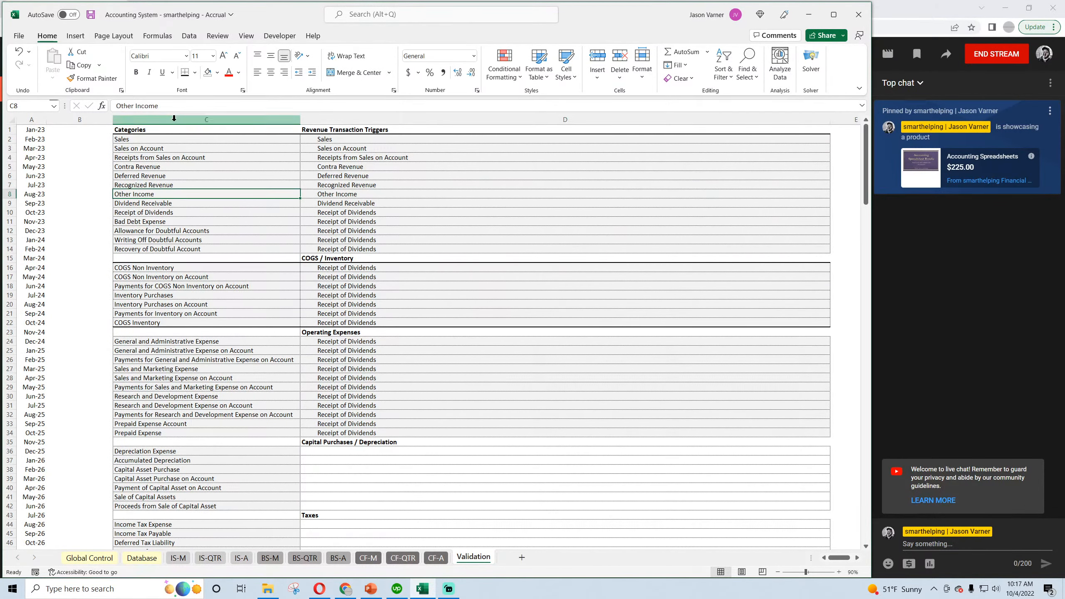
left_click(91, 17)
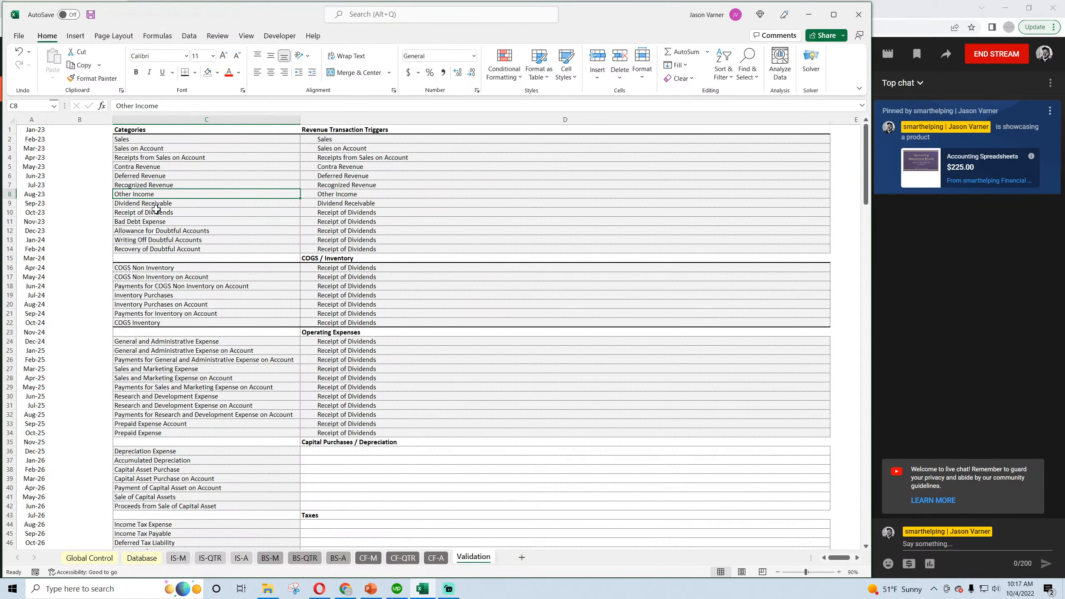
Compare the Other Income and Other Expense categories and change the heading in D23 to "Operating Expenses / Other Expense".
left_click(327, 195)
left_click(176, 198)
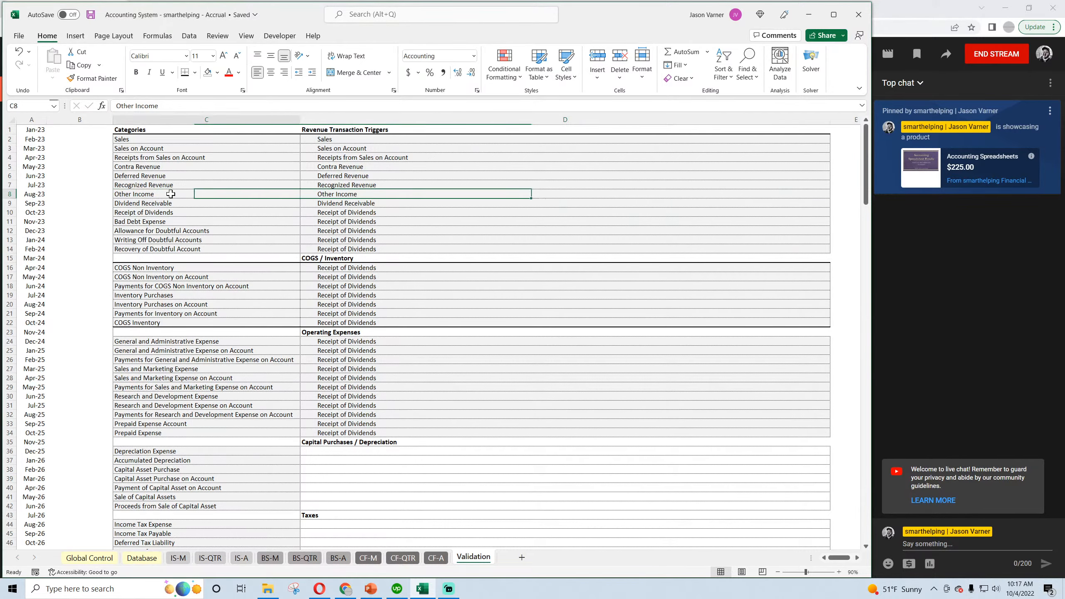
scroll(180, 323, "down", 11)
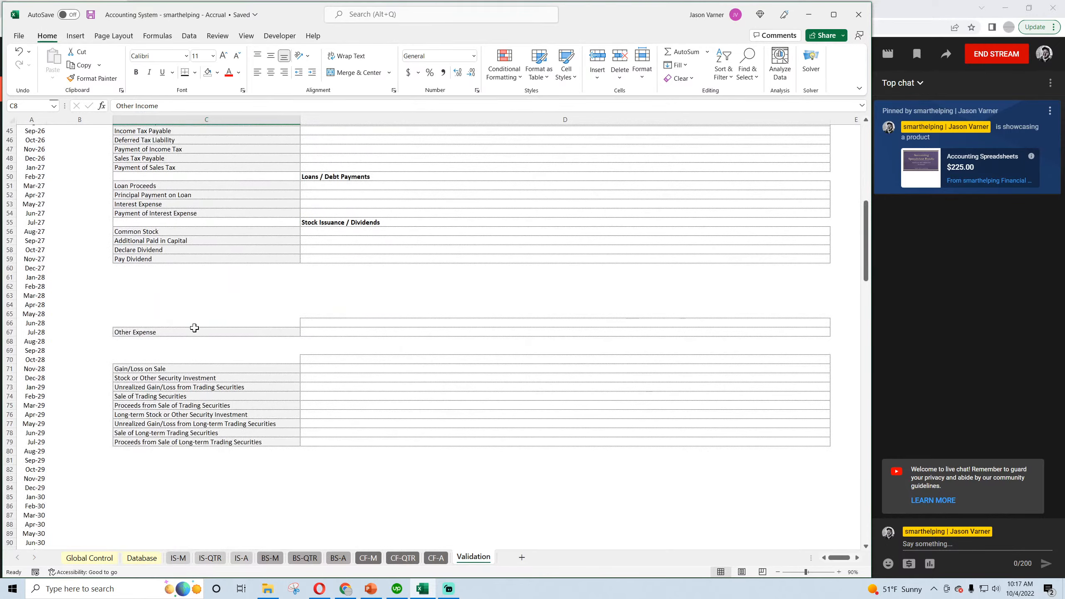
left_click(163, 332)
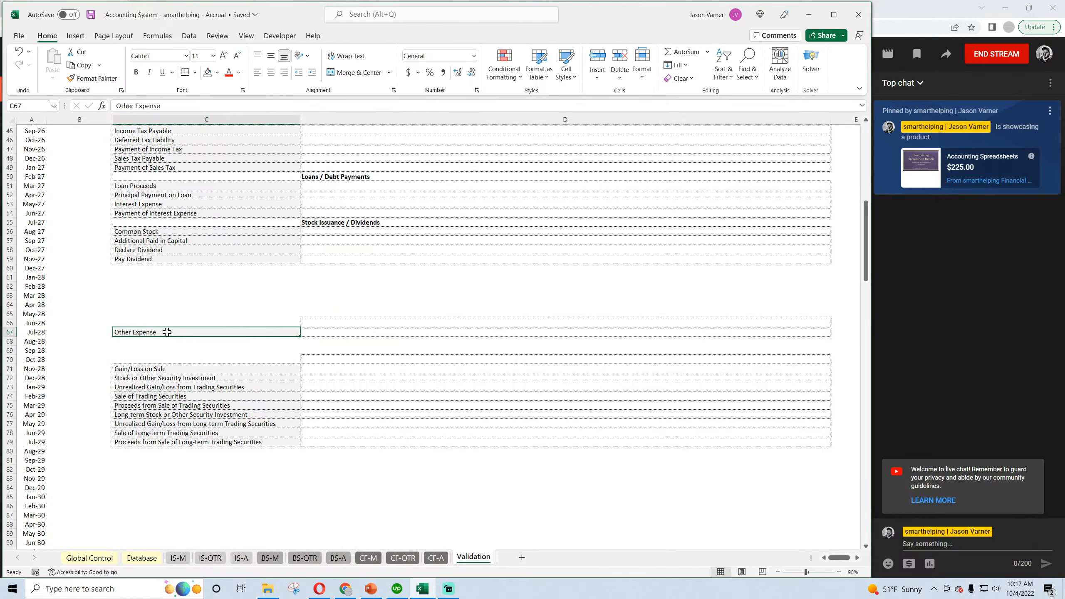
scroll(167, 332, "up", 7)
scroll(169, 332, "up", 4)
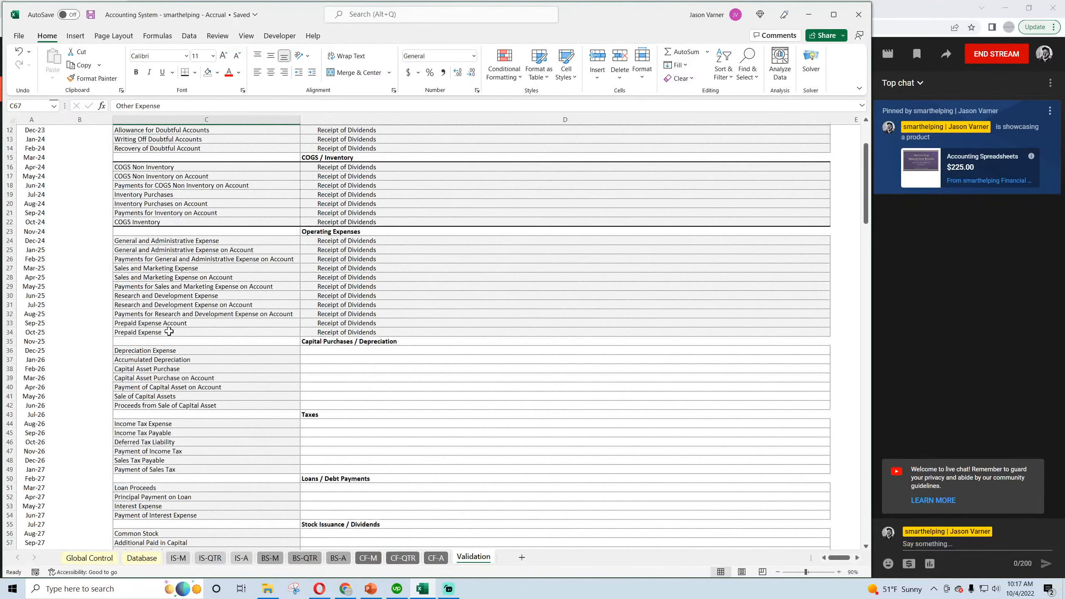
left_click(359, 231)
left_click(211, 106)
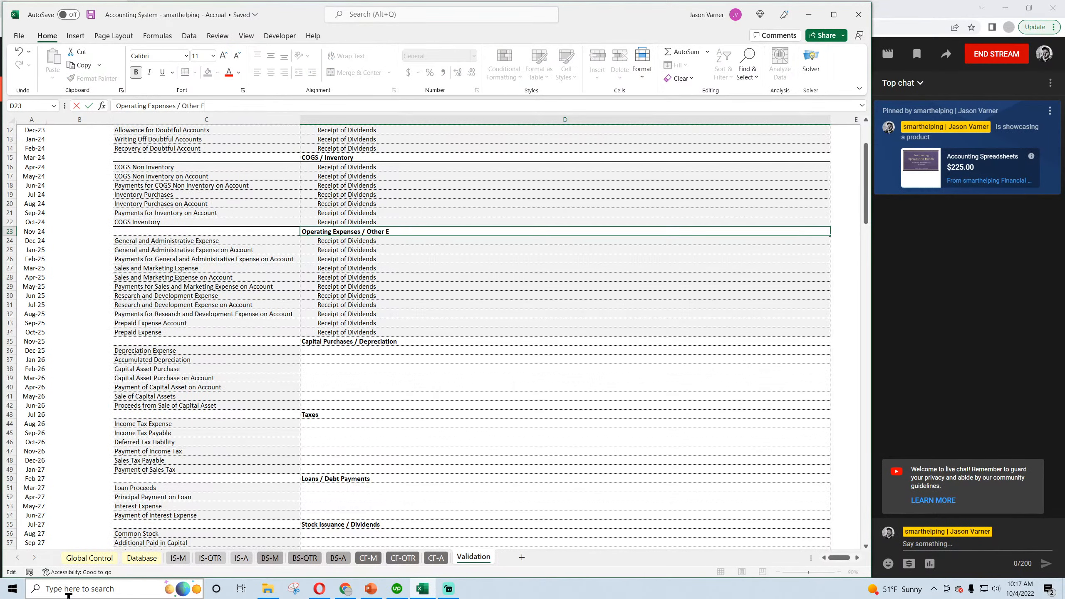
type("se")
key("Return")
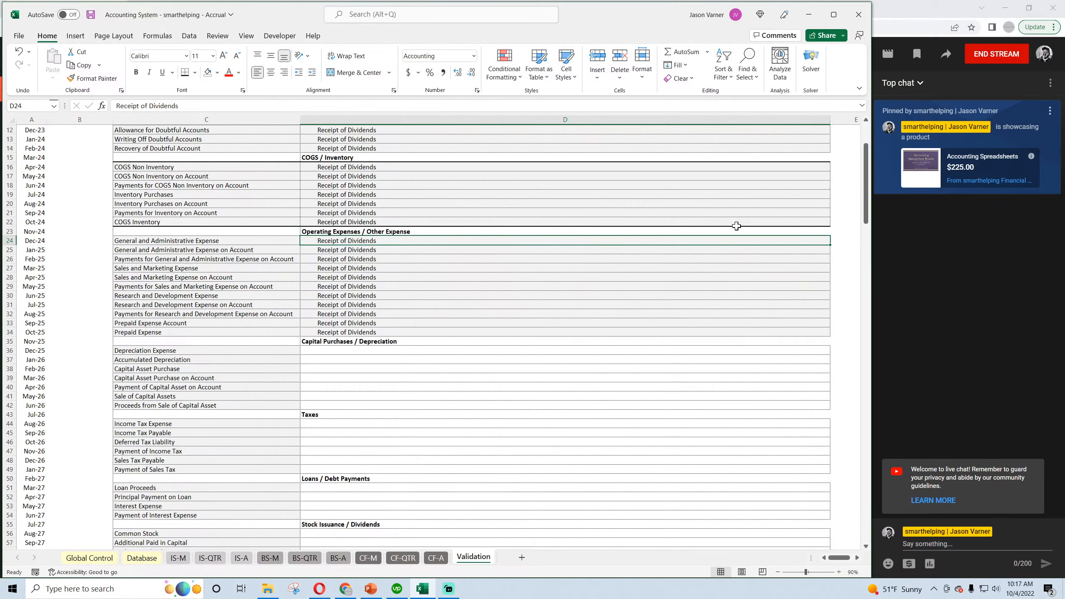
Insert cells at C35:D35 above the Capital Purchases / Depreciation heading, shifting cells down, and move the Other Expense row into them.
right_click(324, 341)
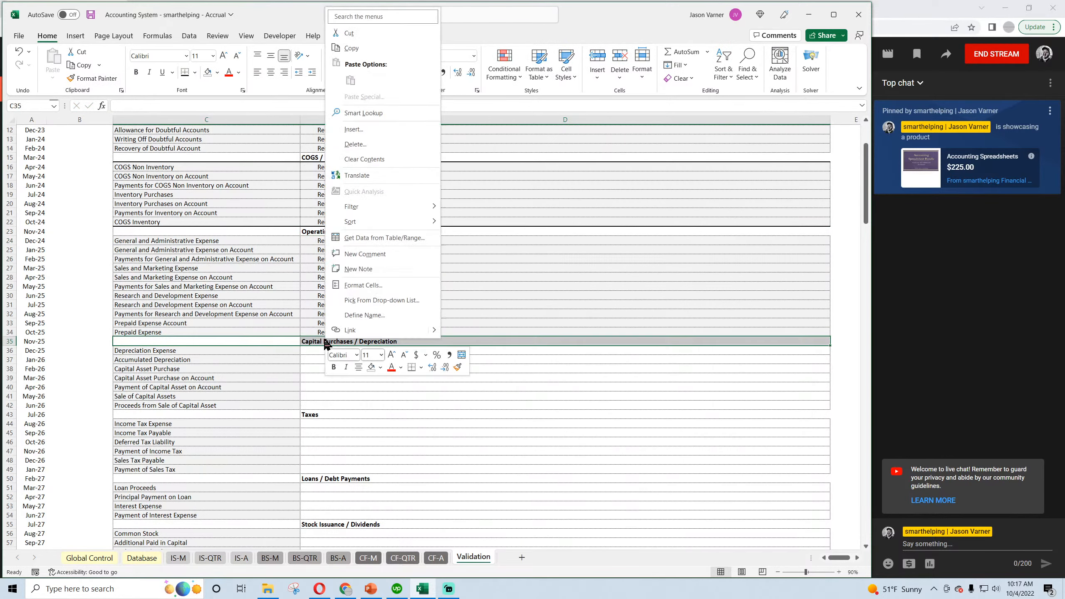
left_click(375, 135)
left_click(374, 150)
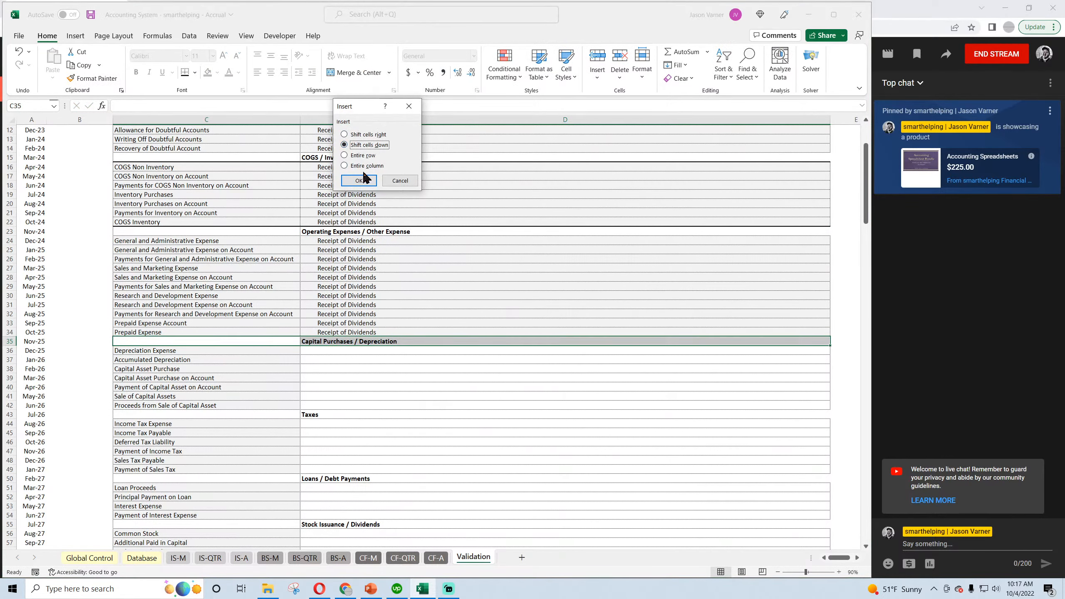
left_click(365, 178)
scroll(332, 361, "down", 3)
scroll(333, 361, "down", 4)
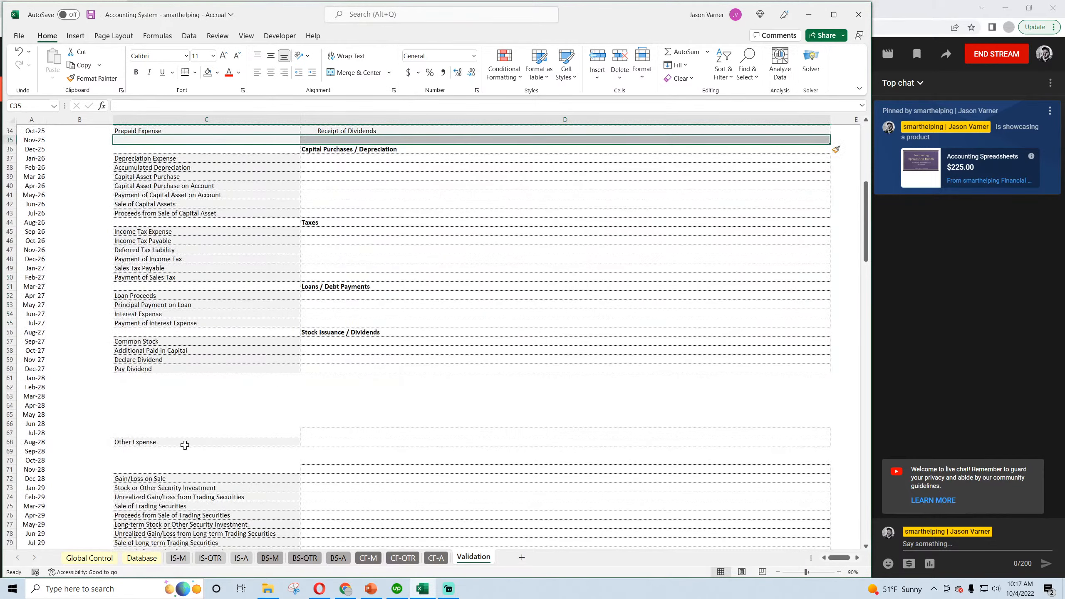
left_click_drag(182, 443, 345, 139)
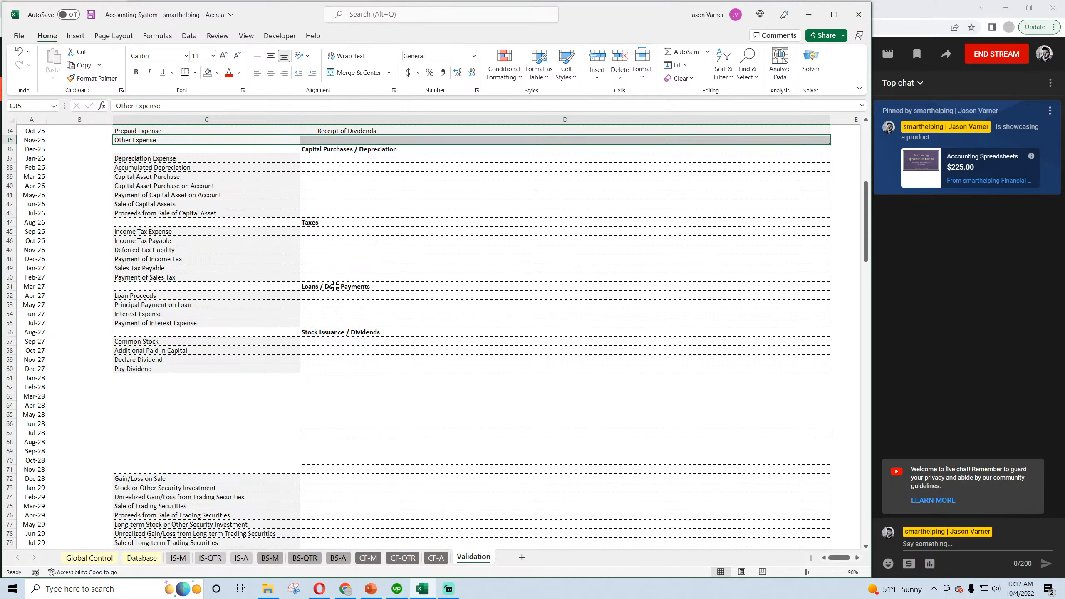
scroll(334, 285, "up", 4)
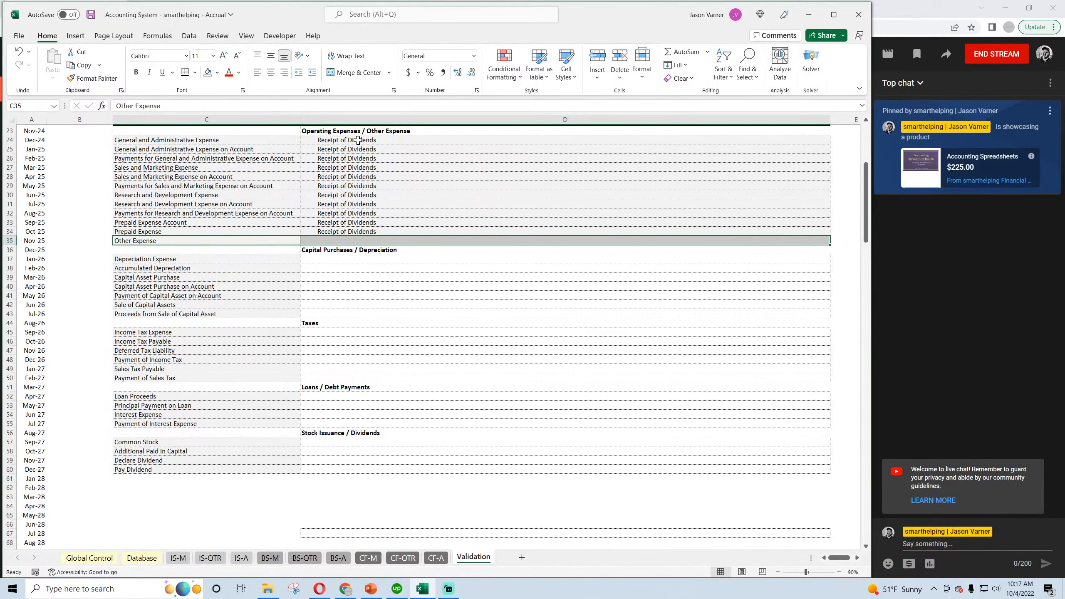
left_click_drag(358, 139, 354, 232)
right_click(355, 203)
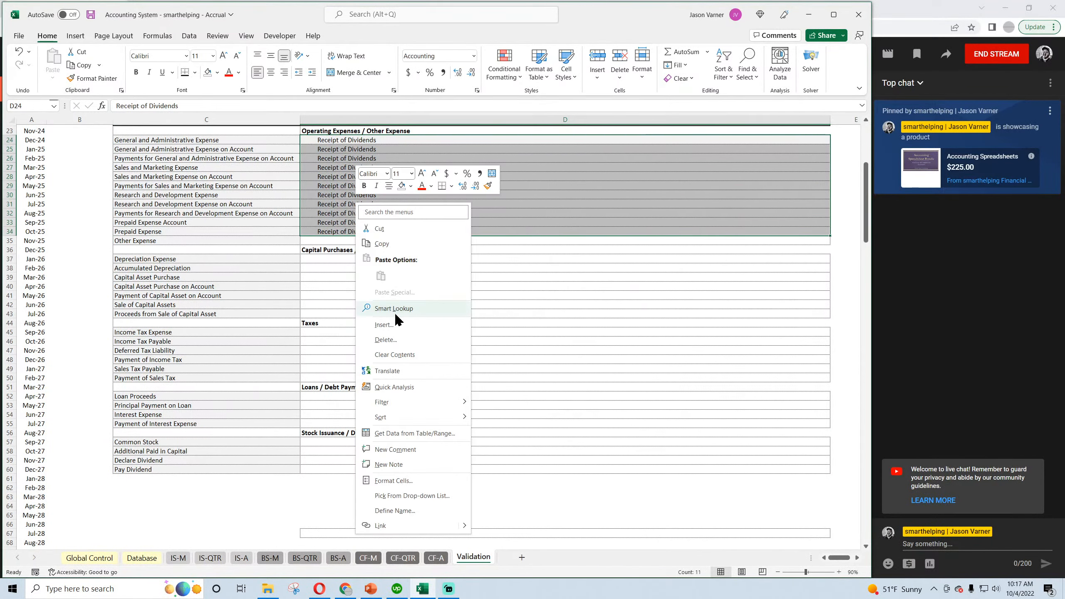
key("Escape")
Fill cell D33 down through D35 so the trigger column extends beside Other Expense.
left_click(775, 226)
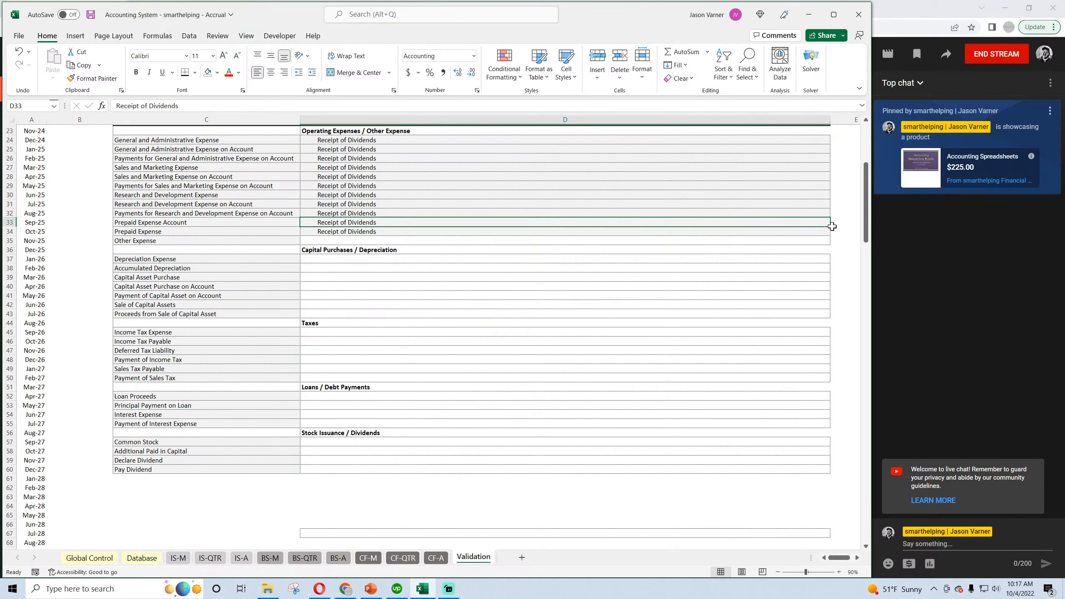
left_click_drag(832, 227, 832, 244)
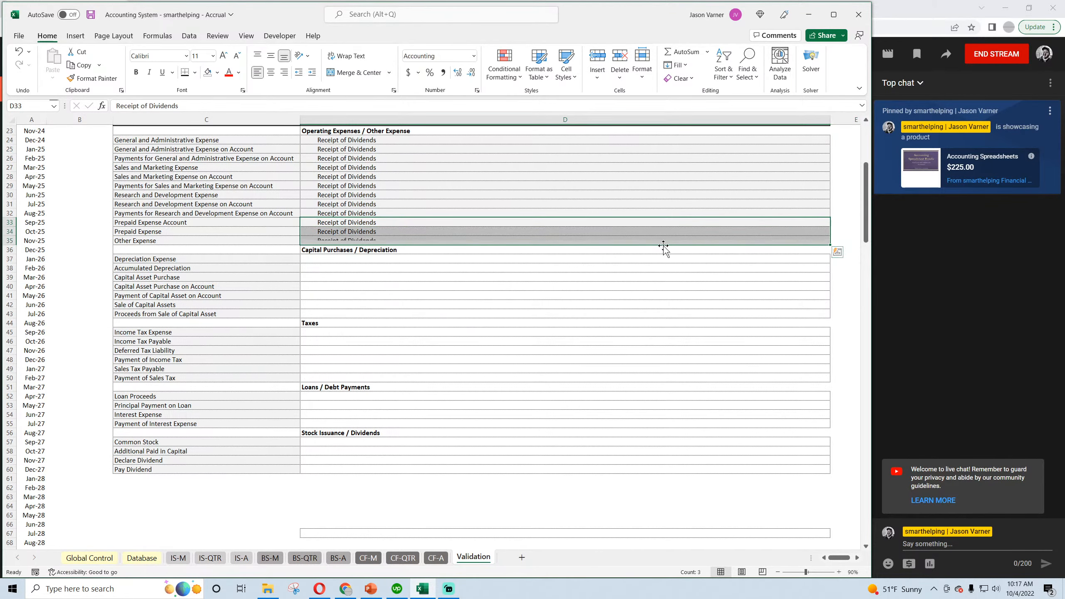
left_click(315, 250)
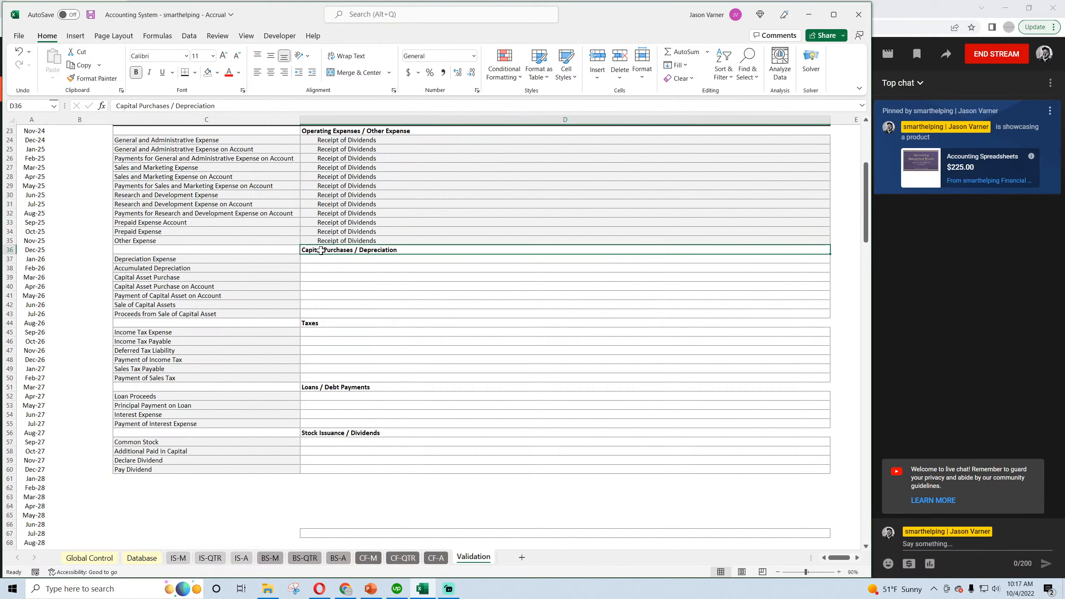
Copy the Stock Issuance / Dividends heading row C56:D56 to C61:D61, directly below Pay Dividend.
left_click(309, 322)
left_click(319, 388)
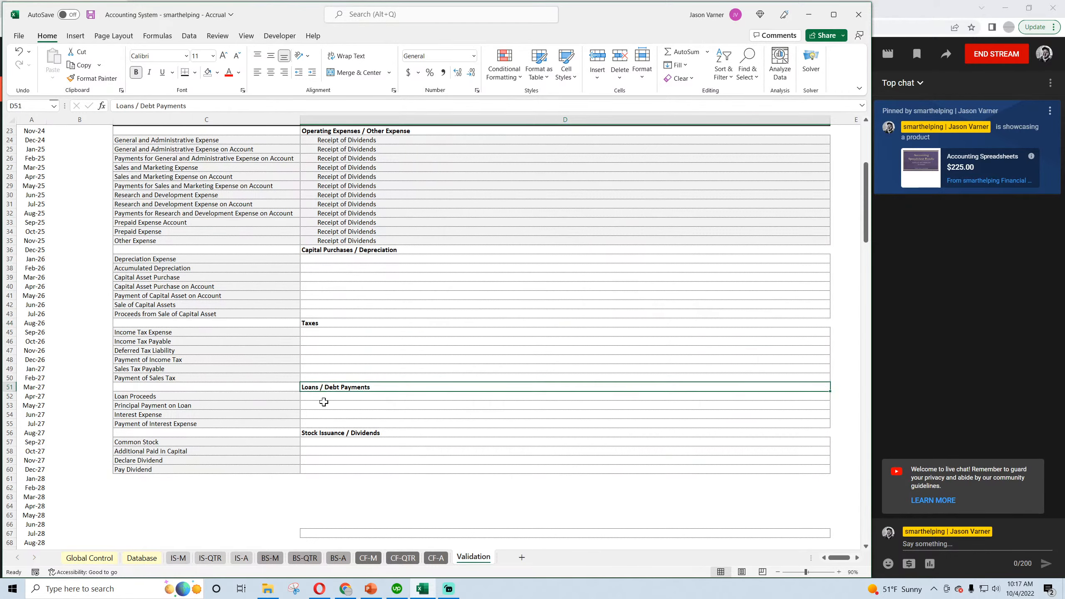
left_click(336, 432)
scroll(243, 428, "down", 7)
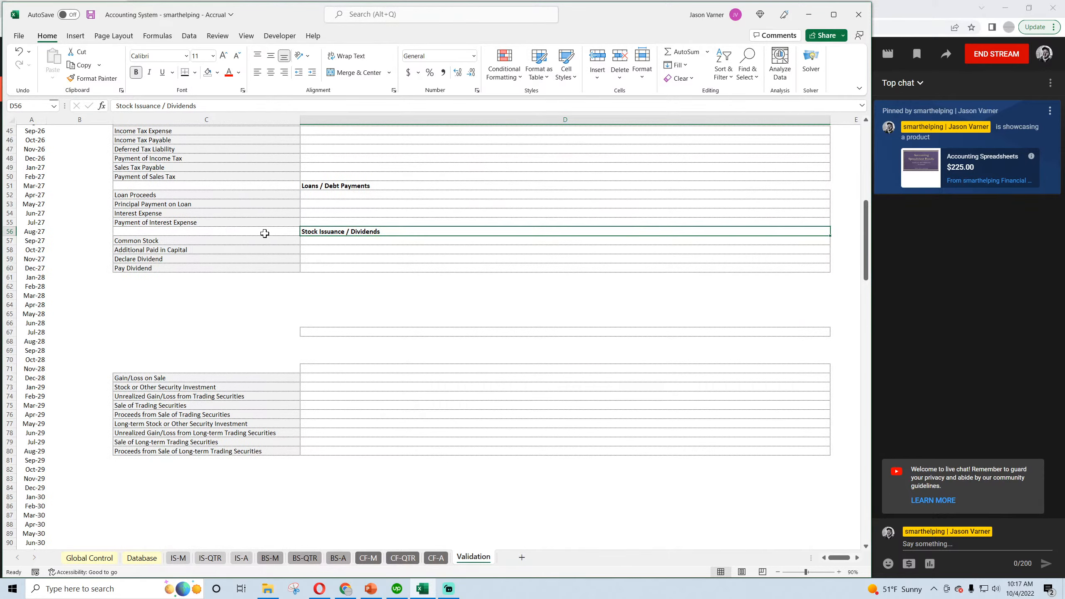
right_click(321, 231)
left_click(344, 275)
right_click(183, 277)
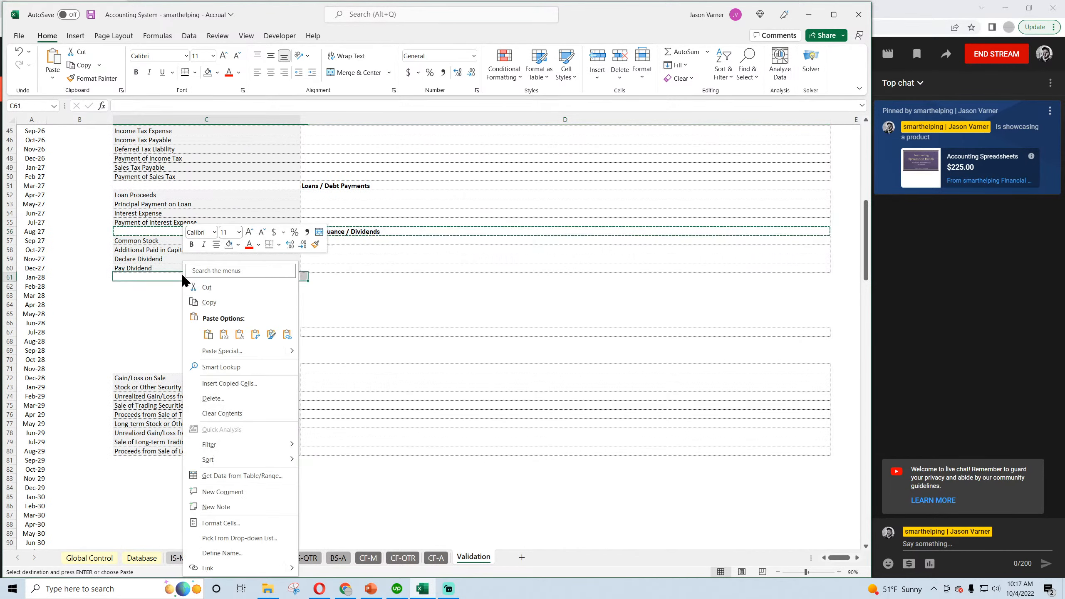
left_click(207, 334)
Change the copied heading in D61 to "Short and Long-term Security Holdings / Purchases / Sales".
left_click(303, 277)
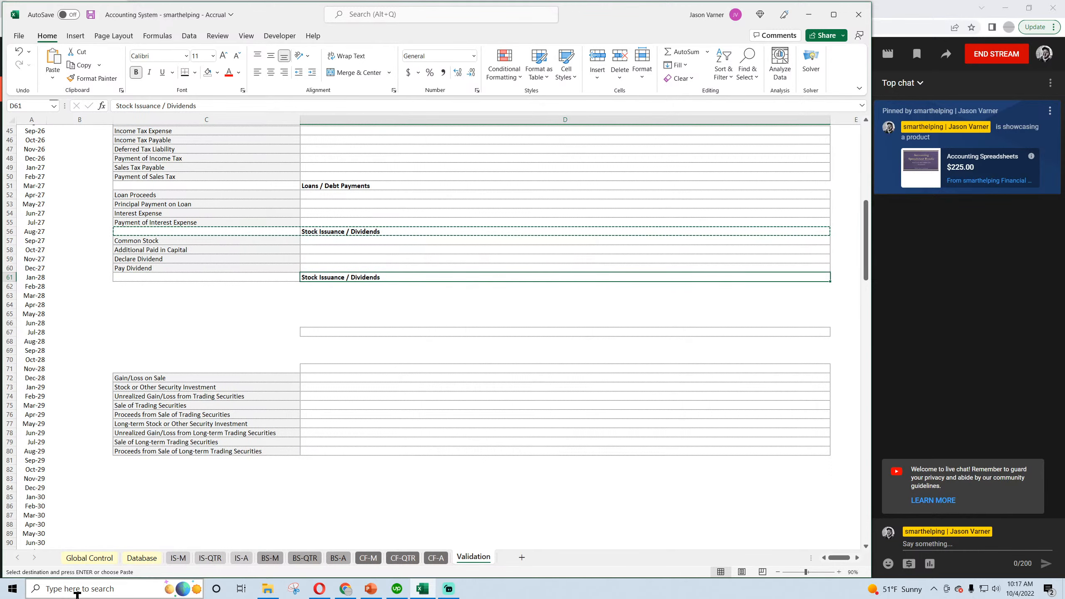
type("Short and Long-term Security Holdings / Purcha")
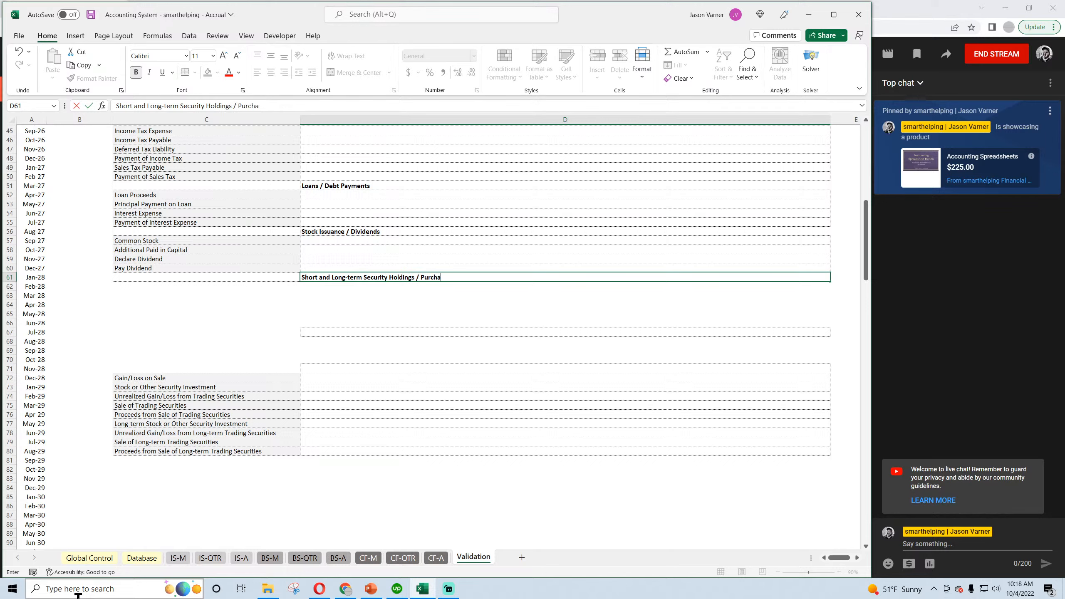
type("les")
key("Return")
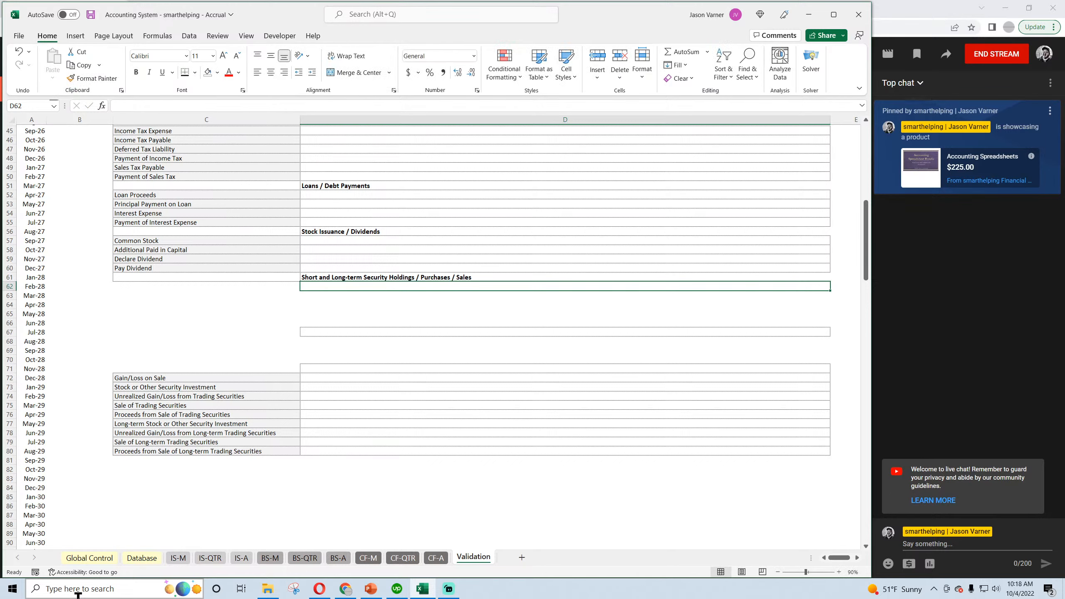
Move the securities investment rows up to start at row 62 under their heading, and place Gain/Loss on Sale separately in C71.
left_click(245, 378)
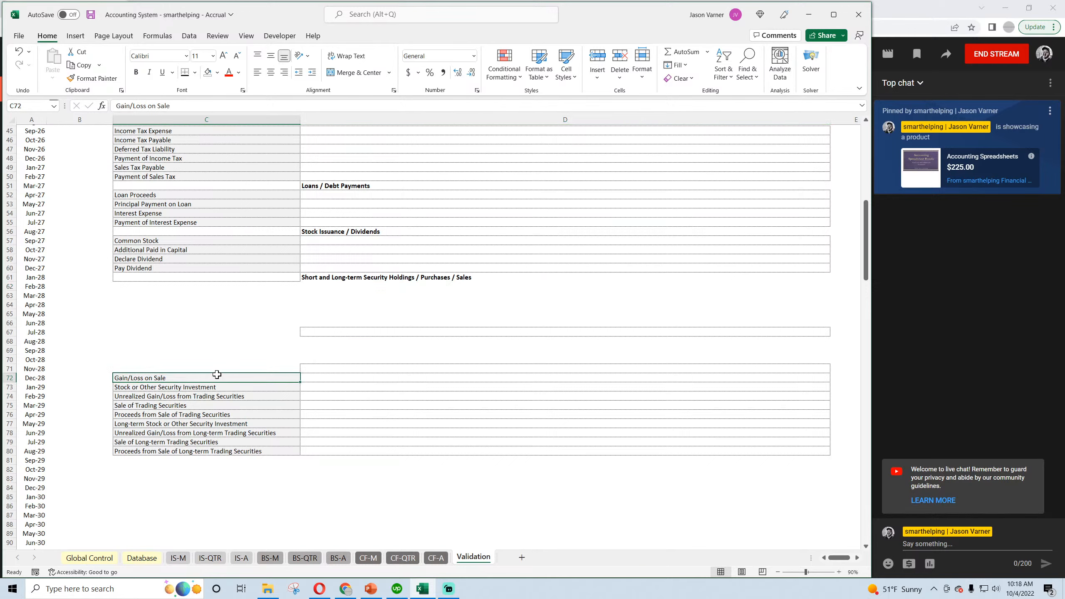
left_click_drag(216, 373, 208, 474)
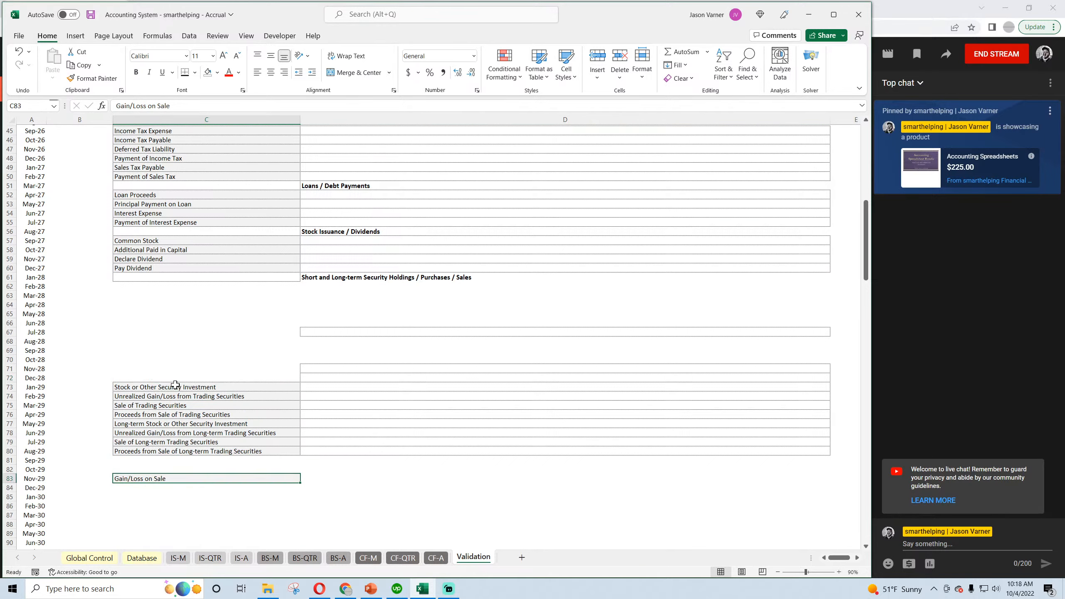
left_click_drag(172, 387, 487, 385)
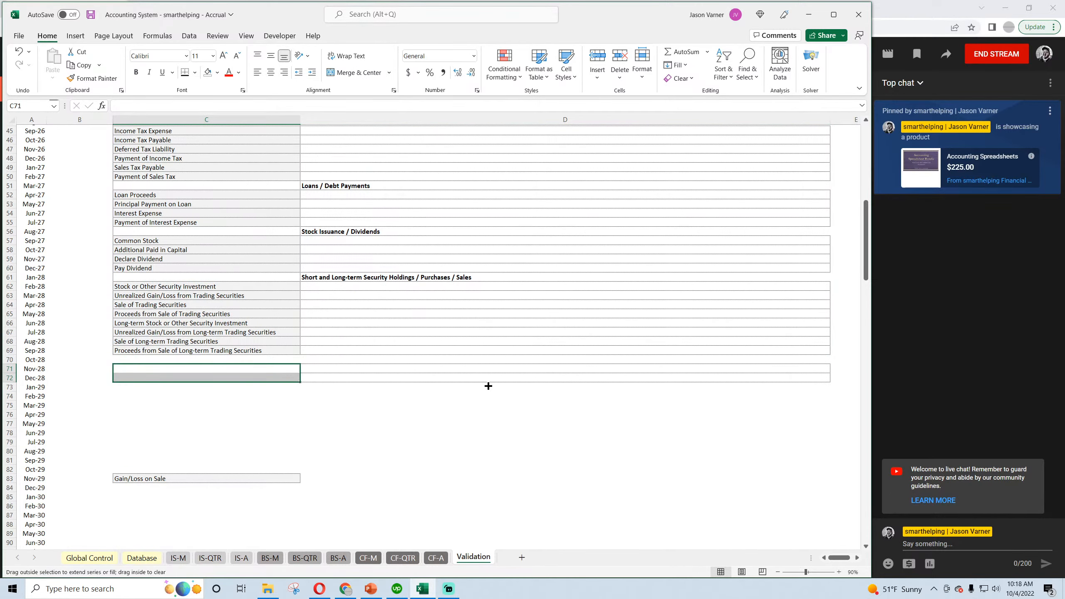
left_click(171, 481)
left_click_drag(171, 481, 173, 372)
Copy the blank bordered cell D69 to D71 beside Gain/Loss on Sale and save the workbook.
left_click(329, 350)
right_click(330, 350)
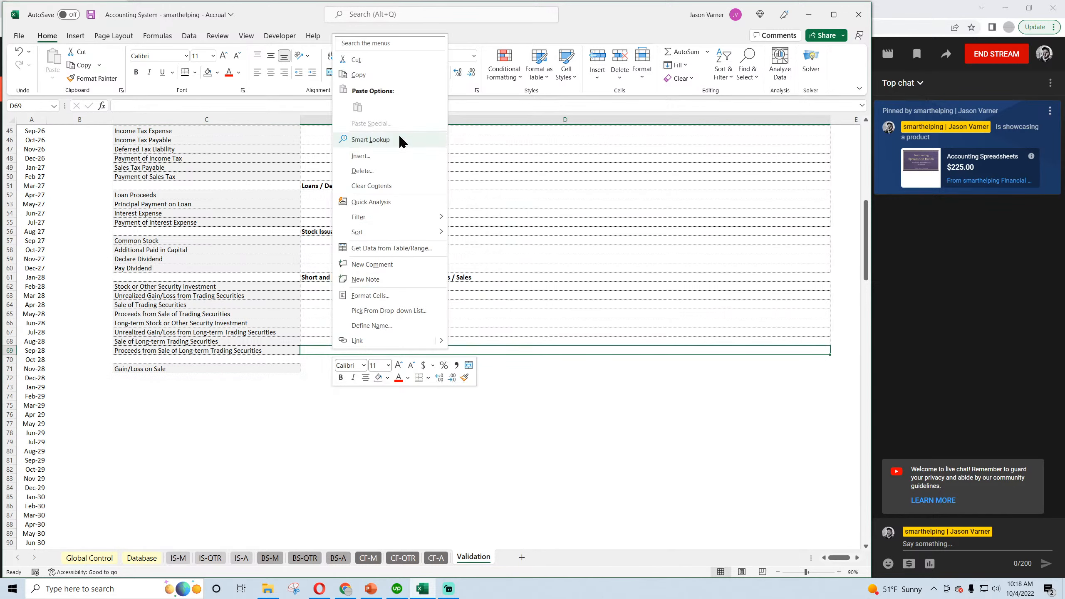
left_click(390, 79)
right_click(325, 368)
left_click(358, 127)
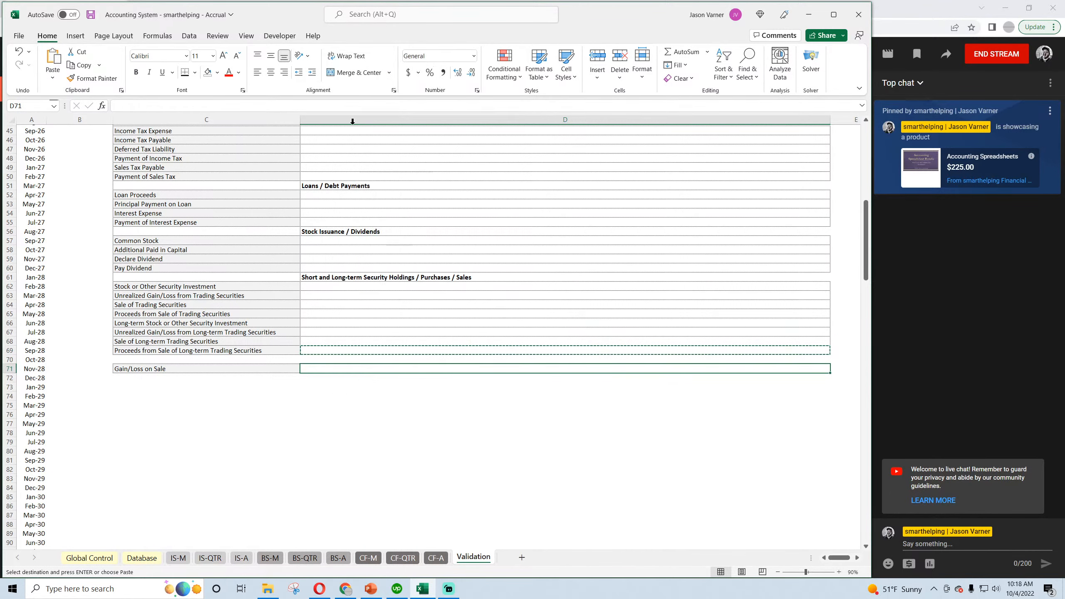
left_click(336, 413)
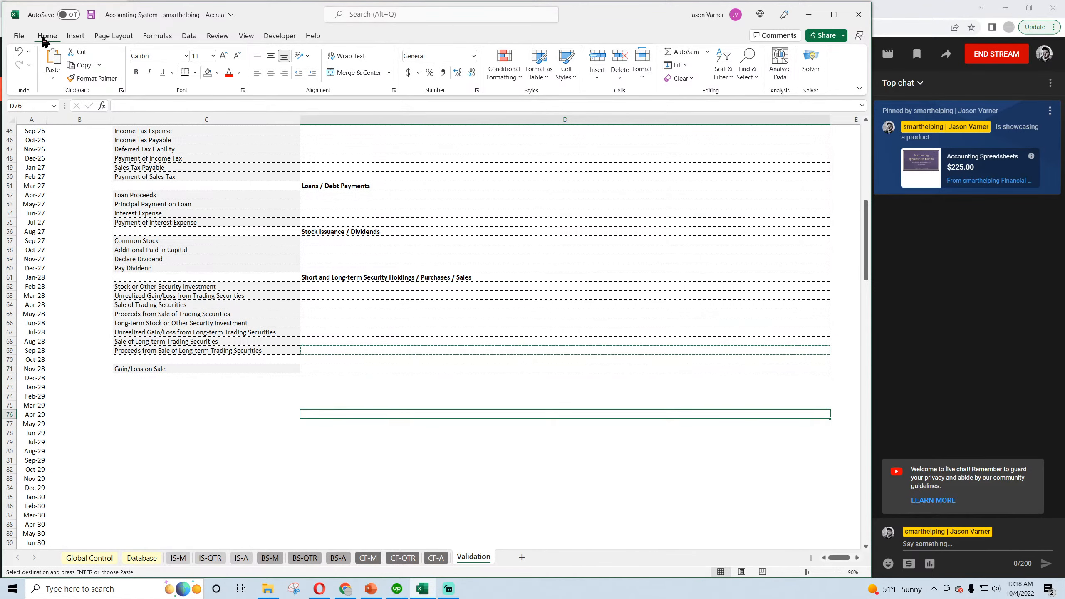
left_click(91, 14)
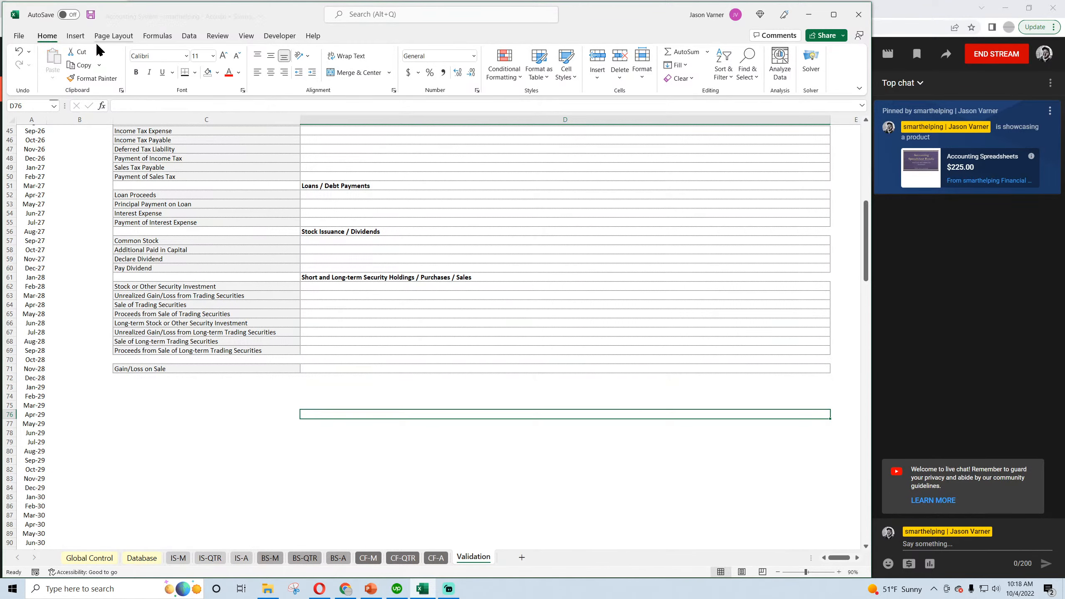
Review the regrouped Validation categories and examine how they are listed in the Category dropdown of cell C2 on the Database sheet.
left_click(211, 442)
scroll(219, 434, "up", 15)
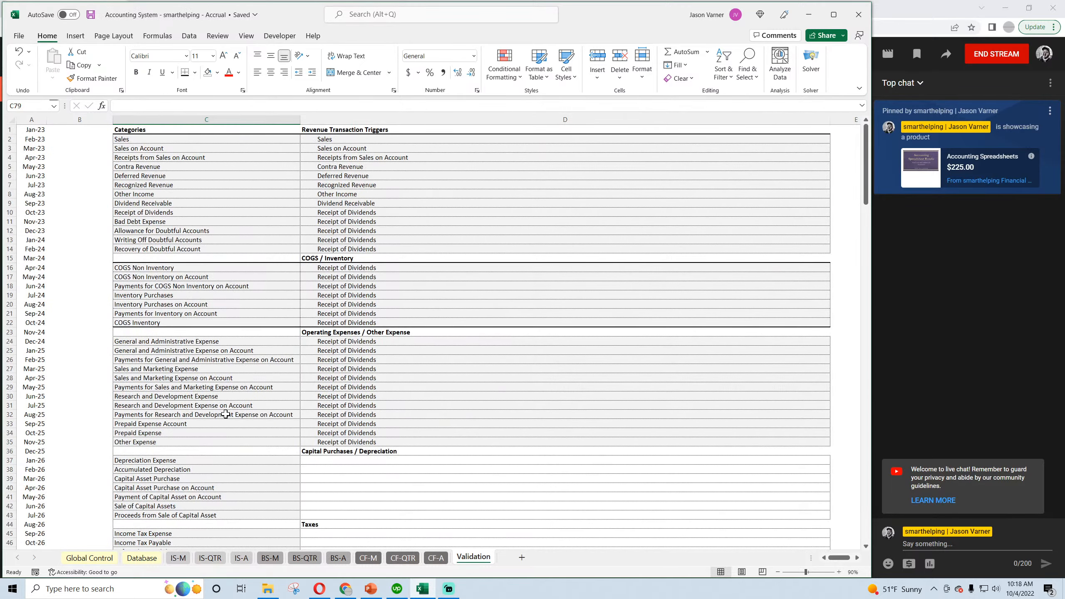
scroll(226, 413, "down", 4)
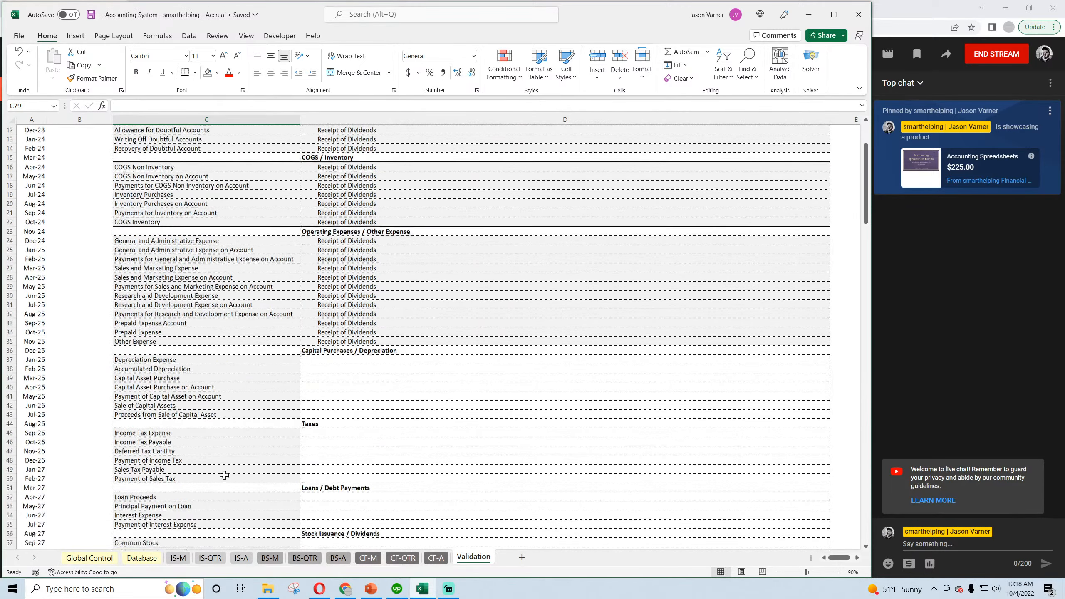
left_click(143, 557)
left_click(465, 141)
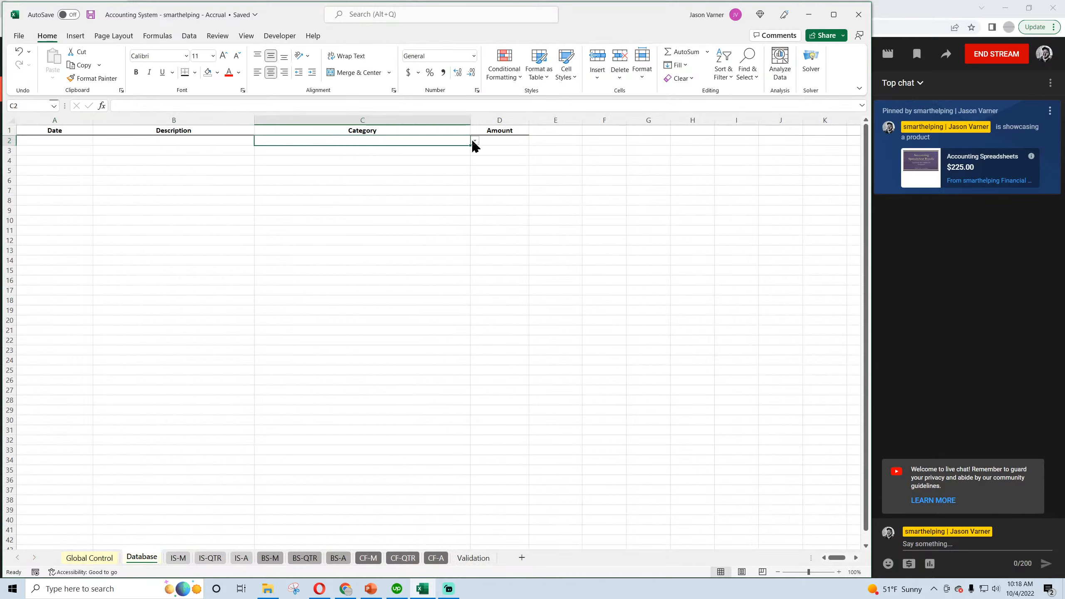
left_click(474, 140)
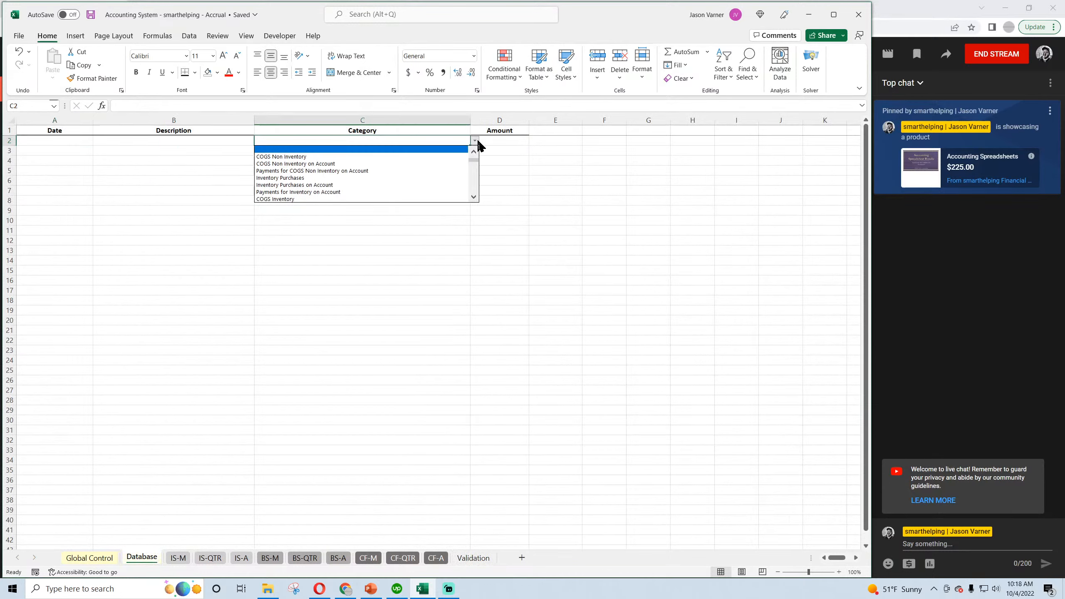
left_click(474, 197)
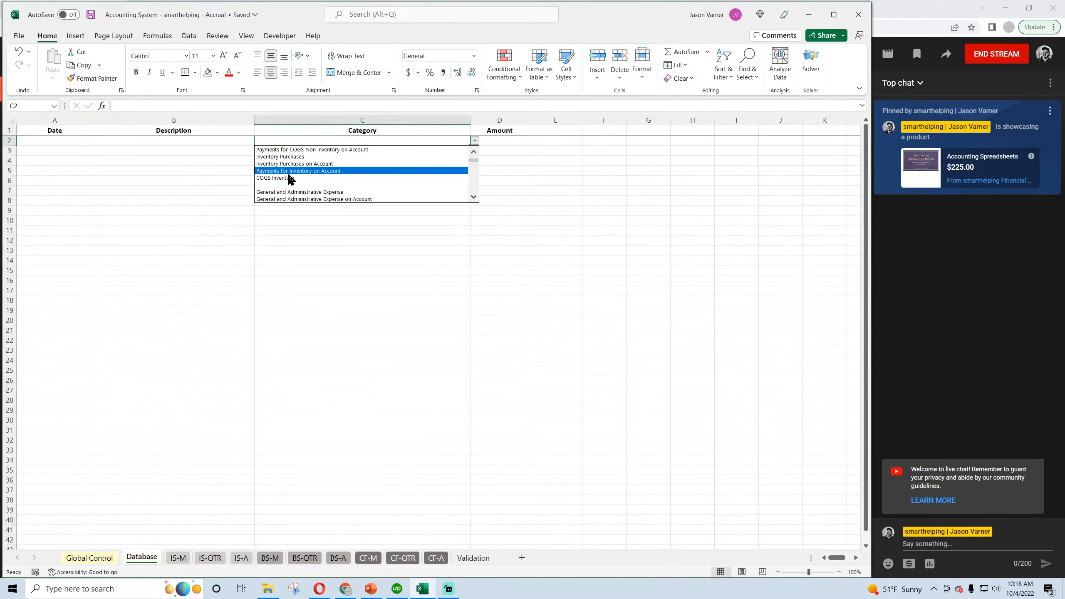
left_click_drag(474, 165, 475, 156)
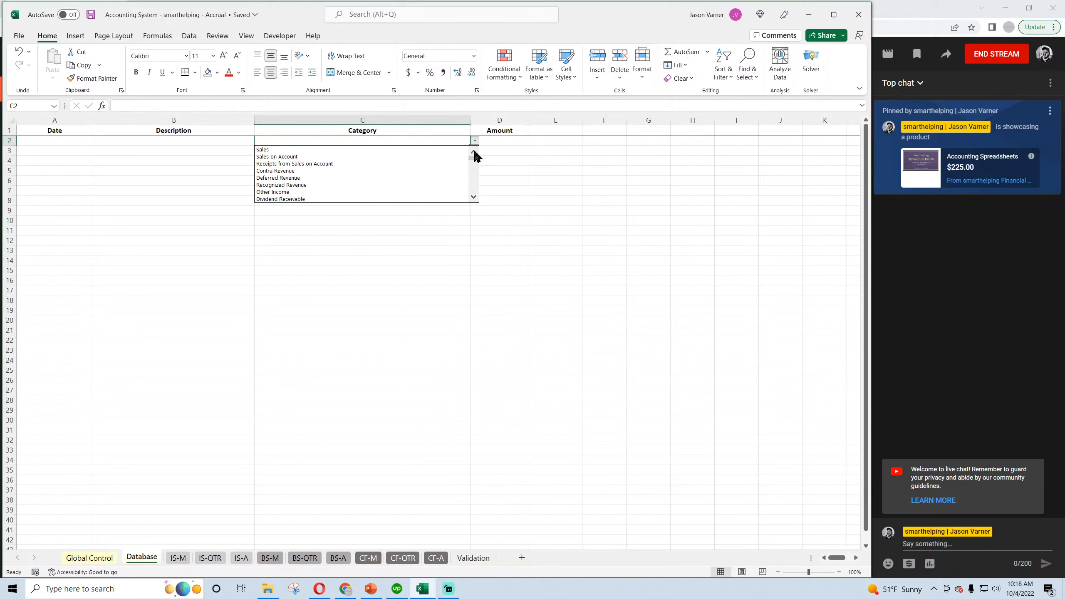
left_click(474, 197)
left_click(475, 198)
left_click(474, 197)
left_click(474, 197)
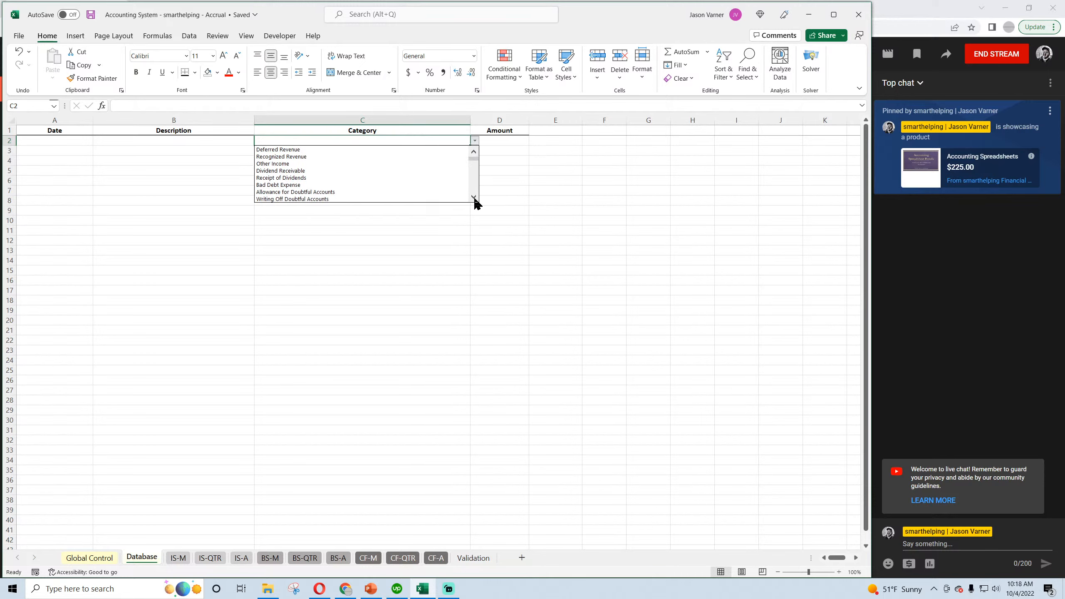
left_click(474, 197)
left_click(474, 197)
left_click(475, 197)
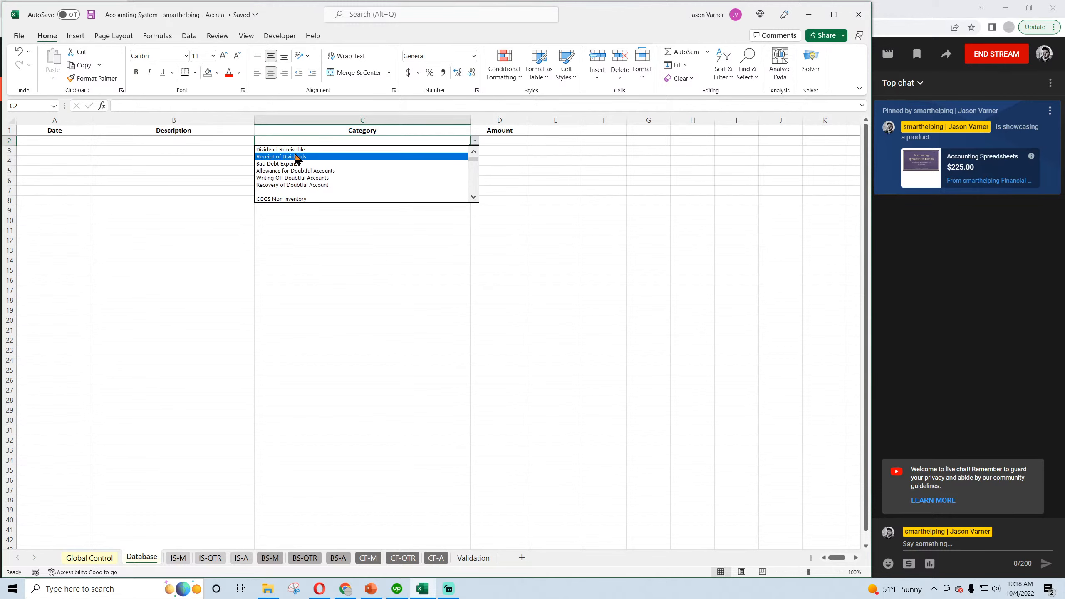
left_click_drag(474, 160, 473, 155)
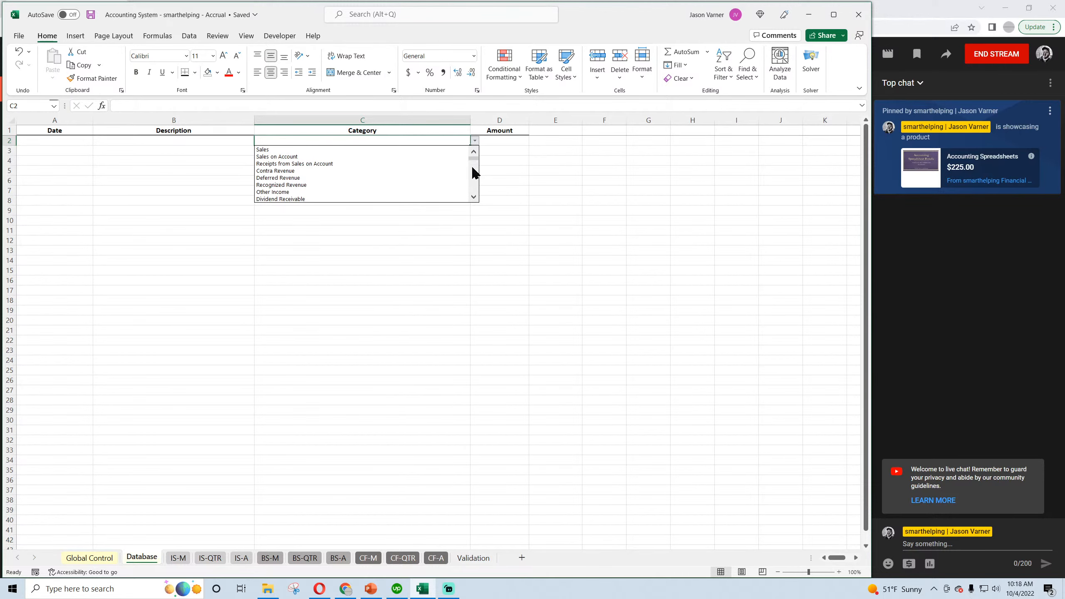
left_click(473, 198)
left_click(473, 197)
left_click(473, 197)
left_click(473, 198)
left_click(473, 197)
left_click(473, 198)
left_click_drag(473, 198, 473, 150)
left_click(474, 198)
key("Escape")
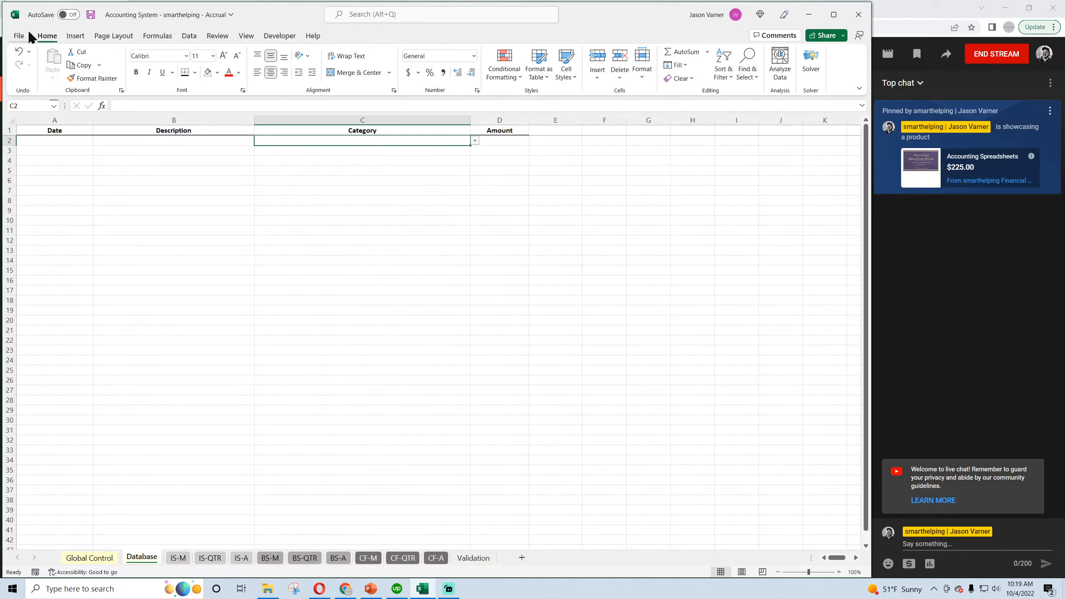
Save the workbook, recheck the category groups on the Validation sheet, and save again.
left_click(90, 14)
left_click(473, 558)
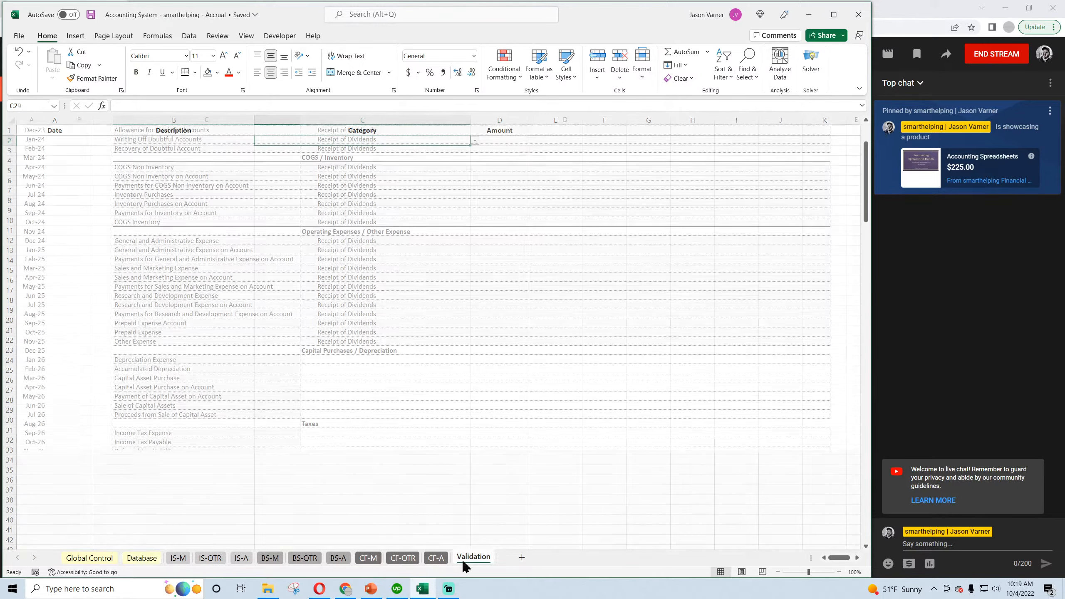
scroll(451, 443, "down", 3)
left_click(333, 440)
scroll(286, 433, "down", 11)
scroll(285, 432, "up", 15)
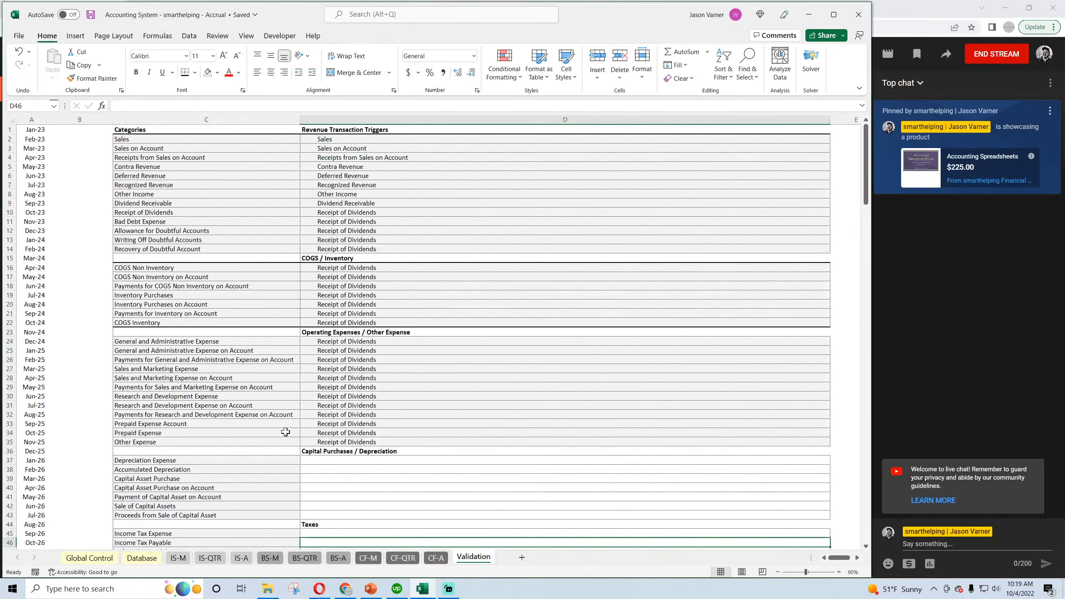
left_click(90, 16)
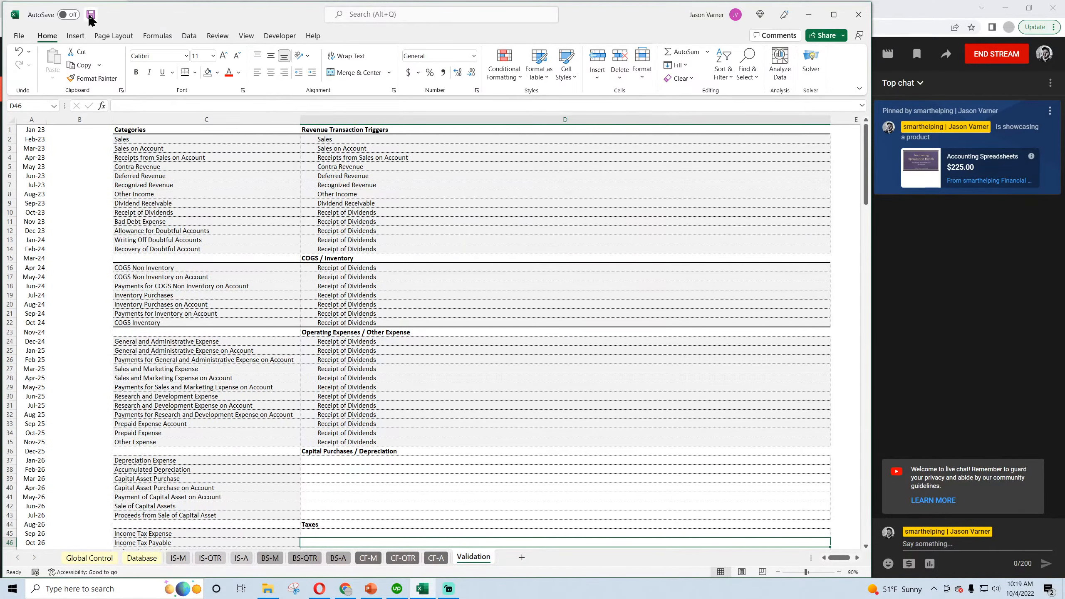
Save a copy in the models folder as "Accounting System - smarthelping - Cash Basis", replacing the existing file.
left_click(19, 36)
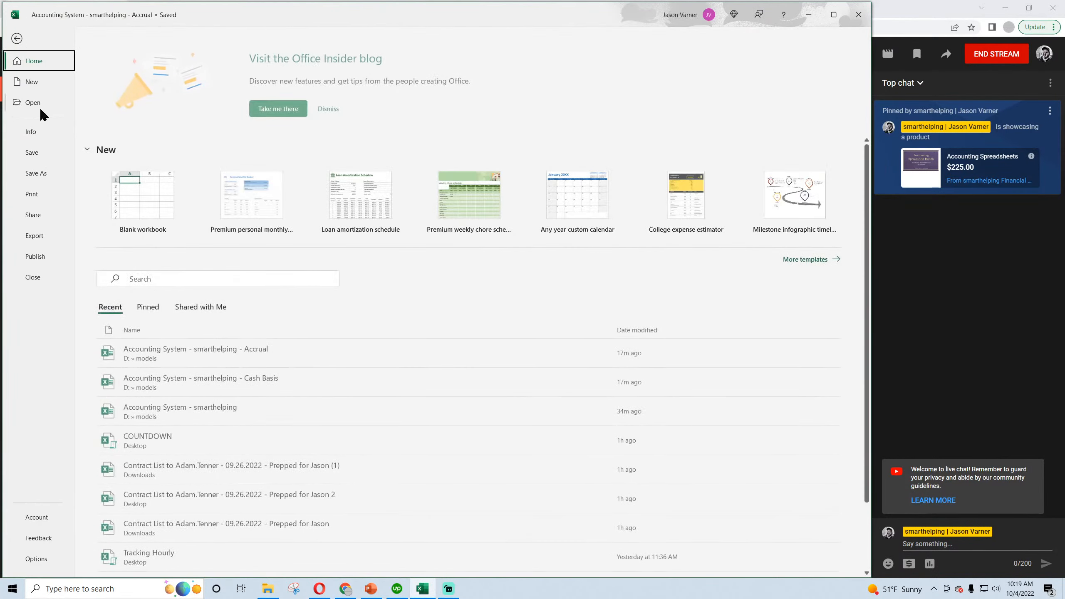
left_click(39, 173)
left_click(136, 216)
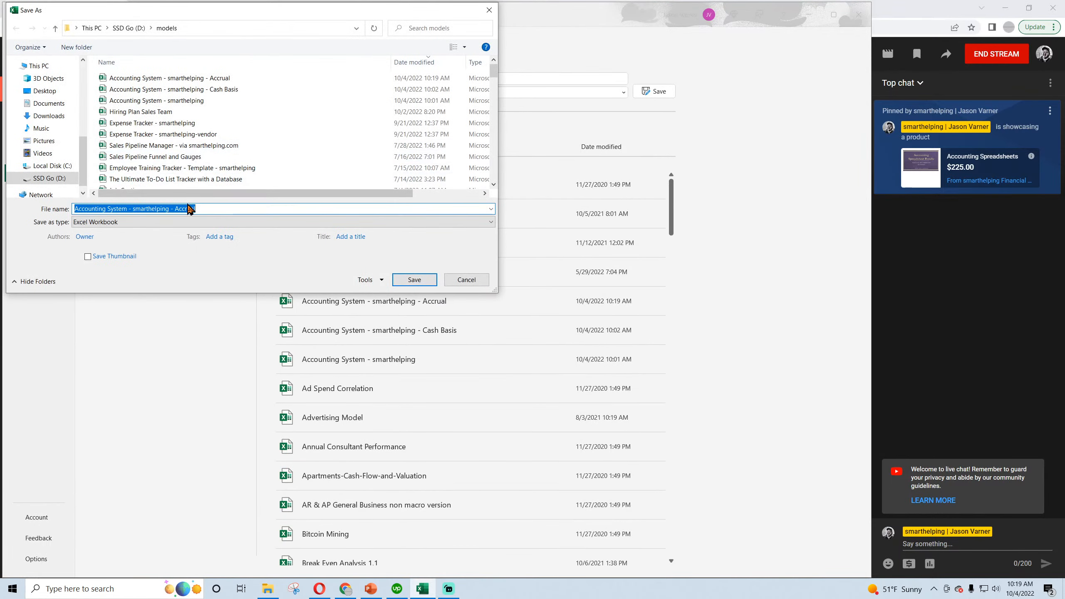
left_click(189, 209)
double_click(175, 208)
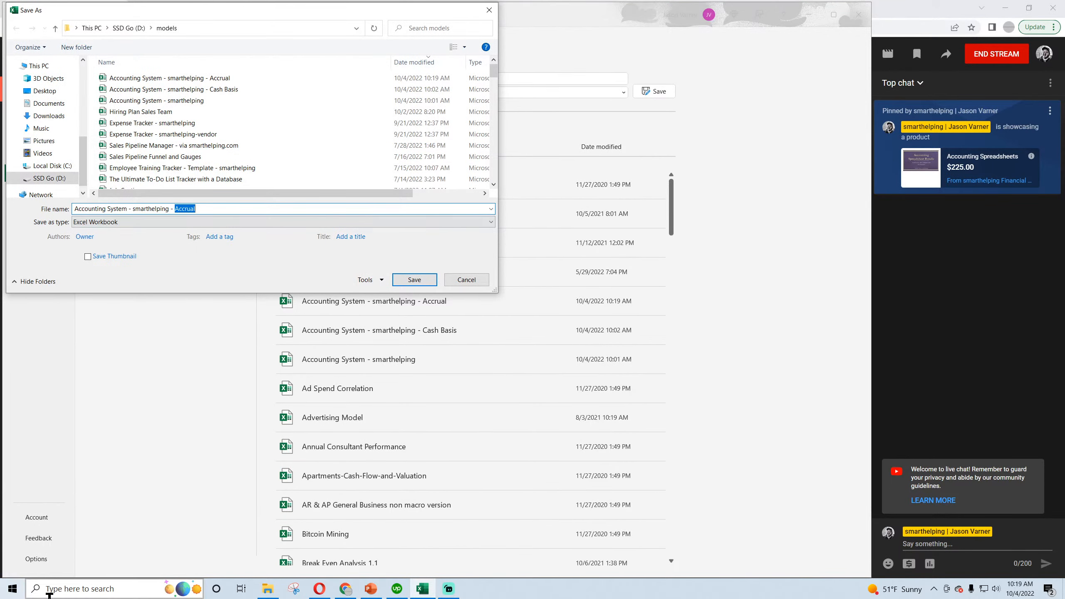
type("Cash Bas")
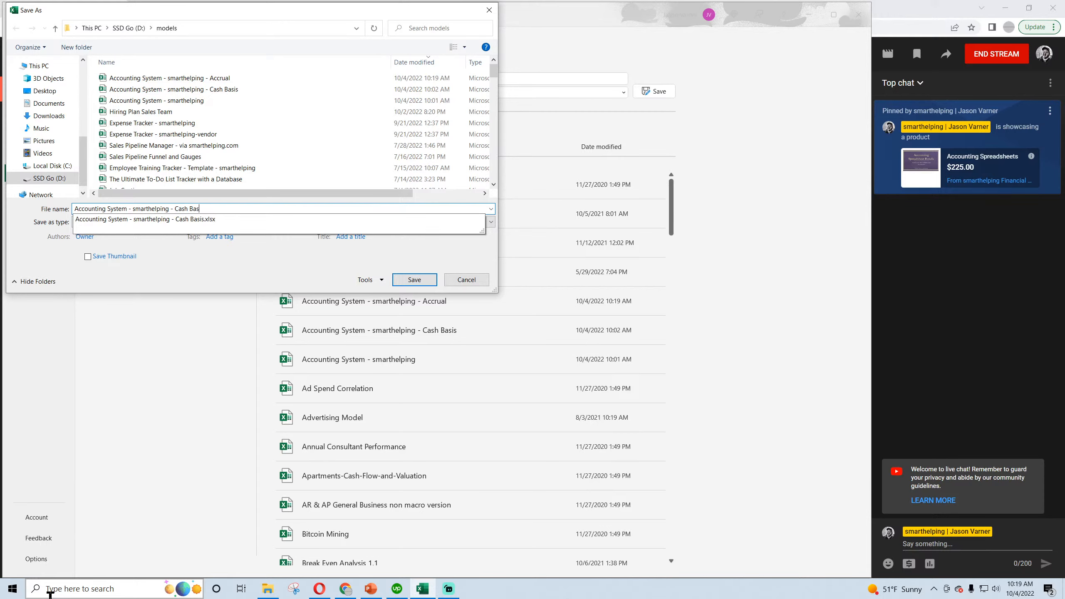
type("is")
key("Return")
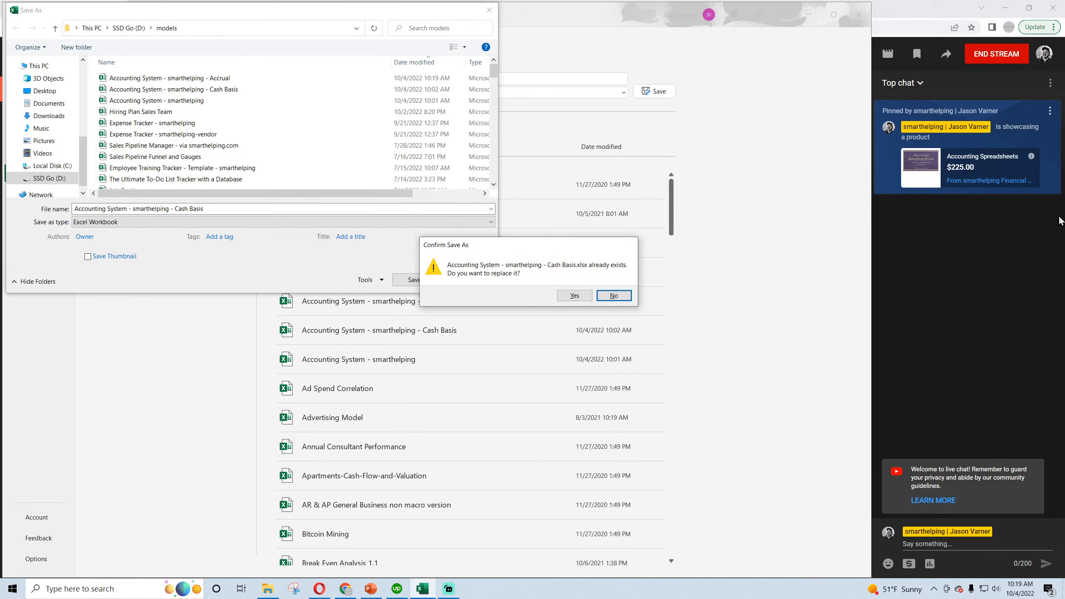
left_click(573, 298)
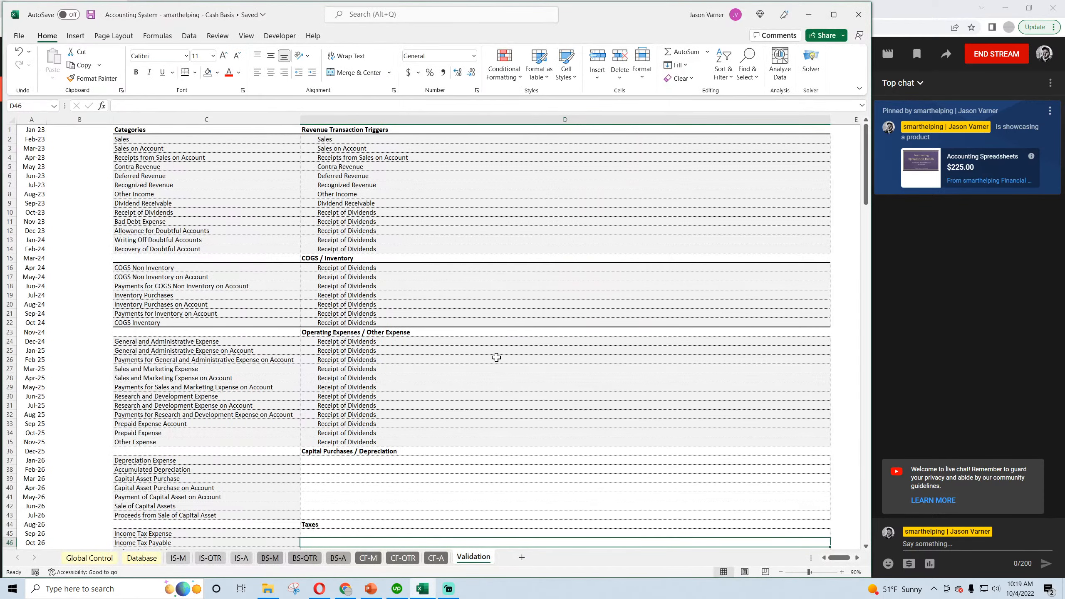
Open "Accounting System - smarthelping - Accrual" from the models folder and align its window over the Cash Basis workbook.
left_click(268, 589)
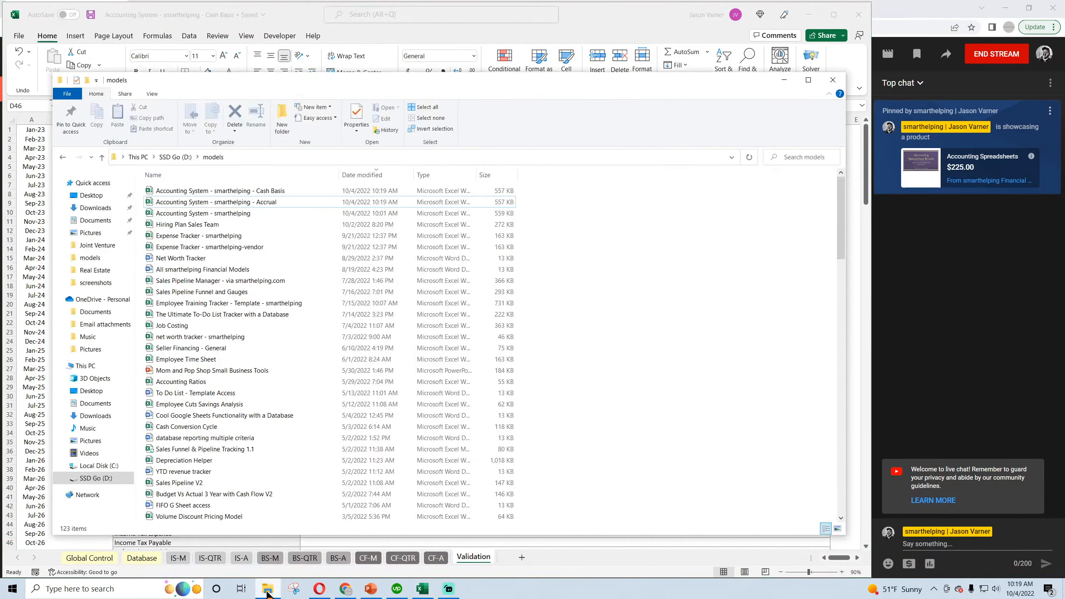
double_click(228, 203)
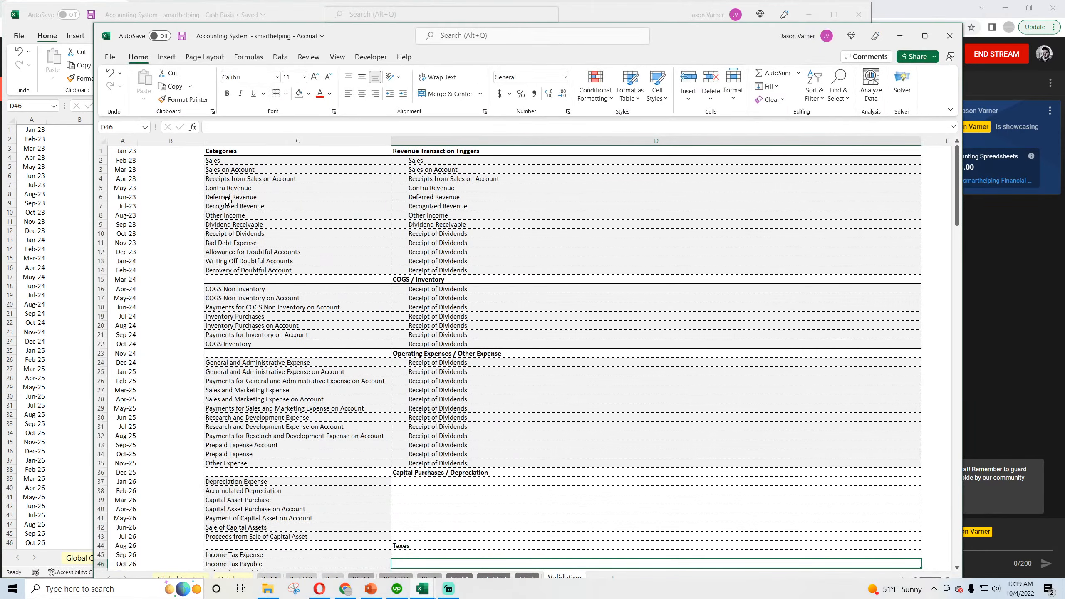
left_click_drag(423, 30, 273, 12)
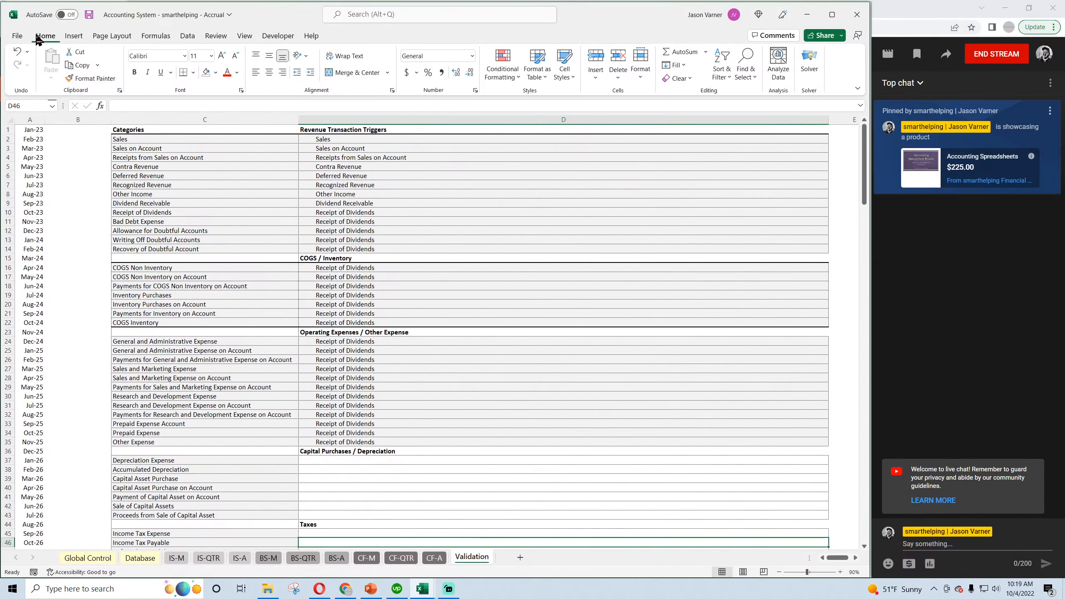
Save the Accrual workbook and set the category in cell C2 of the Database sheet to Sales.
left_click(89, 14)
left_click(145, 559)
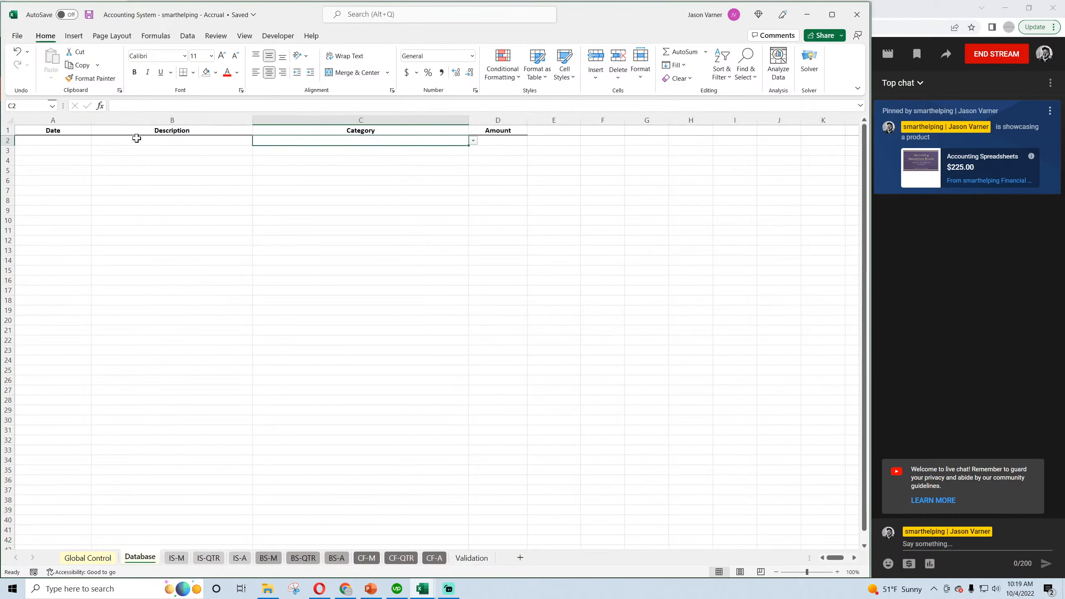
left_click(89, 14)
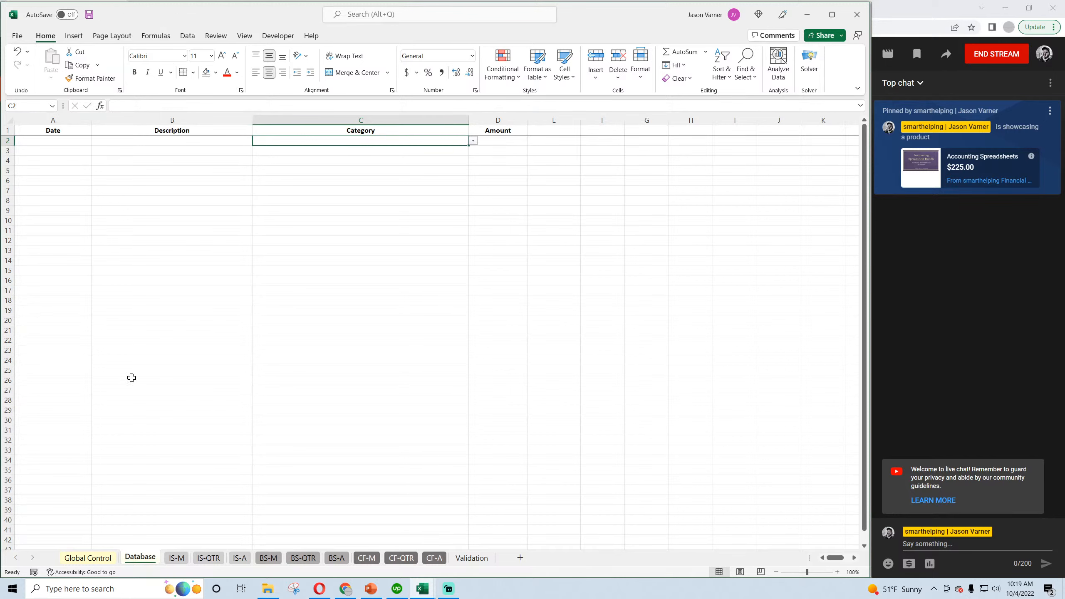
left_click(473, 140)
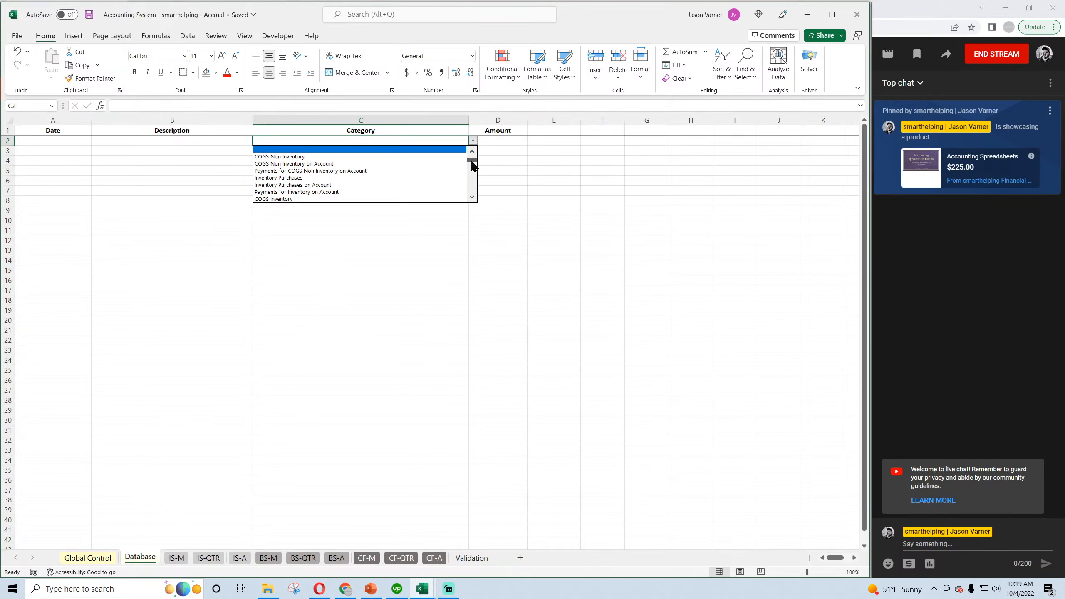
left_click_drag(472, 160, 469, 155)
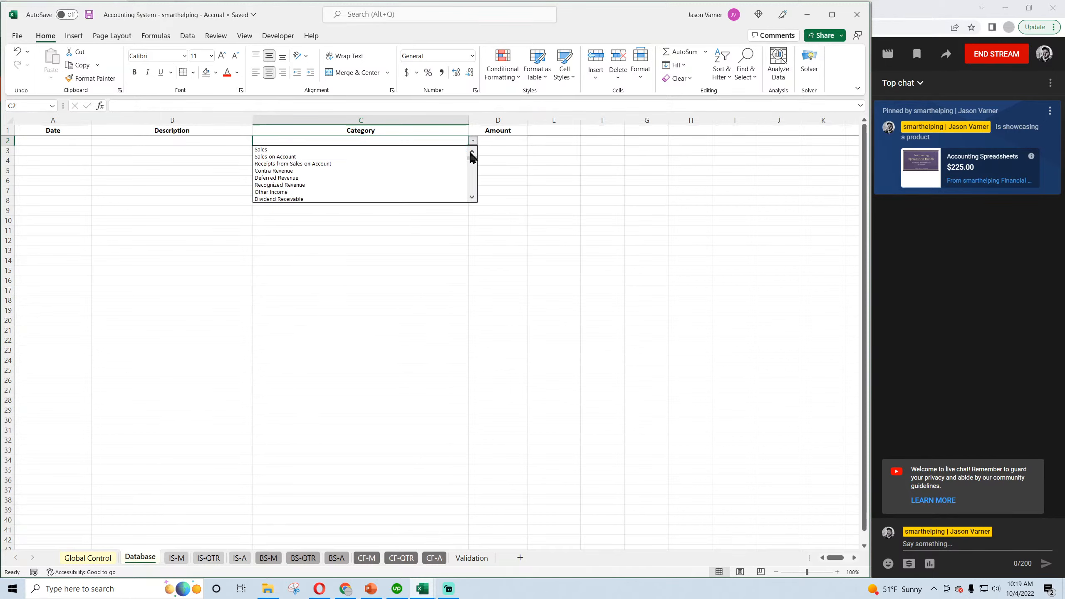
left_click(358, 151)
Complete row 2 of the Database sheet with date 1/1/2023, description "Made Sales in Period" and amount 5000.
left_click(61, 142)
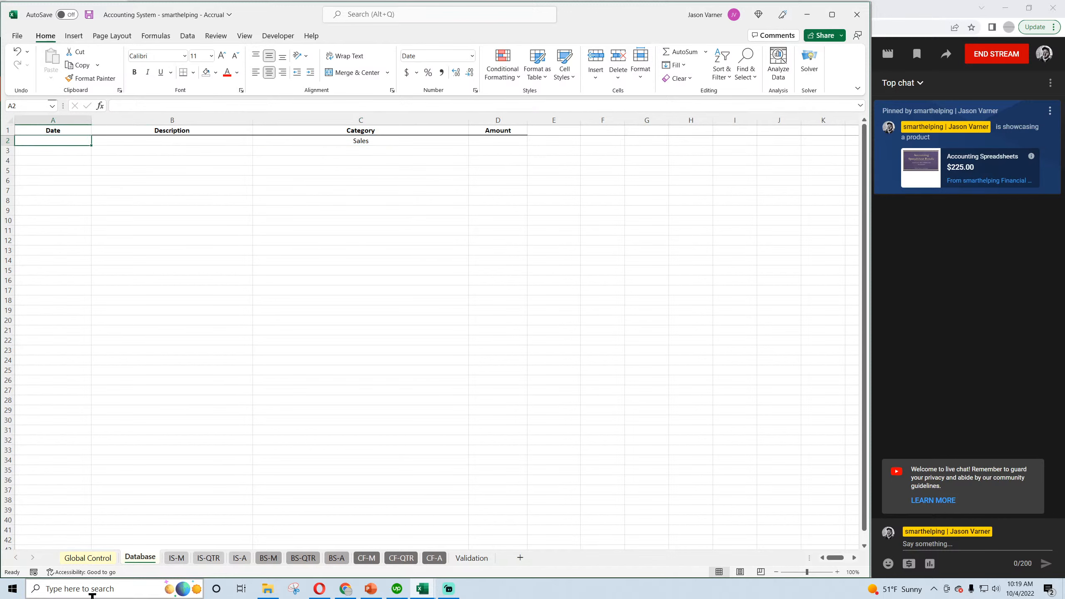
type("1/1/2023")
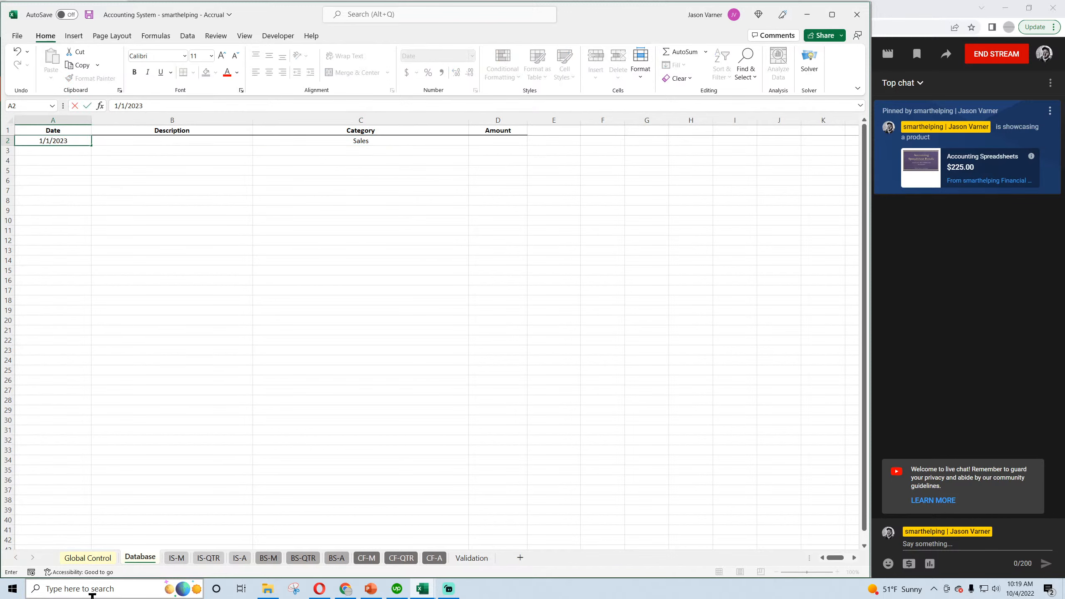
key("Tab")
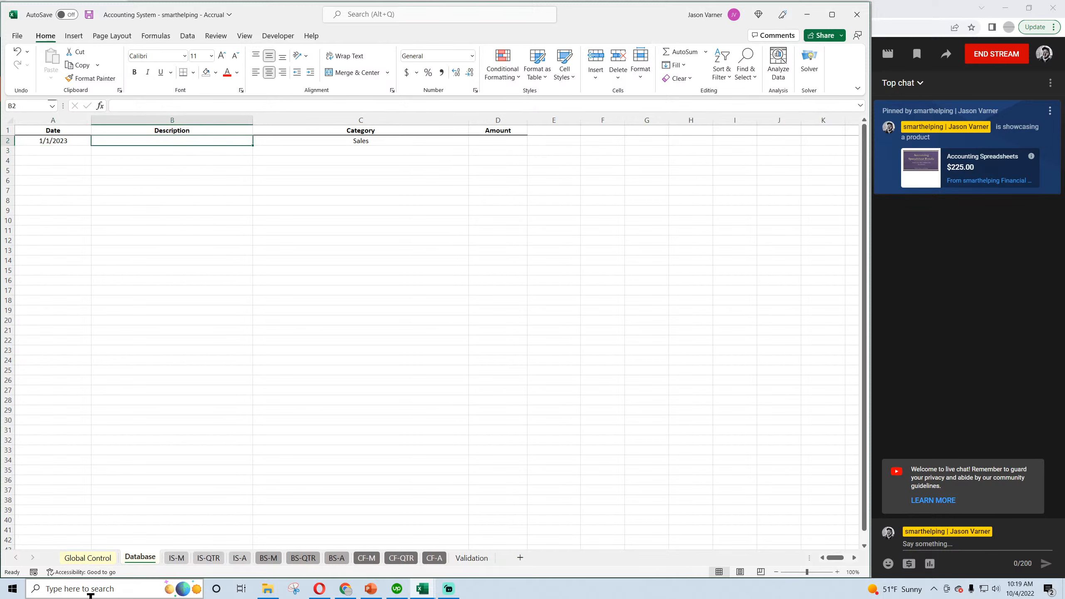
type("Made Sale")
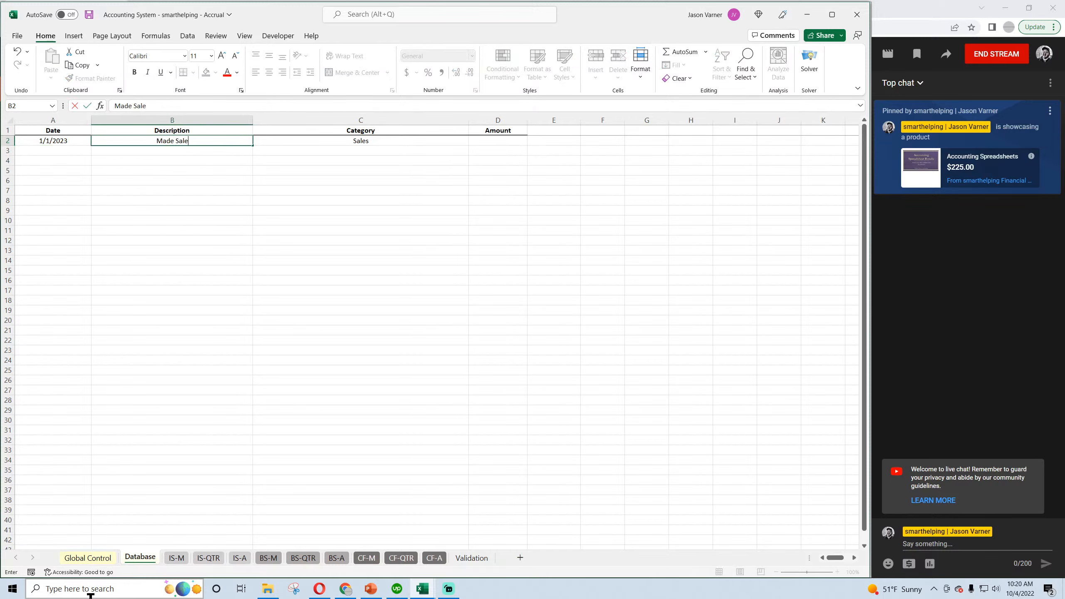
type("s in Period")
key("Return")
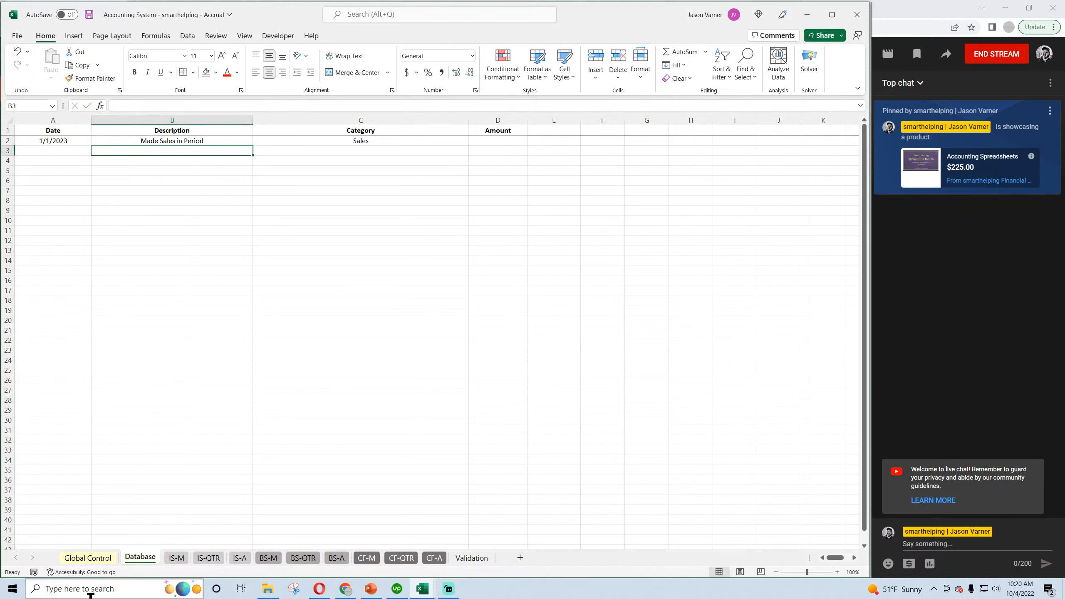
left_click(499, 143)
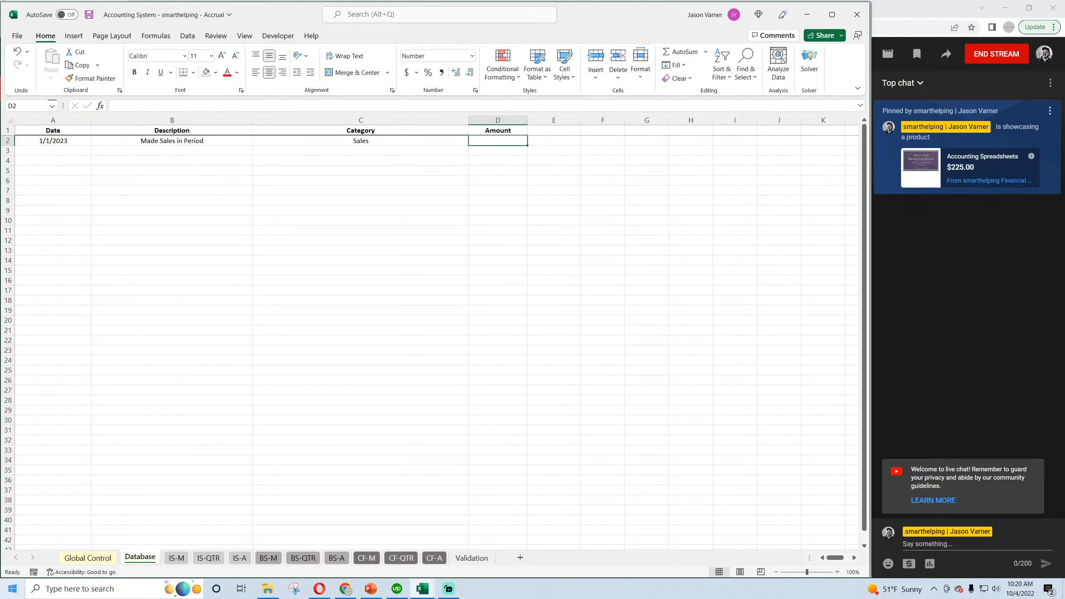
type("5000")
key("Return")
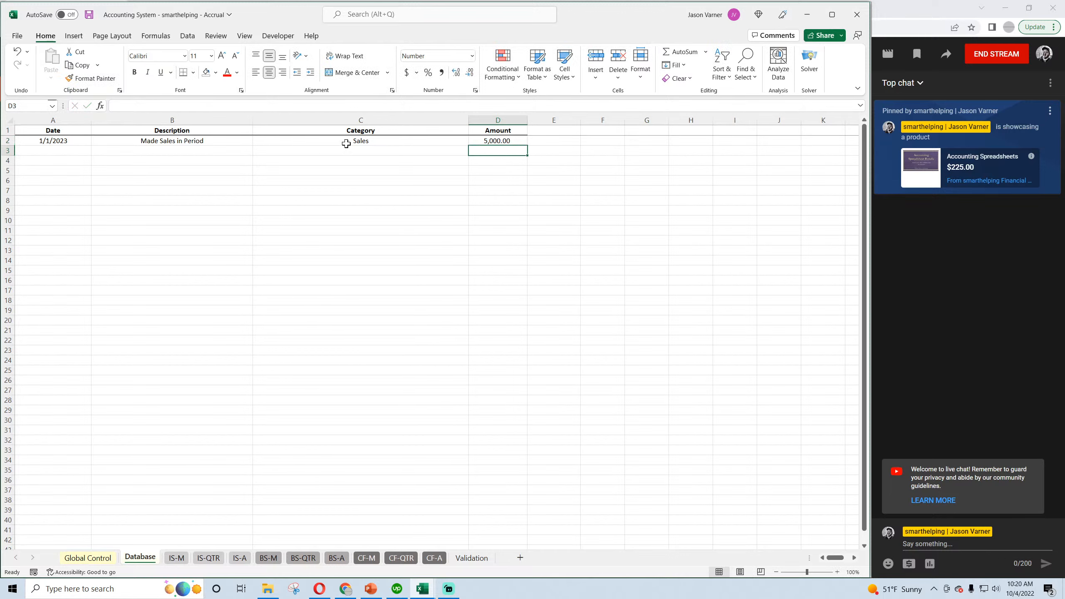
Copy the sales entry A2:D2 into row 2 of the Cash Basis workbook's Database sheet and save that workbook.
left_click_drag(65, 142, 482, 140)
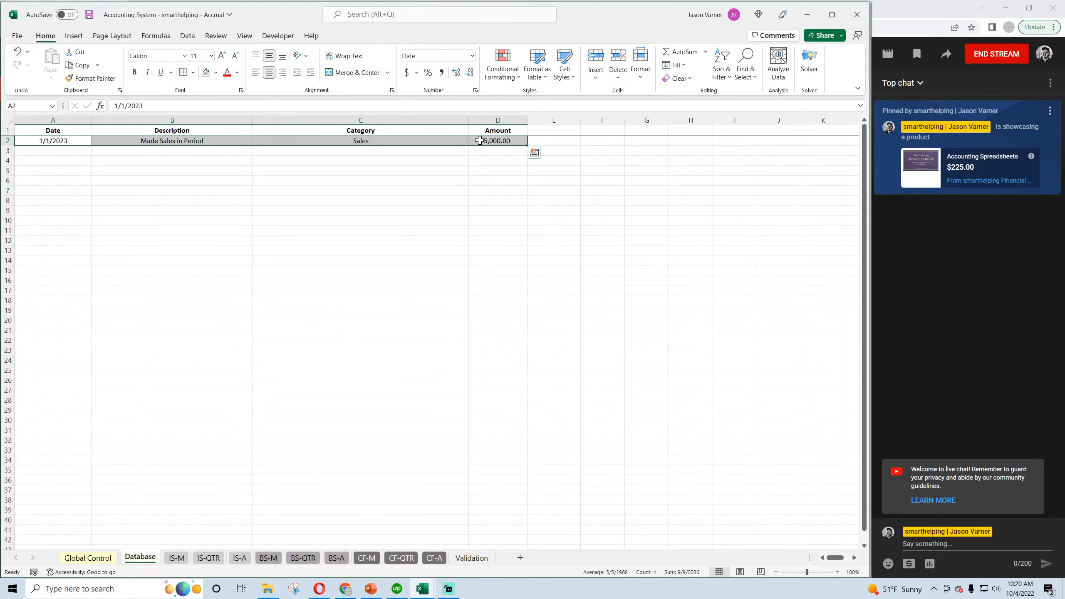
key("ctrl+c")
left_click(419, 594)
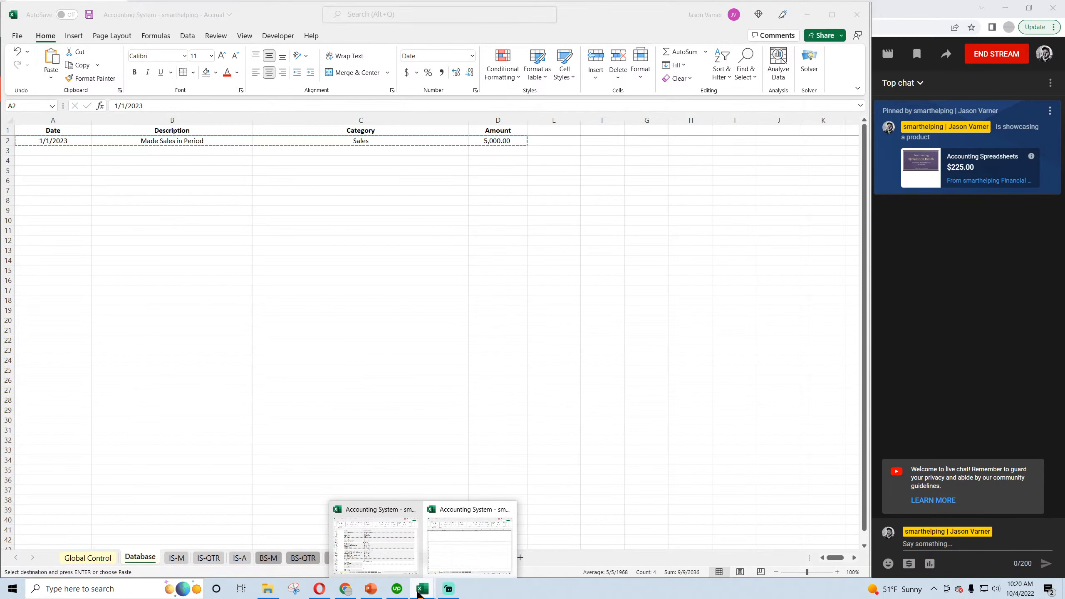
left_click(448, 562)
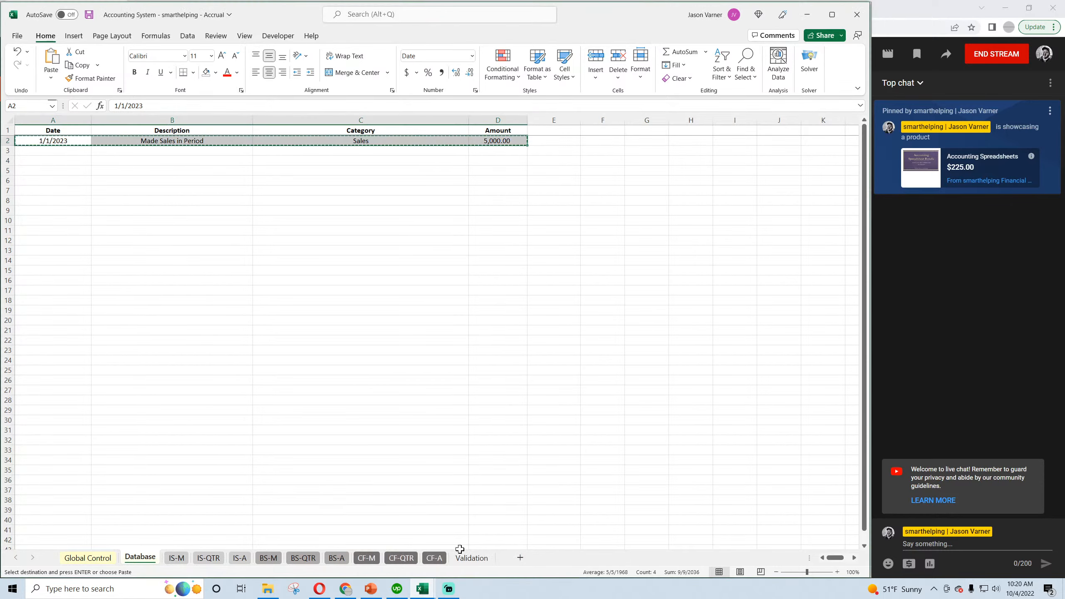
left_click(422, 588)
left_click(392, 562)
left_click(141, 557)
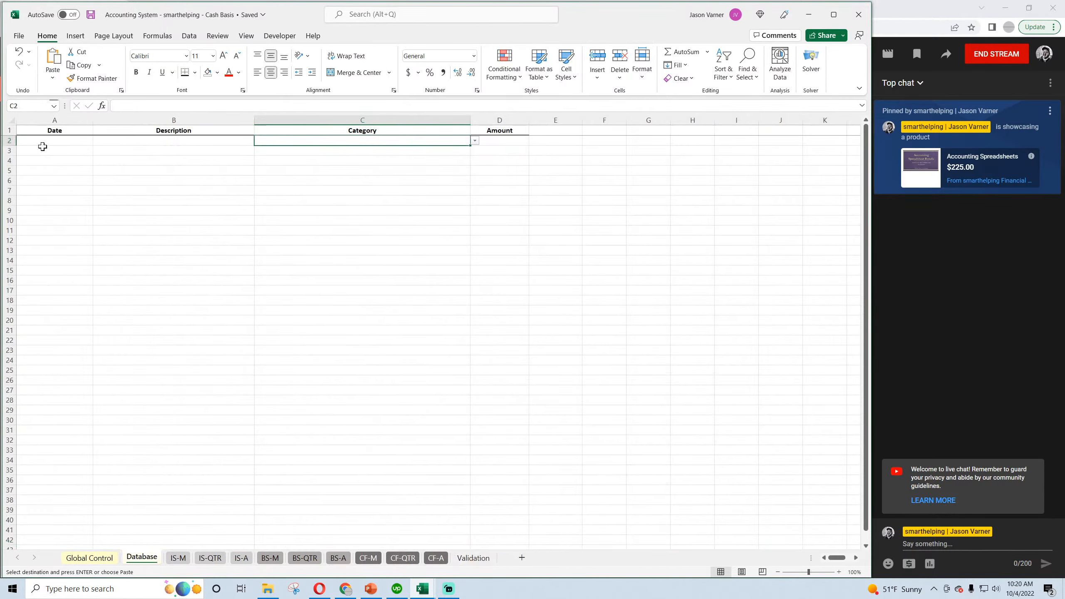
left_click(40, 140)
key("ctrl+v")
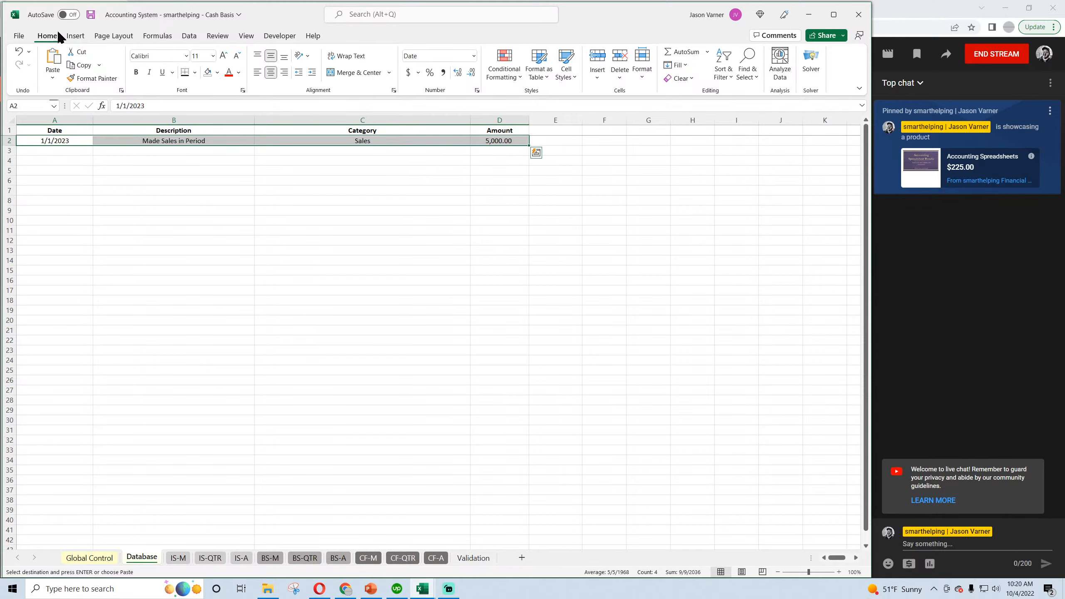
left_click(91, 14)
Examine how the sale flows through the IS-M, IS-QTR and IS-A income statements and the BS-M and BS-A balance sheets.
left_click(205, 221)
left_click(178, 558)
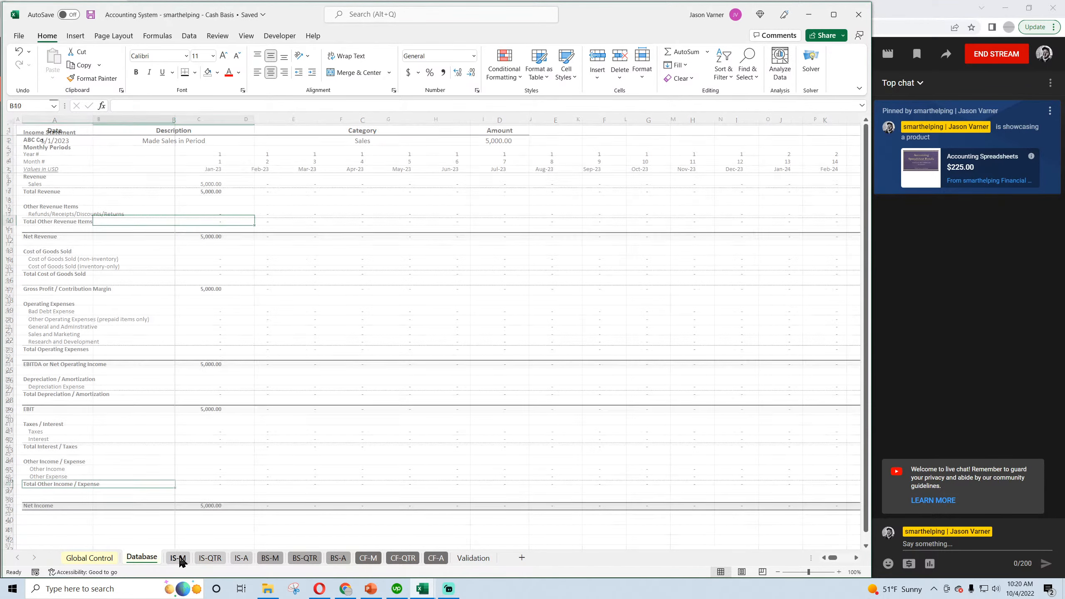
left_click(207, 183)
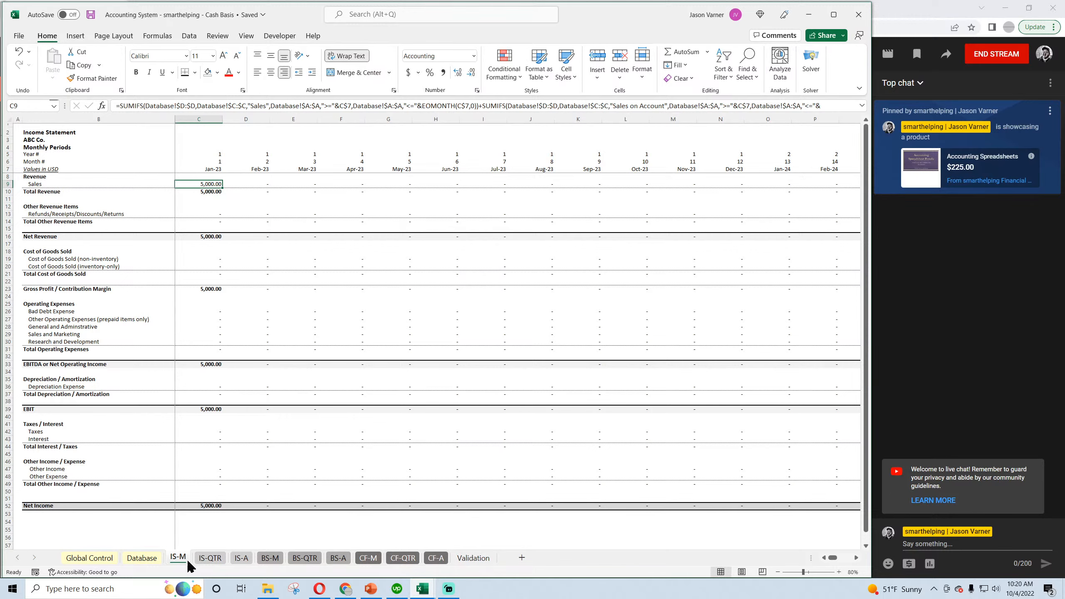
left_click(210, 558)
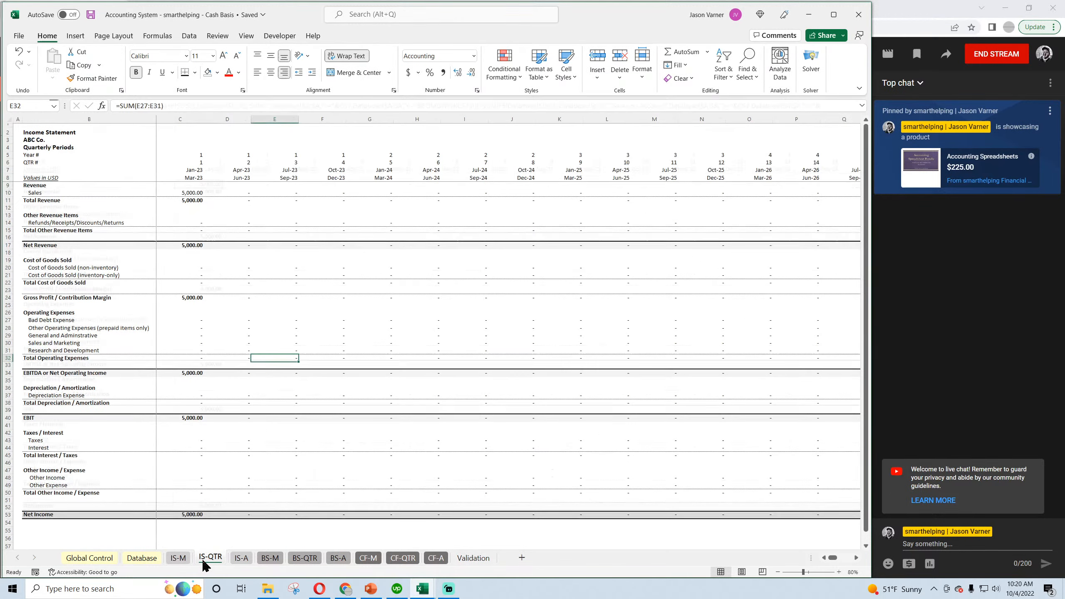
left_click(242, 557)
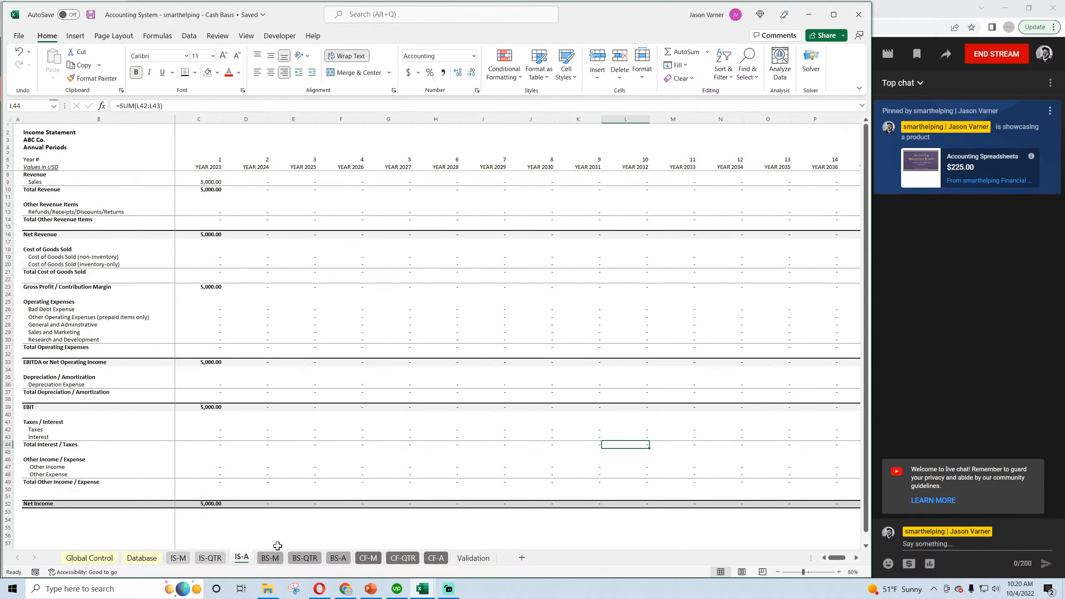
left_click(271, 558)
scroll(268, 474, "down", 4)
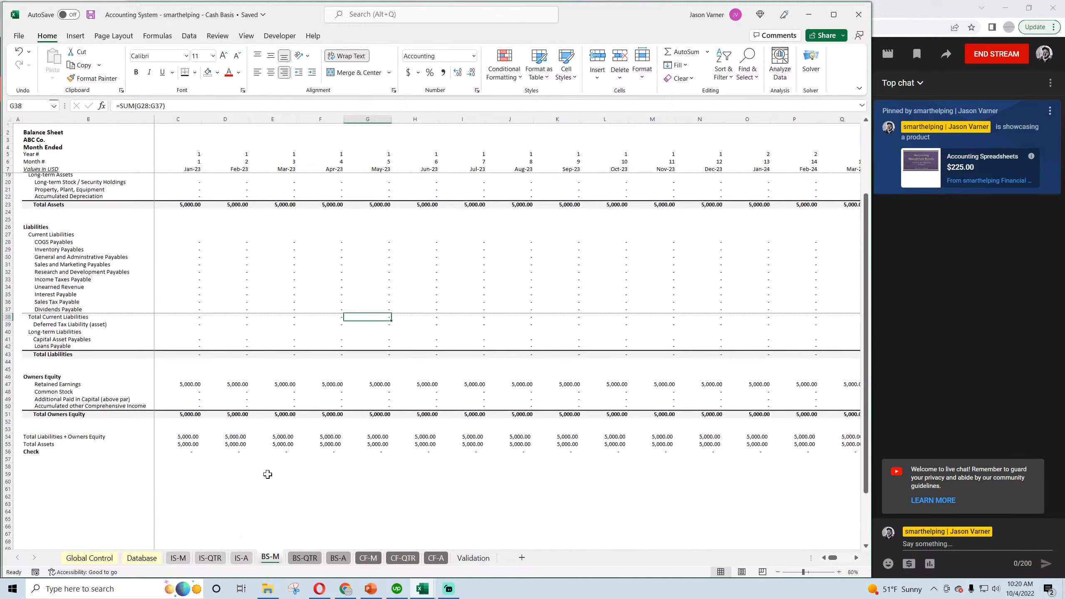
scroll(212, 248, "up", 4)
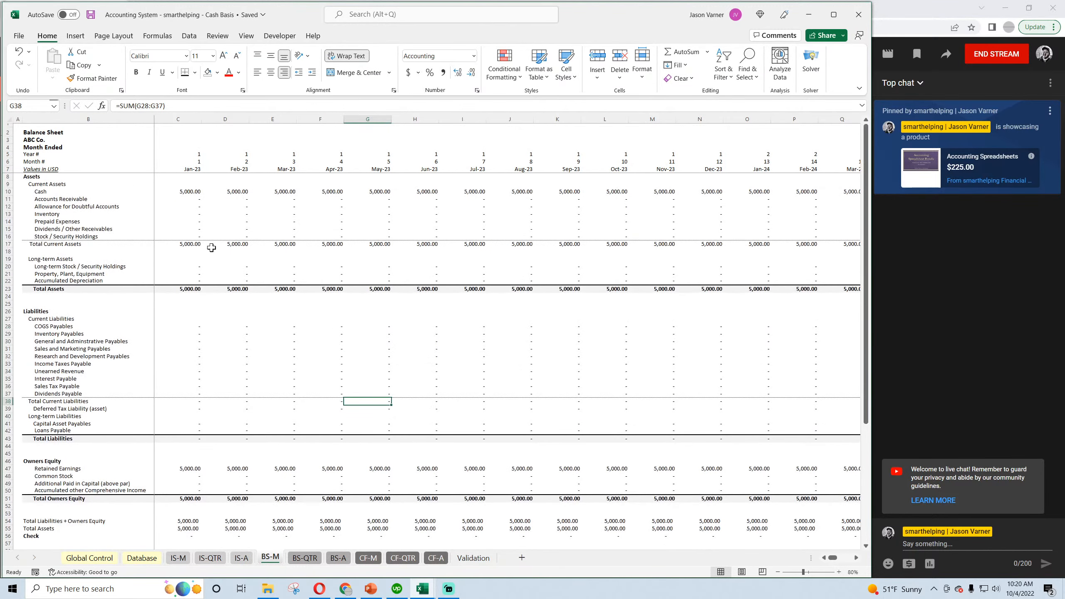
left_click(183, 193)
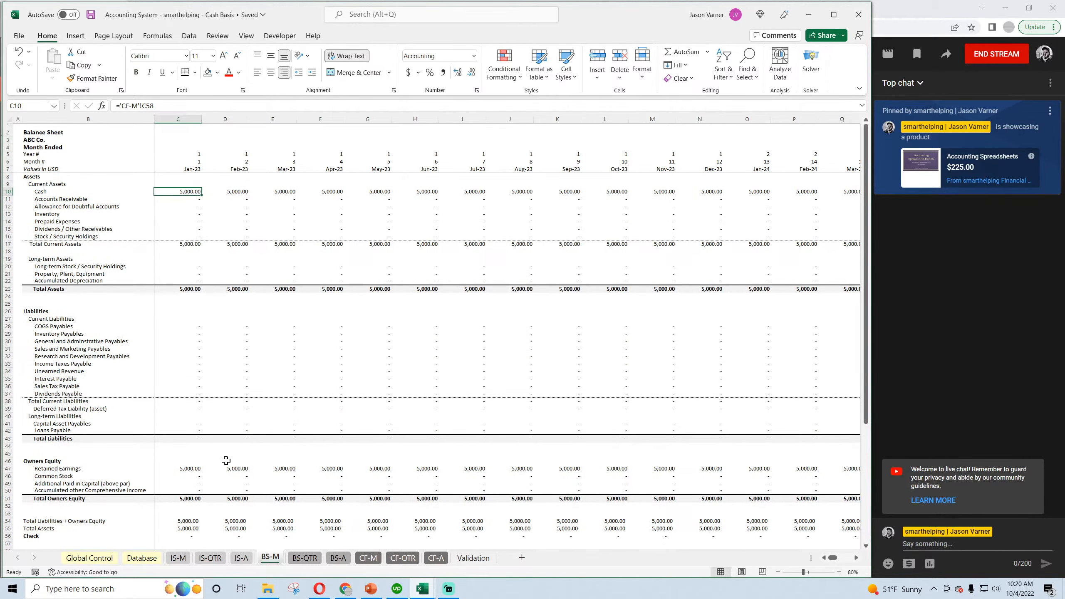
left_click(337, 557)
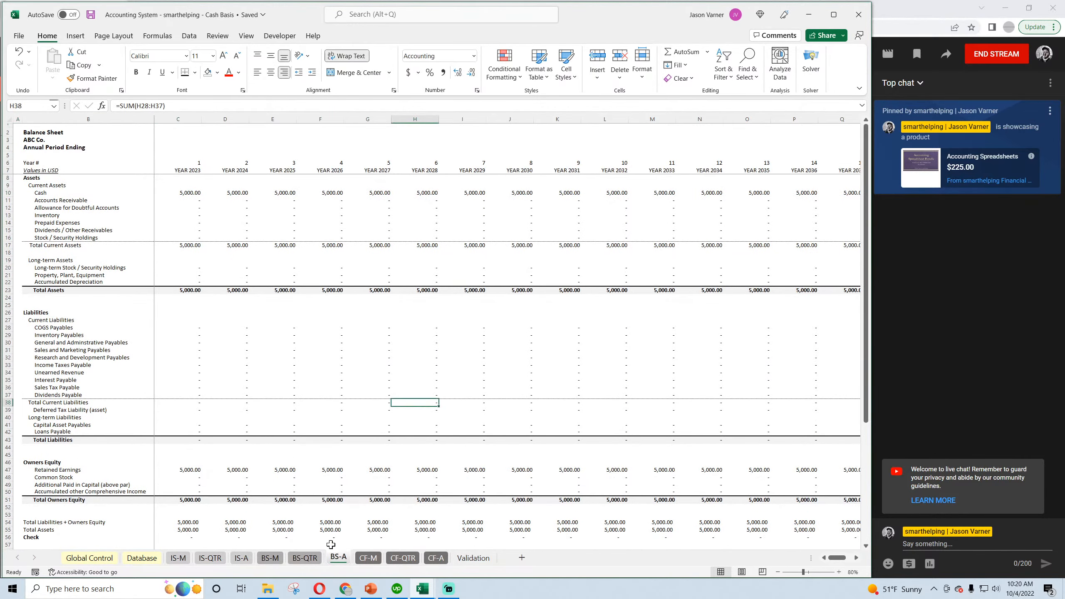
Examine net income and total cash flow on the monthly, quarterly and annual cash flow statement sheets.
left_click(368, 558)
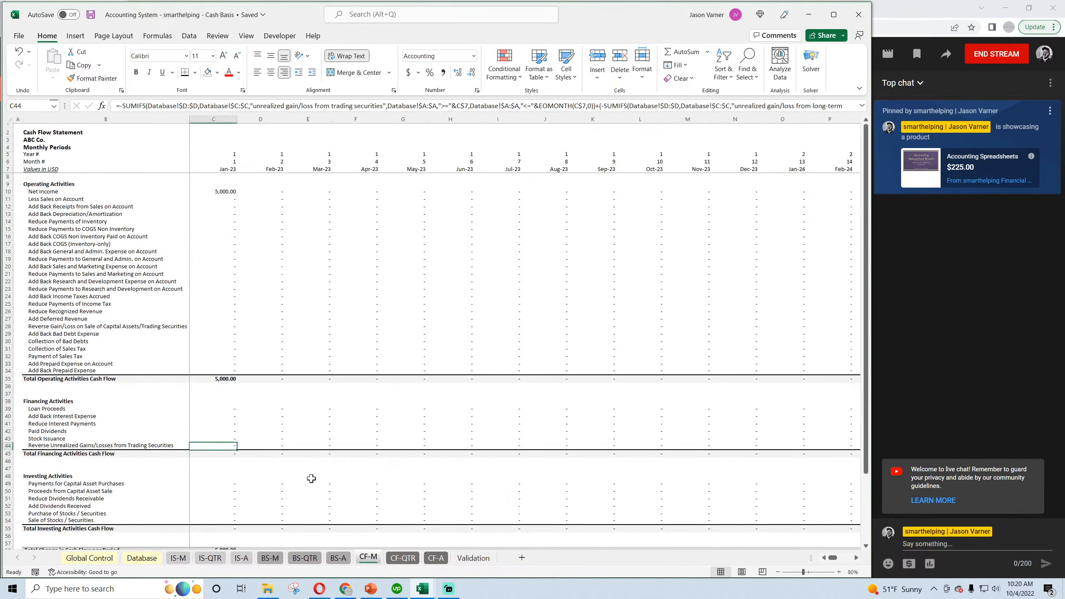
left_click(228, 192)
scroll(257, 379, "down", 3)
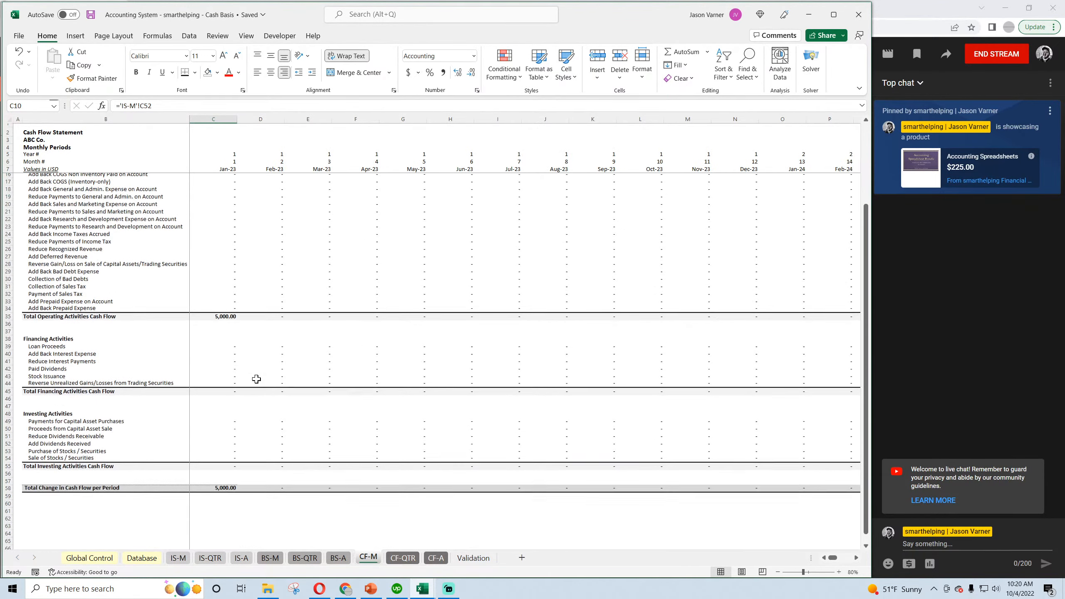
scroll(257, 379, "up", 3)
left_click(403, 558)
scroll(329, 485, "down", 2)
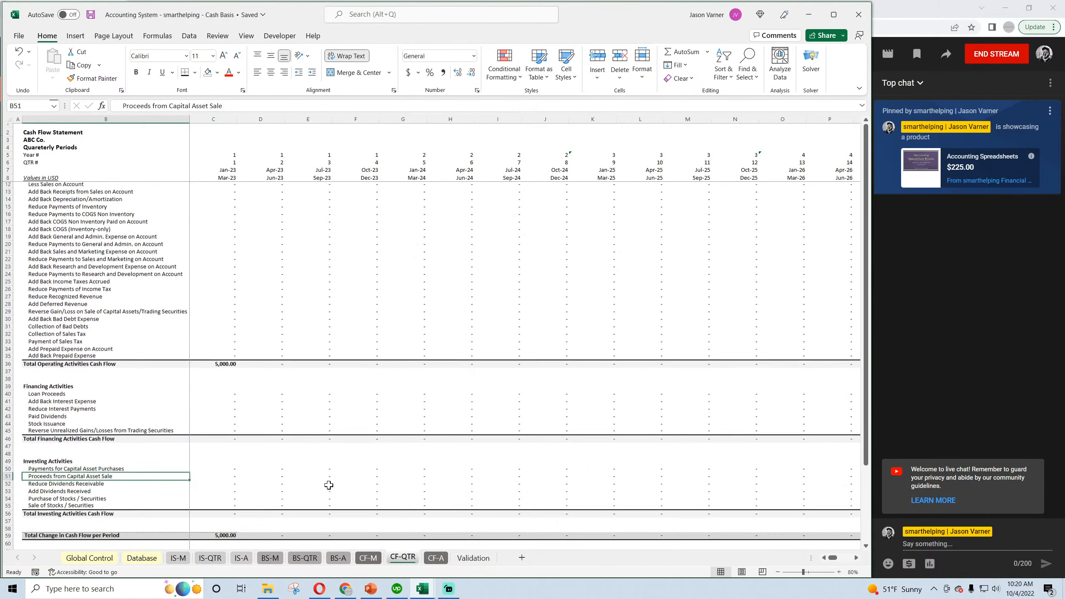
scroll(328, 485, "up", 2)
left_click(436, 558)
left_click(344, 267)
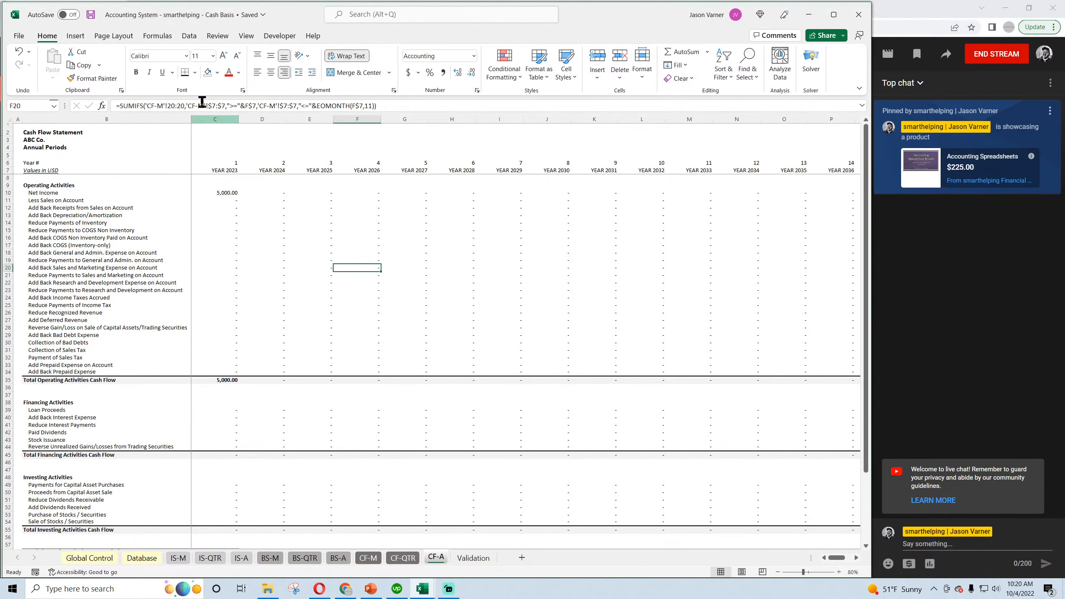
Save the Cash Basis workbook and switch back to the Accrual workbook.
left_click(89, 16)
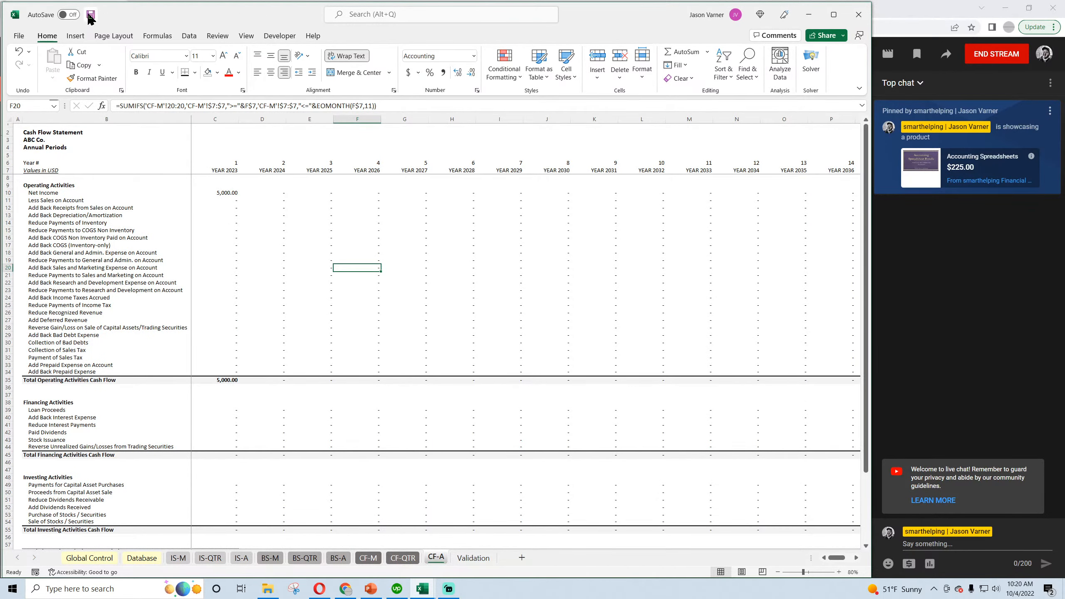
left_click(422, 589)
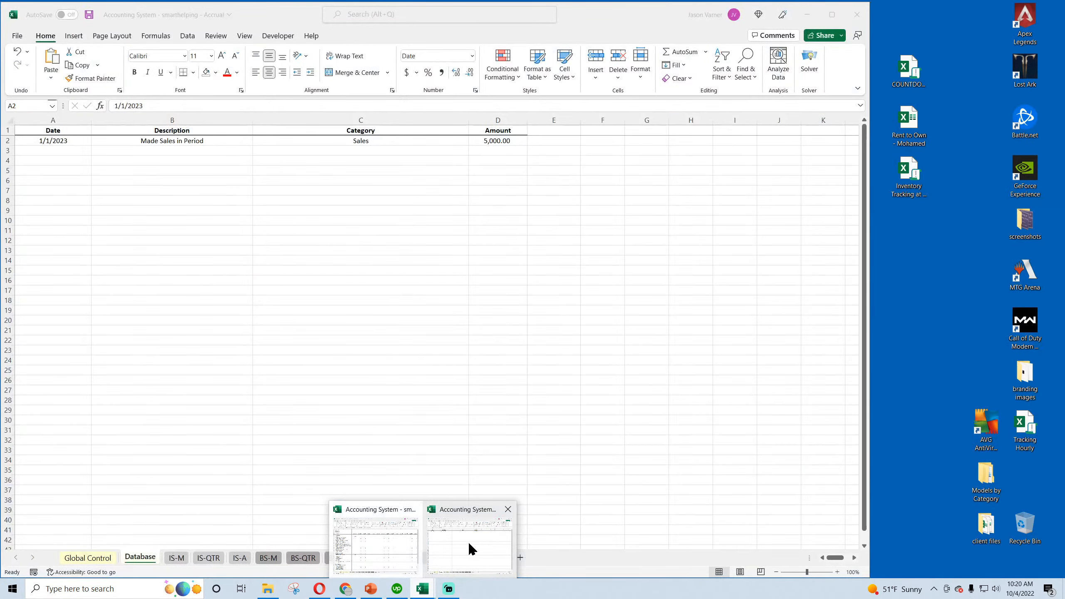
left_click(467, 542)
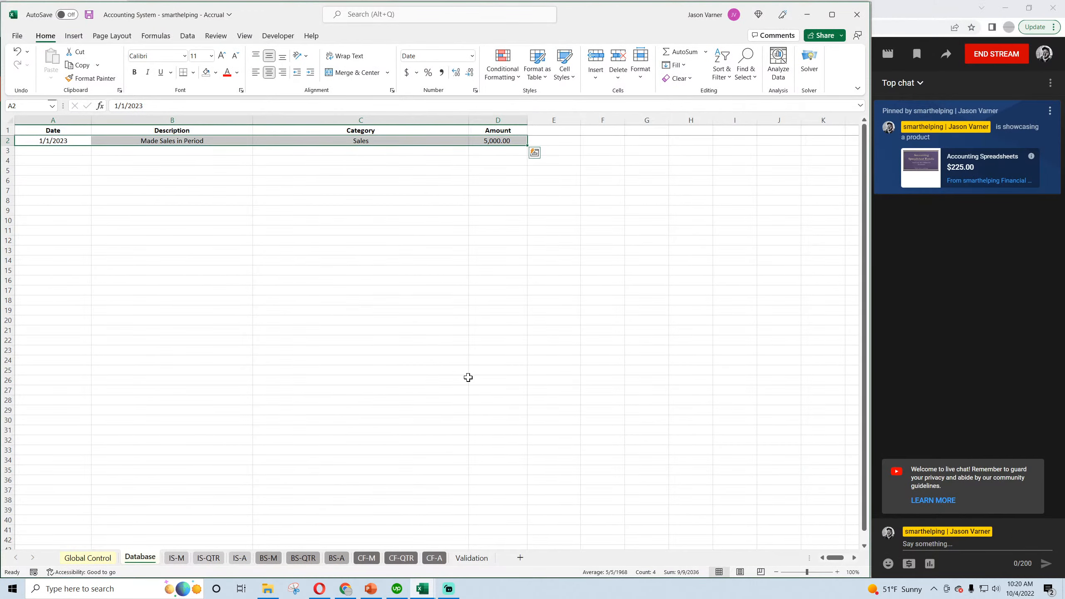
Review the sale on the Accrual workbook's monthly, quarterly and annual income statement and balance sheet sheets, and open the Validation sheet.
left_click(445, 381)
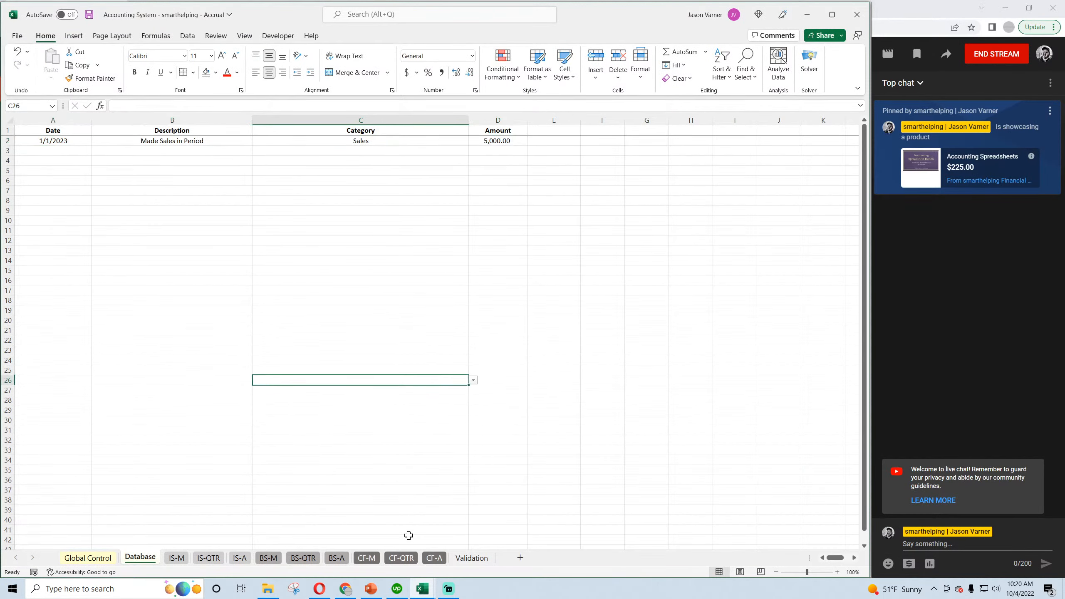
left_click(178, 559)
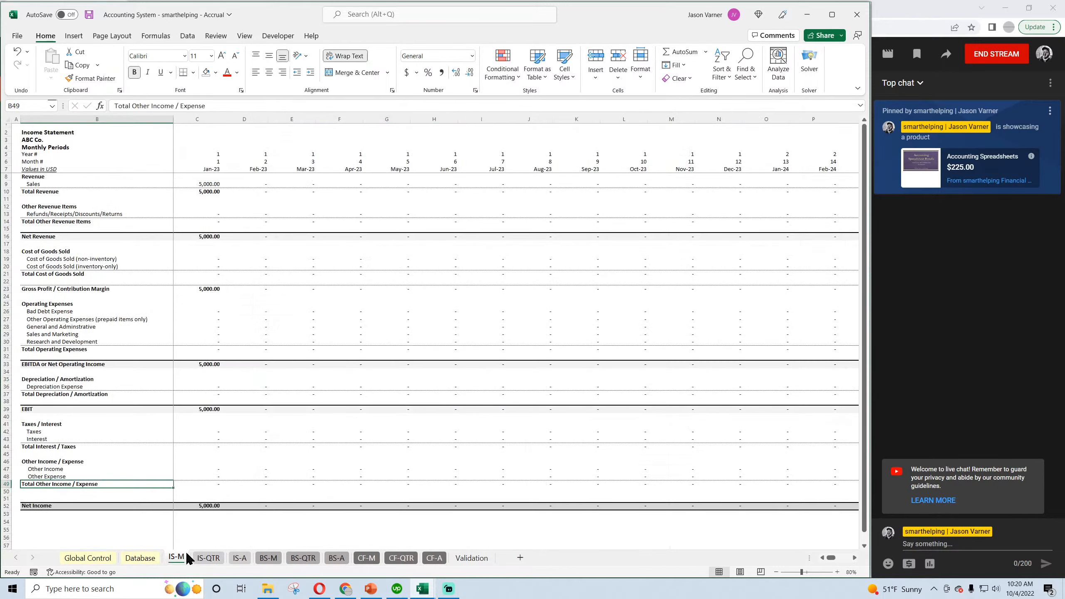
left_click(216, 557)
left_click(239, 558)
left_click(268, 557)
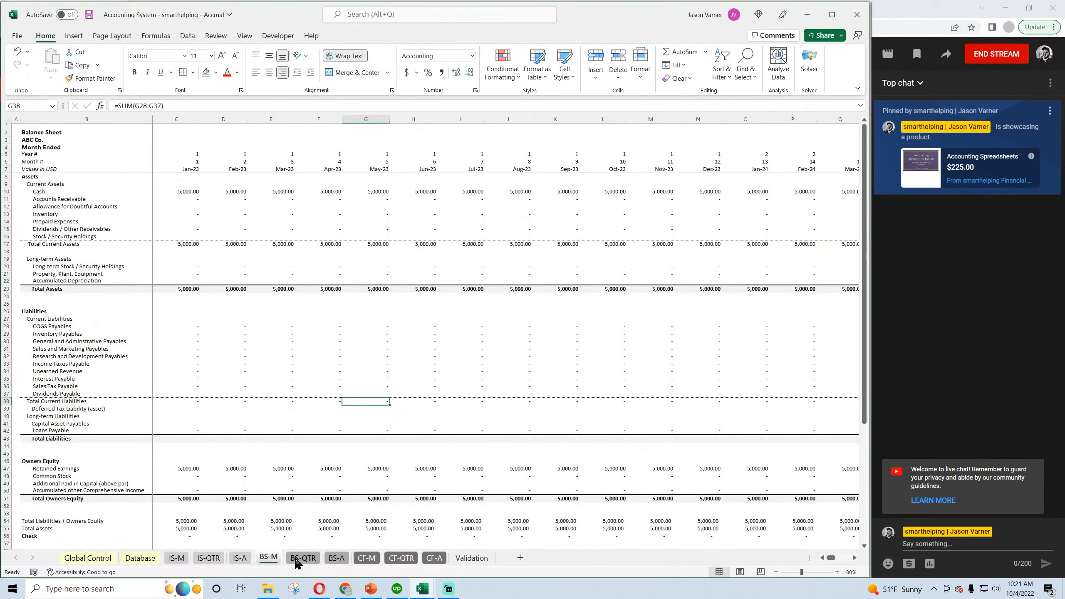
left_click(301, 559)
left_click(336, 558)
left_click(471, 557)
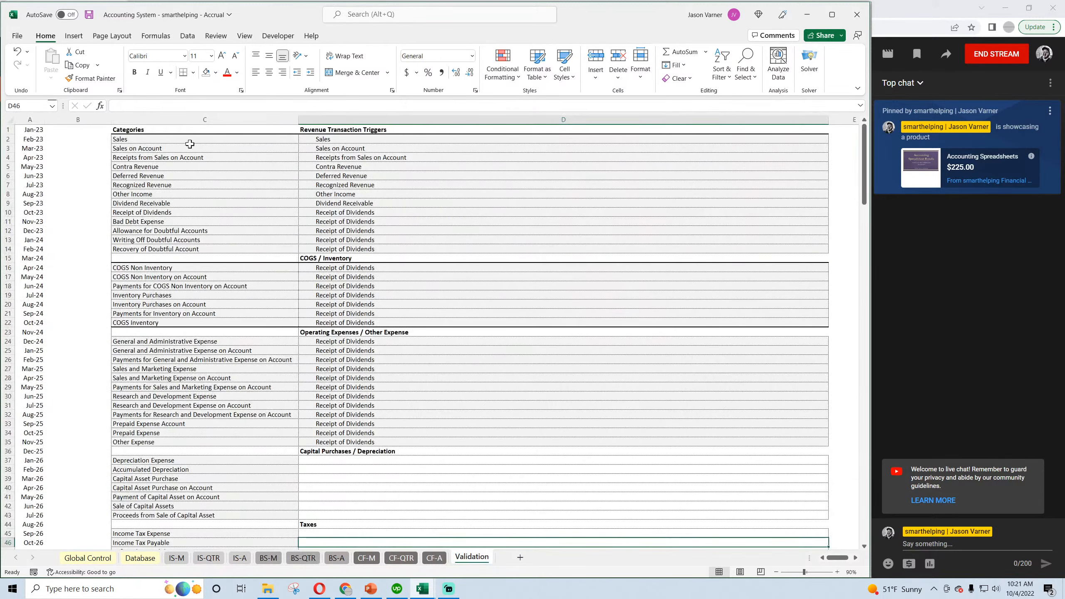
Replace the Sales trigger text in D2 with a description covering non-account sales collected in the period earned and, for cash basis, cash collected from customers.
left_click(354, 140)
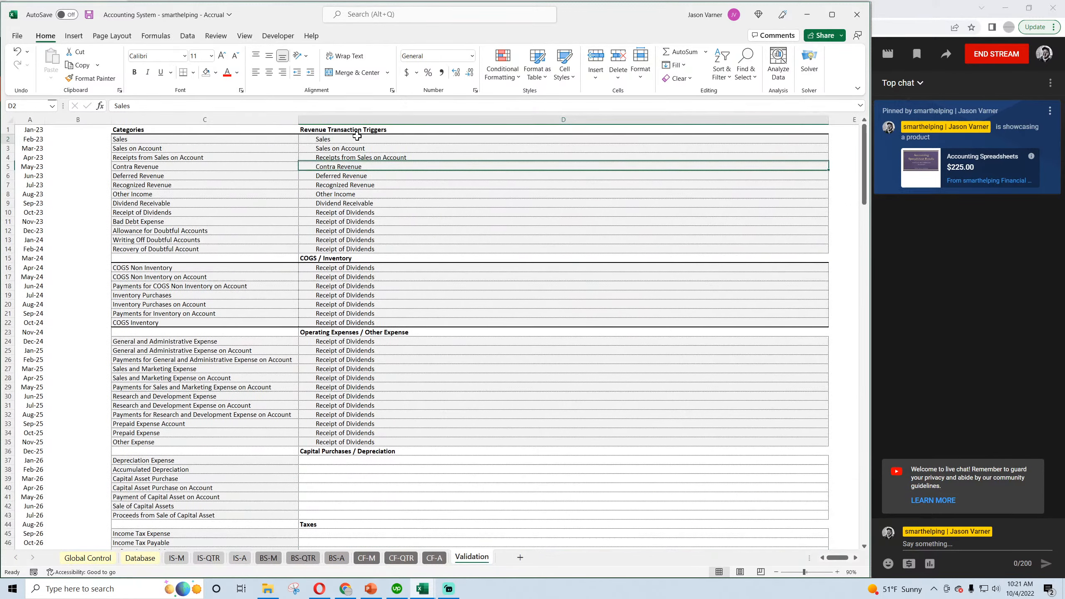
double_click(318, 140)
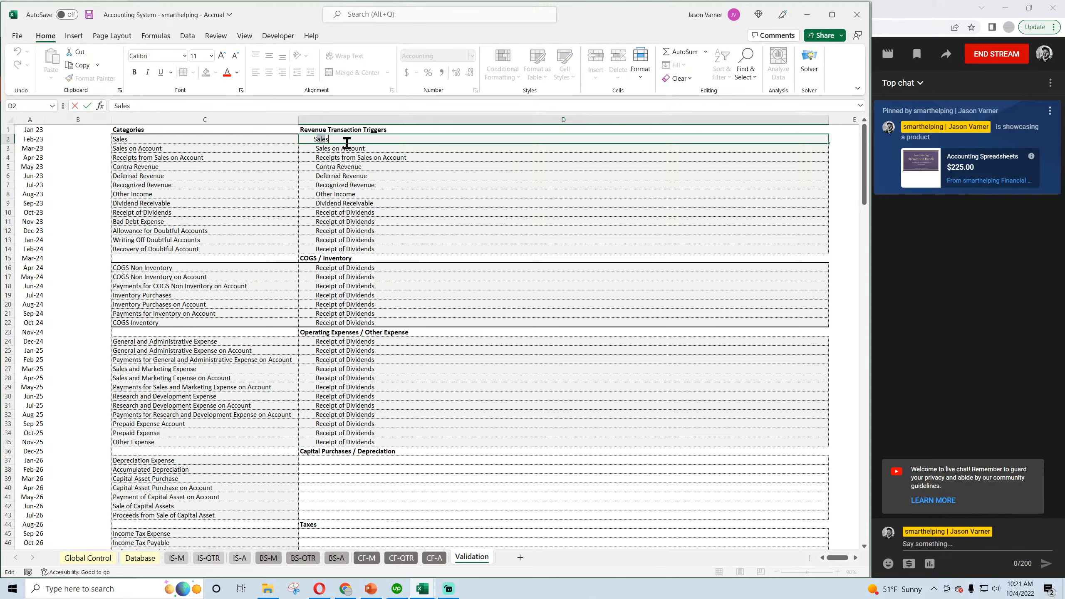
key("BackSpace")
key("BackSpace")
key("BackSpace")
key("BackSpace")
key("BackSpace")
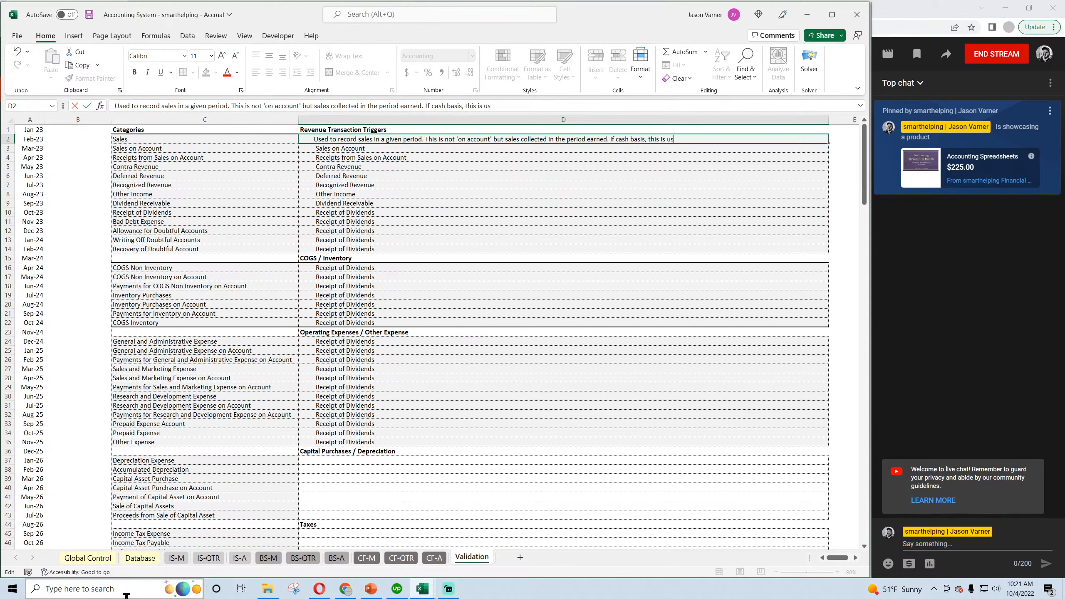
type("ed whenever cash is collected in a period")
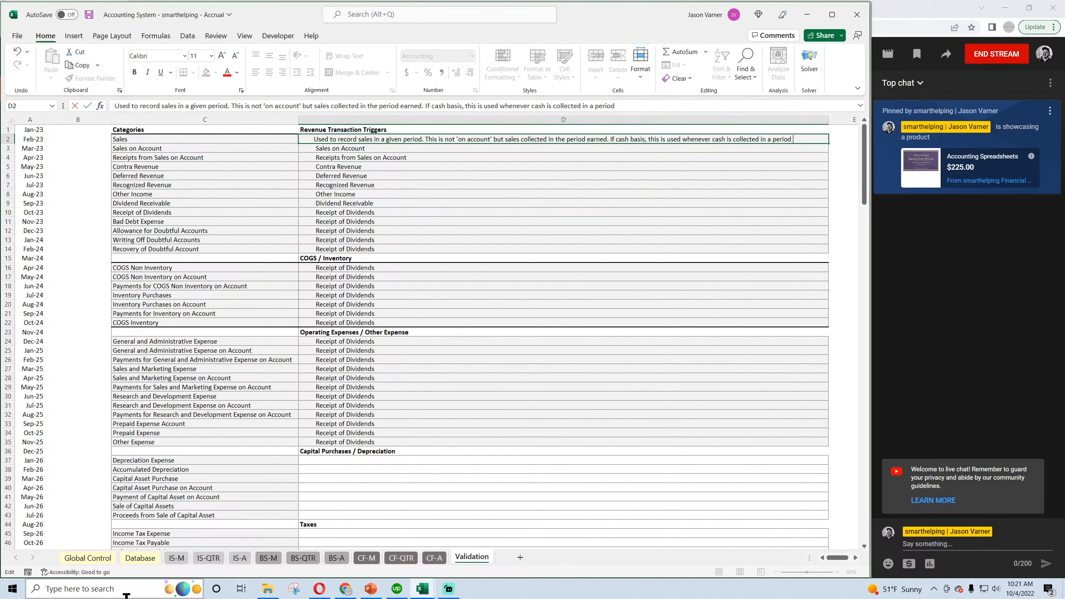
type("m customers.")
key("Return")
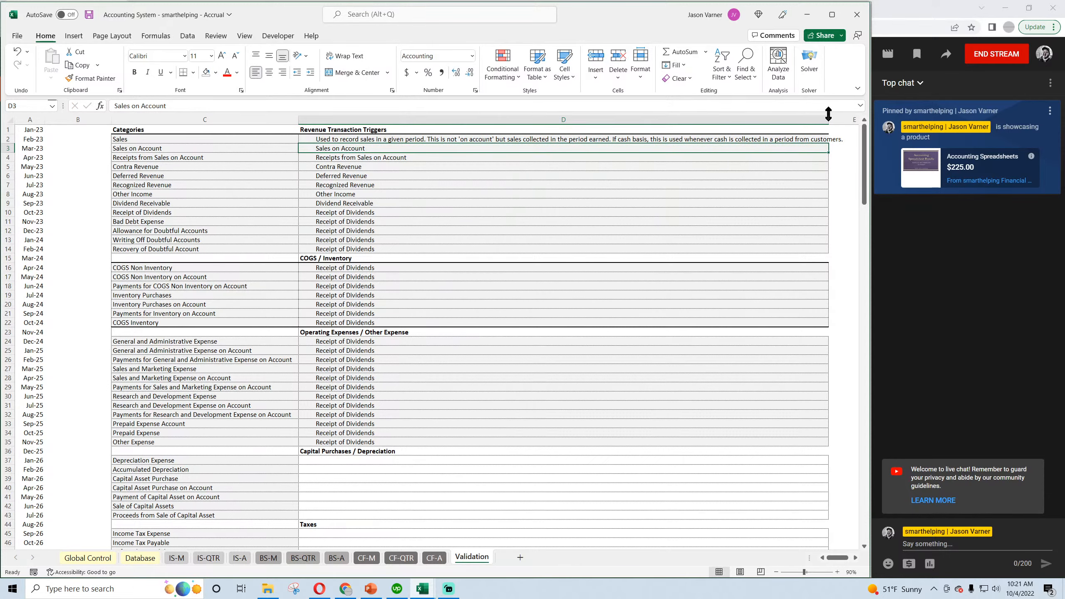
Widen column D on the Validation sheet to fit the Sales description and save the Accrual workbook.
left_click_drag(829, 119, 847, 122)
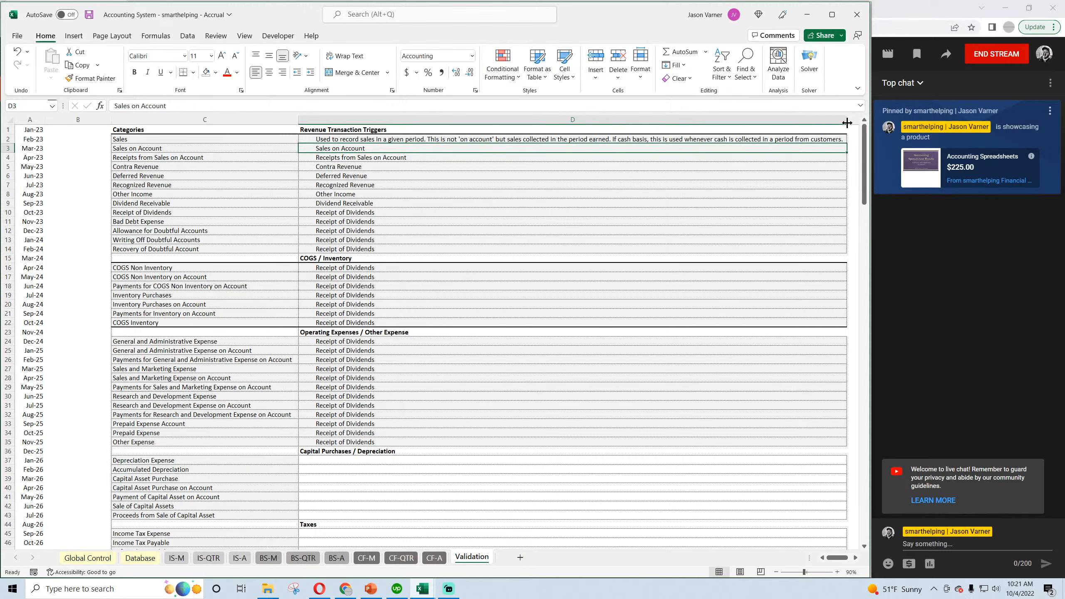
left_click(89, 15)
left_click(360, 140)
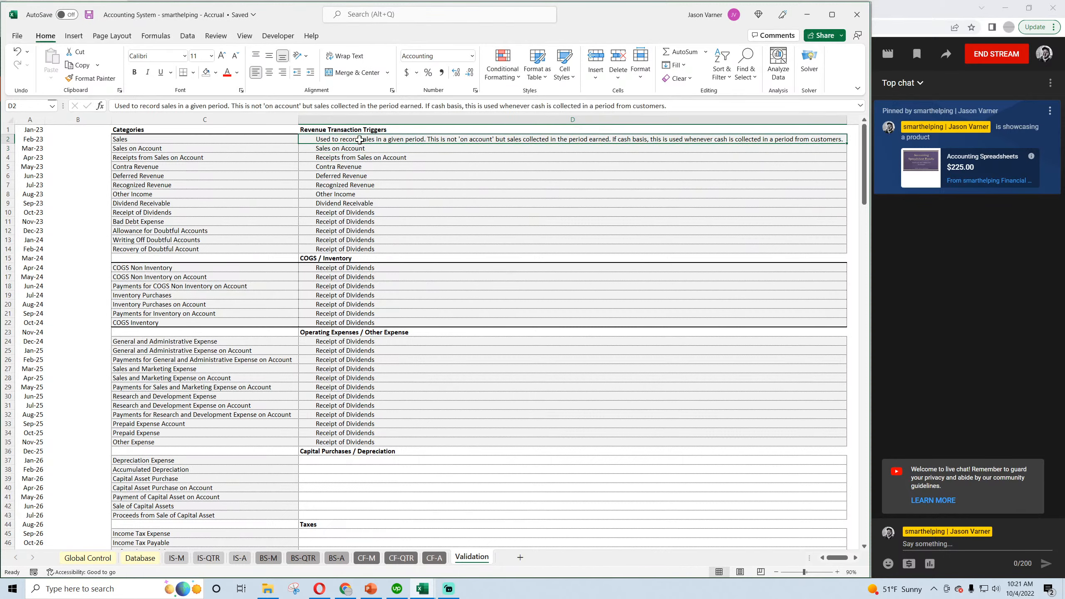
left_click(90, 15)
Copy the Sales description from D2 into D2 of the Cash Basis workbook's Validation sheet.
right_click(350, 139)
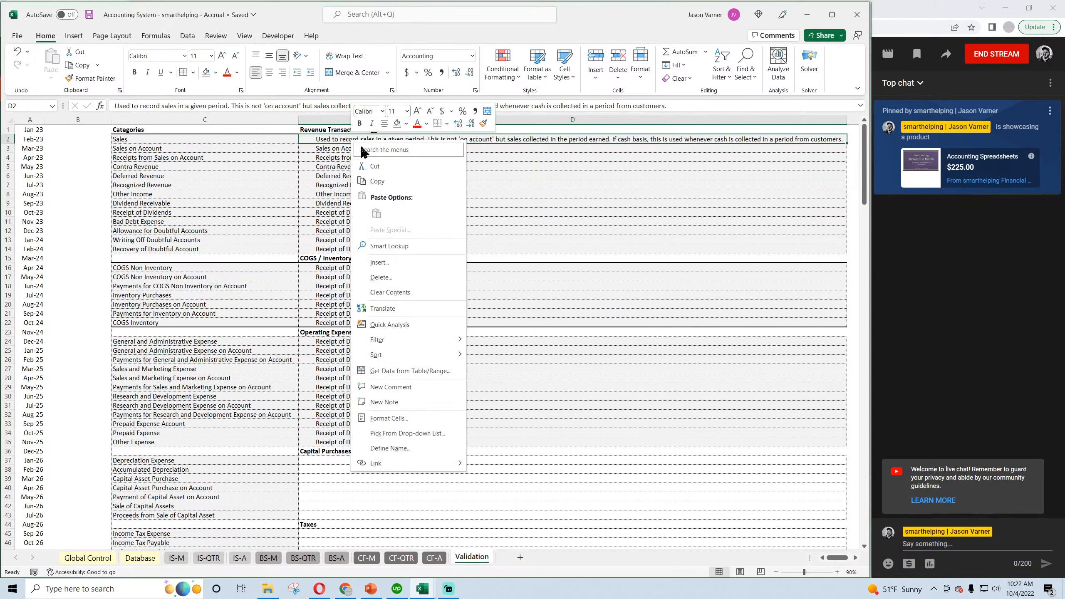
left_click(365, 169)
mouse_move(422, 589)
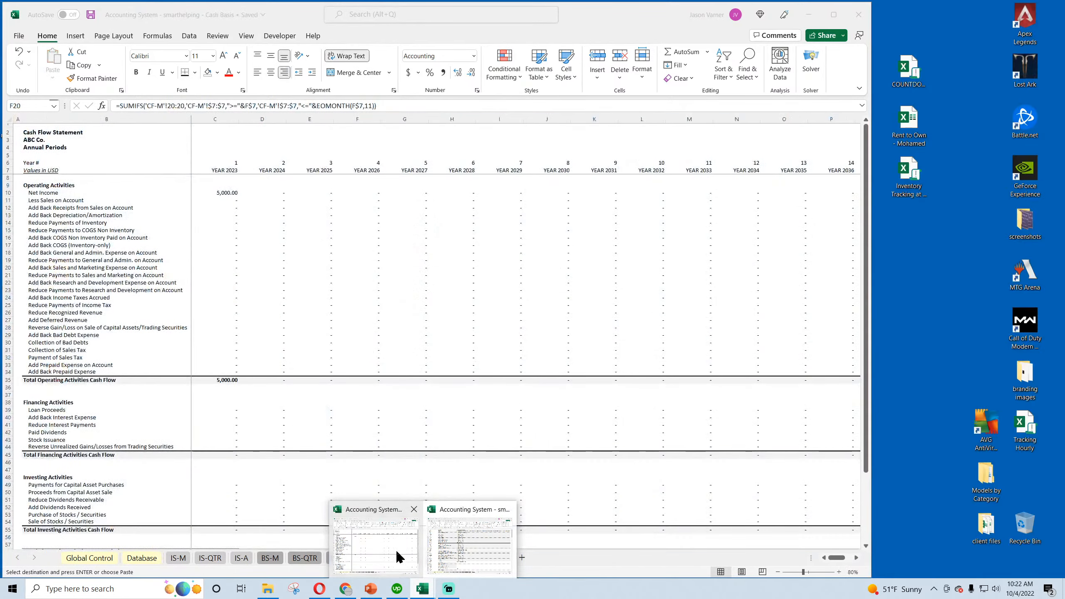
left_click(396, 552)
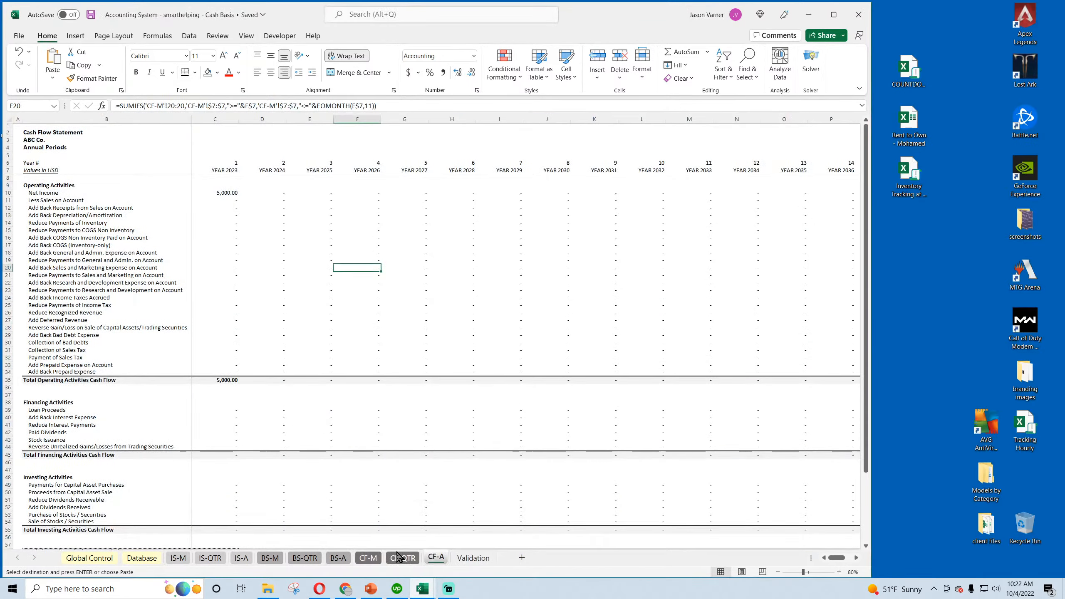
left_click(470, 559)
right_click(331, 142)
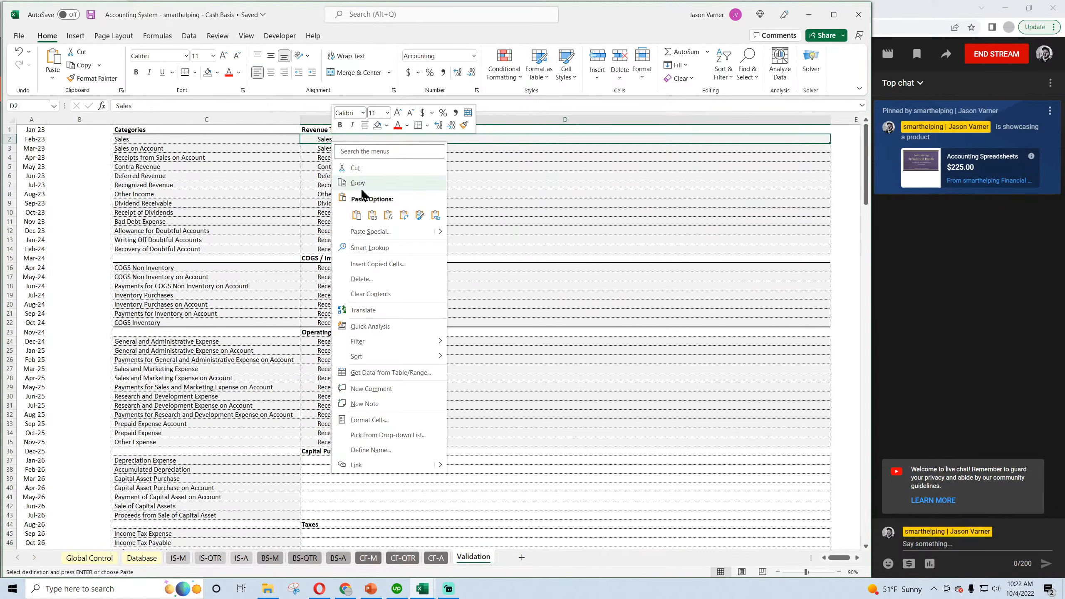
left_click(354, 216)
Clear the placeholder triggers below the Sales description in the revenue, COGS / Inventory and Operating Expenses sections, and save the Cash Basis workbook.
left_click_drag(352, 151, 348, 444)
right_click(353, 196)
left_click(376, 330)
right_click(355, 294)
left_click(393, 397)
right_click(348, 444)
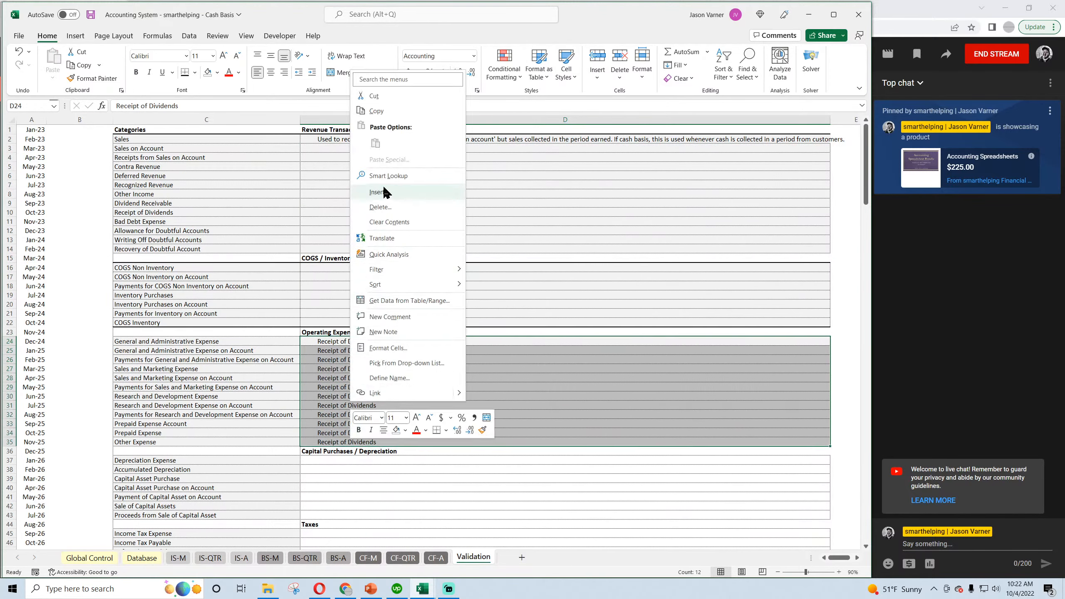
left_click(388, 222)
left_click(91, 14)
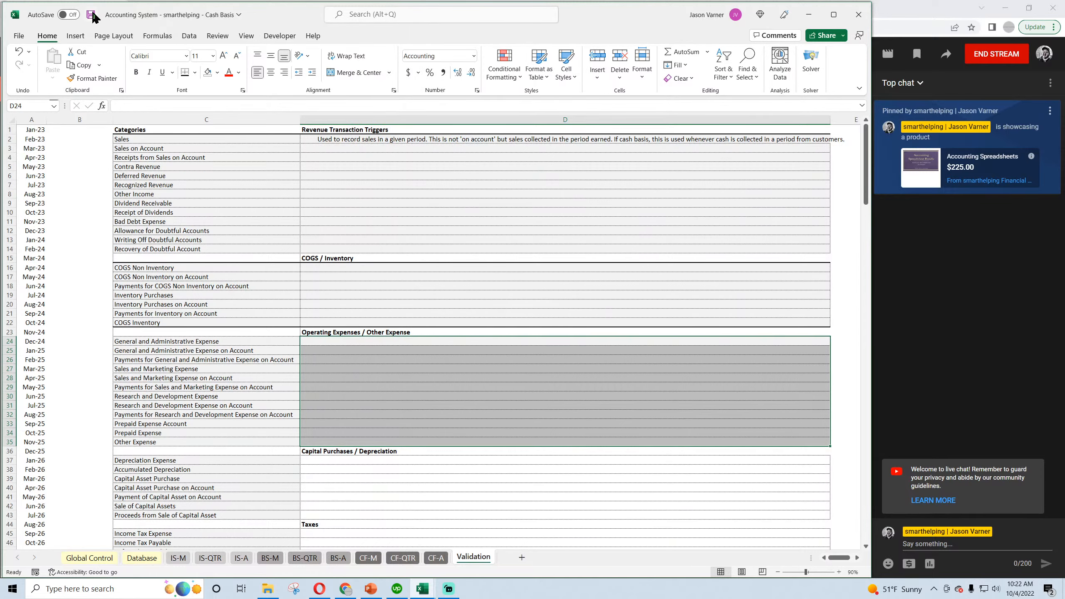
Switch back to the Accrual workbook and save it.
left_click(423, 588)
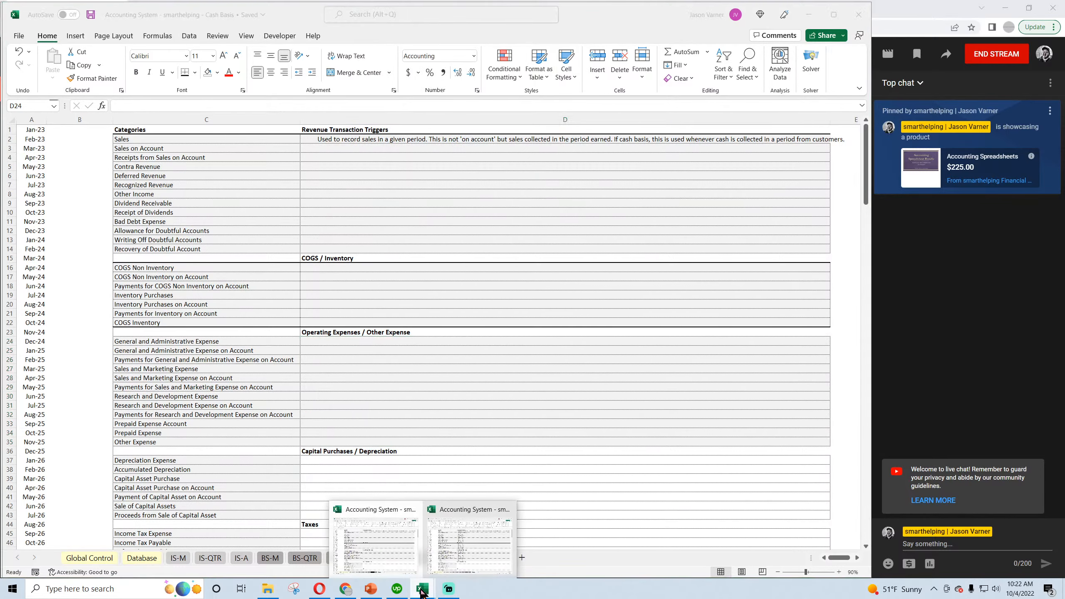
left_click(405, 545)
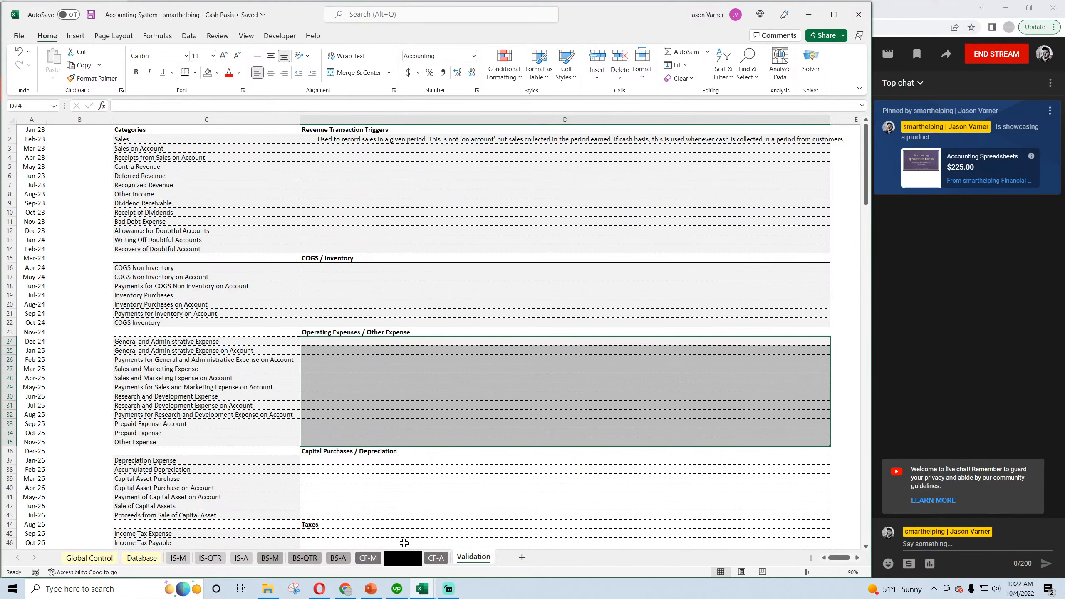
left_click(422, 588)
left_click(478, 553)
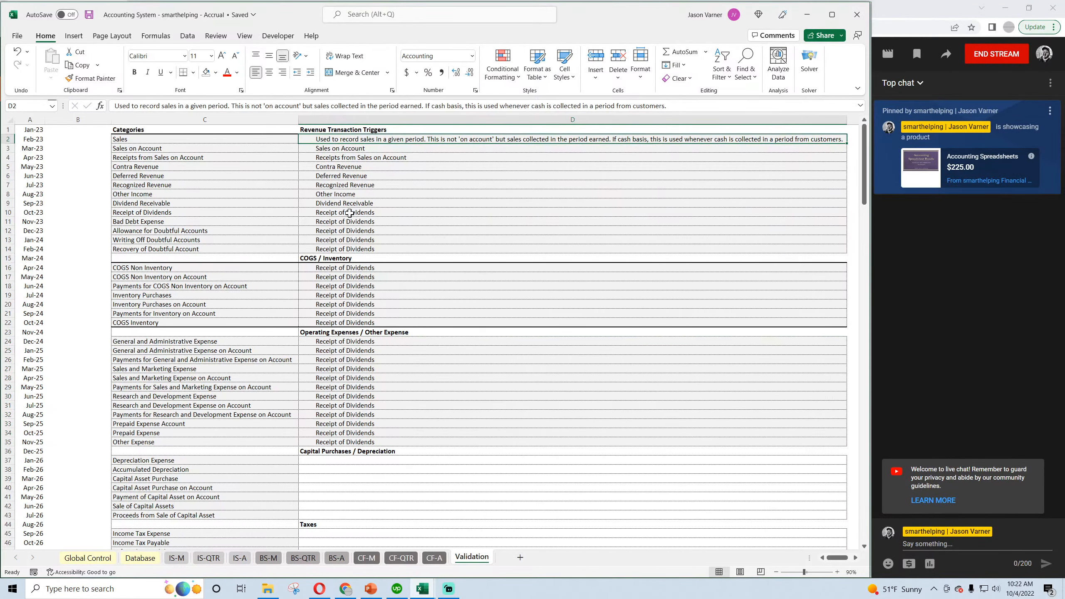
left_click(377, 168)
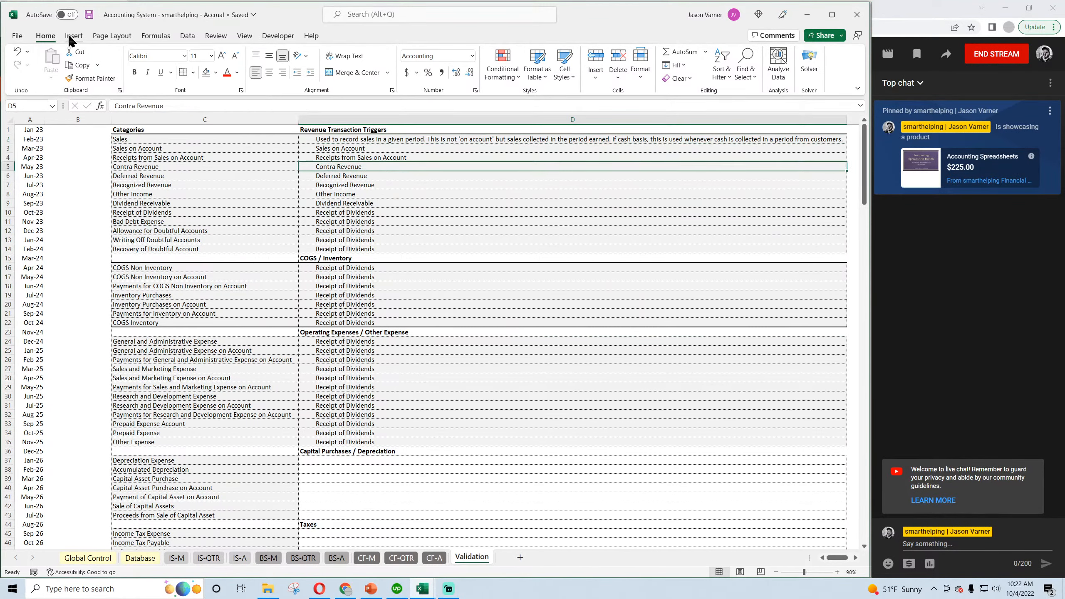
left_click(89, 15)
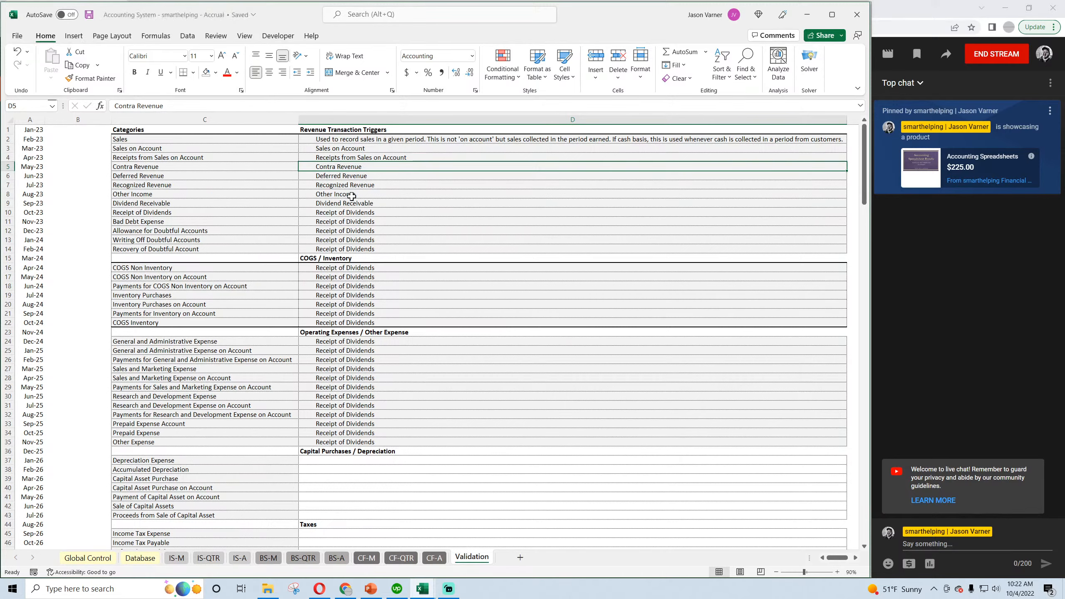
Set the category of row 3 on the Database sheet to Sales on Account.
left_click(96, 560)
left_click(128, 559)
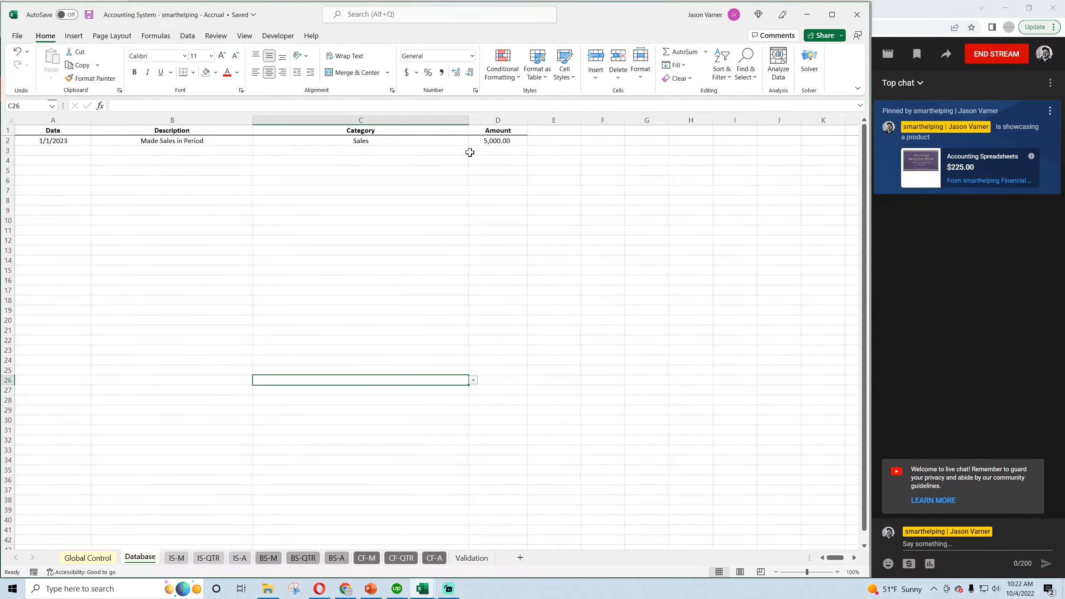
left_click(499, 138)
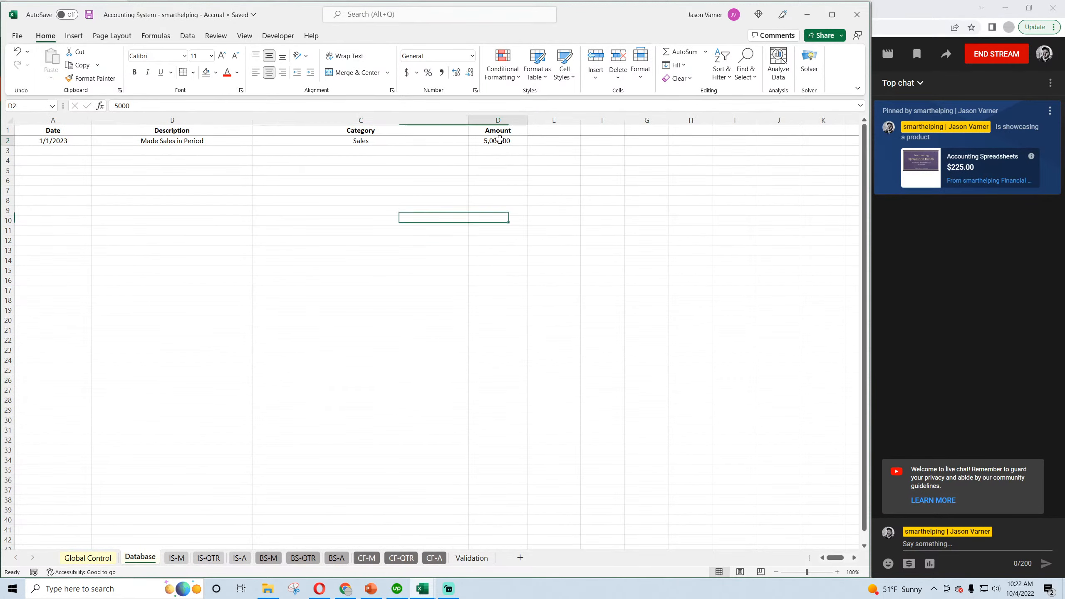
left_click(48, 149)
left_click(379, 149)
left_click(472, 150)
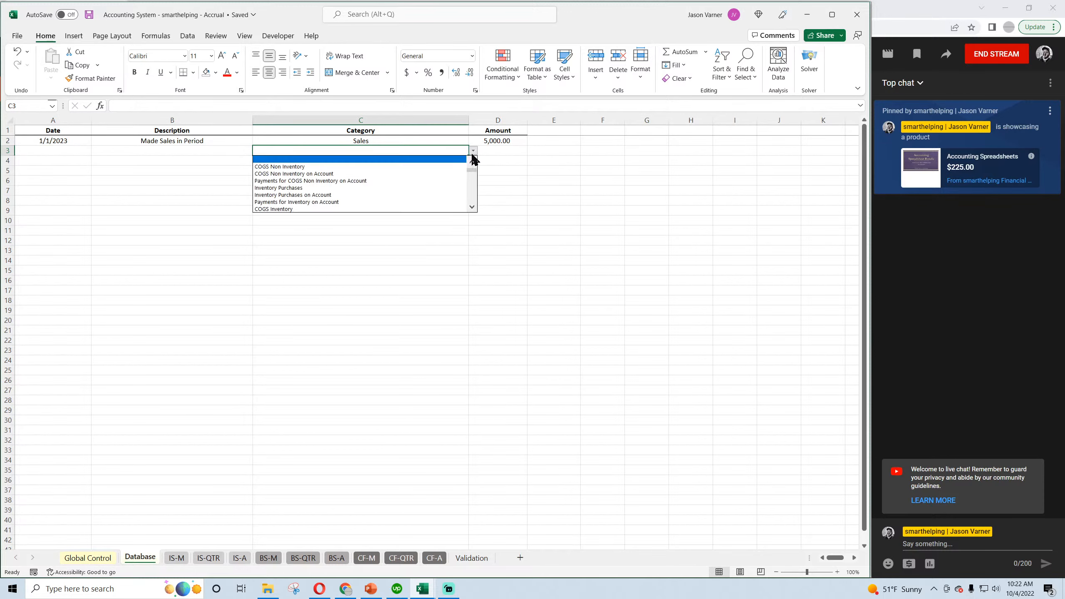
scroll(473, 165, "up", 2)
scroll(473, 171, "up", 3)
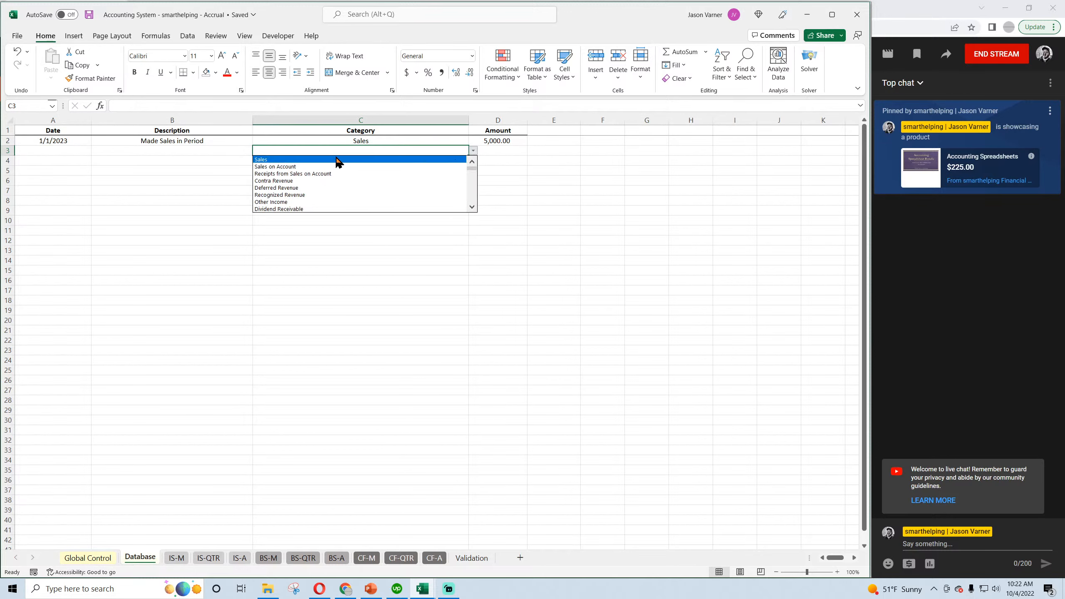
left_click(332, 166)
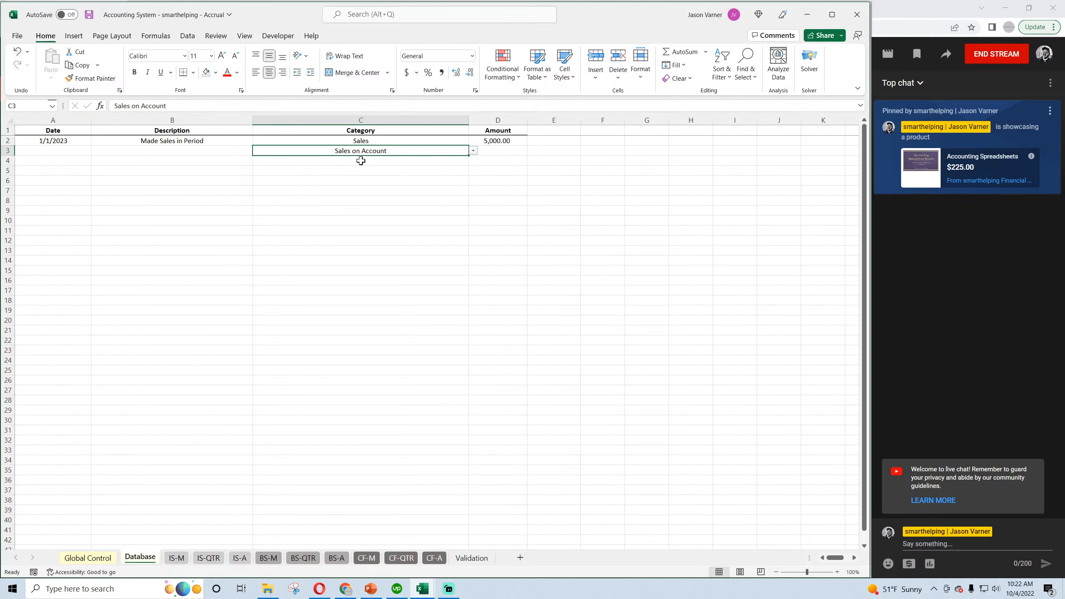
Set the category of row 4 on the Database sheet to Receipts from Sales on Account.
left_click(359, 161)
left_click(472, 161)
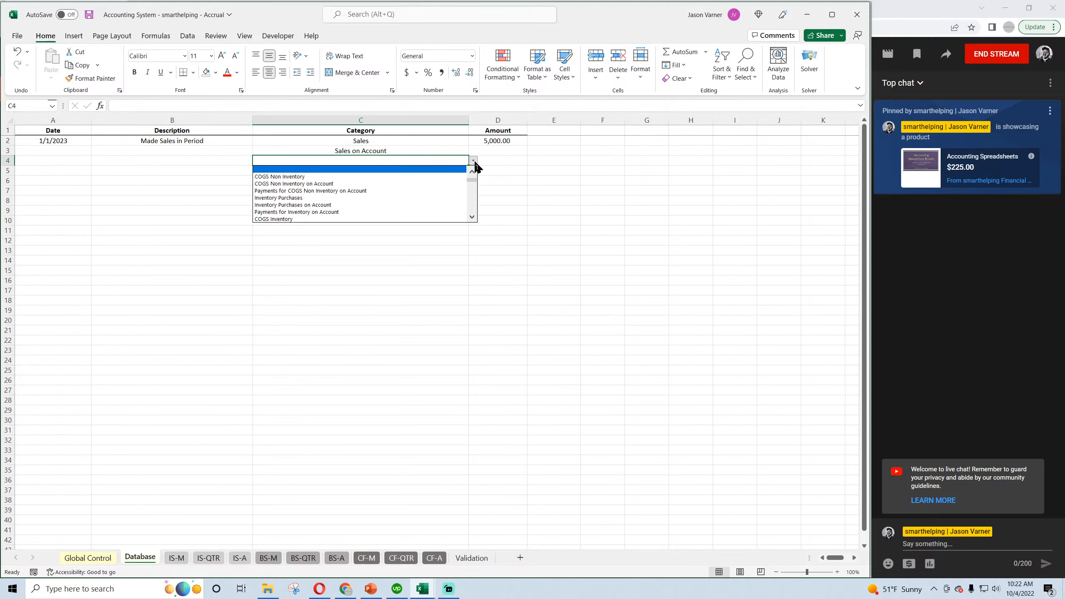
scroll(473, 184, "up", 5)
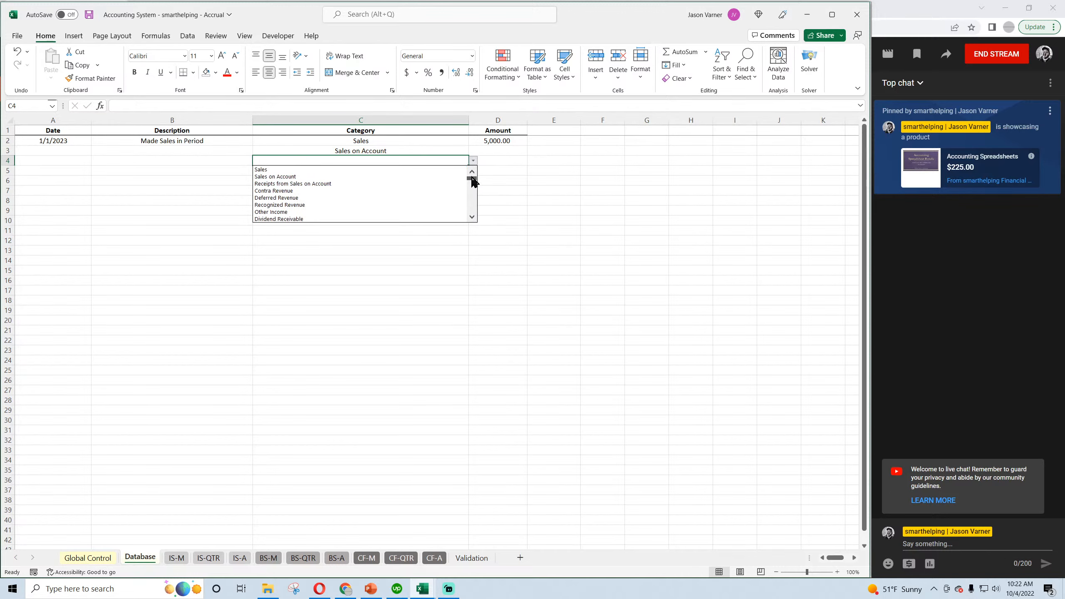
left_click(345, 184)
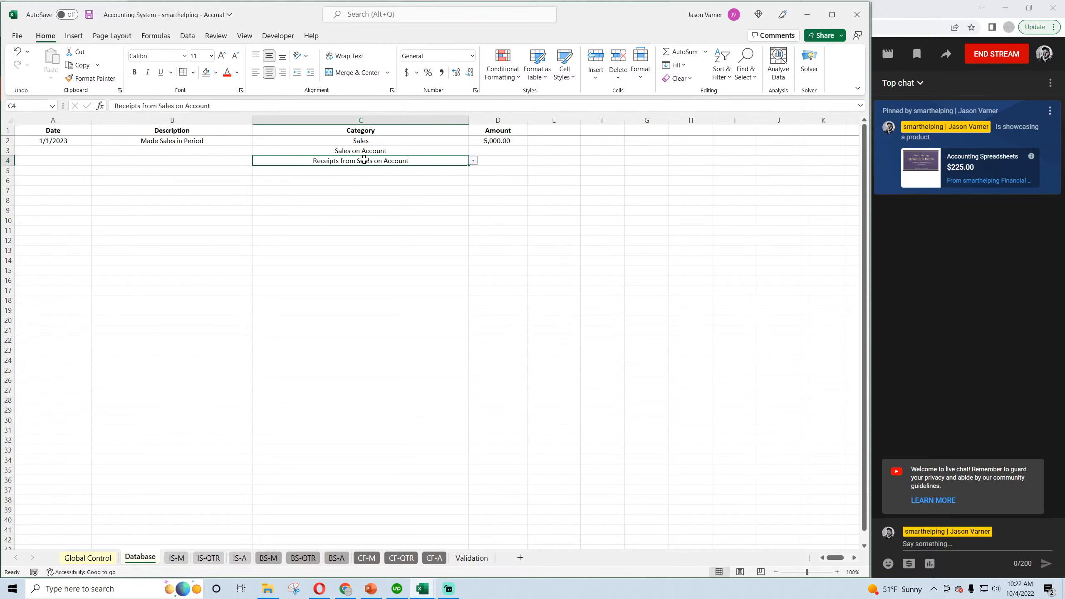
Give the Sales on Account transaction the date 1/1/2023 and the description "Made Sales on Account".
left_click(51, 151)
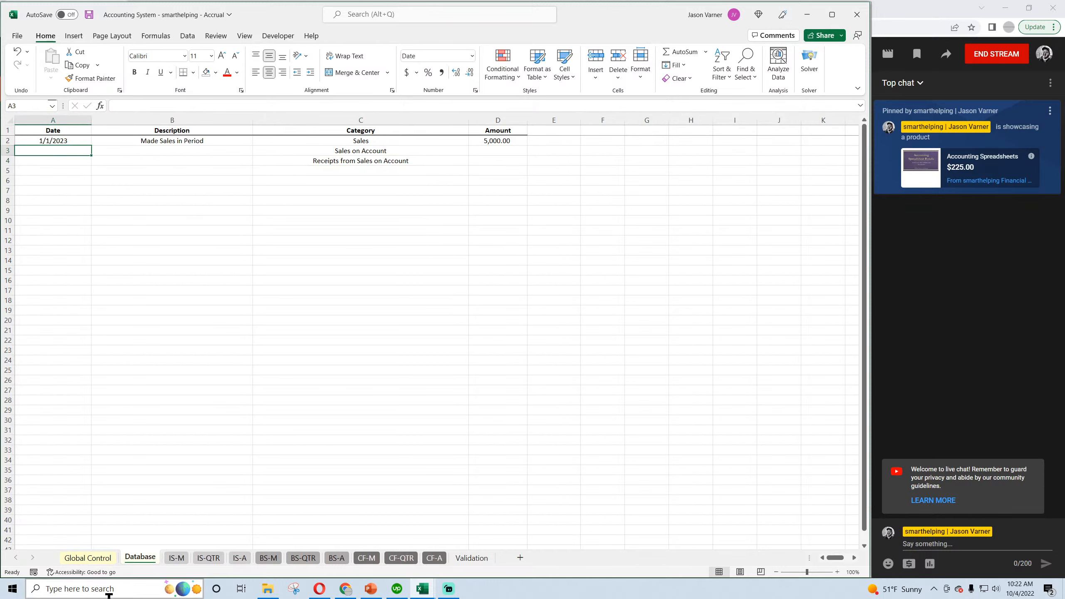
type("1/1/2023")
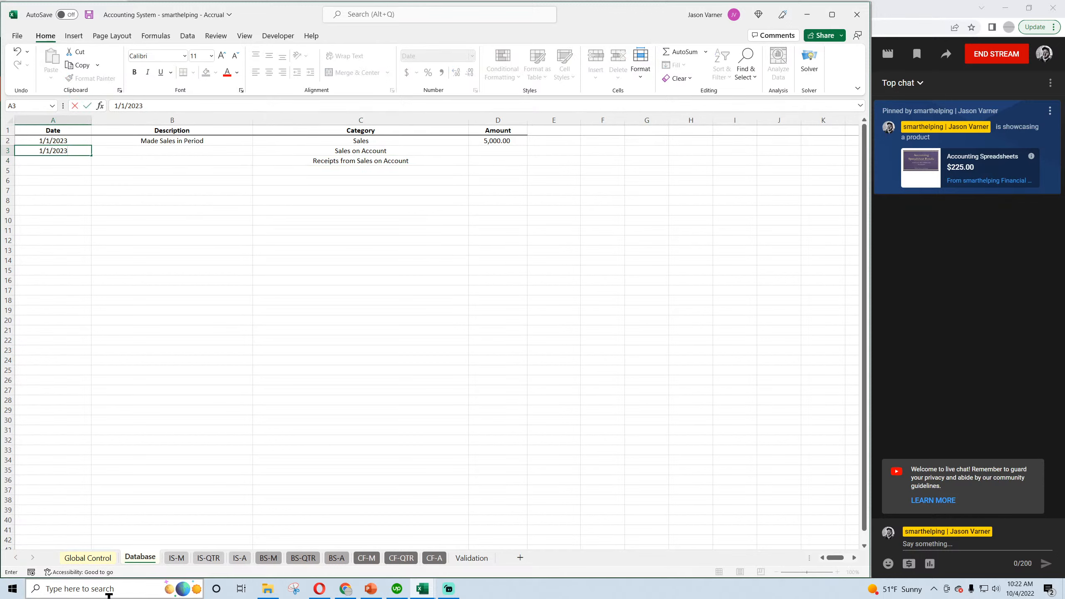
key("Tab")
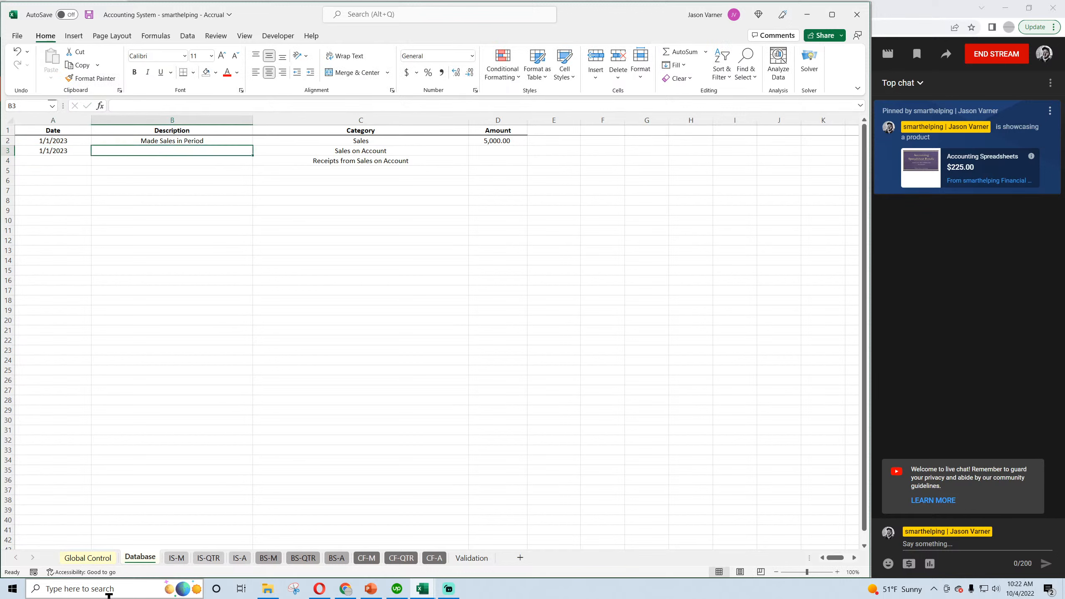
type("Made Sale")
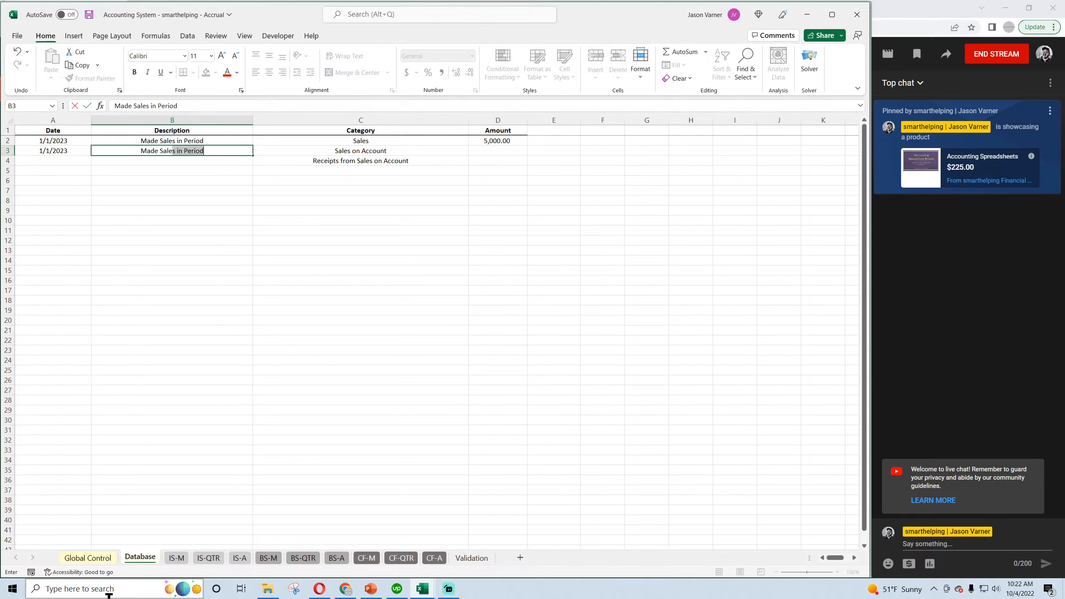
type("s on Account")
key("Return")
Enter an amount of 50,000 for the Sales on Account transaction in row 3.
key("Up")
key("Right")
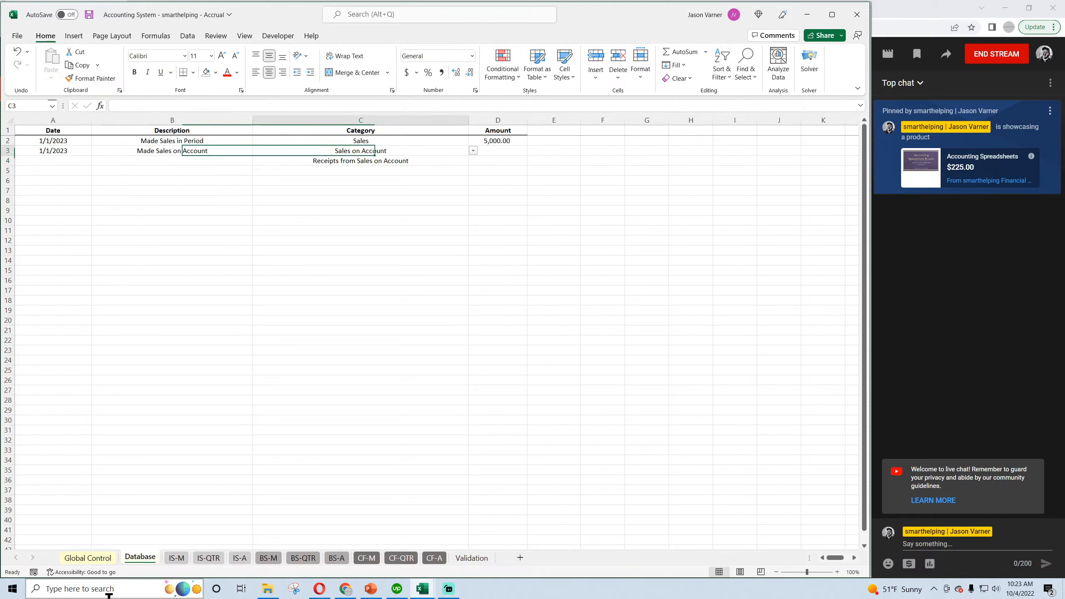
key("Tab")
type("50")
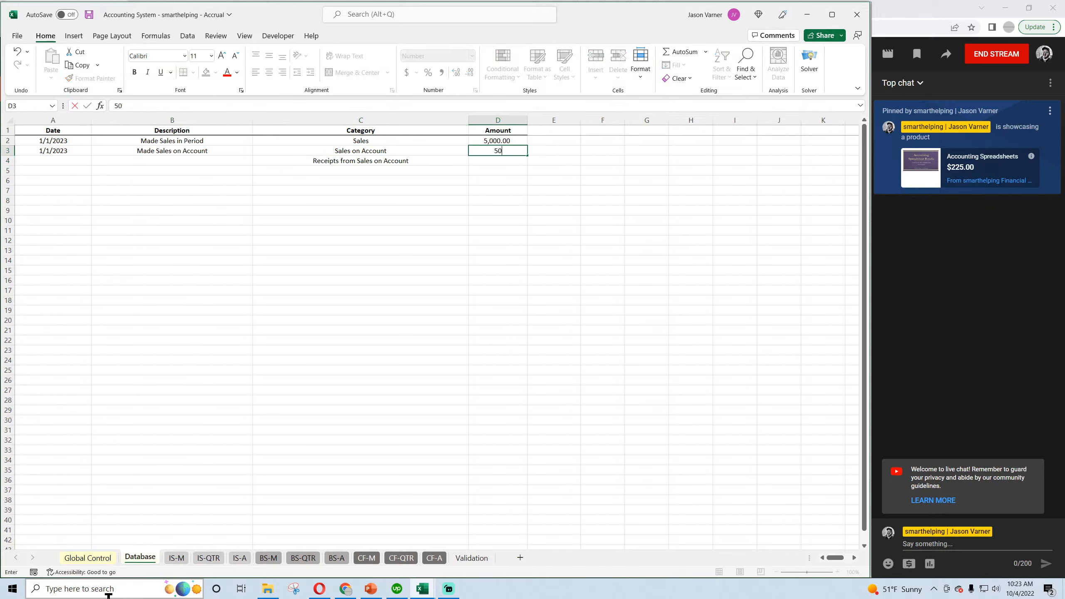
type(",000")
key("Return")
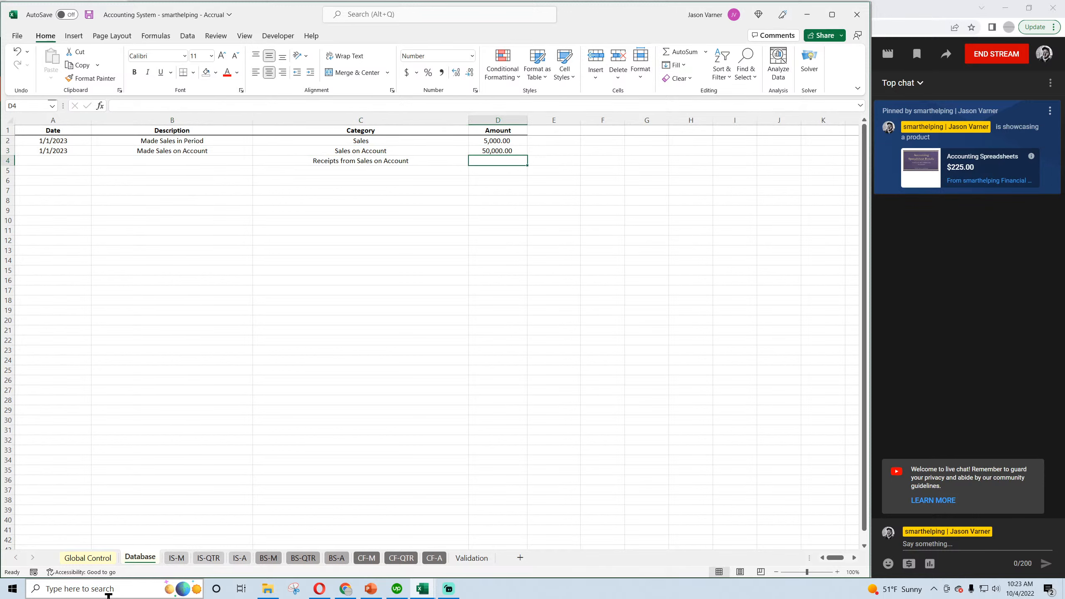
Enter the date 2/1/2023 for the Receipts from Sales on Account transaction in row 4.
key("Left")
key("Left")
key("Left")
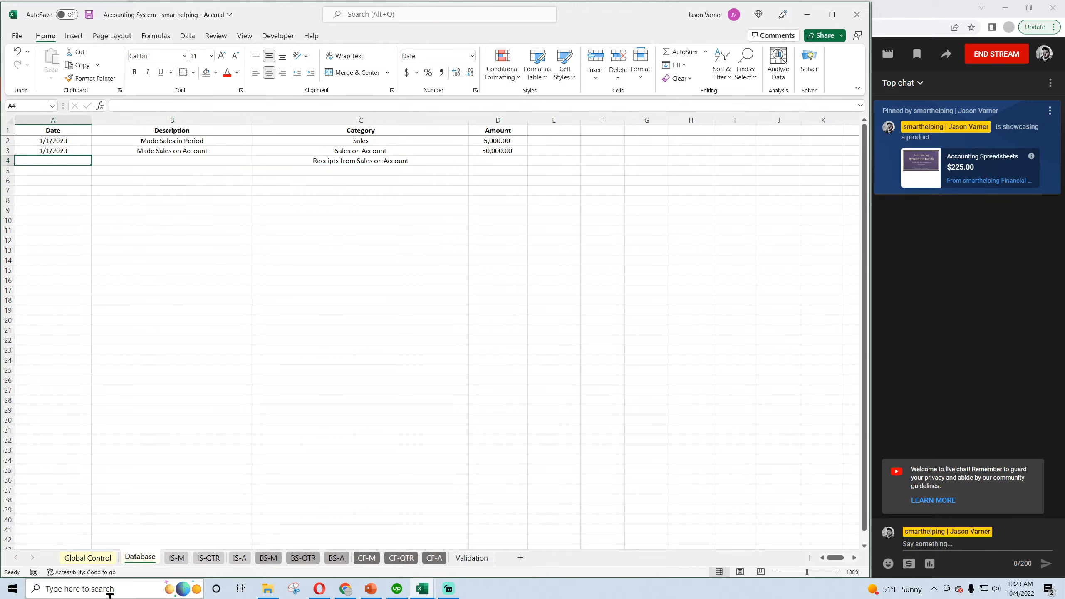
type("2/1/2023")
key("Return")
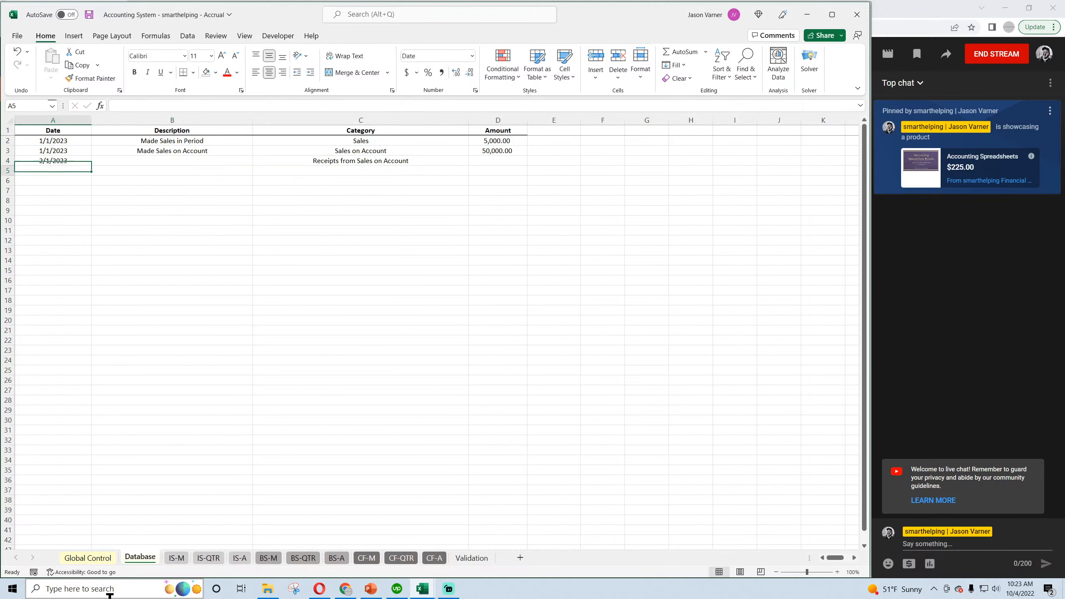
Describe the row 4 transaction as "Received some of the Sales that were made on account" and widen the Description column to fit.
key("Right")
type("Receiv")
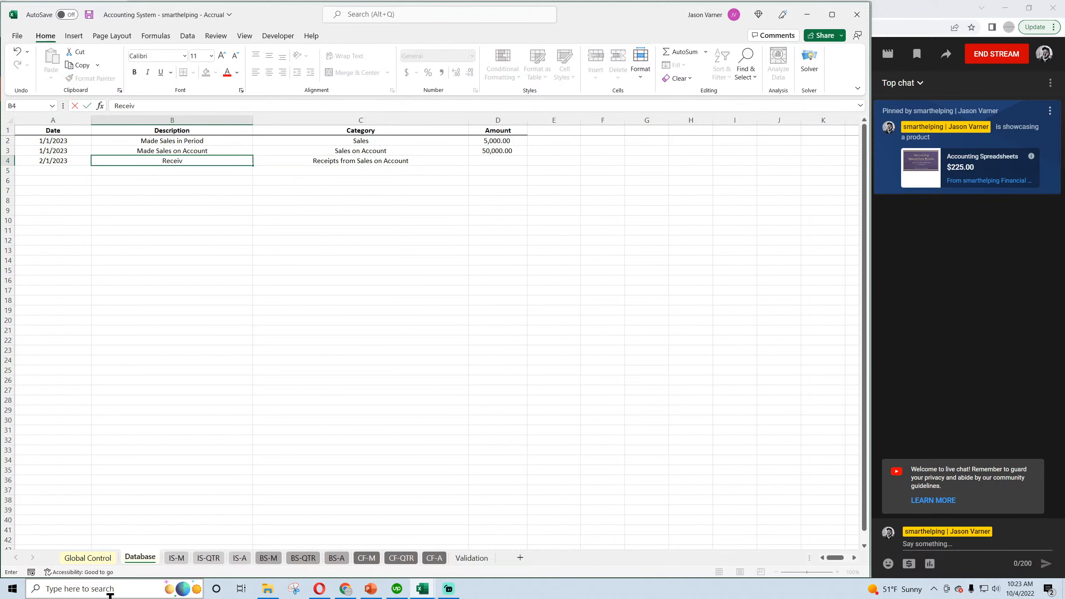
type("ed some of the Sales that were mad")
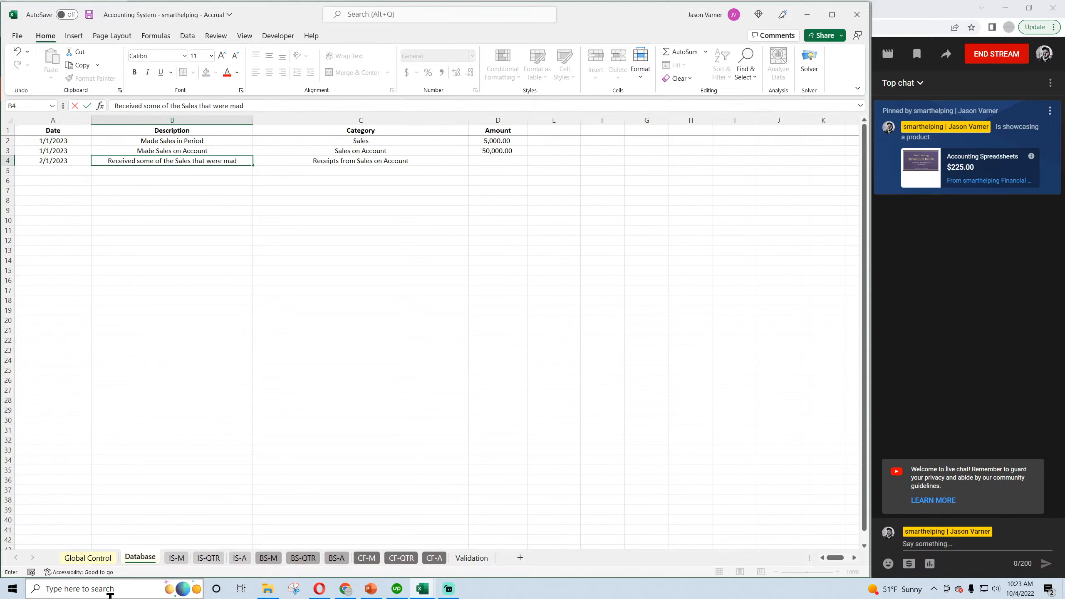
type("e on account")
key("Return")
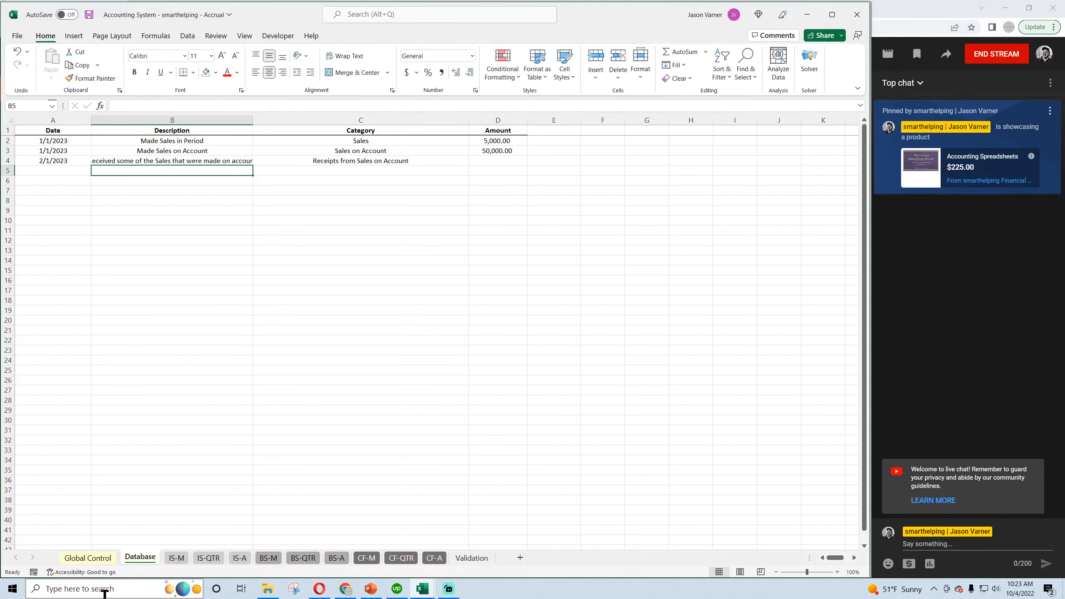
left_click_drag(253, 120, 275, 122)
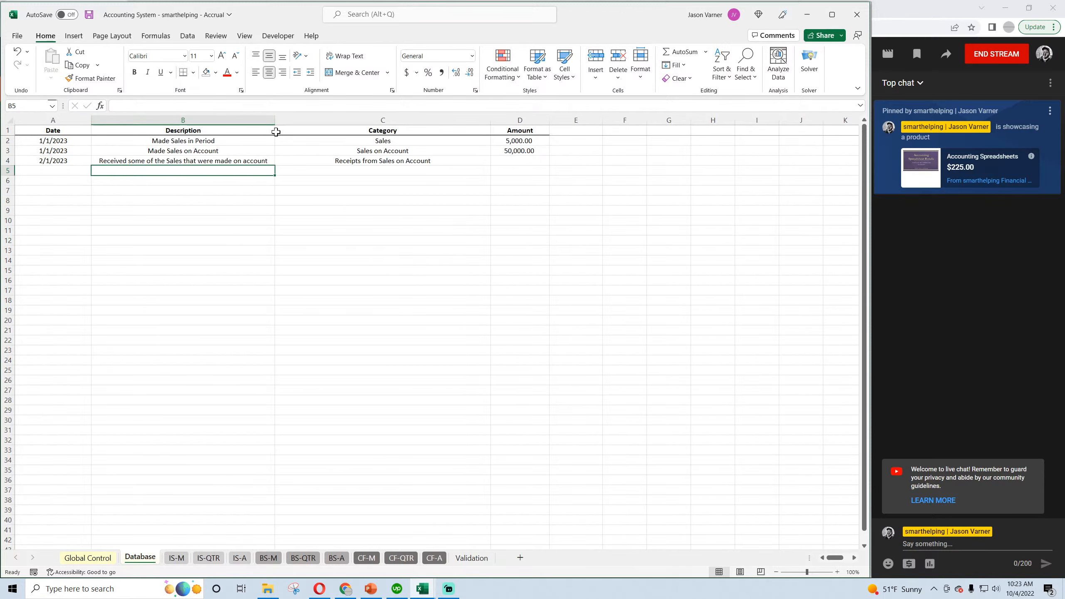
Enter an amount of 25,000 for the Receipts from Sales on Account transaction and save the accrual workbook.
left_click(501, 159)
type("2")
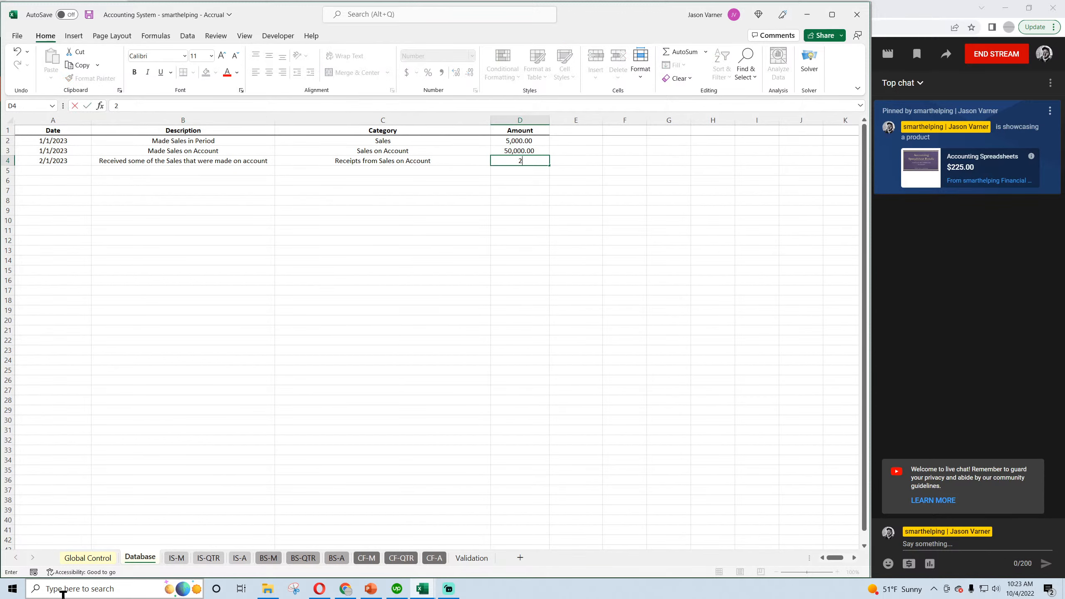
type("5,000")
key("Return")
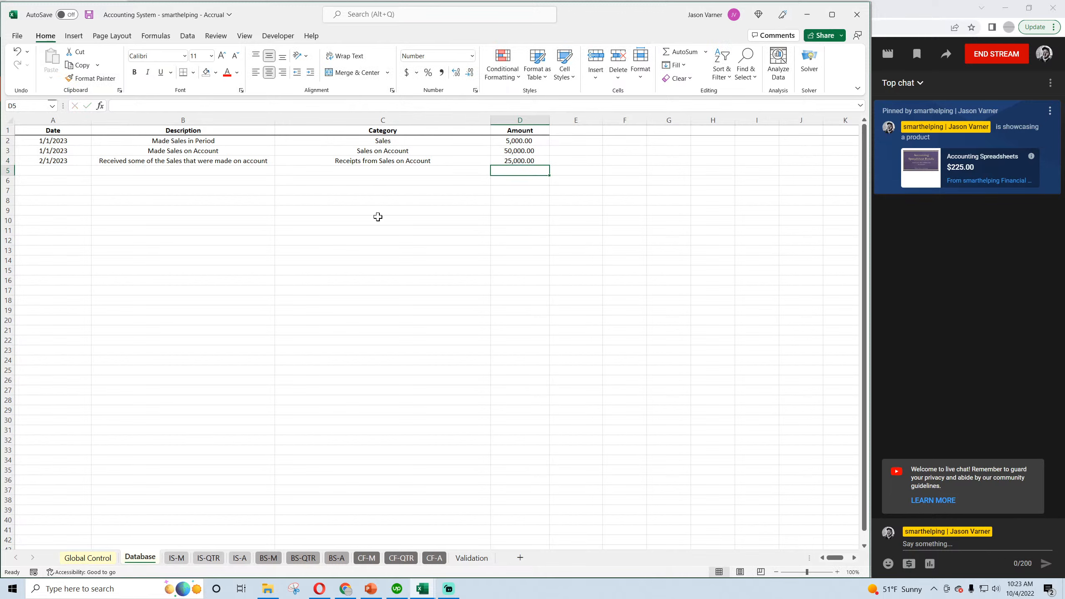
left_click(89, 16)
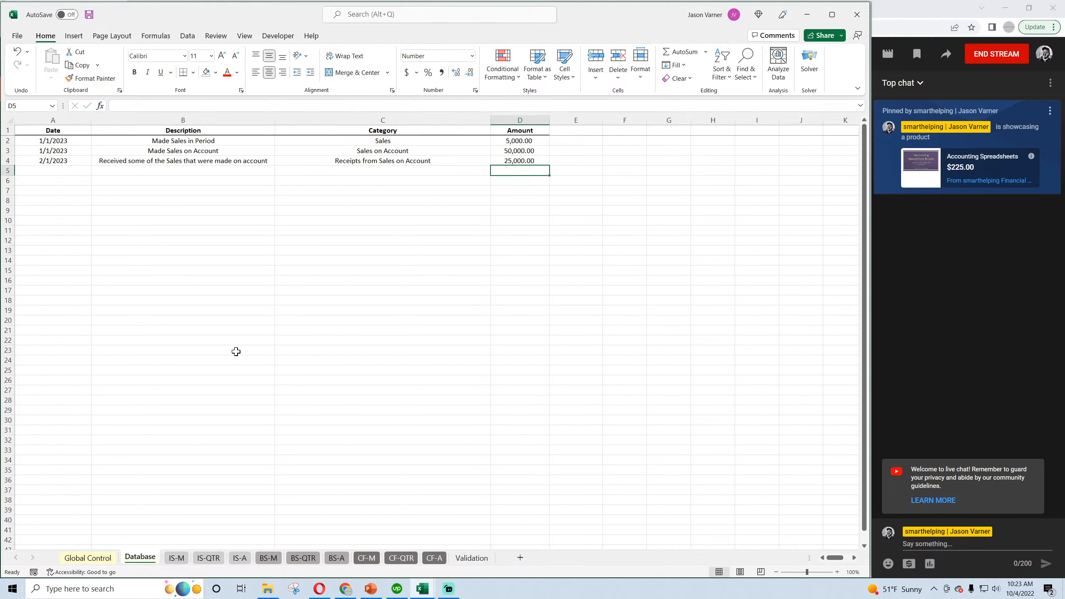
In the Cash Basis workbook's Validation sheet, describe Sales on Account and Receipts from Sales on Account as "Not relevant" and save.
left_click(421, 589)
left_click(483, 531)
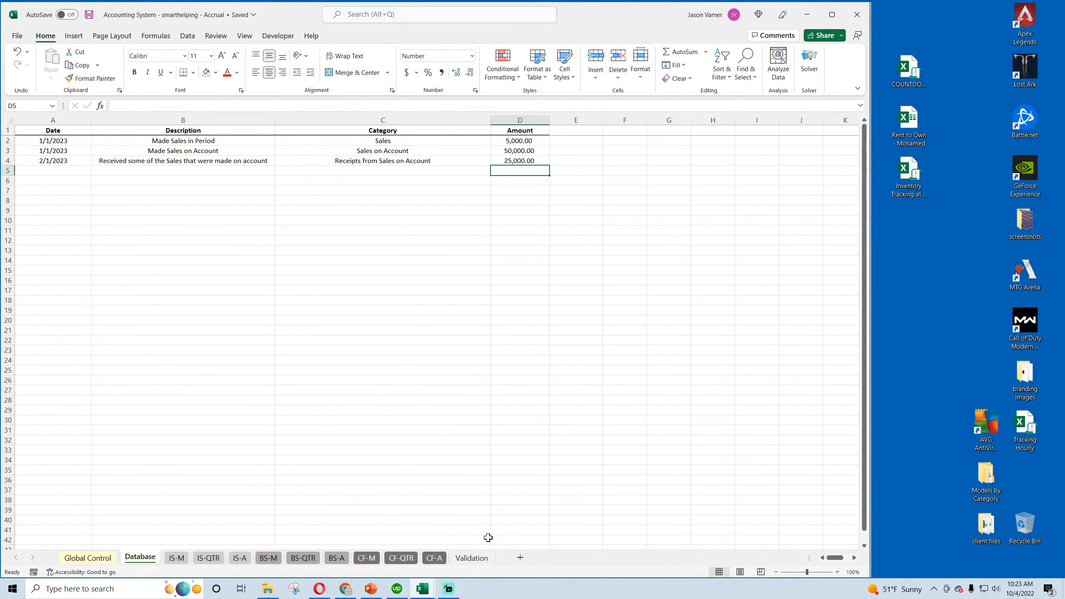
mouse_move(427, 590)
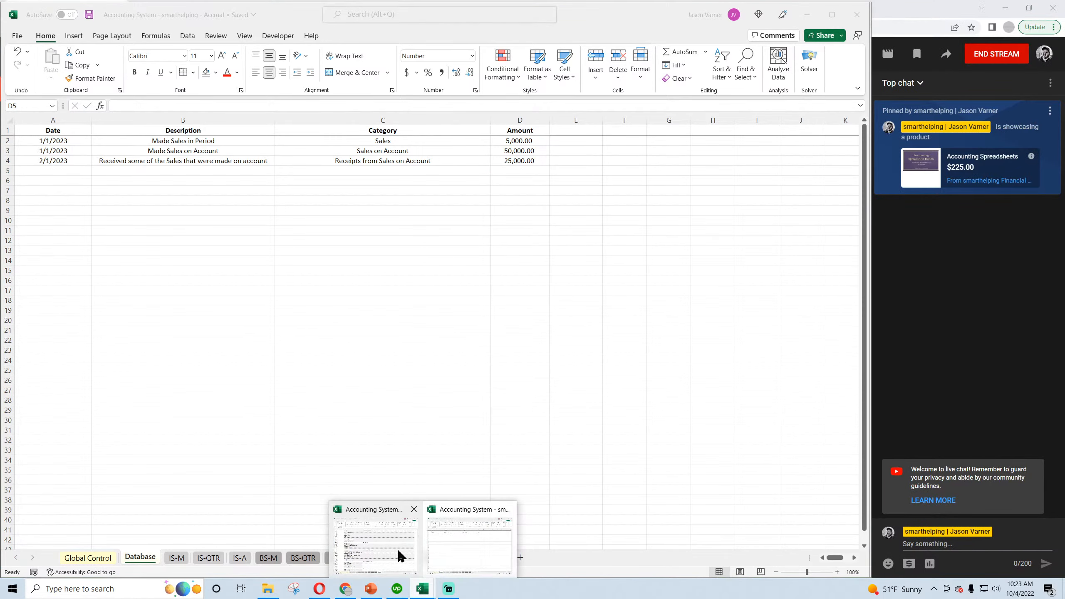
left_click(399, 553)
left_click(327, 147)
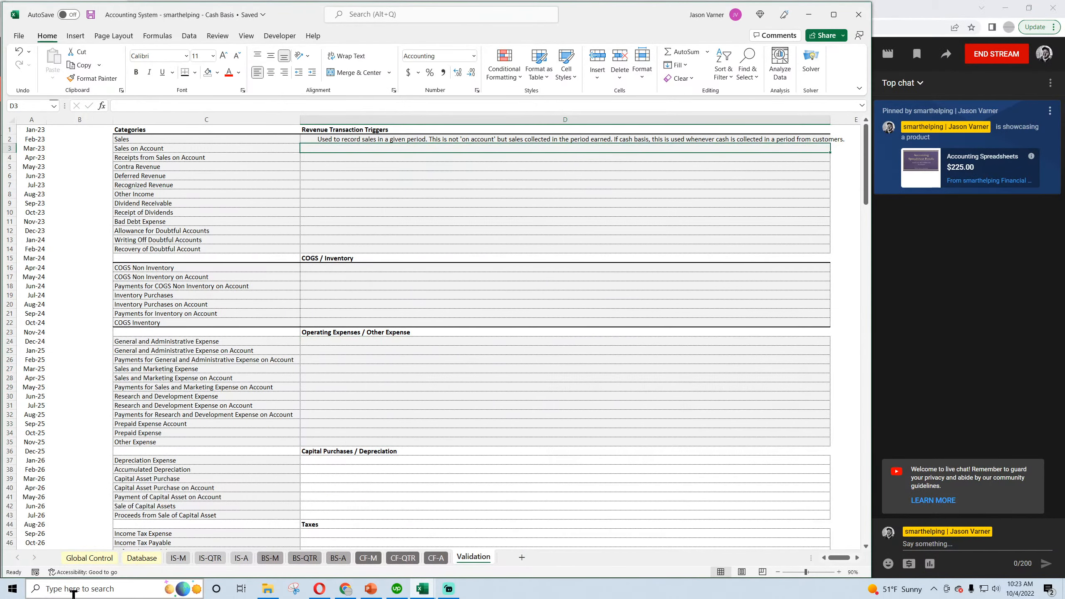
type("Not relevant")
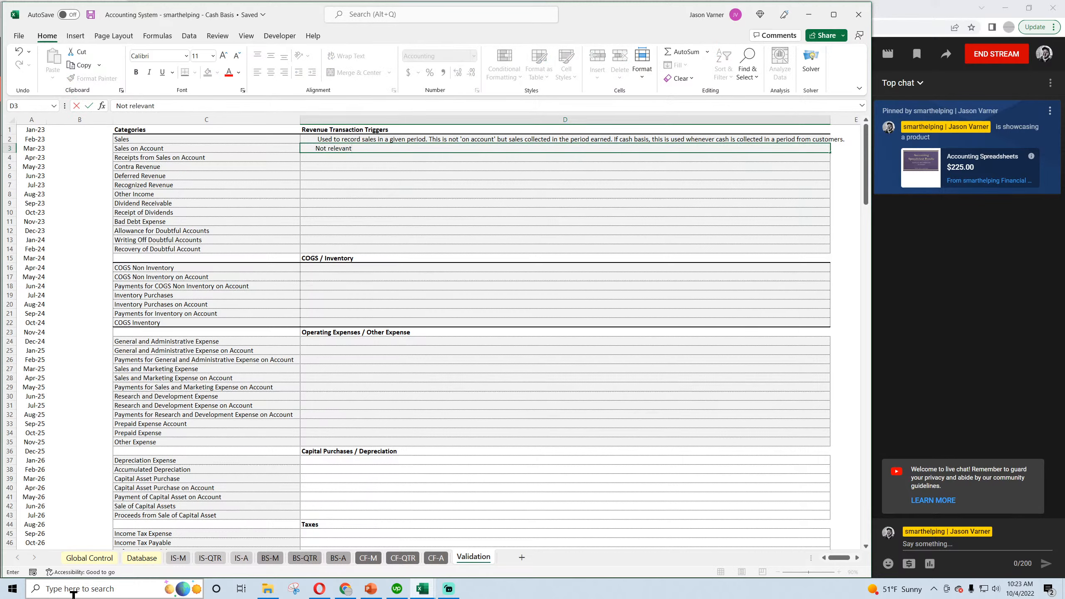
key("Return")
type("Not relevant")
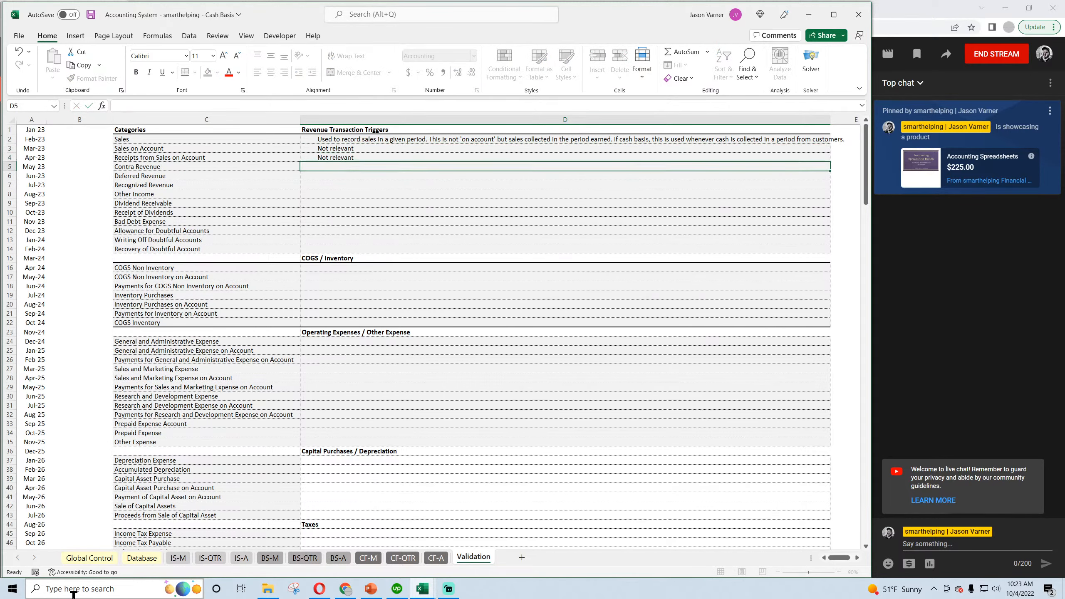
key("Return")
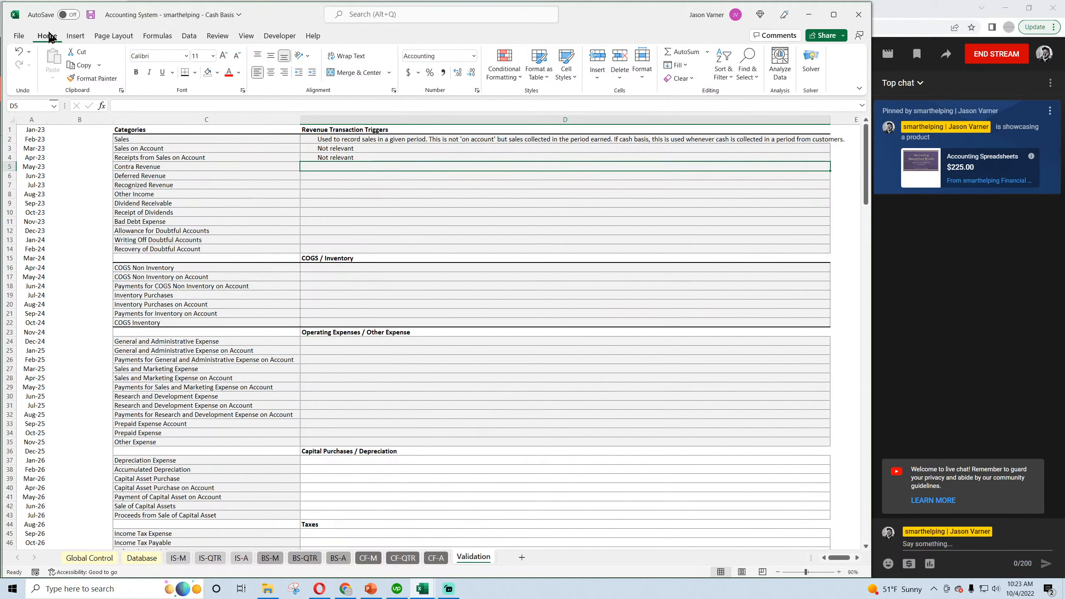
left_click(91, 14)
left_click(90, 14)
Return to the Accrual workbook and examine the January 2023 sales figure on the monthly income statement.
mouse_move(423, 587)
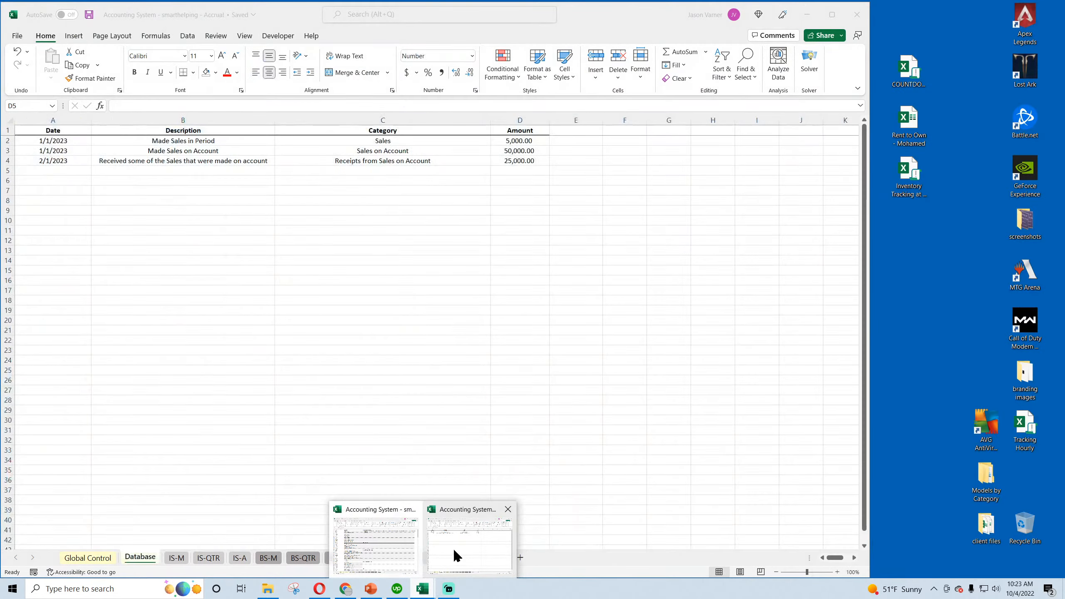
left_click(454, 550)
left_click(457, 231)
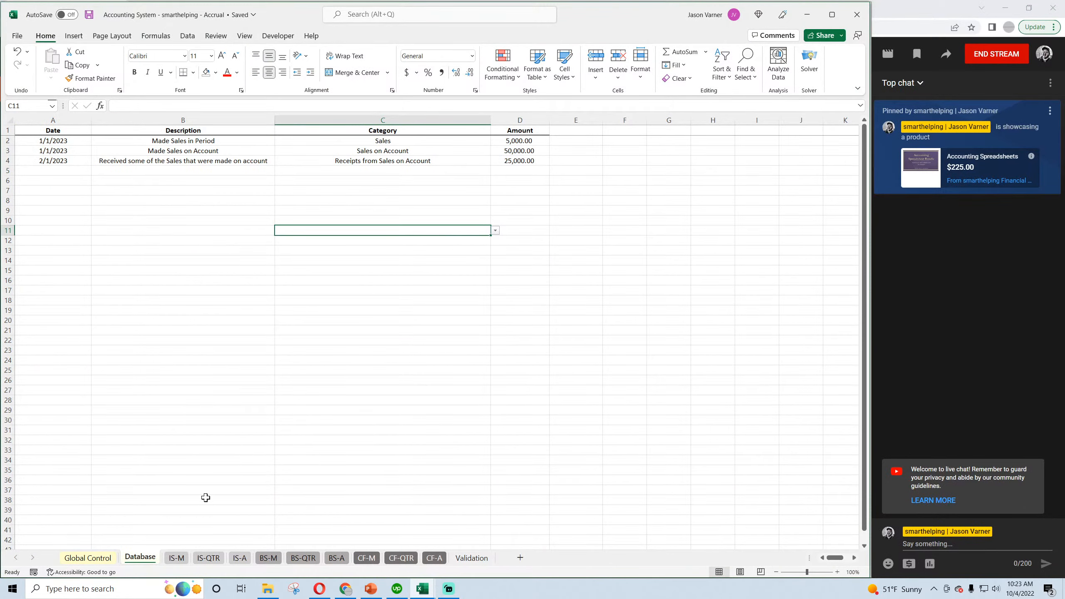
left_click(176, 557)
left_click(204, 185)
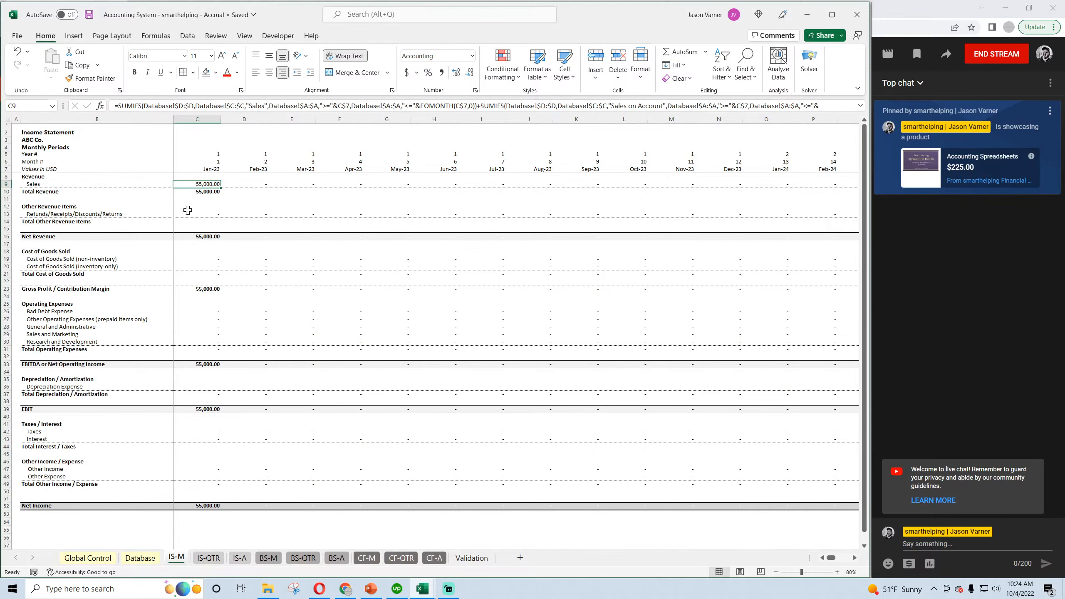
Check the quarterly and annual income statements and the January and February 2023 cash, receivables and current assets on the monthly balance sheet.
left_click(208, 559)
left_click(239, 559)
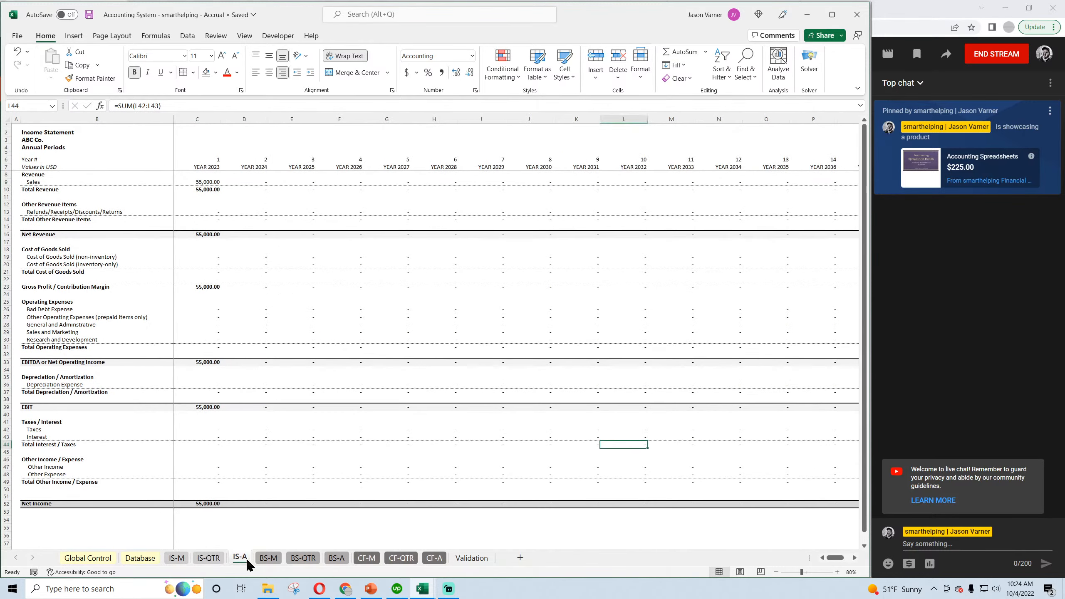
left_click(265, 559)
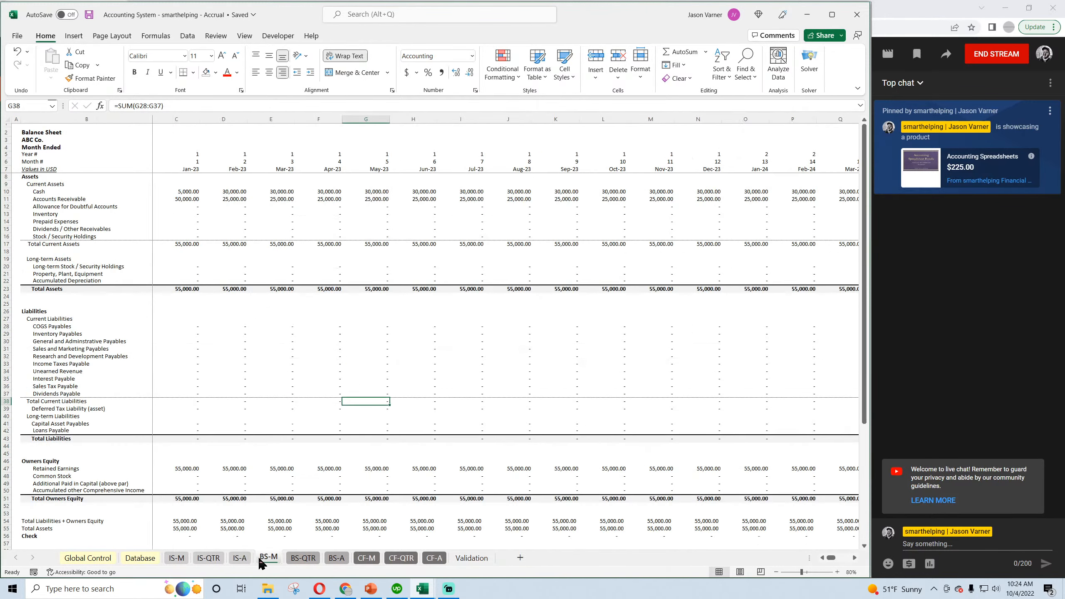
left_click(186, 198)
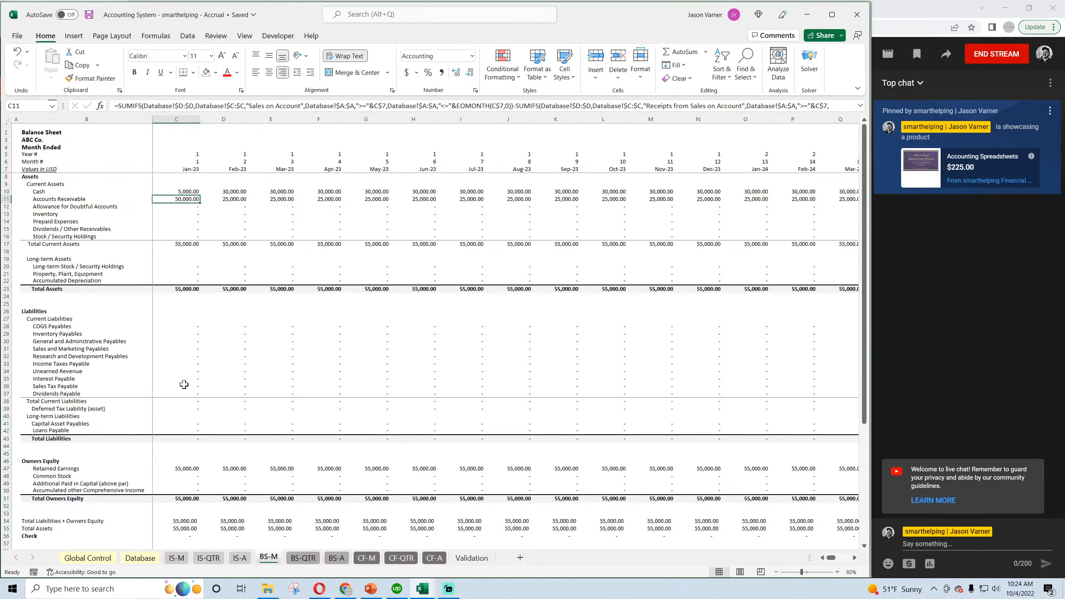
left_click(228, 200)
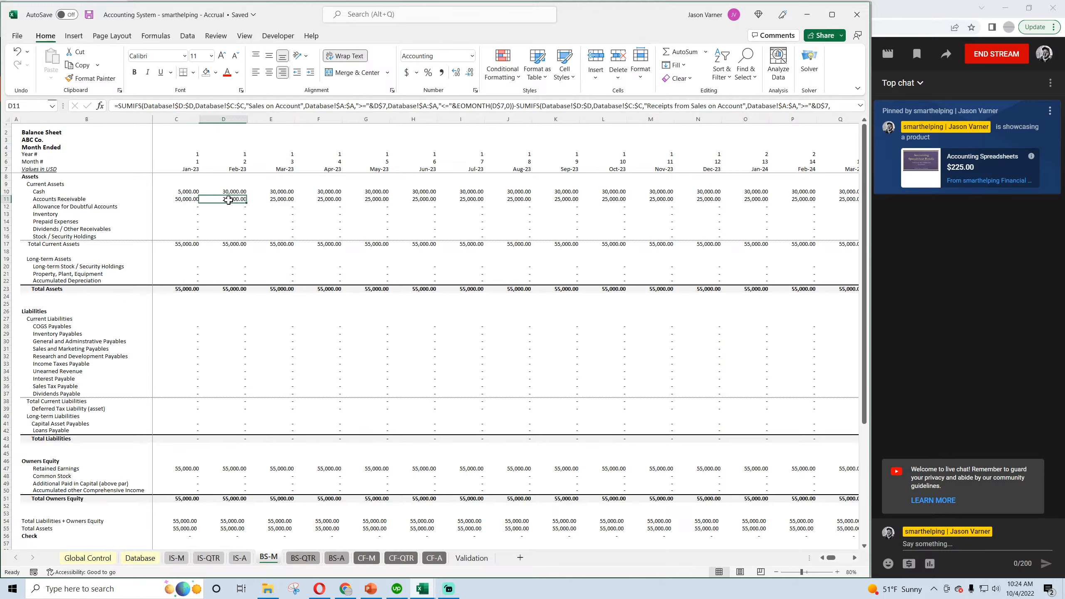
left_click(236, 191)
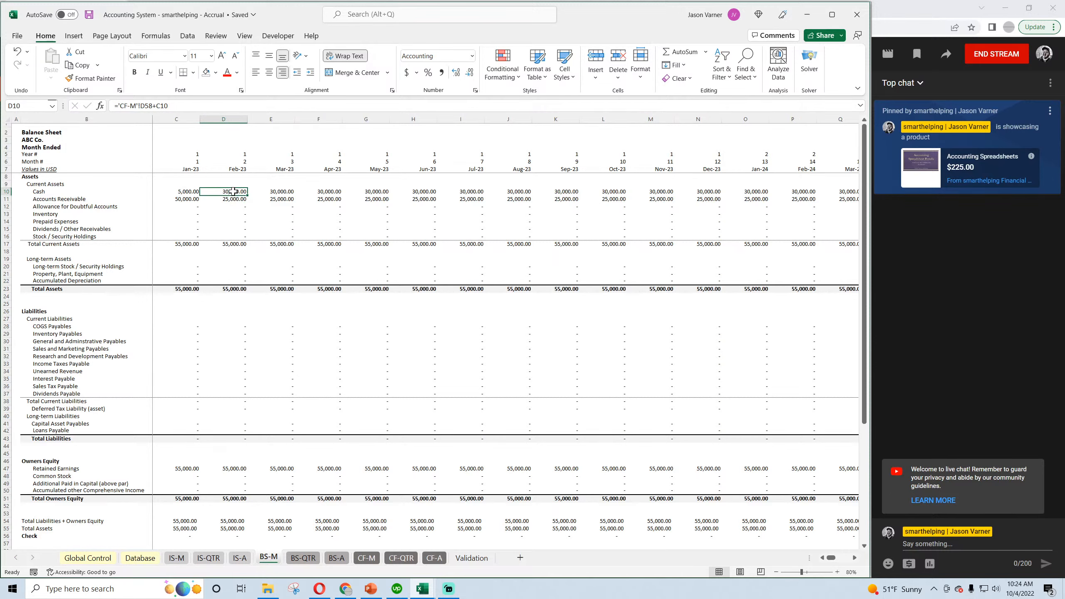
left_click(231, 244)
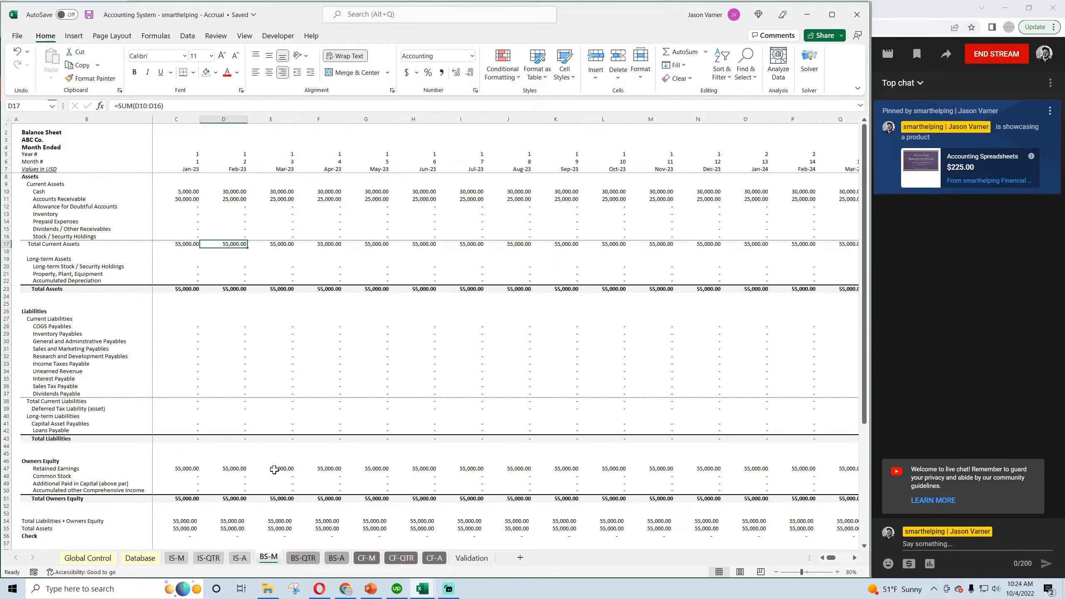
Review the quarterly and annual balance sheets and save the accrual workbook.
left_click(301, 559)
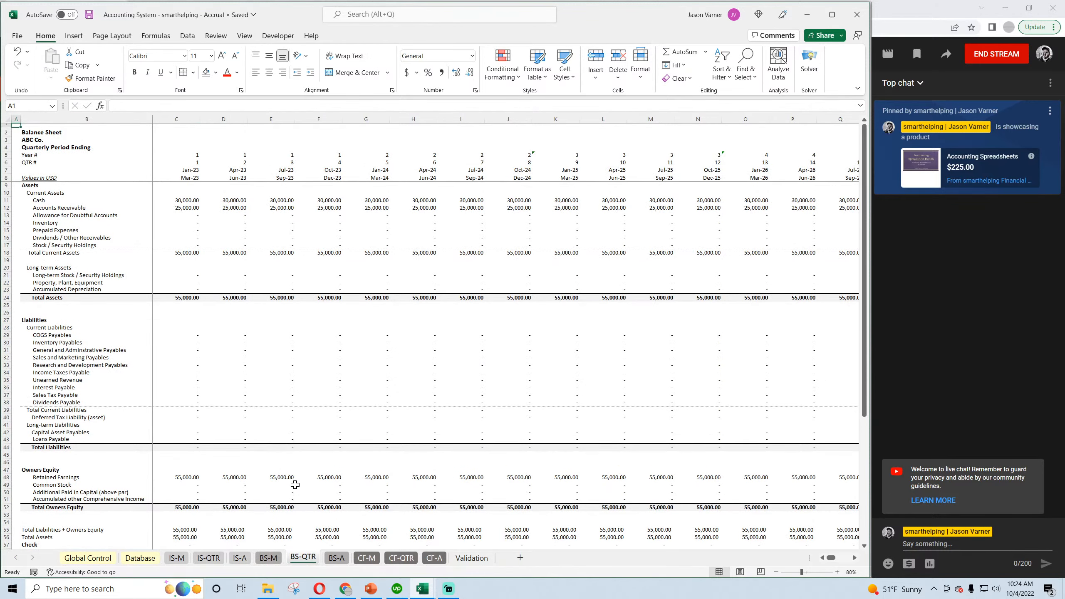
scroll(292, 485, "down", 2)
scroll(302, 495, "up", 2)
left_click(340, 559)
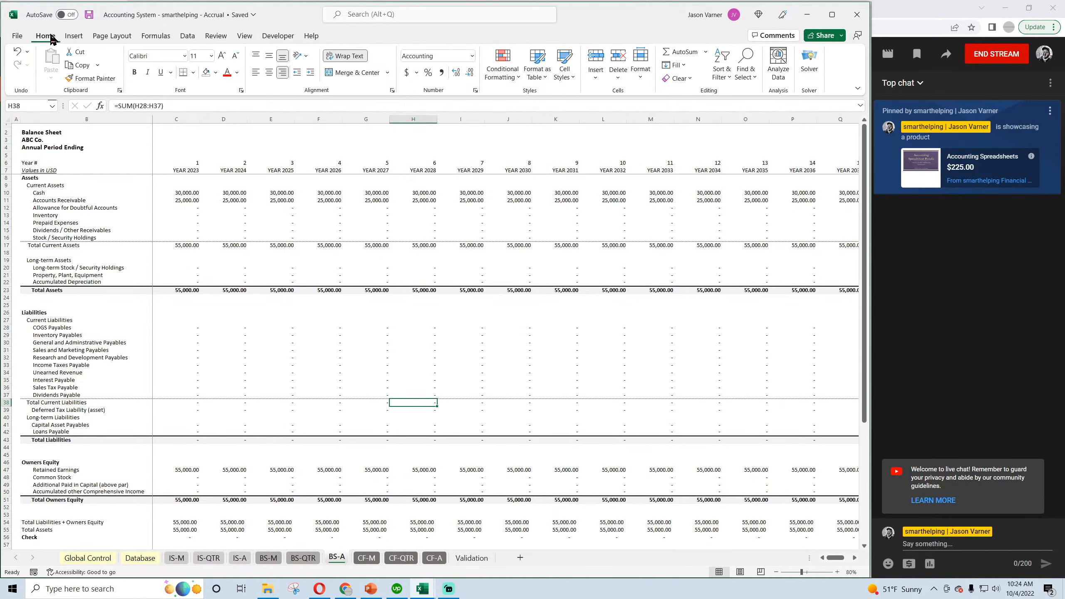
left_click(89, 15)
Examine net income, sales on account, receipts from sales on account and the total cash change on the monthly cash flow statement.
left_click(366, 558)
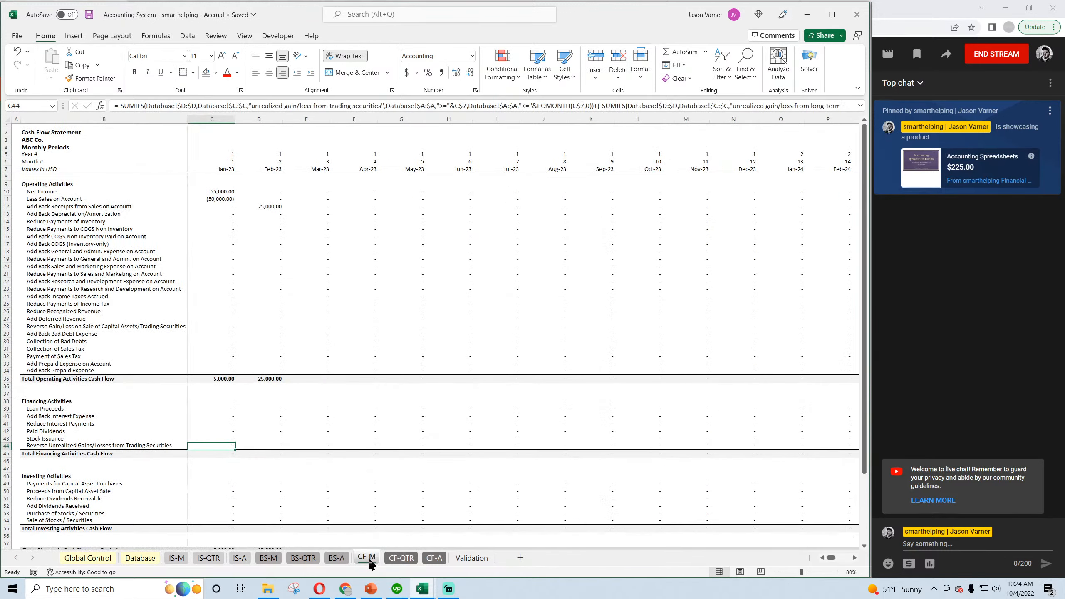
left_click(222, 191)
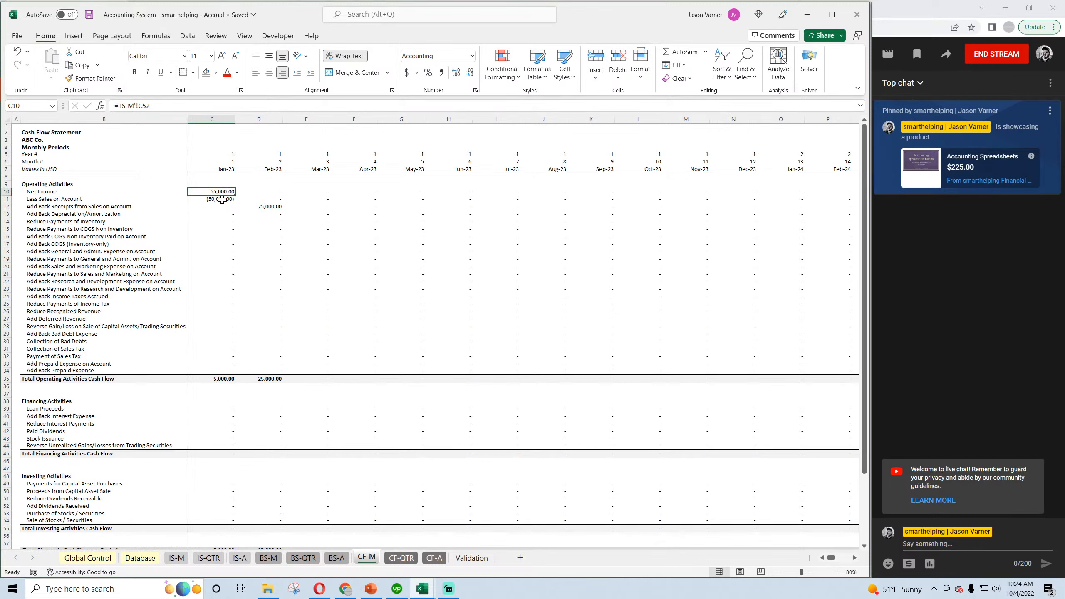
left_click(222, 200)
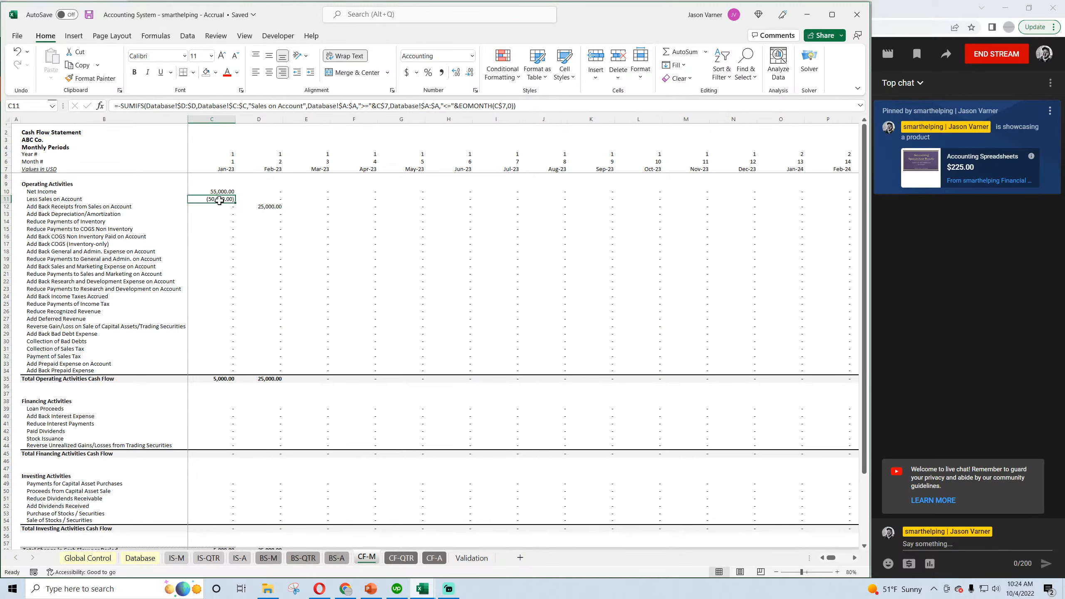
left_click(268, 207)
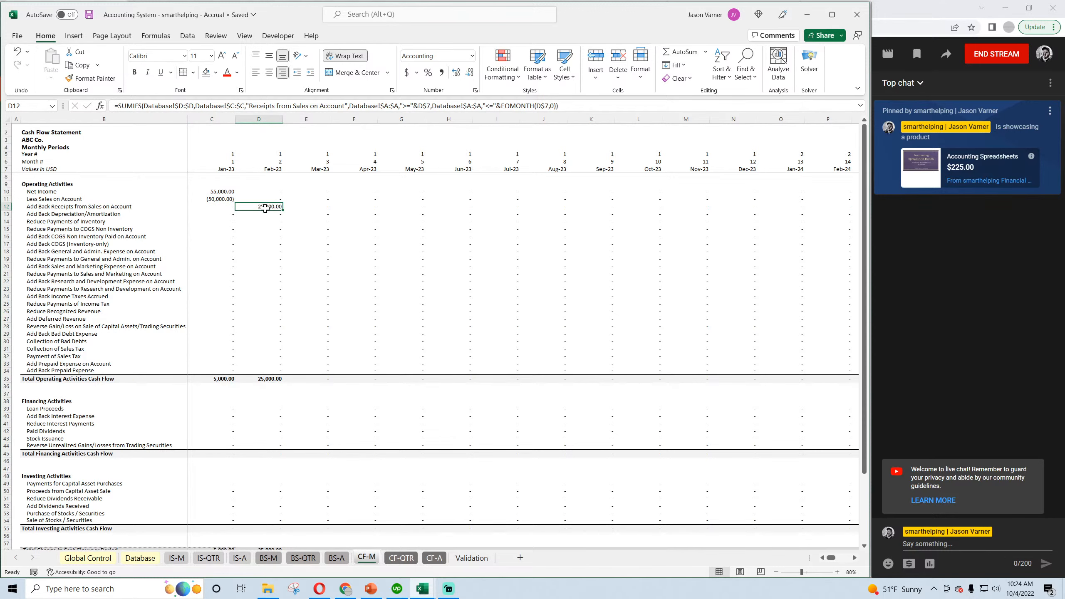
scroll(252, 399, "down", 4)
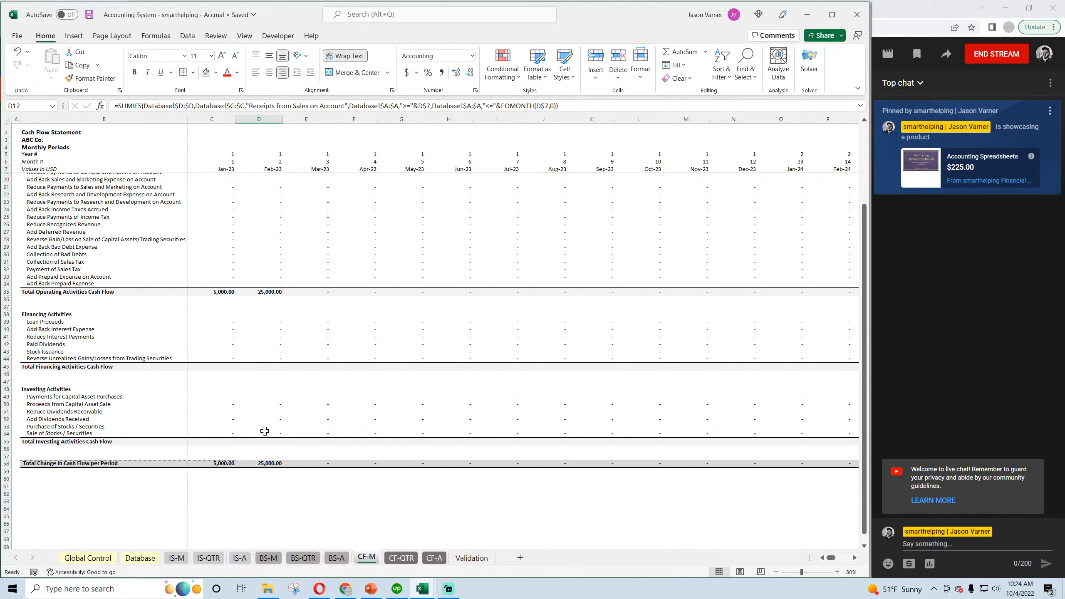
scroll(264, 431, "up", 4)
Review the quarterly and annual cash flow statements from operating activities down to the total change in cash flow.
left_click(402, 557)
scroll(339, 463, "down", 3)
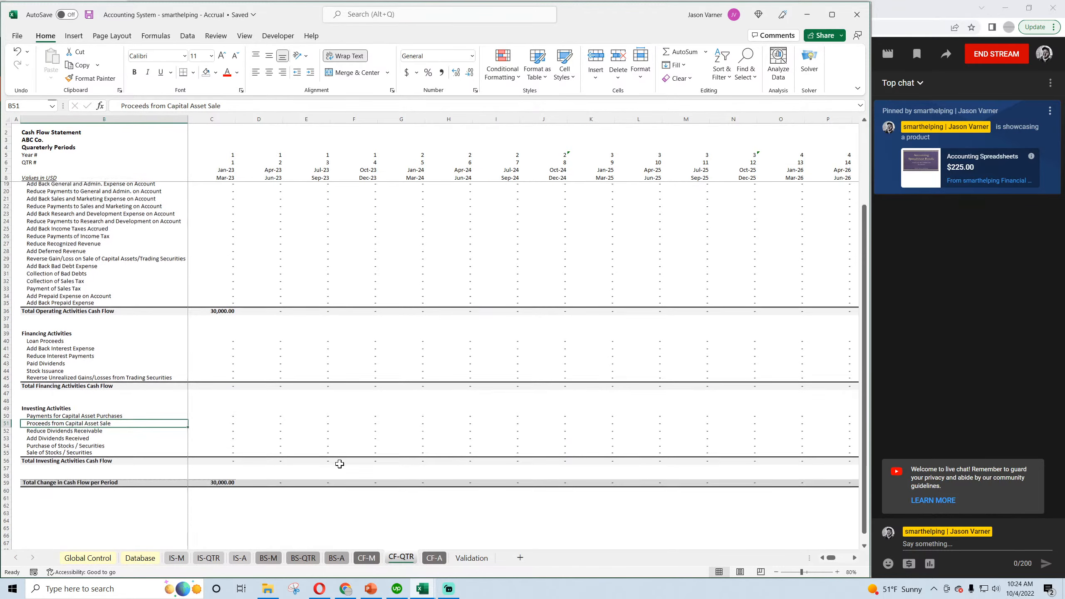
scroll(342, 466, "up", 4)
key("ctrl+Page_Down")
scroll(309, 453, "down", 4)
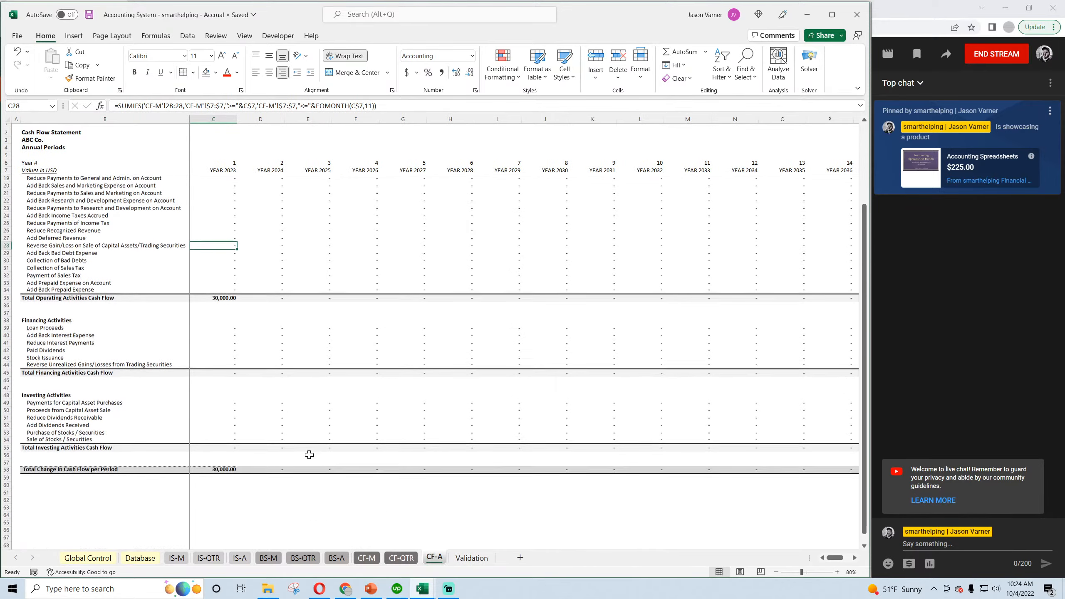
scroll(309, 455, "up", 4)
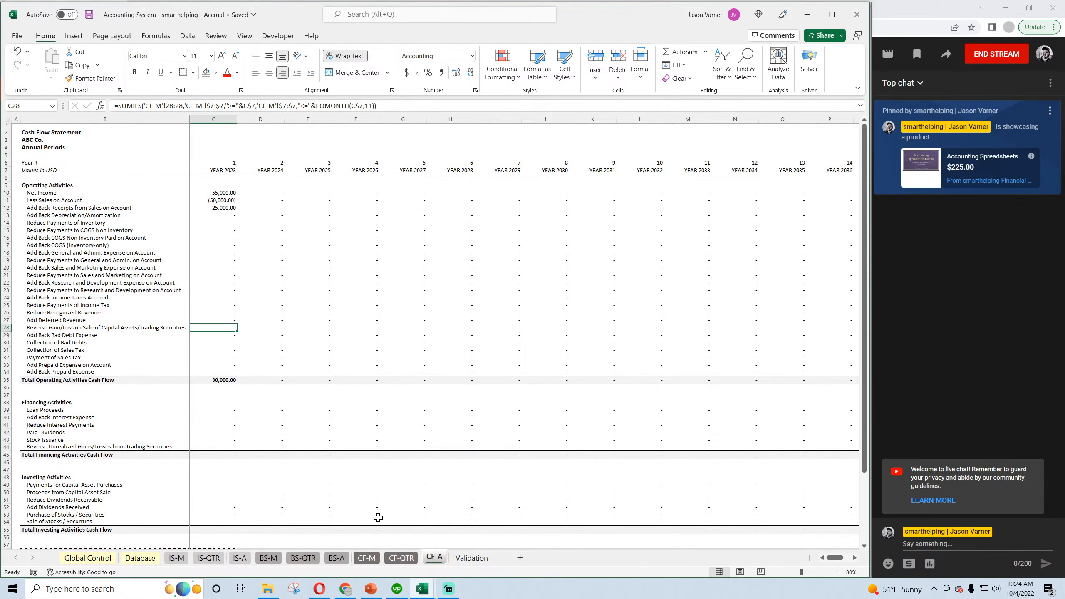
Categorise the next transaction in Database row 5 as Contra Revenue.
left_click(135, 562)
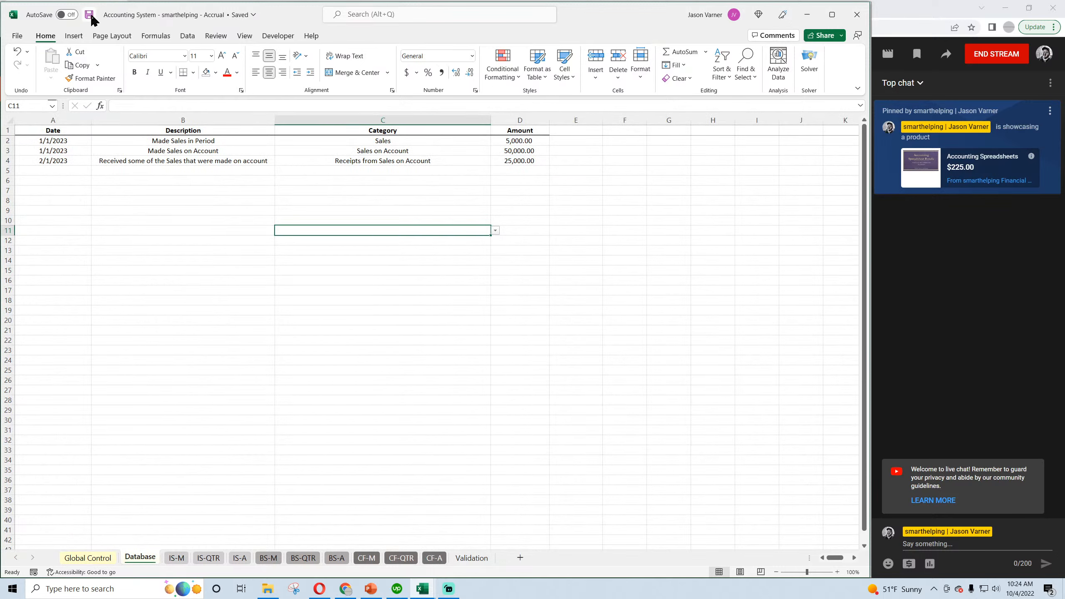
left_click(478, 171)
left_click(495, 170)
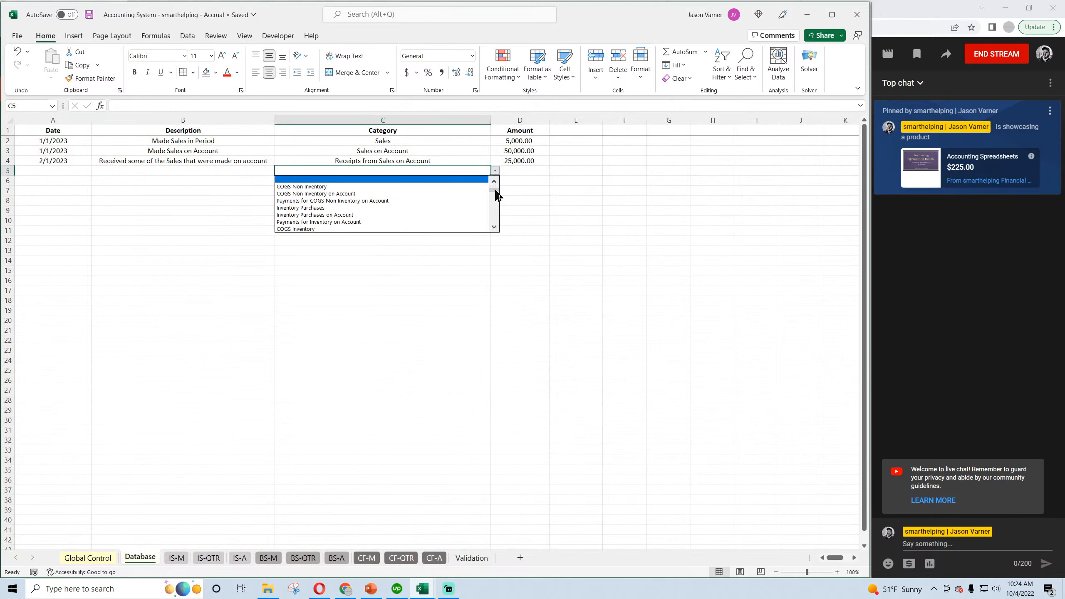
left_click(494, 182)
left_click(494, 182)
left_click(494, 182)
left_click(494, 182)
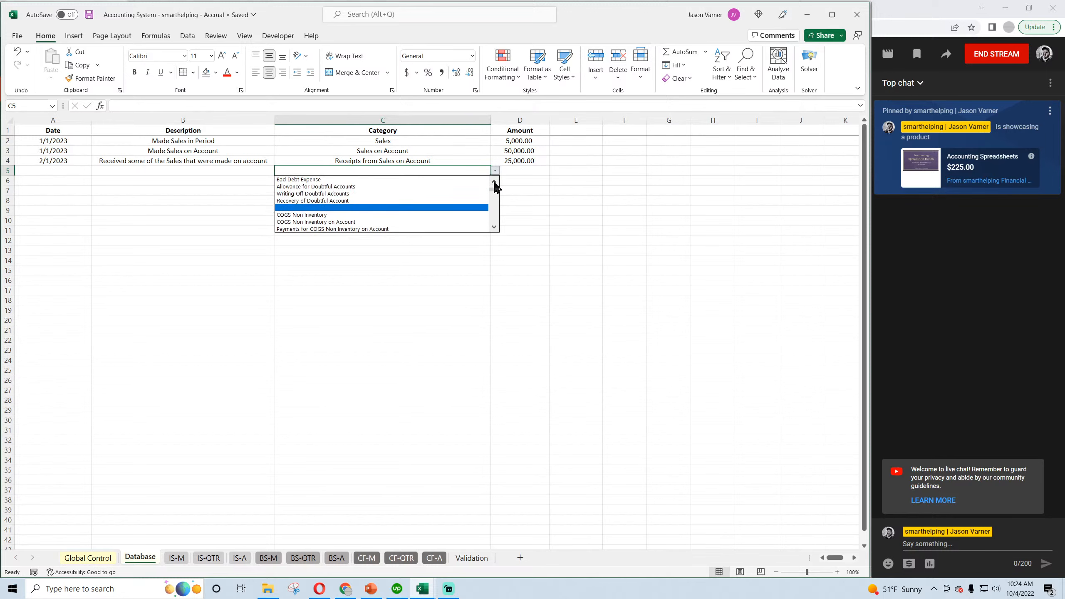
left_click(493, 182)
left_click(494, 182)
left_click(493, 181)
left_click(494, 182)
left_click(494, 182)
left_click(494, 182)
left_click(494, 182)
left_click(494, 182)
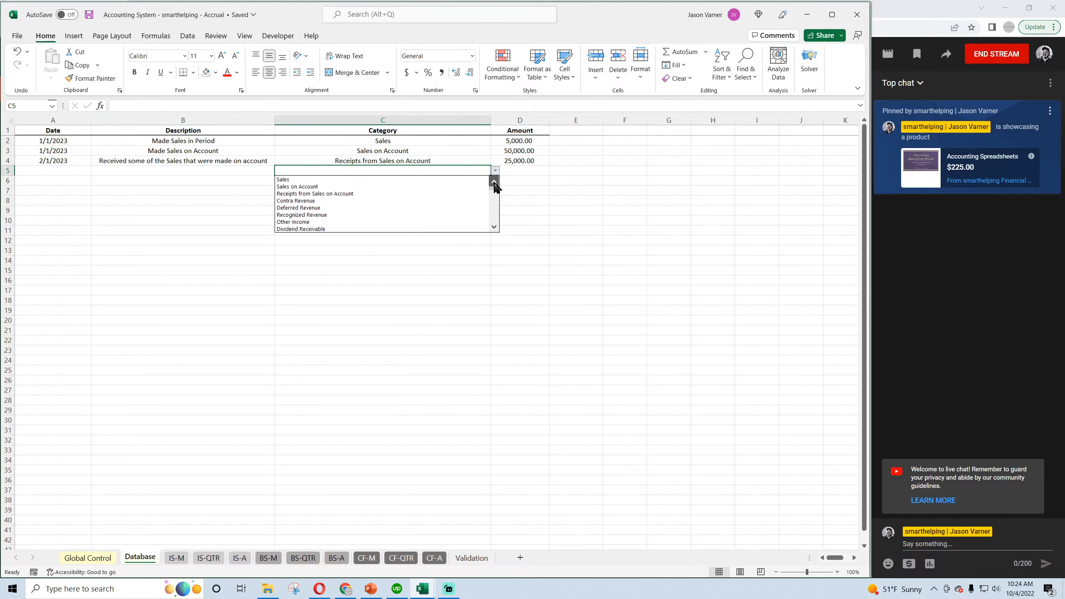
left_click(364, 201)
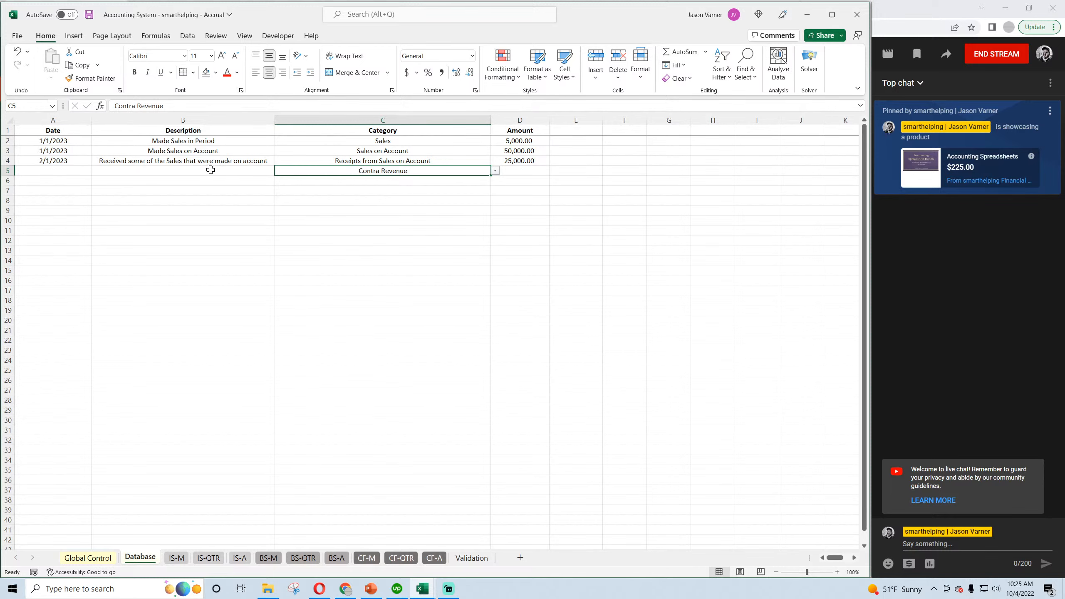
Enter 1/1/2023 as the date of the Contra Revenue transaction.
left_click(196, 168)
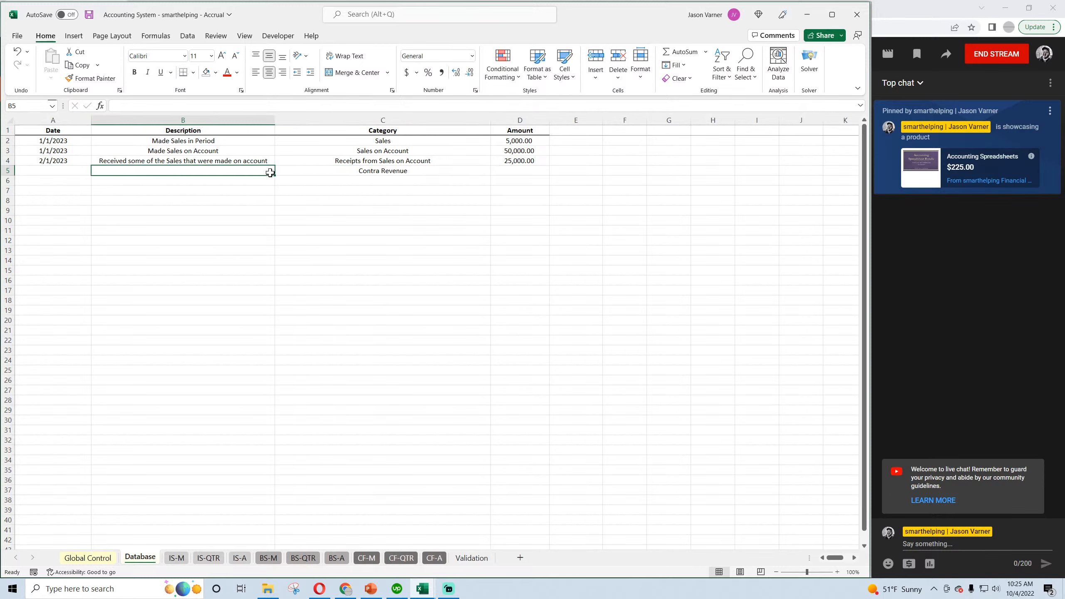
left_click(71, 170)
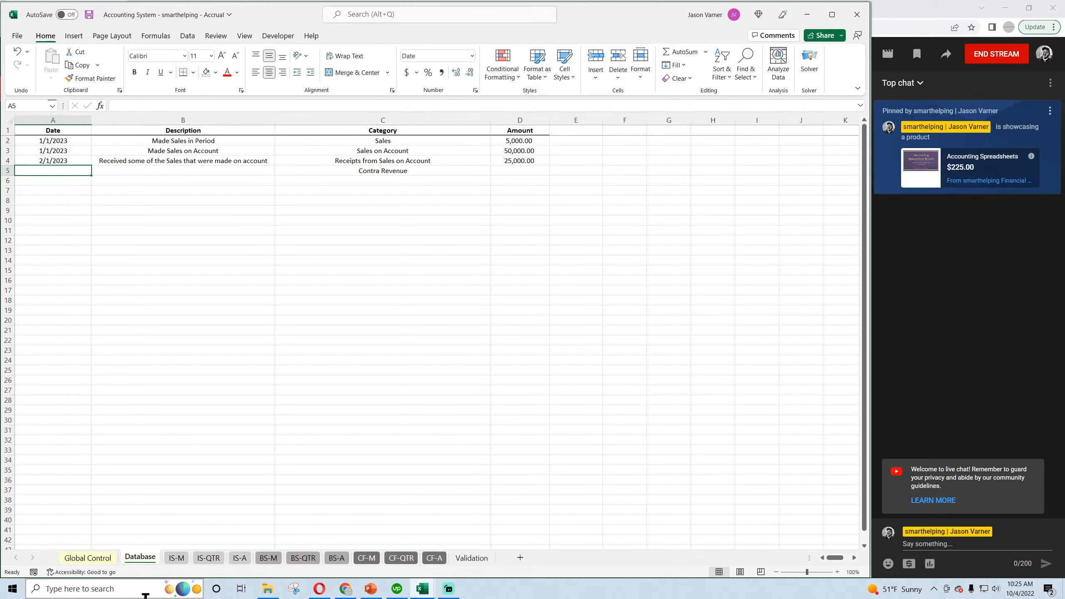
type("1/1/")
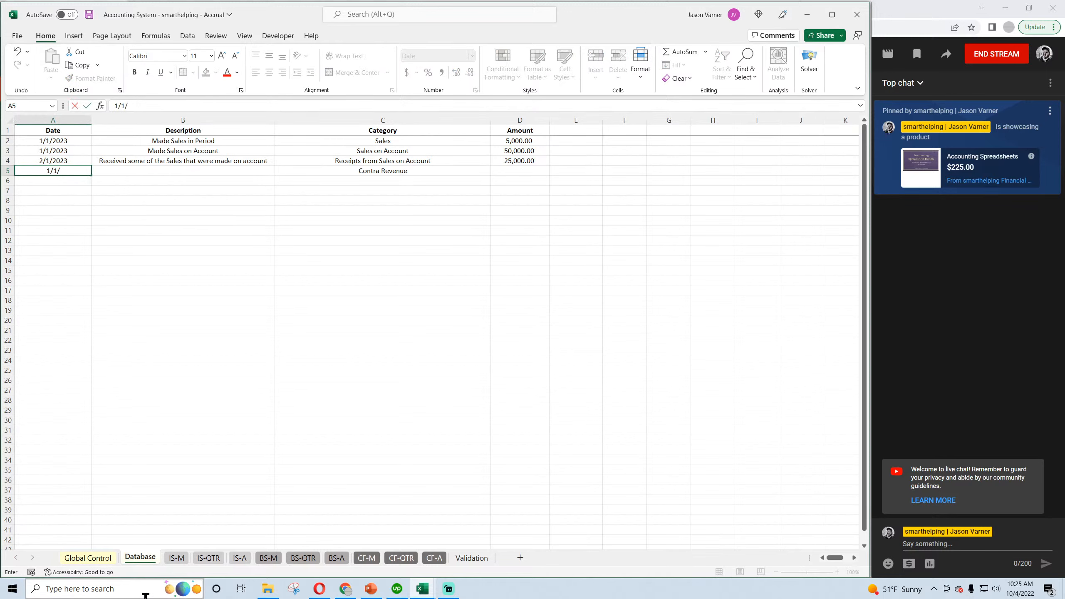
type("2023")
key("Tab")
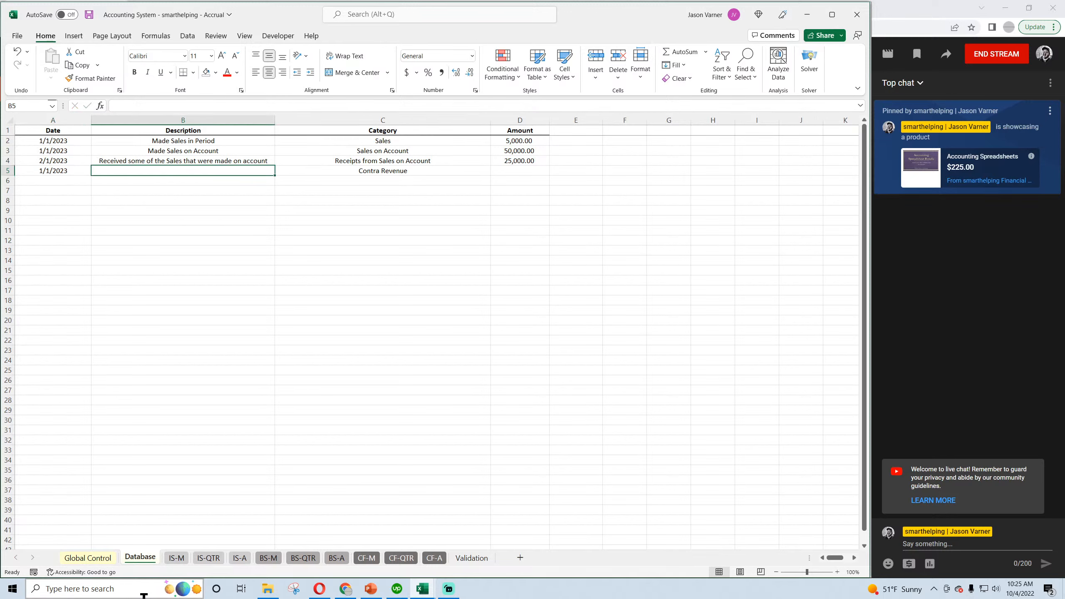
Describe the Contra Revenue transaction in row 5 as "Had a refund / discount".
type("Had a refund")
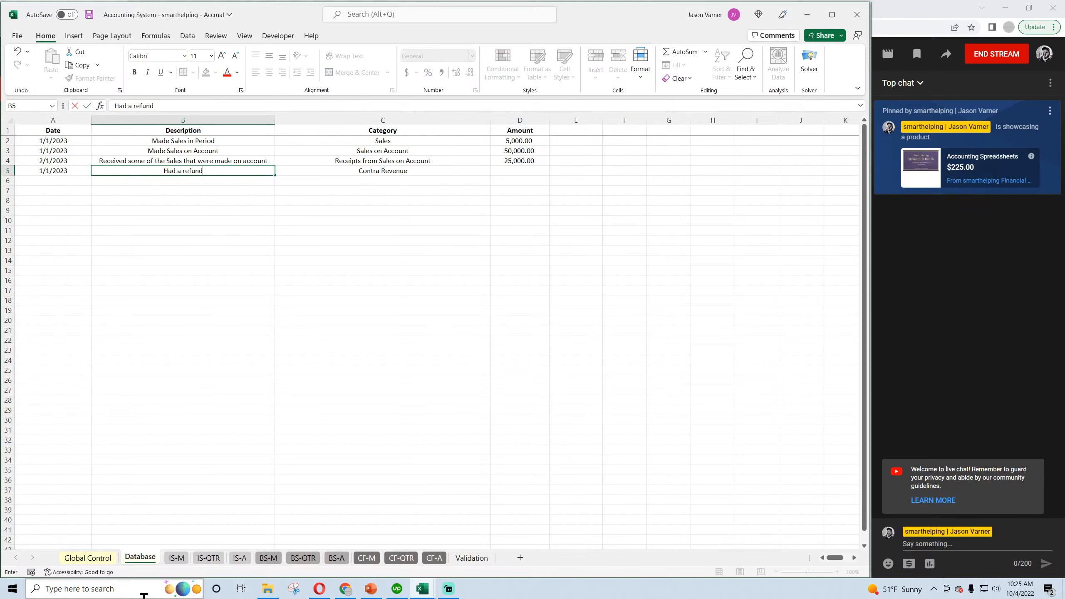
type(" / discount / something that")
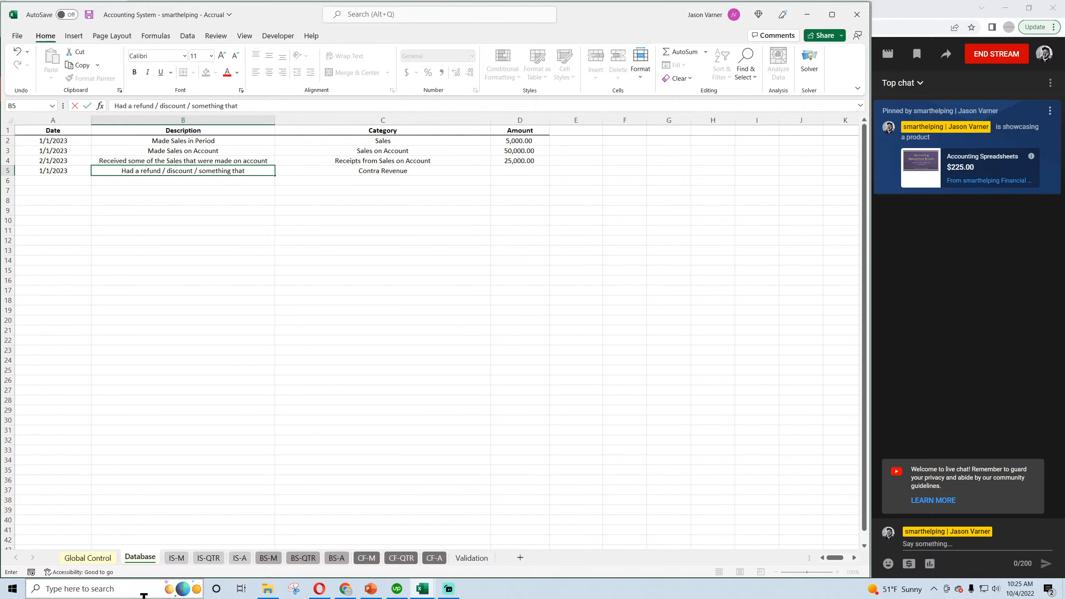
type(" reduced s")
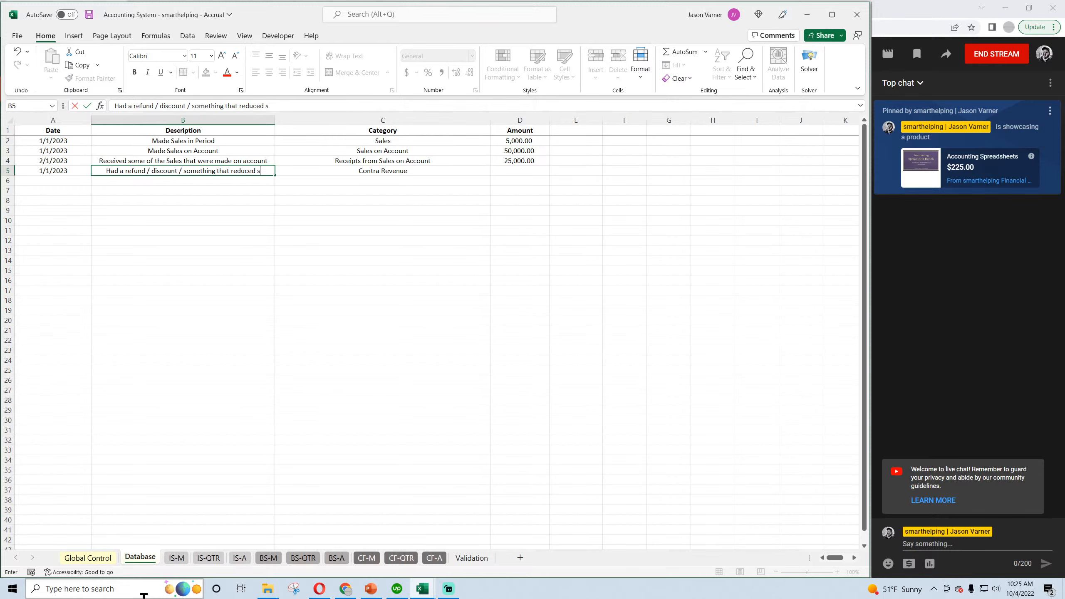
key("BackSpace")
key("BackSpace")
key("BackSpace")
key("BackSpace")
key("BackSpace")
key("BackSpace")
key("BackSpace")
key("BackSpace")
key("BackSpace")
key("BackSpace")
key("BackSpace")
key("BackSpace")
key("BackSpace")
key("BackSpace")
key("BackSpace")
key("BackSpace")
key("BackSpace")
key("BackSpace")
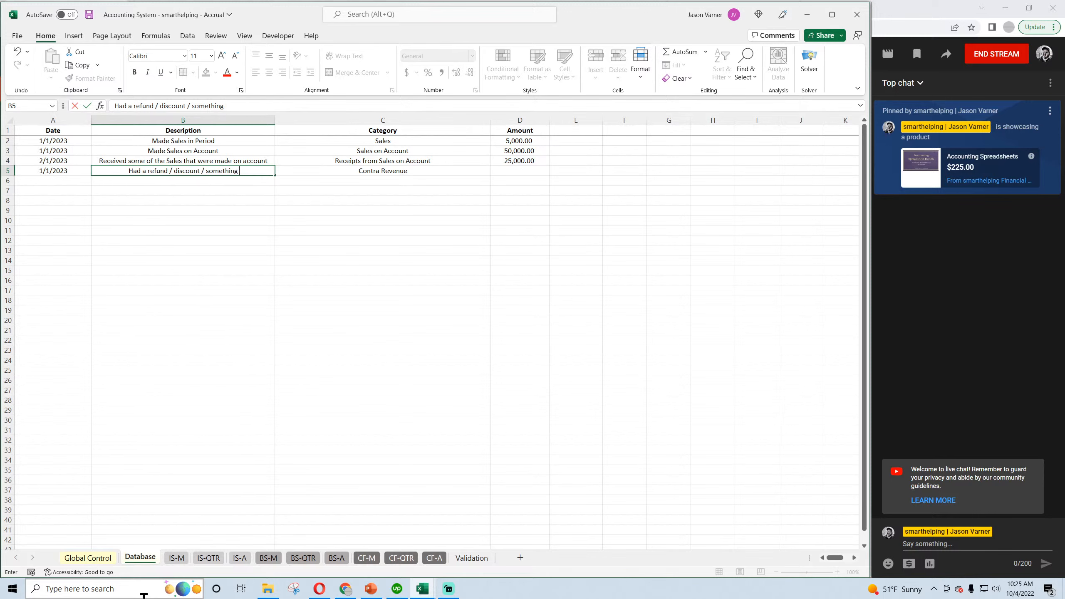
key("BackSpace")
key("BackSpace")
key("BackSpace")
key("BackSpace")
key("BackSpace")
key("BackSpace")
key("BackSpace")
key("Return")
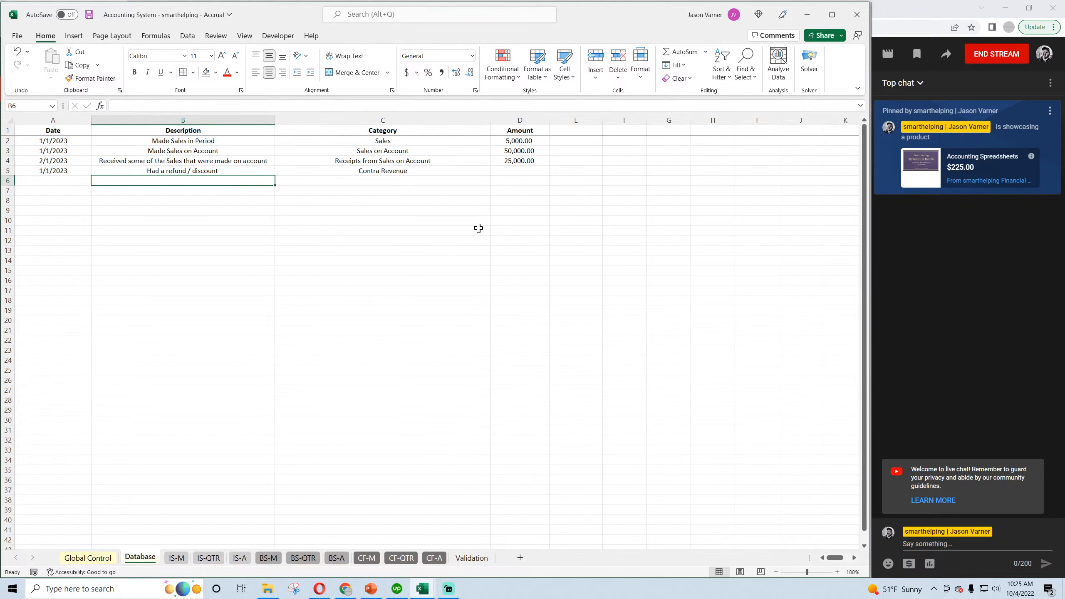
Reword the monthly income statement's line under Other Revenue Items as "Refunds/Discounts/Returns" and save the workbook.
left_click(177, 558)
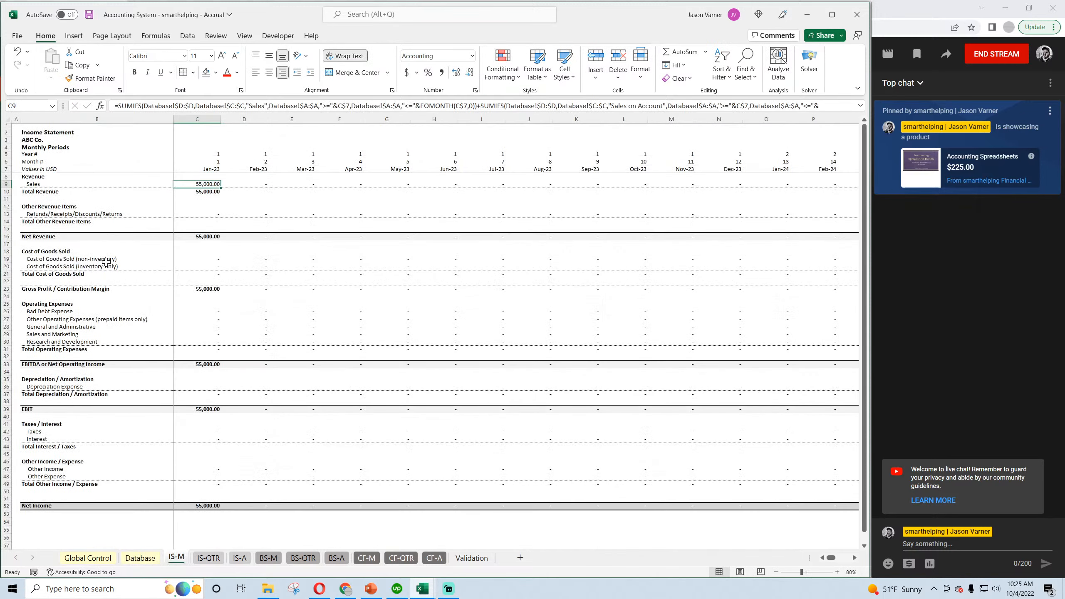
left_click(81, 214)
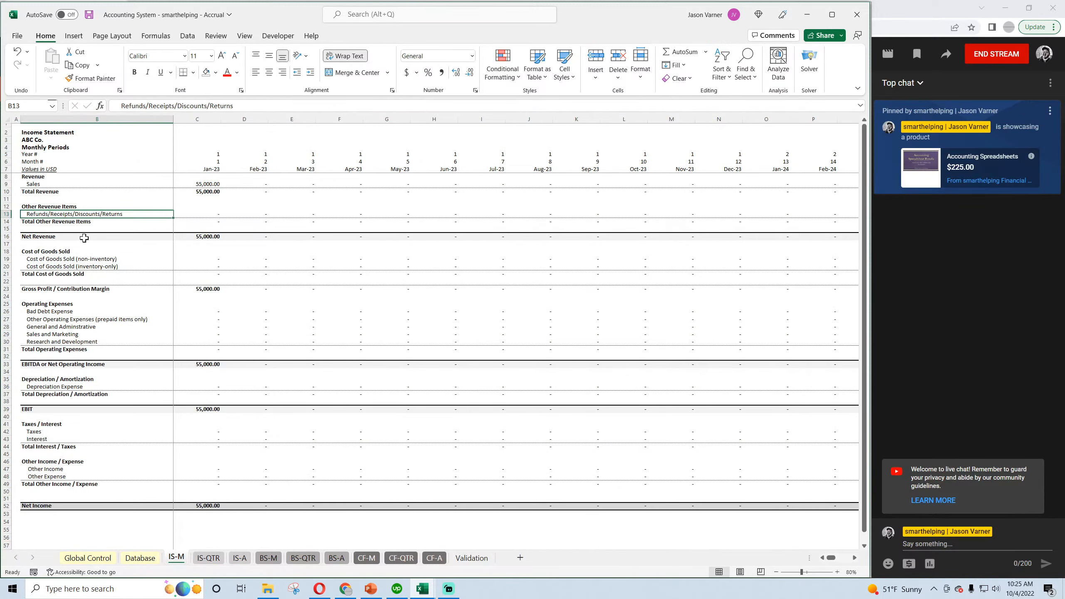
left_click_drag(176, 107, 153, 107)
key("BackSpace")
key("BackSpace")
key("BackSpace")
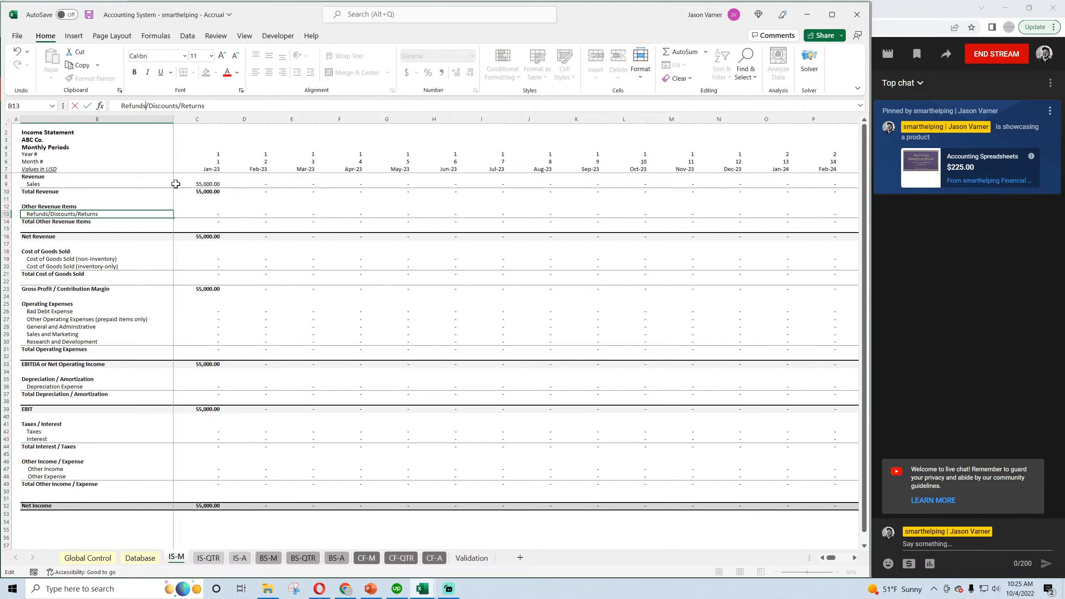
key("Return")
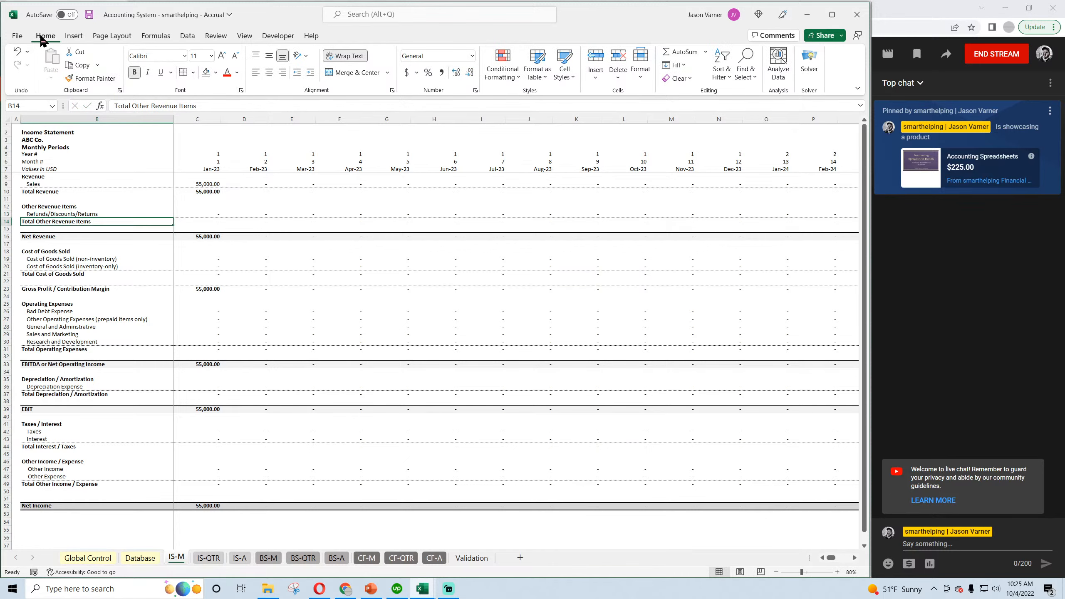
left_click(89, 14)
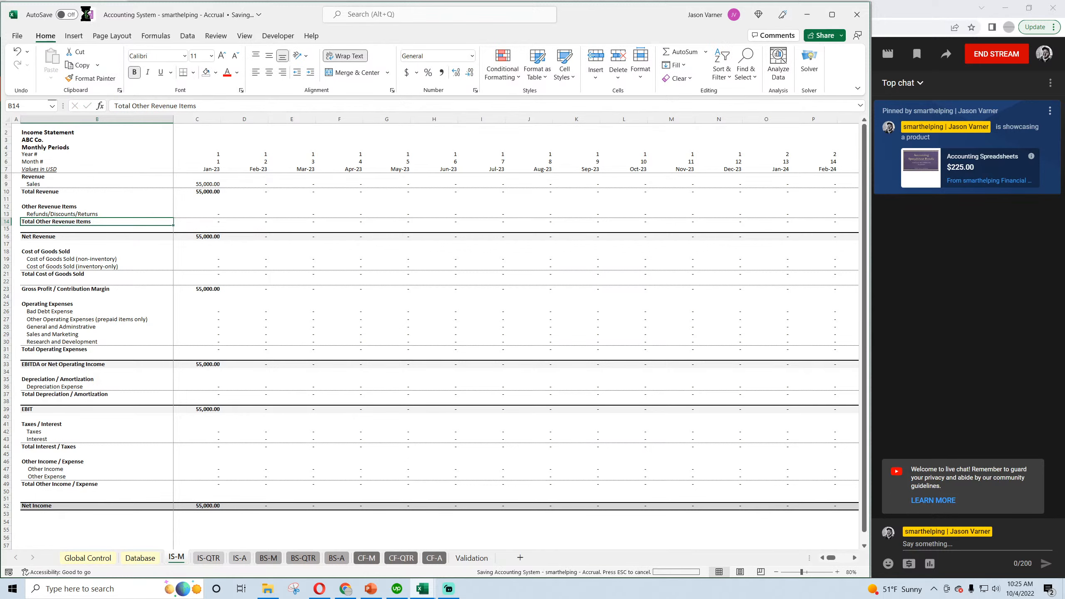
Copy the reworded Refunds/Discounts/Returns label onto the matching line of the accrual workbook's quarterly and annual income statements.
right_click(90, 210)
left_click(96, 248)
key("ctrl+Page_Down")
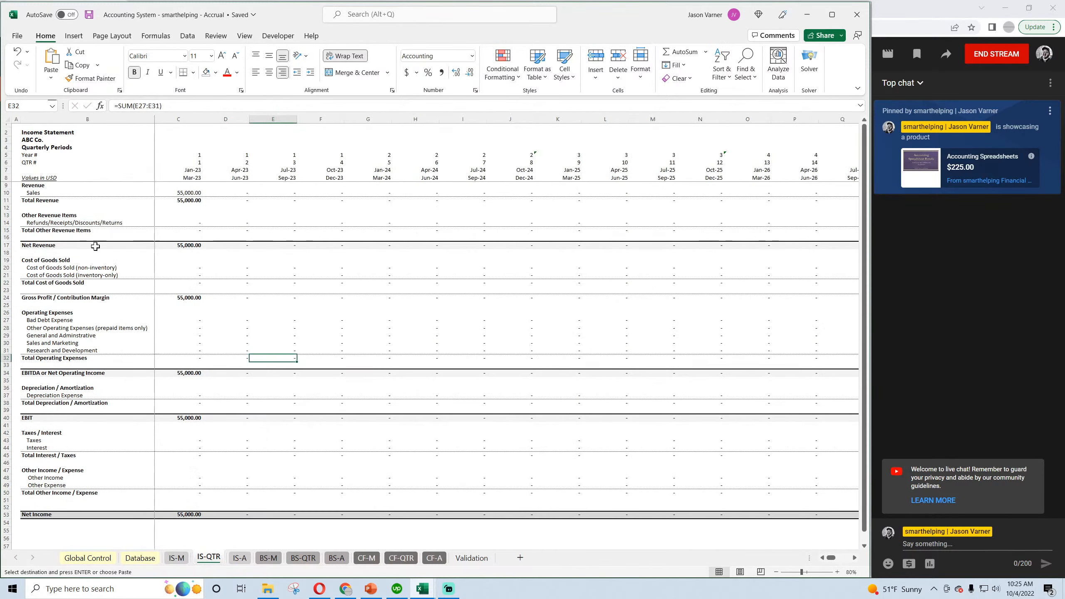
left_click(55, 224)
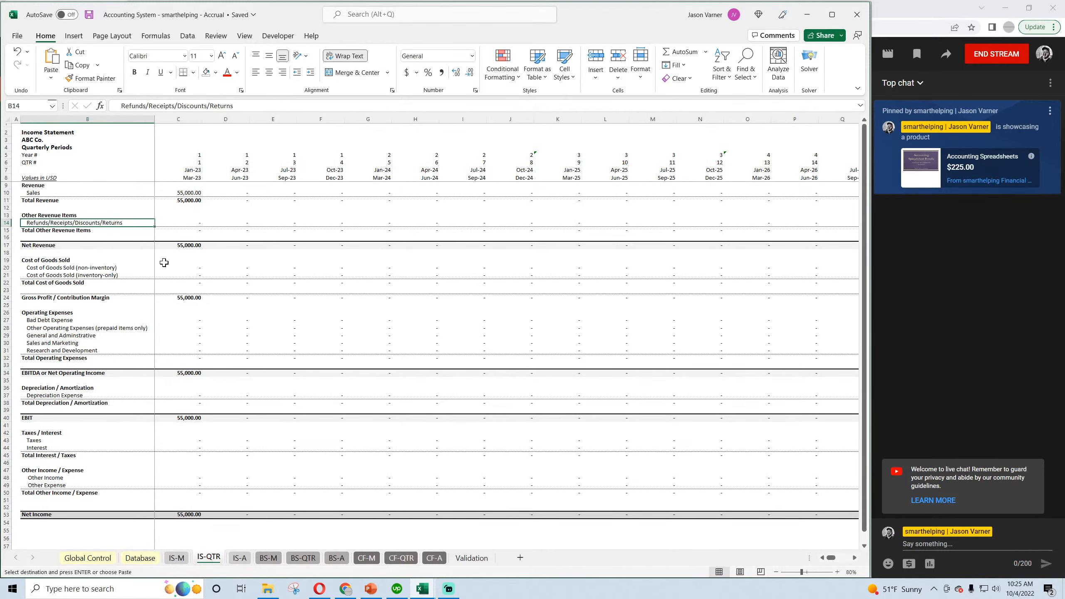
left_click(241, 558)
left_click(54, 211)
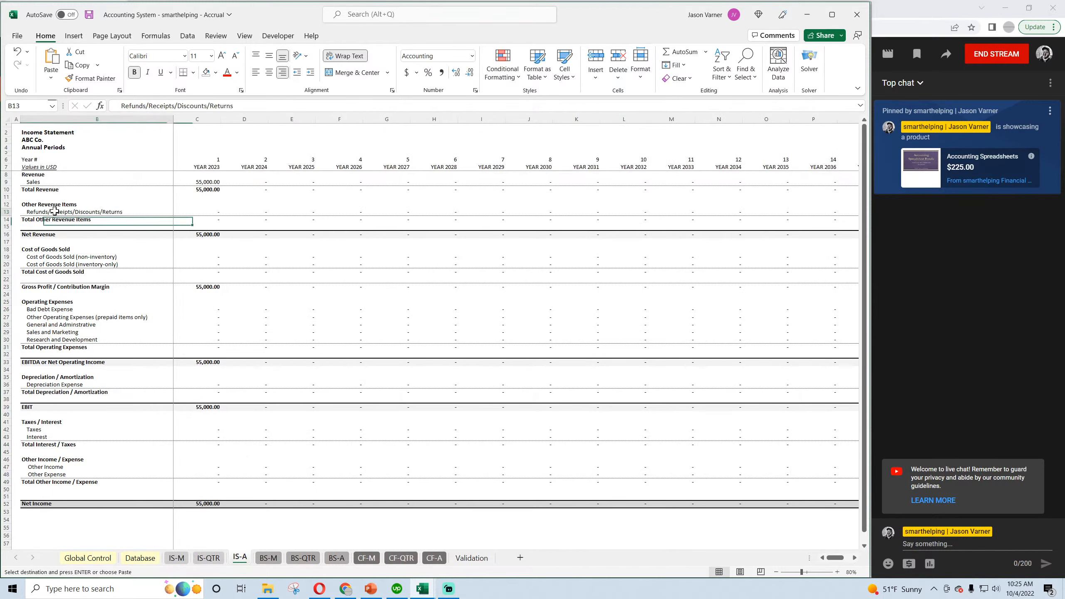
key("ctrl+v")
Switch to the cash basis workbook, paste the Refunds/Discounts/Returns label into its monthly, quarterly and annual income statements, and save it.
mouse_move(423, 588)
mouse_move(501, 548)
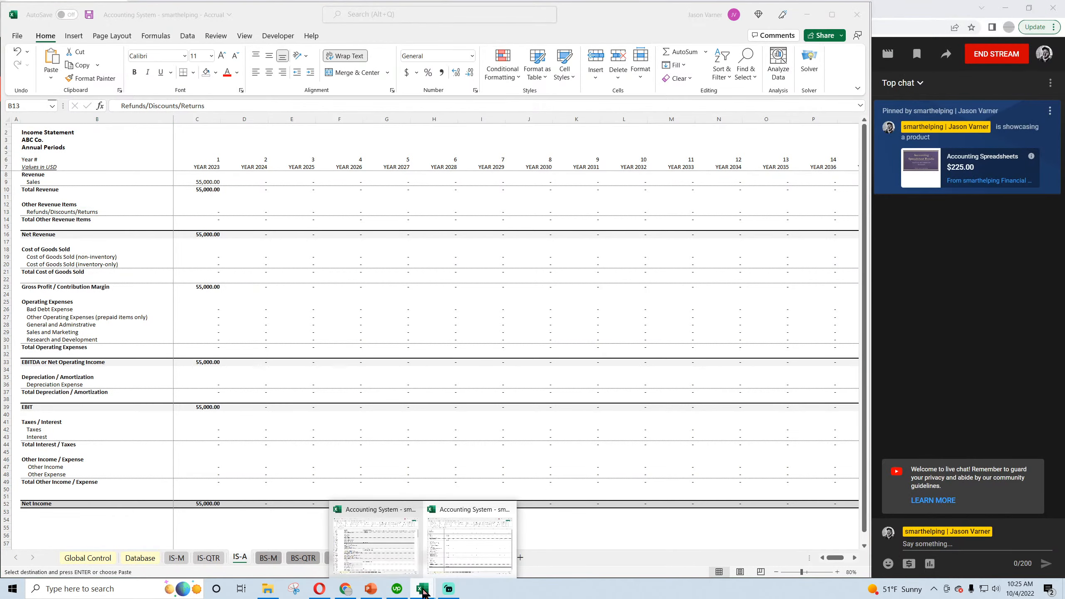
left_click(375, 542)
left_click(177, 558)
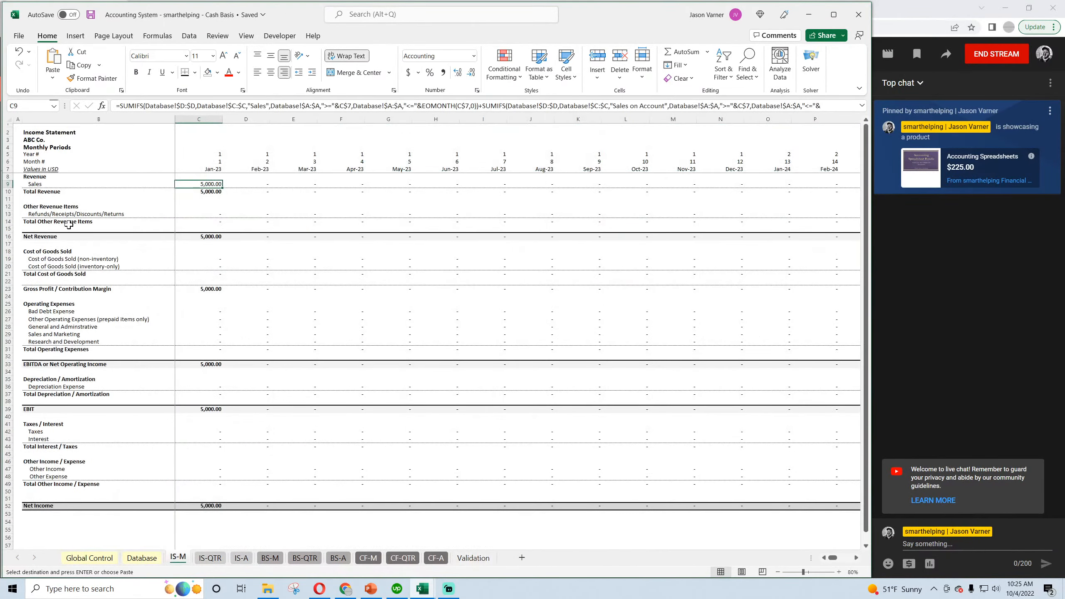
left_click(56, 211)
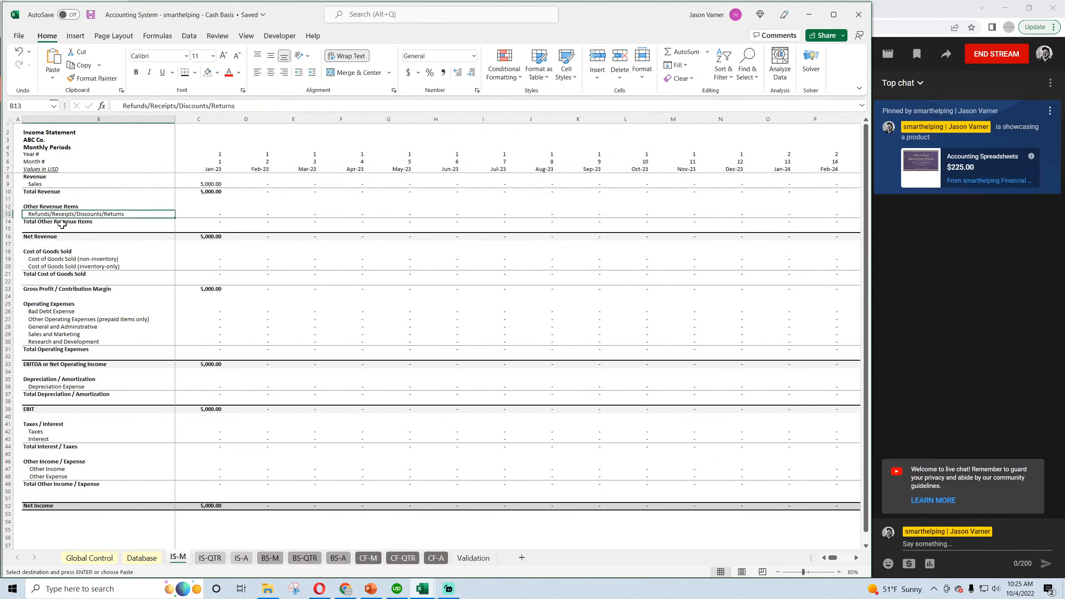
left_click(210, 558)
left_click(45, 222)
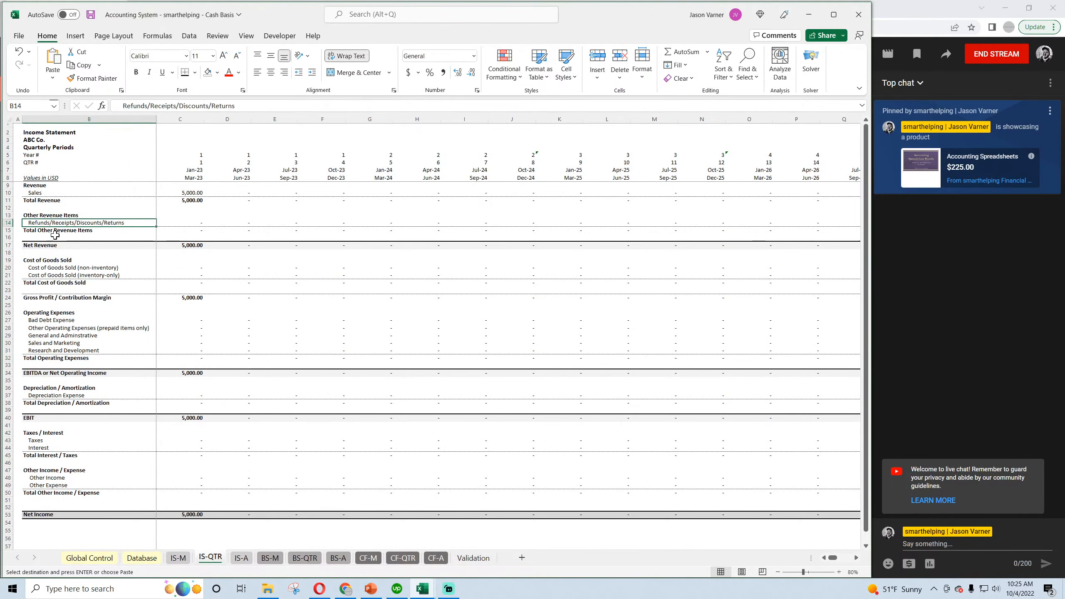
left_click(242, 558)
left_click(63, 212)
key("ctrl+v")
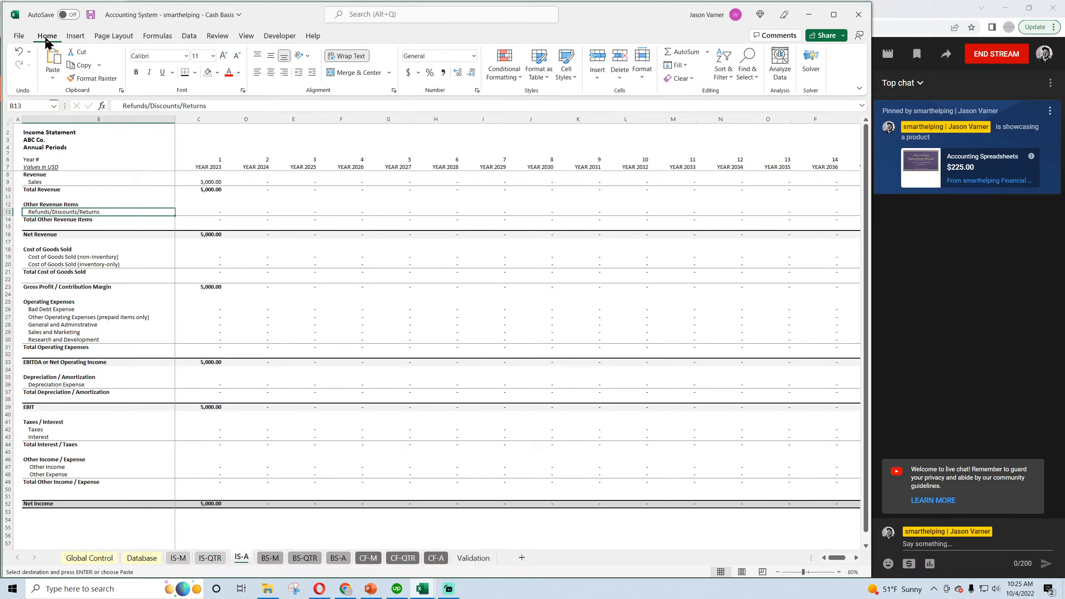
left_click(89, 16)
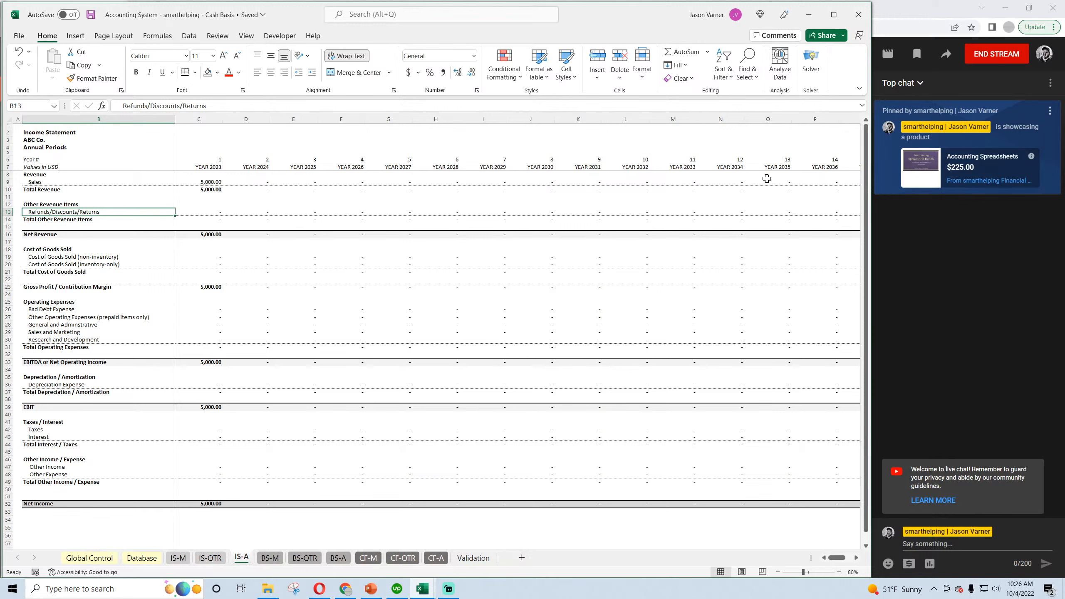
left_click(90, 14)
Return to the accrual workbook and save its changed income statement labels.
left_click(423, 588)
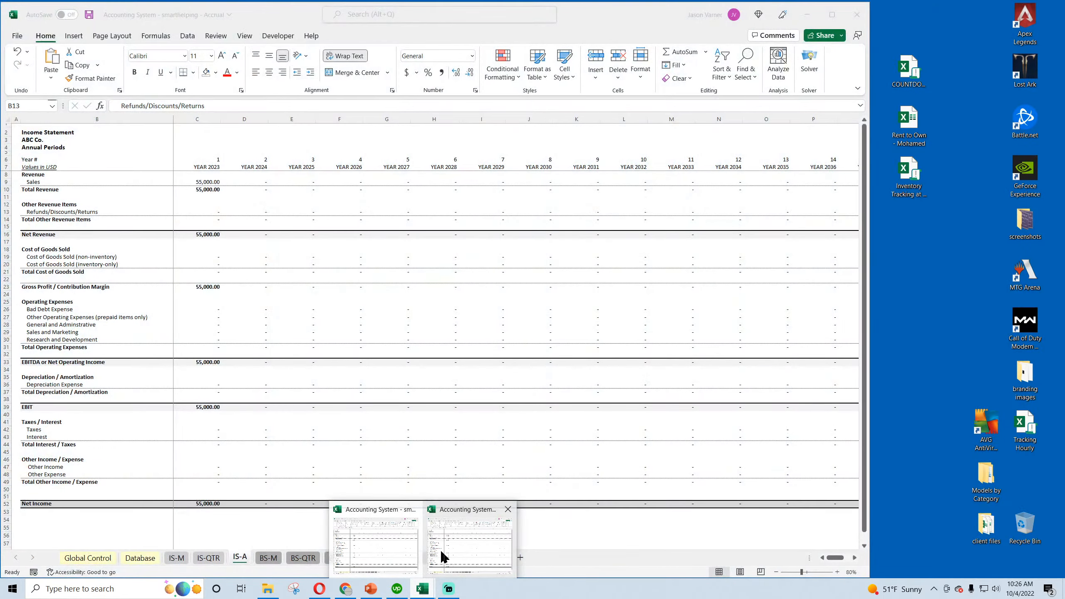
left_click(440, 550)
left_click(89, 15)
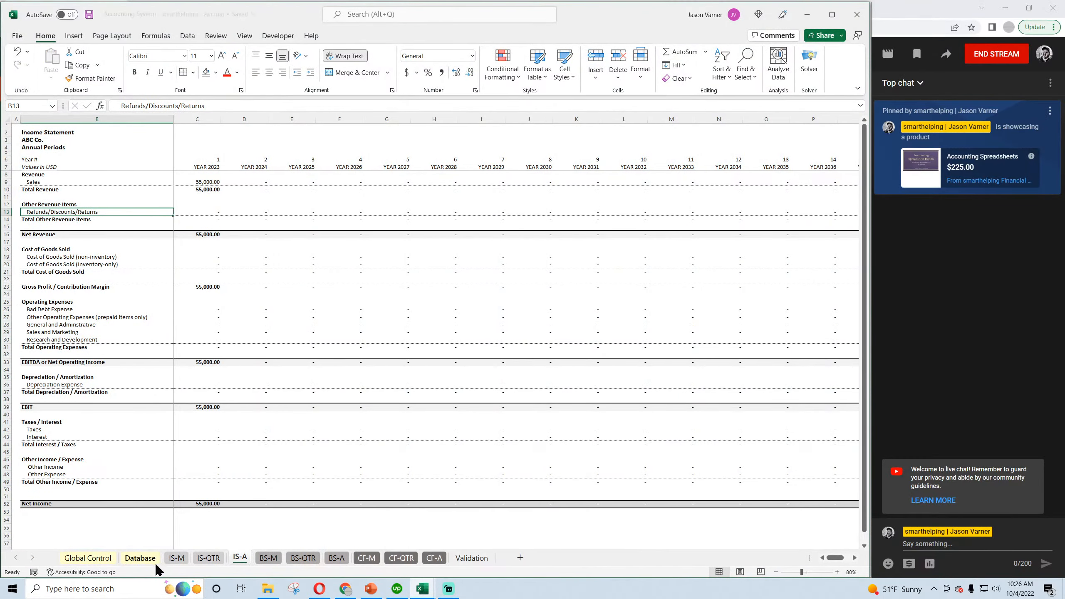
Enter 500 as the amount of the Contra Revenue transaction in Database row 5 and save the workbook.
left_click(145, 558)
left_click(216, 172)
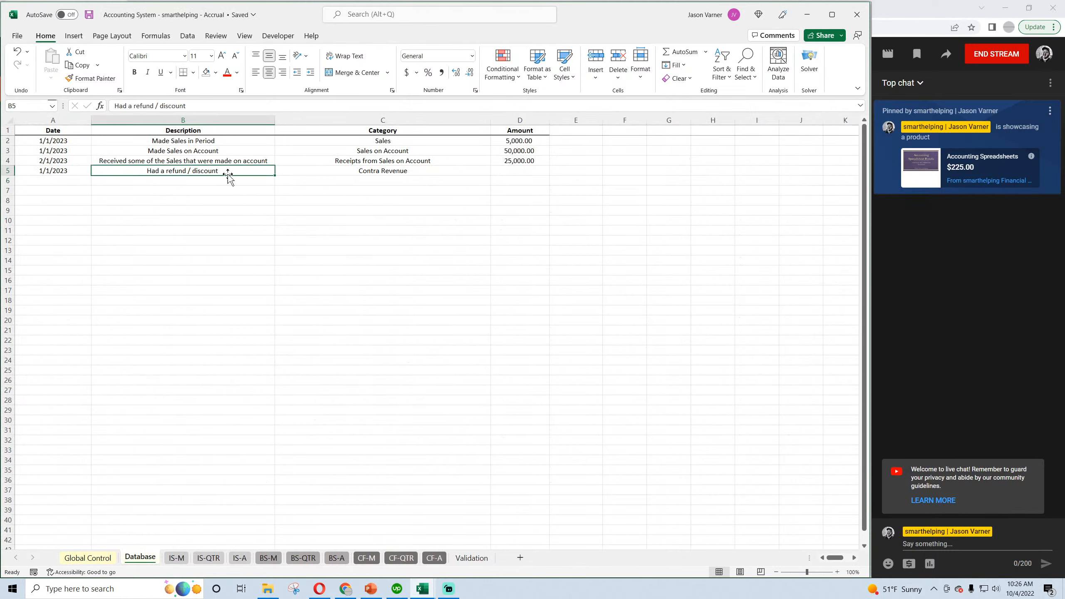
left_click(389, 172)
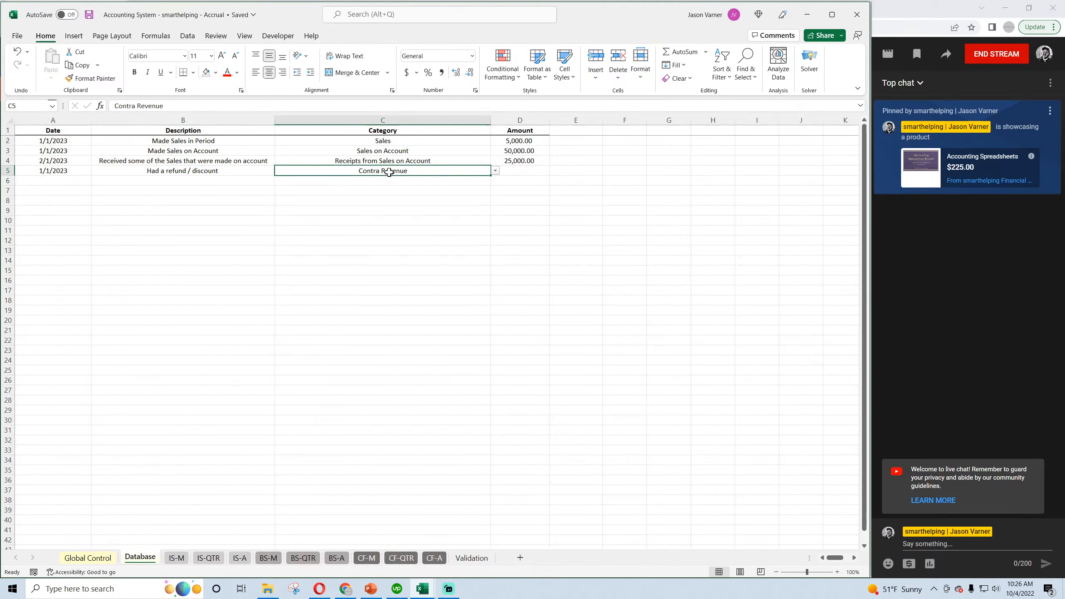
left_click(88, 15)
left_click(519, 172)
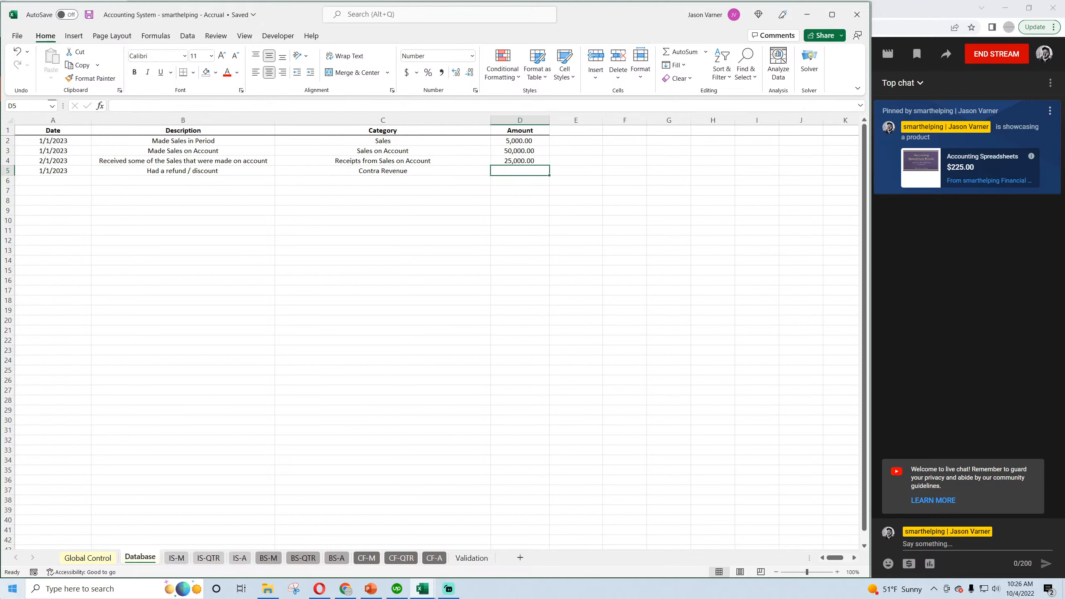
type("500")
key("Return")
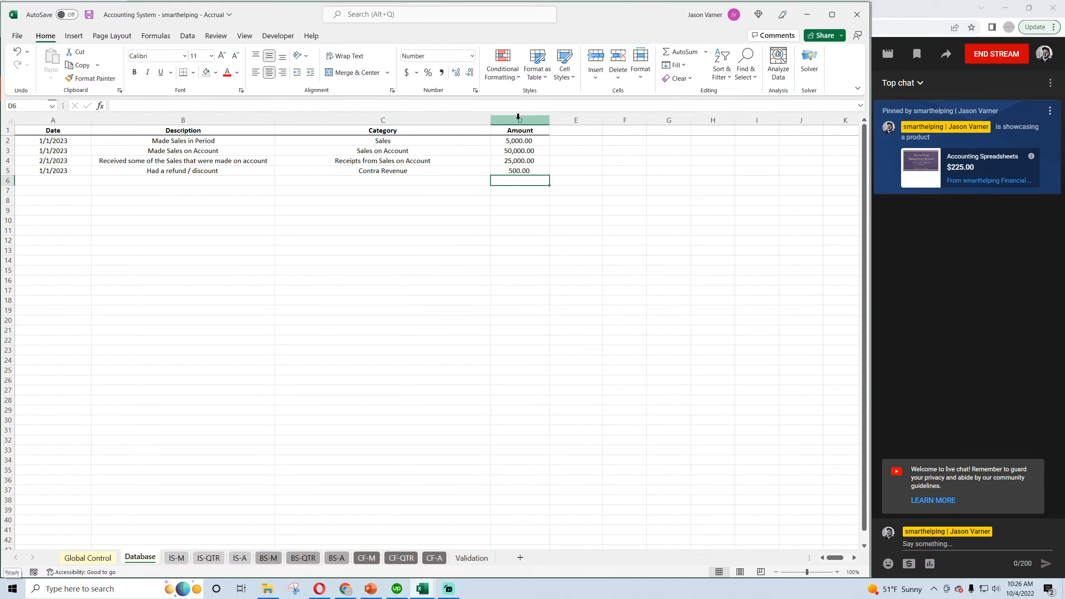
left_click(89, 15)
Examine the Refunds/Discounts/Returns line for January 2023 and its effect across the monthly, quarterly and annual income statements.
left_click(177, 558)
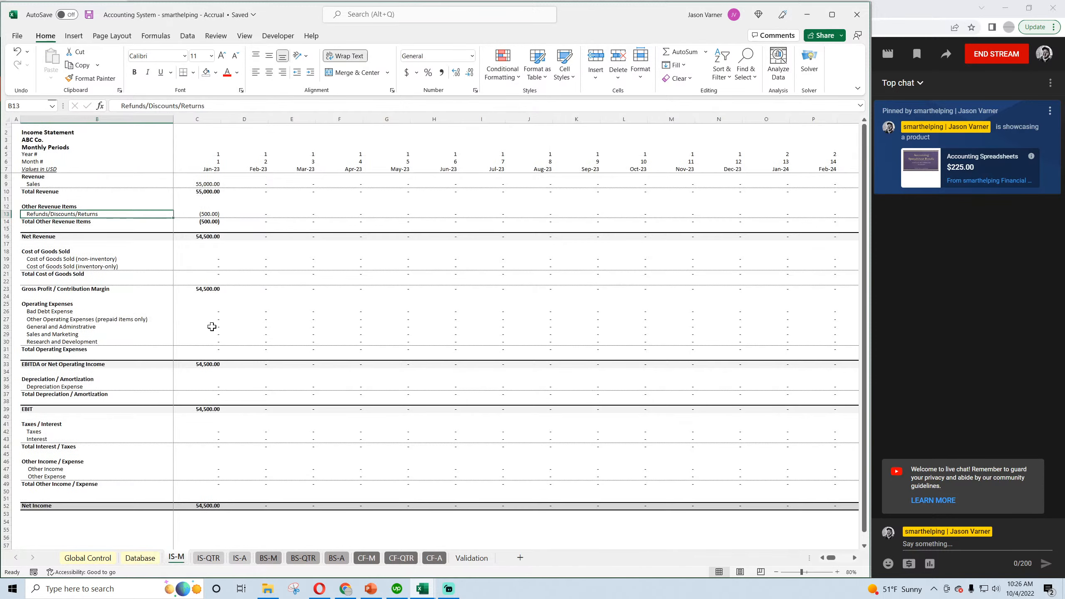
left_click(210, 213)
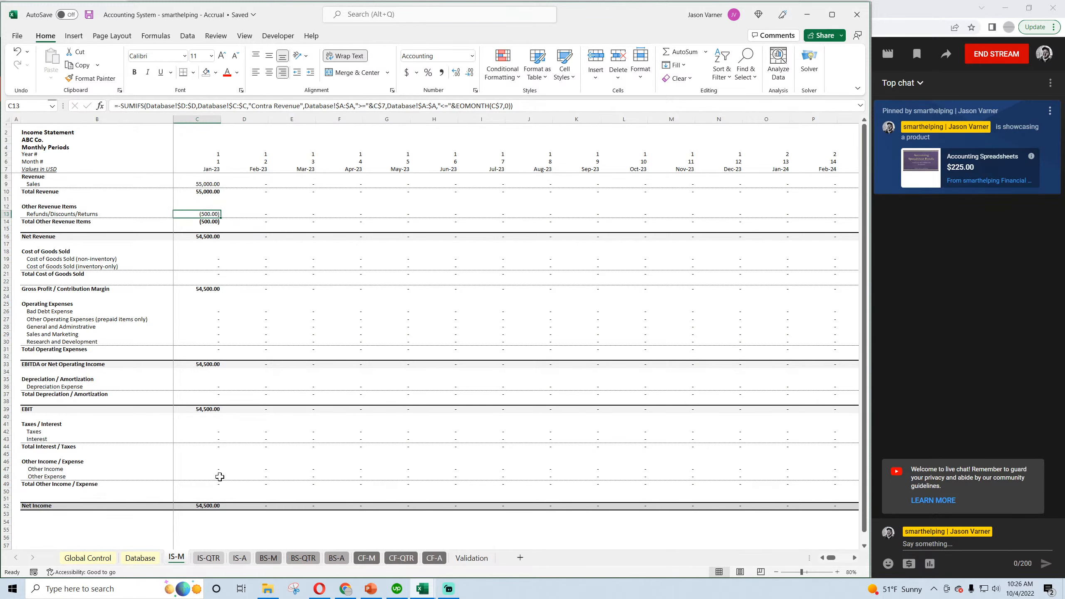
left_click(213, 559)
left_click(240, 560)
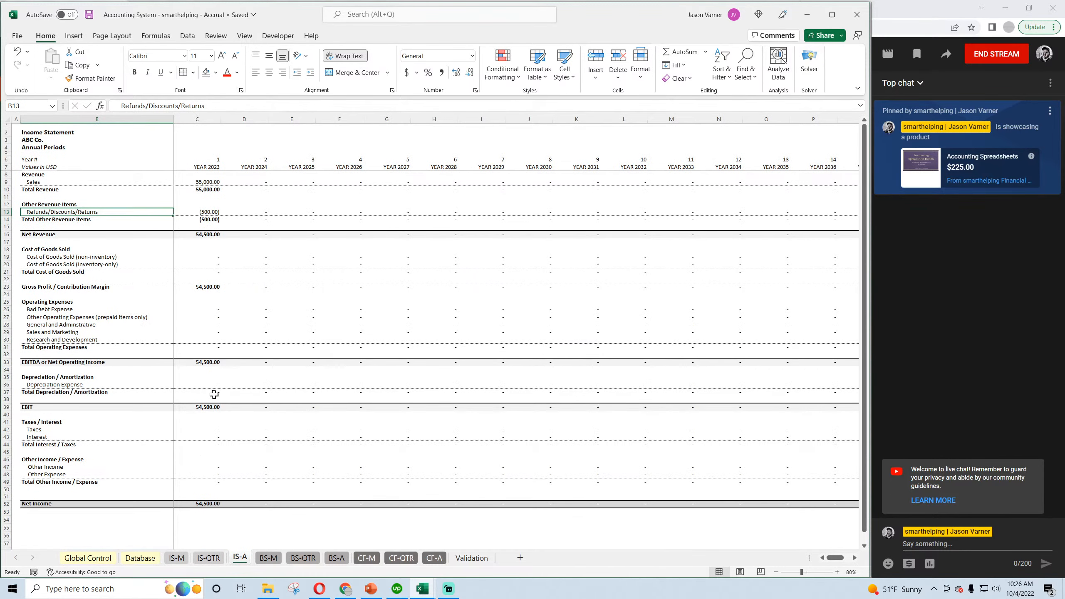
Check January's Cash on the monthly balance sheet and review the quarterly and annual balance sheets.
left_click(271, 559)
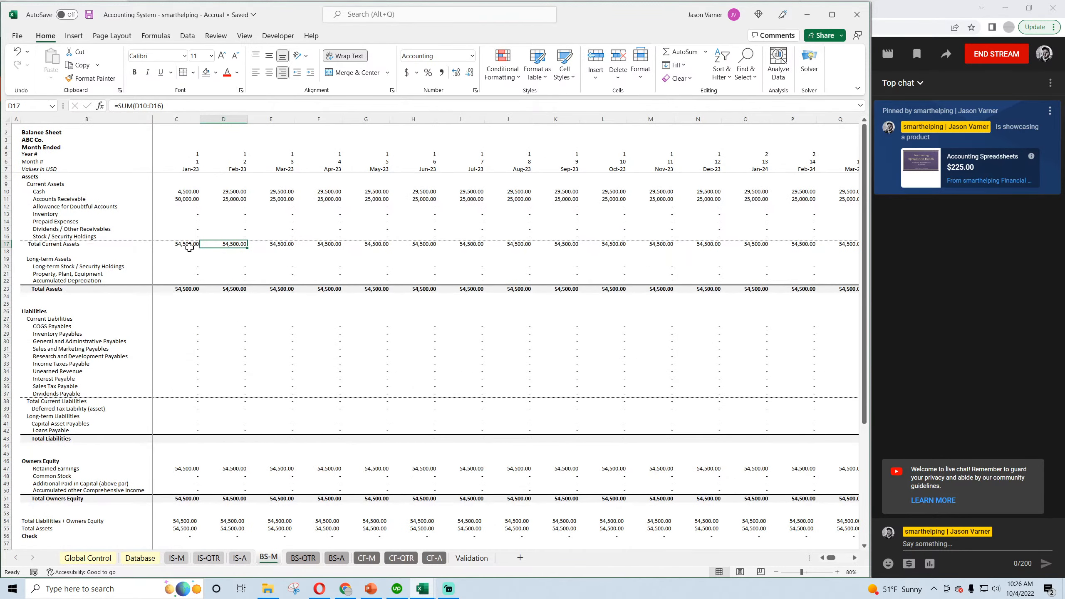
left_click(186, 191)
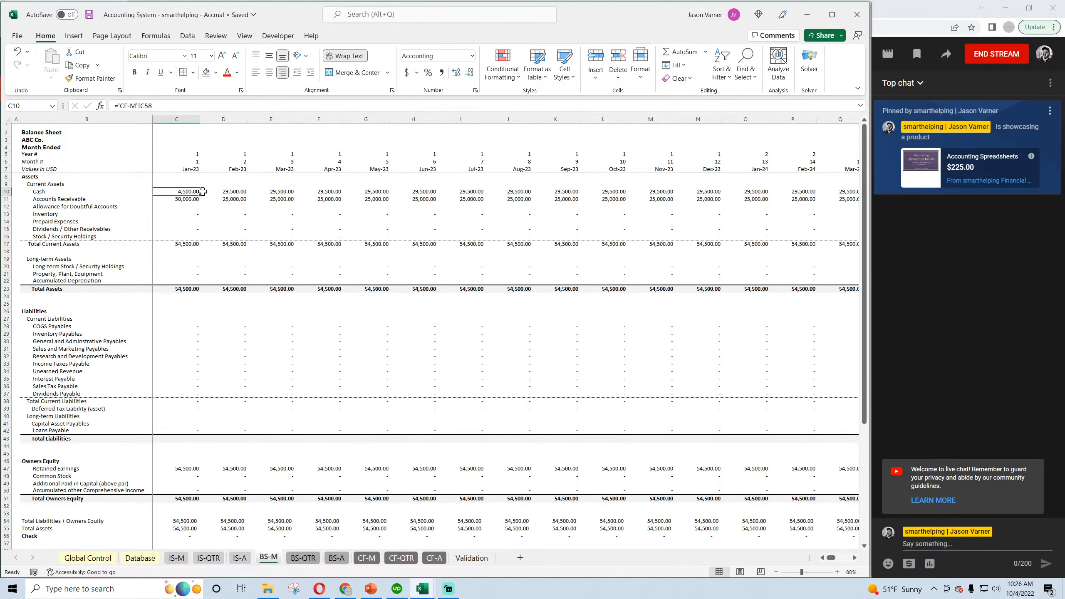
left_click(300, 558)
left_click(337, 559)
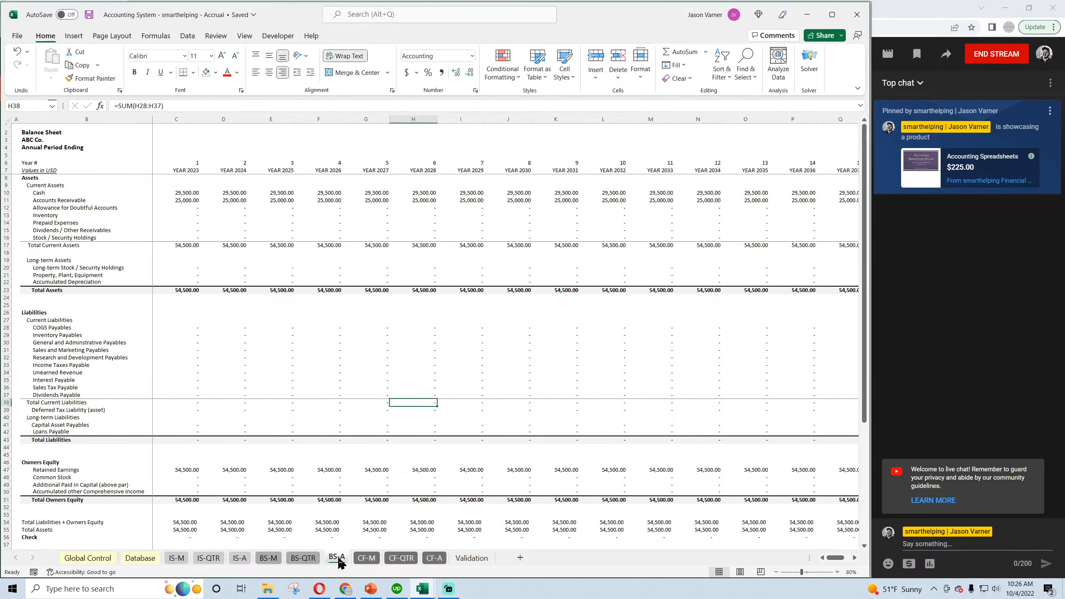
Inspect January's Net Income and Total Operating Activities Cash Flow on the monthly cash flow statement.
left_click(367, 558)
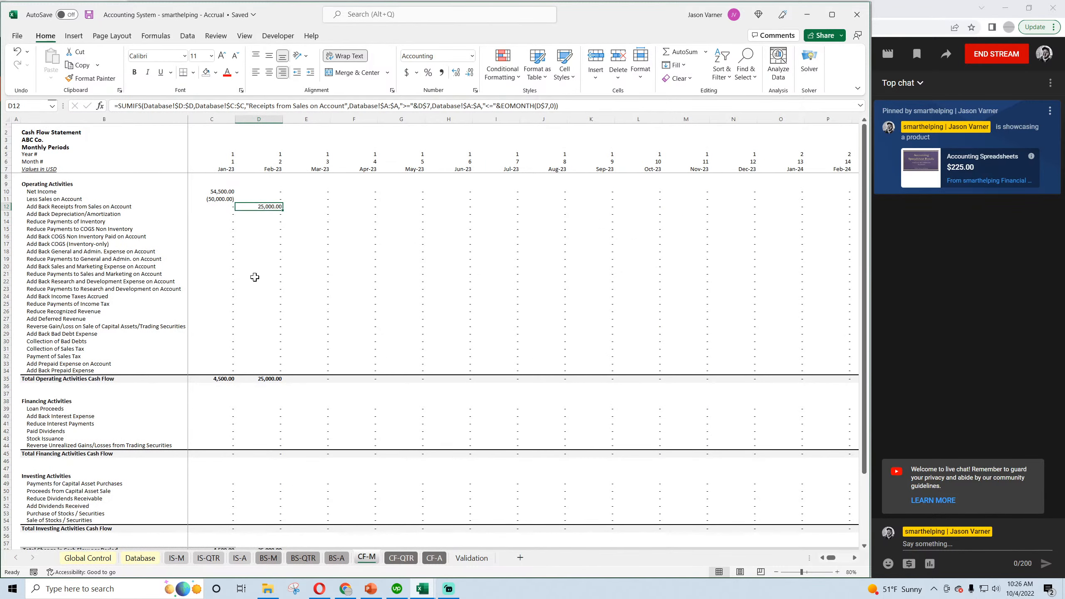
left_click(221, 193)
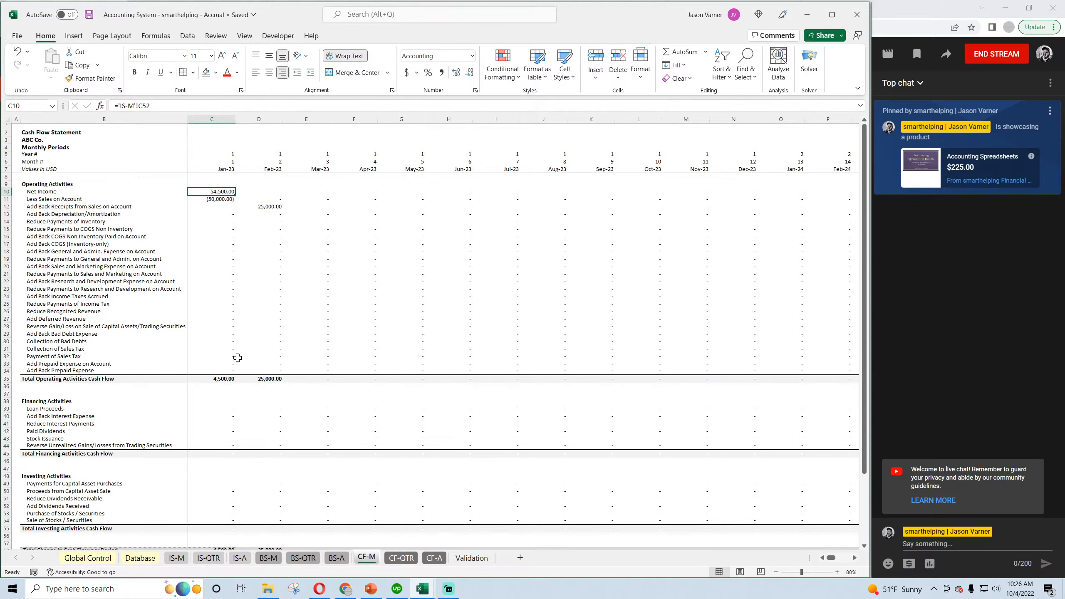
scroll(238, 357, "down", 4)
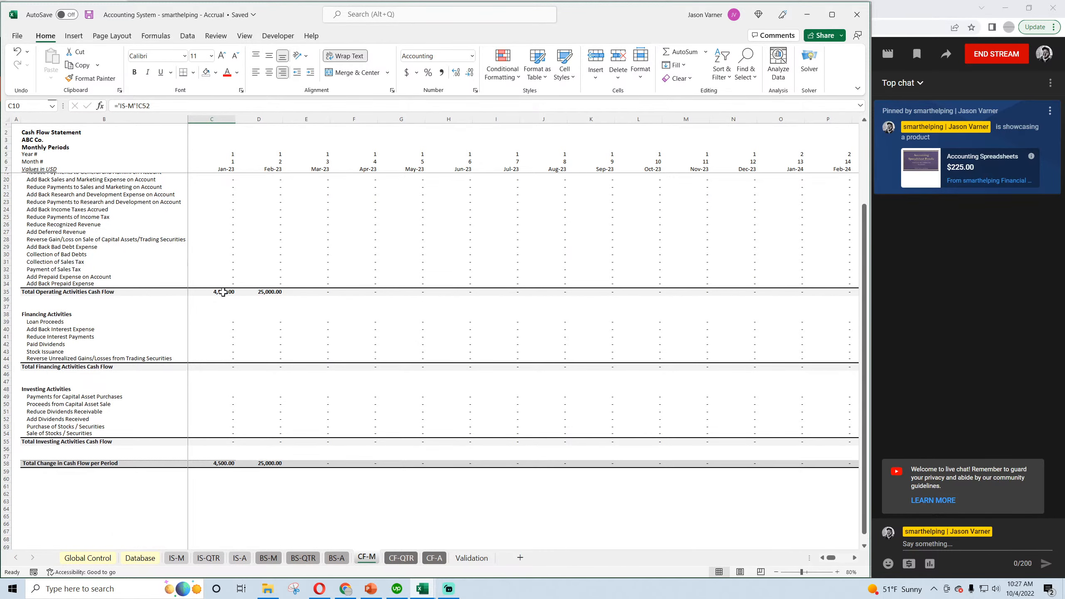
left_click(223, 292)
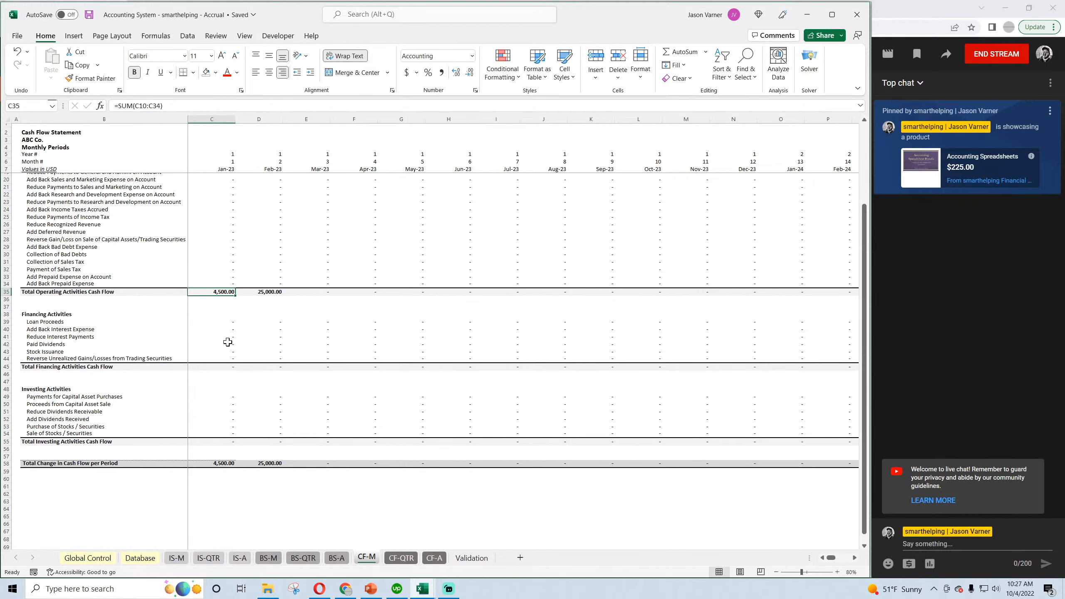
scroll(227, 342, "up", 4)
Review the quarterly and annual cash flow statements, including their operating activities, and save the workbook.
left_click(401, 557)
scroll(379, 508, "down", 4)
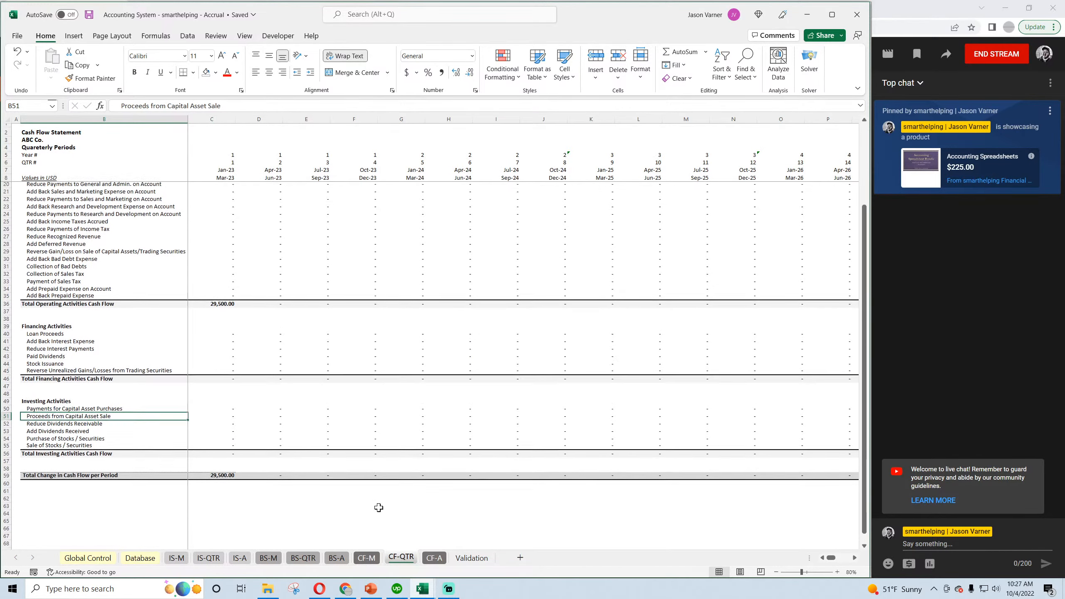
scroll(378, 508, "up", 4)
left_click(434, 557)
scroll(283, 457, "down", 2)
scroll(283, 457, "up", 2)
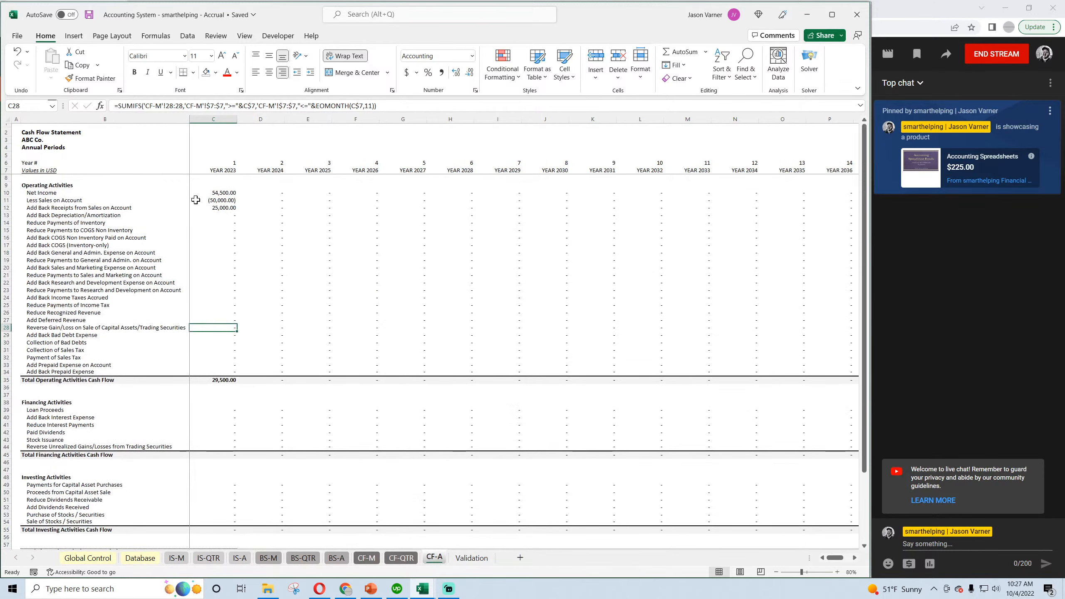
left_click(89, 15)
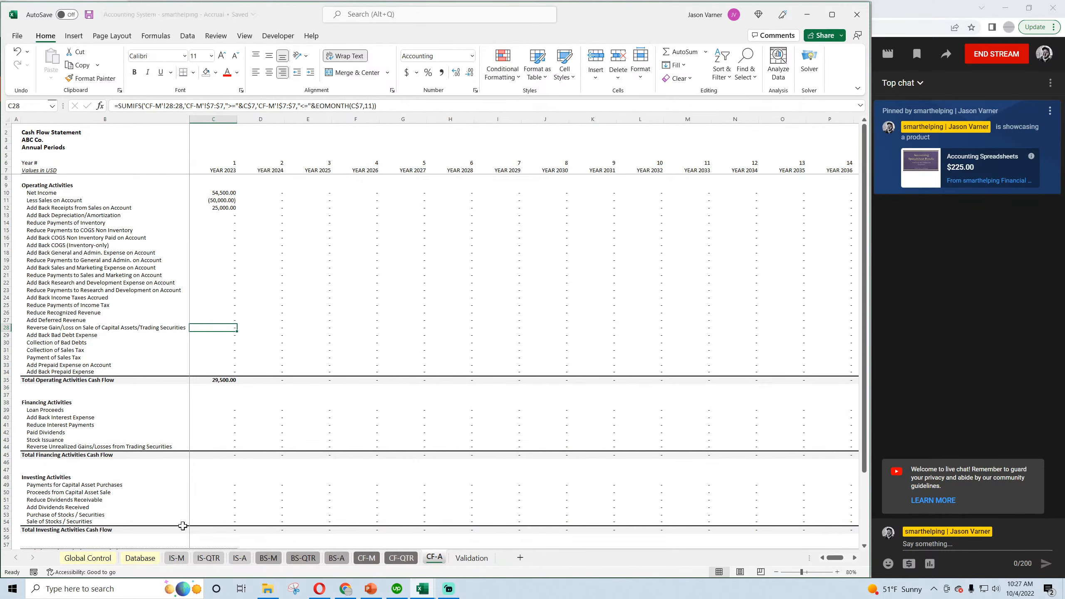
Switch from the accrual workbook to the Database sheet of the cash basis workbook.
left_click(88, 558)
left_click(139, 558)
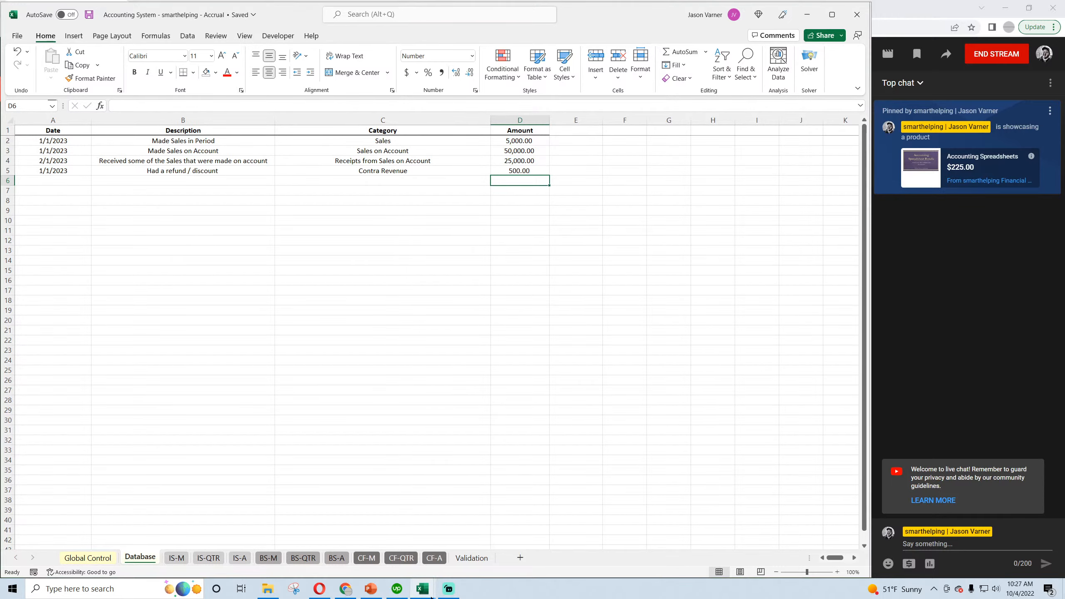
left_click(422, 589)
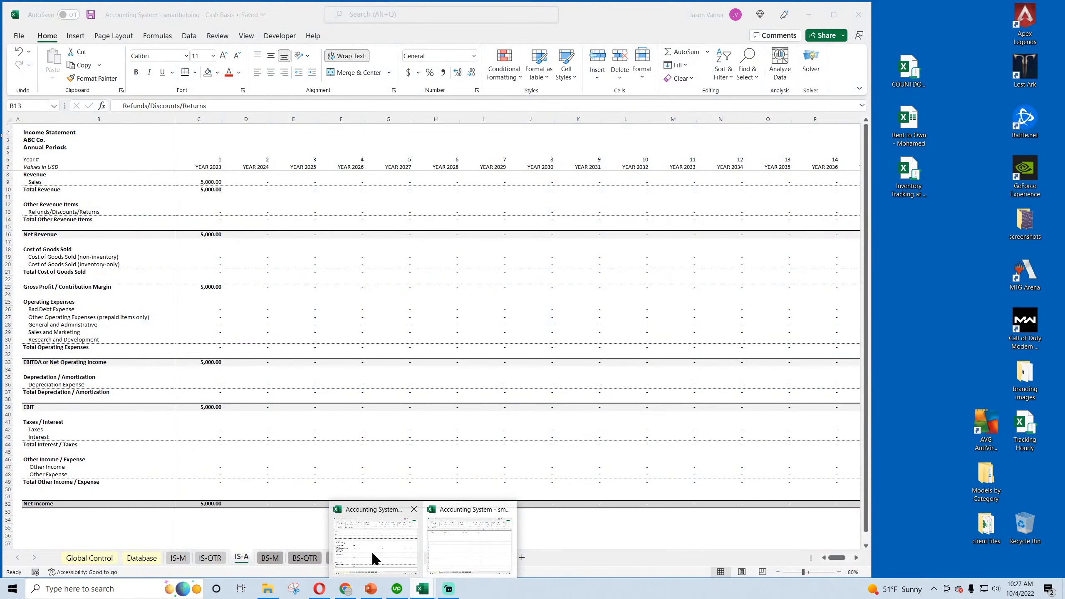
left_click(374, 559)
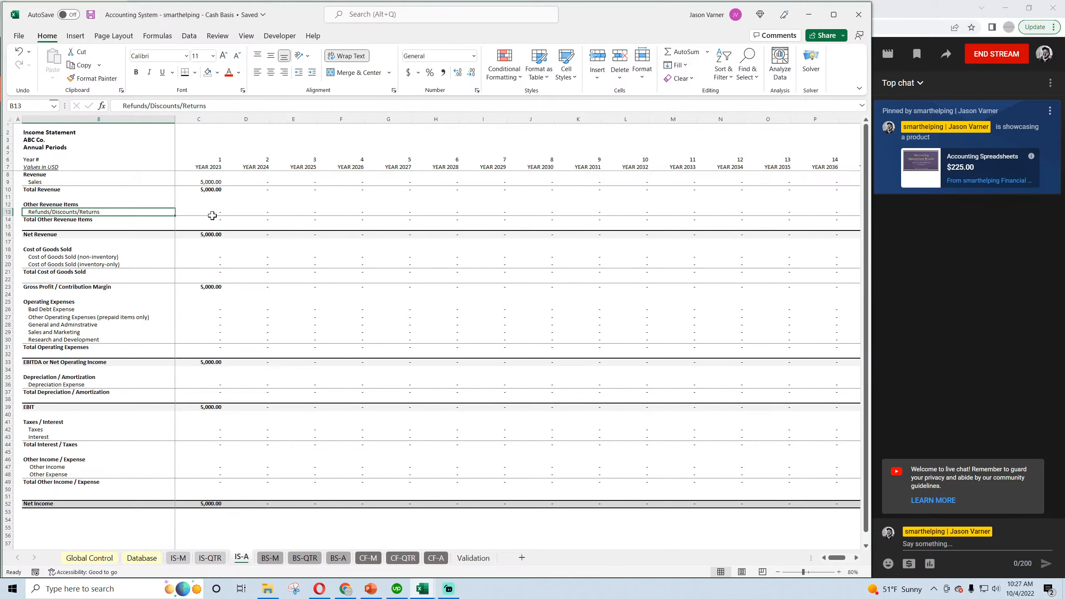
left_click(137, 559)
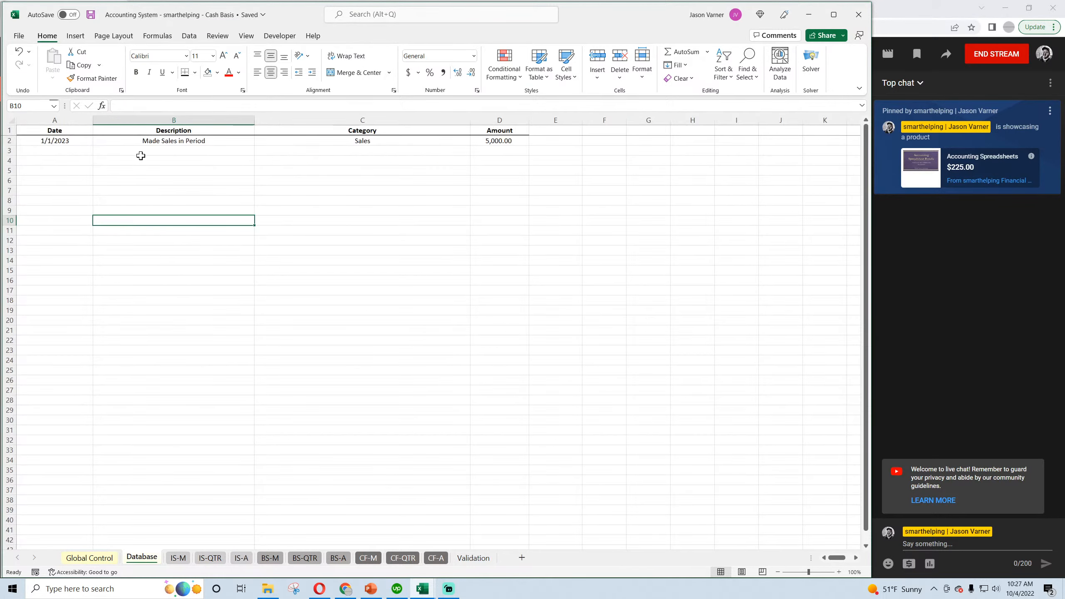
Start a new transaction in row 3 of the Database sheet, dated 1/1/2023.
left_click(55, 149)
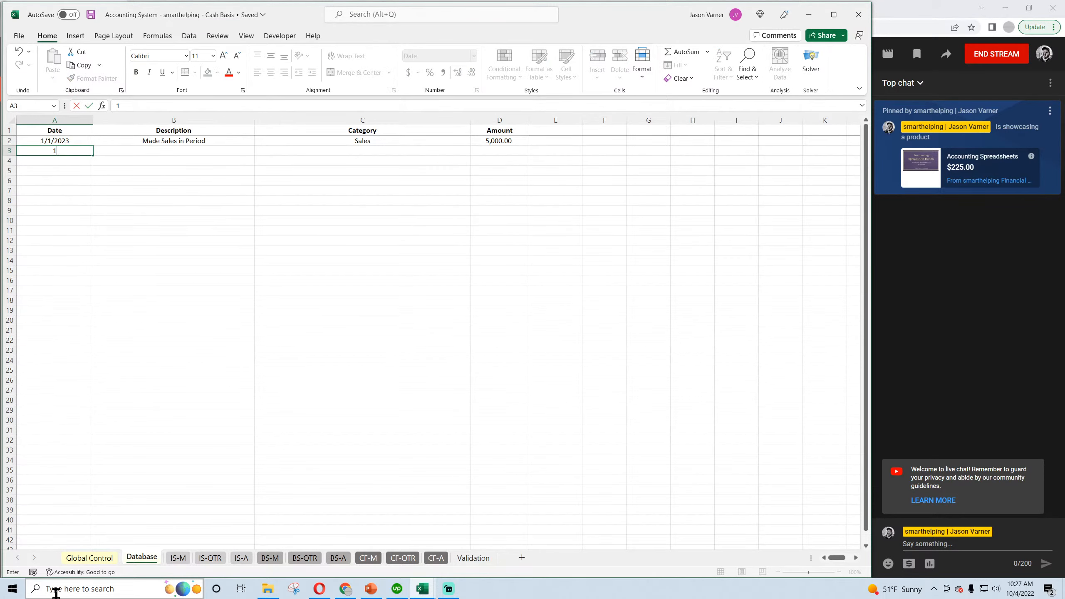
type("1/1/2023")
key("Return")
key("Up")
key("Right")
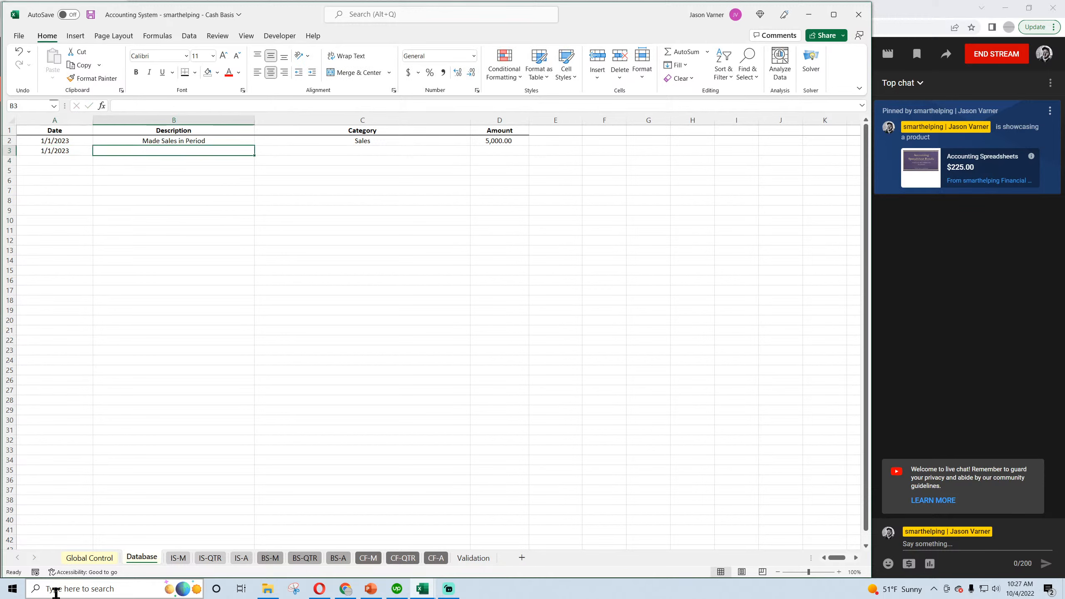
type("refund or return")
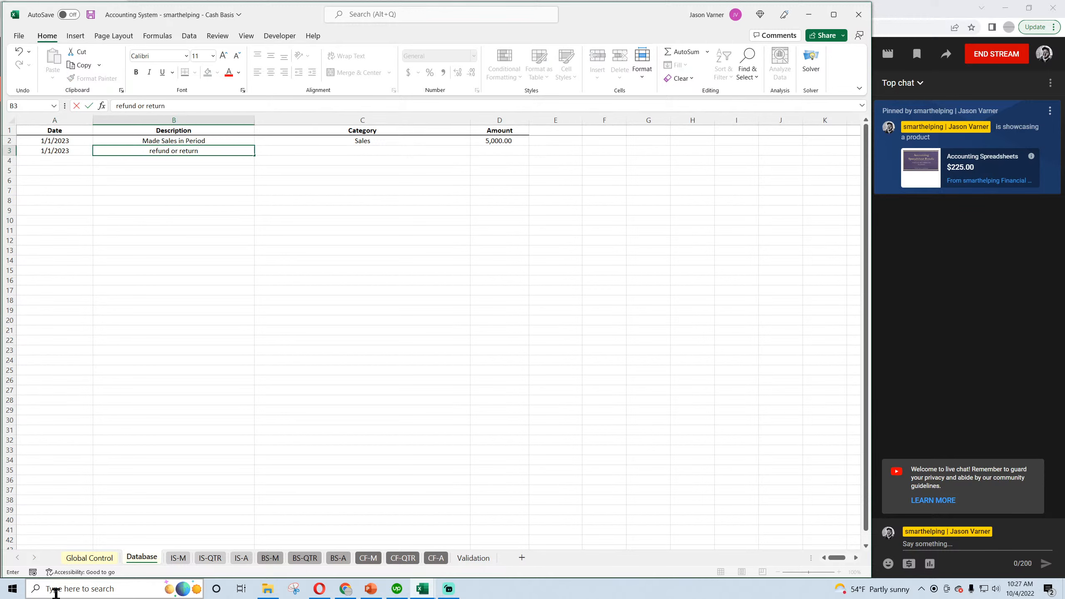
key("Return")
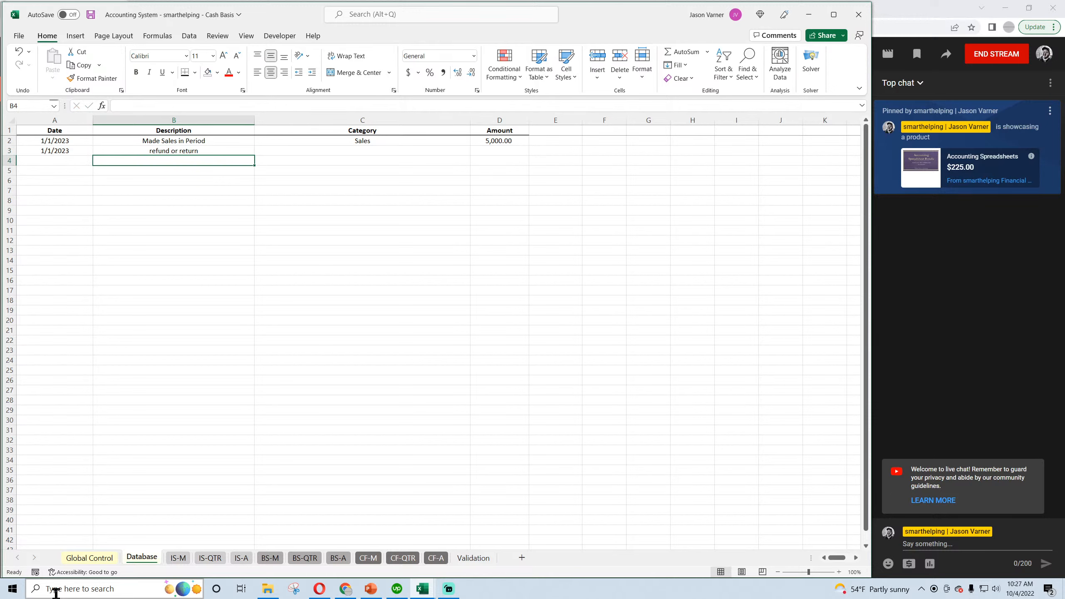
Describe the row 3 transaction as "refund/discount/return".
key("Up")
type("refund/d")
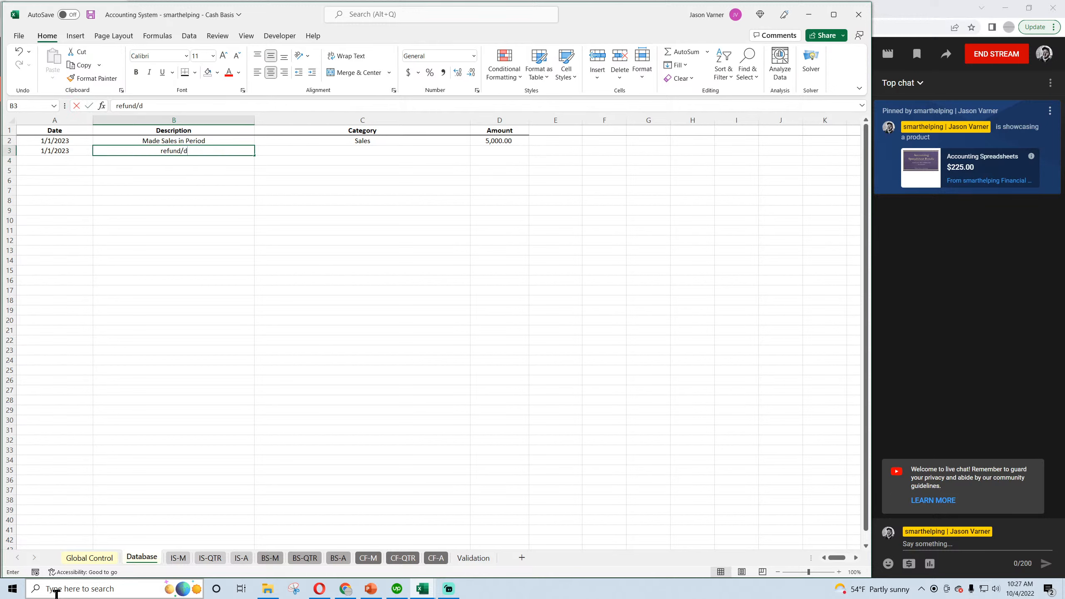
type("isc")
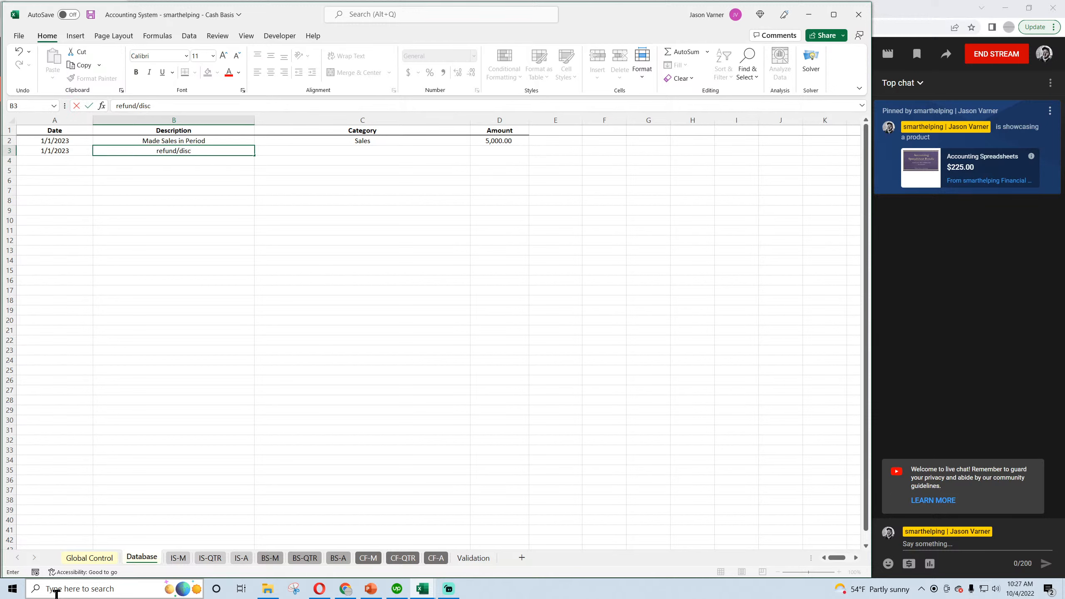
type("ount/return")
key("Return")
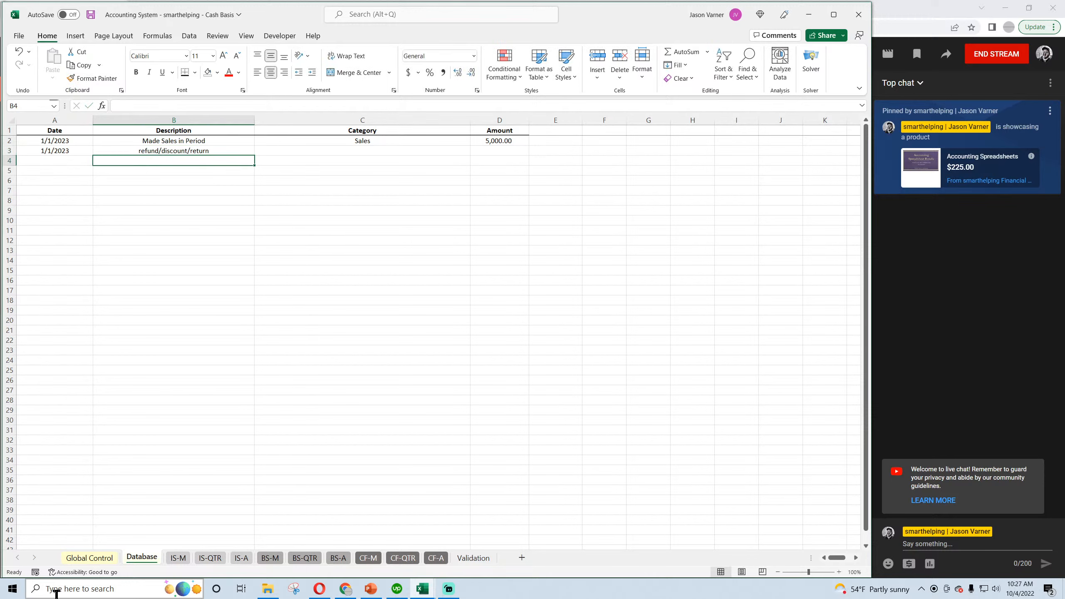
Assign the Contra Revenue category to the refund/discount/return transaction.
left_click(409, 151)
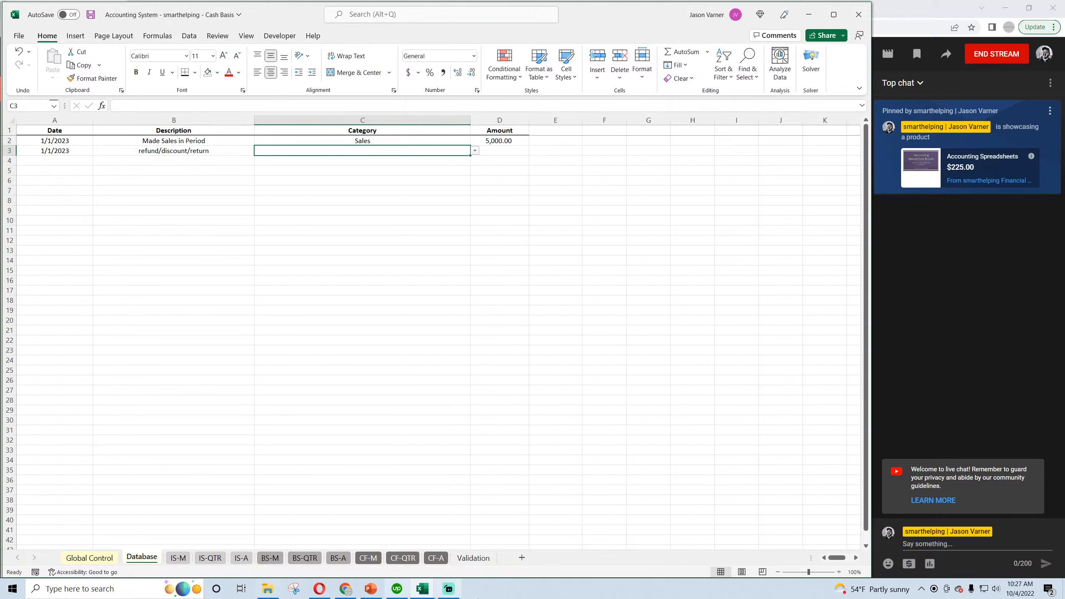
left_click(475, 150)
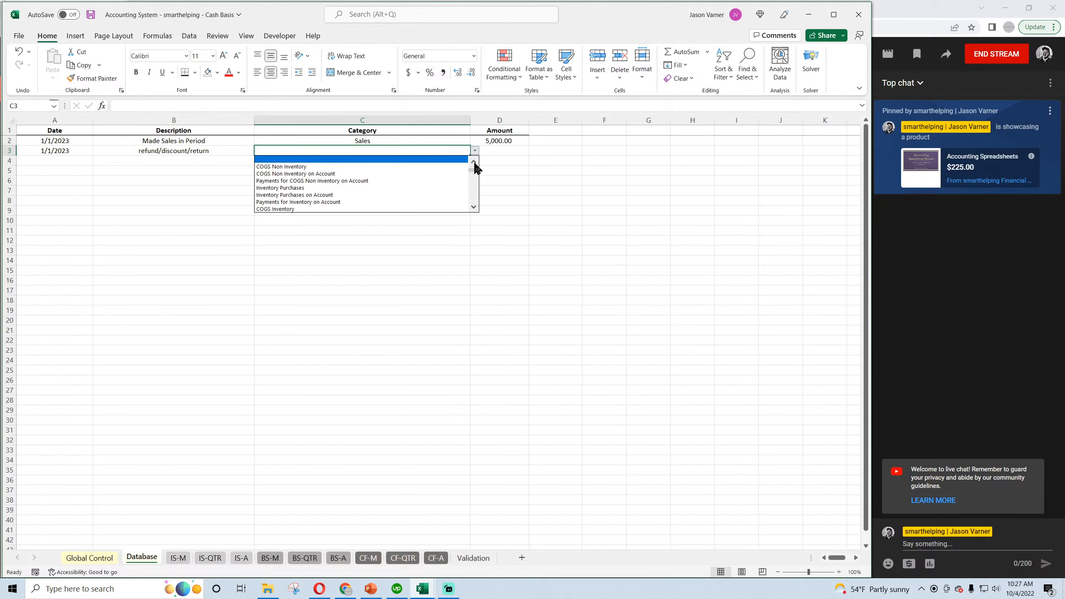
left_click(474, 163)
left_click(474, 162)
left_click(475, 163)
left_click(475, 163)
left_click(474, 162)
left_click(474, 162)
left_click(474, 163)
left_click(474, 162)
left_click(474, 162)
left_click(474, 162)
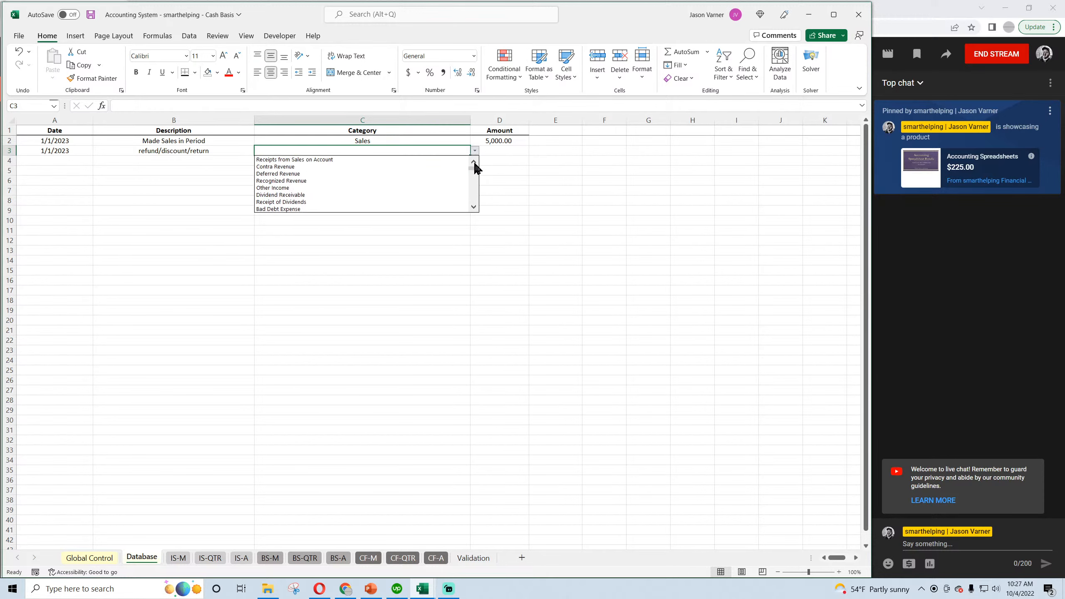
left_click(345, 167)
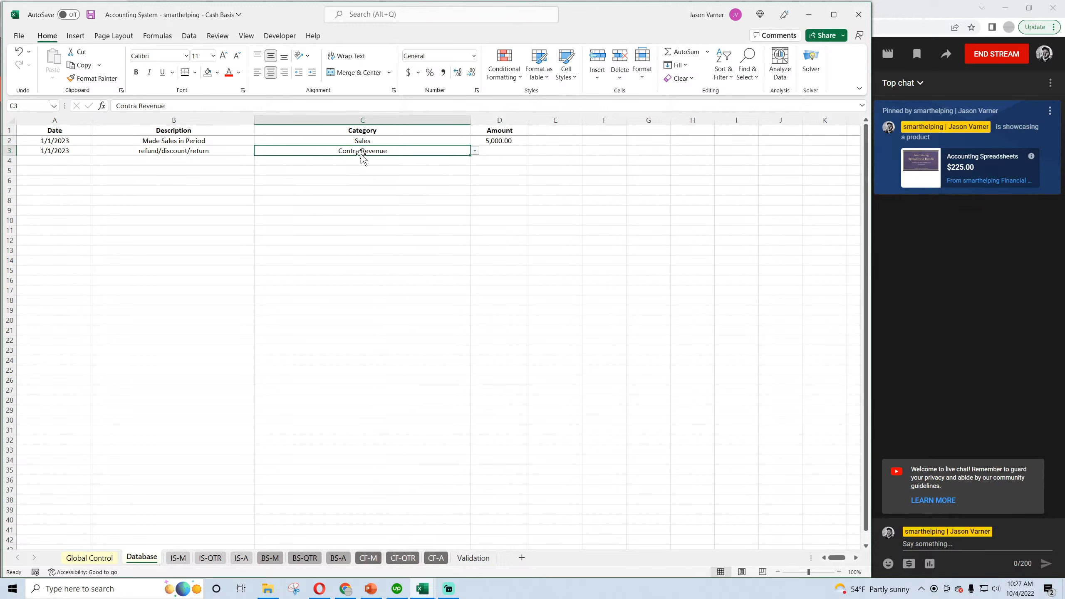
Enter an amount of 500 for the Contra Revenue transaction and save the workbook.
left_click(495, 150)
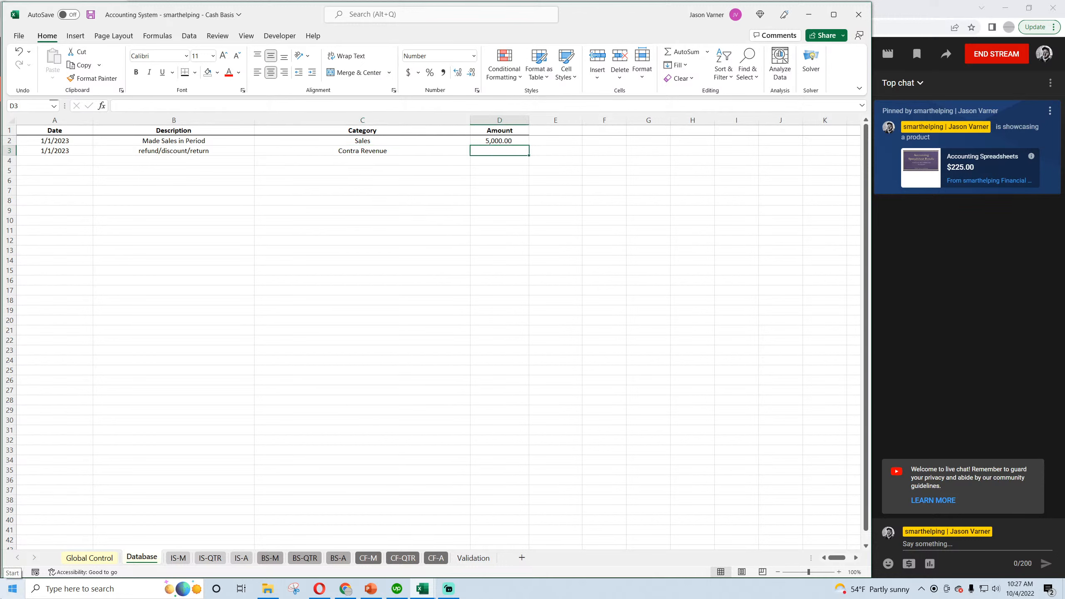
type("500")
key("Return")
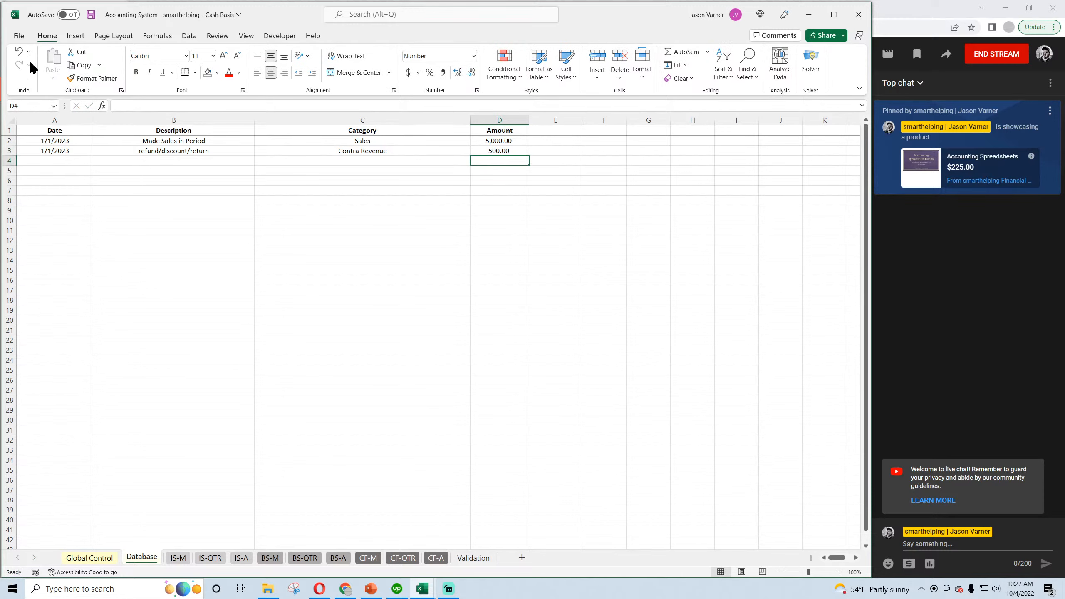
left_click(91, 15)
Inspect January's Refunds/Discounts/Returns on the monthly income statement and open the annual income statement.
left_click(177, 557)
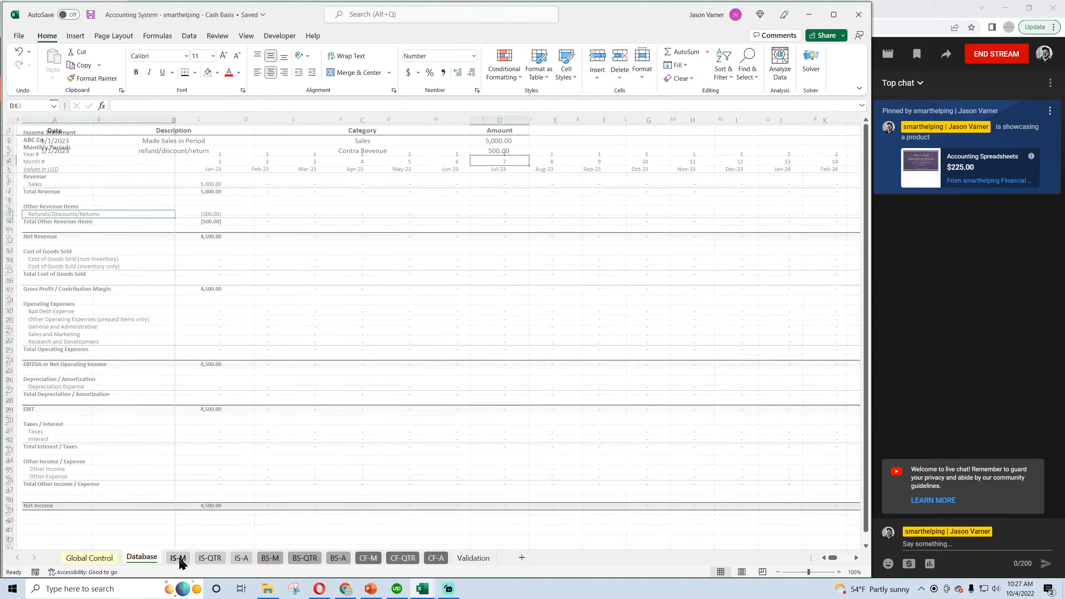
left_click(211, 214)
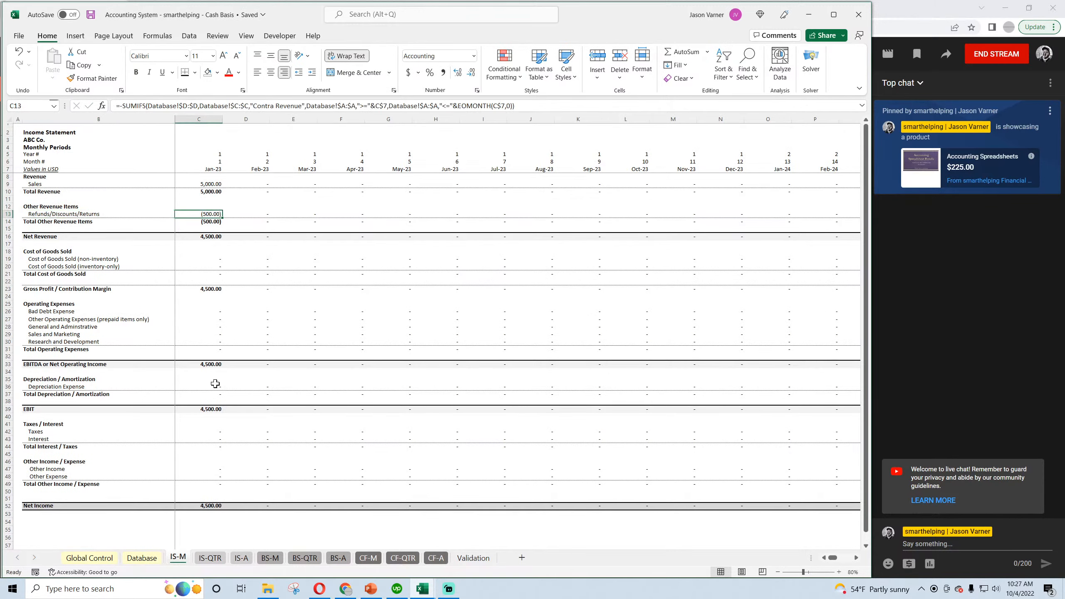
left_click(243, 558)
Review the annual cash flow statement and annual balance sheet, and save the cash basis workbook.
left_click(435, 558)
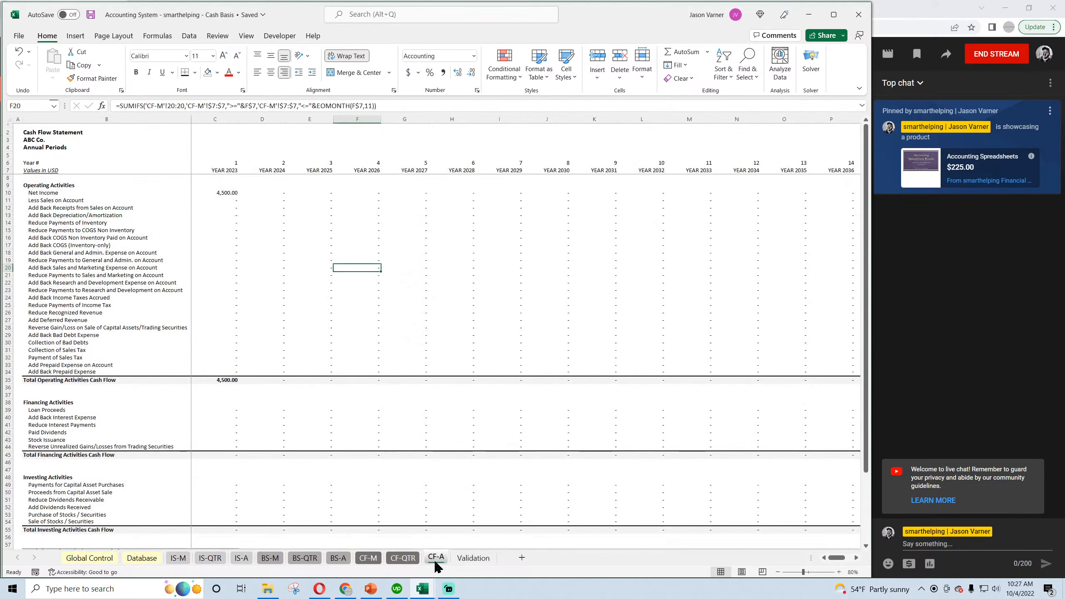
scroll(347, 426, "down", 4)
scroll(346, 495, "up", 4)
left_click(338, 557)
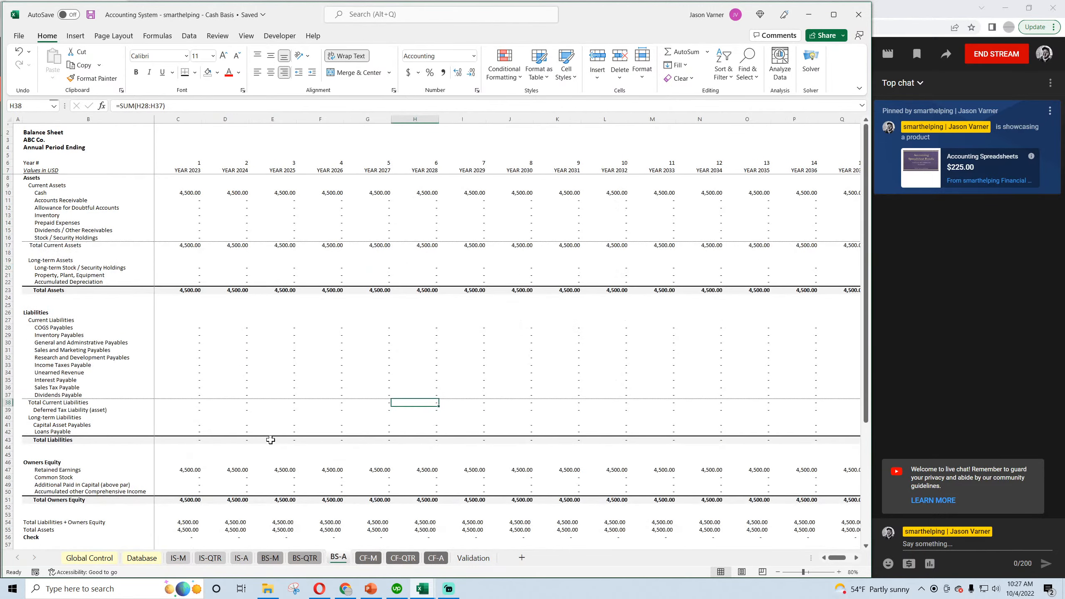
scroll(268, 438, "down", 4)
scroll(255, 445, "up", 4)
left_click(91, 15)
Switch to the accrual workbook's Validation sheet and clear the placeholder revenue trigger descriptions from D3 to D14.
mouse_move(422, 588)
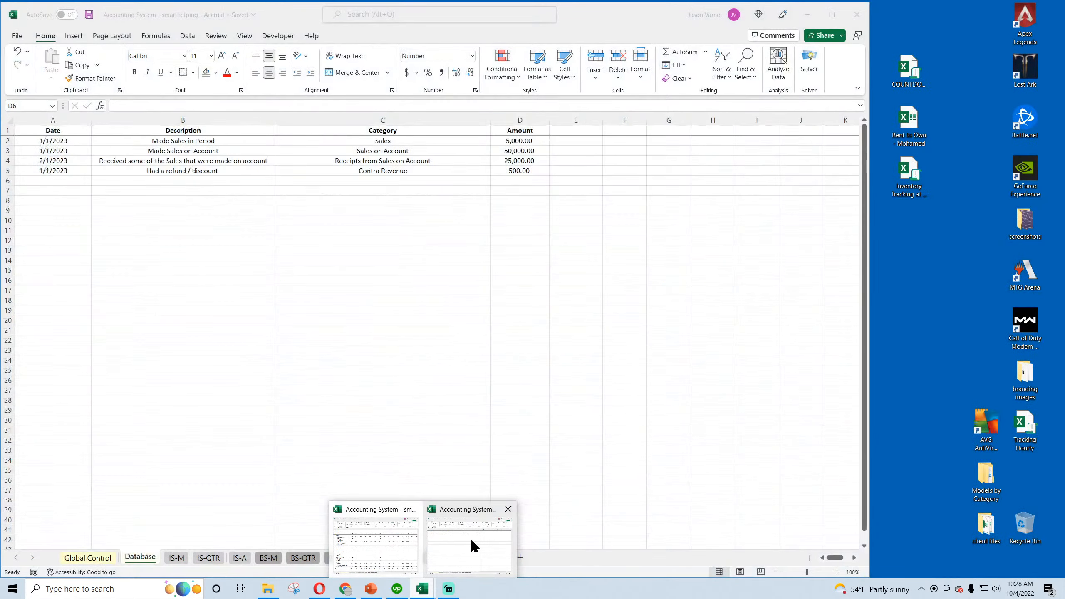
left_click(470, 540)
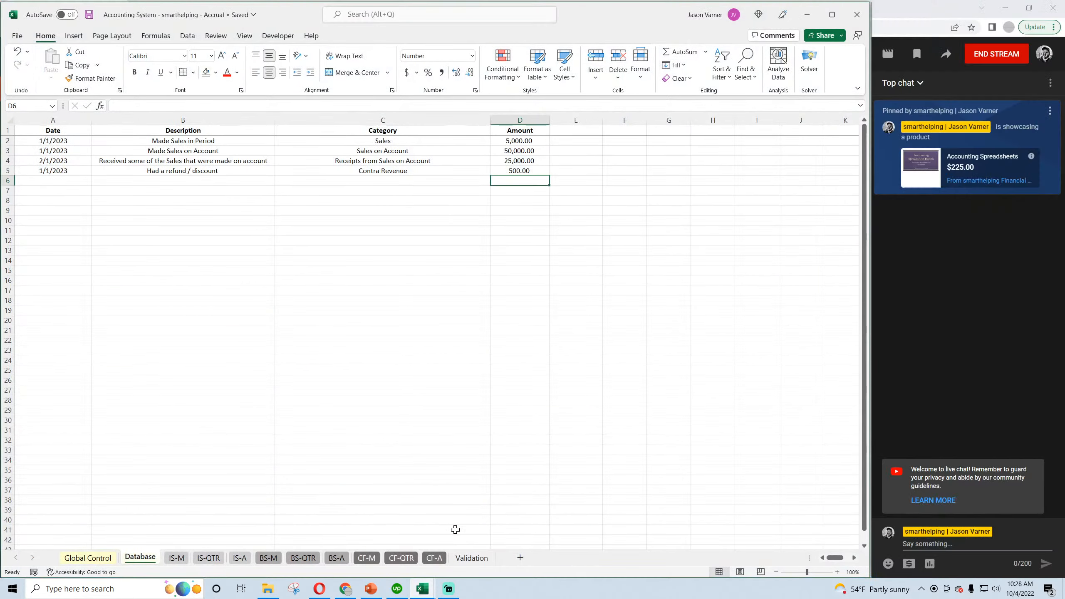
left_click(470, 557)
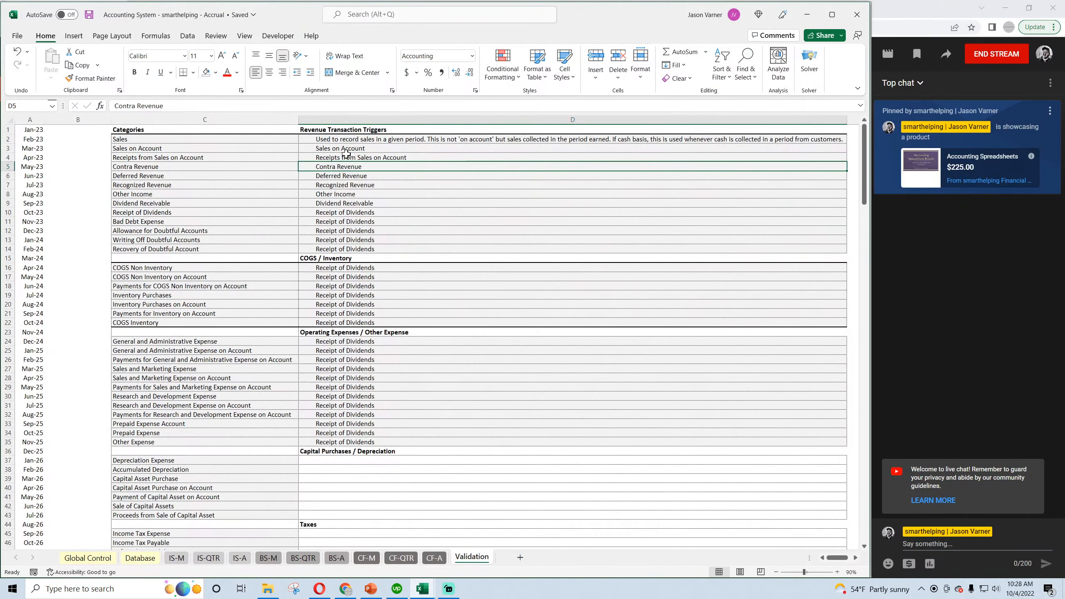
left_click_drag(347, 151, 350, 249)
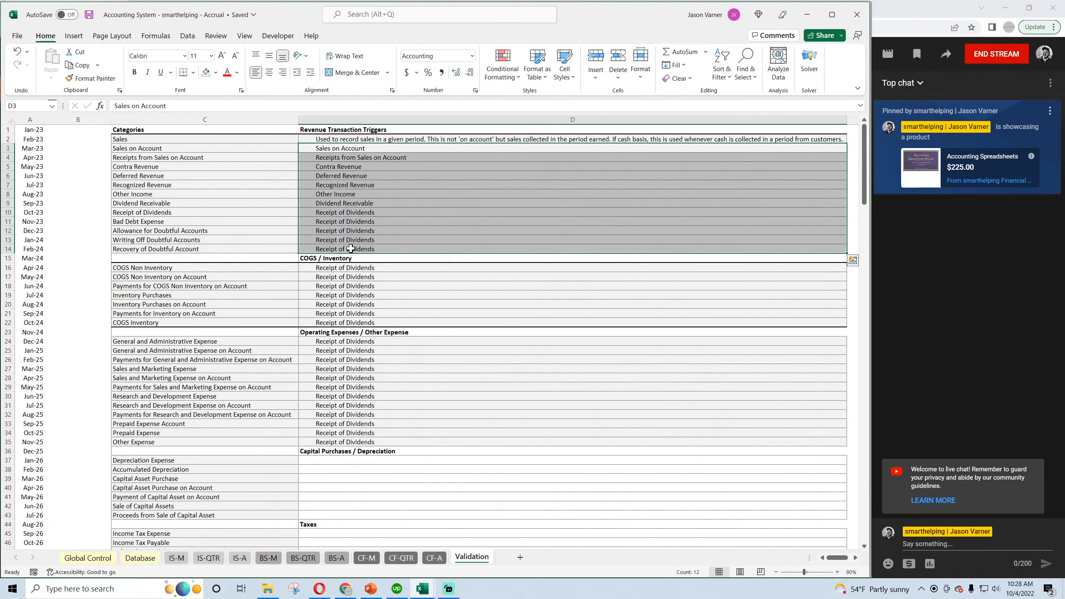
right_click(356, 199)
left_click(399, 350)
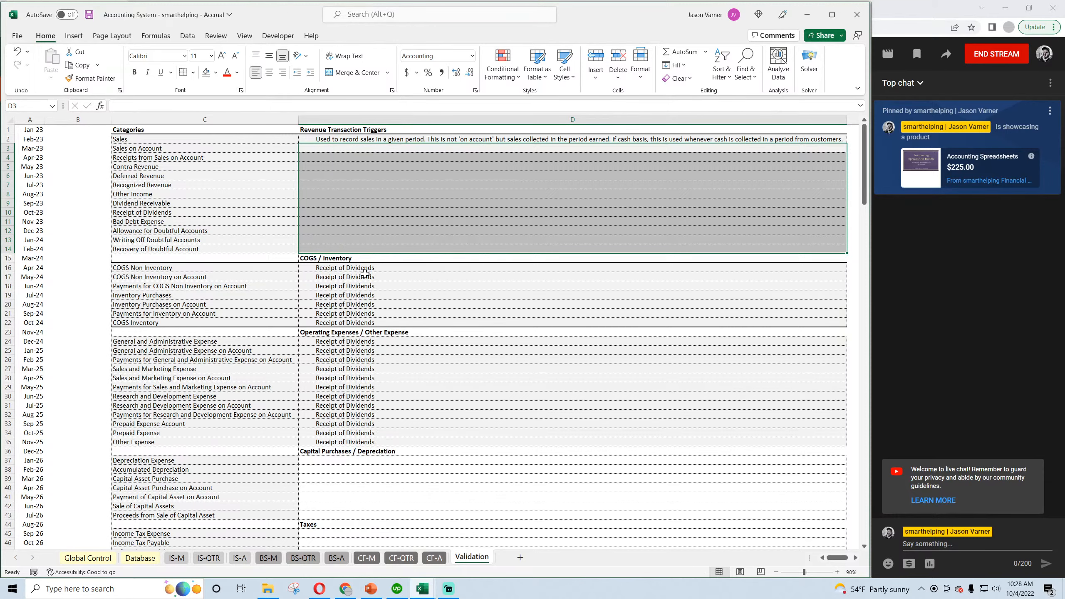
Clear the placeholder "Receipt of Dividends" descriptions in the COGS / Inventory and Operating Expenses / Other Expense sections.
left_click_drag(359, 267, 360, 441)
right_click(358, 301)
left_click(398, 396)
right_click(358, 406)
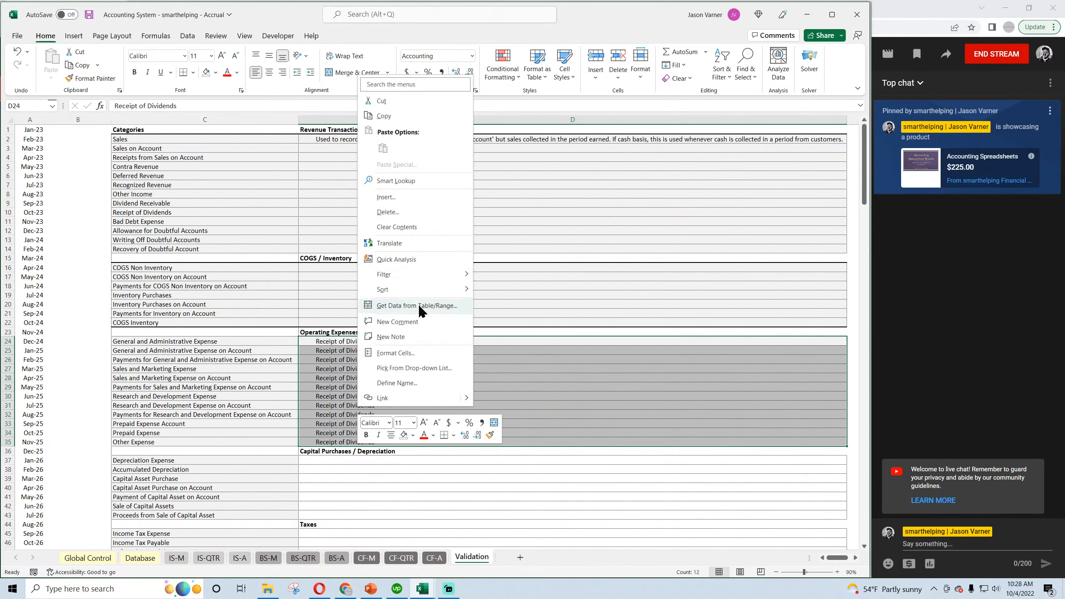
left_click(402, 227)
Describe Sales on Account in D3 as "For accrual basis and this is recorded when a sale is made and invoice is sent to customer.".
left_click(340, 149)
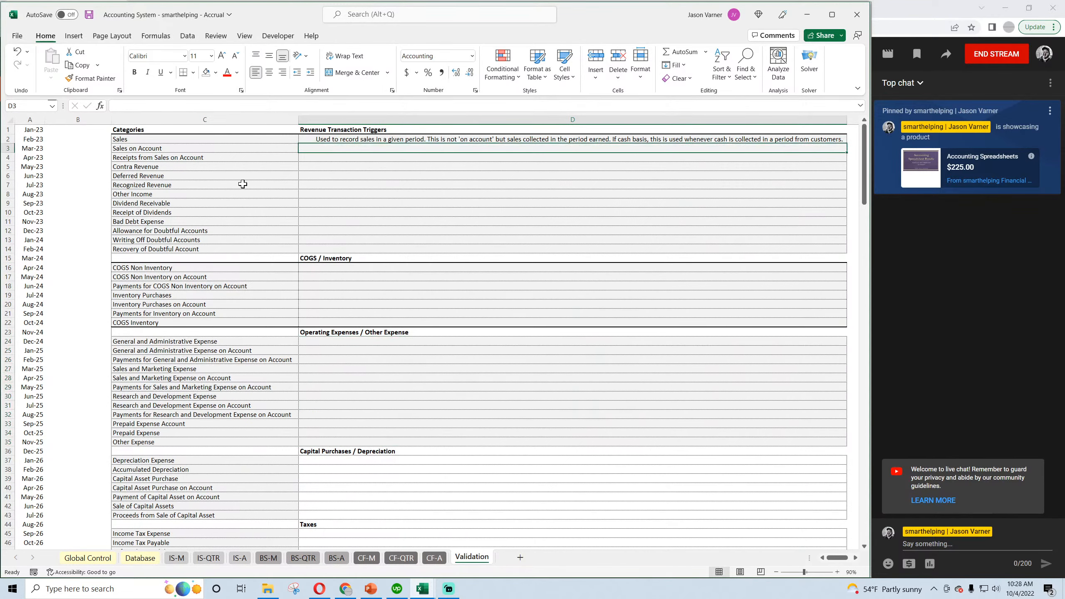
type("For")
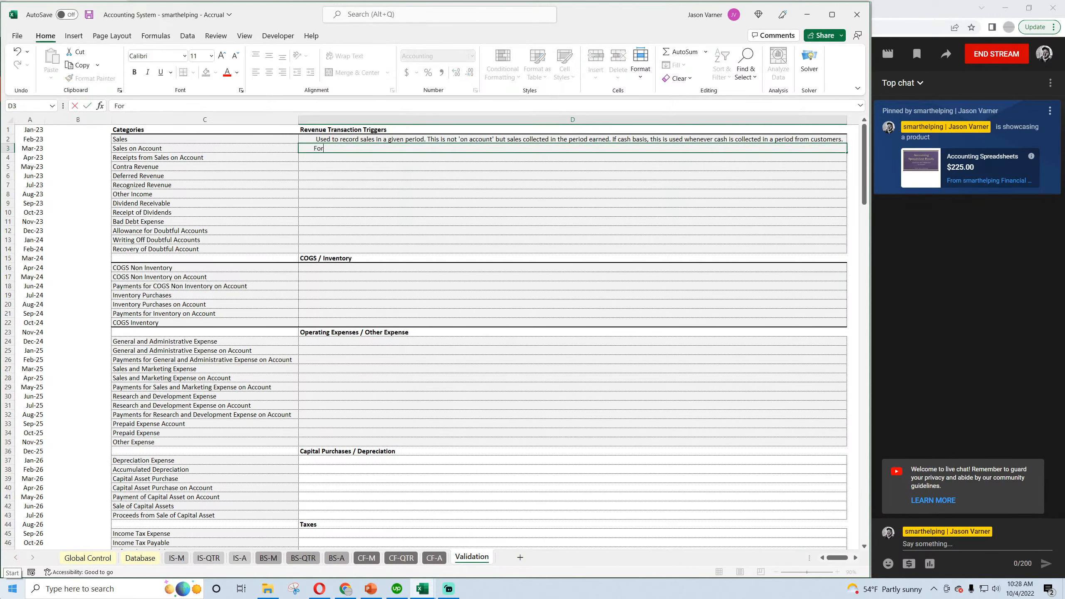
type(" accrual basis and this")
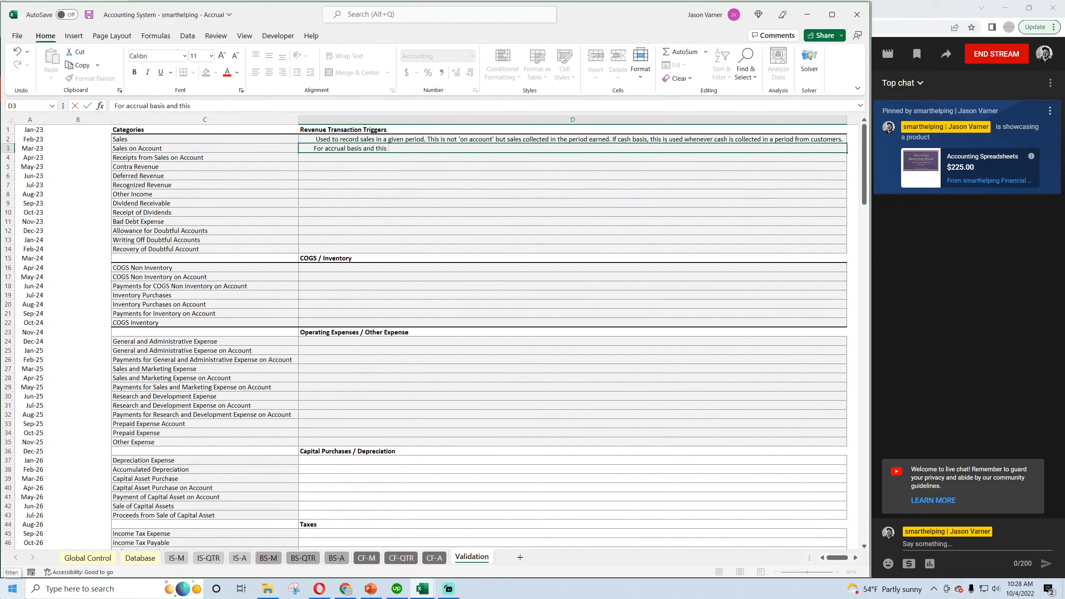
type(" is recorded when a sale is made")
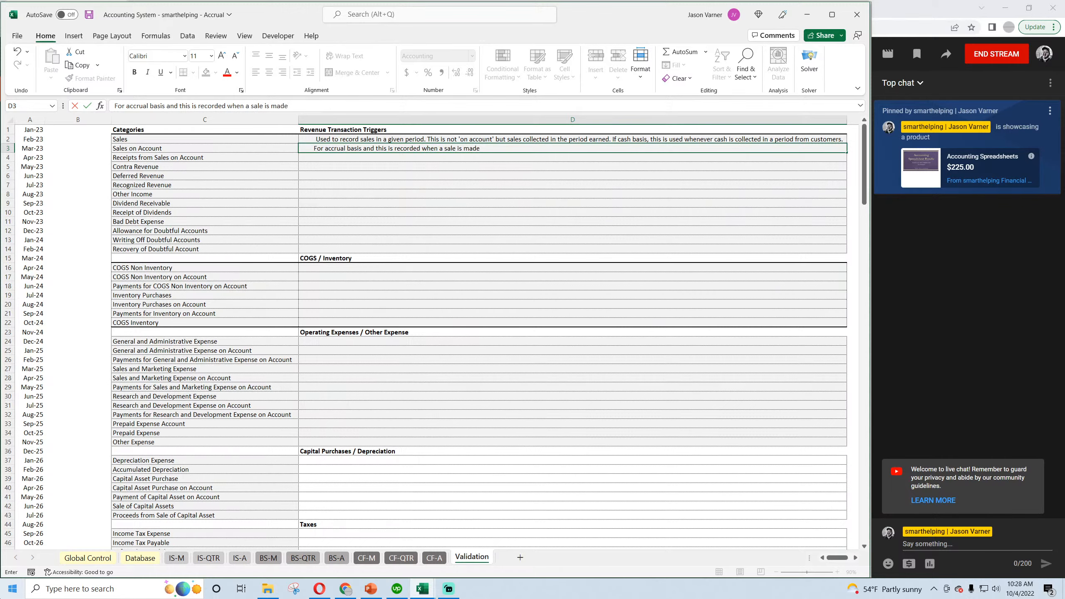
type(" and invoice is sent to customer.")
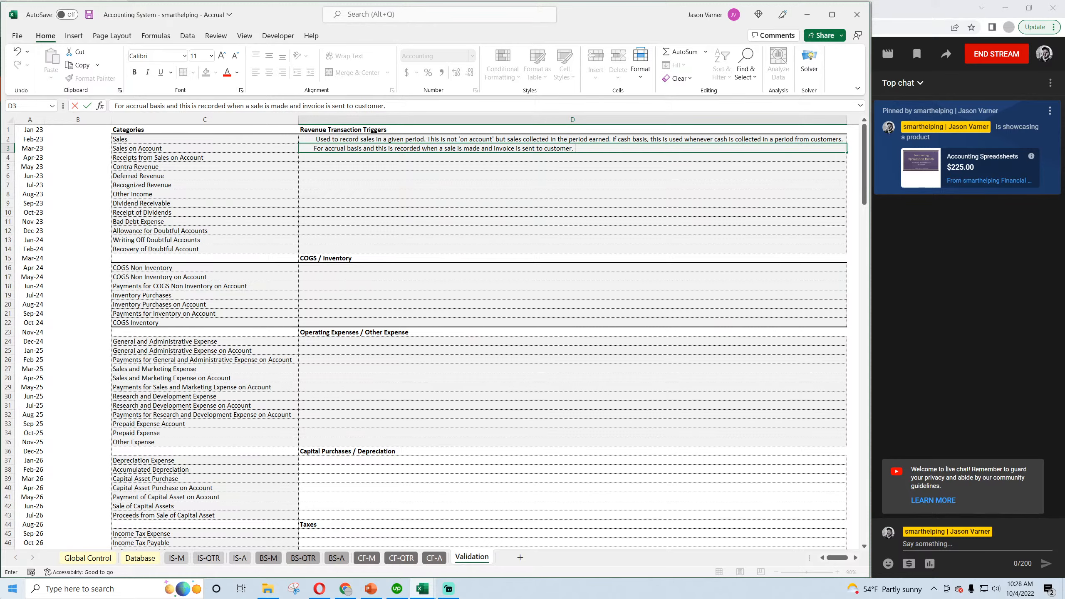
type(" It will go down when 'recei")
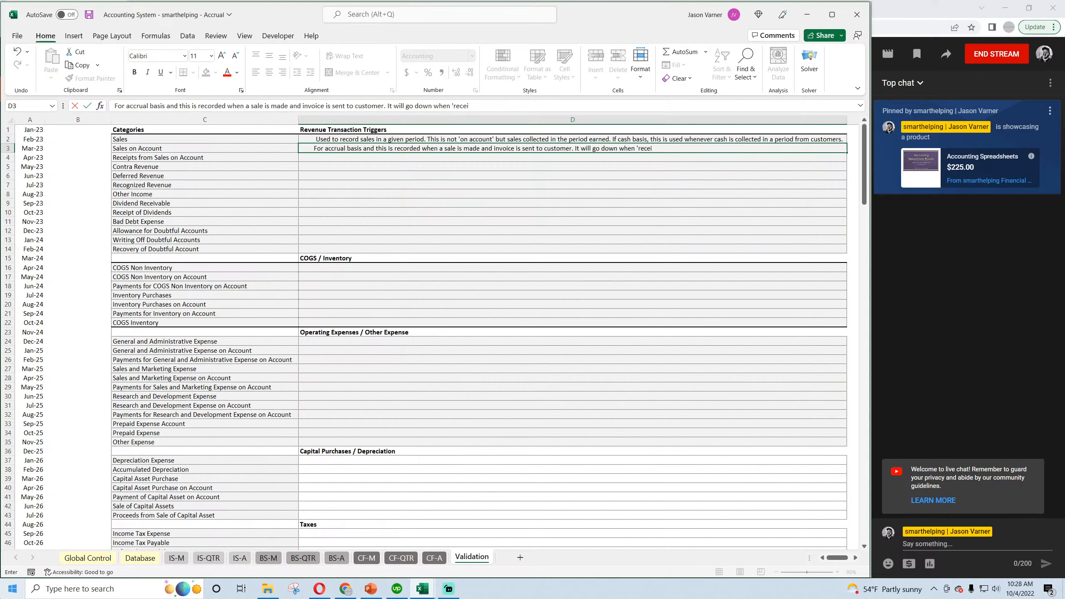
type("pts from sales on account' is recorded.")
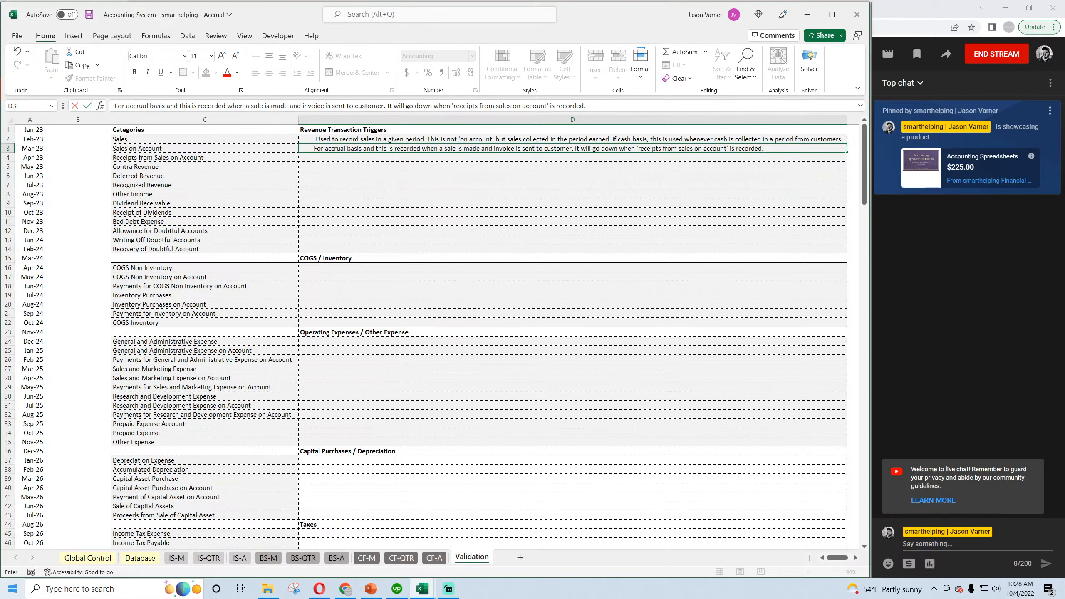
Append "It will go down when 'receipts from sales on account' is recorded." to the Sales on Account description.
key("Return")
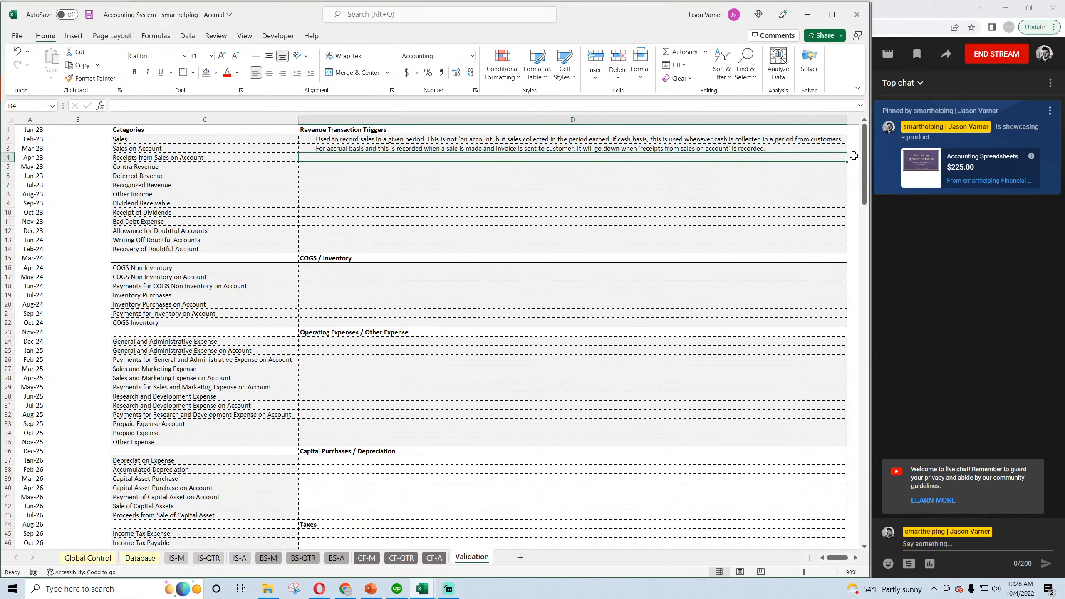
Describe Receipts from Sales on Account in D4 as "To record money received from sales made on account.".
left_click(842, 149)
left_click_drag(847, 153, 847, 160)
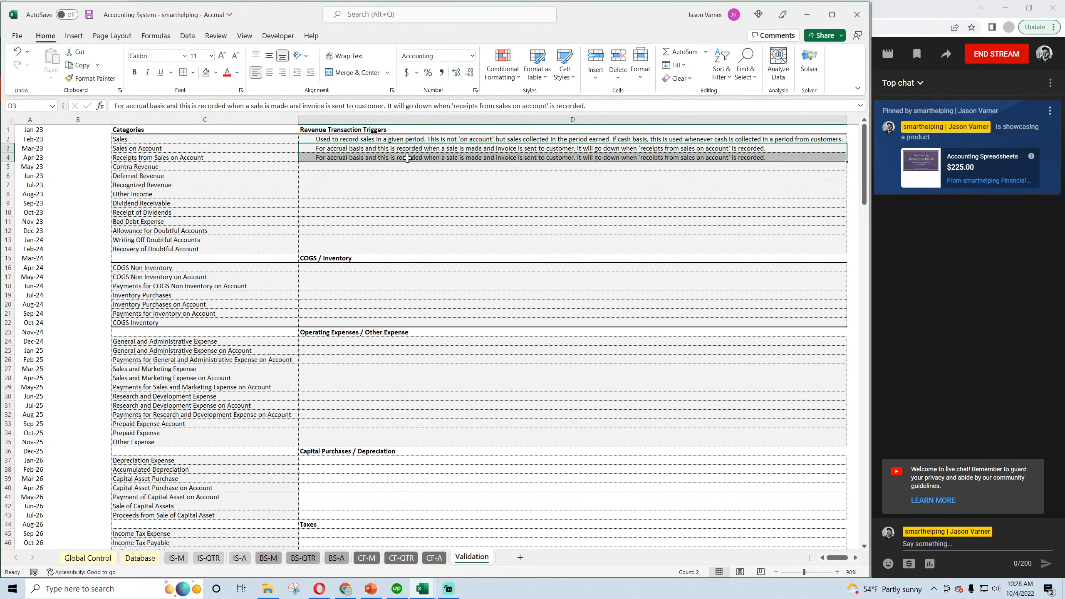
left_click(377, 159)
double_click(364, 159)
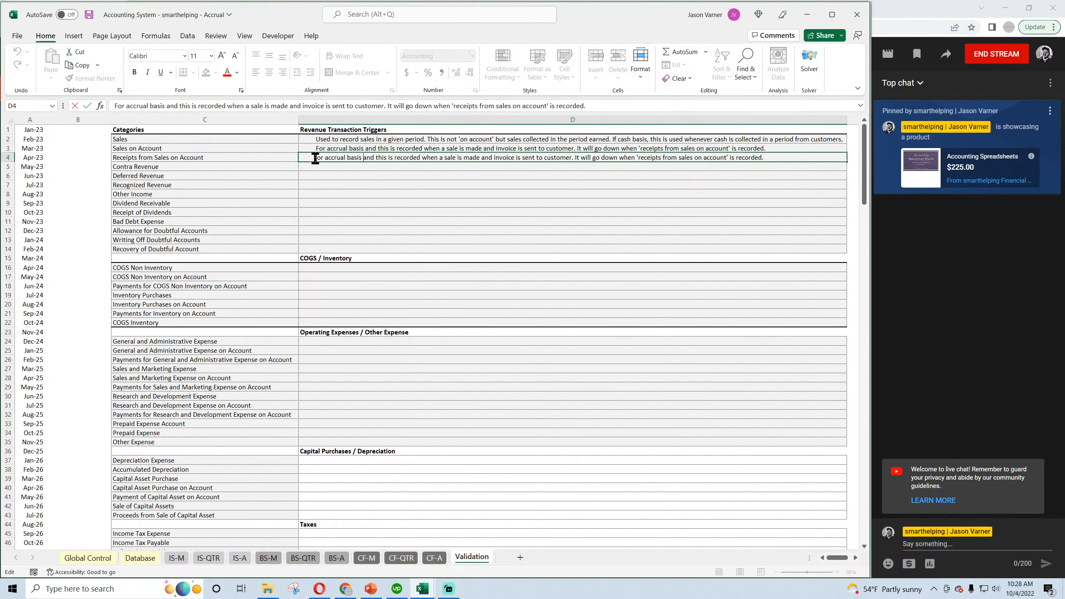
left_click_drag(315, 159, 816, 168)
type("To r")
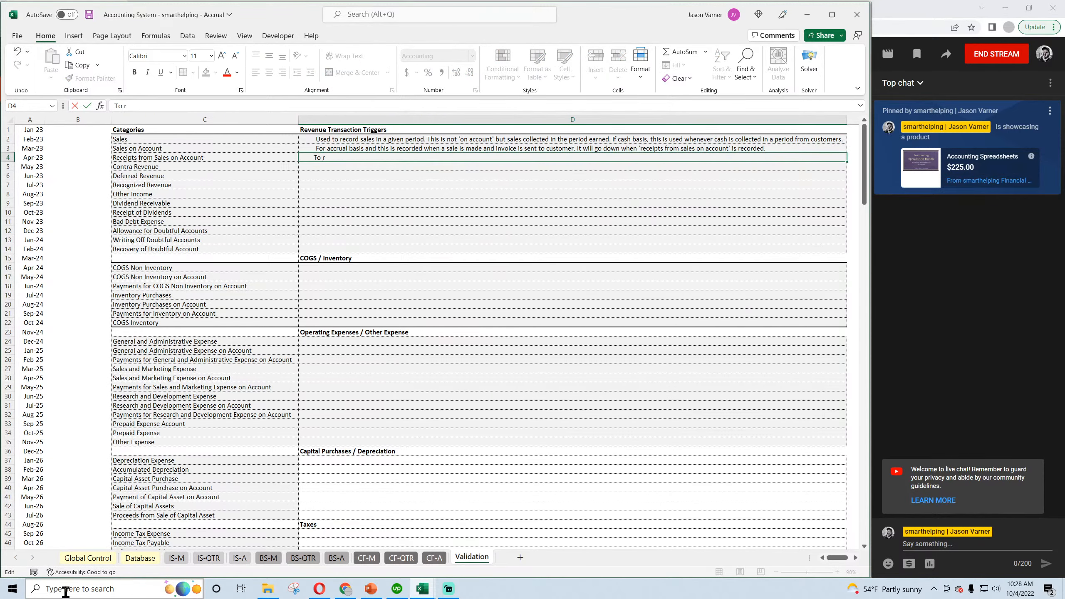
type("ecord money received from sale")
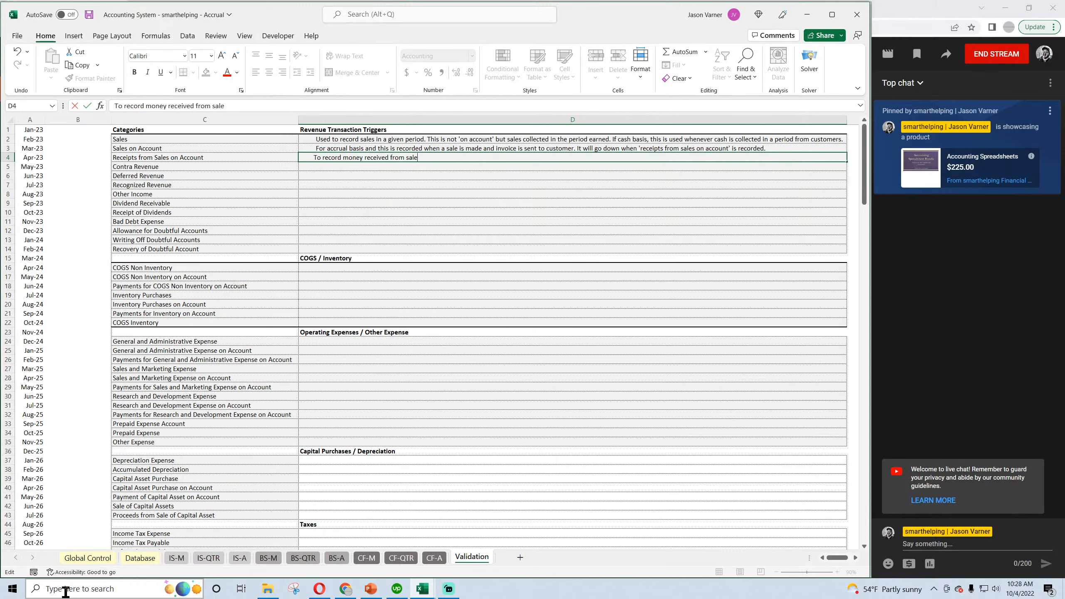
type("s made on account.")
key("Return")
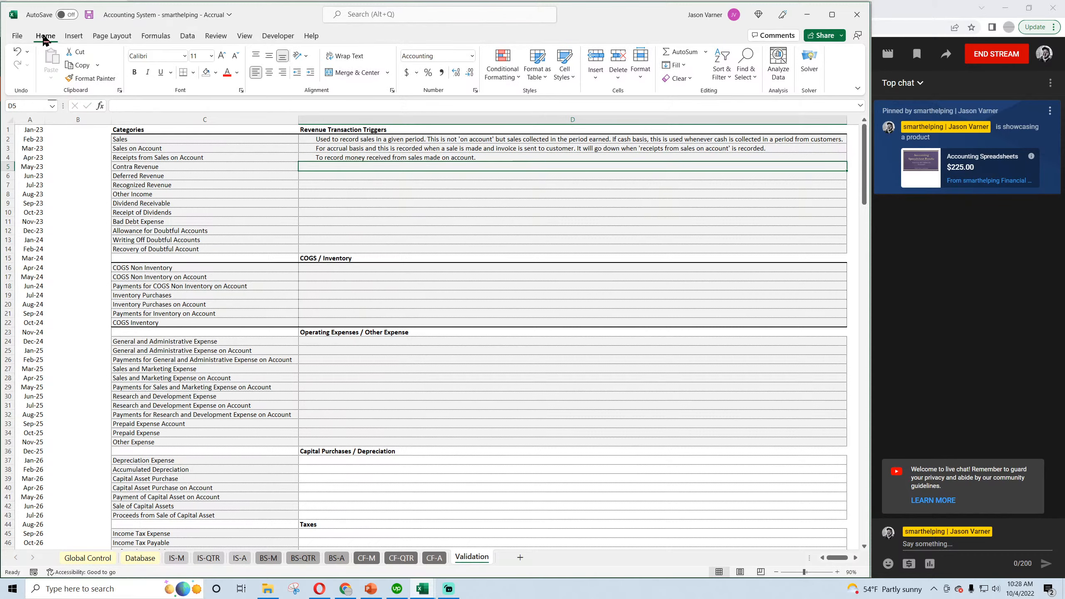
Save the workbook and describe Contra Revenue in D5 as "Transaction item to reduce revenue.".
left_click(88, 15)
left_click(370, 159)
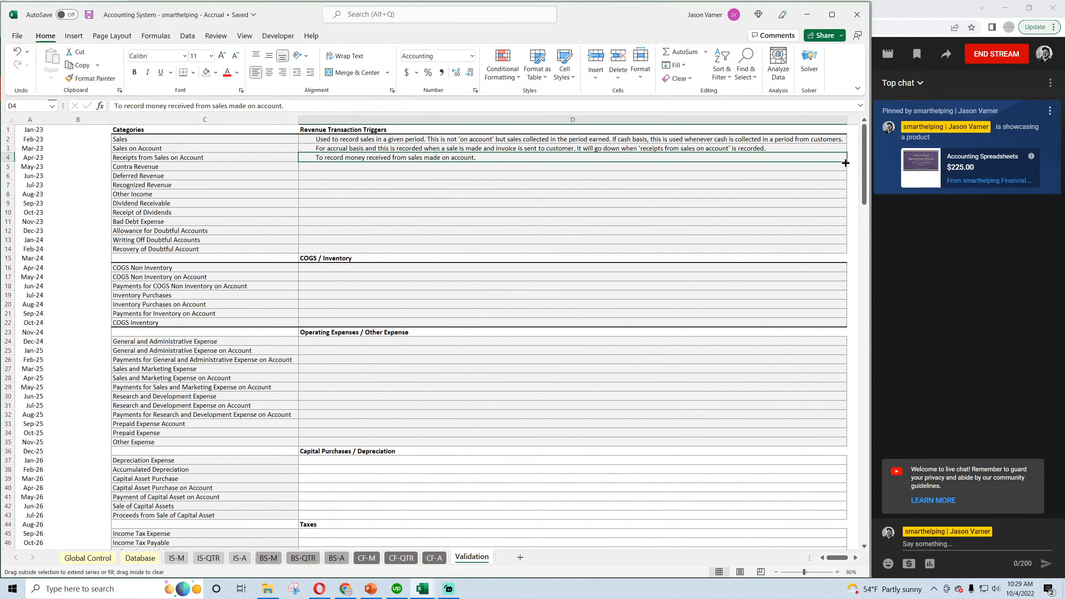
left_click_drag(843, 163, 590, 191)
double_click(376, 167)
type("Re")
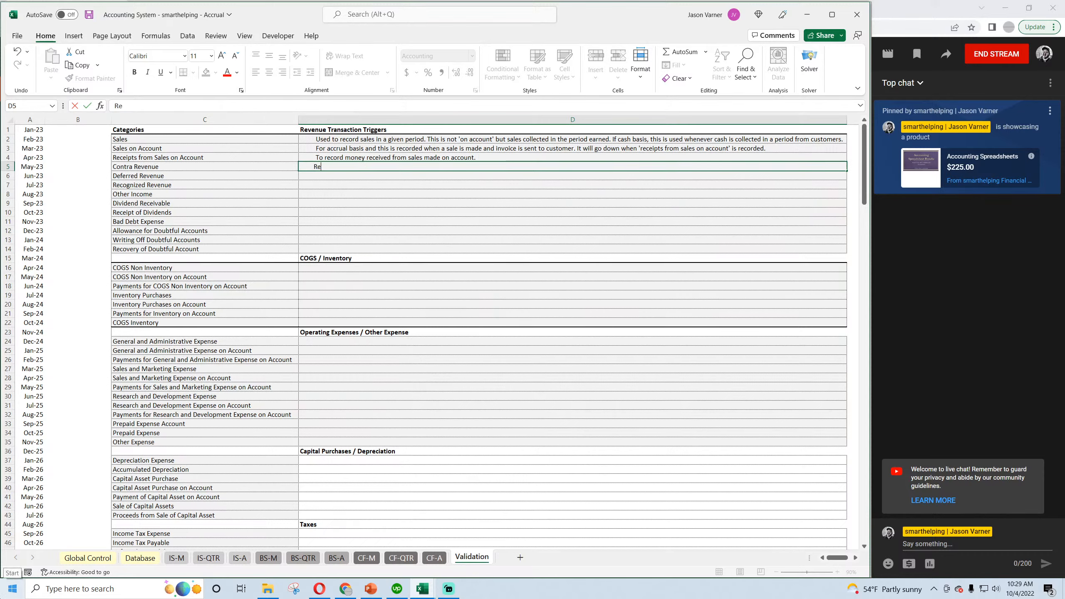
type("ansaction item to reduce revenue.")
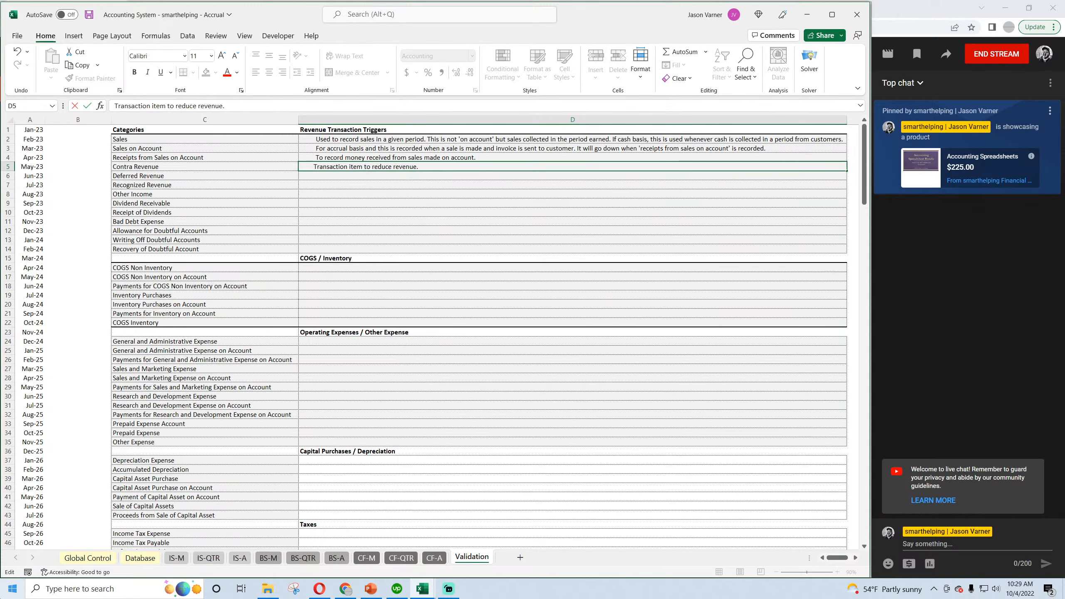
type(" This is often things like refunds, ")
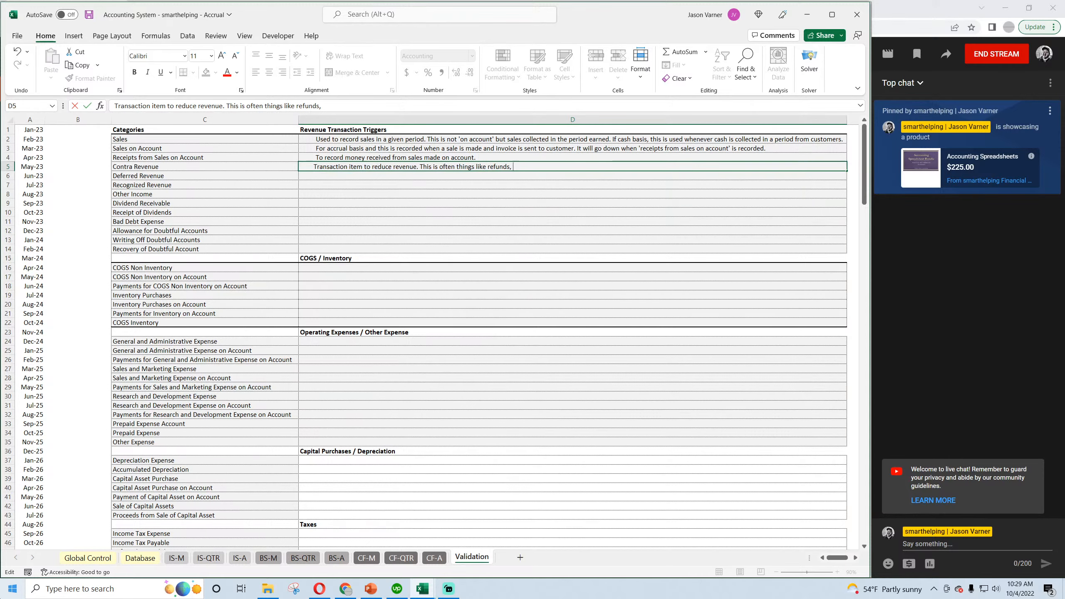
type("returns,")
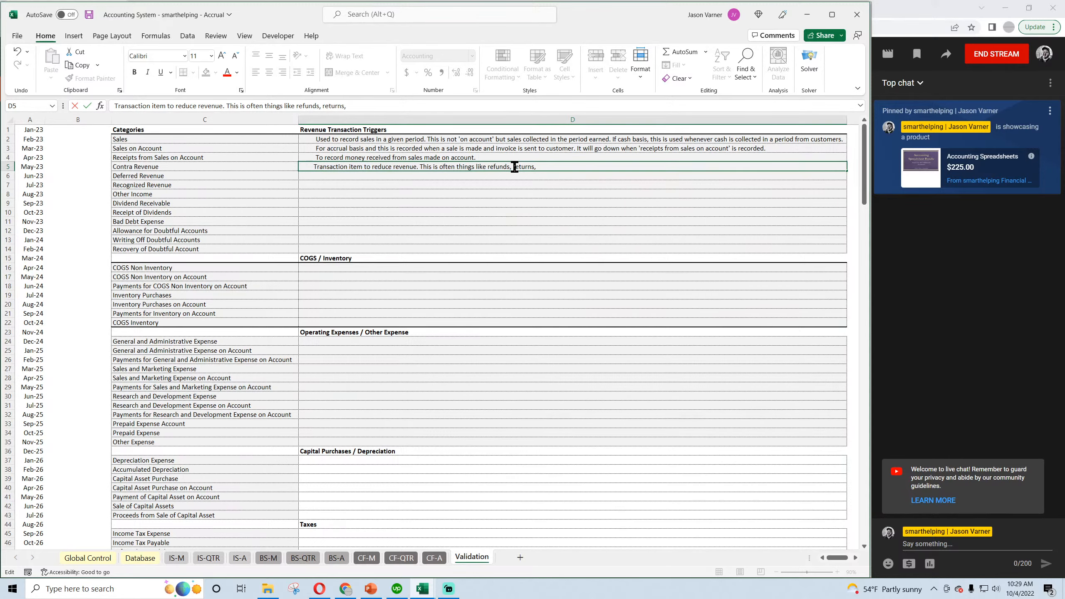
Append "This is often things like refunds, returns," to the Contra Revenue description.
left_click_drag(515, 167, 571, 166)
left_click(527, 166)
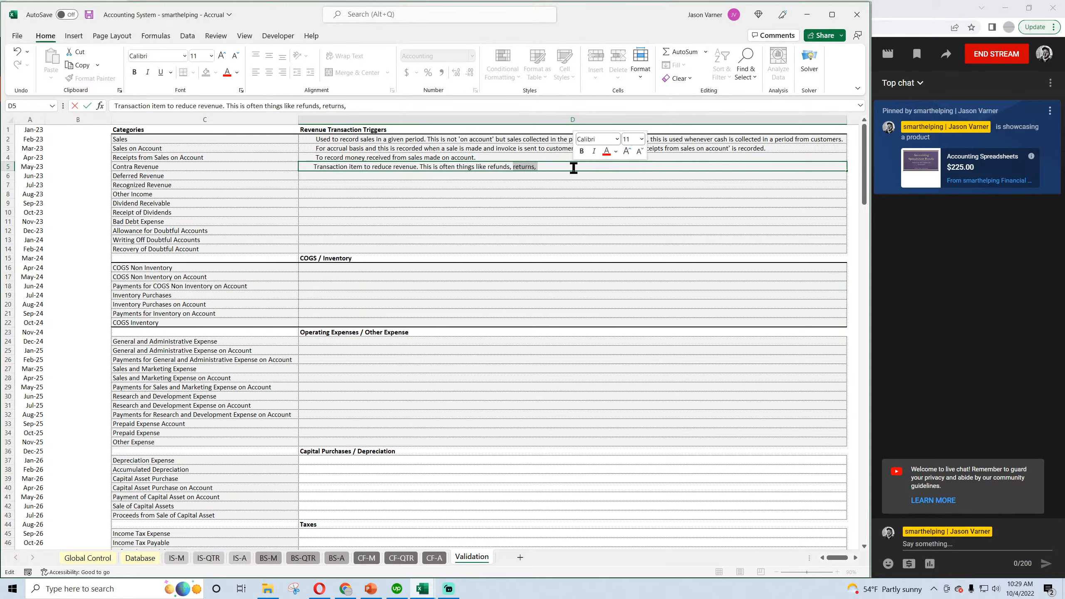
left_click(552, 184)
Check the contra revenue label on the IS-M sheet, end the Contra Revenue description with "refunds, discounts, returns." and save the workbook.
left_click(176, 558)
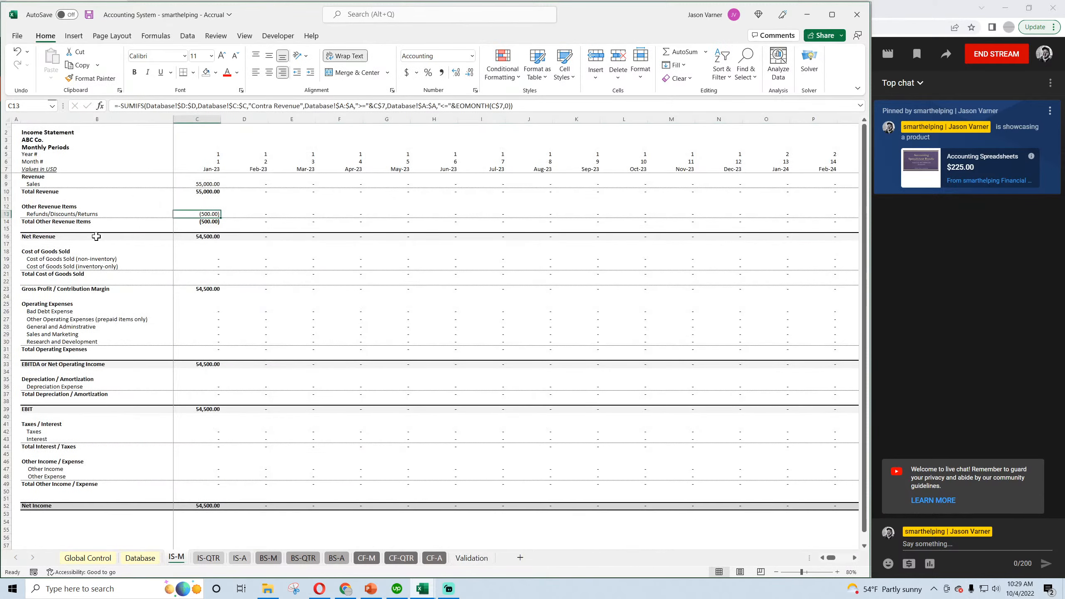
left_click(468, 558)
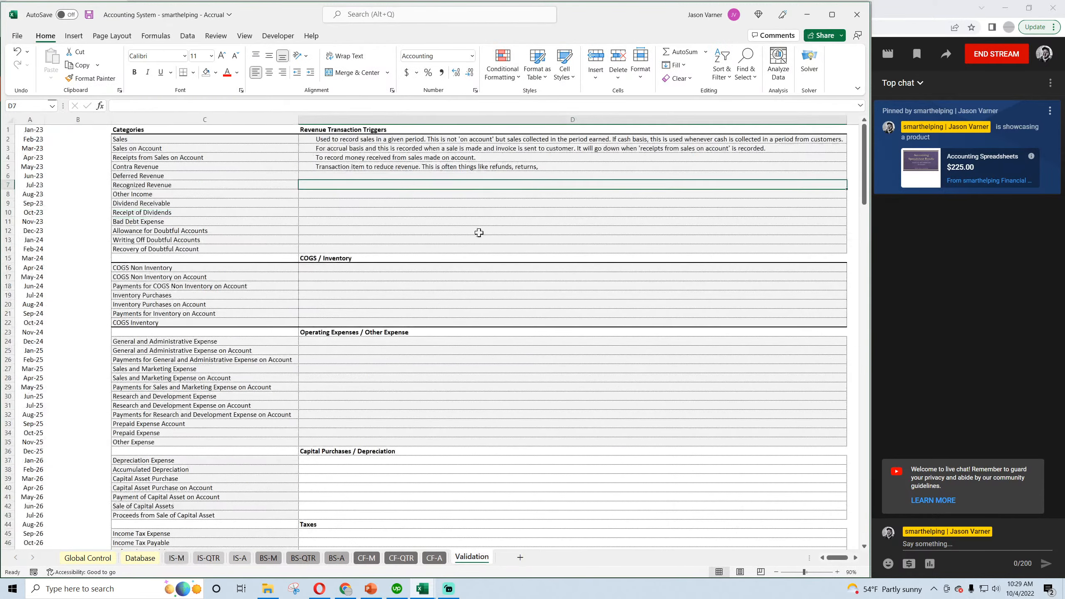
double_click(471, 167)
left_click_drag(512, 167, 533, 169)
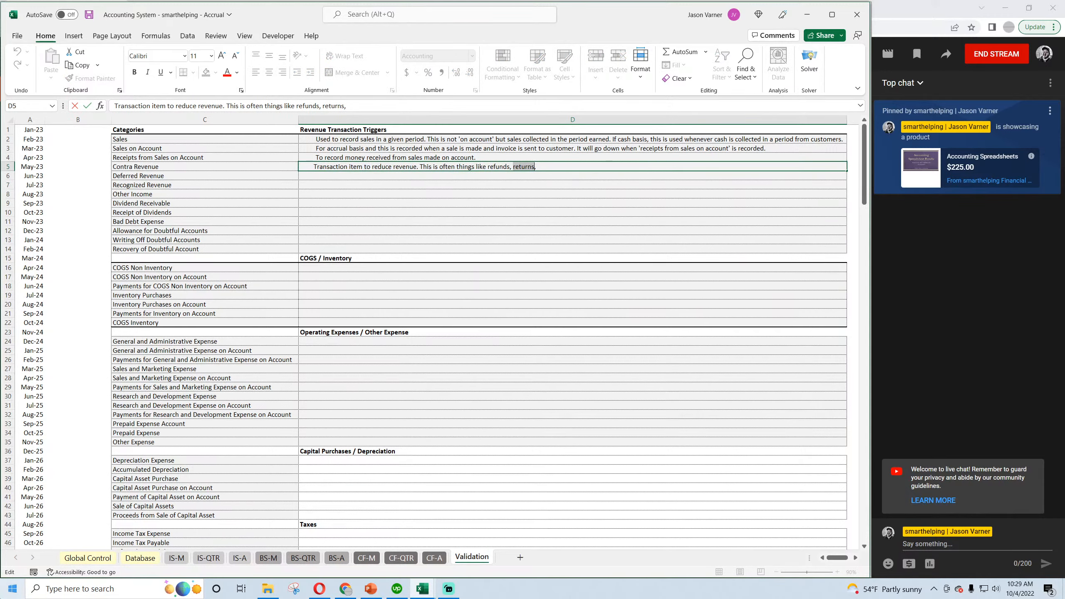
type("discoun")
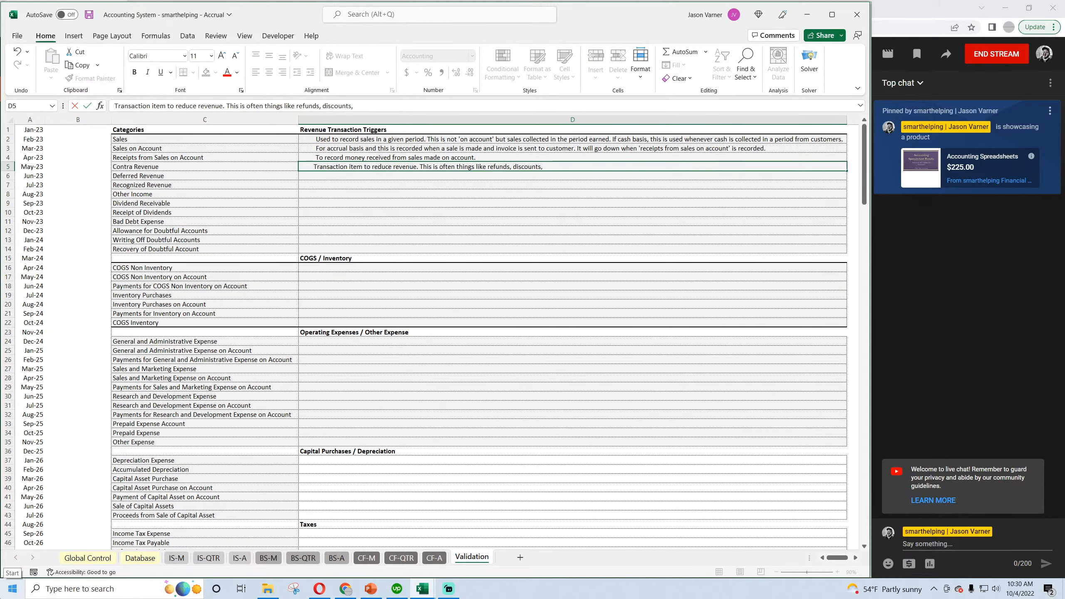
type("ts, returns")
key("Delete")
type(".")
key("Return")
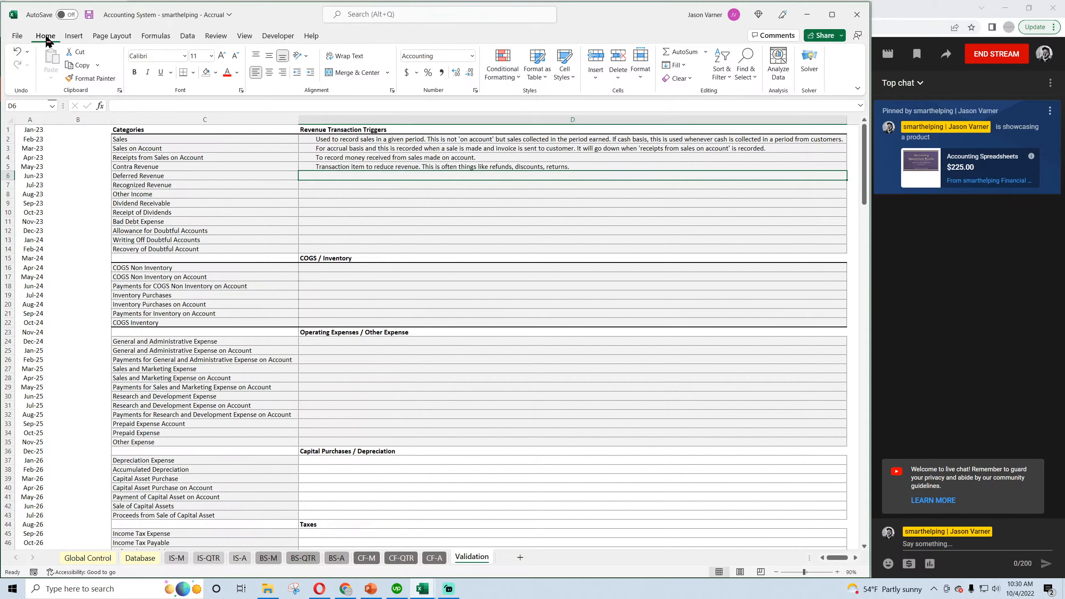
left_click(89, 15)
Inspect the Jan-23 formula for Cost of Goods Sold (inventory-only) on the IS-M sheet and return to Validation.
left_click(177, 558)
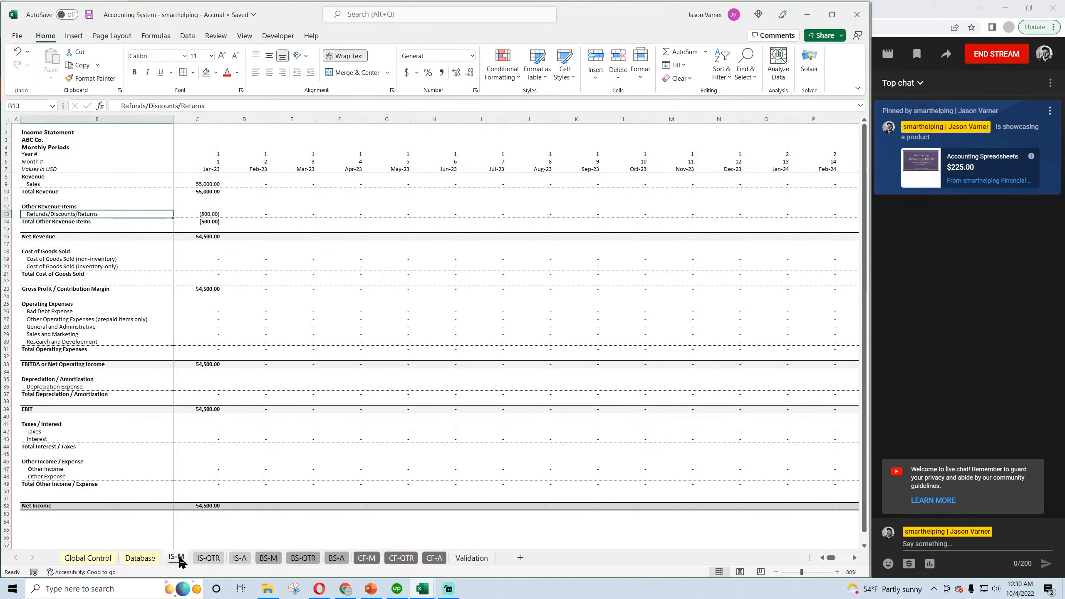
left_click(211, 266)
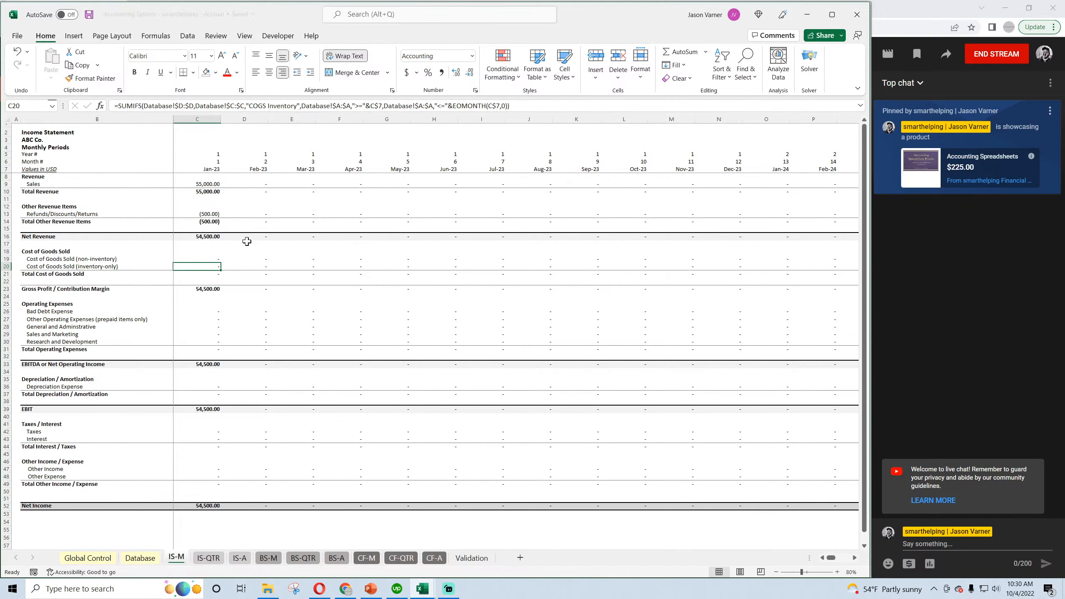
left_click(475, 559)
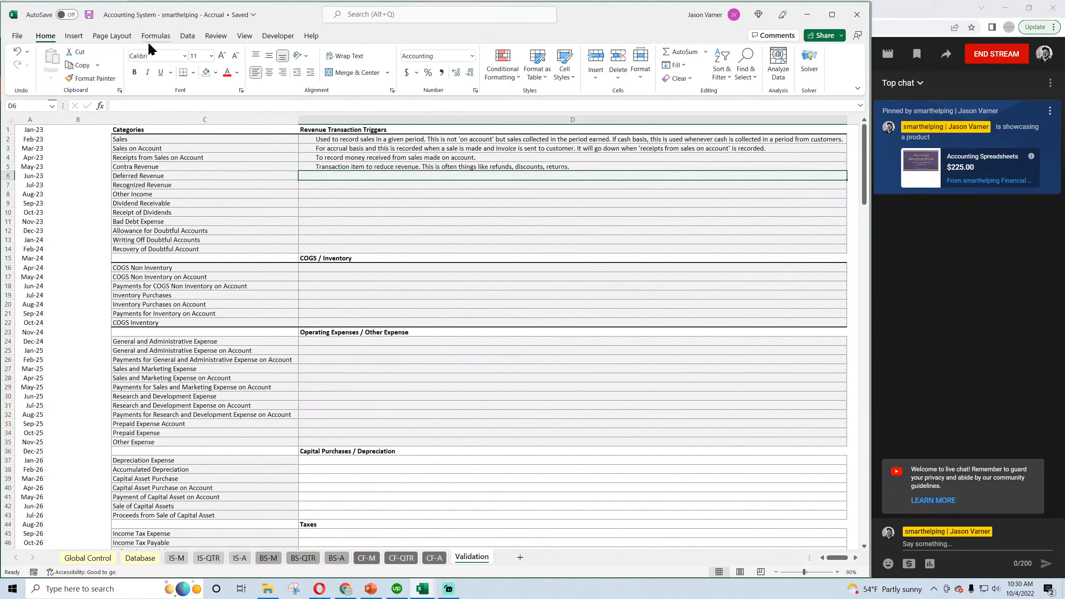
Copy the Contra Revenue description into D5 of the Cash Basis workbook's Validation sheet and save that workbook.
left_click(89, 14)
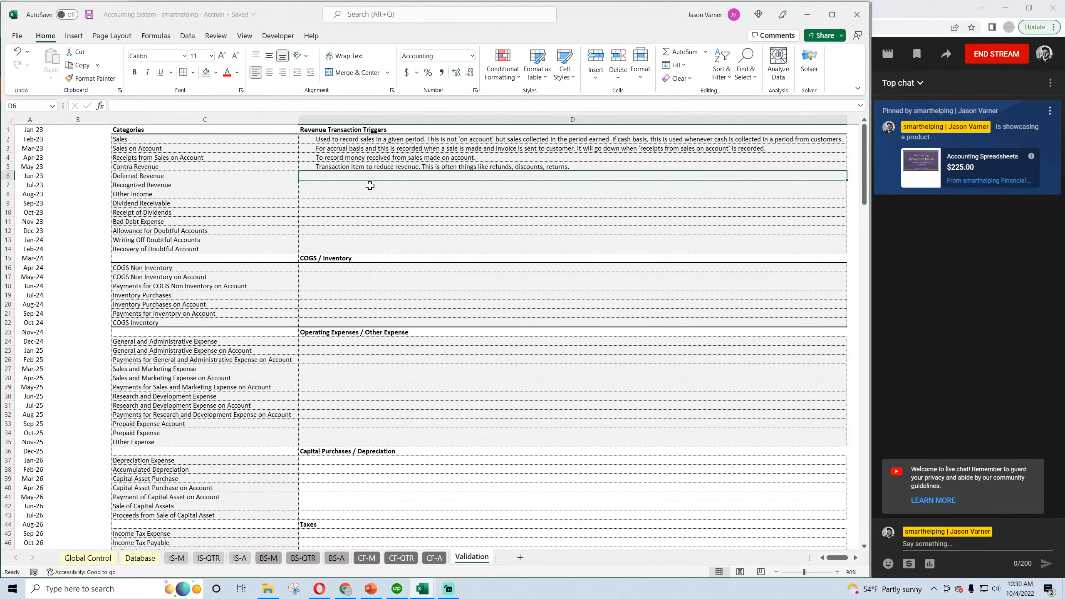
left_click(368, 168)
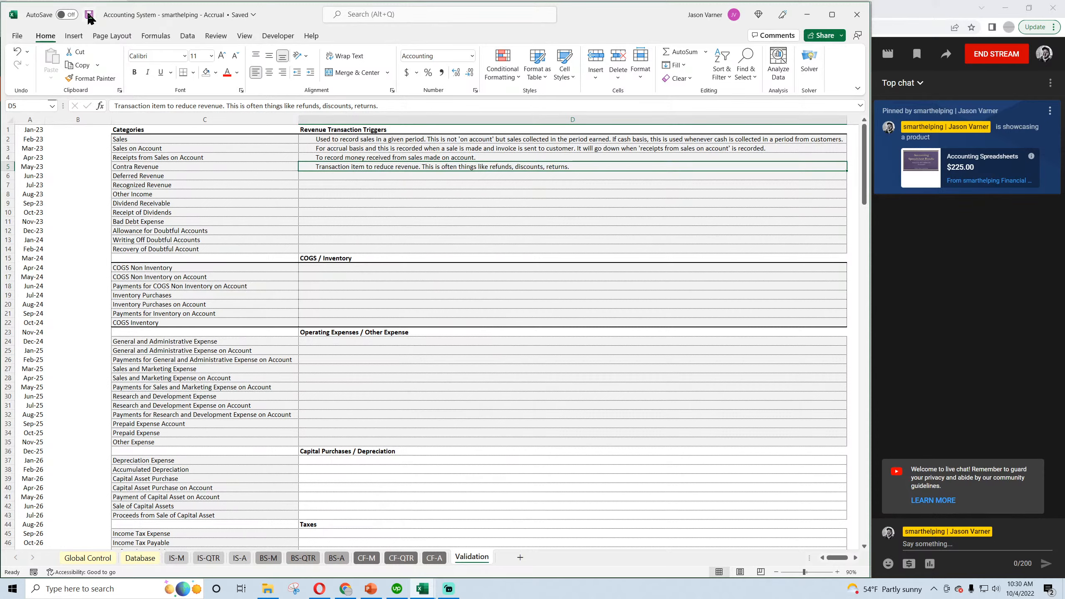
right_click(388, 166)
left_click(425, 206)
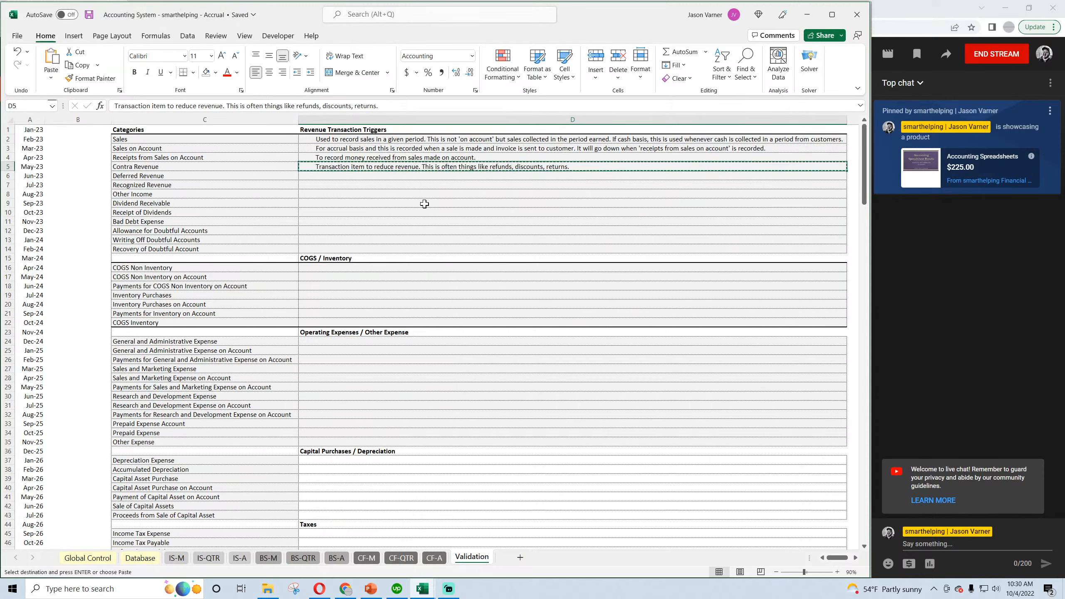
mouse_move(422, 589)
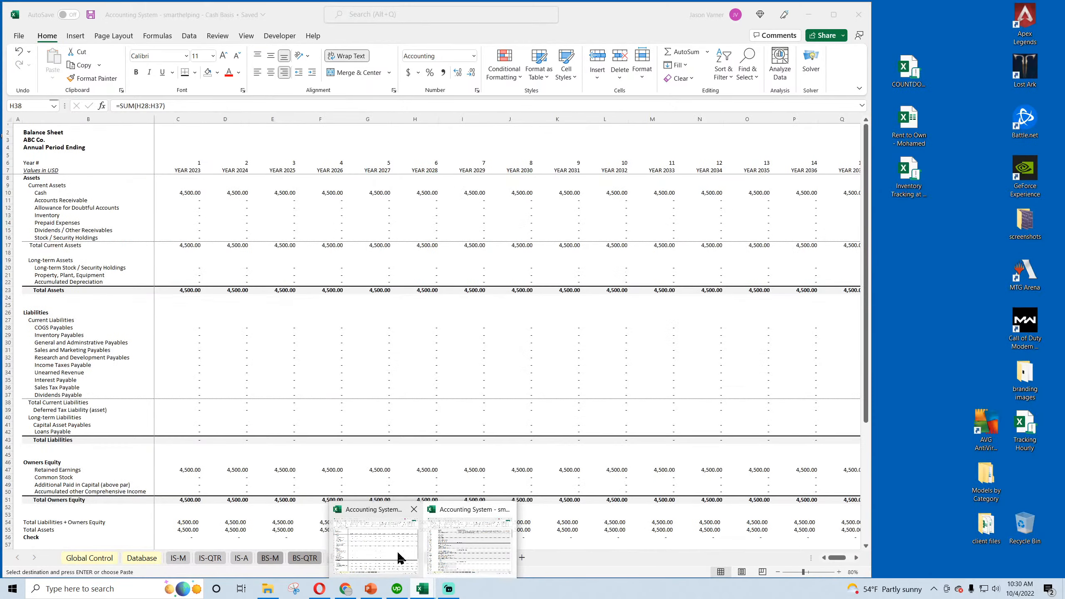
left_click(399, 558)
left_click(473, 558)
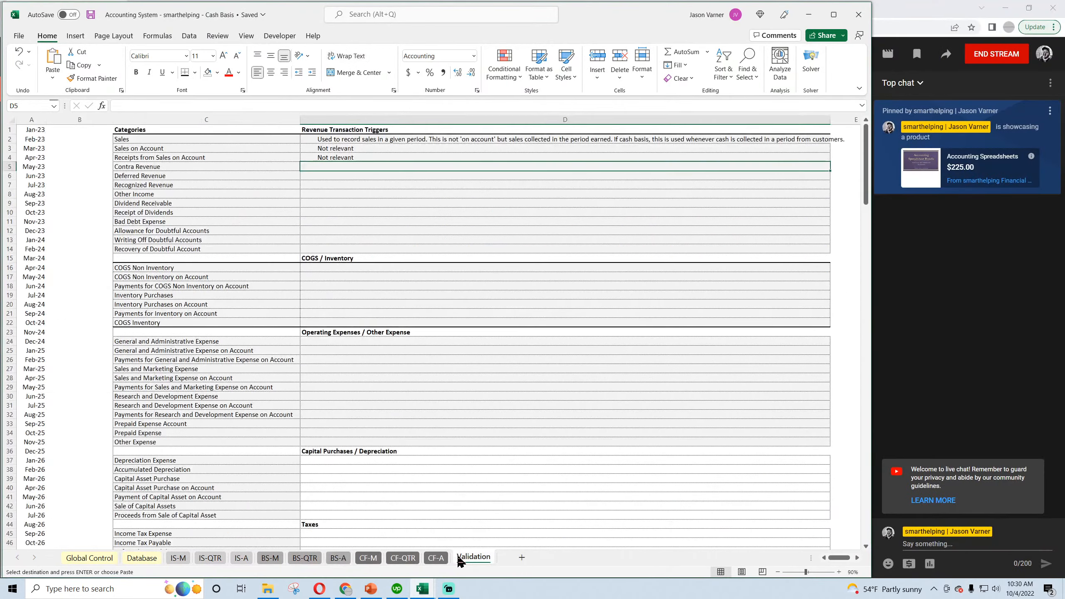
right_click(339, 166)
left_click(368, 241)
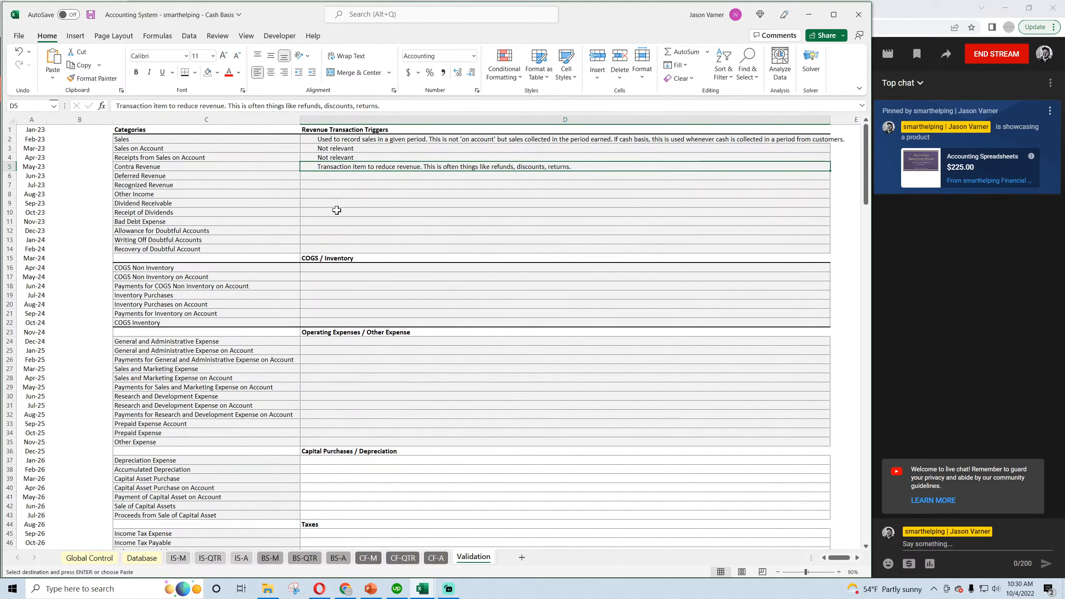
left_click(91, 14)
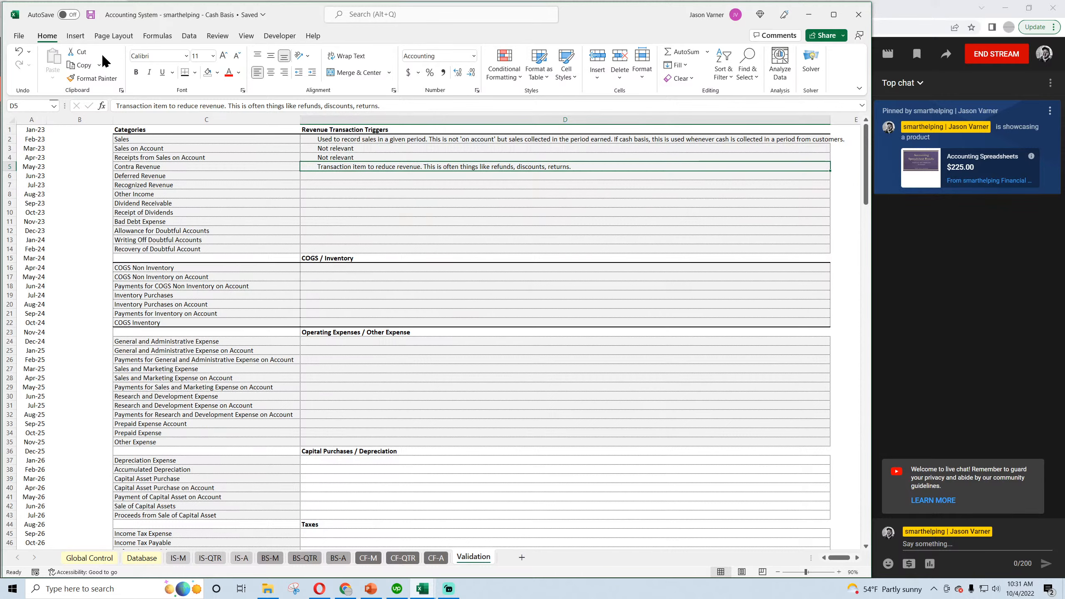
left_click(90, 15)
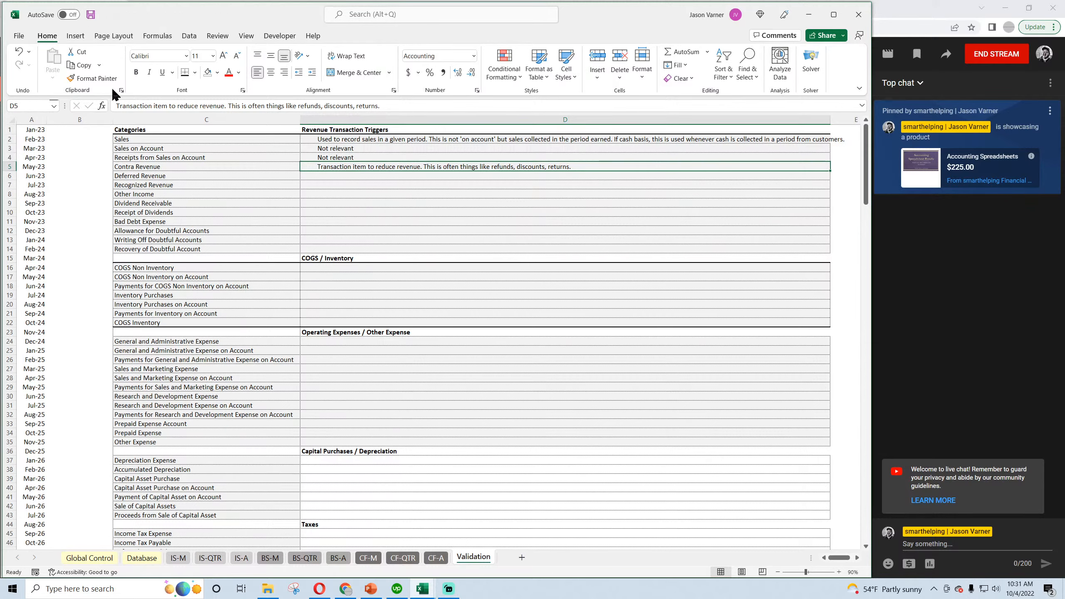
Switch to the Accrual workbook and start a new entry in row 6 of the Database sheet dated 2/2/2023.
left_click(312, 178)
left_click(421, 590)
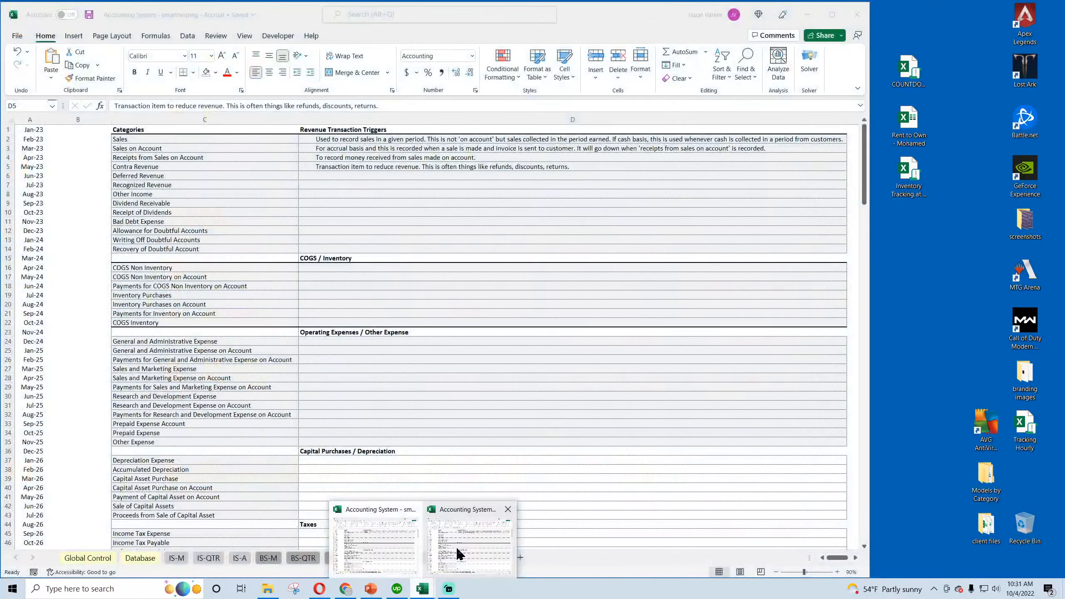
left_click(414, 549)
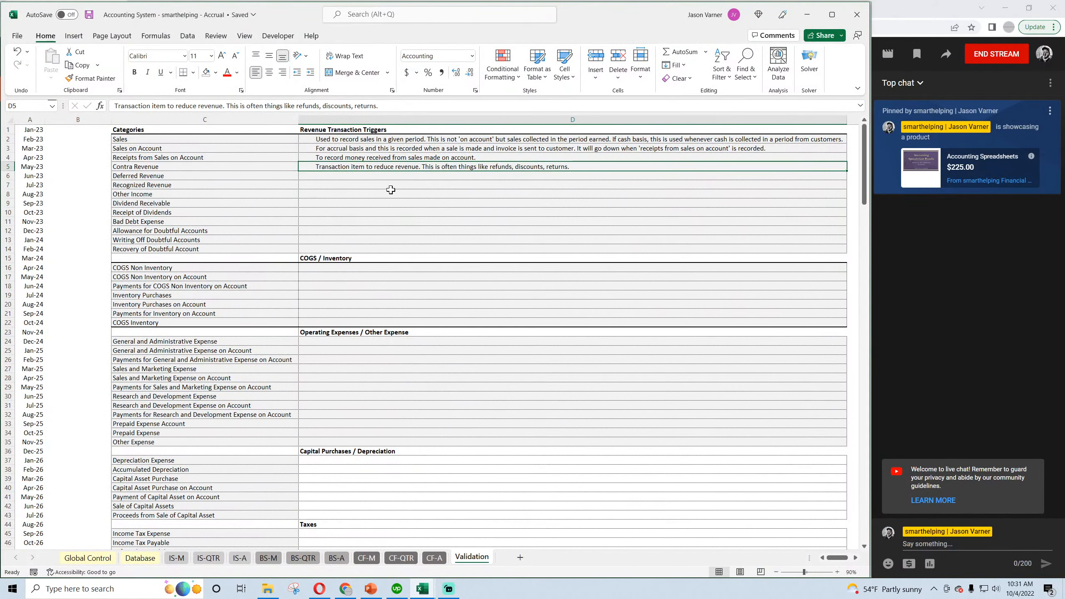
left_click(341, 176)
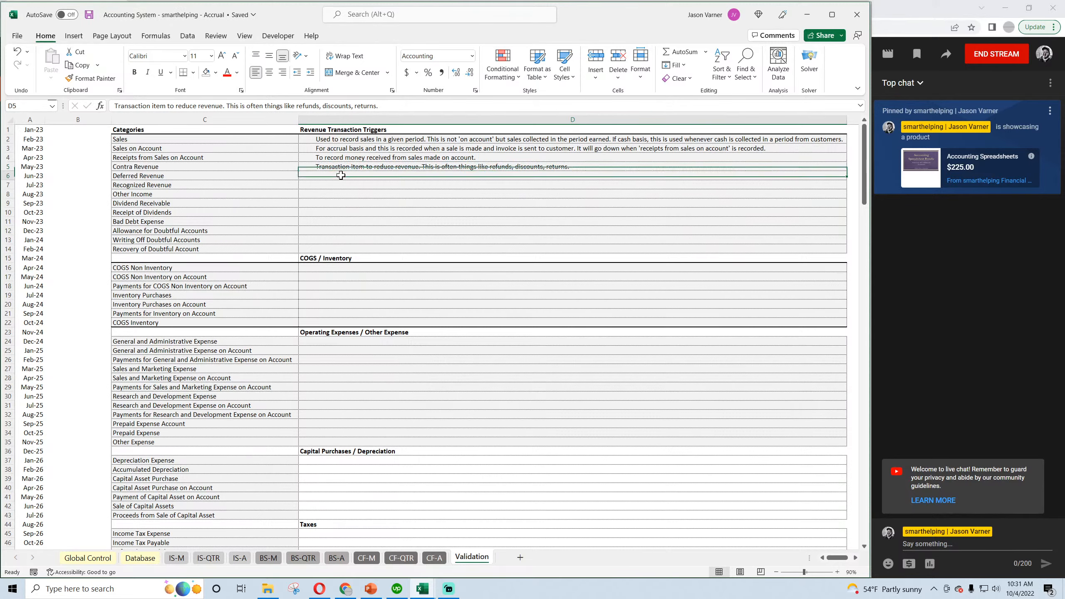
left_click(131, 558)
left_click(64, 181)
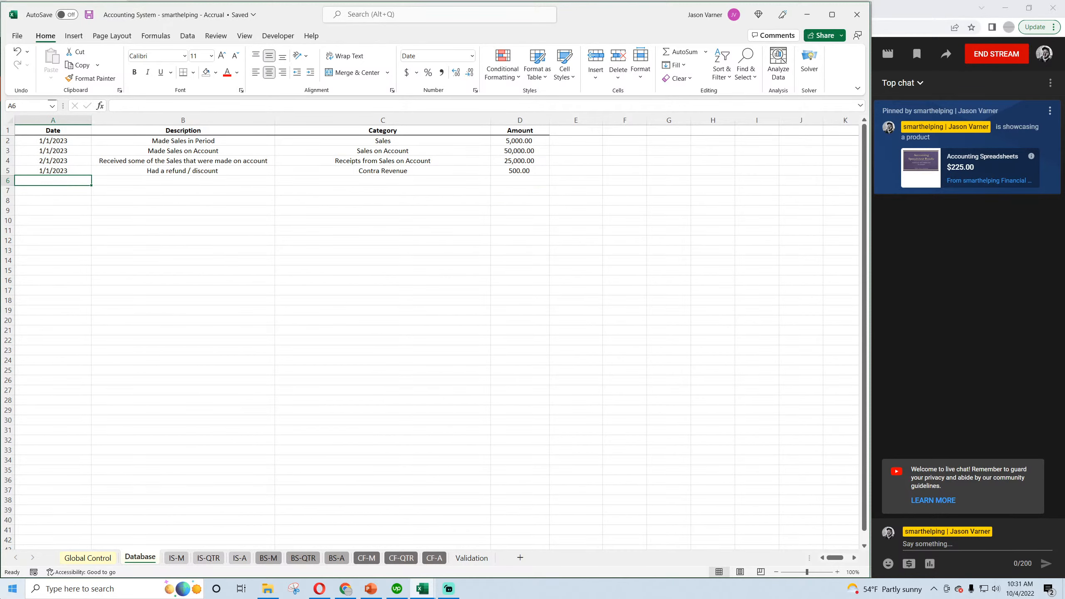
type("2/2/2023")
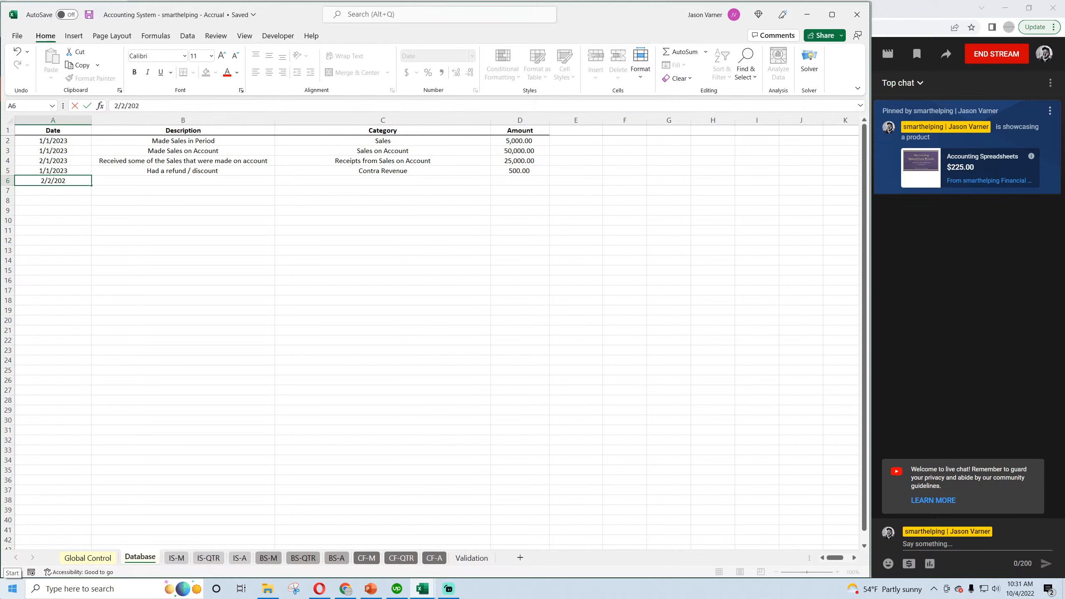
key("Return")
key("Up")
key("Right")
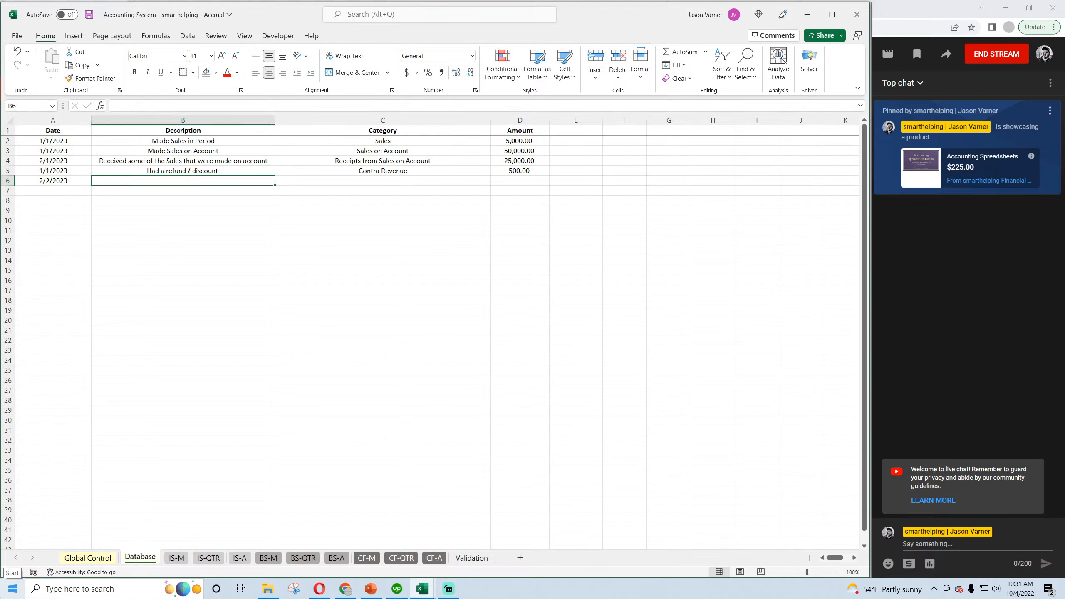
Describe the 2/2/2023 entry as "Collected cash for sales / services that will be provided in the future".
type("Made")
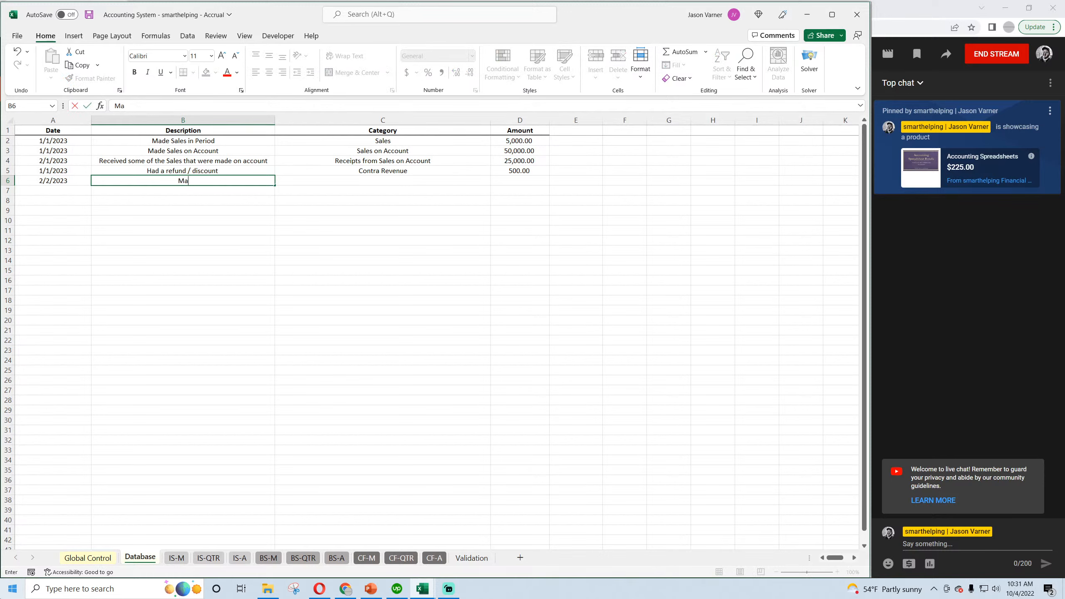
key("BackSpace")
key("BackSpace")
type("Collected cash for sales / services")
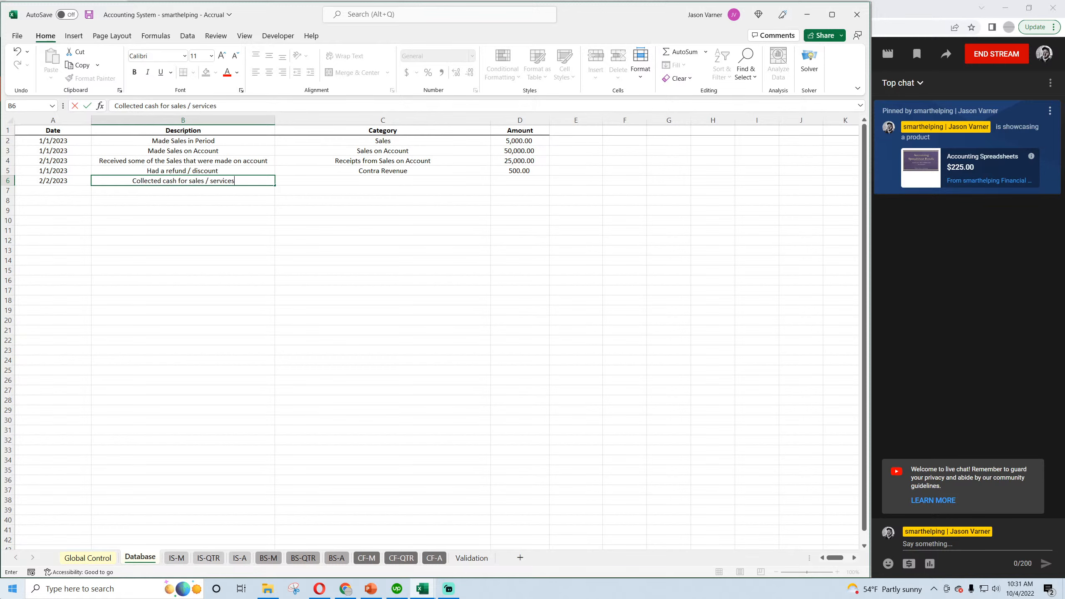
type(" that will be pr")
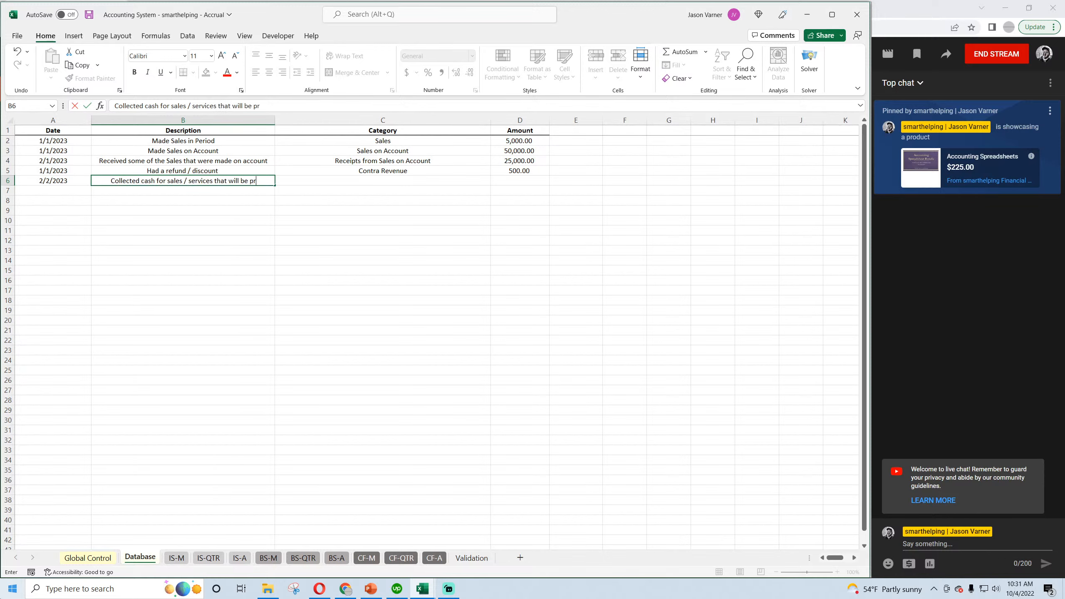
type("ovided in the future")
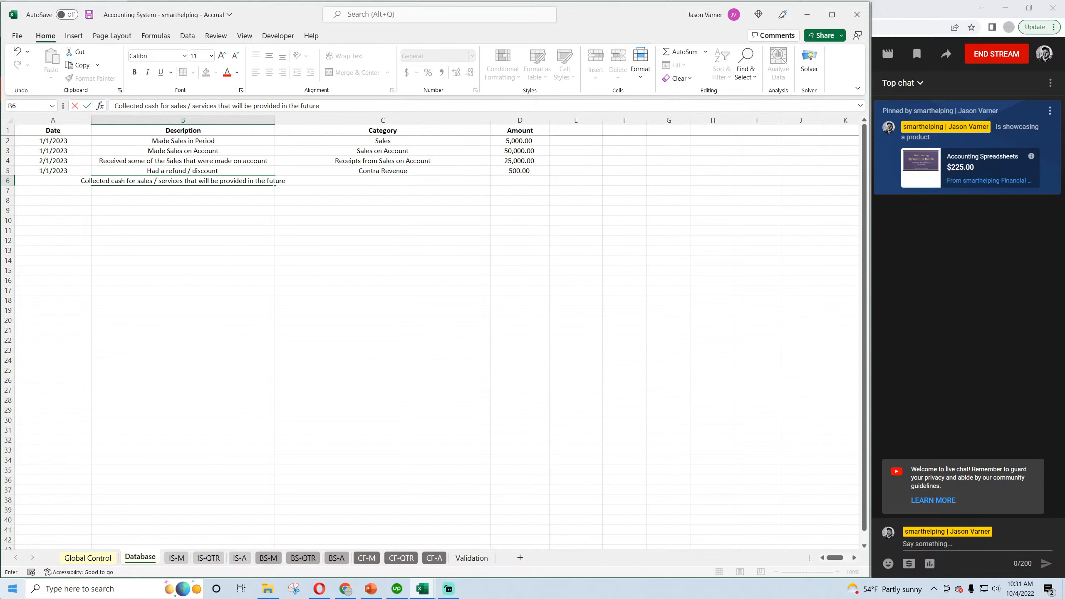
key("Return")
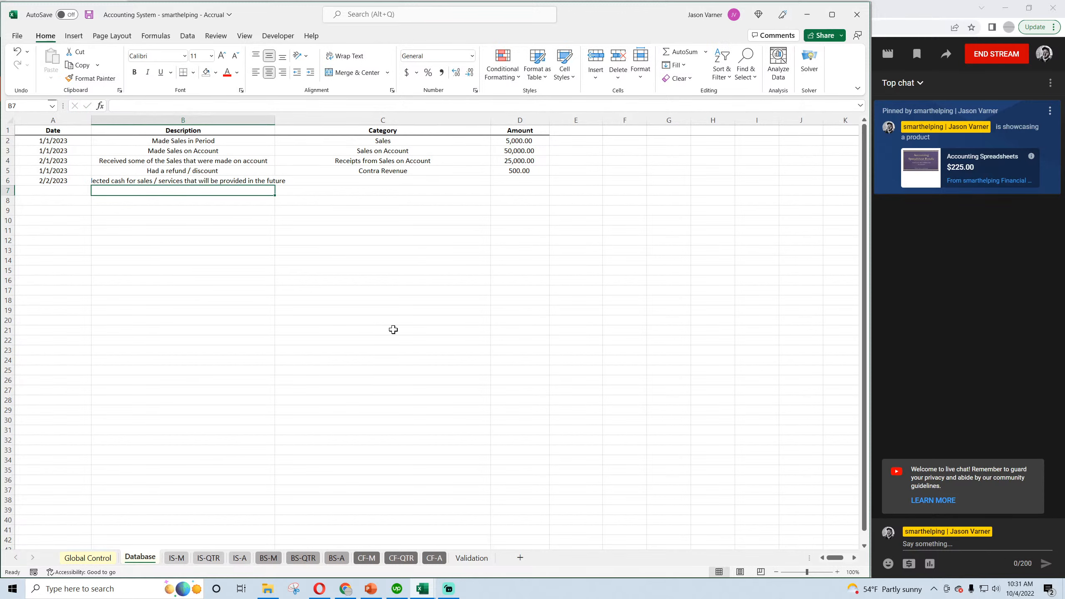
Fit the Description column's width to its text and save the workbook.
double_click(275, 120)
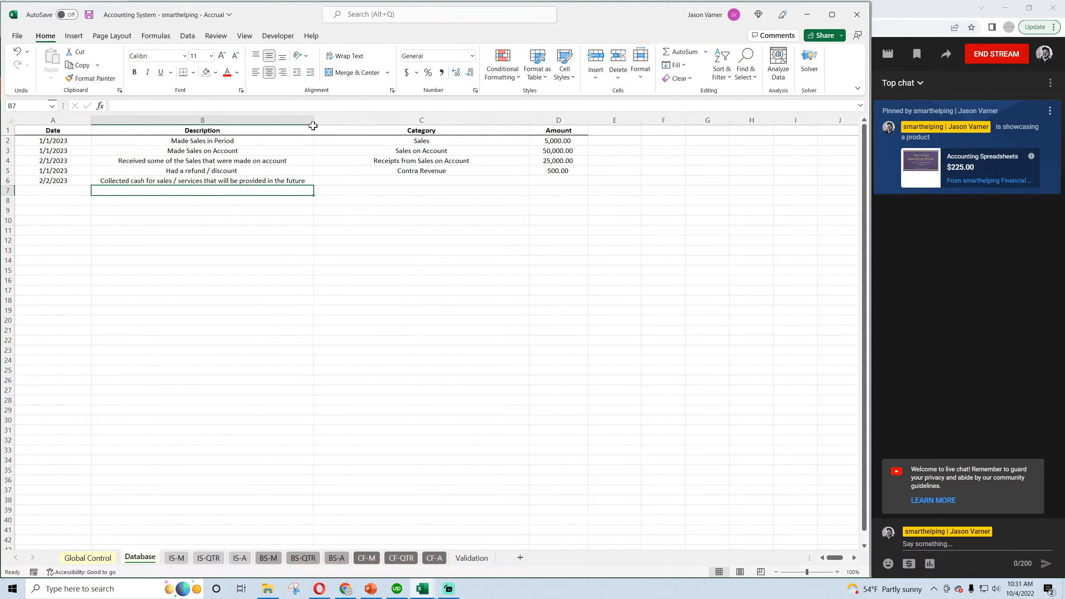
left_click(93, 16)
left_click(371, 258)
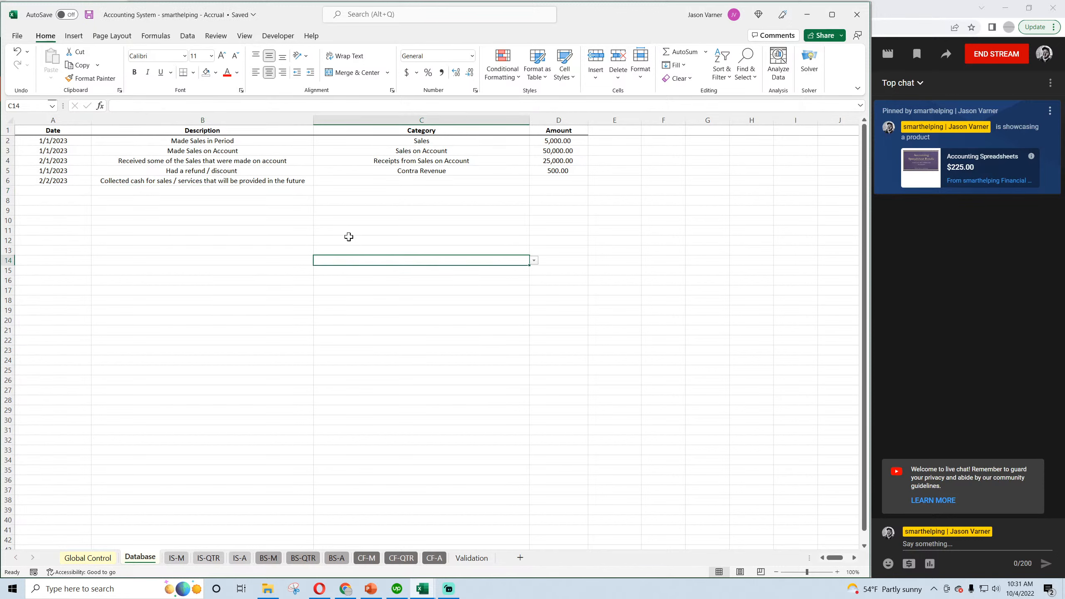
Set the category of the 2/2/2023 entry in row 6 to Deferred Revenue.
left_click(258, 182)
left_click(443, 181)
left_click(534, 181)
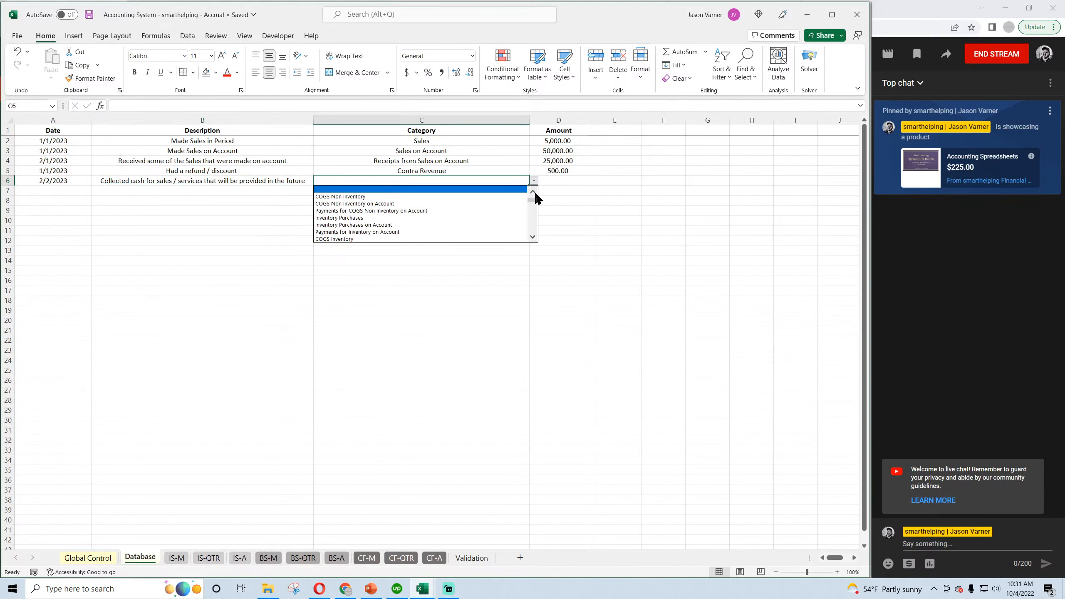
left_click(532, 193)
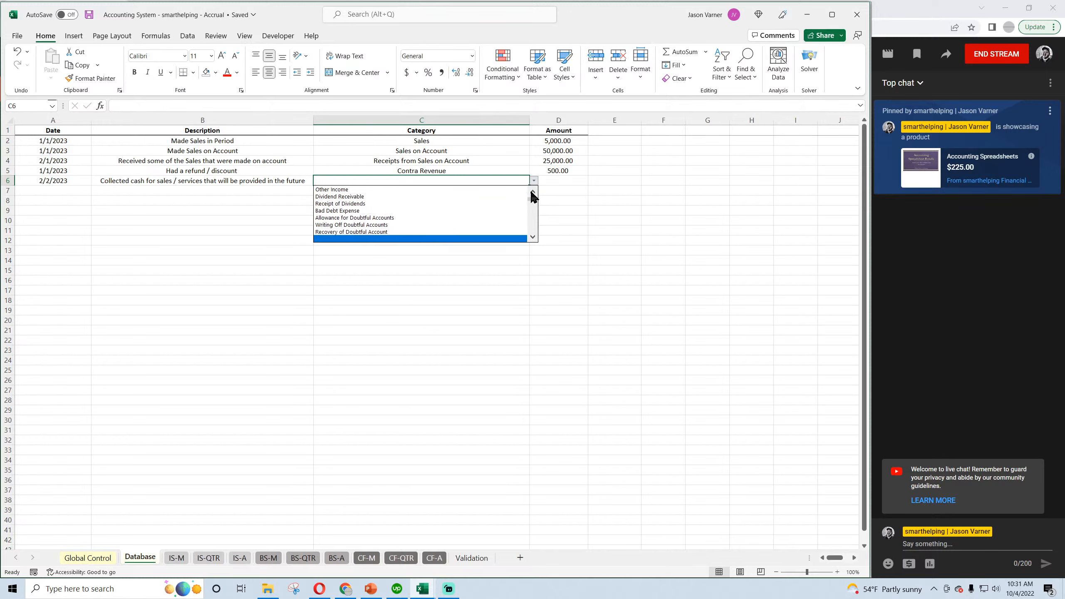
left_click(531, 192)
left_click(532, 192)
left_click(532, 192)
left_click(532, 192)
left_click(532, 192)
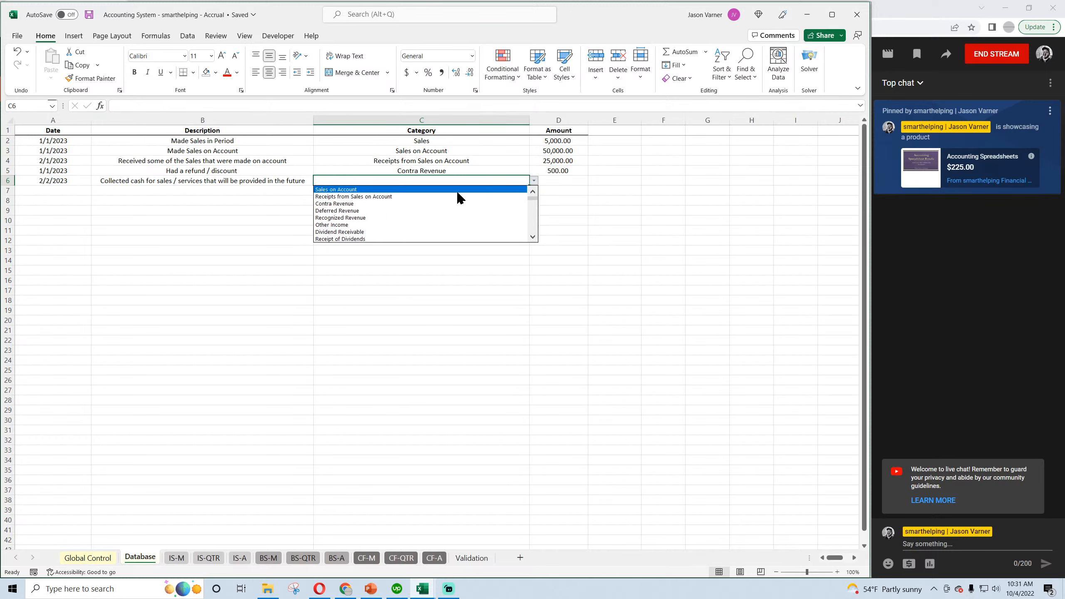
left_click(408, 210)
Enter an amount of 25,000 for the Deferred Revenue entry and save the workbook.
left_click(567, 181)
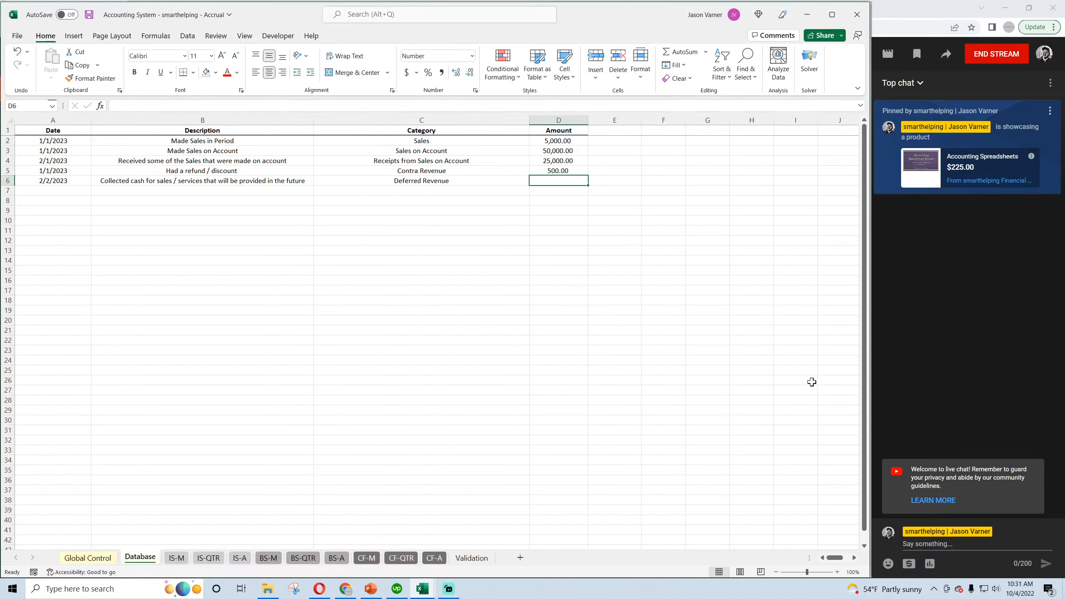
type("25,000")
key("Return")
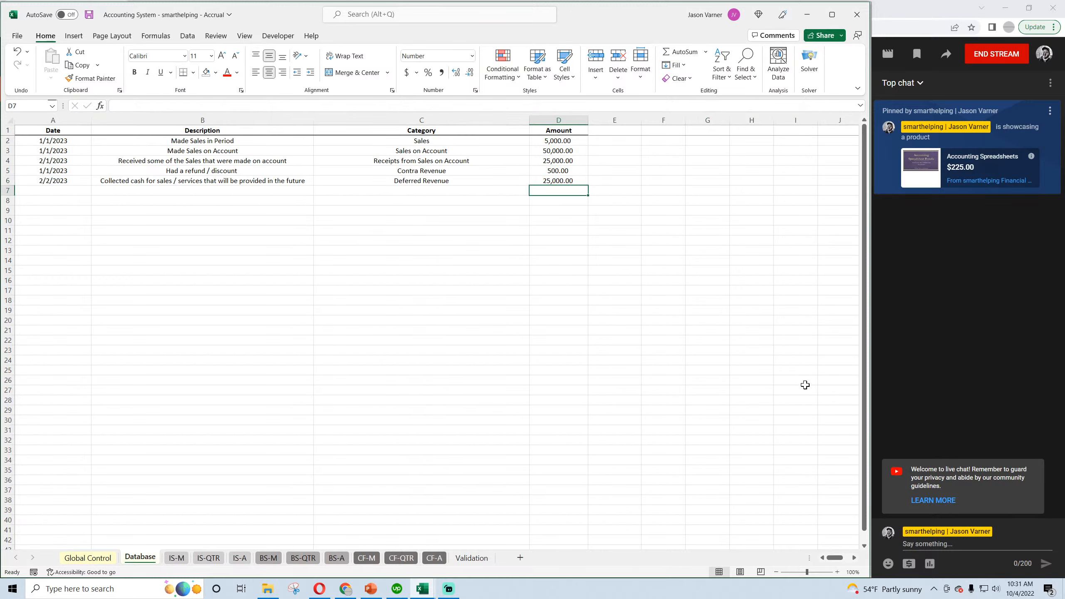
left_click(92, 17)
Review the monthly income statement and the February Unearned Revenue cell on the monthly balance sheet.
left_click(179, 559)
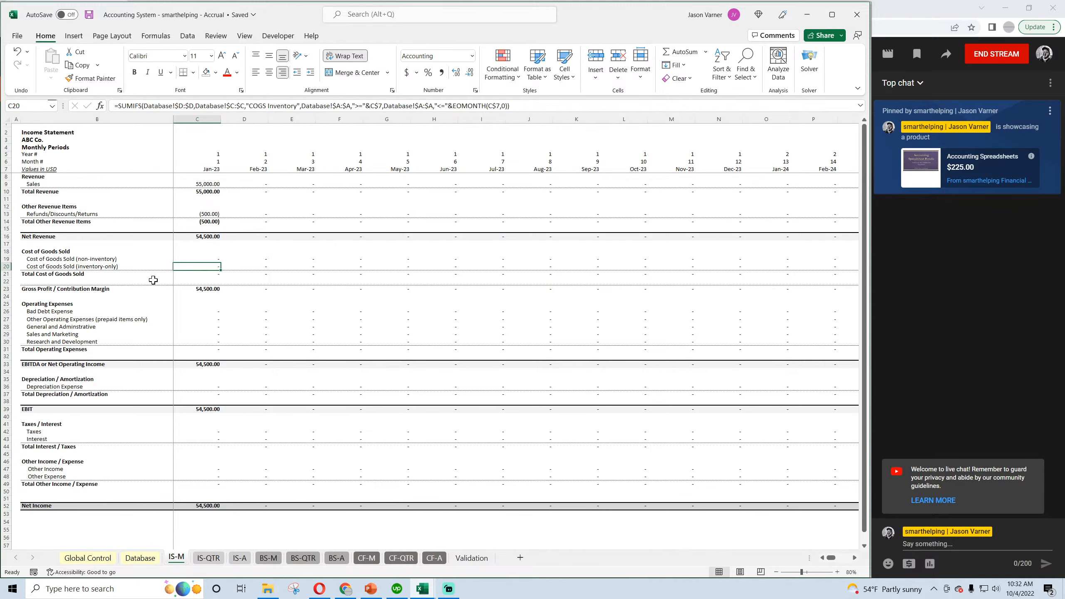
left_click(240, 556)
left_click(268, 560)
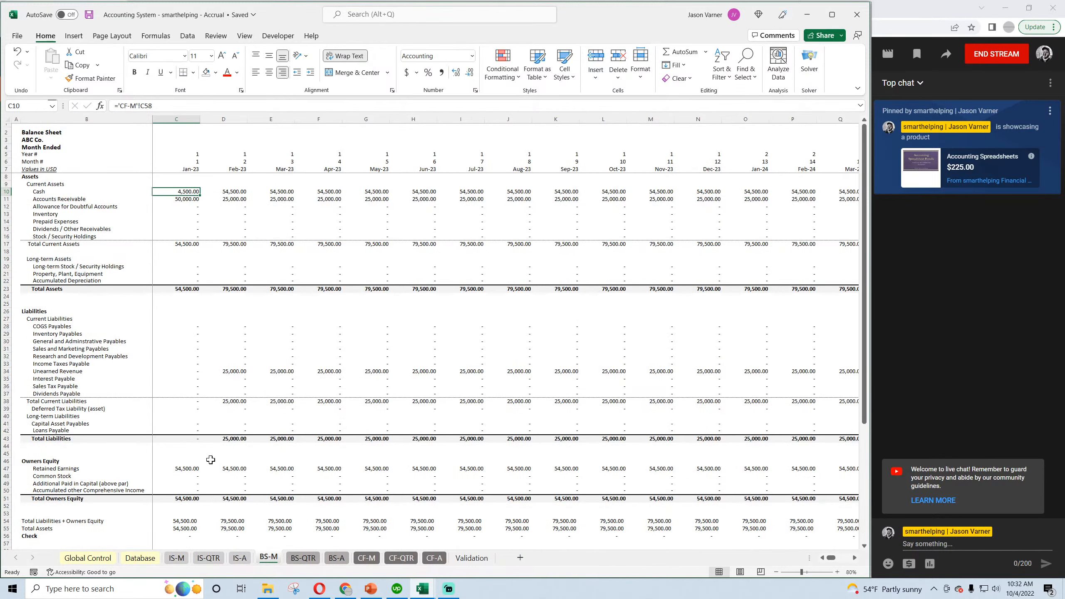
left_click(236, 372)
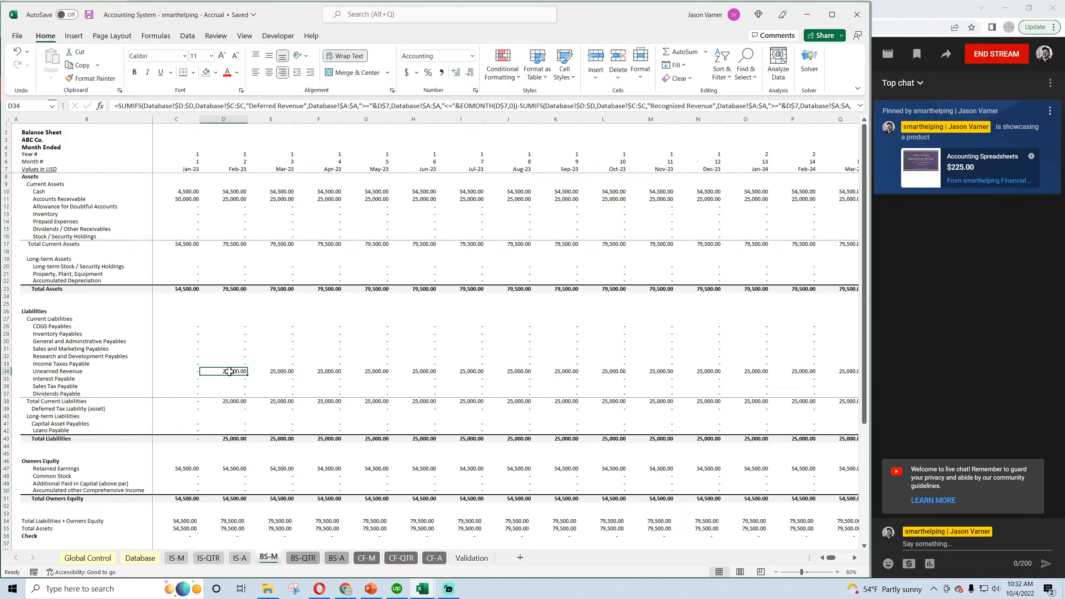
Examine Add Deferred Revenue on the annual cash flow statement and Unearned Revenue on the annual balance sheet for 2023.
left_click(436, 559)
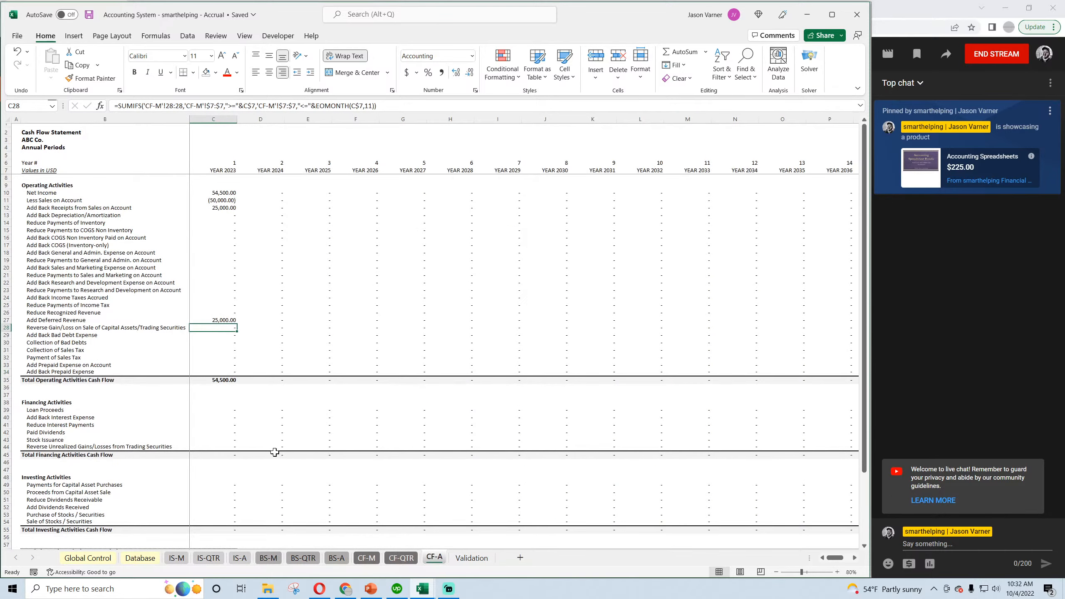
left_click(221, 320)
left_click(89, 14)
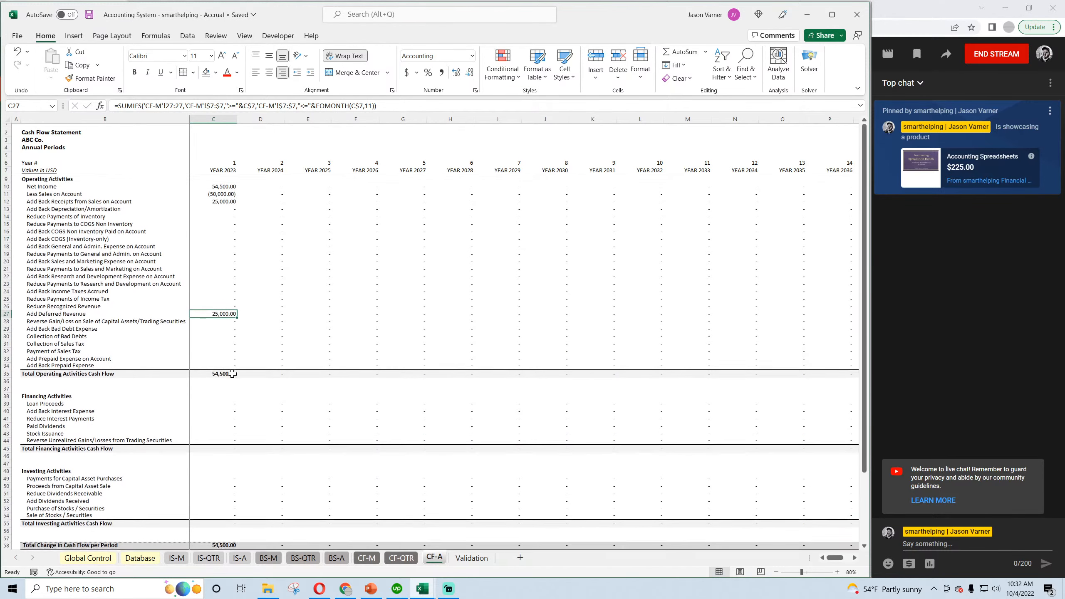
left_click(336, 559)
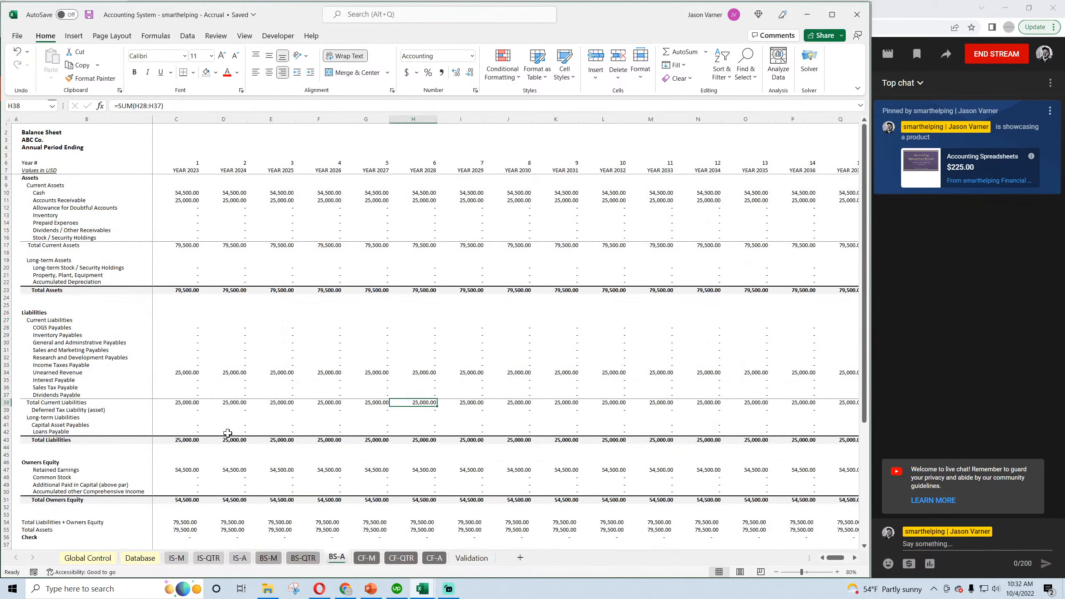
left_click(183, 371)
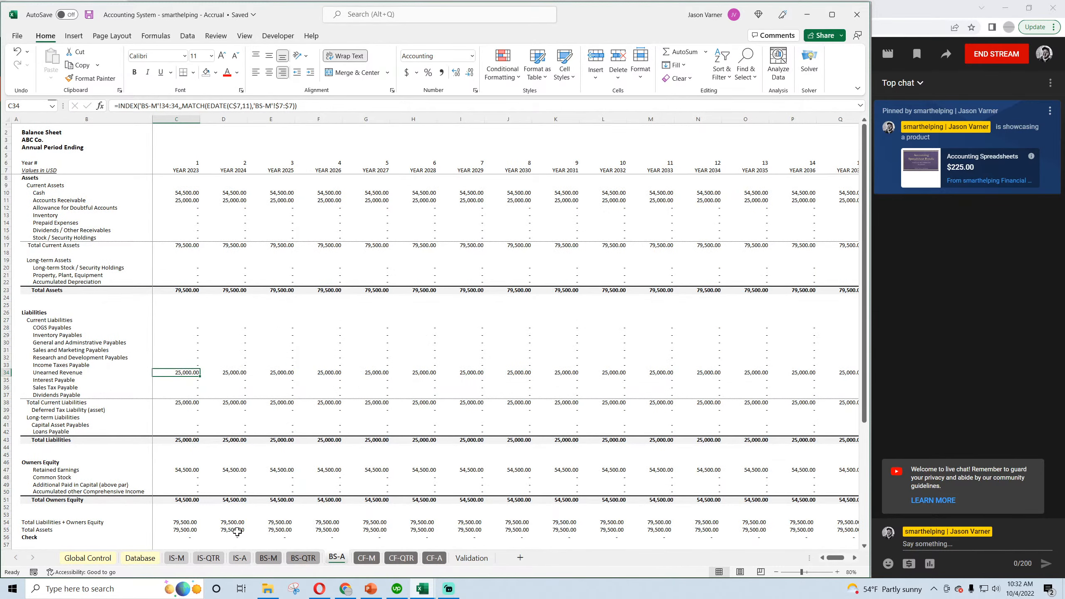
Return to the Database sheet, save, and start a new entry in row 7 dated 3/1/2023.
left_click(138, 558)
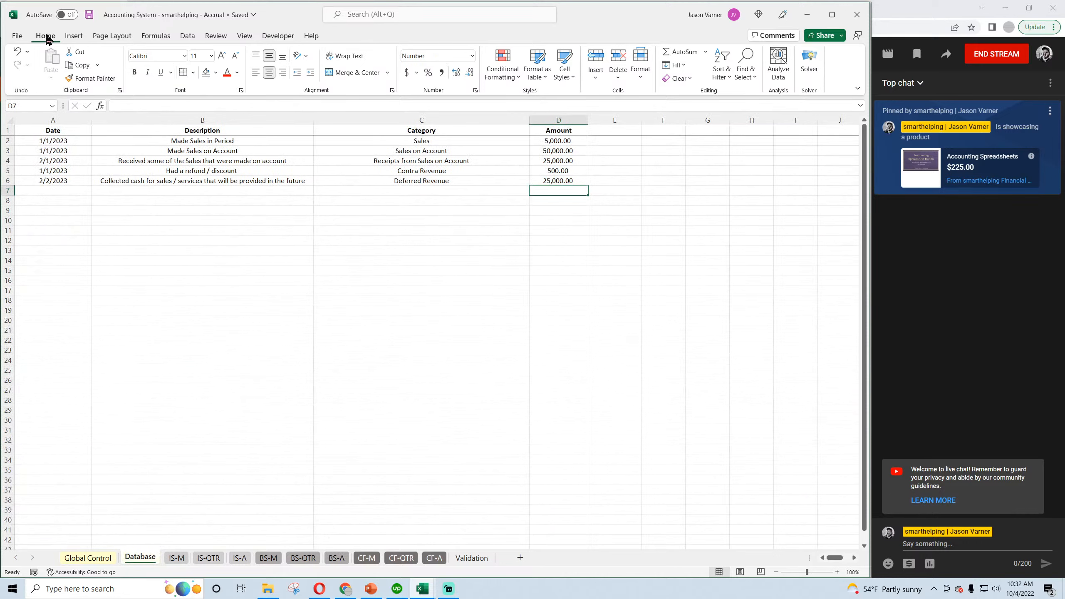
left_click(89, 15)
left_click(200, 250)
left_click(69, 190)
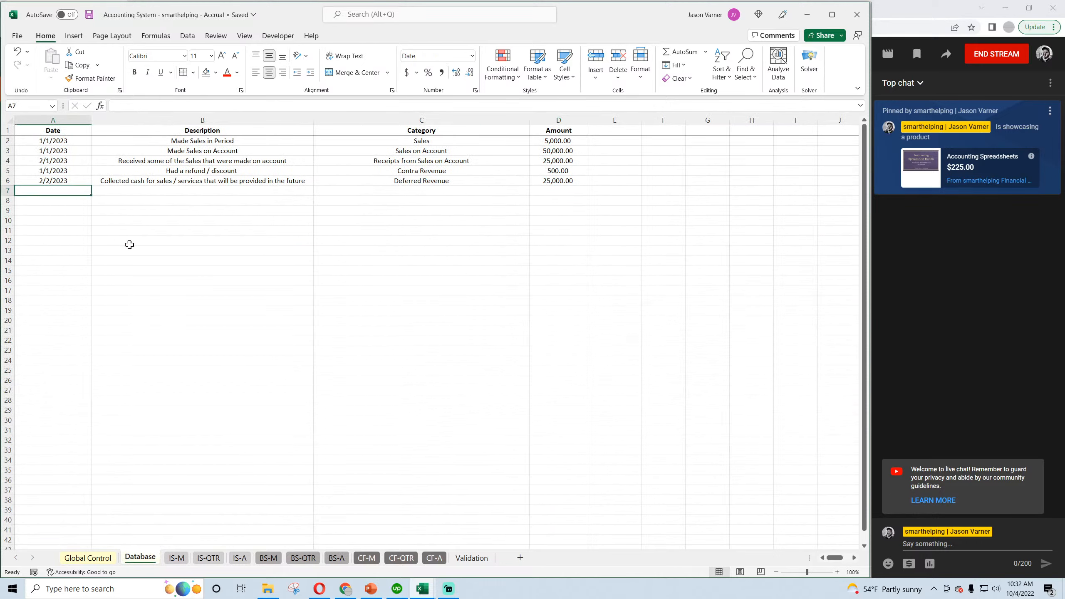
type("3/1")
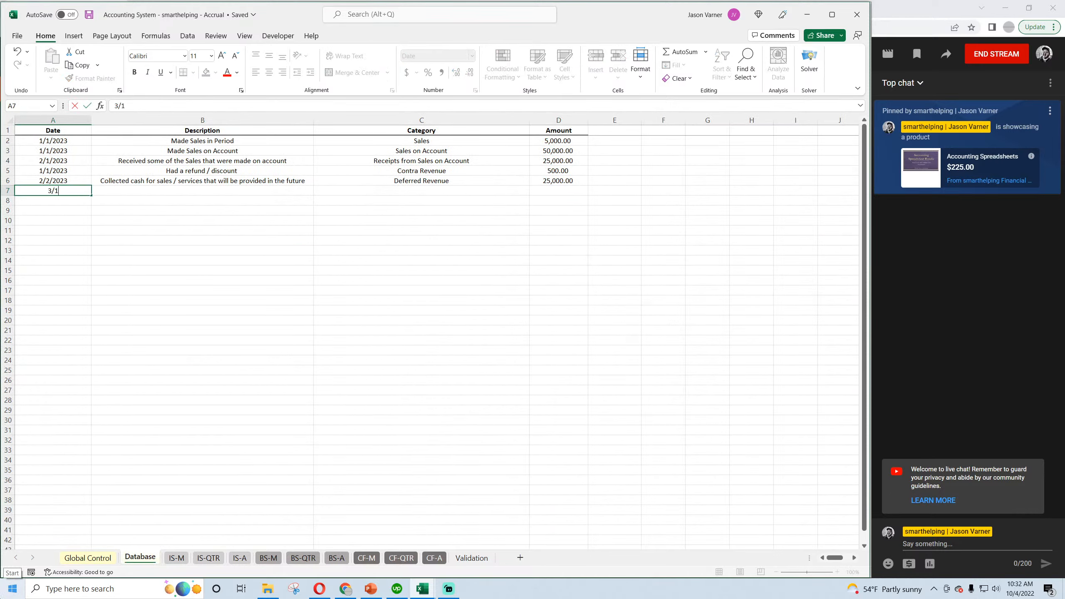
type("/2023")
key("Tab")
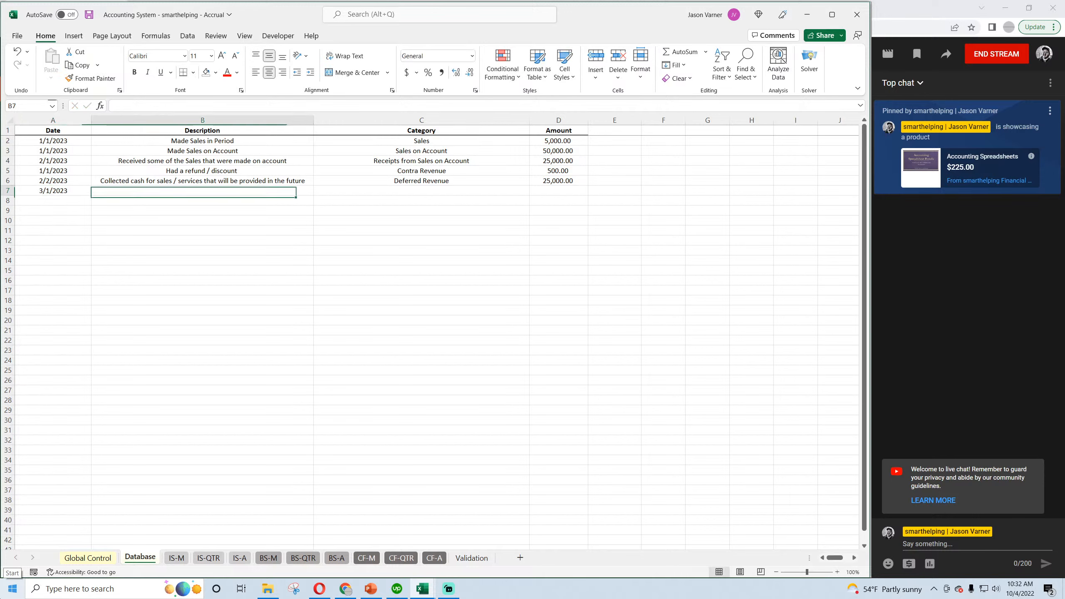
Describe the 3/1/2023 entry as "Provide some/all of services paid for ahead of time".
type("Pr")
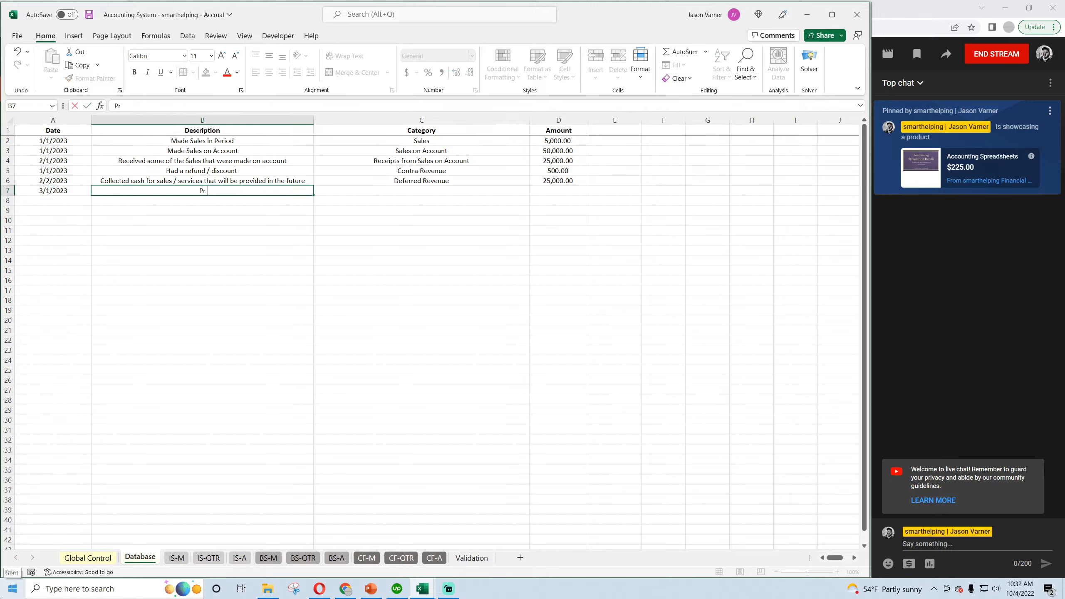
type("ovide some/all of ")
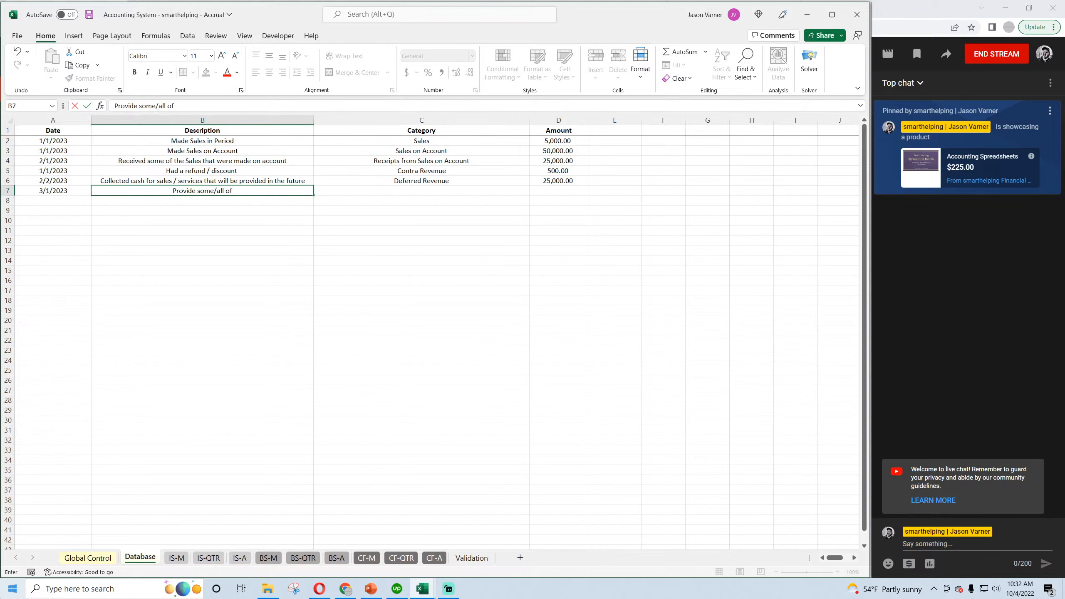
type("services paid for ahead of time")
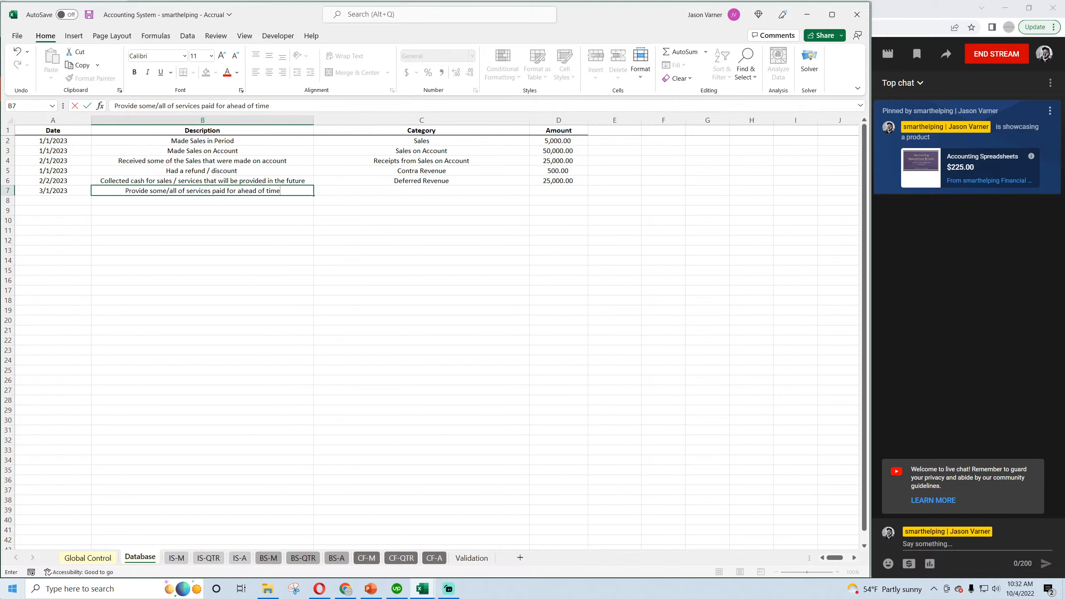
key("Return")
type("-")
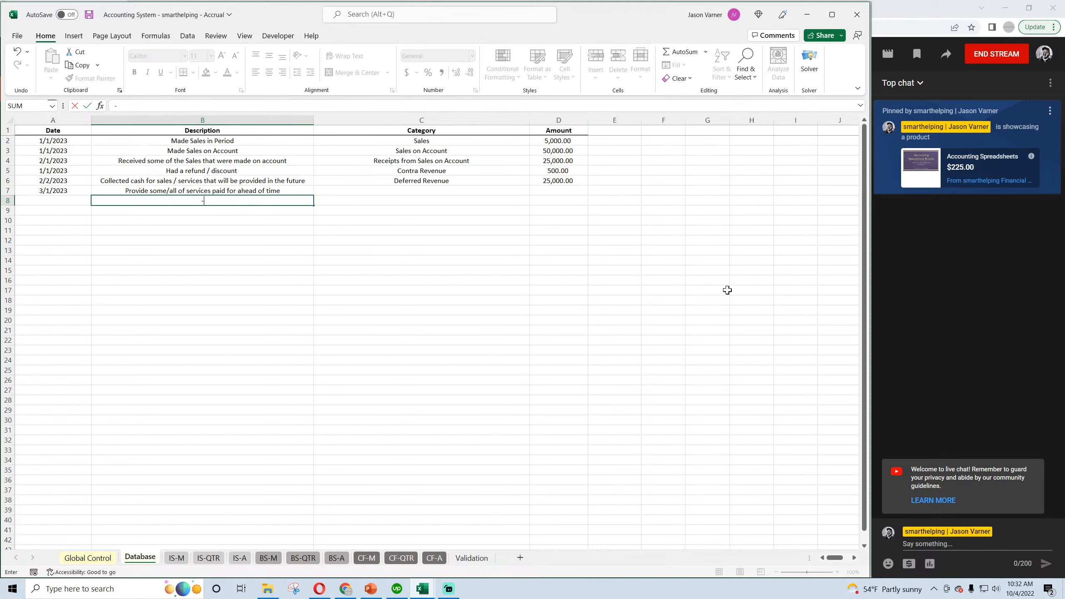
left_click(495, 188)
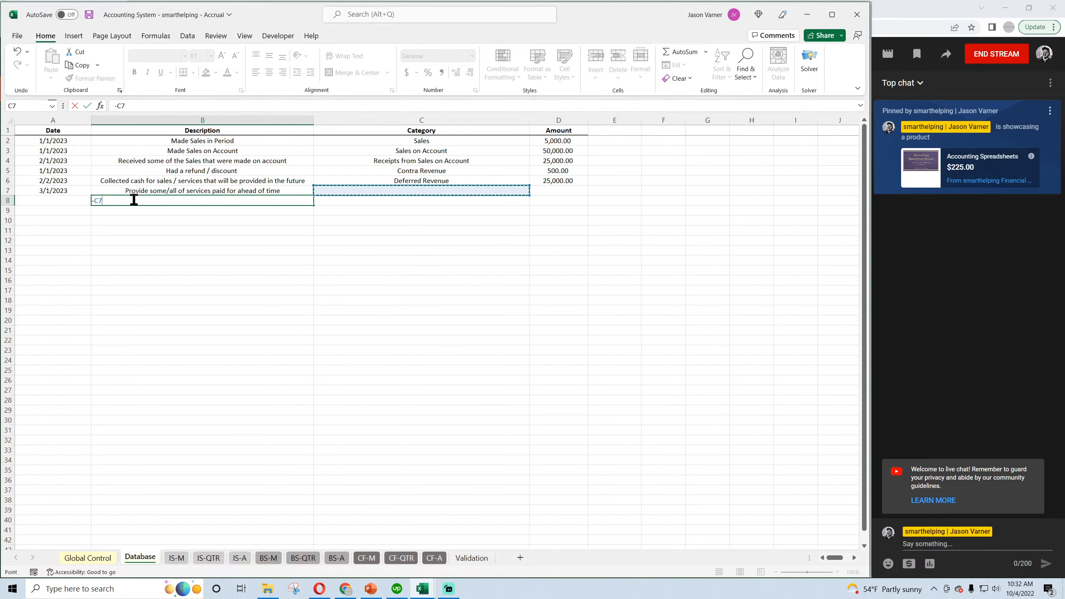
key("Escape")
Set the category of the 3/1/2023 entry in row 7 to Recognized Revenue.
left_click(428, 189)
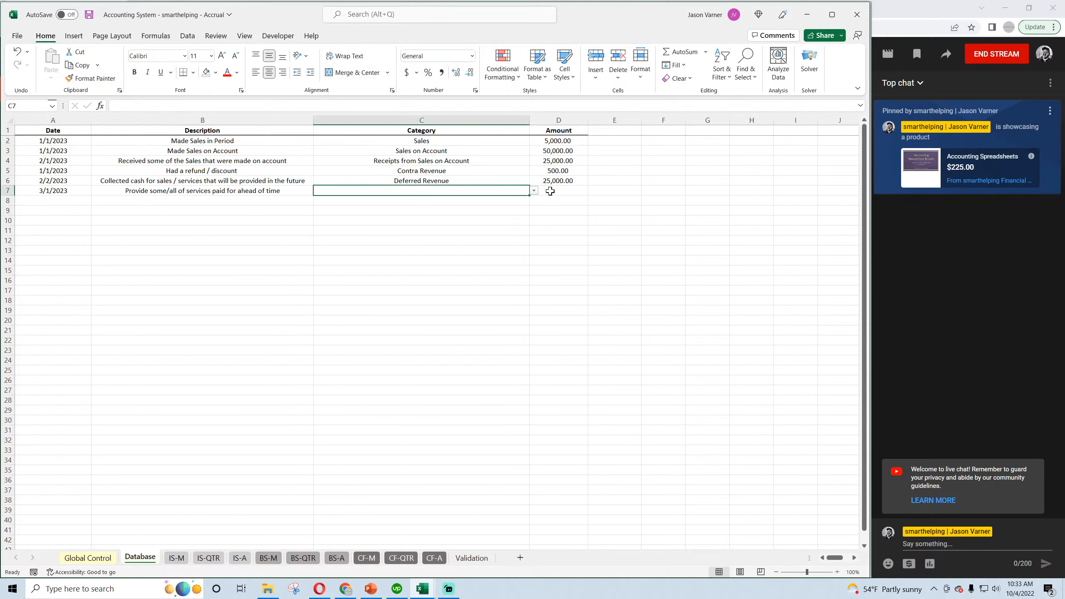
left_click(534, 191)
left_click(532, 201)
left_click(532, 201)
left_click(532, 201)
left_click(532, 201)
left_click(532, 201)
left_click(532, 201)
left_click(532, 201)
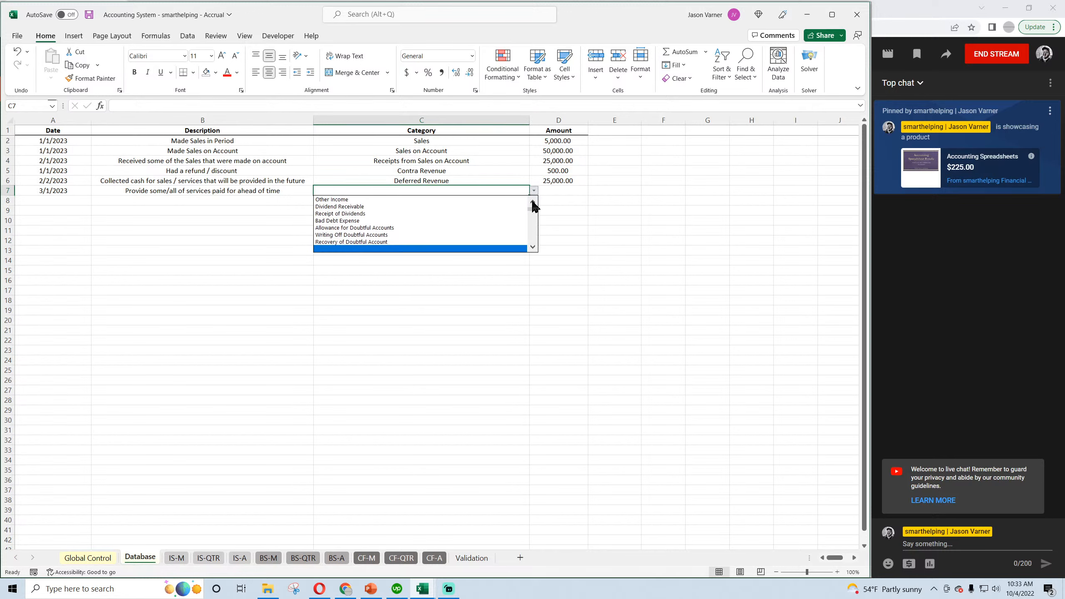
left_click(532, 201)
left_click(532, 201)
left_click(532, 201)
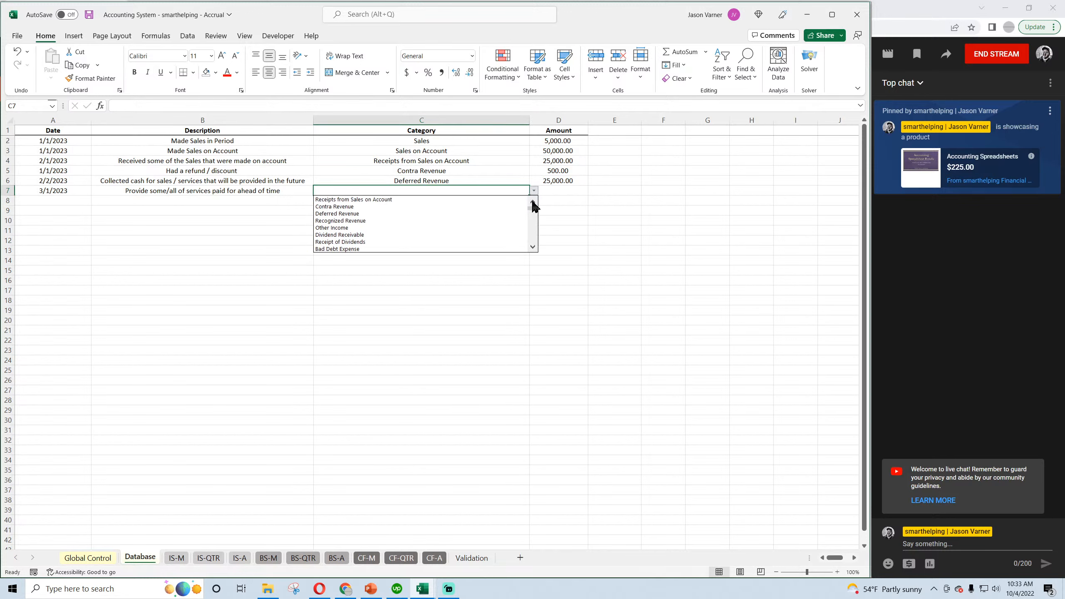
left_click(532, 201)
left_click(370, 220)
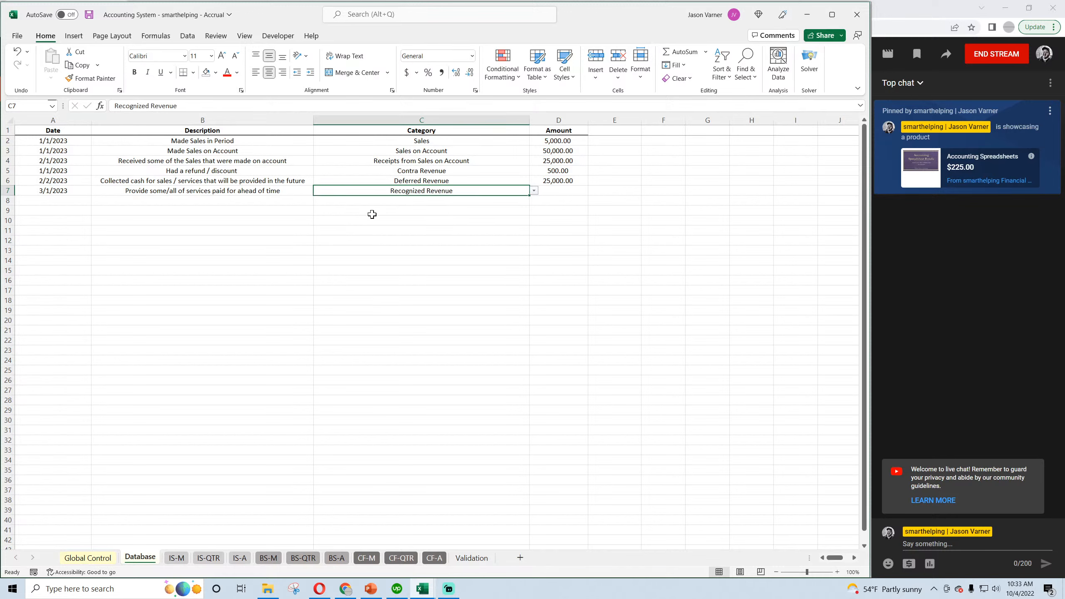
Enter an amount of 7,000 for the Recognized Revenue entry and save the workbook.
left_click(547, 192)
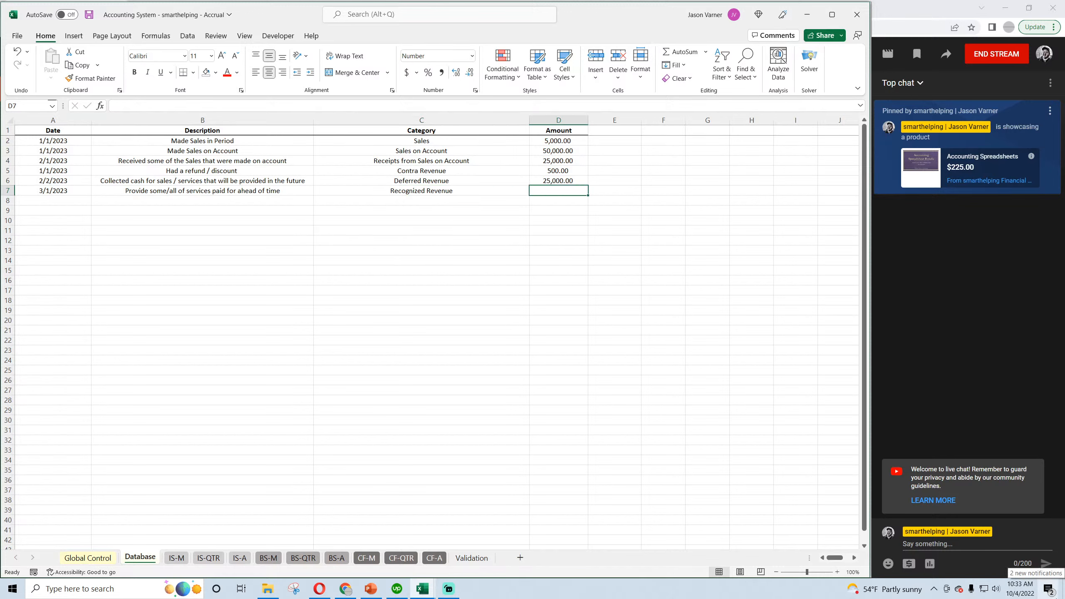
type("7,00")
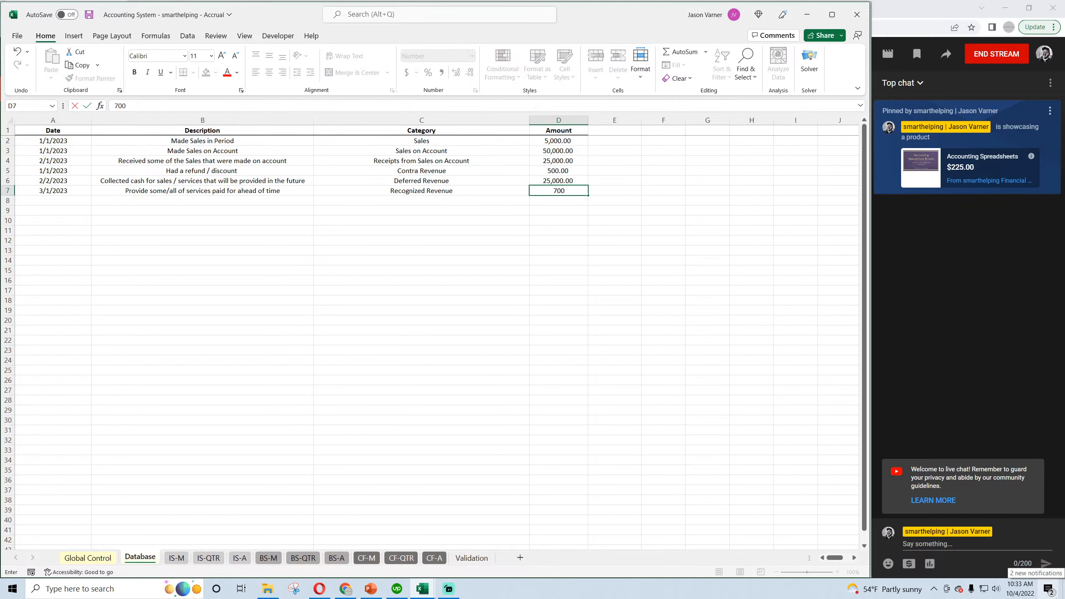
type("0")
key("Return")
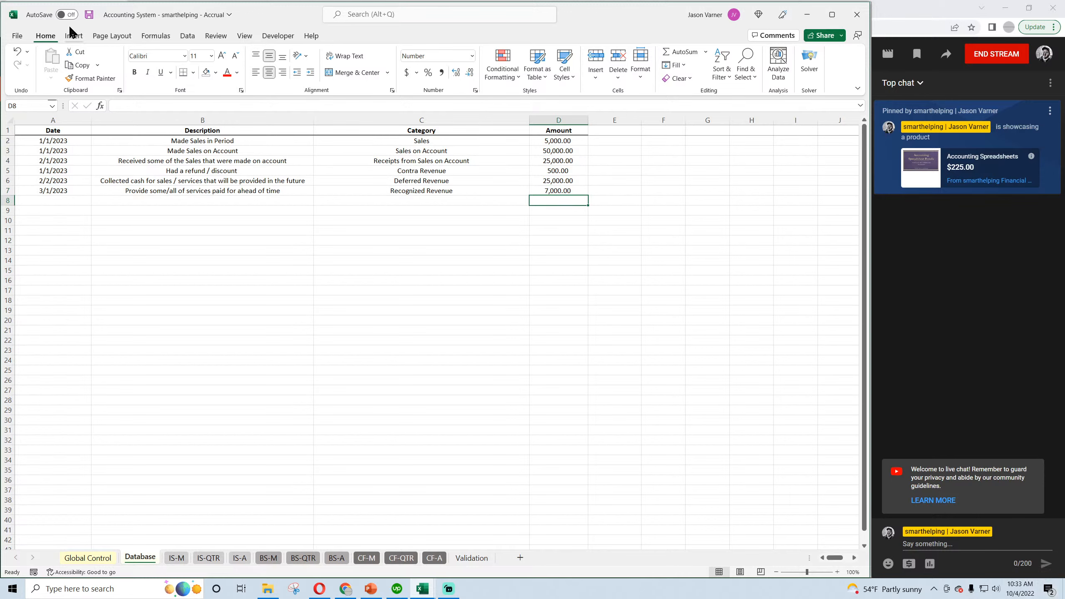
left_click(90, 15)
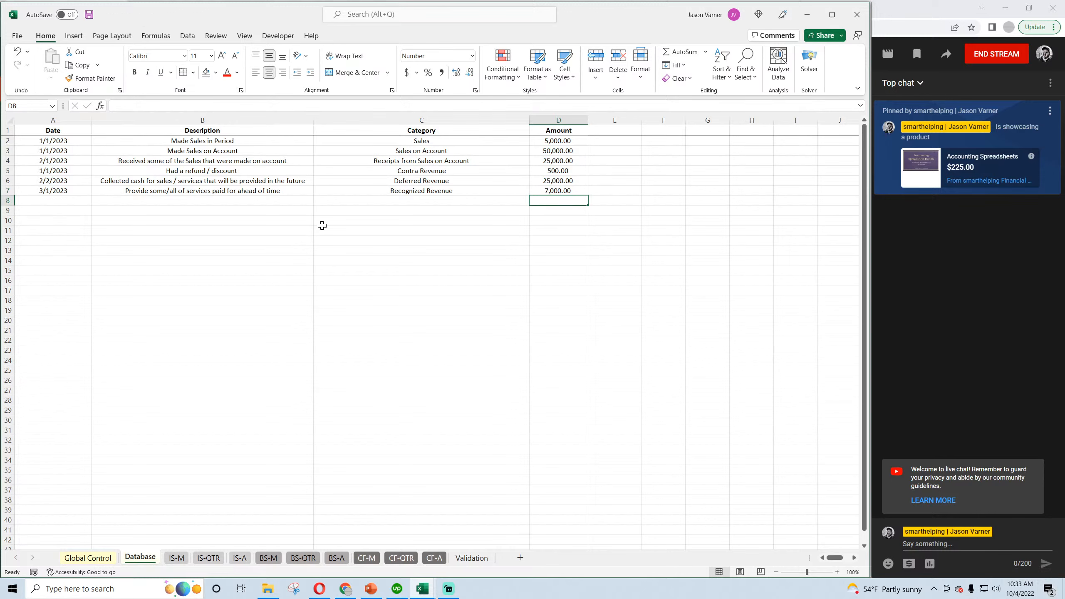
Check the Recognized Revenue amount against March 2023 Sales on the monthly income statement and save the workbook.
left_click(559, 190)
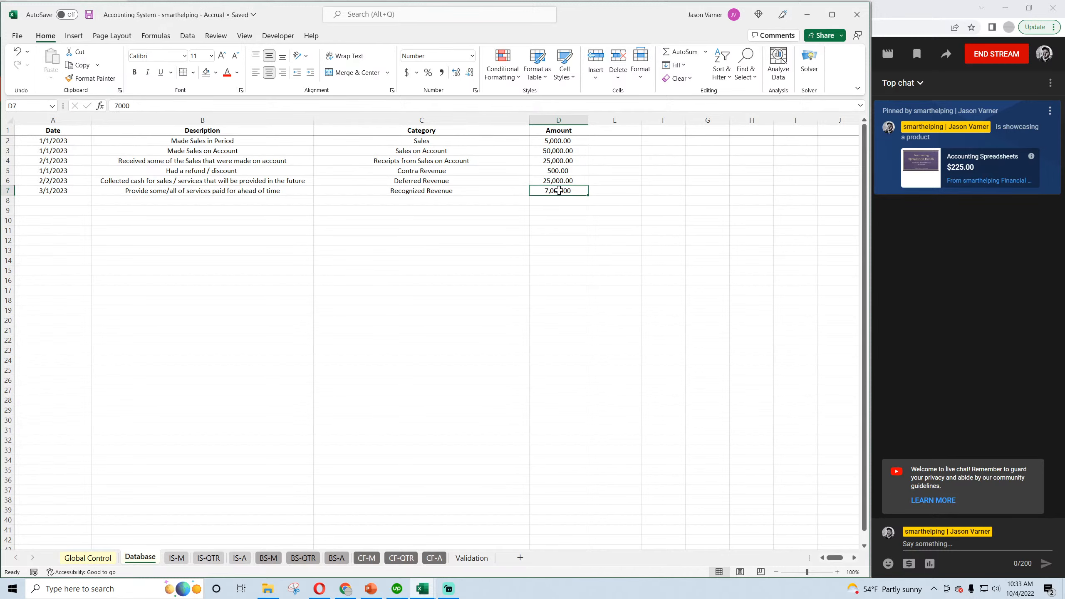
left_click(177, 558)
left_click(305, 184)
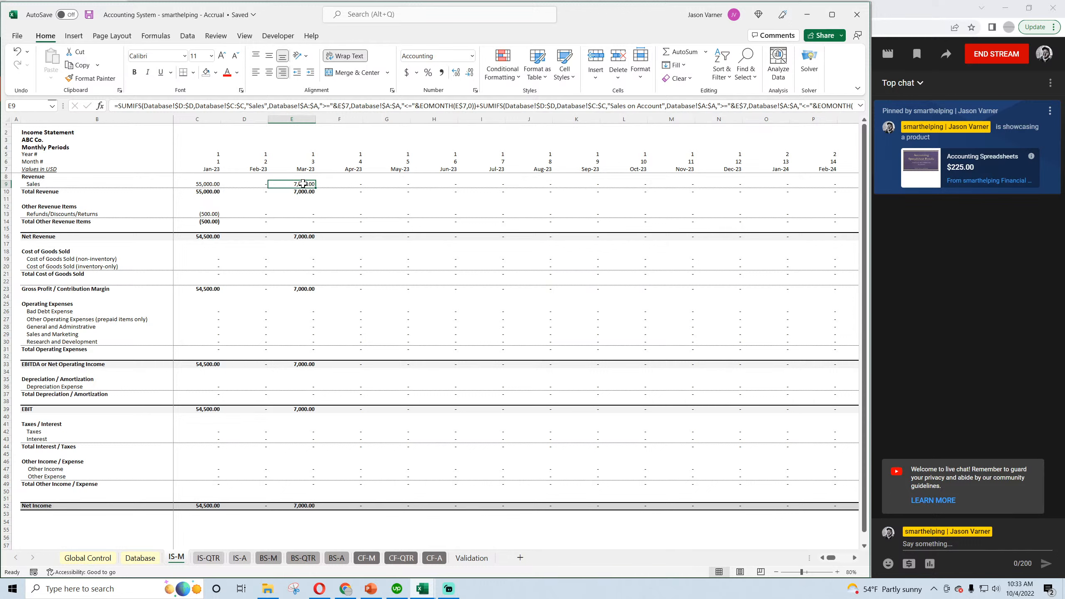
left_click(89, 15)
Compare Sales across the annual, quarterly and monthly income statements.
left_click(239, 559)
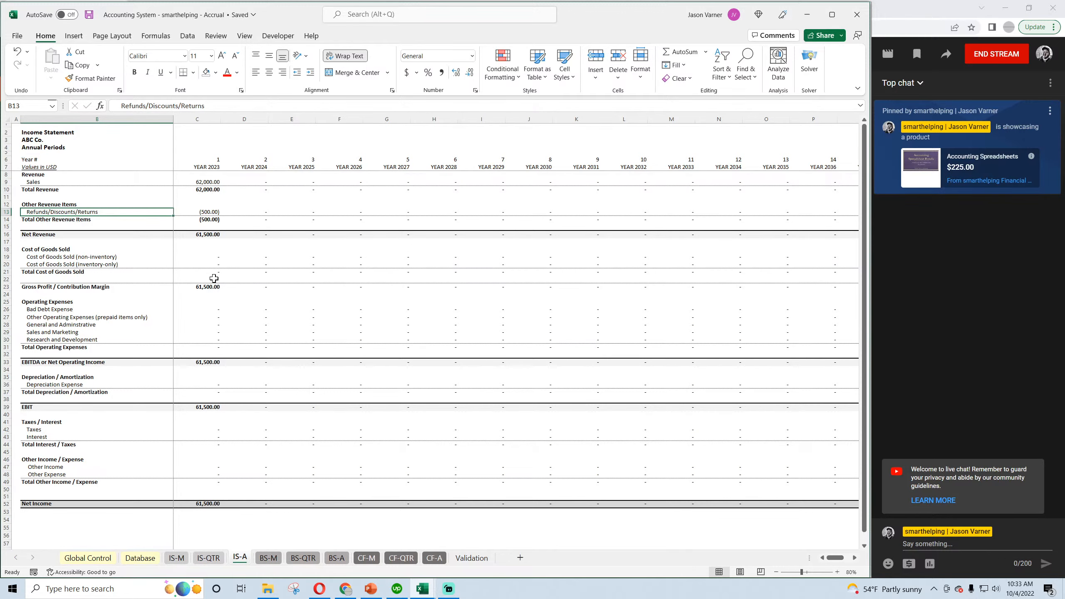
left_click(209, 183)
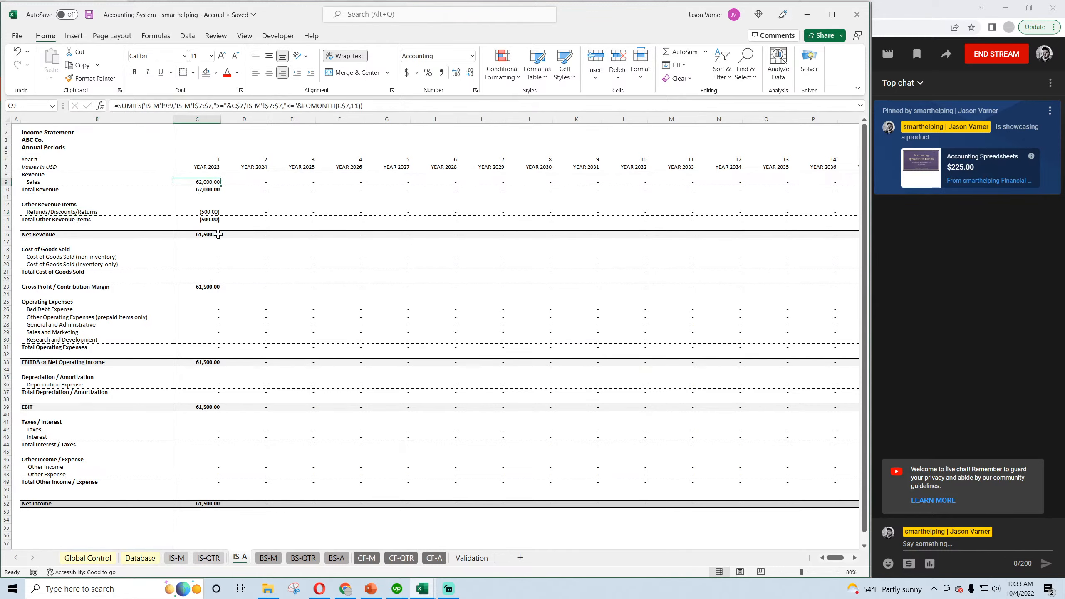
left_click(208, 558)
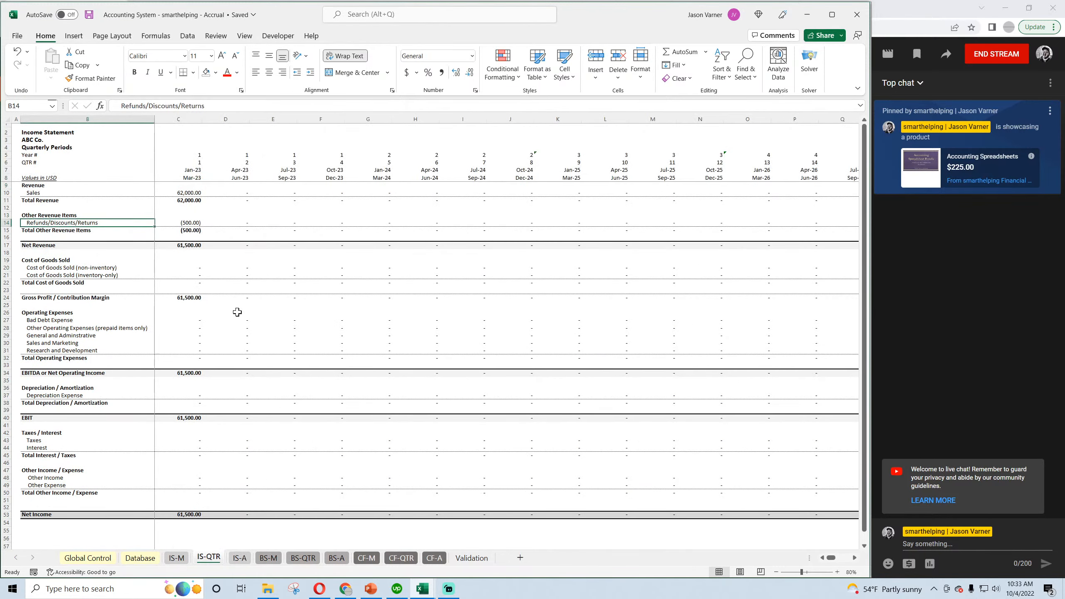
left_click(180, 558)
left_click(205, 184)
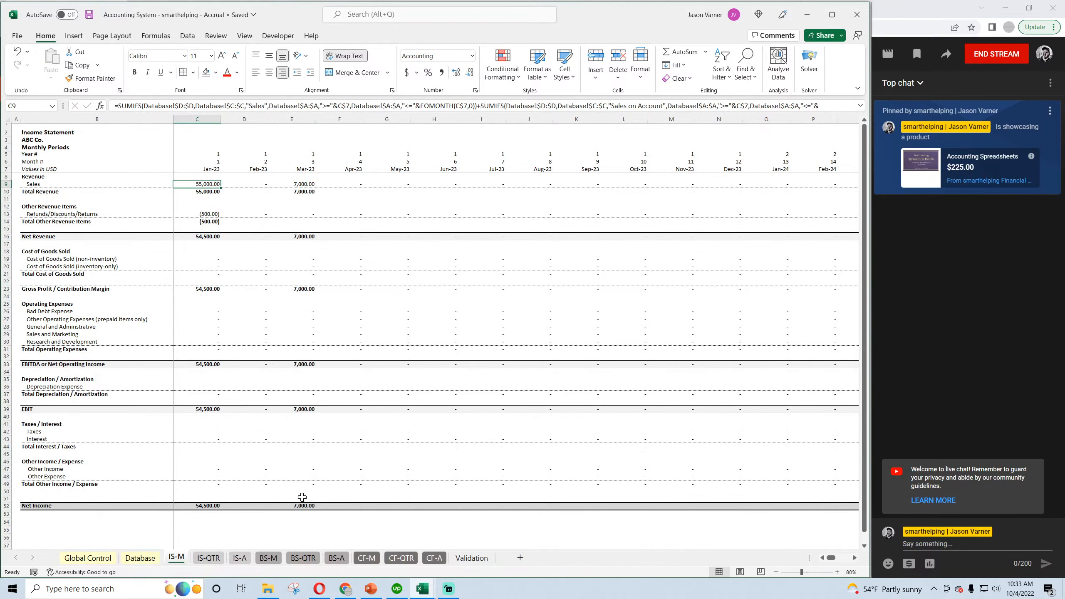
Check Unearned Revenue, March 2023 Cash and Retained Earnings on the monthly balance sheet.
left_click(268, 557)
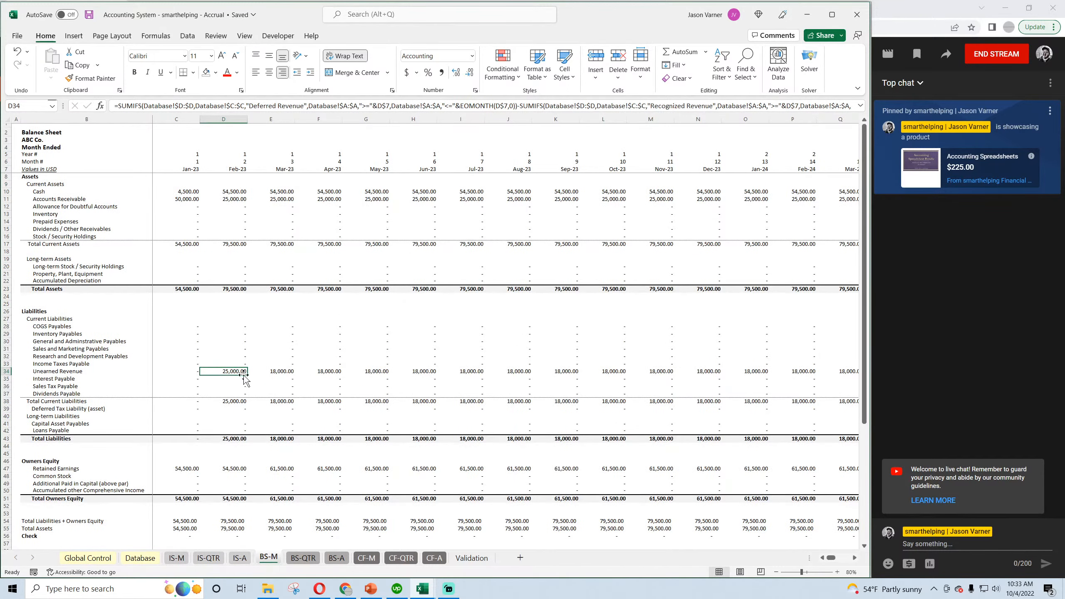
left_click(66, 371)
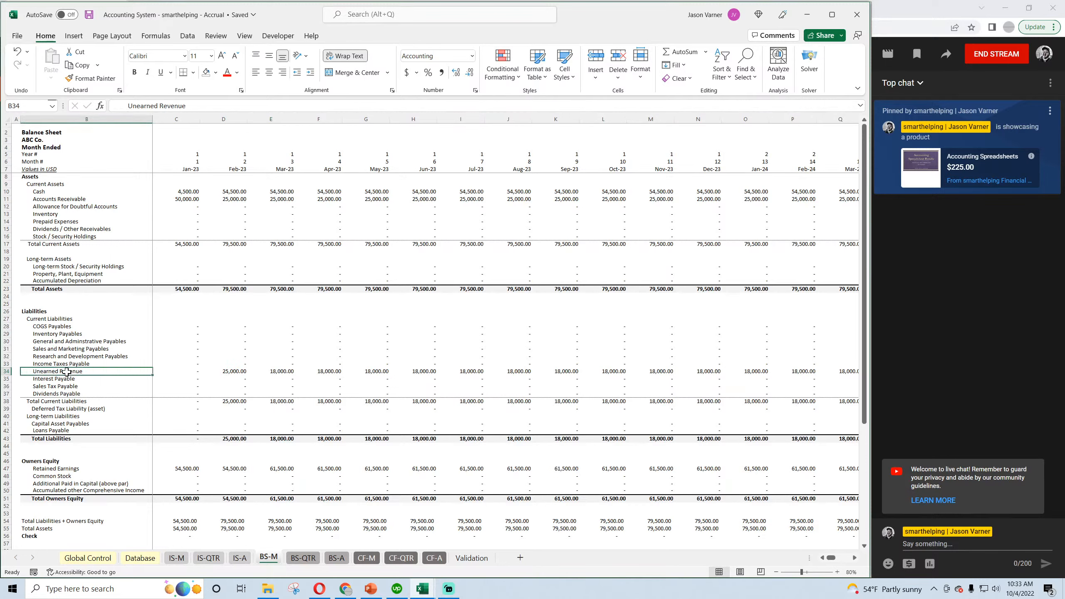
left_click(260, 371)
left_click(241, 373)
left_click(272, 373)
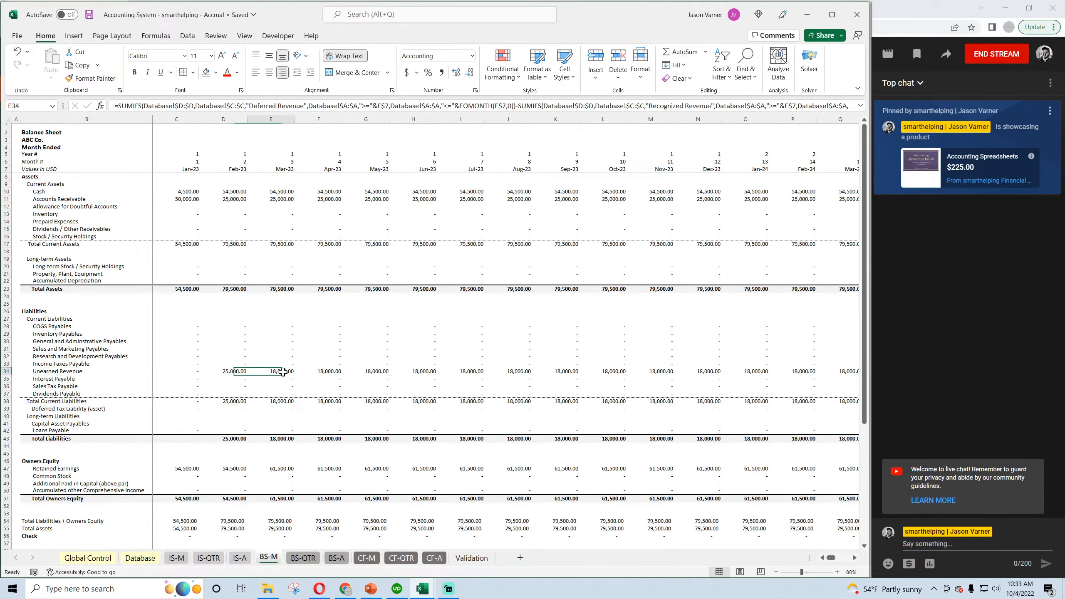
left_click(285, 193)
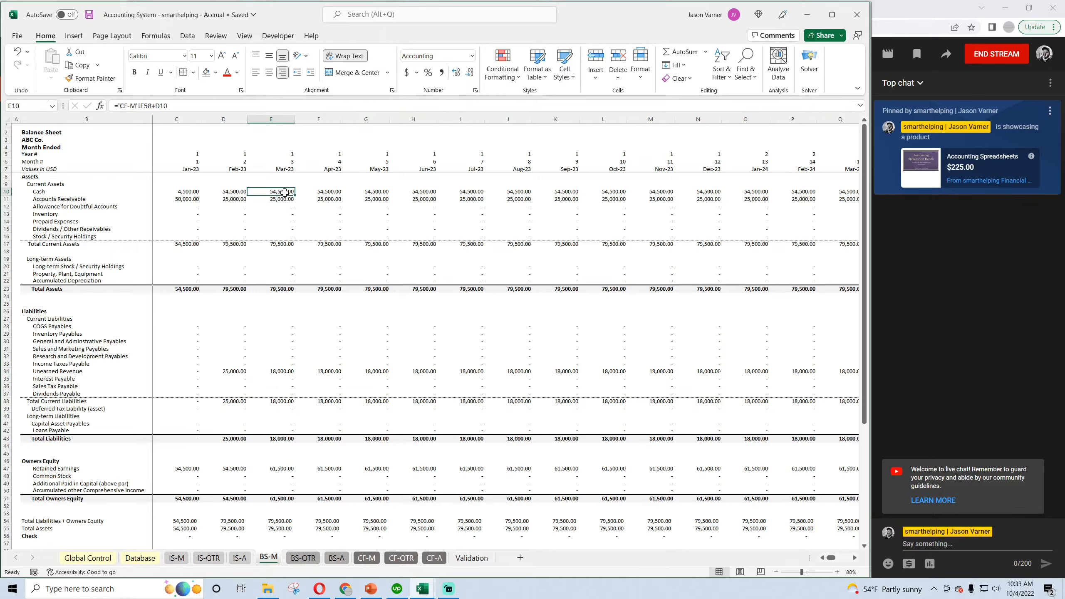
left_click(281, 469)
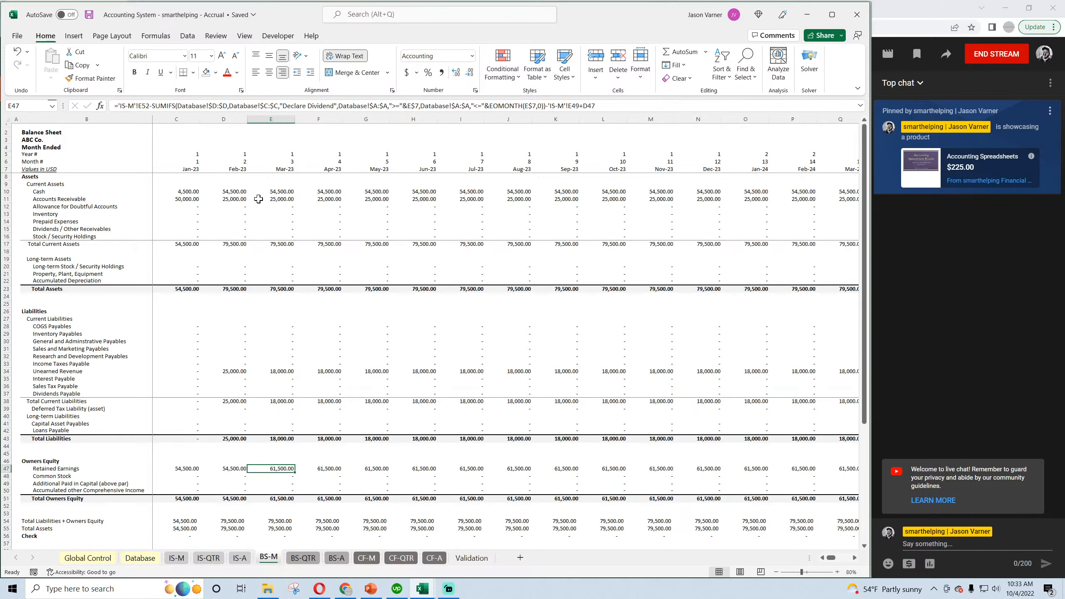
Examine the Net Income, Recognized Revenue and Deferred Revenue lines on the annual cash flow statement against March 2023 Unearned Revenue on the monthly balance sheet.
left_click(435, 559)
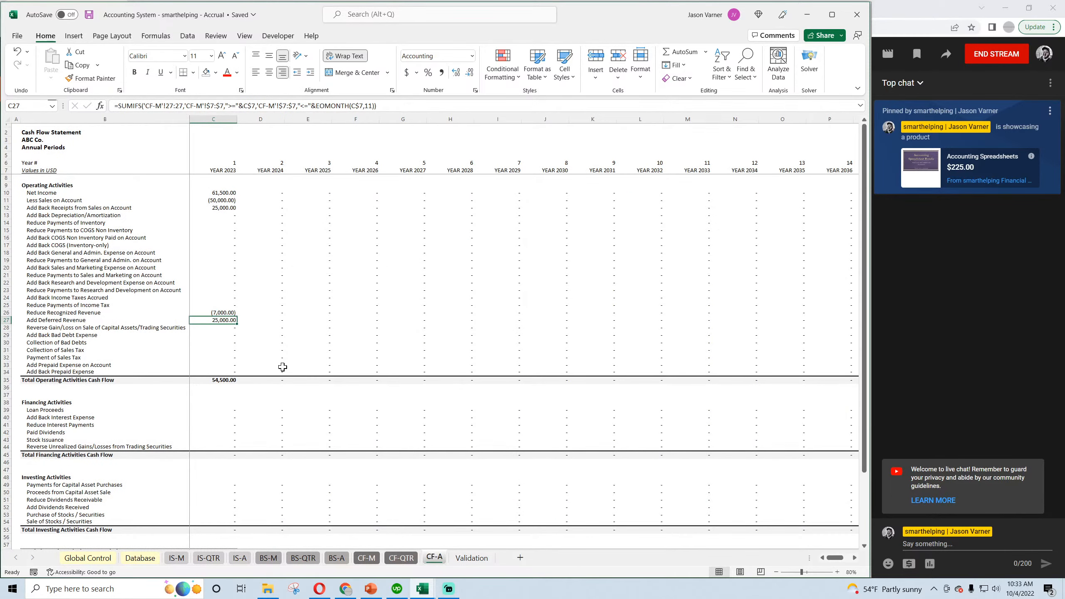
left_click(220, 313)
left_click(226, 319)
left_click(225, 313)
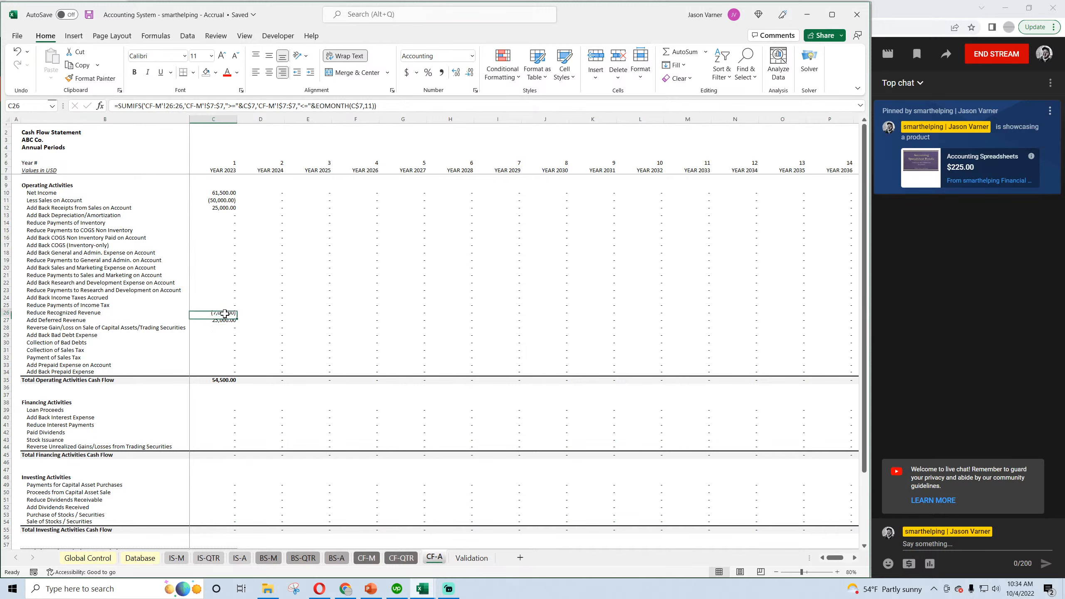
left_click(221, 192)
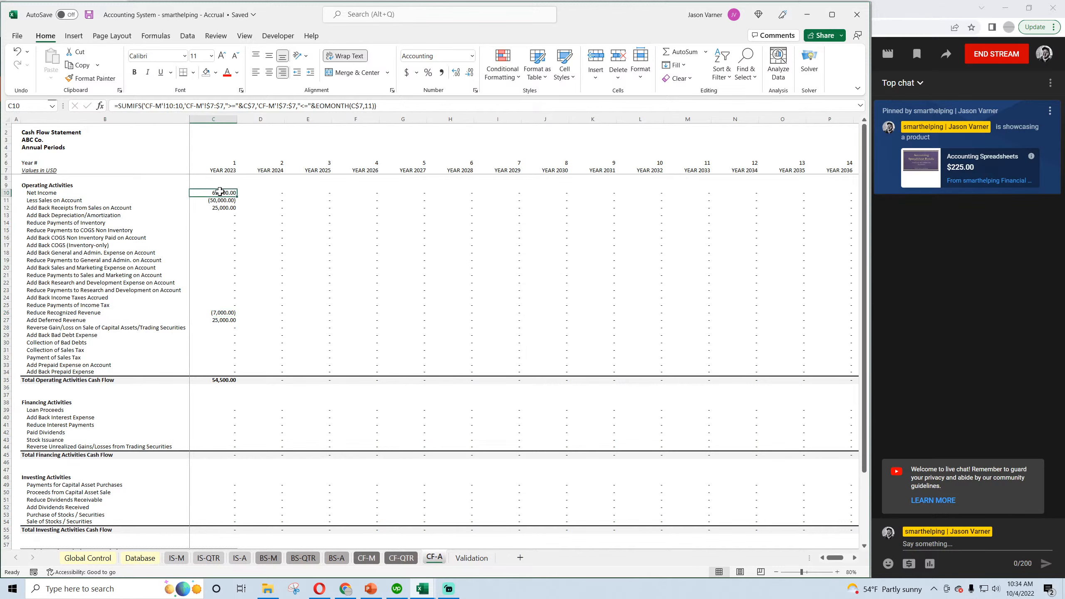
left_click(219, 313)
scroll(262, 390, "down", 4)
scroll(262, 391, "up", 4)
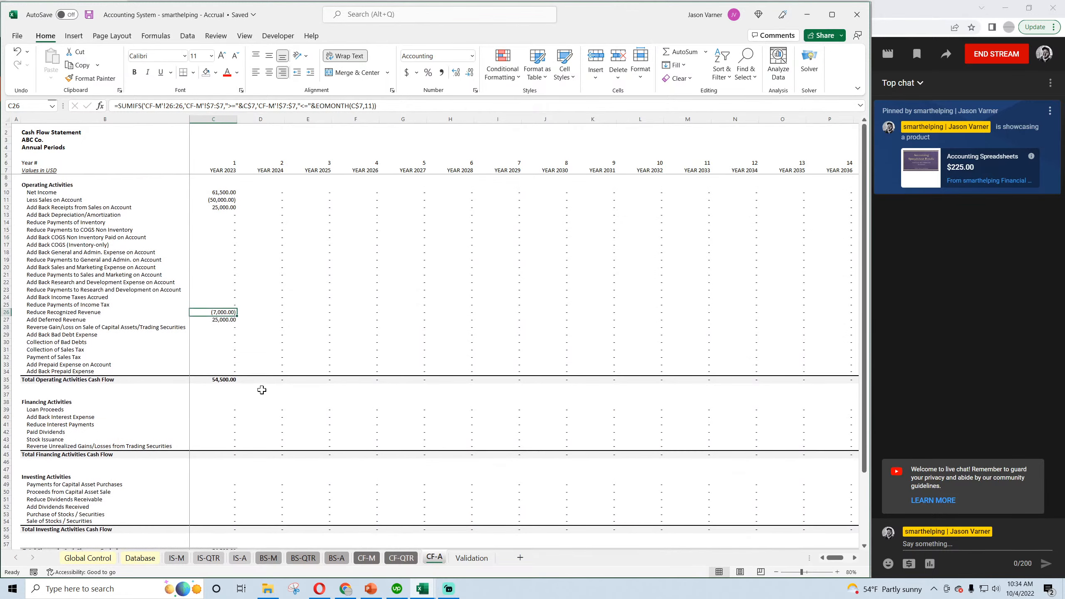
left_click(274, 560)
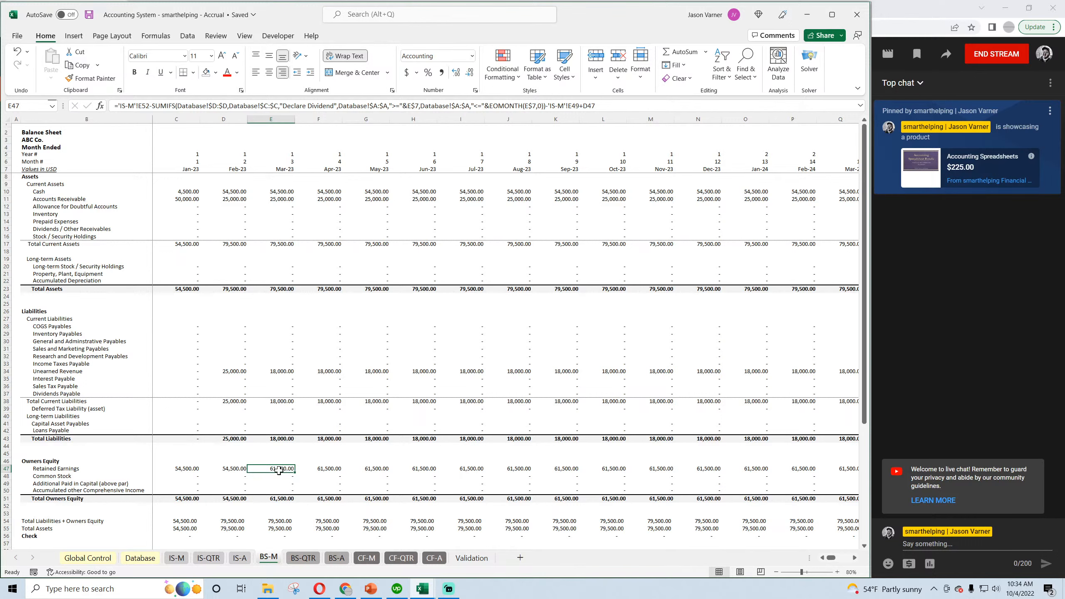
left_click(282, 371)
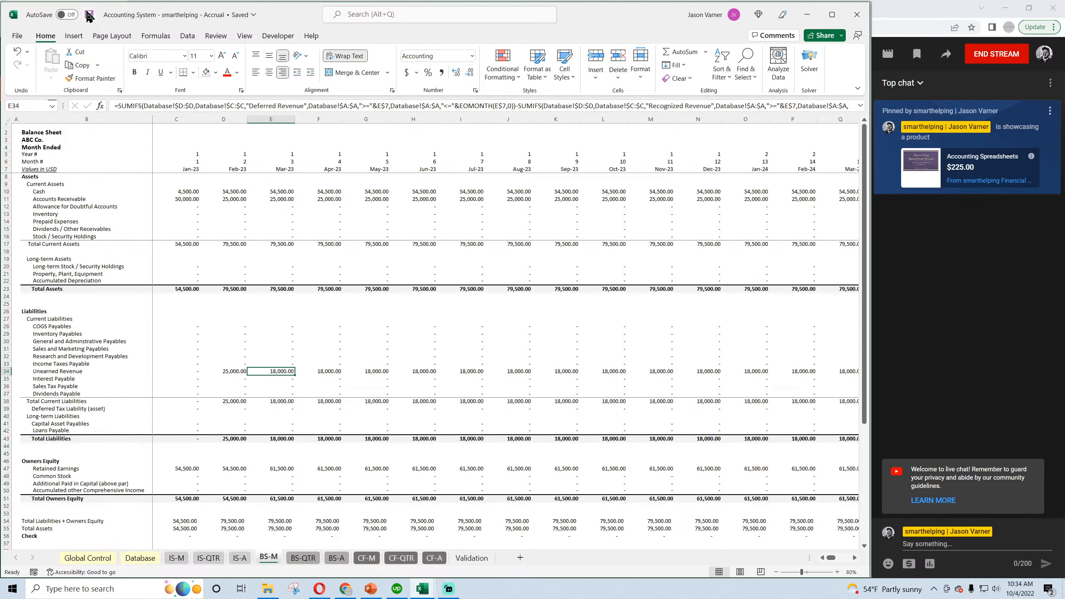
Describe Deferred Revenue on the Validation sheet as "When cash is collected for goods or services that are not provided until a later date.".
left_click(471, 557)
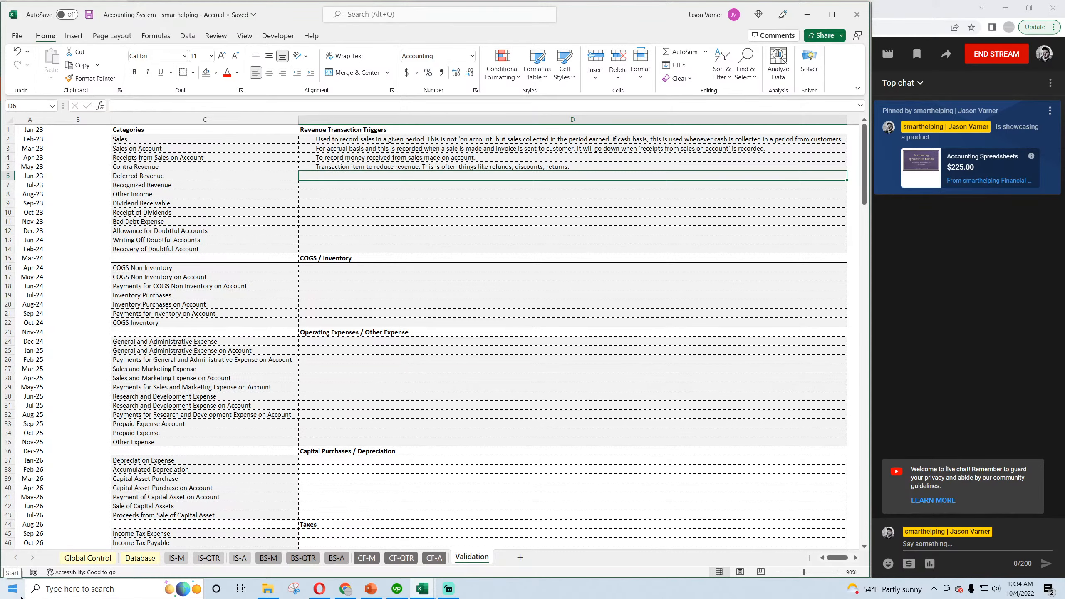
type("When cash is collecte")
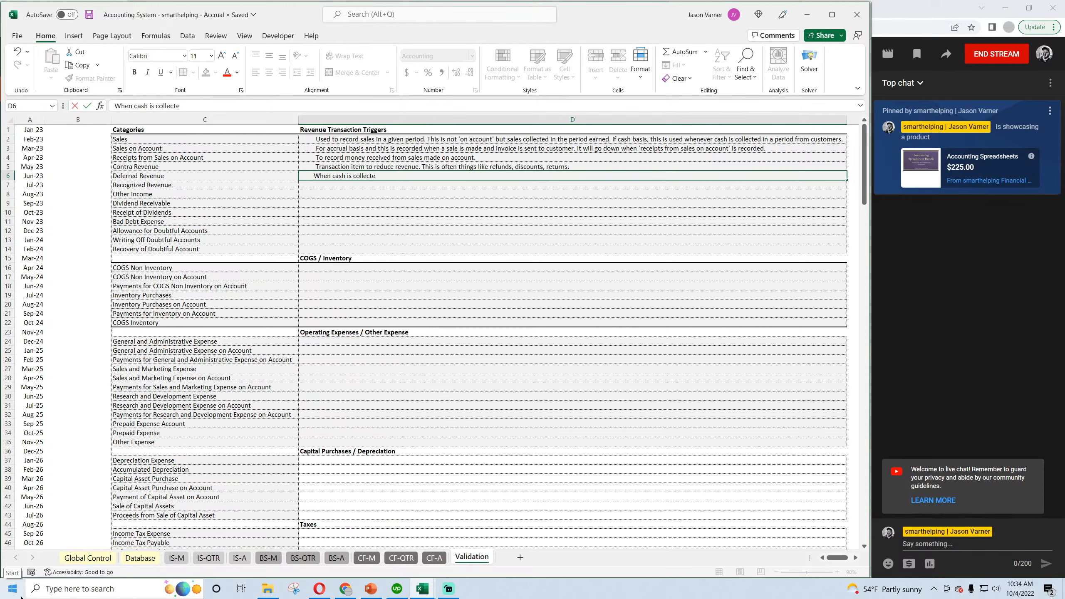
type("d for goods or services that are not provided until a later da")
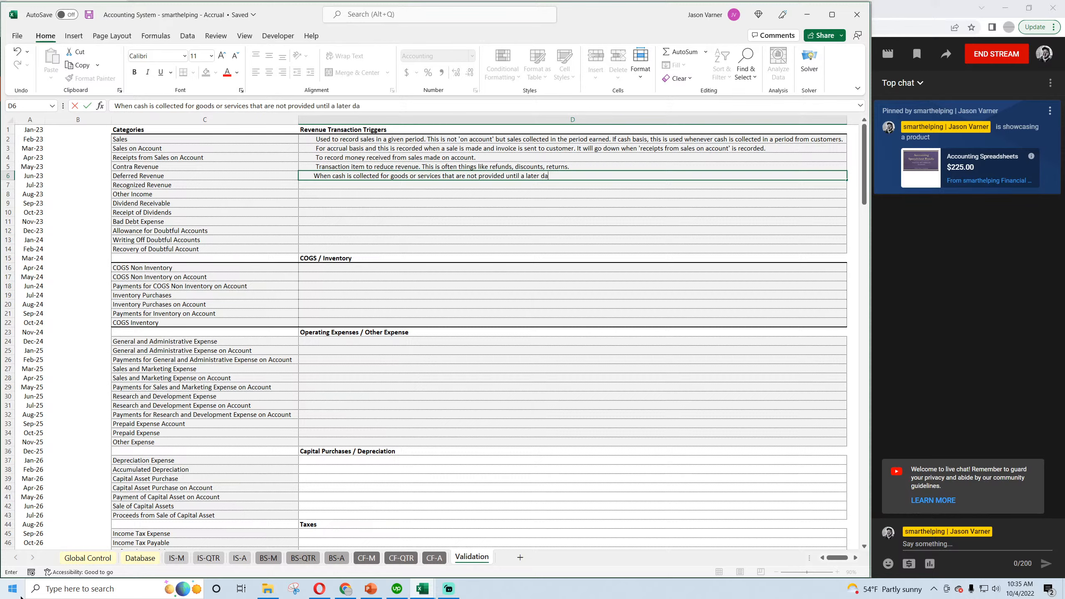
type("te.")
key("Return")
Describe Recognized Revenue as "Used to recognize when unearned revenue becomes earned. No cash effect." and save the workbook.
type("used ")
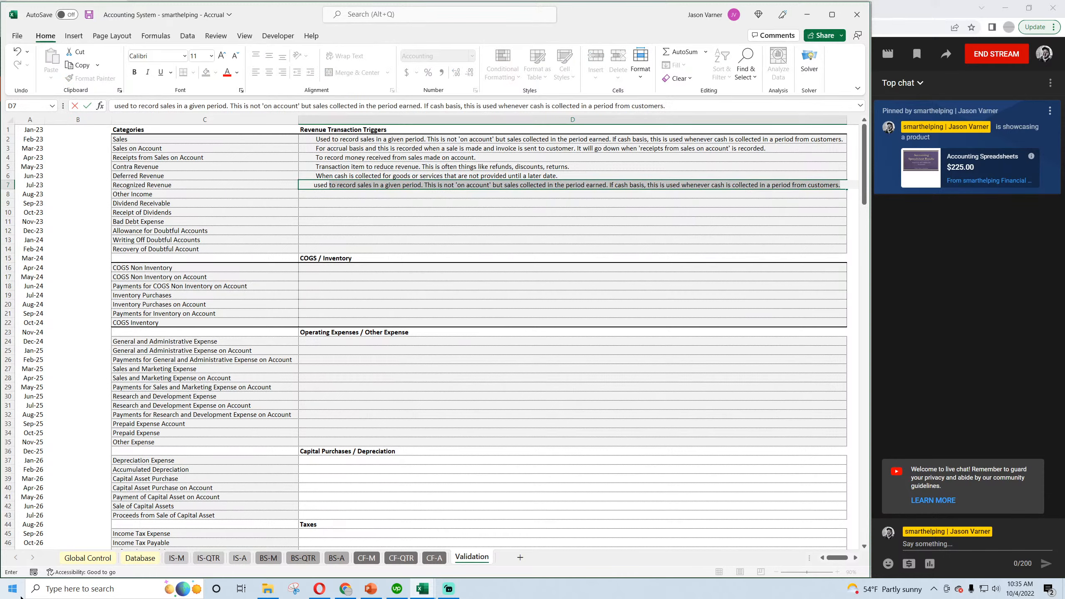
type("Use")
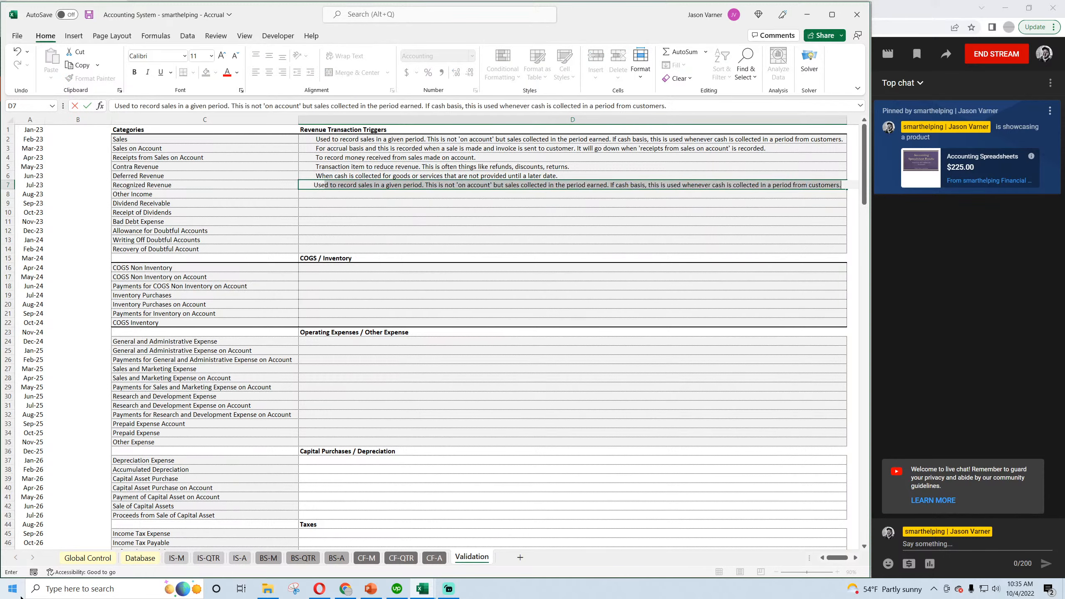
type("d to recogn")
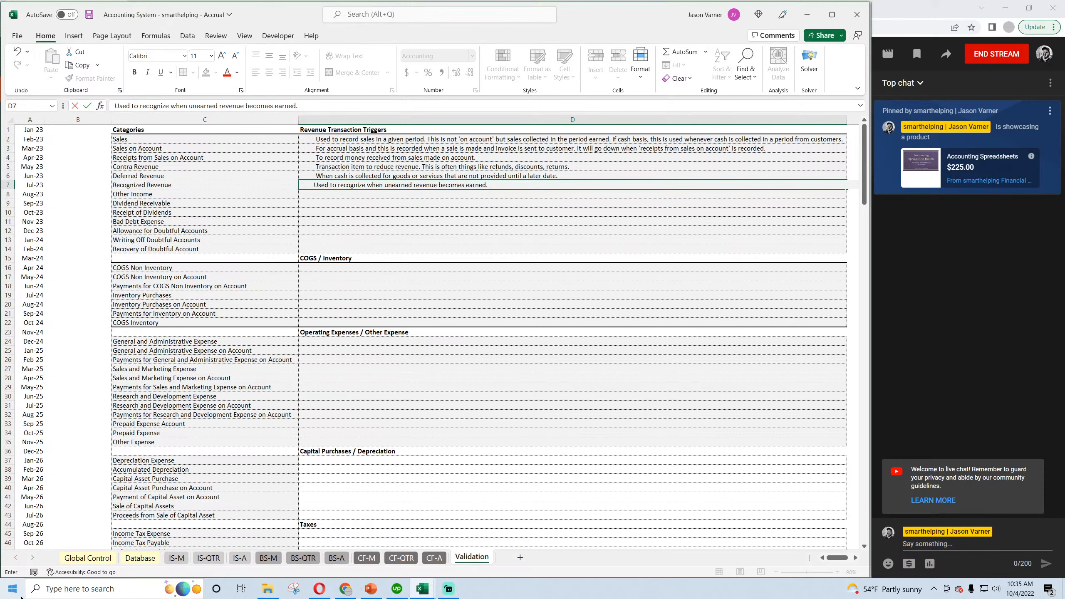
type("ash effect.")
key("Return")
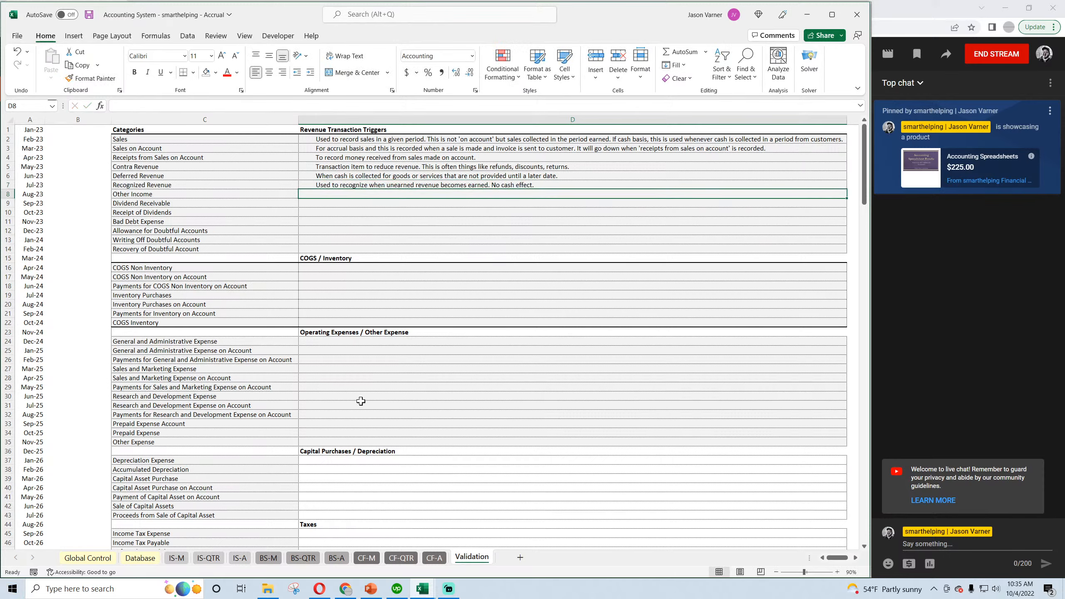
left_click(562, 176)
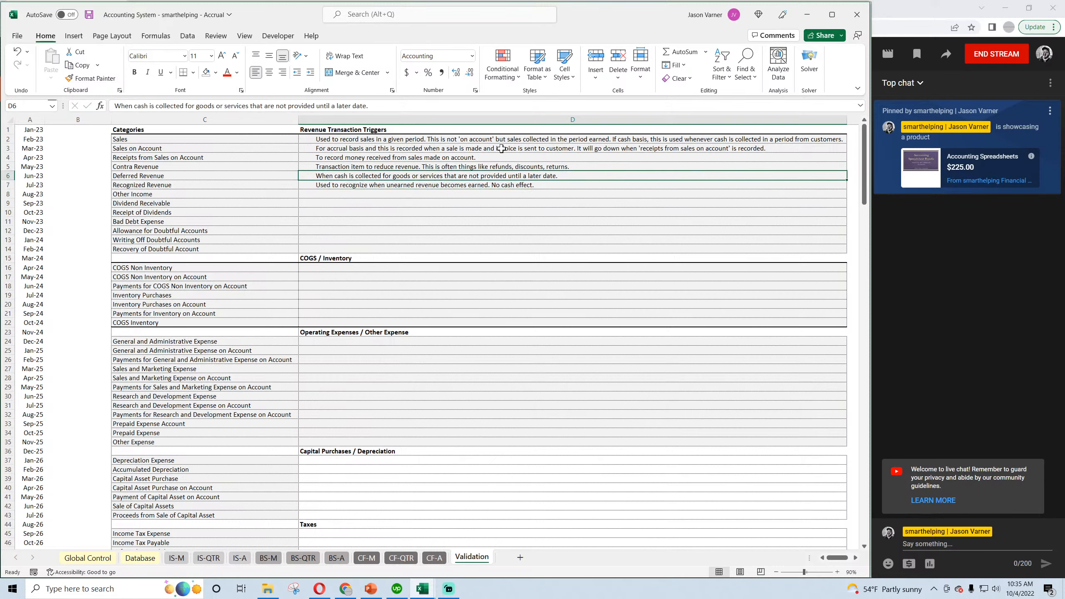
left_click(89, 15)
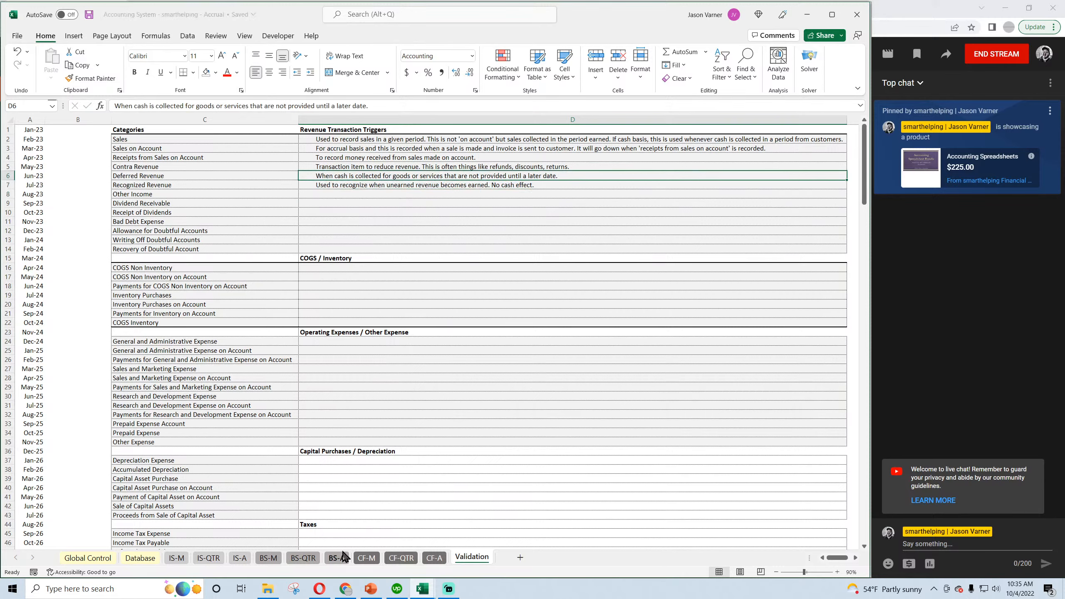
Switch to the Cash Basis workbook and enter N/A for Deferred Revenue and Recognized Revenue on its Validation sheet.
left_click(421, 592)
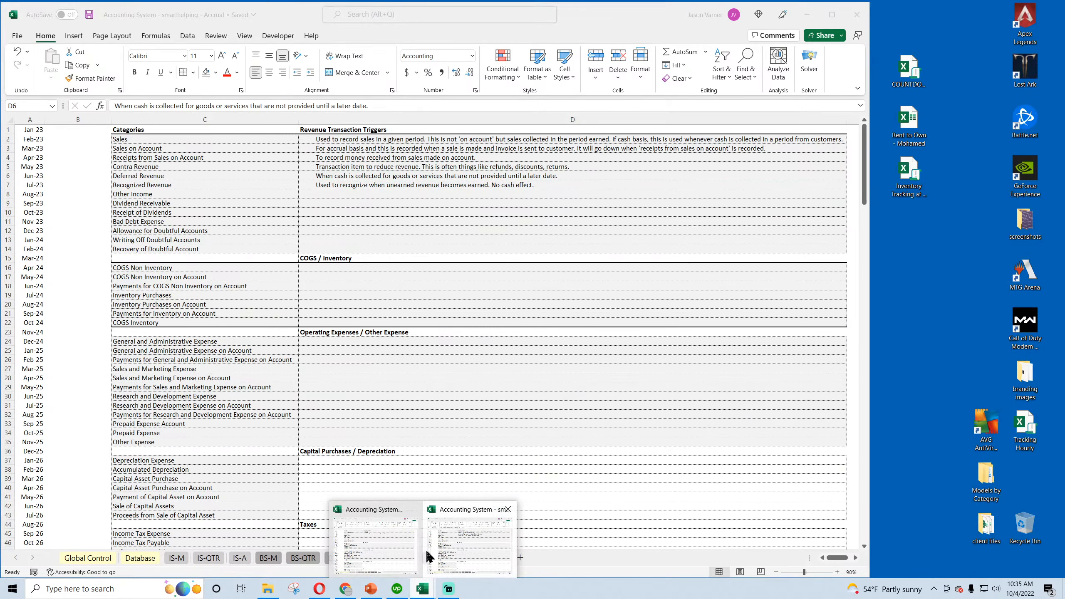
left_click(409, 556)
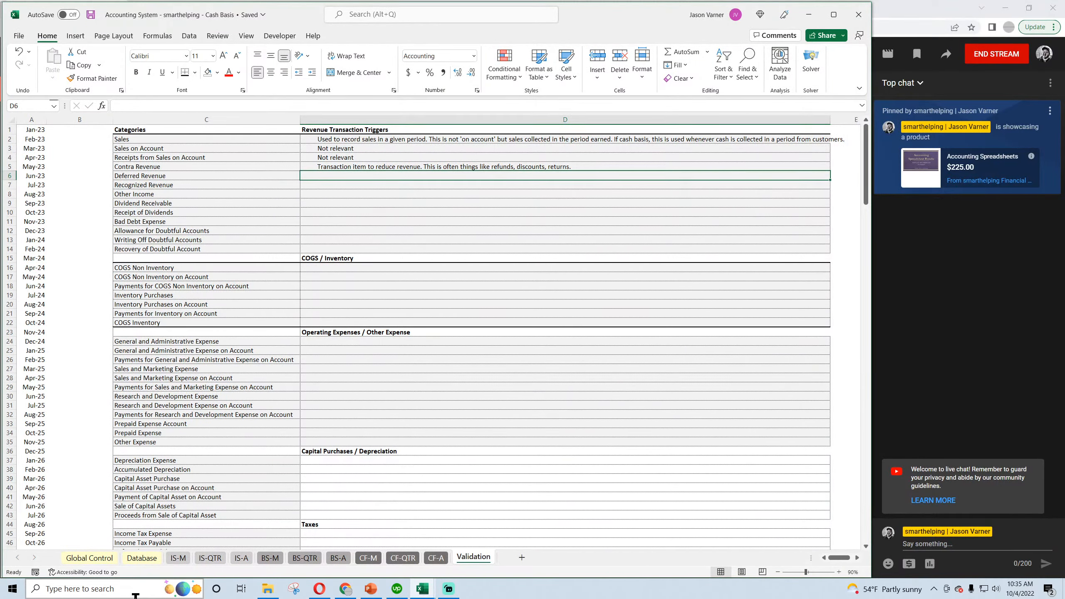
type("N/A")
key("Return")
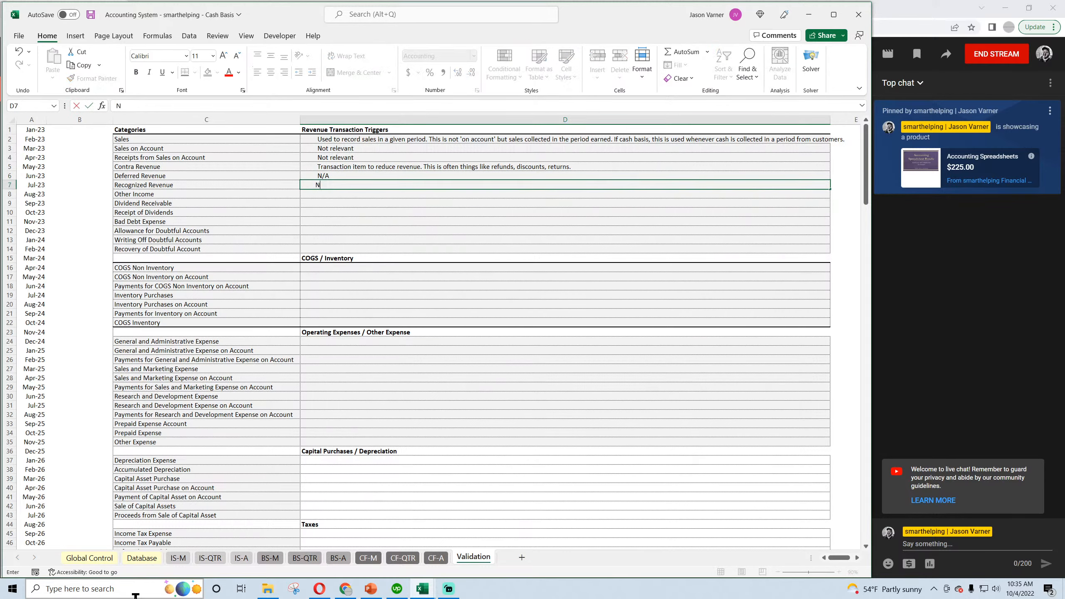
type("N/A")
key("Return")
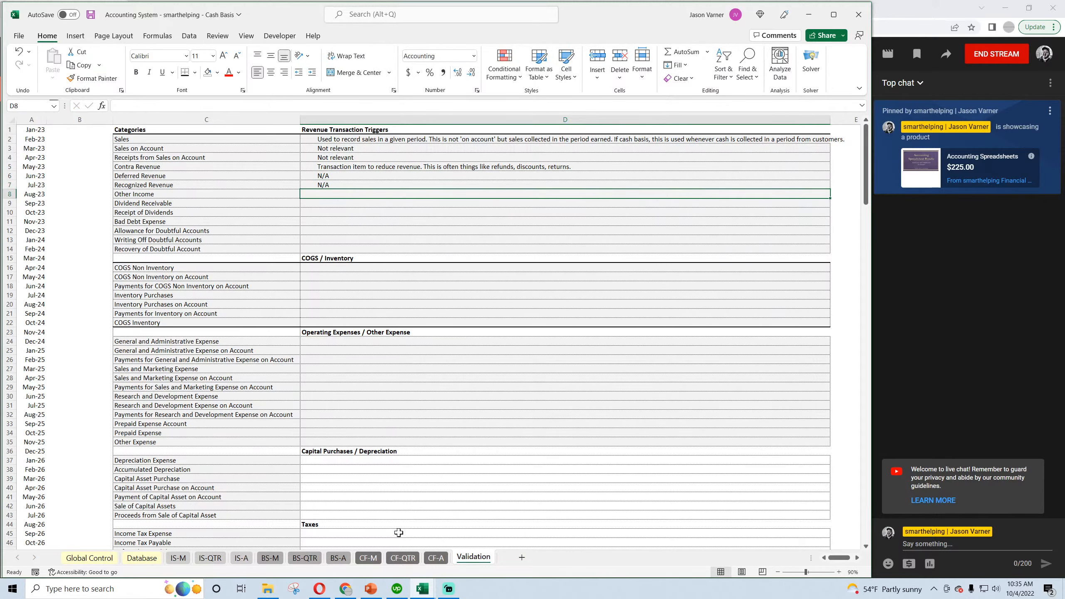
Copy the N/A note to Sales on Account and Receipts from Sales on Account, and save the workbook.
left_click(340, 175)
key("ctrl+c")
left_click(350, 149)
key("ctrl+v")
left_click(349, 156)
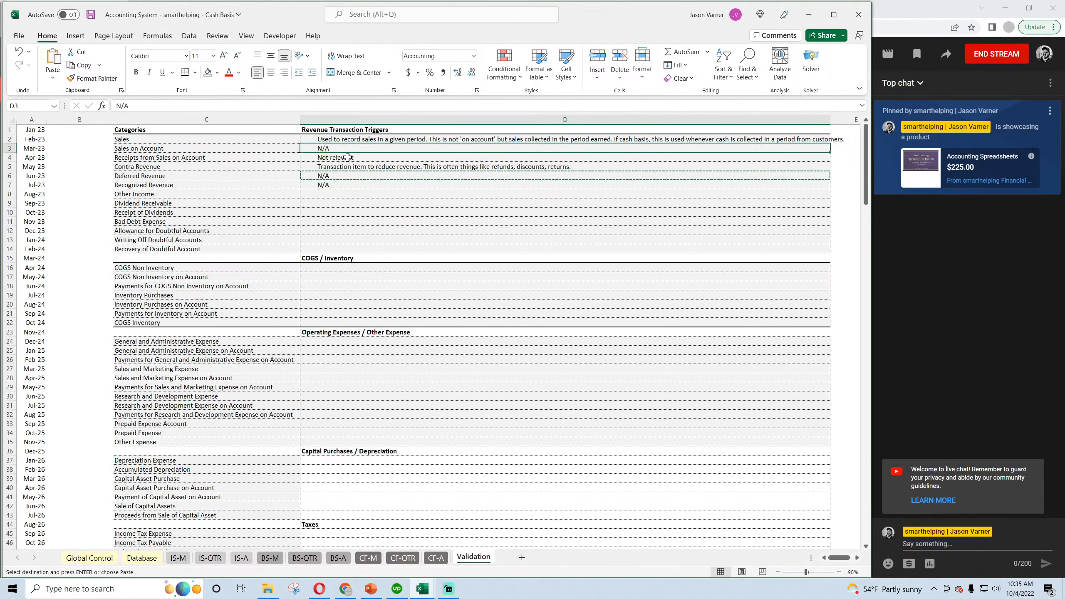
key("ctrl+v")
left_click(331, 186)
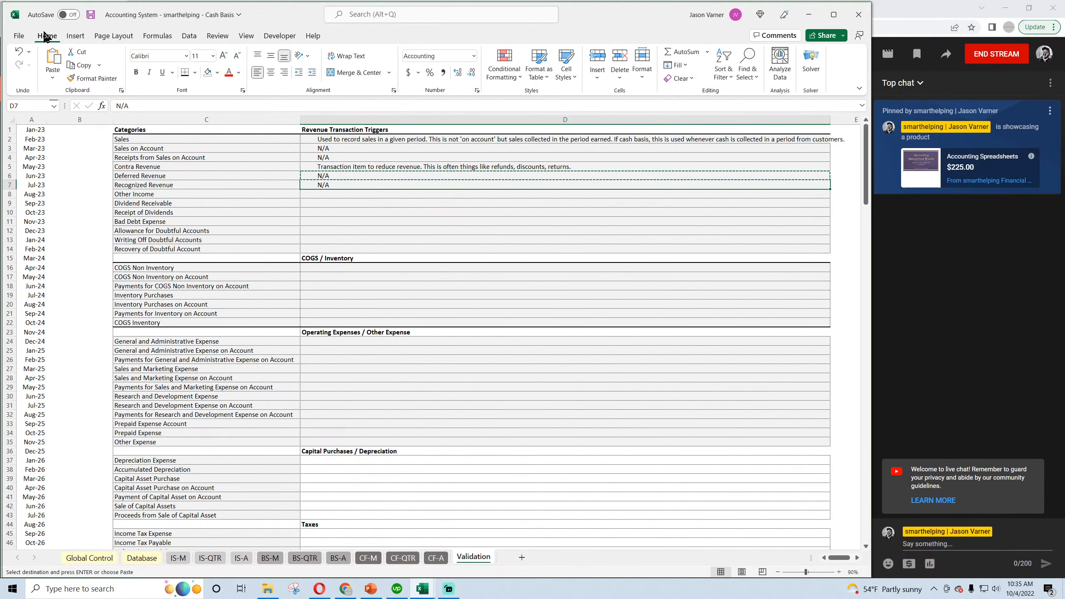
left_click(90, 14)
left_click(445, 221)
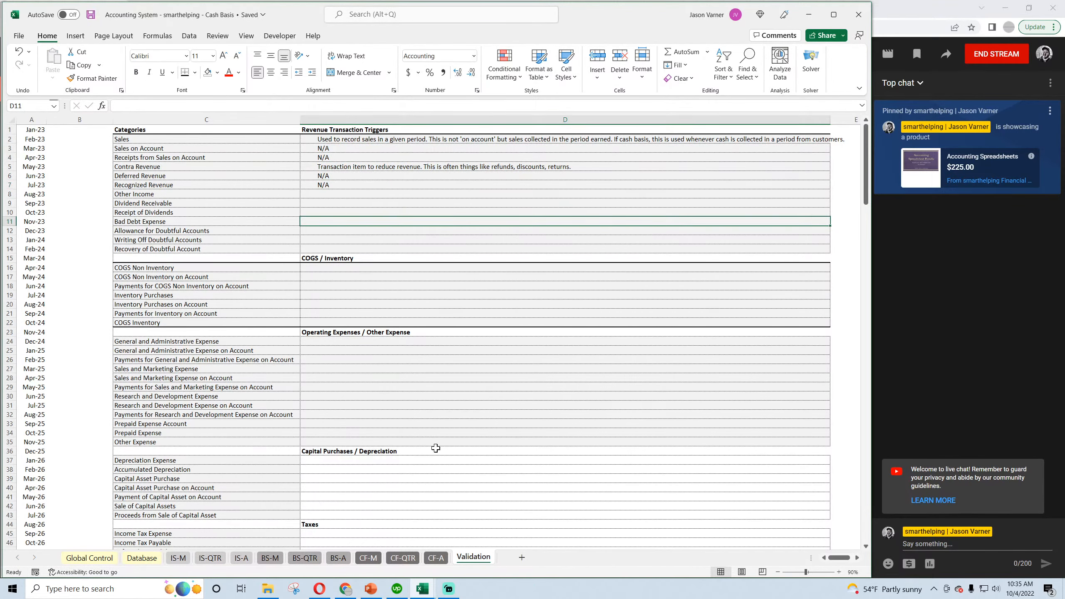
Return to the Accrual workbook and start a new entry dated 1/2/2023 in row 8 of the Database sheet.
left_click(423, 594)
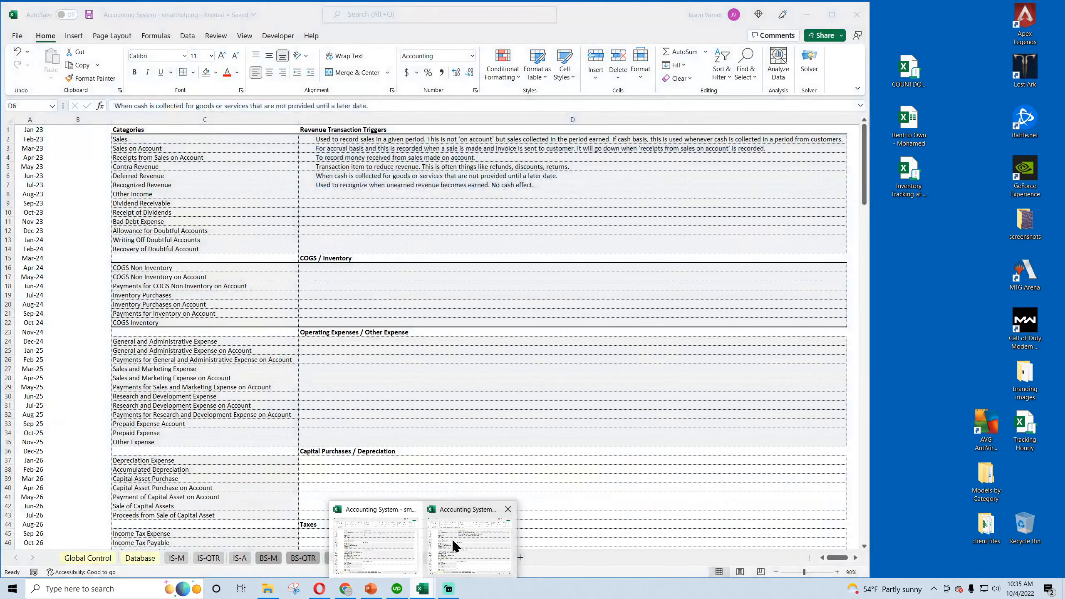
left_click(455, 545)
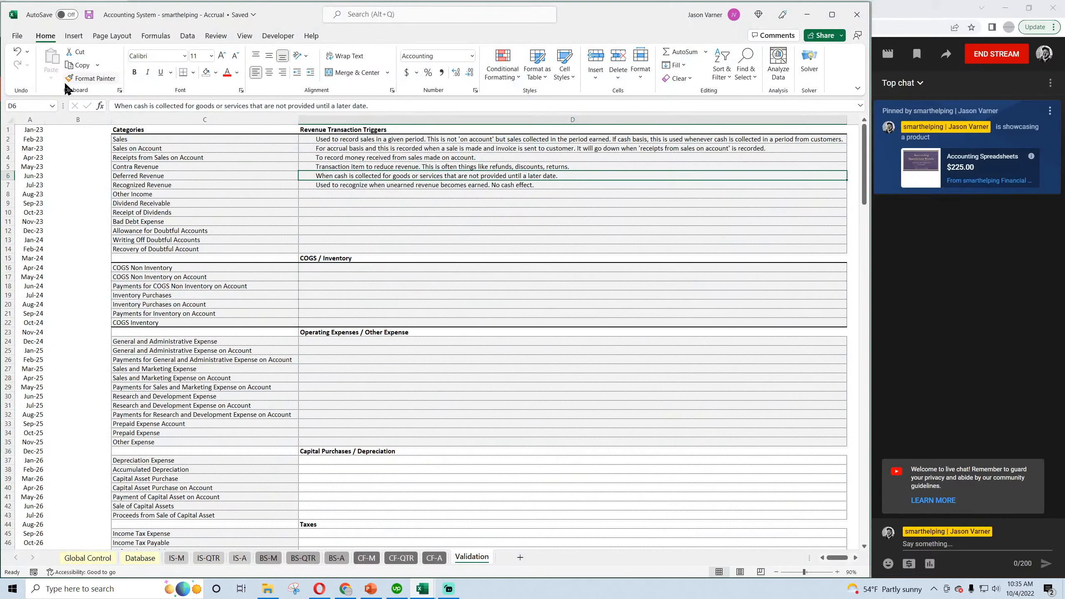
left_click(318, 195)
left_click(149, 562)
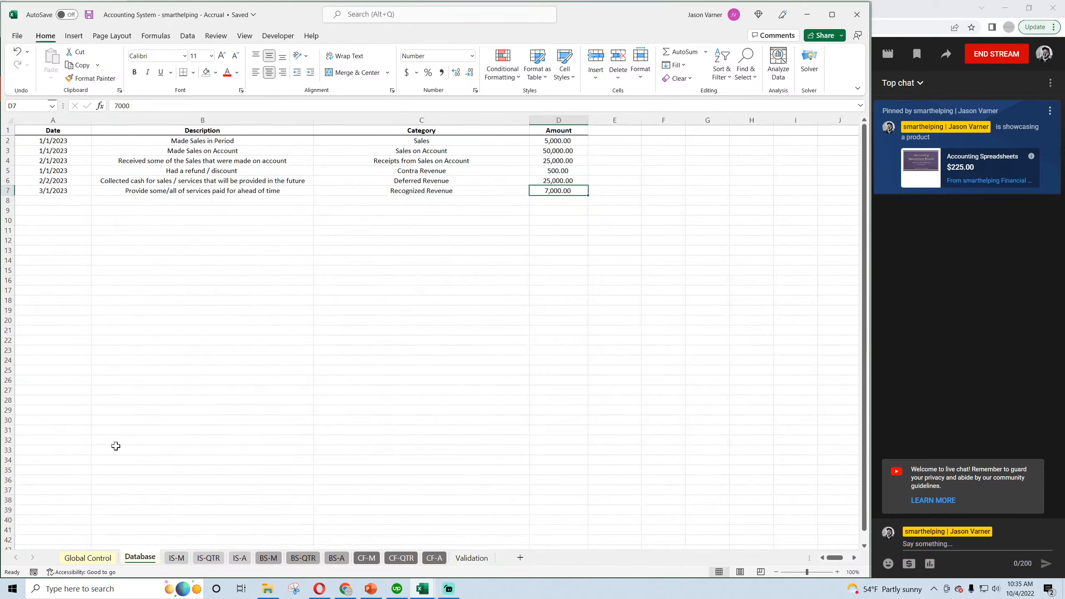
left_click(48, 201)
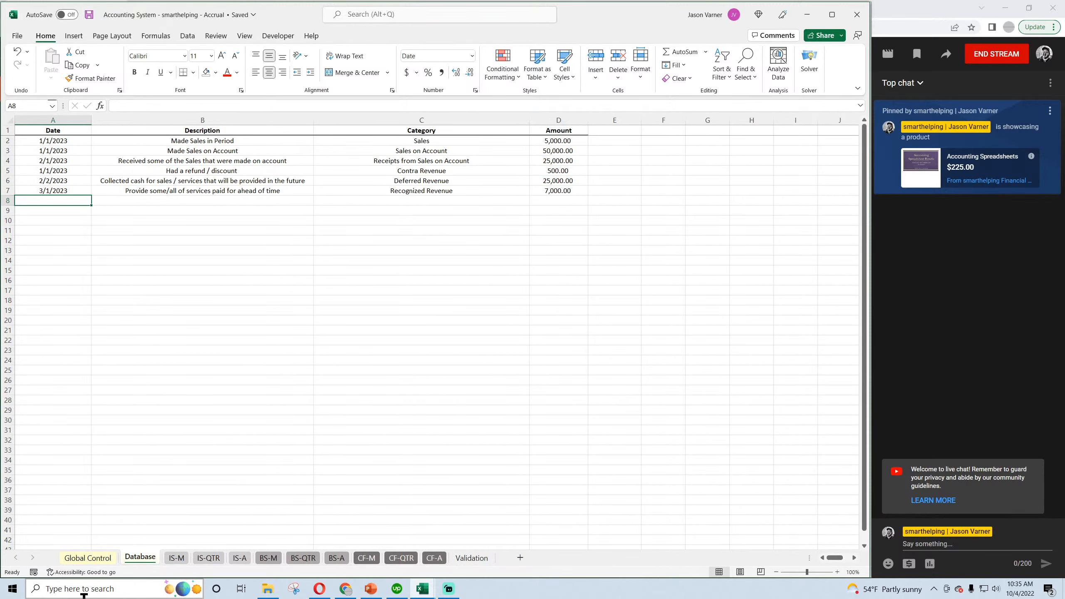
type("1")
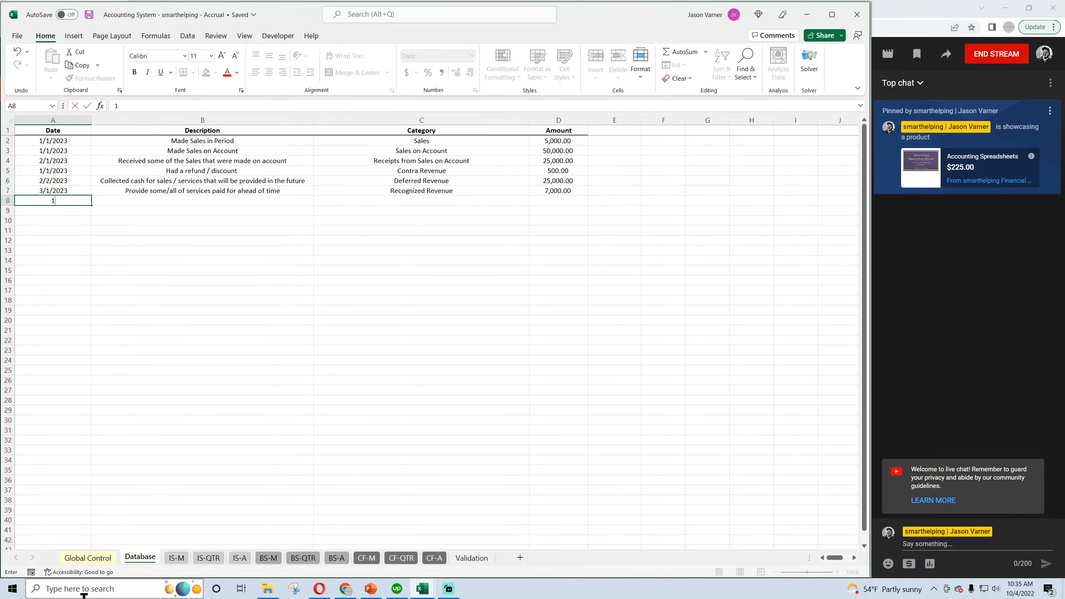
type("/2/2023")
key("Tab")
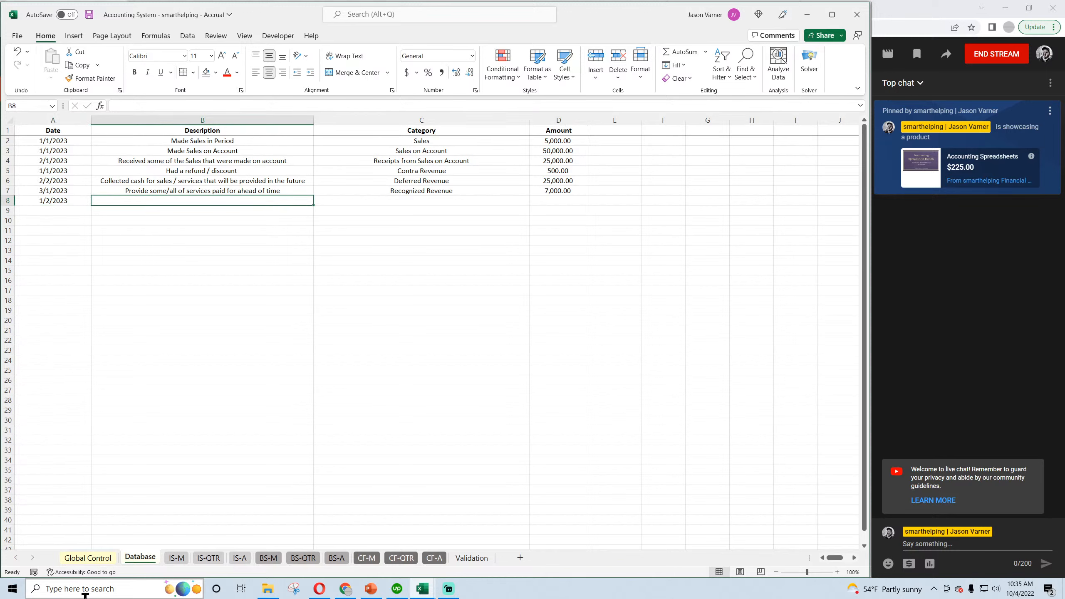
Describe the row 8 entry as "received income that is not part of normal operations" and save the workbook.
type("received")
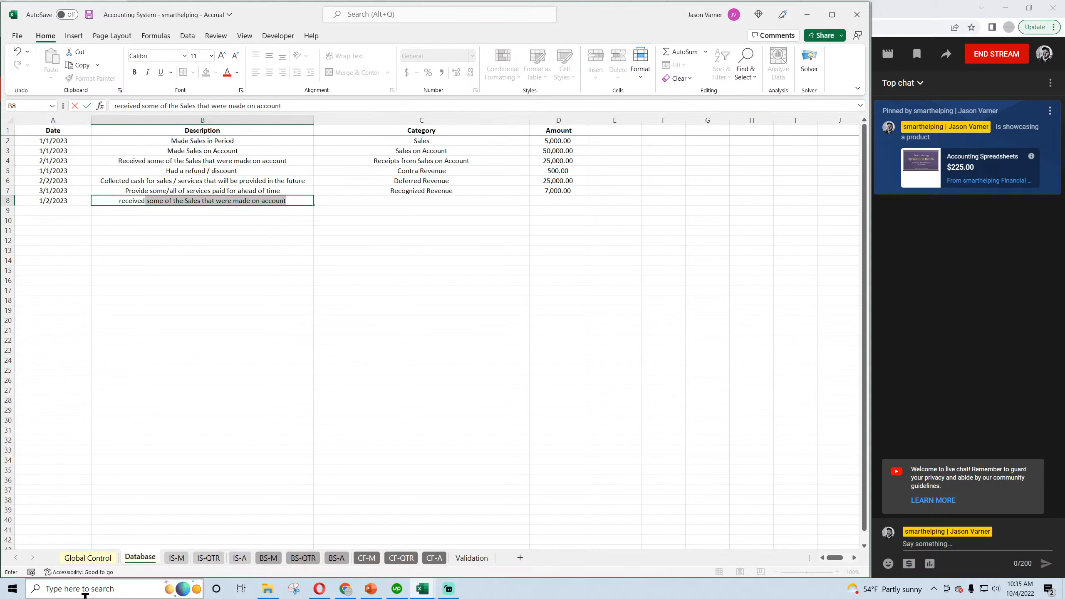
type(" an")
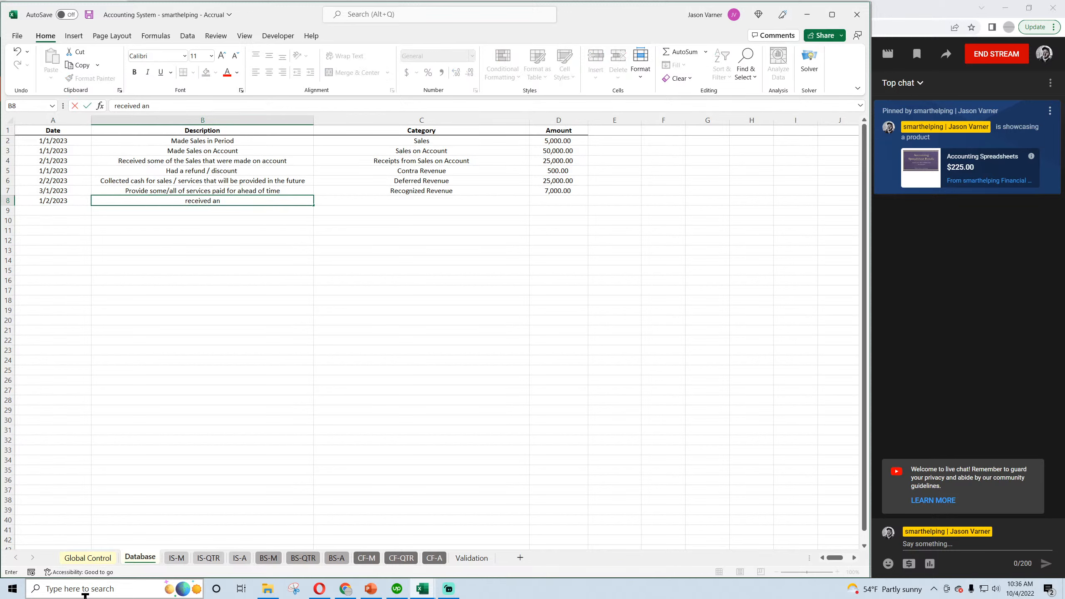
type(" item that")
key("BackSpace")
key("BackSpace")
key("BackSpace")
key("BackSpace")
key("BackSpace")
key("BackSpace")
key("BackSpace")
key("BackSpace")
key("BackSpace")
key("BackSpace")
key("BackSpace")
key("BackSpace")
type("income that is not part of n")
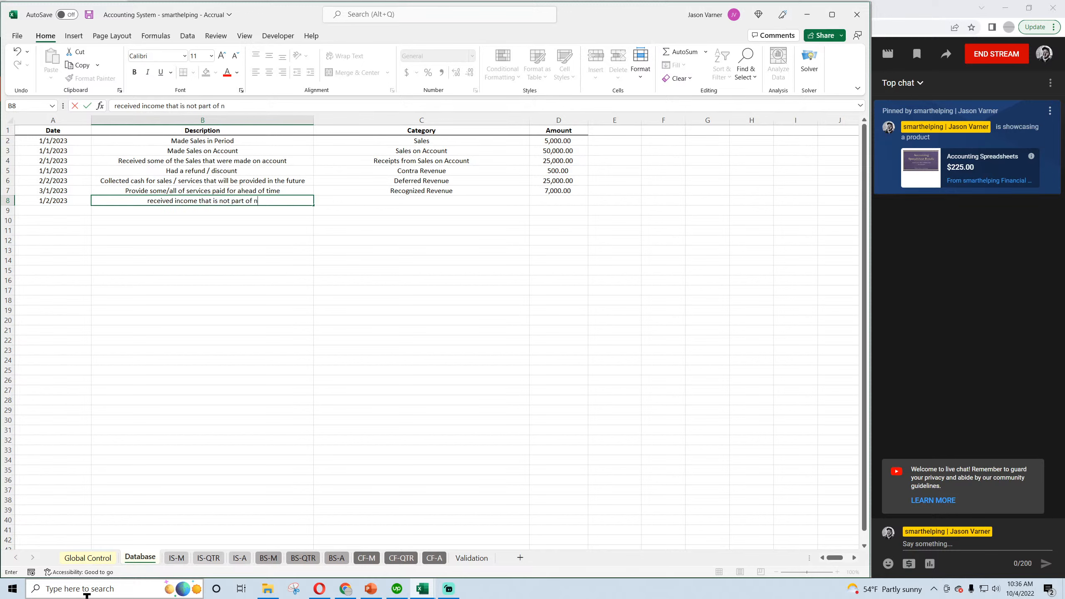
type("ormal operationgs")
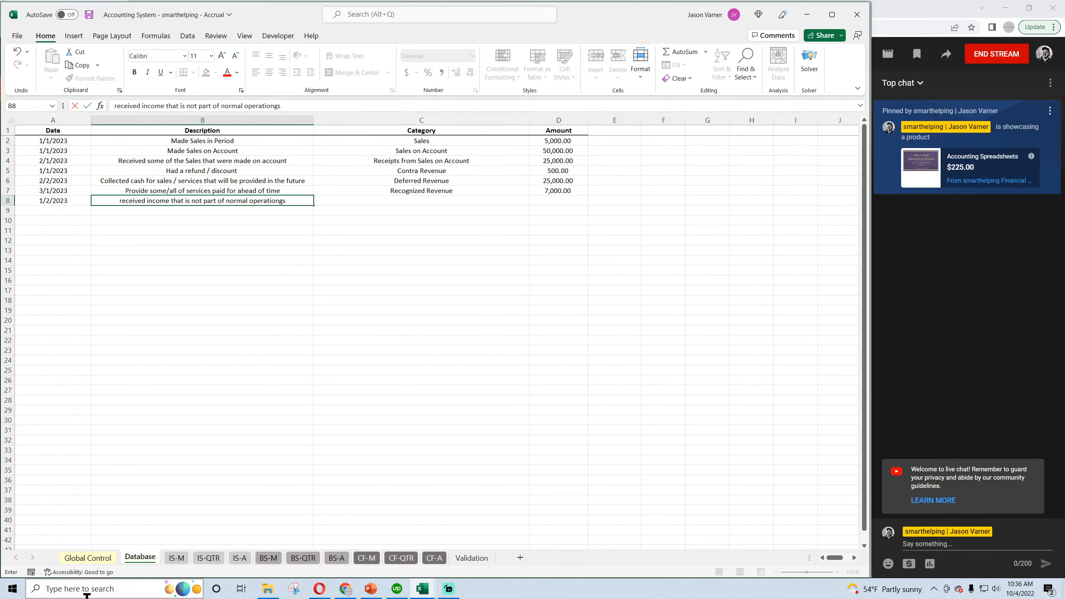
key("BackSpace")
key("BackSpace")
key("BackSpace")
type("ns")
key("Return")
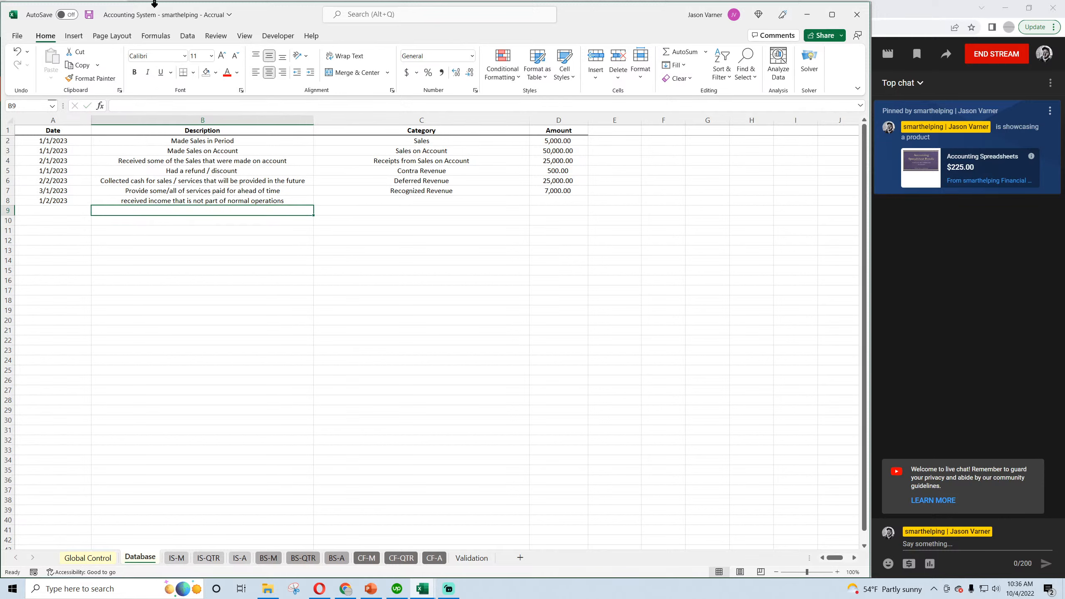
left_click(89, 15)
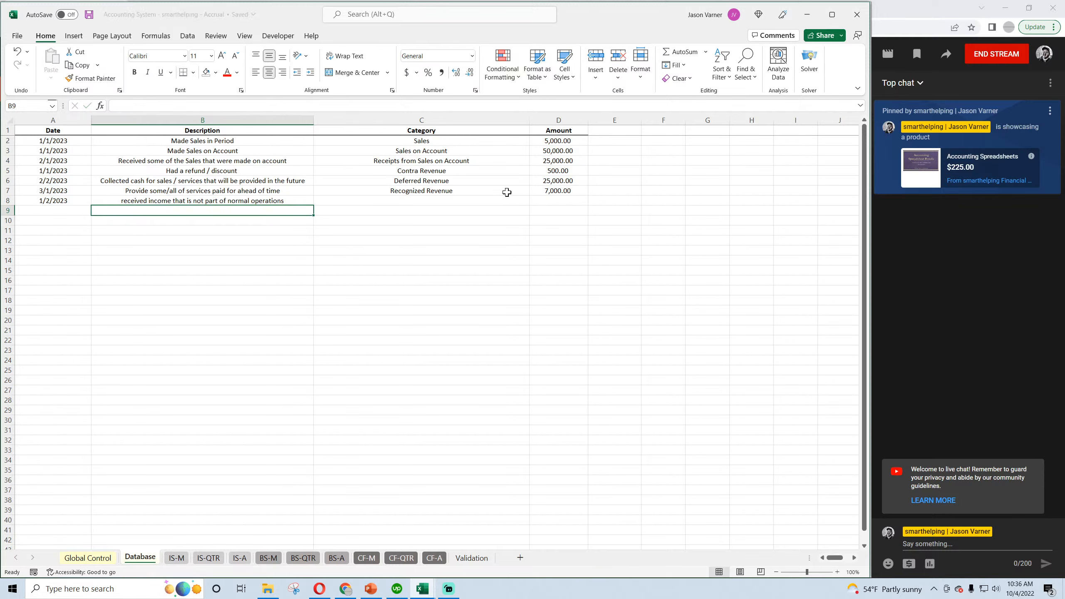
Categorise the row 8 entry as Other Income with an amount of 2,500 and save the workbook.
left_click(486, 200)
left_click(534, 201)
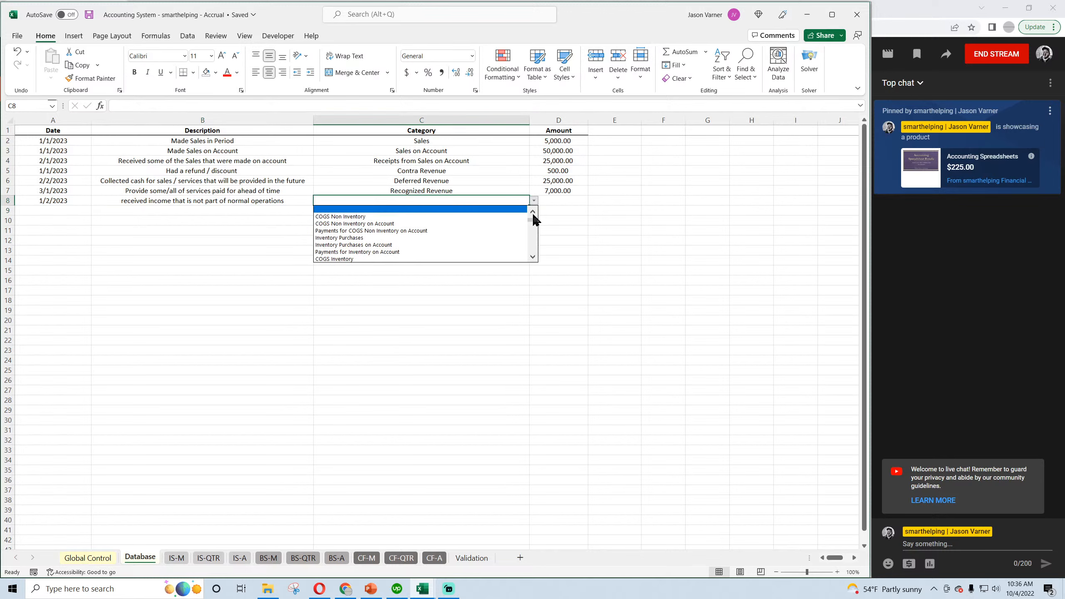
left_click_drag(534, 221, 533, 219)
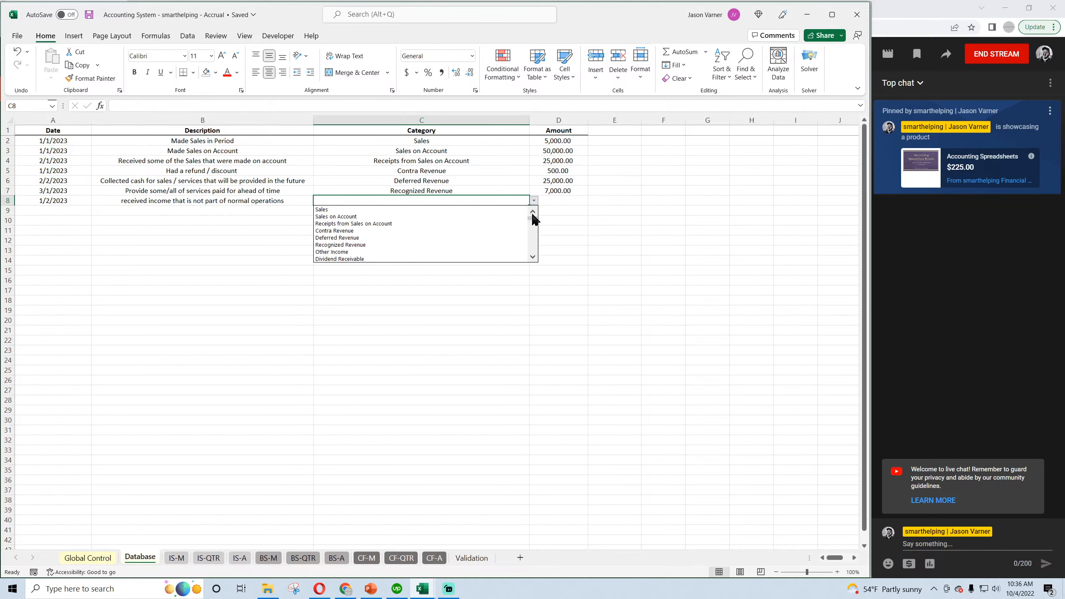
scroll(533, 256, "down", 2)
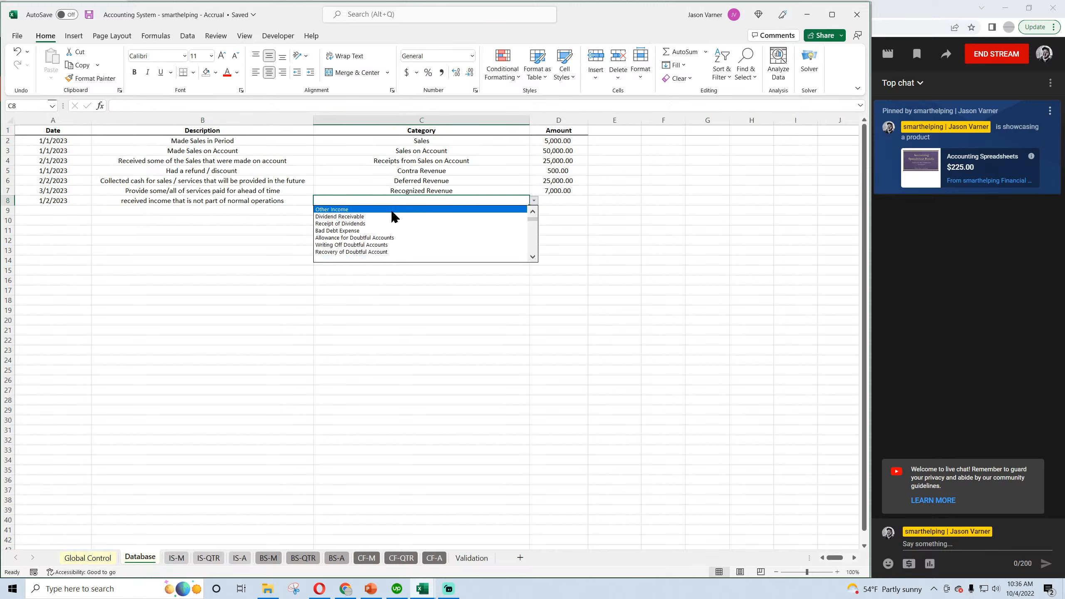
left_click(393, 209)
left_click(552, 201)
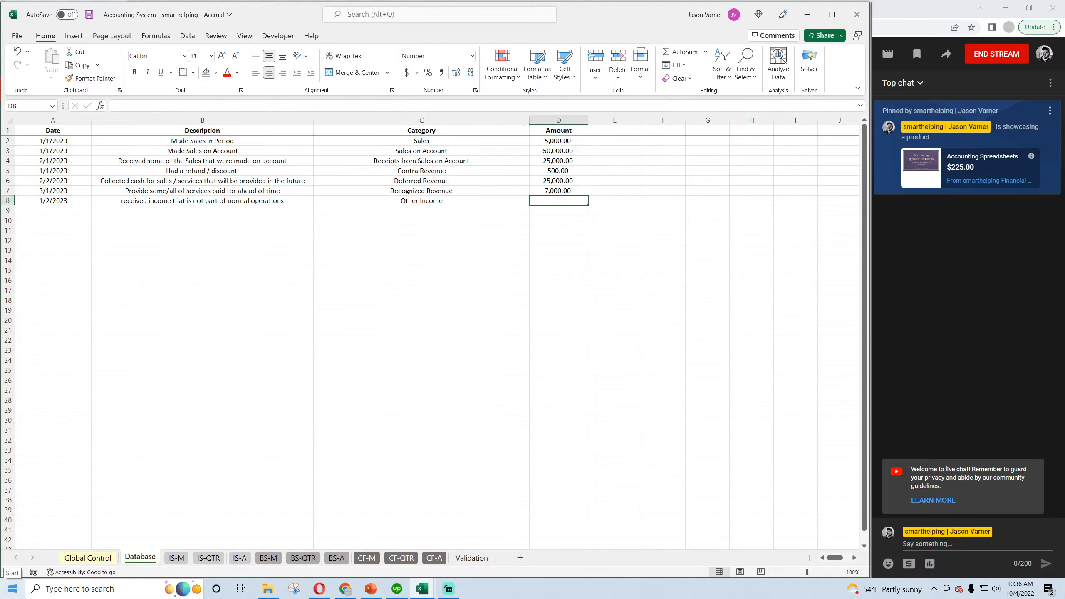
type("2500")
key("Return")
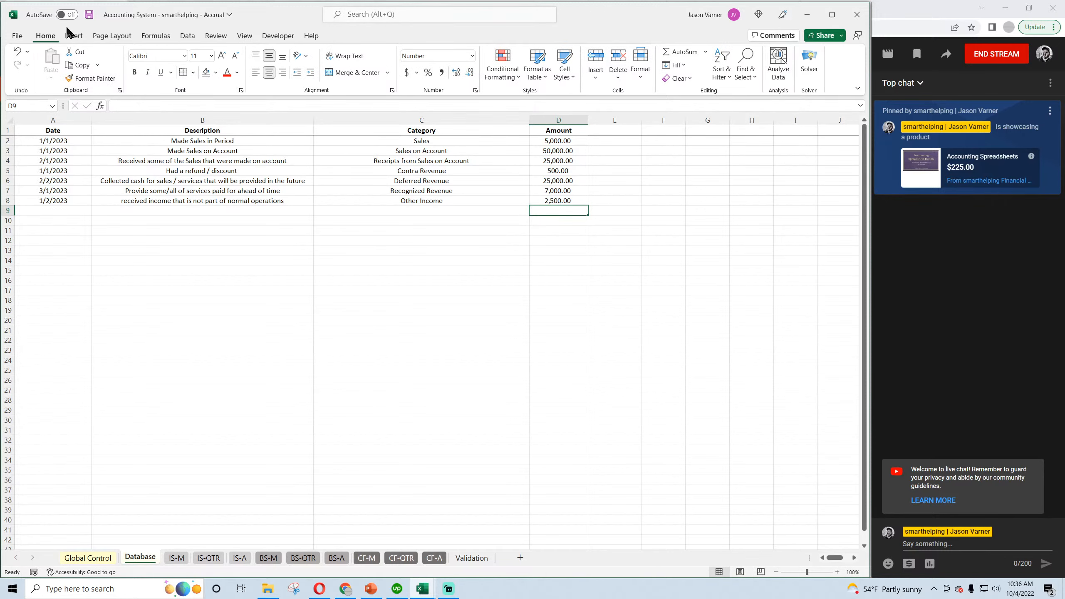
left_click(90, 16)
Check Other Income on the IS-M sheet, and Accumulated other Comprehensive Income and Retained Earnings on the BS-M sheet.
left_click(172, 559)
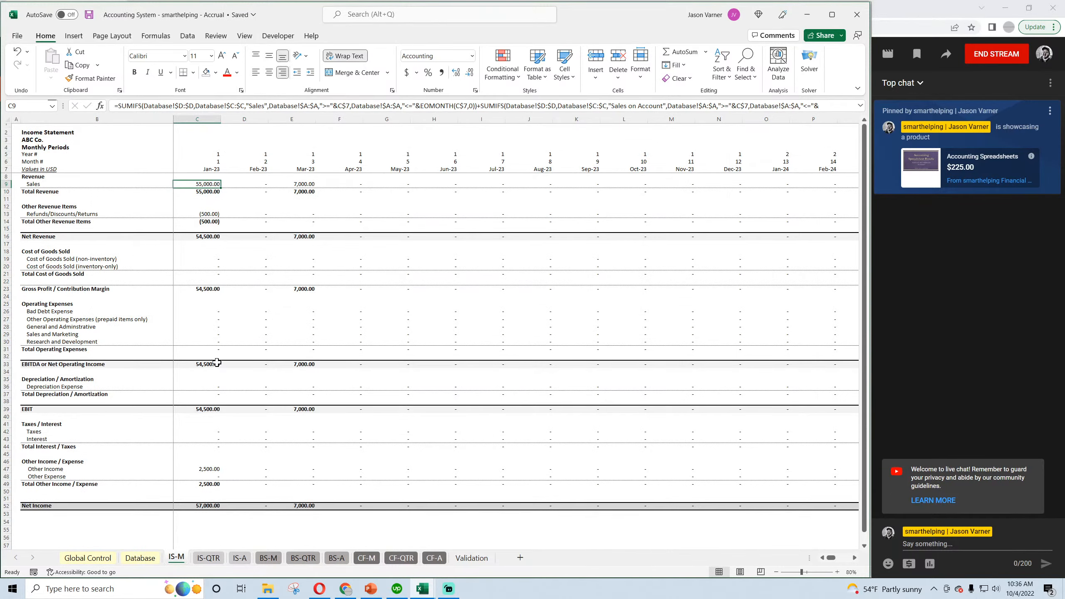
left_click(214, 466)
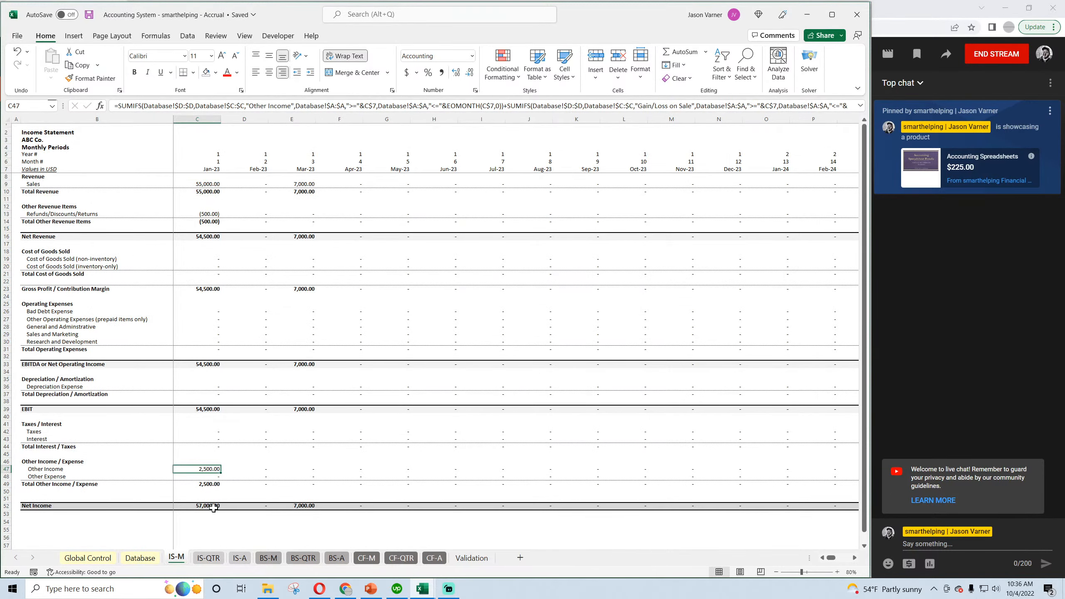
left_click(267, 558)
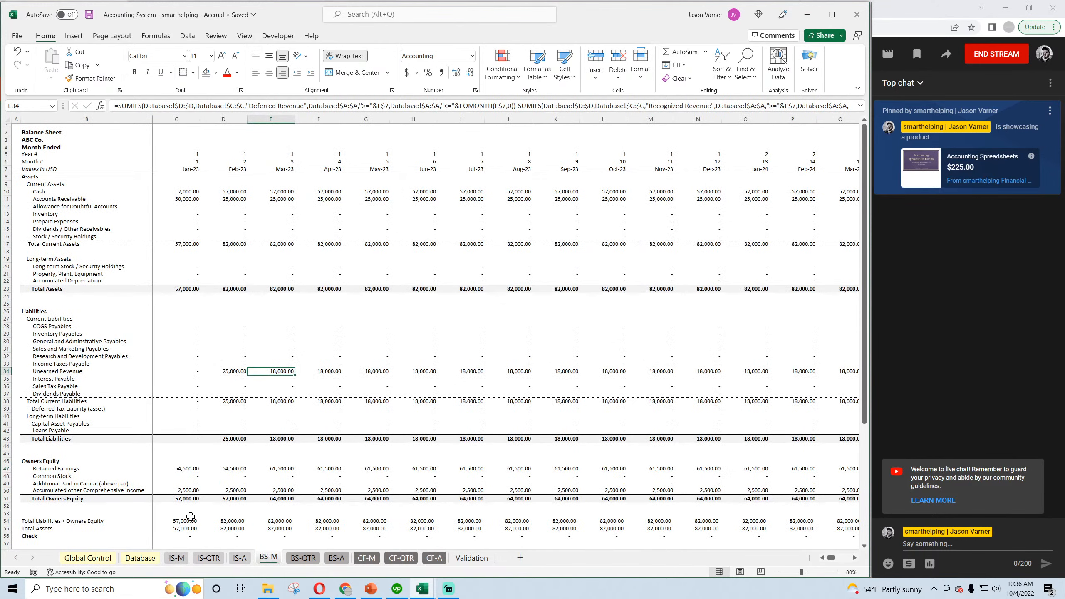
left_click(187, 490)
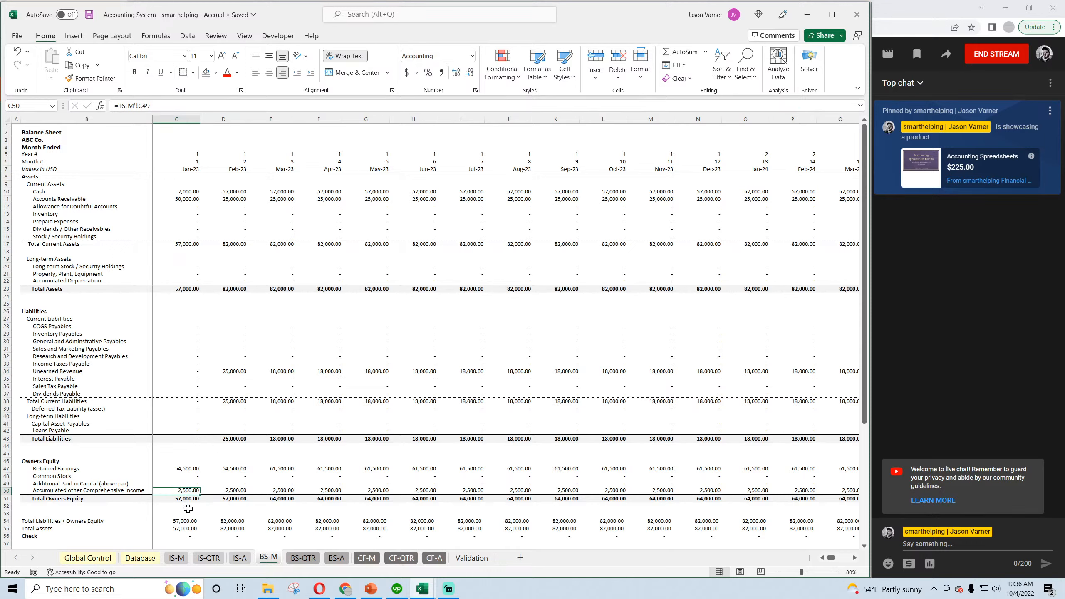
left_click(187, 469)
left_click(140, 557)
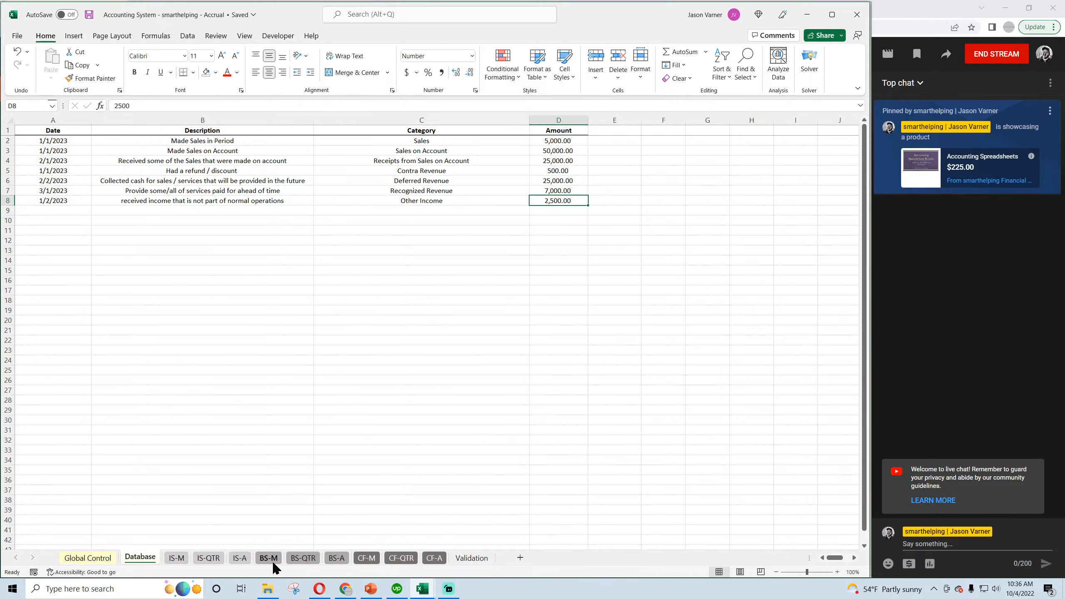
left_click(269, 558)
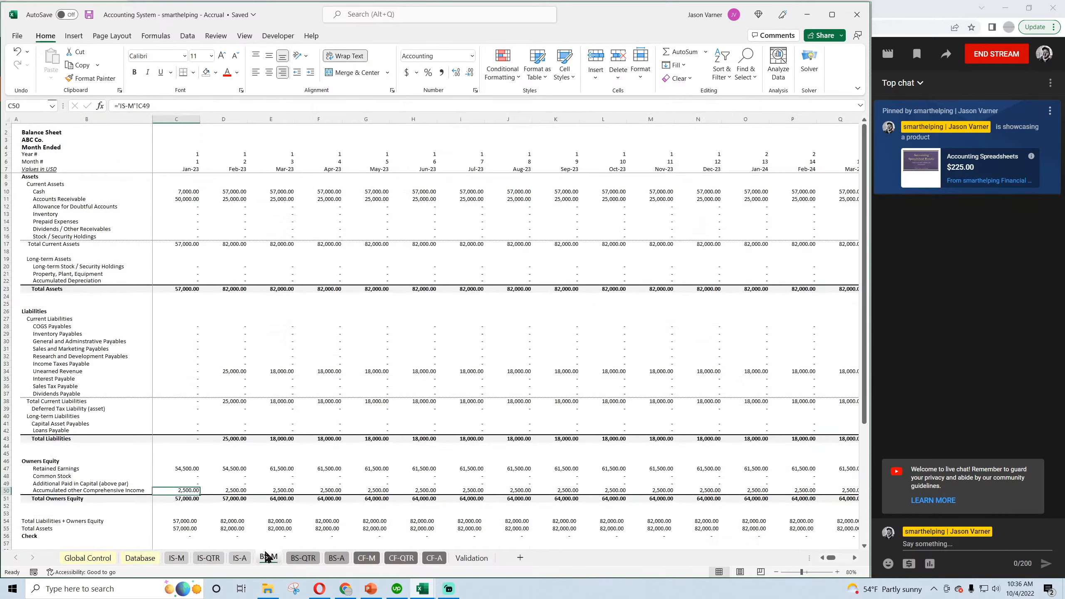
left_click(89, 15)
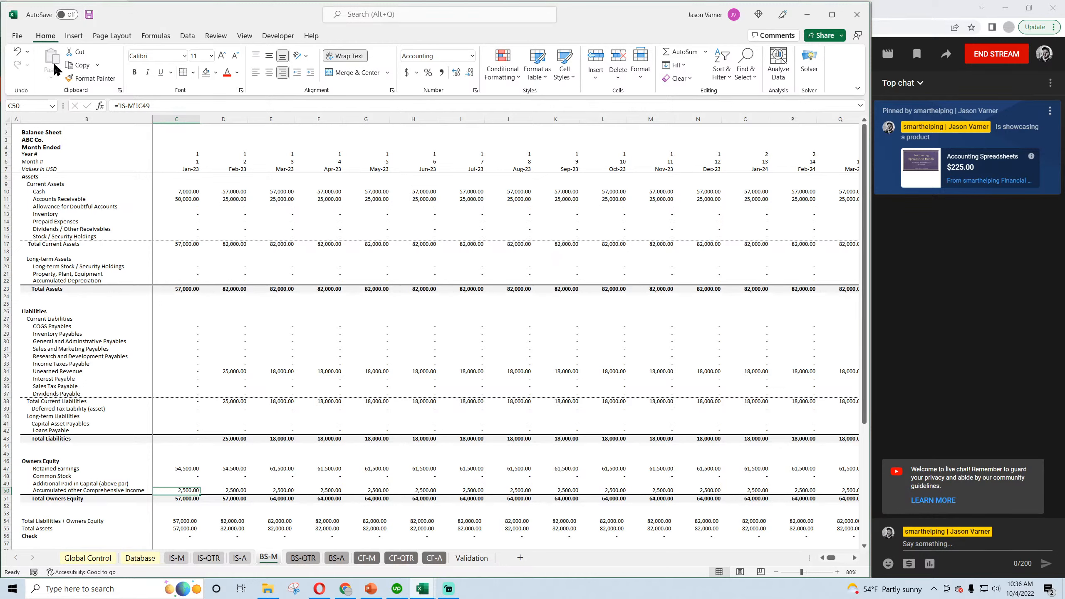
left_click(90, 489)
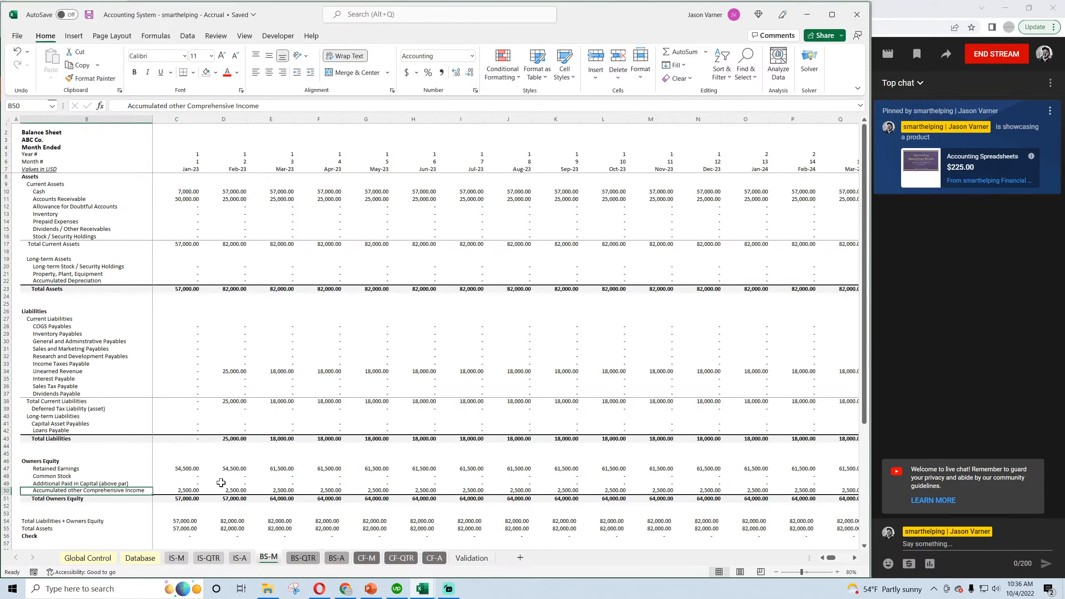
left_click(225, 468)
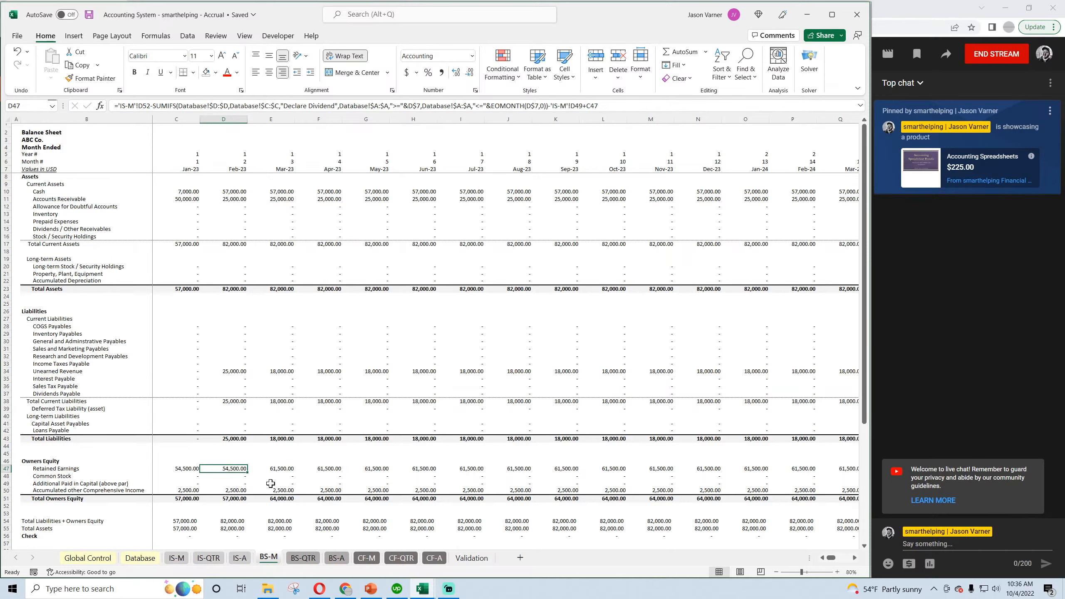
Check the 2023 Net Income line on the annual cash flow sheet CF-A and save the workbook.
left_click(434, 558)
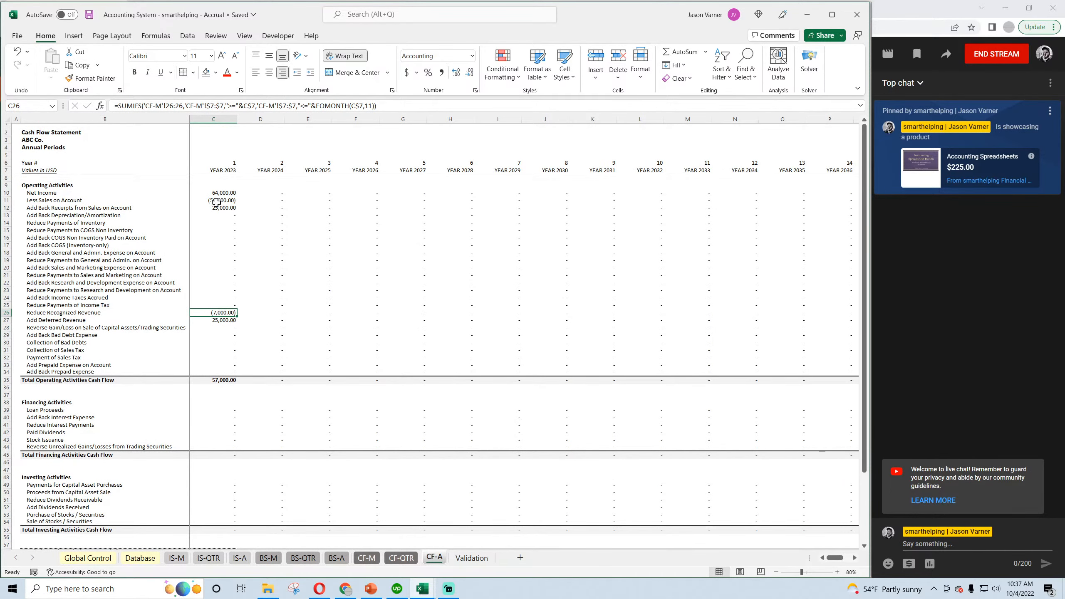
left_click(226, 193)
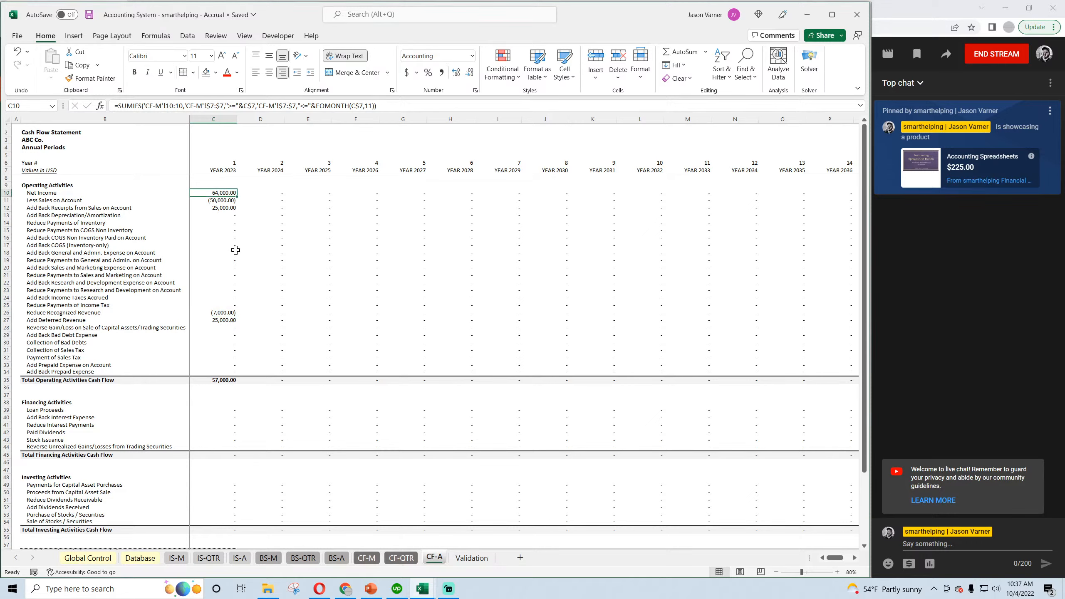
left_click(87, 16)
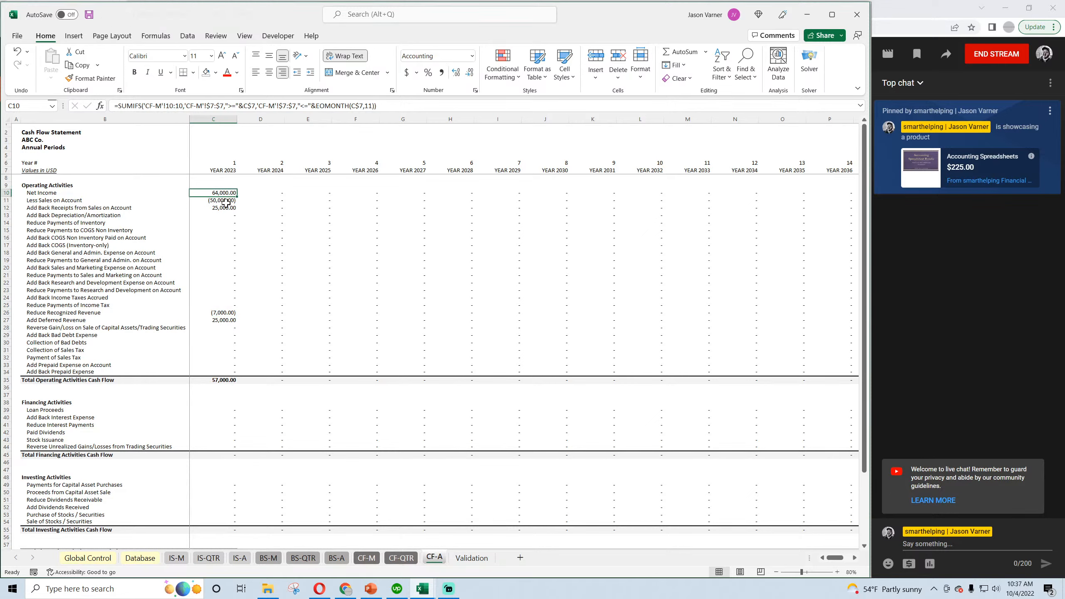
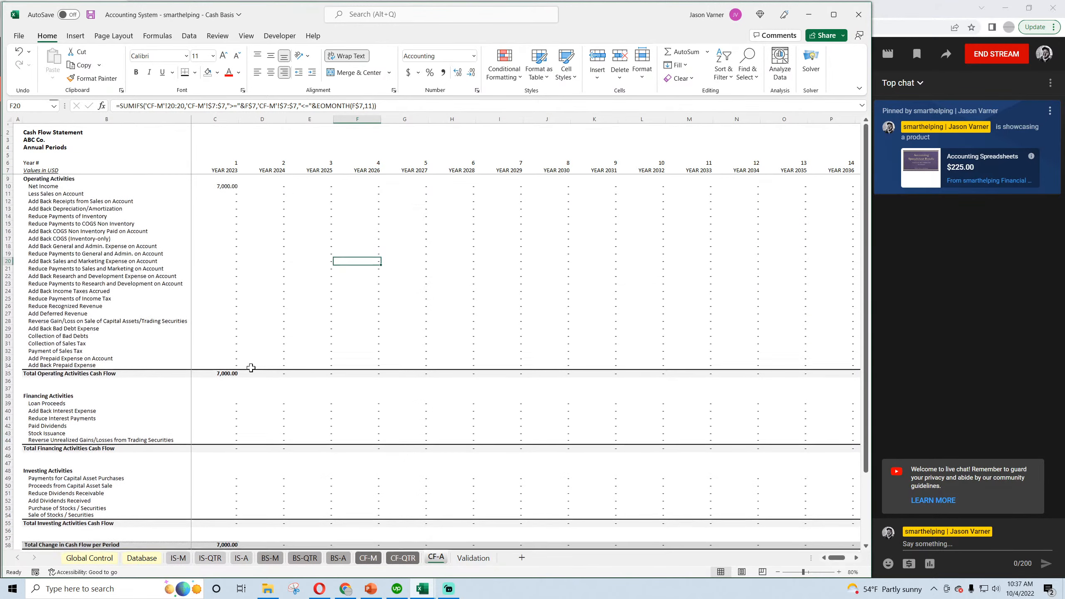
Check 2023 Net Income on the CF-A sheet and Accumulated other Comprehensive Income on the BS-A sheet, and save the workbook.
left_click(216, 192)
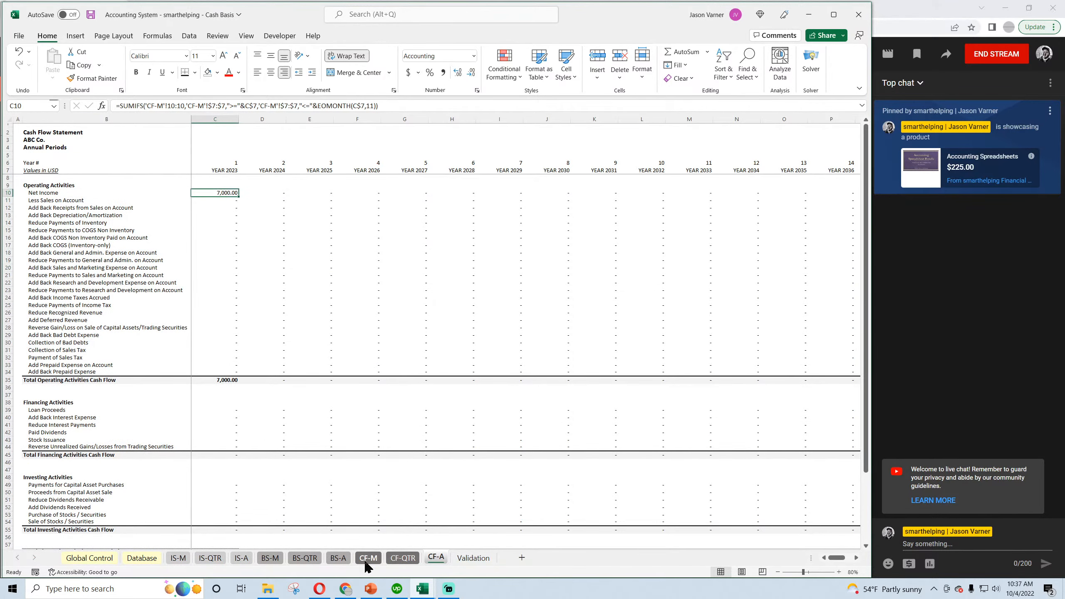
left_click(338, 564)
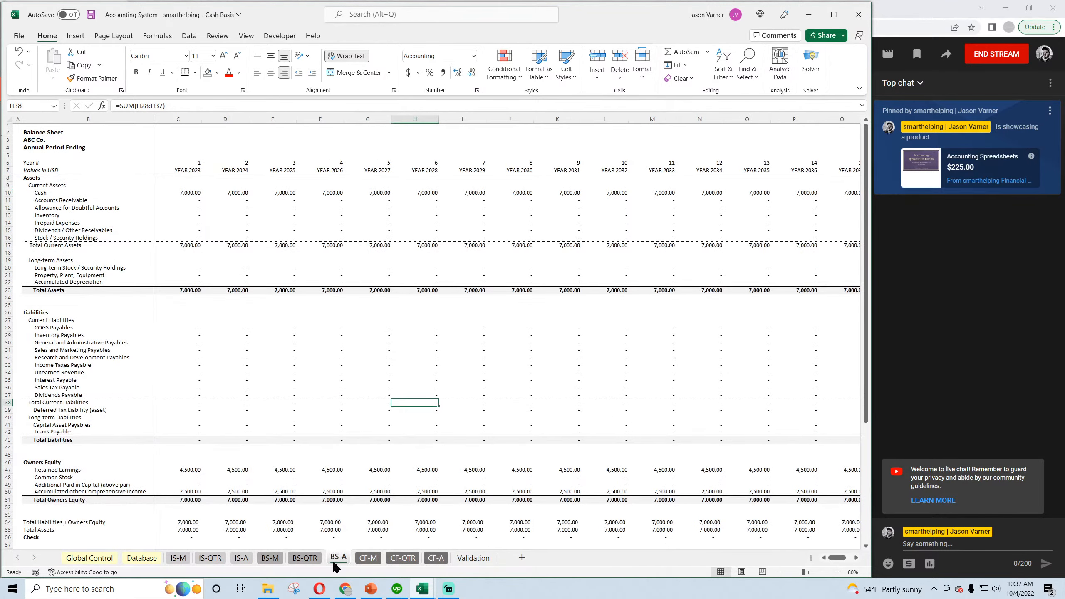
left_click(186, 490)
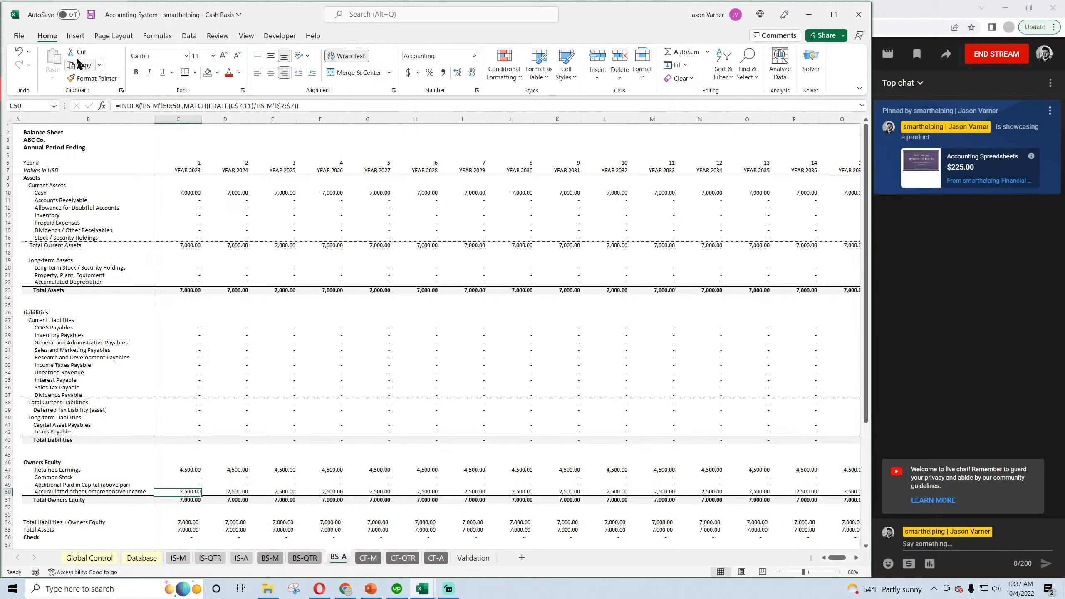
left_click(90, 14)
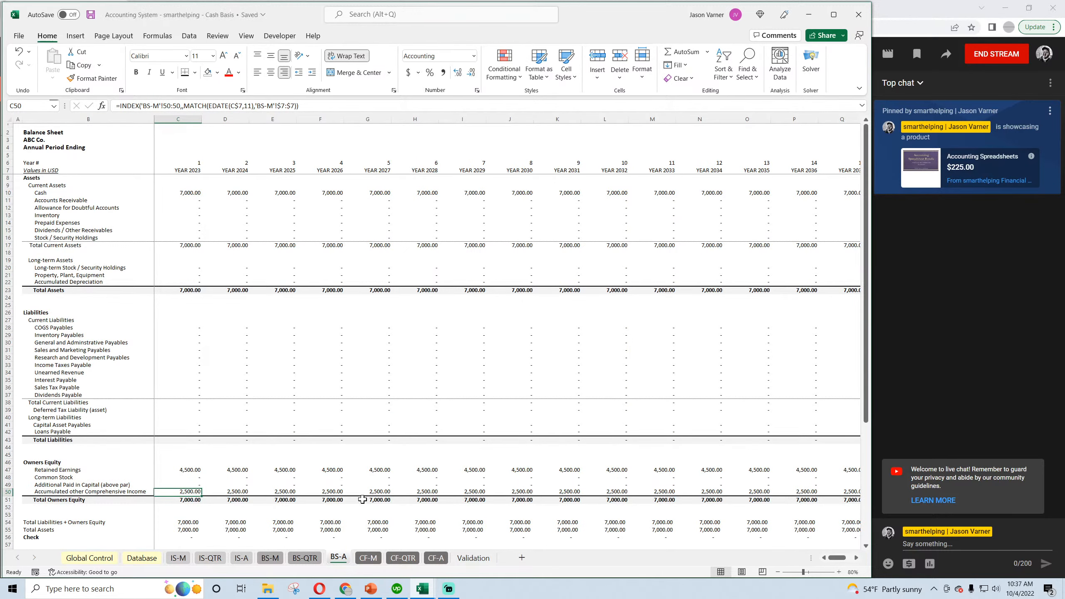
Review 2023 Other Income and EBITDA or Net Operating Income on the IS-A sheet, and view the quarterly and monthly income statements.
left_click(309, 561)
left_click(273, 560)
left_click(242, 563)
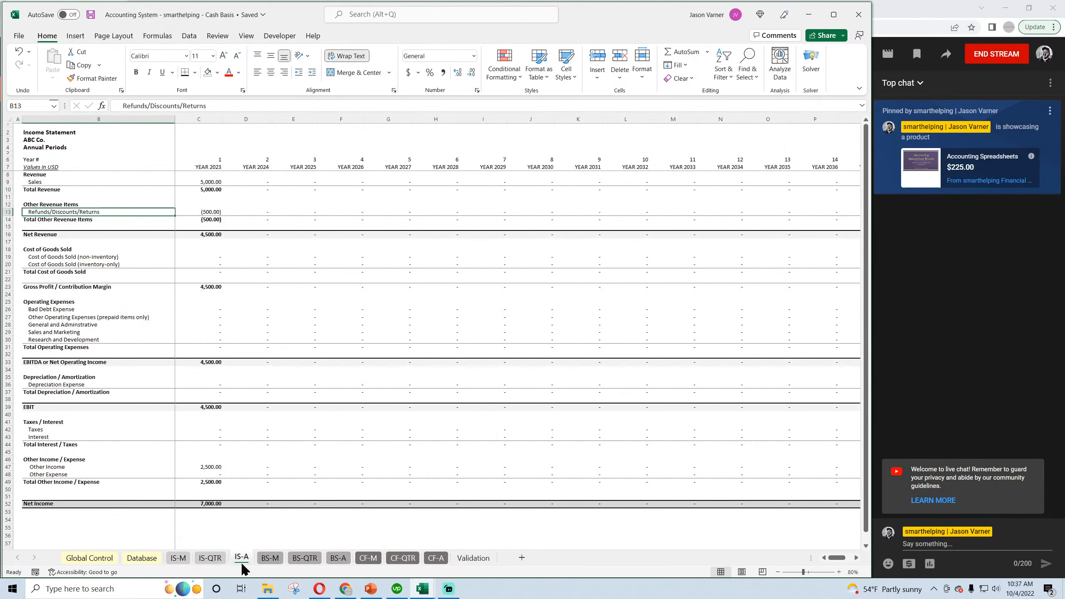
left_click(210, 466)
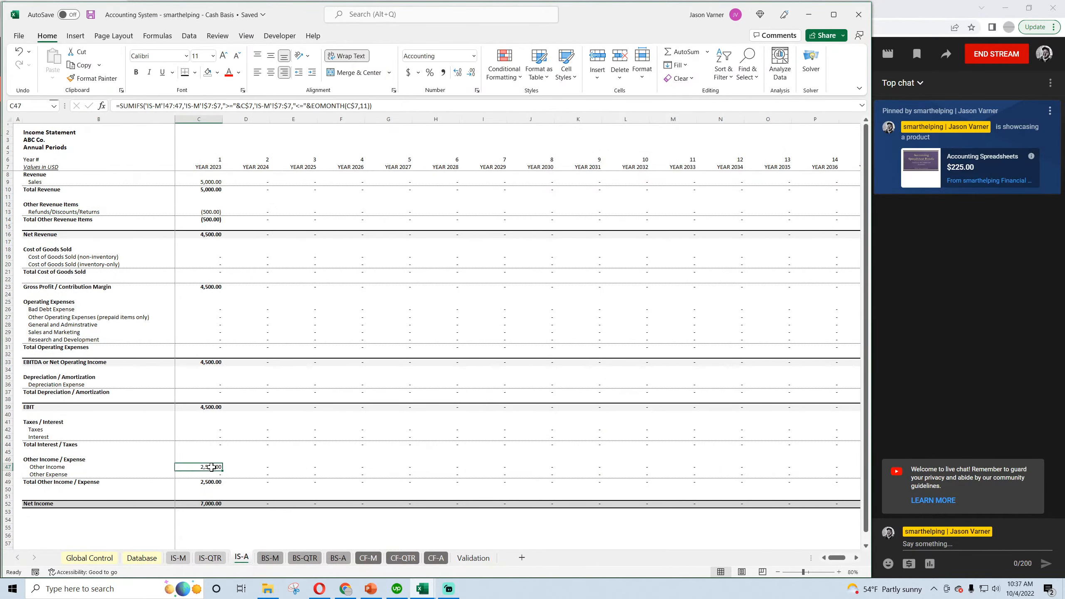
left_click(90, 14)
left_click_drag(60, 466, 304, 466)
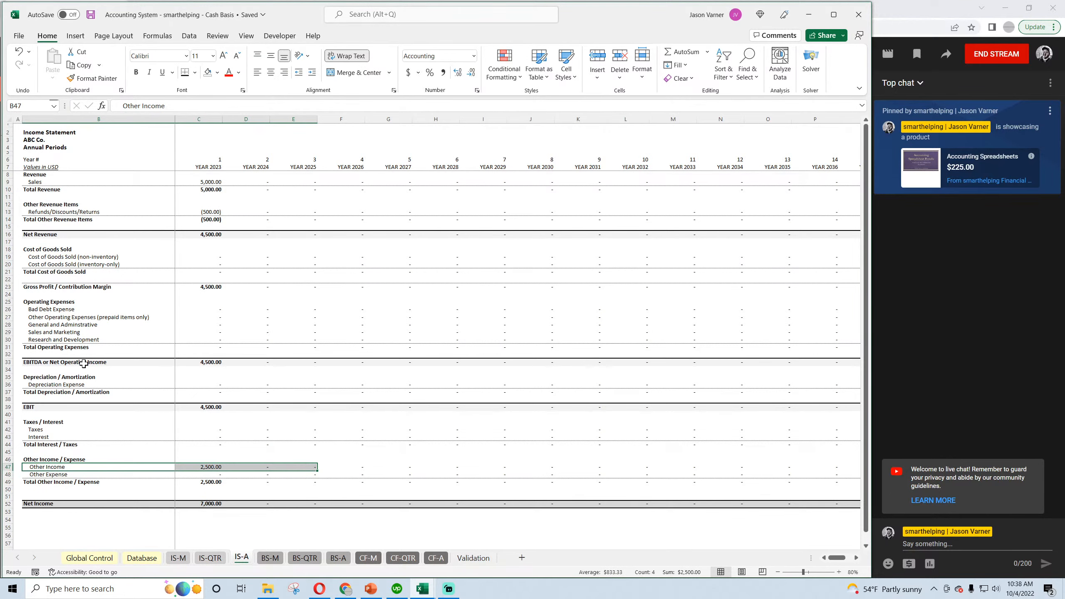
left_click(195, 365)
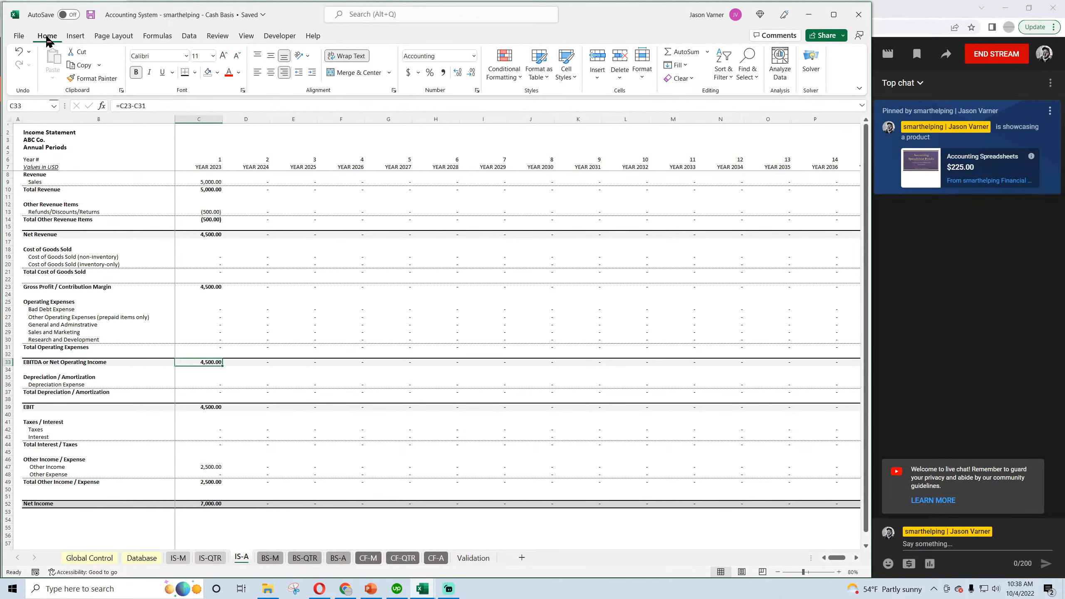
left_click(214, 560)
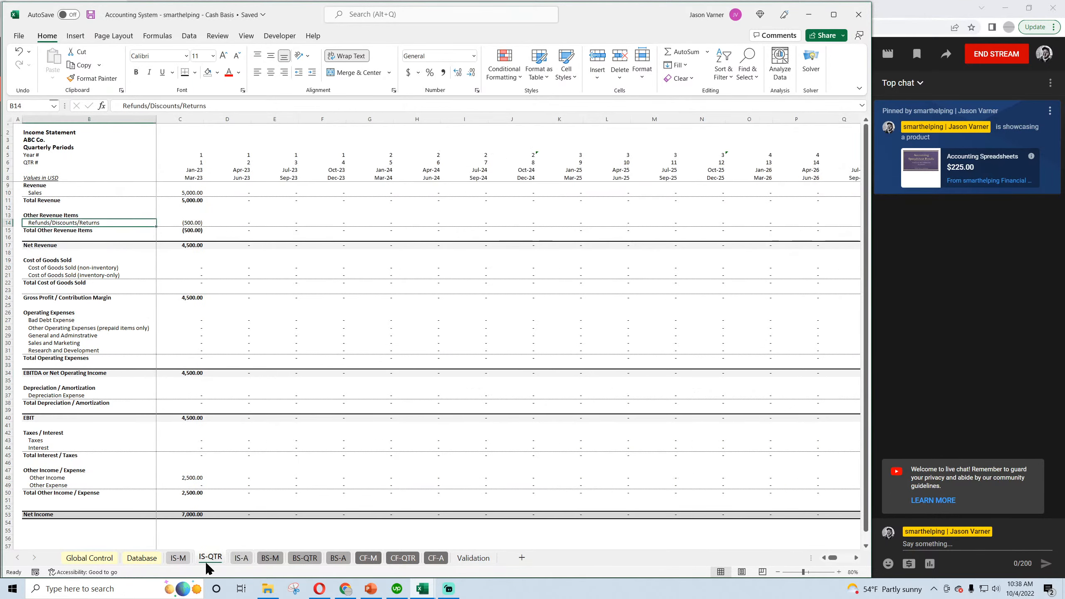
left_click(178, 560)
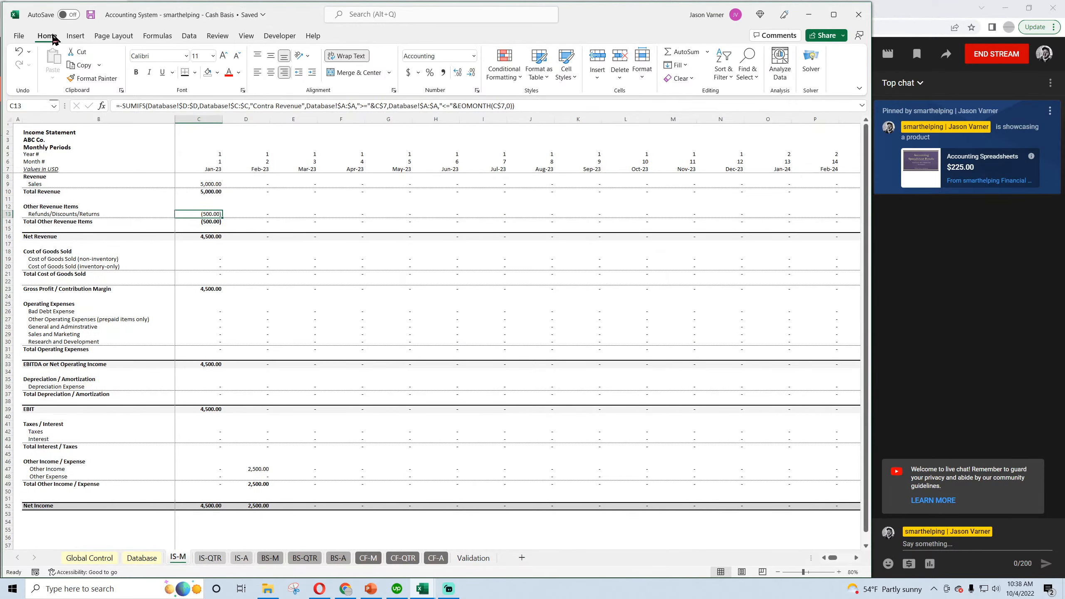
In Accrual Validation D8, enter "Used to show cash received from activity that is not part of normal operationgs i.e. insurance claims, rent income, or what have you.".
mouse_move(423, 587)
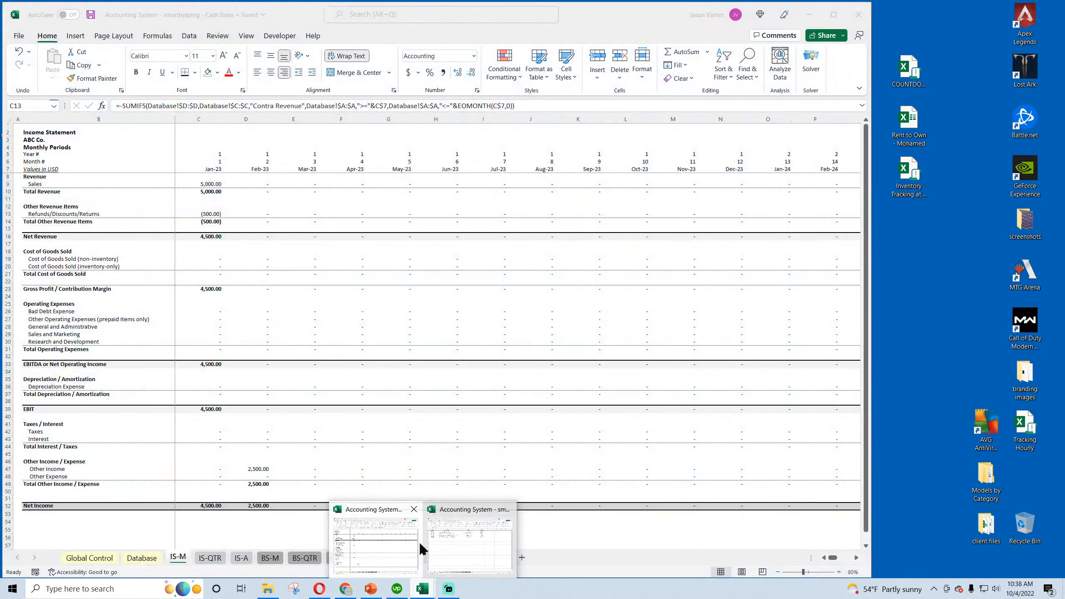
left_click(456, 545)
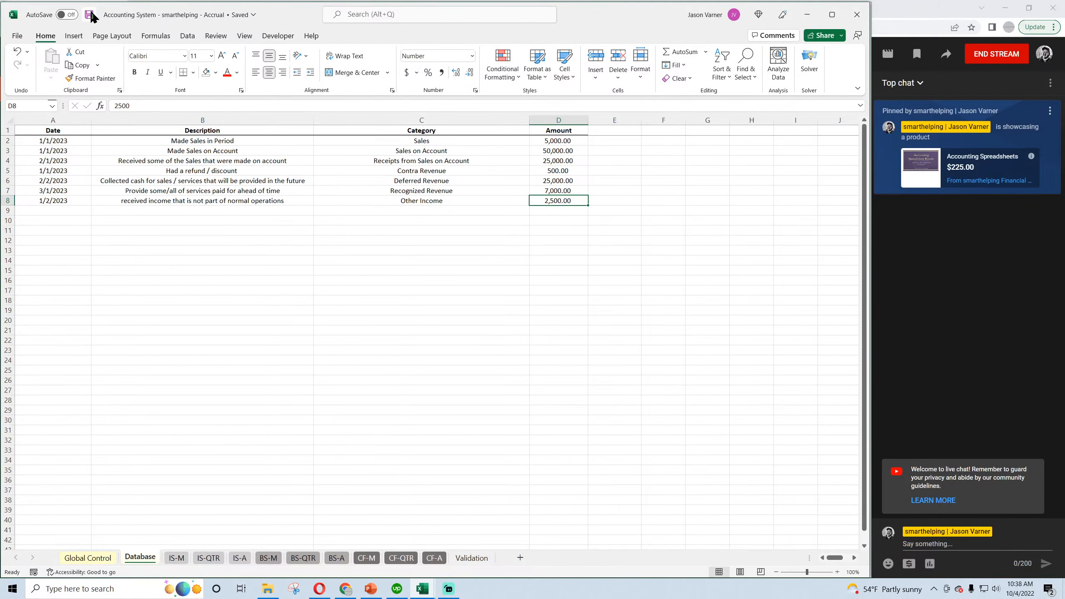
left_click(89, 17)
left_click(471, 558)
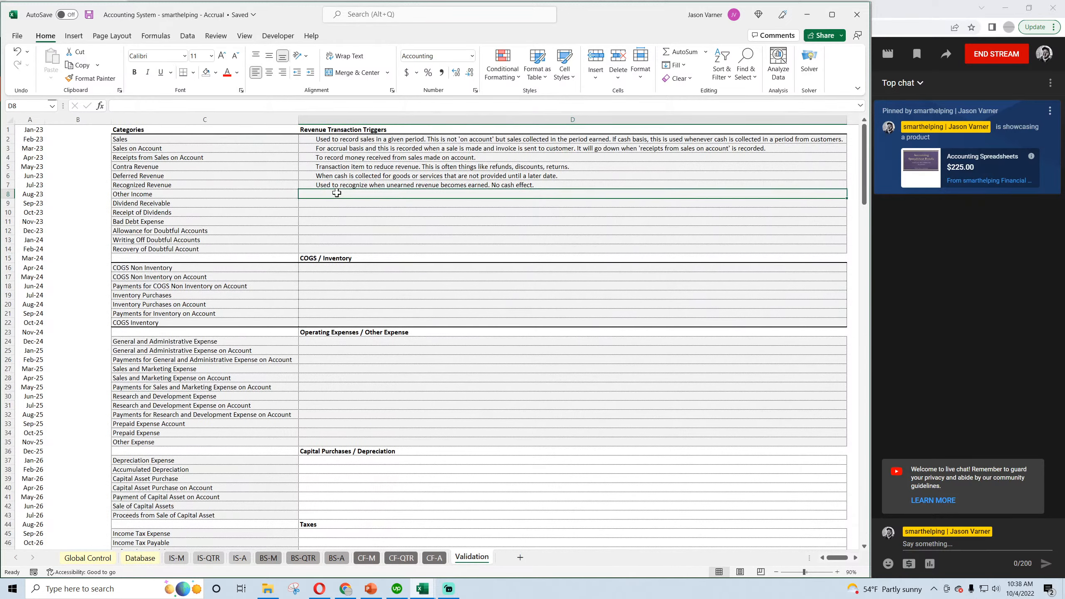
type("Us")
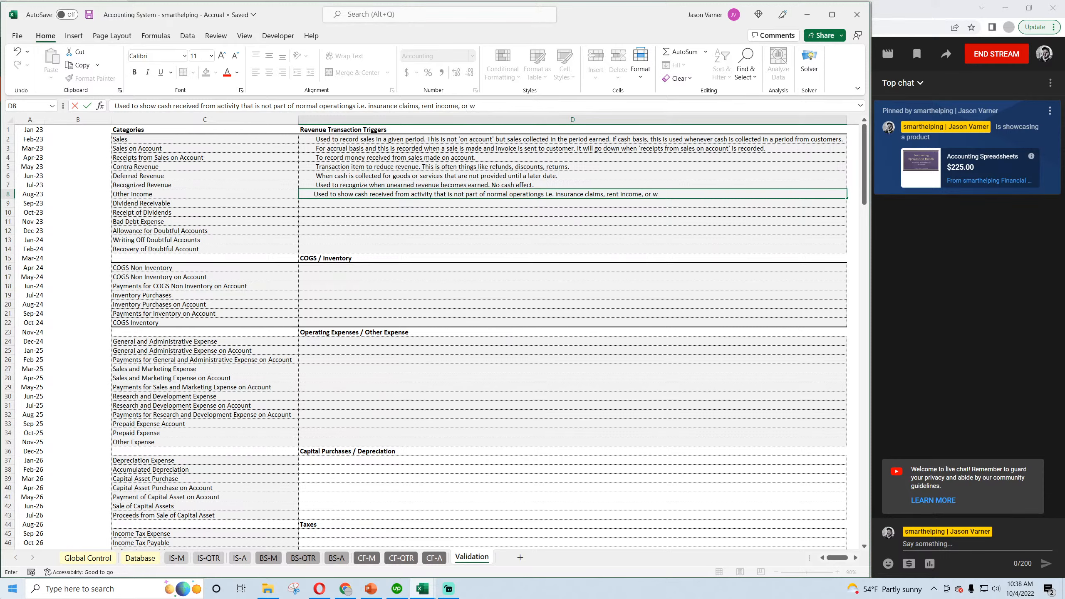
key("Return")
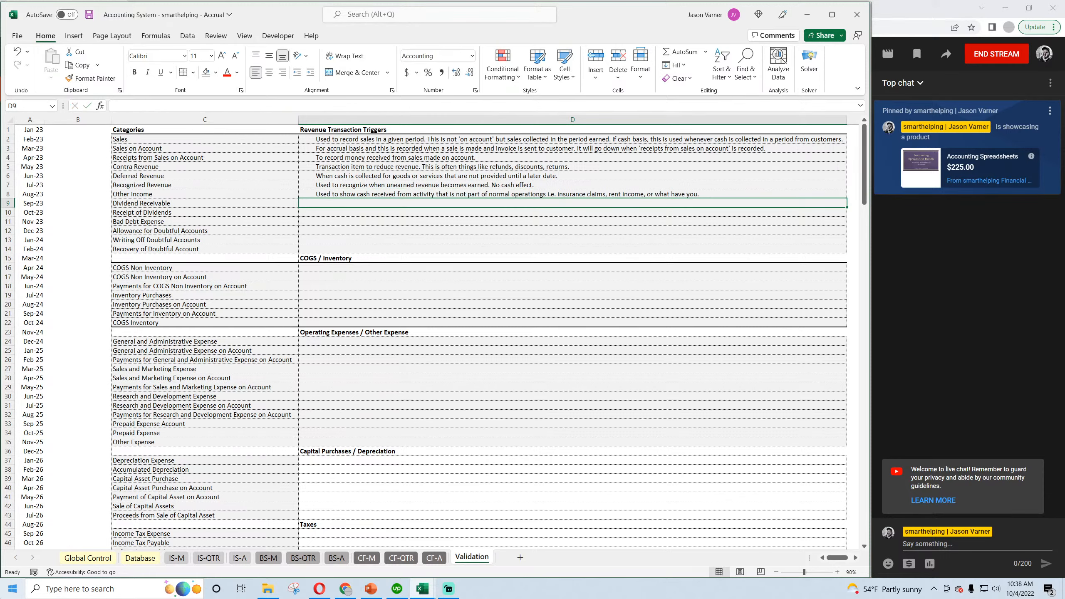
left_click(89, 15)
Copy the Other Income description into the same cell of the Cash Basis workbook's Validation sheet and save the workbook.
left_click(339, 193)
key("ctrl+c")
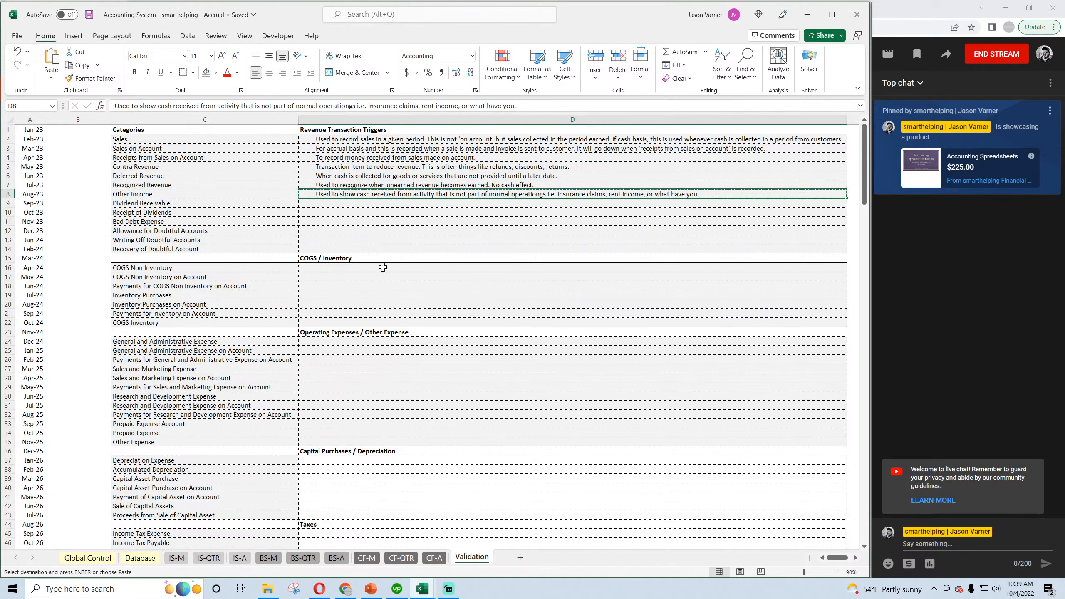
mouse_move(422, 589)
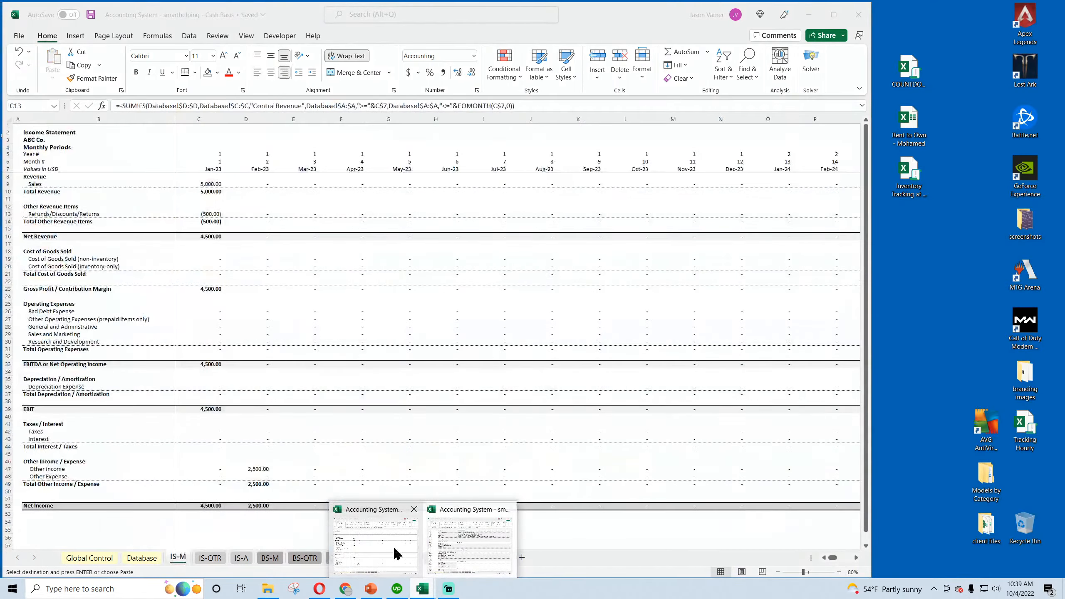
left_click(440, 560)
left_click(473, 557)
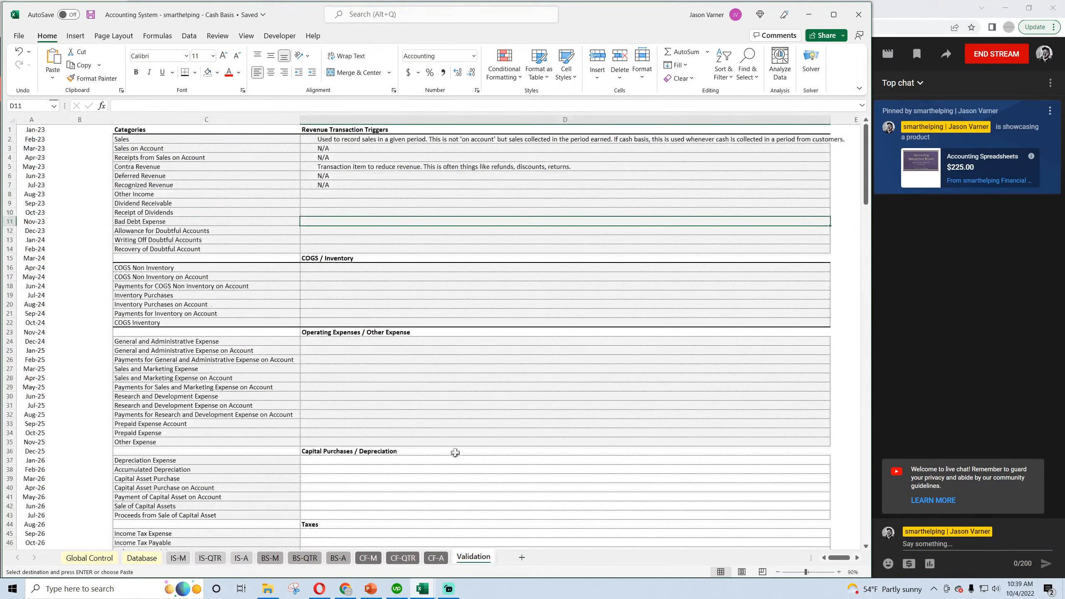
left_click(327, 194)
key("ctrl+v")
left_click(91, 15)
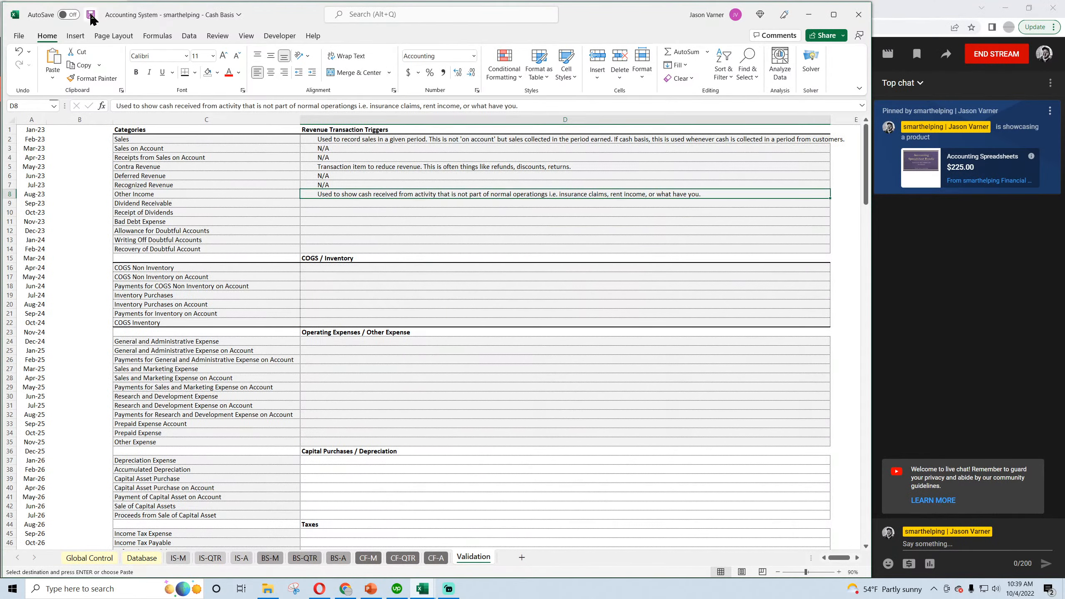
Switch to the Accrual workbook's Database sheet and start an entry in row 9 dated 3/1/2023.
mouse_move(431, 578)
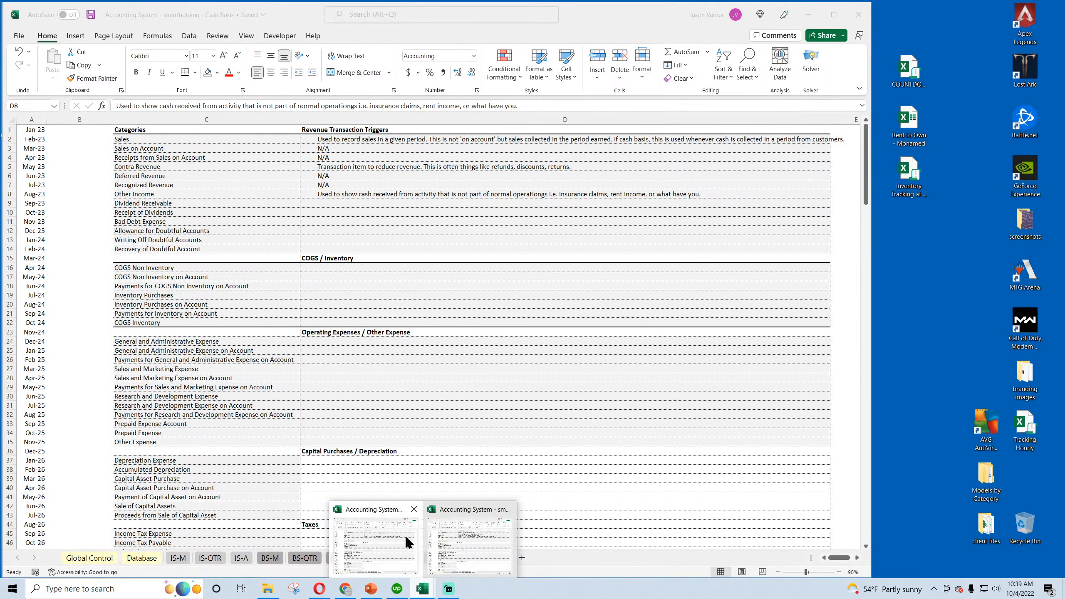
mouse_move(466, 543)
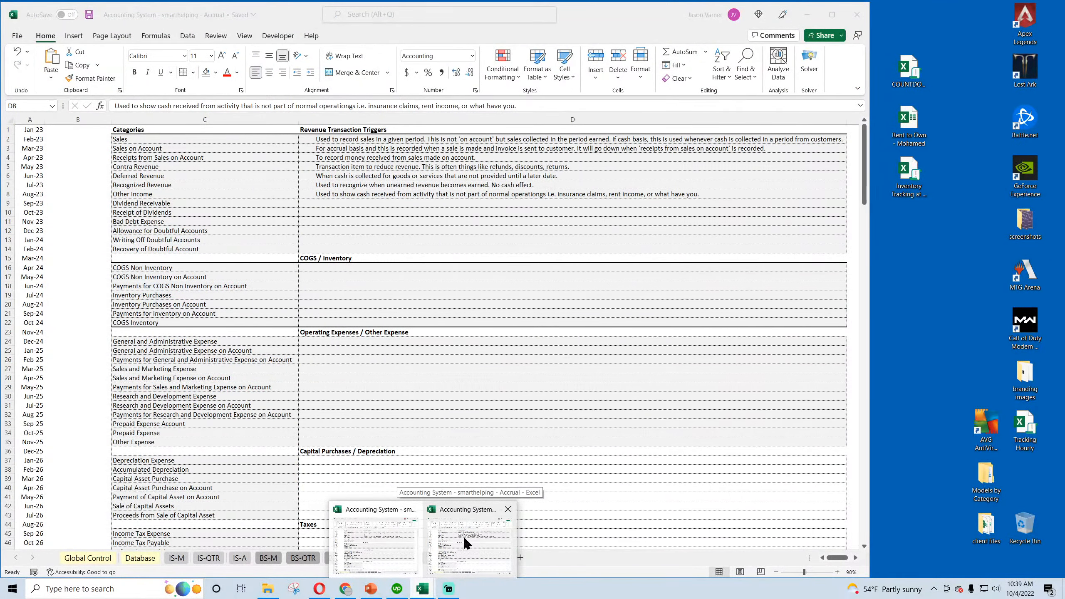
left_click(466, 543)
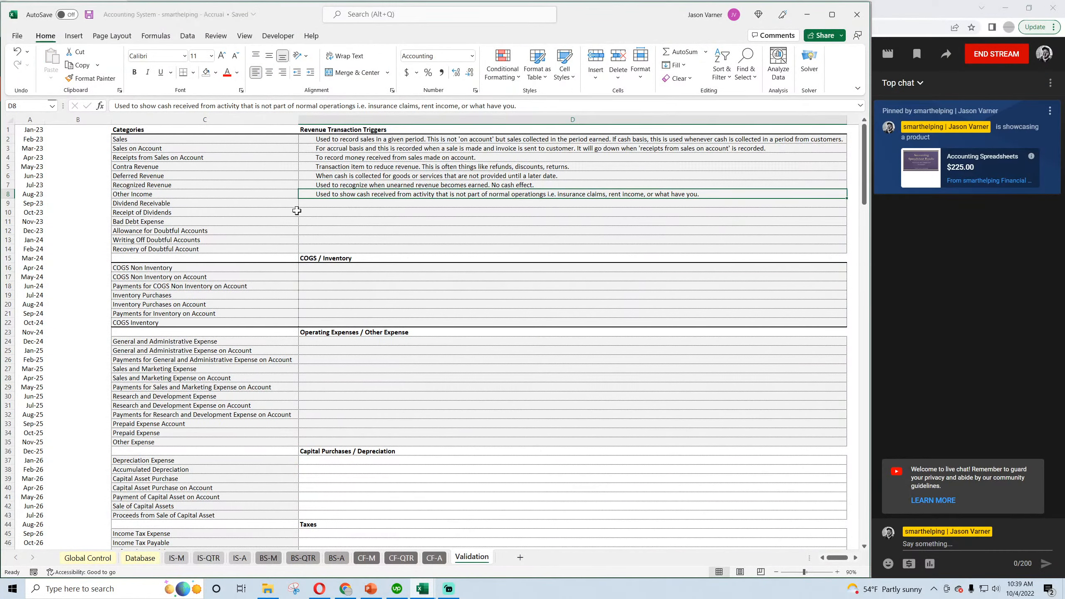
left_click(140, 557)
left_click(59, 209)
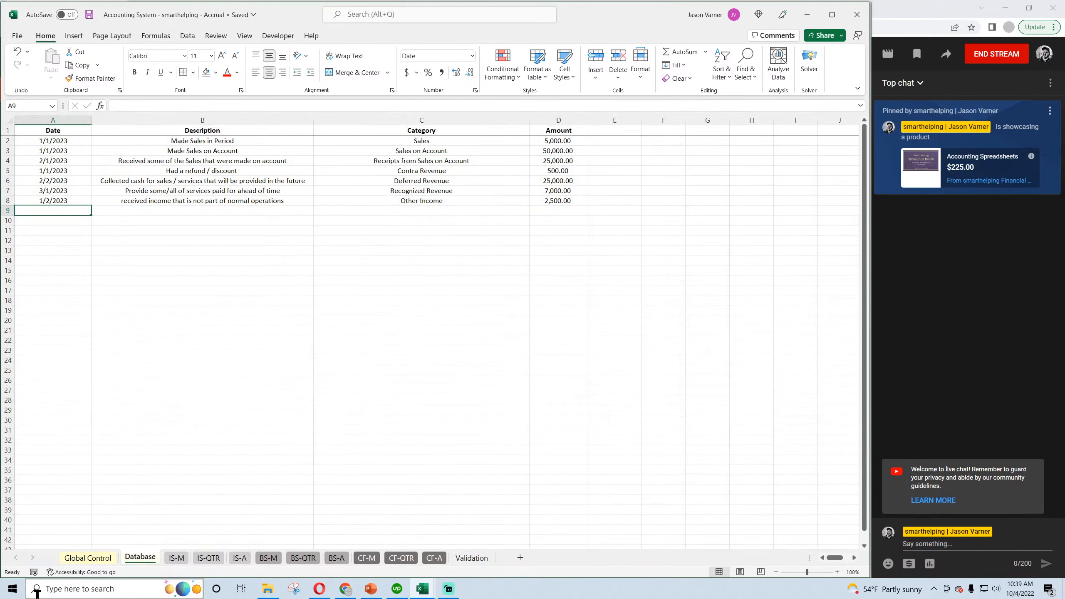
type("3/1/202")
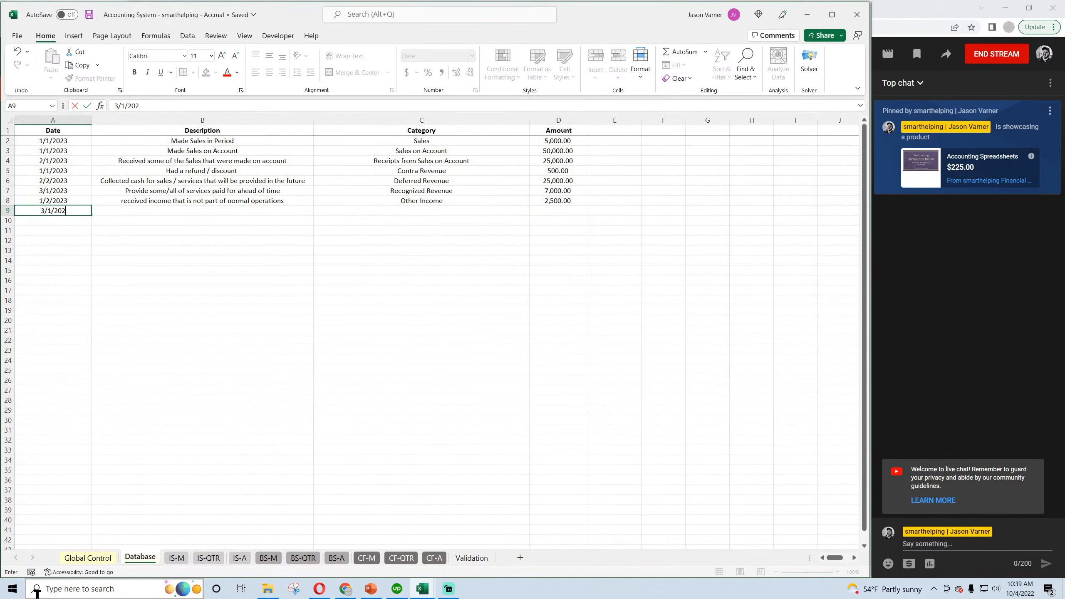
type("3")
key("Return")
key("Up")
key("Right")
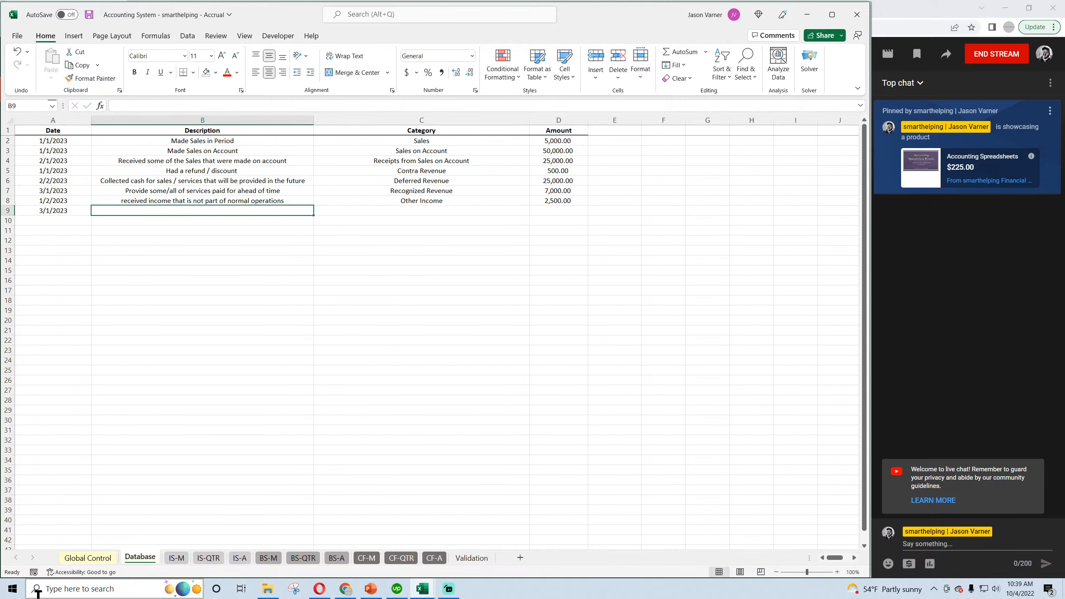
Describe the row 9 entry as "dividends declared from companies you own stock in".
type("dividends decl")
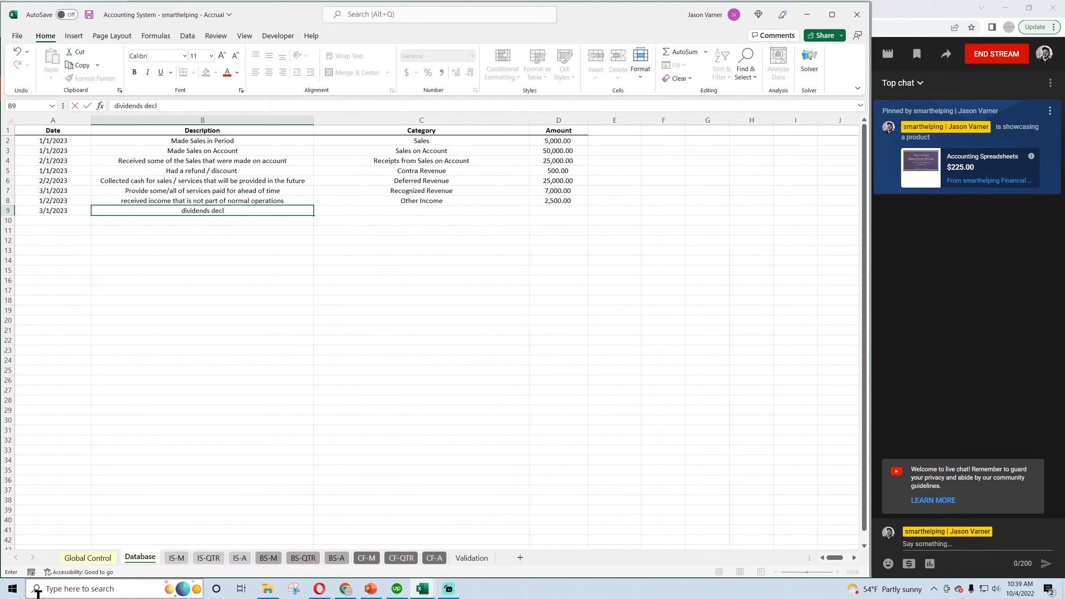
type("ared from companies you own")
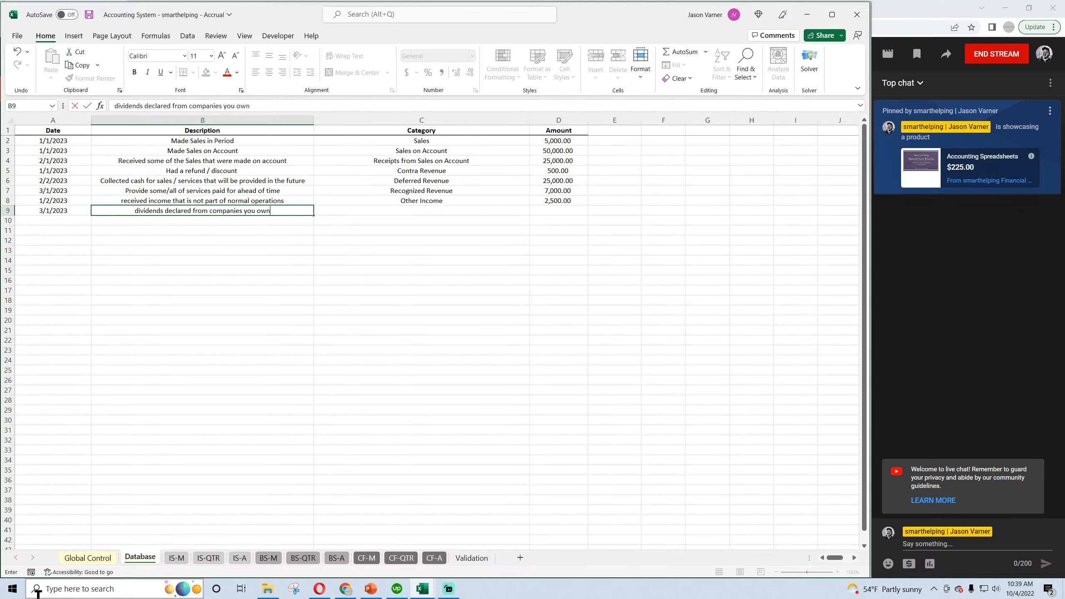
type(" stock in")
key("Return")
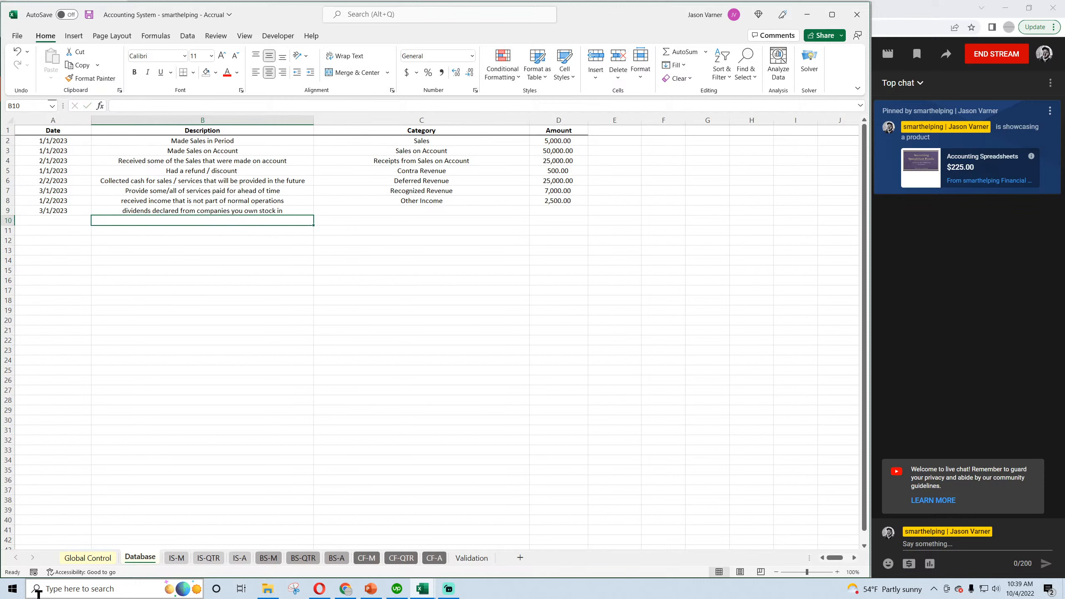
Categorise the row 9 entry as Dividend Receivable with an amount of 1,200 and save the workbook.
left_click(522, 210)
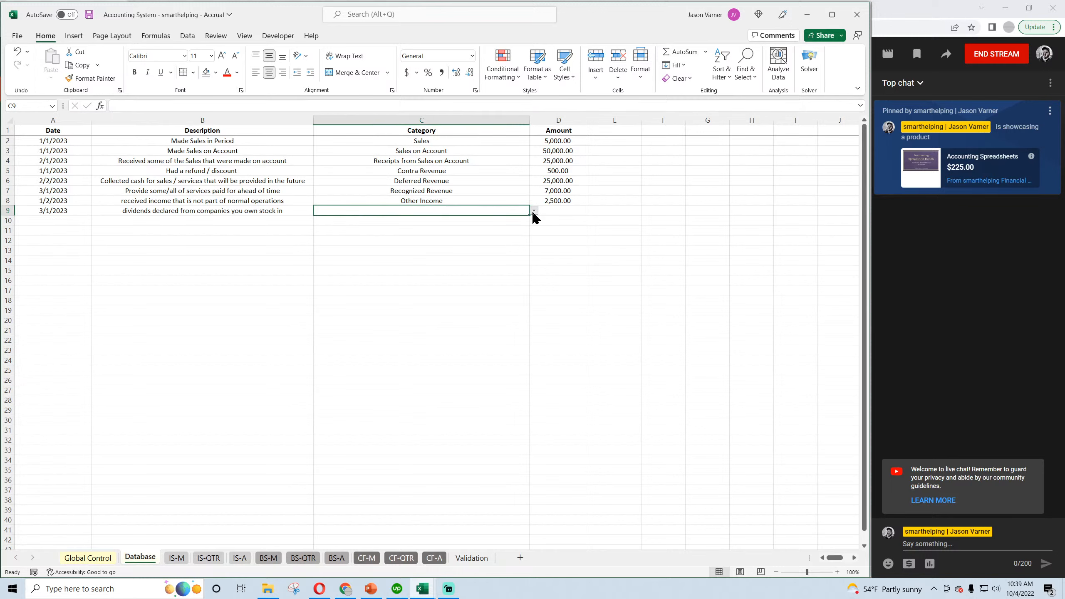
left_click(533, 210)
left_click(532, 222)
left_click(532, 223)
left_click(532, 222)
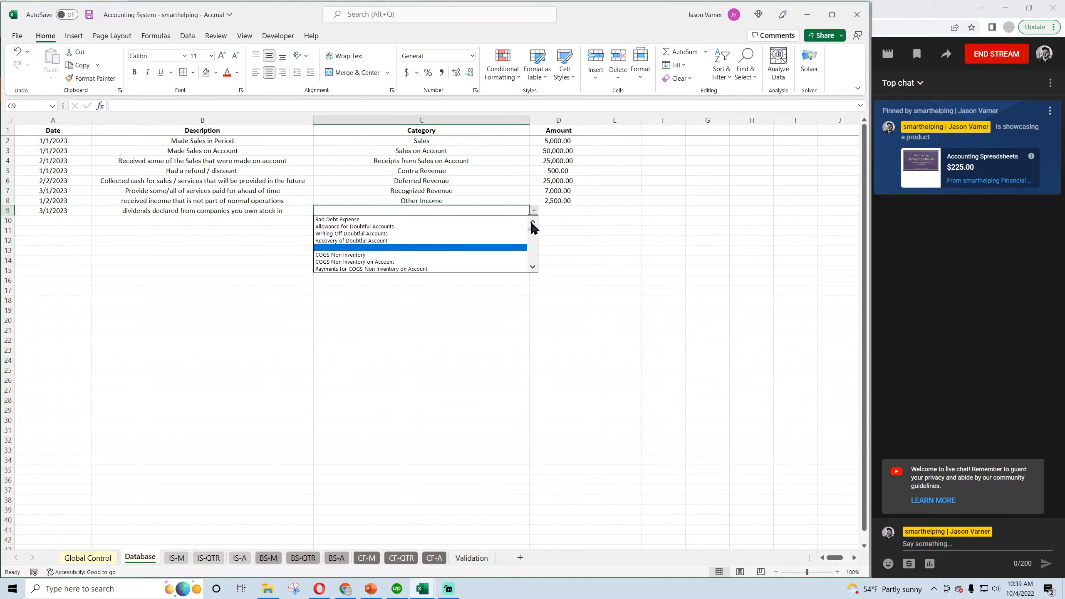
left_click(532, 222)
left_click(532, 222)
left_click(532, 222)
left_click(476, 227)
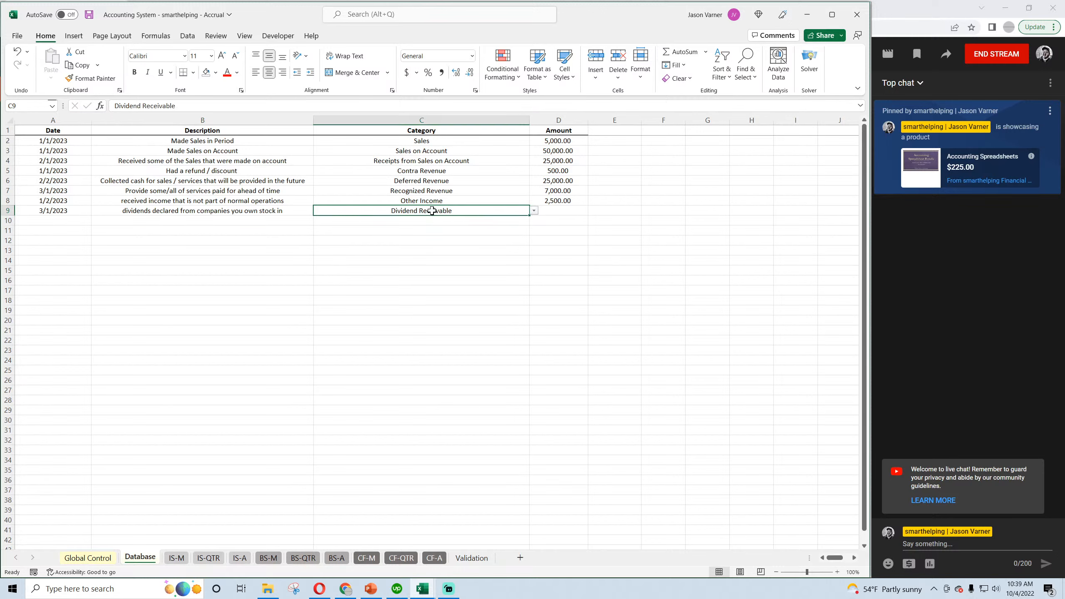
key("Tab")
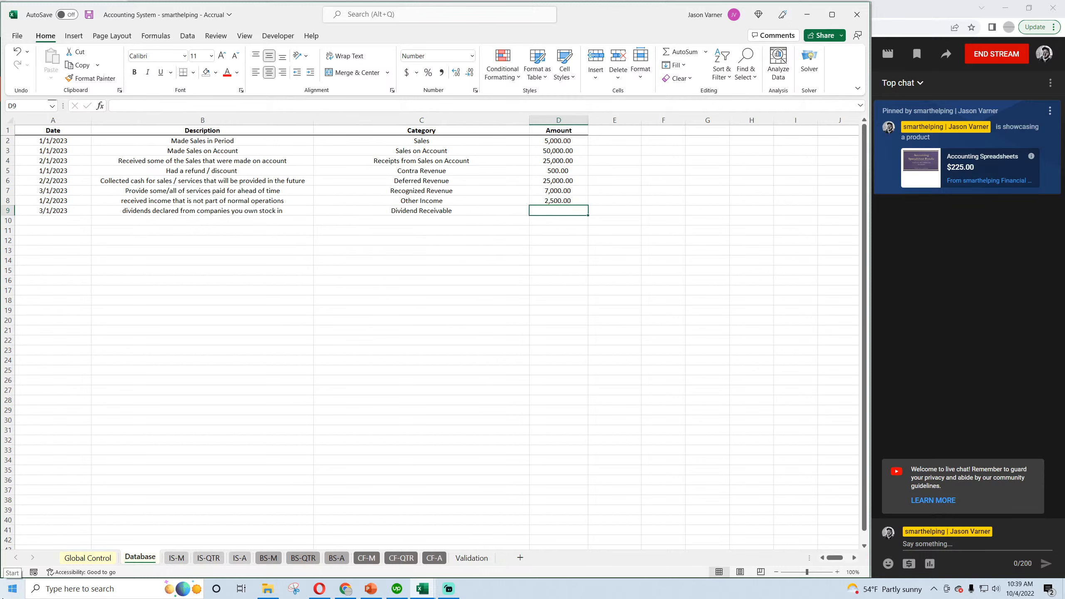
type("1200")
key("Return")
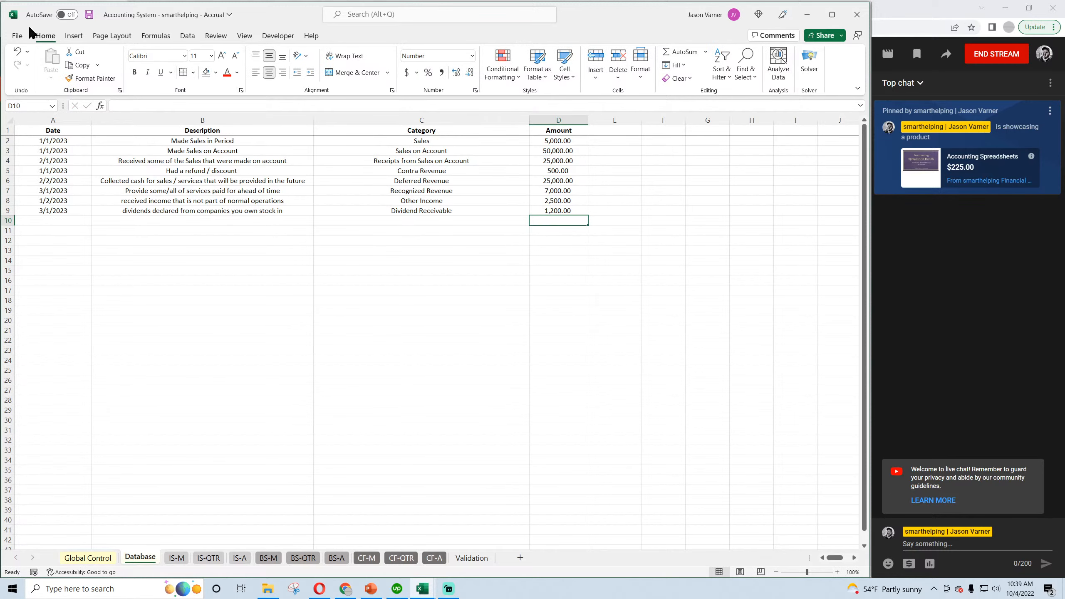
left_click(89, 15)
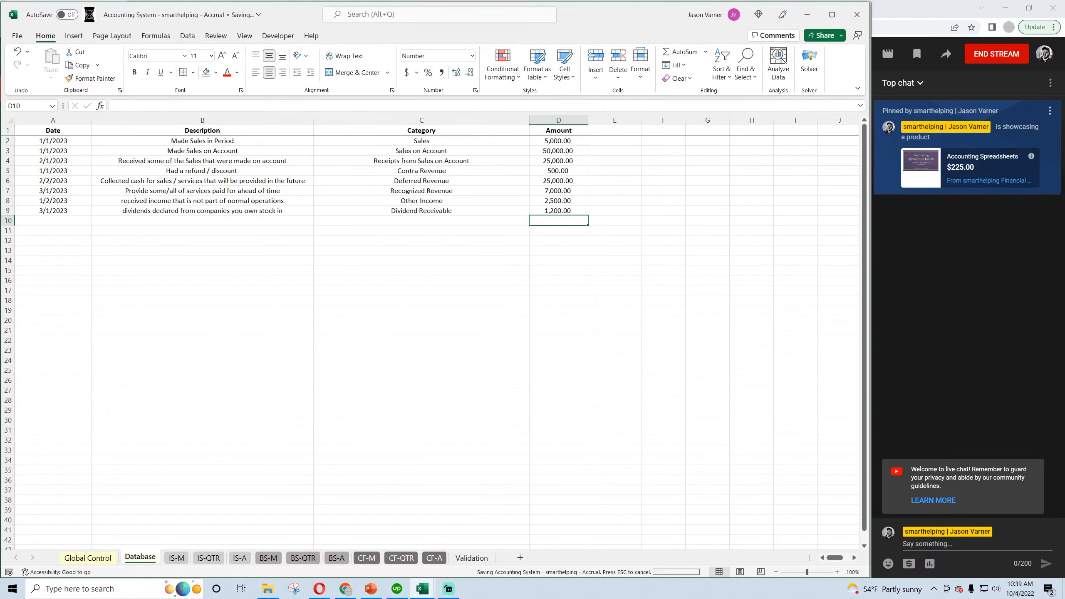
Review the income statement sheets, then examine March and April Dividends / Other Receivables on the monthly balance sheet.
left_click(176, 558)
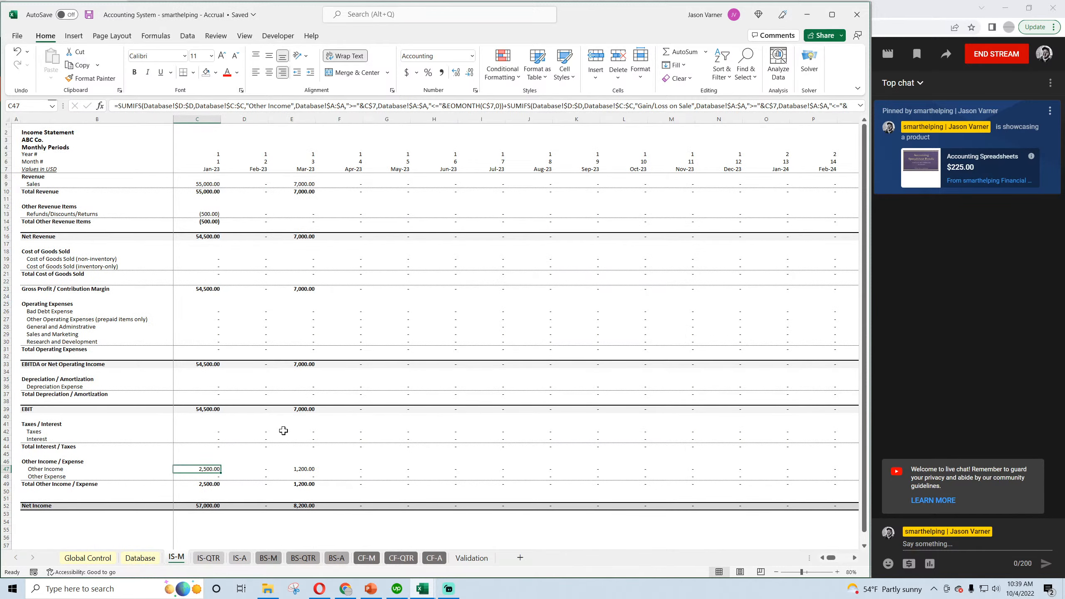
left_click(208, 557)
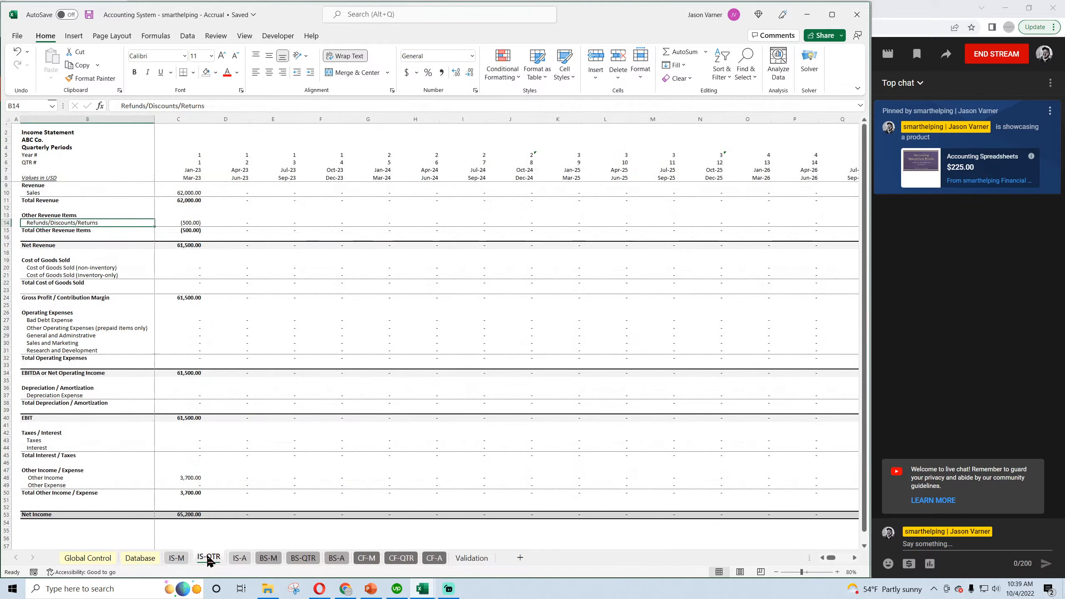
left_click(239, 559)
left_click(268, 559)
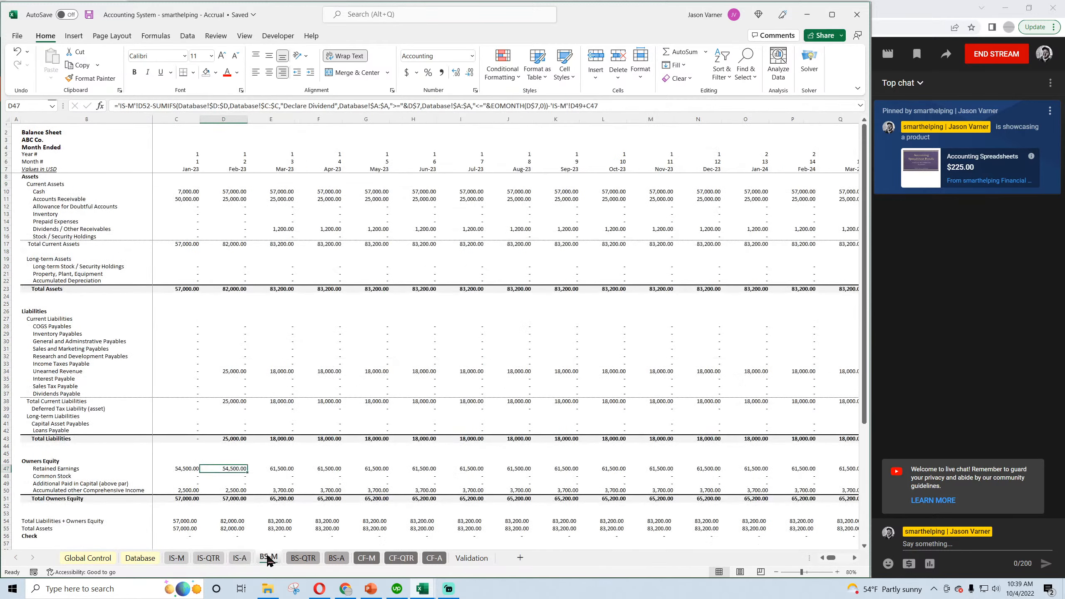
left_click(280, 230)
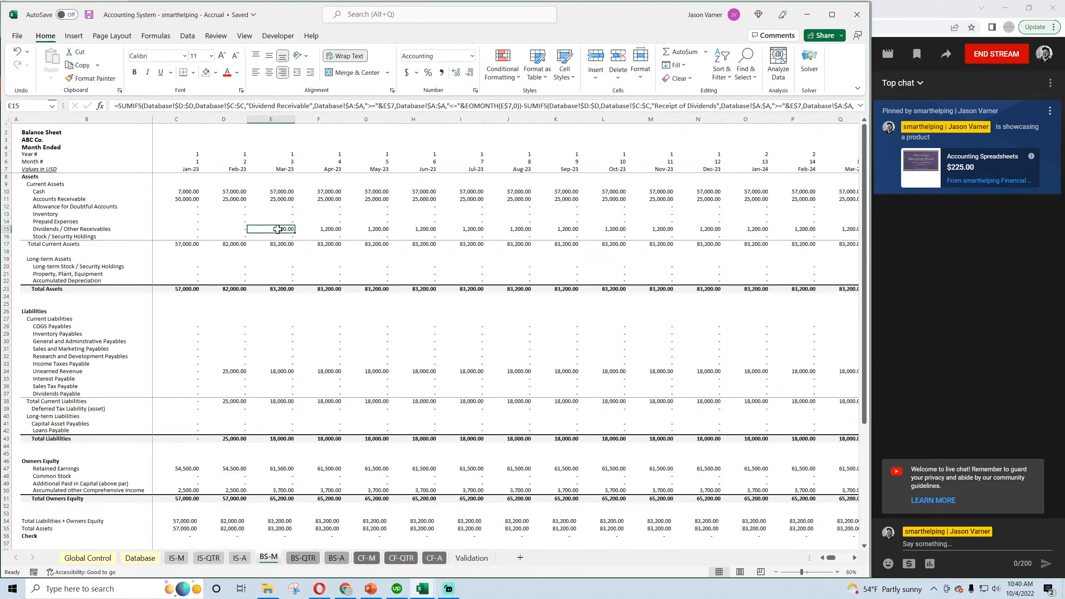
left_click(318, 228)
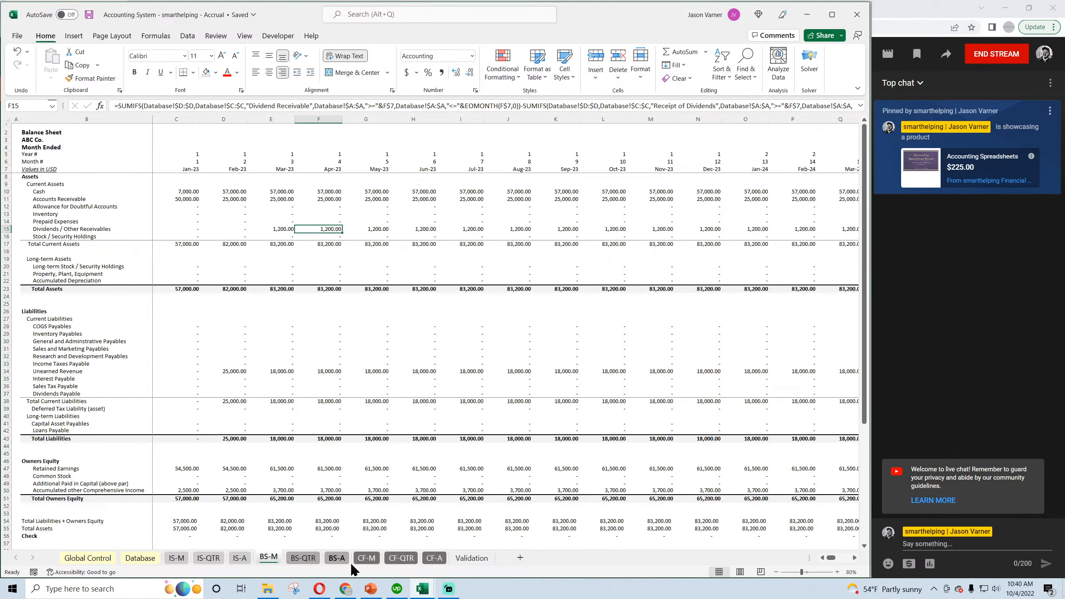
Examine the 2023 Reduce Dividends Receivable line and the total cash flow change on the annual cash flow statement.
left_click(434, 558)
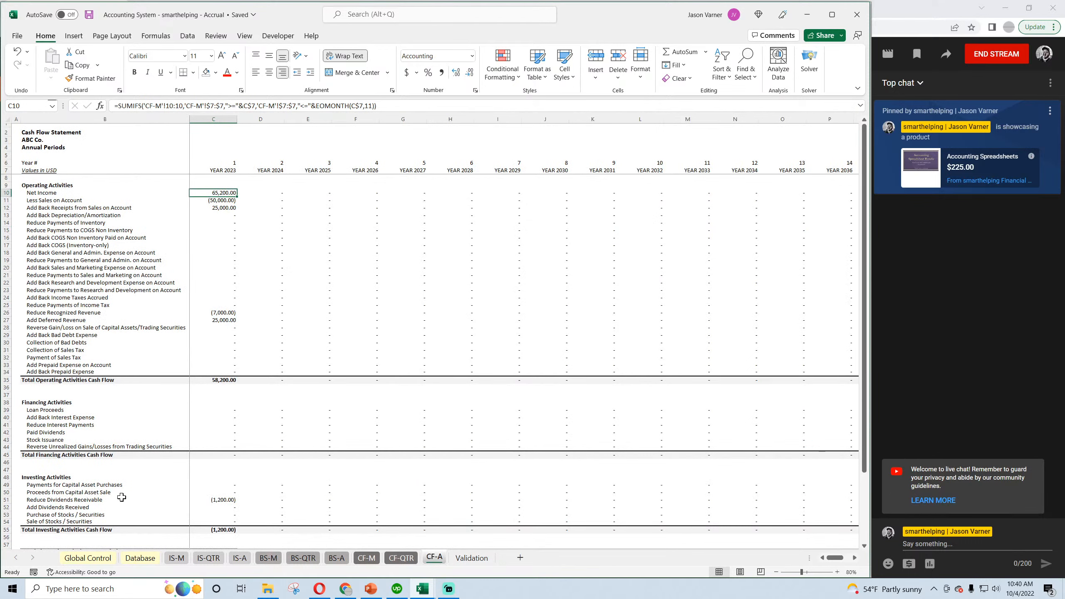
left_click(214, 499)
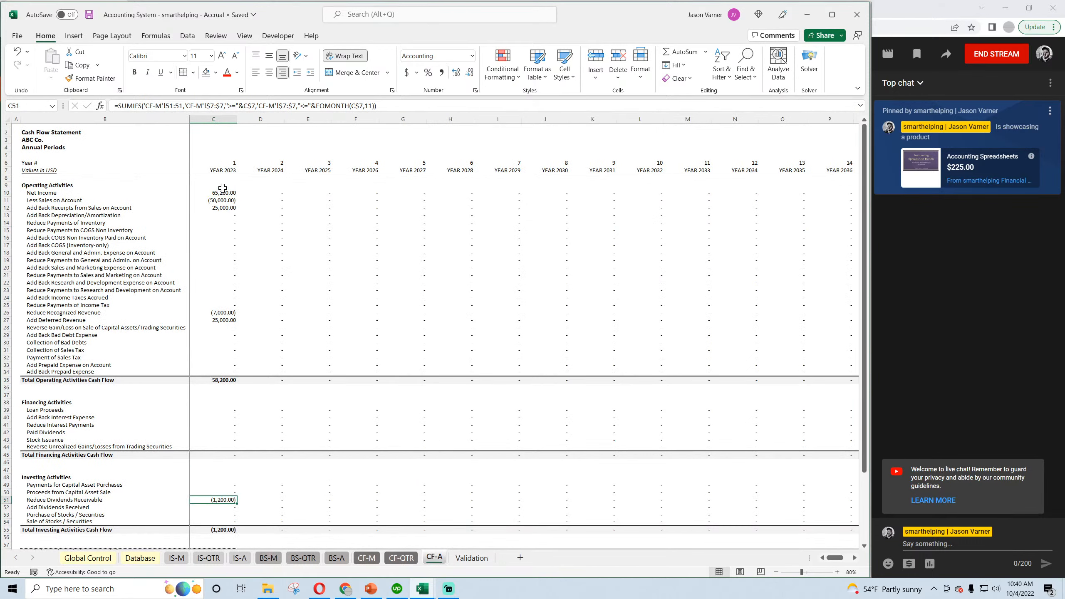
scroll(330, 404, "down", 4)
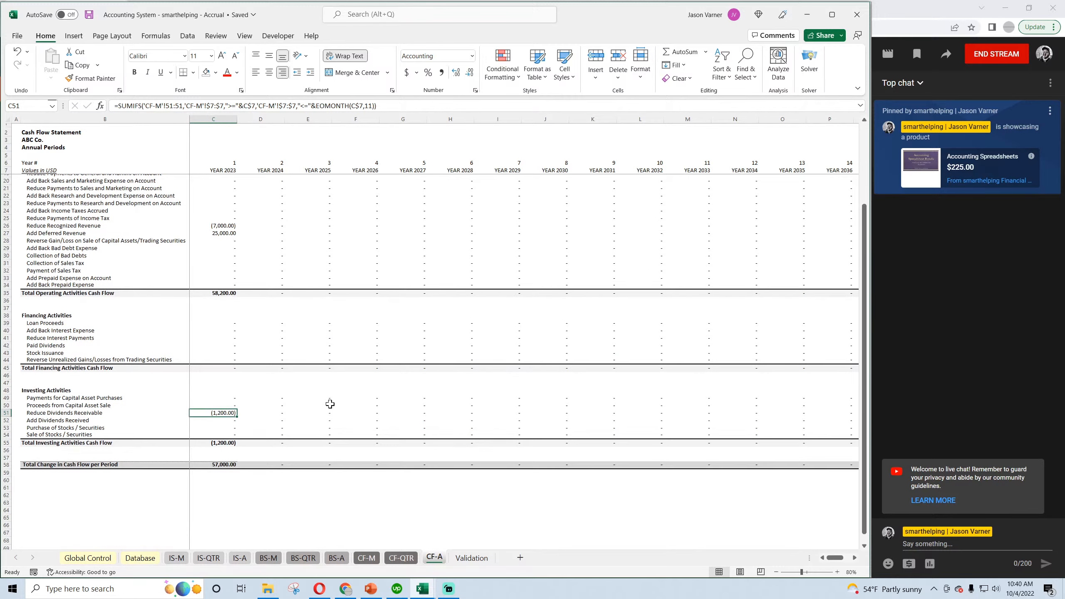
scroll(330, 404, "up", 4)
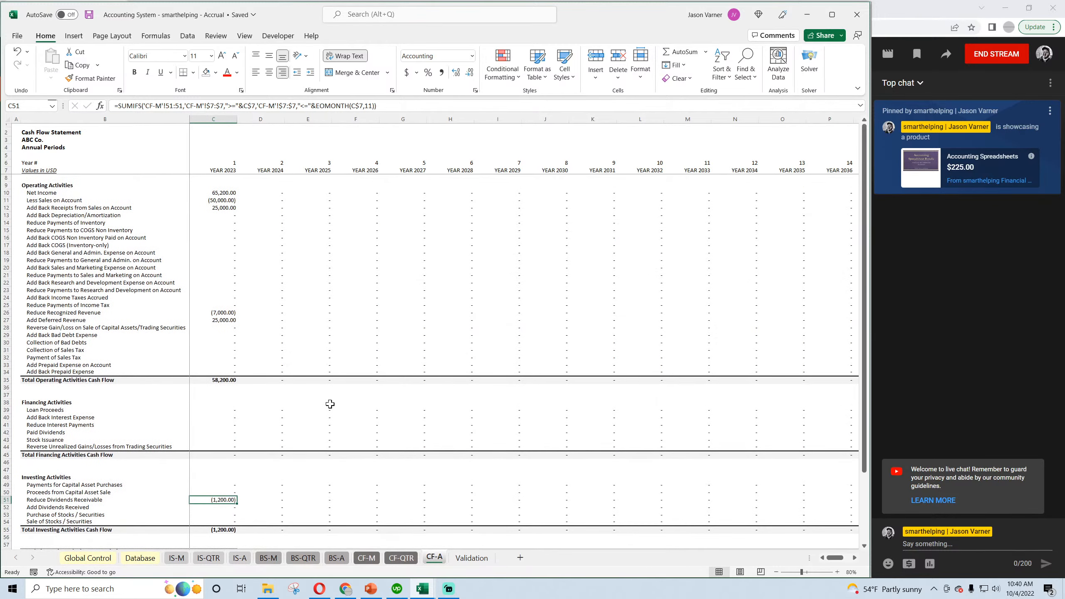
Compare March Other Income on the monthly income statement with the annual cash flow statement, saving the workbook.
left_click(178, 559)
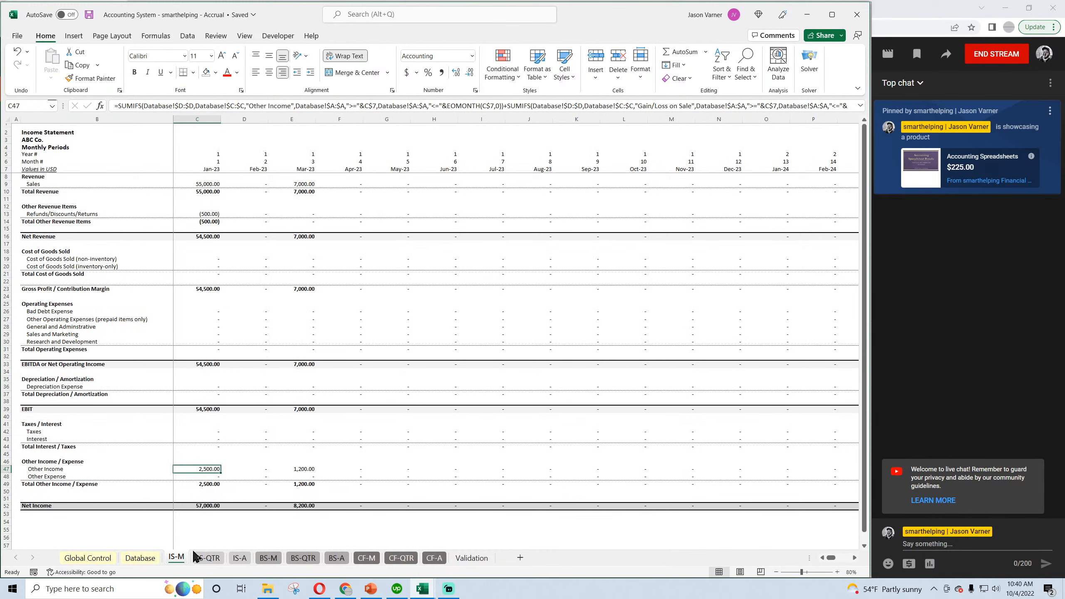
left_click(303, 469)
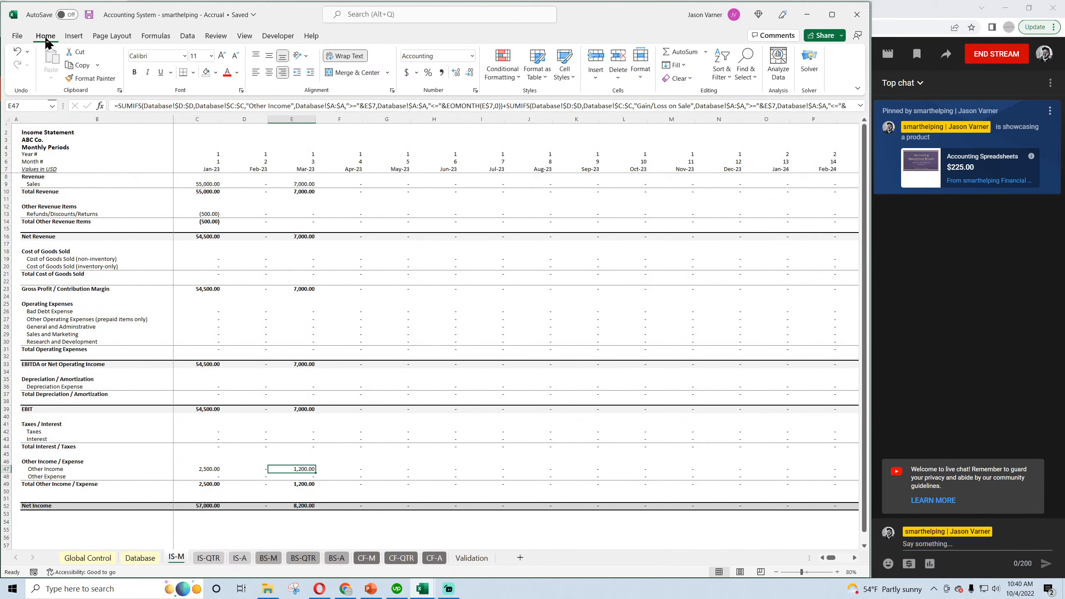
left_click(89, 14)
left_click(89, 15)
left_click(434, 558)
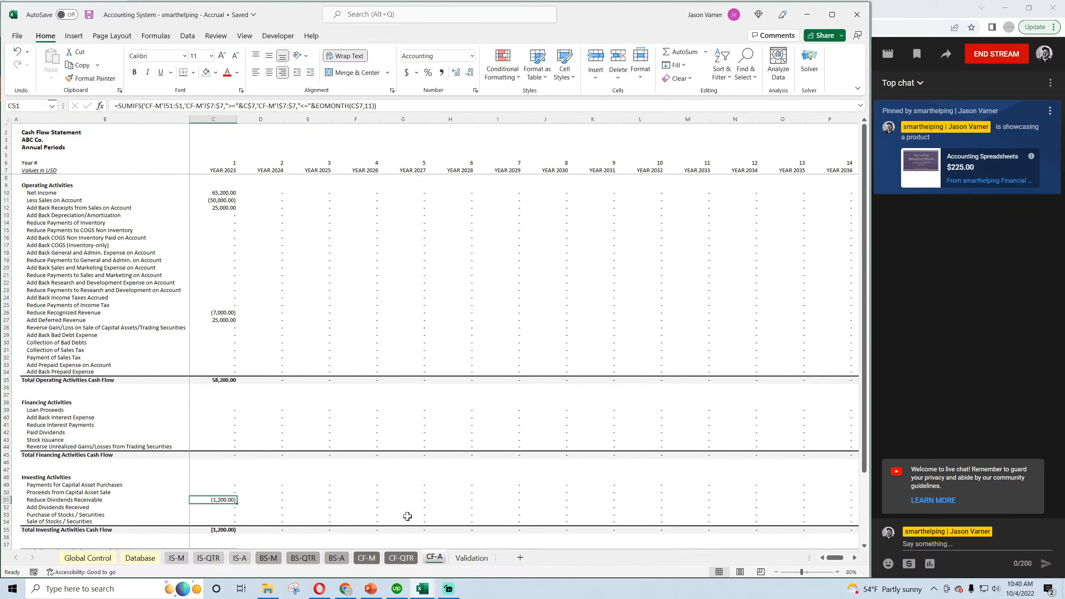
Start an entry in row 10 of the Database sheet dated 4/1/2023.
left_click(134, 560)
left_click(54, 223)
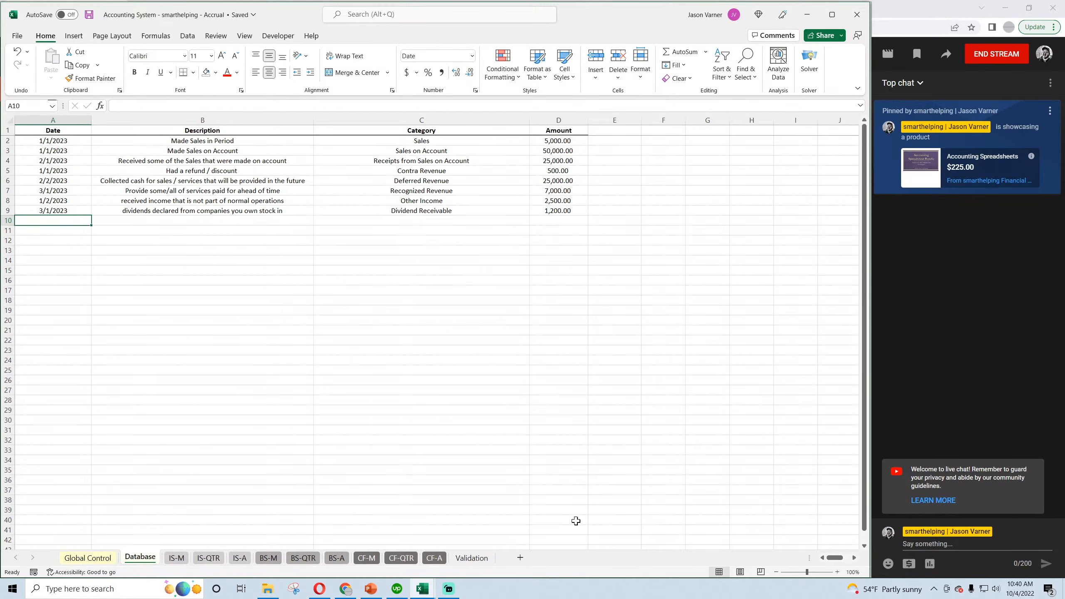
type("4")
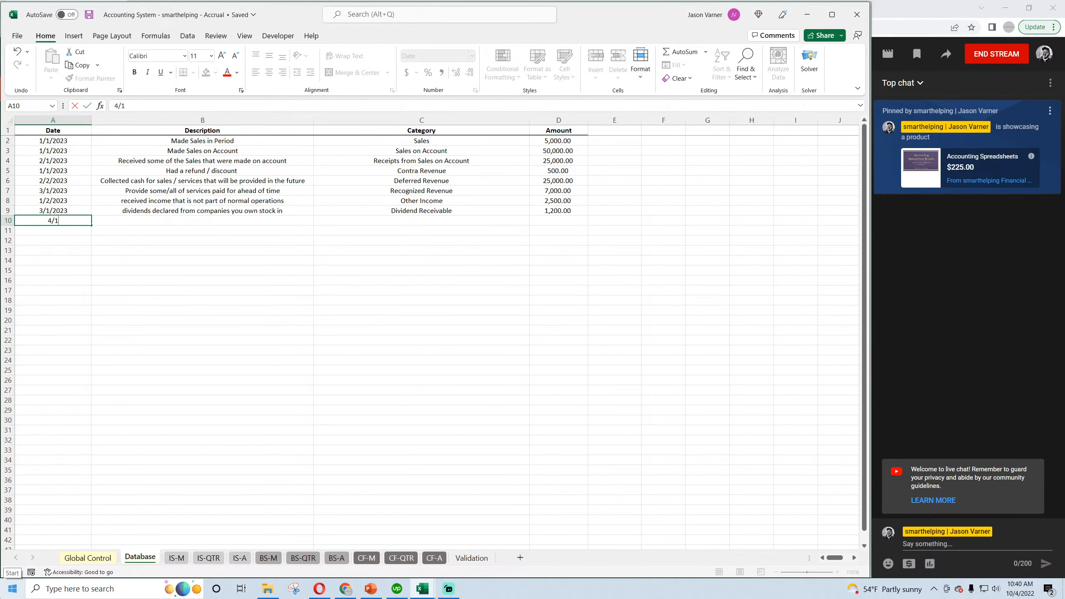
type("/1/2023")
key("Return")
Describe the row 10 entry as "received income from dividends that had been declared".
left_click(297, 220)
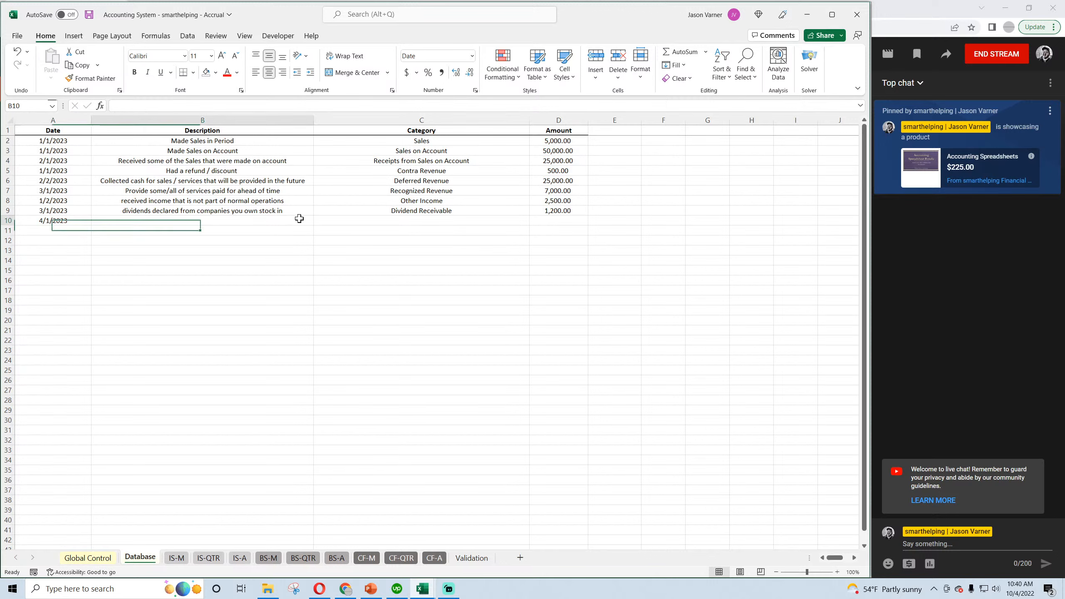
type("receiv")
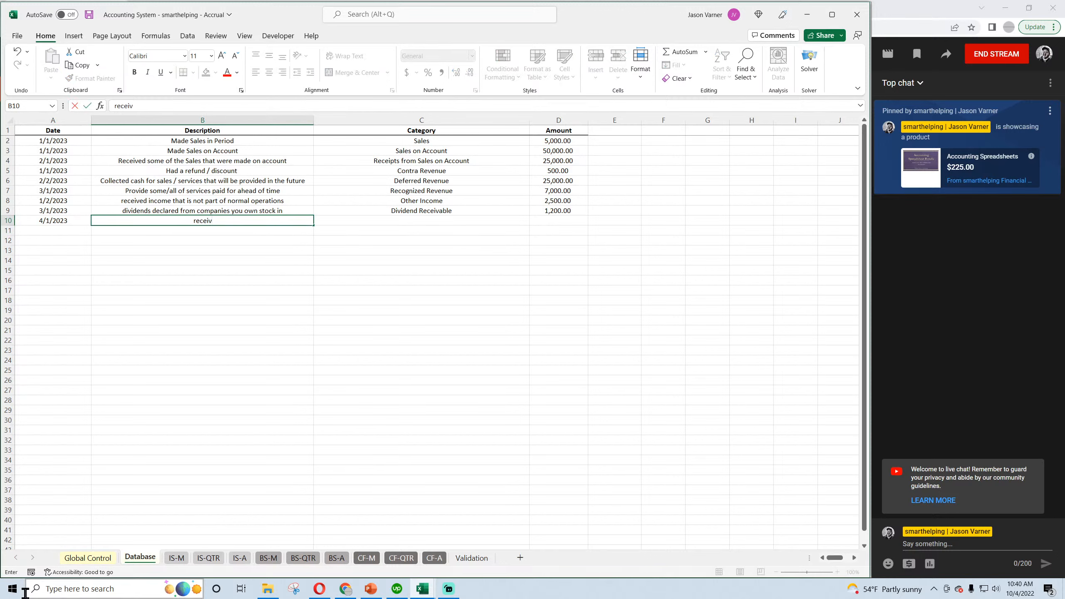
type("ed inceom from dividends that had been de")
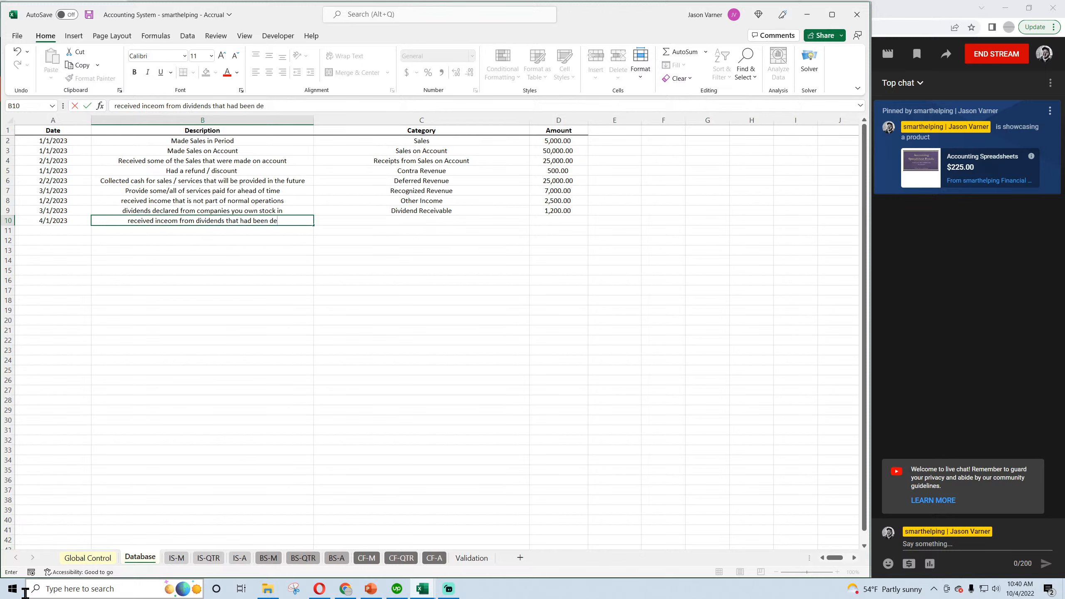
type("clared")
key("Return")
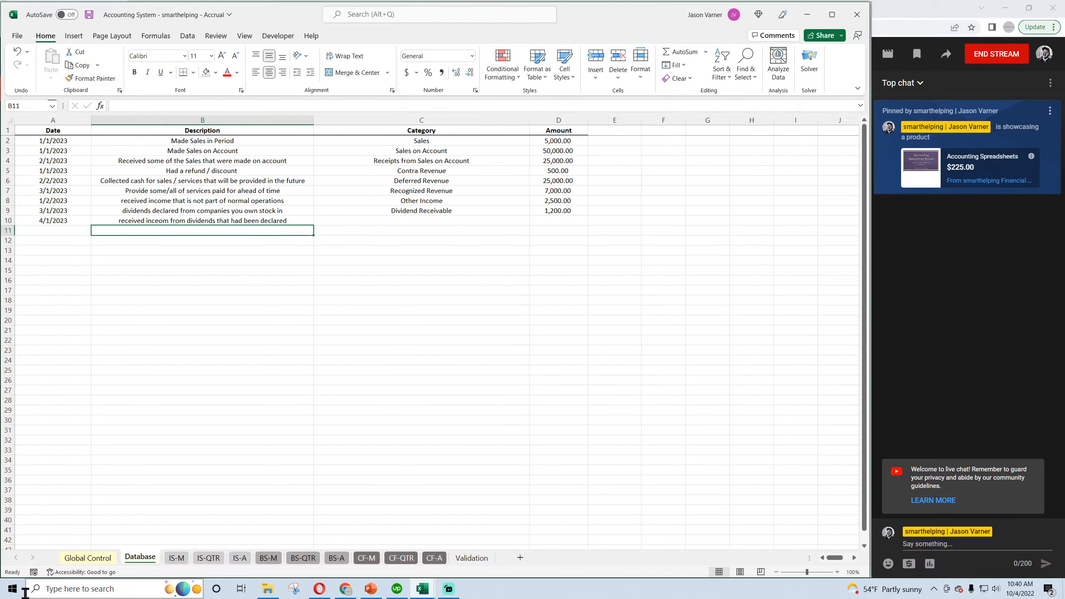
left_click(267, 220)
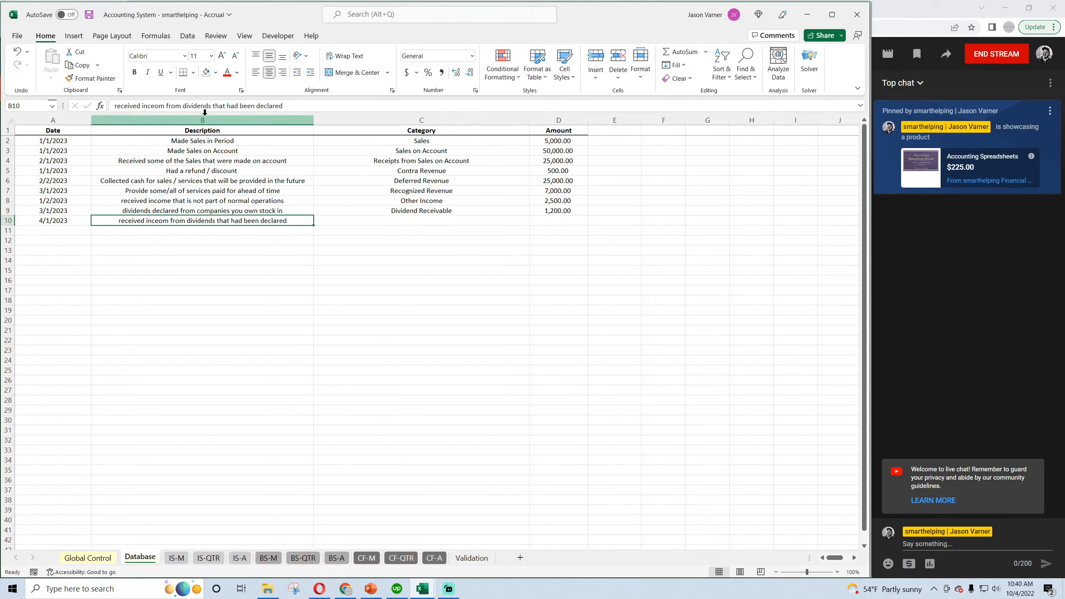
left_click(167, 106)
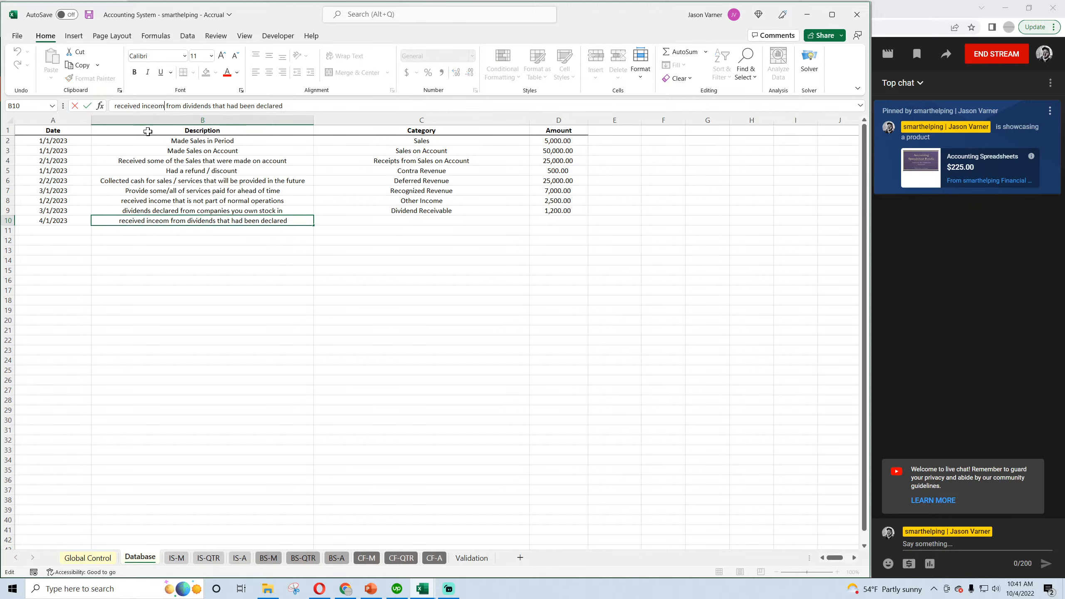
key("BackSpace")
key("BackSpace")
key("BackSpace")
type("ome")
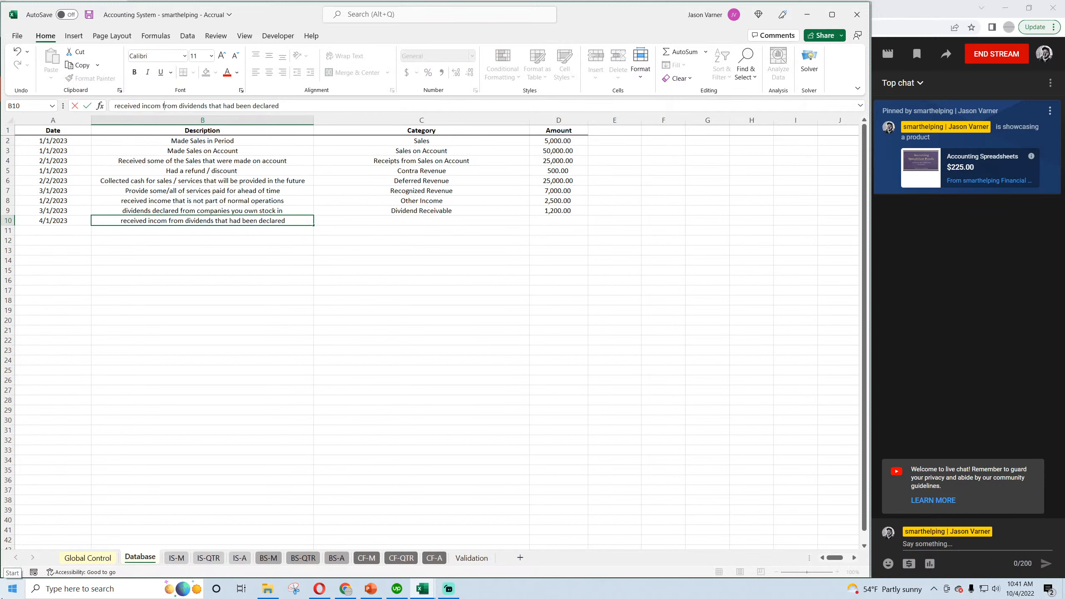
key("Return")
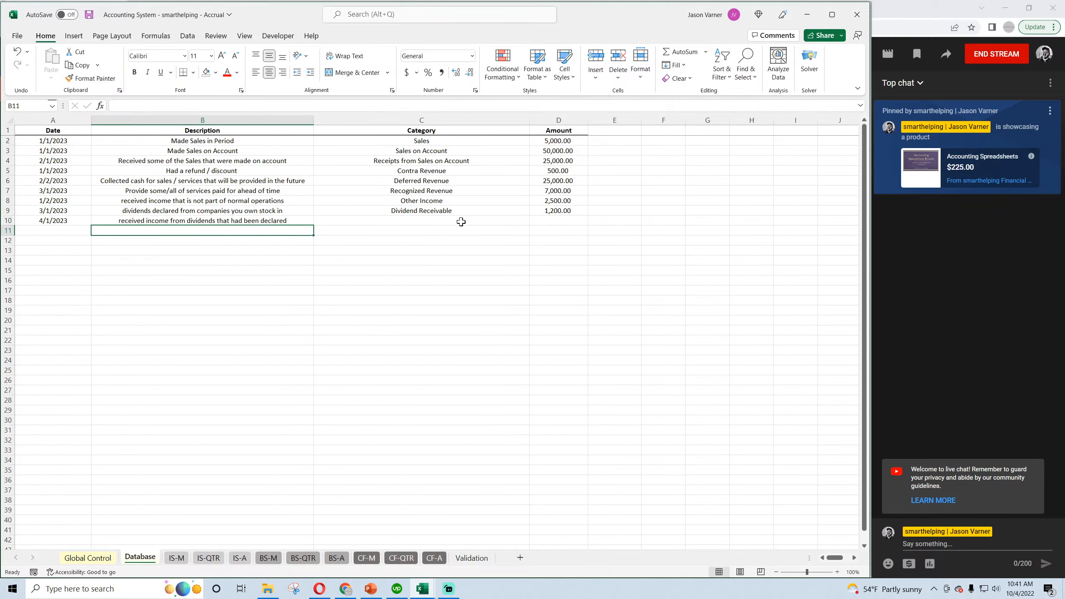
Categorise the row 10 entry as Receipt of Dividends with an amount of 1,200 and save the workbook.
left_click(515, 221)
left_click(533, 220)
left_click(534, 233)
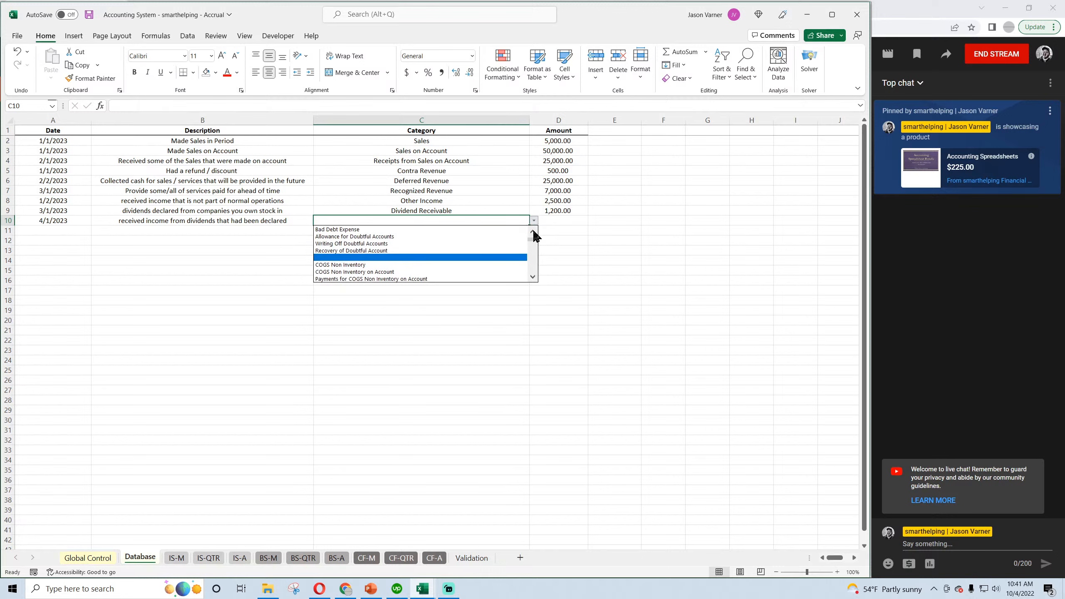
left_click(496, 238)
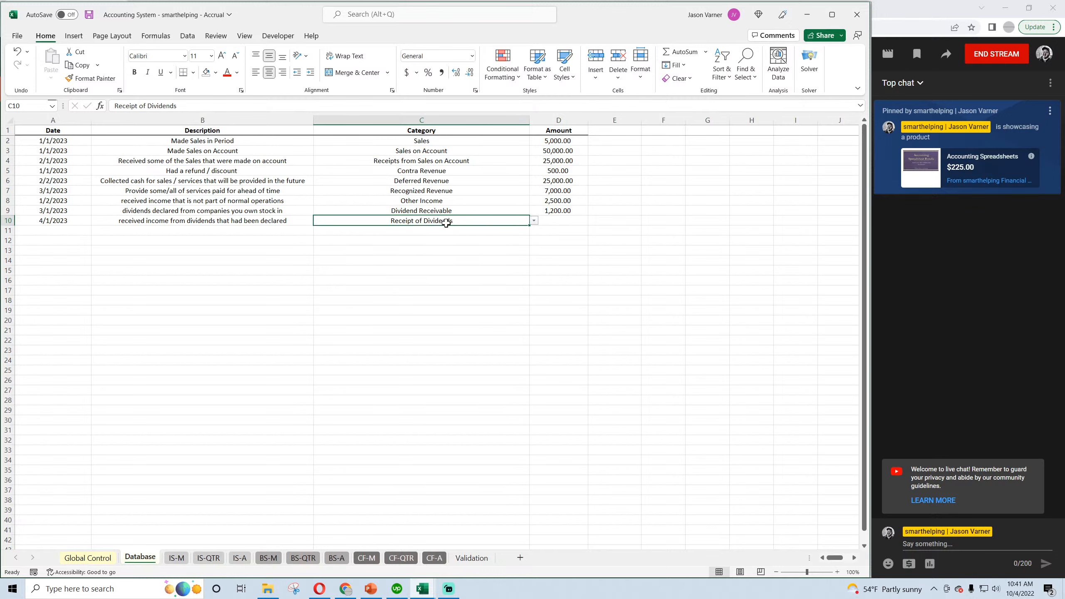
left_click(566, 218)
type("1,200")
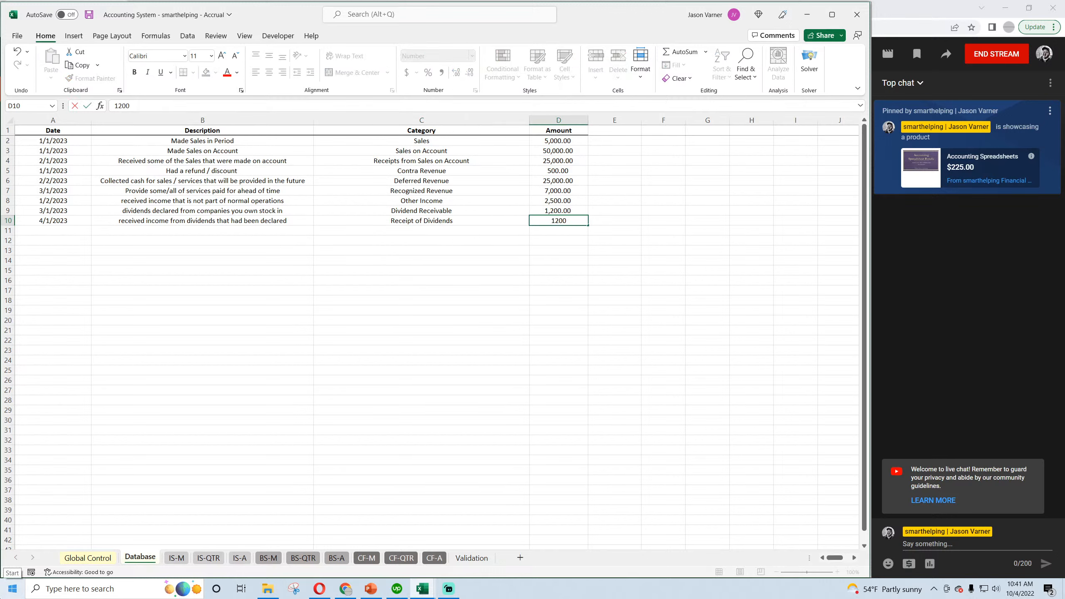
key("Return")
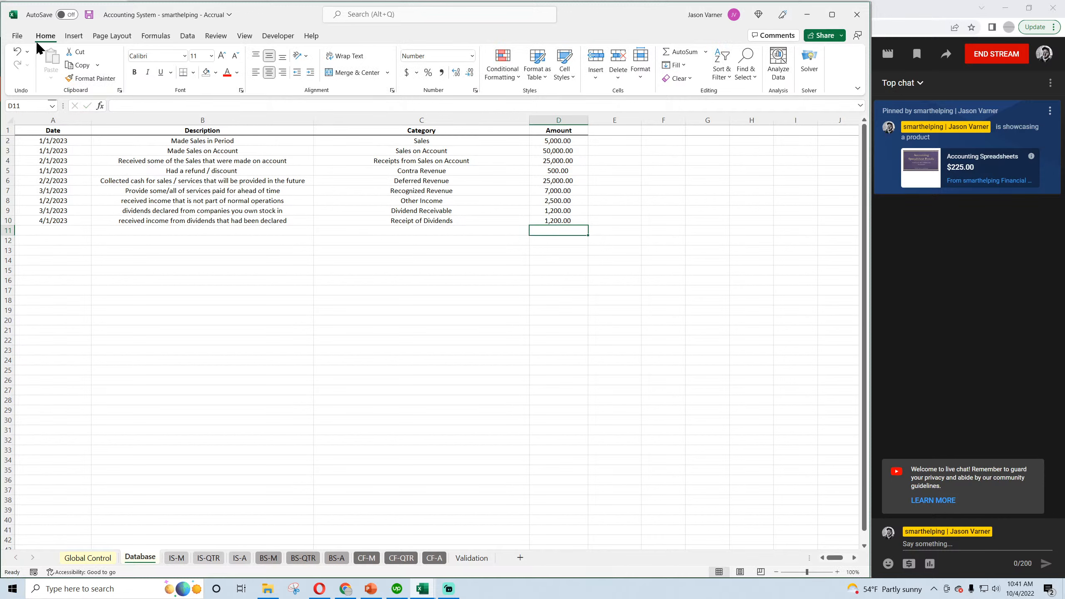
left_click(89, 15)
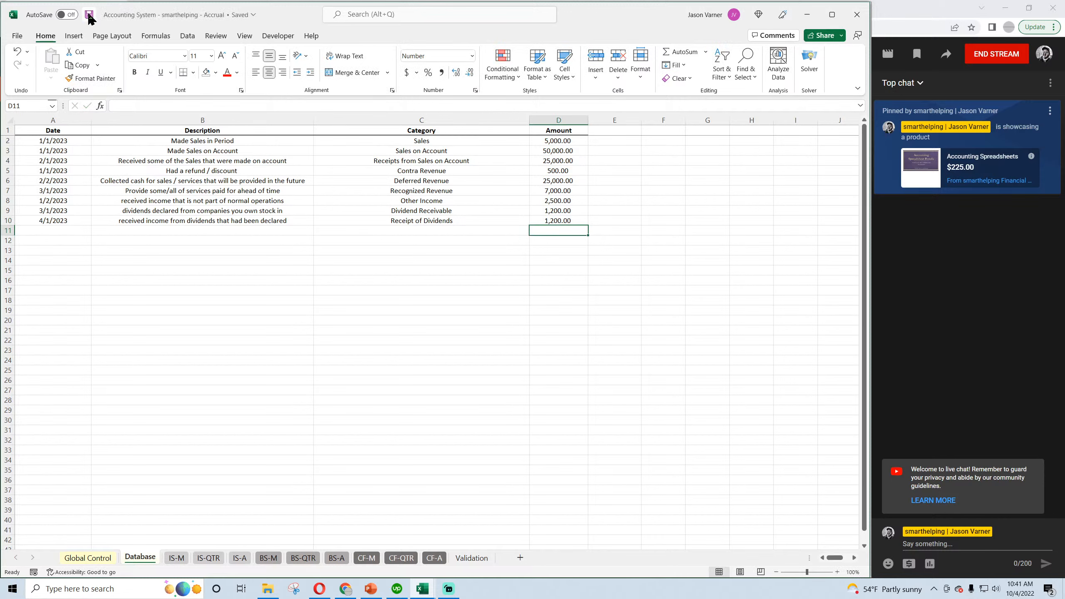
Check the monthly income statement, then examine March and April Dividends / Other Receivables and April Cash on the monthly balance sheet.
left_click(176, 558)
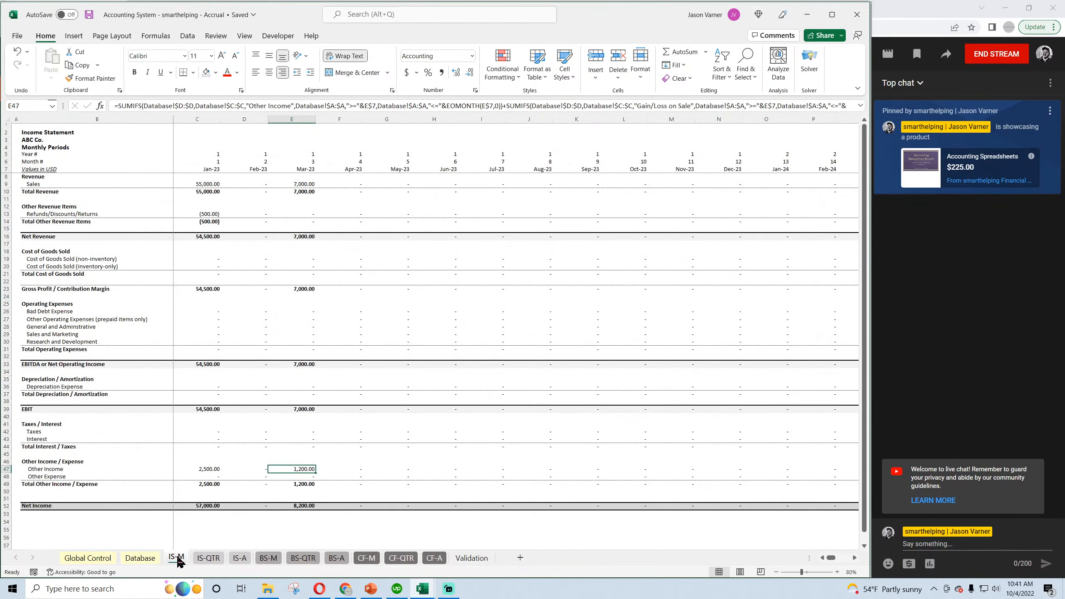
left_click(265, 559)
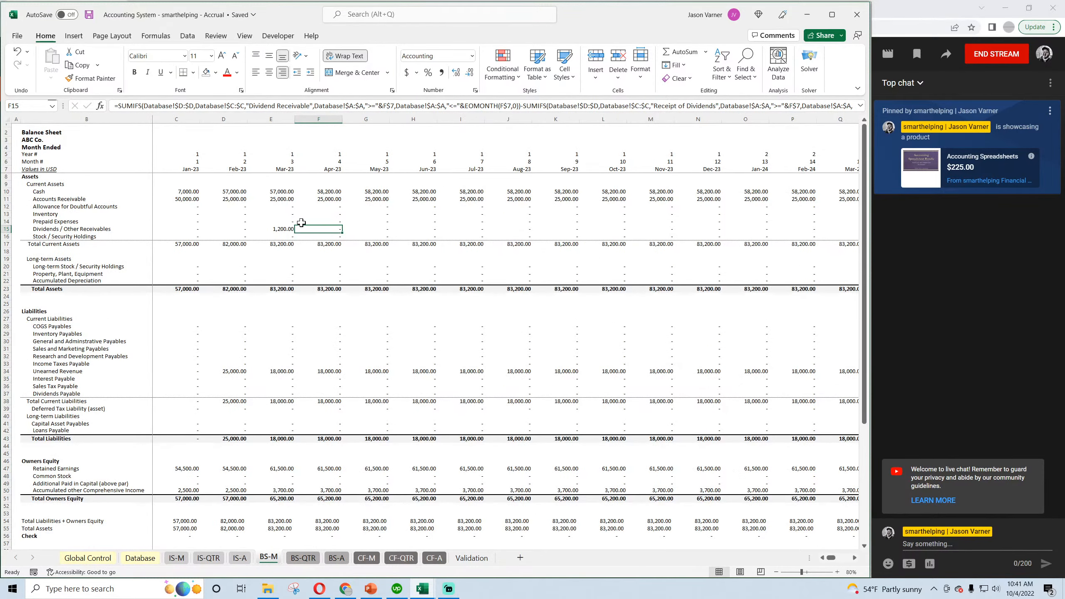
left_click(283, 228)
left_click(314, 228)
left_click(330, 190)
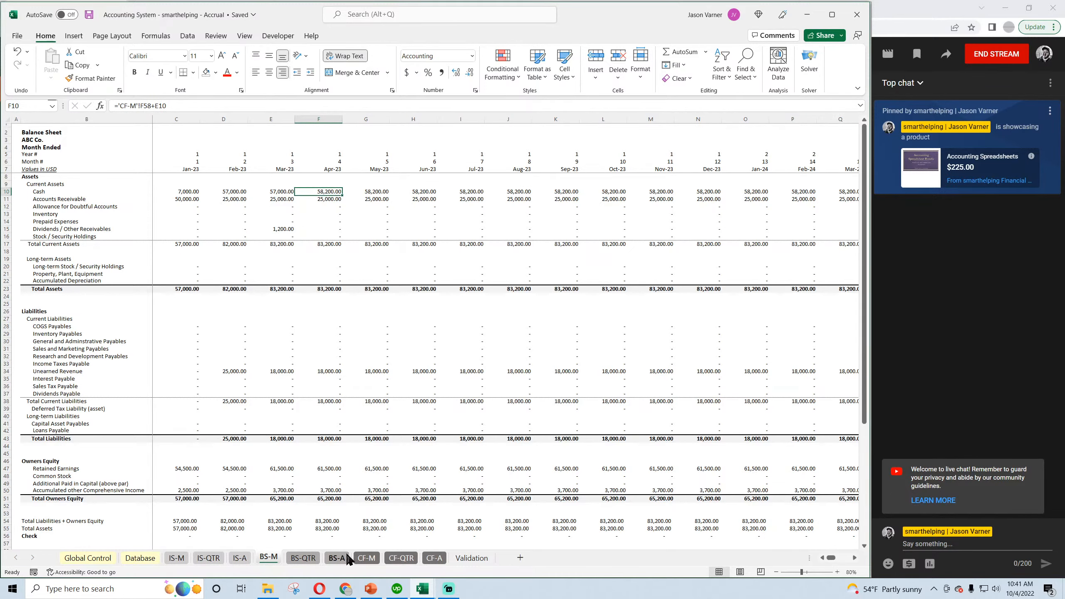
Examine the 2023 Add Dividends Received line on the annual cash flow statement and save the workbook.
left_click(434, 559)
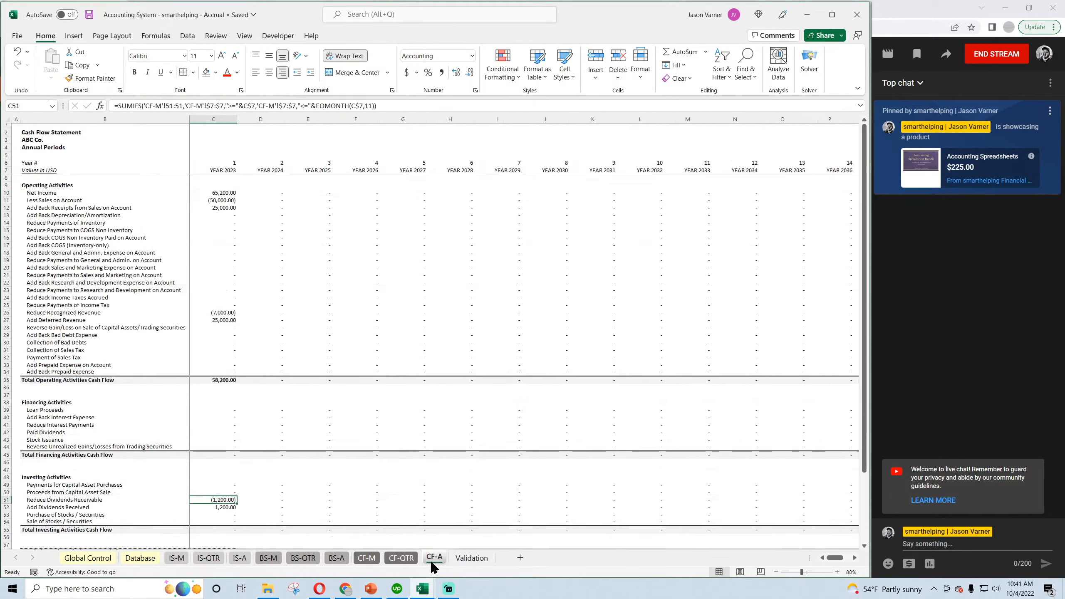
left_click(222, 507)
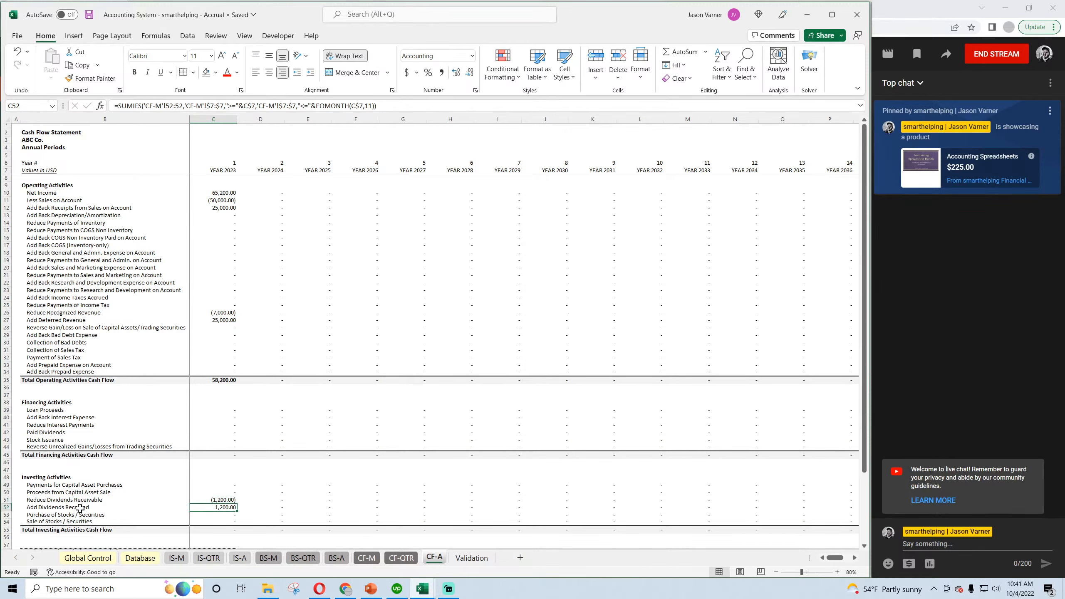
left_click(89, 14)
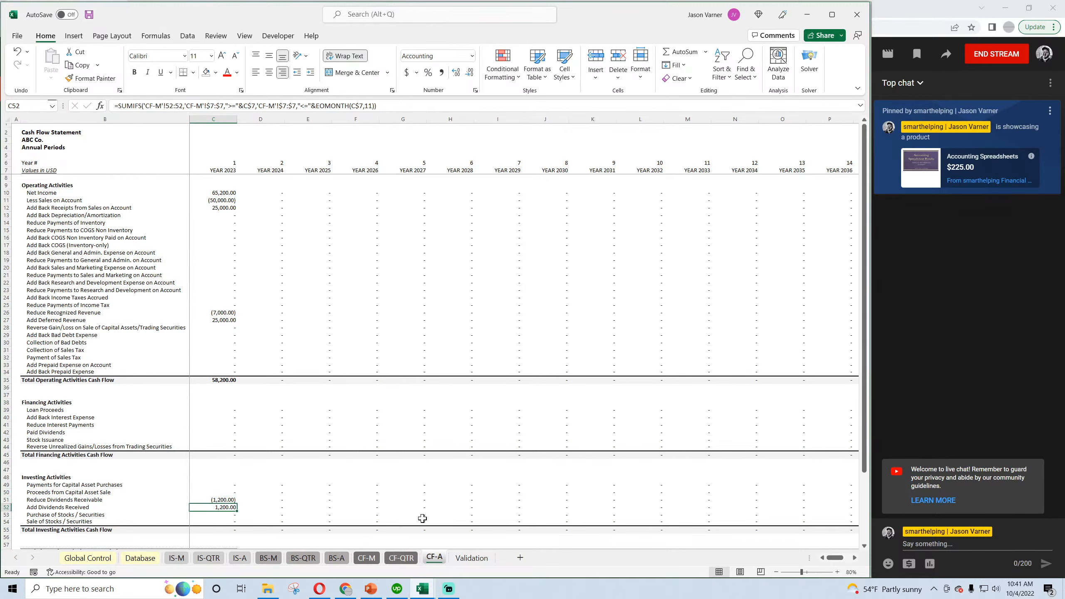
Switch to the Cash Basis workbook and enter the date 3/1/2023 in rows 5 and 6 of the Database sheet.
mouse_move(422, 588)
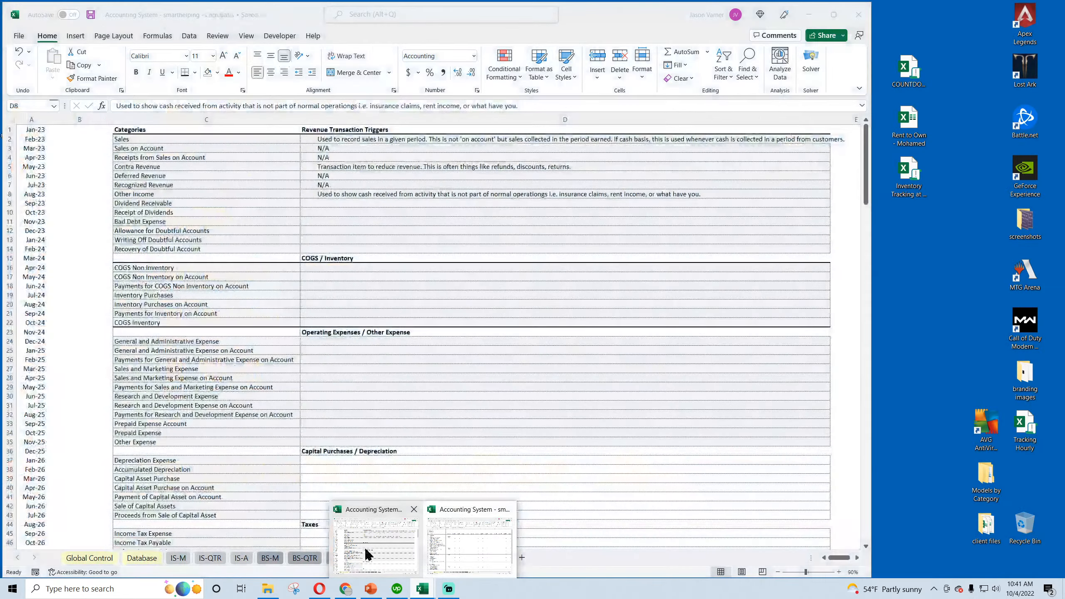
left_click(368, 554)
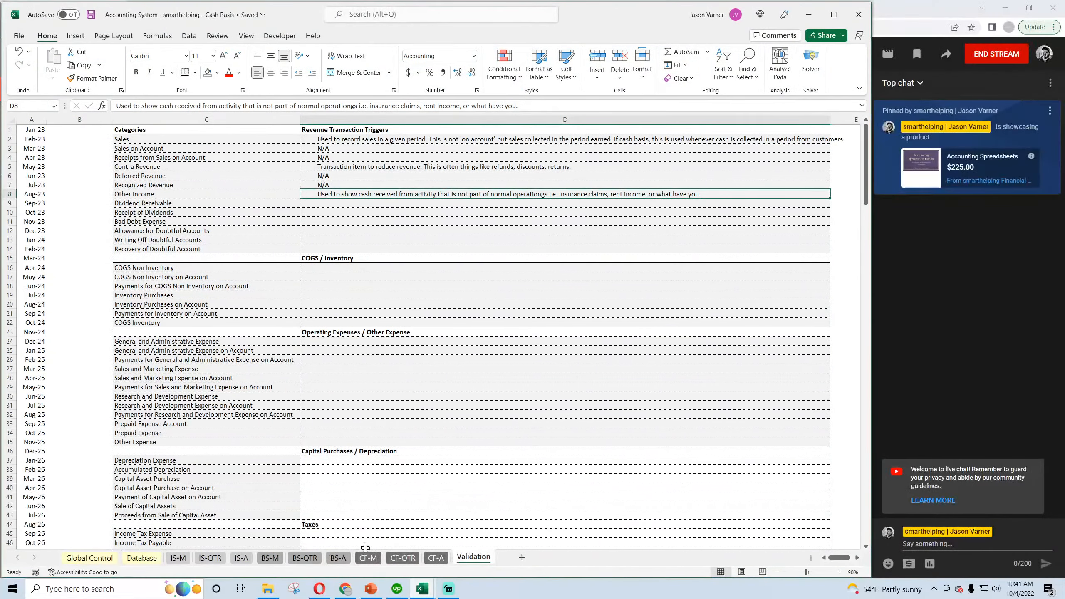
left_click(145, 559)
left_click(59, 169)
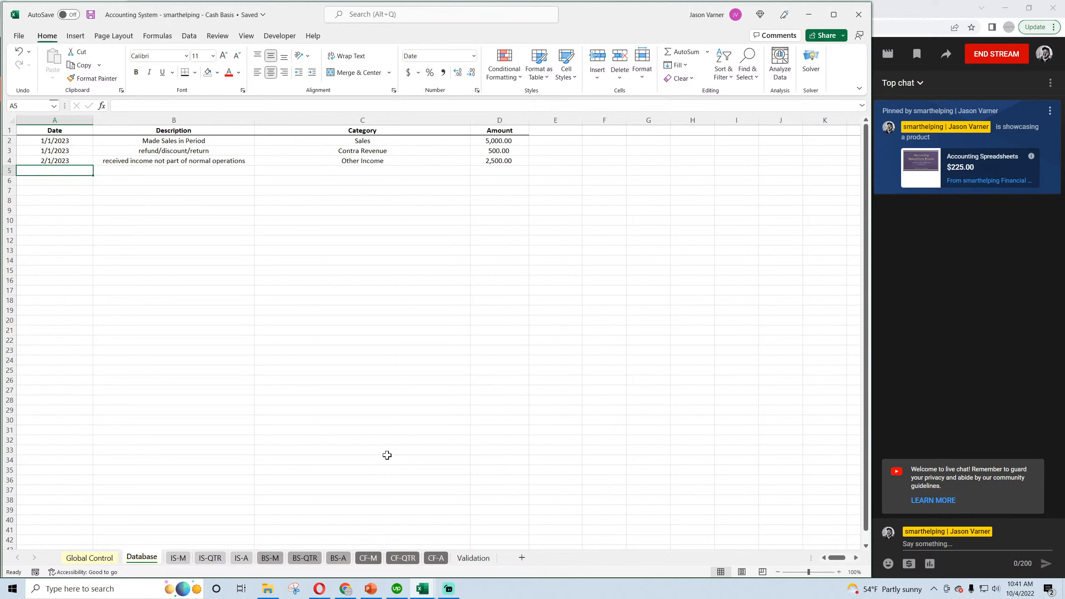
type("3/1/2023")
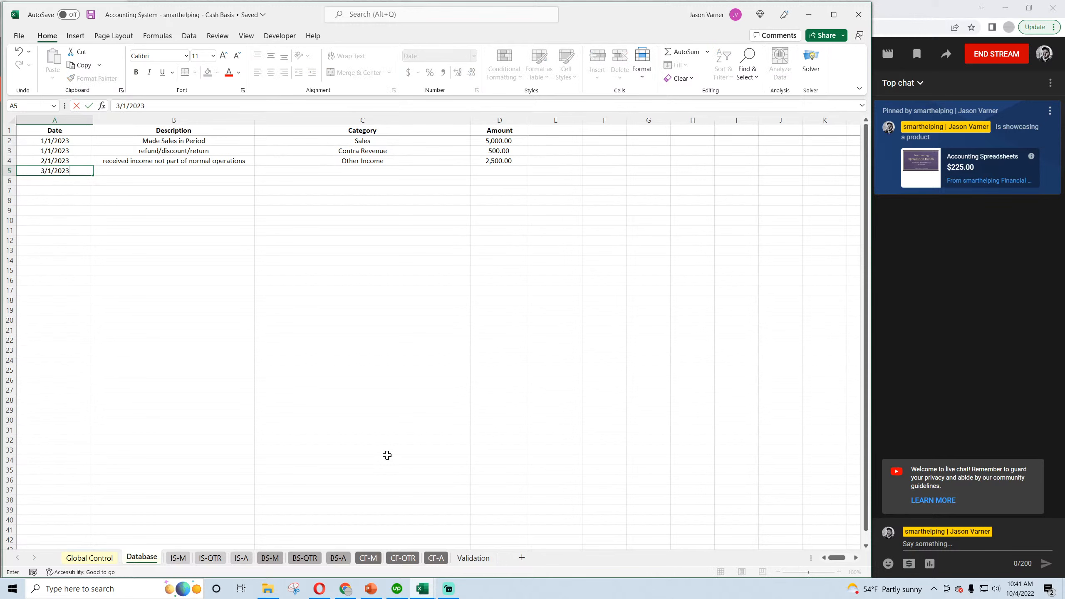
key("Return")
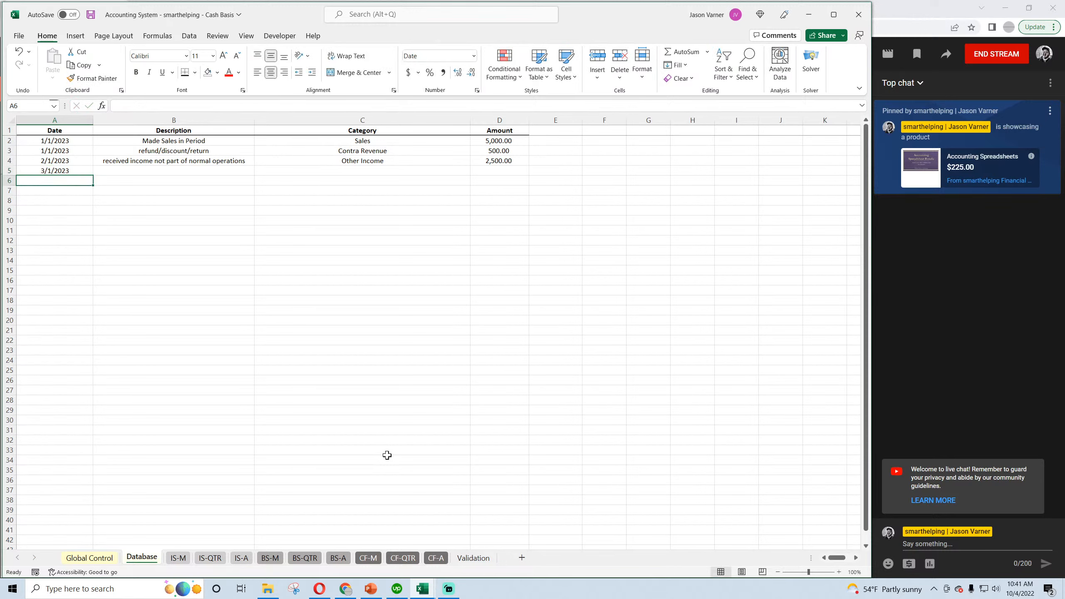
left_click(81, 169)
key("ctrl+c")
left_click(69, 180)
key("ctrl+v")
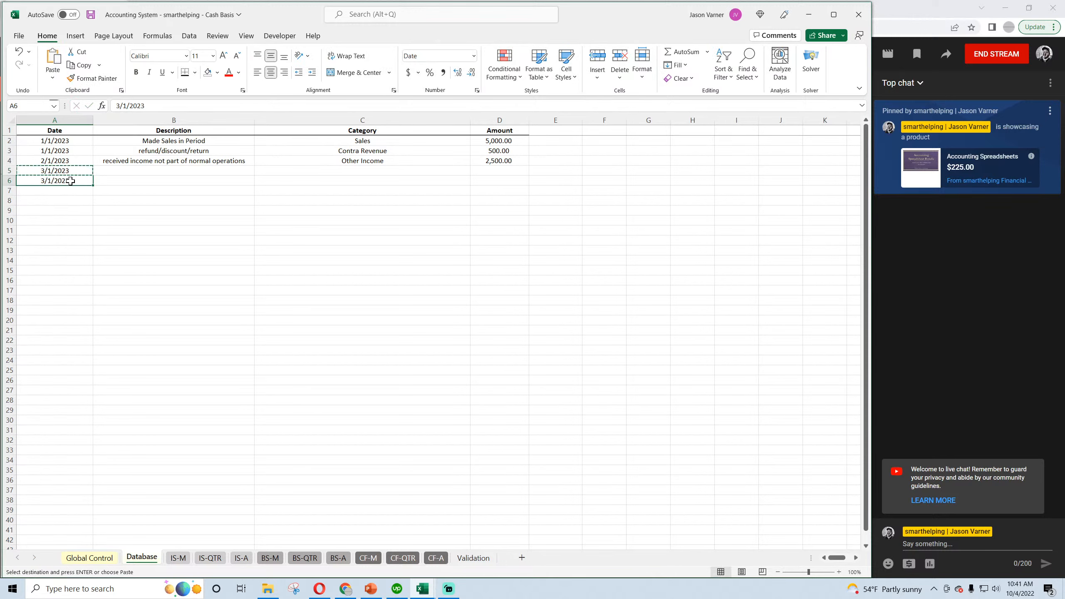
Describe the row 5 and row 6 entries as "dividends received".
left_click(117, 169)
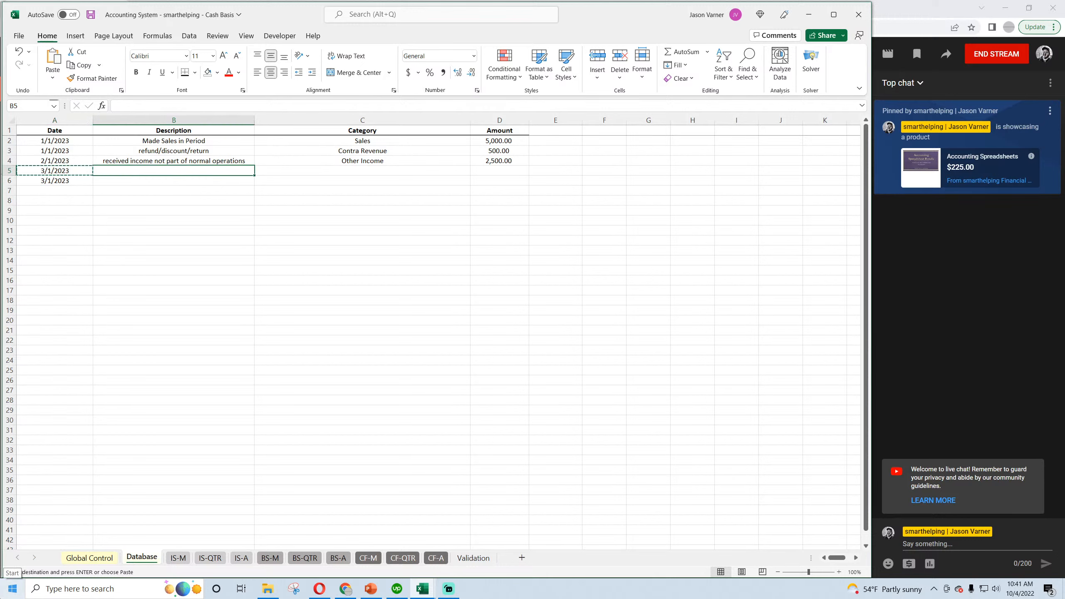
type("dividends")
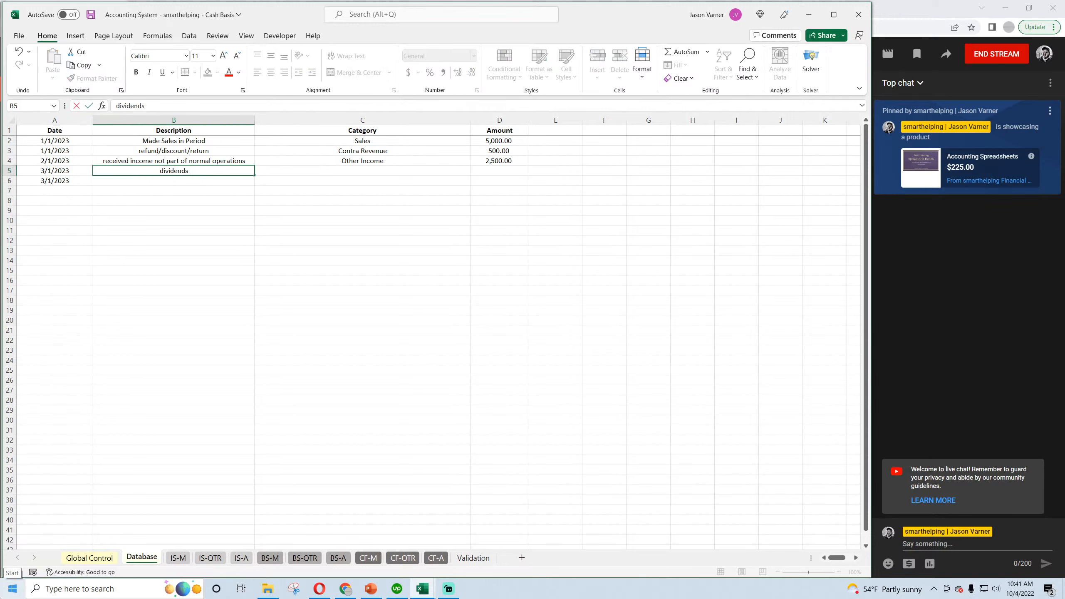
type(" re")
type("ciev")
key("BackSpace")
key("BackSpace")
key("BackSpace")
type("eived")
key("Return")
type("divi")
key("Return")
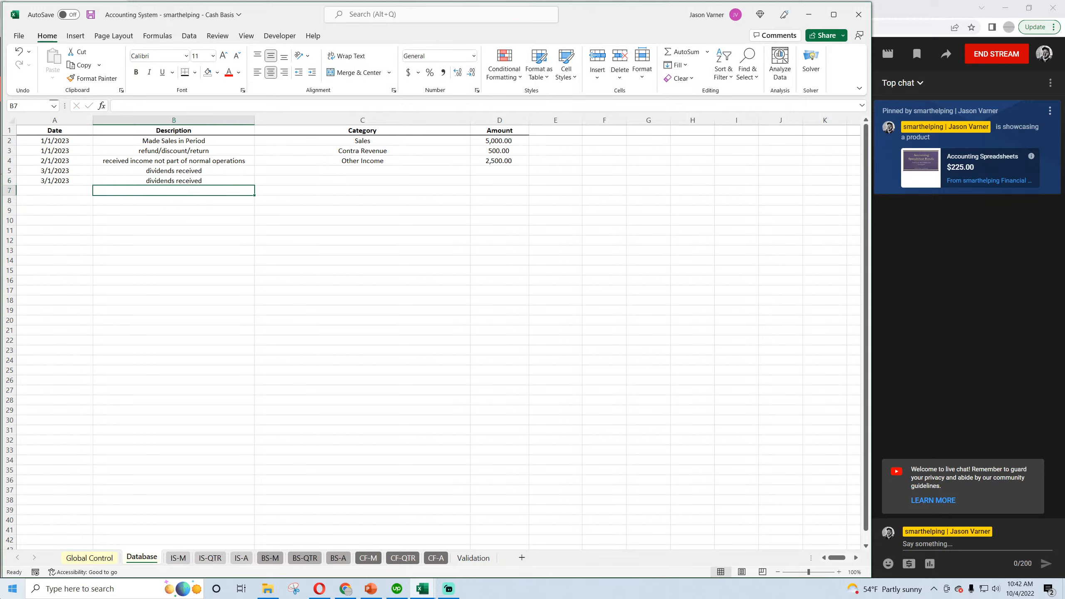
Categorise the row 5 entry as Dividend Receivable and the row 6 entry as Receipt of Dividends.
left_click(437, 170)
left_click(475, 170)
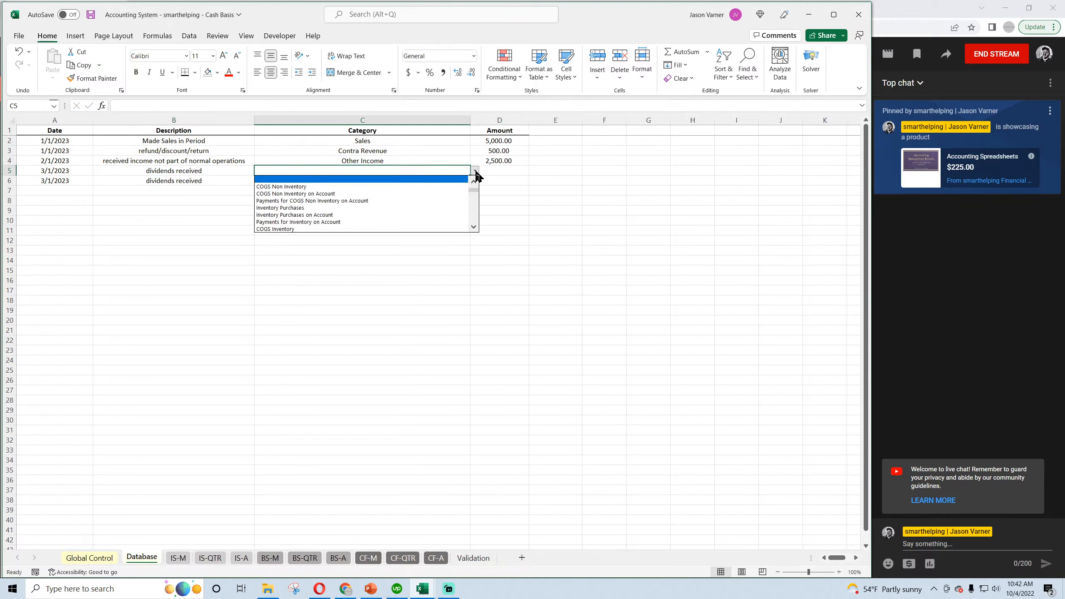
scroll(474, 186, "up", 6)
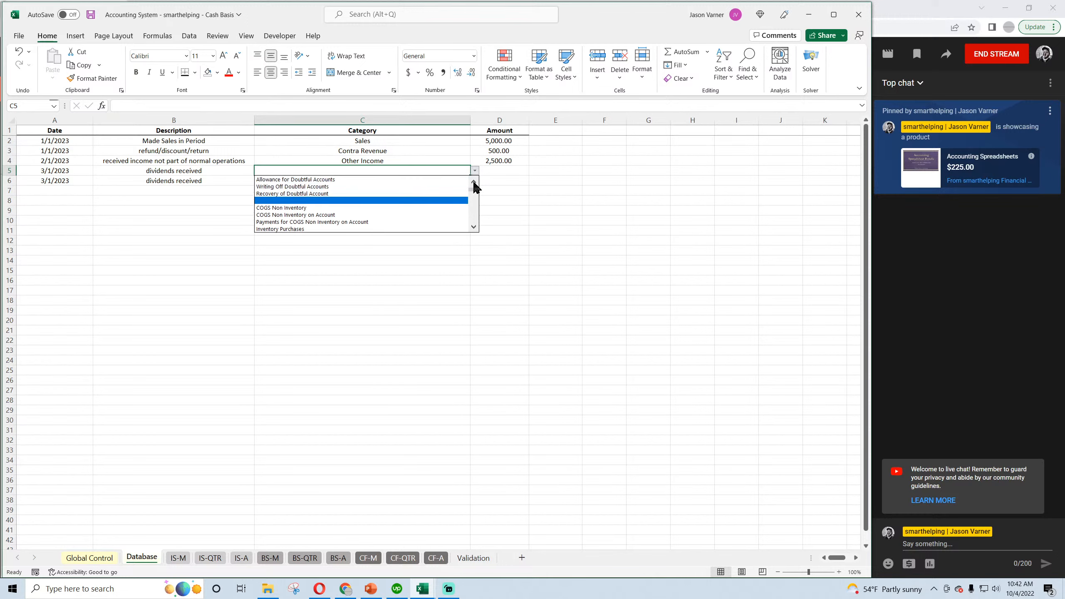
left_click(441, 180)
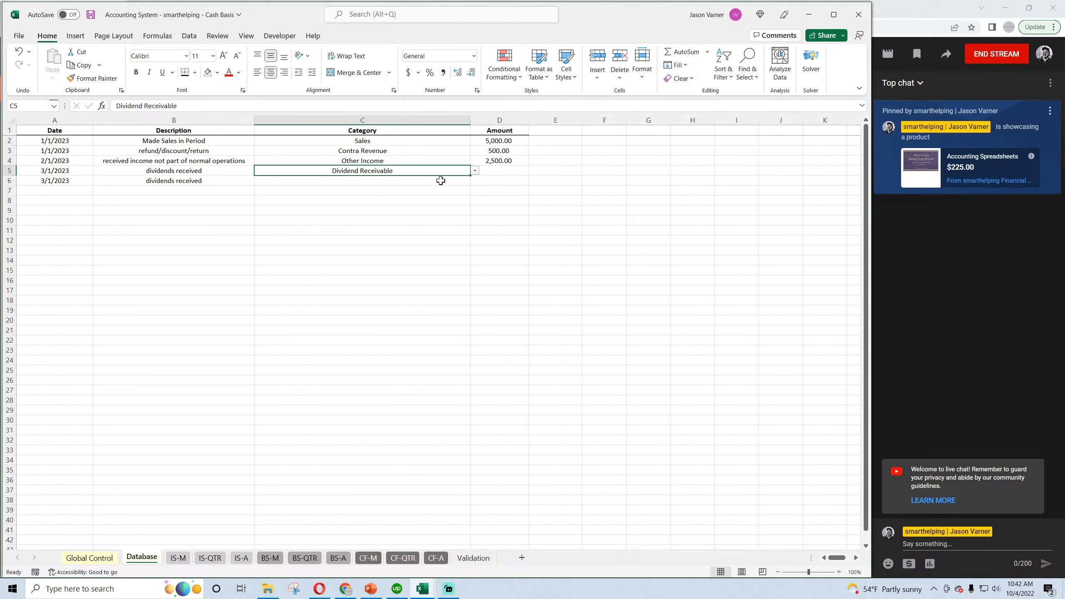
left_click(444, 181)
left_click(474, 181)
scroll(475, 194, "up", 5)
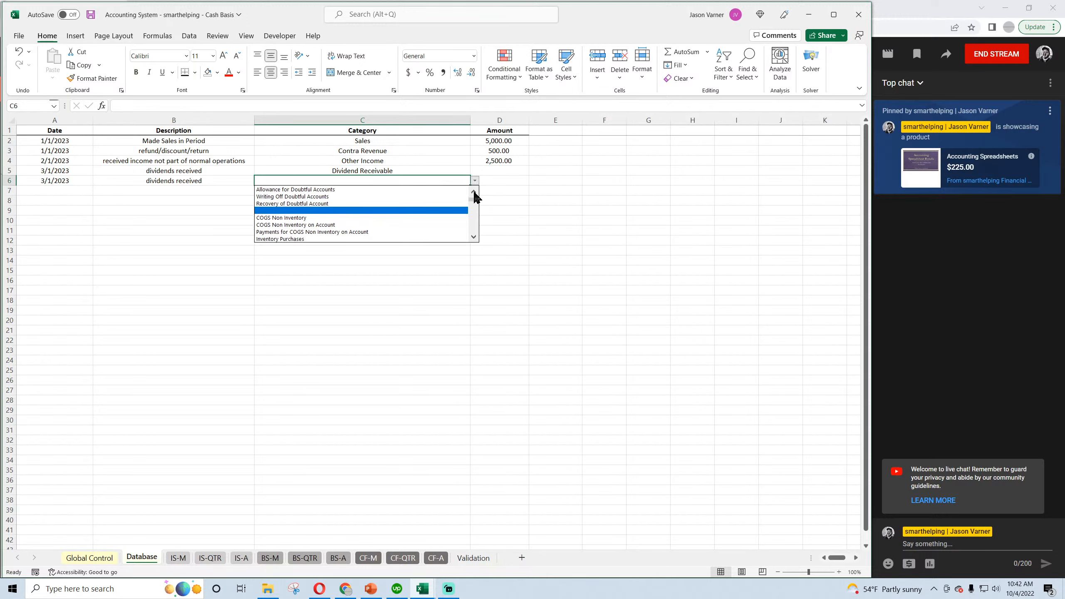
scroll(475, 195, "up", 1)
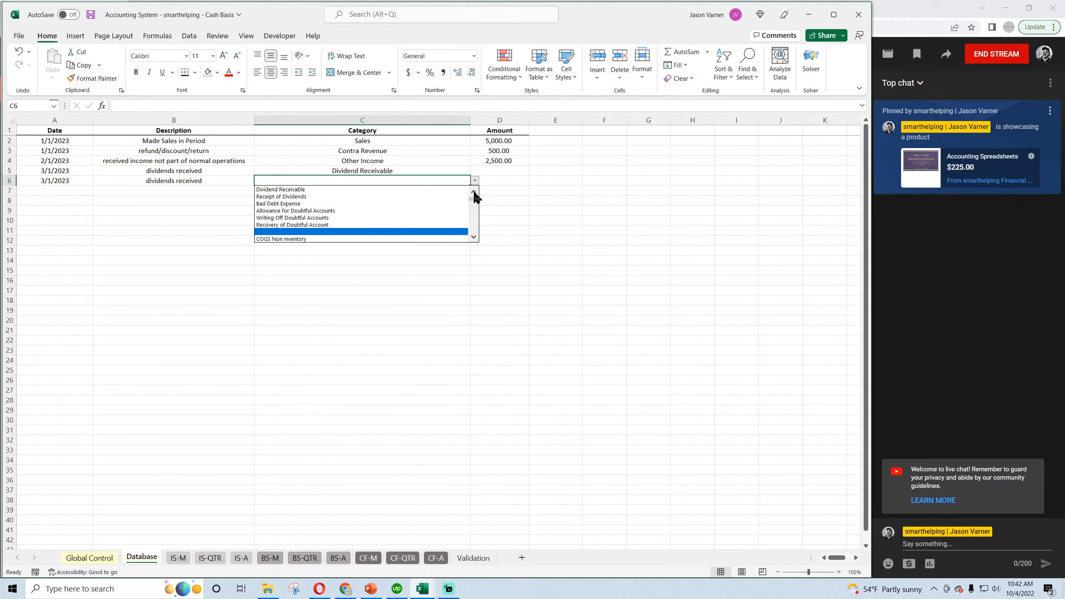
left_click(363, 197)
Enter an amount of 1,200 for both dividend entries and save the workbook.
left_click(507, 171)
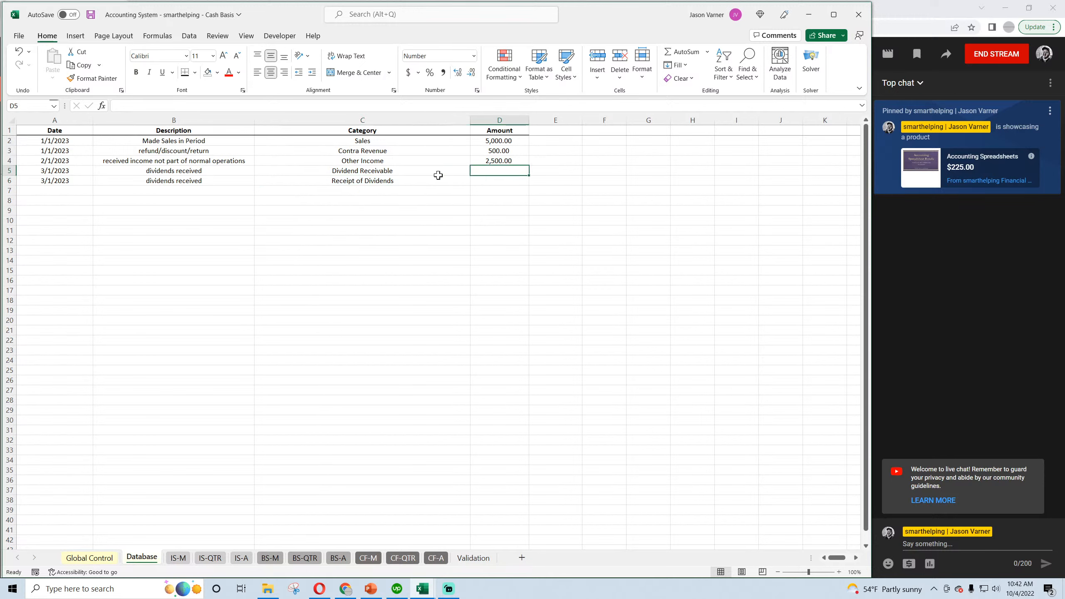
type("1200")
key("Return")
type("1,200")
key("Return")
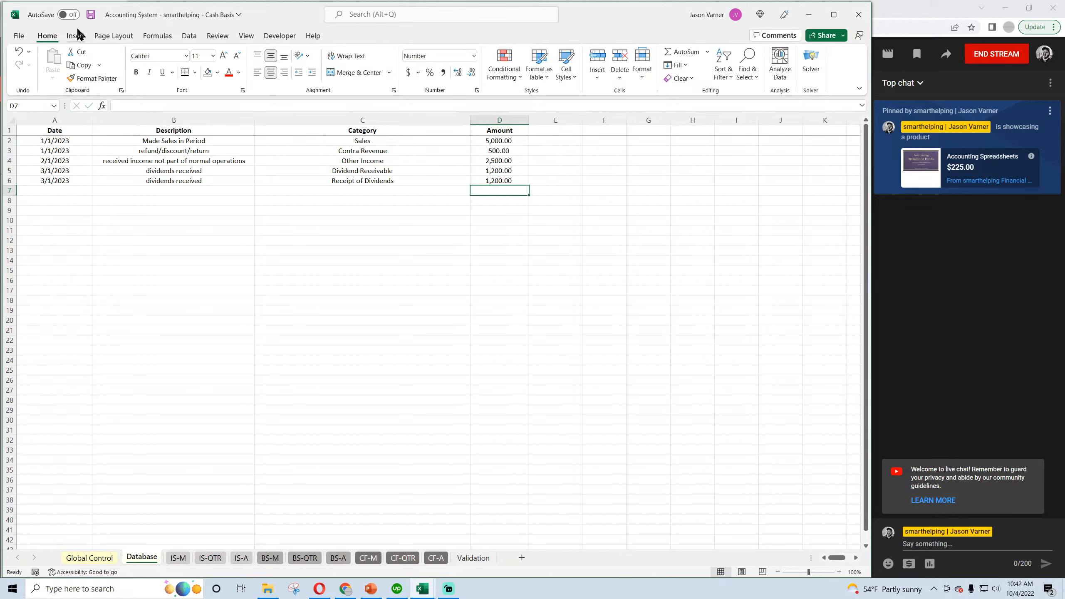
left_click(90, 14)
Review the categories, amounts, dates and description of the two dividend entries in rows 5 and 6.
left_click(372, 171)
left_click(371, 181)
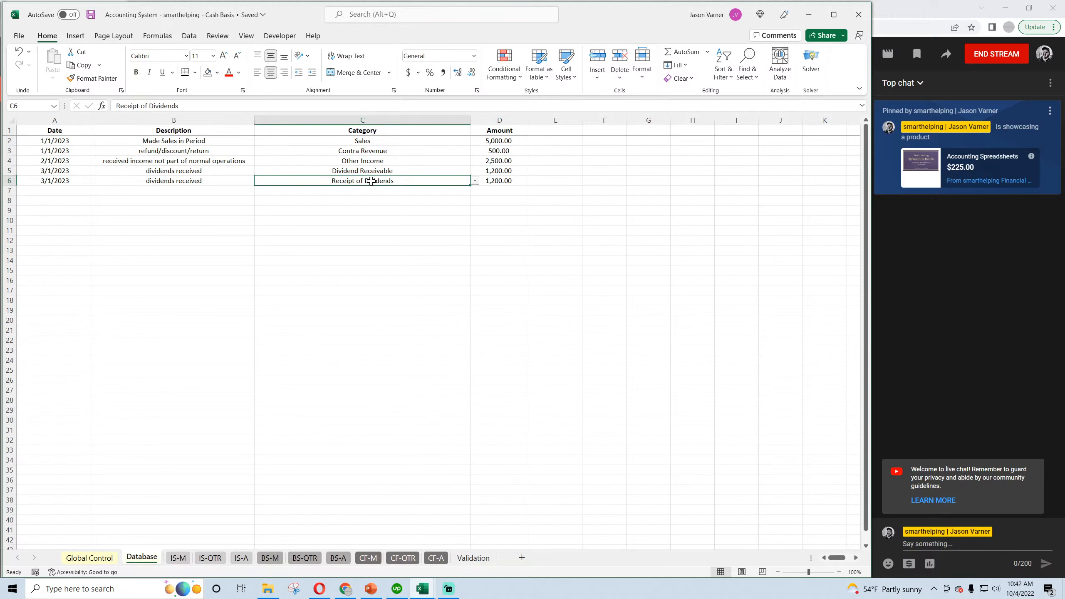
left_click(503, 171)
left_click(499, 181)
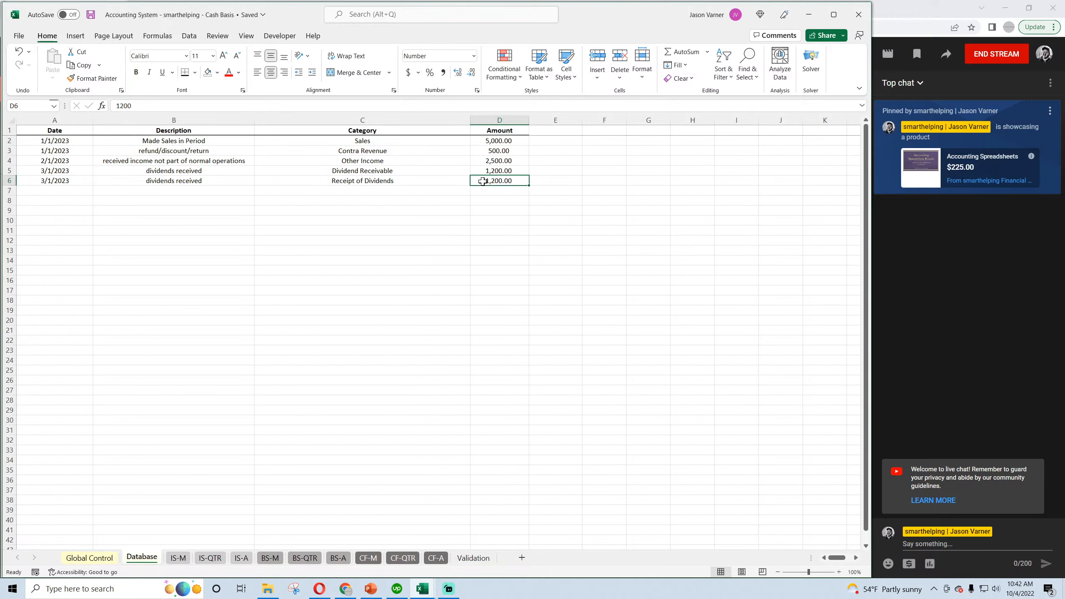
left_click(381, 163)
left_click(375, 171)
left_click(366, 181)
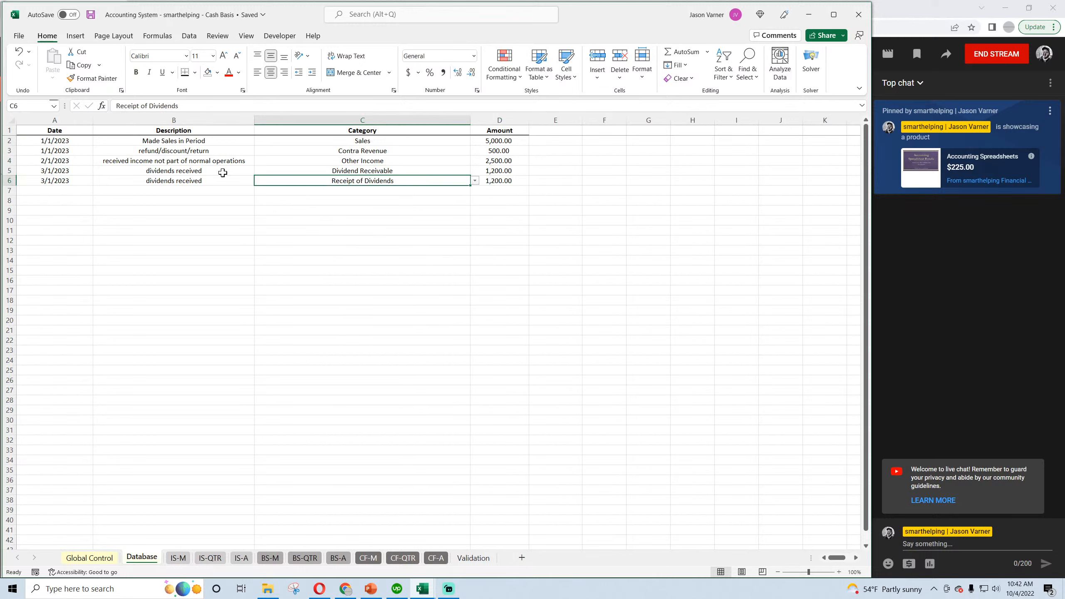
left_click(86, 172)
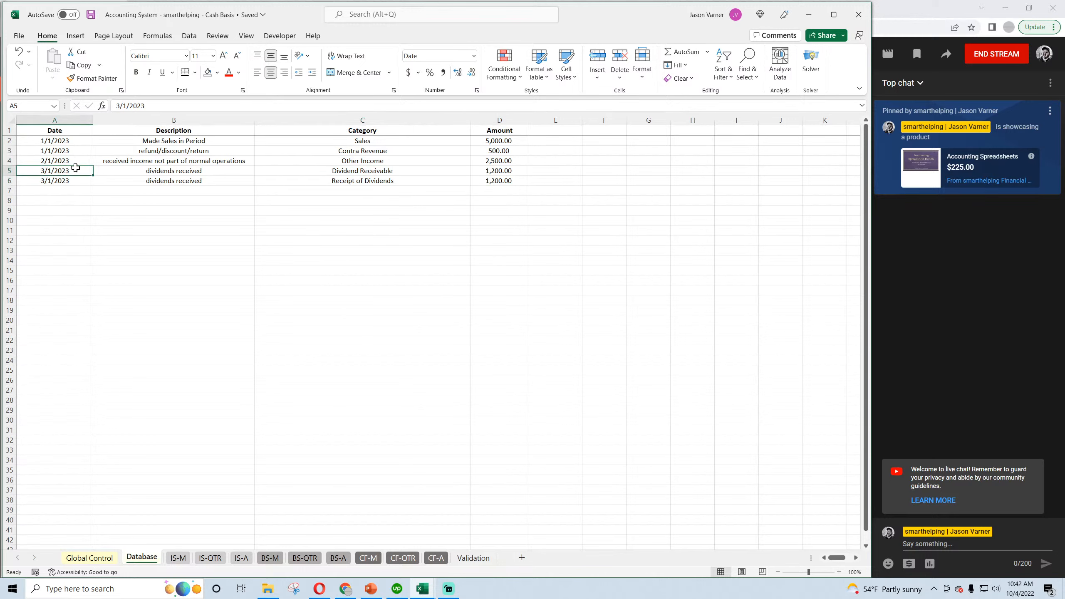
left_click(59, 182)
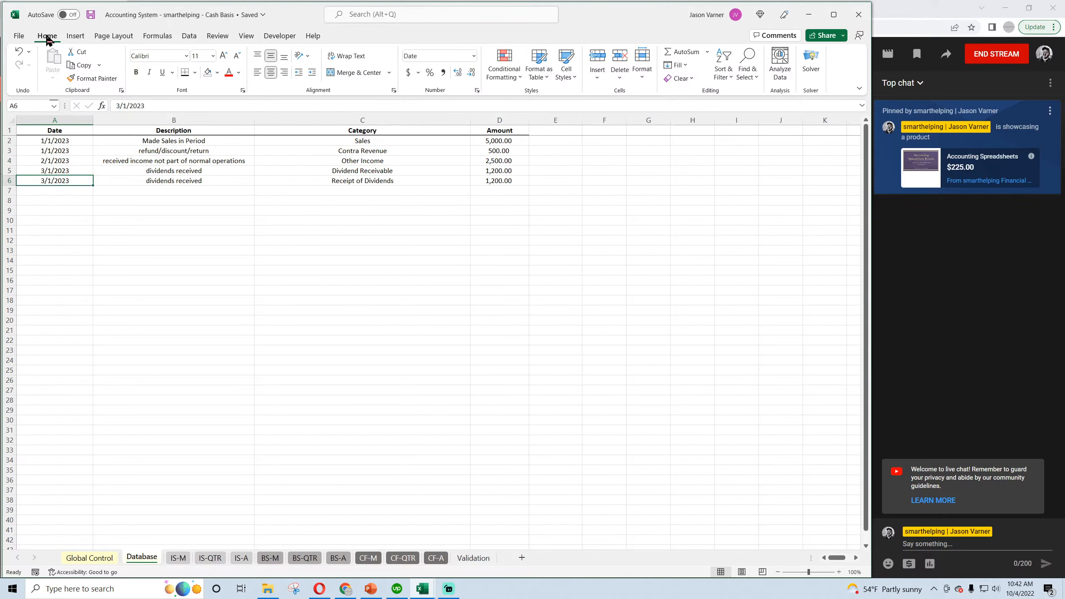
left_click(202, 170)
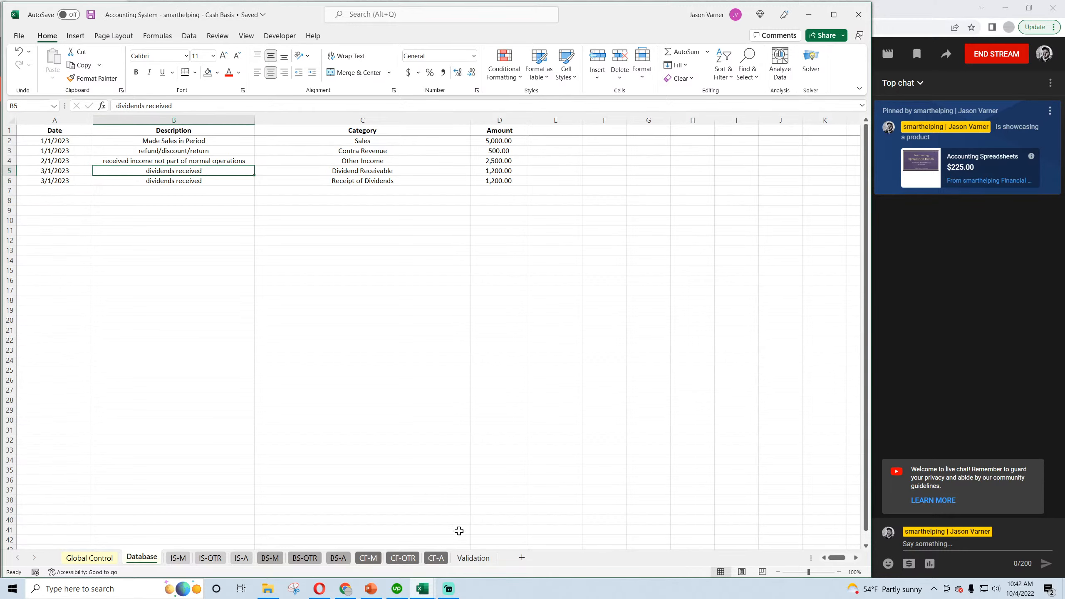
On the Validation sheet, describe Dividend Receivable as "Record in same month dividends are received" and Receipt of Dividends as "Record when dividends received".
left_click(472, 558)
double_click(336, 203)
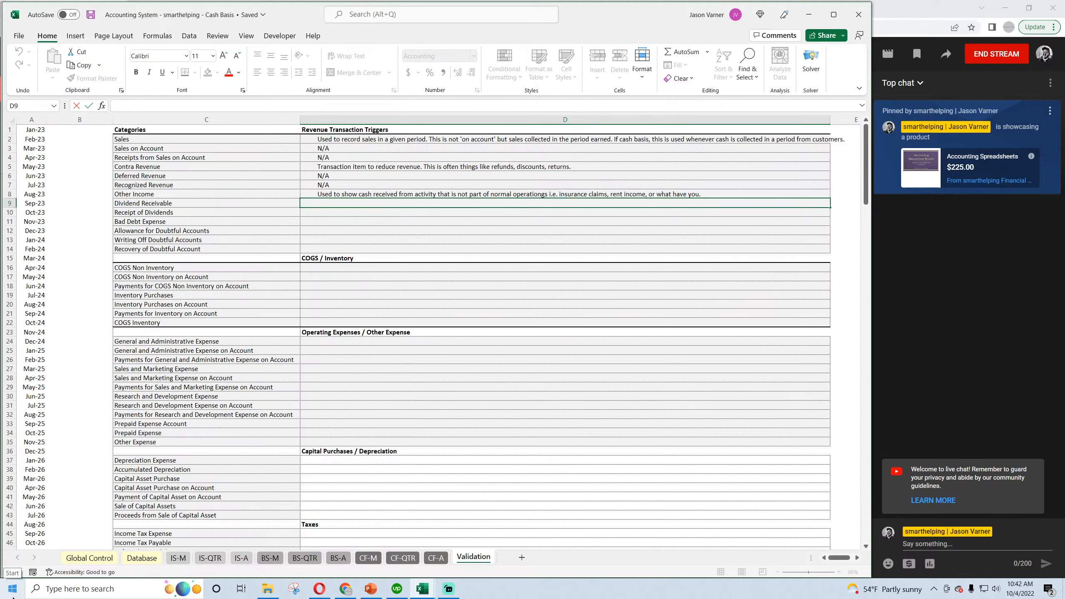
type("OFd in same month dividends are received")
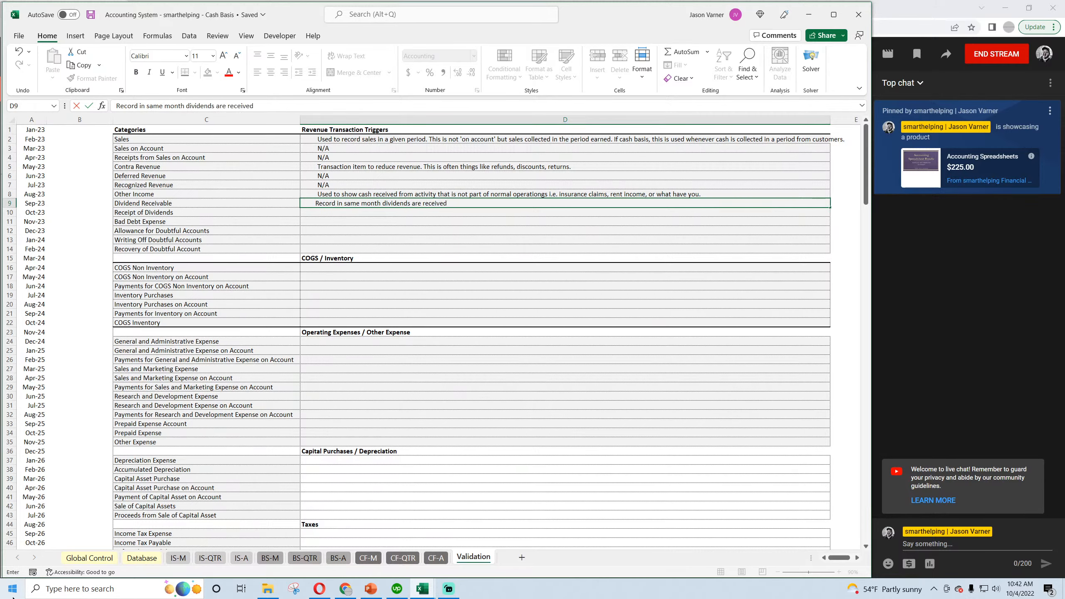
key("Return")
type("Record when dividends received")
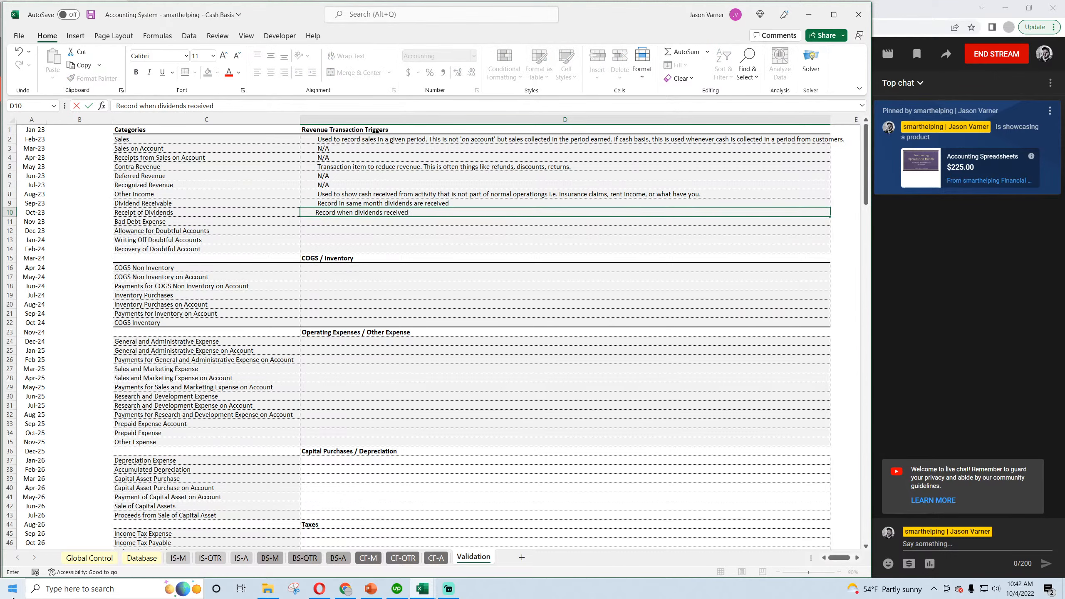
key("Return")
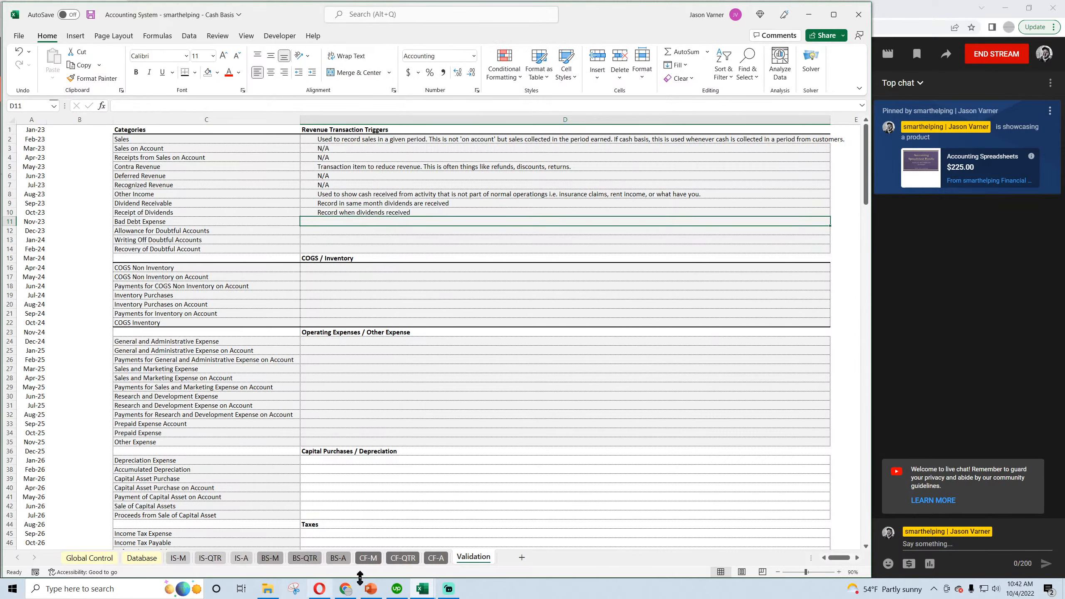
Check the annual cash flow, examine March Net Income and both dividend lines on the monthly cash flow statement, and save the workbook.
left_click(431, 562)
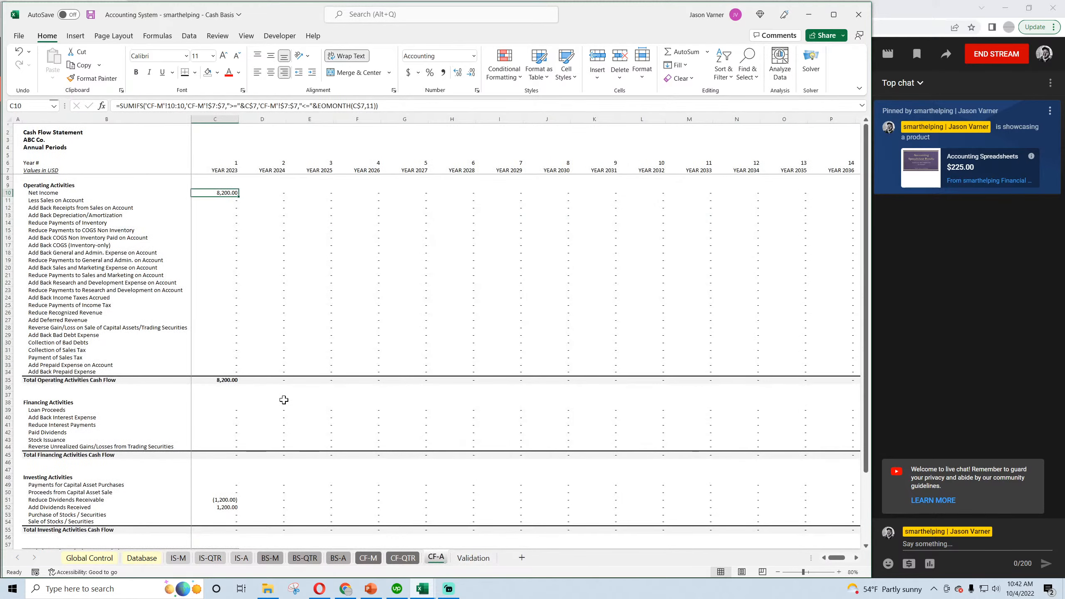
left_click(371, 559)
scroll(294, 457, "down", 4)
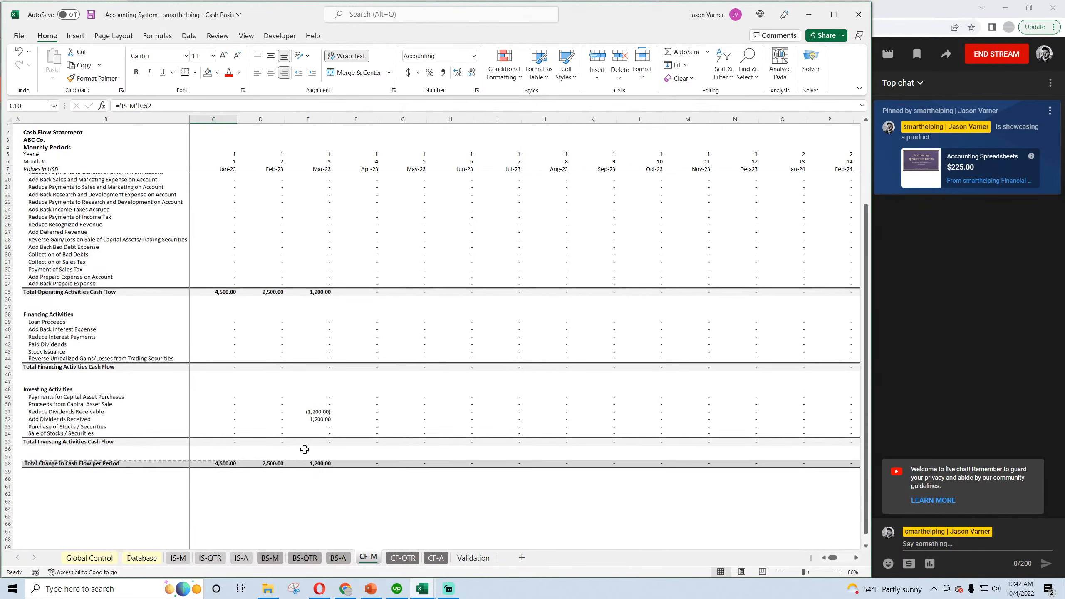
scroll(312, 428, "up", 4)
left_click(321, 192)
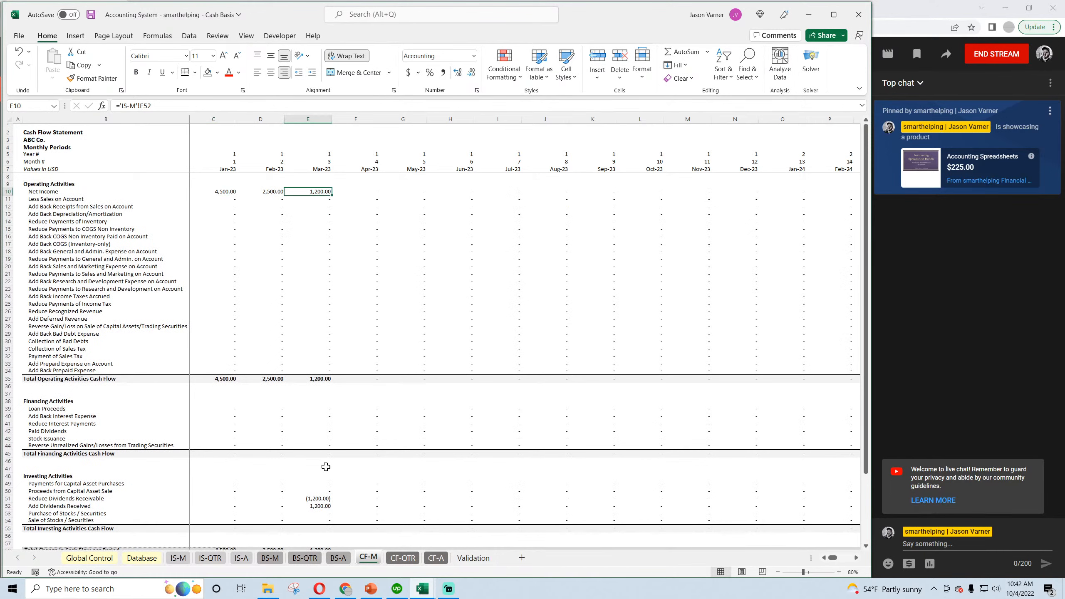
left_click(320, 498)
left_click(318, 506)
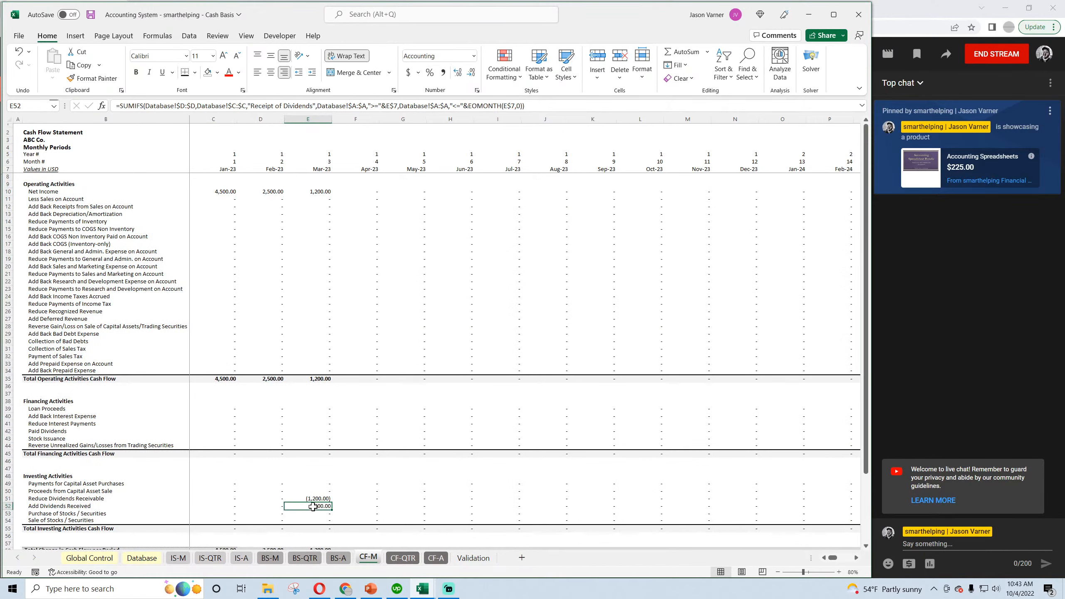
scroll(312, 506, "down", 4)
scroll(310, 419, "up", 4)
left_click(91, 14)
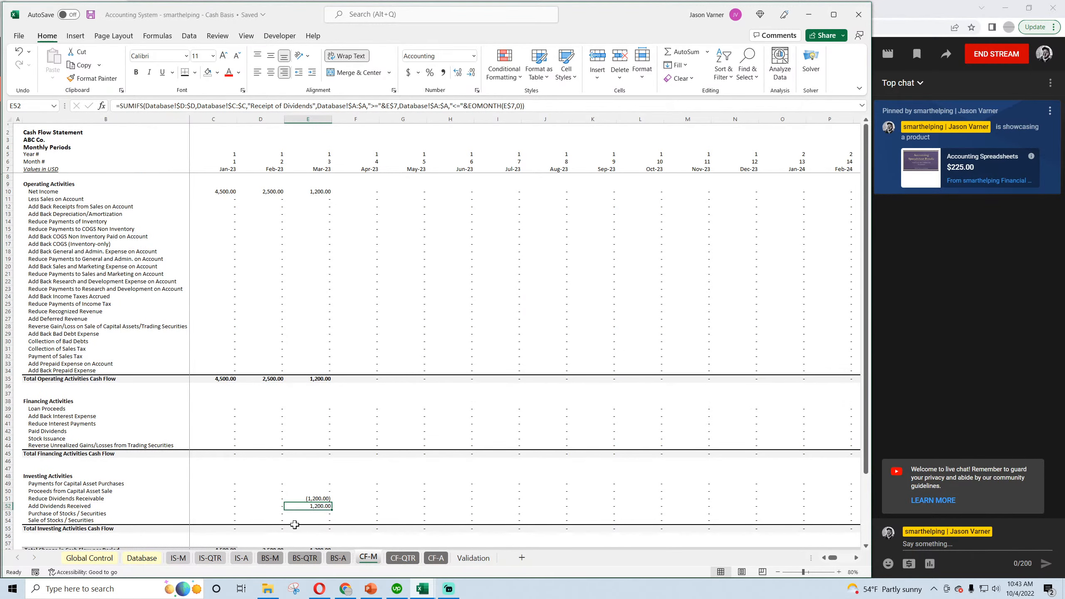
Examine March Other Income on the monthly income statement, then check the quarterly income statement and monthly balance sheet.
left_click(178, 558)
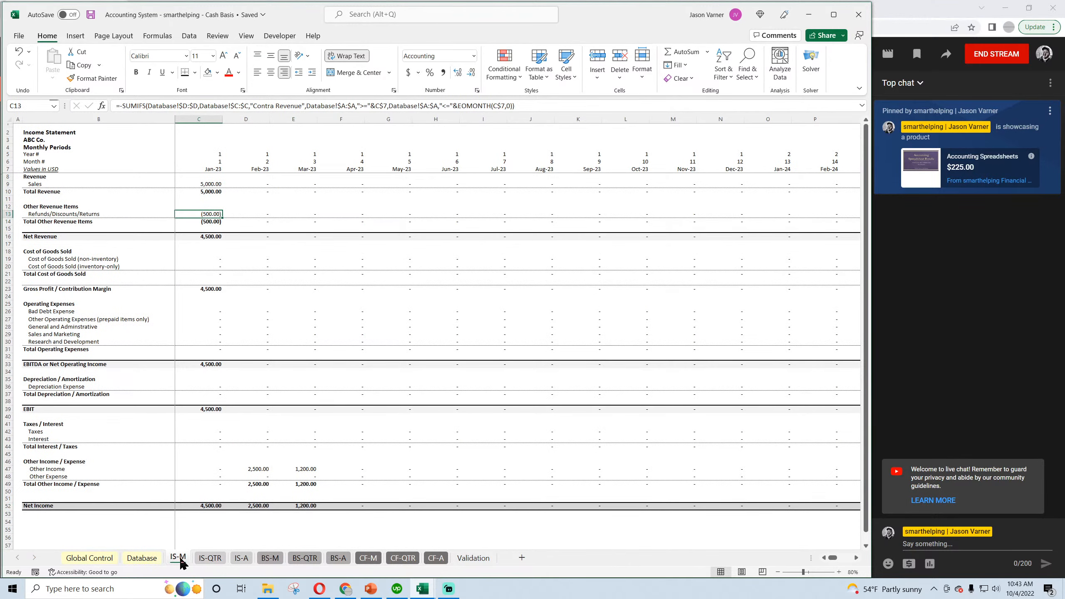
left_click(293, 470)
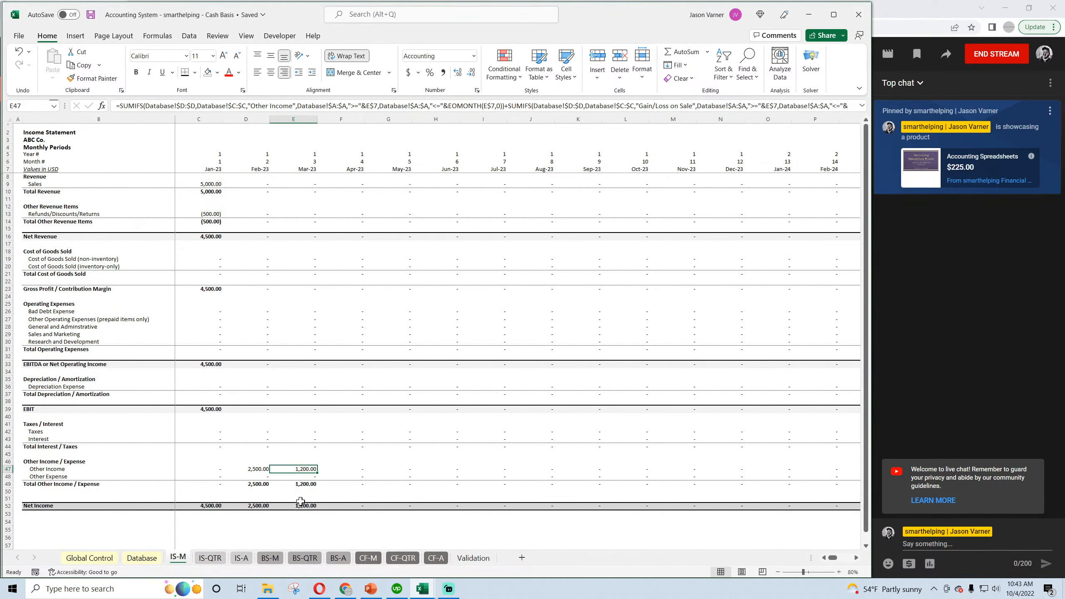
left_click(212, 559)
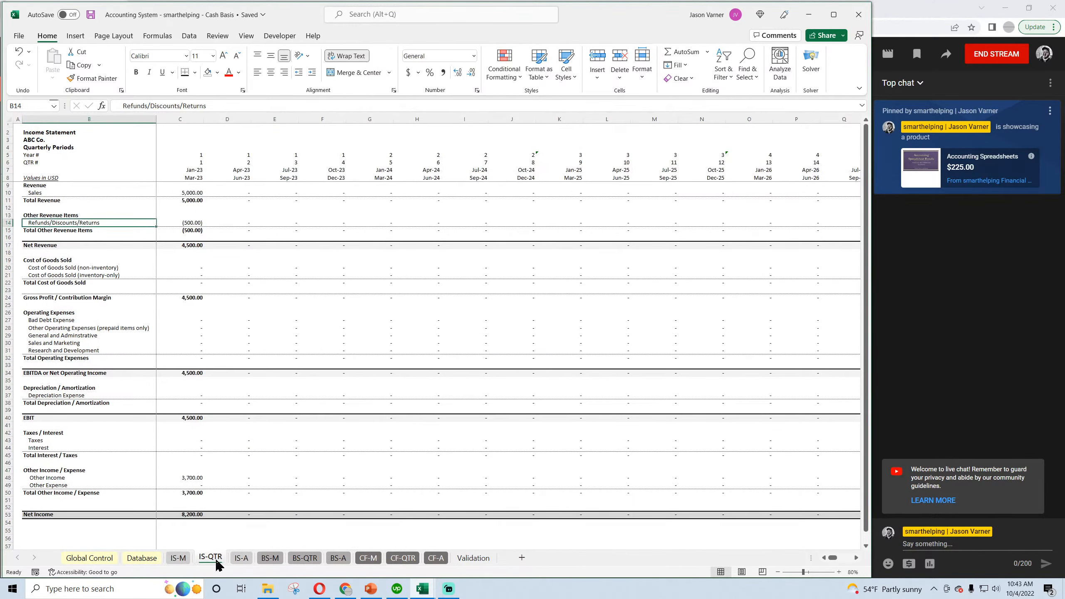
left_click(270, 558)
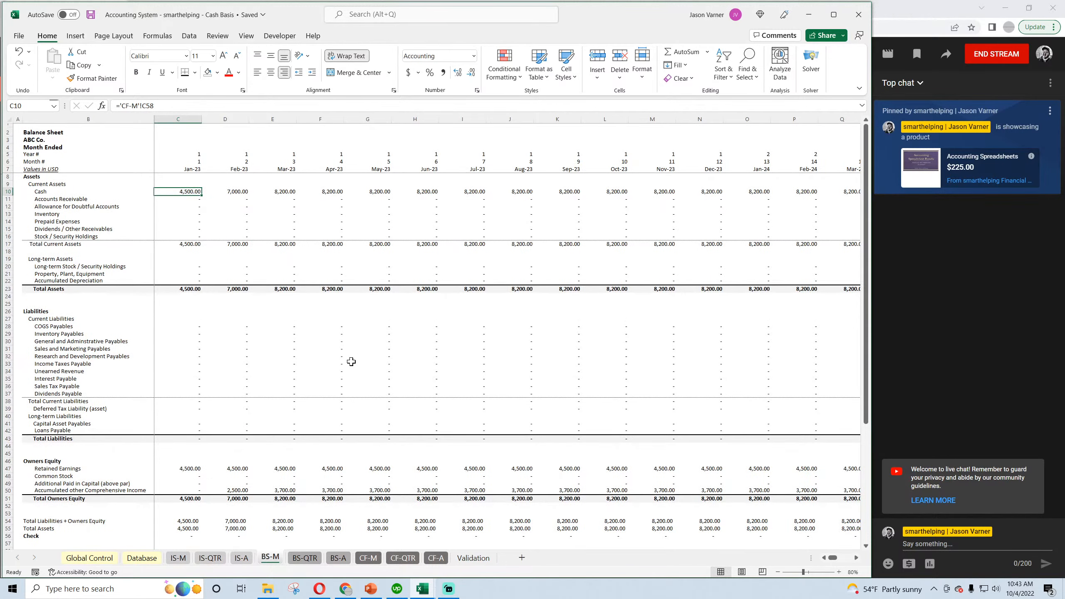
Examine Accumulated other Comprehensive Income and March Cash on the monthly balance sheet, then return to the Database sheet and save the cash basis workbook.
left_click(91, 14)
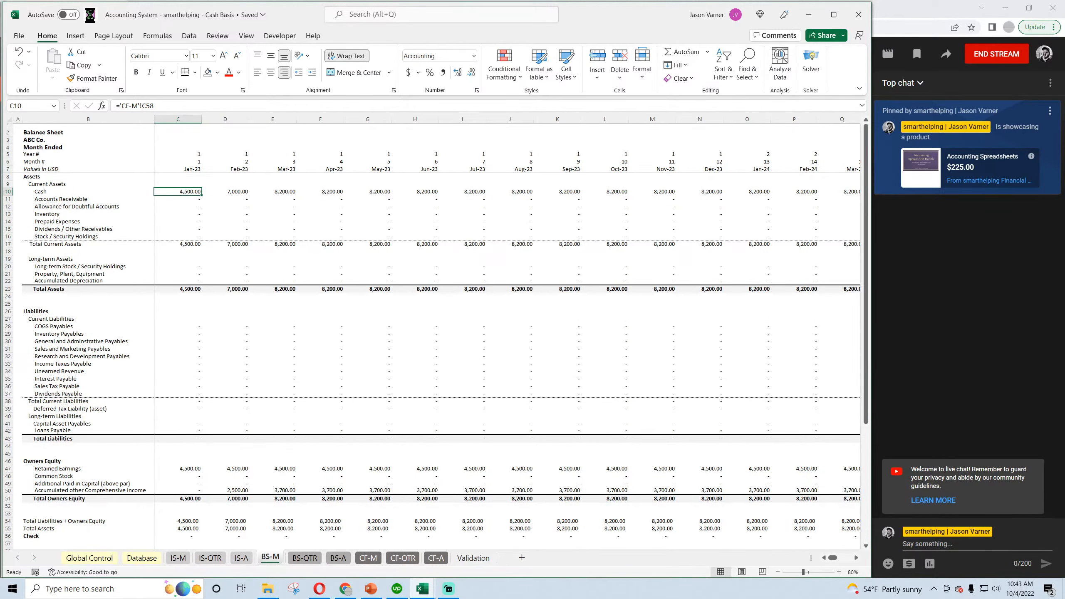
left_click(239, 489)
left_click(285, 491)
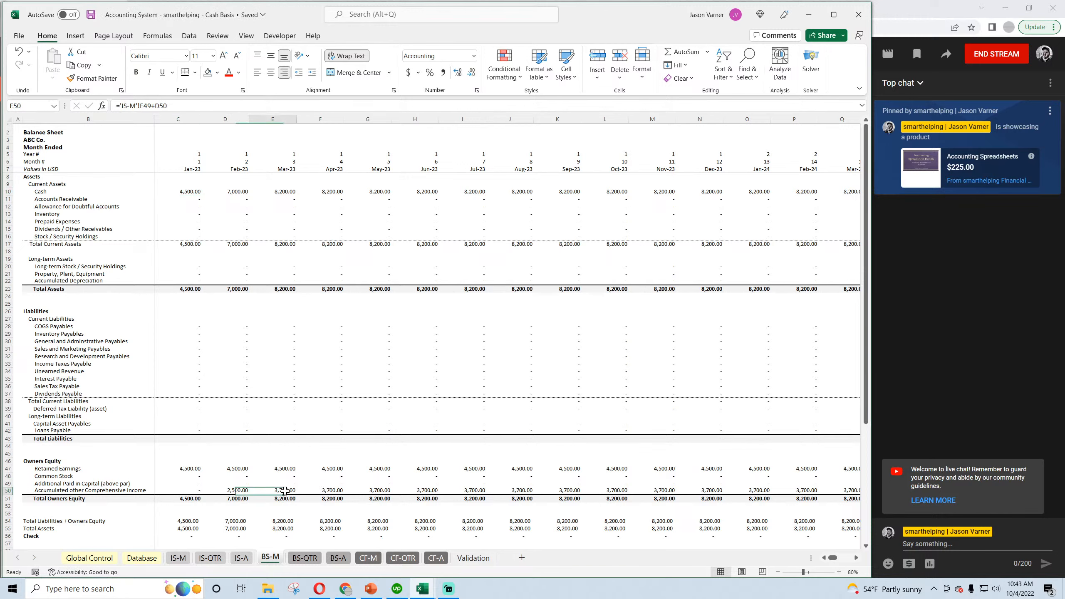
left_click(323, 491)
left_click(284, 191)
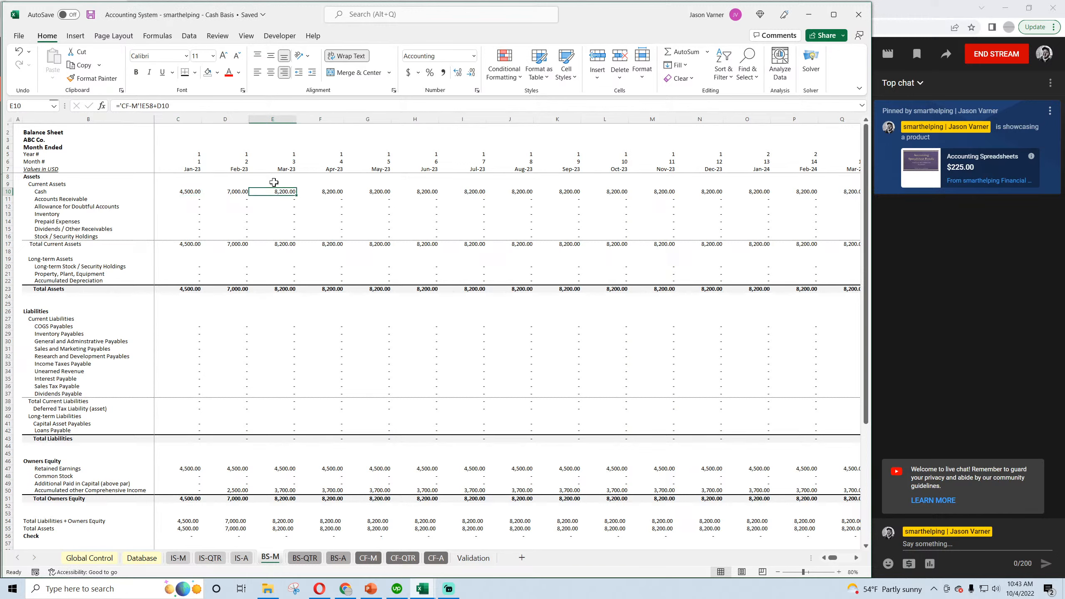
left_click(90, 14)
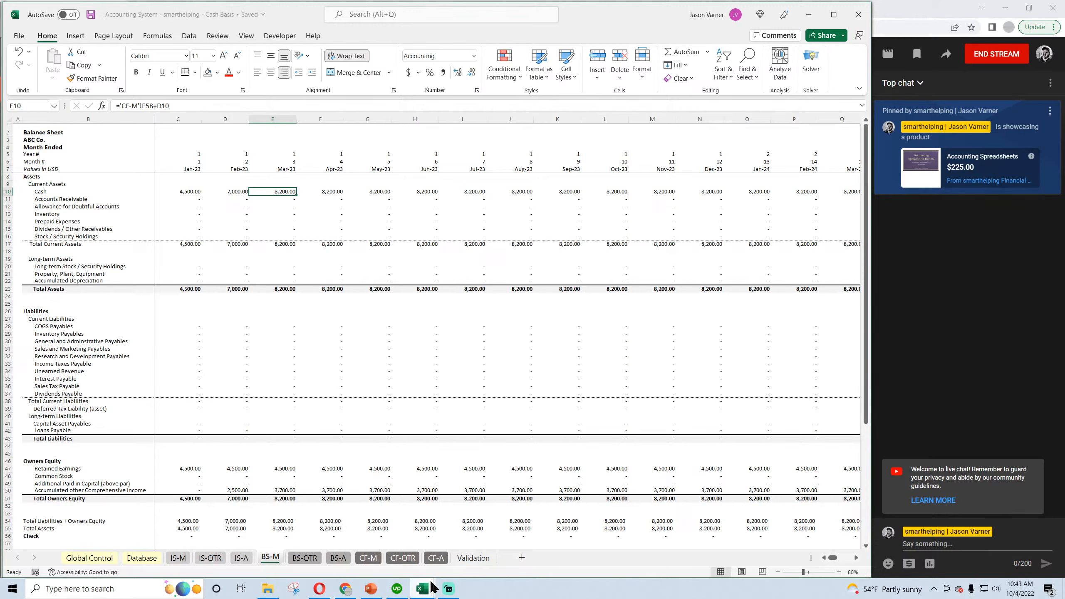
left_click(141, 558)
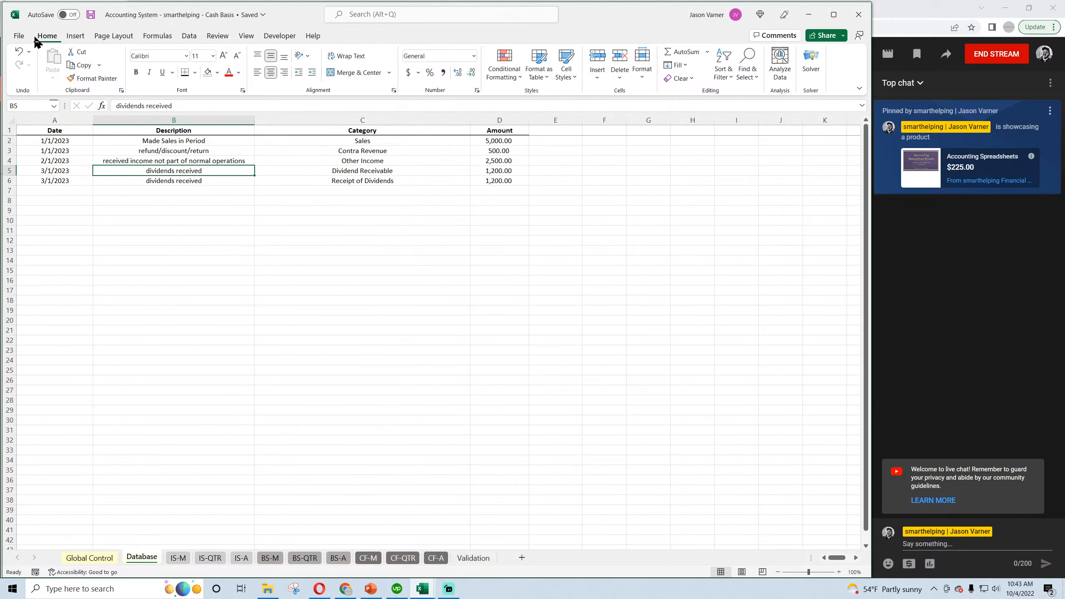
left_click(91, 15)
On the accrual workbook's Validation sheet, describe Dividend Receivable as "Recorded when a dividend is declared for companies you own stock in.".
mouse_move(422, 587)
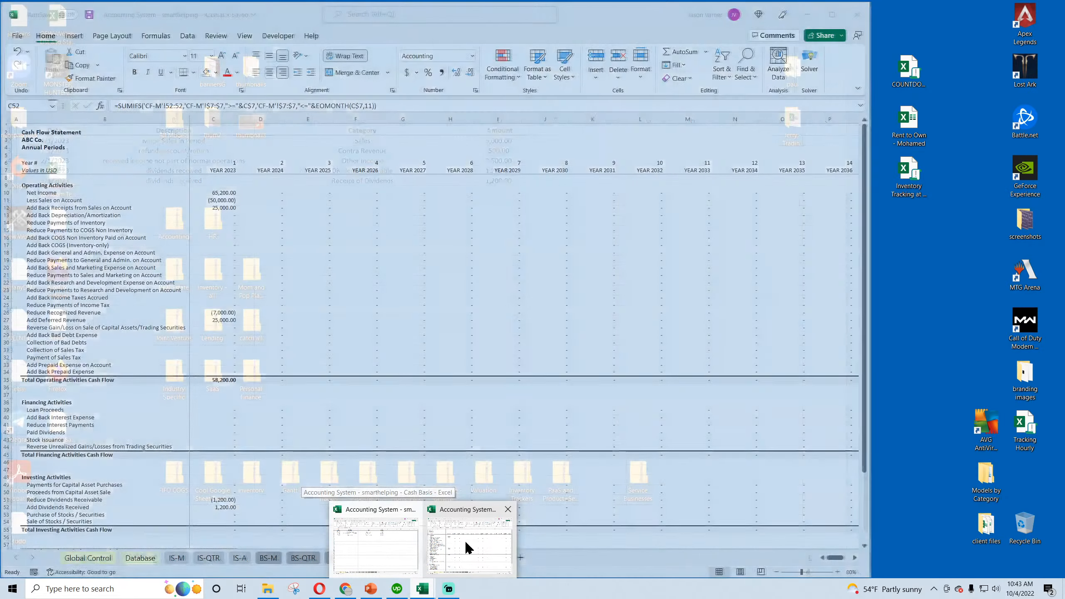
left_click(467, 546)
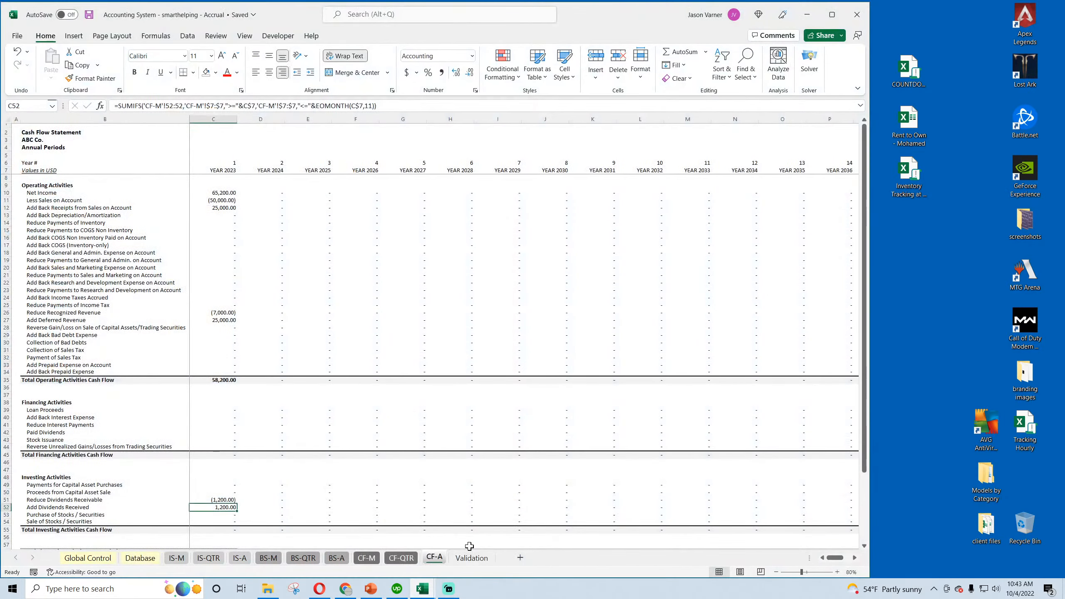
left_click(472, 556)
left_click(339, 205)
type("Record")
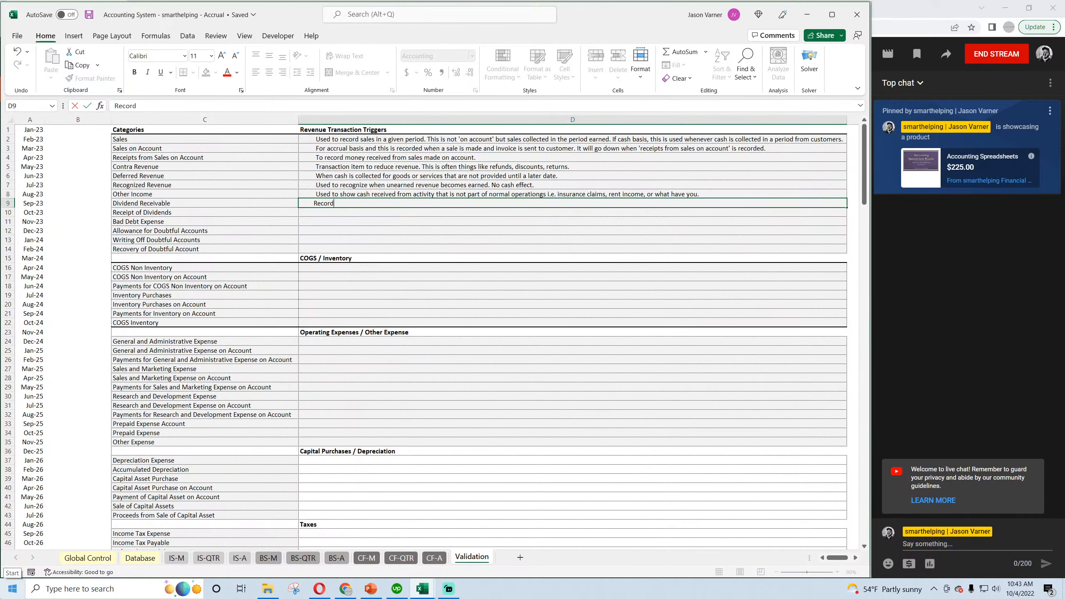
type("ed when a dividend is declared for")
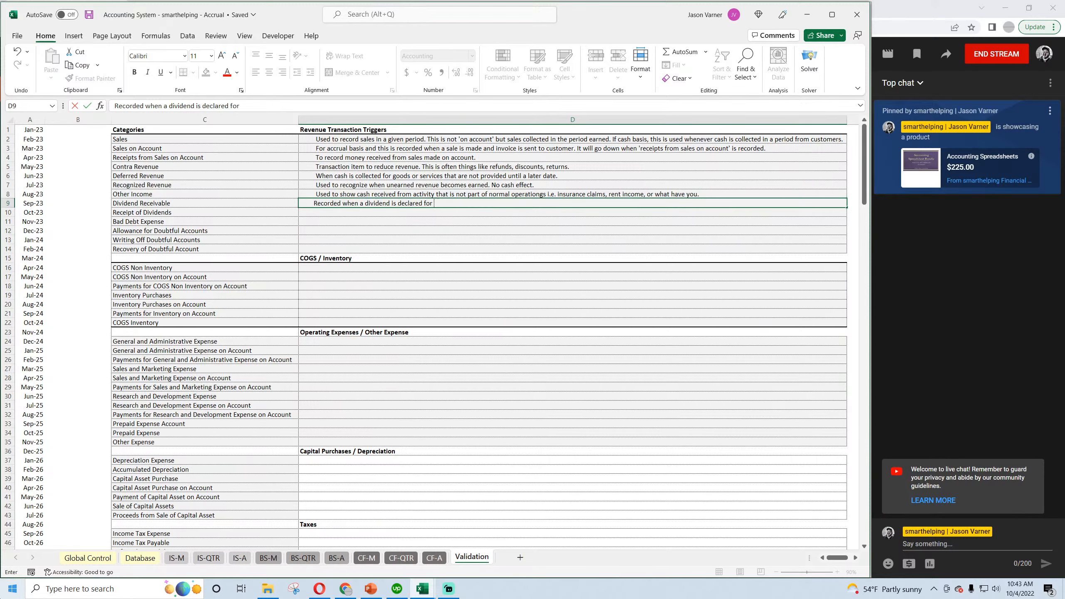
type(" companies you own stock ")
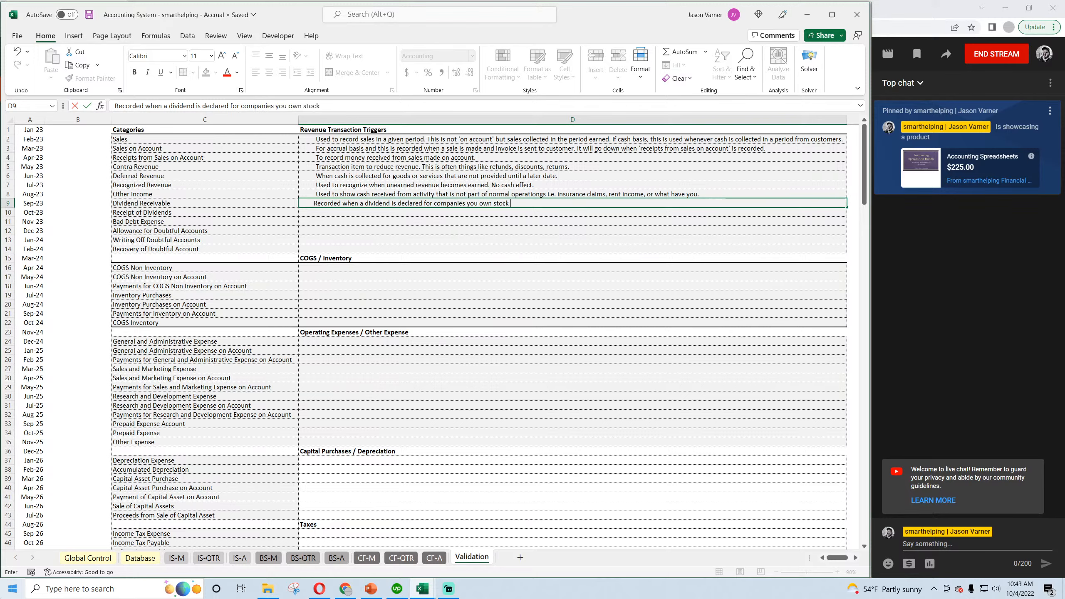
type("in.")
key("Return")
Describe Receipt of Dividends as "Recorded when you received dividends that have already been declared." and save the workbook.
type("Reco")
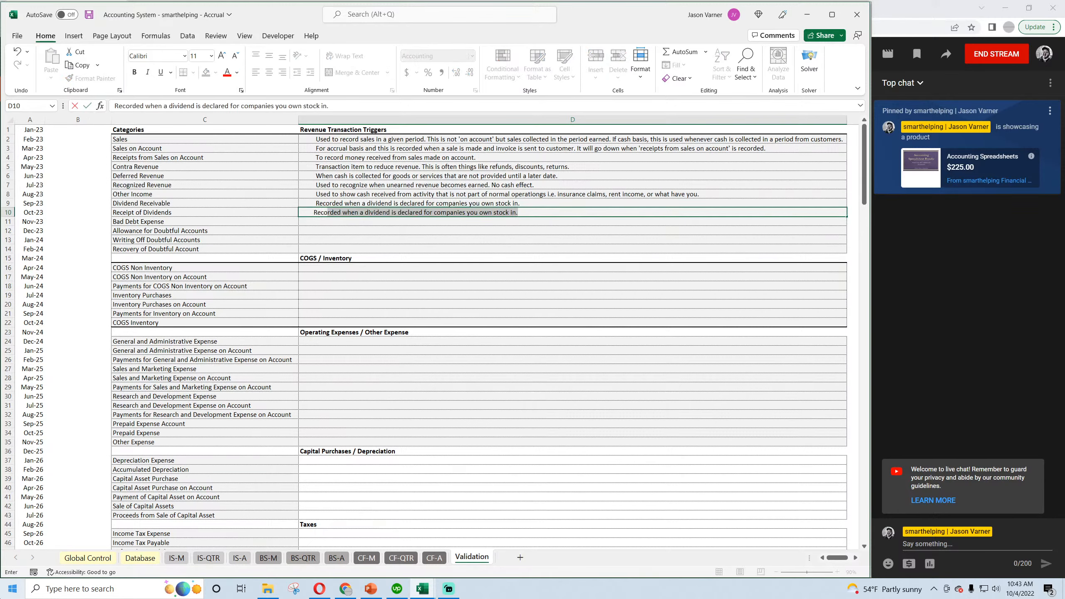
type("rded when you received dividends that have already been declare")
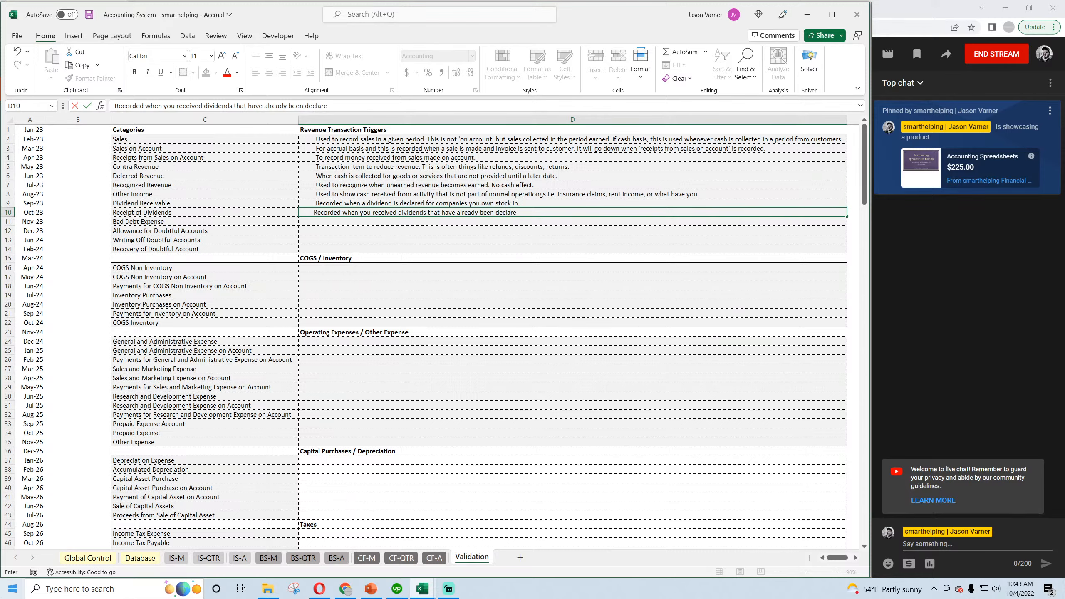
type("d.")
key("Return")
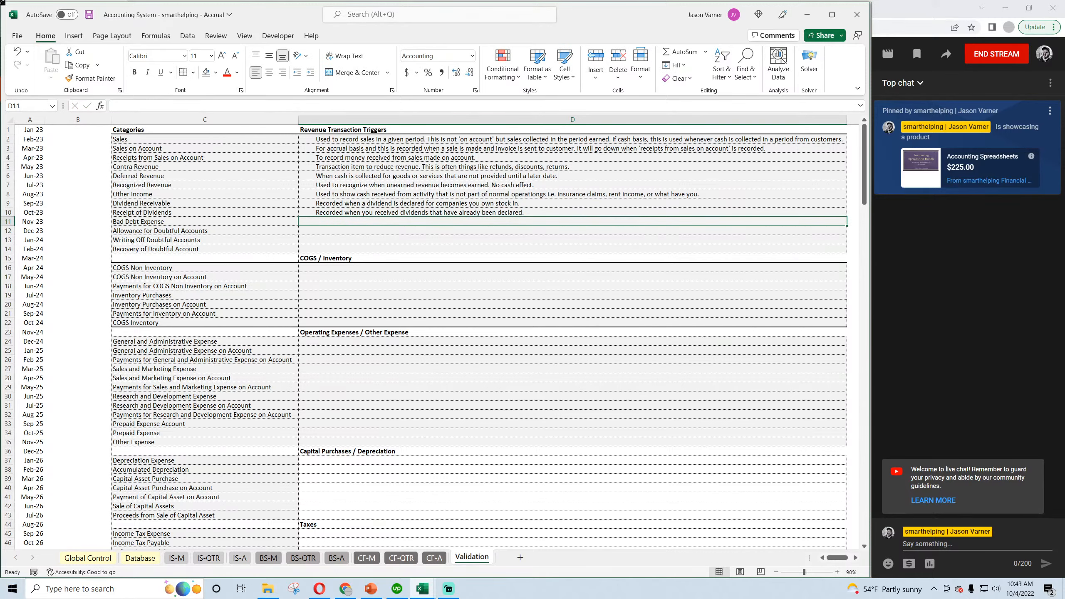
left_click(89, 14)
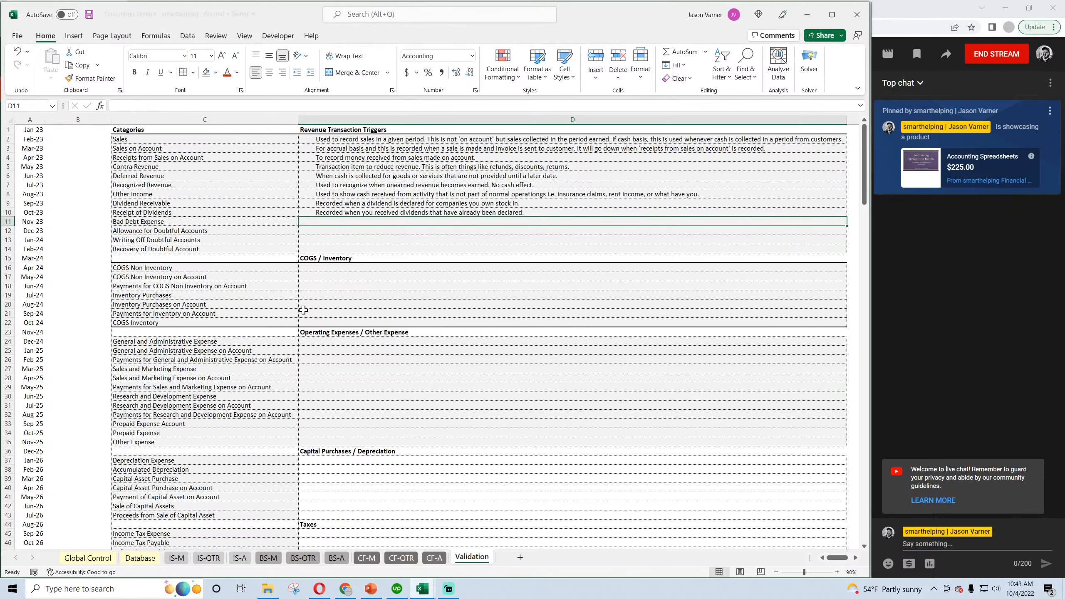
Look through the remaining categories on the Validation sheet and in row 11's category choices on the Database sheet, then save the workbook.
scroll(338, 395, "down", 6)
scroll(337, 395, "down", 5)
scroll(337, 395, "up", 11)
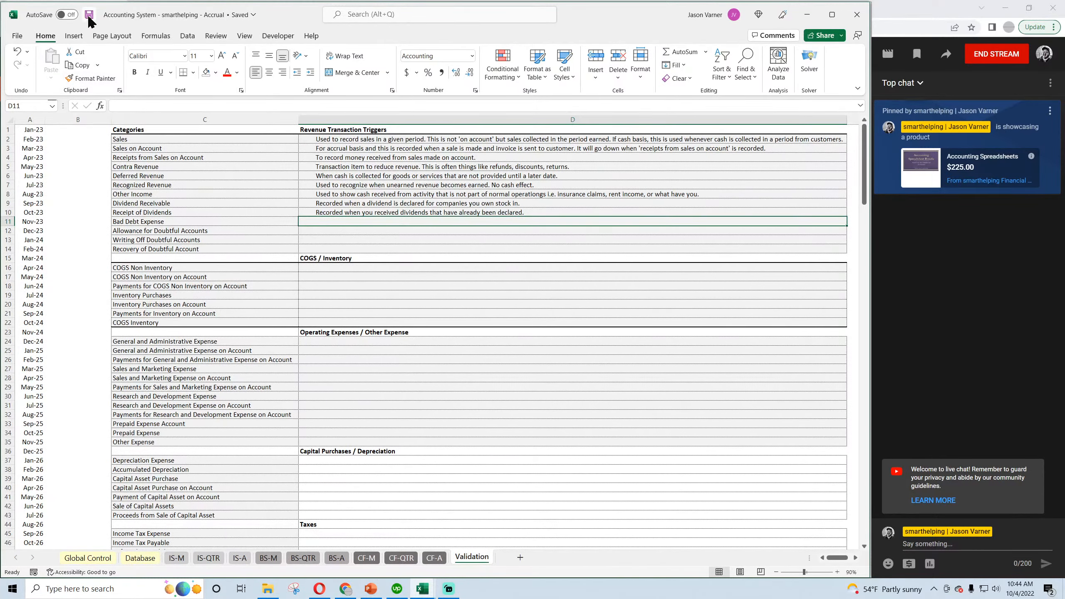
left_click(141, 558)
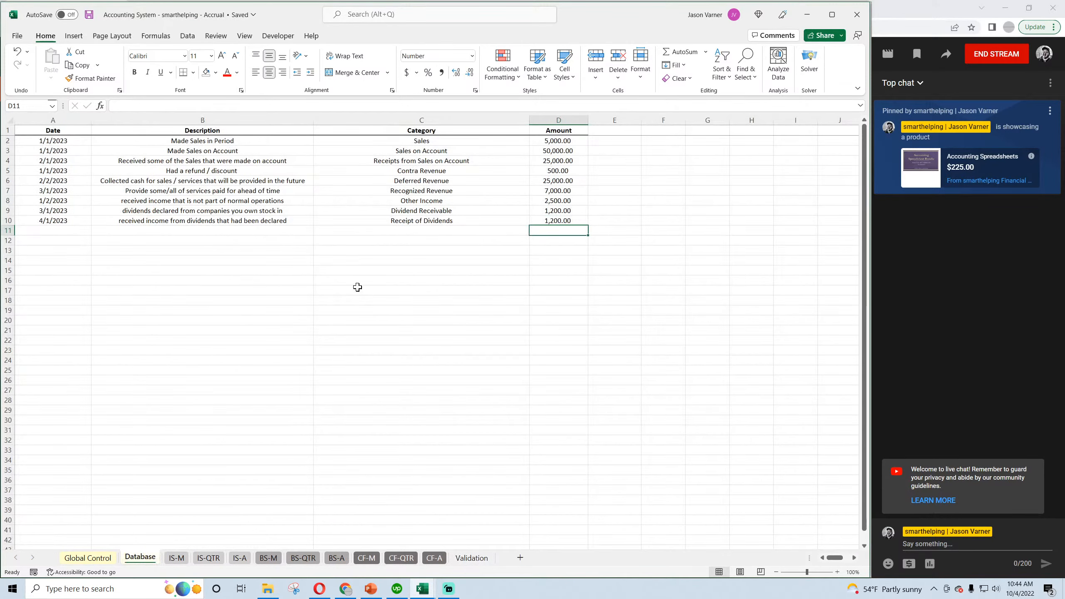
left_click(366, 231)
left_click(533, 231)
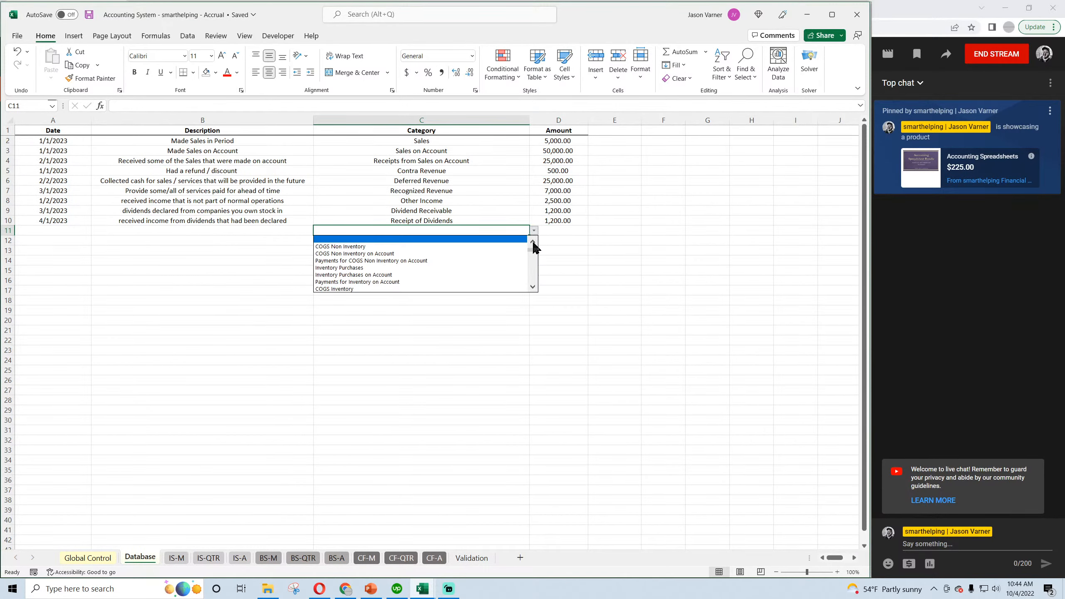
left_click(532, 242)
left_click(533, 242)
left_click(532, 242)
left_click(532, 243)
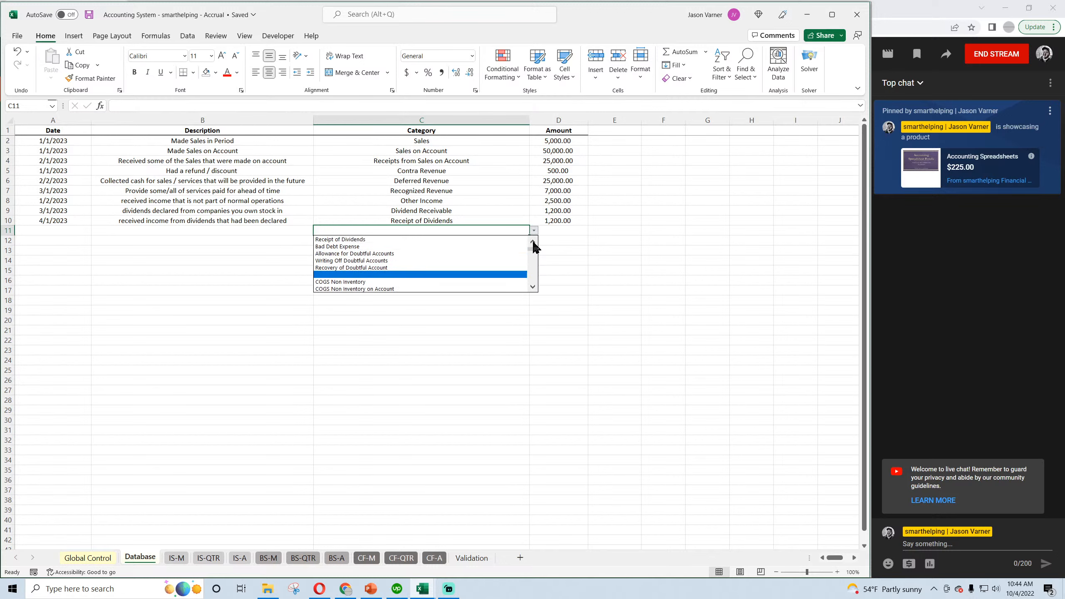
left_click(533, 243)
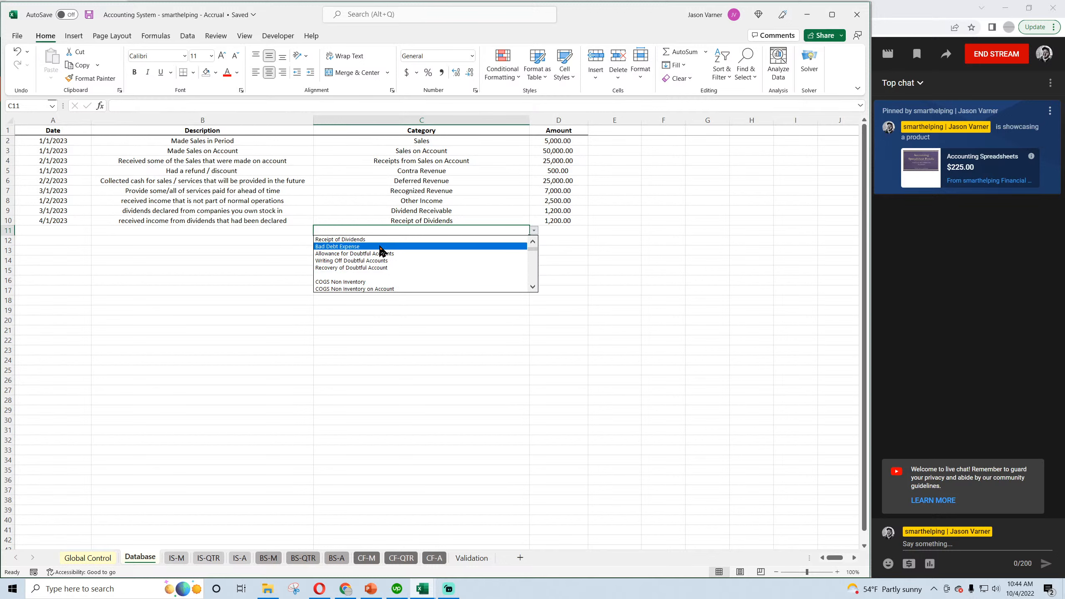
left_click(420, 334)
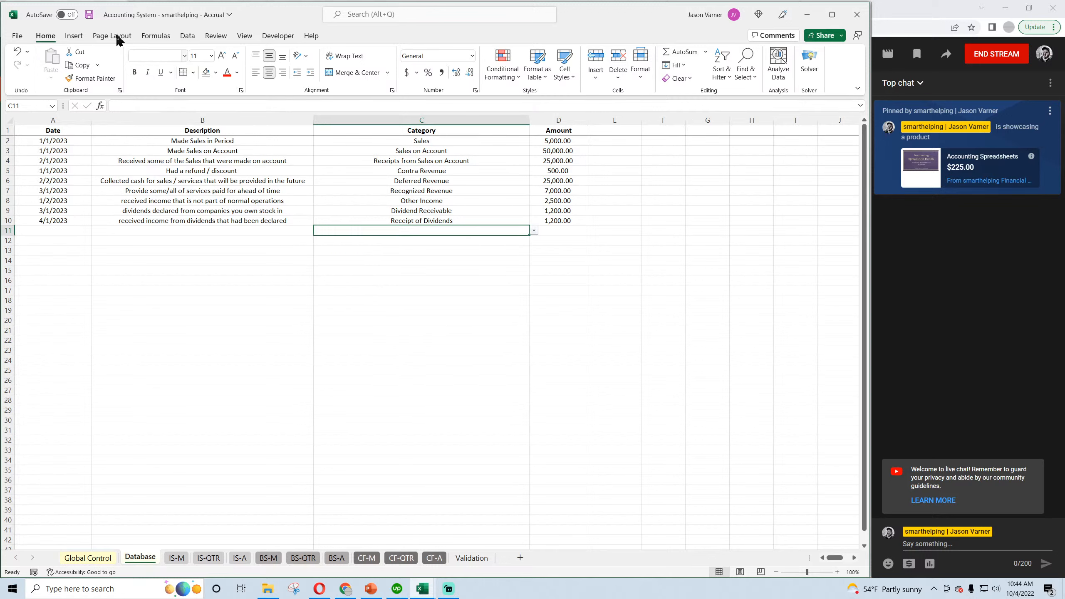
left_click(89, 16)
left_click(52, 230)
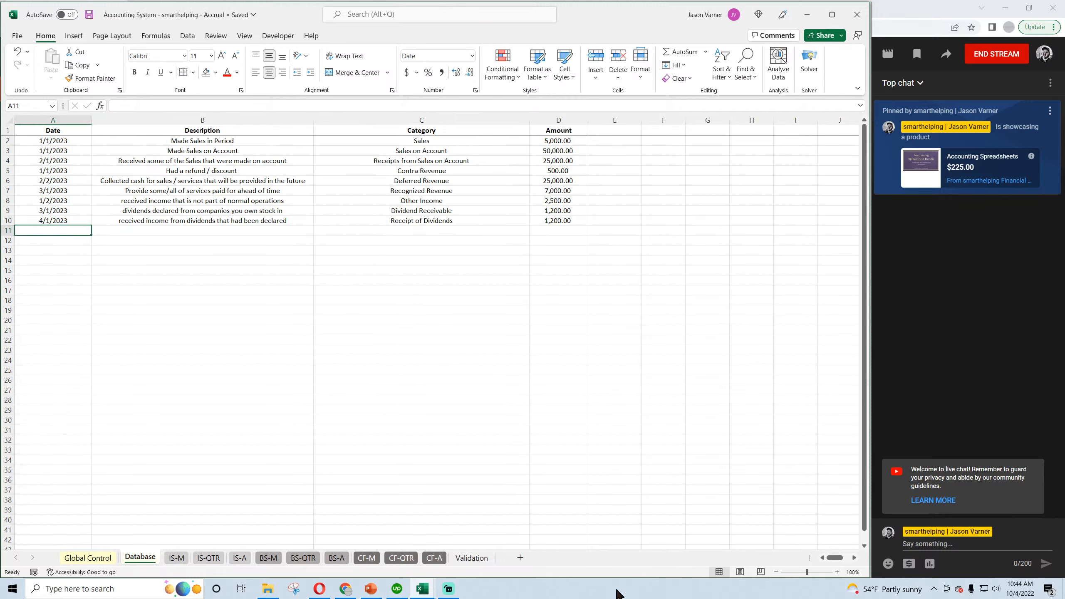
type("5")
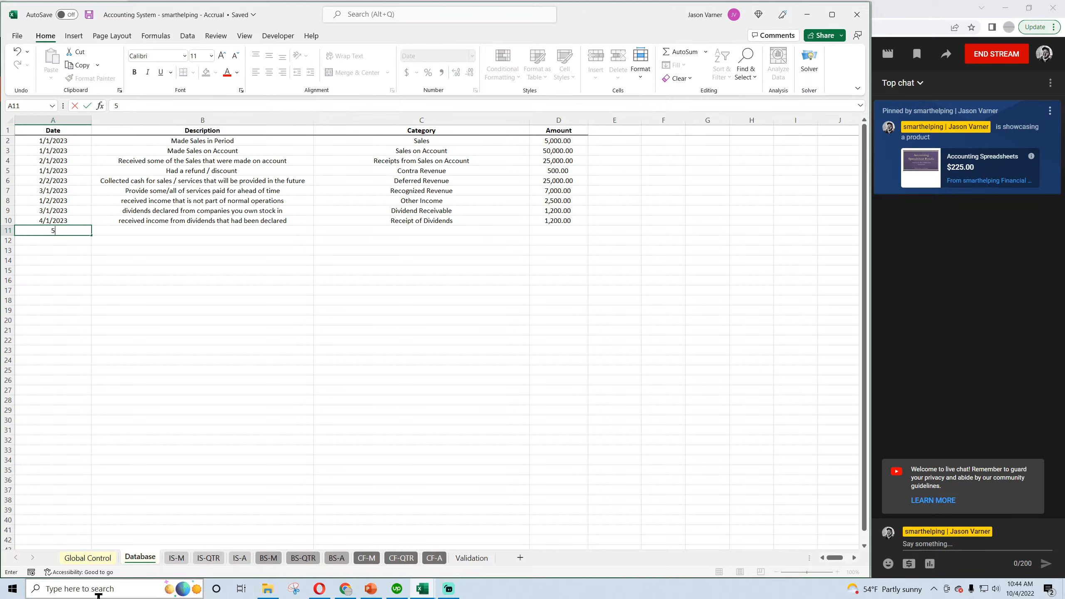
key("Escape")
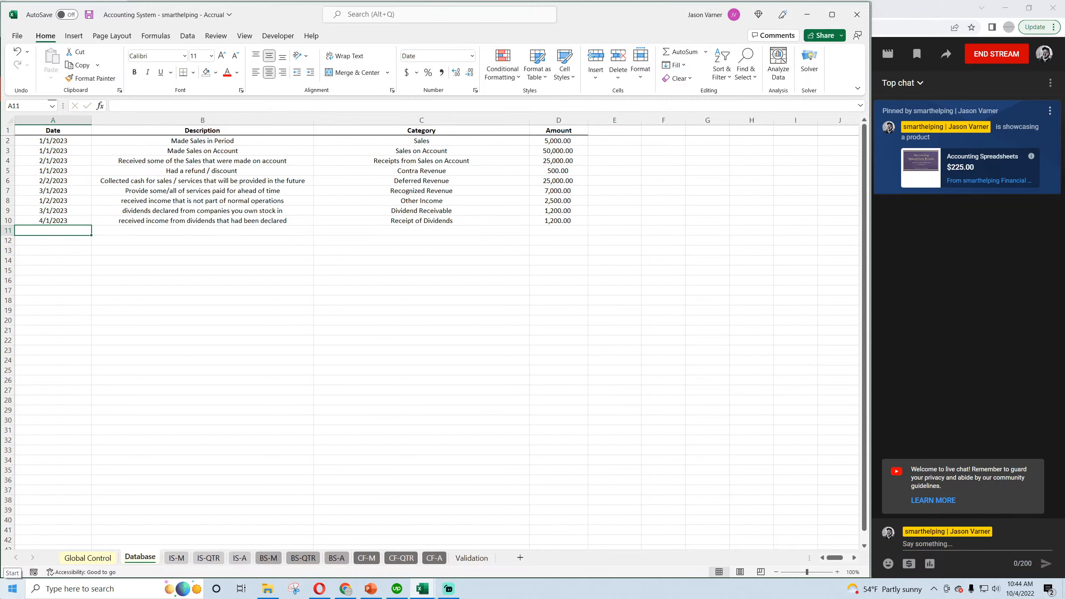
Review the dates and categories of the Sales on Account and Receipts from Sales on Account entries in rows 3 and 4.
key("Up")
key("Up")
key("Up")
key("Up")
key("Up")
key("Up")
key("Up")
key("Up")
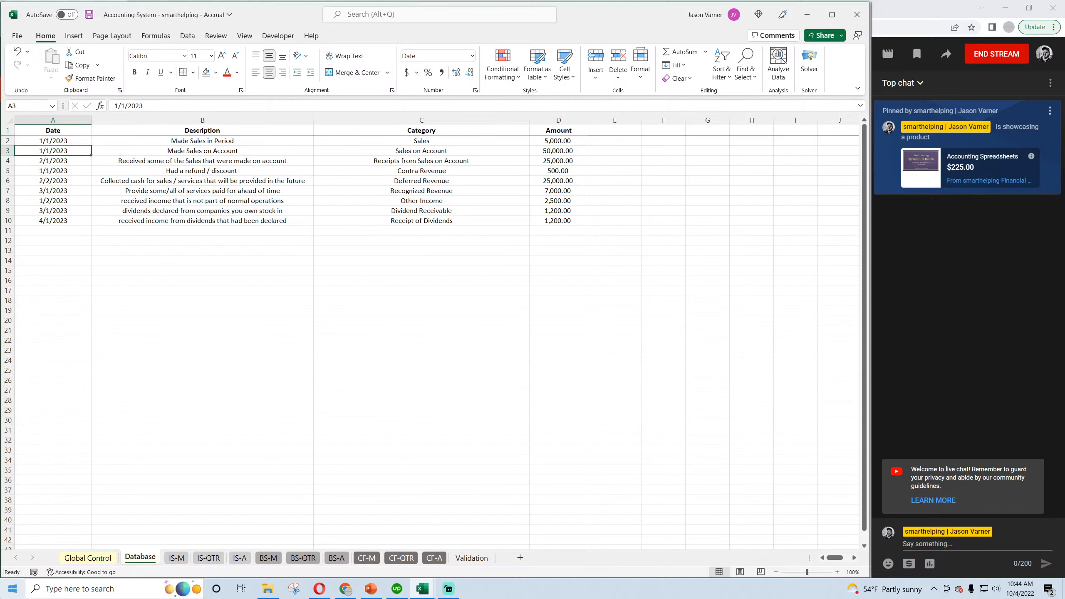
key("Right")
key("Right")
key("Right")
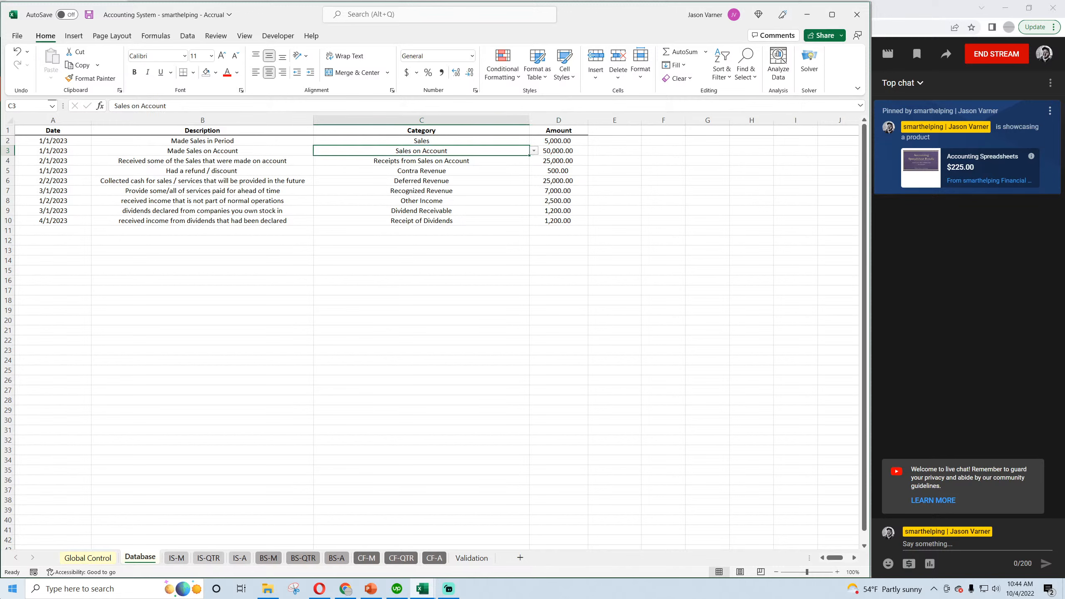
key("Down")
key("Left")
key("Left")
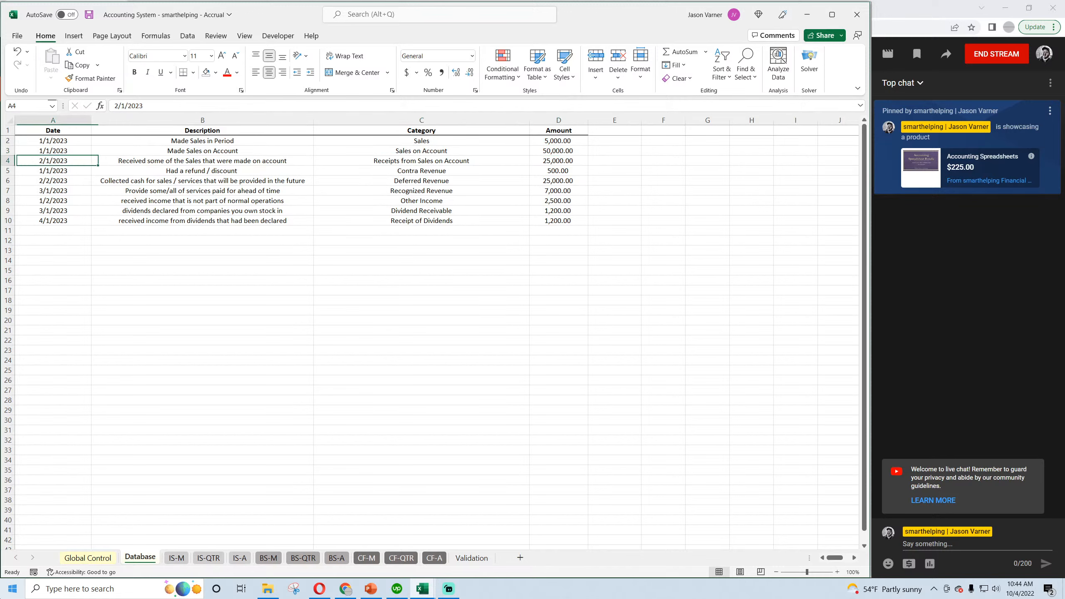
key("Up")
Start a new entry in row 11 of the Database sheet with the date 1/1/2023.
key("Down")
key("Down")
key("Down")
key("Down")
key("Down")
key("Down")
key("Down")
key("Down")
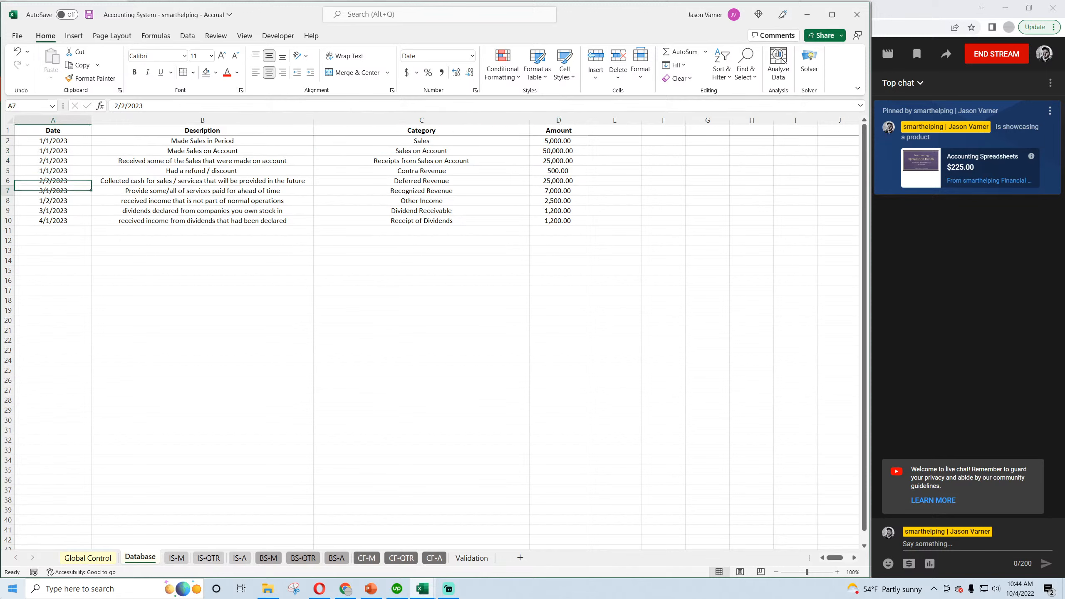
type("1")
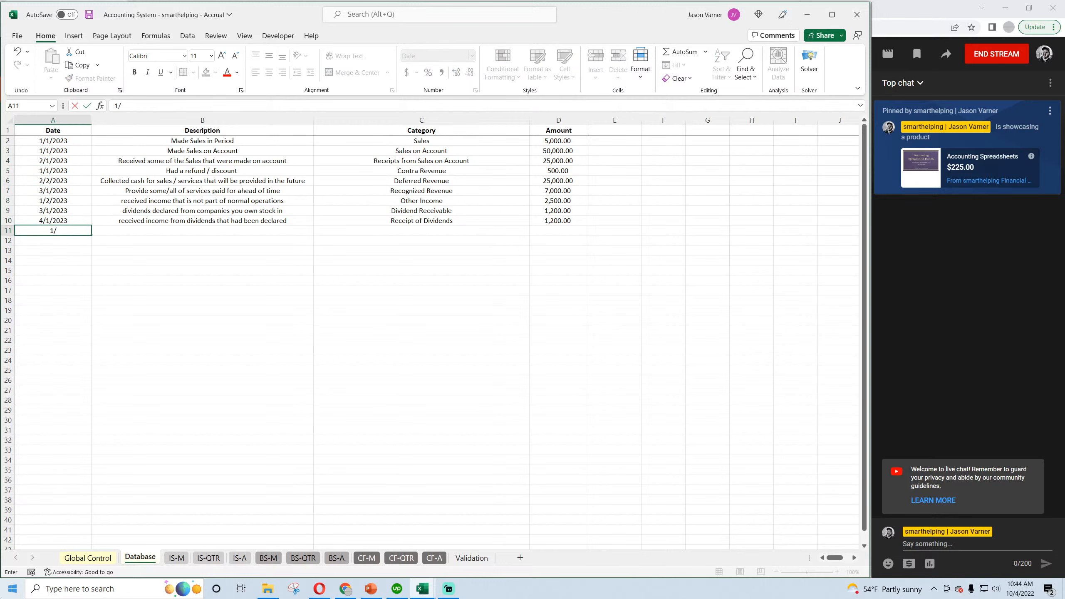
type("/1/2023")
key("Return")
key("Up")
key("Right")
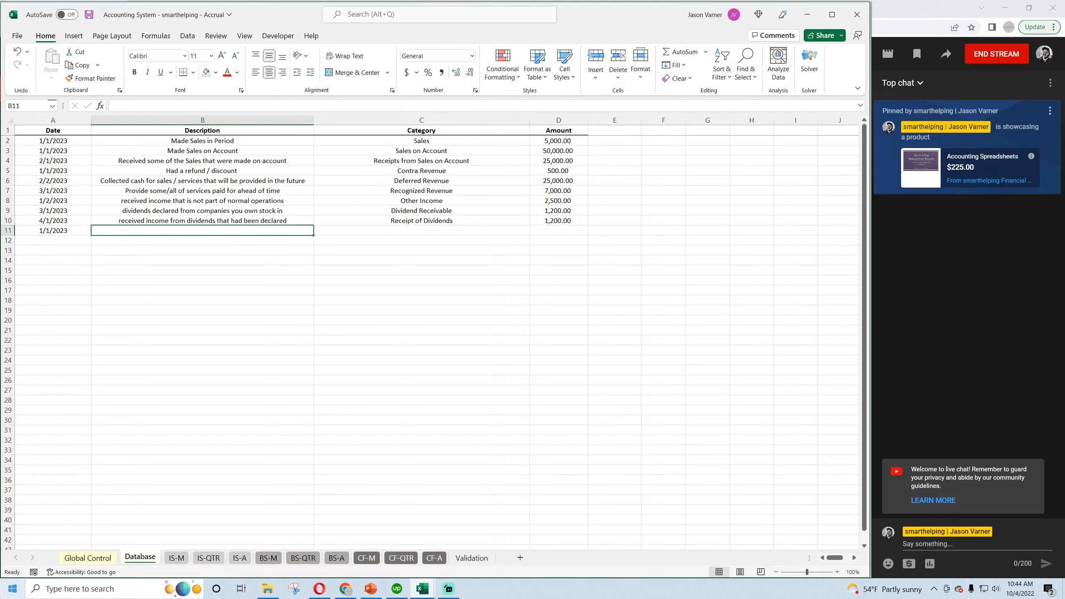
Describe the row 11 entry as "recording bad debt expense in period sales were made on account".
type("recording")
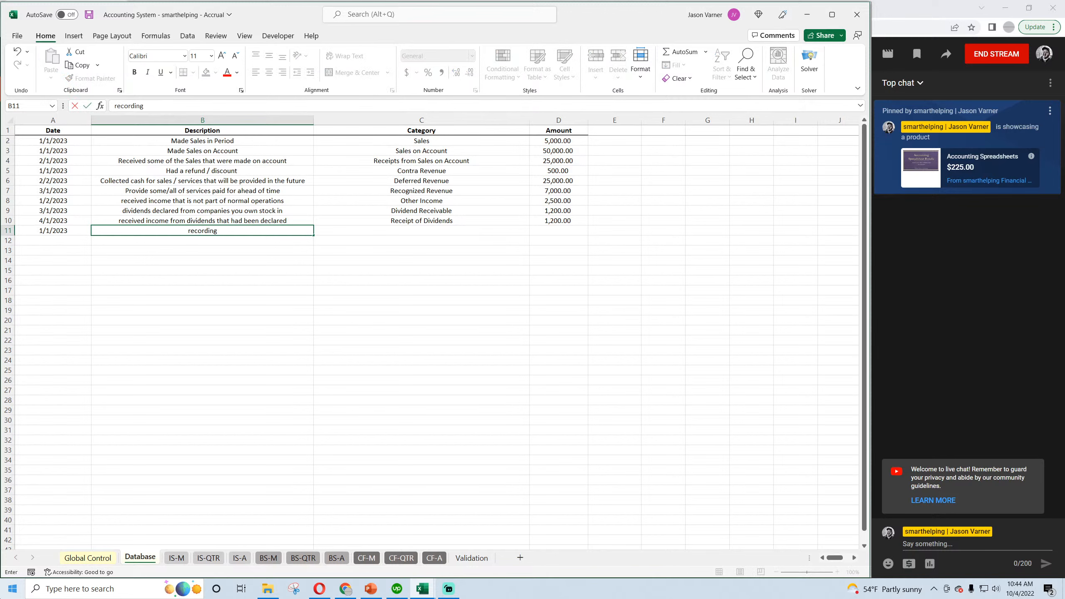
type(" bad debt expense in period sales were made on")
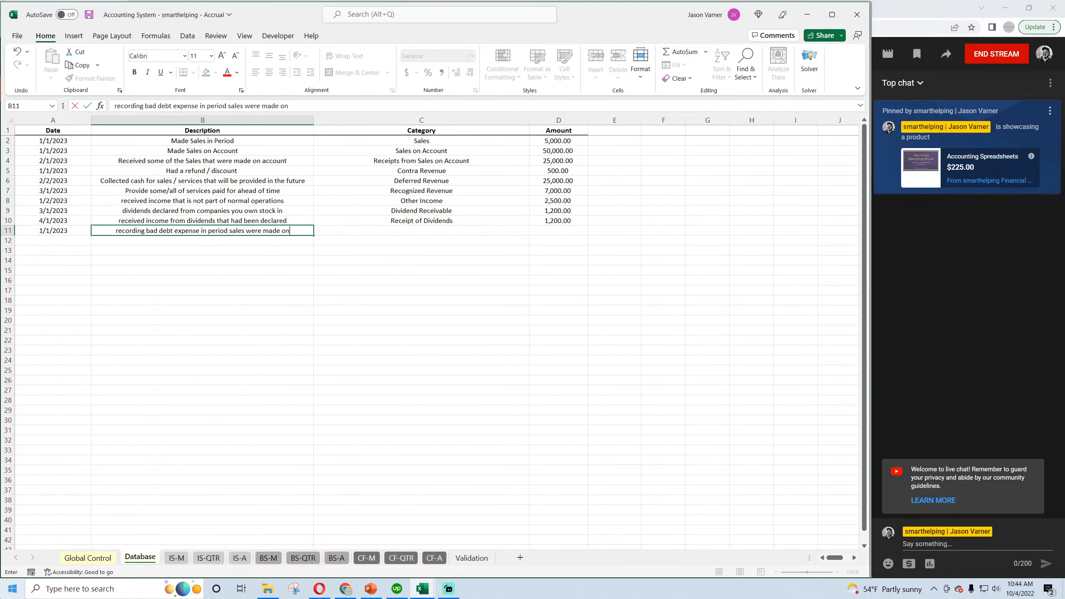
type(" account")
key("Return")
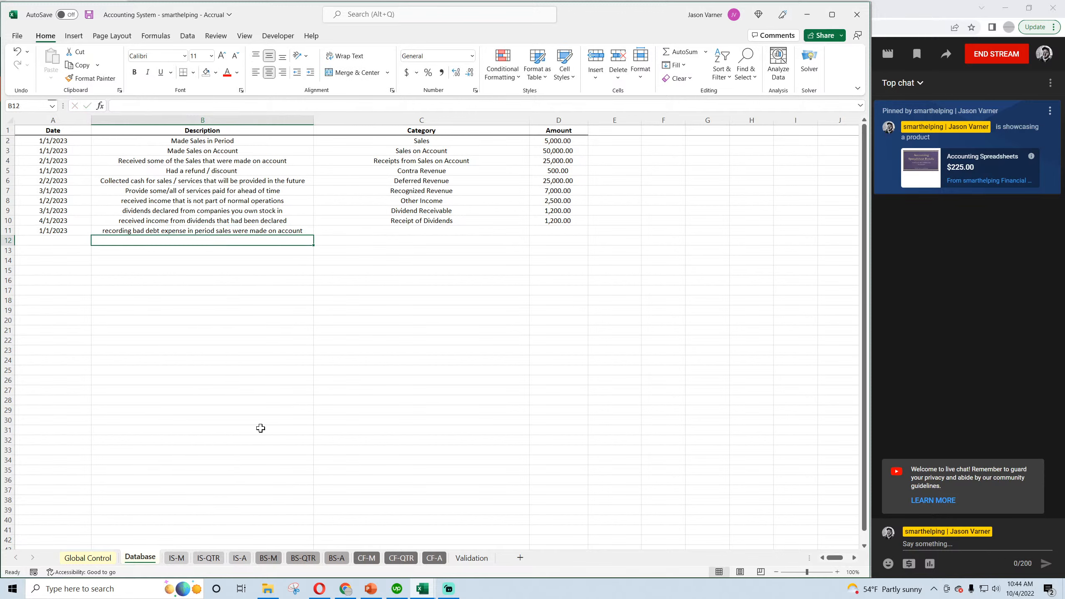
Categorise the row 11 entry as Bad Debt Expense and check the Sales on Account amount in row 3.
left_click(485, 228)
left_click(534, 230)
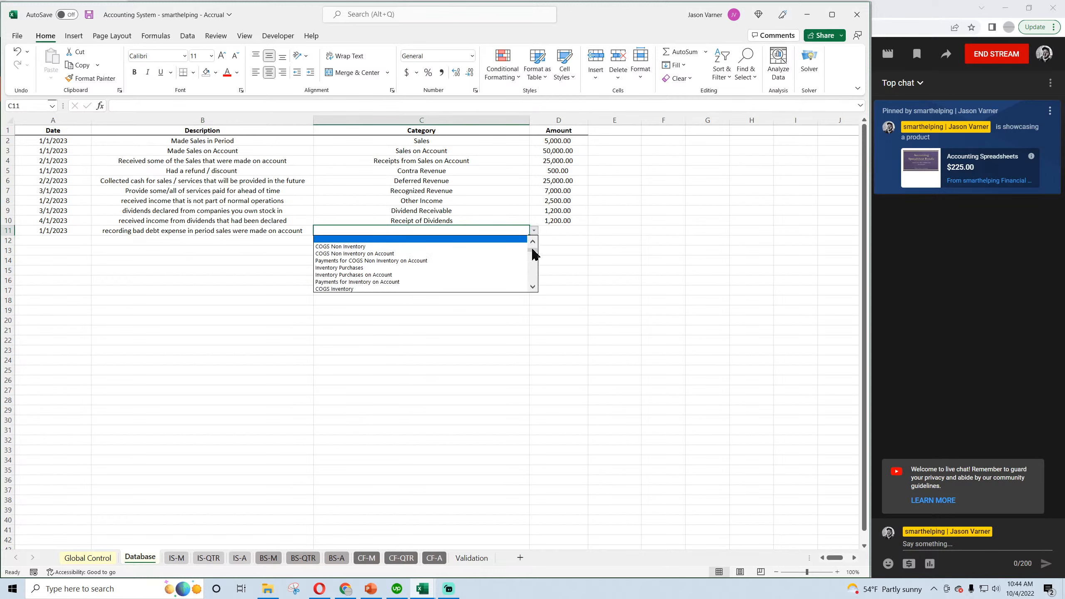
scroll(532, 251, "up", 2)
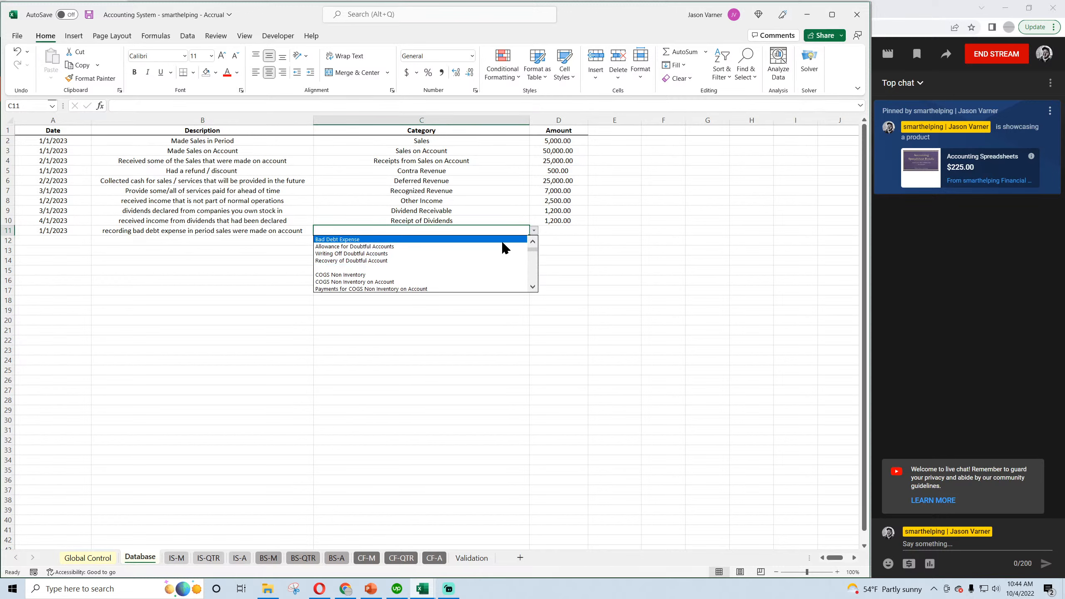
left_click(503, 240)
left_click(544, 231)
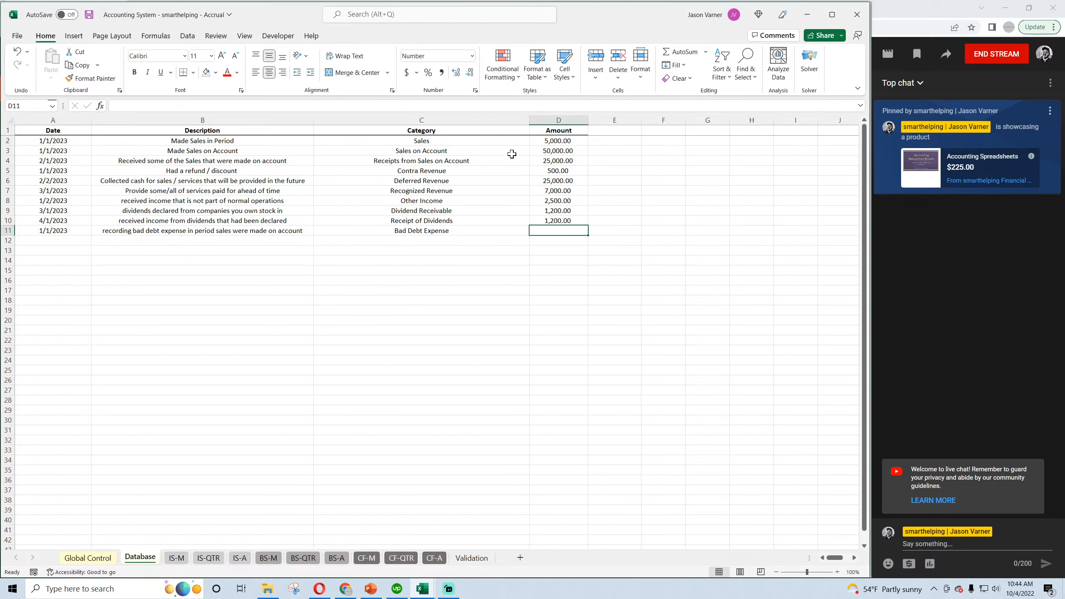
left_click(567, 150)
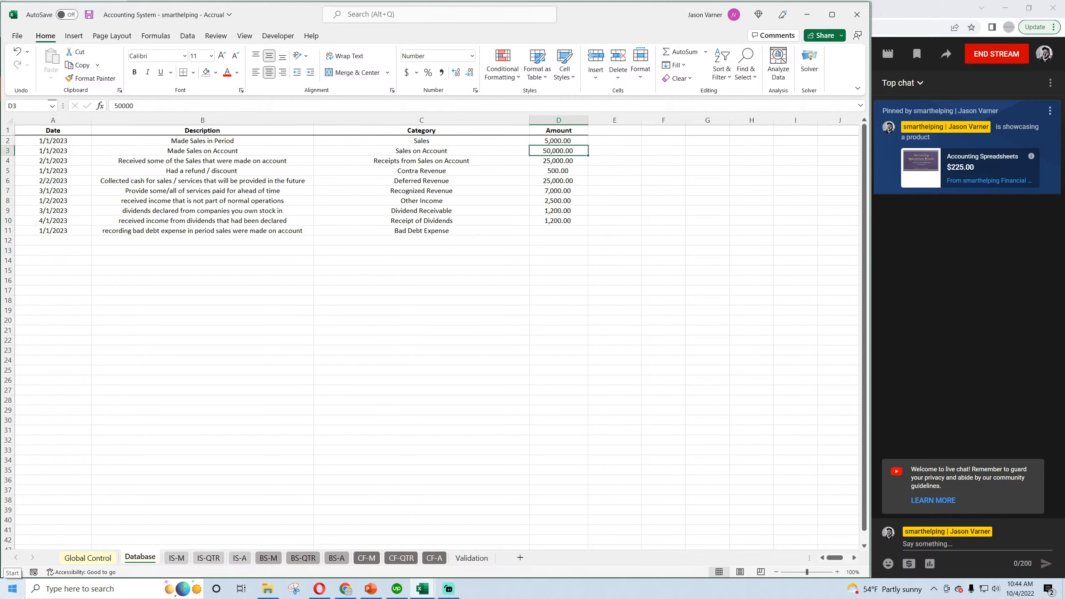
type("500")
key("Return")
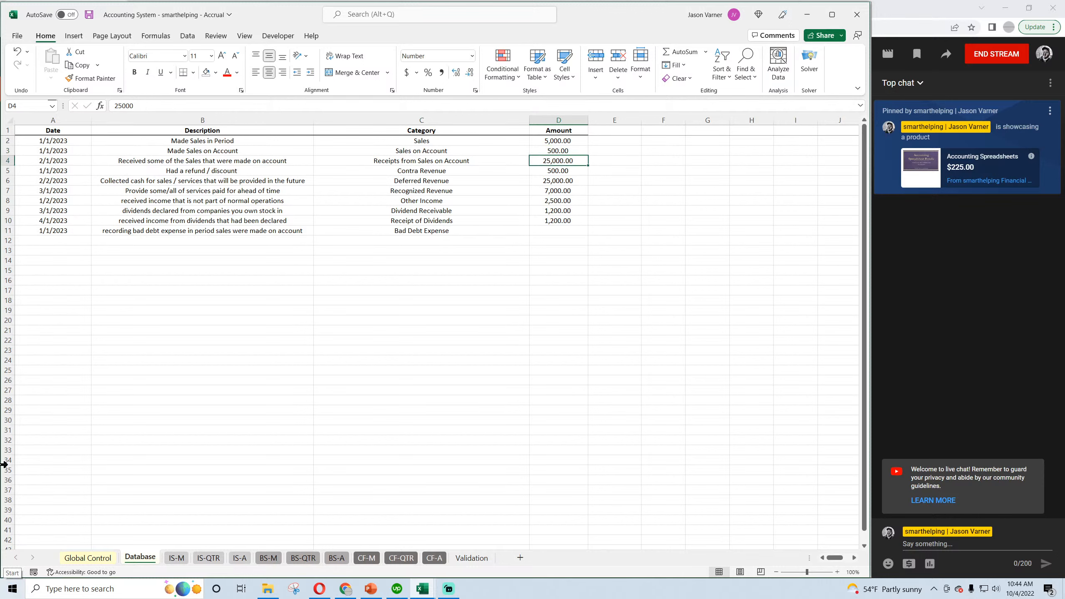
left_click(18, 52)
Set the amount of the Bad Debt Expense entry in row 11 to 500 and save the workbook.
left_click(558, 231)
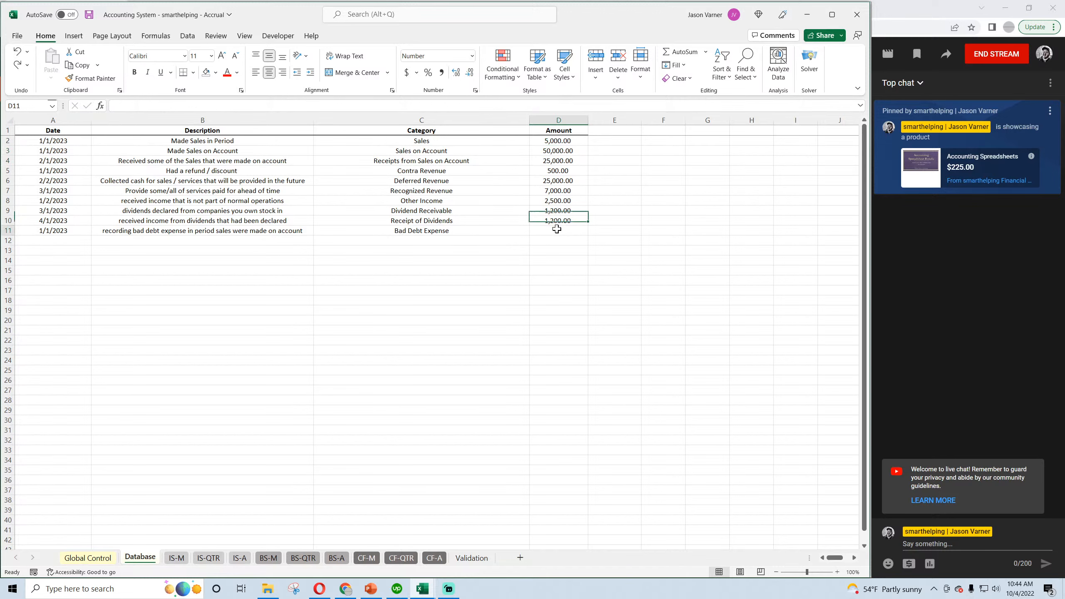
type("500")
key("Return")
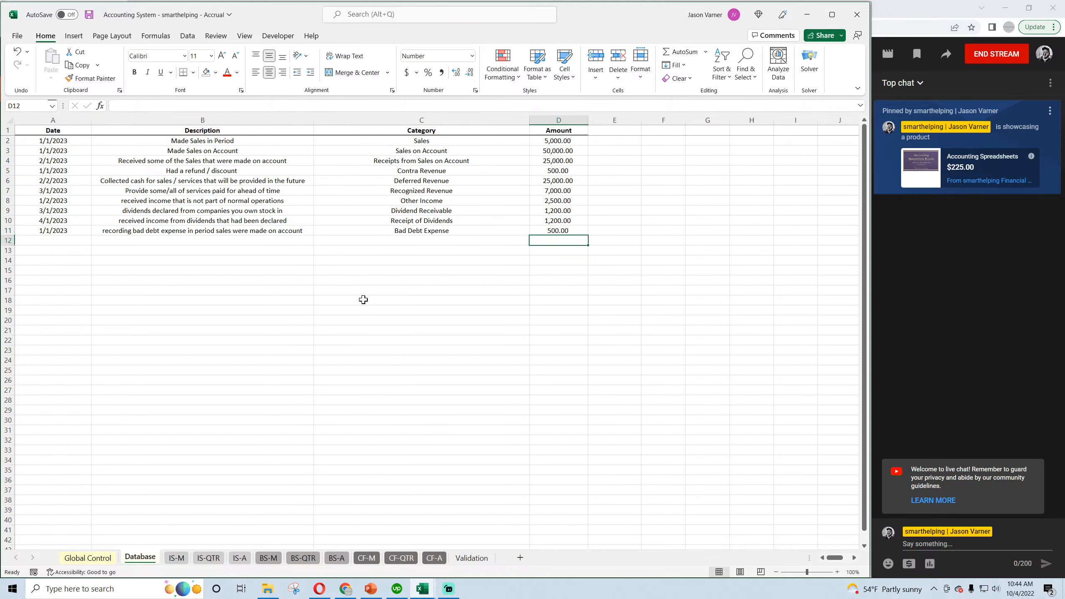
left_click(88, 14)
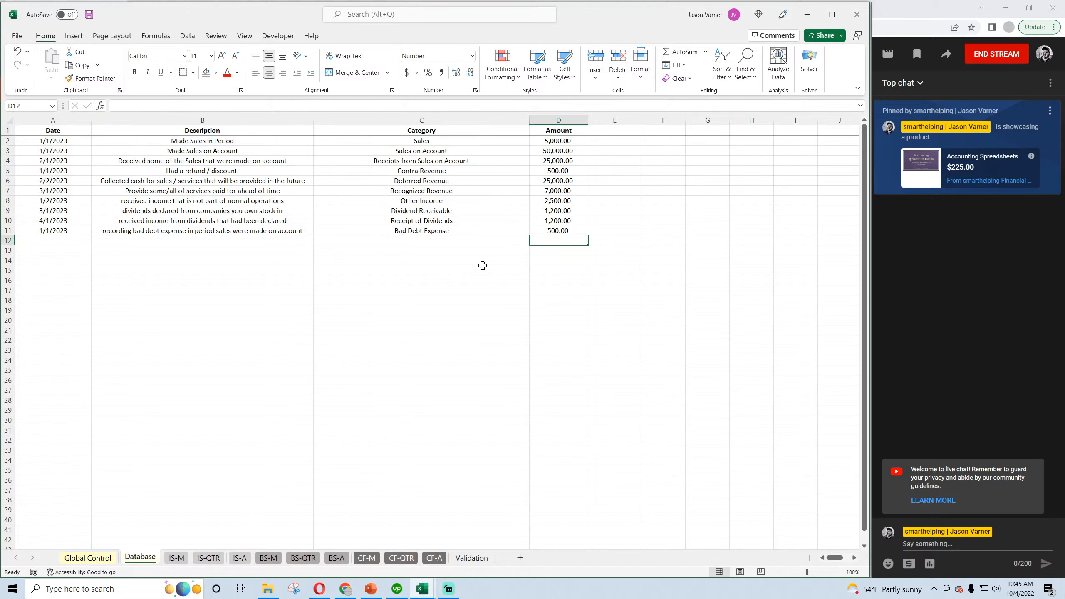
Examine the Allowance for Doubtful Accounts line for January and February on the monthly balance sheet, BS-M.
left_click(268, 558)
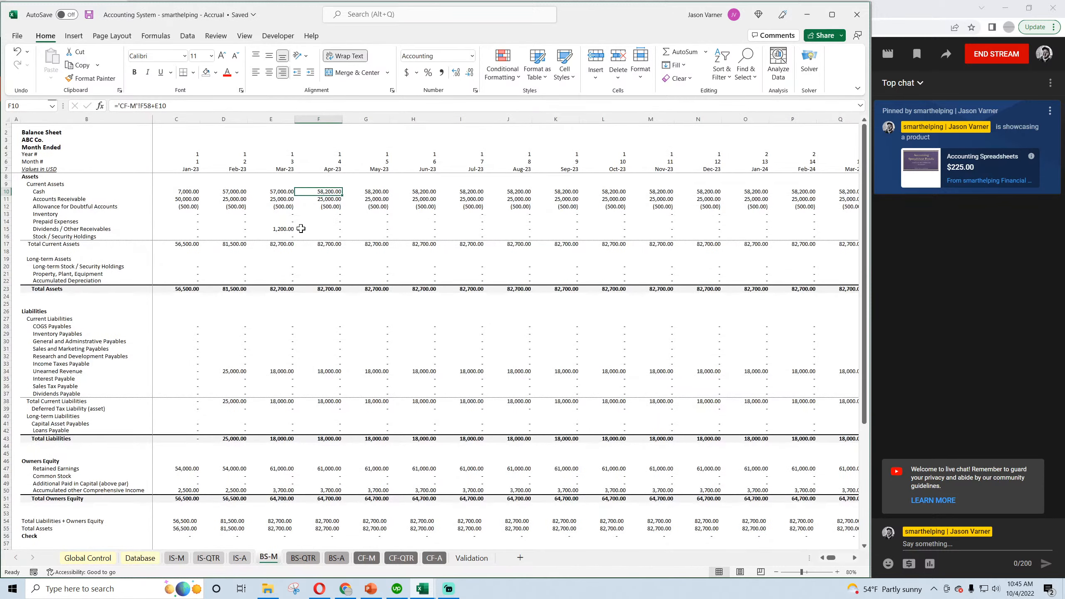
left_click(95, 208)
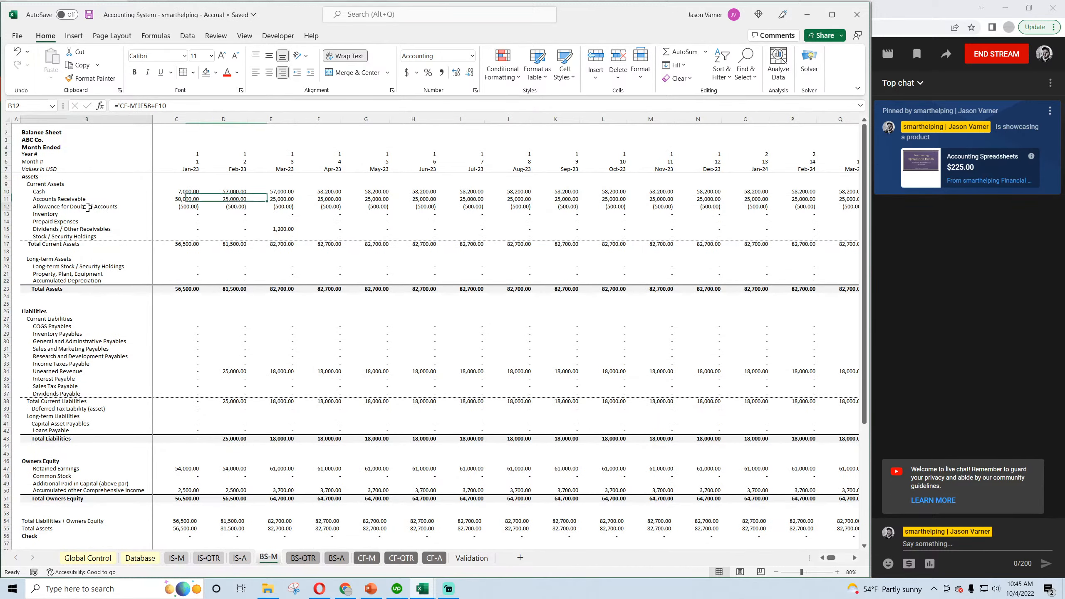
left_click(178, 206)
left_click(234, 207)
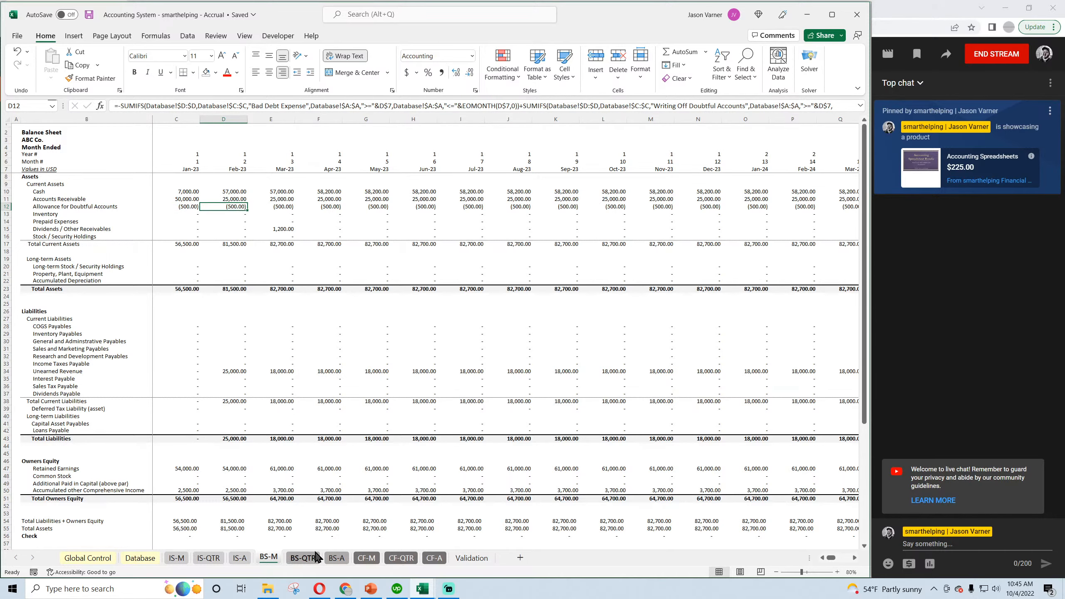
Examine January's Bad Debt Expense and Sales on the monthly income statement, IS-M, and save the workbook.
left_click(176, 558)
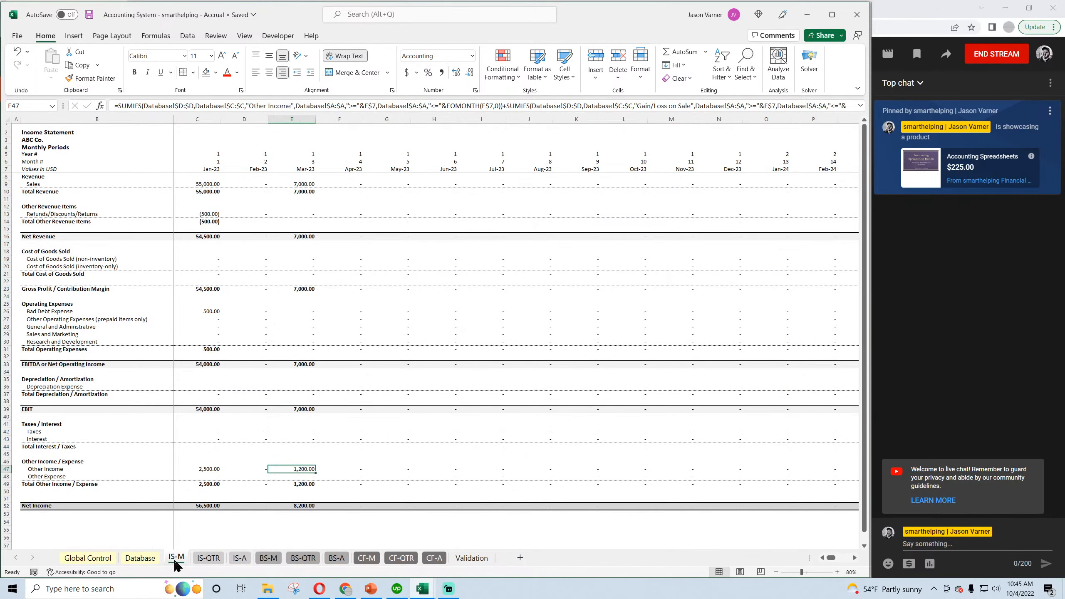
left_click(207, 311)
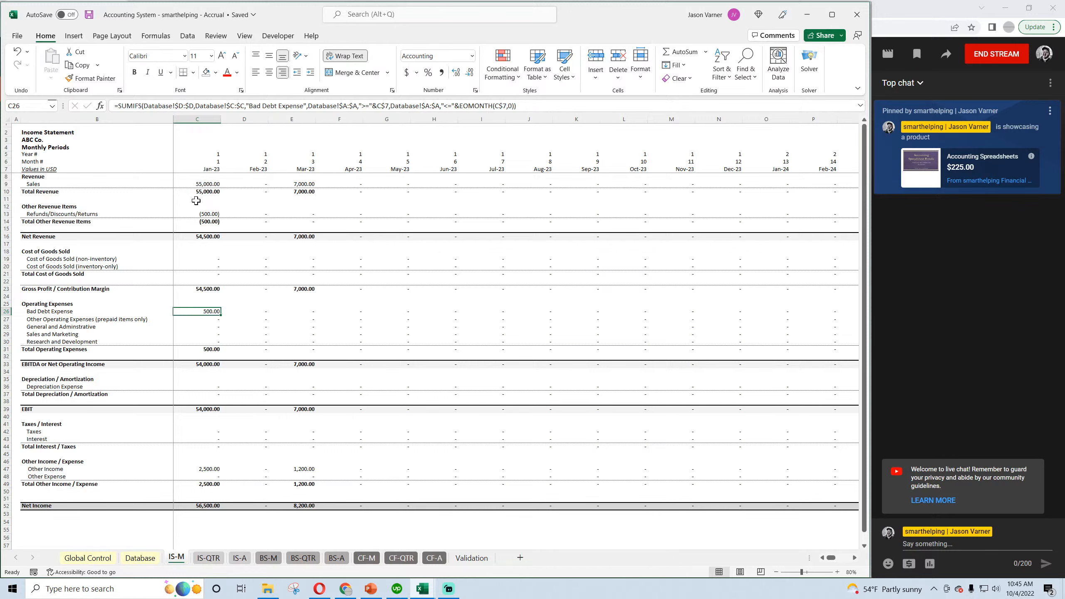
left_click(88, 15)
left_click(88, 15)
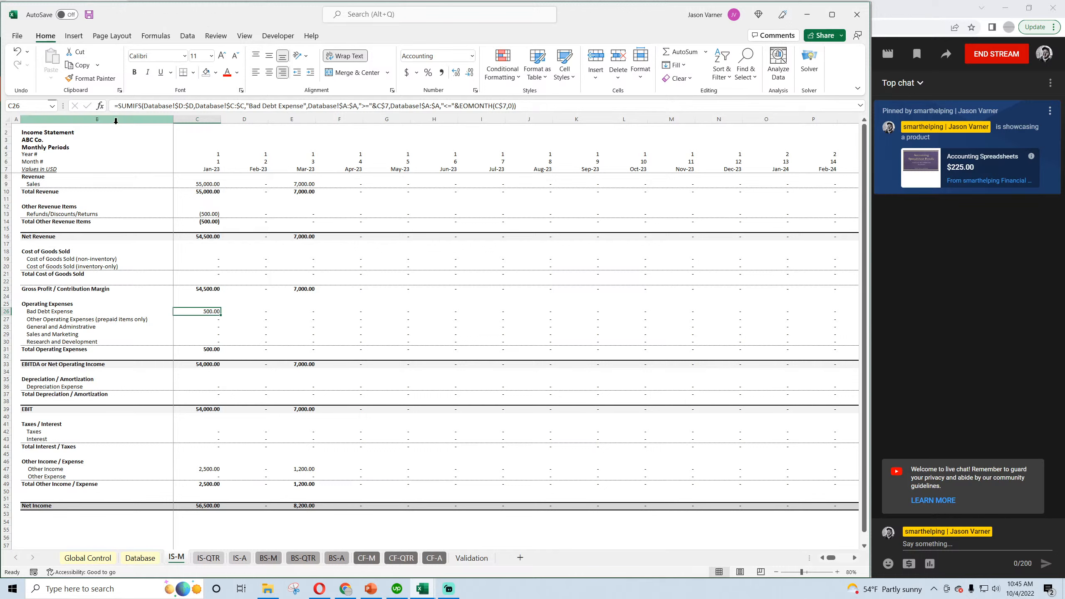
left_click(209, 184)
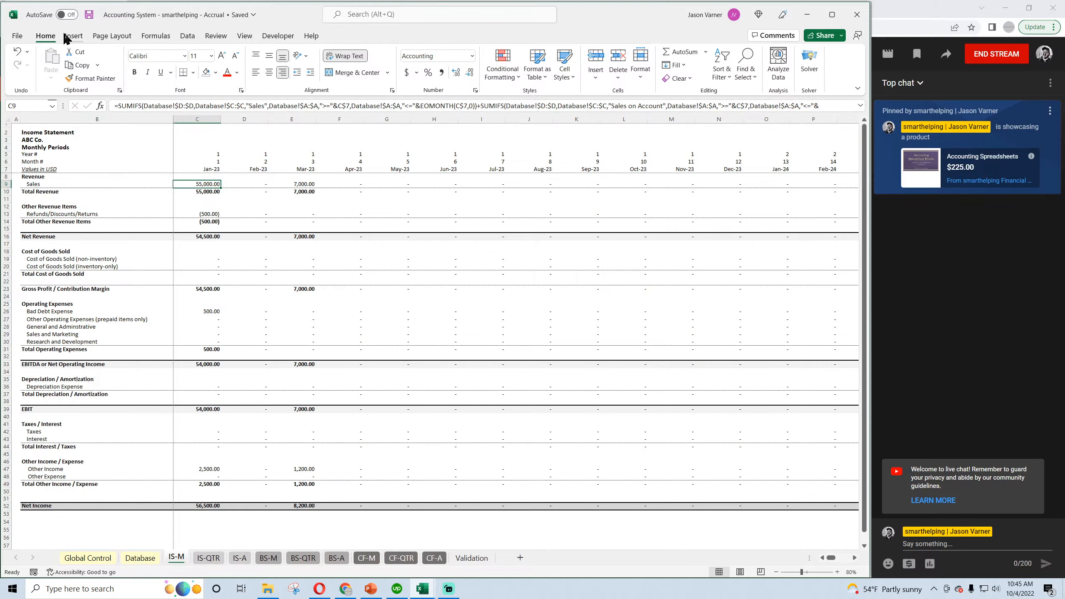
left_click(89, 15)
Compare the Allowance for Doubtful Accounts from January through March on the BS-M sheet.
left_click(266, 561)
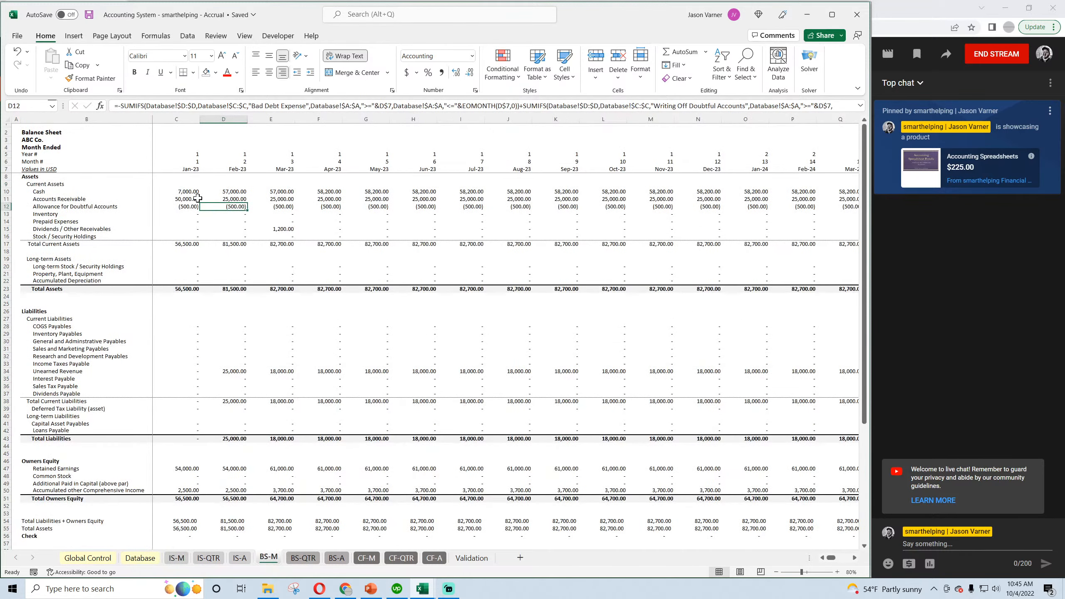
left_click(184, 206)
left_click(233, 206)
left_click(289, 206)
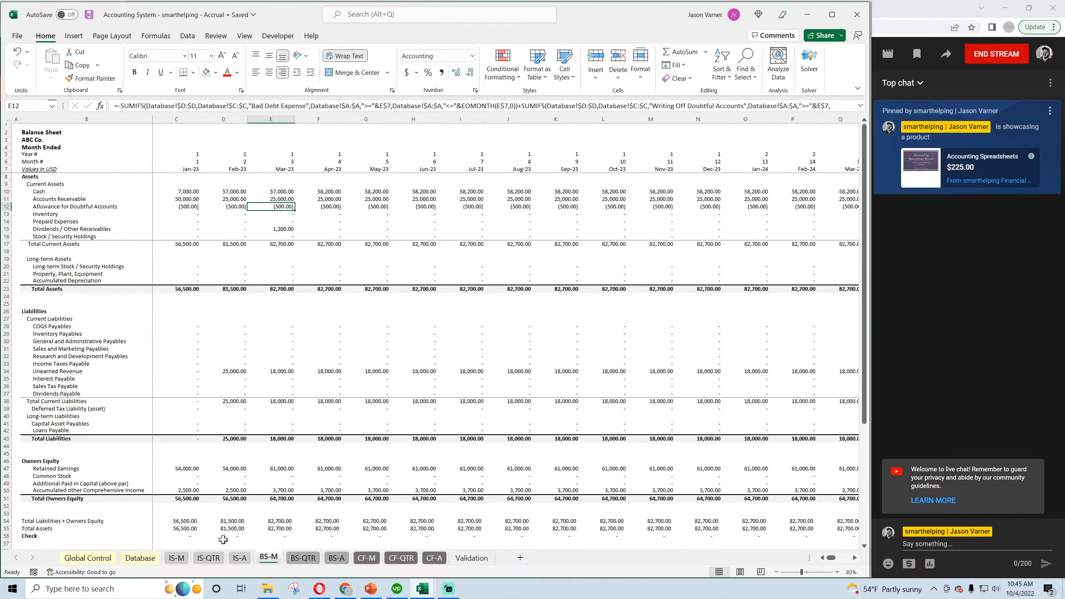
Start a new entry in row 12 of the Database sheet with the date 3/1/2023.
left_click(140, 558)
left_click(434, 232)
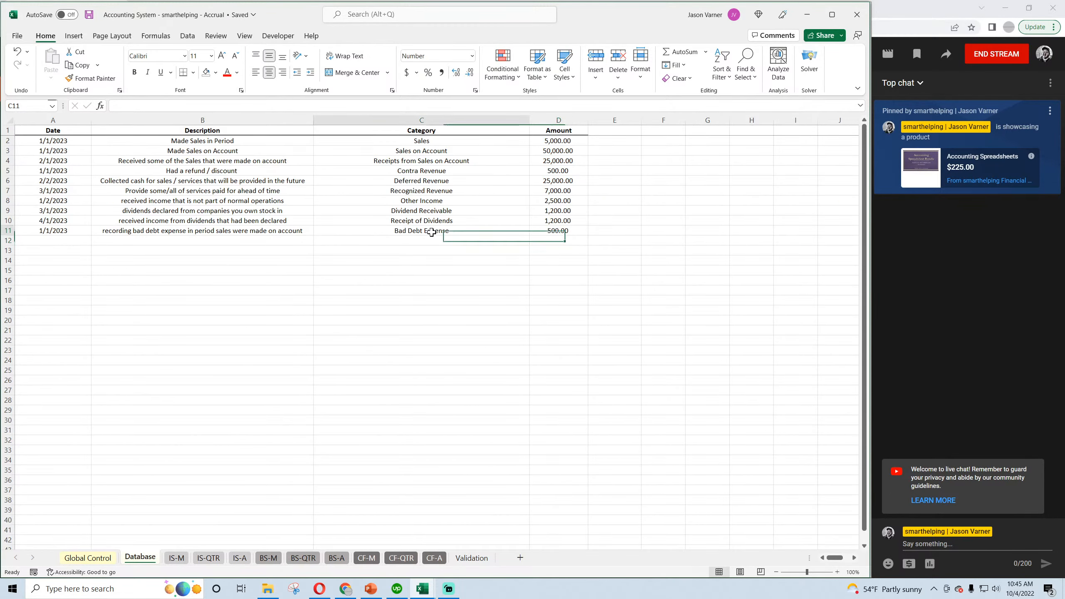
left_click(438, 241)
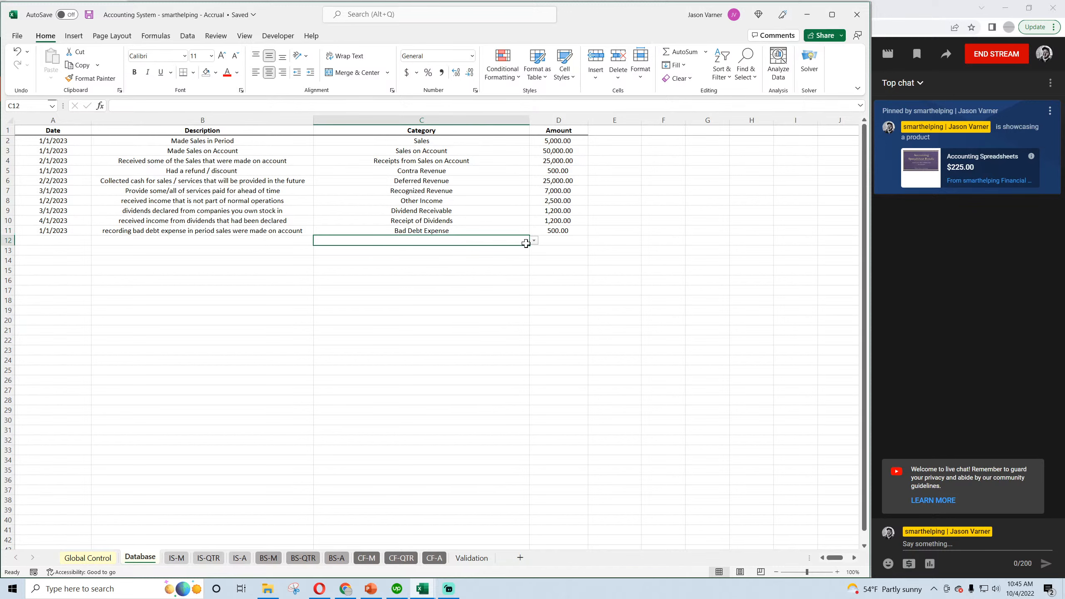
left_click(40, 239)
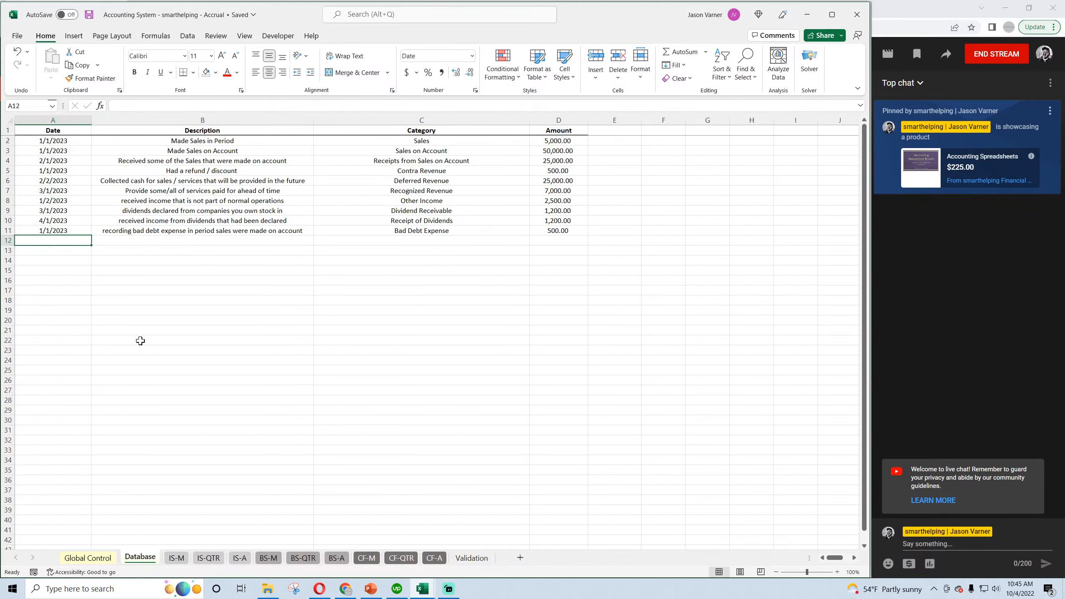
type("3/1")
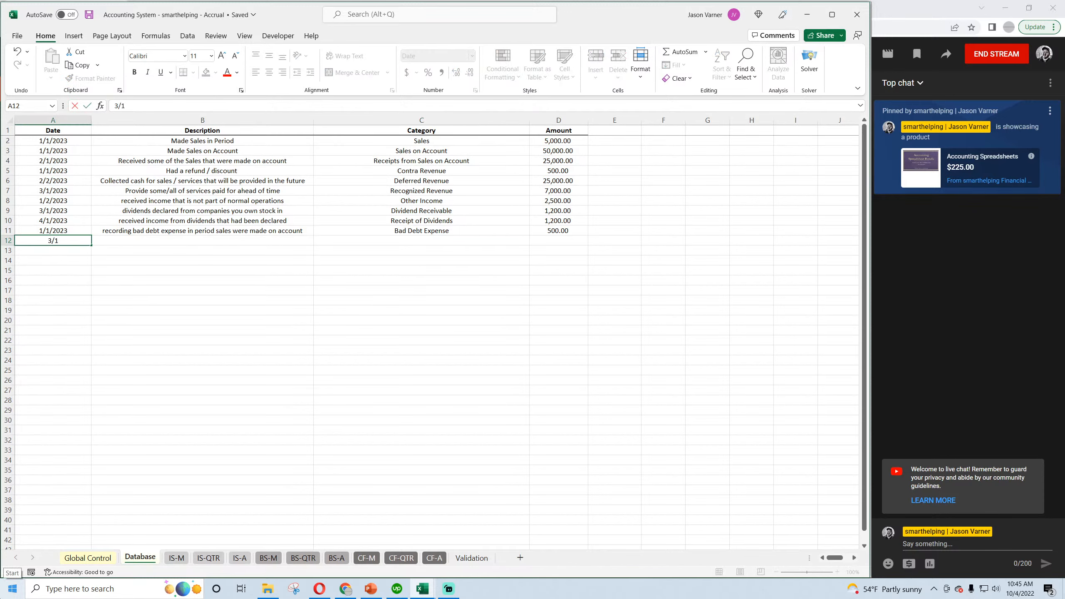
type("/2023")
key("Tab")
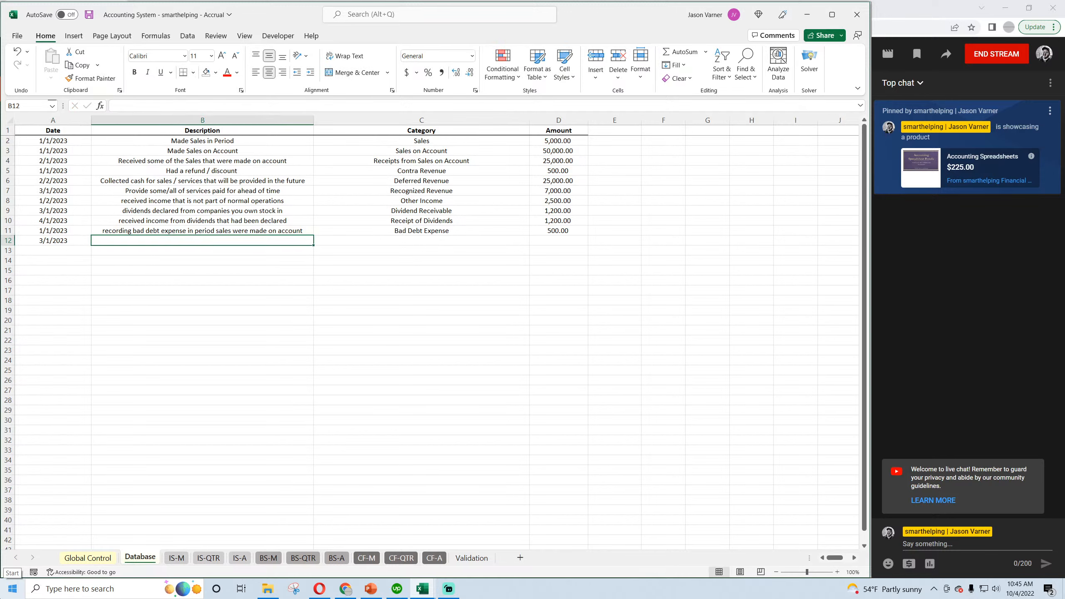
Describe the row 12 entry as "customer said they went bankrupt and will never pay".
type("customer said they would")
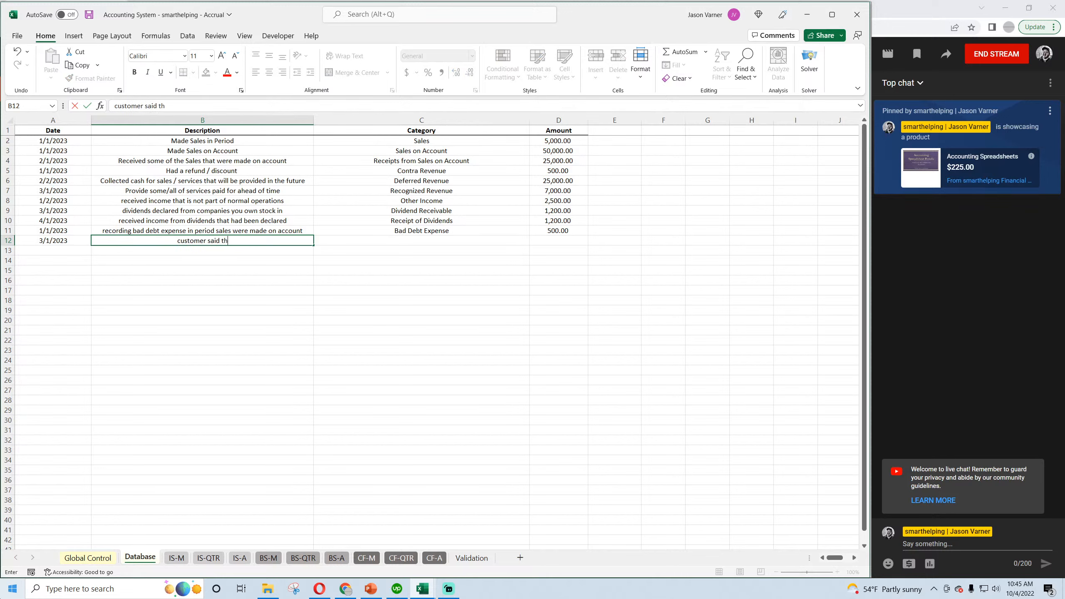
key("BackSpace")
key("BackSpace")
key("BackSpace")
key("BackSpace")
type("ent bankrupt and will never pay")
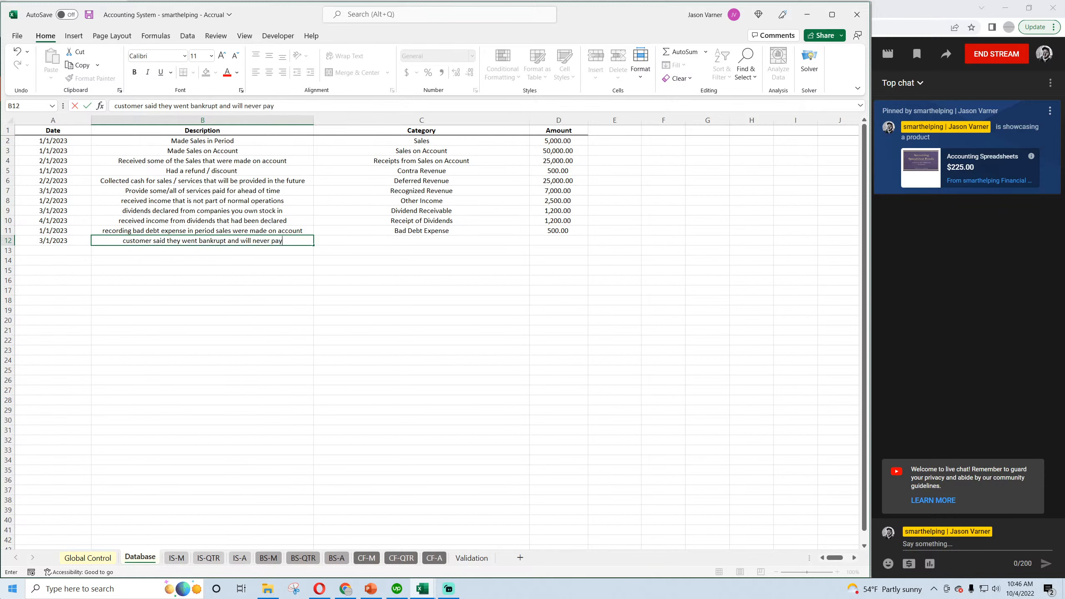
key("Return")
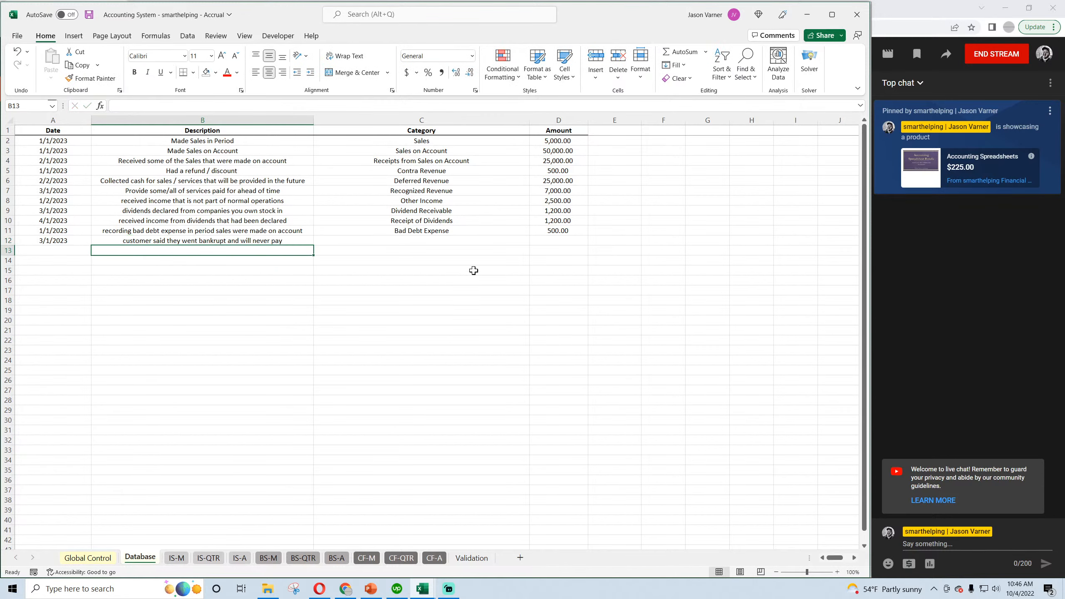
Categorise the row 12 entry as Writing Off Doubtful Accounts and set its amount to 200.
left_click(500, 239)
left_click(533, 241)
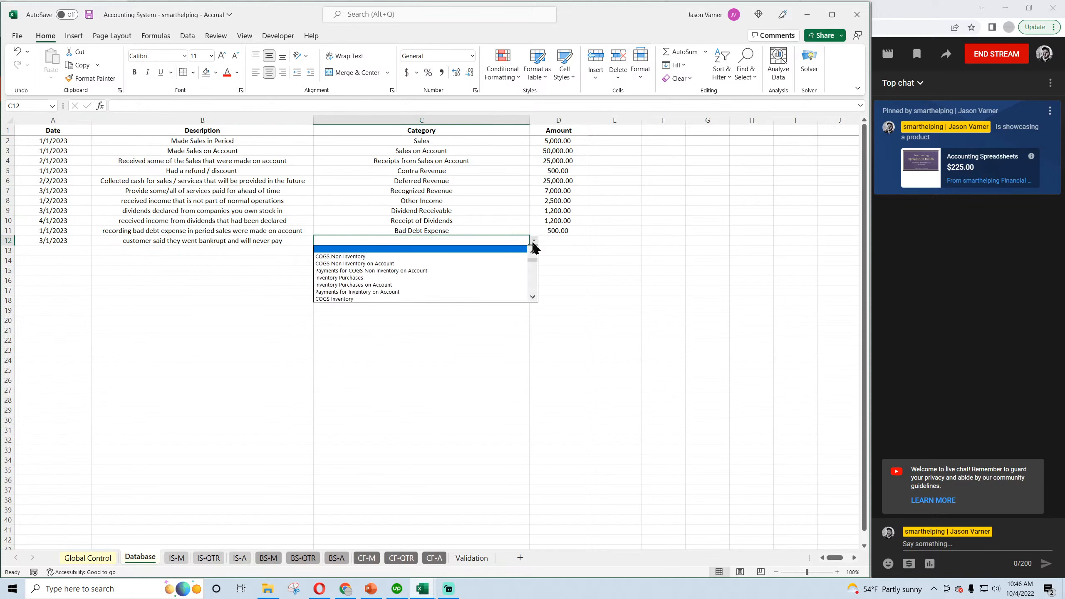
left_click(533, 251)
left_click(532, 252)
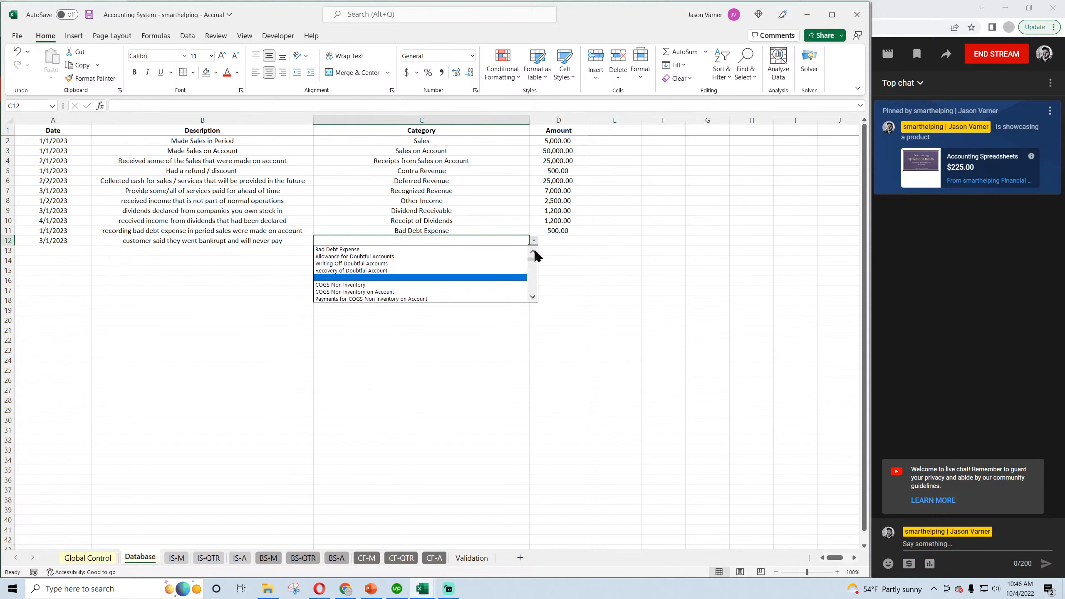
left_click(376, 265)
left_click(559, 240)
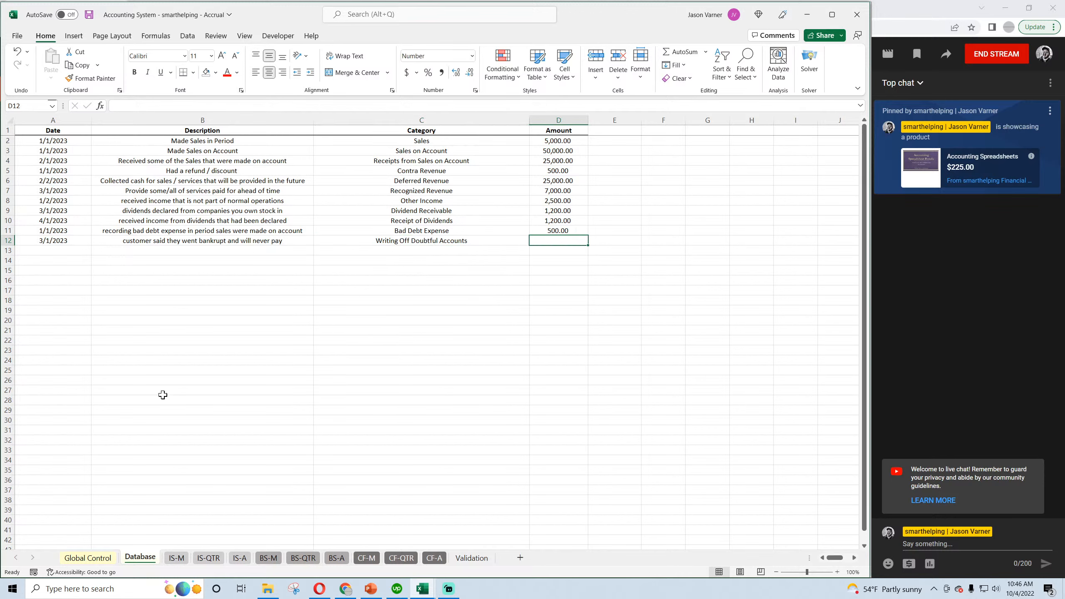
type("200")
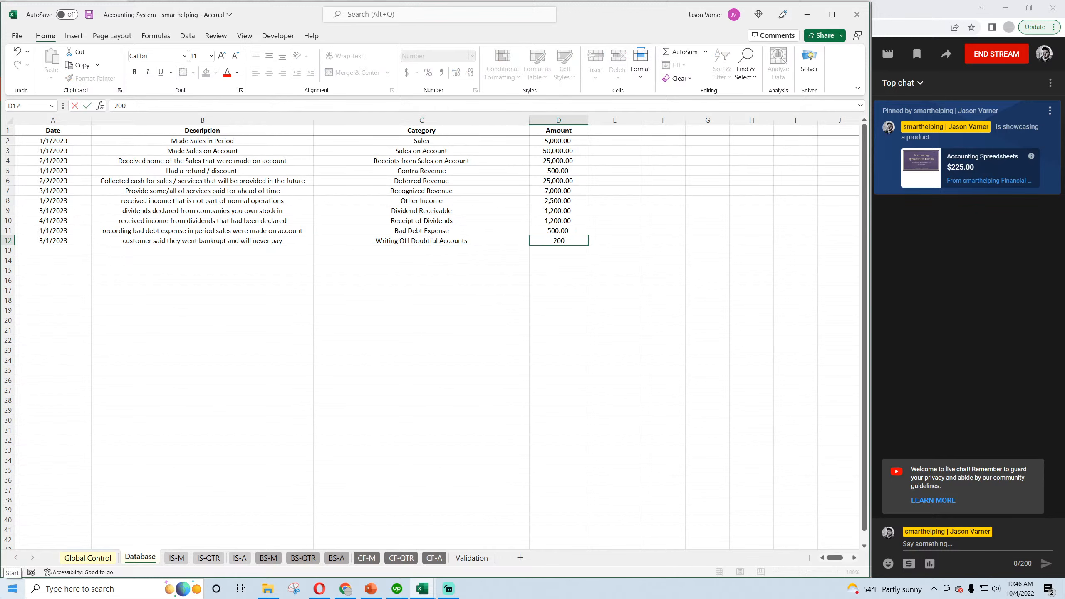
key("Return")
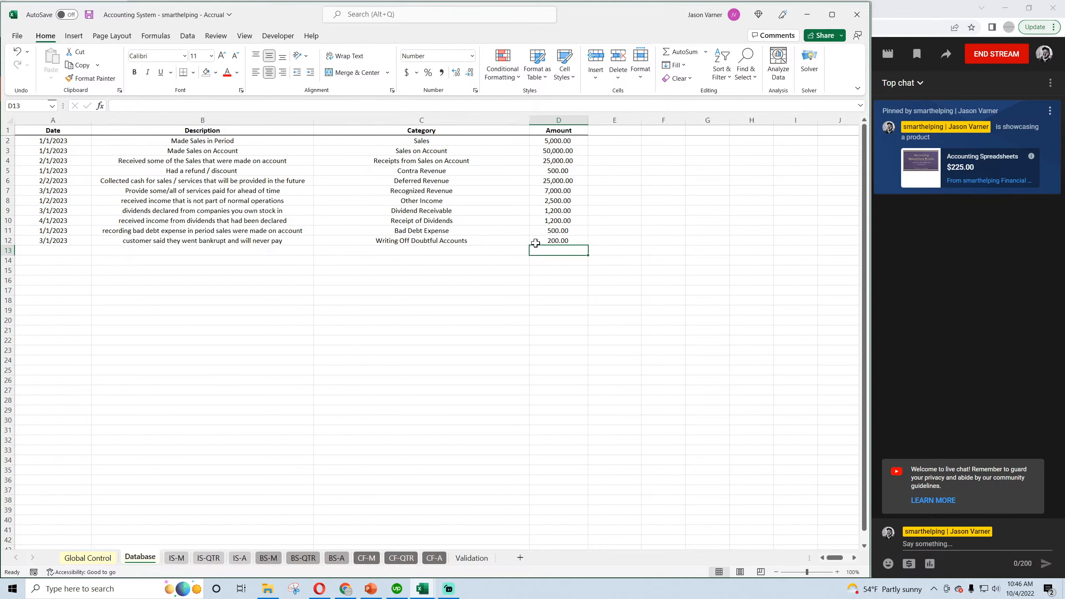
Check the monthly income statement, and compare February's and March's Allowance for Doubtful Accounts on the monthly balance sheet.
left_click(176, 559)
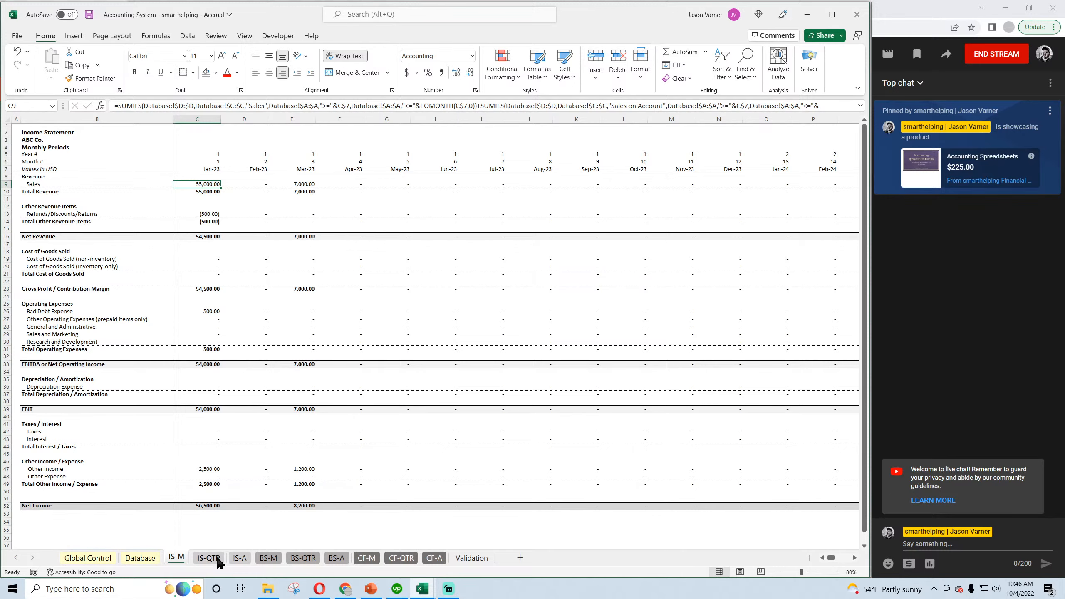
left_click(268, 558)
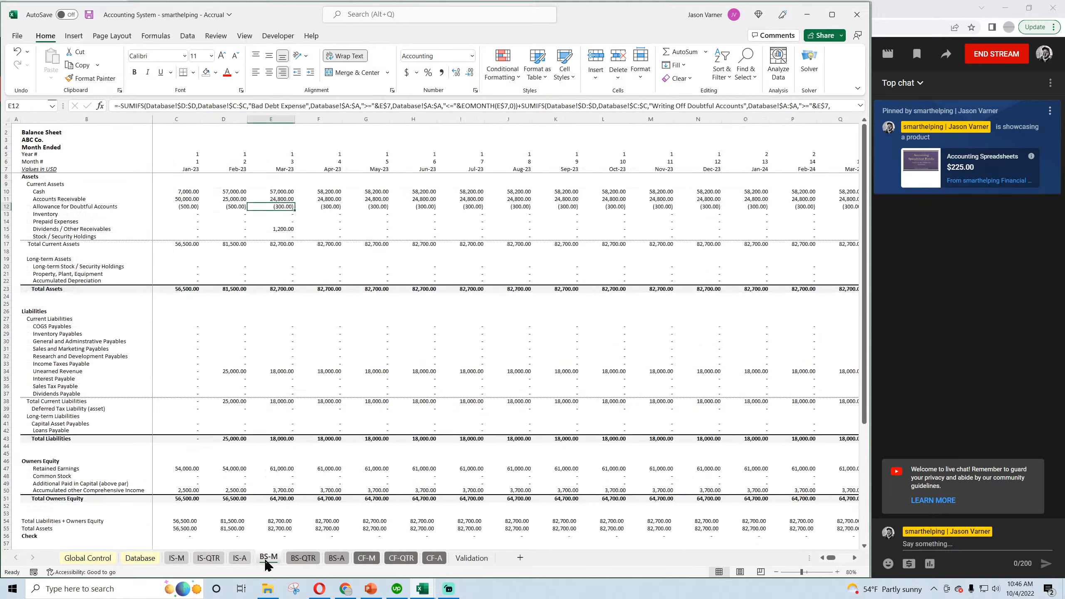
left_click(237, 206)
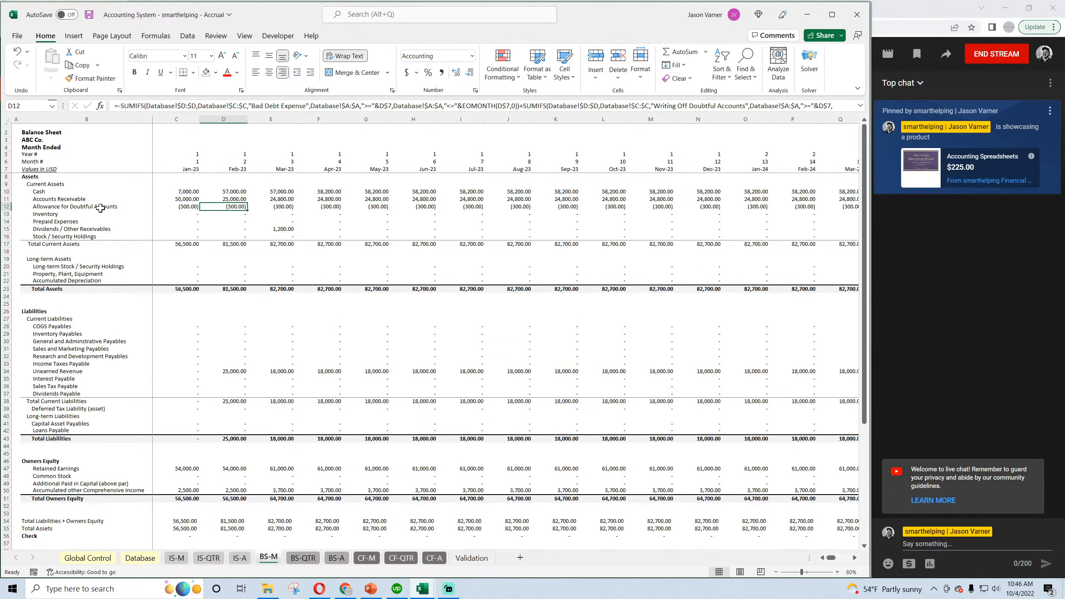
left_click(270, 209)
left_click(237, 206)
left_click(288, 207)
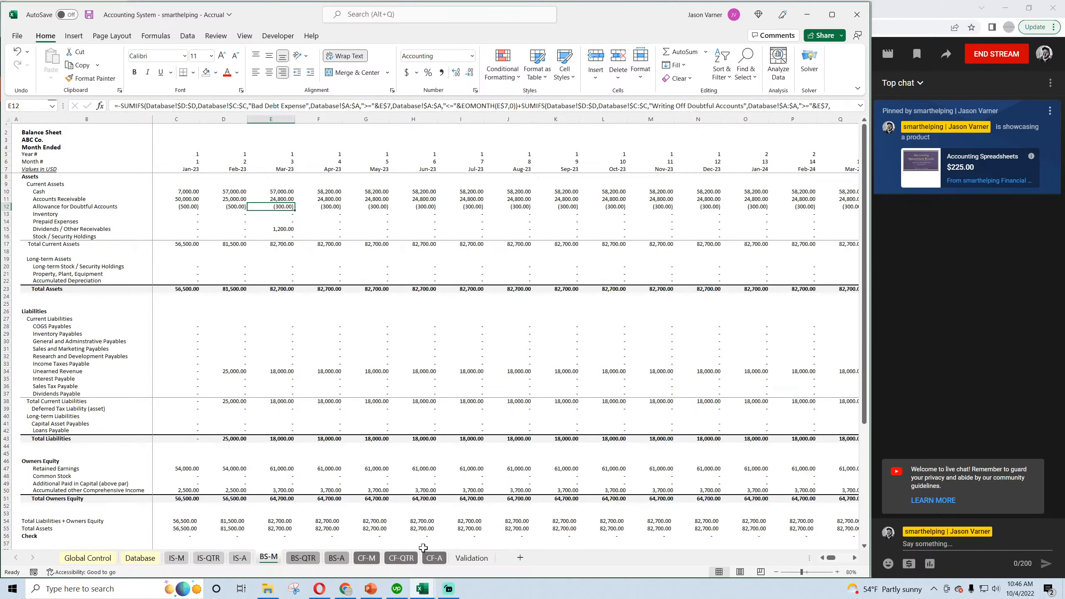
Examine January's Add Back Bad Debt Expense line on the monthly cash flow statement, CF-M.
left_click(368, 558)
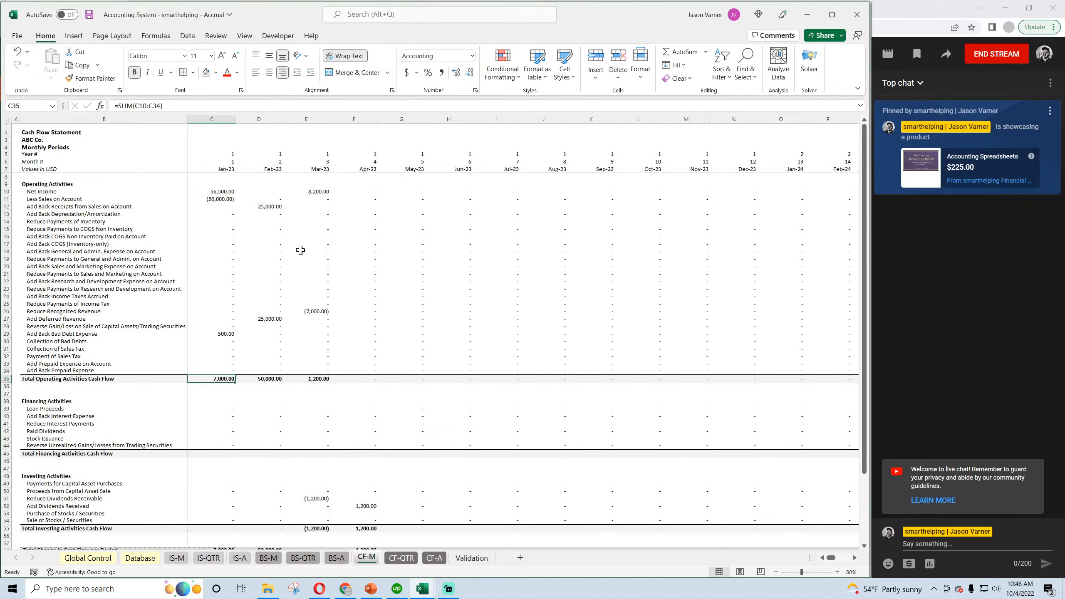
left_click(222, 334)
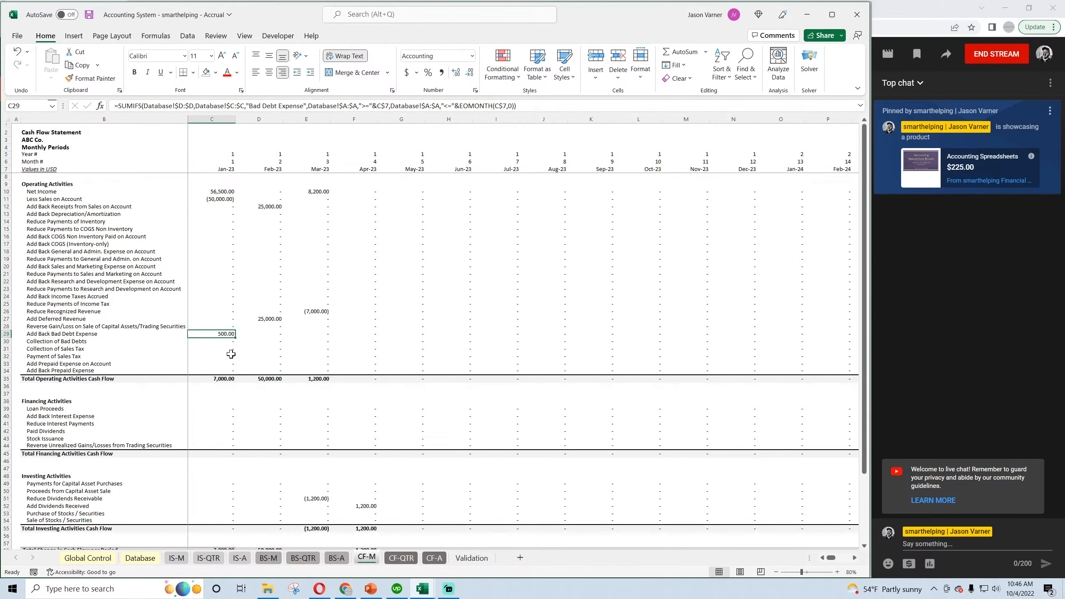
scroll(302, 407, "down", 4)
scroll(303, 407, "up", 4)
Start a new entry in row 13 of the Database sheet dated 5/1/2023.
left_click(144, 561)
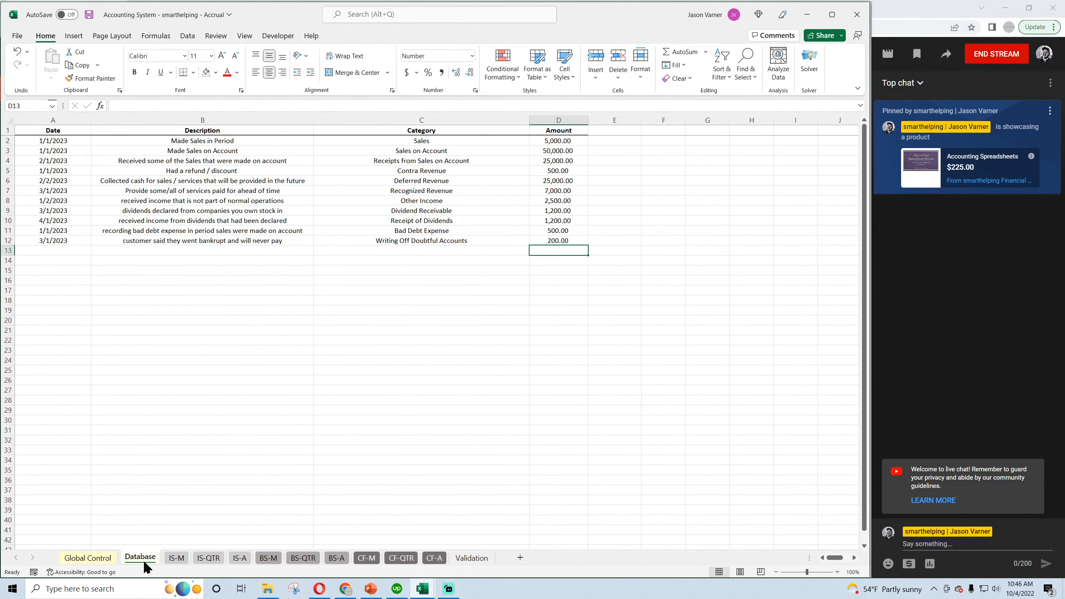
left_click(403, 250)
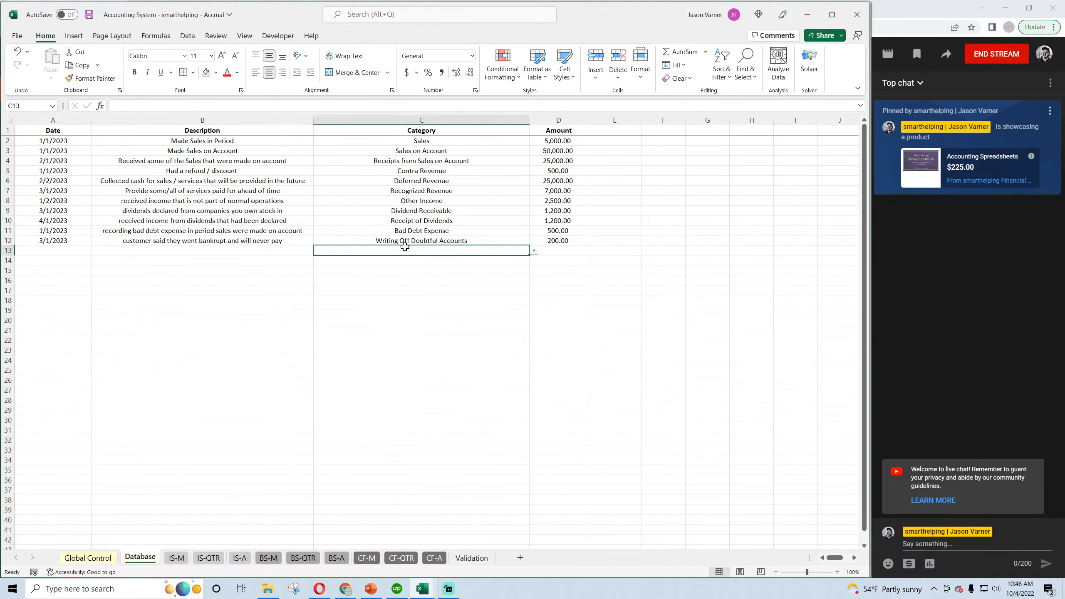
left_click(52, 250)
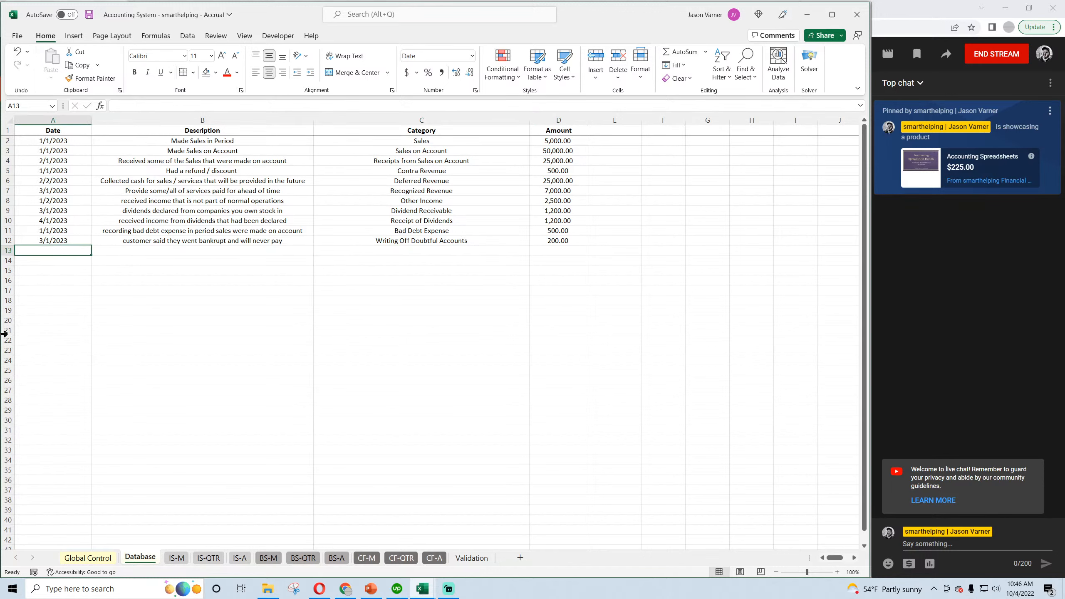
type("5")
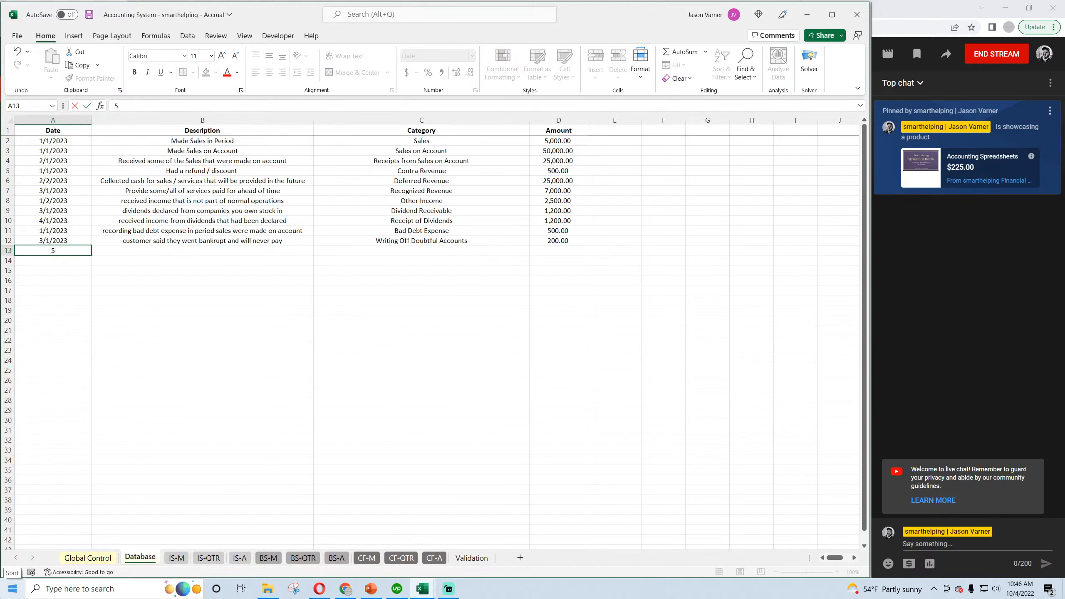
type("/1/2023")
key("Tab")
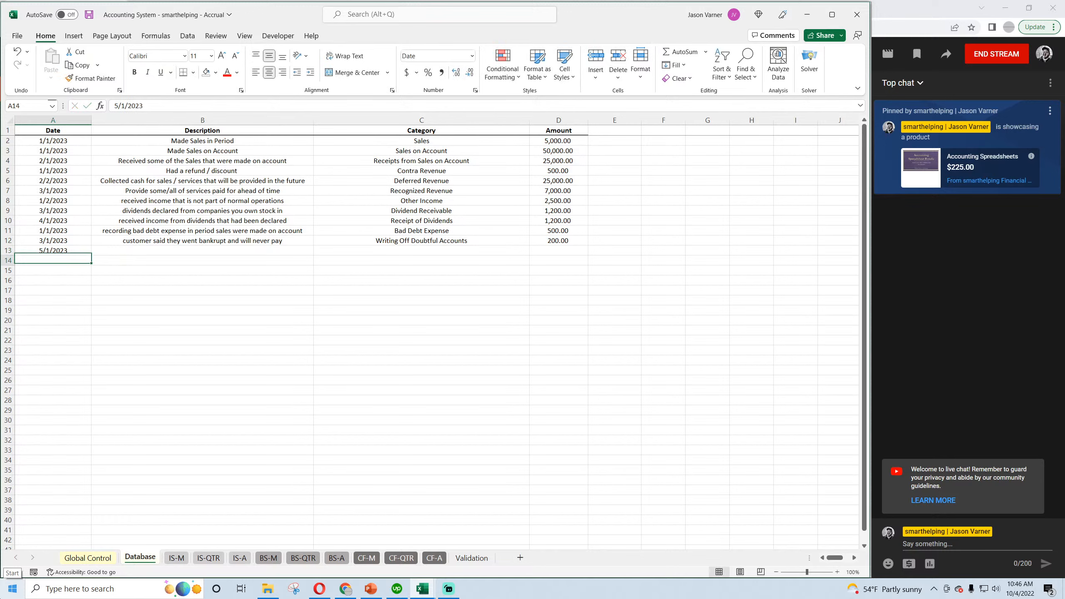
Describe the row 13 entry as "received some of the funds that had been written off".
type("receiv")
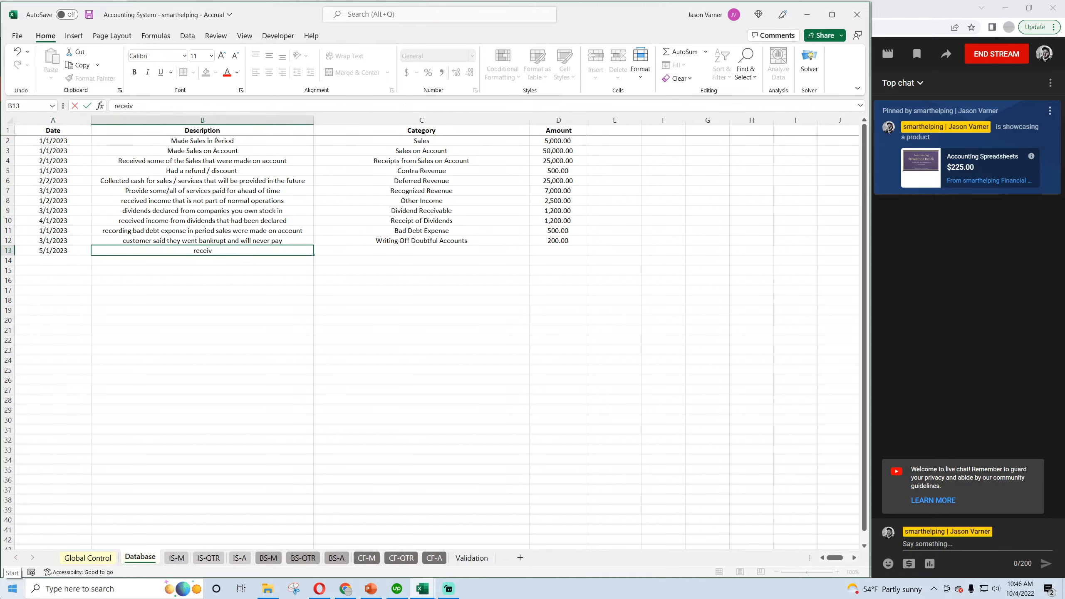
type("ed some of th")
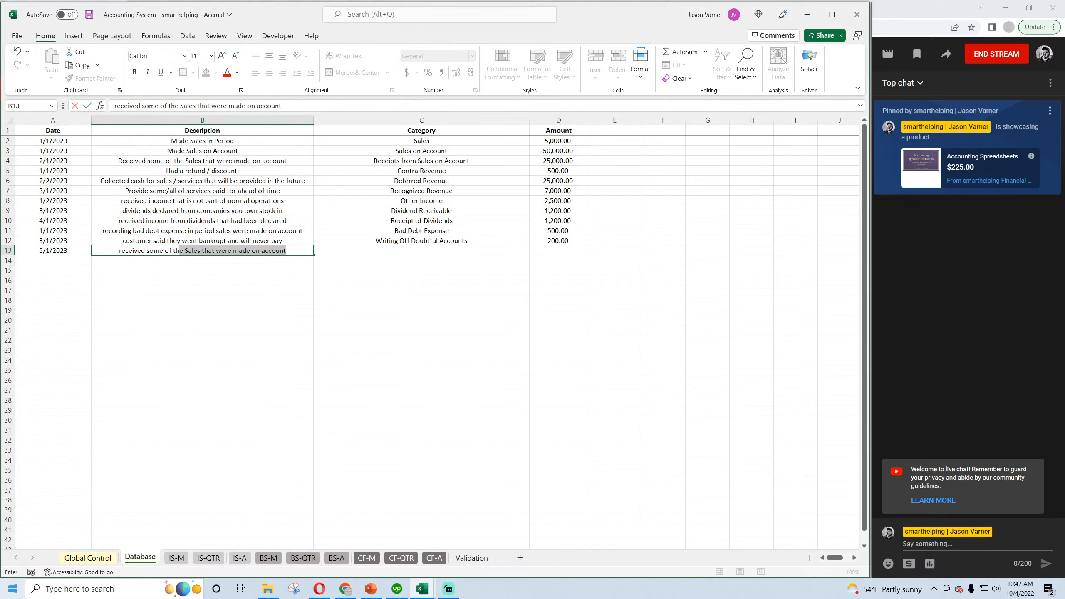
type("e funds that had ")
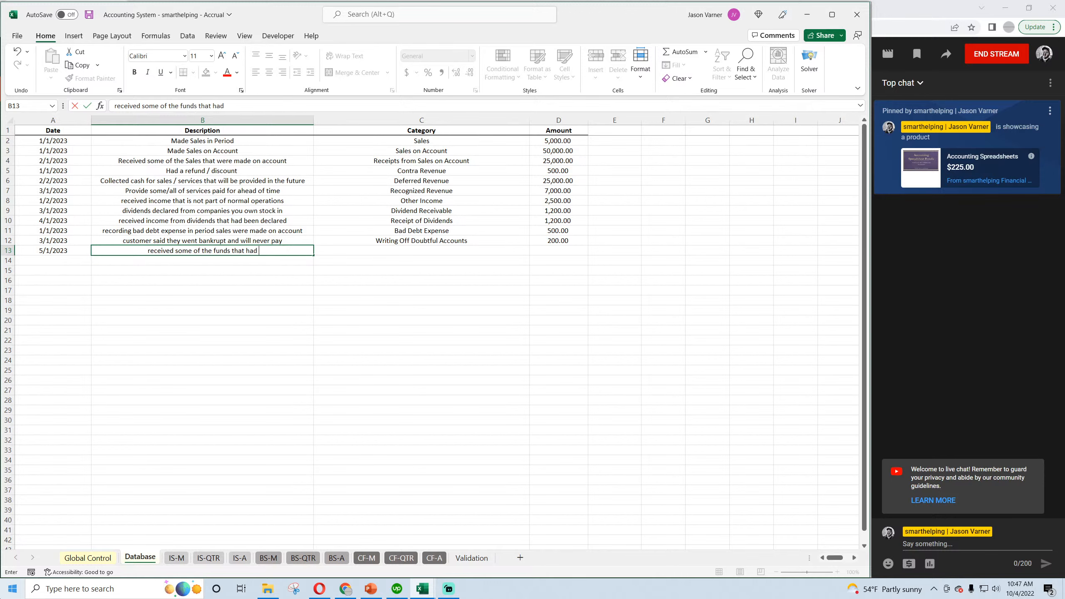
type("been written off")
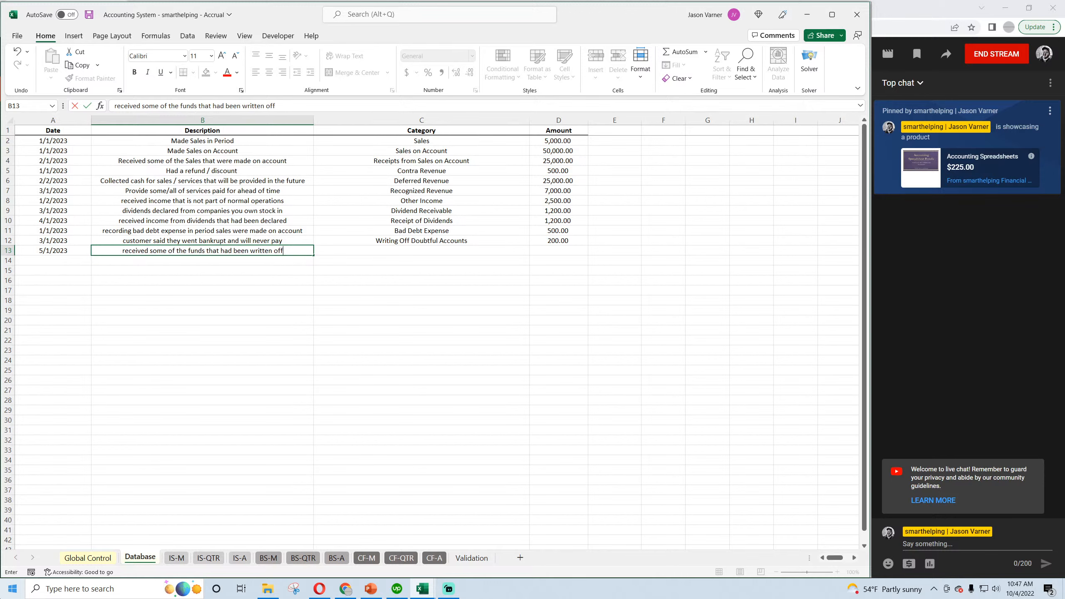
key("Return")
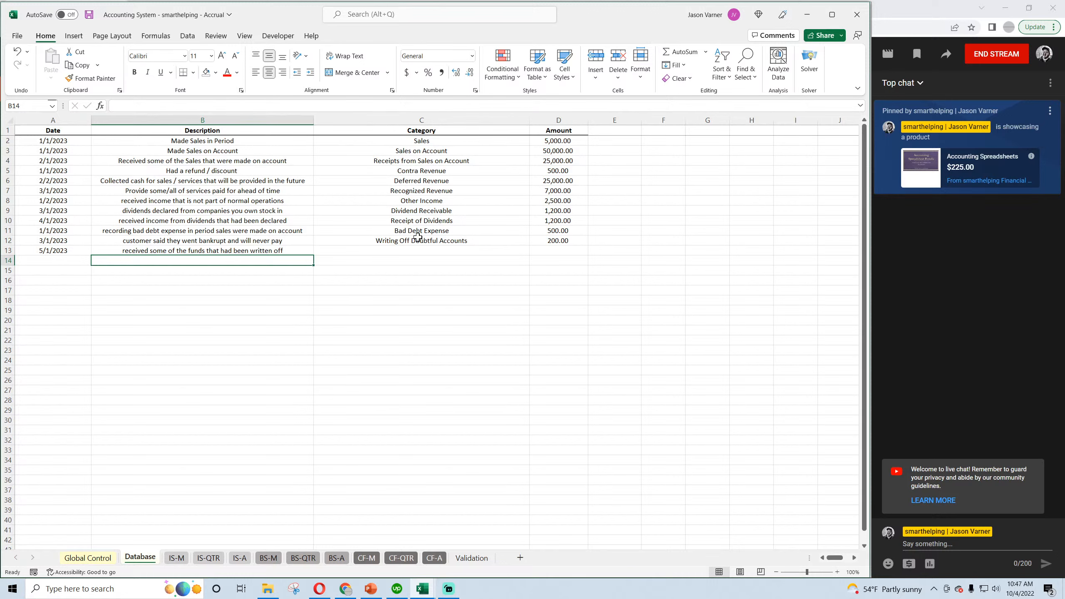
Complete the row 13 entry with category Recovery of Doubtful Account and amount 150, and save the workbook.
left_click(419, 240)
left_click(495, 250)
left_click(534, 250)
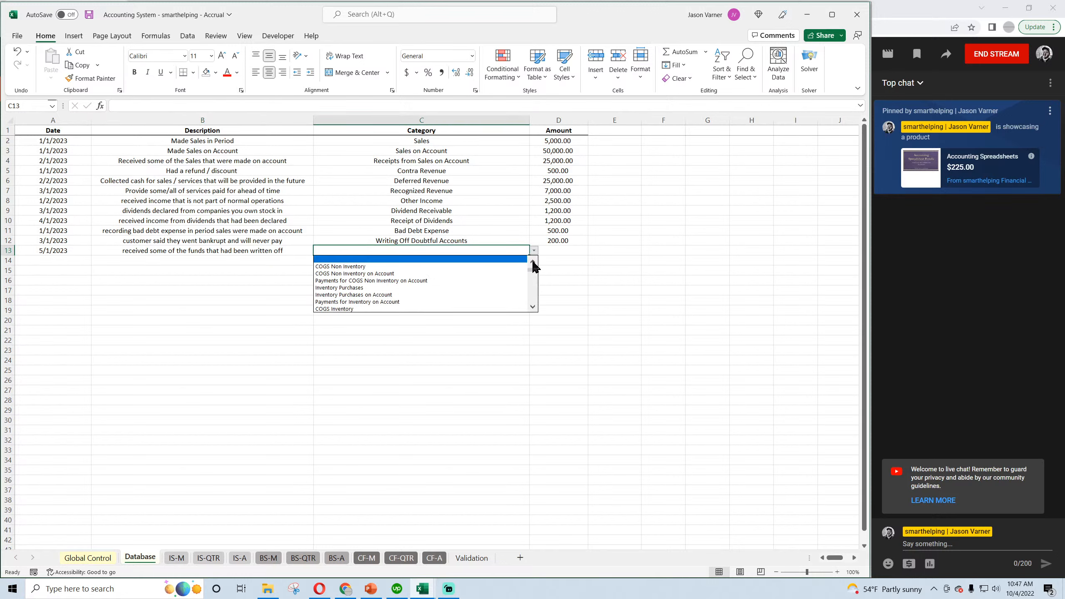
left_click(533, 262)
left_click(532, 262)
left_click(532, 262)
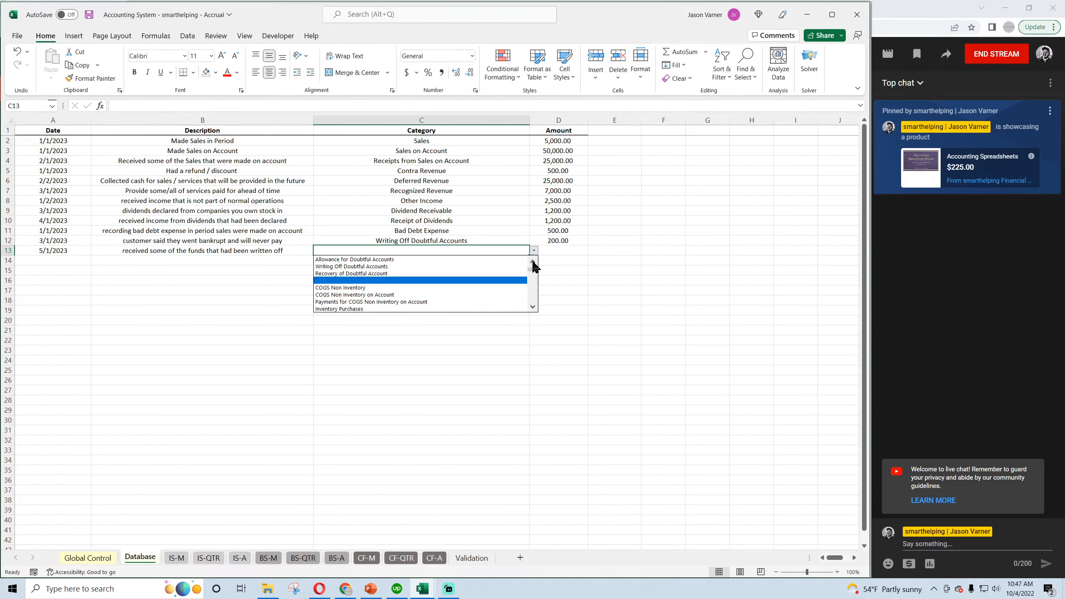
left_click(387, 275)
left_click(559, 250)
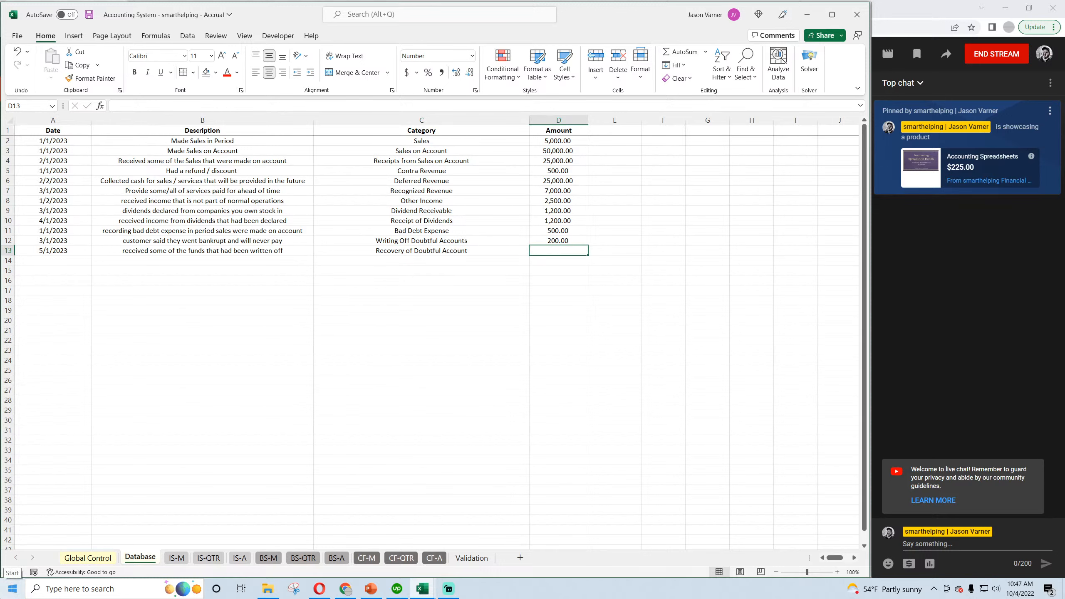
type("150")
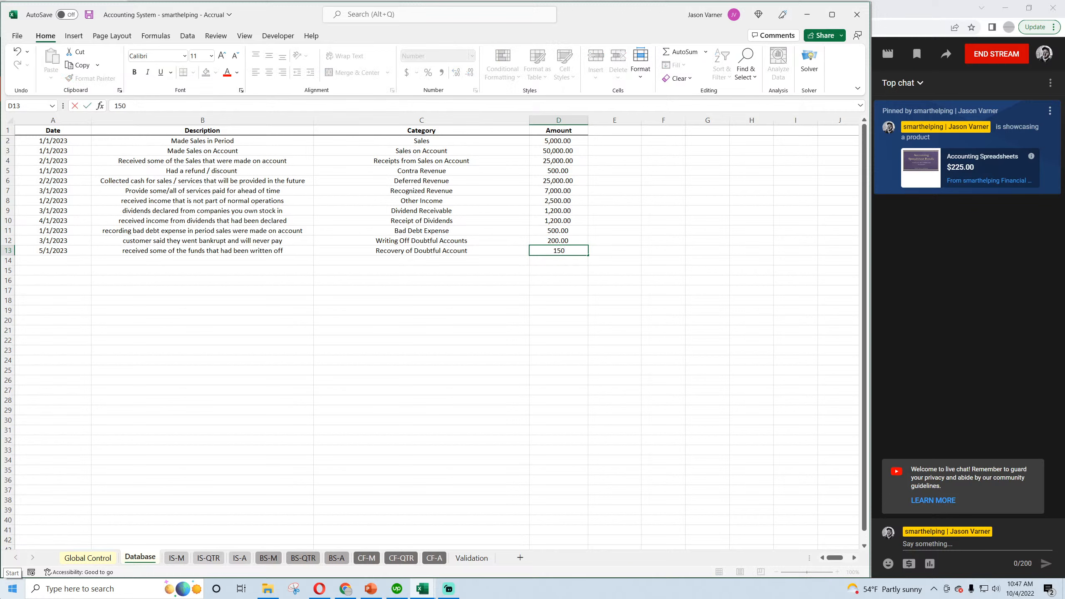
key("Return")
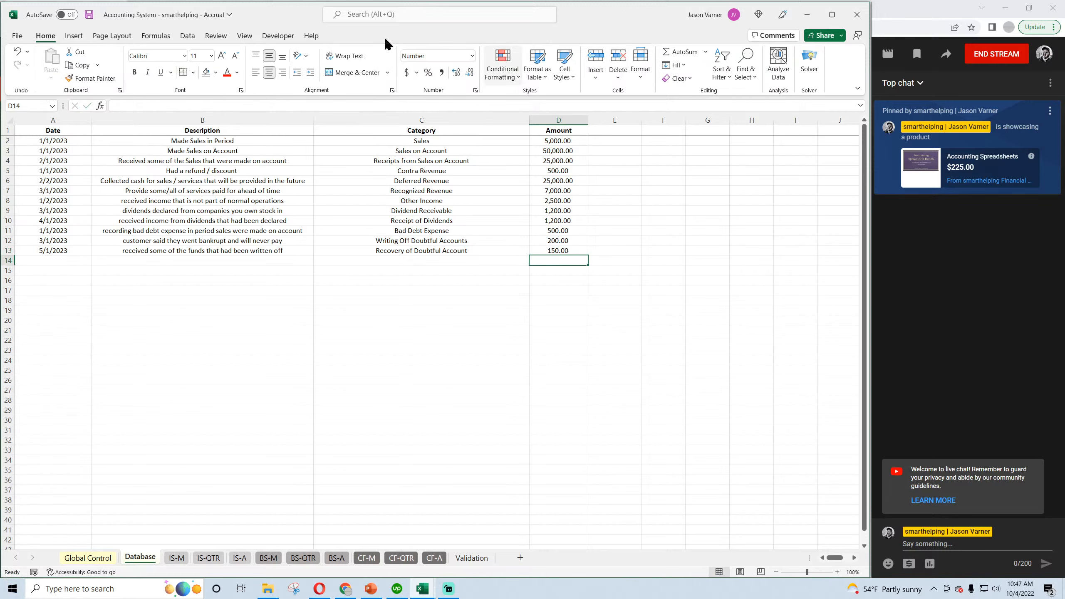
left_click(89, 15)
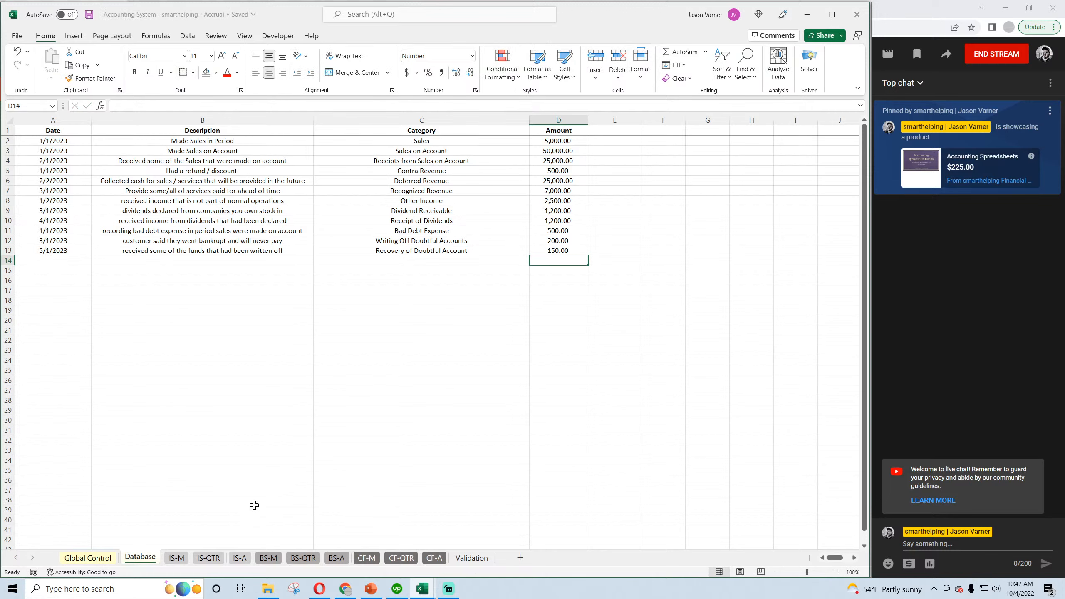
Check the monthly income statement, and compare April's and May's Allowance for Doubtful Accounts and May's Cash on the monthly balance sheet.
left_click(177, 558)
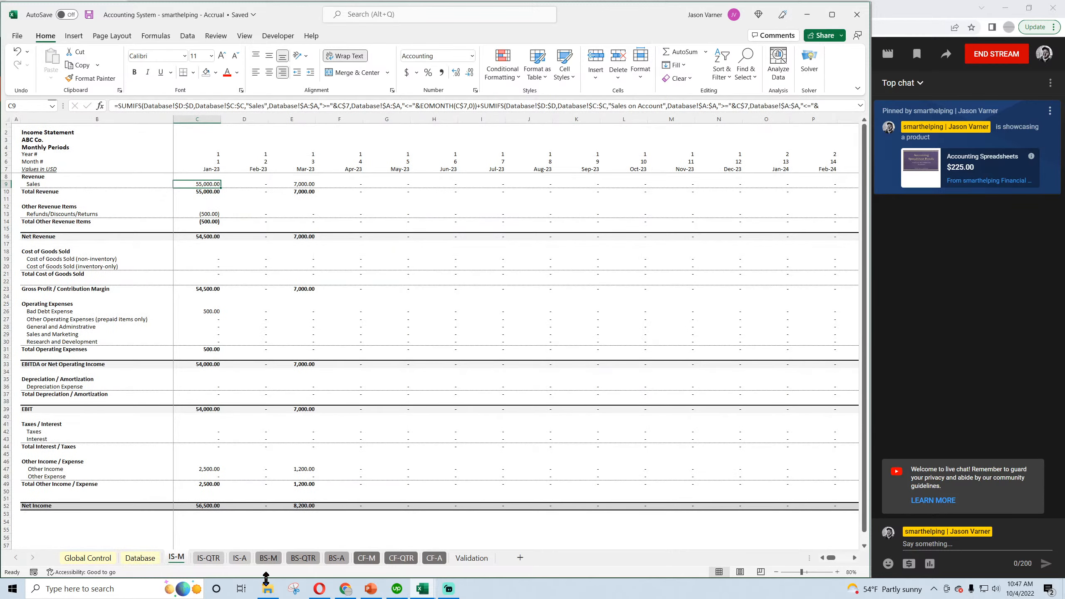
left_click(268, 558)
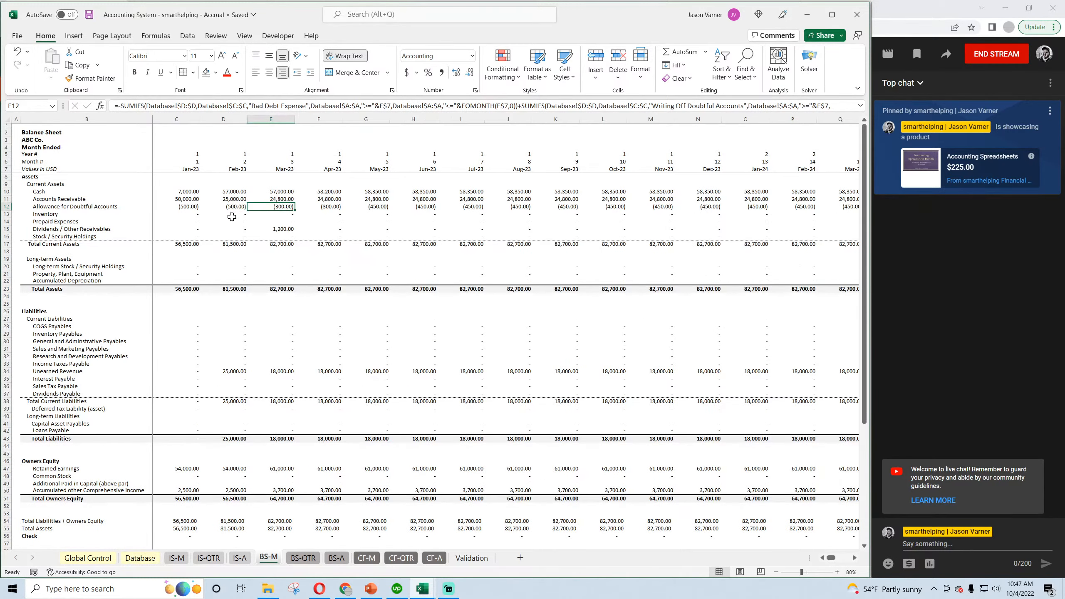
left_click(335, 208)
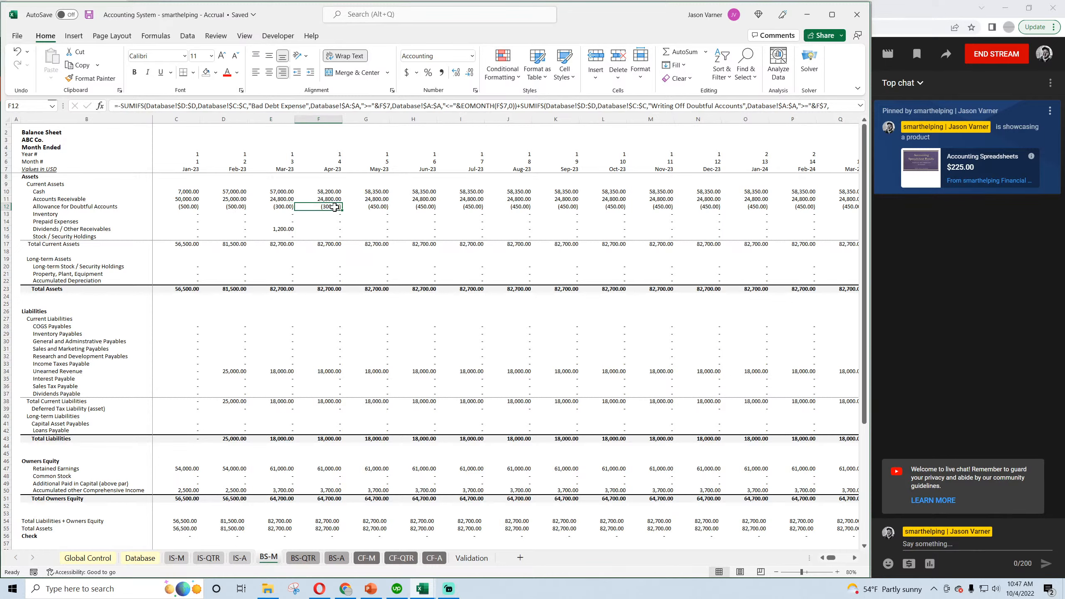
left_click(374, 206)
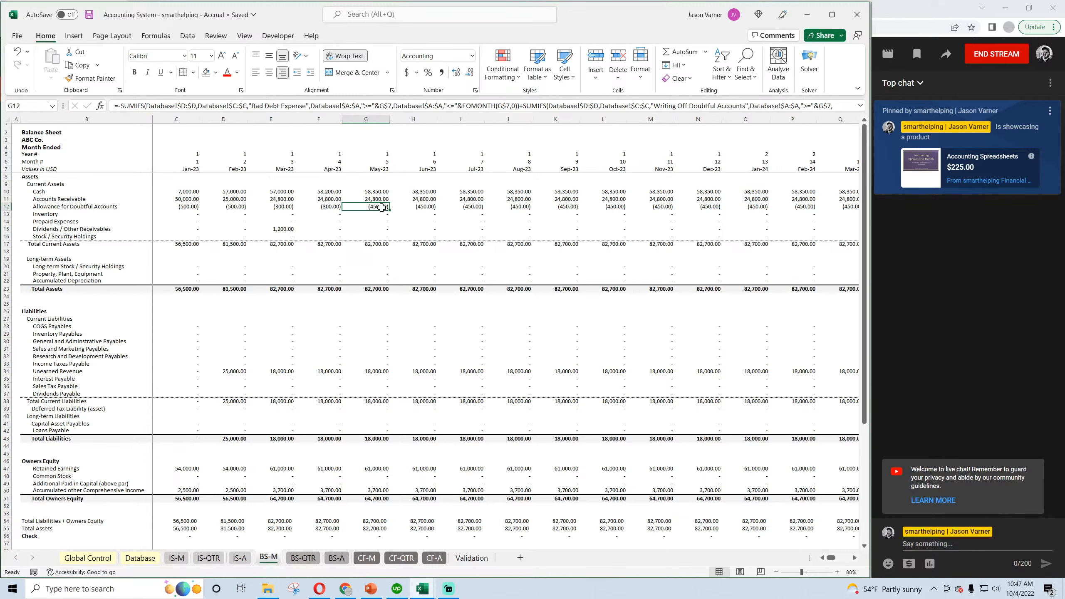
left_click(377, 192)
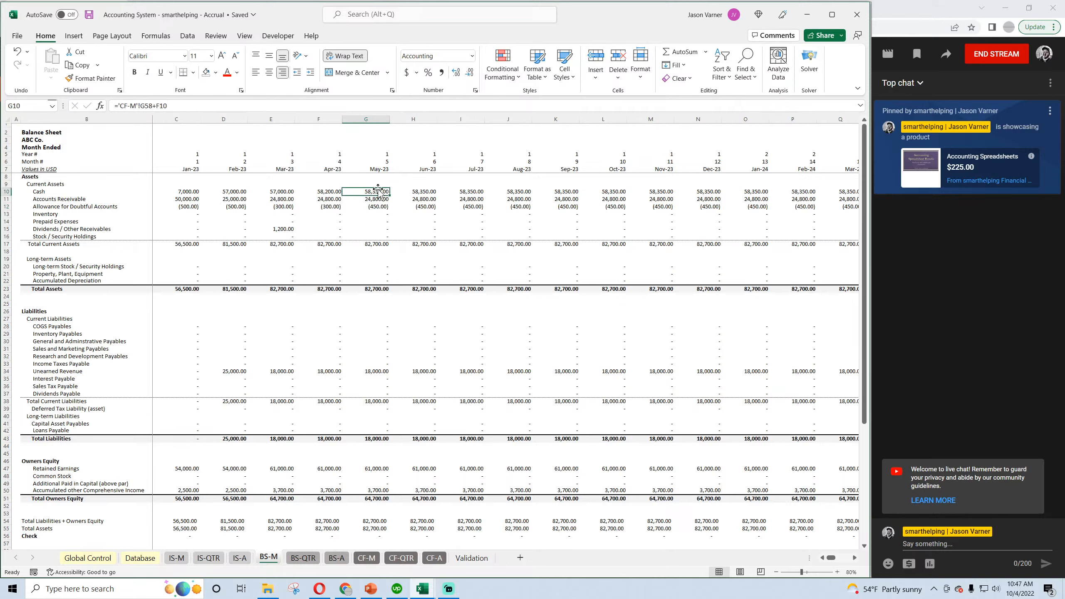
left_click(368, 206)
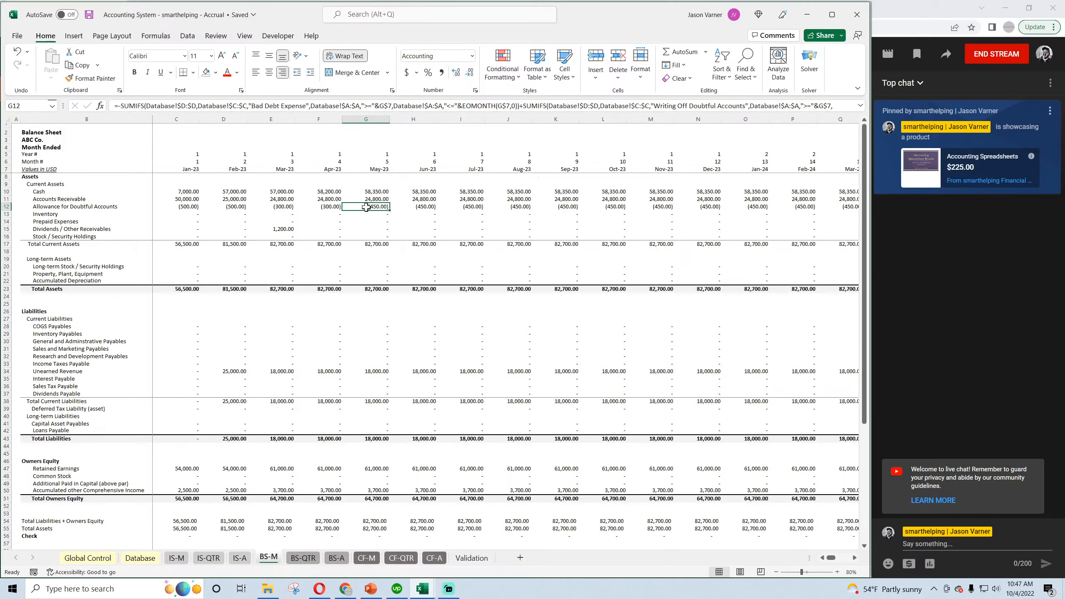
Examine May's Collection of Bad Debts on the monthly cash flow statement and May's Cash on the monthly balance sheet.
left_click(371, 560)
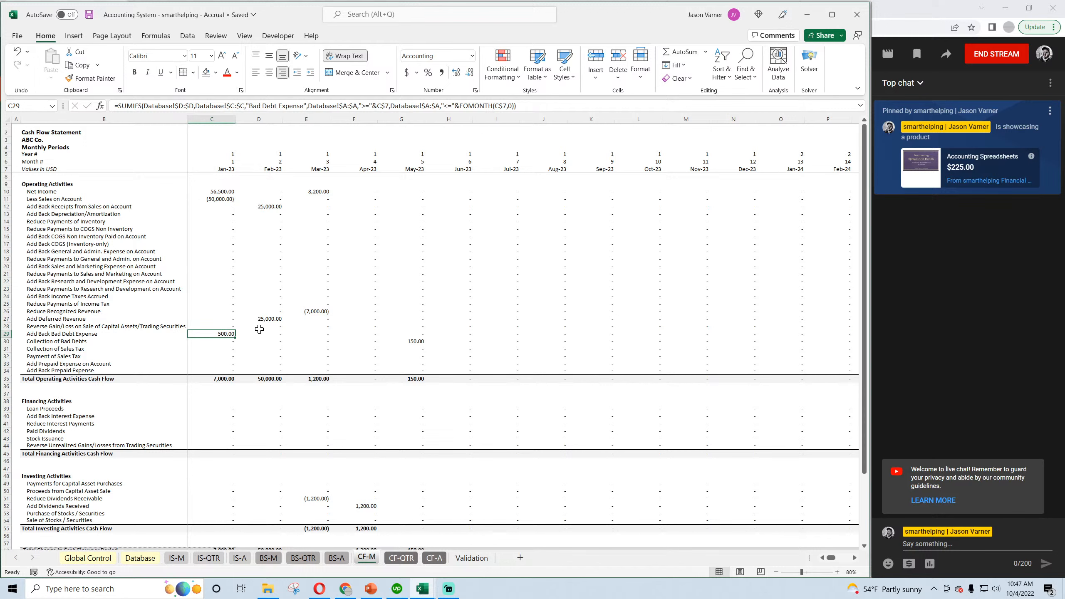
left_click(414, 341)
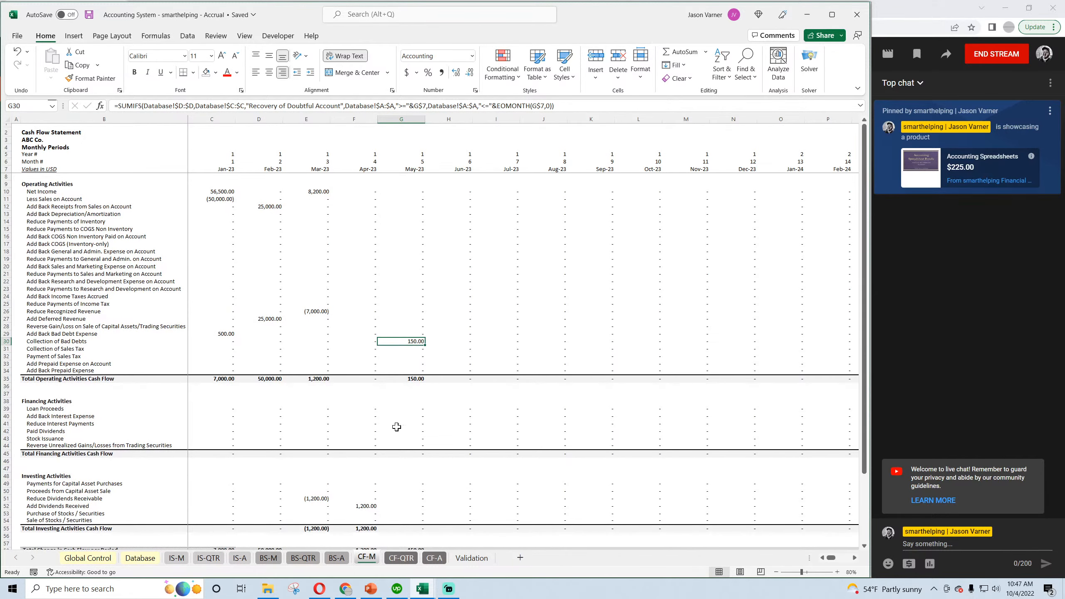
left_click(268, 558)
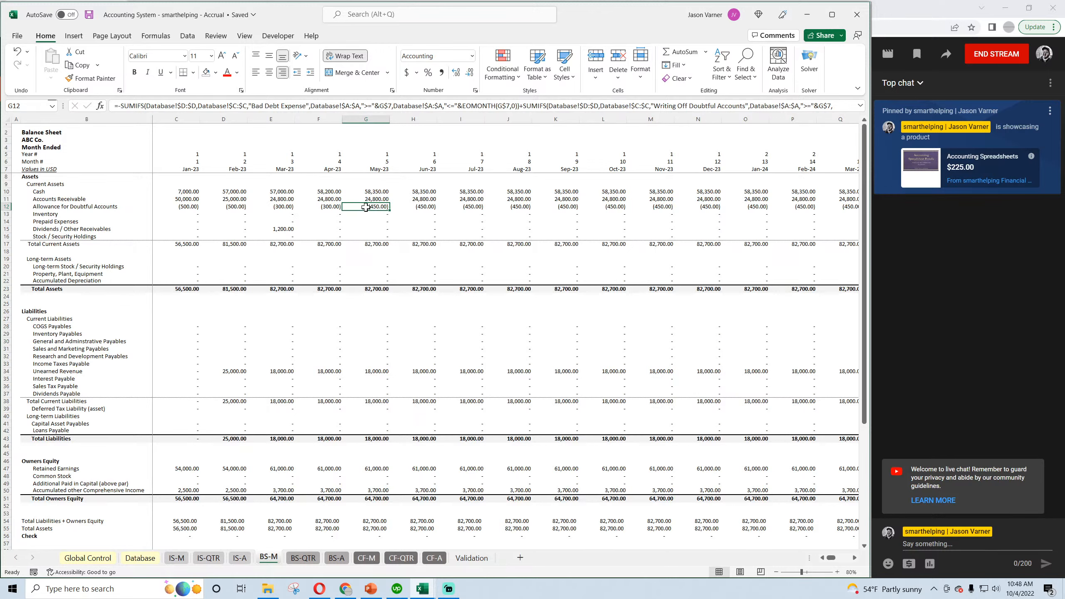
left_click(369, 191)
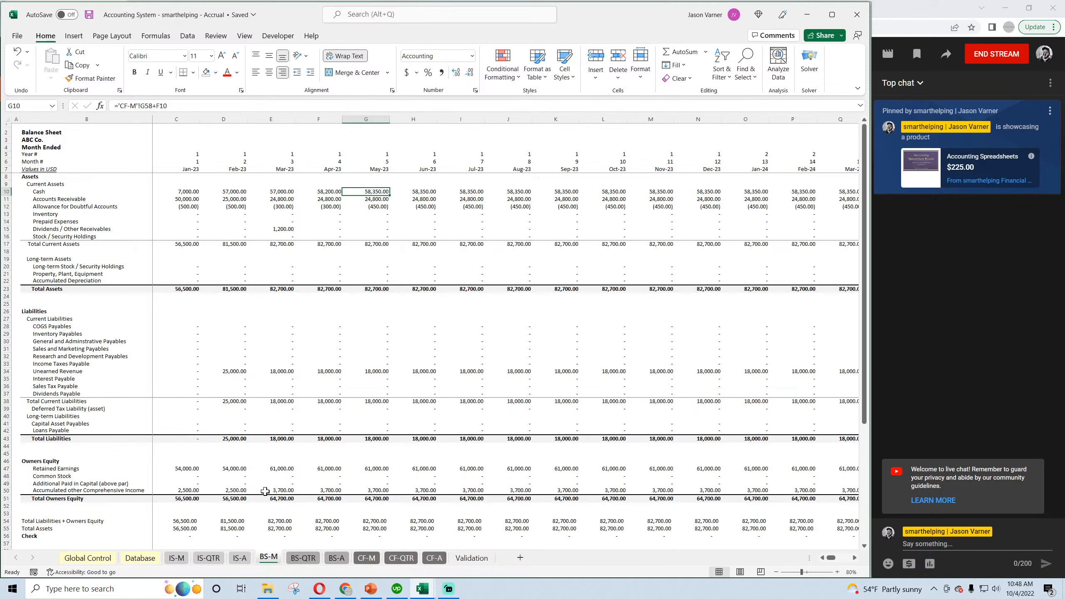
Check January's and February's Retained Earnings and January's Bad Debt Expense on the monthly income statement, and save the workbook.
left_click(176, 468)
left_click(223, 469)
left_click(176, 557)
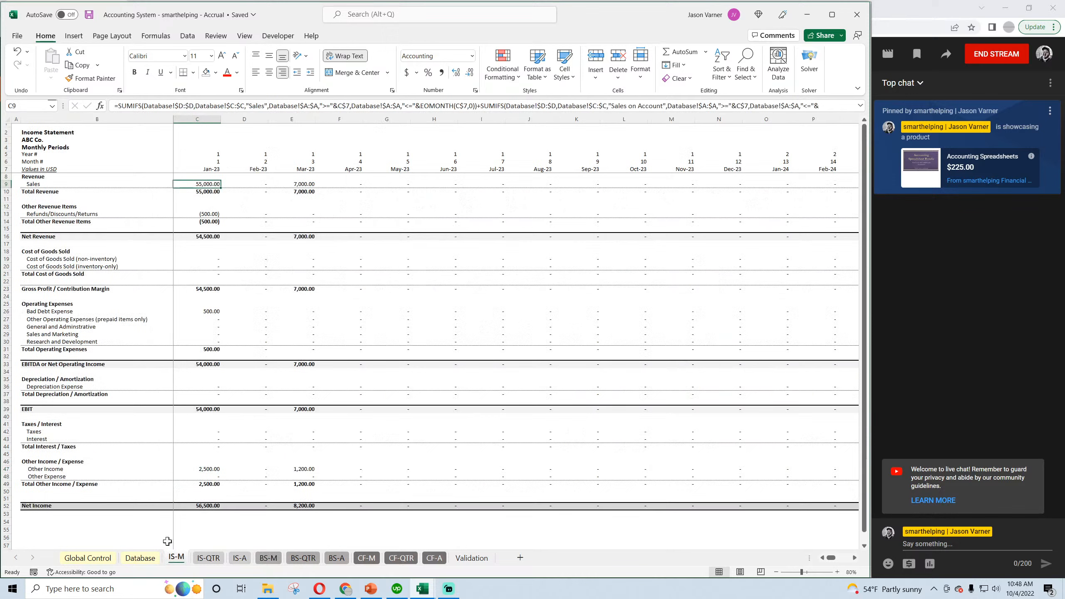
left_click(208, 313)
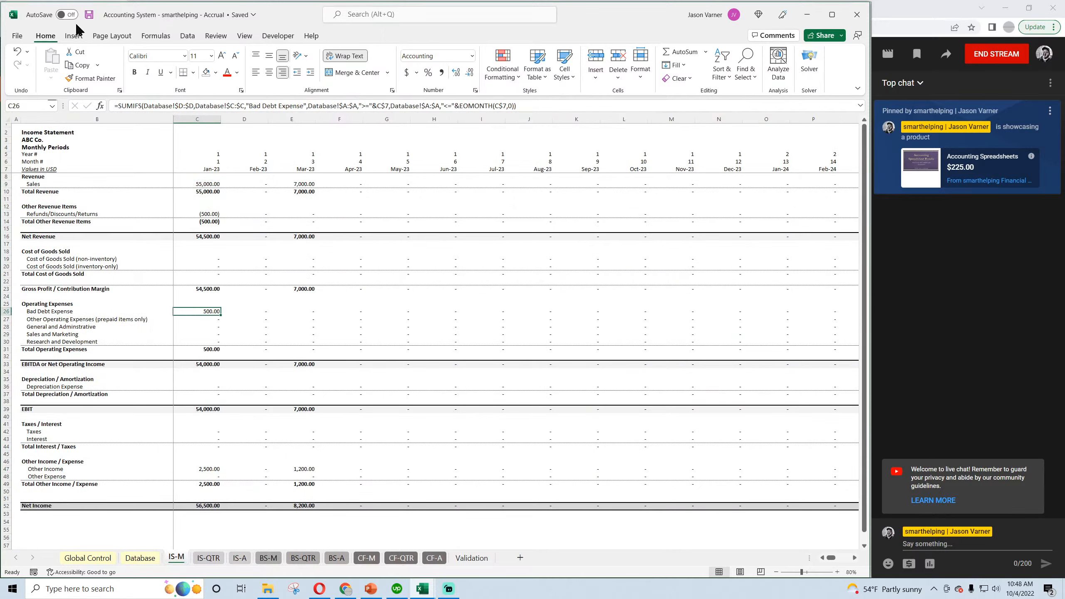
left_click(90, 16)
Compare Allowance for Doubtful Accounts from March to June on the monthly balance sheet, and save the workbook.
left_click(268, 558)
left_click(284, 207)
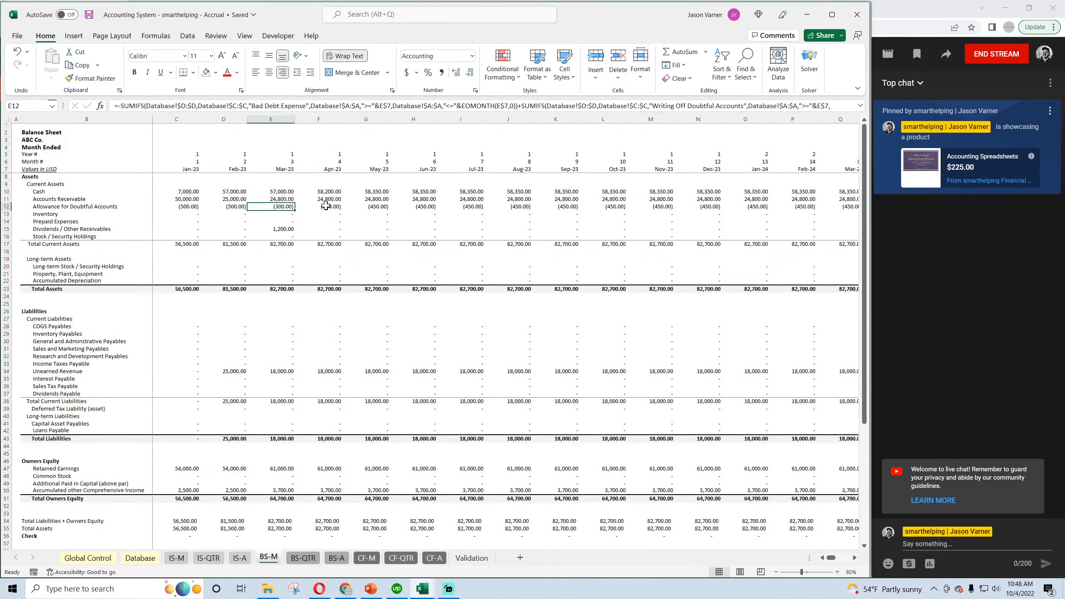
left_click(325, 205)
left_click(358, 206)
left_click(421, 205)
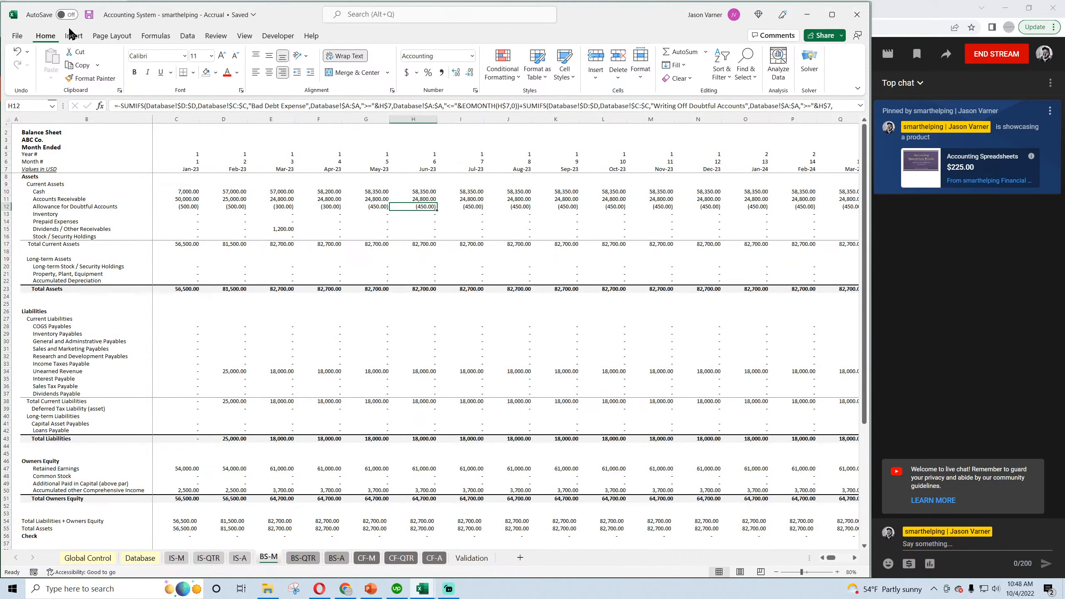
left_click(89, 15)
left_click(89, 15)
Review the Recovery of Doubtful Account, Writing Off Doubtful Accounts and Bad Debt Expense categories on the Database sheet.
left_click(141, 558)
left_click(416, 250)
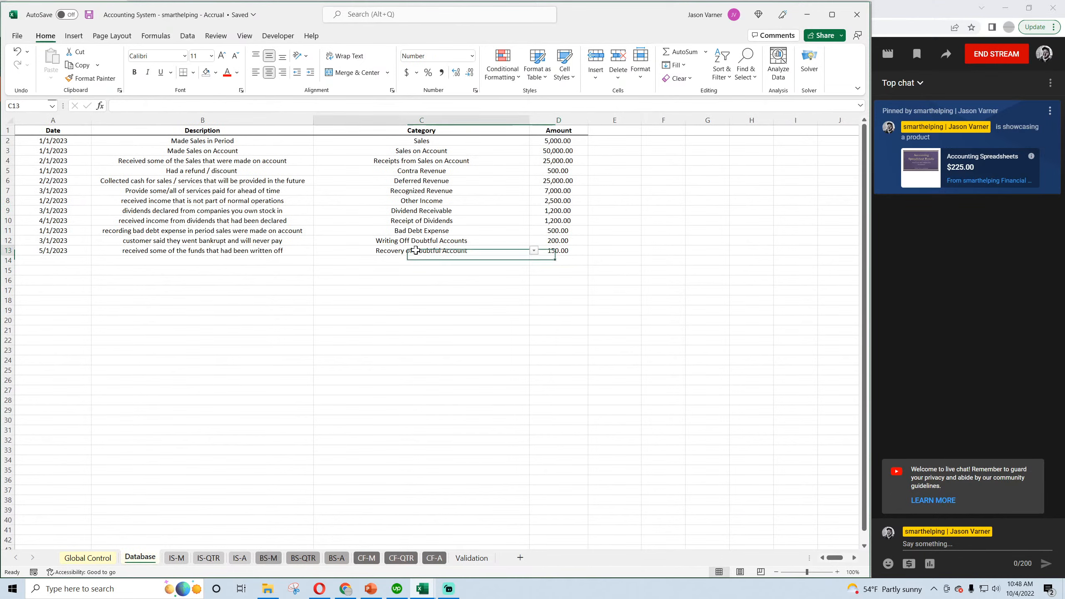
left_click(416, 240)
left_click(417, 230)
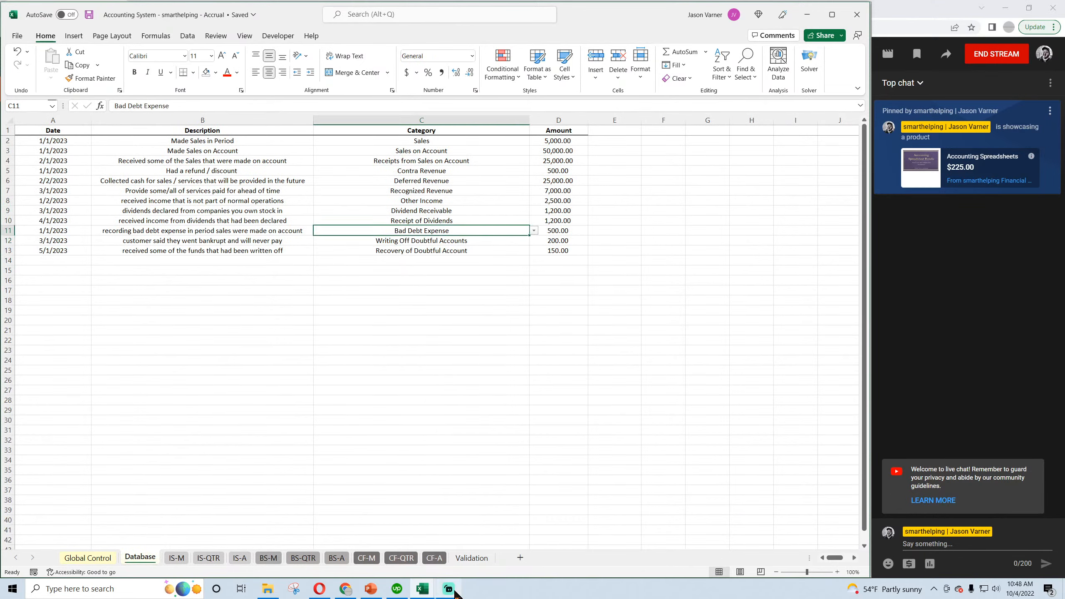
Switch to the Cash Basis workbook and view its annual cash flow statement, CF-A.
mouse_move(424, 591)
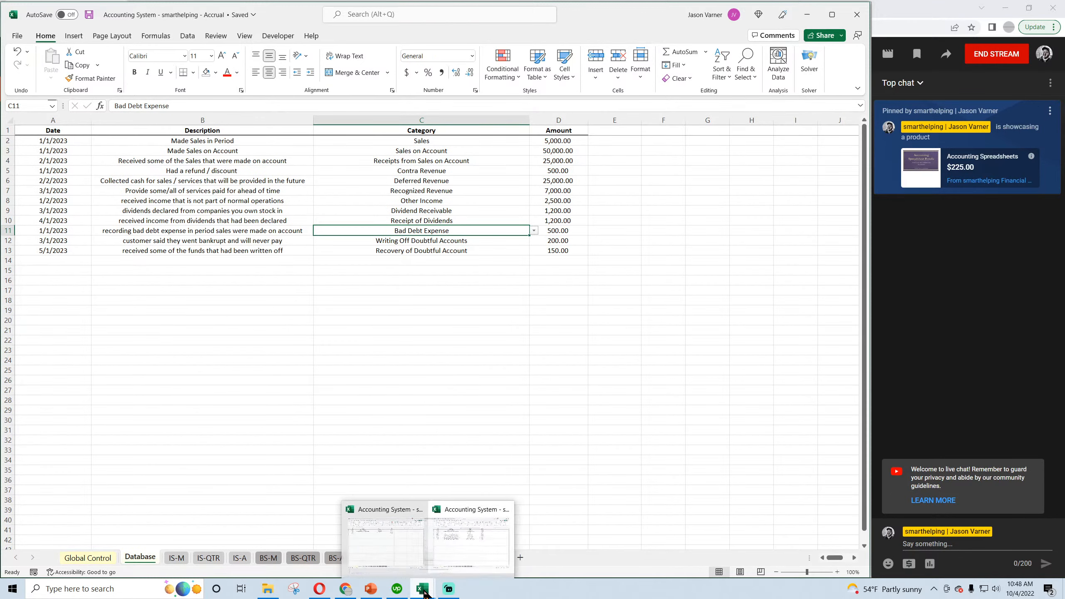
left_click(465, 545)
mouse_move(422, 588)
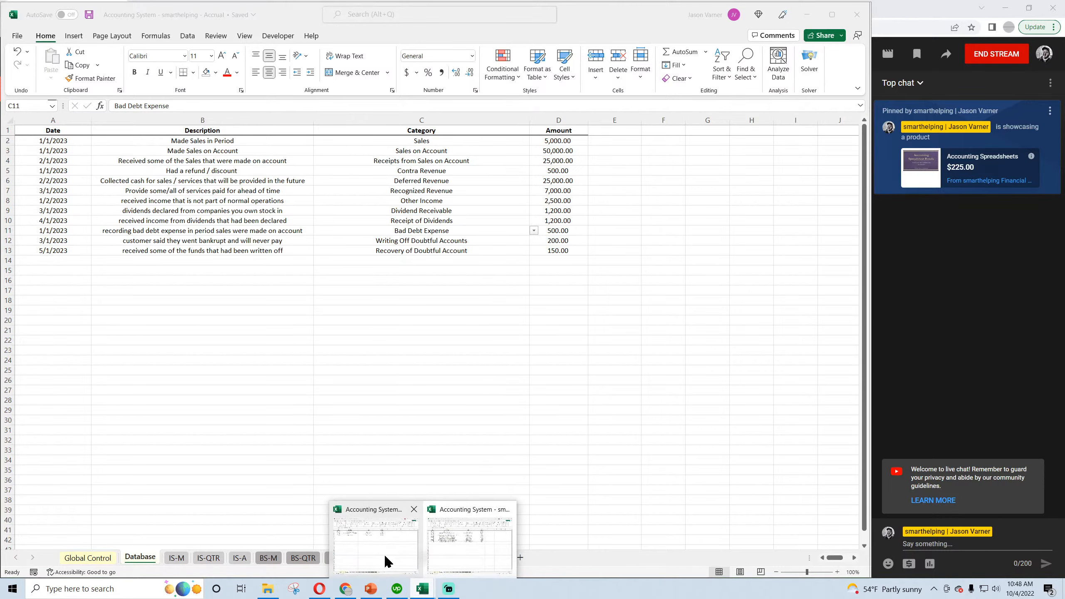
left_click(385, 555)
left_click(434, 558)
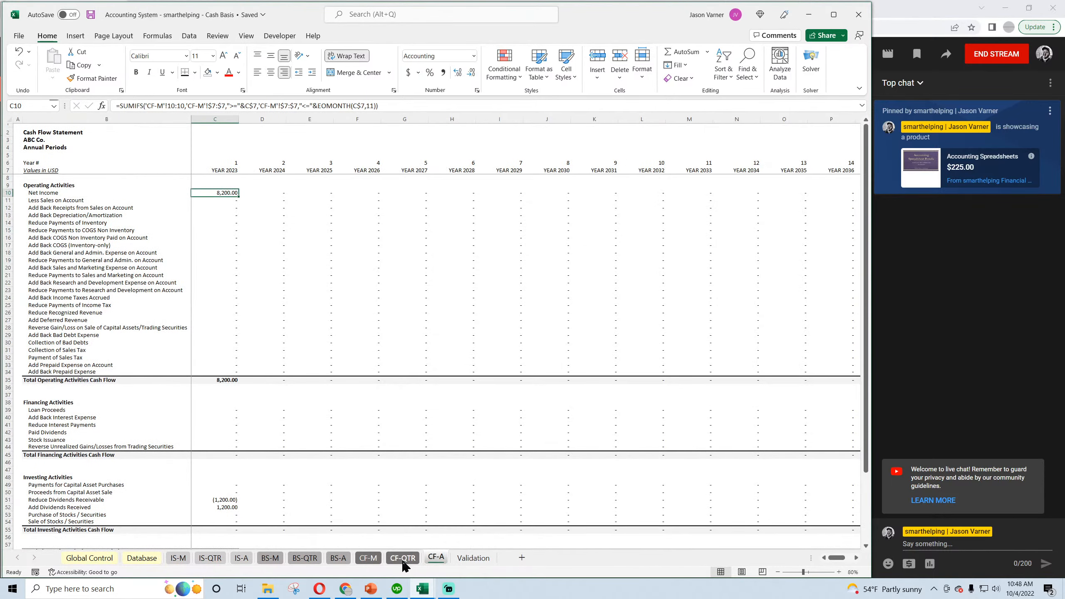
On the Validation sheet, enter N/A as the trigger for the four categories from Bad Debt Expense to Recovery of Doubtful Account, and save the workbook.
left_click(472, 558)
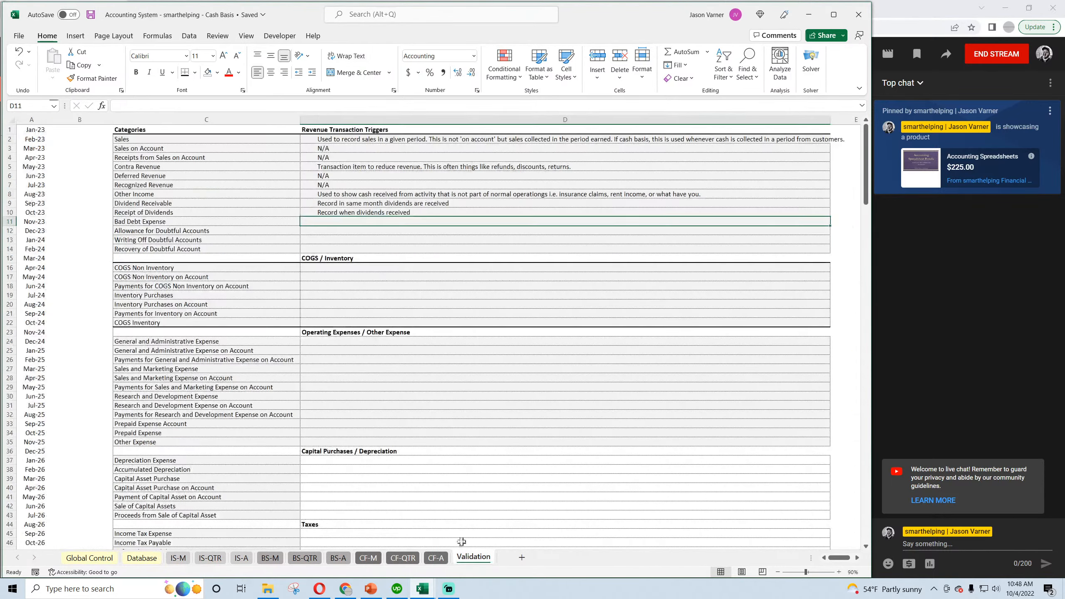
double_click(339, 221)
type("N/A")
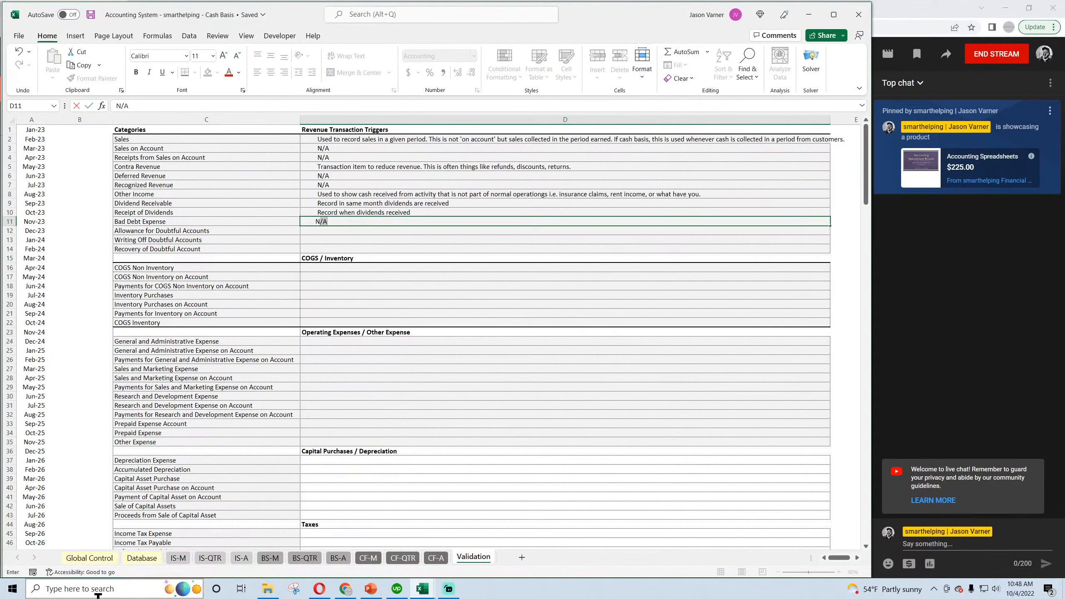
key("Return")
type("N/A")
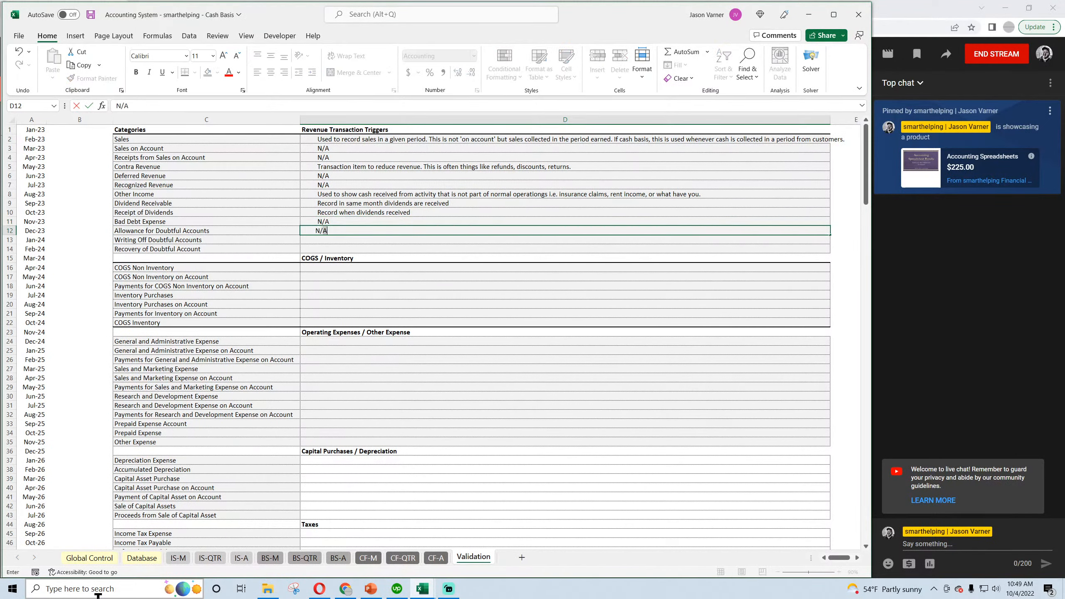
key("Return")
type("N/A")
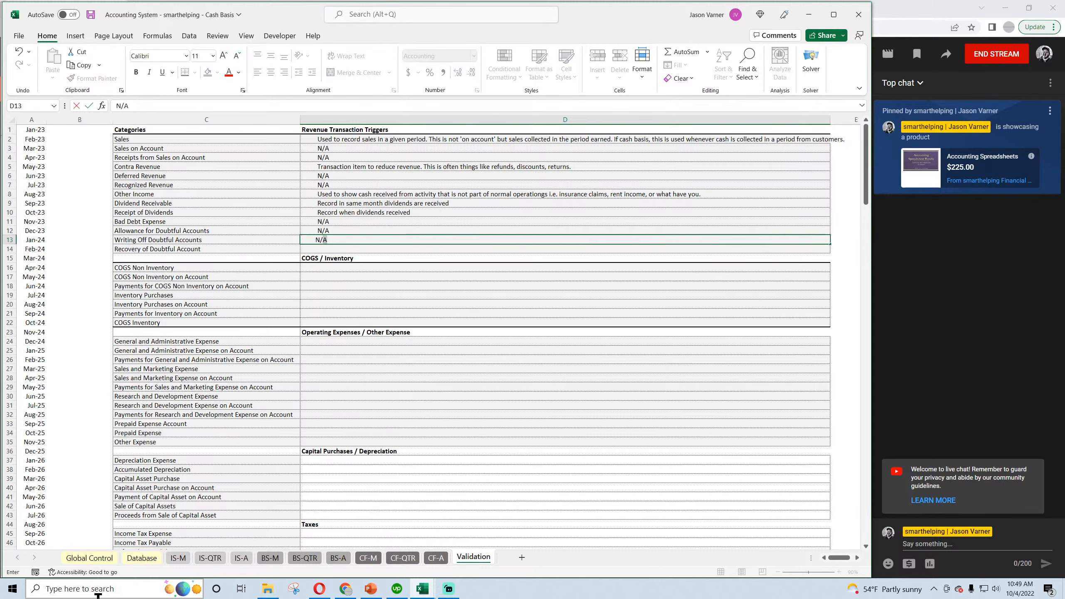
key("Return")
type("N/A")
key("Return")
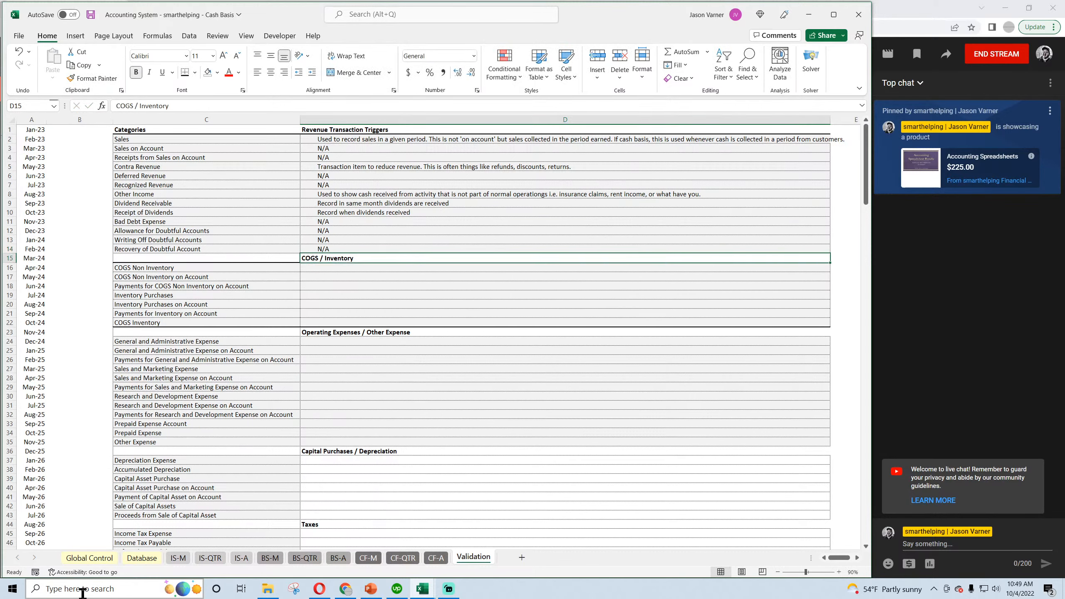
left_click(91, 15)
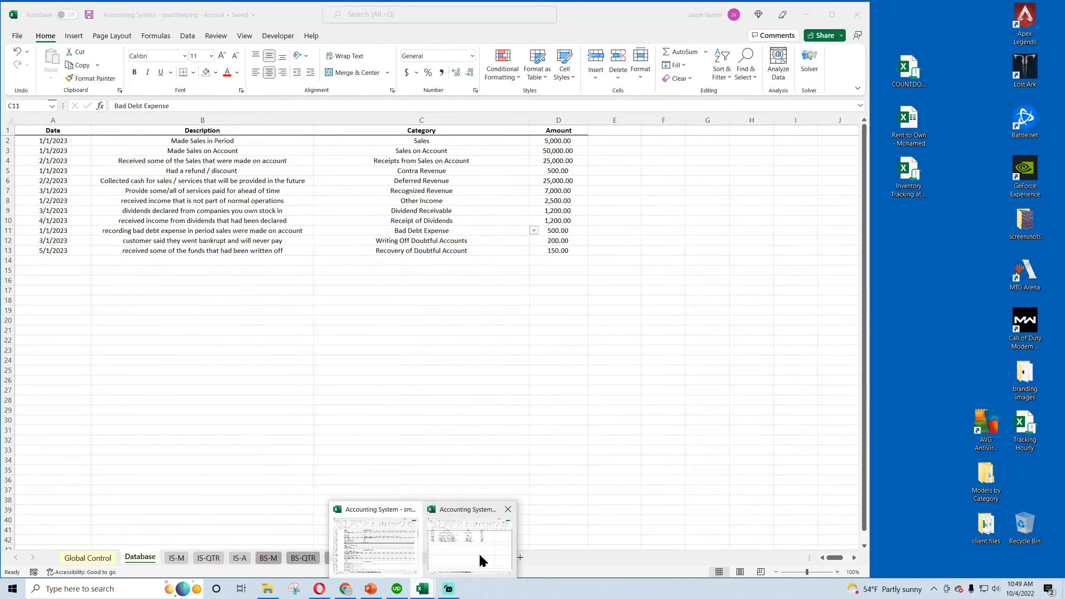
In the Accrual workbook's Validation sheet, enter a trigger description for Bad Debt Expense beginning "Recorded when sales are made on account".
left_click(480, 552)
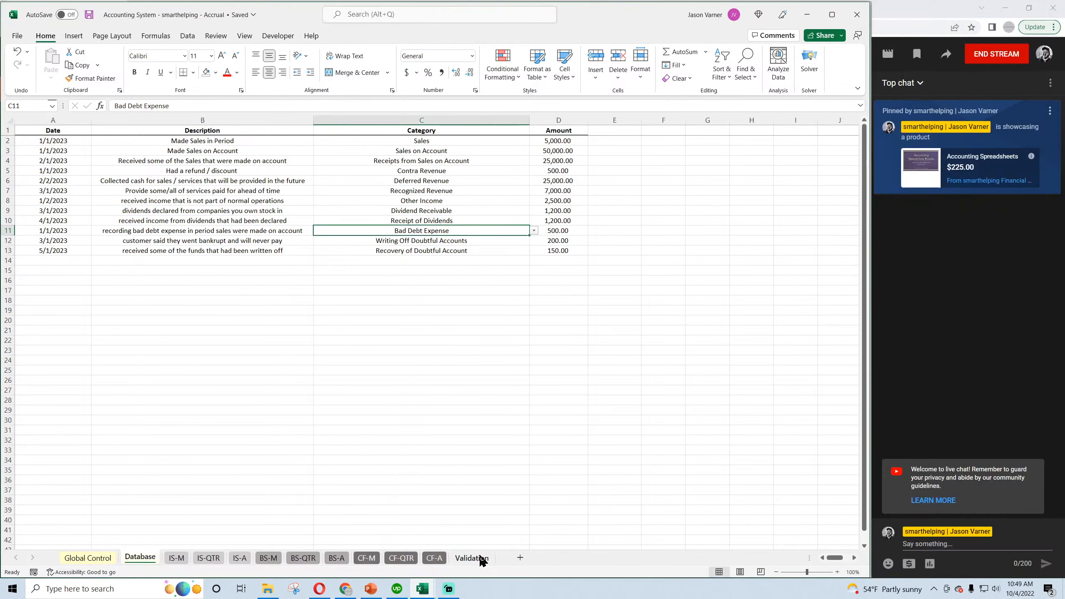
left_click(419, 370)
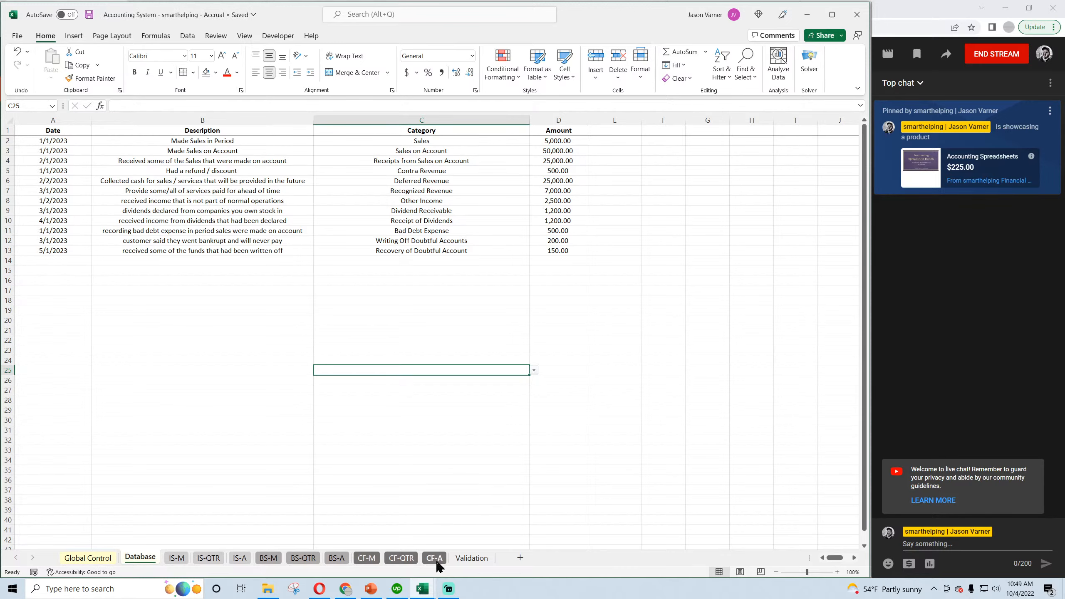
left_click(470, 558)
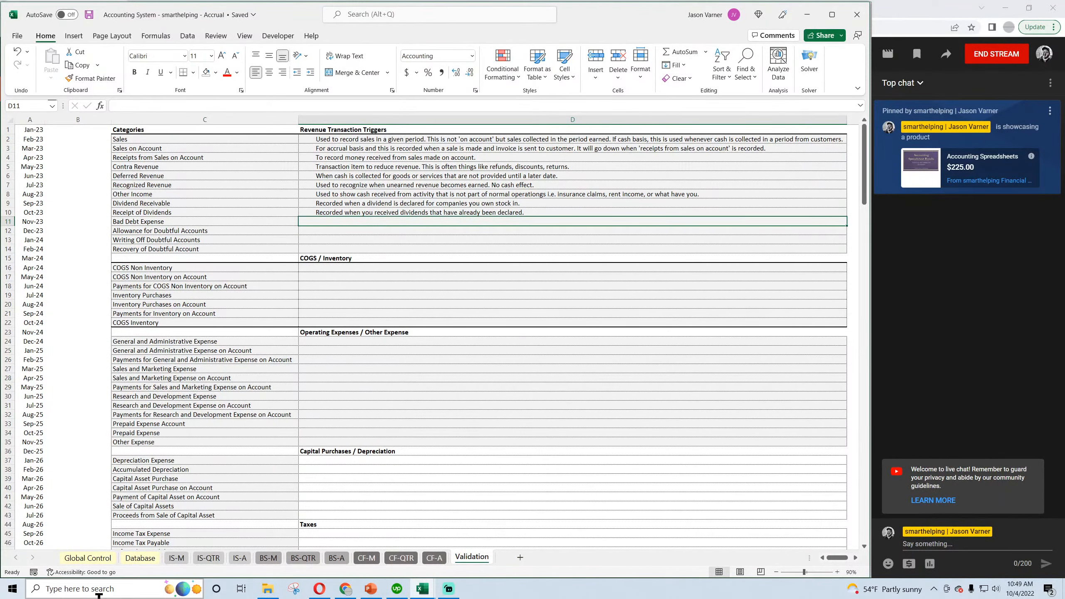
type("Recorded")
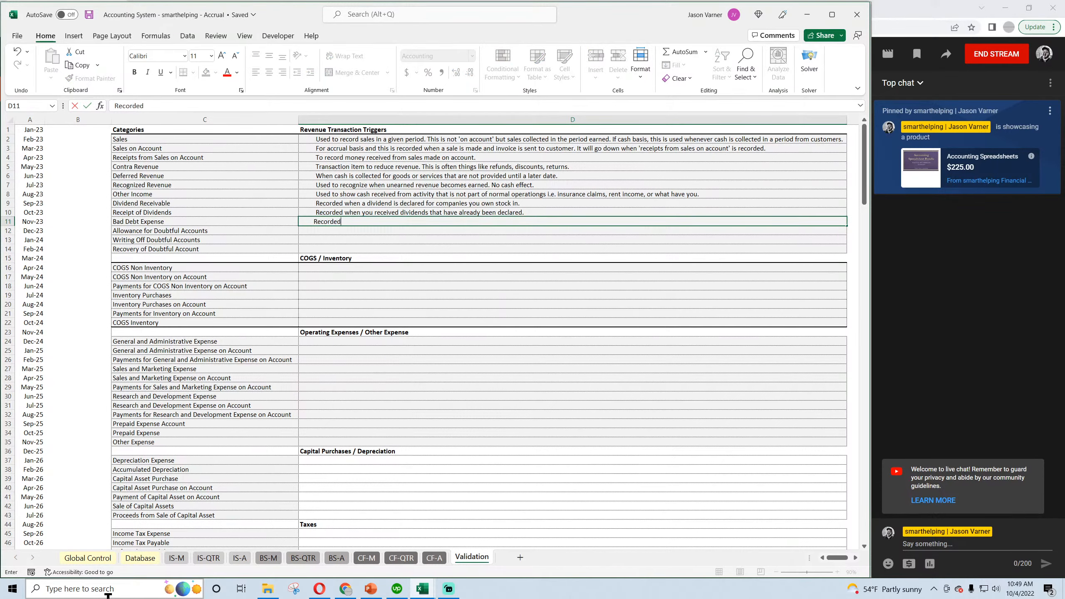
type(" when sales are made on account i")
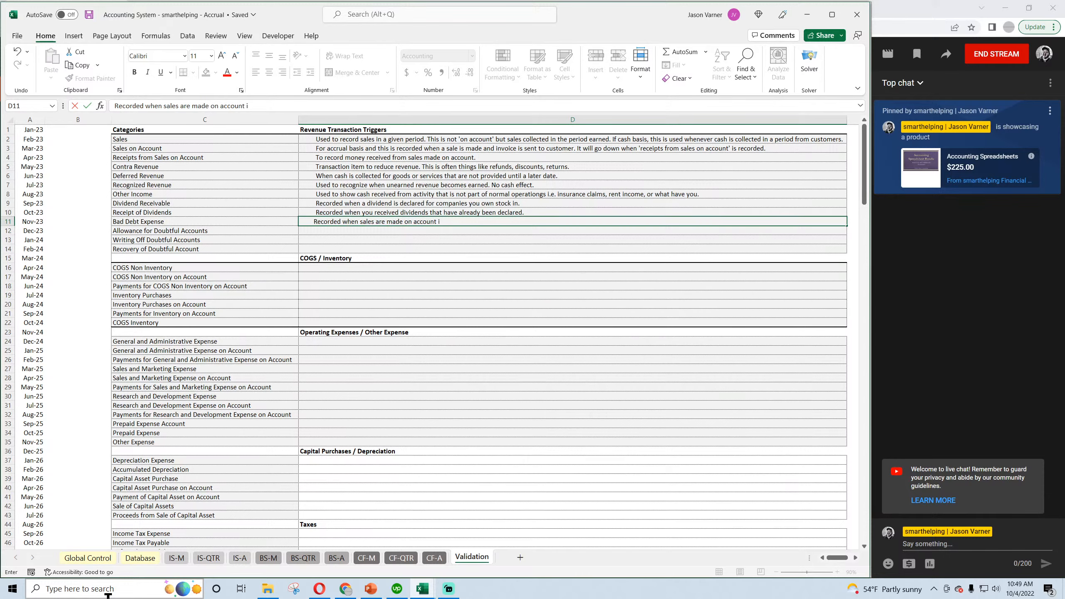
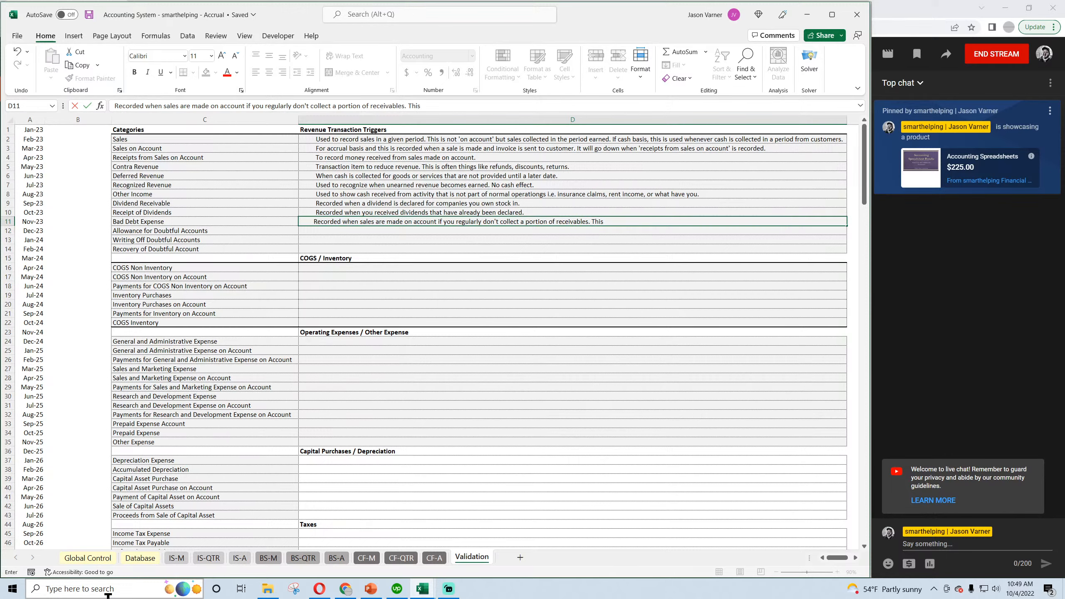
Finish the Bad Debt Expense description with "This is an estimate you have to make yourself based on any available information." and save the workbook.
type("estimate you have to make yourself based on any av")
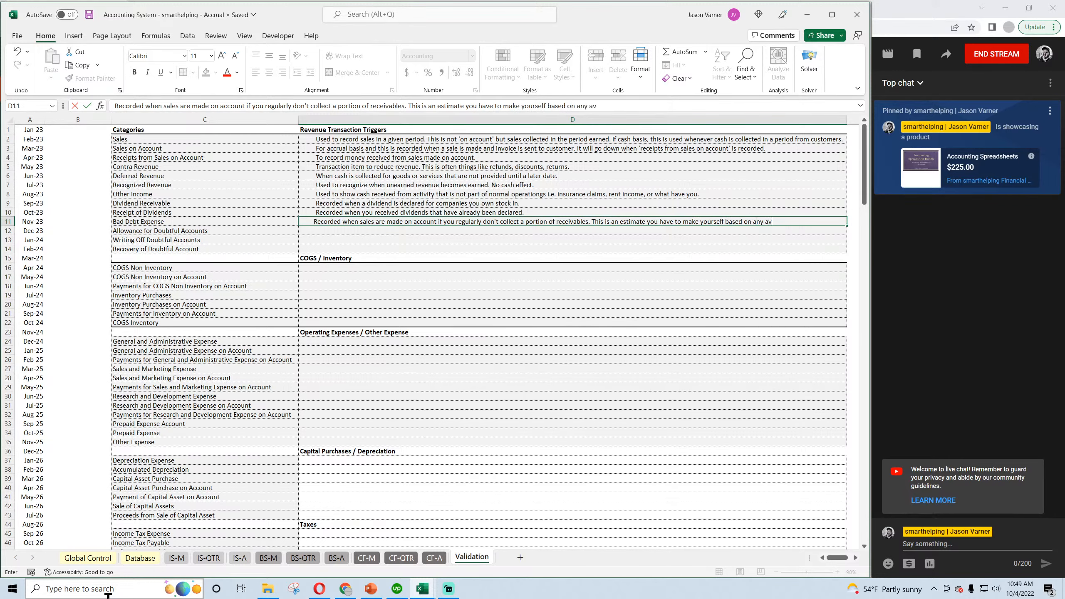
type("ation.")
key("Return")
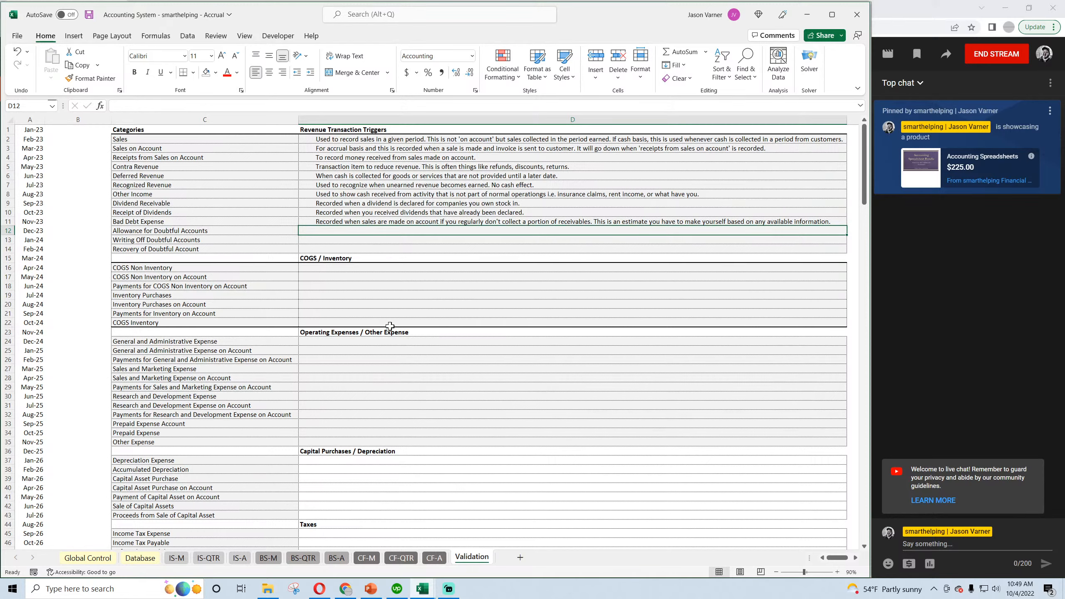
left_click(87, 17)
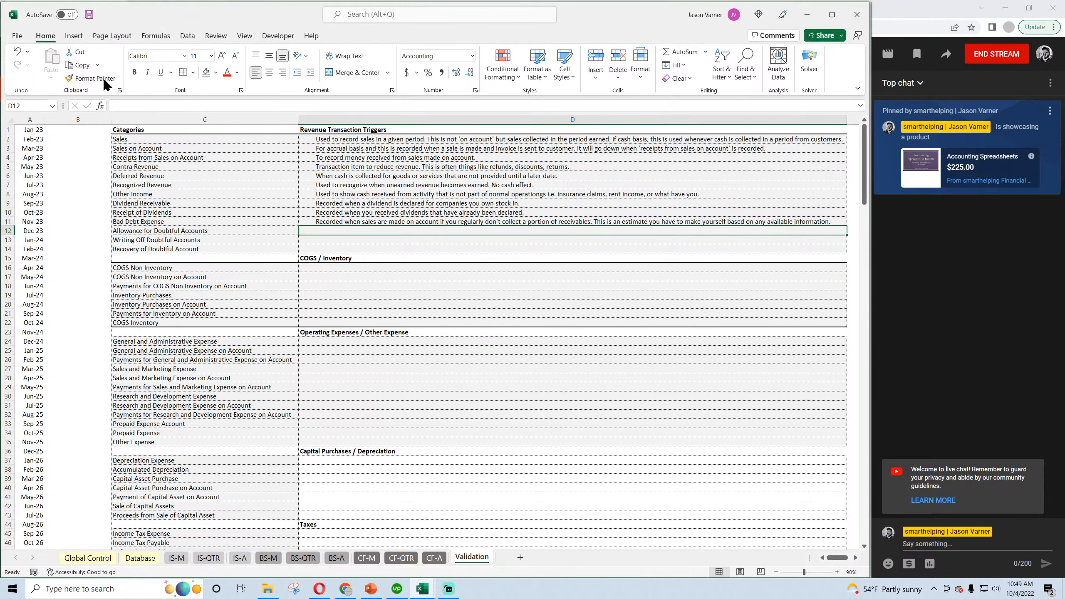
Review the Bad Debt Expense, Writing Off Doubtful Accounts and Recovery of Doubtful Account entries in the Database sheet.
left_click(140, 558)
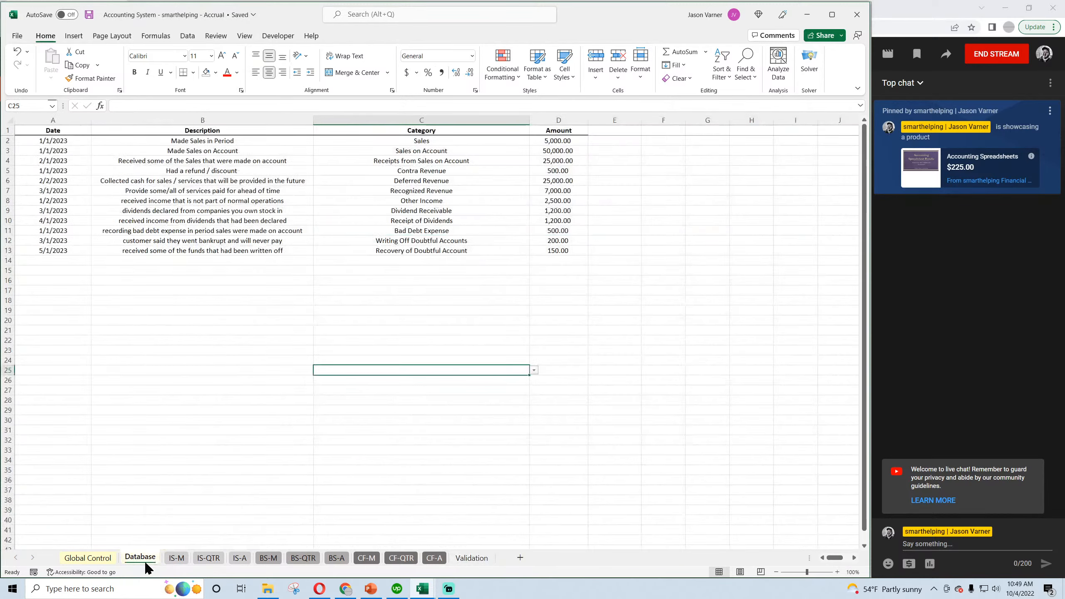
left_click(450, 238)
left_click(422, 230)
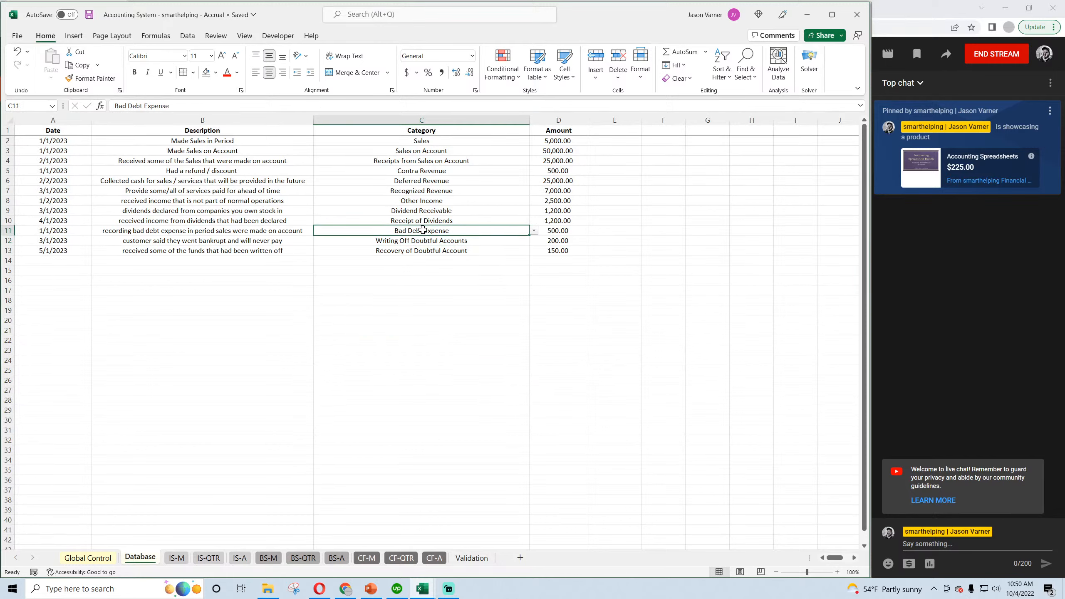
left_click(422, 241)
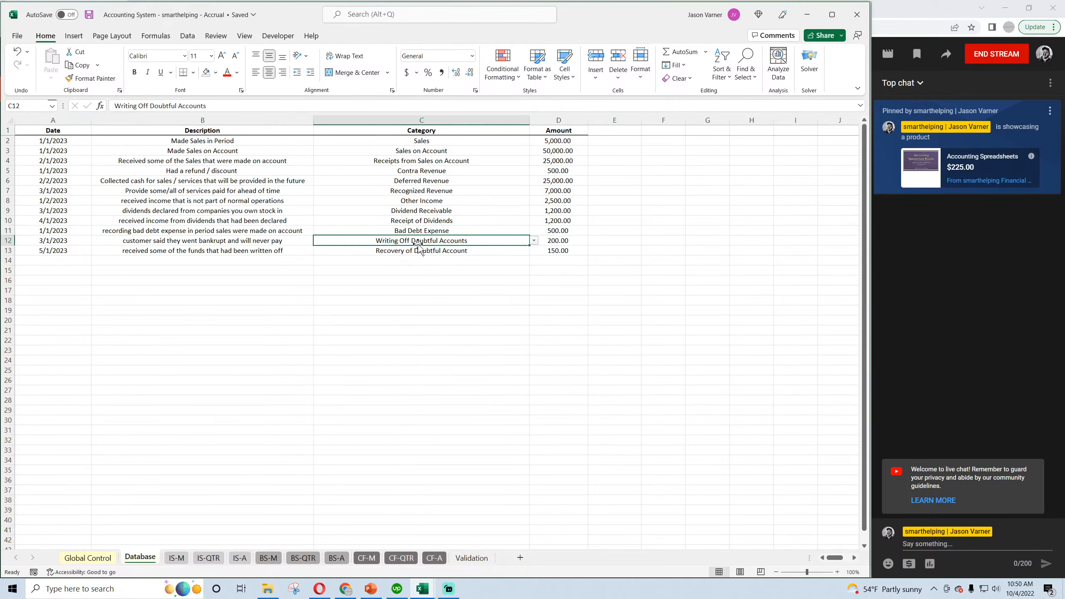
left_click(413, 251)
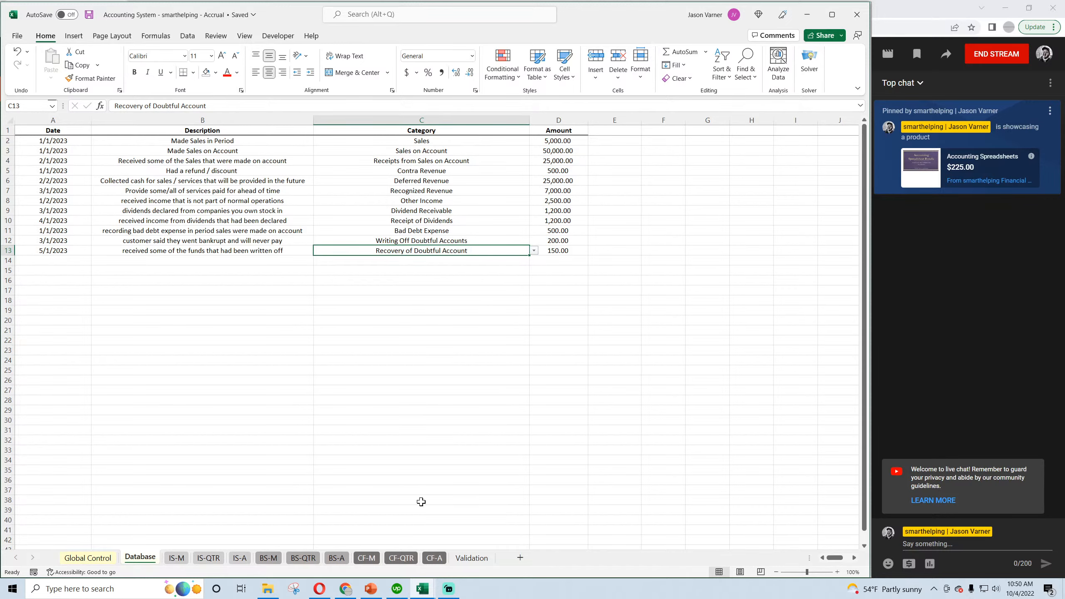
Delete the Allowance for Doubtful Accounts category and its description cell from the Validation sheet, shifting cells up, and save the workbook.
left_click(471, 558)
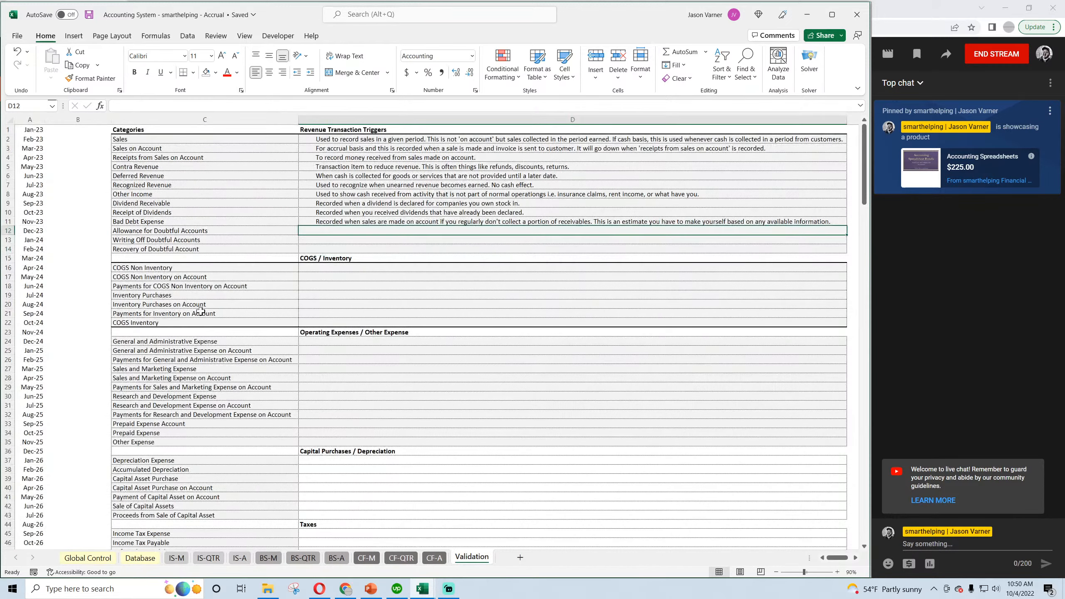
left_click(173, 231)
key("BackSpace")
key("Return")
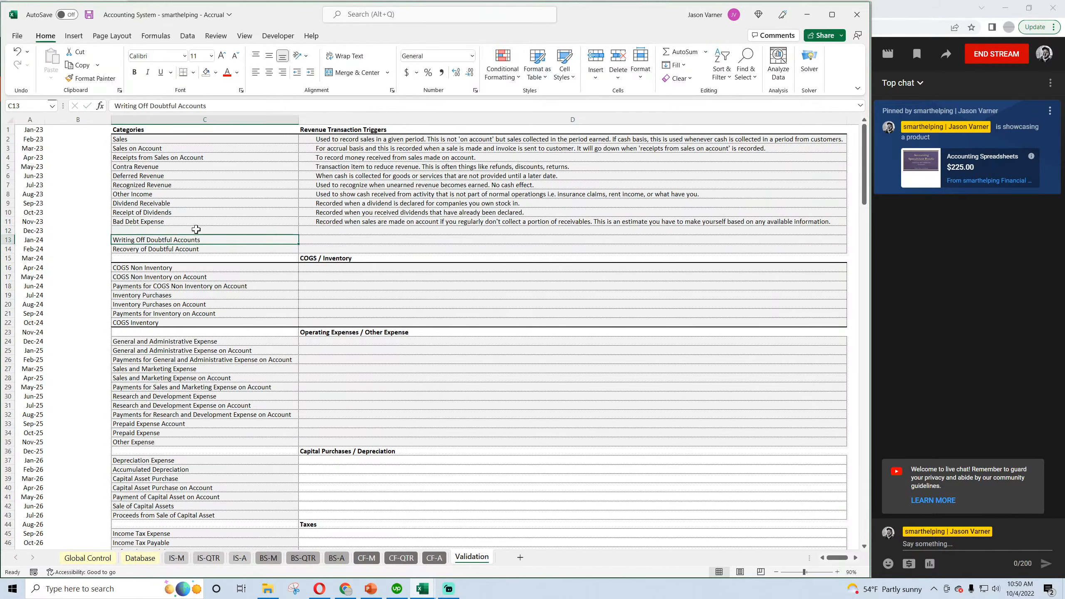
left_click_drag(196, 229, 317, 230)
right_click(316, 230)
left_click(359, 361)
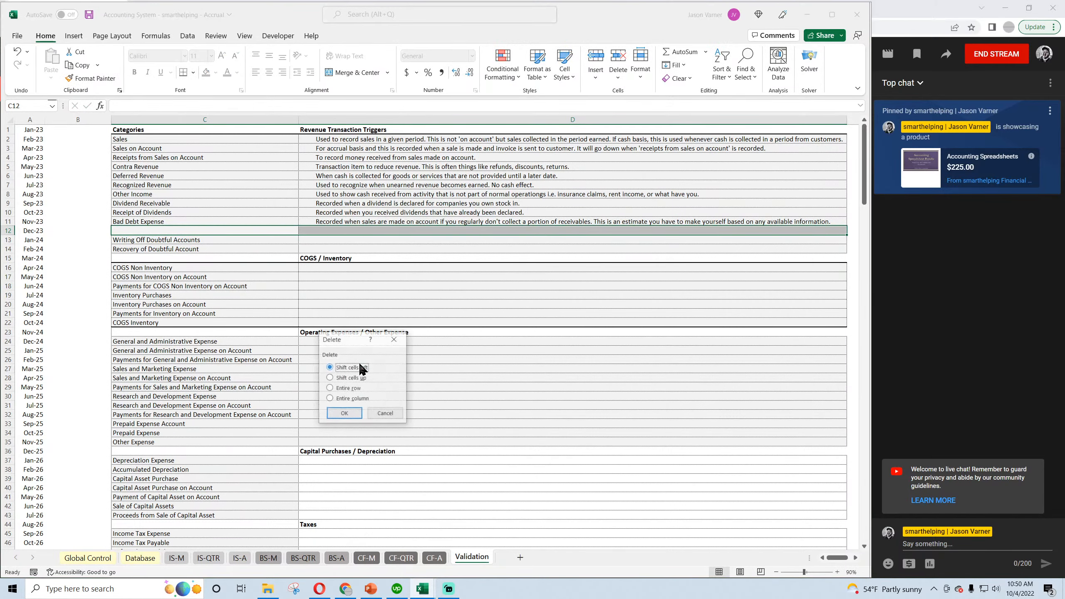
left_click(351, 378)
left_click(344, 413)
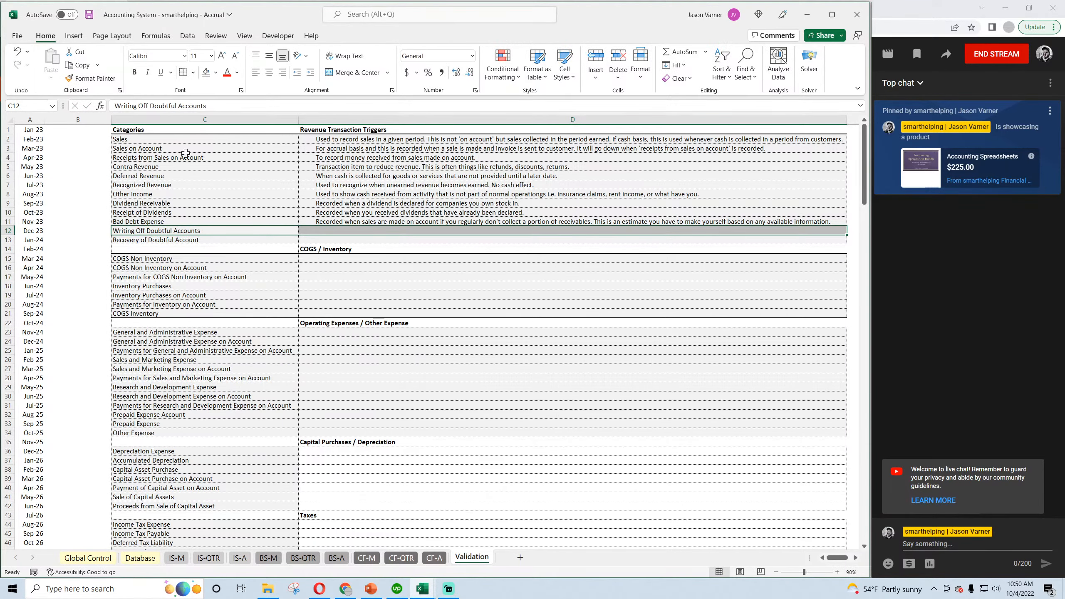
left_click(89, 15)
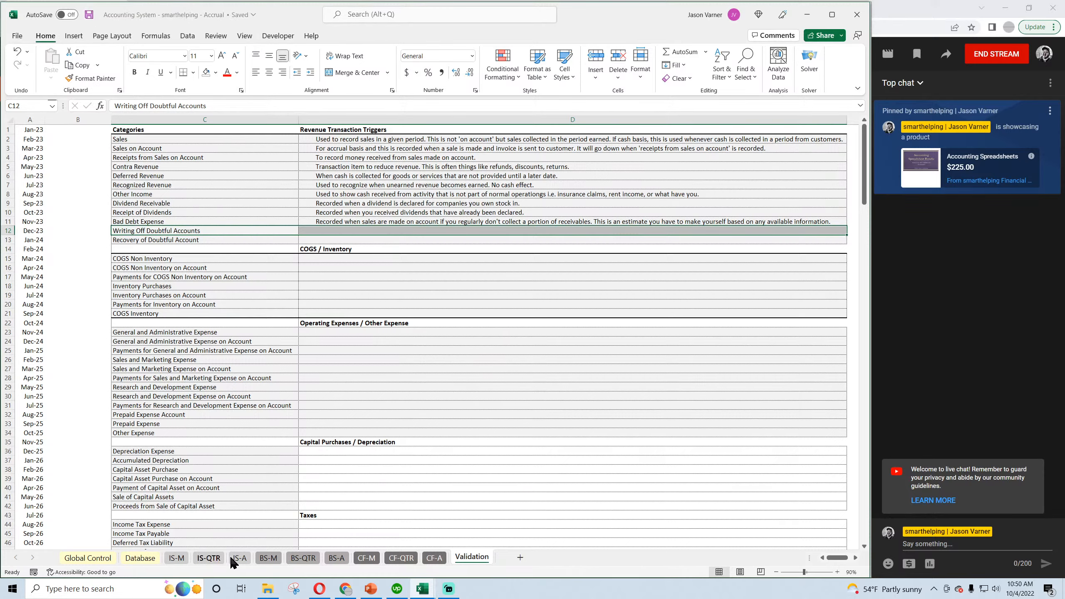
Examine the March 2023 Allowance for Doubtful Accounts formula in full on the BS-M sheet.
left_click(268, 557)
left_click(287, 206)
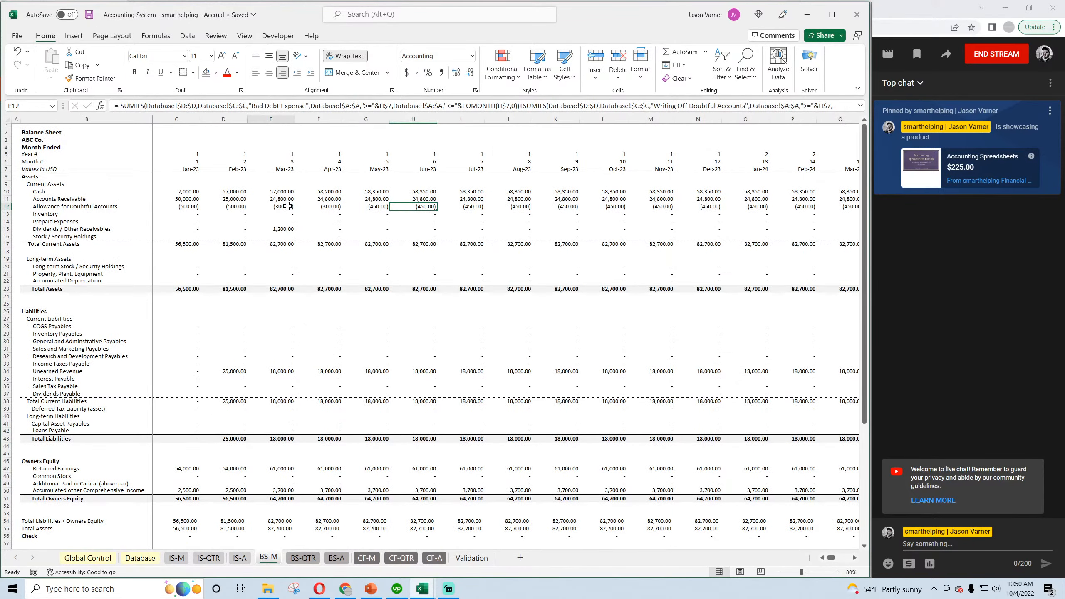
left_click(860, 105)
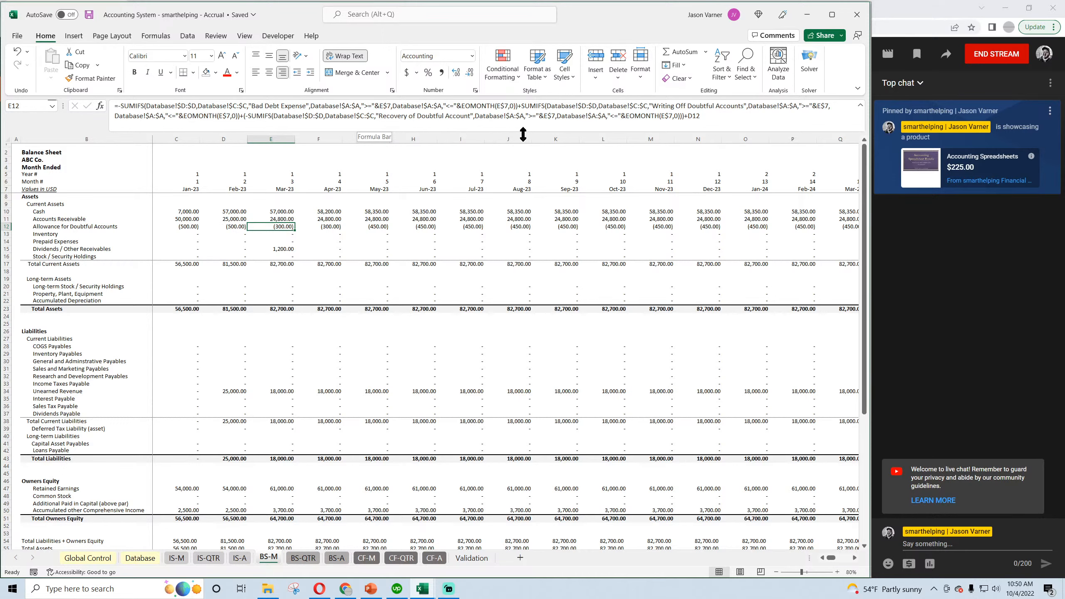
key("Down")
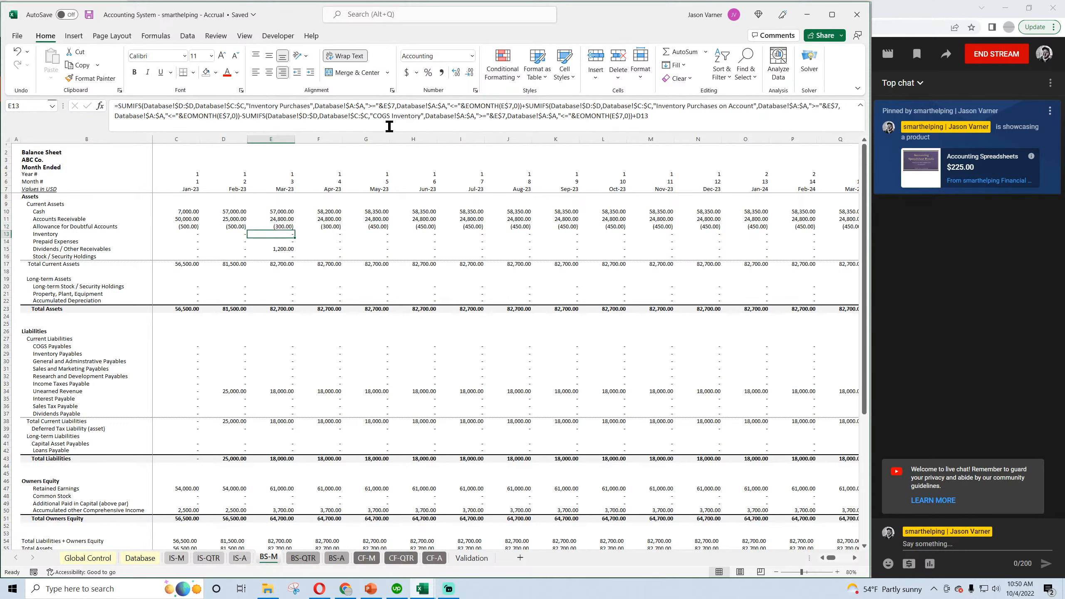
left_click(860, 107)
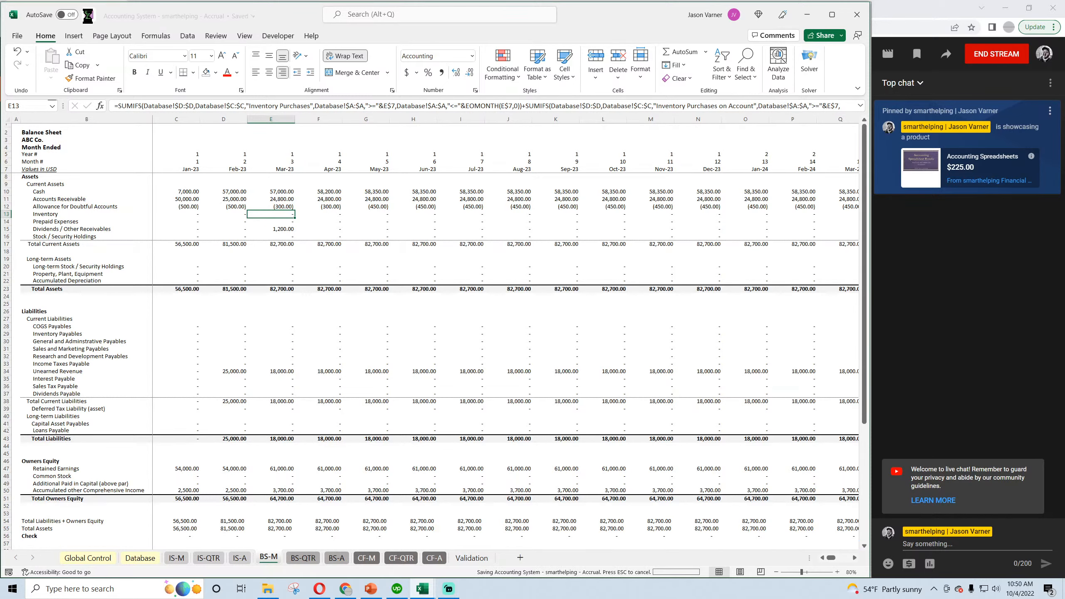
Compare the bad debt, write-off and recovery entries in Database with the monthly Allowance for Doubtful Accounts on BS-M, and save the workbook.
left_click(140, 557)
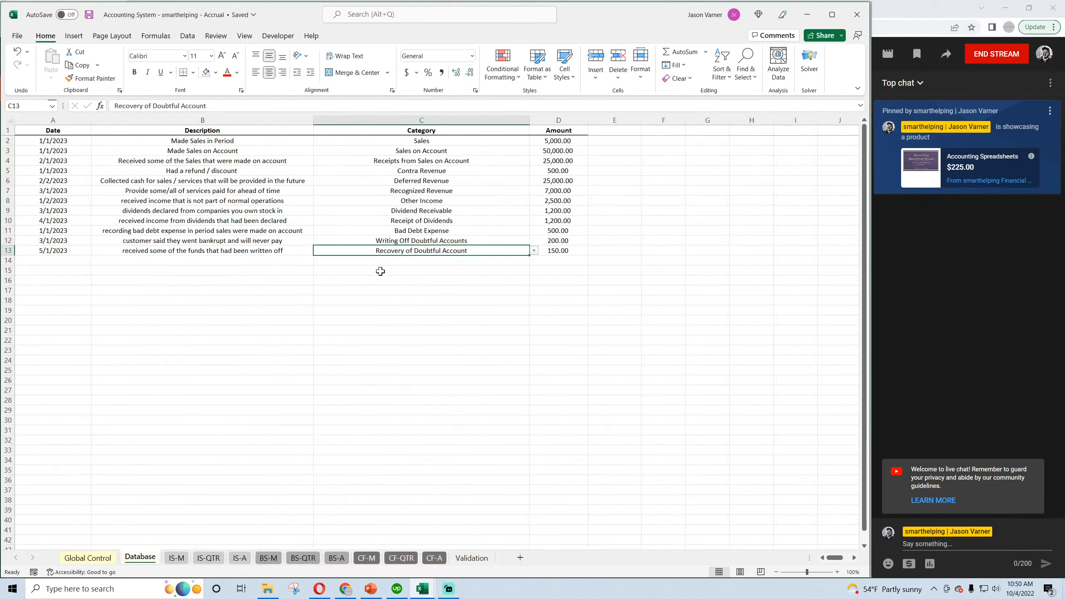
left_click(431, 229)
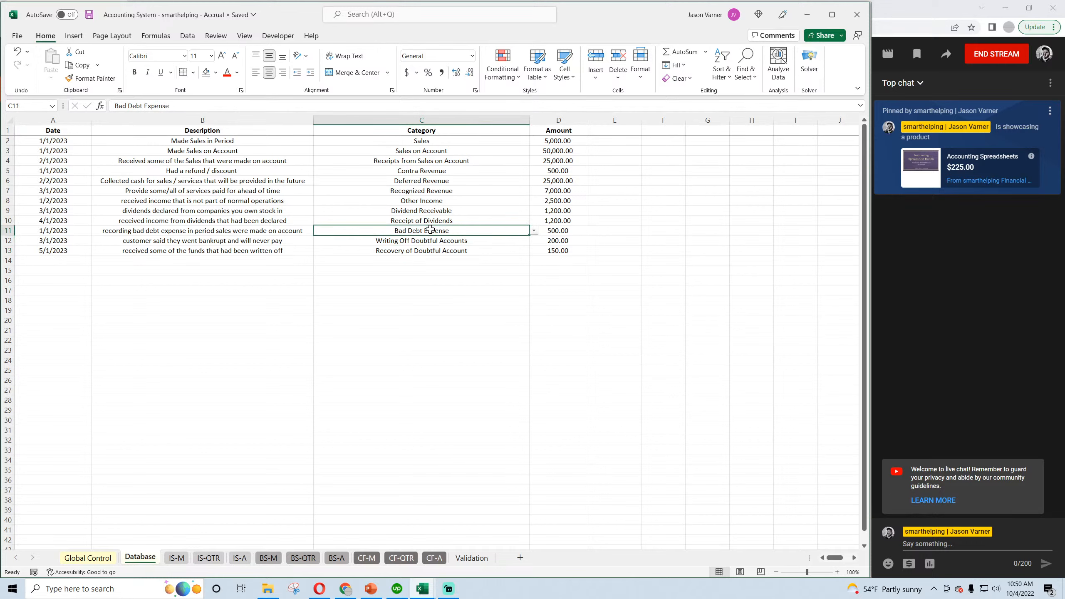
left_click(425, 240)
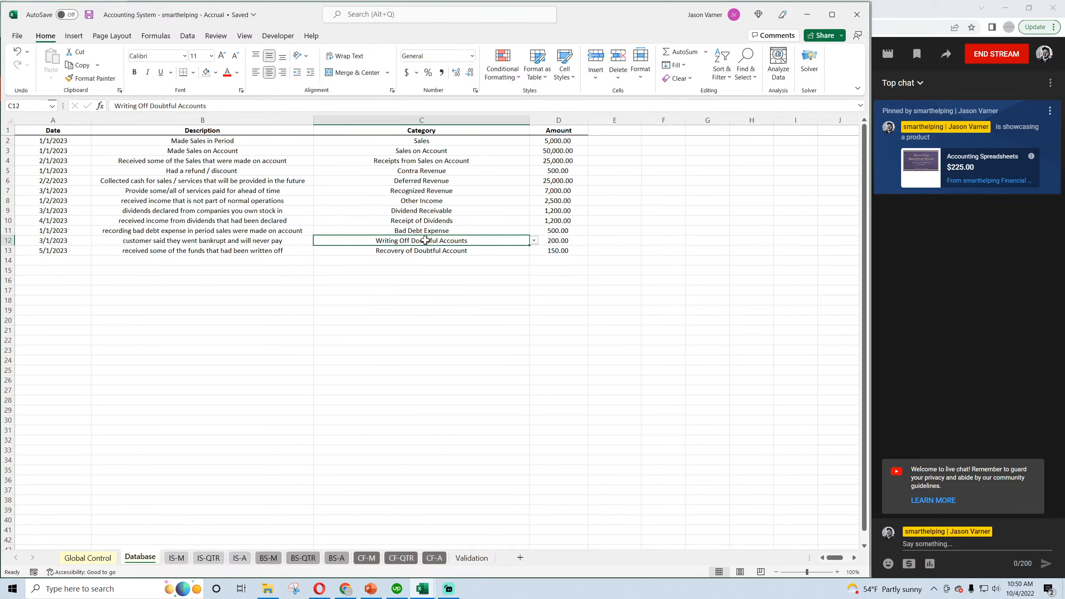
left_click(421, 252)
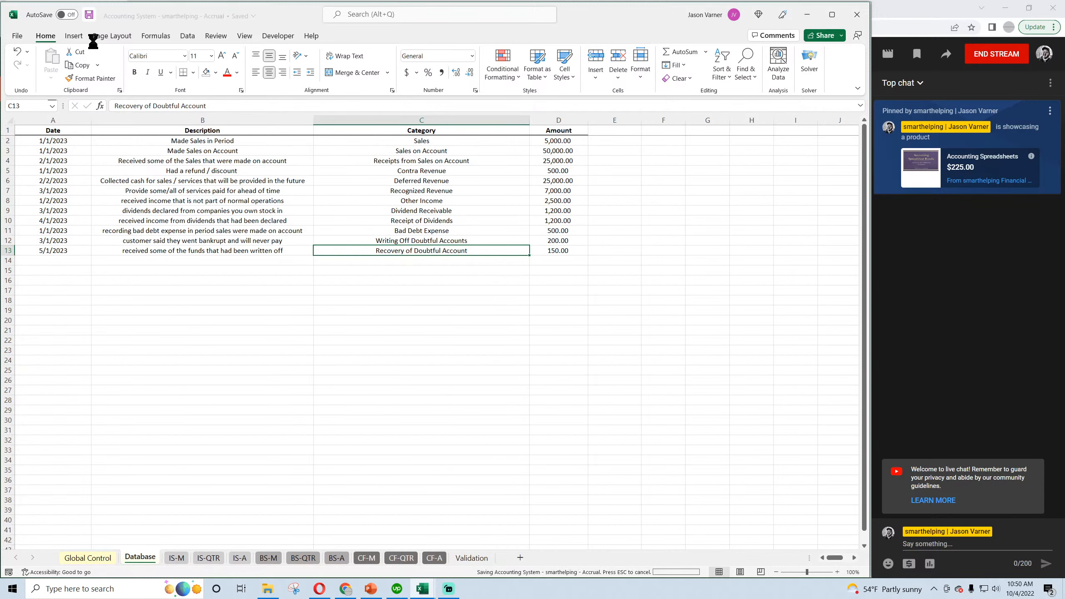
left_click(268, 557)
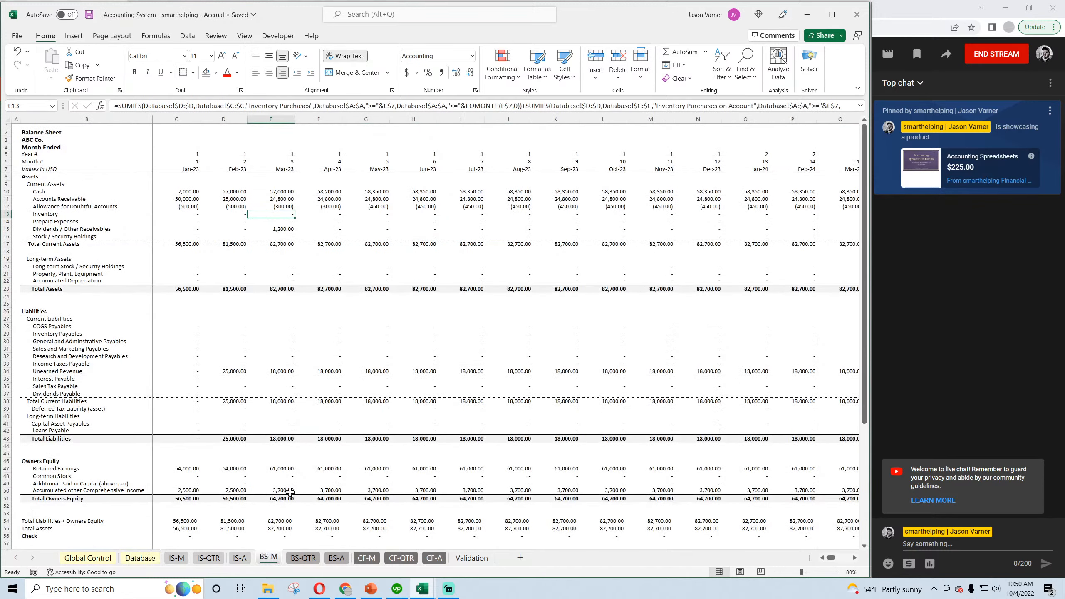
left_click(332, 205)
left_click(238, 206)
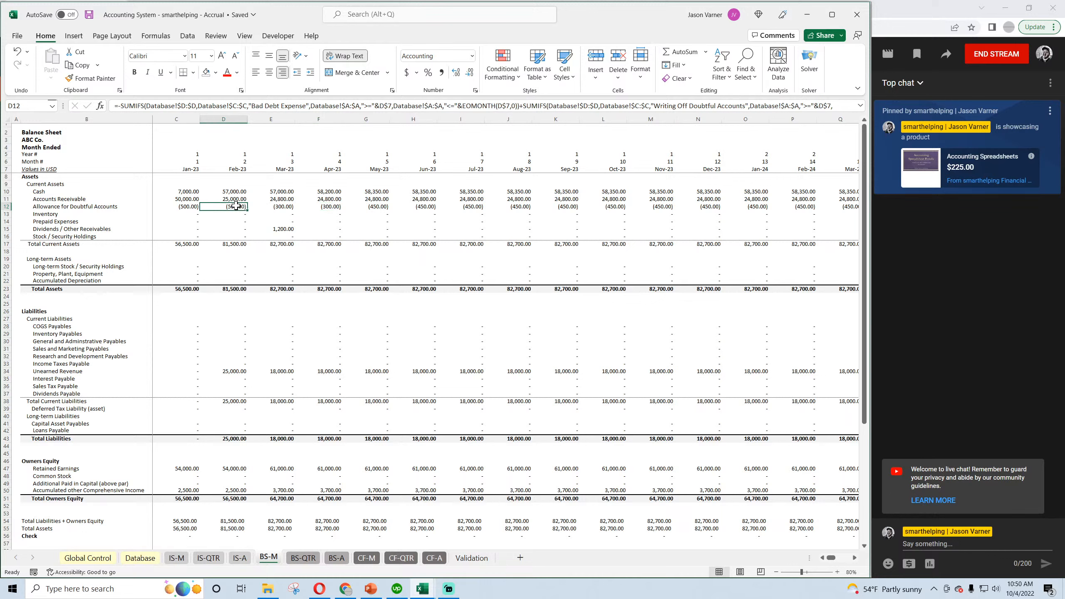
left_click(273, 205)
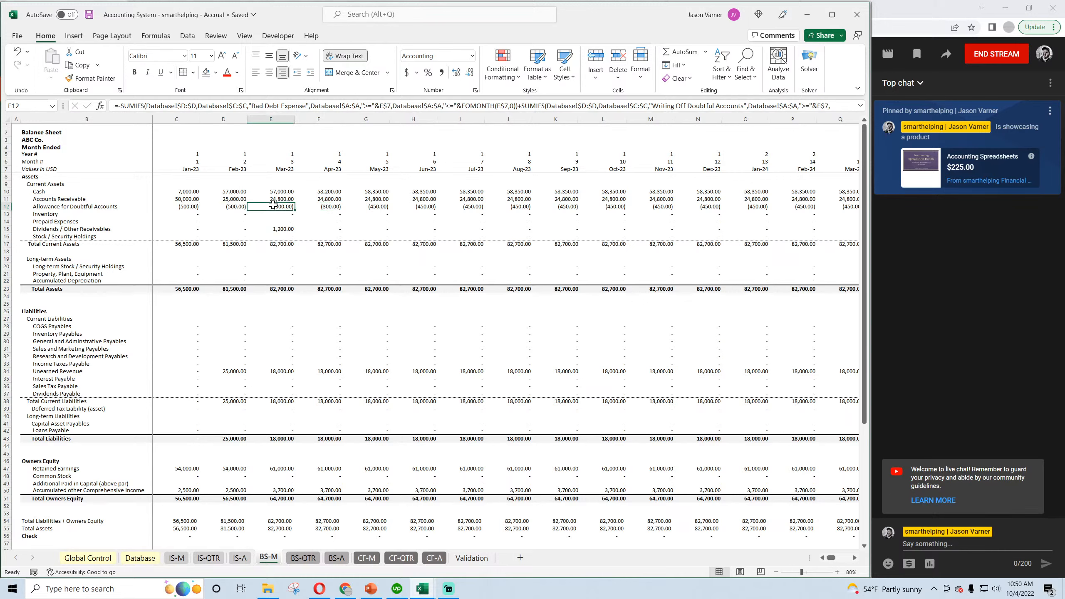
left_click(368, 207)
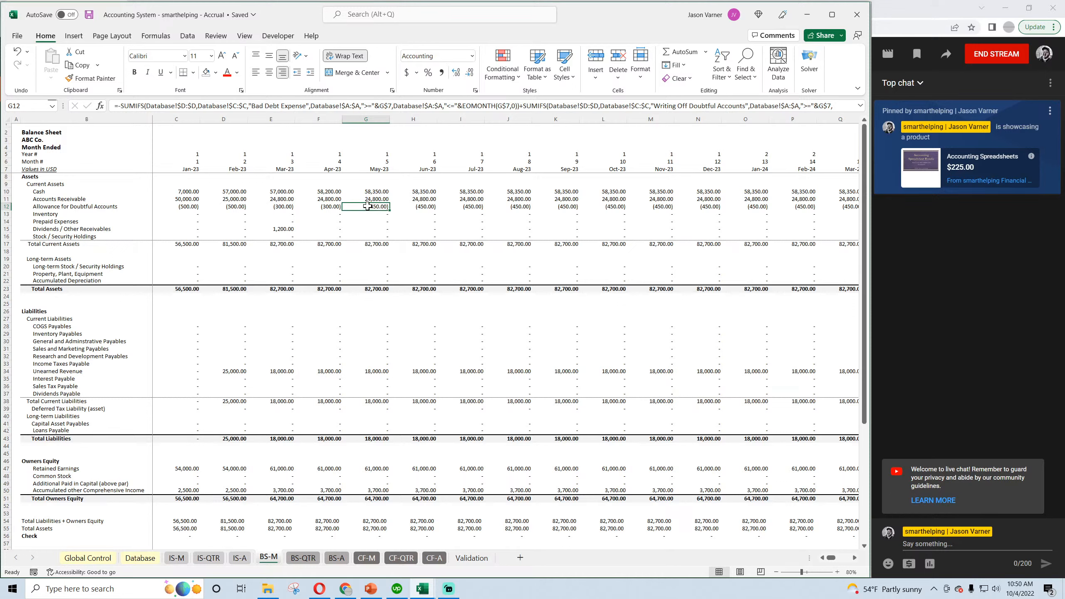
left_click(89, 14)
In the Cash Basis workbook's Validation sheet, delete the Allowance for Doubtful Accounts category and description cells, shifting cells up, and save.
left_click(423, 588)
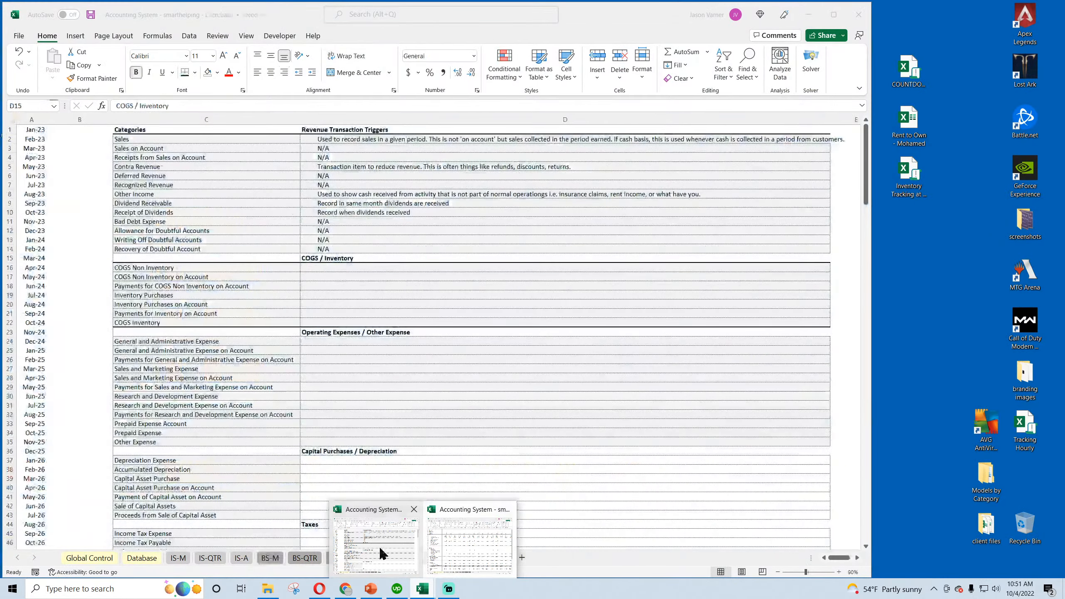
left_click(379, 546)
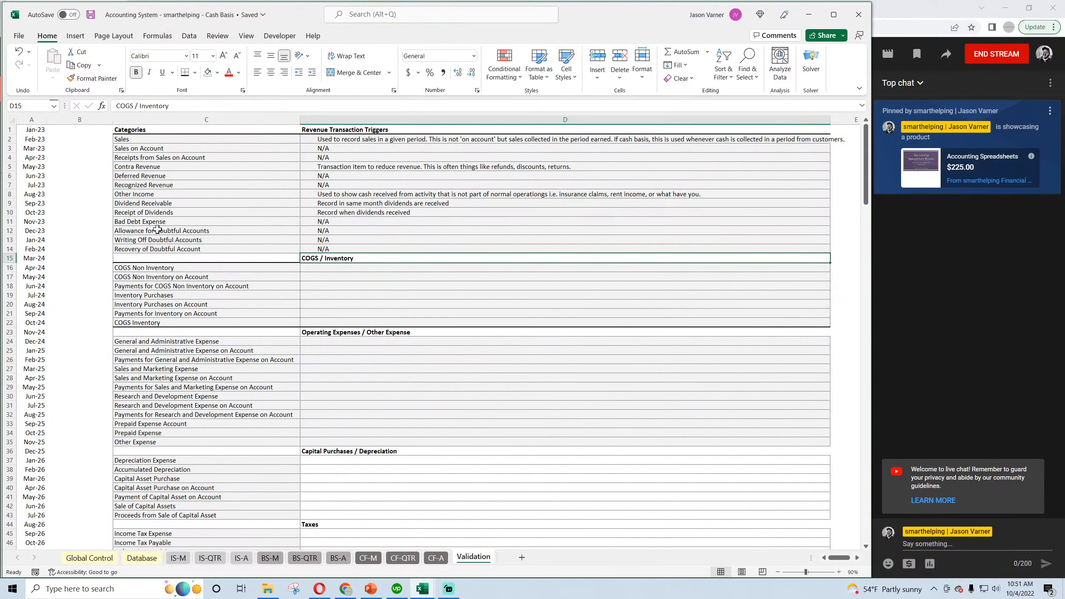
left_click_drag(157, 229, 329, 232)
right_click(339, 230)
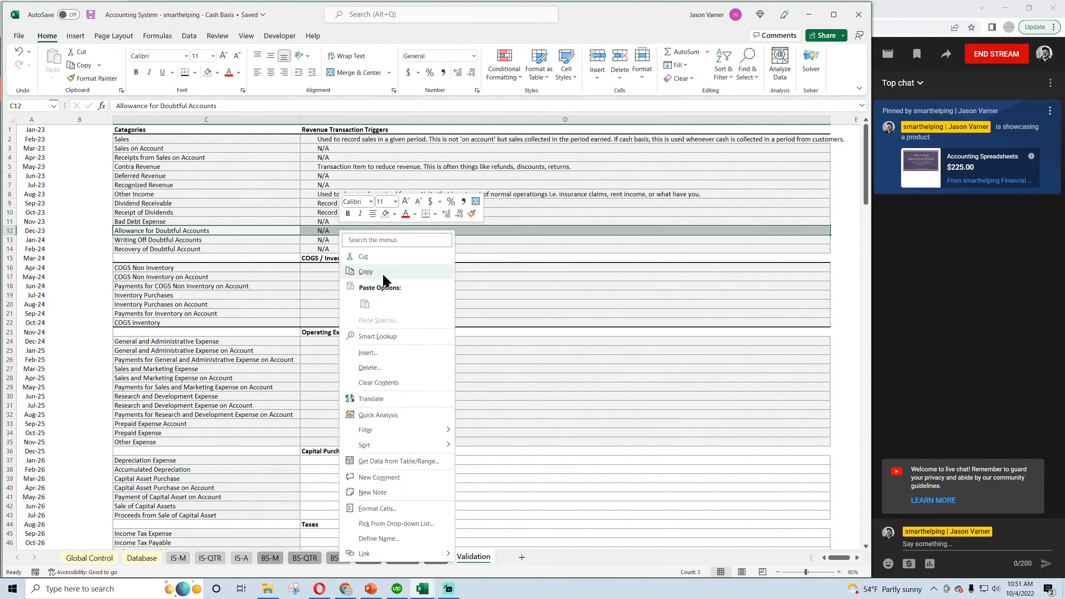
left_click(376, 368)
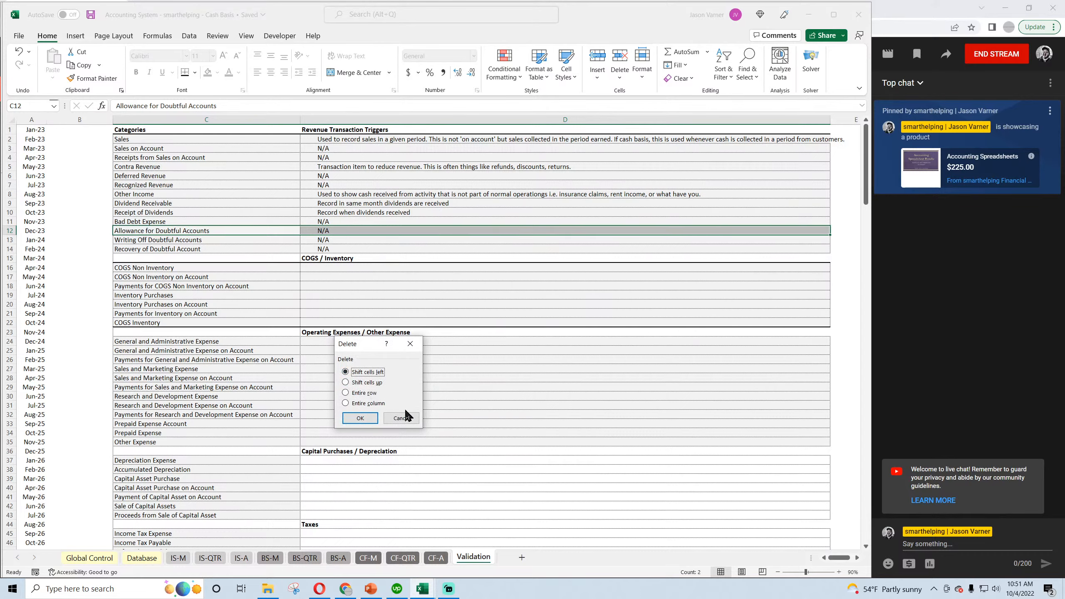
left_click(368, 382)
left_click(360, 418)
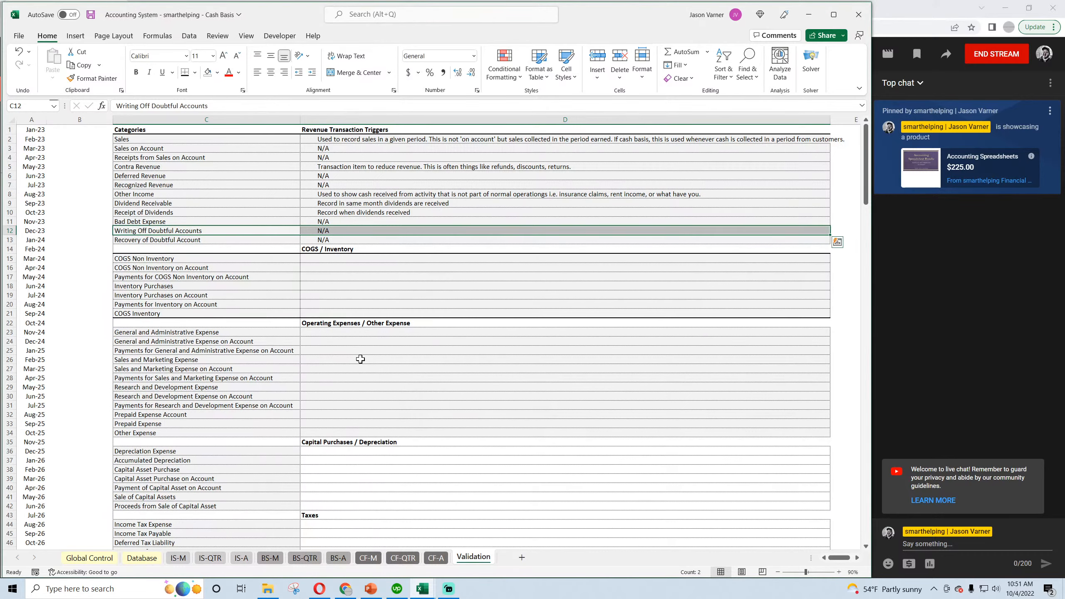
left_click(335, 359)
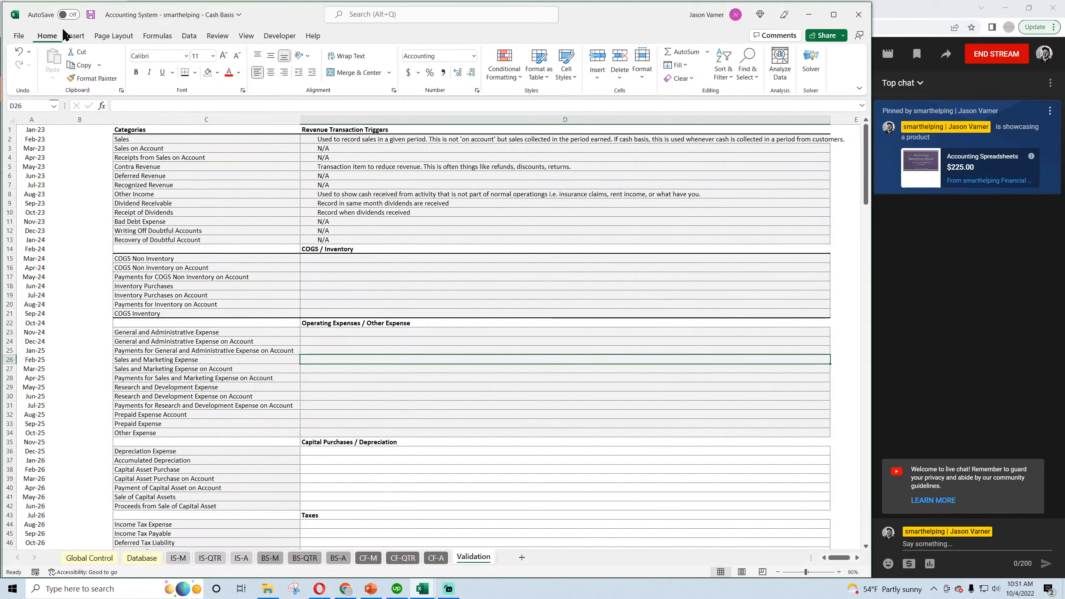
left_click(91, 14)
Switch back to the Accrual workbook, look over the BS-M balance sheet, and open the Validation sheet.
mouse_move(422, 589)
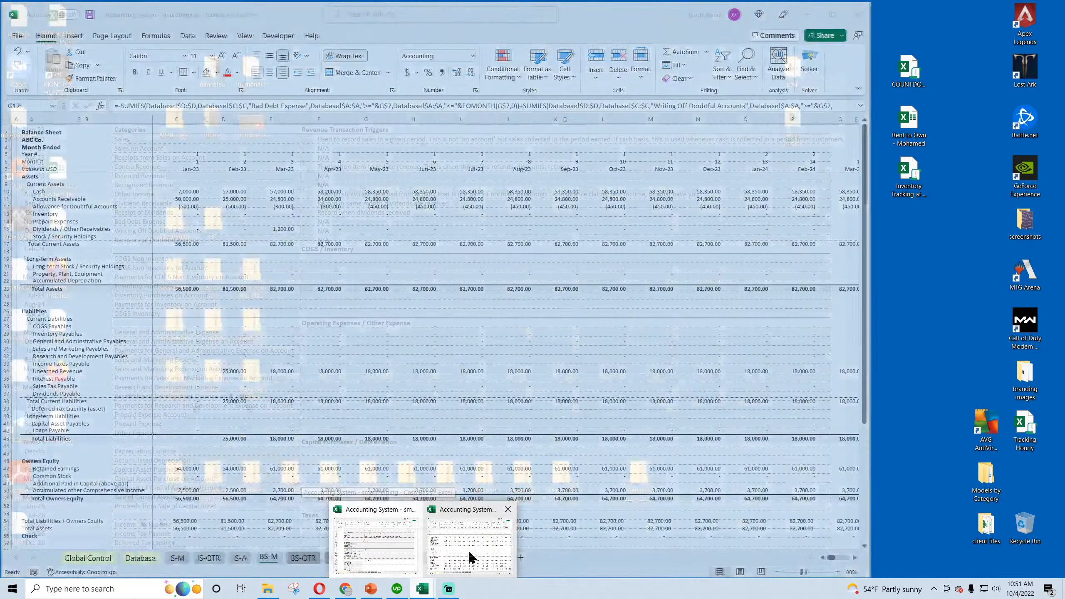
left_click(468, 553)
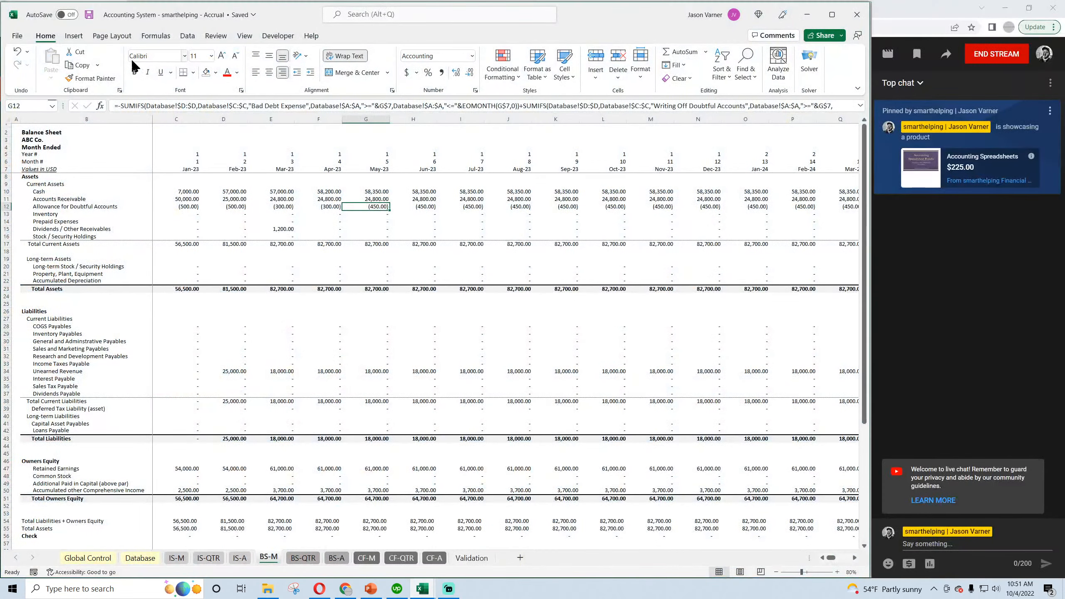
scroll(280, 348, "down", 4)
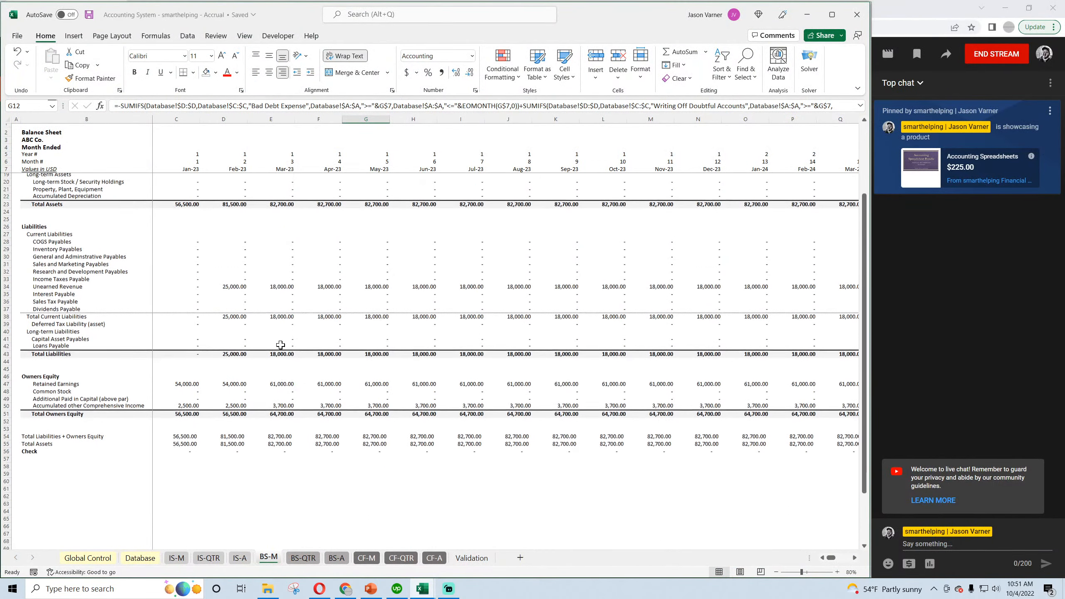
scroll(285, 450, "up", 4)
left_click(142, 558)
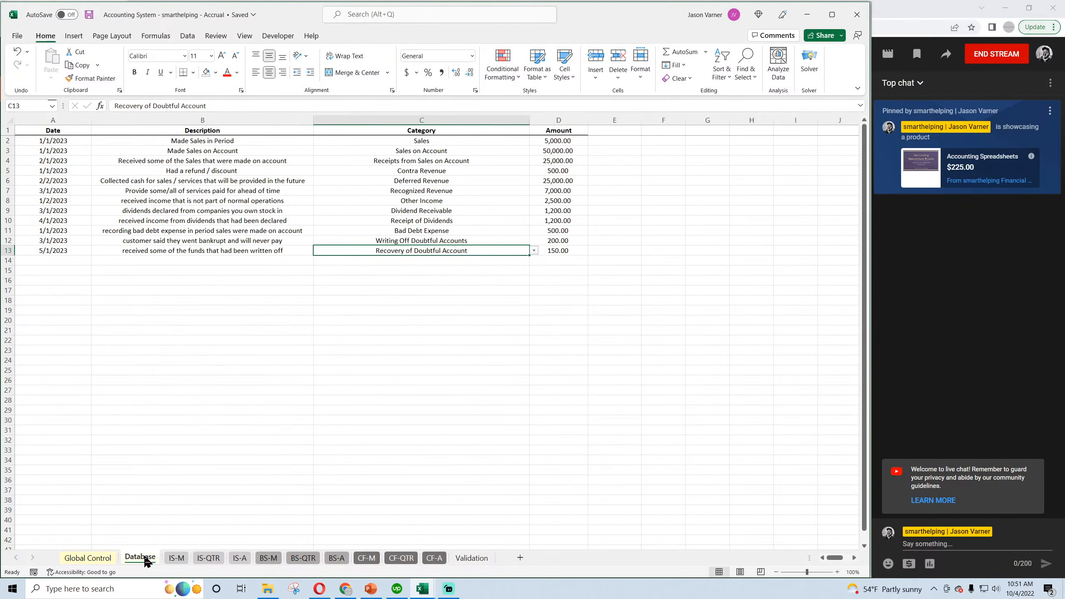
left_click(476, 562)
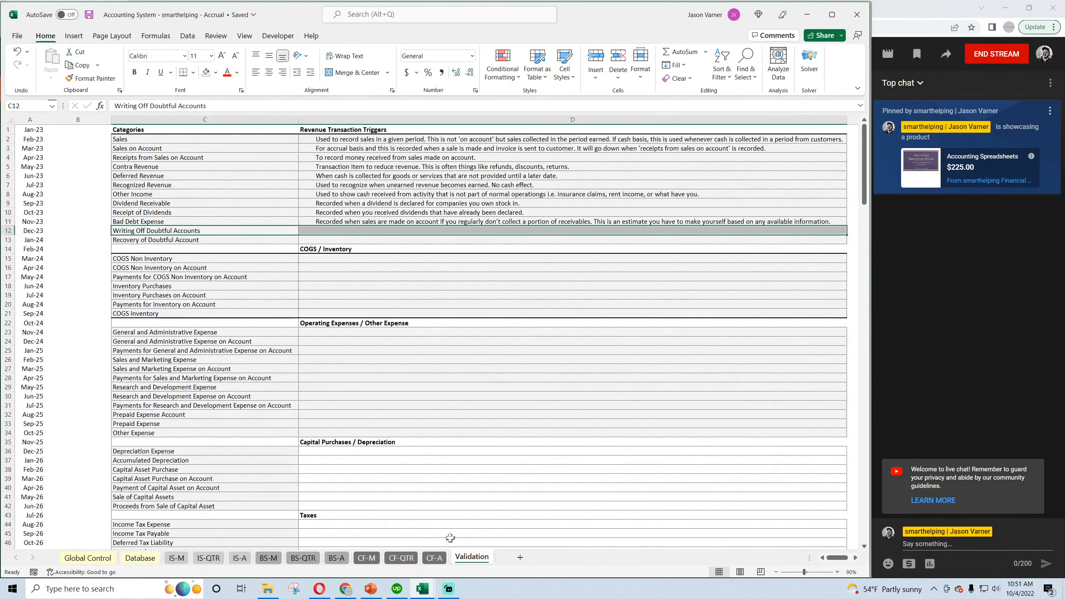
Describe the Writing Off Doubtful Accounts trigger in D12 as "Used when you decide a given account is not recoverable.".
double_click(332, 228)
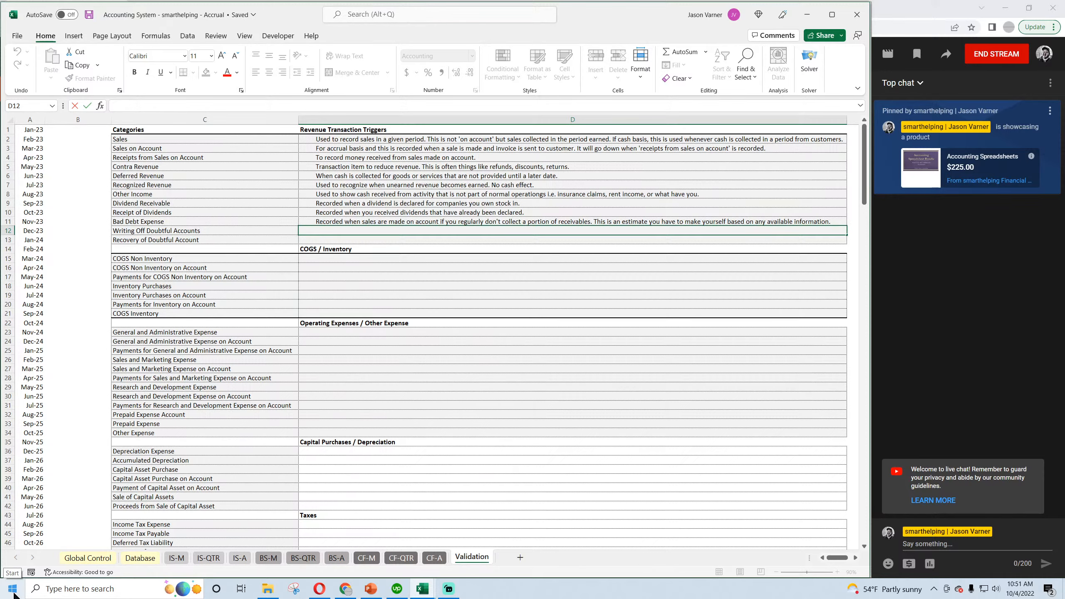
type("Used when you decide a give")
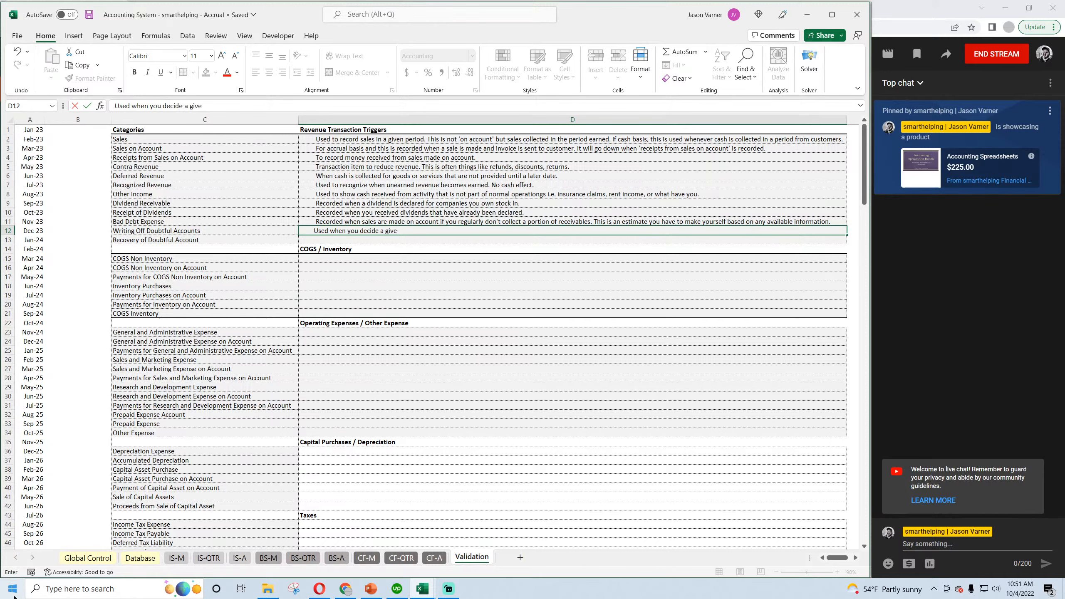
type("n account is not recoverable.")
key("Return")
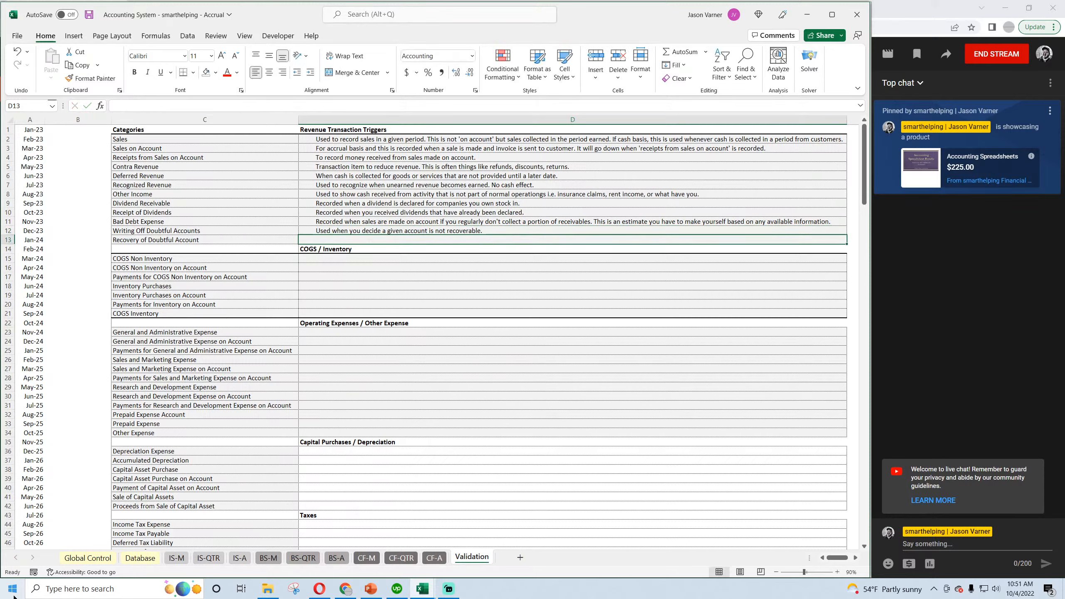
Describe Recovery of Doubtful Account in D13 as "Used to add back funds that were received from accounts that had been written off previously." and save.
type("Used to add")
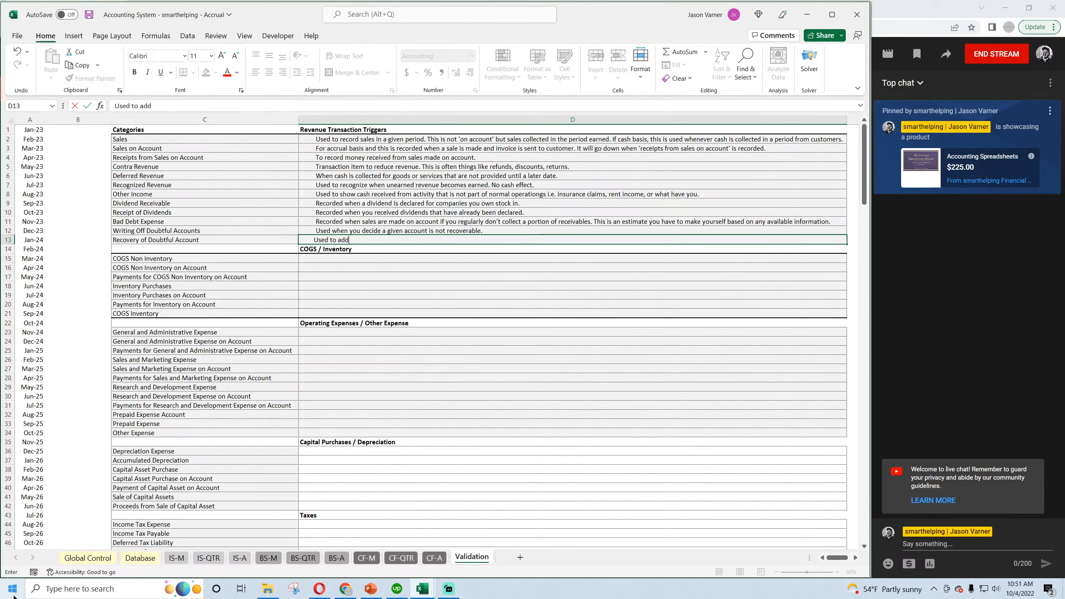
type(" back funds that were")
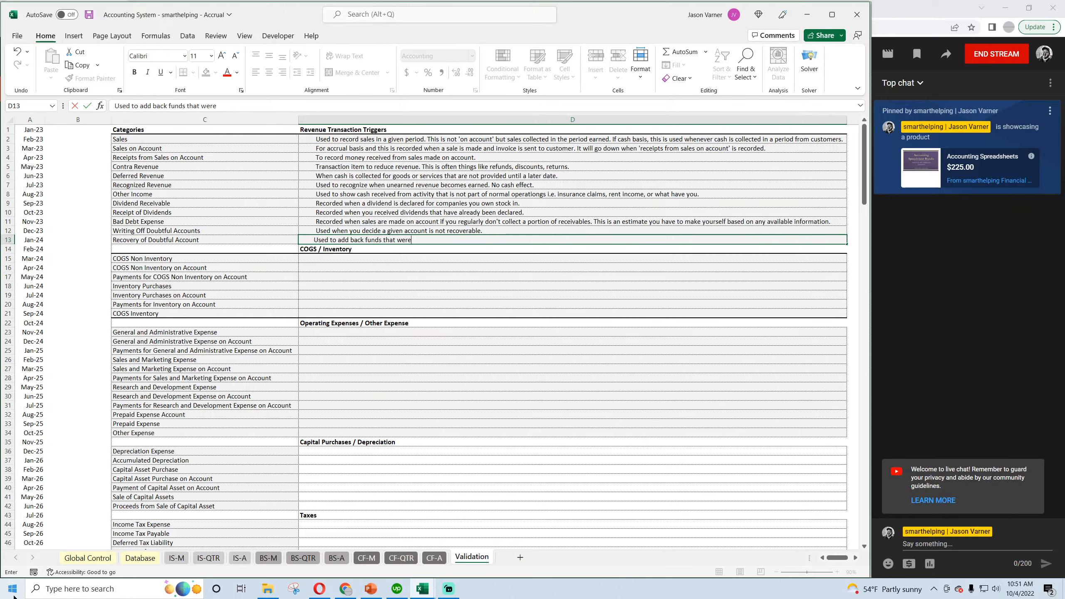
type(" recieved from accounts that had been w")
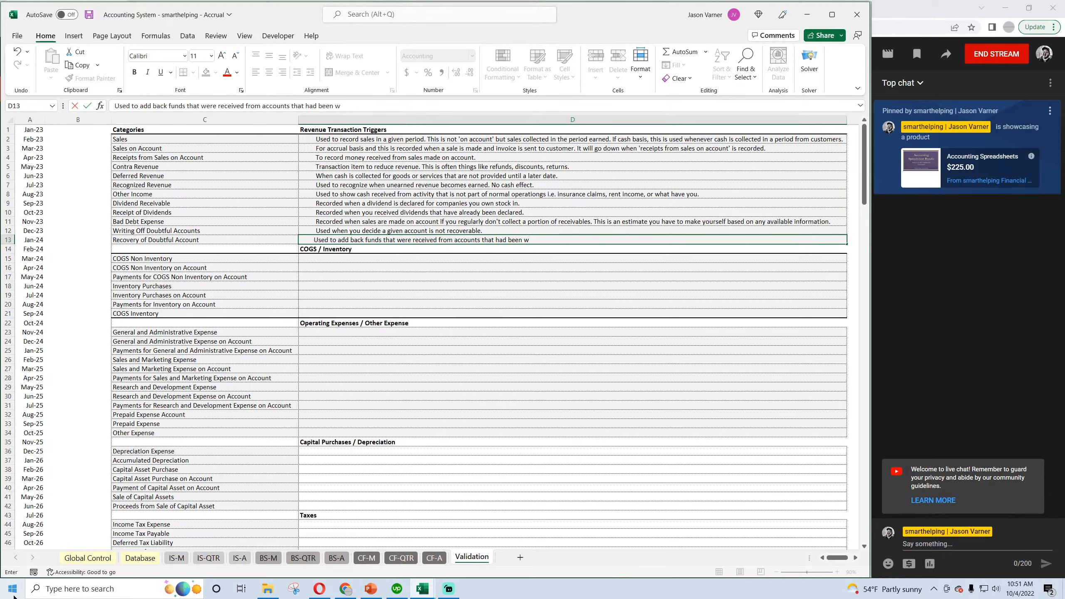
type("ritten off previously.")
key("Return")
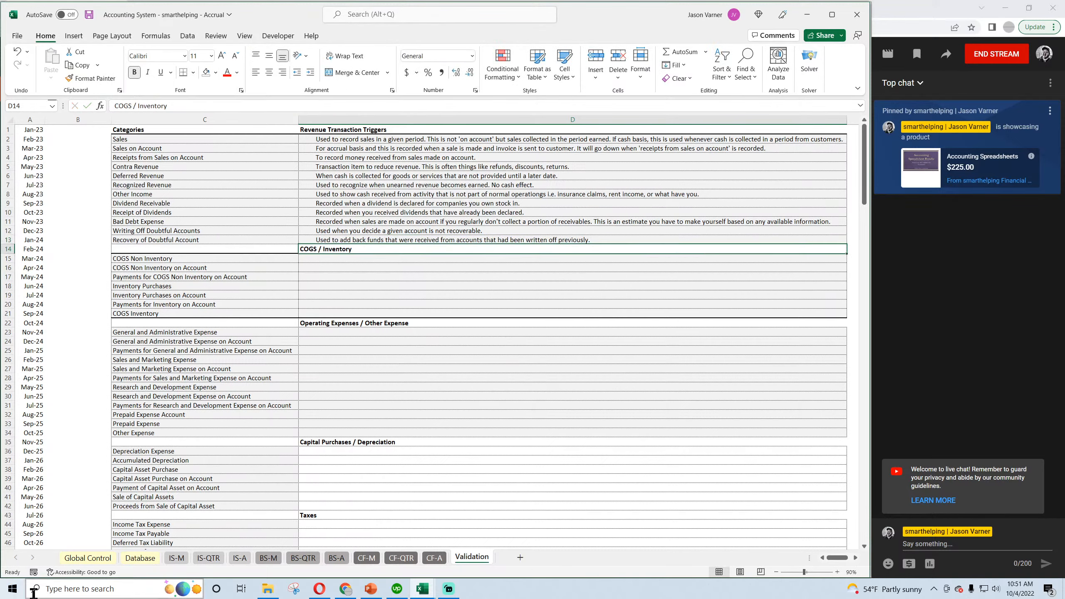
left_click(88, 15)
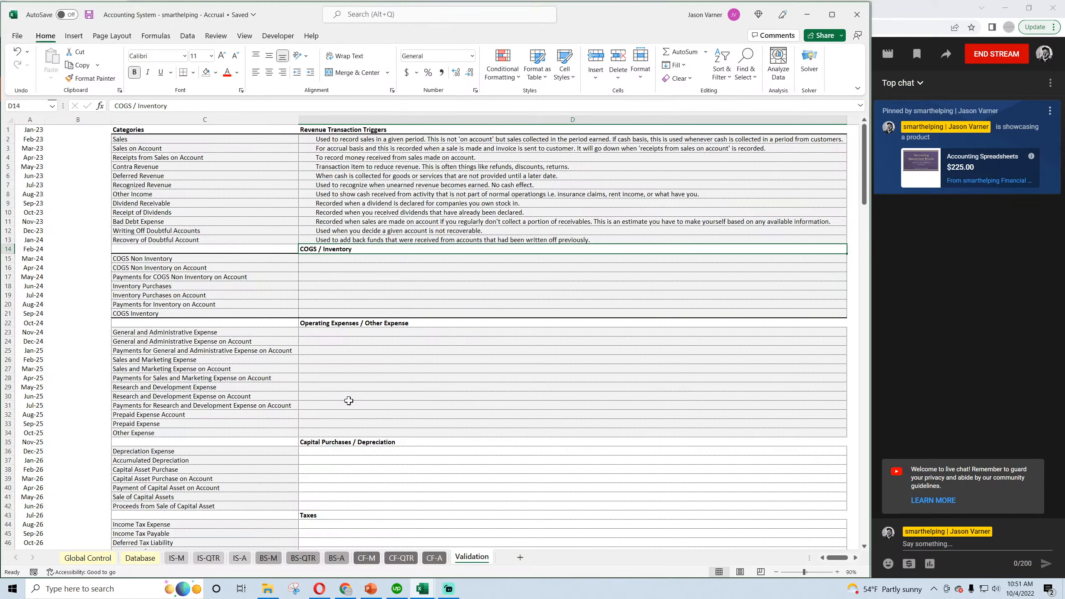
Review the Validation sheet's categories and revenue trigger descriptions alongside the sample transactions on the Database sheet, keeping the workbook saved.
scroll(261, 367, "down", 7)
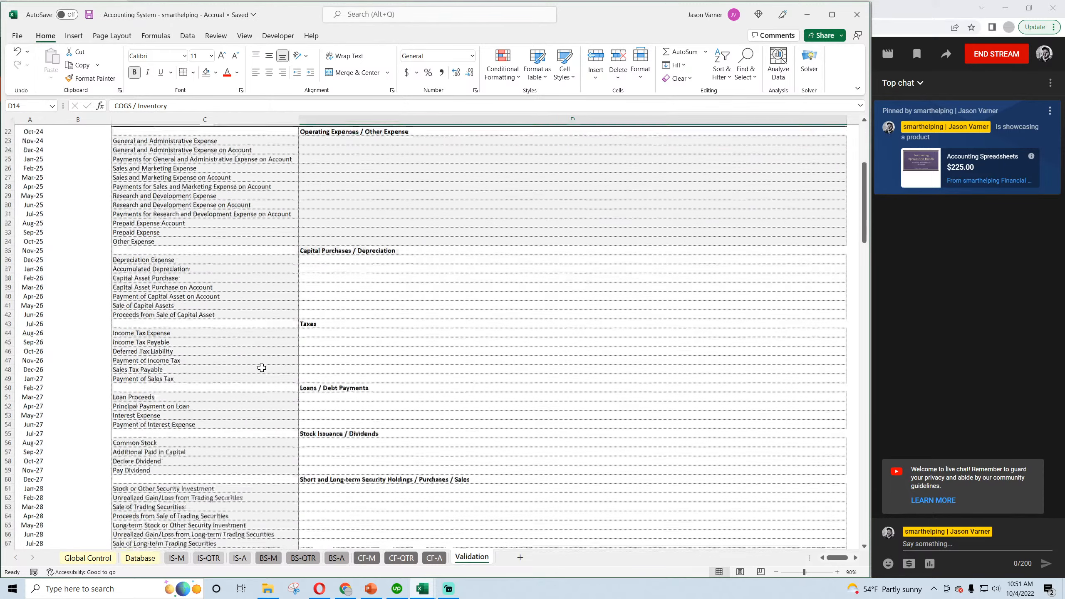
scroll(262, 368, "up", 7)
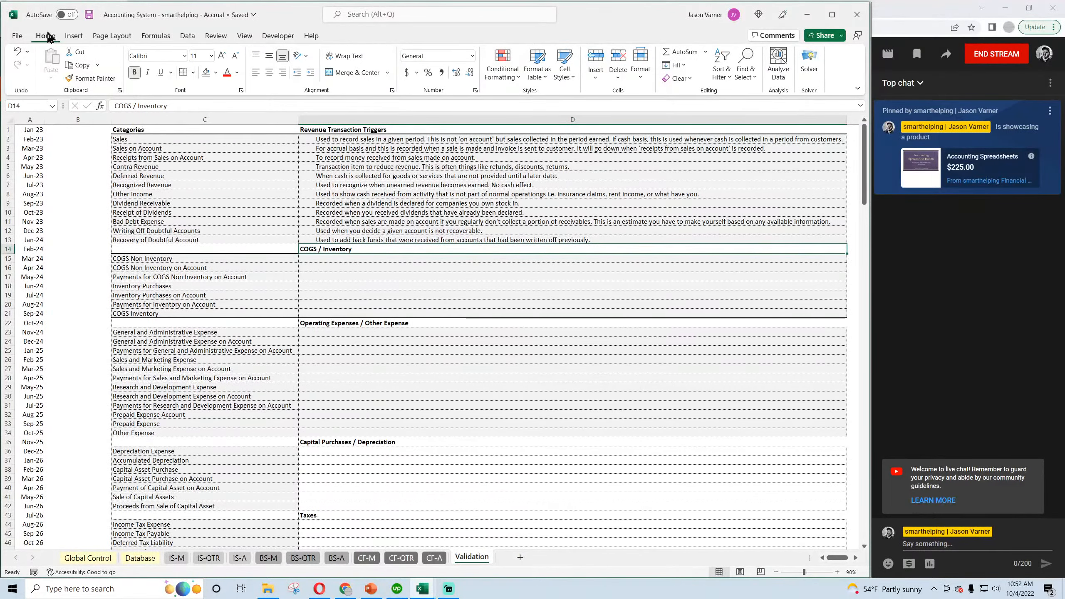
left_click(89, 15)
left_click(141, 558)
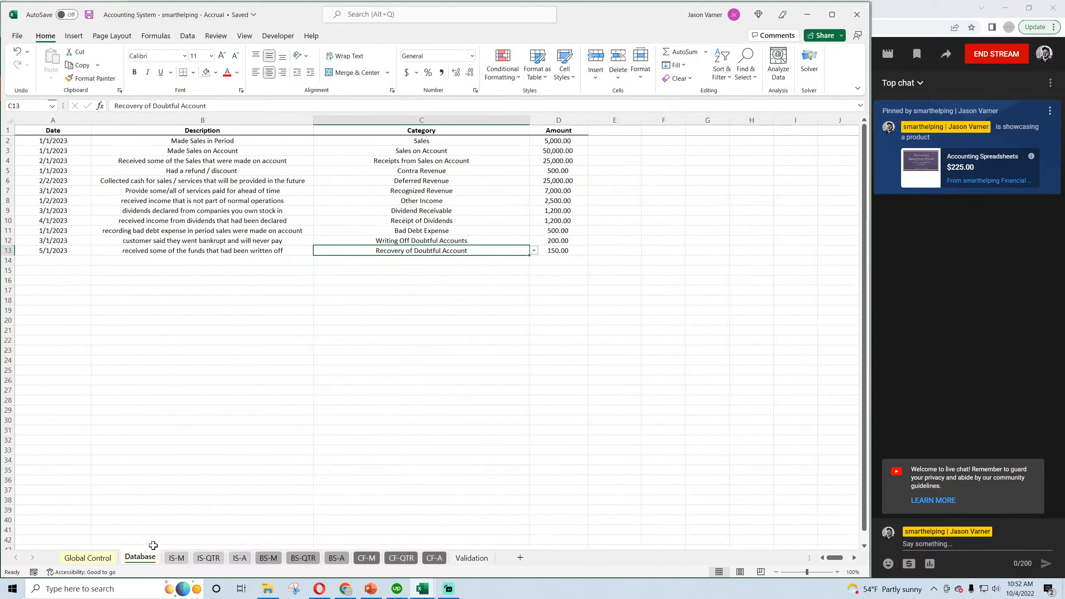
left_click(89, 14)
left_click(86, 14)
left_click(469, 558)
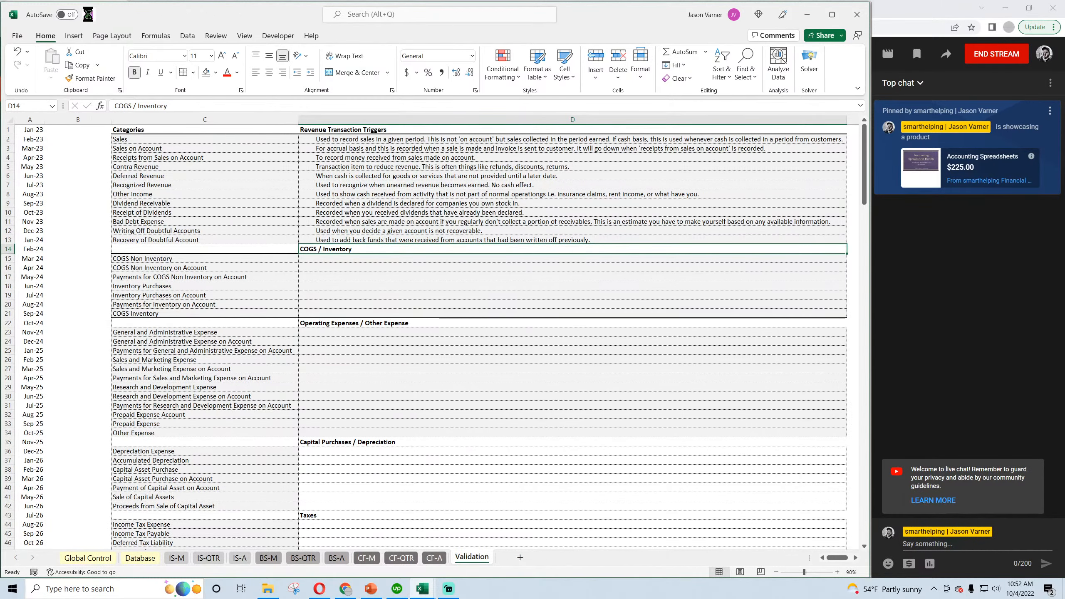
left_click(348, 140)
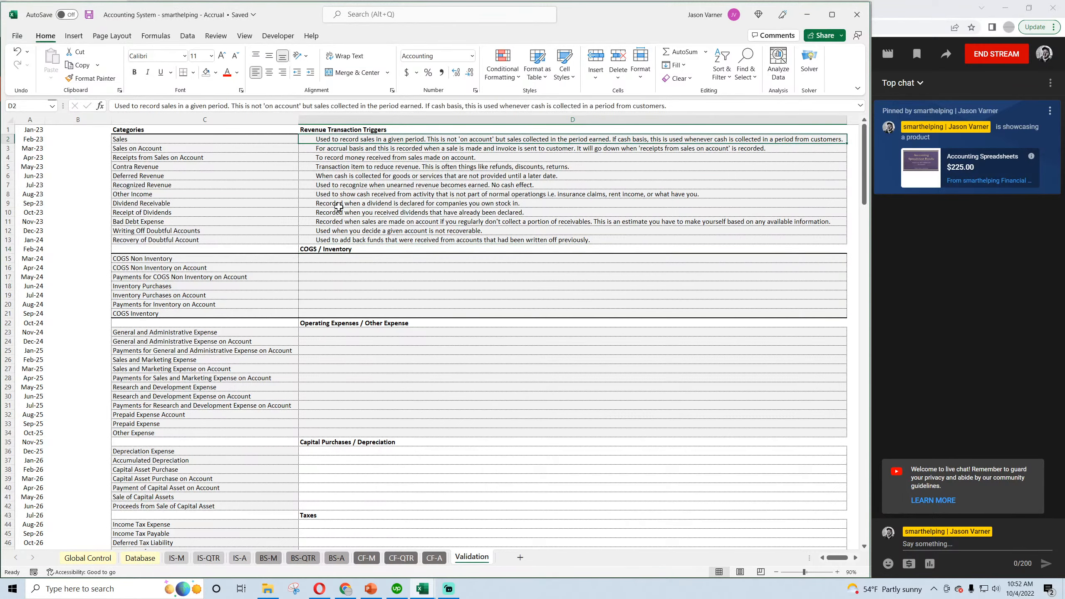
left_click(341, 185)
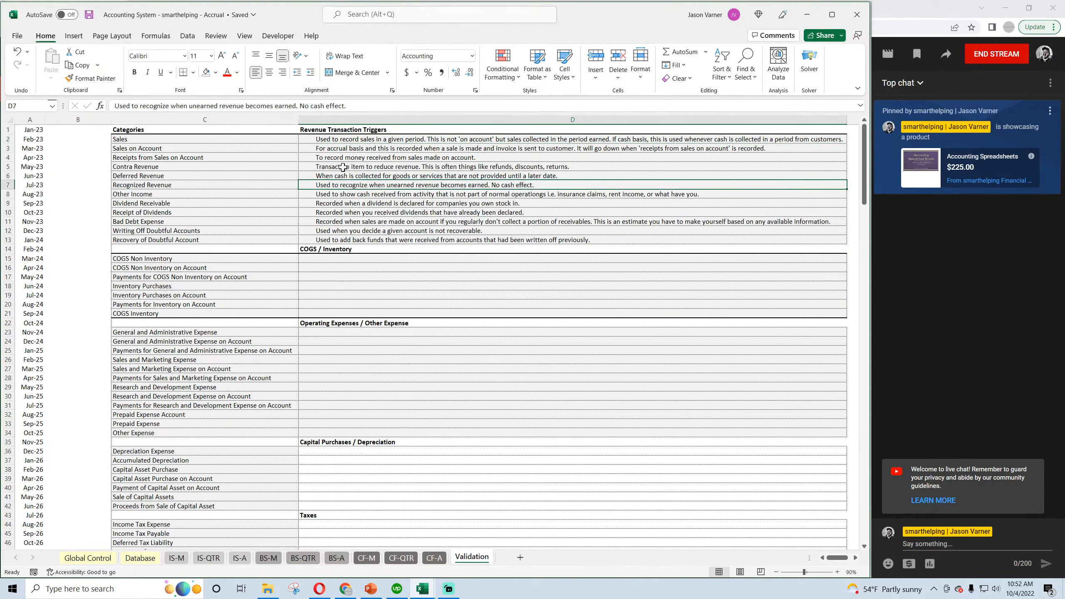
left_click(89, 15)
left_click(89, 15)
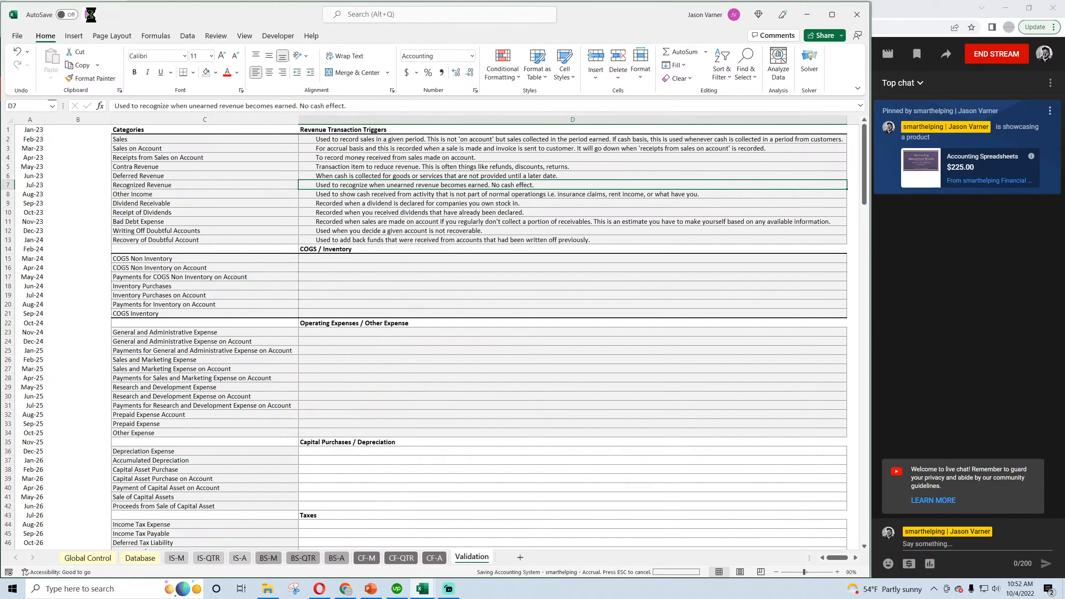
Start a sample transaction for the COGS Non Inventory category in Database row 14, dated 2/1/2023.
left_click(326, 261)
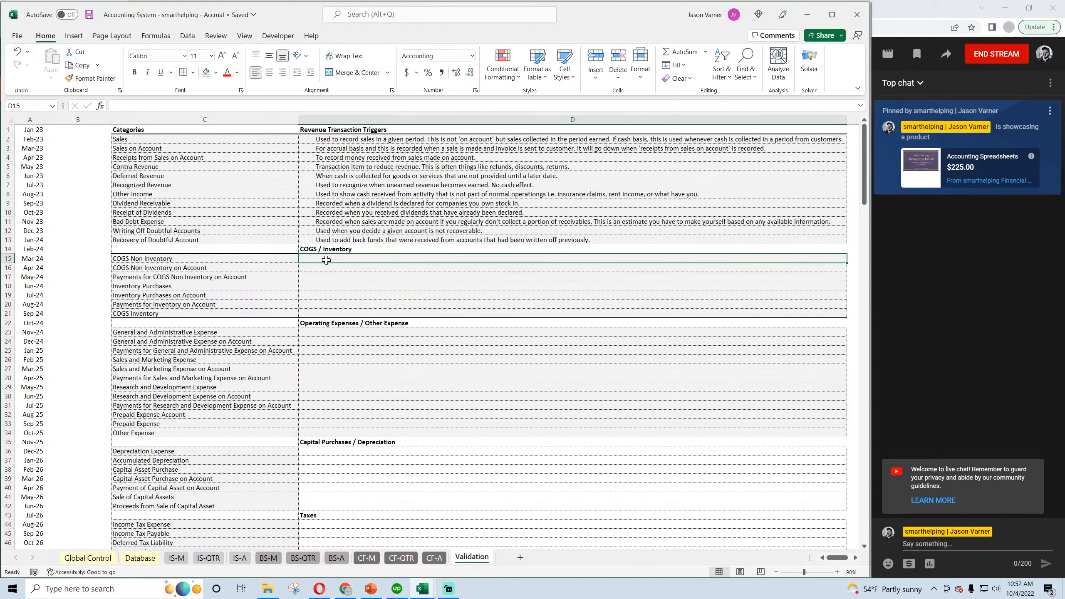
left_click(187, 261)
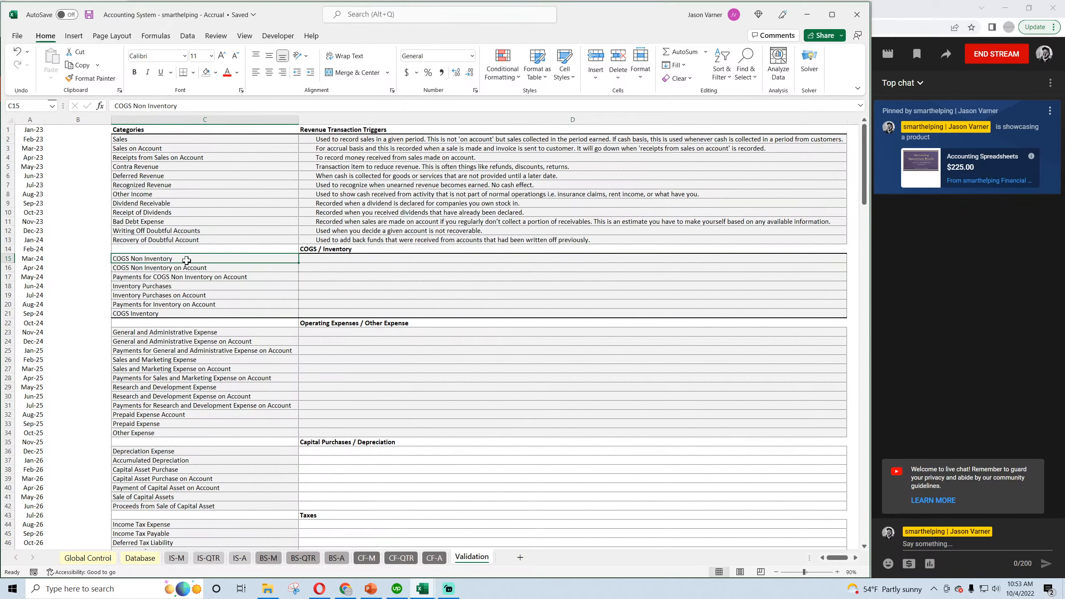
left_click(141, 557)
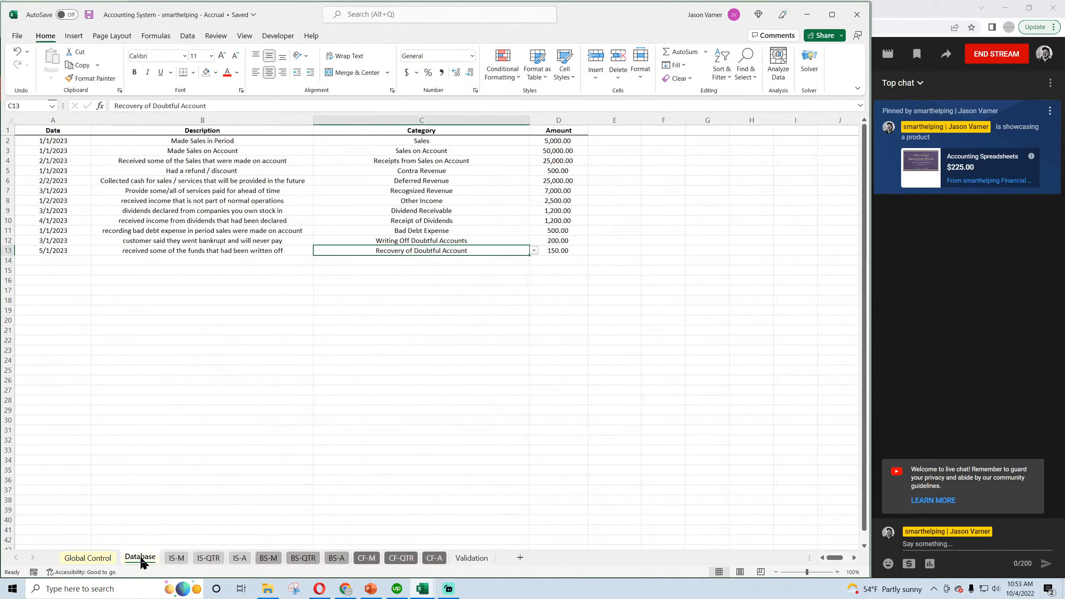
left_click(65, 260)
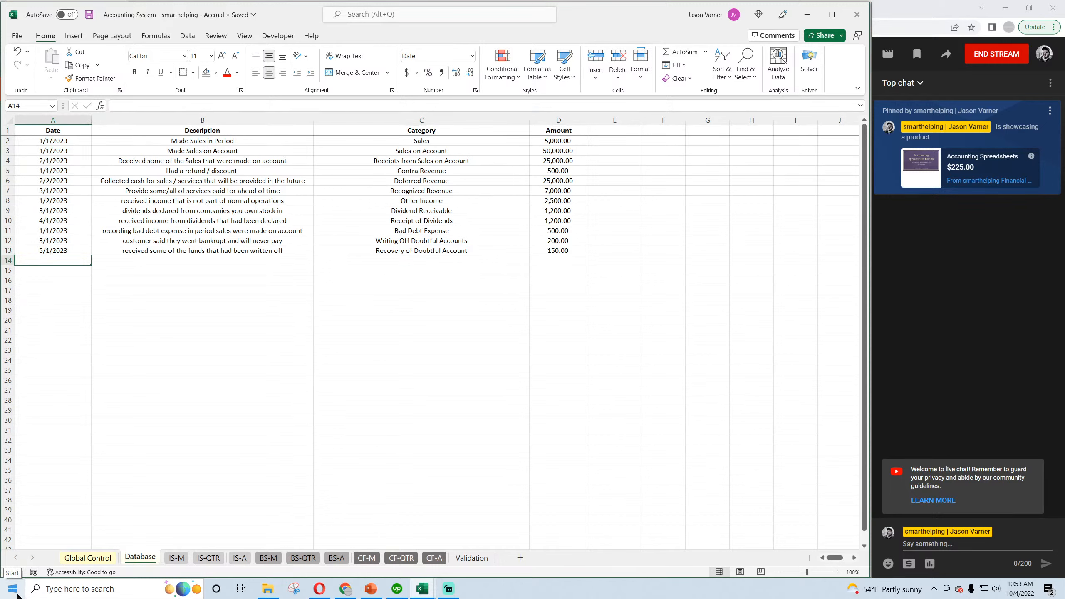
type("1")
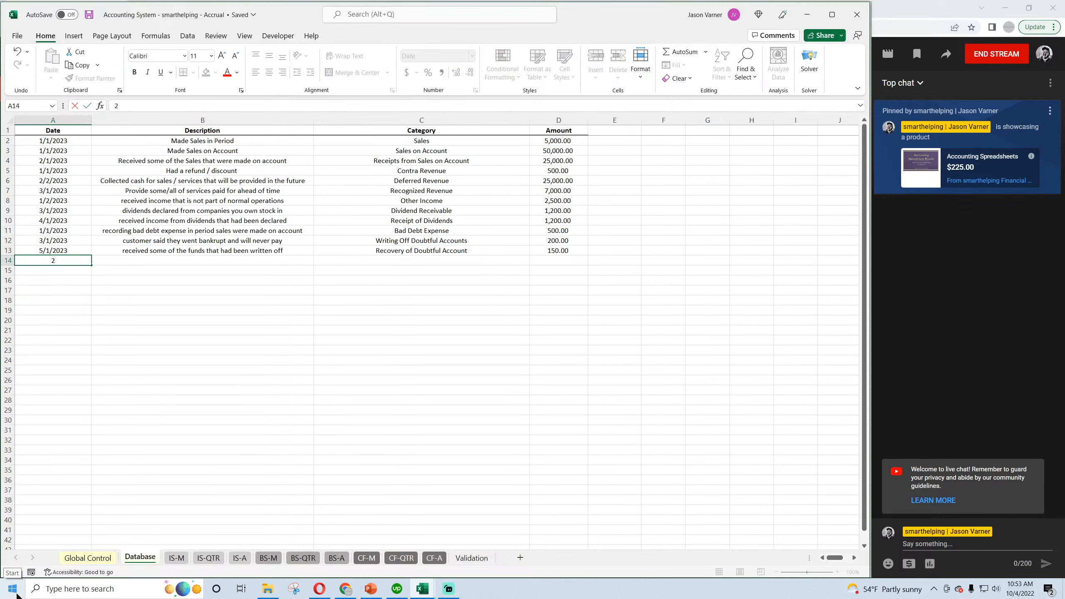
type("/1/2023")
key("Return")
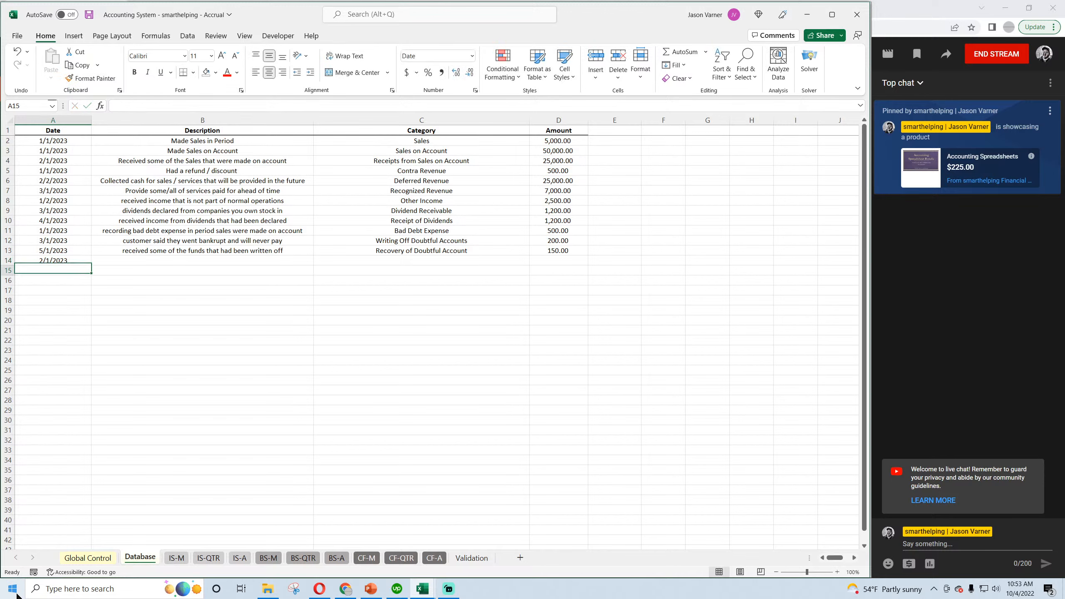
Enter the row 14 description "recording cost of goods sold expense that is not inventory related" and save the workbook.
key("Up")
key("Right")
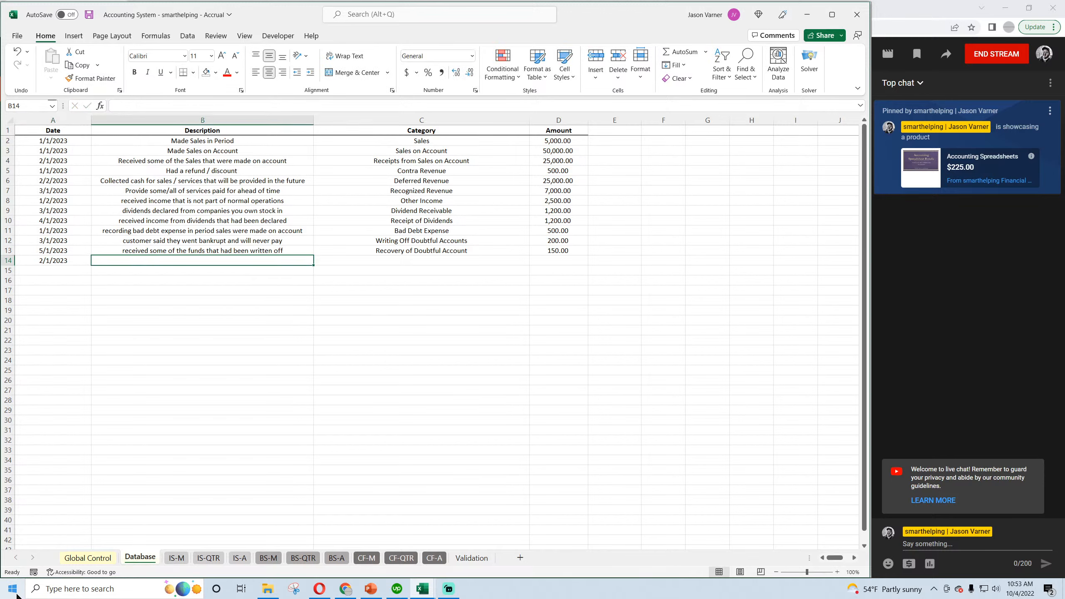
type("reo")
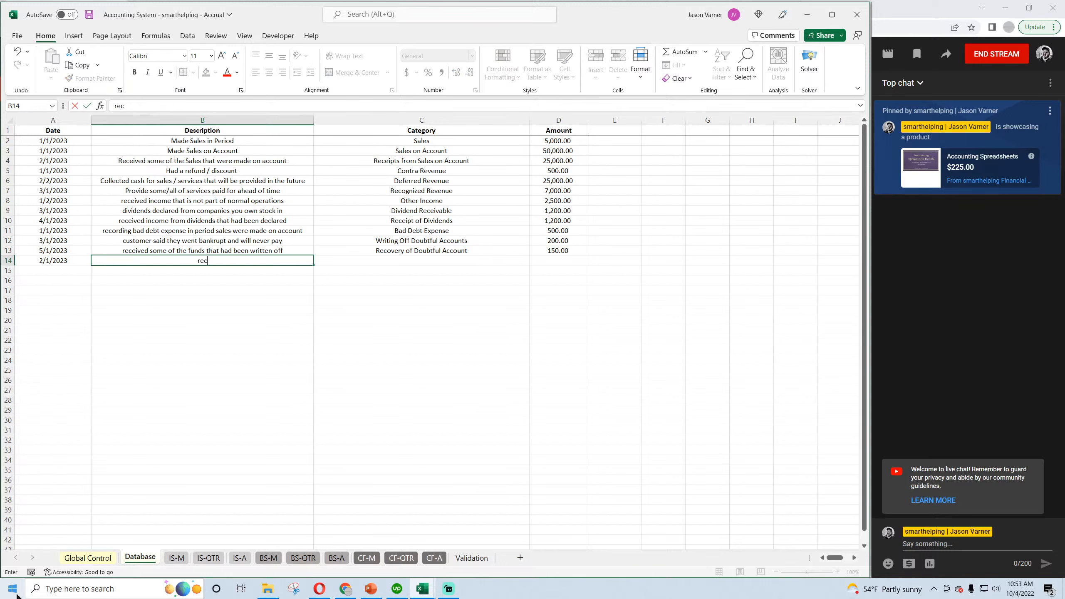
type("ording cost of goods sold expense tha")
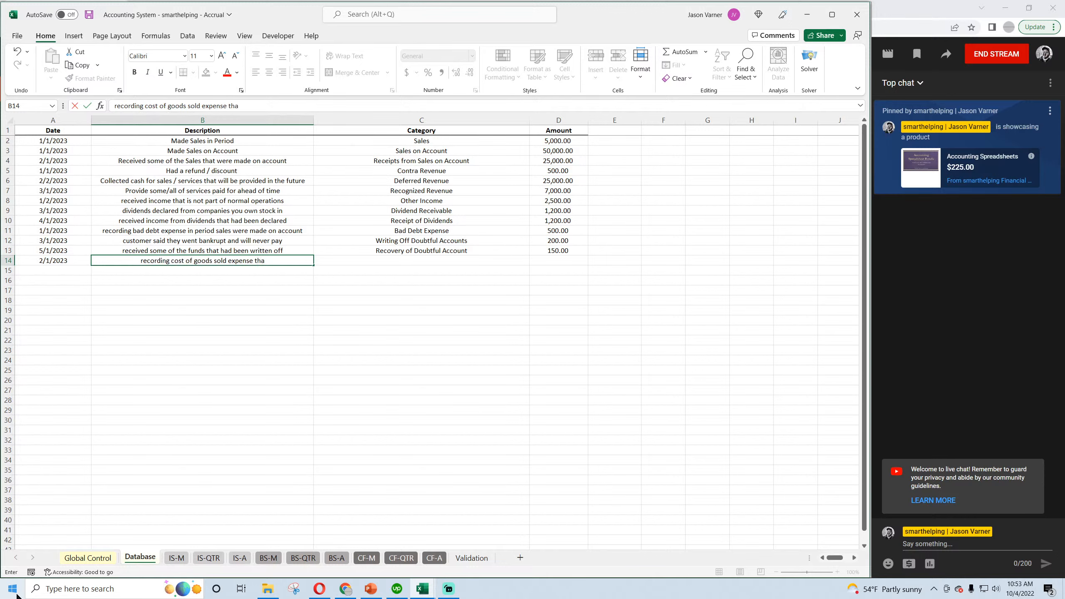
type("t is not invento")
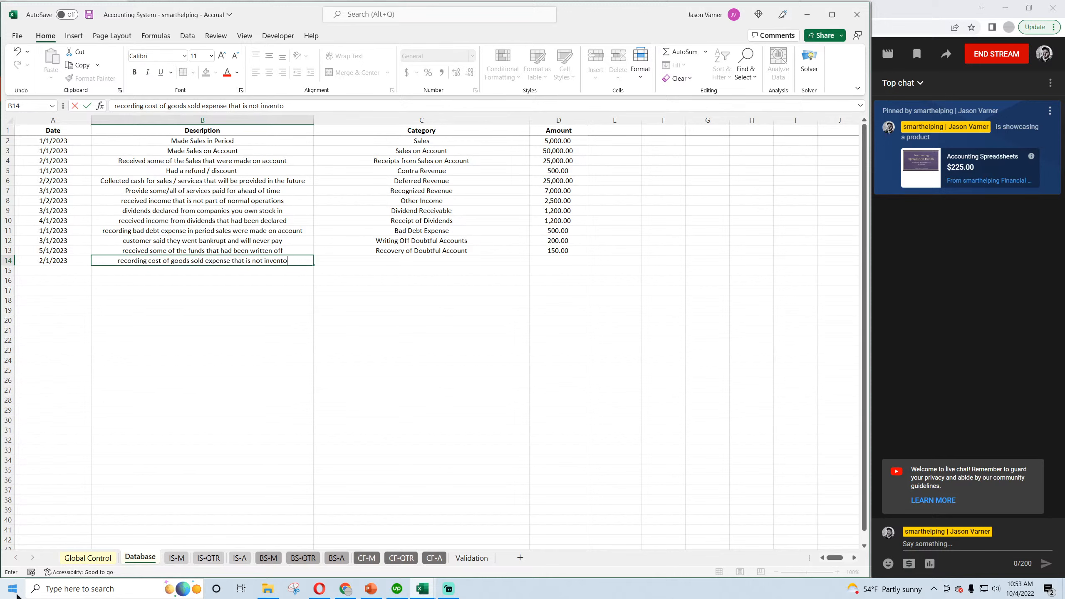
type("ry related")
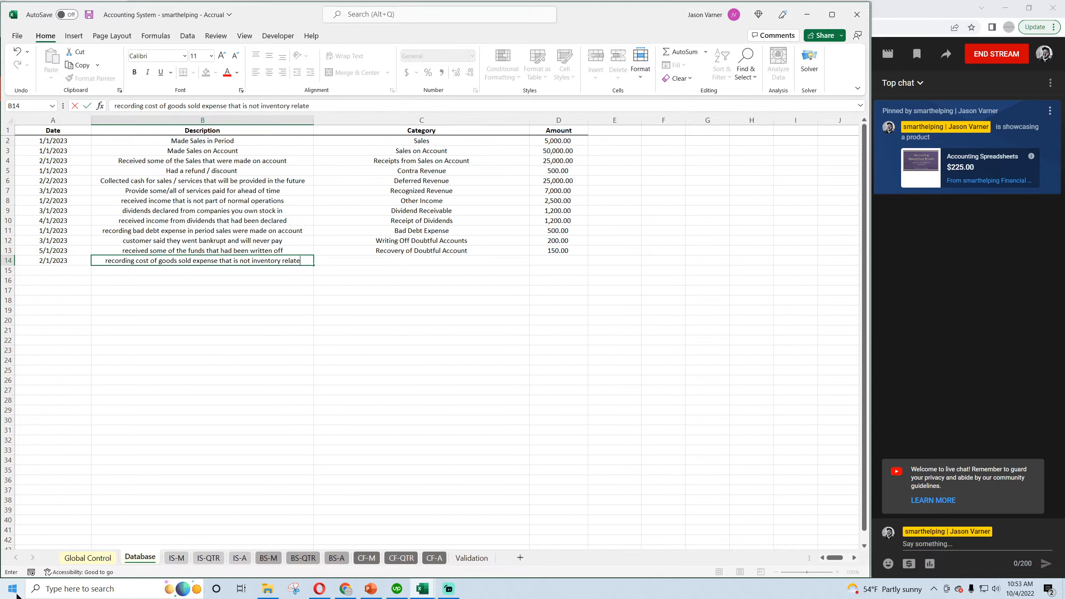
key("Return")
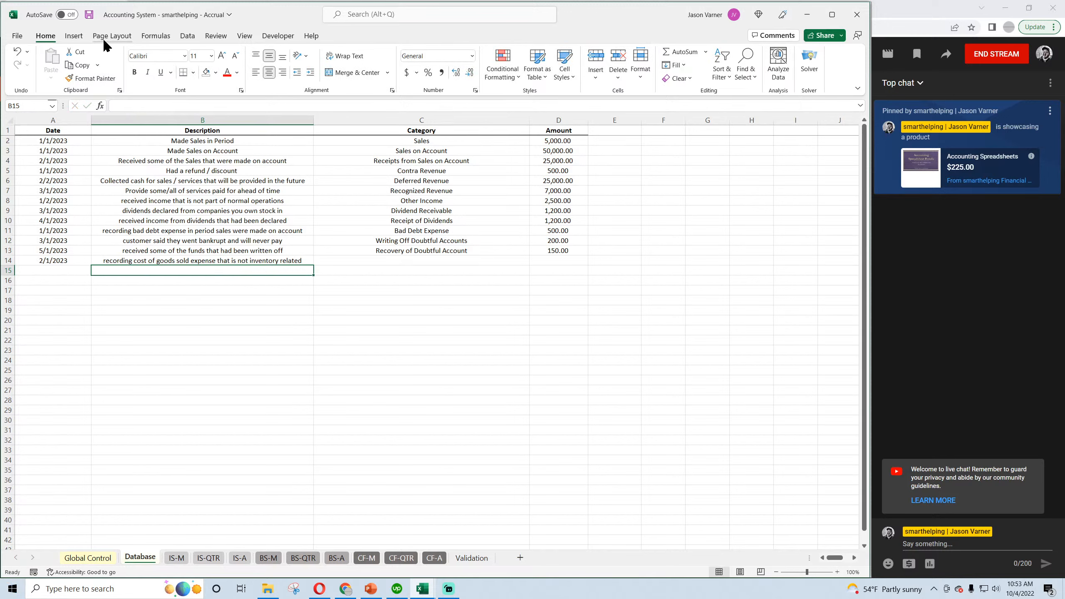
left_click(88, 15)
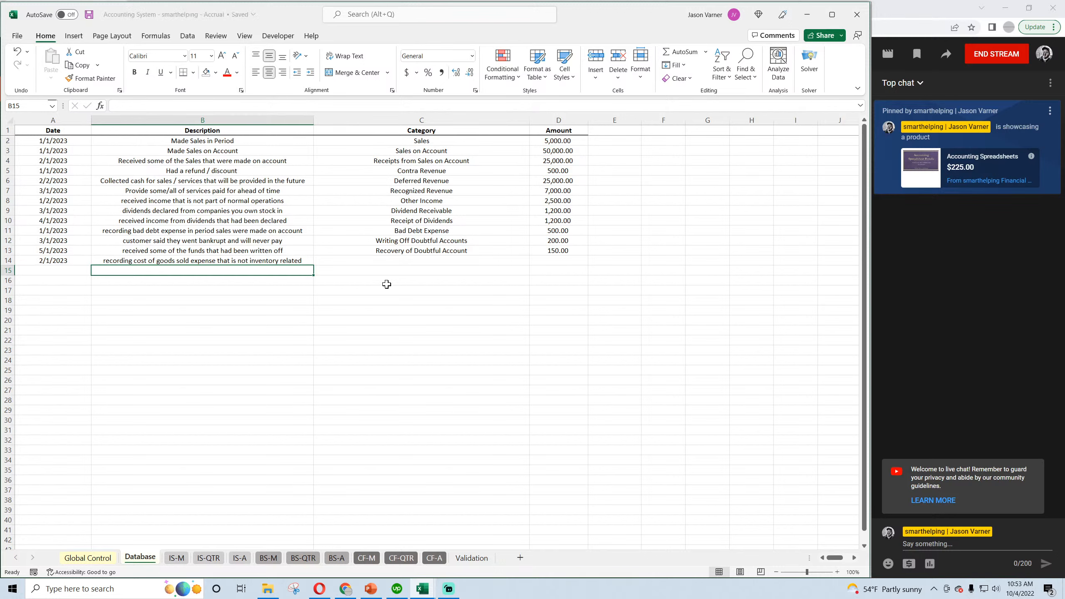
Assign the COGS Non Inventory category and an amount of 3,000 to the transaction in Database row 14.
left_click(482, 260)
left_click(534, 260)
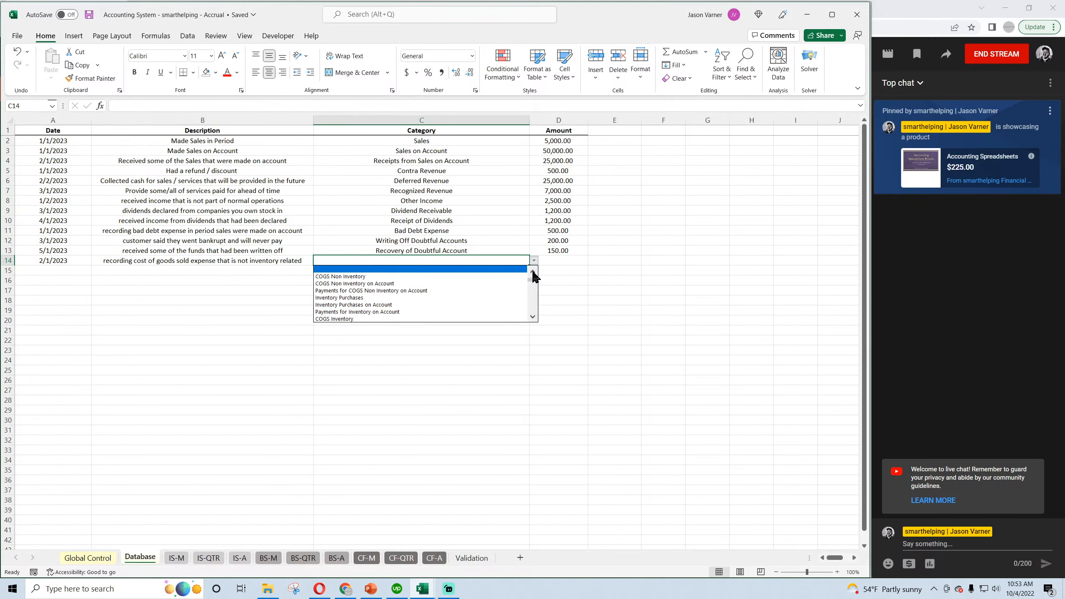
left_click_drag(532, 280, 532, 275)
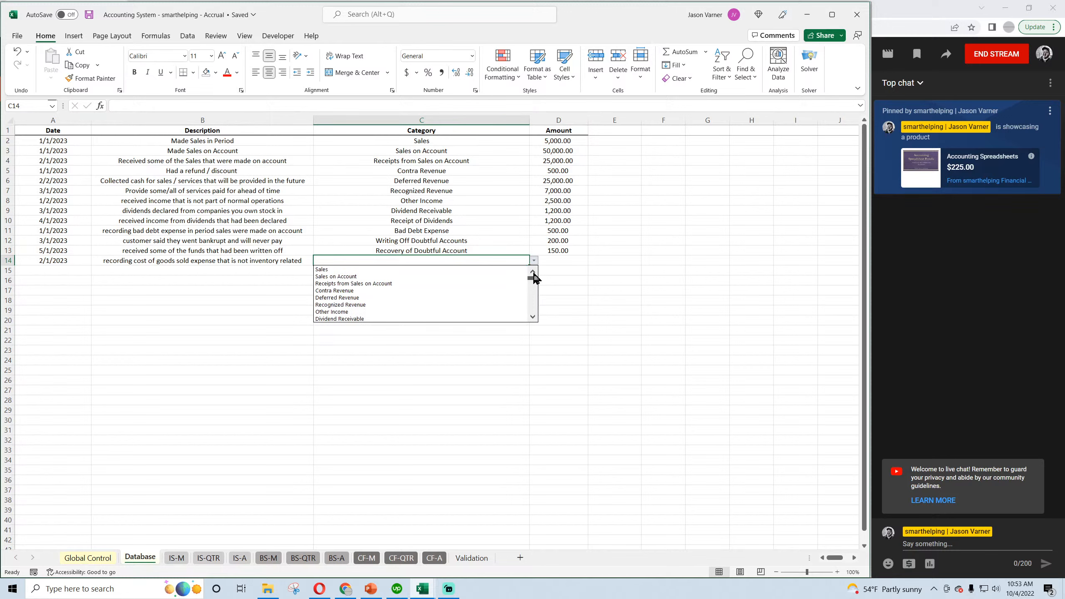
left_click(533, 316)
left_click(534, 317)
left_click(534, 317)
left_click(533, 317)
left_click(534, 316)
left_click(534, 317)
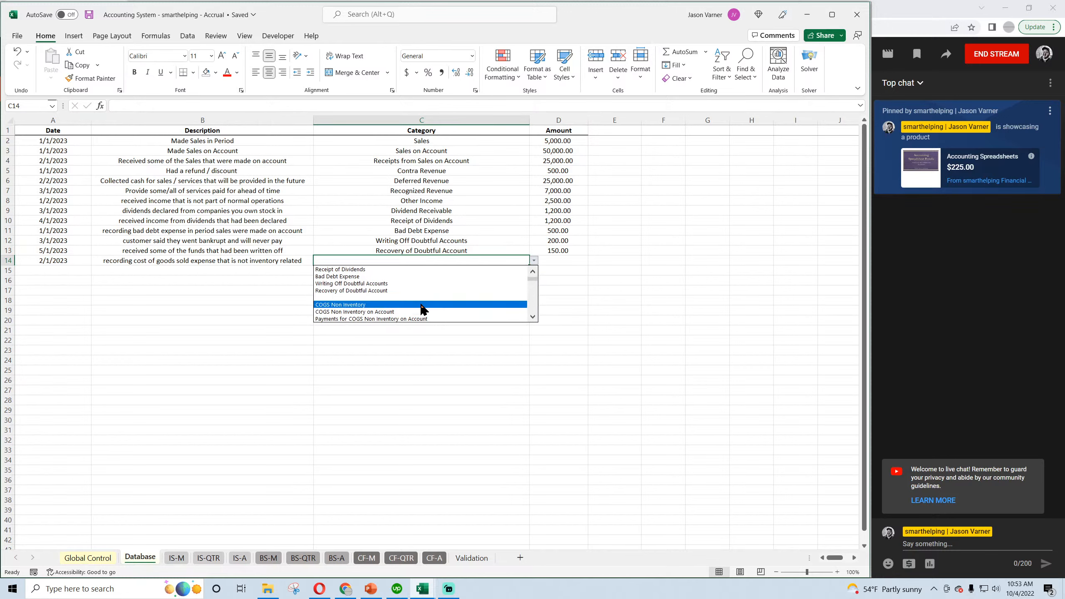
left_click(382, 305)
left_click(558, 260)
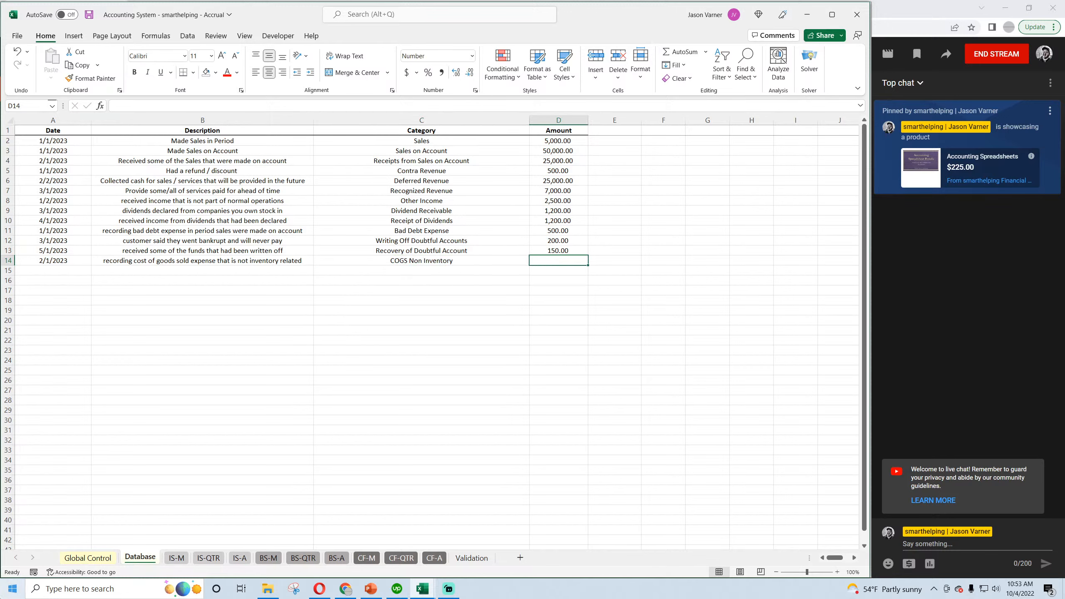
type("3,00")
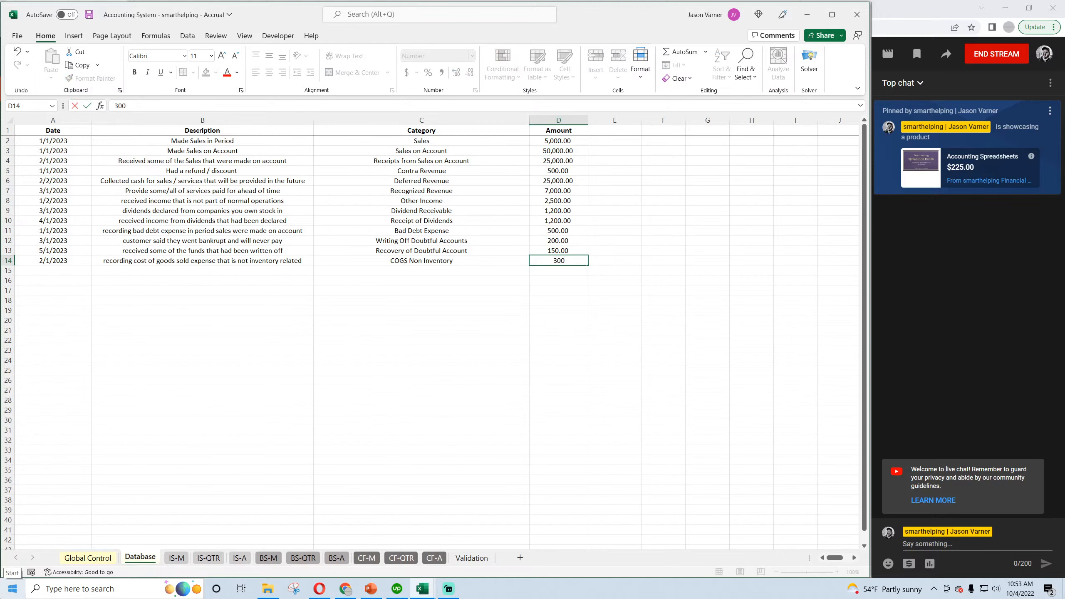
type("0")
key("Return")
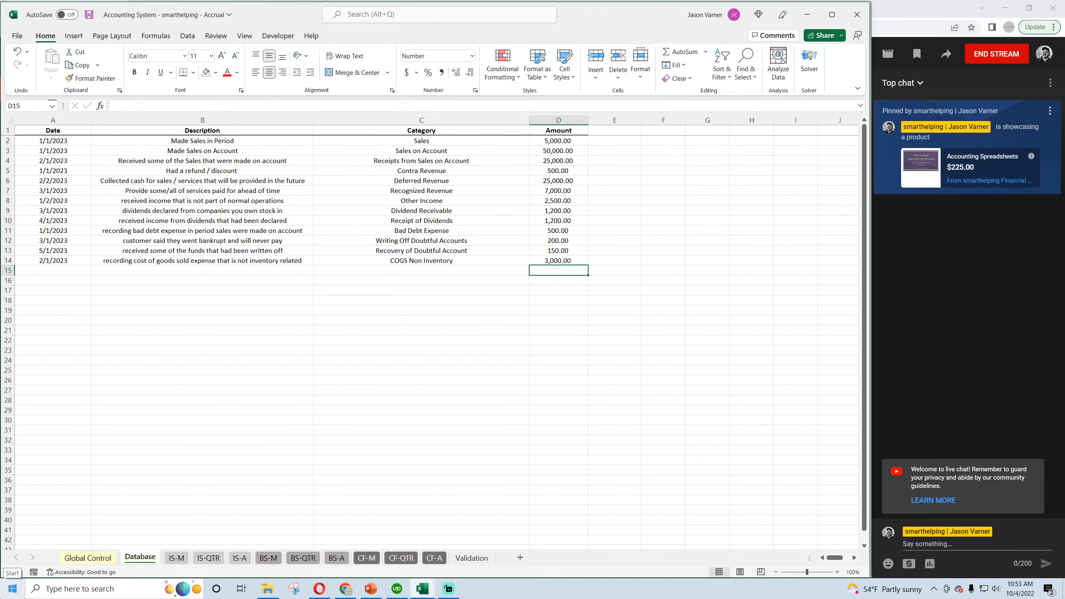
Save the workbook and open the monthly income statement on the IS-M sheet to check the cost of goods sold.
left_click(247, 263)
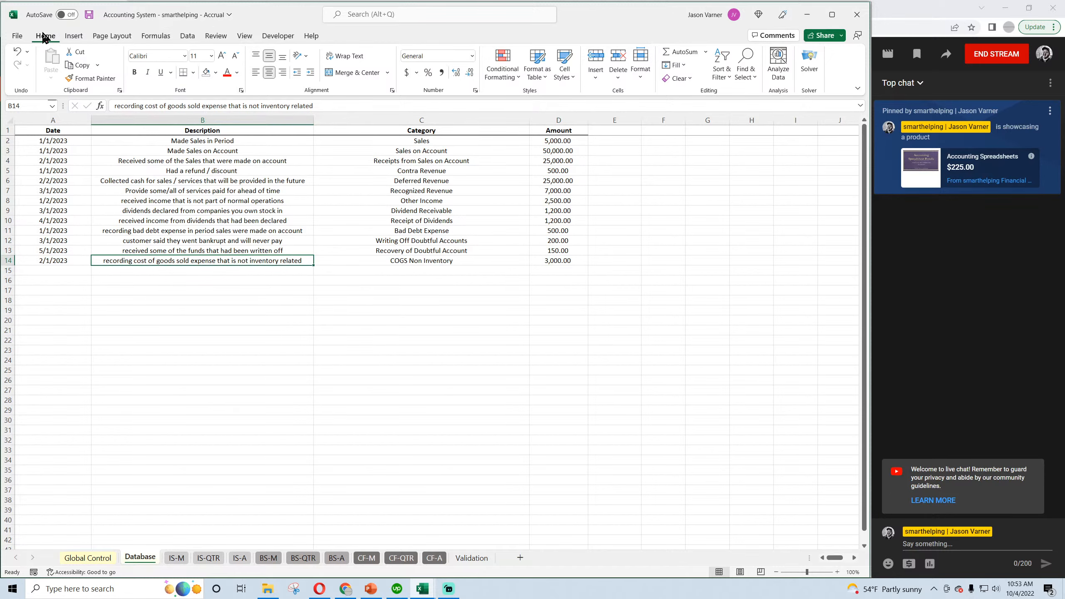
left_click(89, 17)
left_click(176, 558)
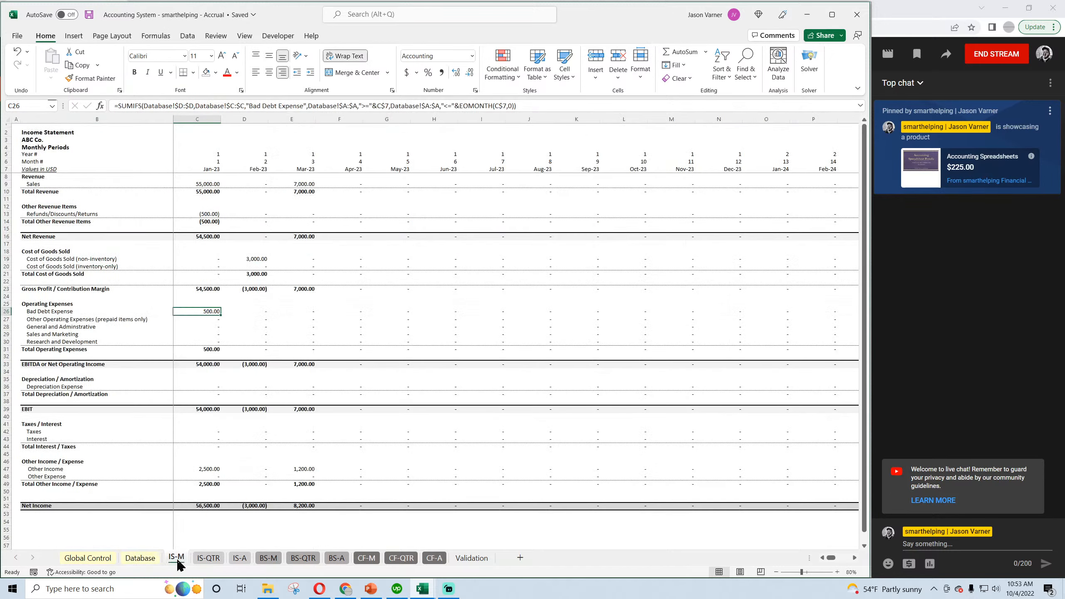
Examine February's non-inventory cost of goods sold on the income statement and February cash and retained earnings on the BS-M balance sheet.
left_click(252, 259)
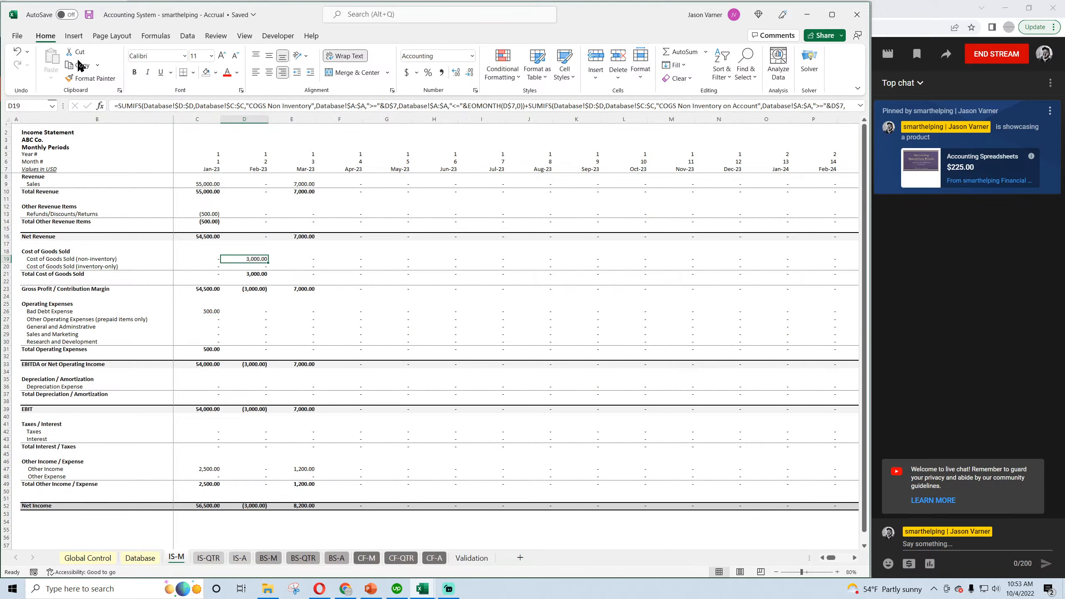
left_click(89, 16)
left_click(268, 558)
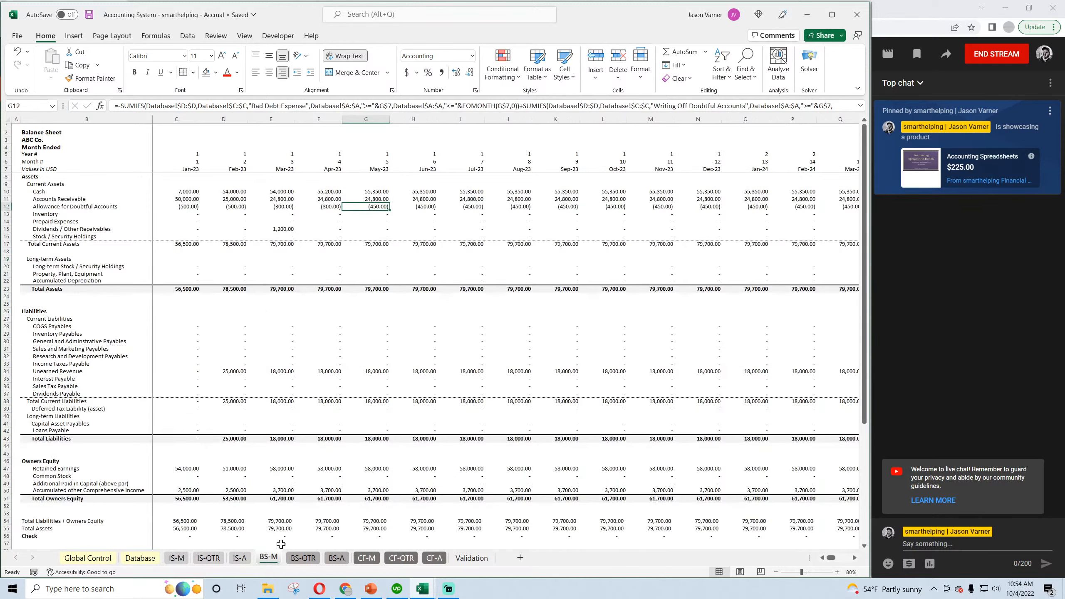
scroll(352, 443, "up", 3)
left_click(232, 192)
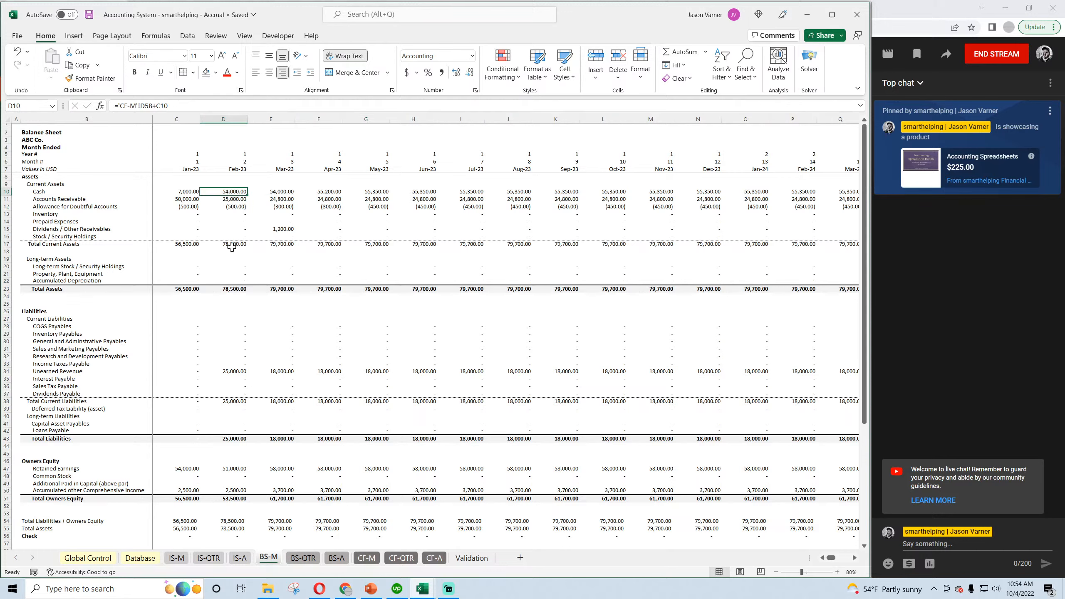
left_click(237, 468)
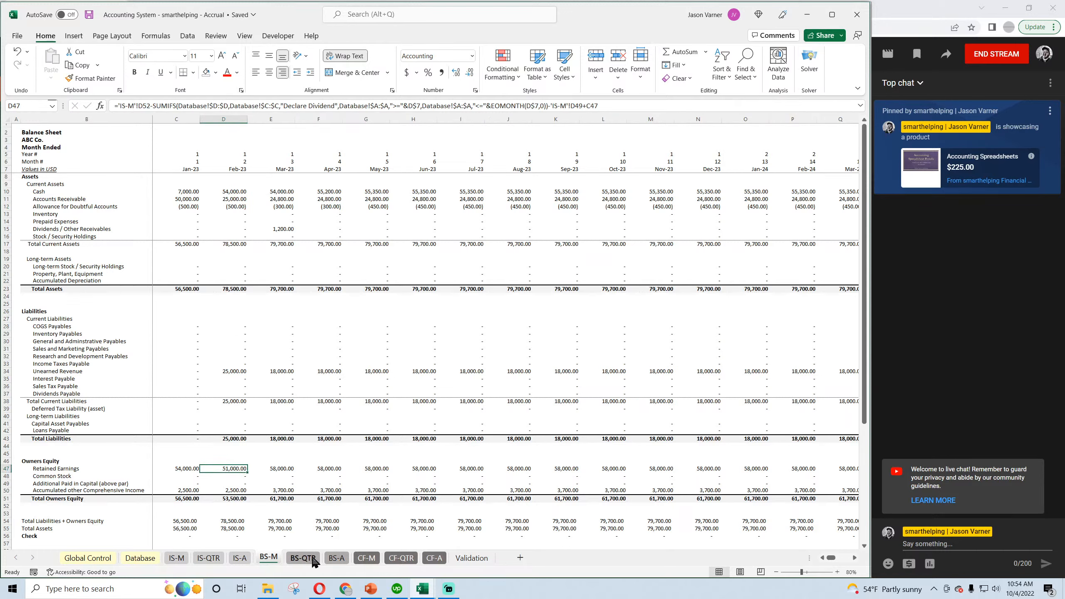
Check February net income and operating cash flow on the monthly cash flow statement, CF-M.
left_click(436, 559)
left_click(370, 562)
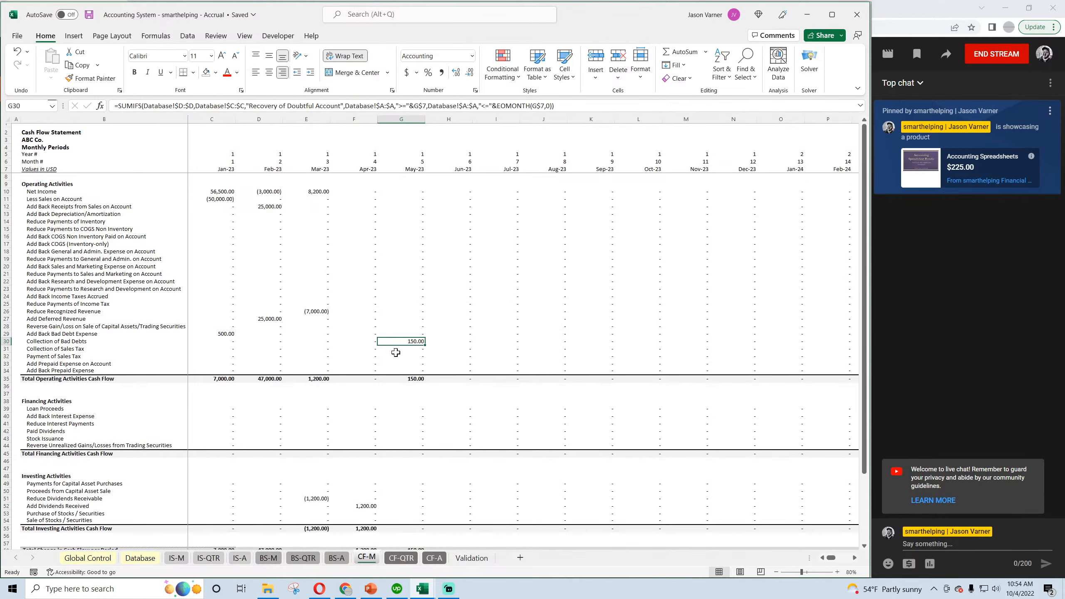
left_click(269, 192)
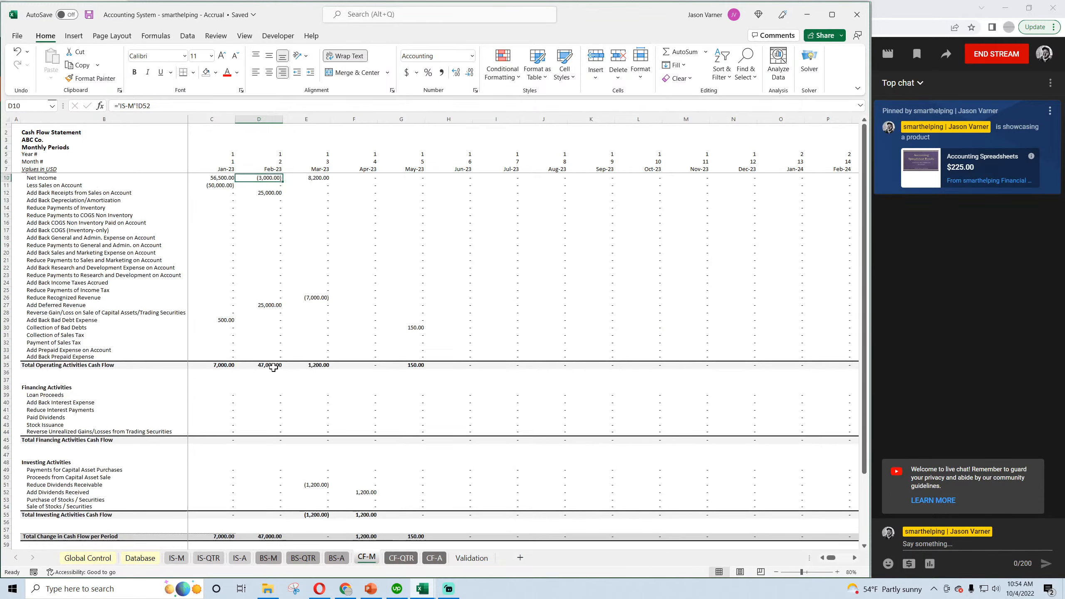
In the Validation sheet, start the COGS Non Inventory trigger text in D15 with "Used to record when an expense is incurred".
left_click(471, 557)
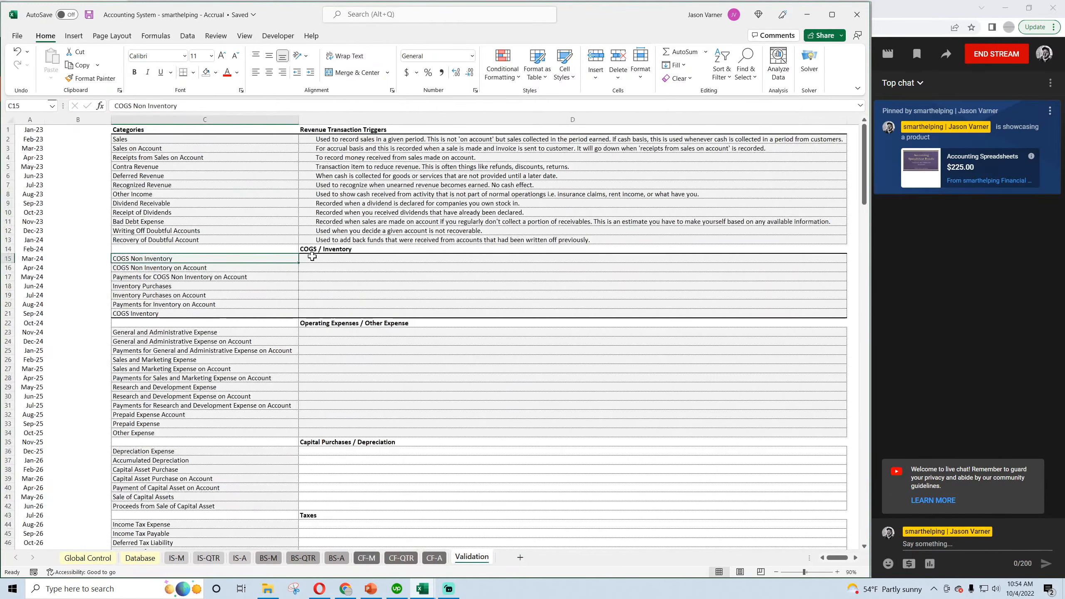
key("Right")
type("U")
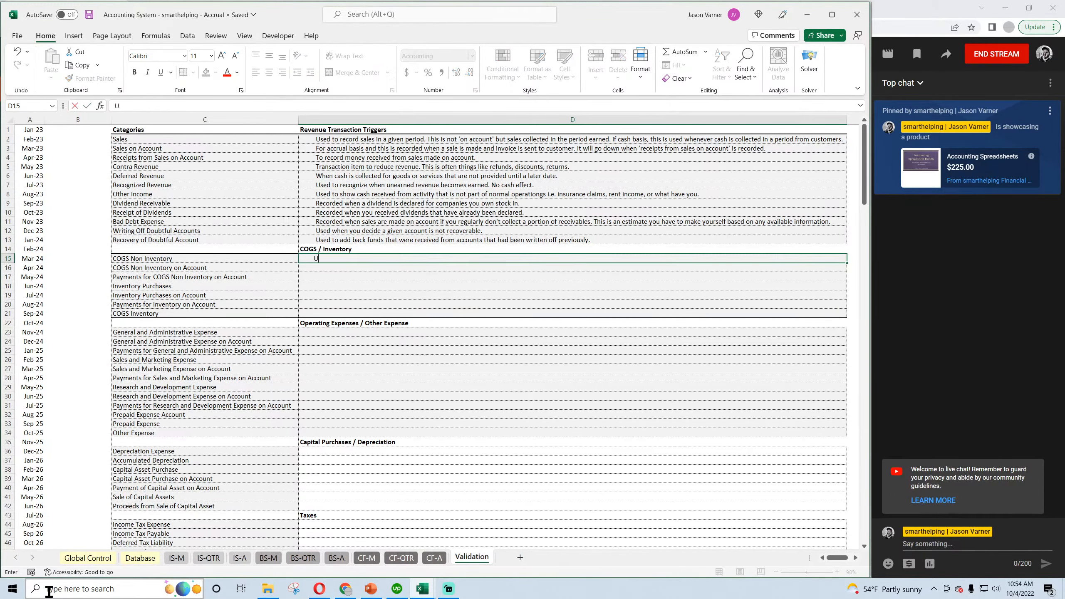
type("sed to record")
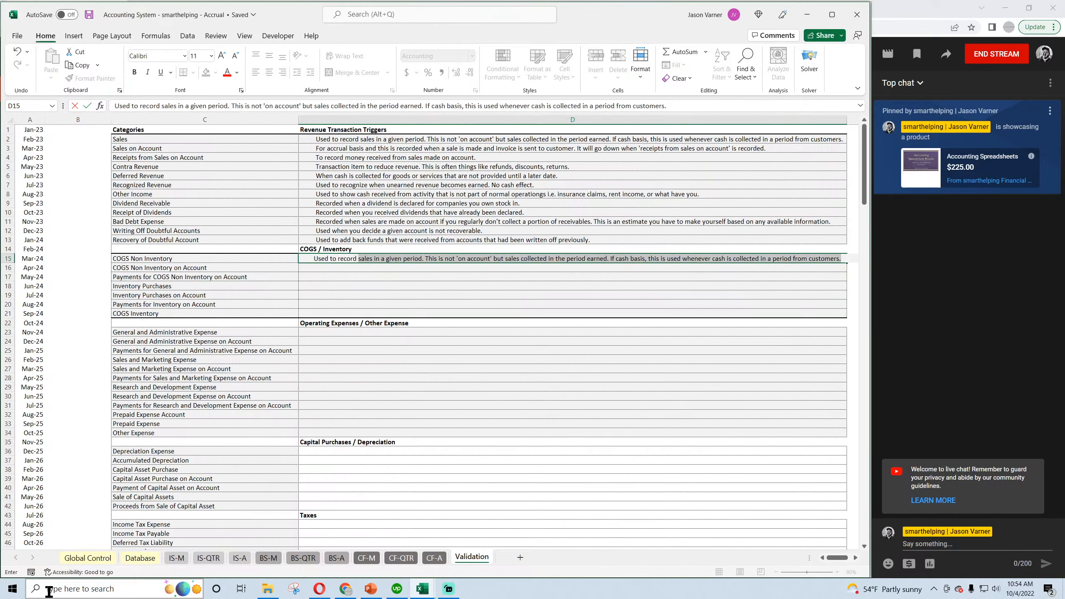
type(" when an expense is incurred")
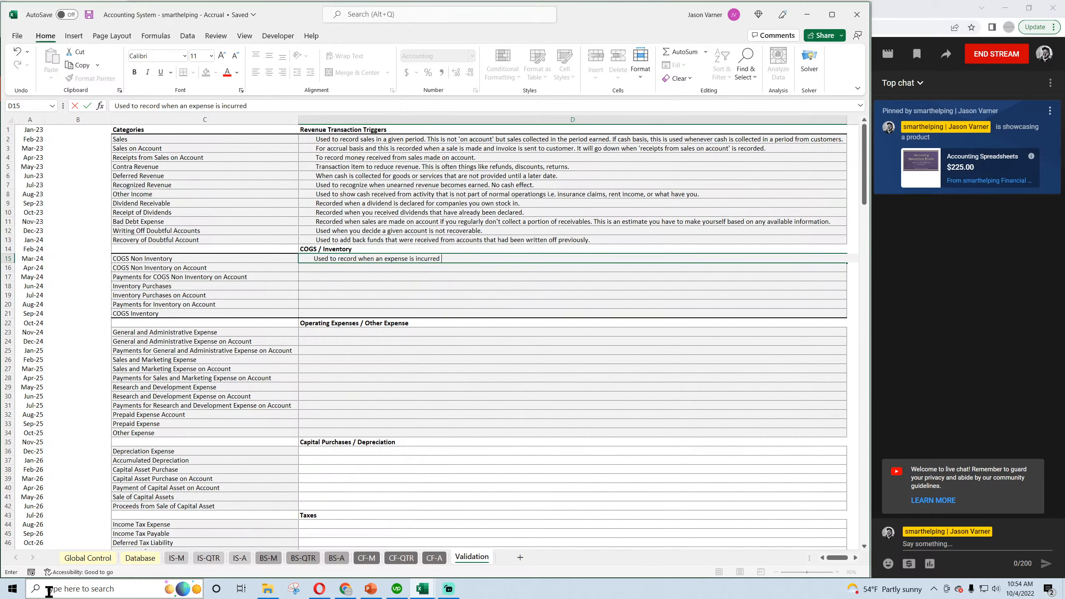
Continue the D15 text with "in the same month it is paid out of the bank for cost of goods sold items (not including inventory)" and save.
type("sam")
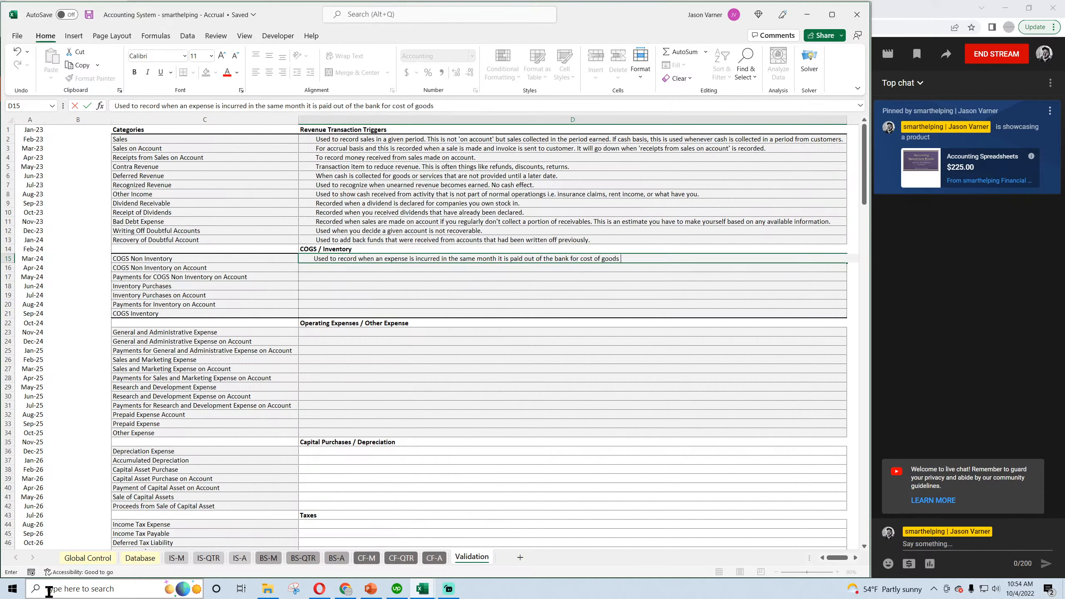
type("items (not including inventory")
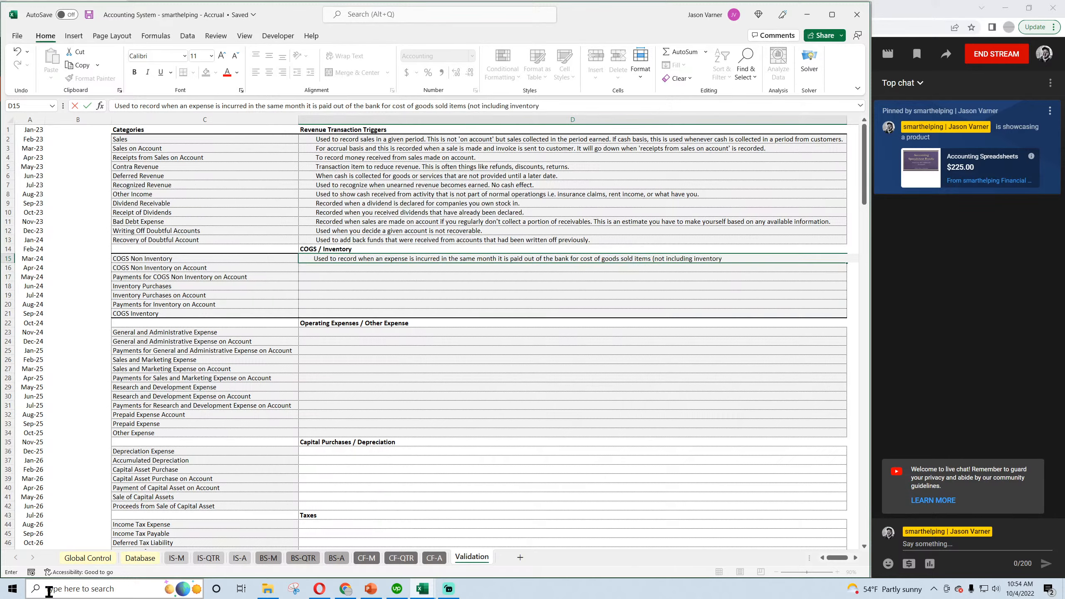
key("Return")
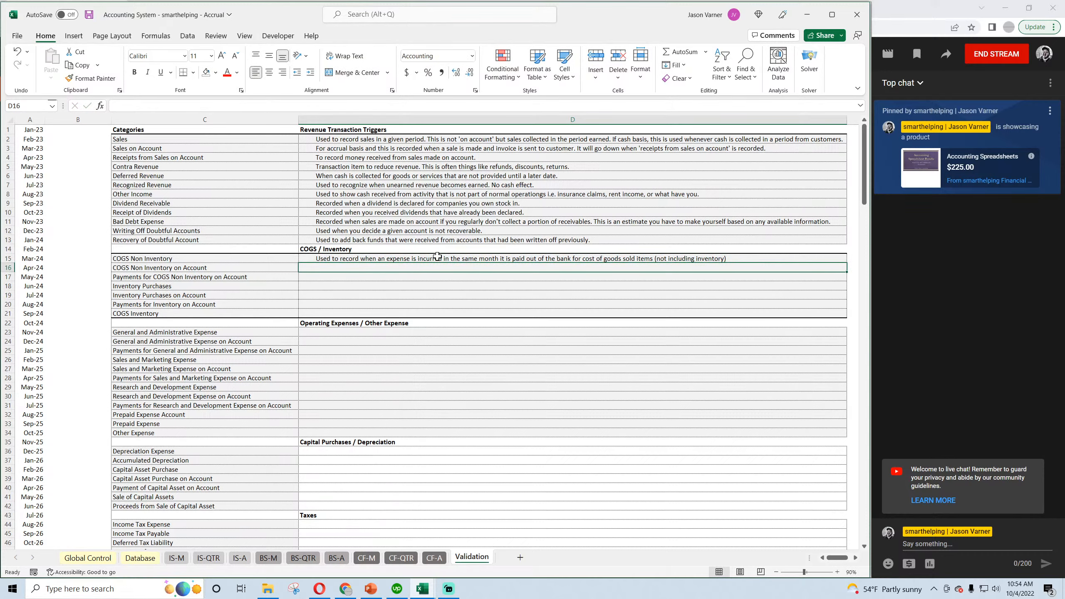
left_click(89, 15)
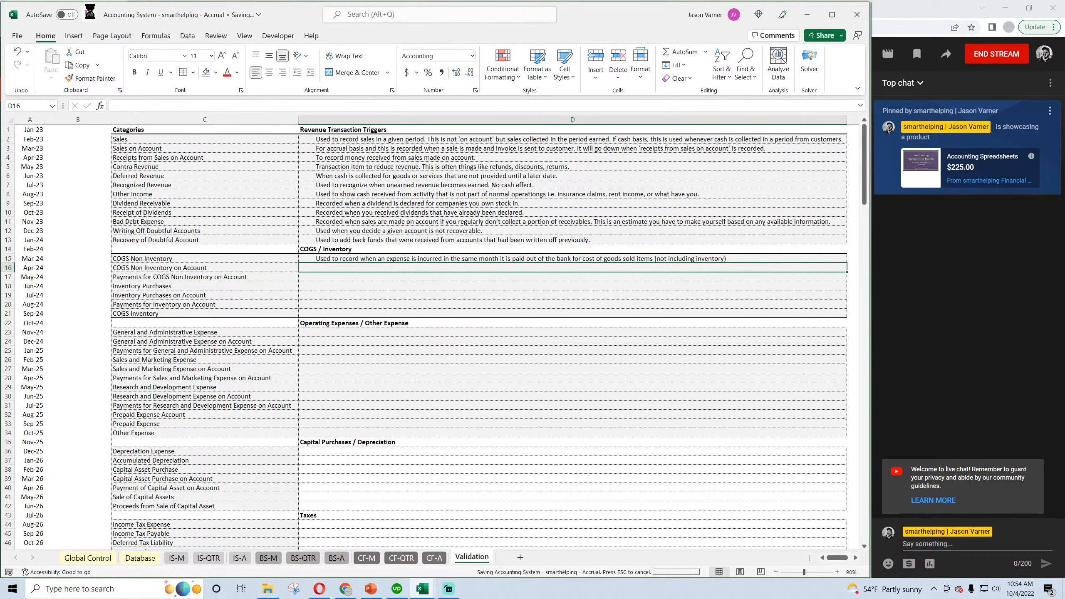
Review the remaining COGS and operating expense categories in the Validation list, including their on-account and payment variants.
left_click(360, 260)
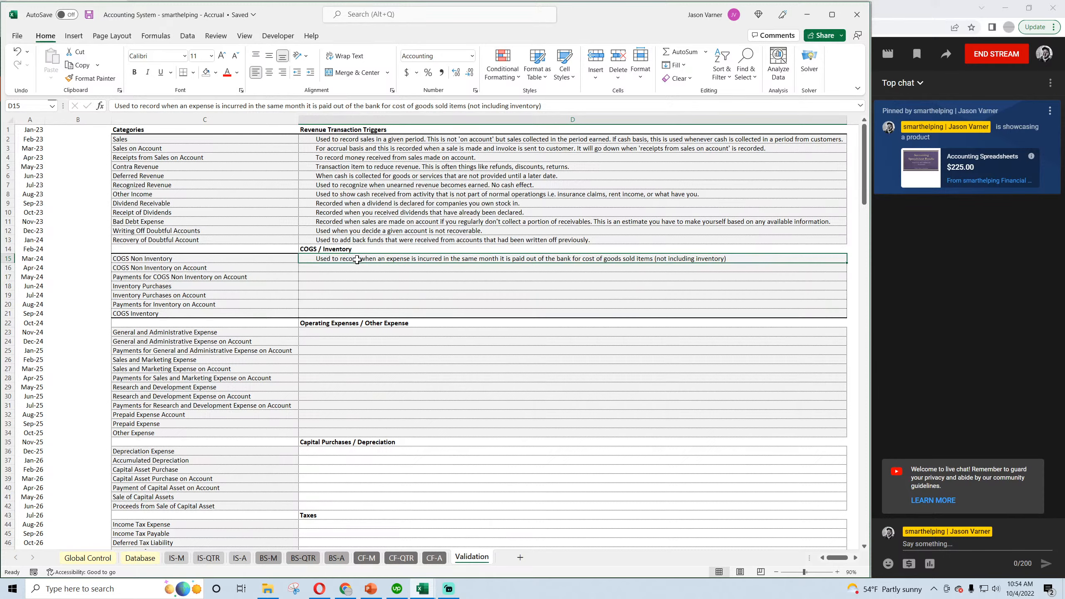
left_click(161, 305)
left_click(157, 277)
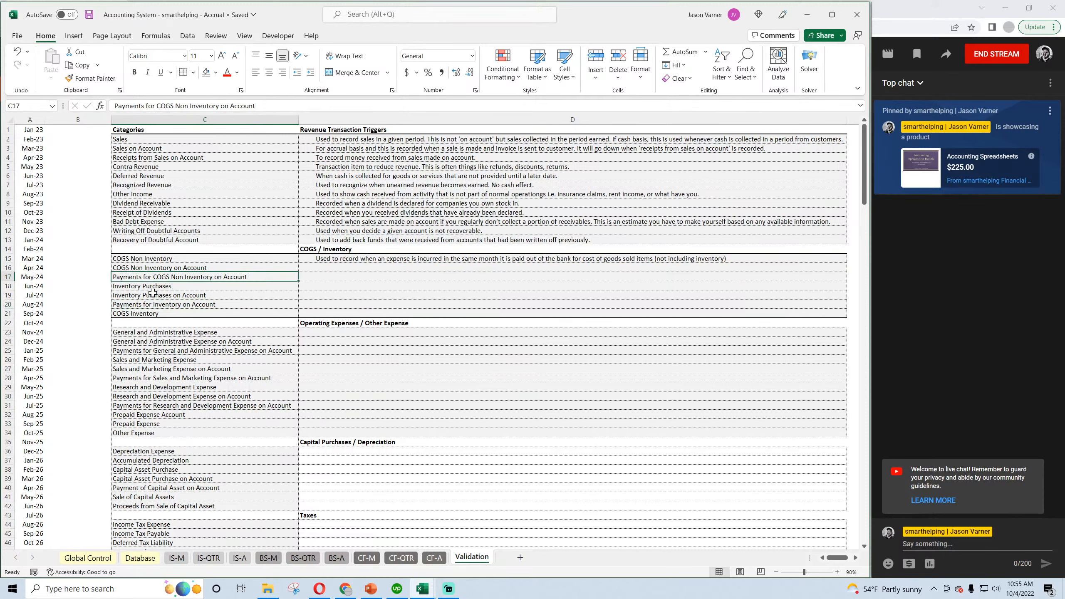
left_click(163, 331)
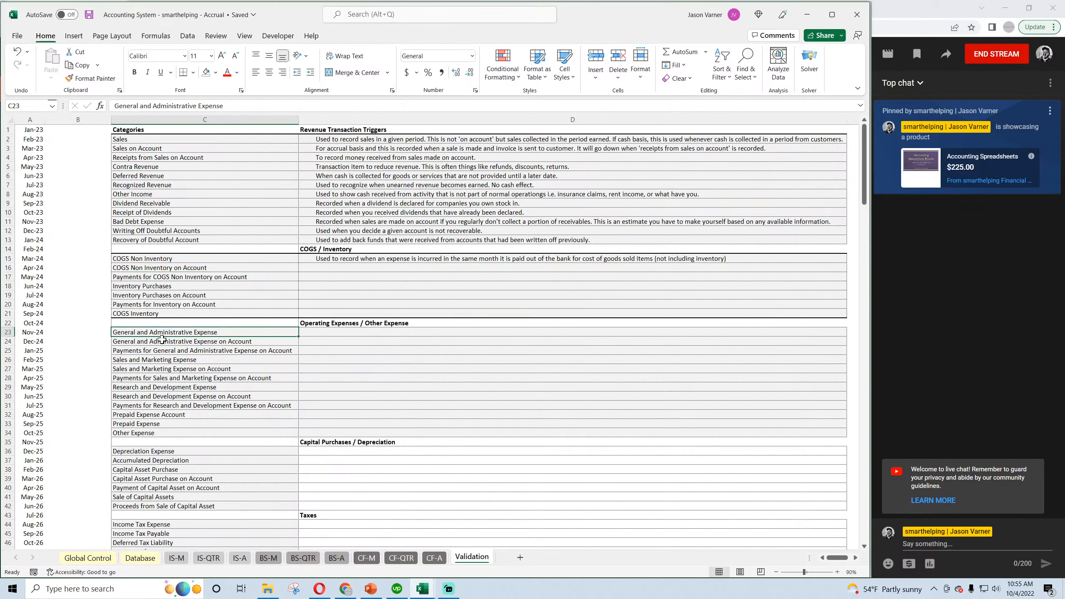
left_click(161, 359)
left_click(149, 388)
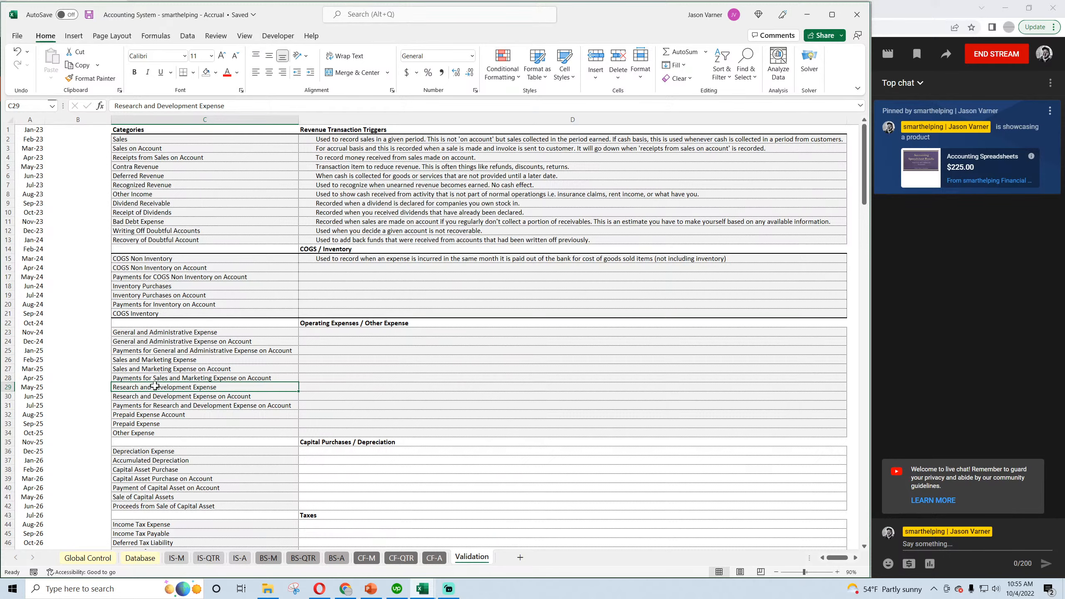
left_click(159, 333)
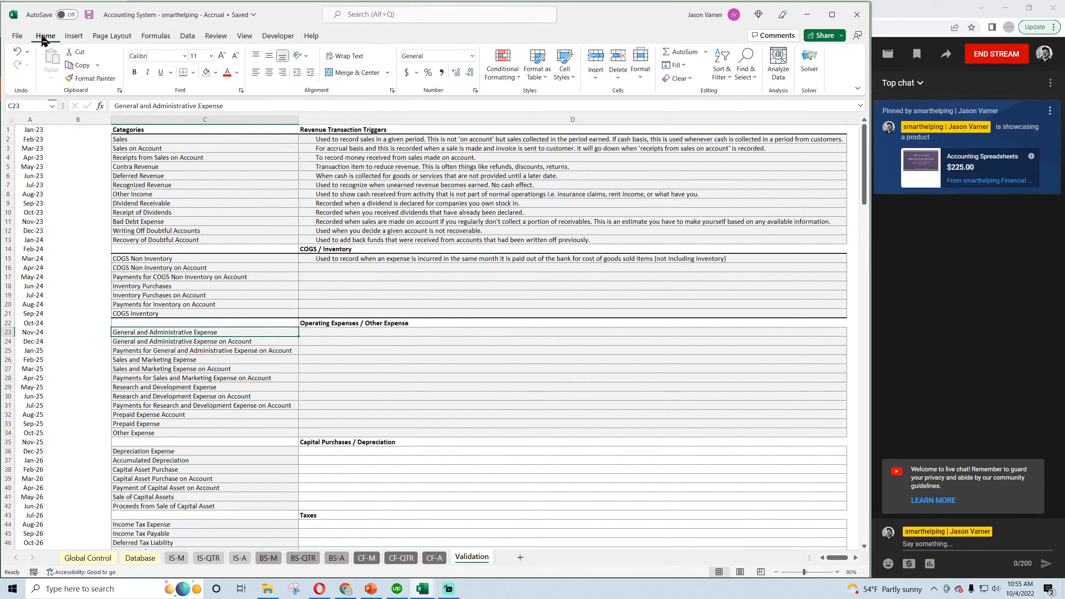
left_click(193, 341)
left_click(192, 351)
left_click(192, 341)
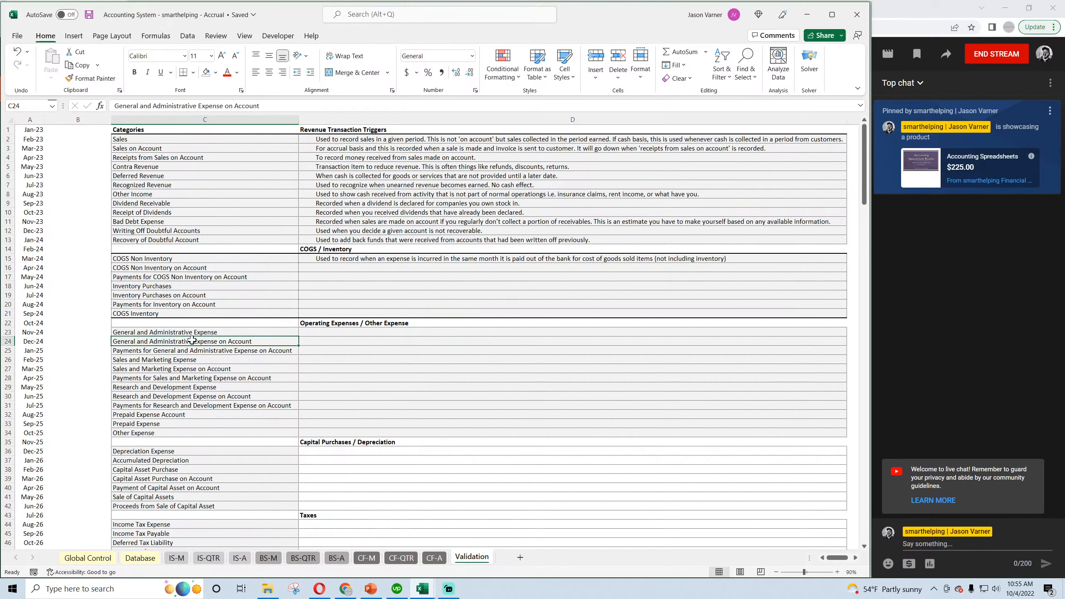
left_click(215, 350)
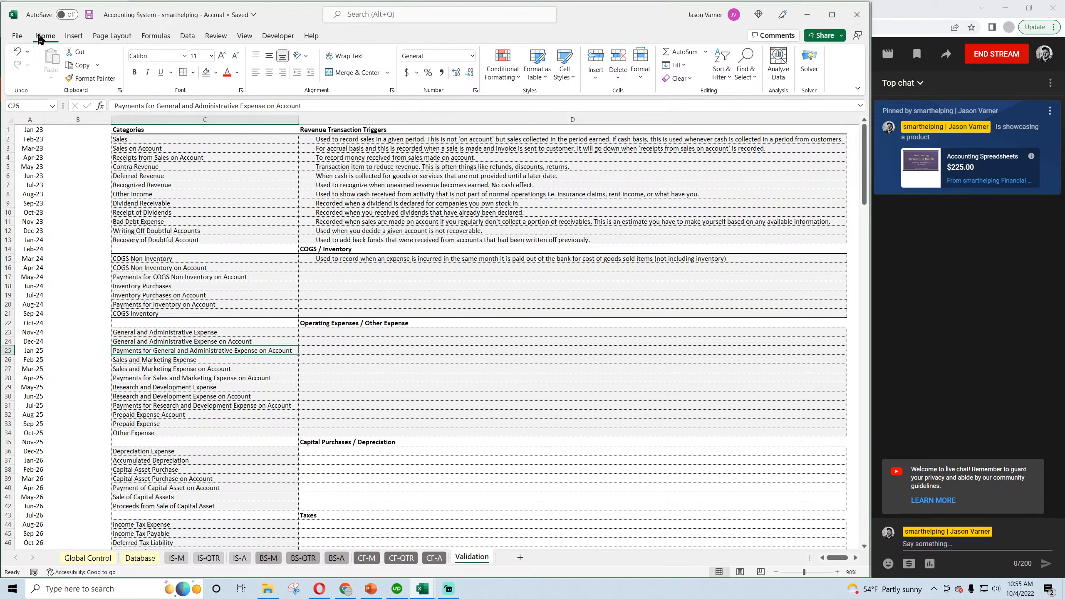
left_click(88, 15)
Copy the COGS Non Inventory trigger description from D15 into Validation cell D15 of the Cash Basis workbook.
left_click(355, 258)
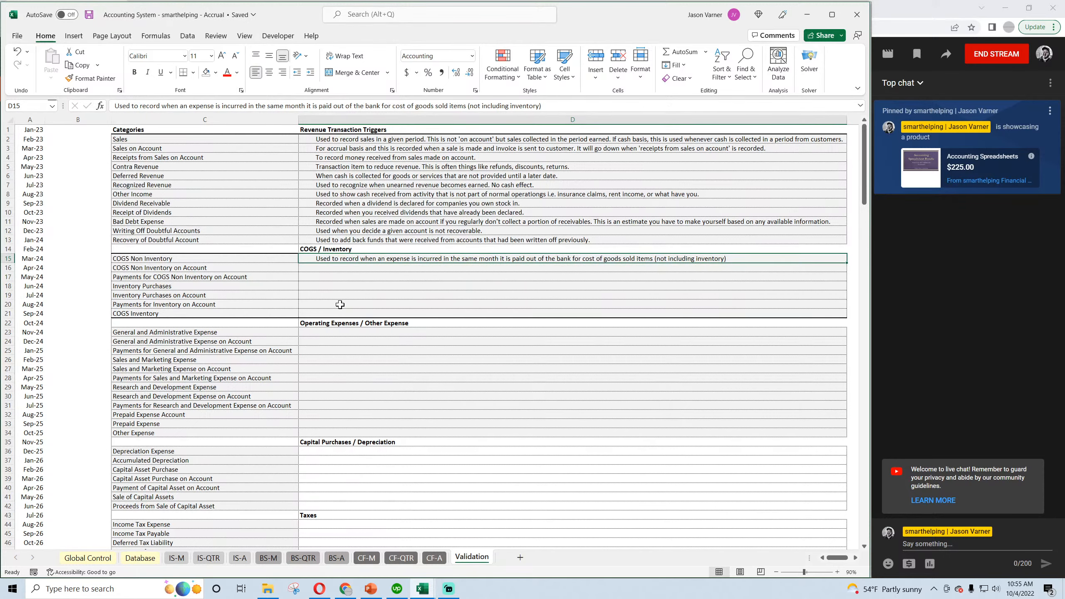
right_click(361, 260)
left_click(380, 287)
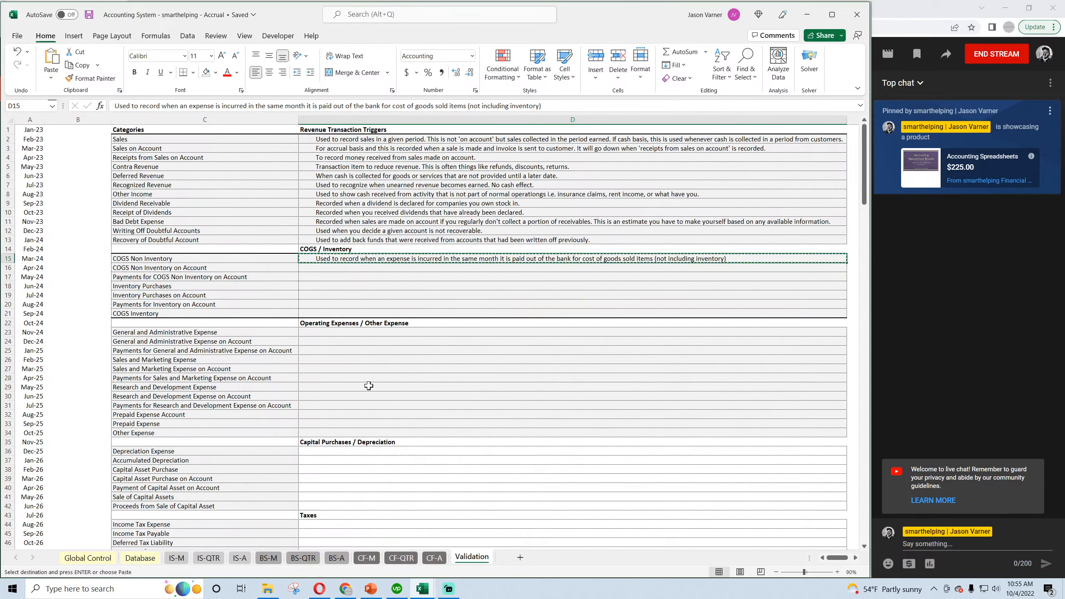
mouse_move(421, 588)
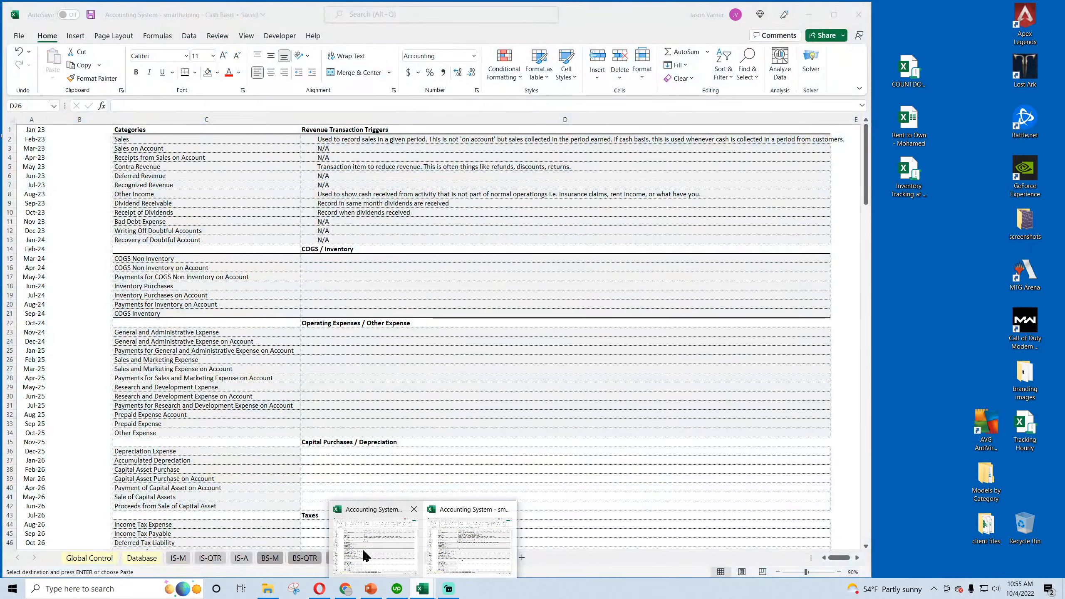
left_click(368, 549)
right_click(326, 259)
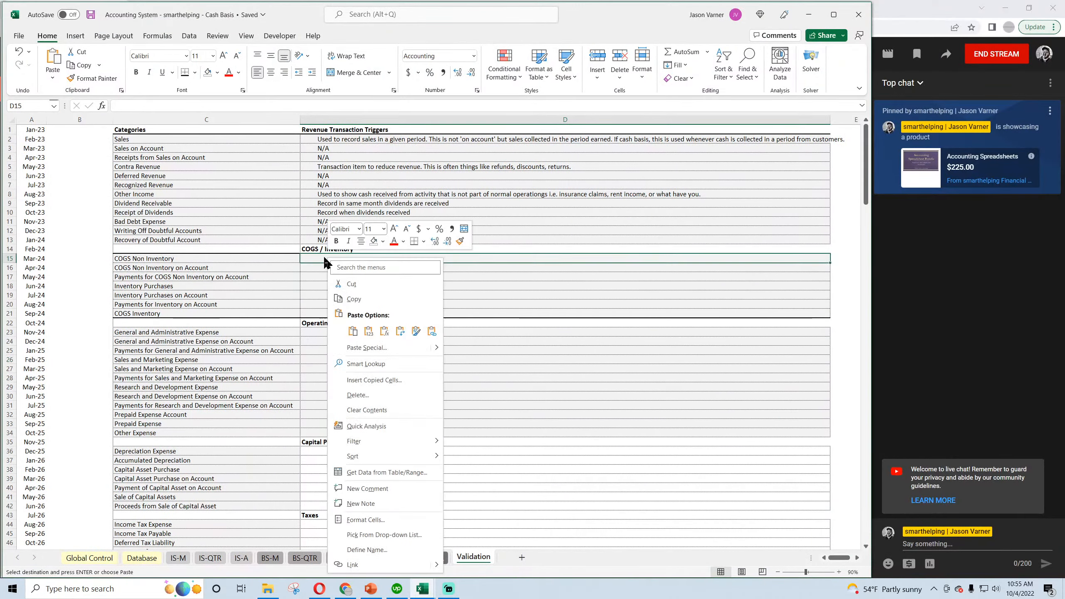
left_click(354, 332)
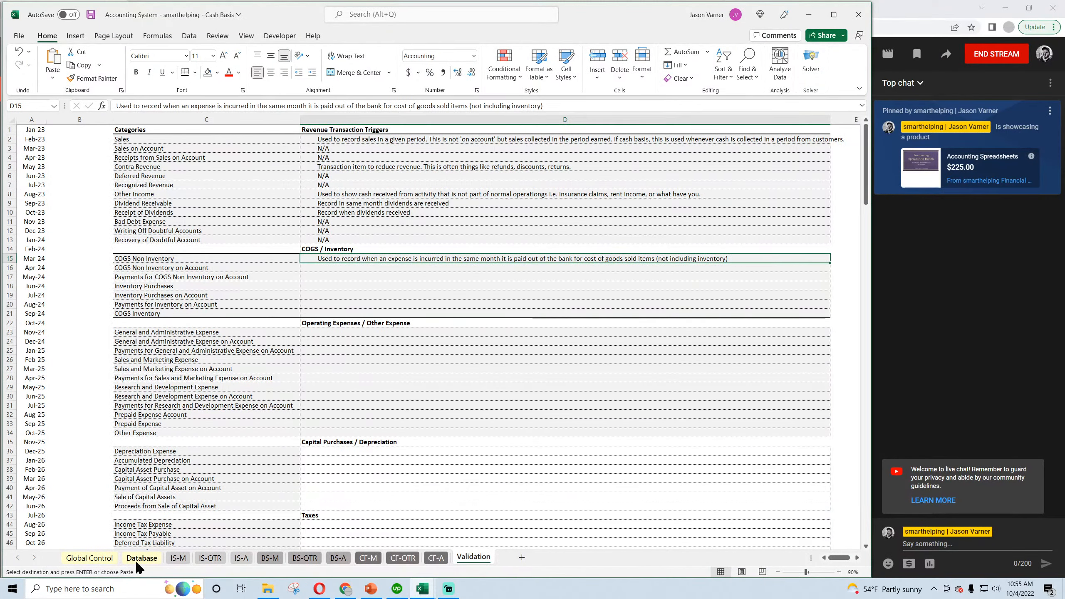
Return to the Accrual workbook and copy the COGS Non Inventory transaction in Database row 14, from date through amount.
mouse_move(416, 587)
left_click(397, 557)
left_click(462, 545)
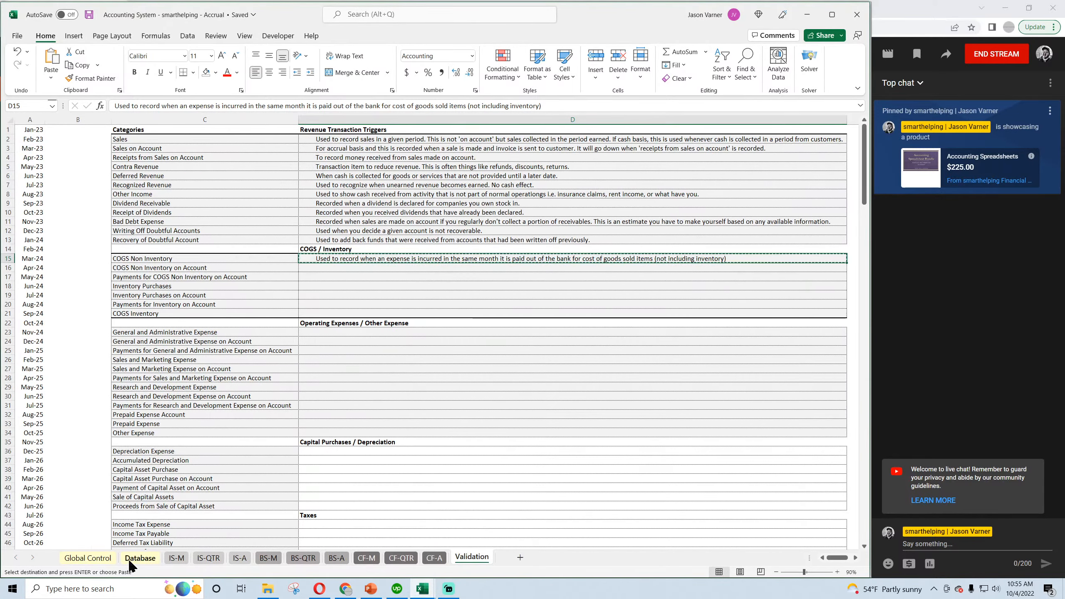
left_click(141, 558)
left_click_drag(43, 265, 545, 262)
right_click(540, 261)
left_click(564, 287)
Paste the copied transaction into Database row 7 of the Cash Basis workbook and auto-fit the Description column.
mouse_move(423, 589)
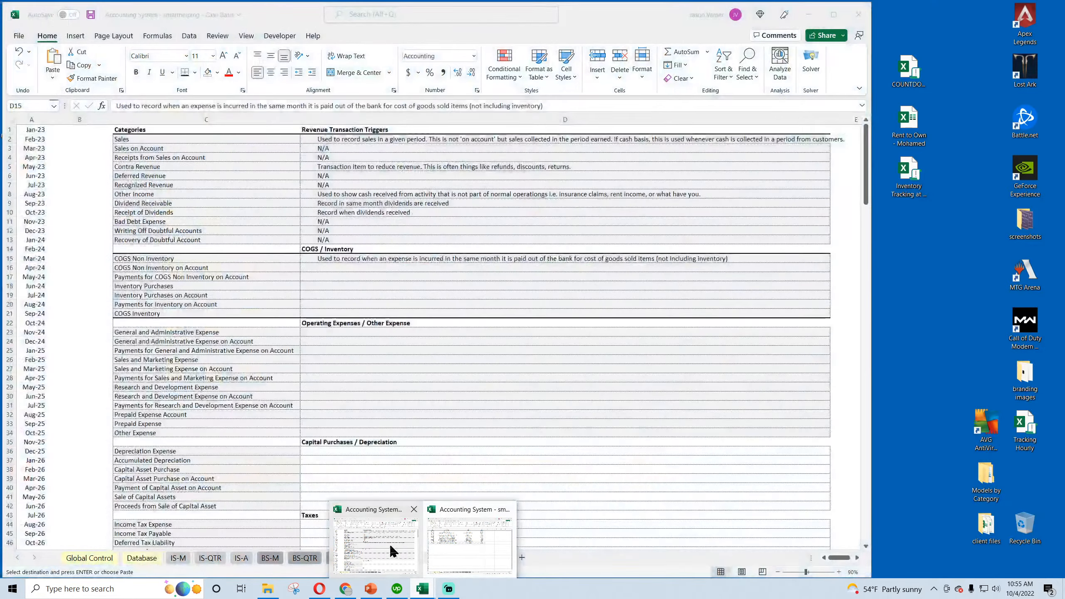
left_click(390, 545)
left_click(142, 557)
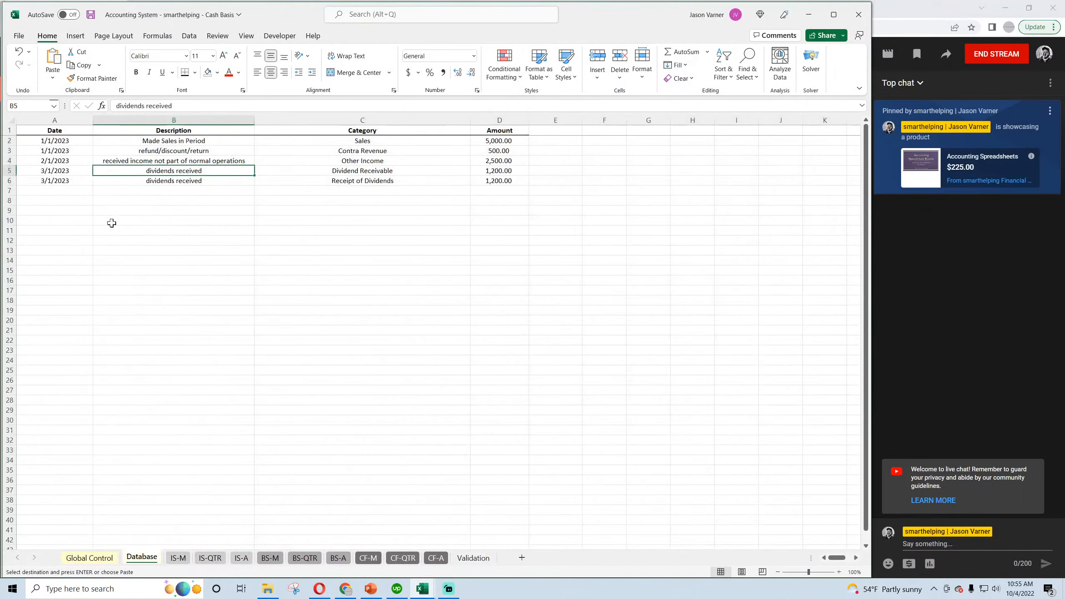
right_click(60, 190)
left_click(83, 262)
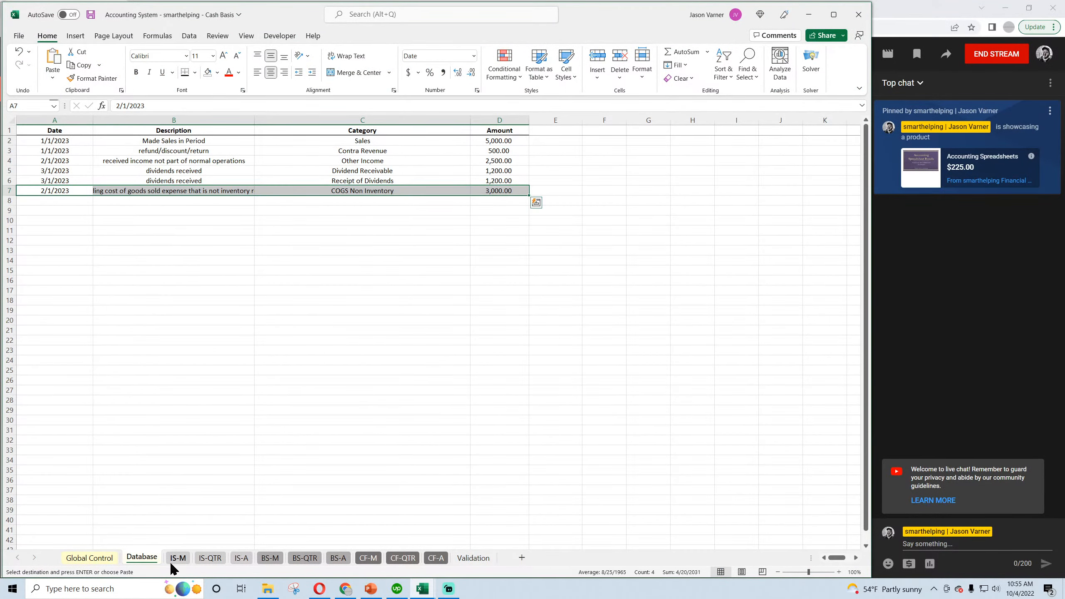
double_click(254, 120)
left_click(256, 297)
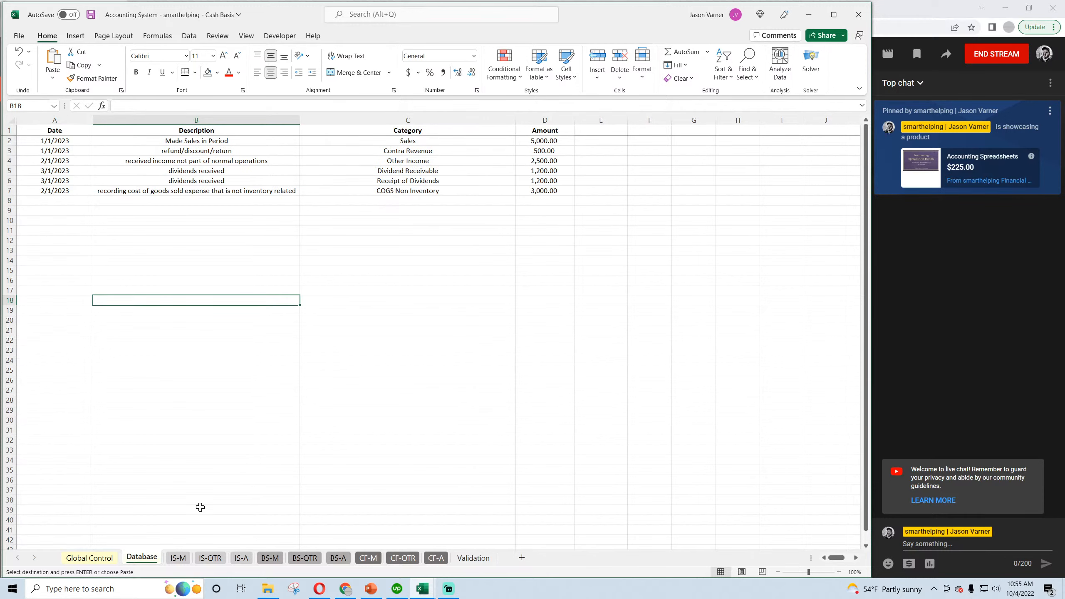
Check the COGS transaction's effect on the Cash Basis IS-M, BS-M and CF-M statements, and save the workbook.
left_click(179, 557)
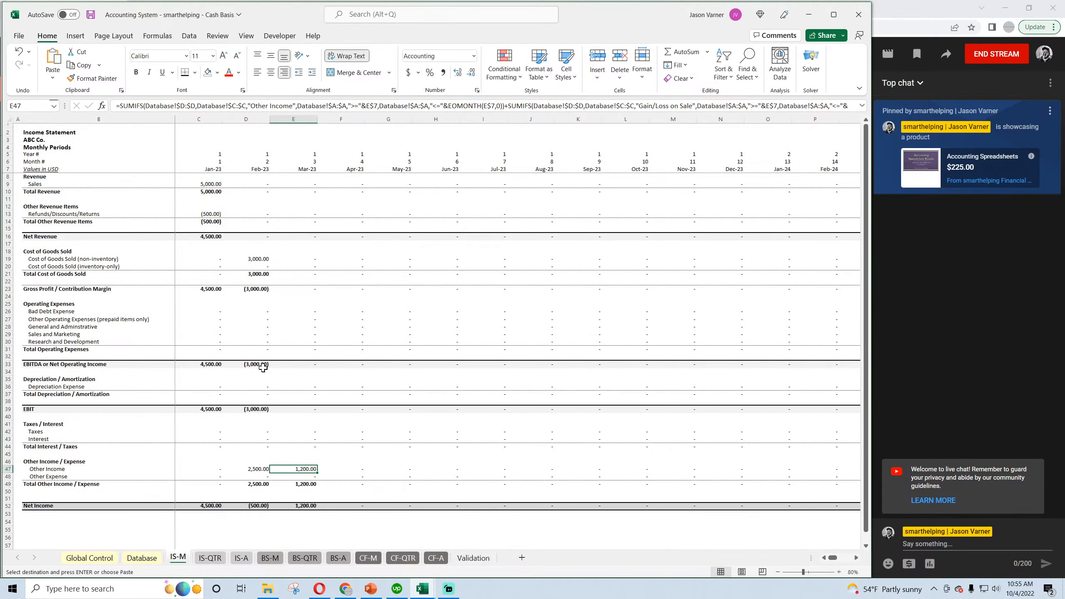
key("Down")
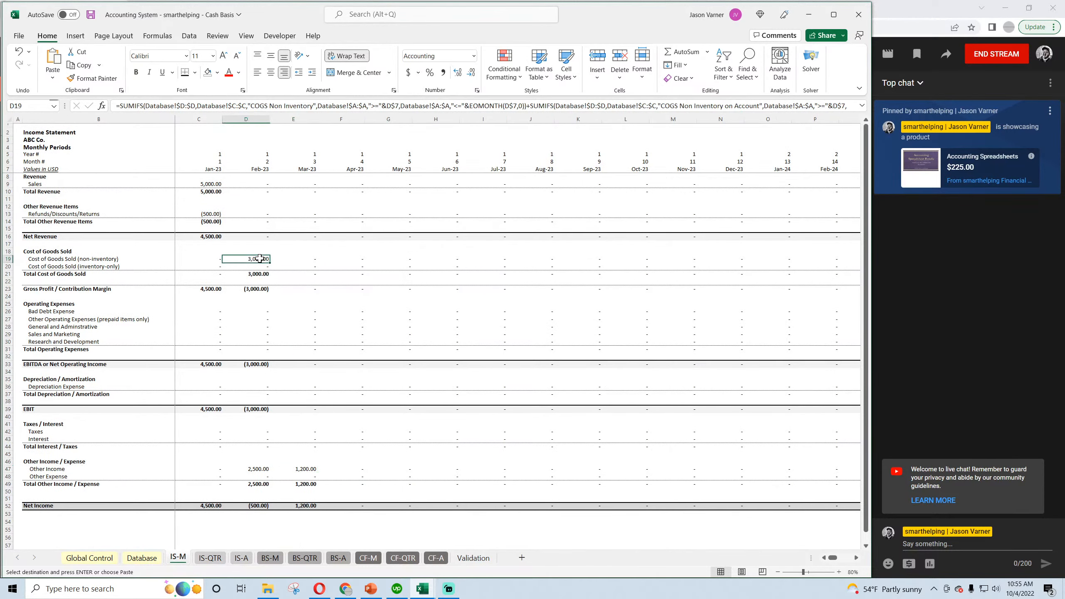
left_click(270, 558)
scroll(291, 504, "down", 1)
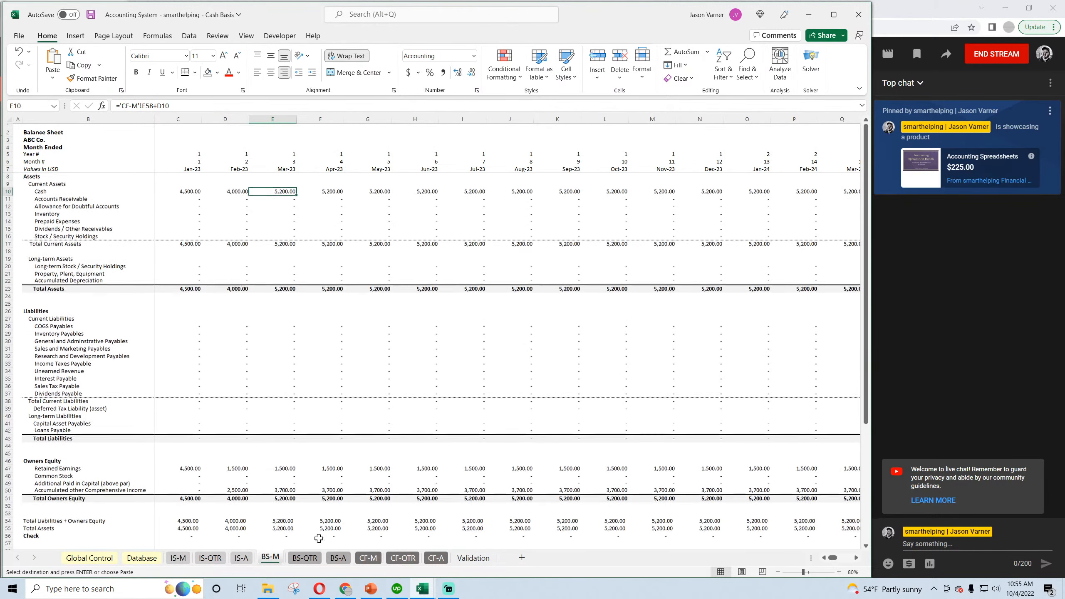
left_click(369, 558)
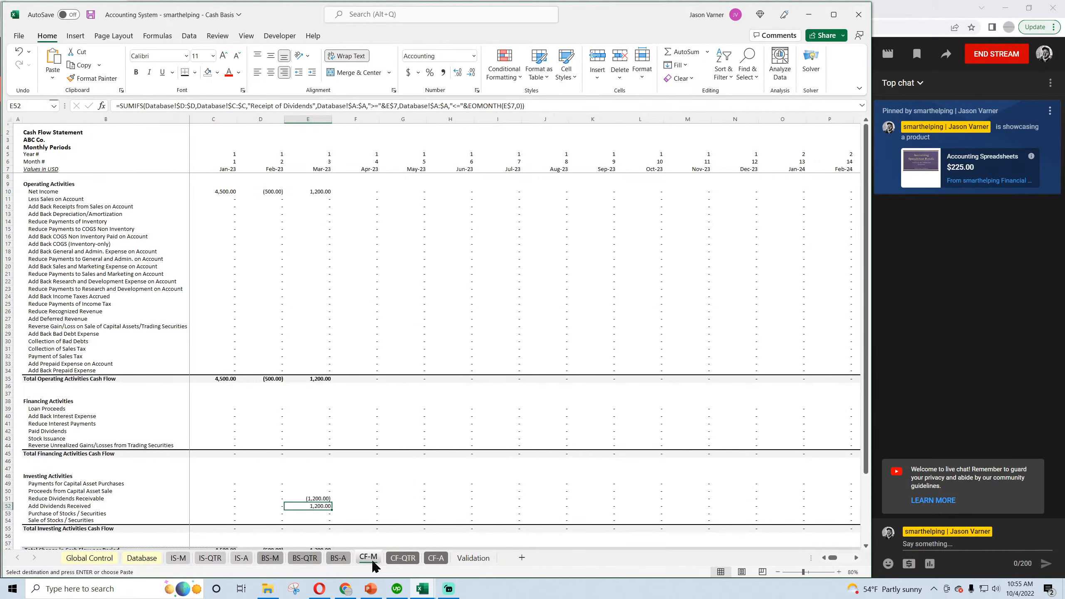
left_click(90, 15)
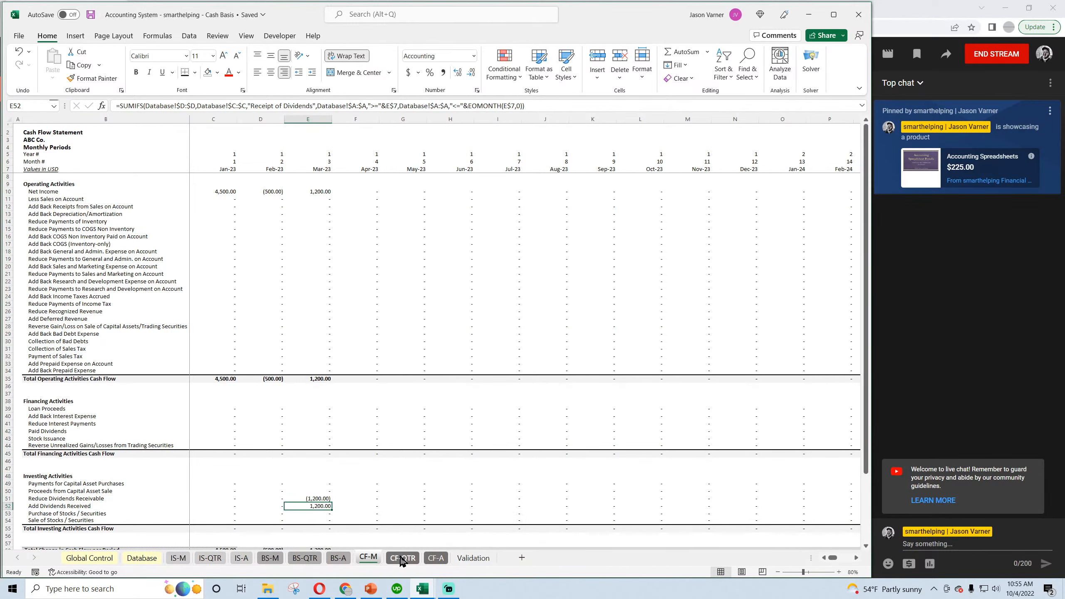
Return to the Accrual workbook and start Database row 15 with date 2/1/2023 and category COGS Non Inventory on Account.
left_click(427, 586)
left_click(471, 559)
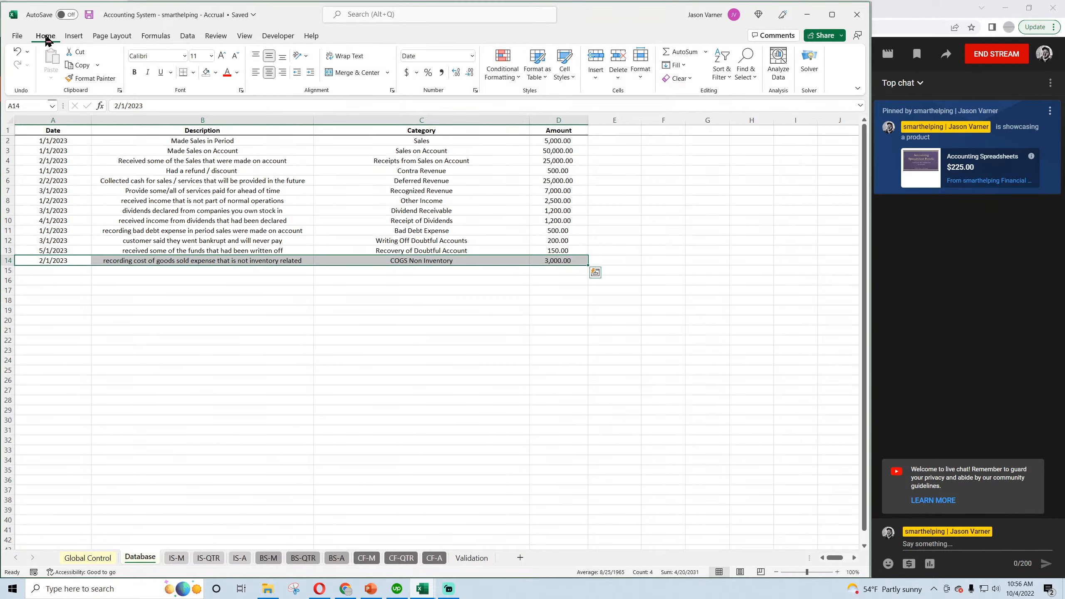
left_click(470, 558)
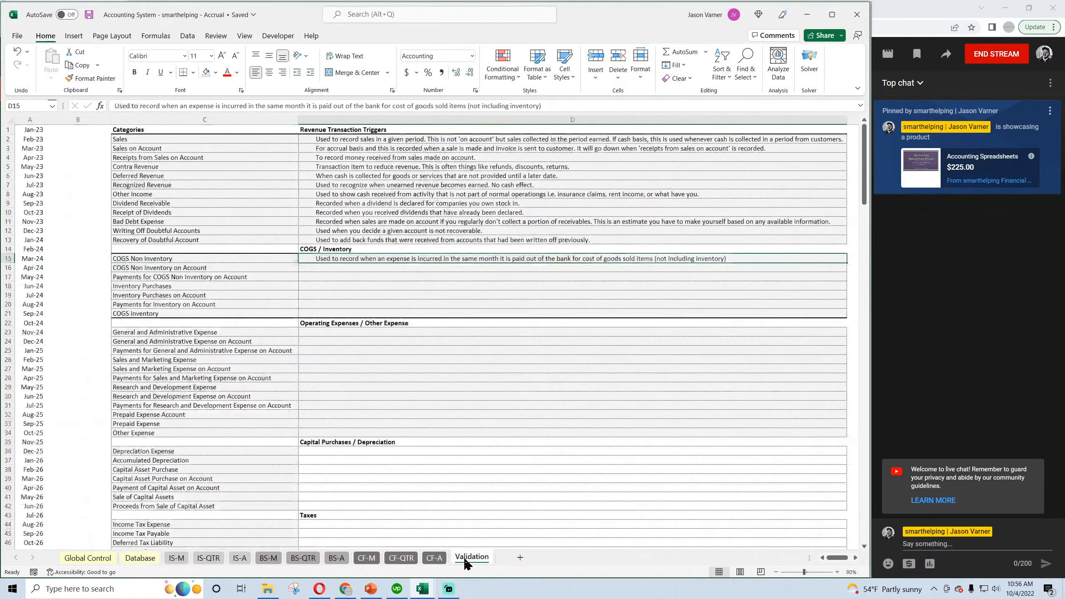
left_click(141, 557)
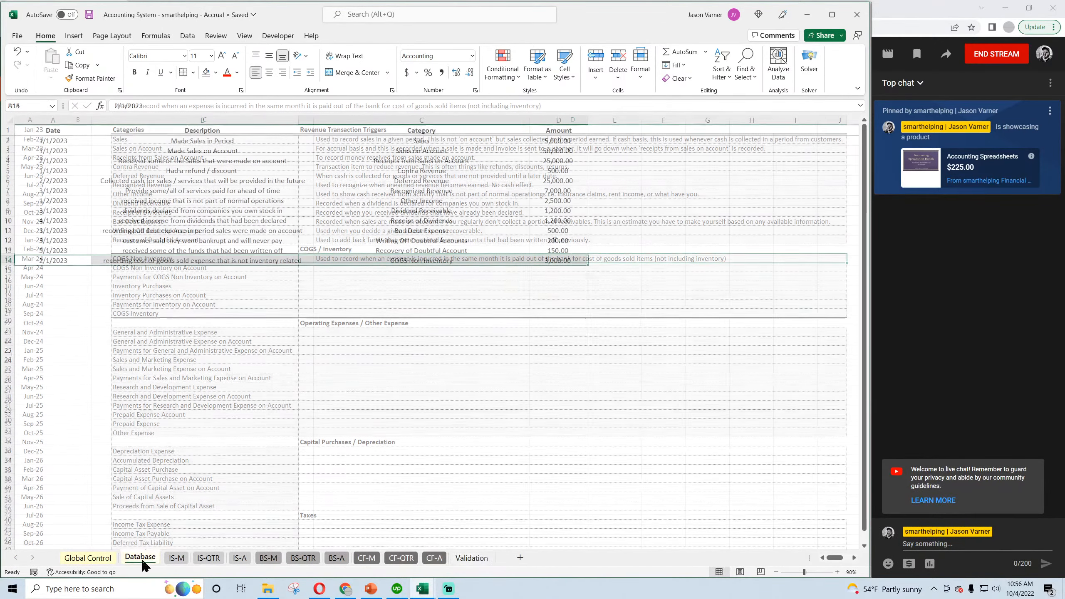
left_click(57, 269)
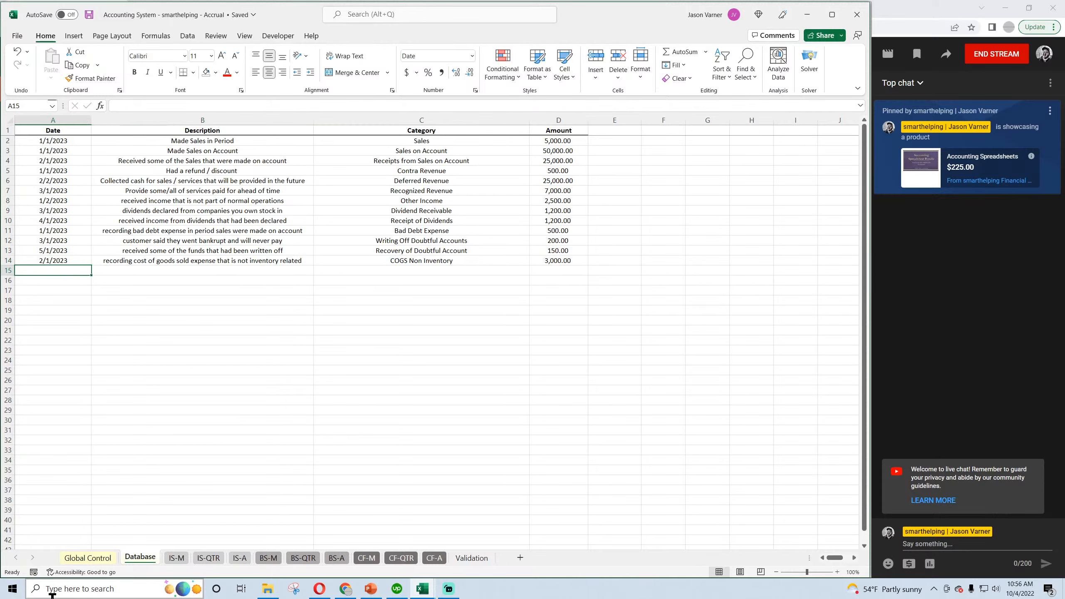
type("2/1/2023")
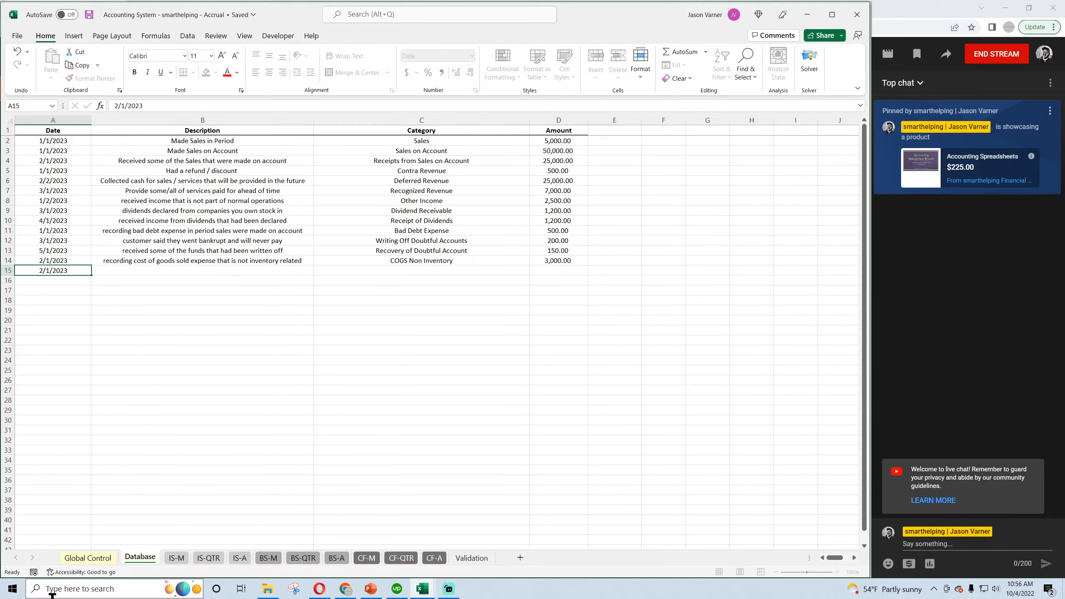
key("Return")
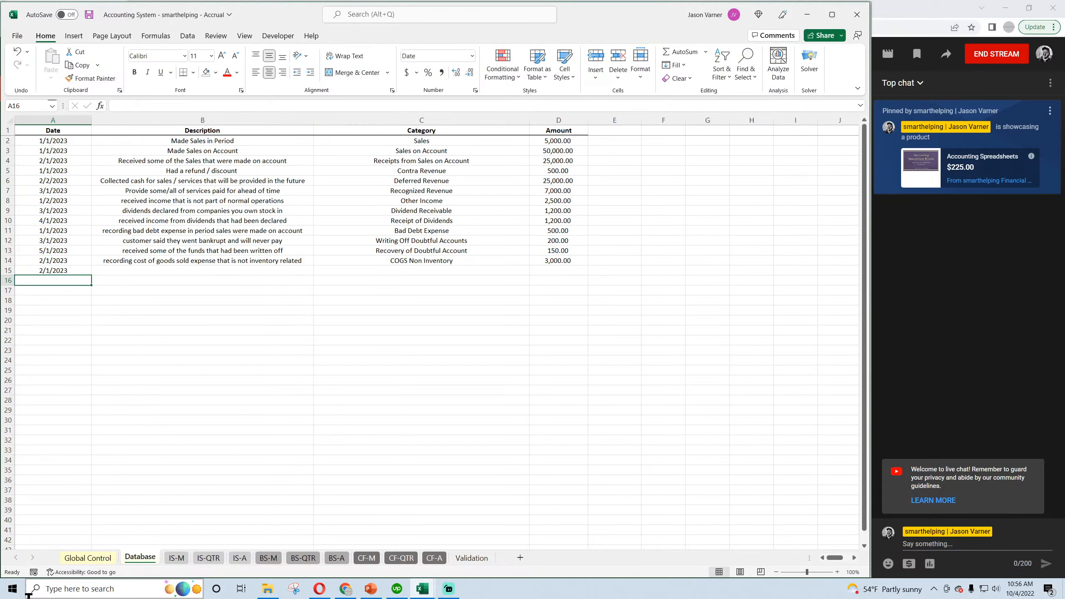
left_click(443, 268)
left_click(533, 270)
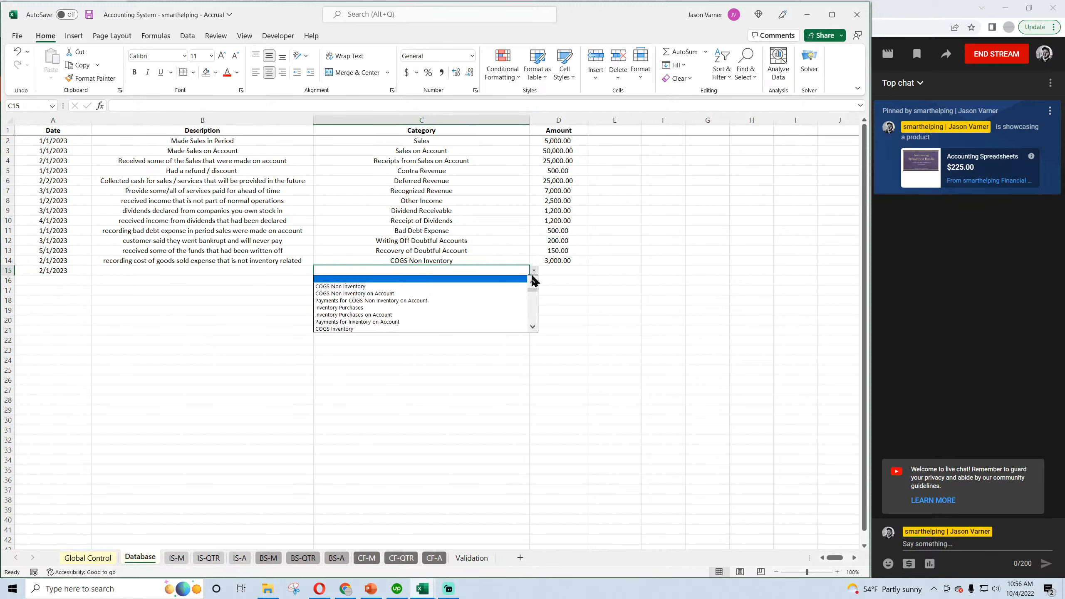
left_click(373, 293)
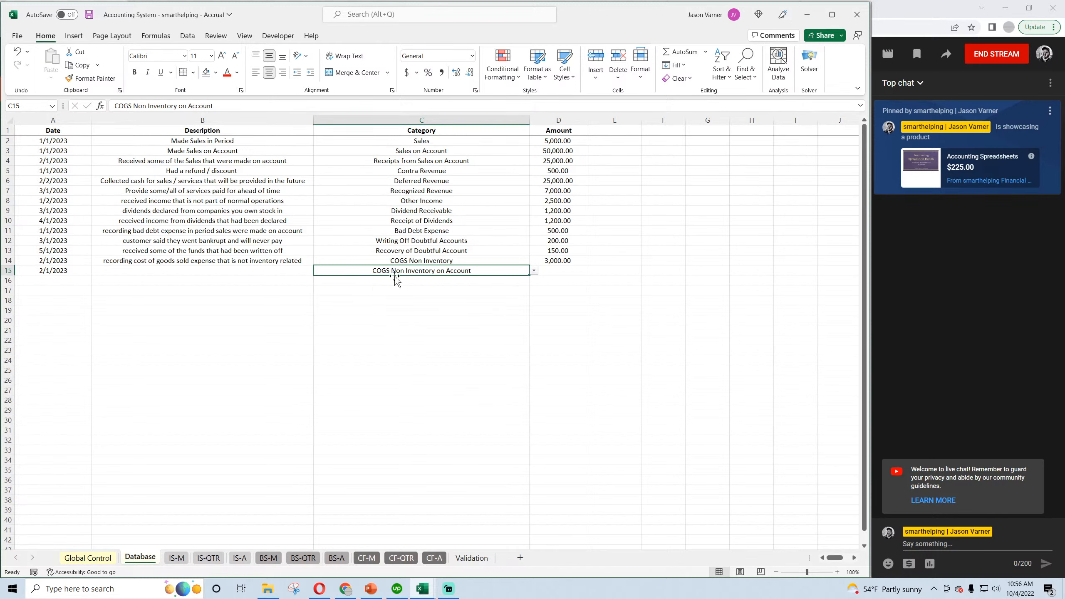
Describe row 15 as "recording cost of goods sold expense that is not inventory and owed in the future" and auto-fit the Description column.
left_click(231, 268)
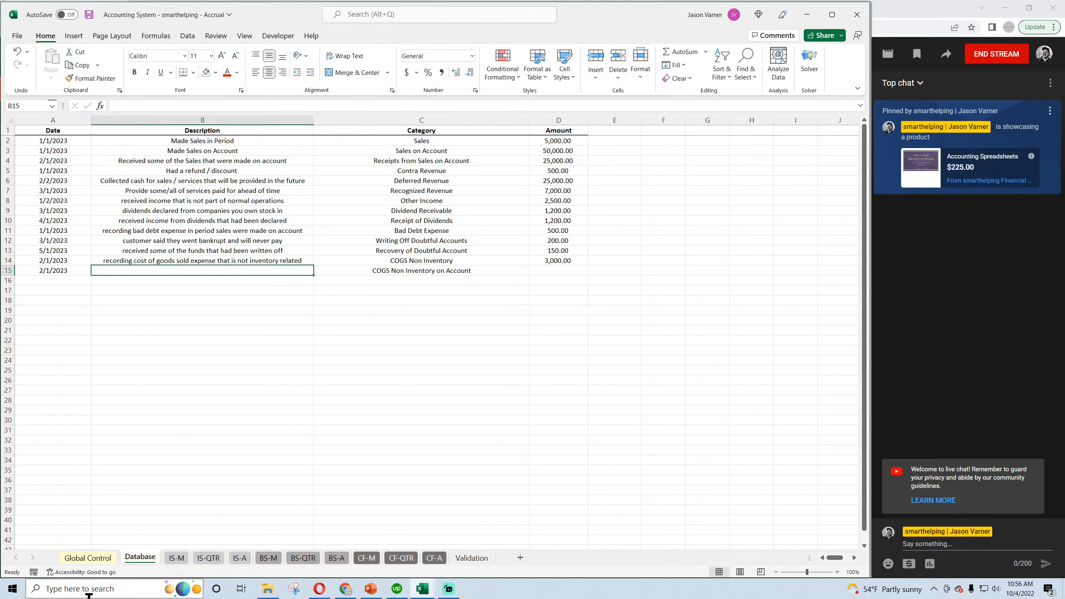
type("recording c")
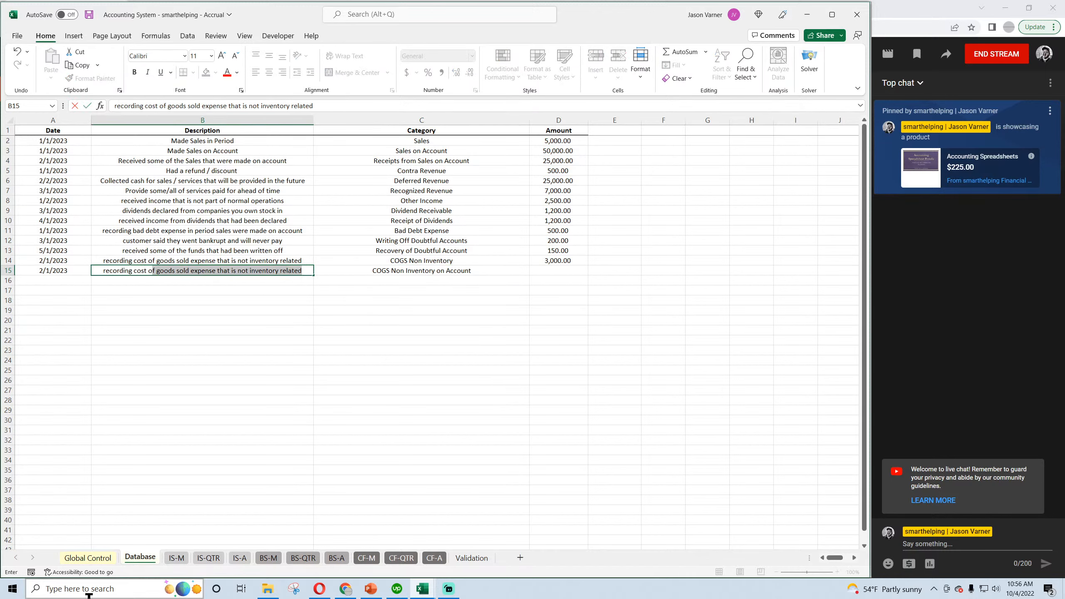
type("ost of goods sold expense that is n")
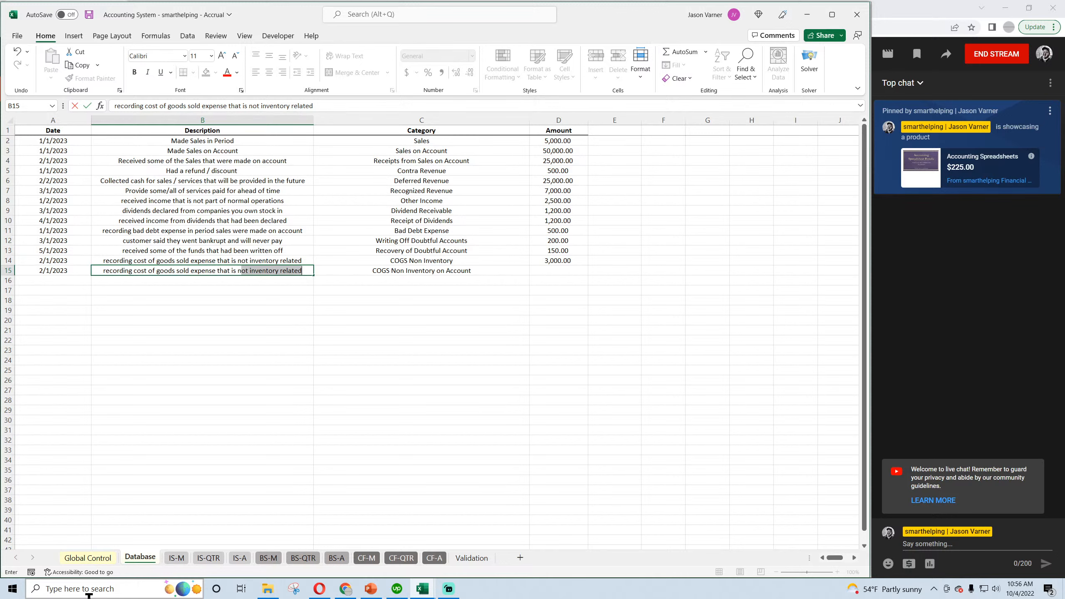
type("ot inventory and")
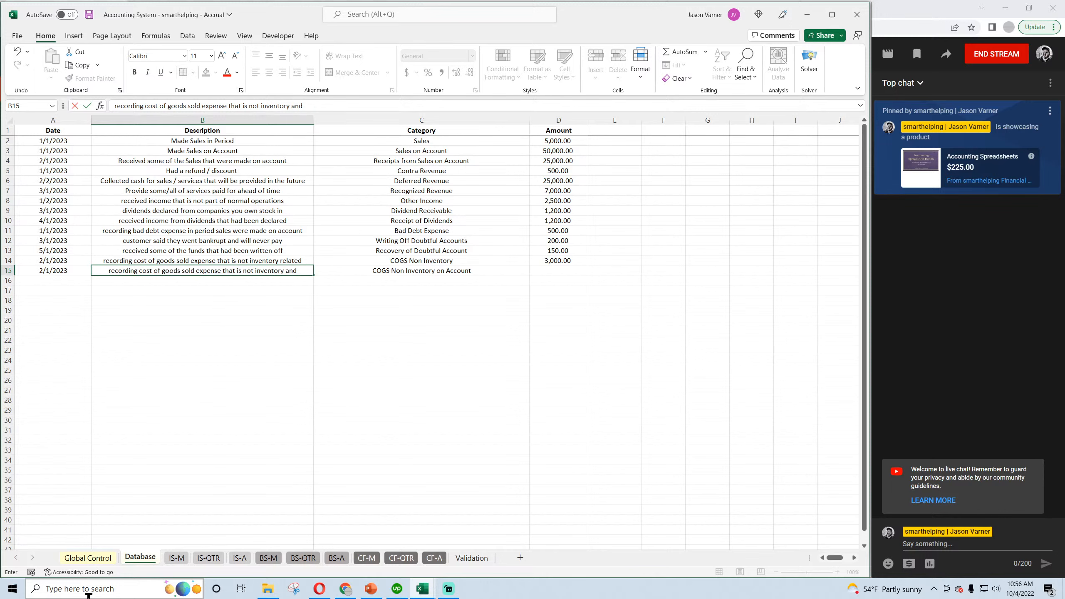
type(" owed in the future")
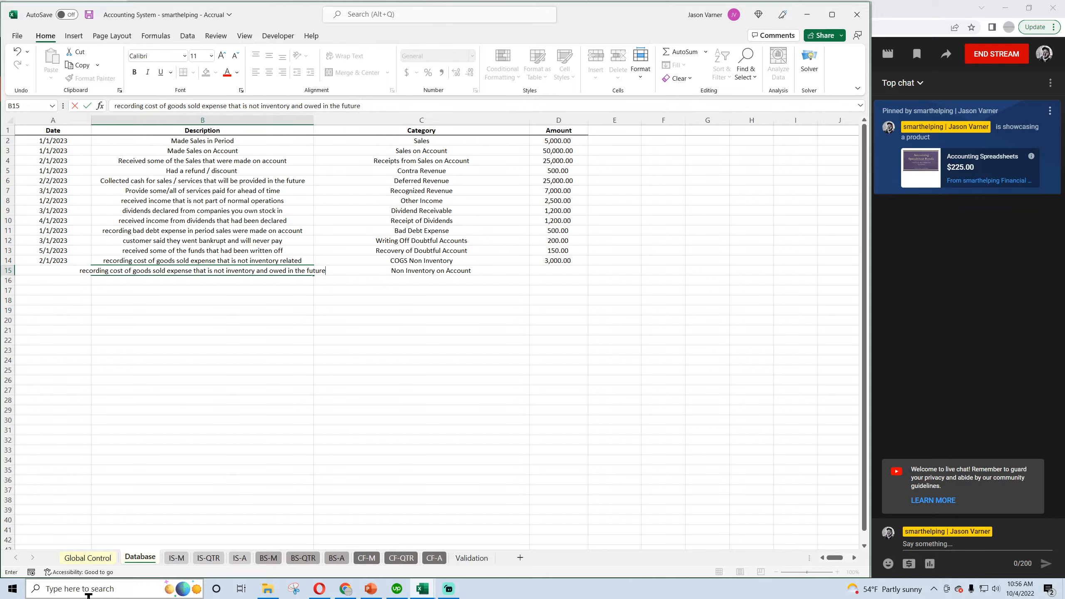
key("Return")
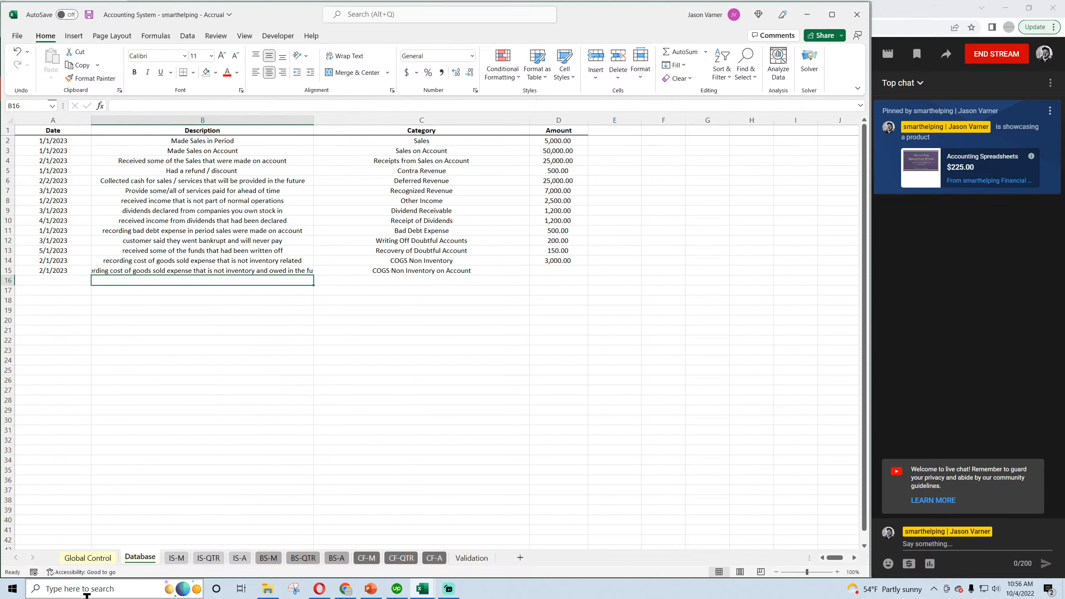
left_click_drag(315, 121, 348, 120)
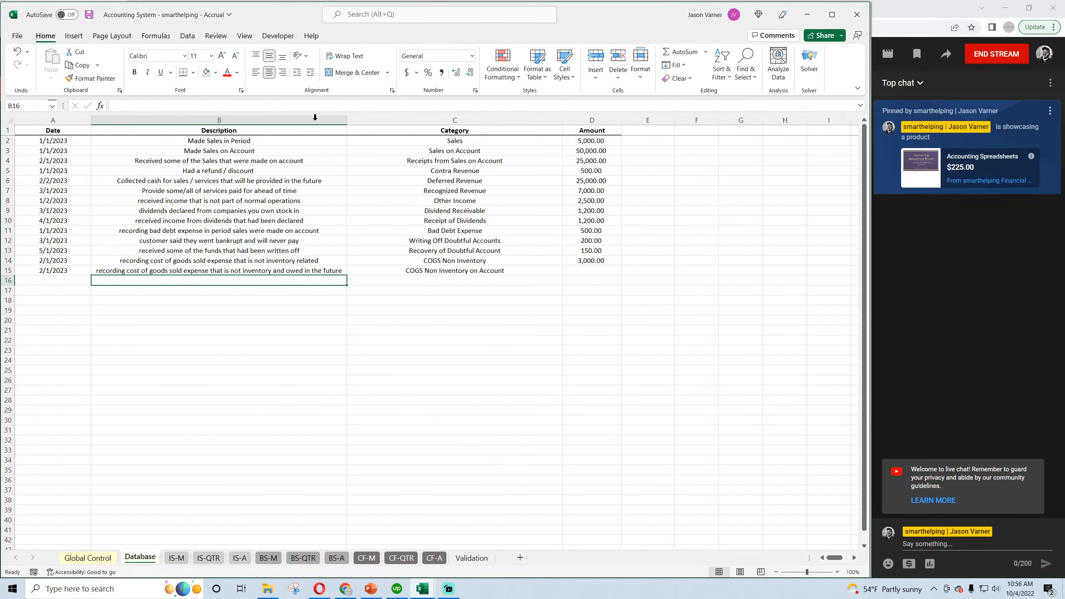
Set the row 15 transaction amount to 2500 and save the workbook.
left_click(89, 15)
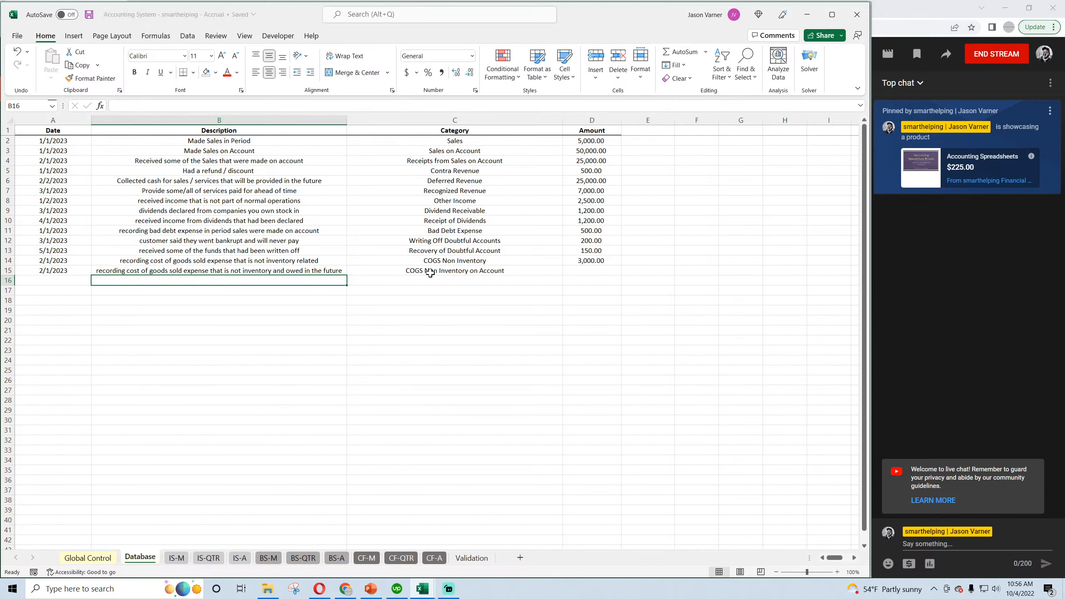
left_click(566, 271)
type("2500")
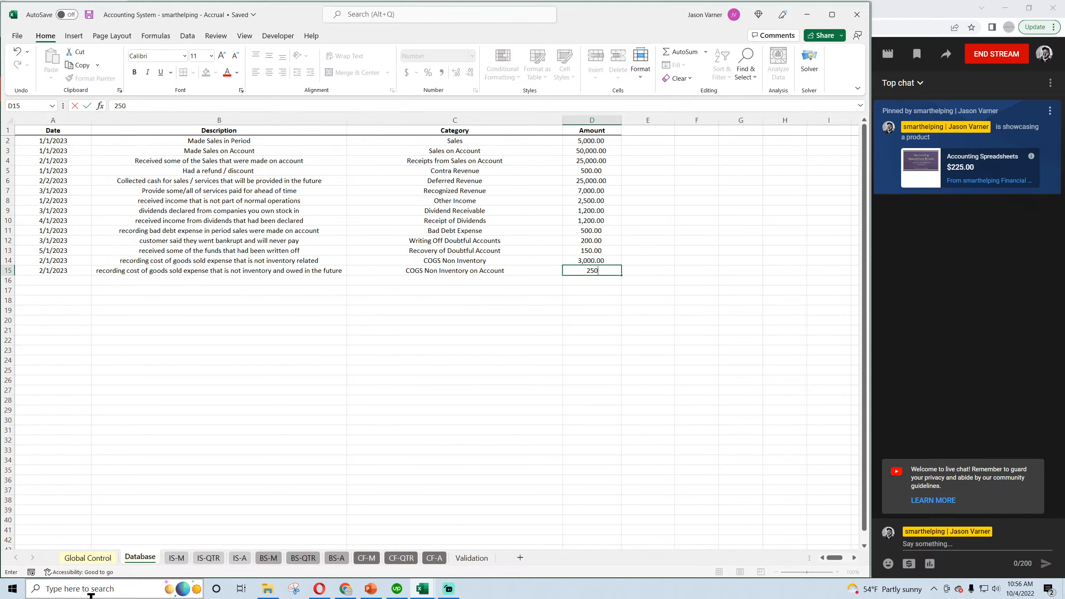
key("Return")
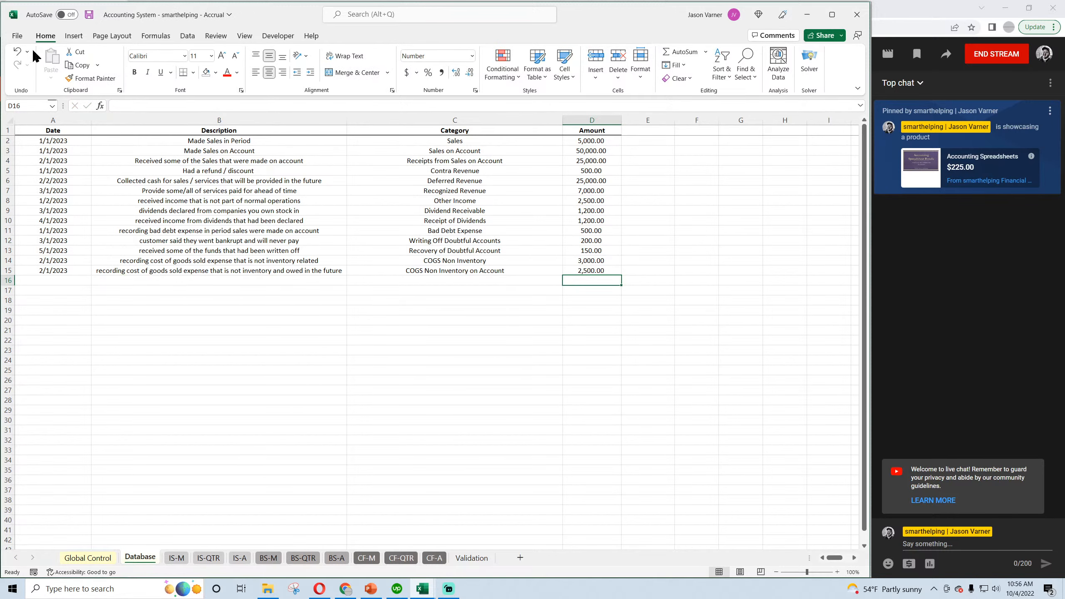
left_click(89, 14)
Check the on-account COGS transaction's effect on COGS Payables and Cash in the BS-M balance sheet.
left_click(265, 558)
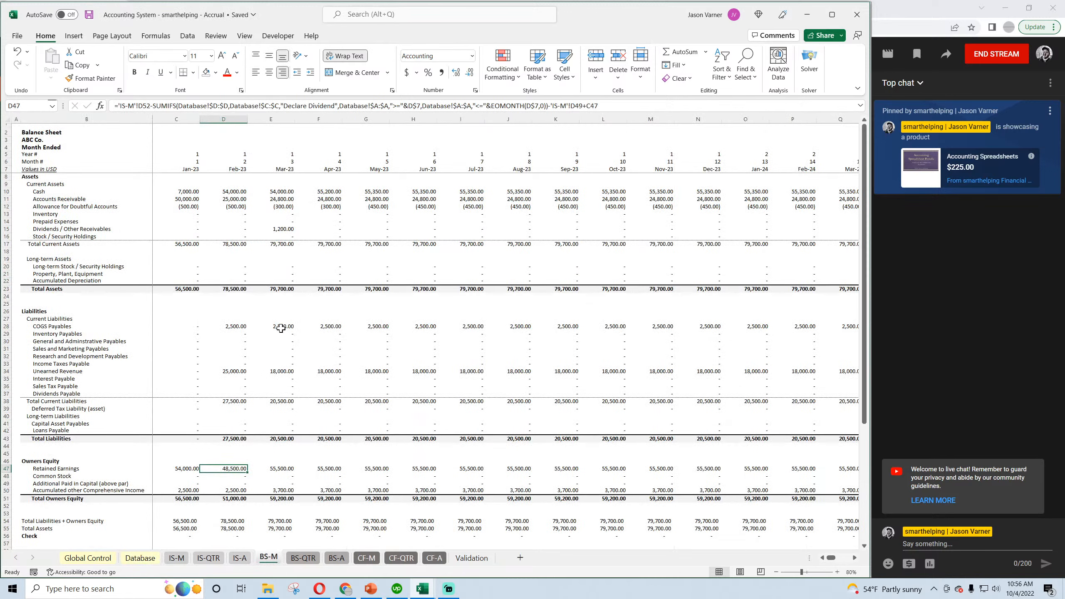
left_click(231, 327)
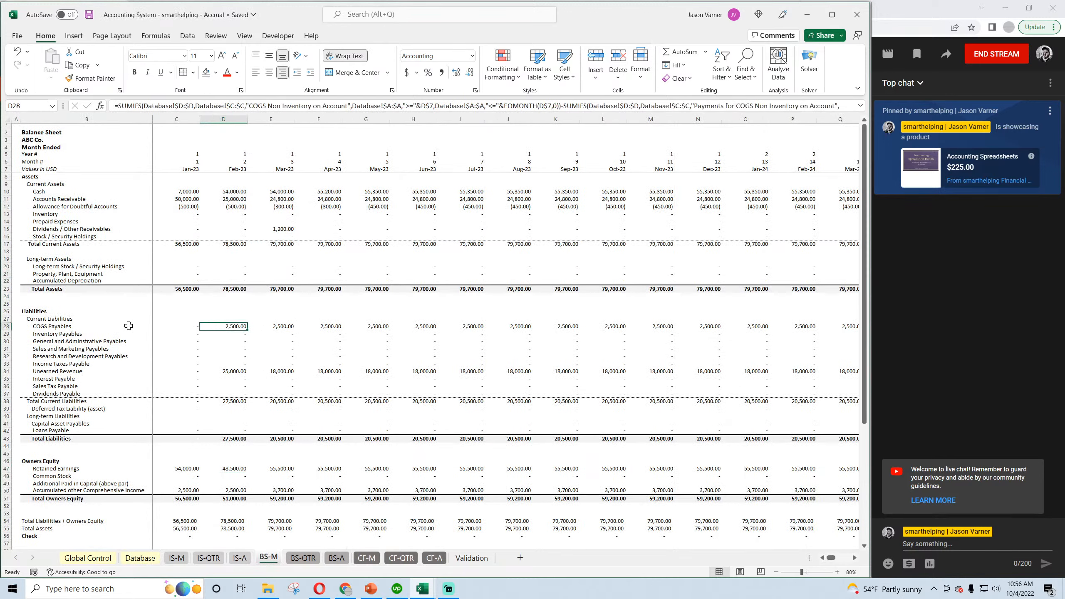
left_click(280, 326)
left_click(330, 327)
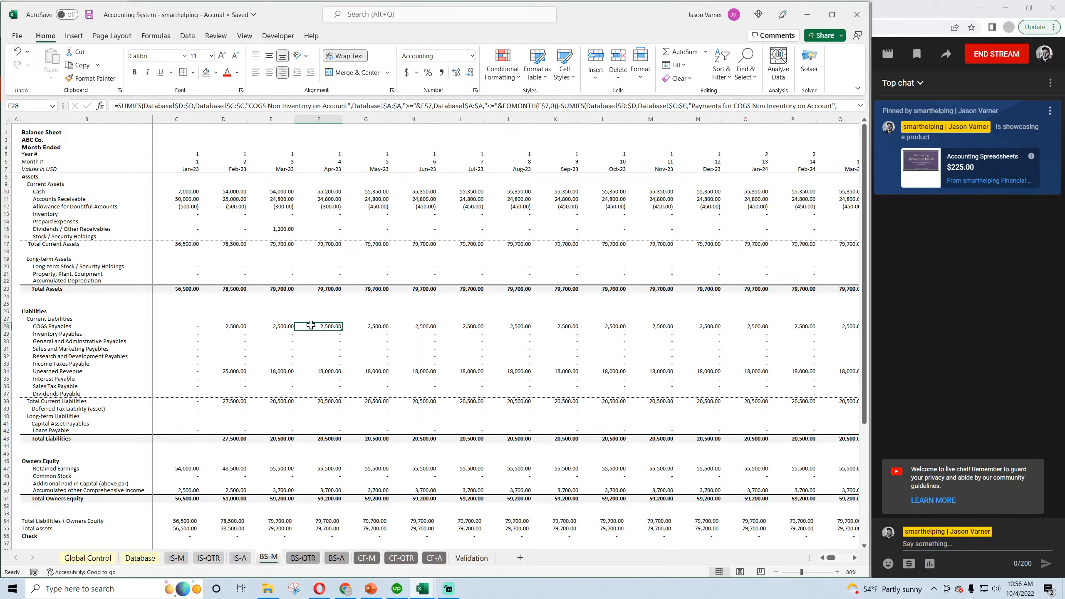
left_click(89, 15)
left_click(281, 191)
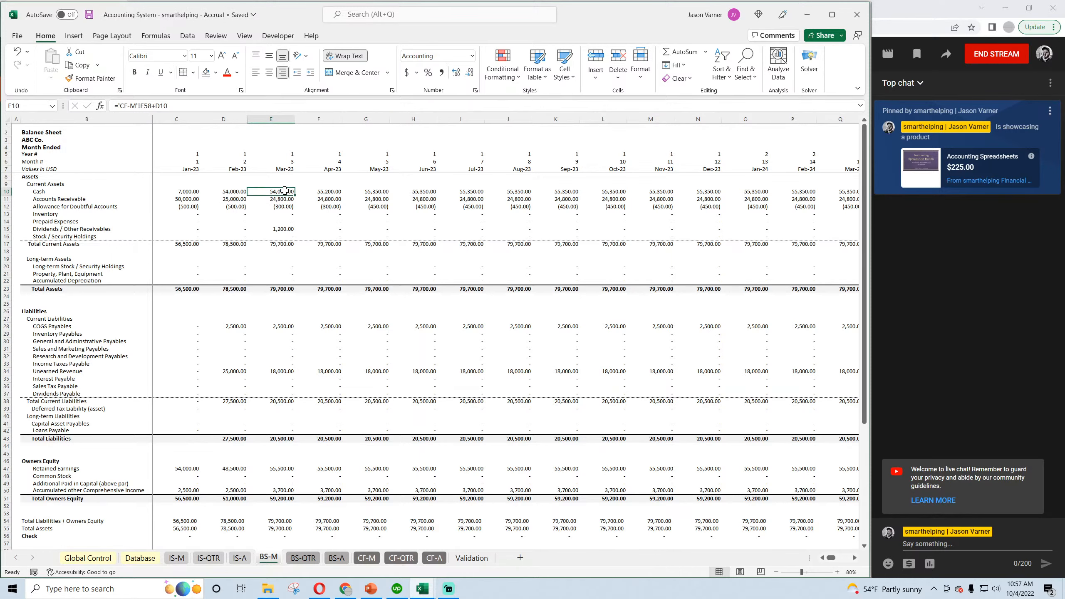
Check the COGS Non Inventory add-back on CF-M and the non-inventory cost of goods sold on IS-M.
left_click(368, 558)
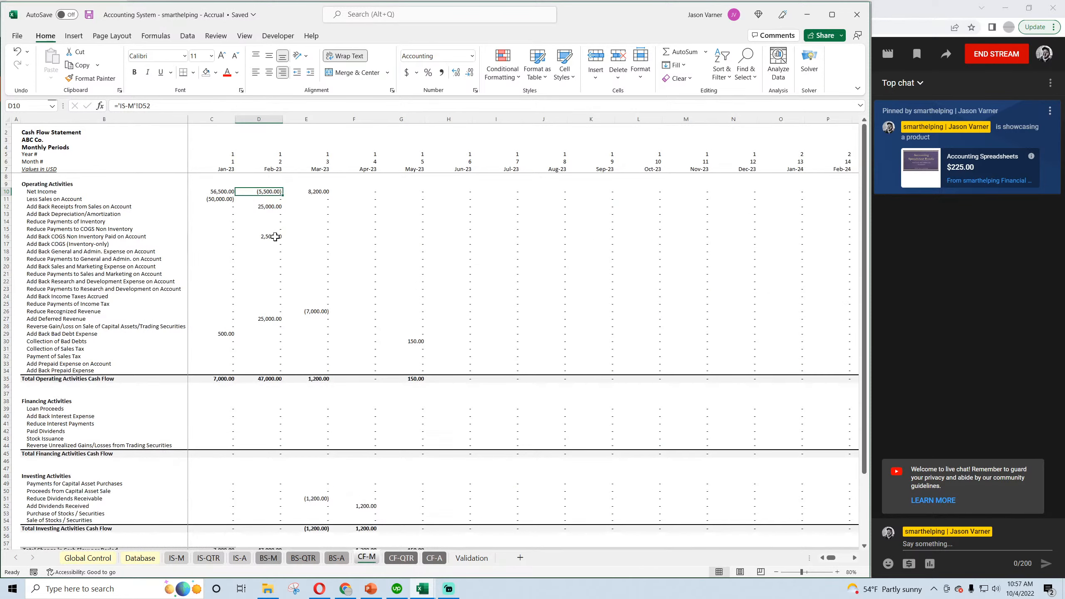
left_click(77, 236)
left_click(268, 235)
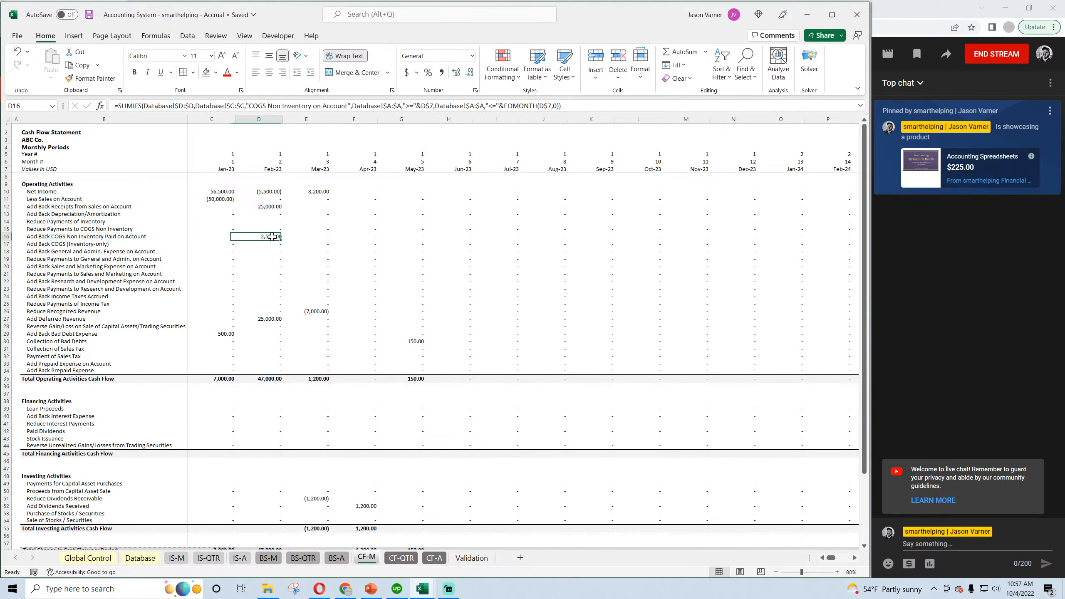
scroll(276, 357, "down", 4)
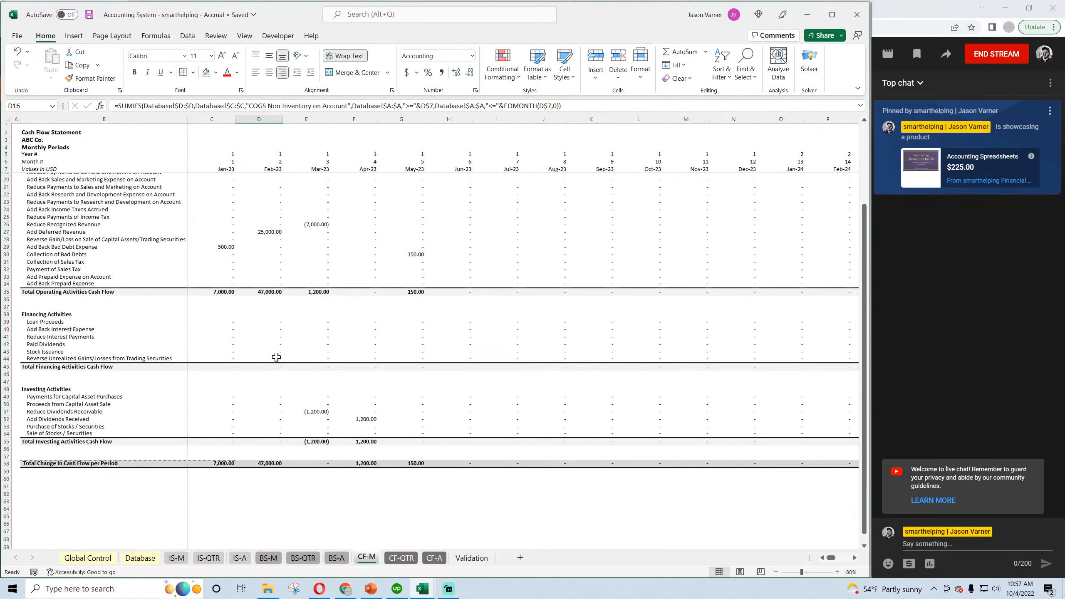
scroll(276, 357, "up", 4)
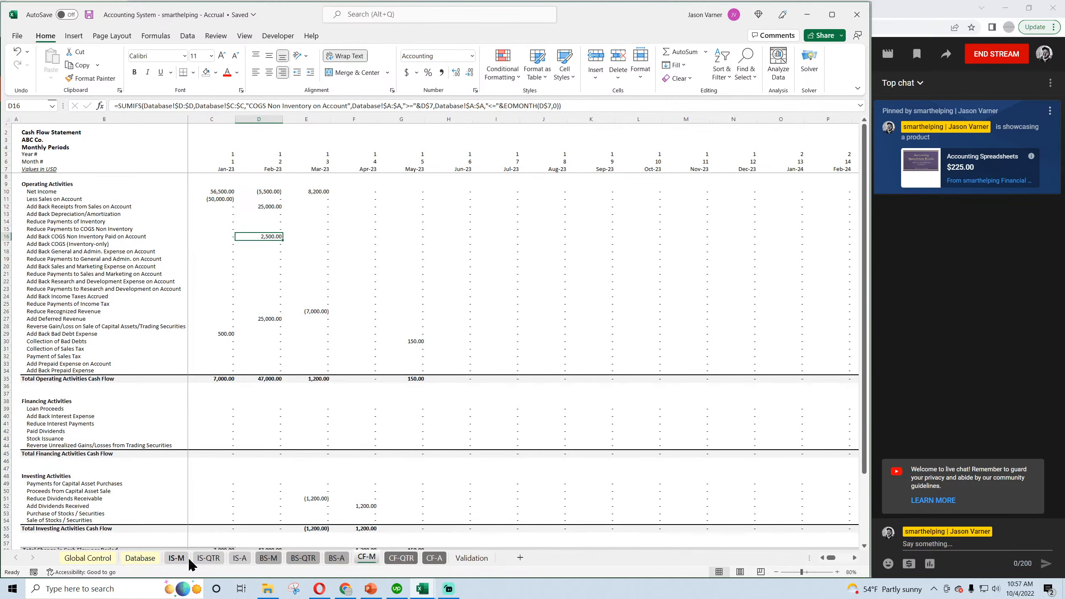
left_click(176, 558)
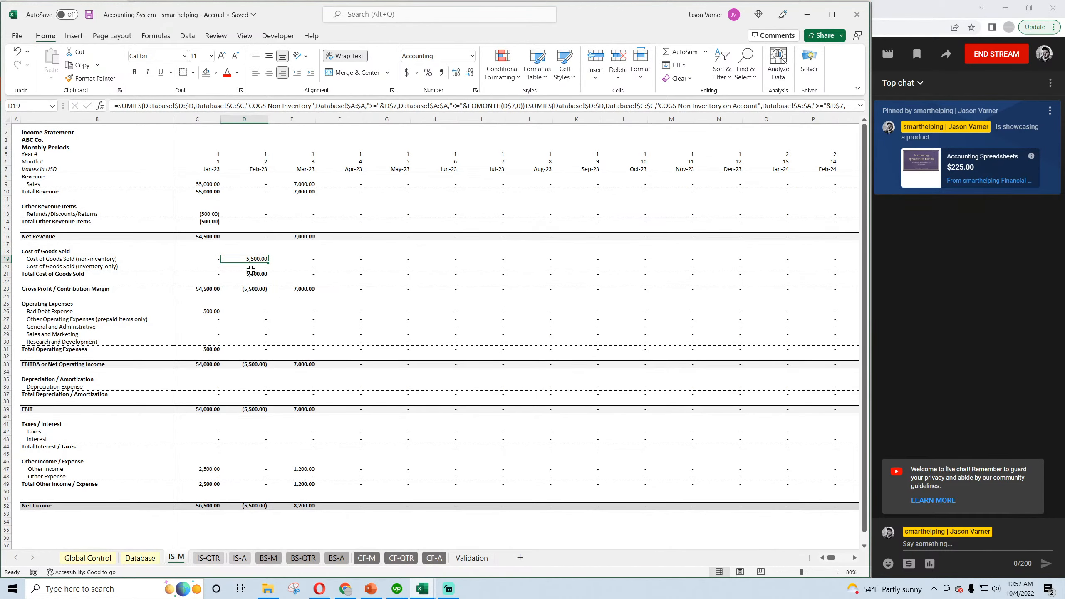
Return to the Database sheet, save the workbook and review the COGS Non Inventory on Account transaction in row 15.
left_click(131, 562)
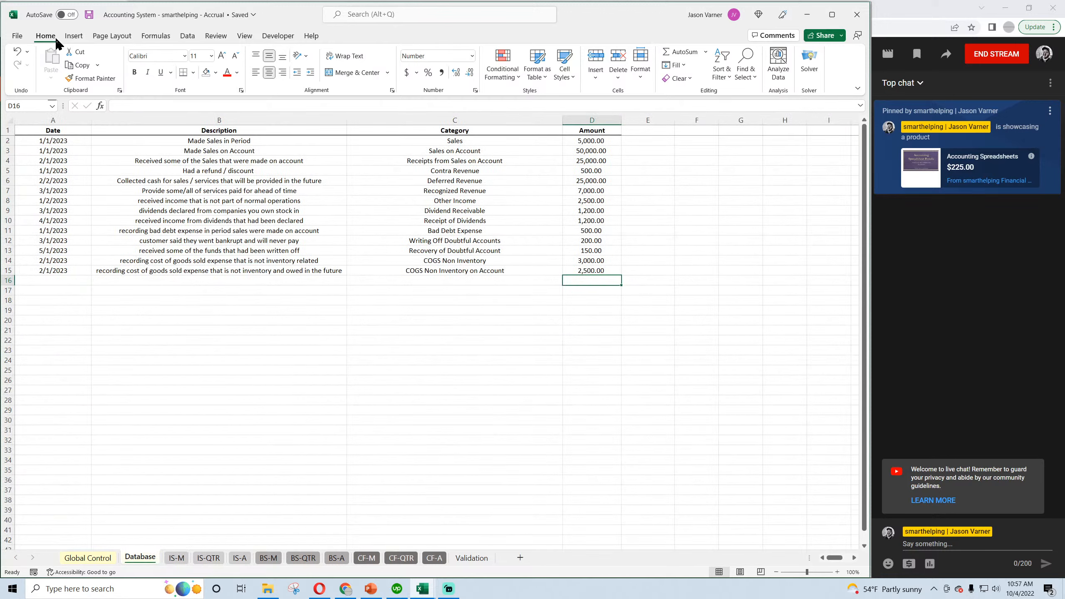
left_click(89, 14)
left_click(424, 269)
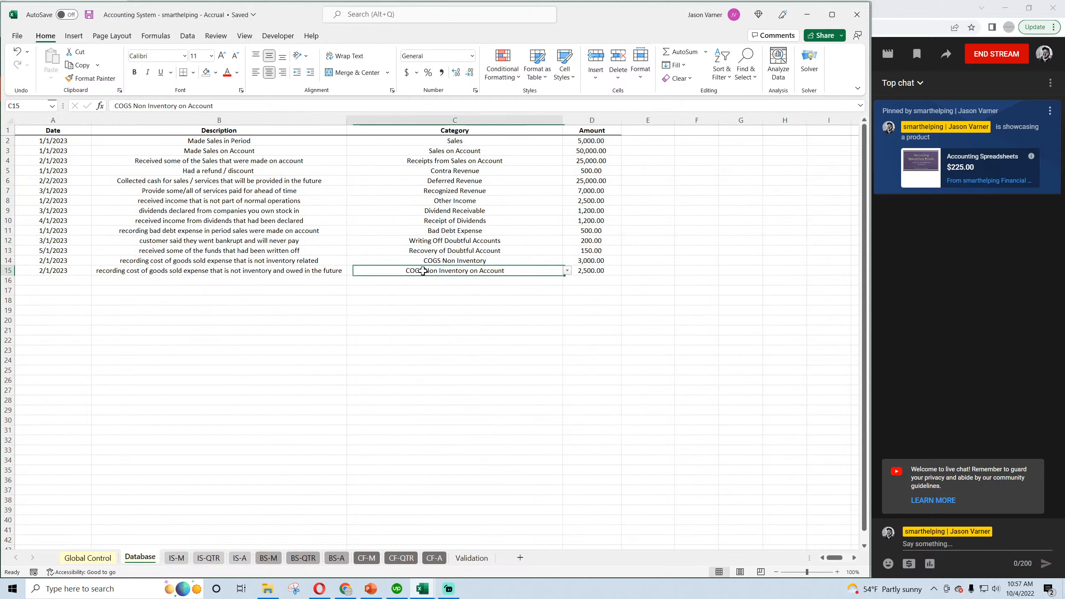
left_click(62, 268)
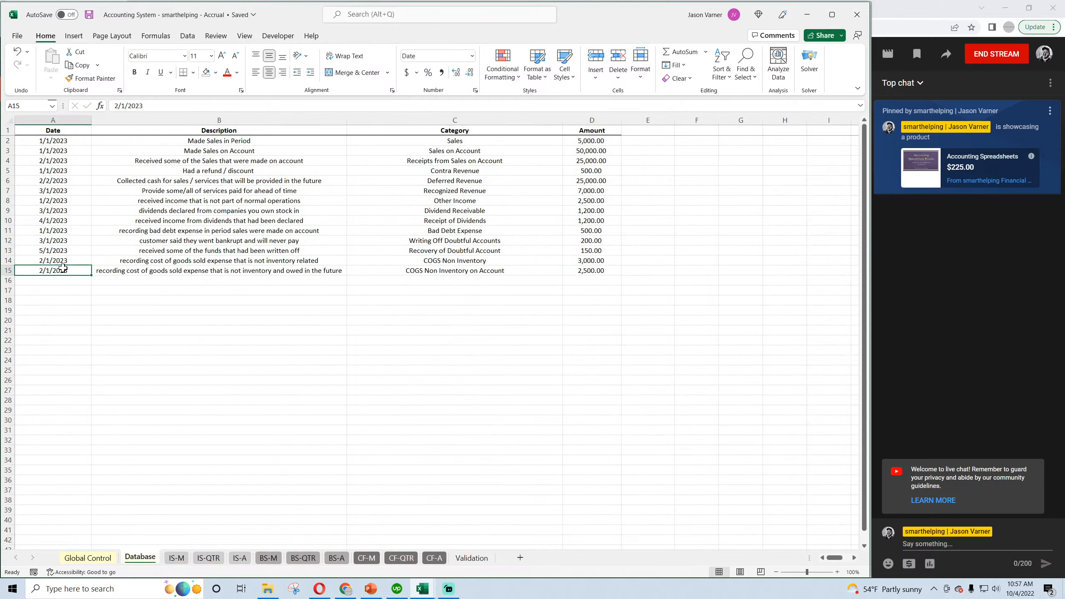
left_click(469, 270)
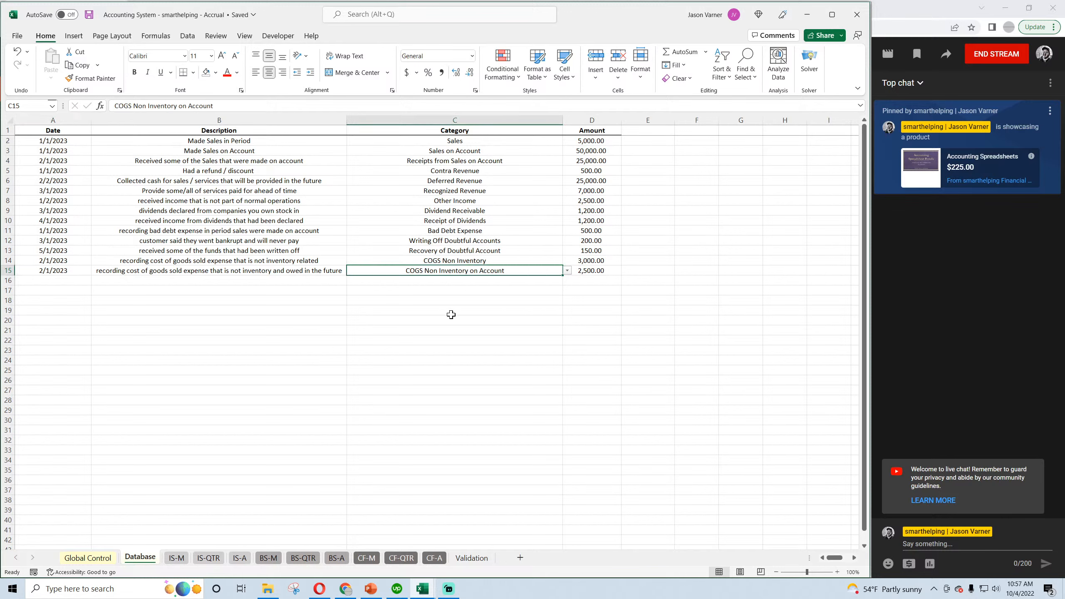
left_click_drag(583, 270, 69, 271)
Date row 16 of the Database sheet 3/1/2023 and describe it as "paid cost of goods sold that was non inventory and on account".
left_click(60, 280)
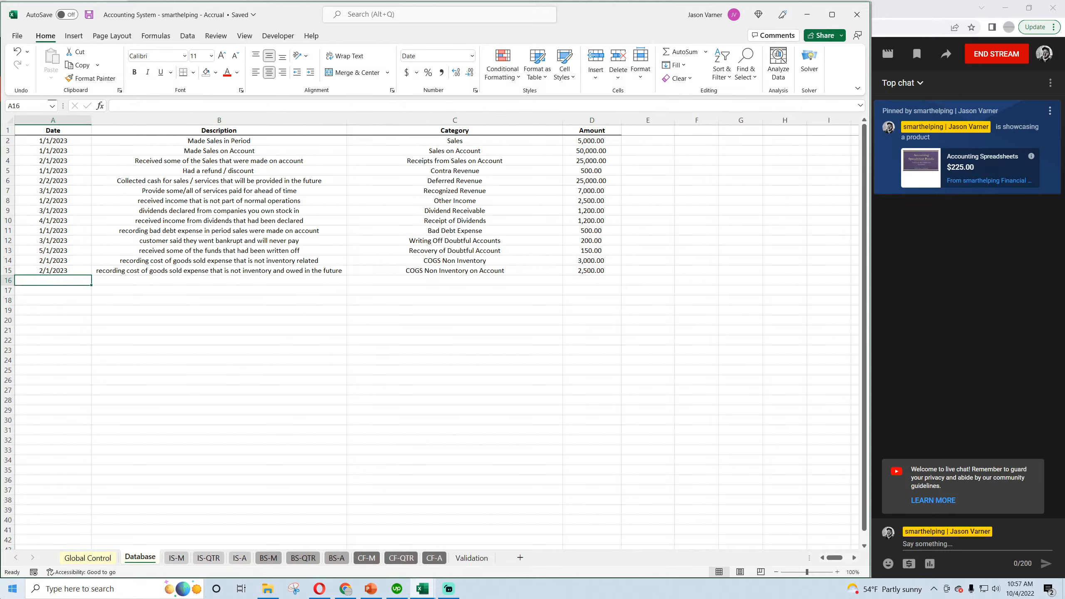
type("3/1/2023")
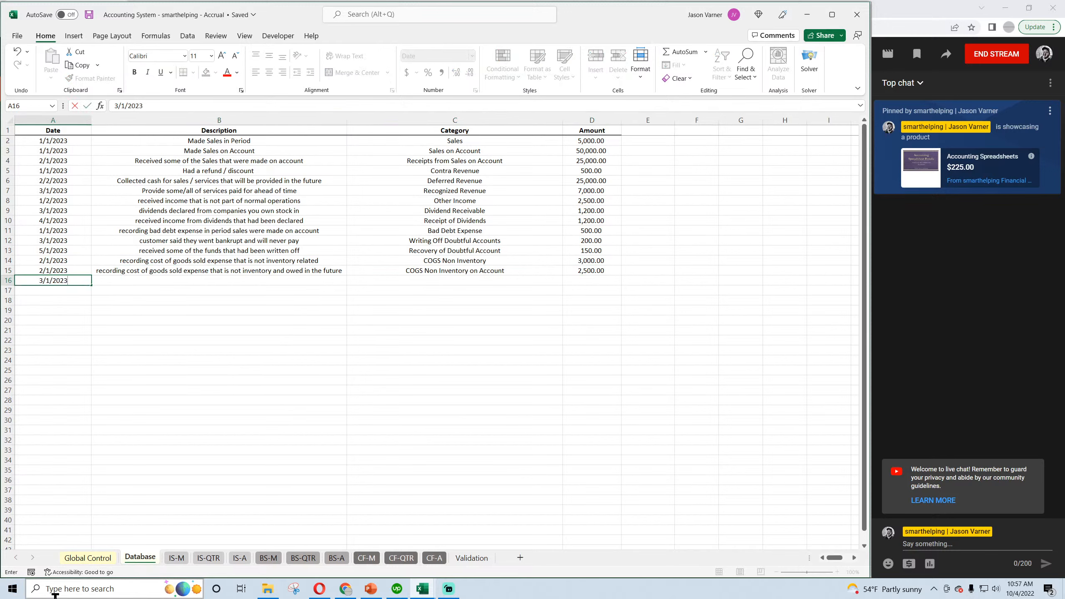
key("Return")
key("Up")
key("Right")
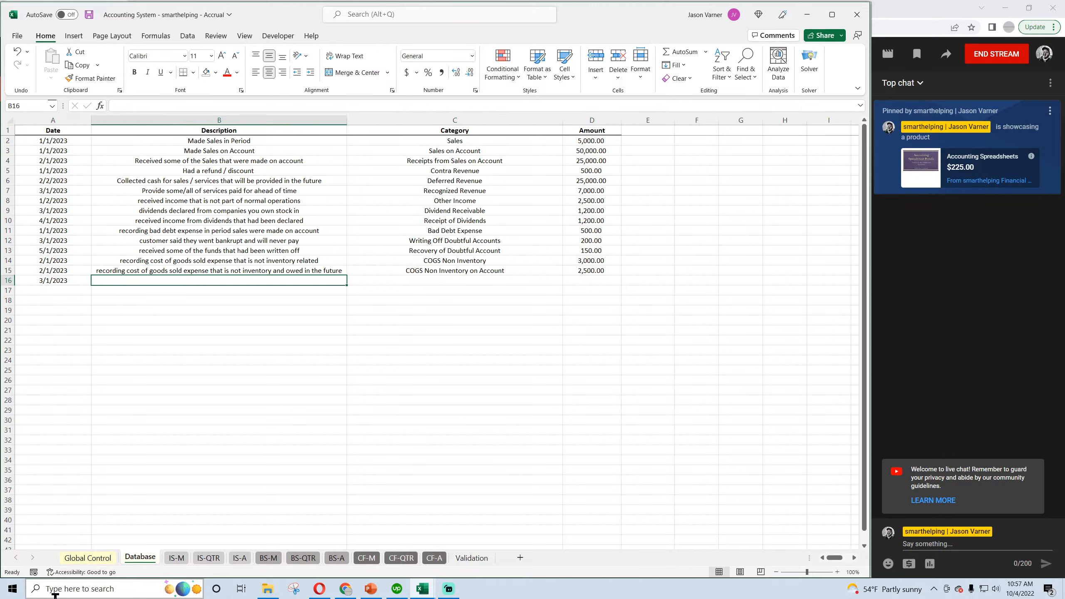
type("paid cost of")
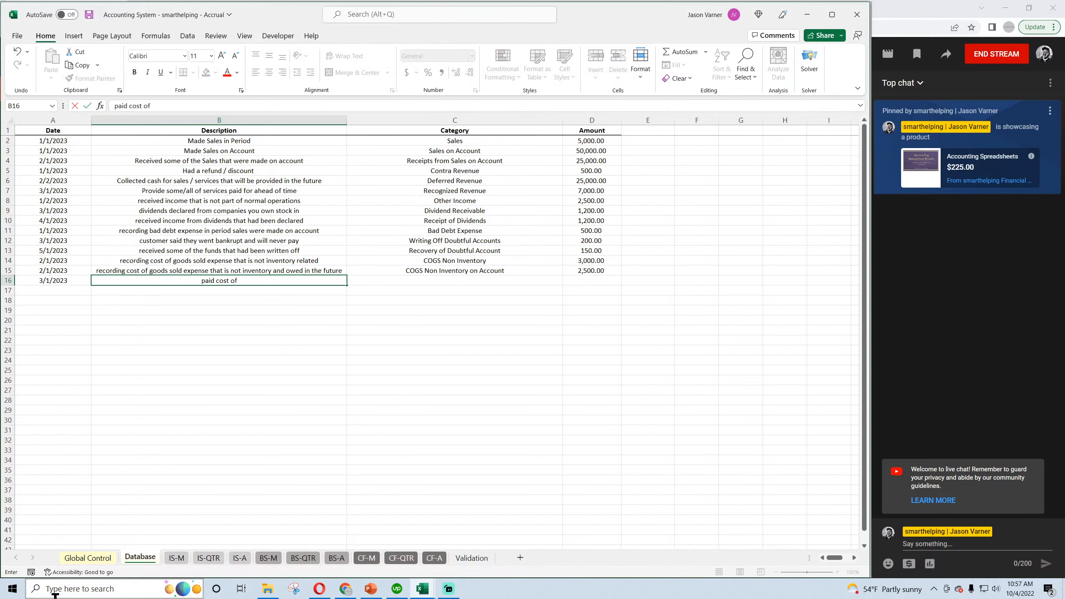
type(" goods sold that was non invent")
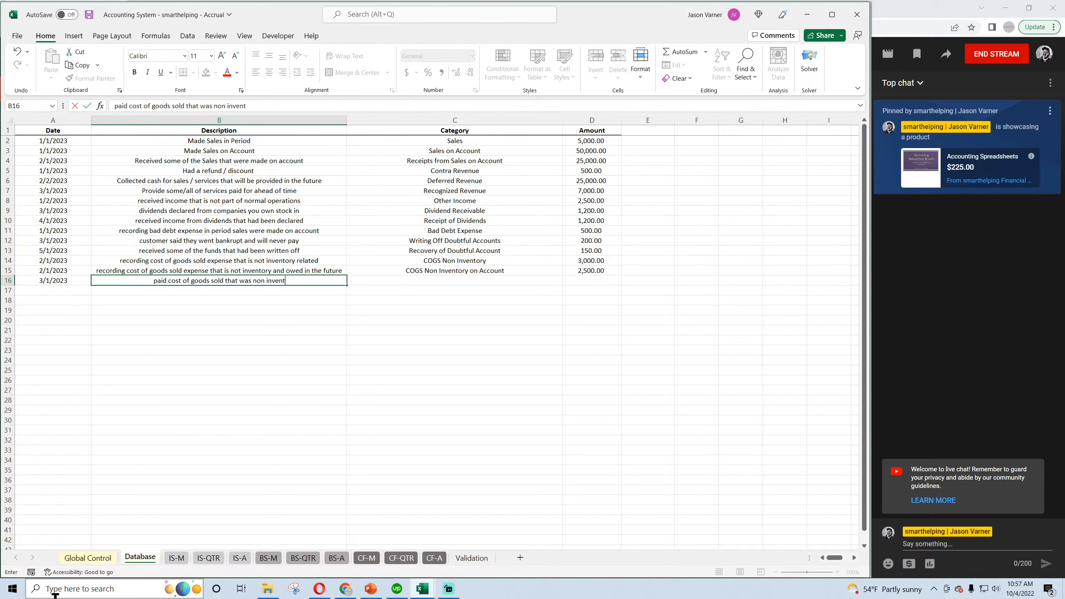
type("ory and on account")
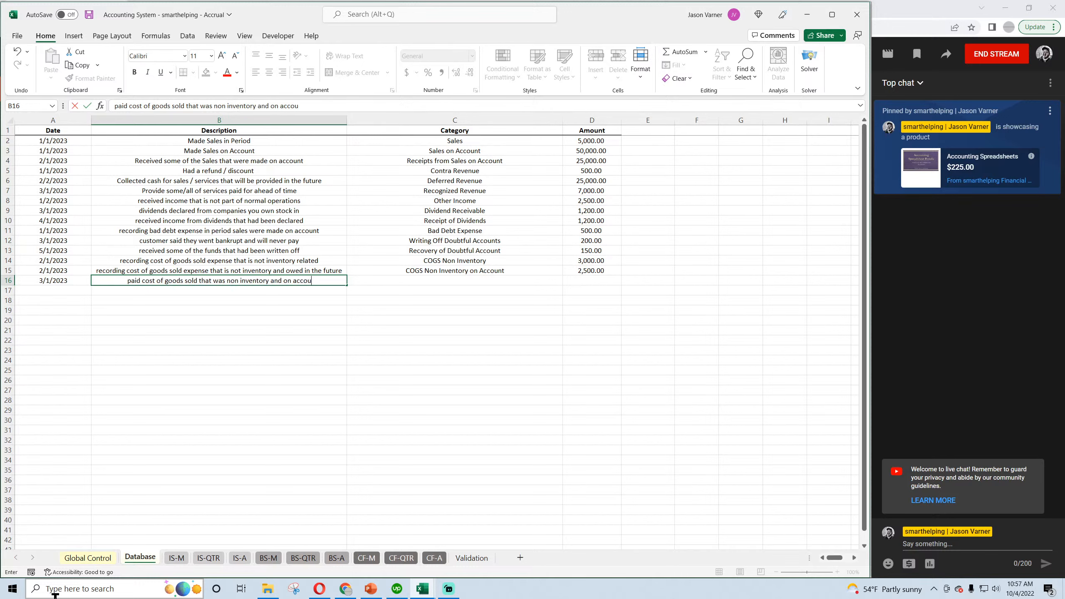
key("Return")
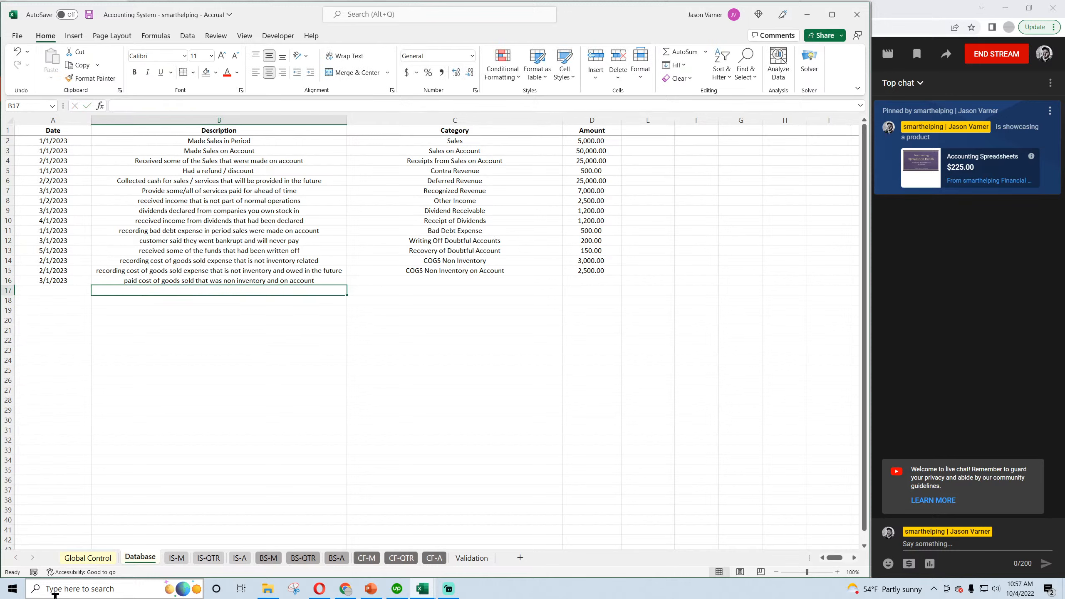
Categorize the row 16 transaction as Payments for COGS Non Inventory on Account, set its amount to 2500 and save the workbook.
left_click(527, 280)
left_click(566, 280)
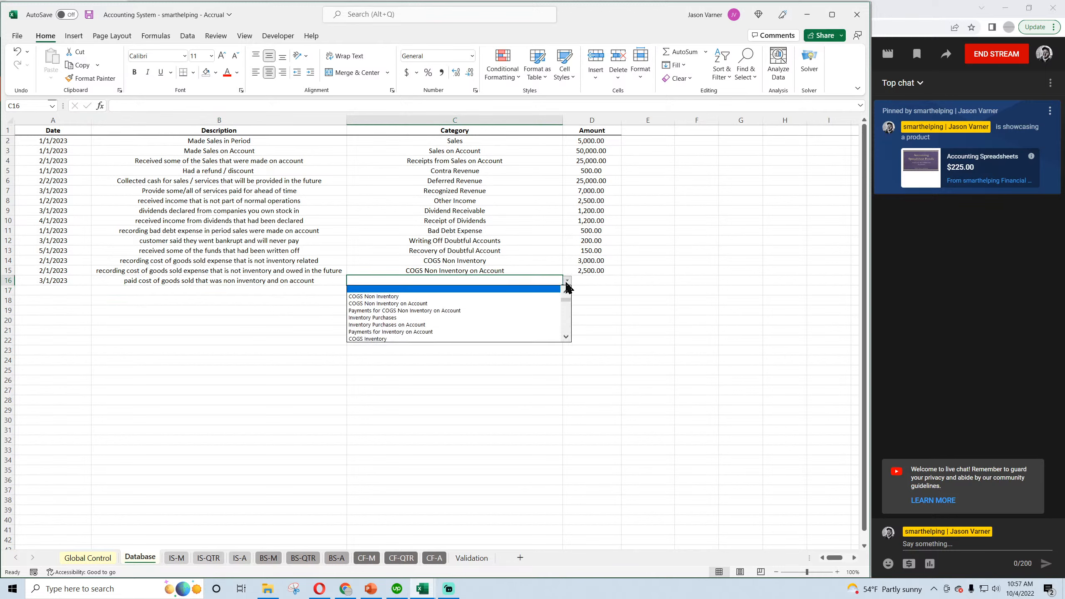
left_click(478, 311)
key("Tab")
type("2")
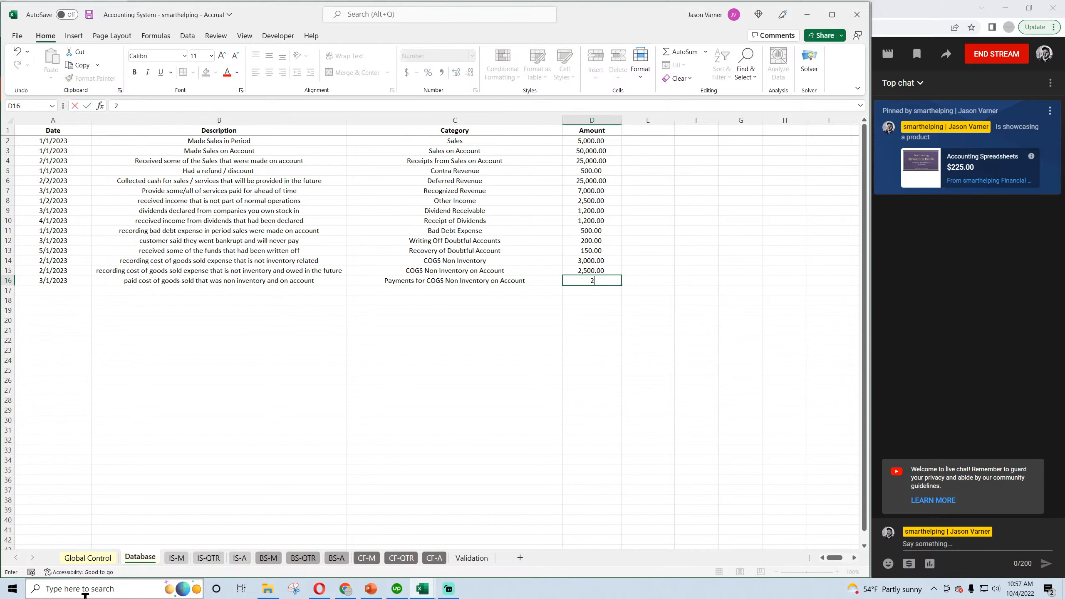
key("Return")
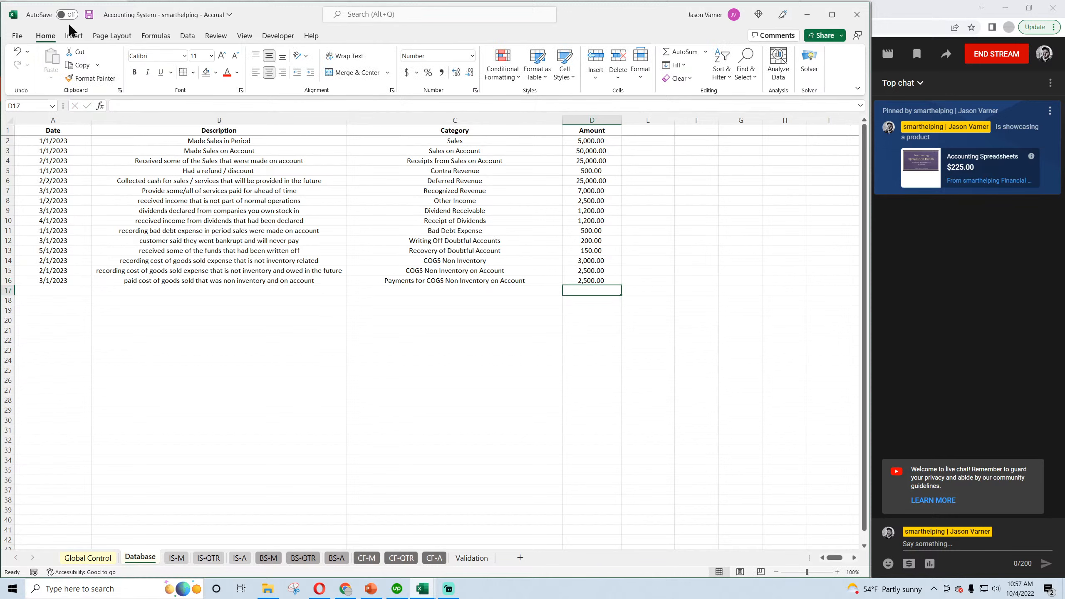
left_click(89, 16)
Check the payment's effect on March COGS Payables and Cash in the BS-M balance sheet.
left_click(180, 559)
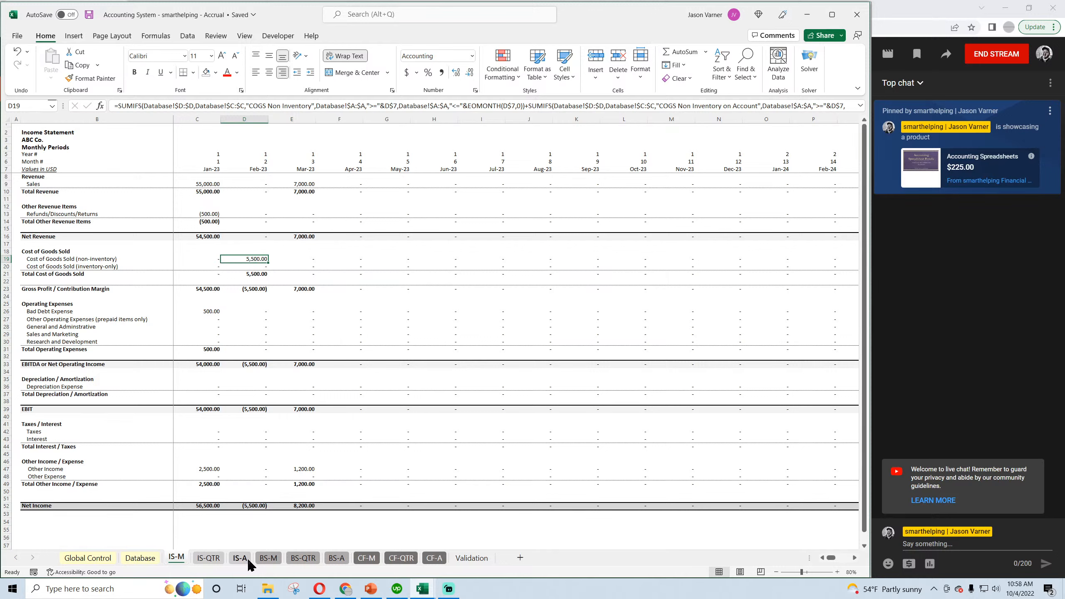
left_click(268, 557)
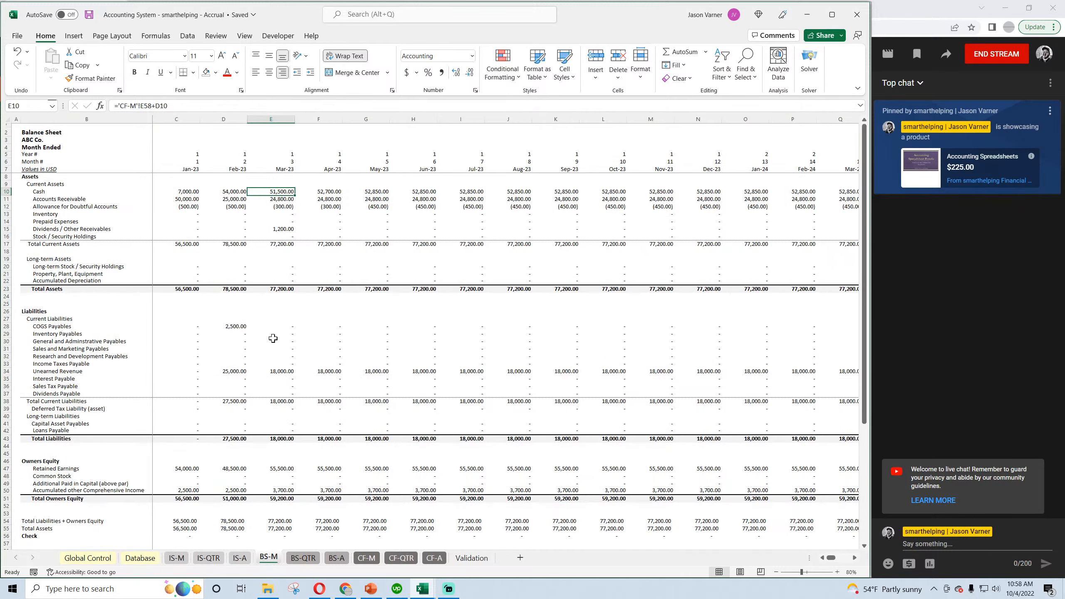
left_click(231, 325)
left_click(263, 327)
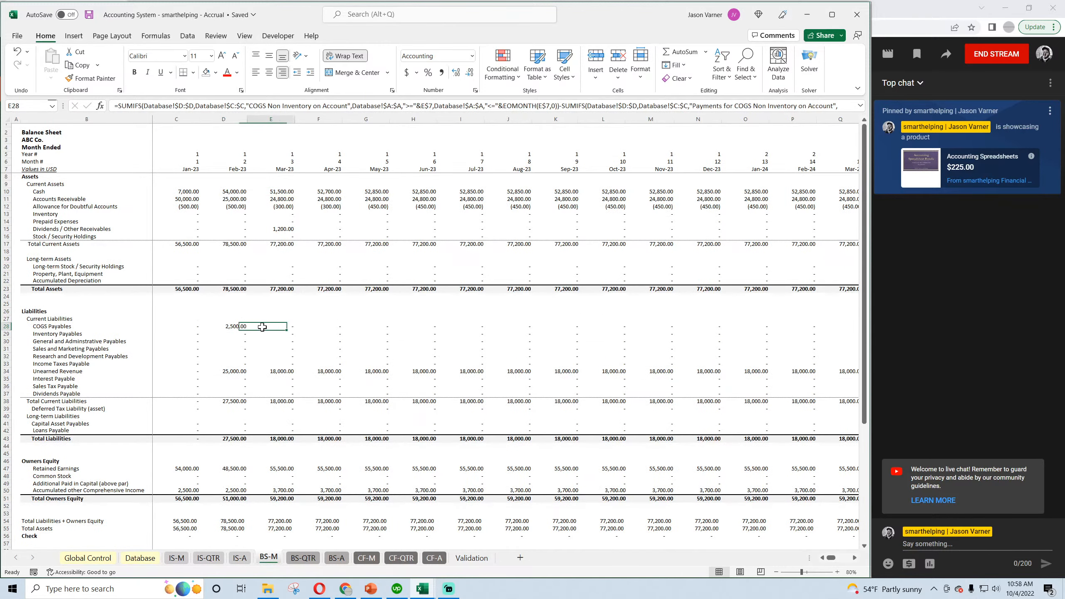
left_click(287, 191)
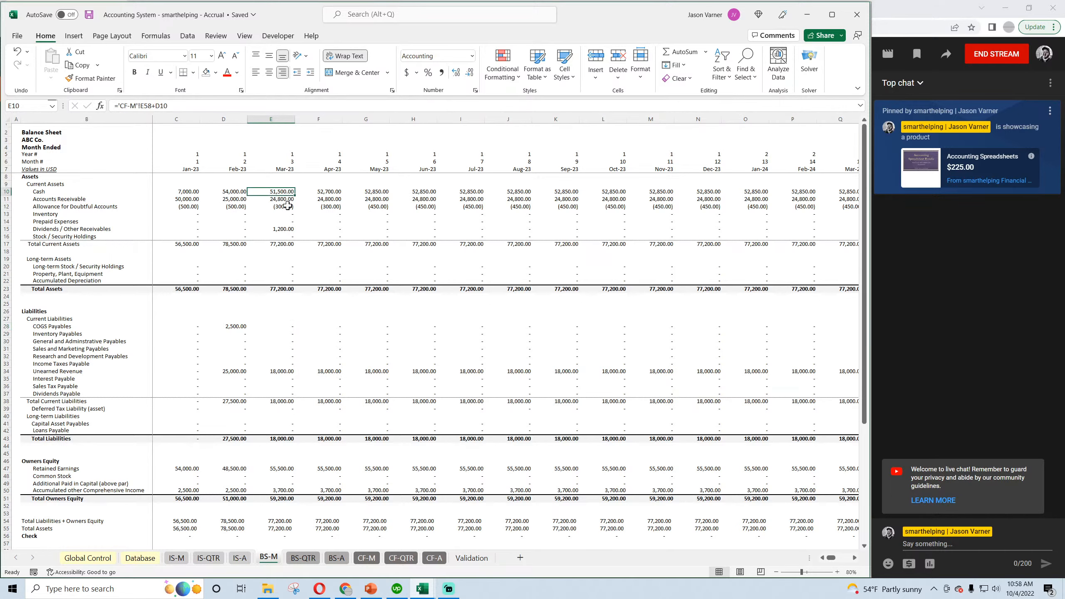
Compare the COGS Non Inventory payment reduction and add-back on CF-M, save the workbook and return to the Database sheet.
left_click(368, 558)
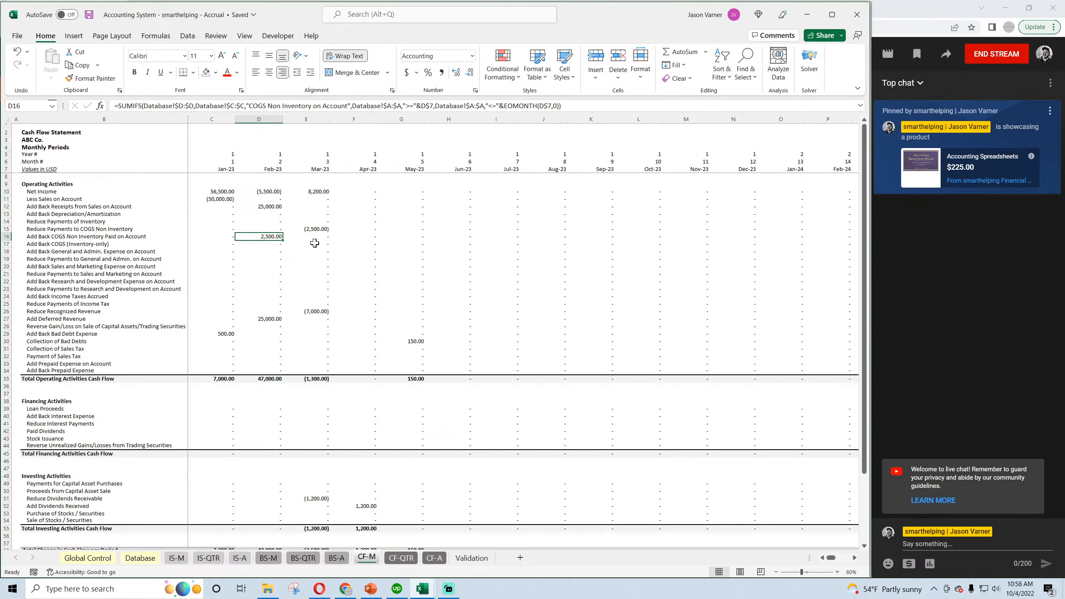
left_click(317, 229)
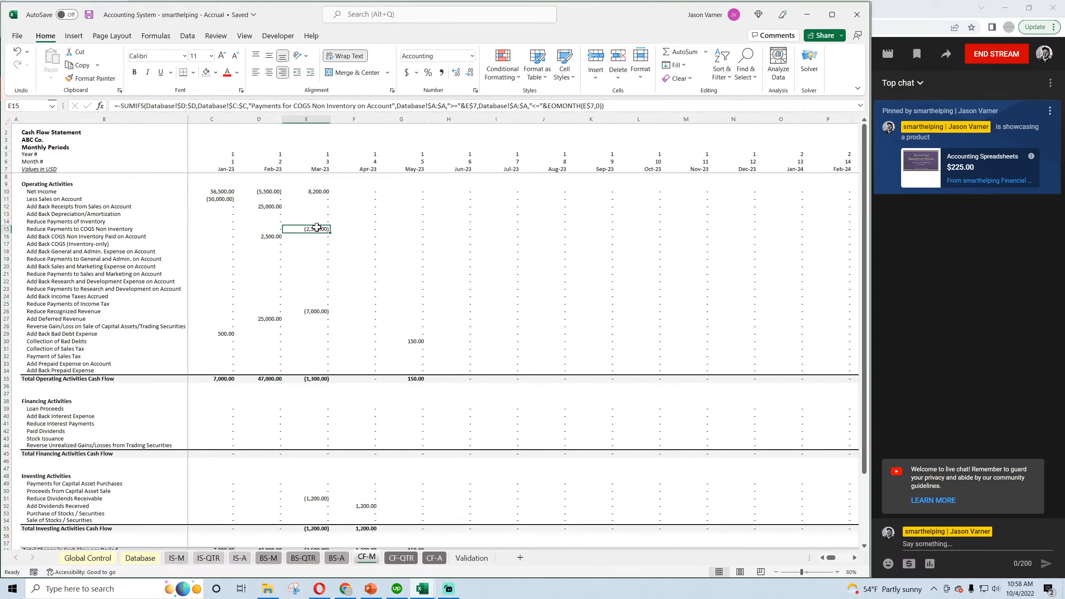
left_click(262, 238)
left_click(315, 228)
left_click(89, 14)
left_click(138, 559)
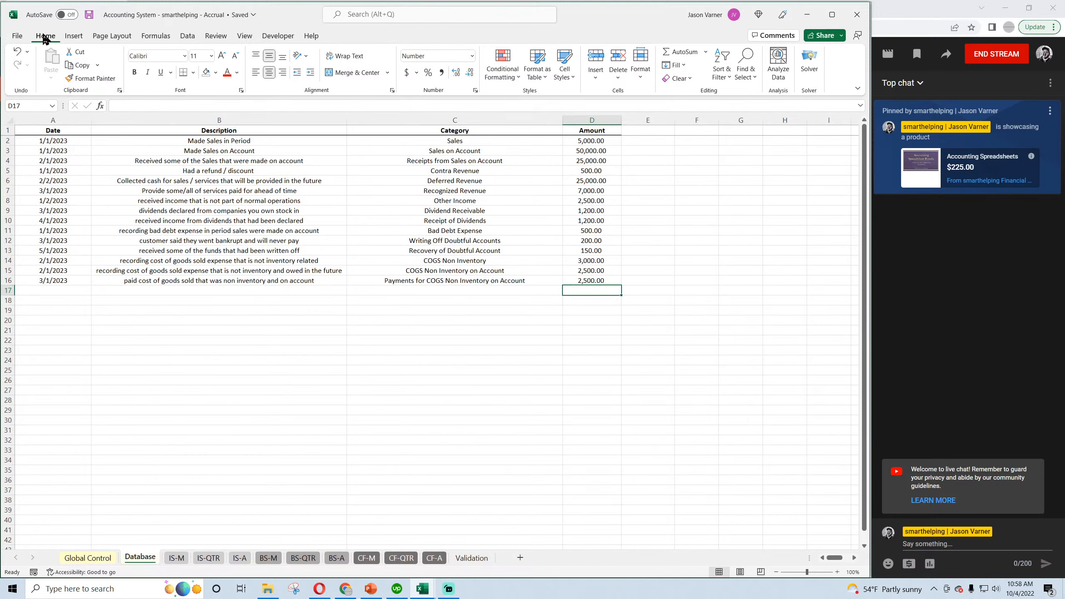
left_click(89, 14)
In the Cash Basis workbook's Validation sheet, mark COGS Non Inventory on Account and Payments for COGS Non Inventory on Account as N/A.
mouse_move(422, 589)
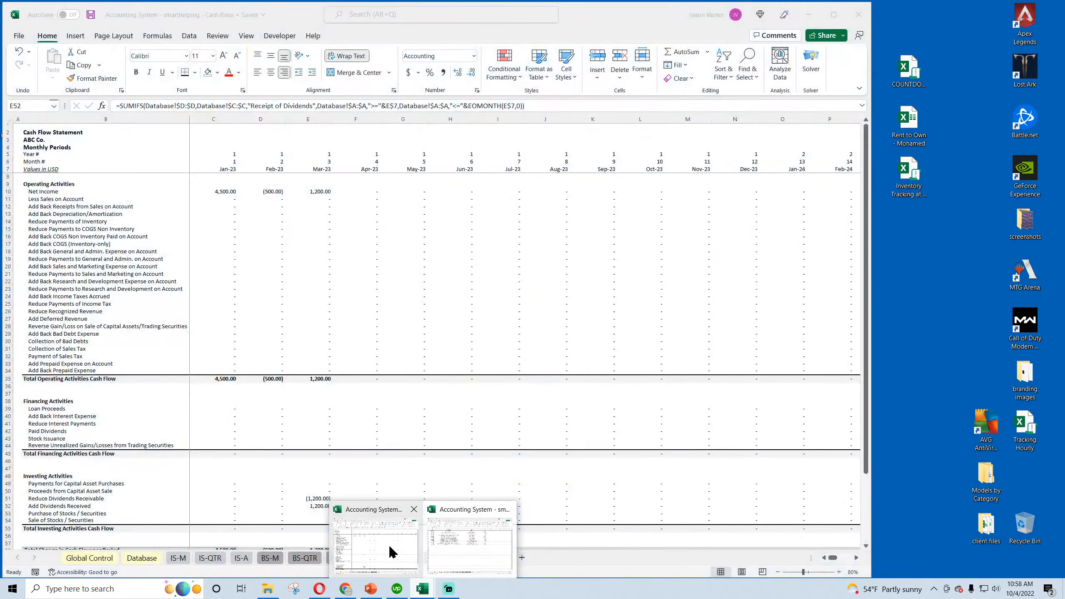
left_click(389, 544)
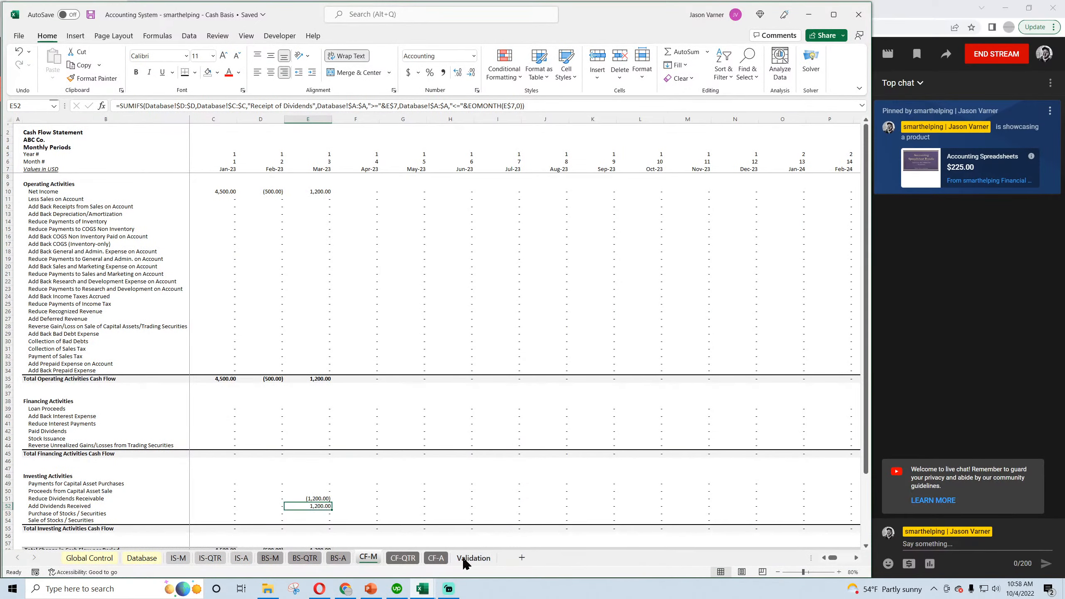
left_click(473, 556)
double_click(351, 267)
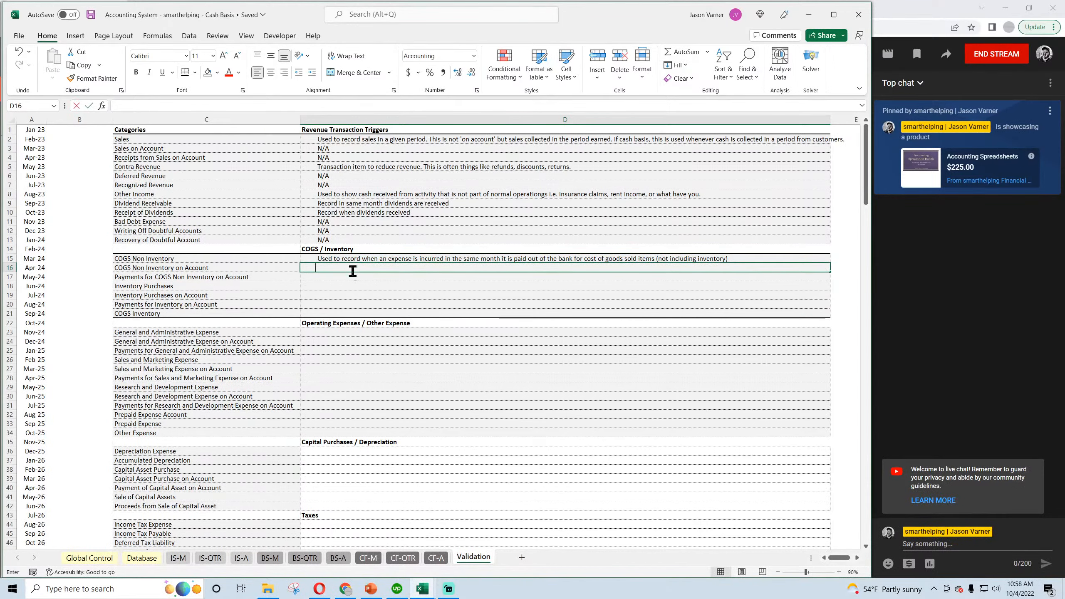
type("N/A")
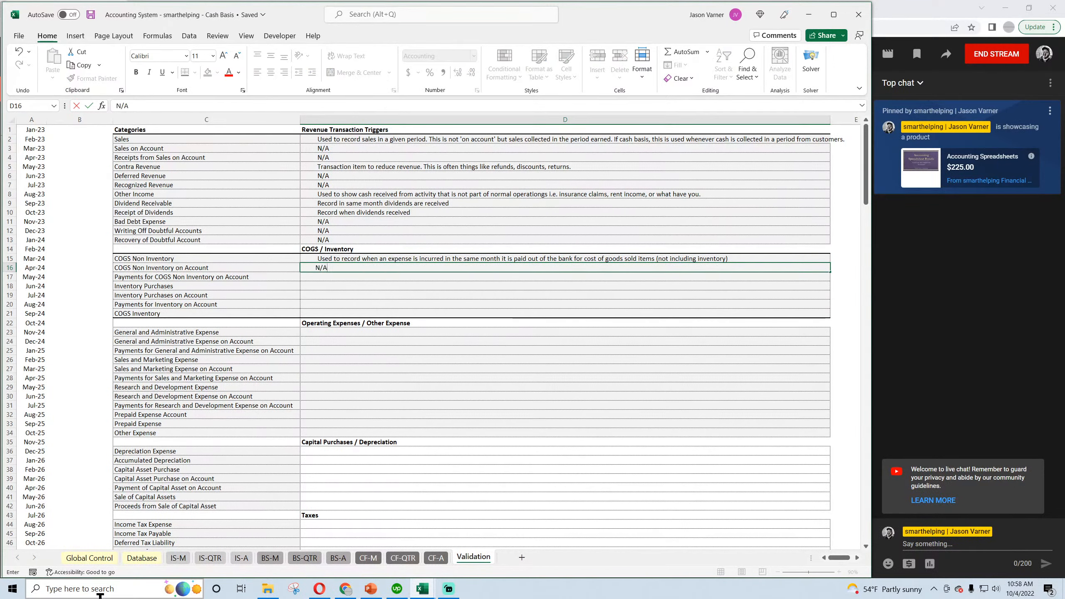
key("Return")
type("N/A")
key("Return")
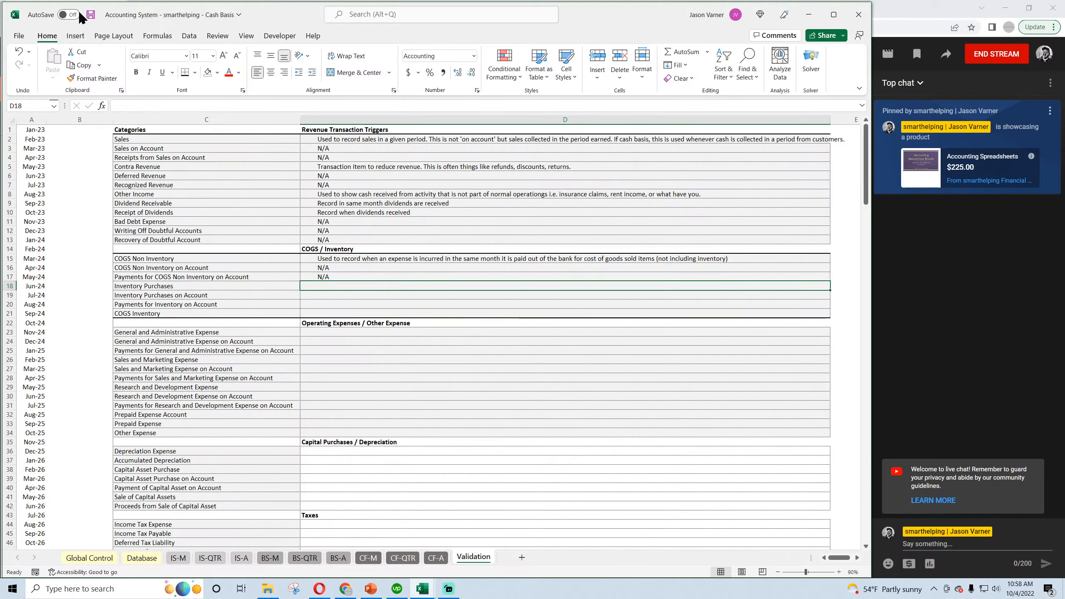
In the Accrual workbook's Validation D16, enter "Used to record when a cost of goods sold expense is incurred on account and paid at some future date.".
mouse_move(422, 589)
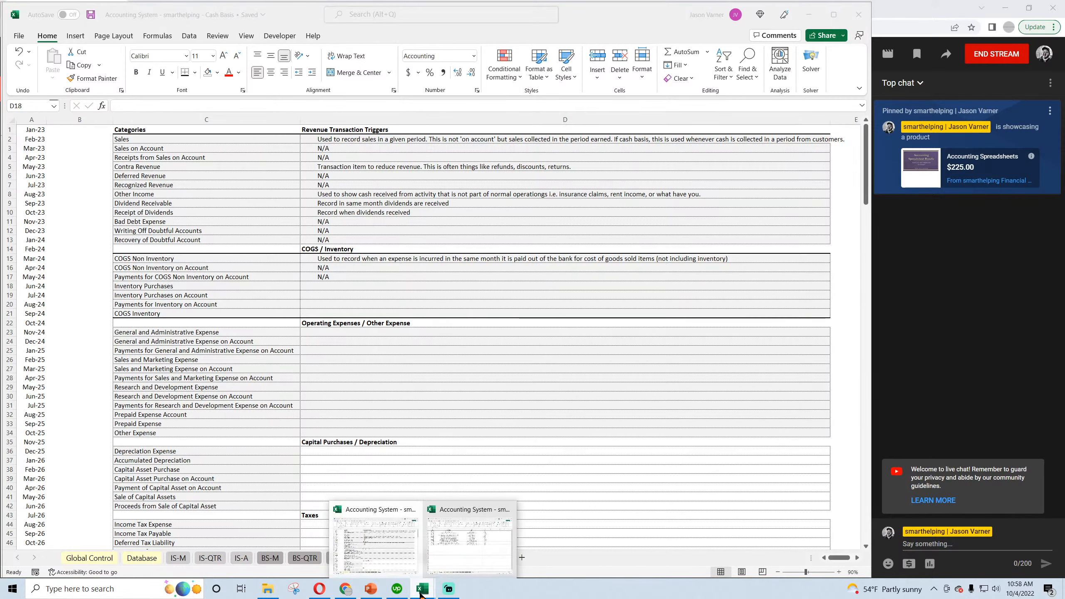
left_click(453, 560)
left_click(457, 557)
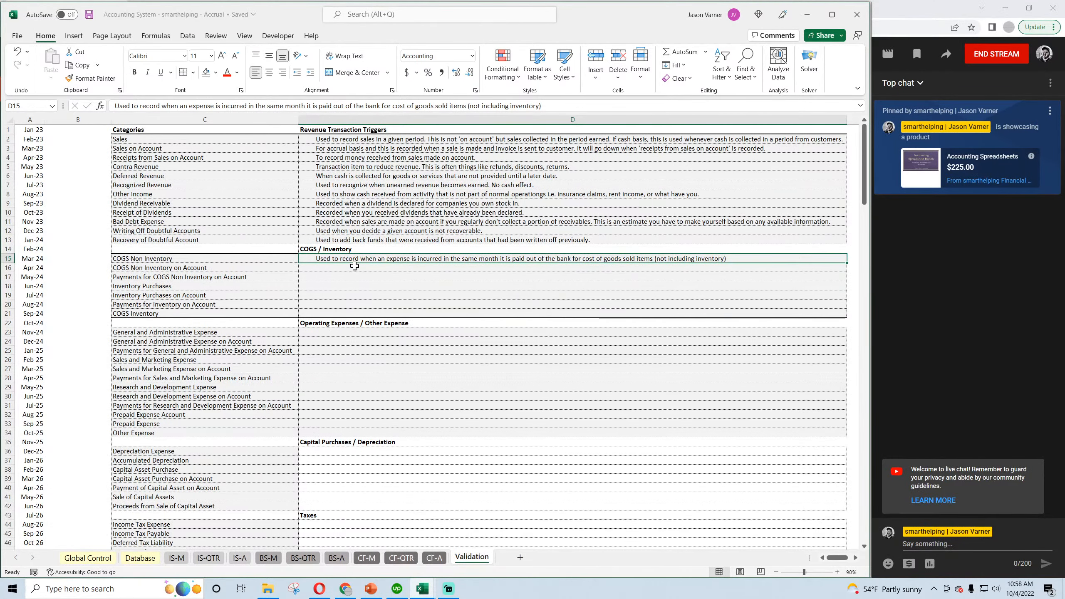
left_click(342, 265)
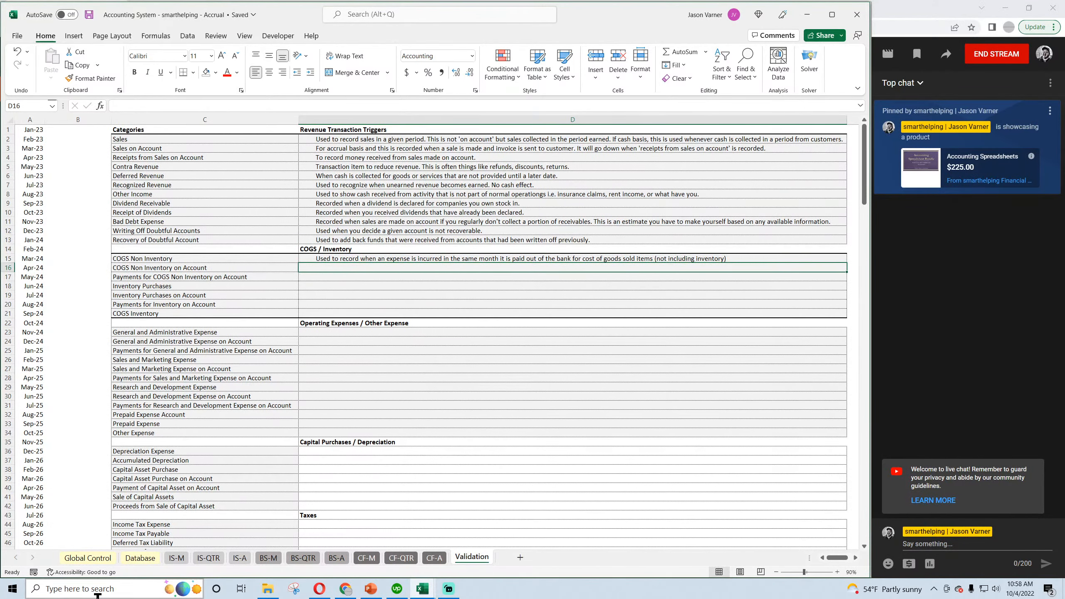
type("U")
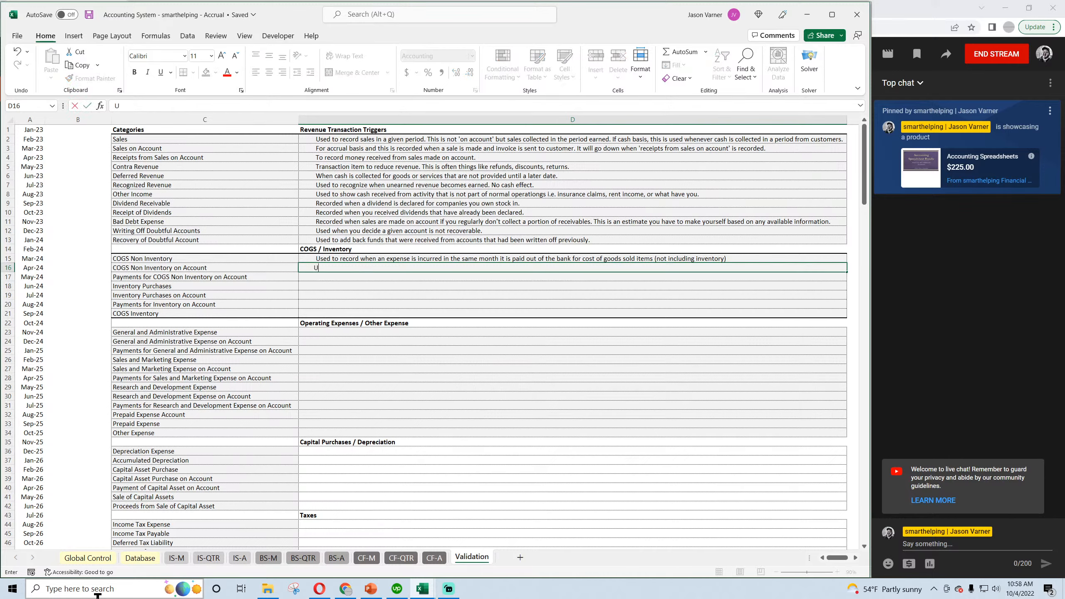
type("d when a")
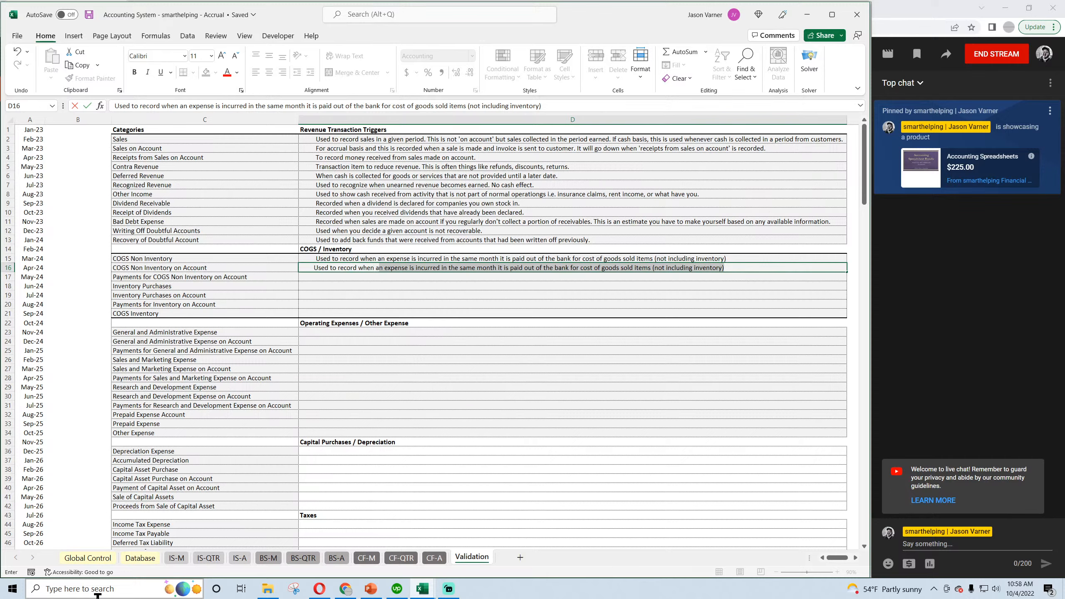
key("BackSpace")
type("cost of g")
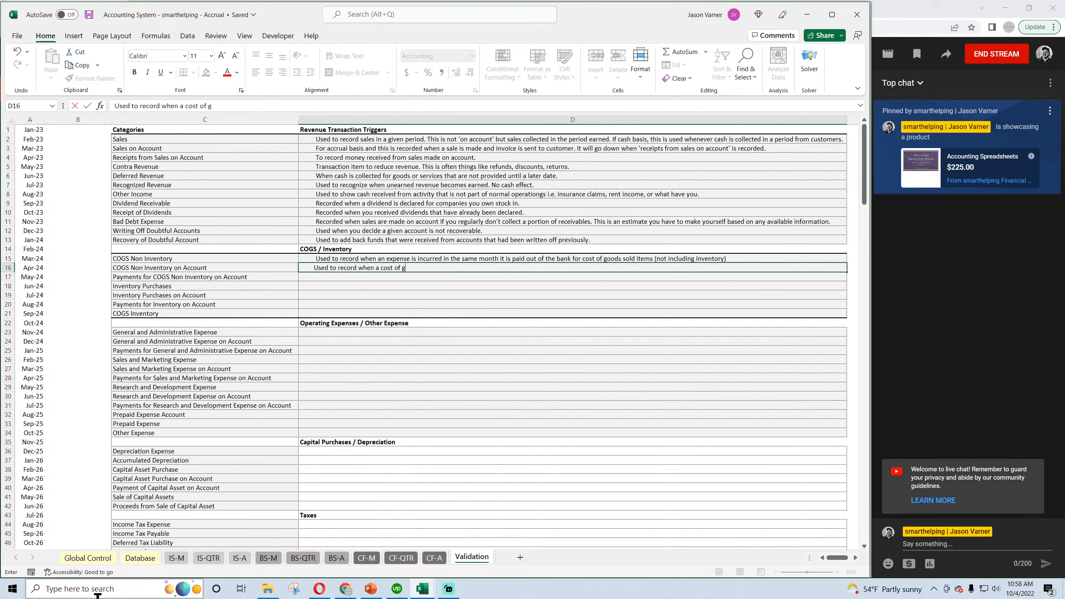
type("oods sold expense is incurred on account and paid at some future date")
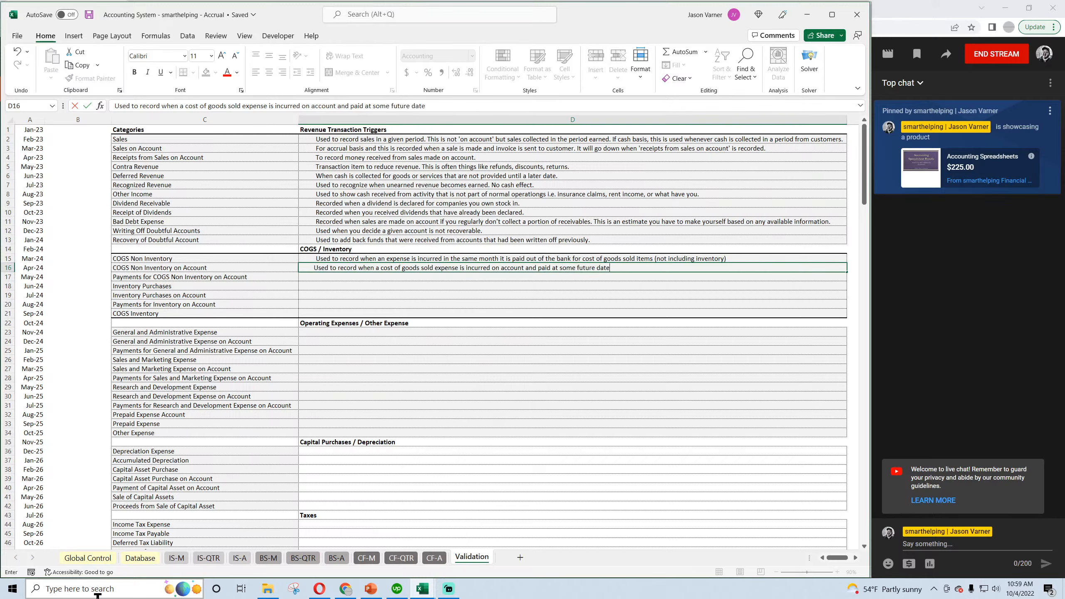
type(".")
key("Return")
Enter the D17 trigger for on-account payments: "Used to record when a cost of goods sold expense is paid that was previously incurred on account. (non inventory)".
type("Used to")
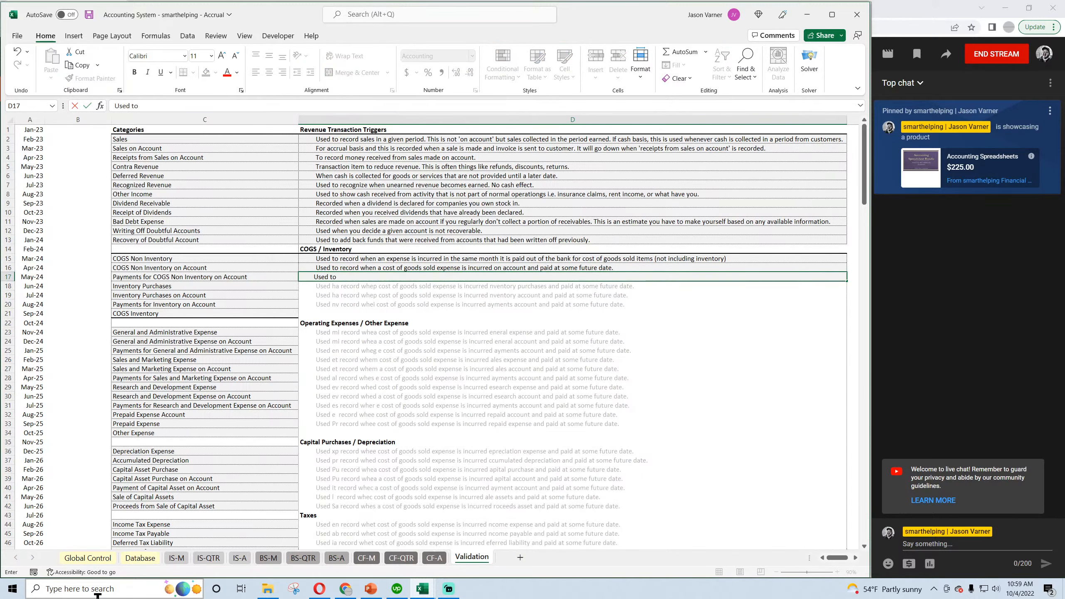
type(" record when")
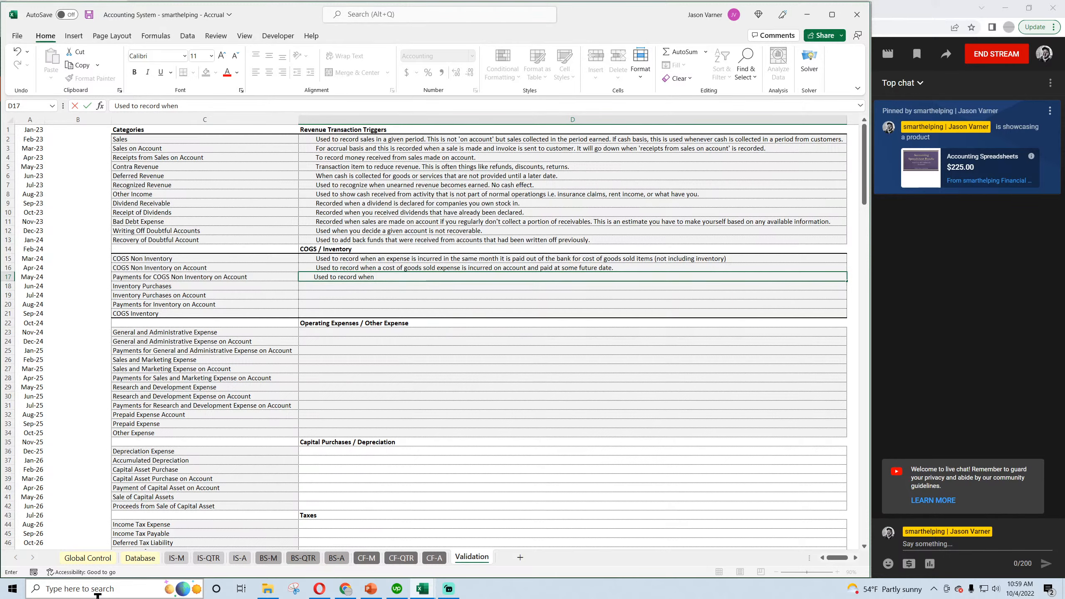
type(" a cost of godo")
key("BackSpace")
key("BackSpace")
type("o")
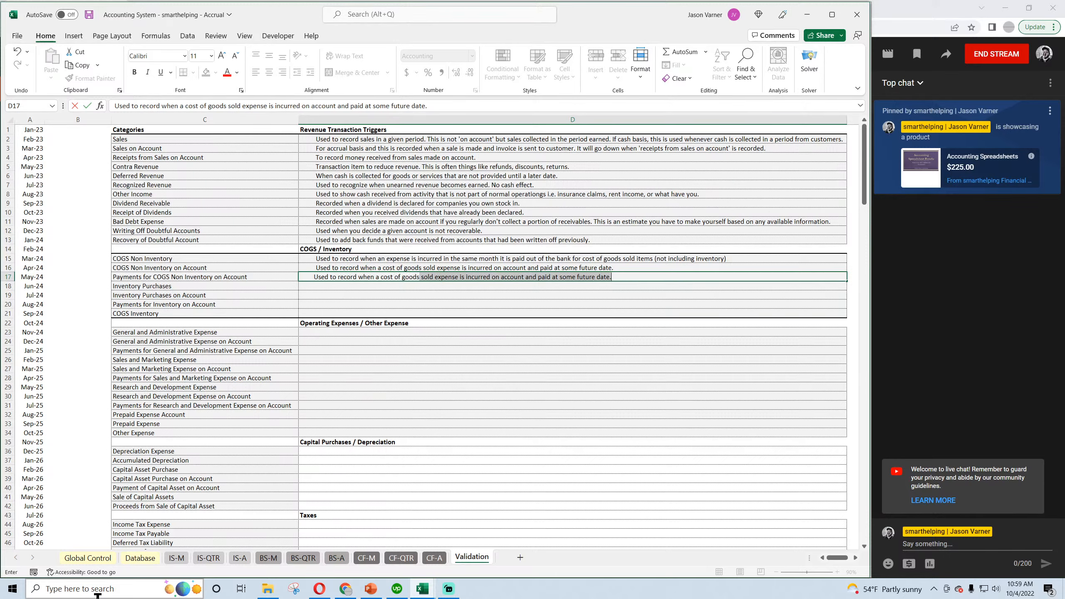
type("ds sold expense is paid")
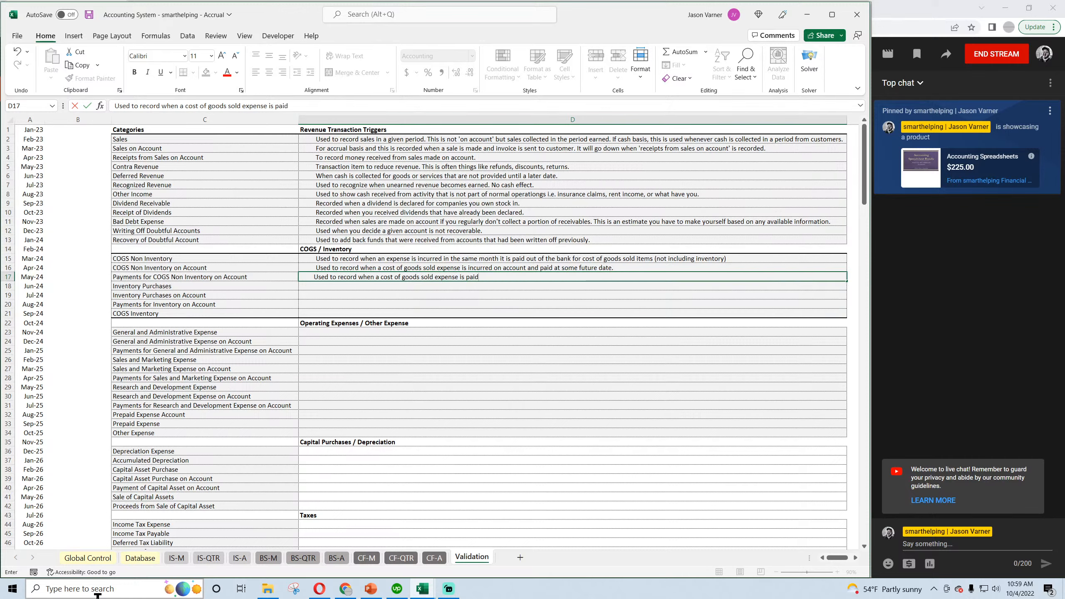
type(" that was previously incurred on account. (non i")
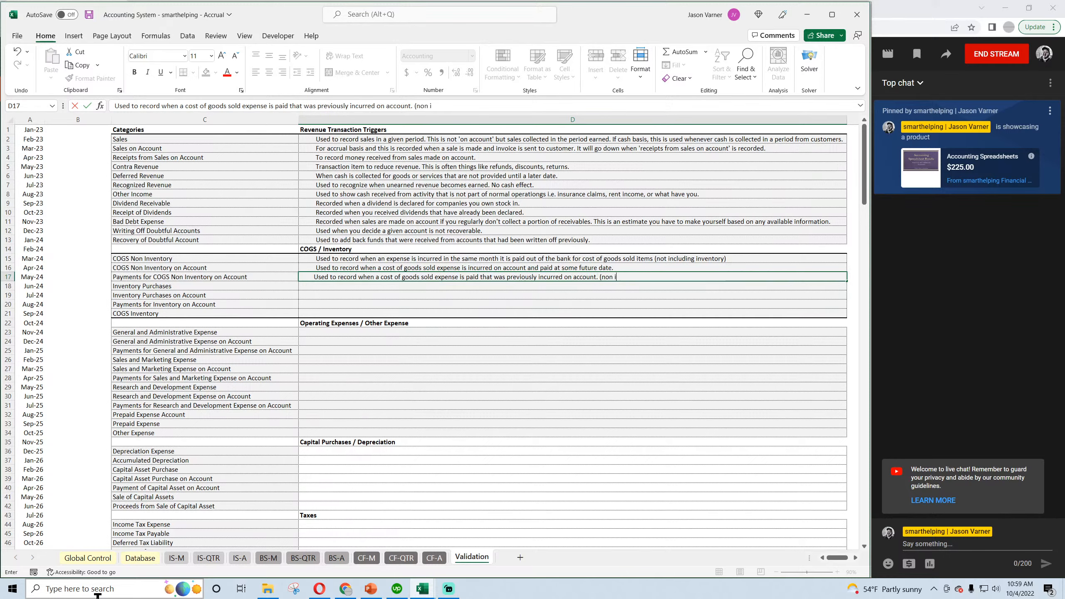
type("nventory)")
key("Return")
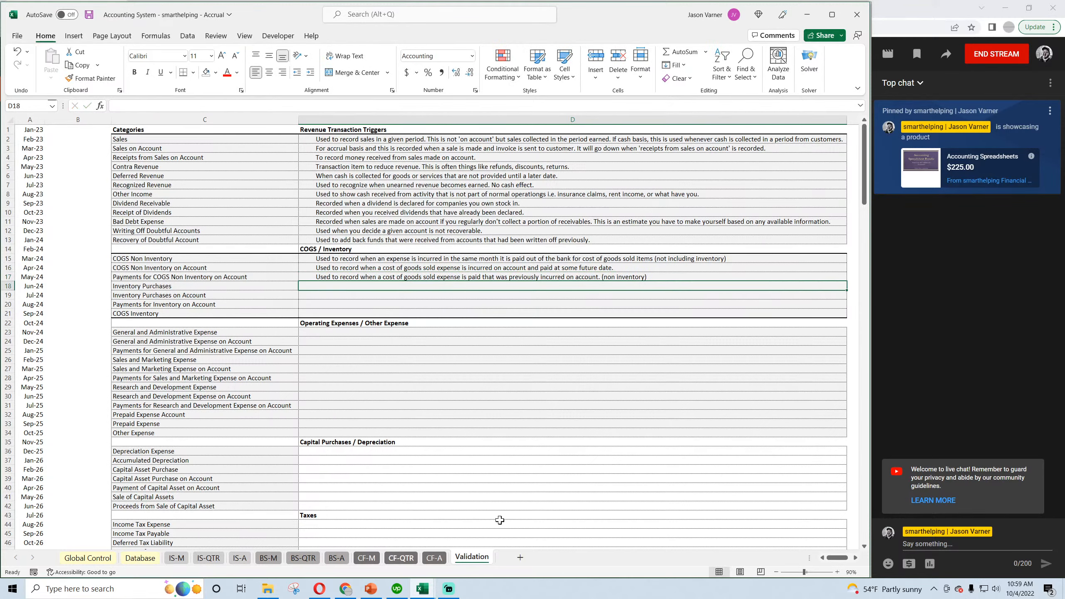
Append "(non inventory)" to the COGS Non Inventory on Account trigger in D16, save the workbook and open the Database sheet.
double_click(627, 268)
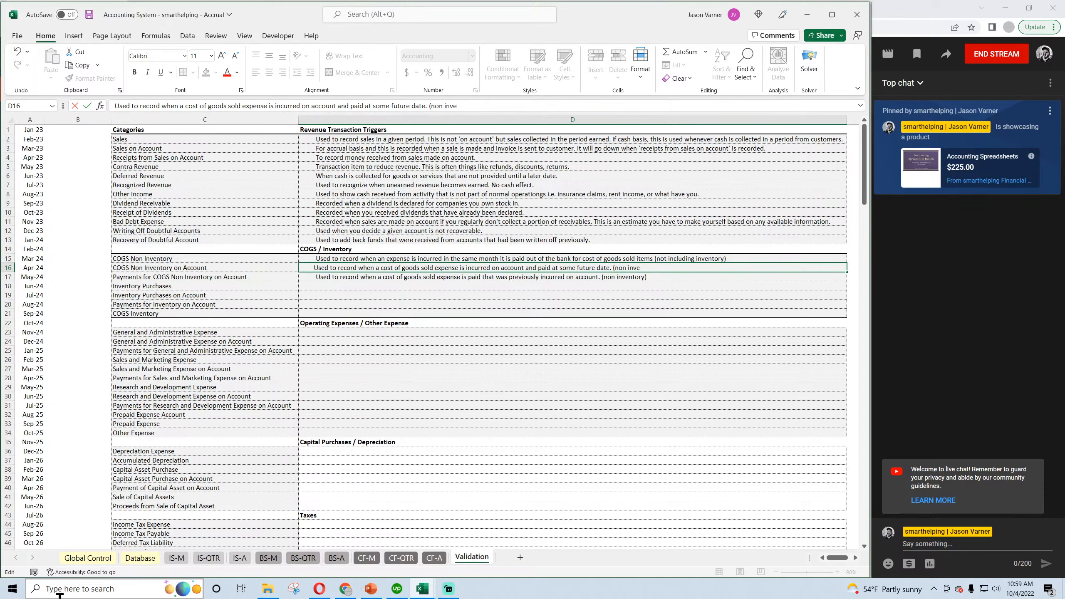
type(")")
key("Return")
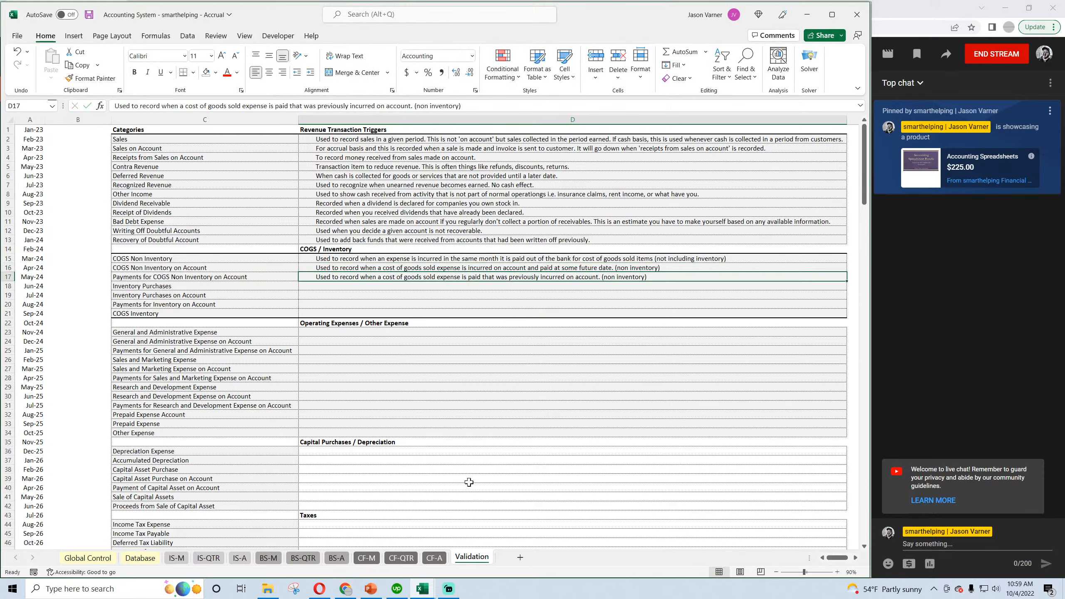
left_click(90, 15)
left_click(140, 558)
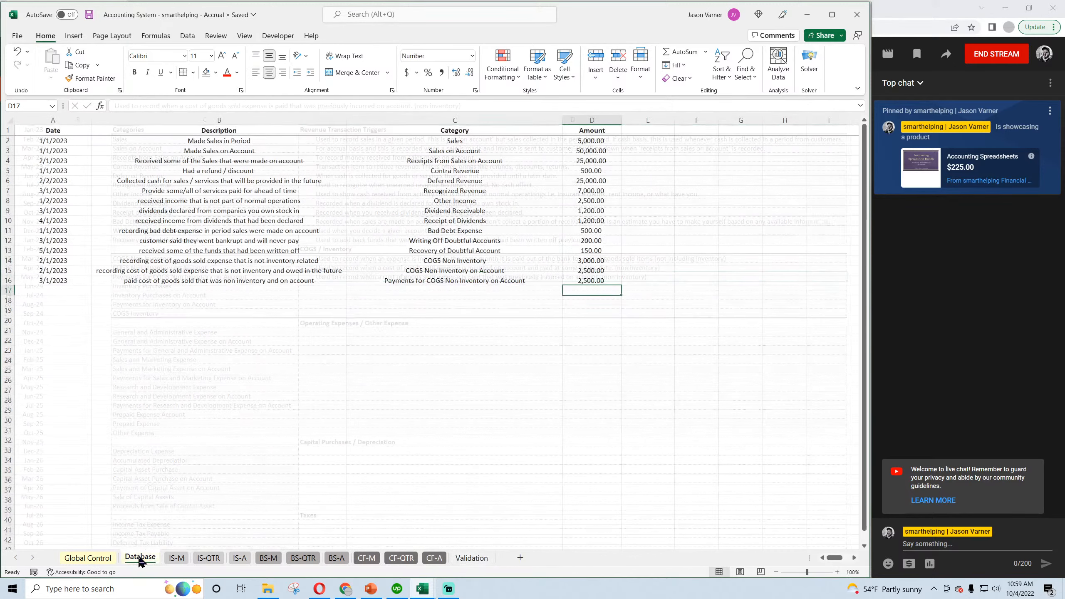
left_click(87, 16)
Switch to the Cash Basis workbook, look over its monthly balance sheet, and return to the Accrual workbook.
left_click(423, 588)
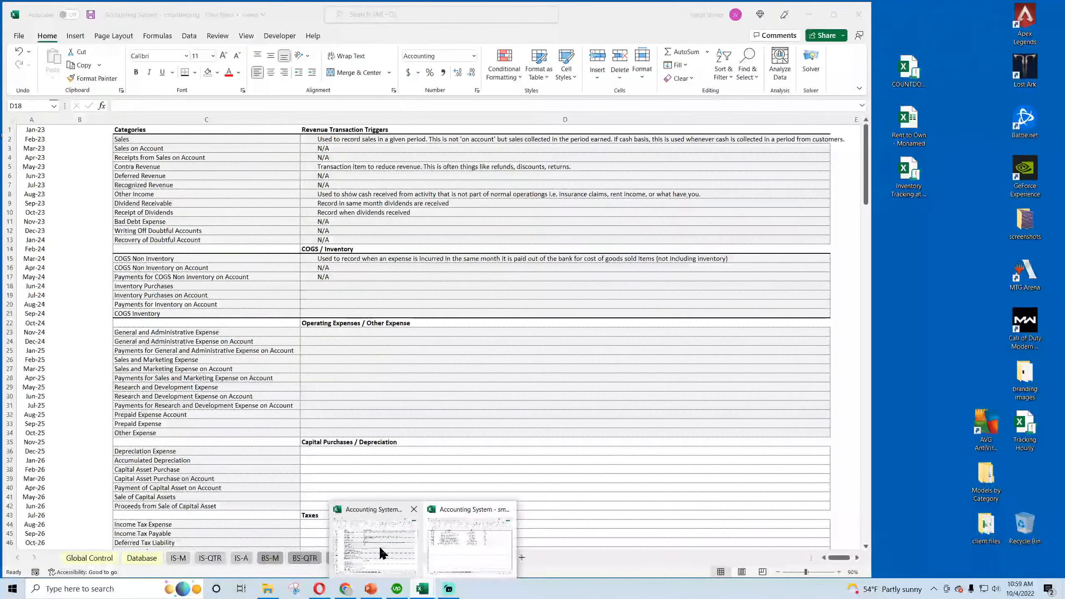
left_click(380, 545)
left_click(270, 558)
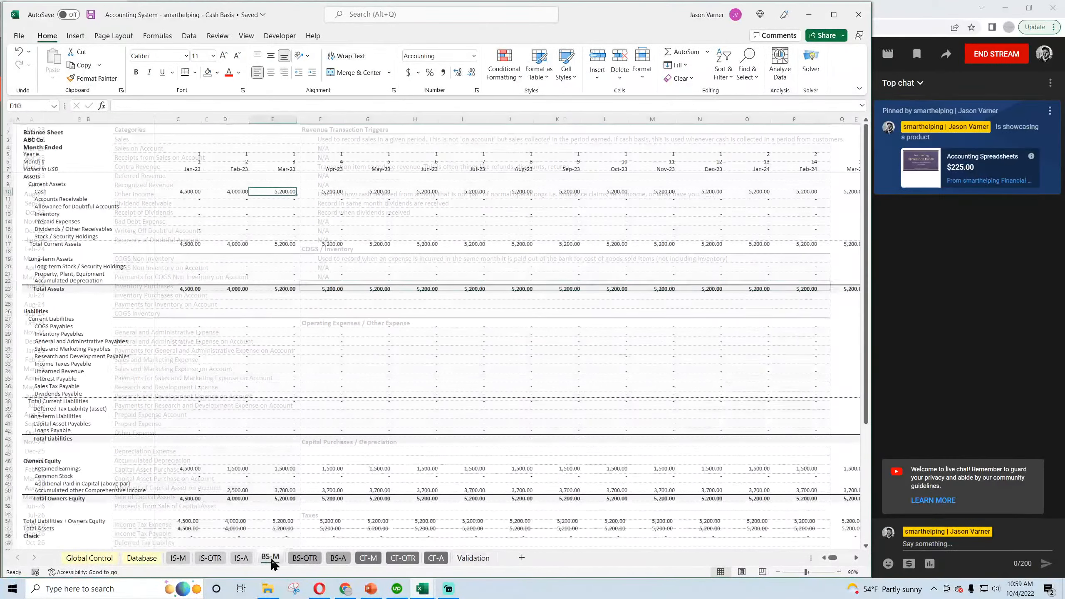
scroll(276, 509, "down", 4)
scroll(275, 509, "up", 4)
left_click(425, 591)
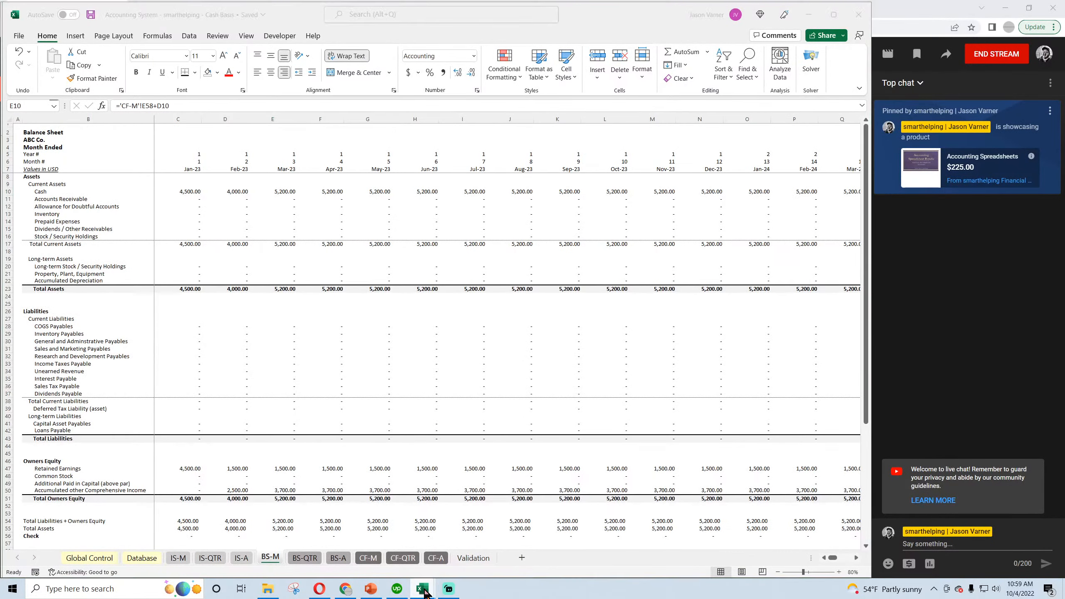
left_click(466, 541)
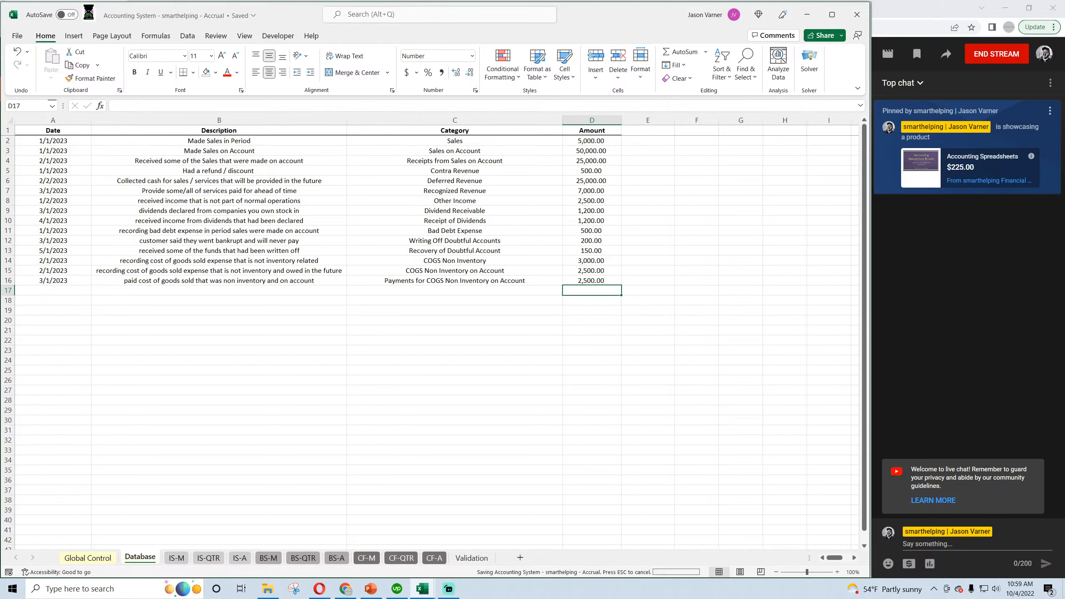
Review the Accrual workbook's annual and monthly cash flow, monthly balance sheet, and annual, quarterly and monthly income statements.
left_click(432, 559)
scroll(355, 459, "down", 4)
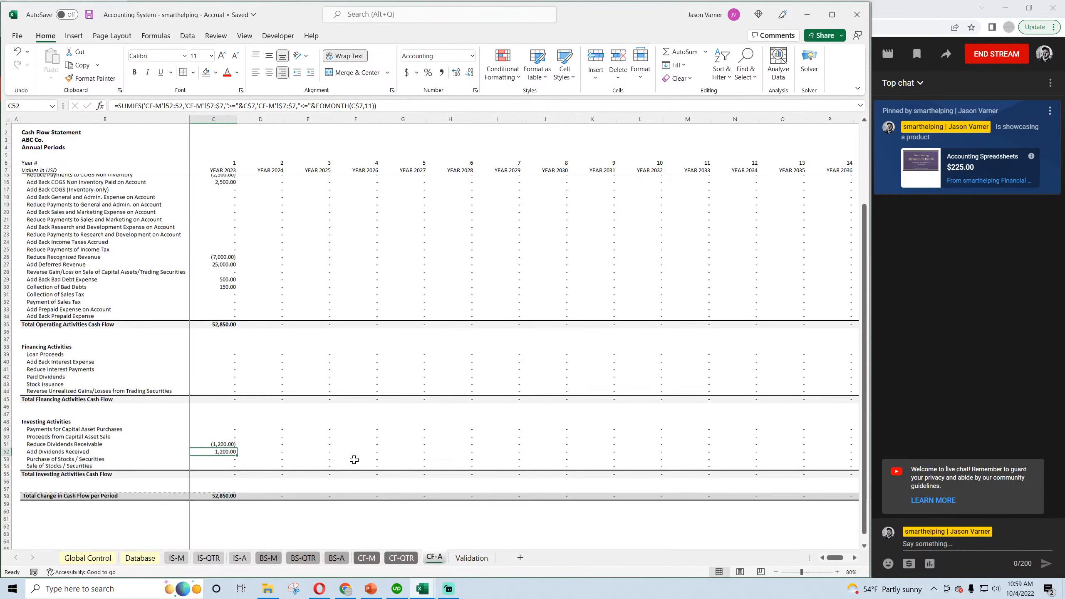
scroll(355, 459, "up", 4)
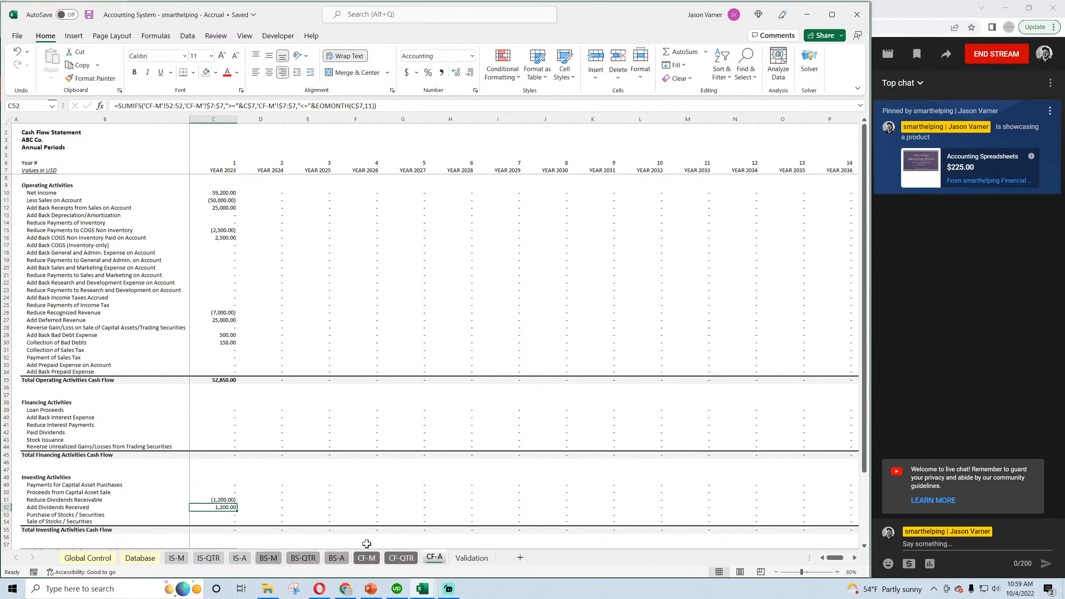
left_click(365, 557)
scroll(310, 407, "down", 4)
scroll(310, 408, "up", 4)
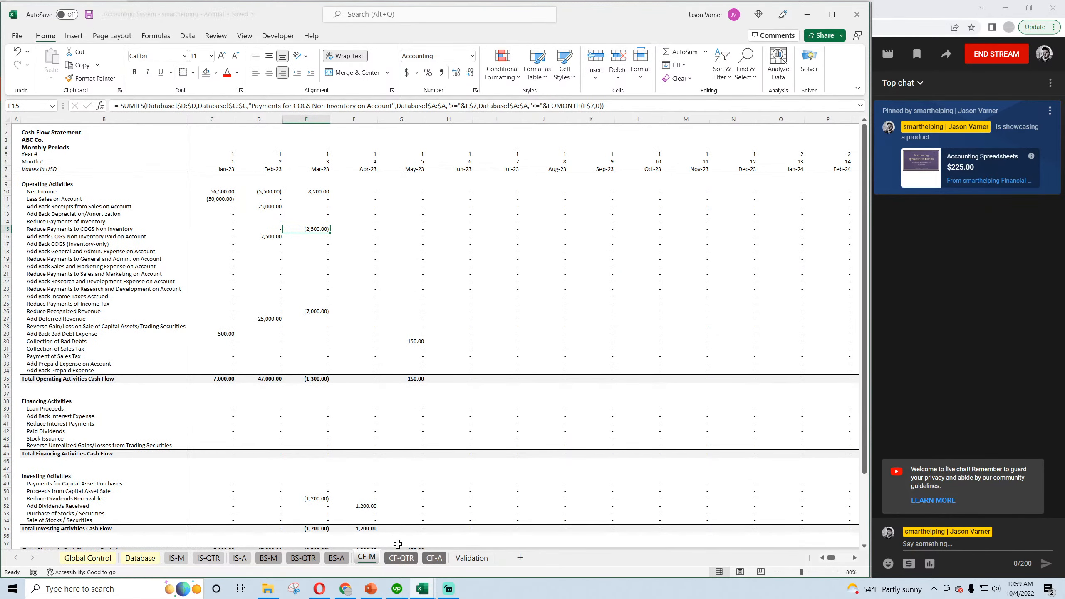
left_click(333, 558)
left_click(303, 558)
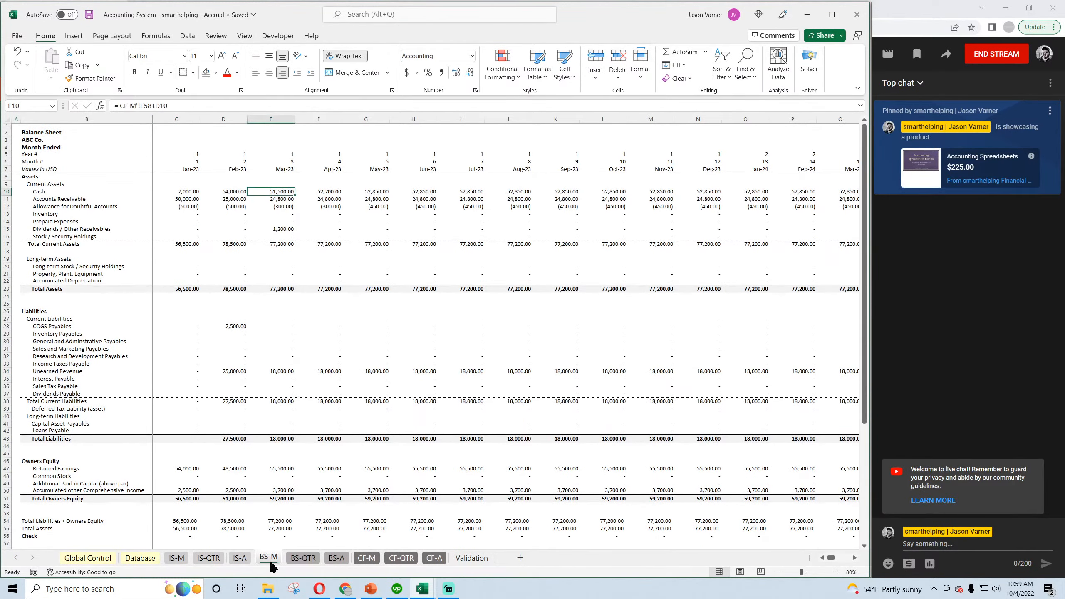
left_click(240, 558)
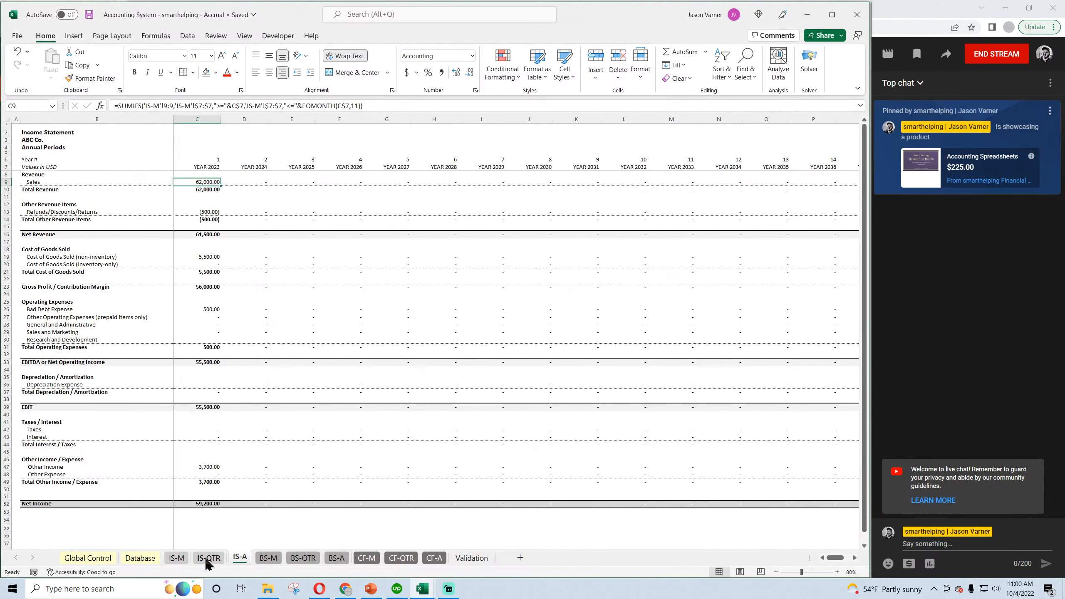
left_click(209, 558)
left_click(169, 560)
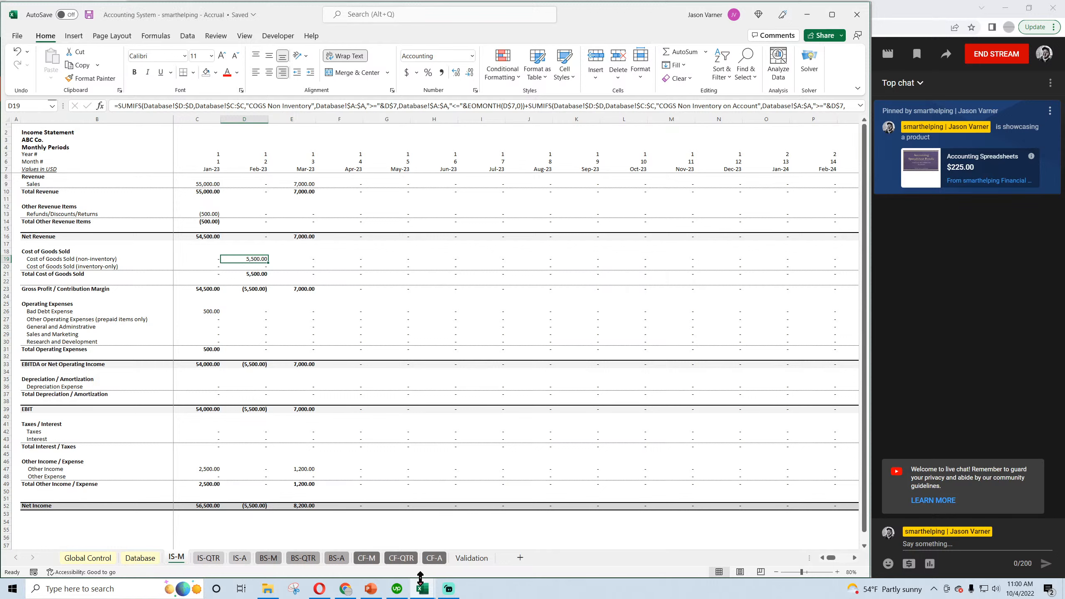
Look up the Inventory Purchases category on the Validation sheet and save the workbook.
left_click(130, 558)
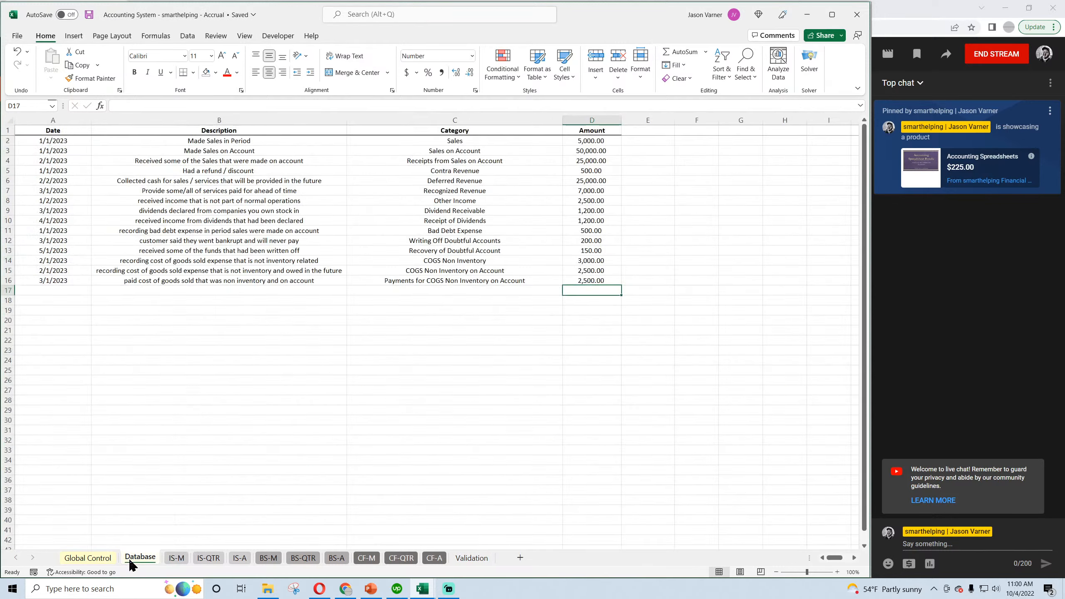
left_click(473, 559)
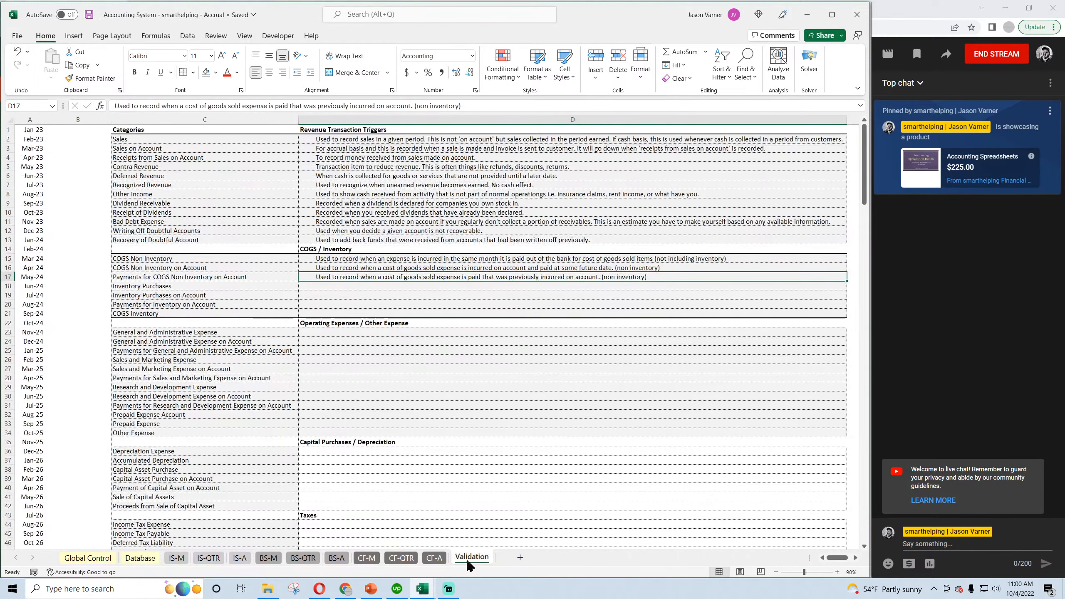
left_click(336, 287)
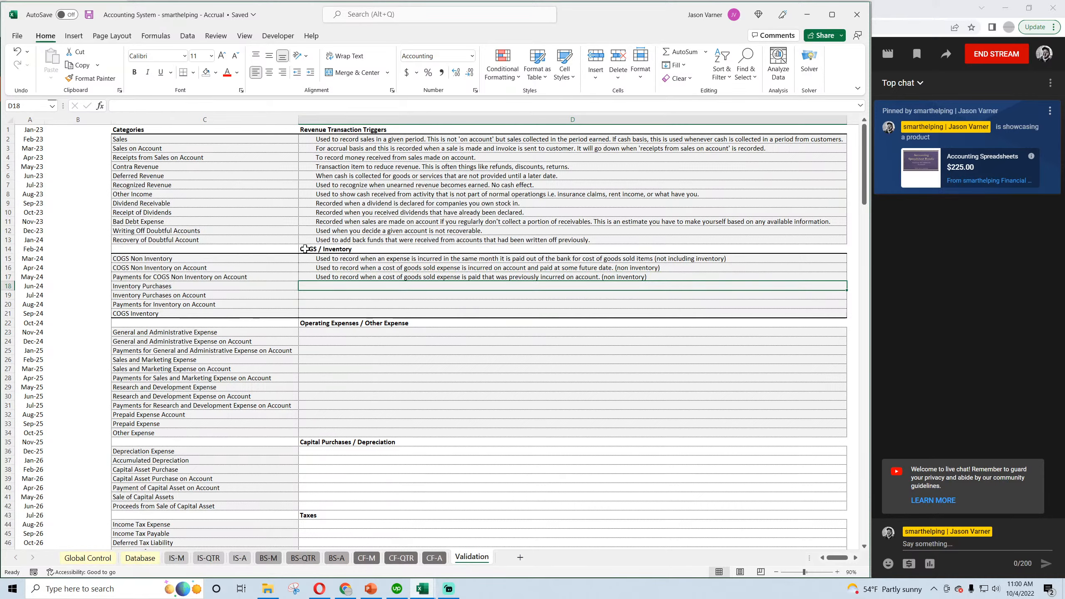
left_click(89, 14)
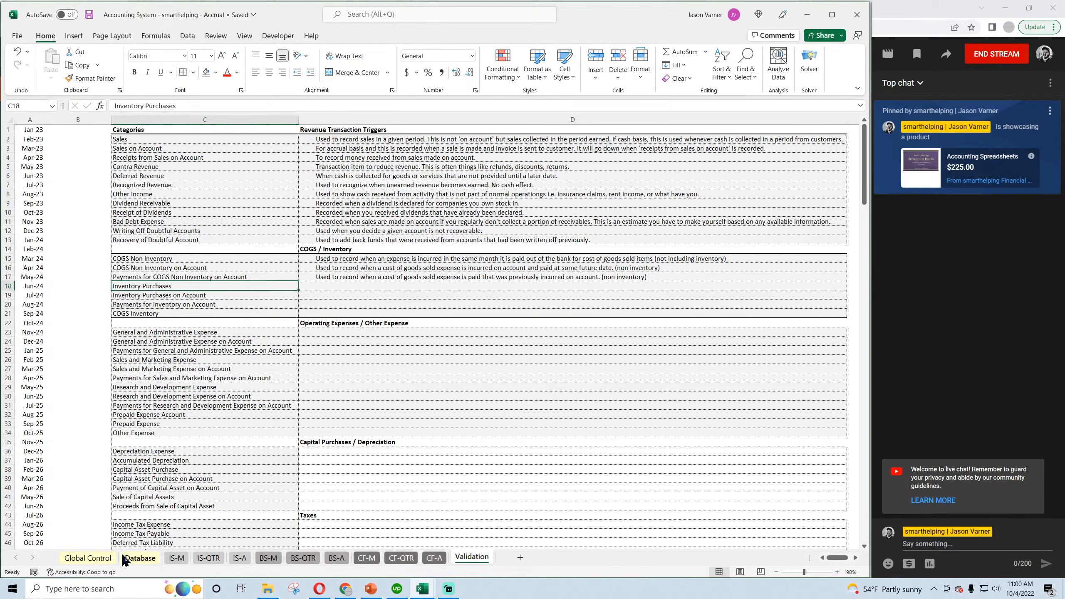
In row 17 of the Database sheet, enter the date 4/1/2023 and the description "paid for inventory".
left_click(140, 558)
left_click(49, 290)
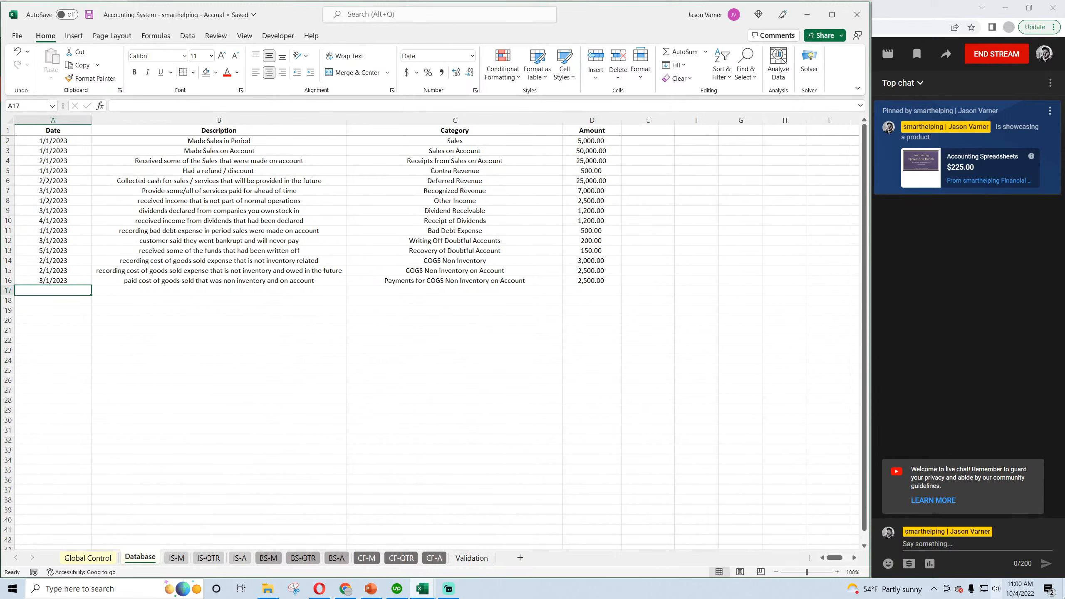
type("4/1/2023")
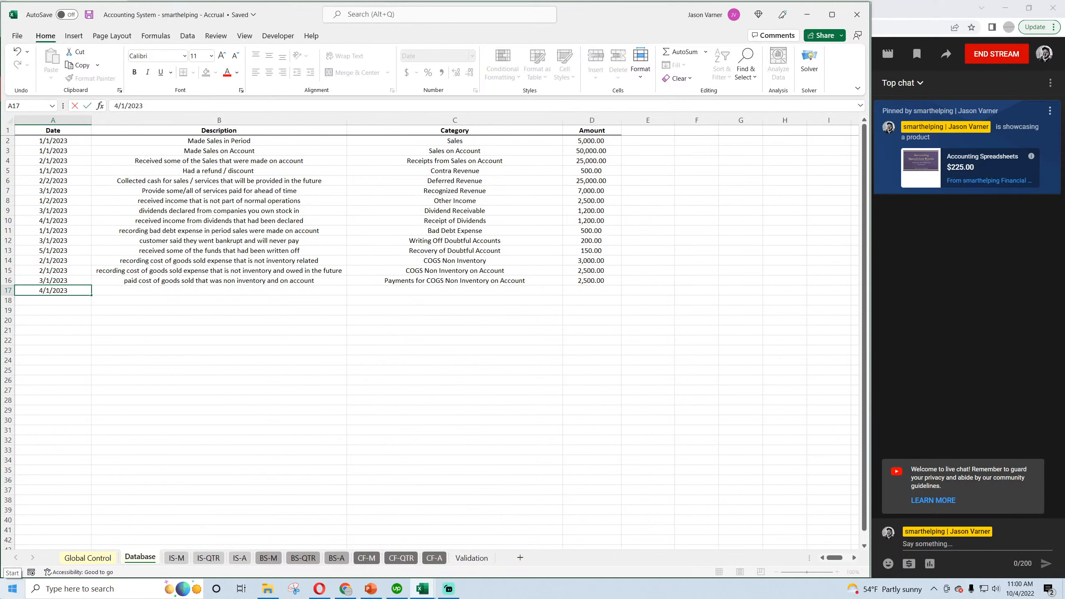
key("Return")
key("Up")
key("Right")
type("pa")
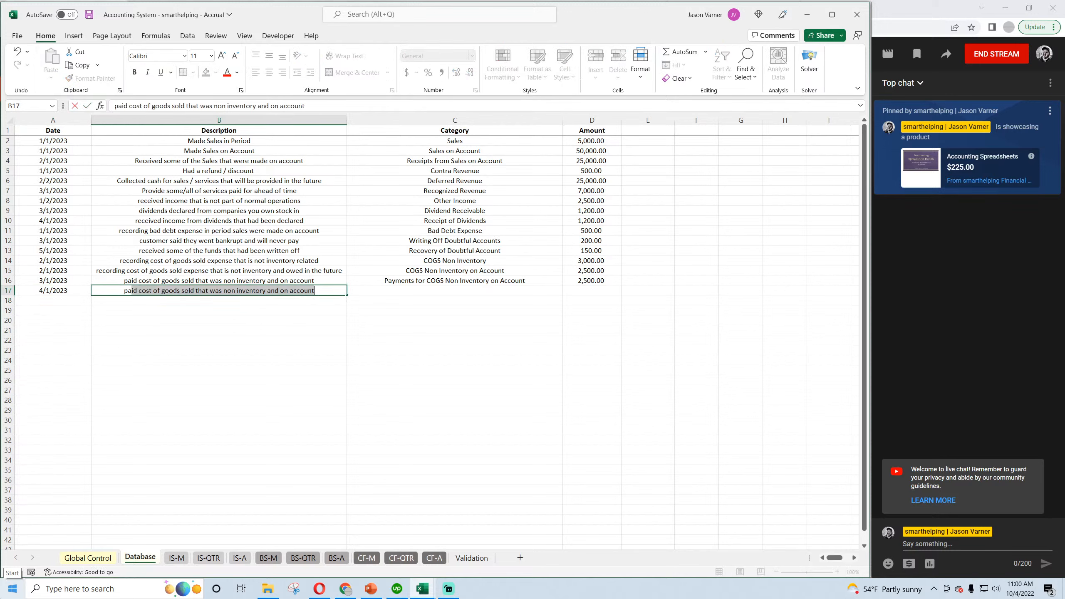
type("id for inventory")
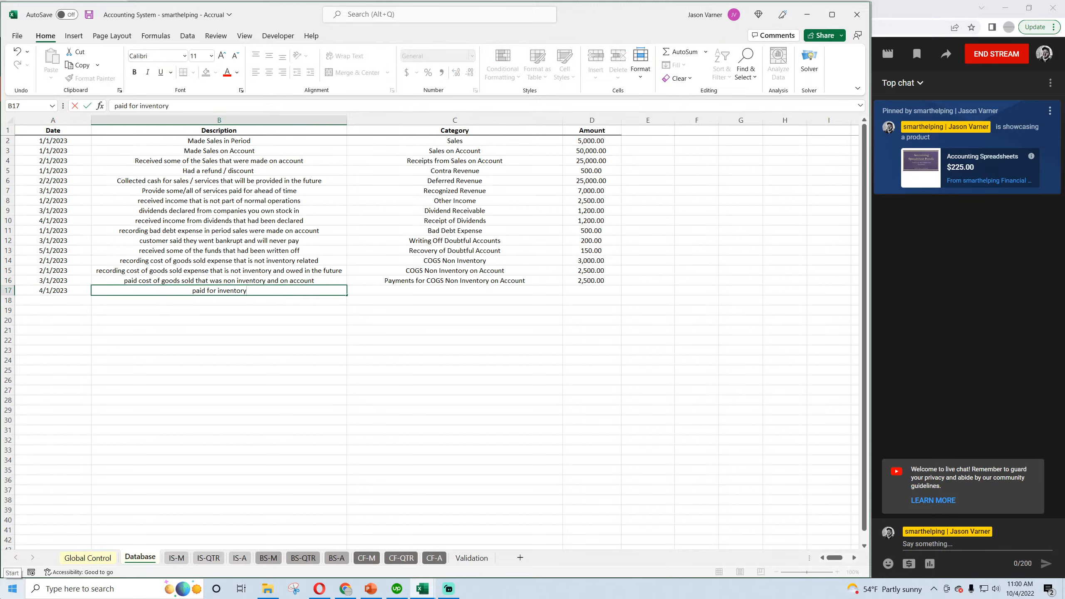
key("ctrl+Return")
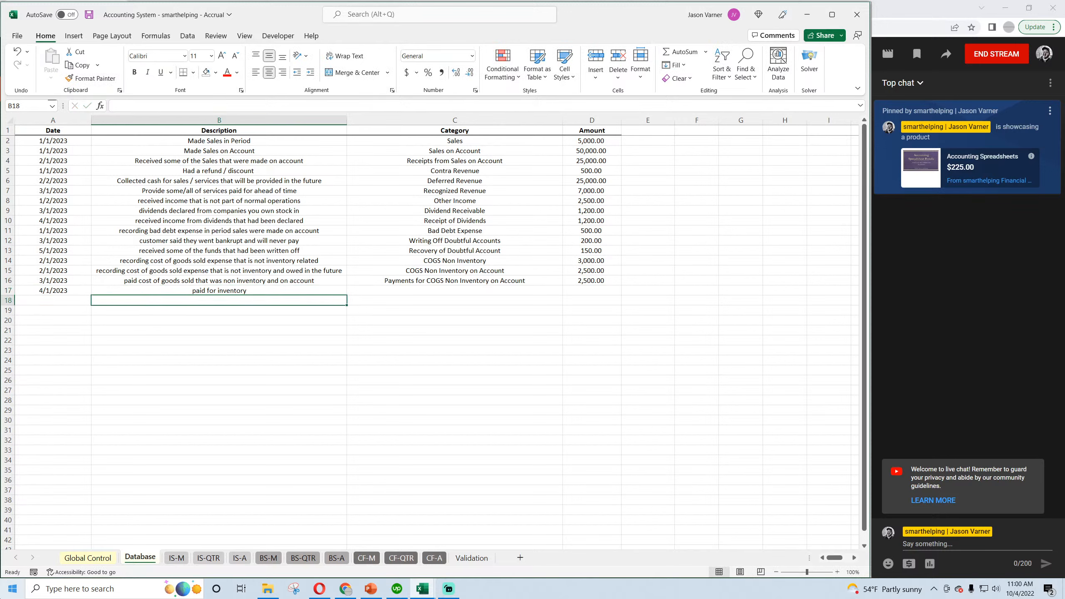
Set the row 17 transaction's category to Inventory Purchases and its amount to 2,000.
left_click(561, 290)
left_click(567, 291)
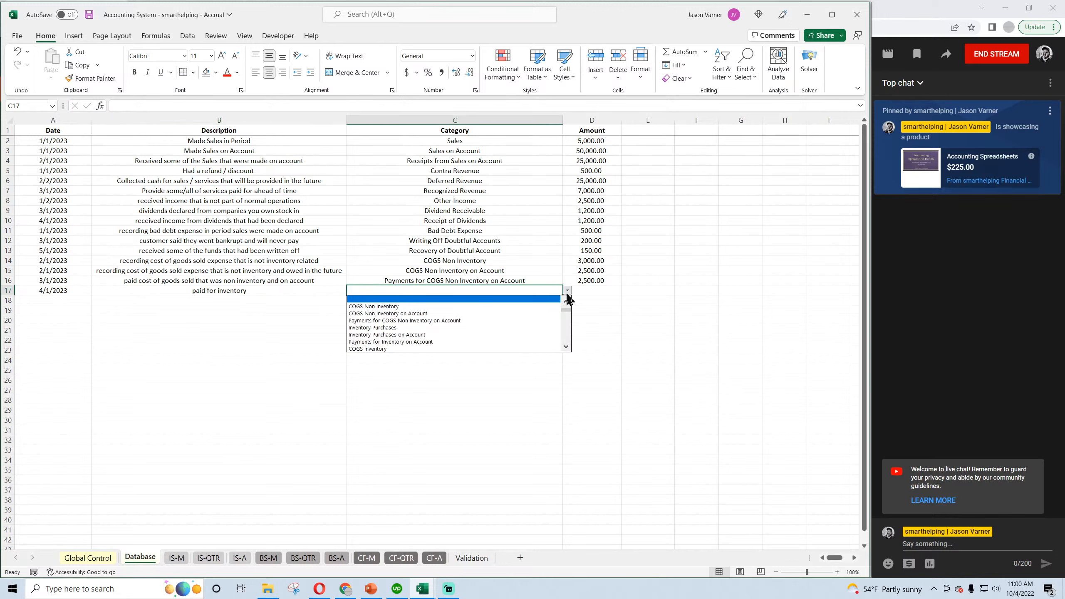
scroll(569, 304, "up", 5)
left_click(568, 302)
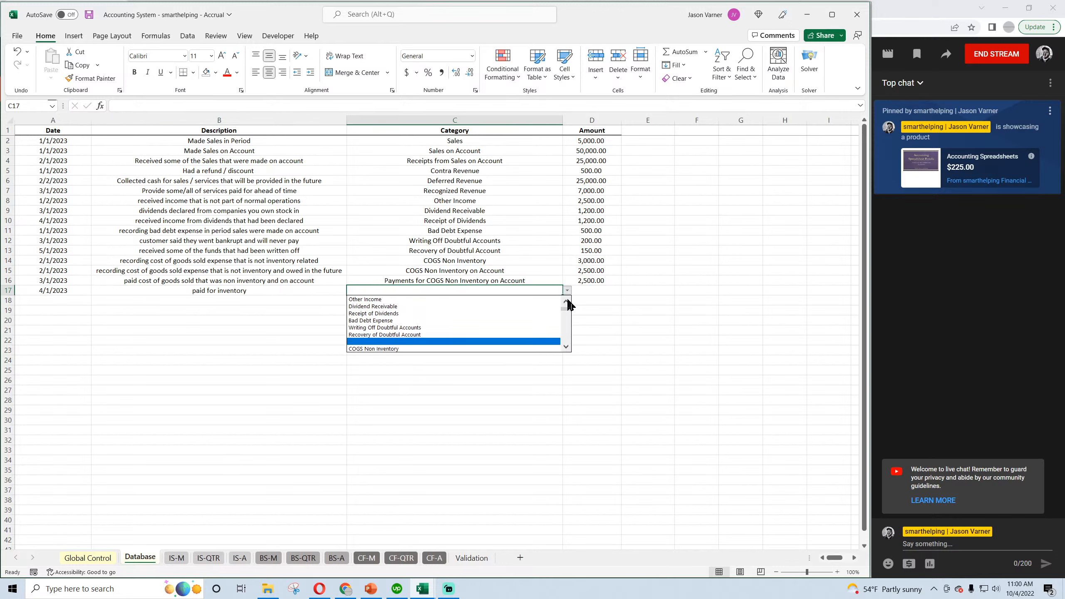
scroll(566, 346, "down", 5)
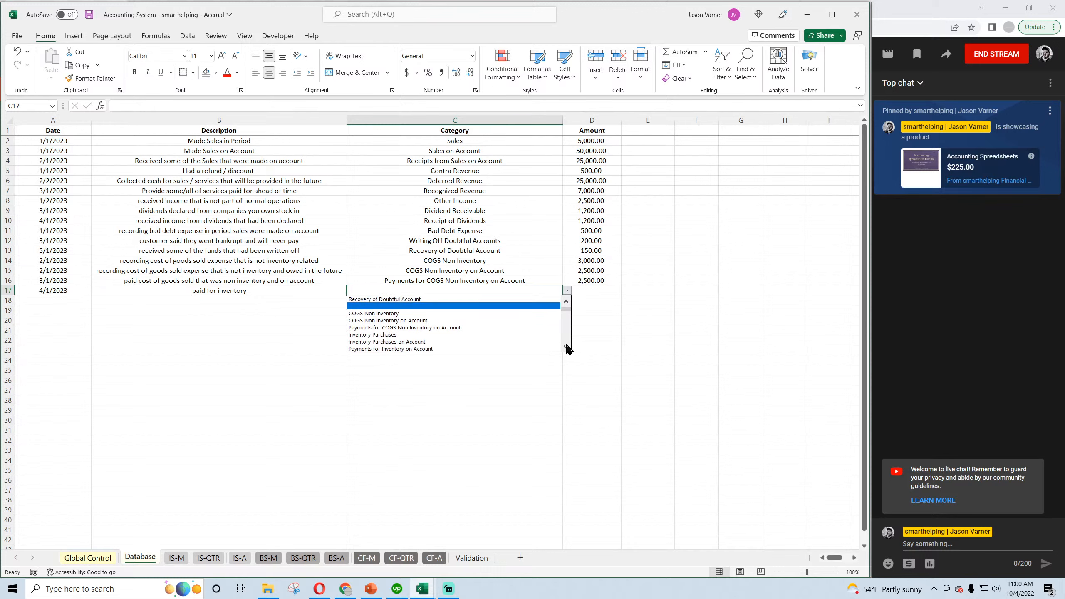
left_click(426, 335)
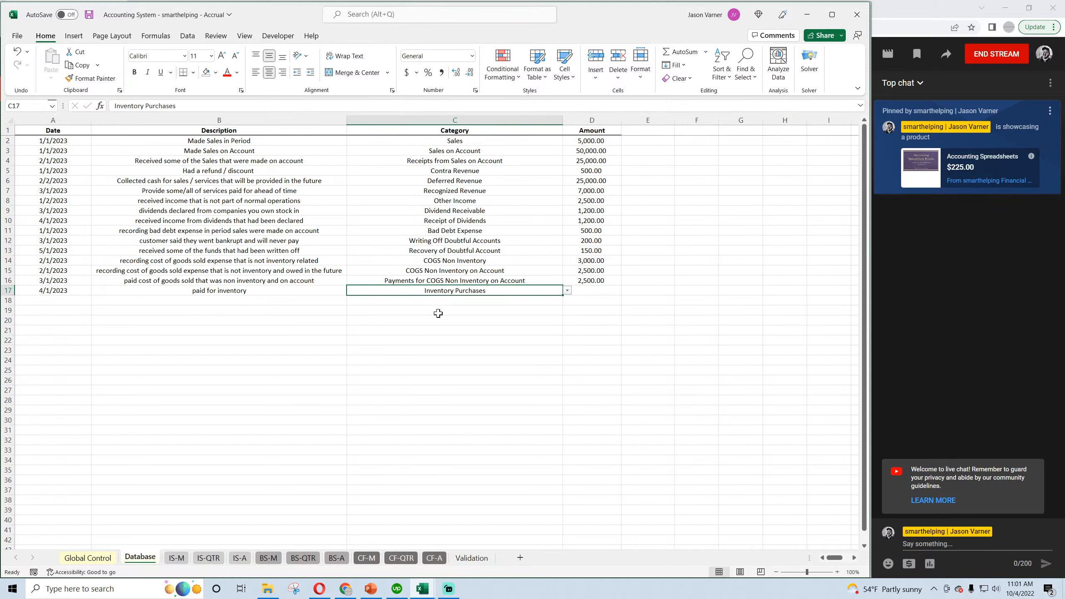
left_click(590, 292)
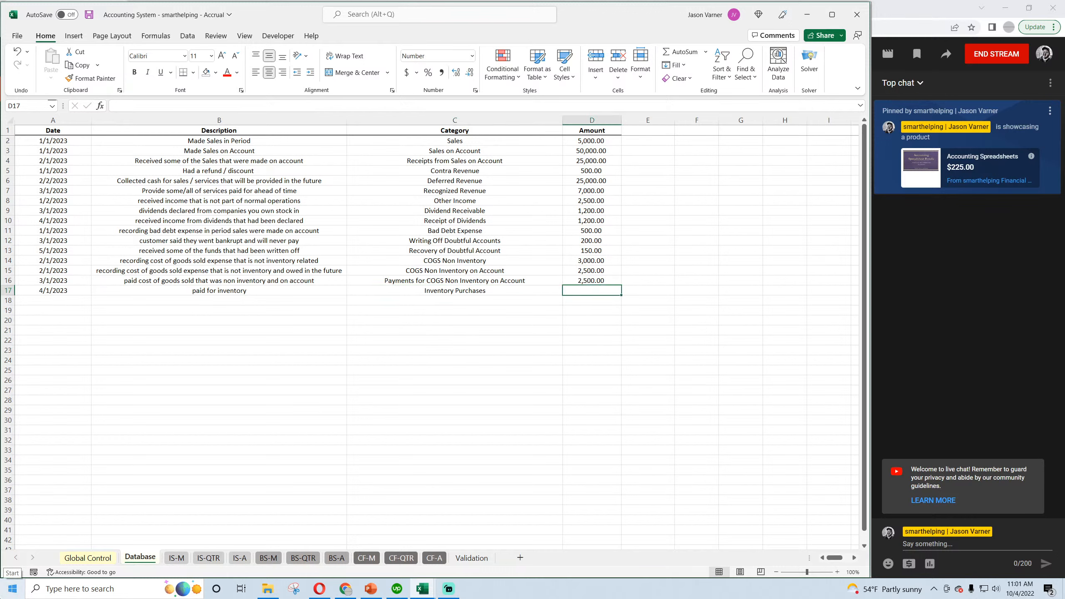
type("2,000")
key("Return")
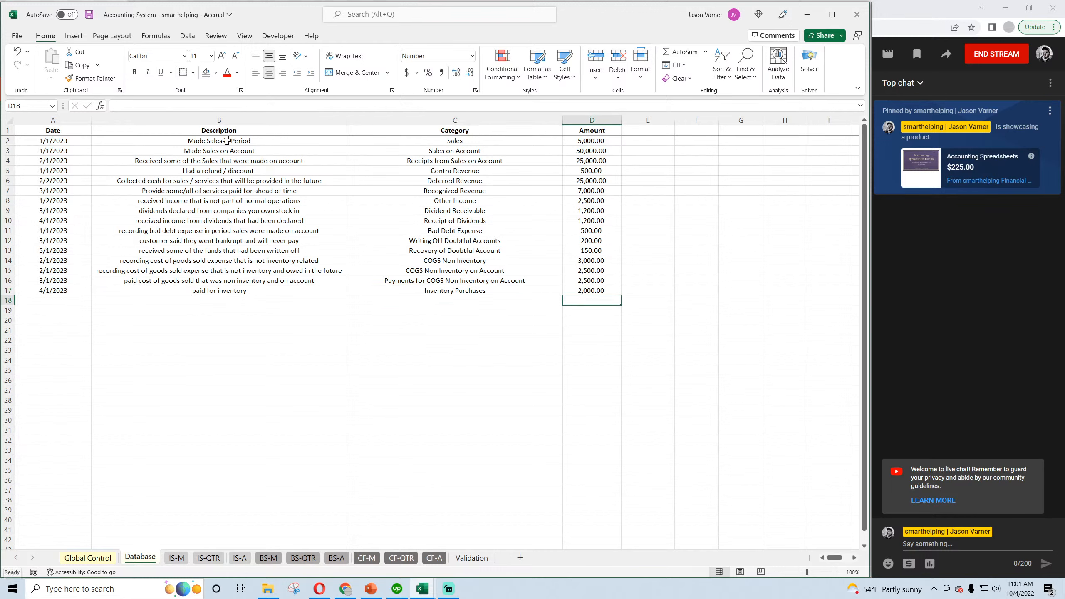
Extend the description in B17 to "paid for inventory - not on account" and save the workbook.
left_click(293, 290)
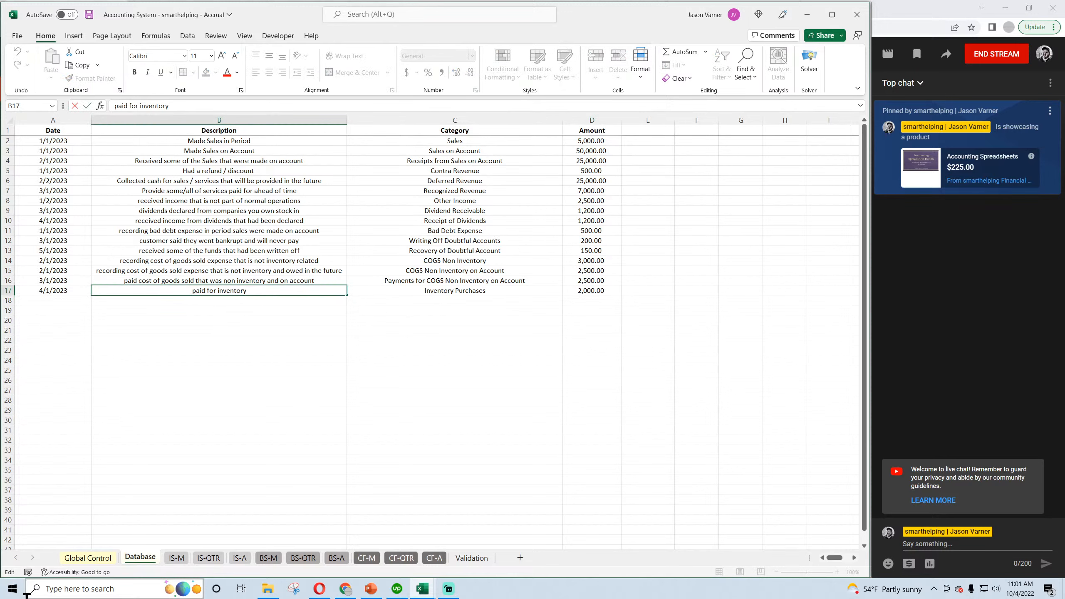
type("- not on account")
key("Return")
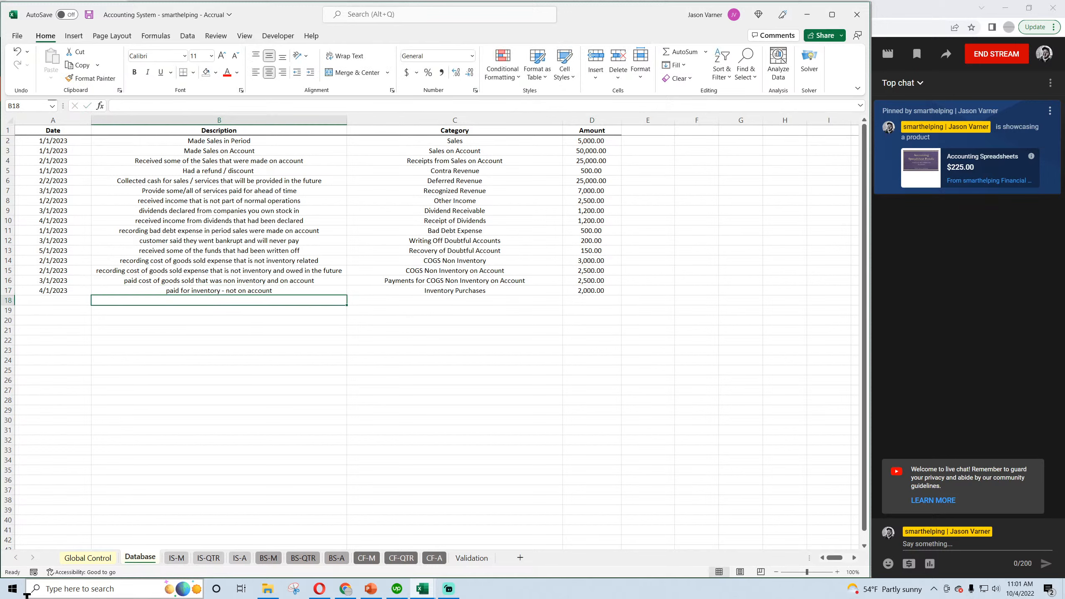
left_click(89, 15)
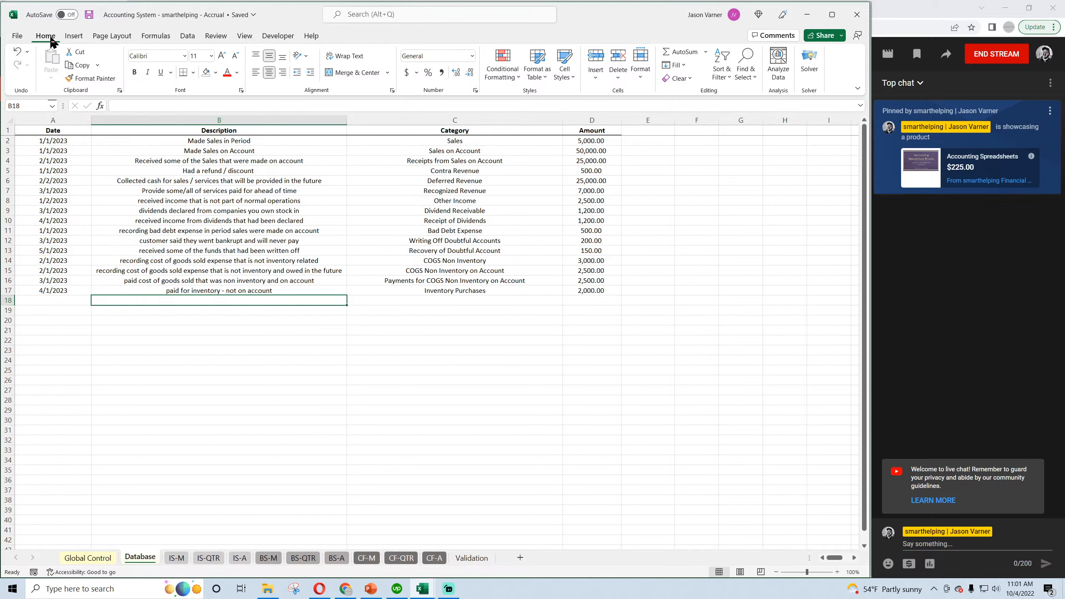
left_click(89, 14)
key("Up")
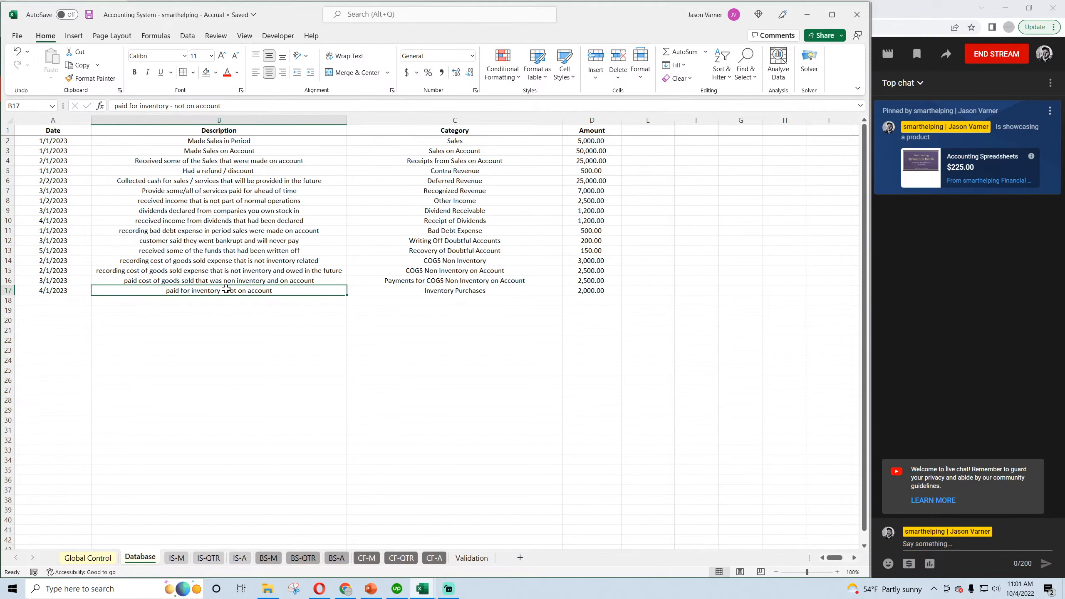
Check the monthly income statement for the inventory purchase, return to the Database sheet, save, and select the row 17 category.
left_click(178, 559)
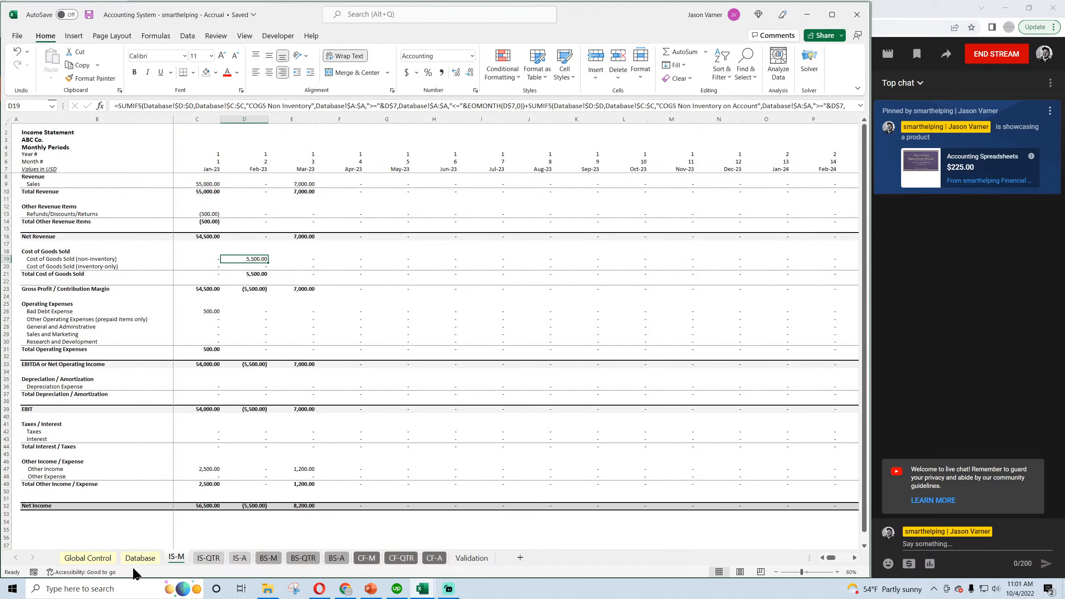
left_click(140, 559)
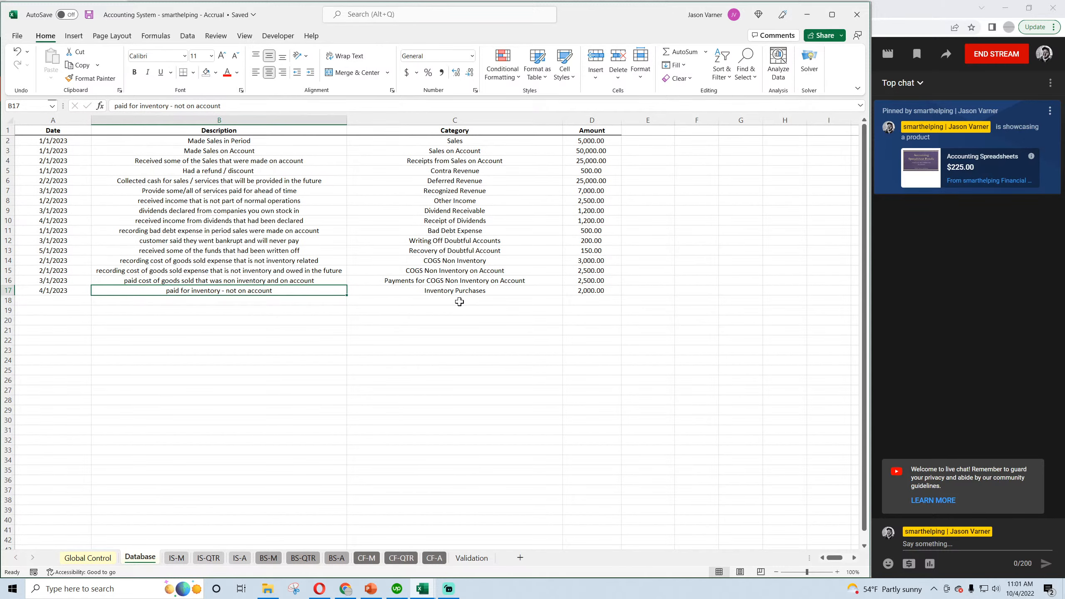
left_click(88, 15)
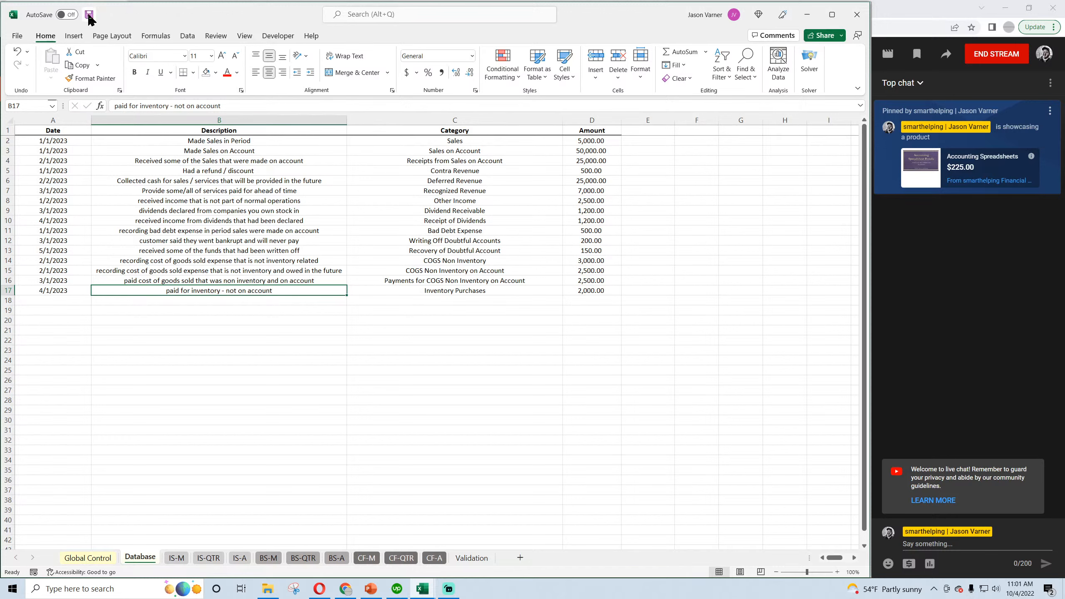
left_click(482, 291)
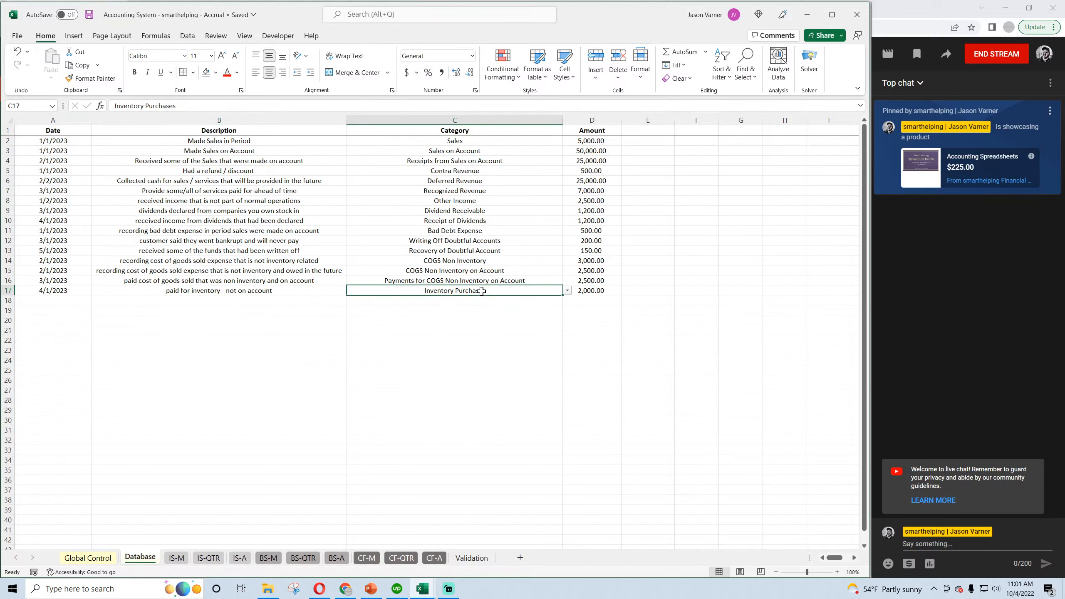
Review the row 17 inventory purchase and check its effect on April inventory and cash in the monthly balance sheet.
left_click(243, 291)
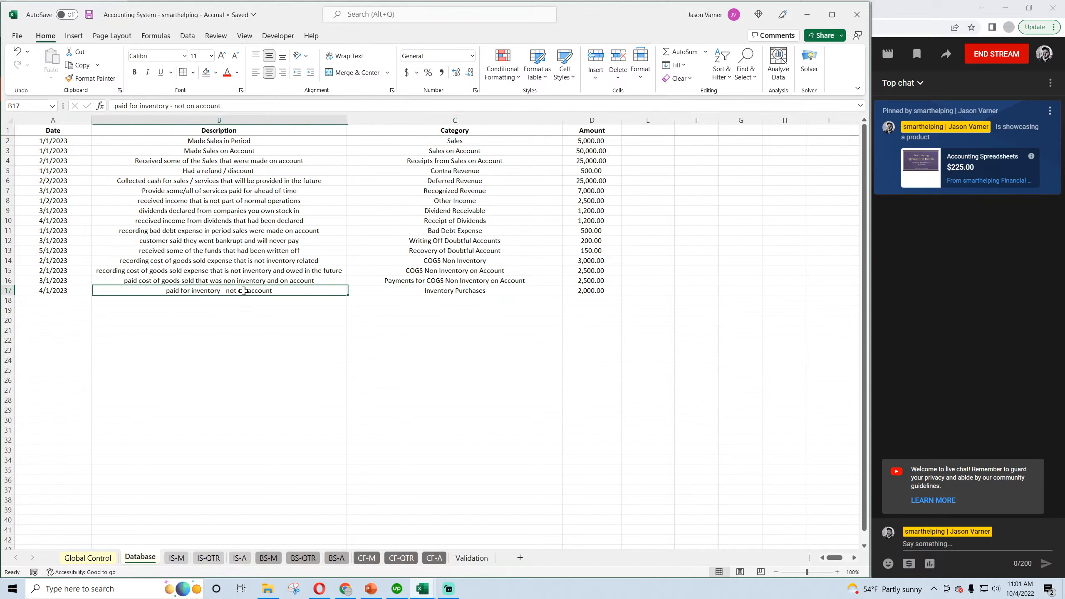
left_click(584, 290)
left_click(451, 291)
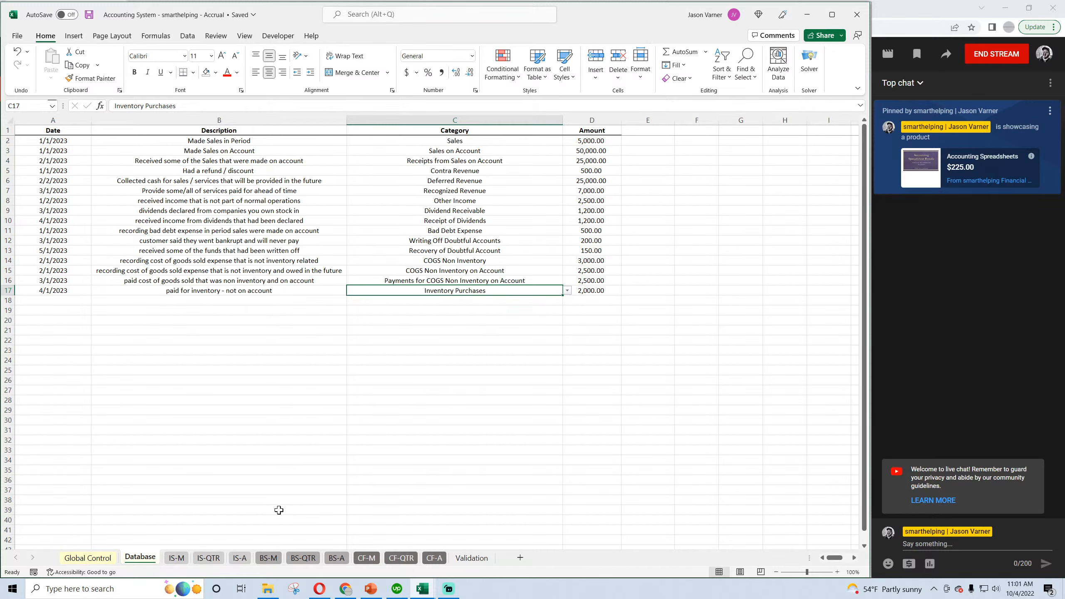
left_click(268, 557)
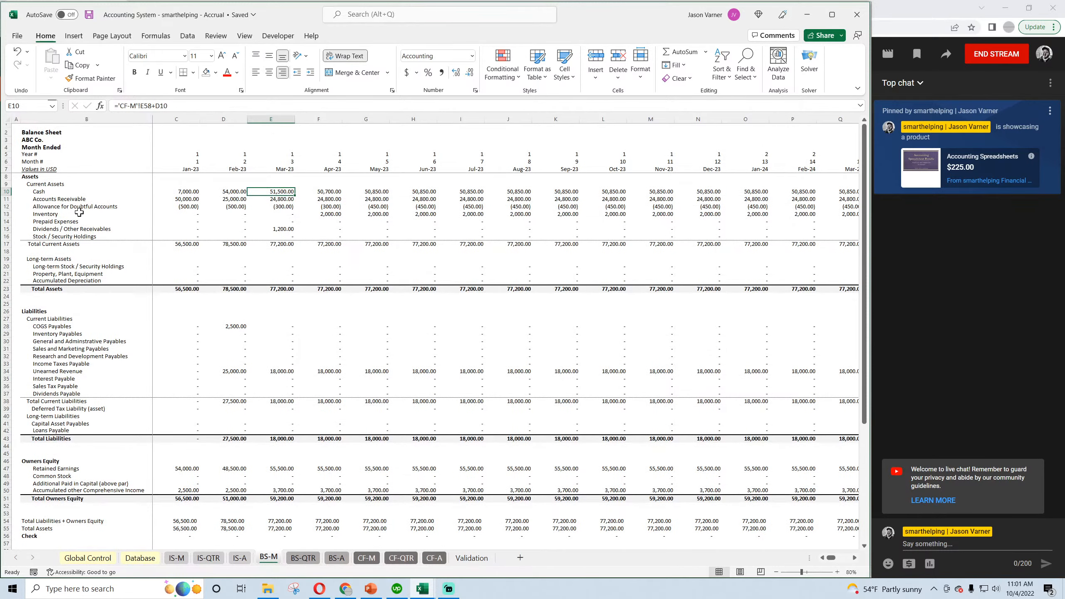
left_click(44, 214)
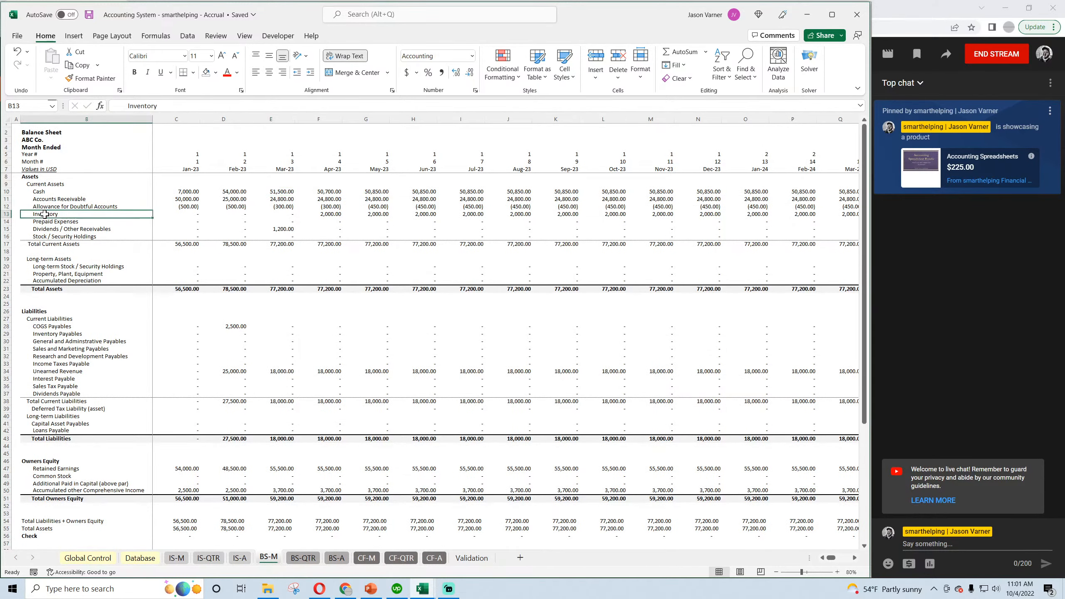
left_click(326, 215)
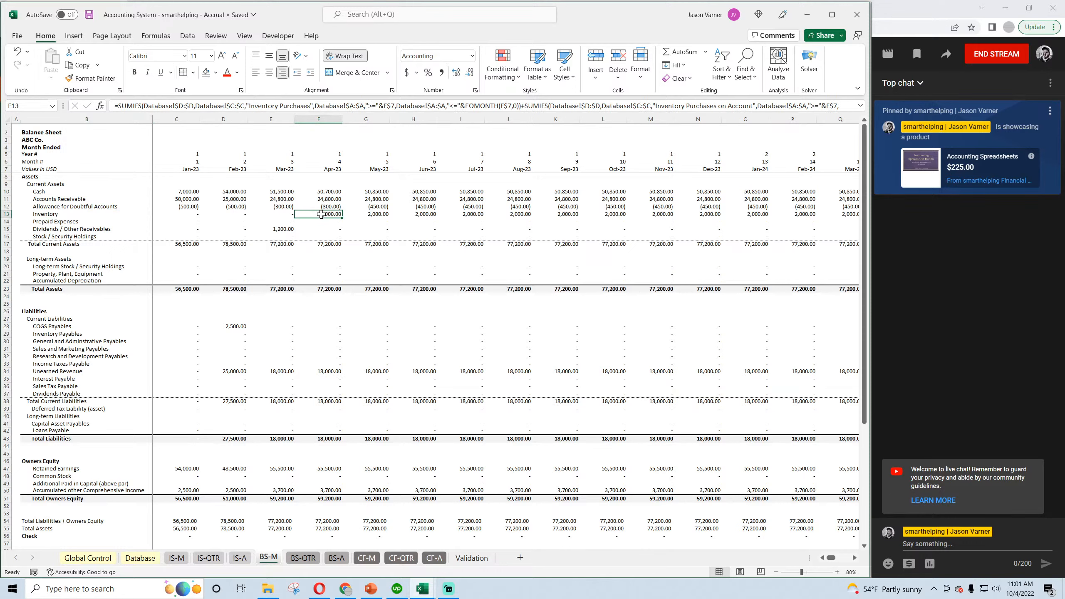
left_click(324, 191)
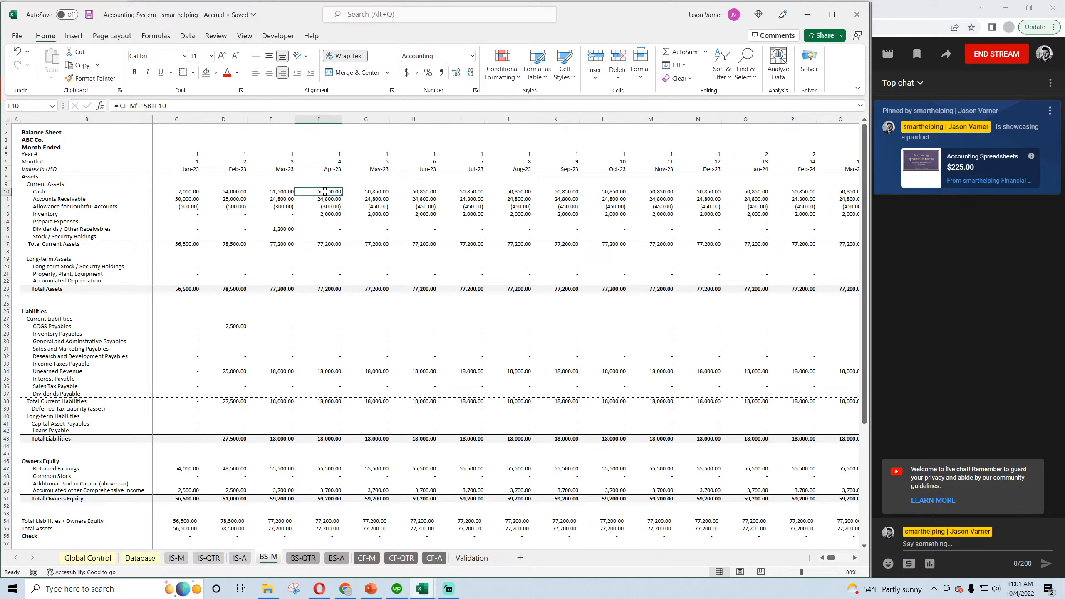
Check the April inventory payment and the total cash flow change in the monthly cash flow statement.
left_click(367, 557)
left_click(365, 221)
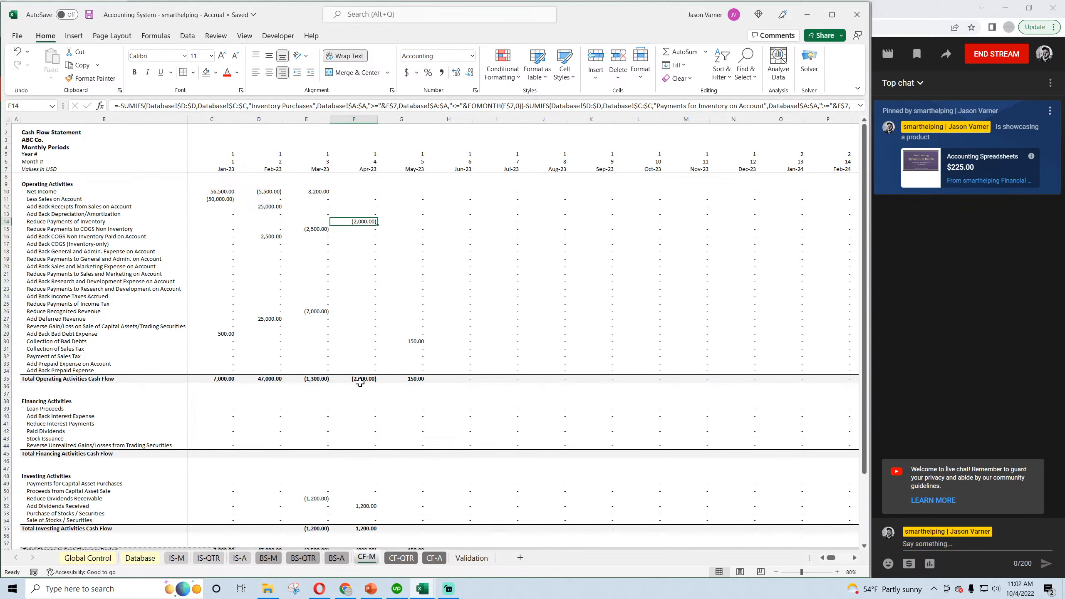
scroll(360, 382, "down", 4)
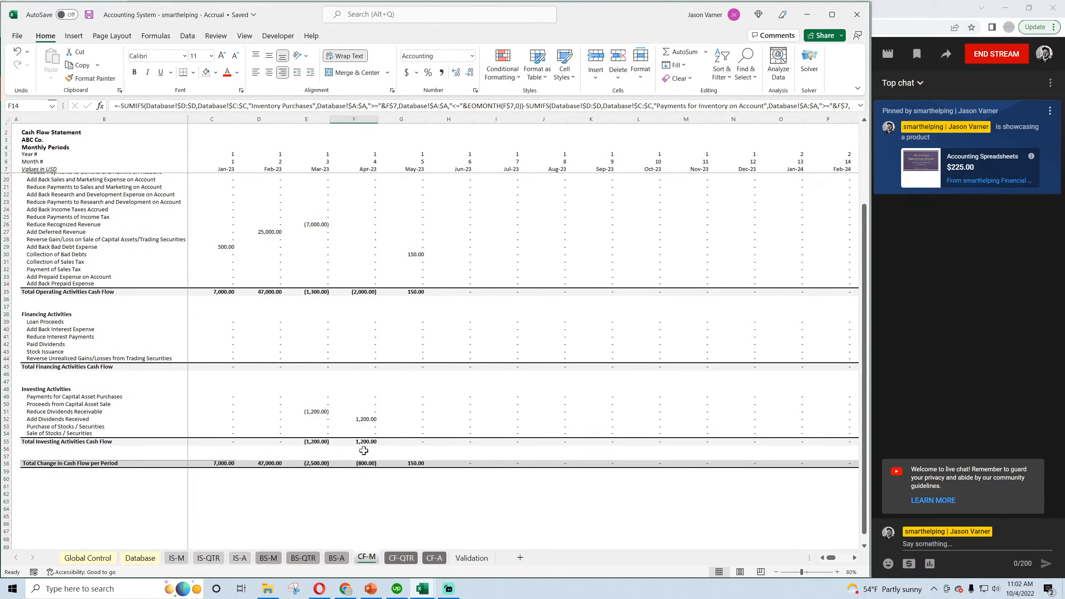
scroll(363, 420, "up", 4)
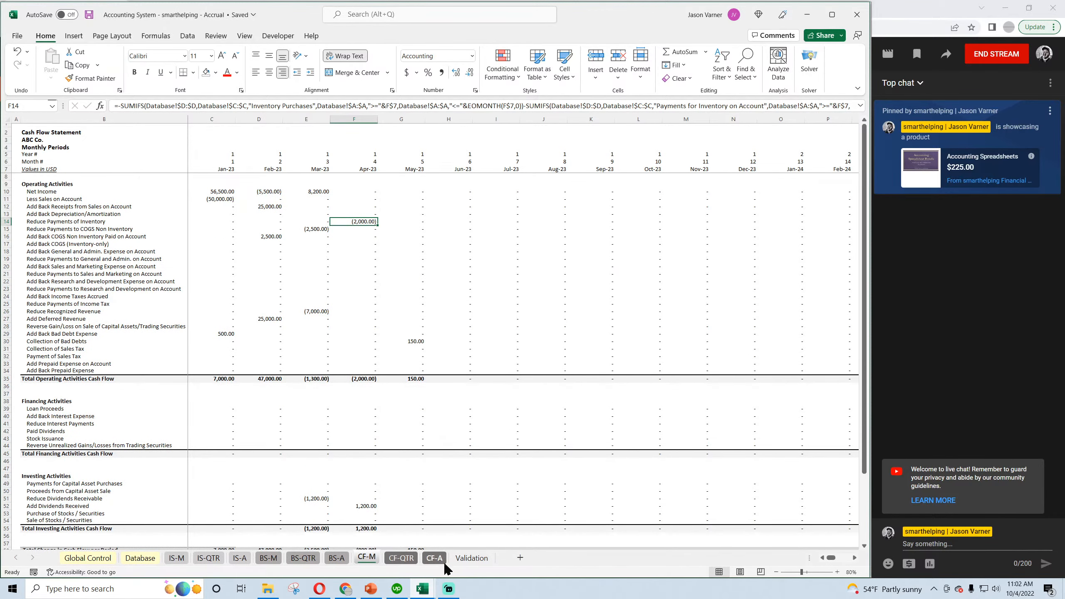
In the Validation sheet, describe the Inventory Purchases trigger in D18 as "Used to record inventory purchased (not on account)".
left_click(471, 557)
left_click(322, 285)
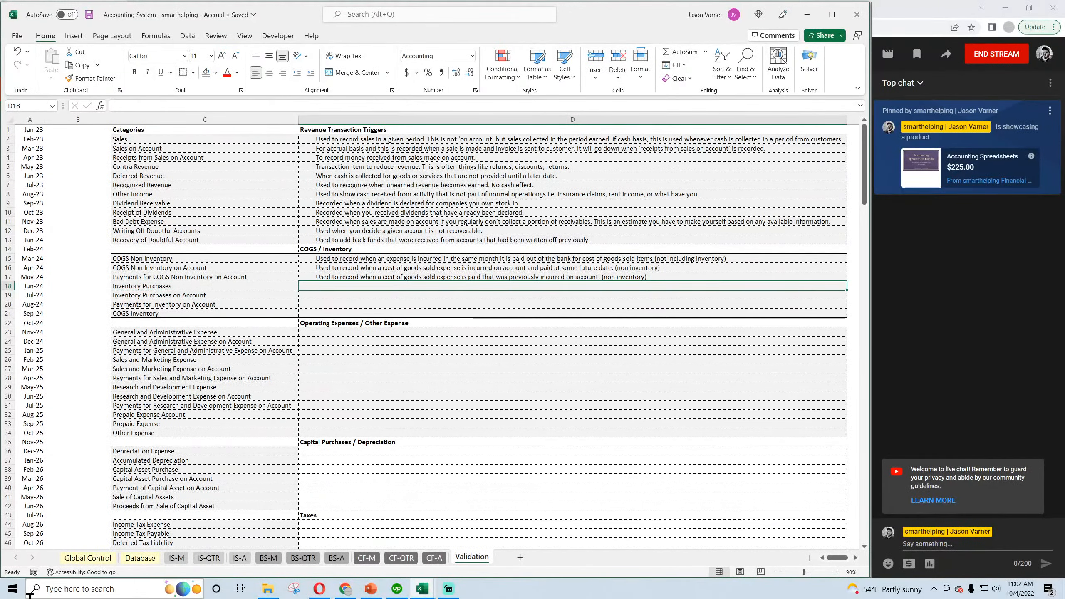
type("Used to rec")
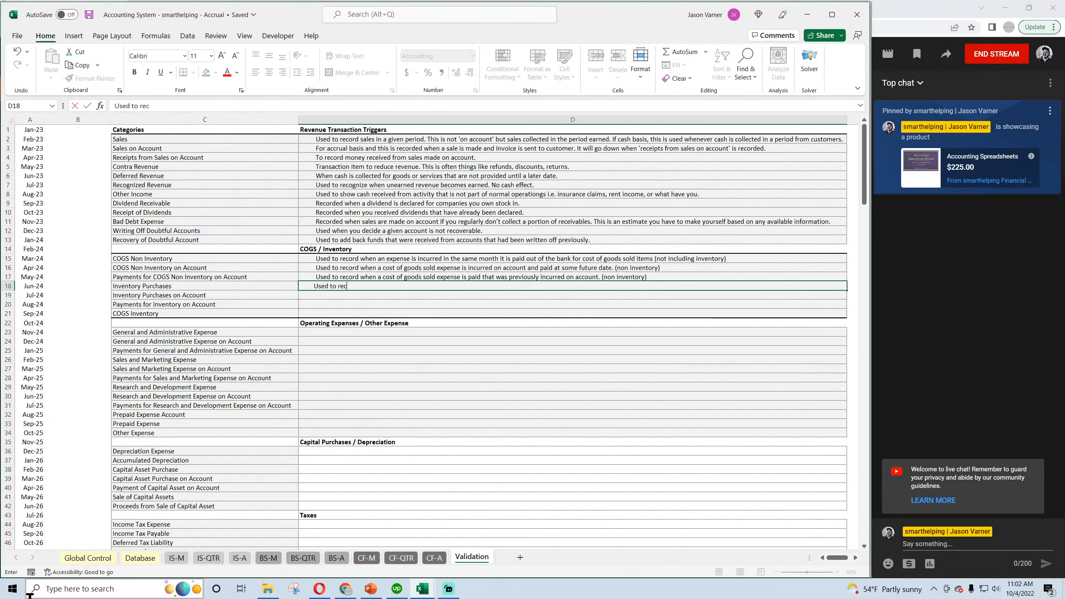
type("ord inventory purchased (not on account")
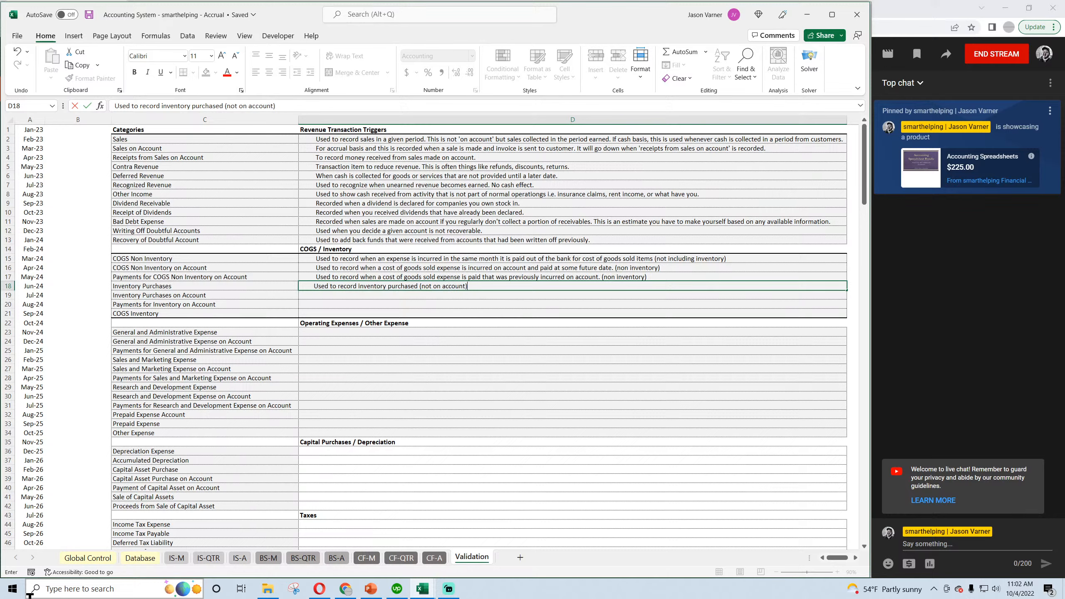
key("Return")
Describe the Inventory Purchases on Account trigger in D19 as "Used to record inventory purchased on account.".
type("Used to record ")
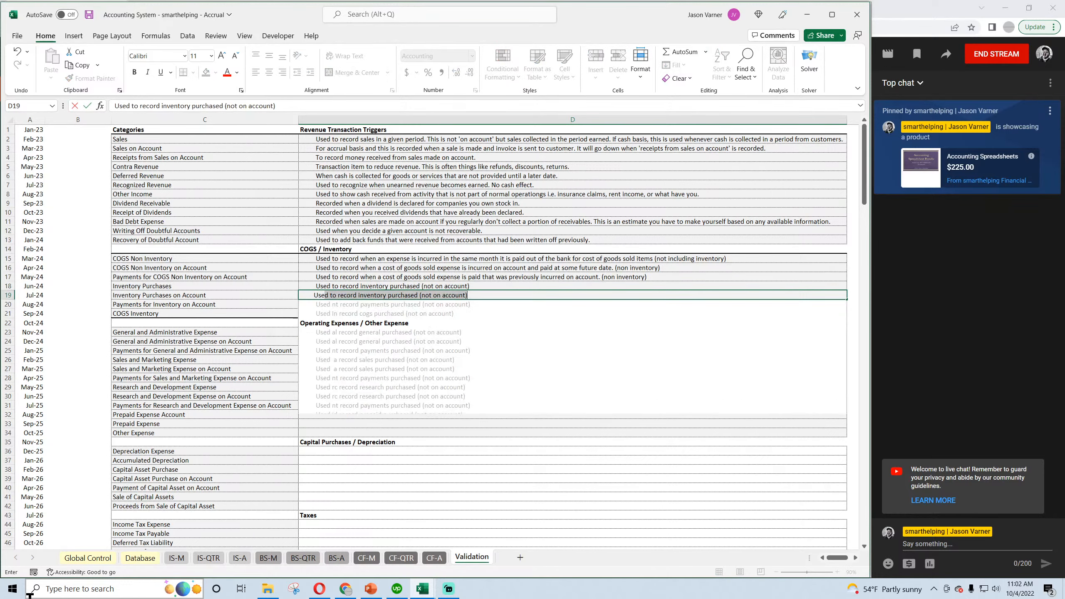
type("inven")
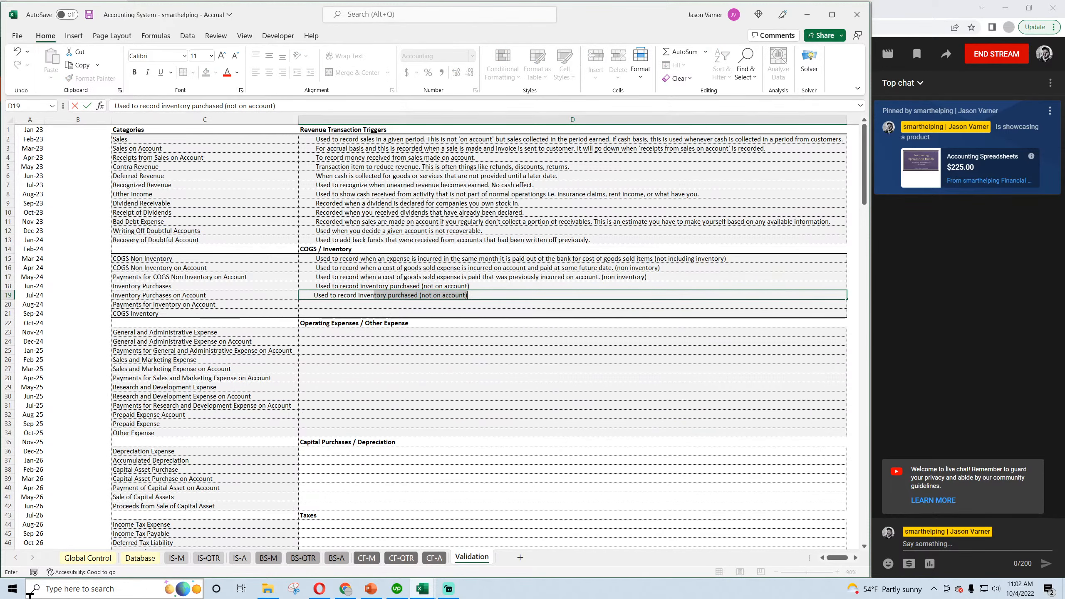
type("tory purchased on a")
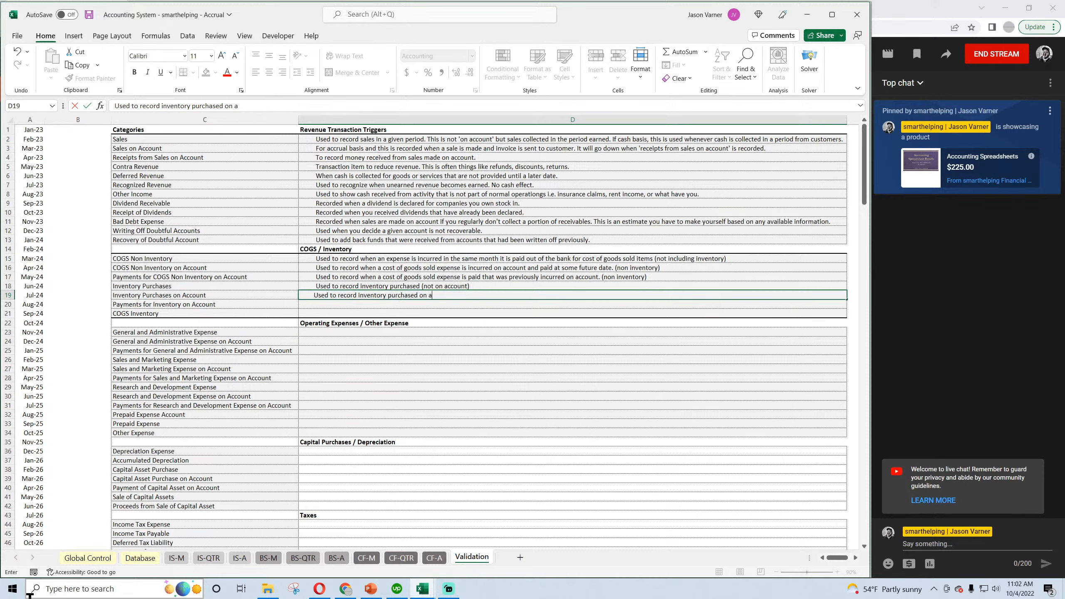
type("ccount.")
key("Return")
Describe Payments for Inventory on Account in D20 as "Used to record when inventory that was purchased on account is paid for." and save the workbook.
type("Used to reco")
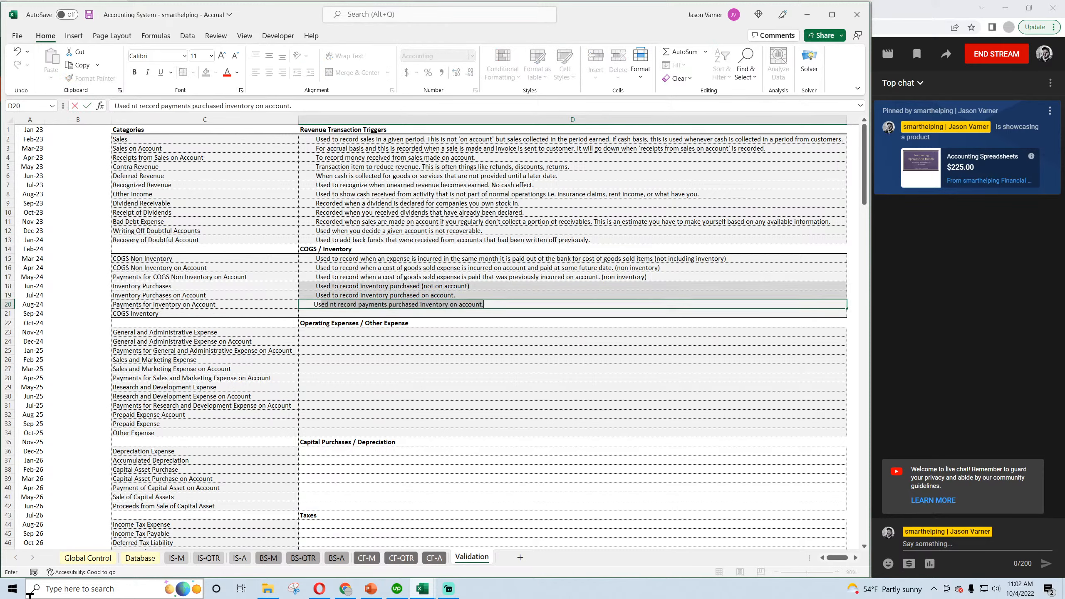
type("rd when in")
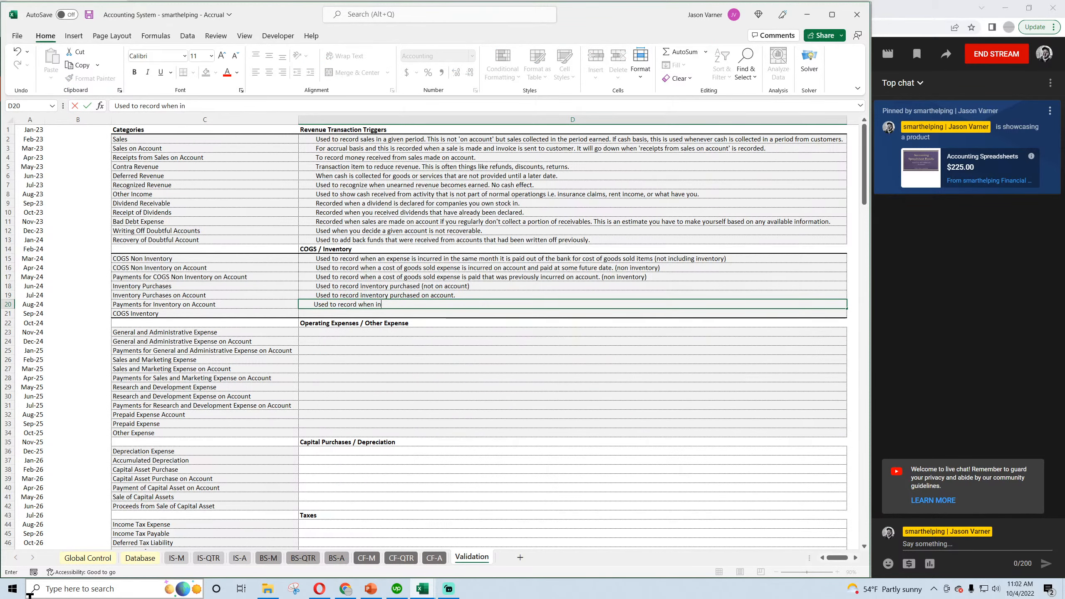
type("ventory that was purchased on account is paid for.")
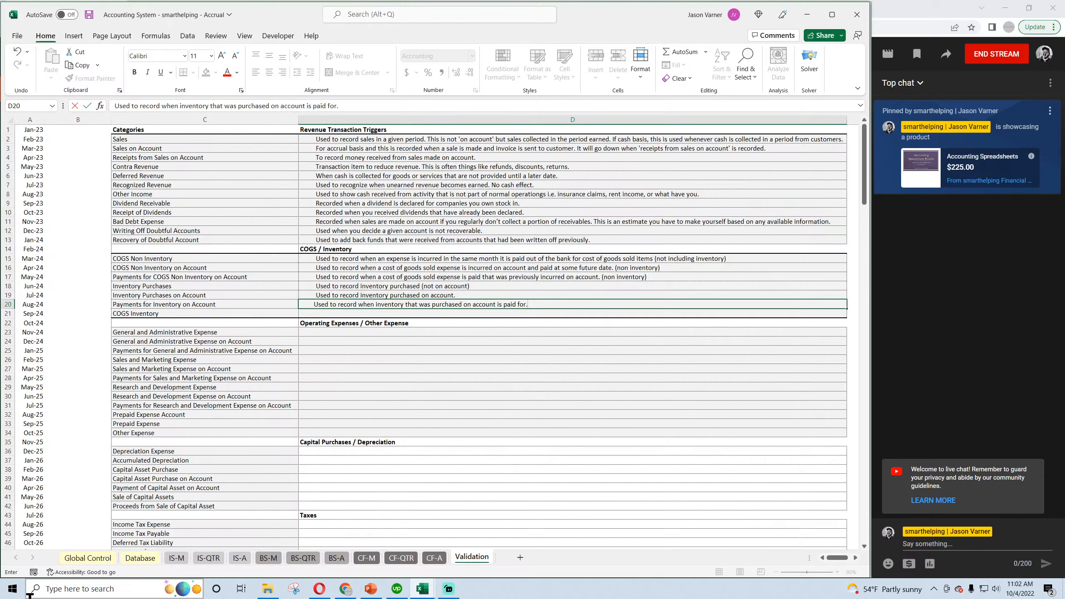
key("Return")
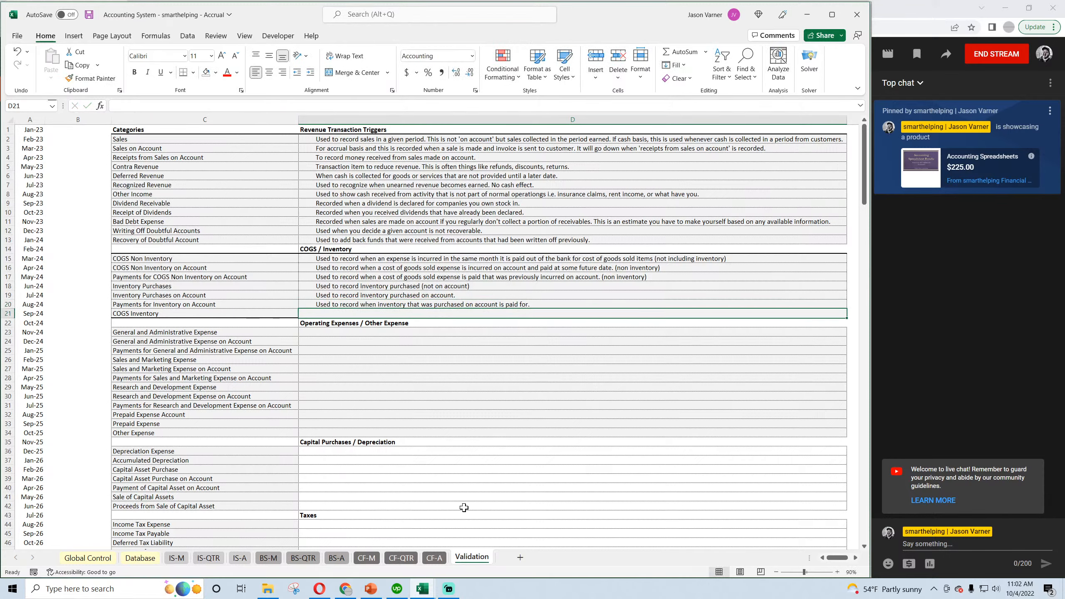
left_click(89, 15)
left_click(160, 313)
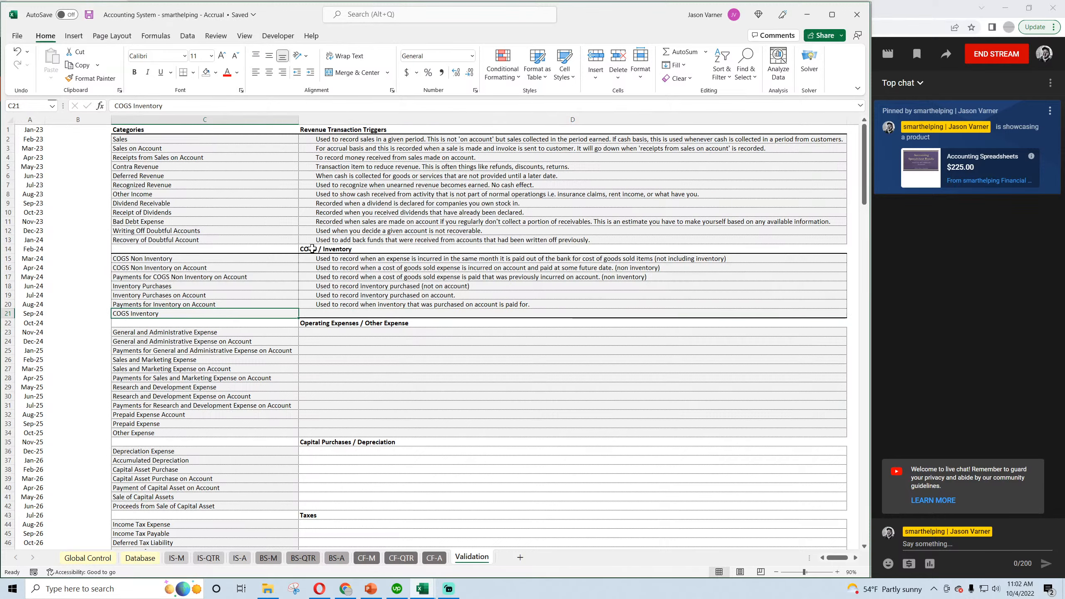
left_click(89, 14)
In the Cash Basis workbook's Validation sheet, enter "Used to record the purchase of inventory when that money goes out." in D18 for Inventory Purchases.
left_click(423, 588)
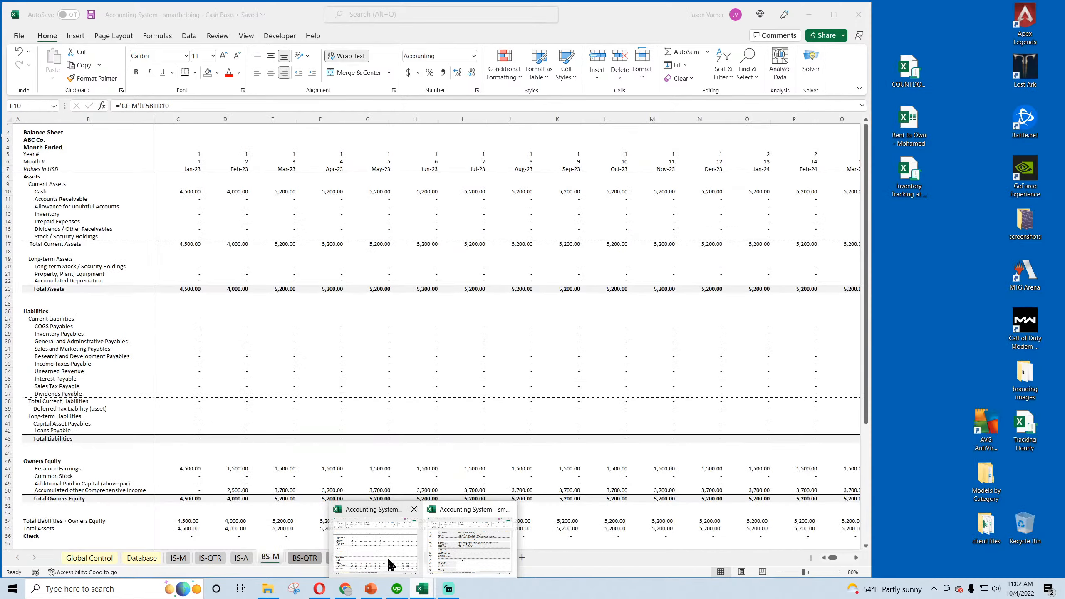
left_click(388, 558)
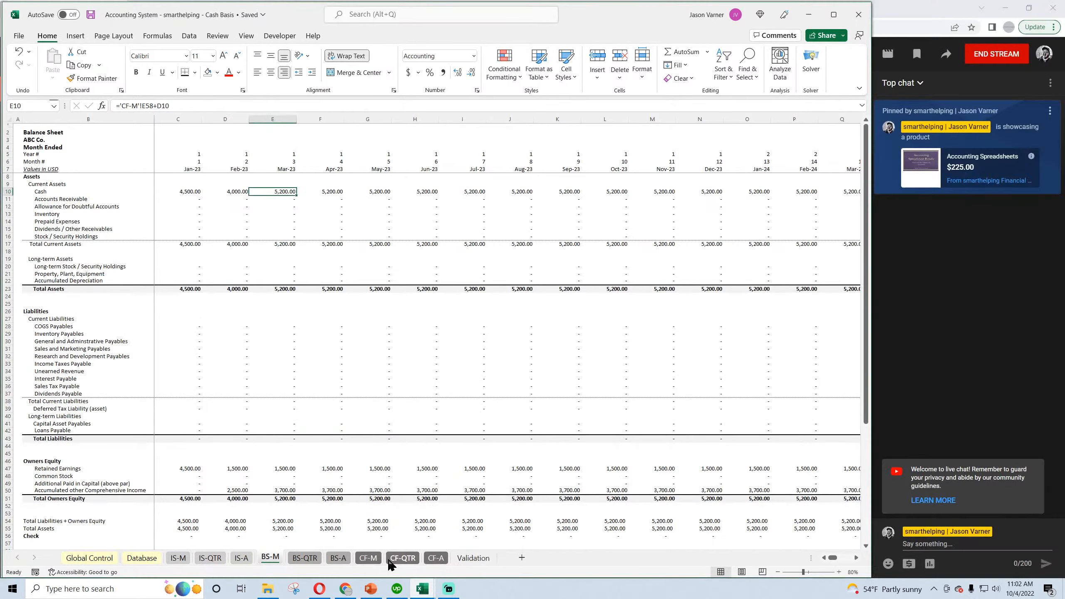
left_click(474, 557)
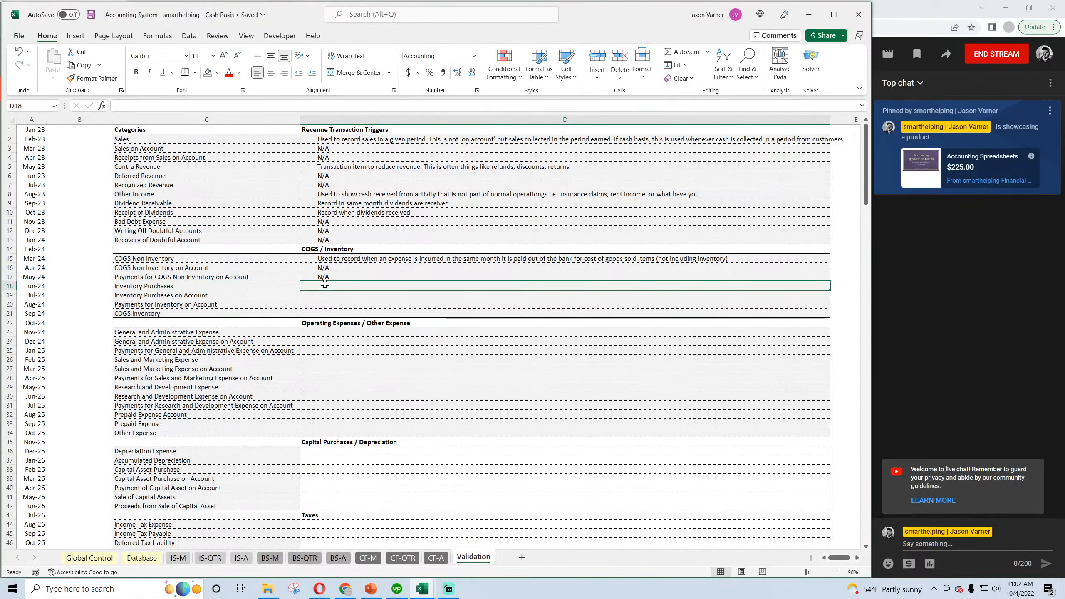
type("Used to re")
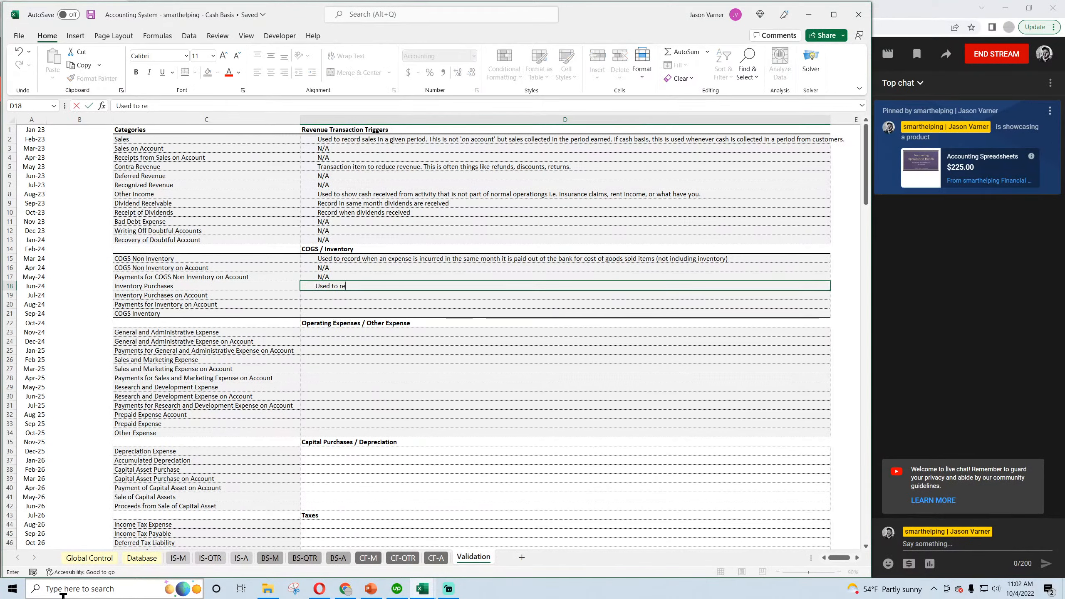
type("cord the purchase of inventory when t")
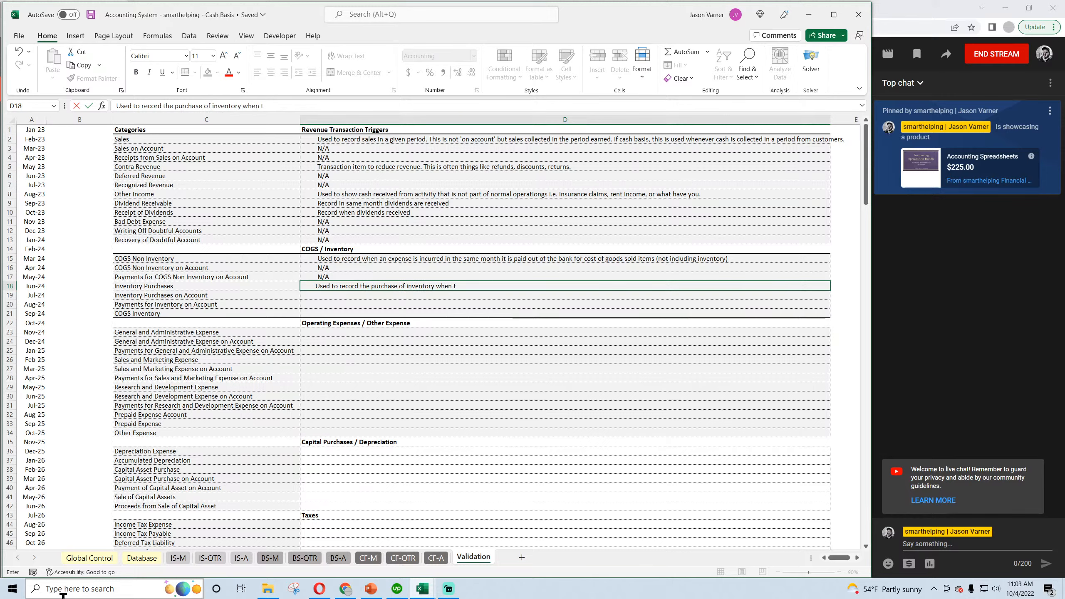
type("hat money goes out.")
key("Return")
Mark Inventory Purchases on Account and Payments for Inventory on Account as N/A in D19 and D20, and save the workbook.
type("N/A")
key("Return")
type("N")
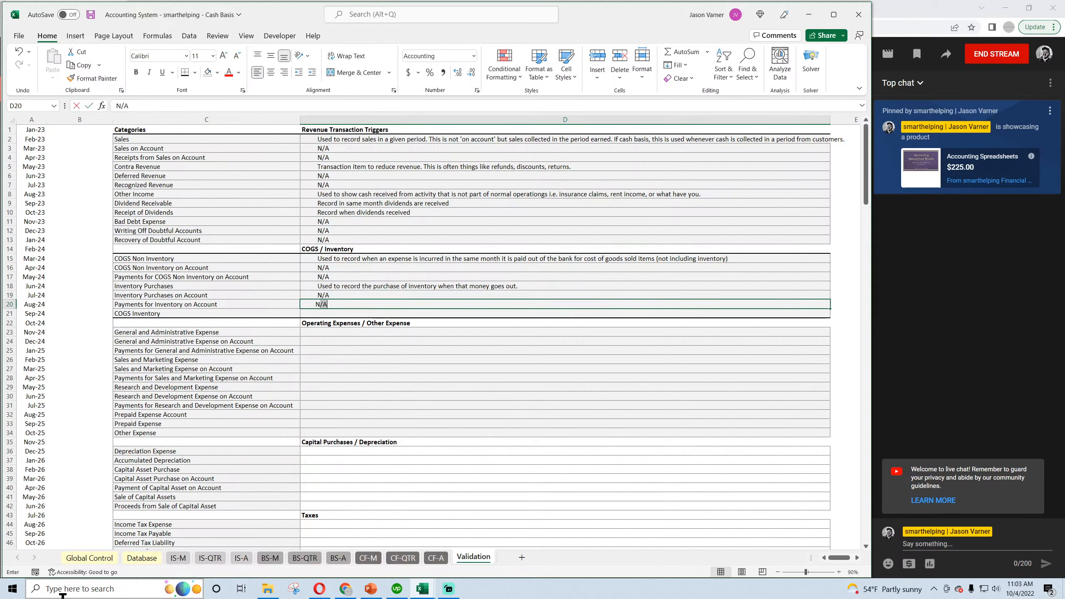
type("/A")
key("Return")
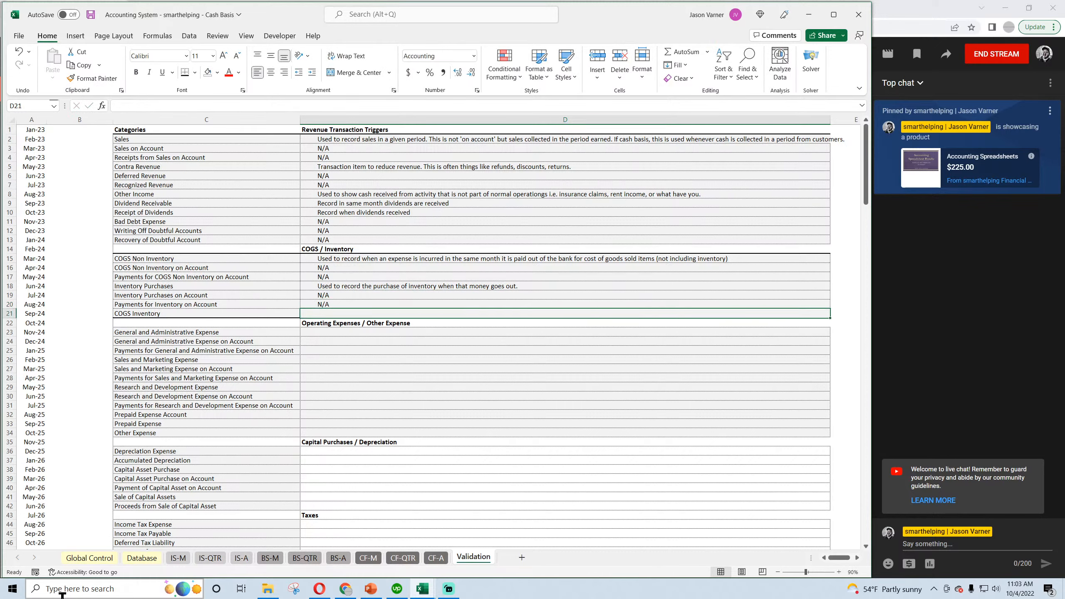
left_click(90, 15)
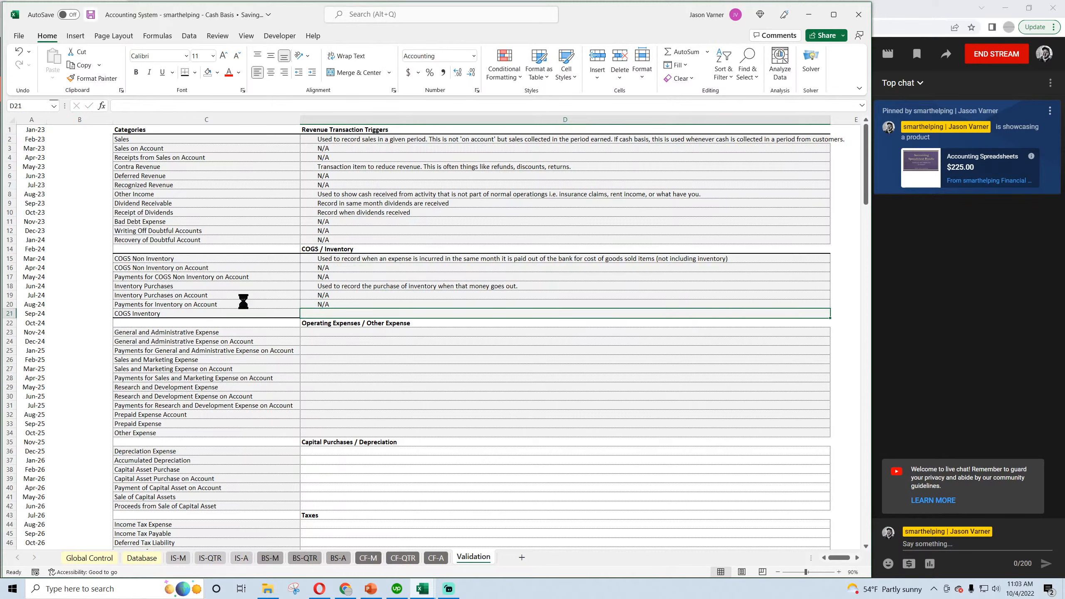
In row 18 of the Accrual workbook's Database sheet, enter the date 4/2/2023 and the description "bought inventory on account".
mouse_move(421, 588)
left_click(474, 543)
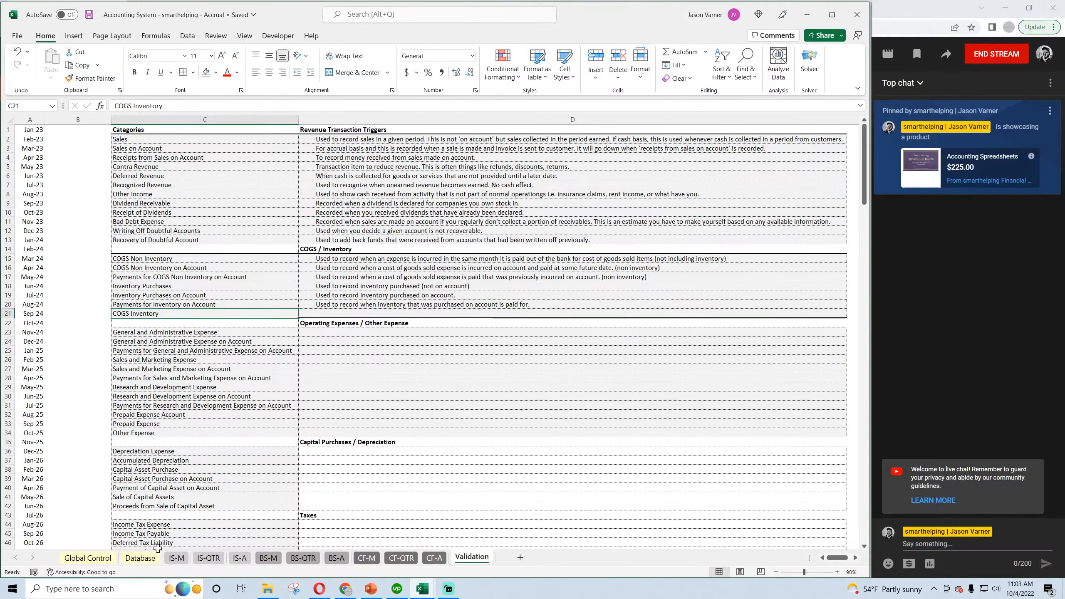
left_click(144, 557)
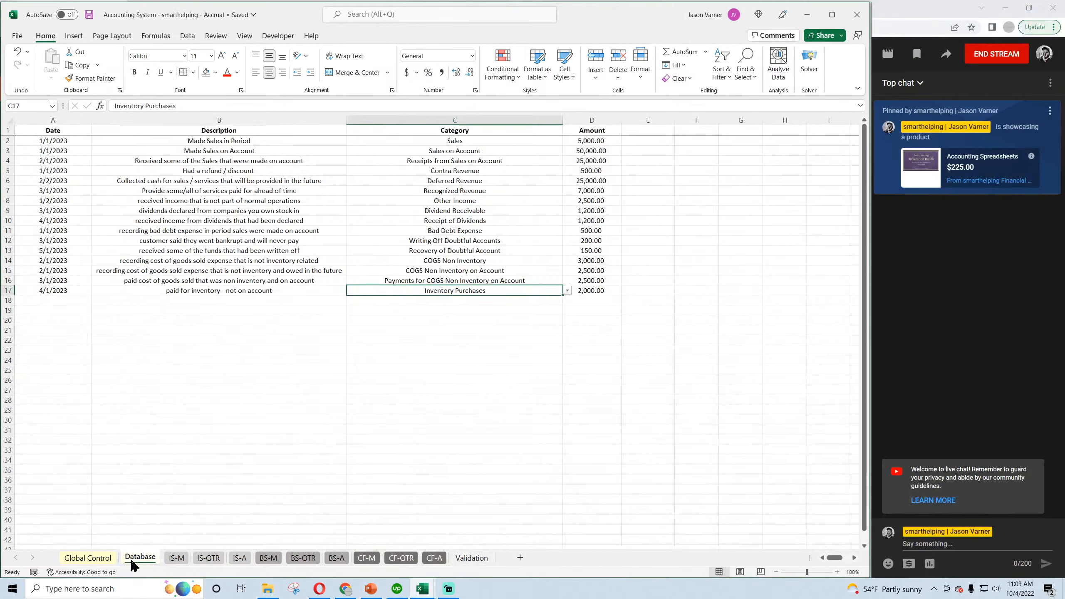
left_click(41, 298)
type("4")
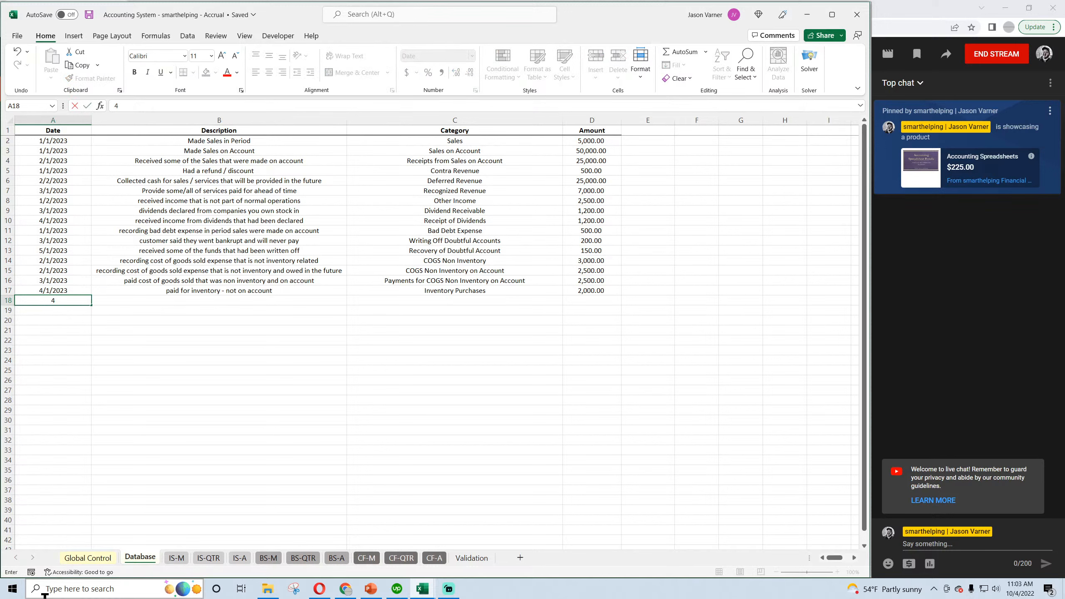
type("/2/2023")
key("Return")
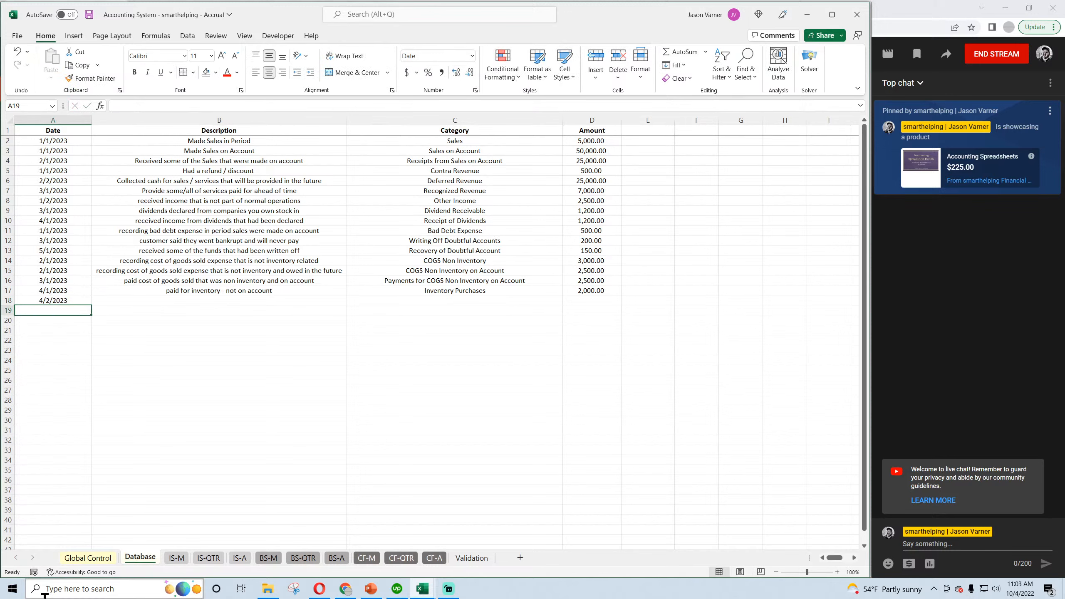
left_click(287, 299)
type("bou")
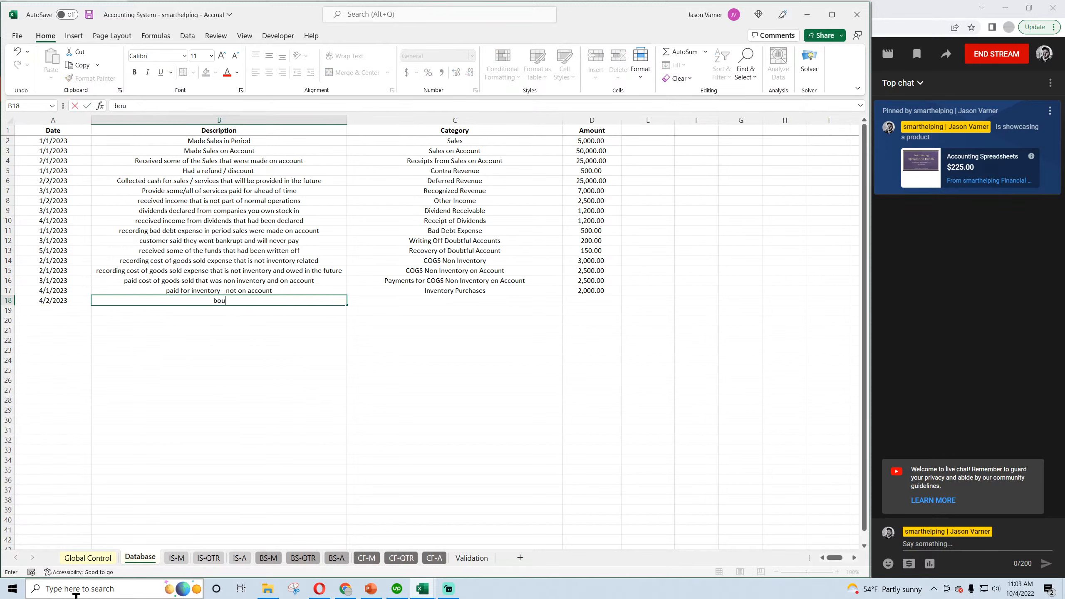
type("ght inventory on account")
key("Return")
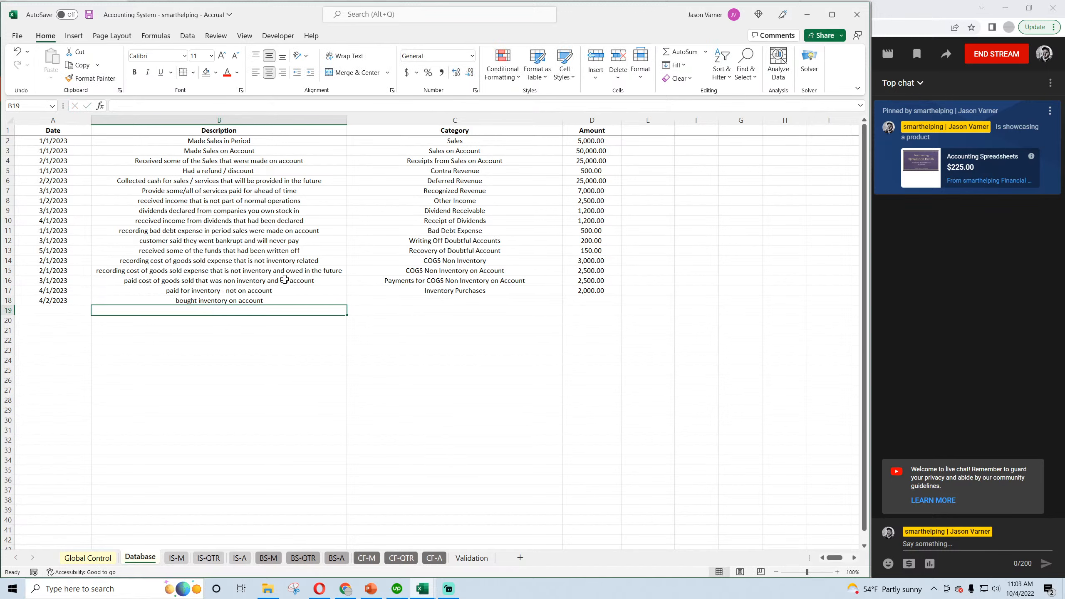
Complete row 18 with the category Inventory Purchases on Account and the amount 5000, and save the workbook.
left_click_drag(284, 292, 574, 289)
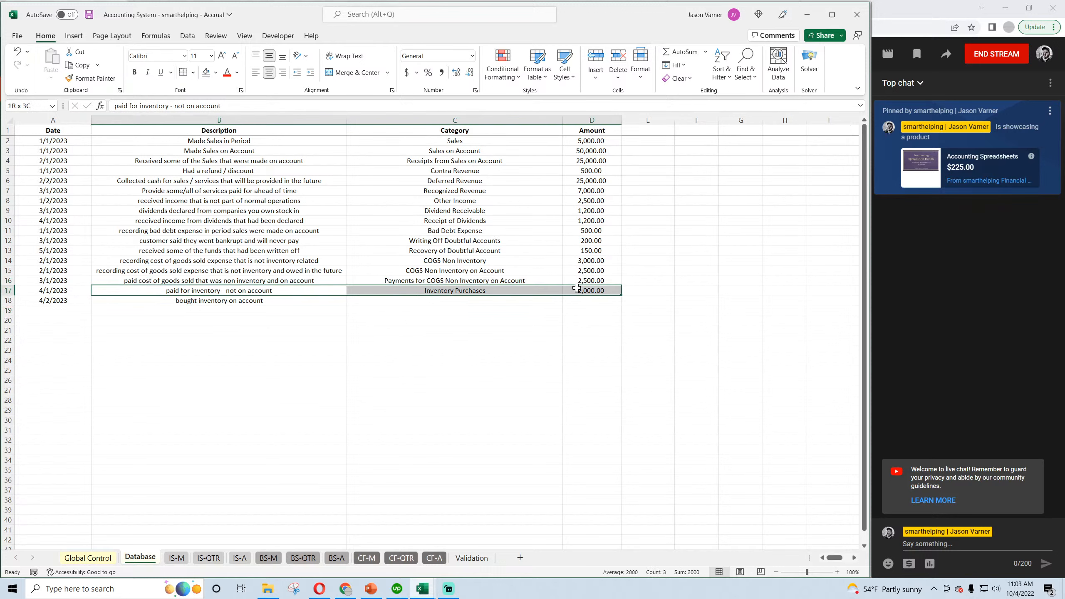
left_click(530, 303)
left_click(567, 300)
left_click(566, 313)
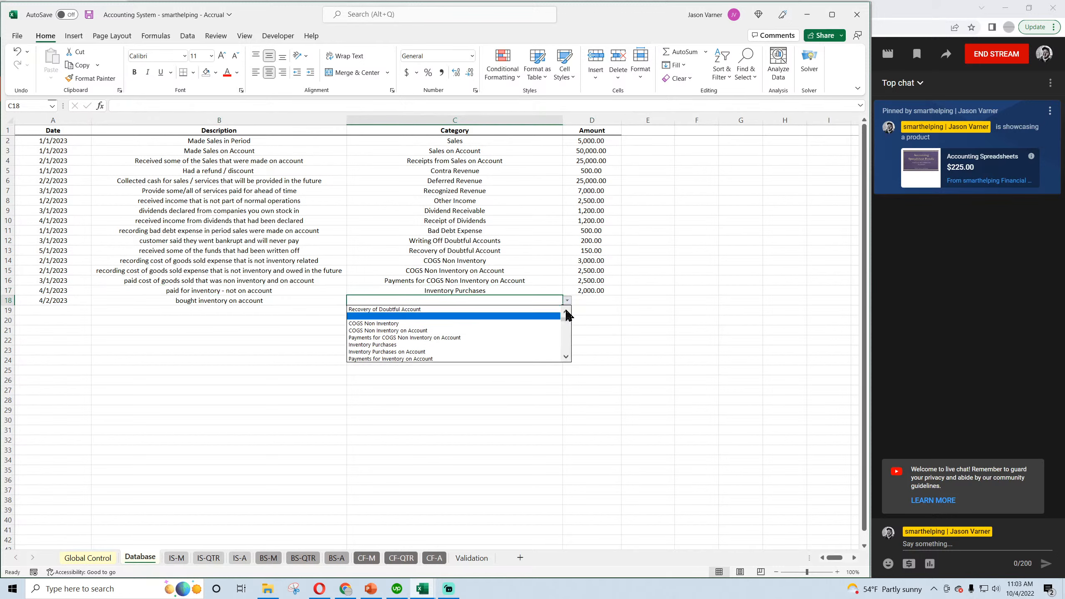
left_click(414, 351)
left_click(605, 301)
type("5000")
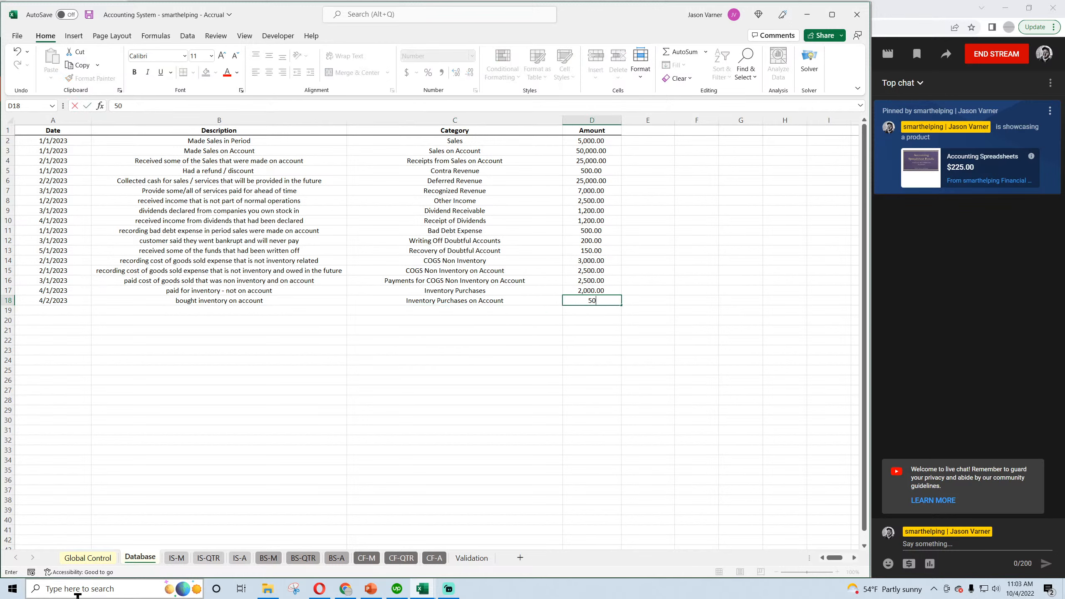
key("Return")
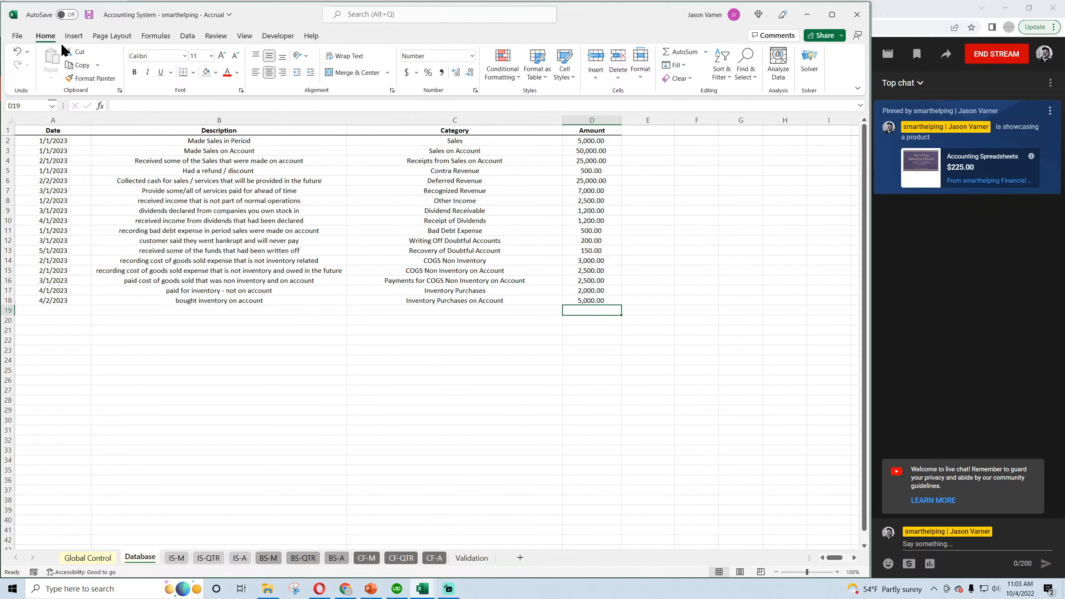
left_click(89, 14)
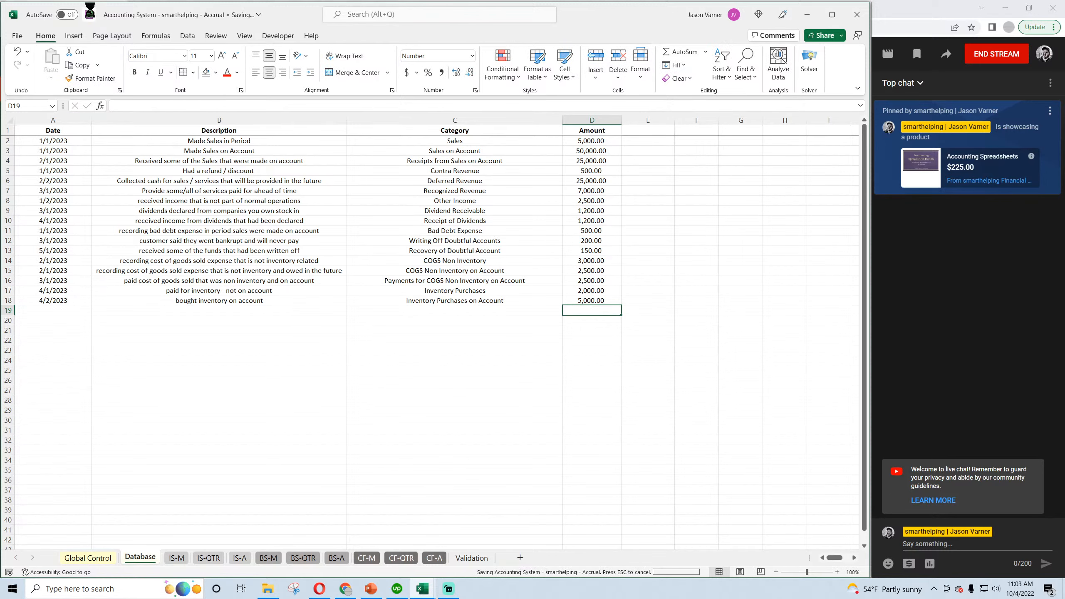
Check the monthly and quarterly income statements and the Inventory Payables row of the monthly balance sheet for the April 2023 inventory purchase on account.
left_click(177, 557)
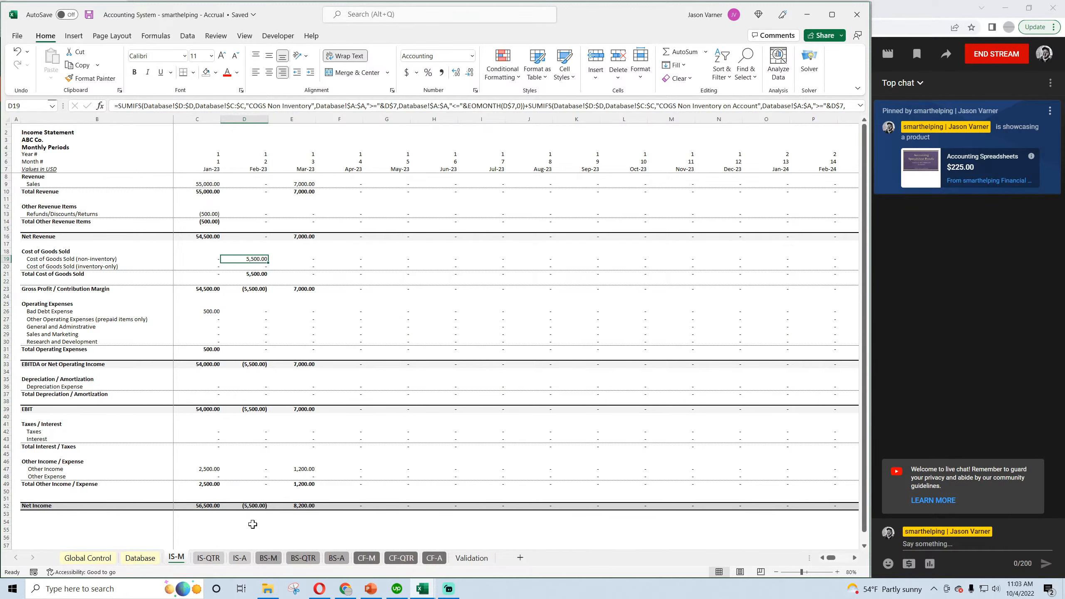
left_click(212, 561)
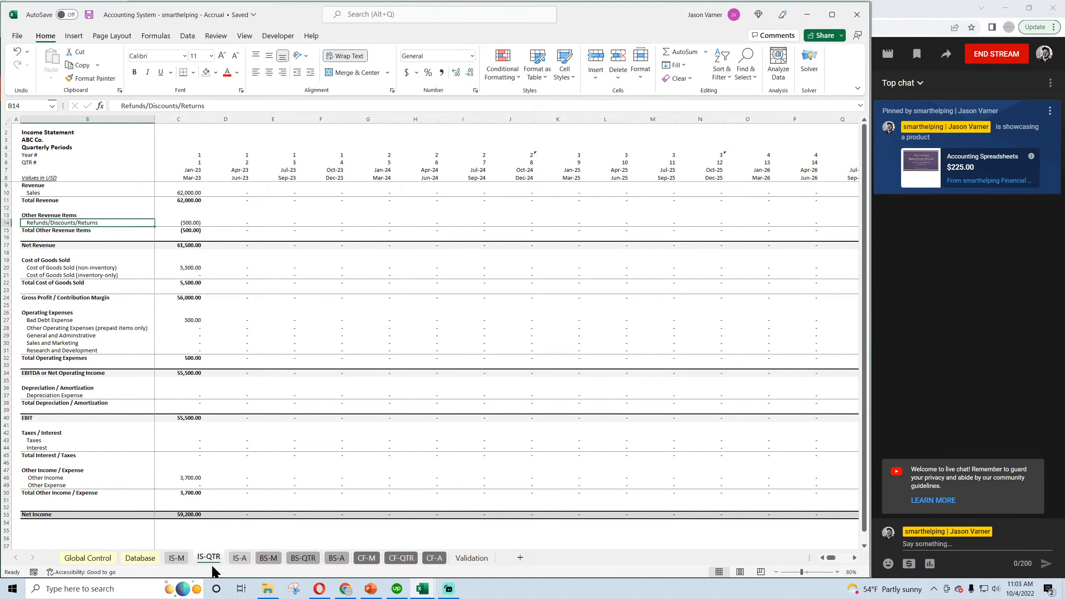
left_click(263, 559)
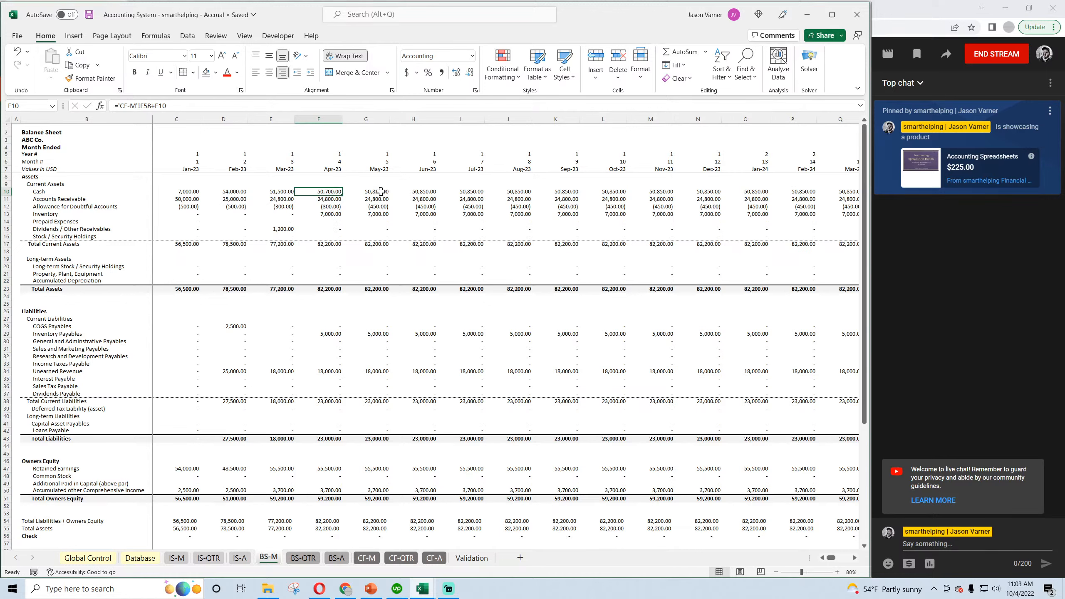
left_click(337, 334)
left_click(373, 334)
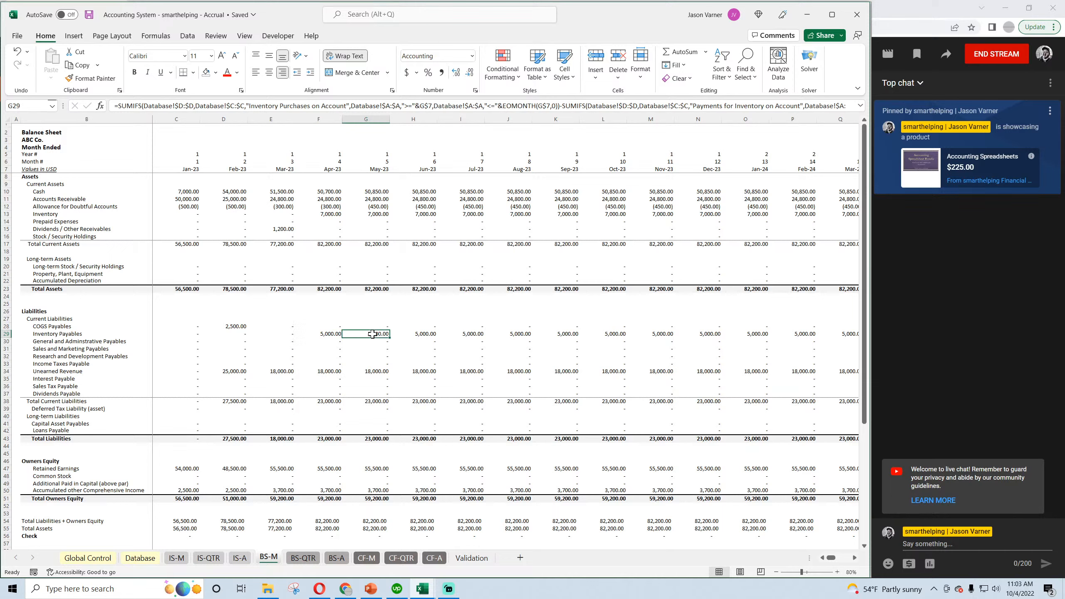
left_click(332, 333)
Compare the April 2023 Reduce Payments of Inventory line in the monthly cash flow statement with the inventory entries in the Database sheet.
left_click(367, 557)
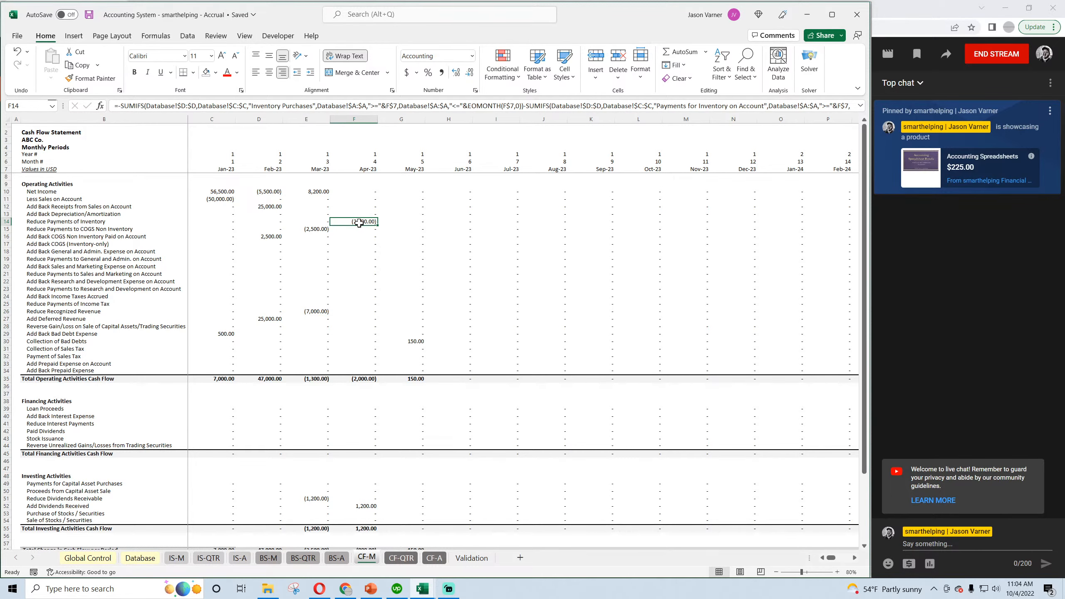
left_click(141, 557)
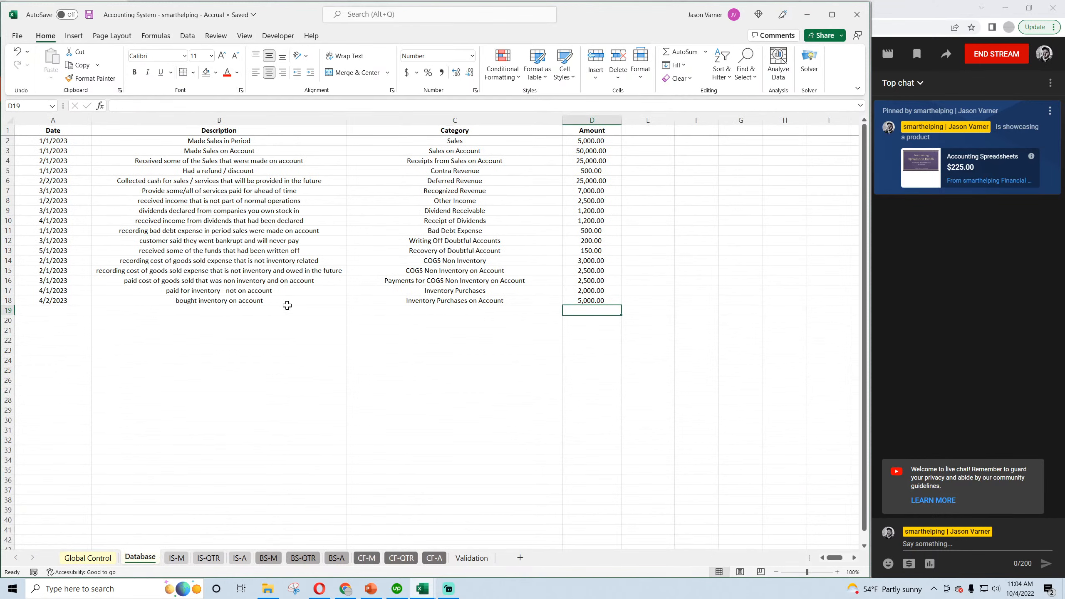
left_click(367, 560)
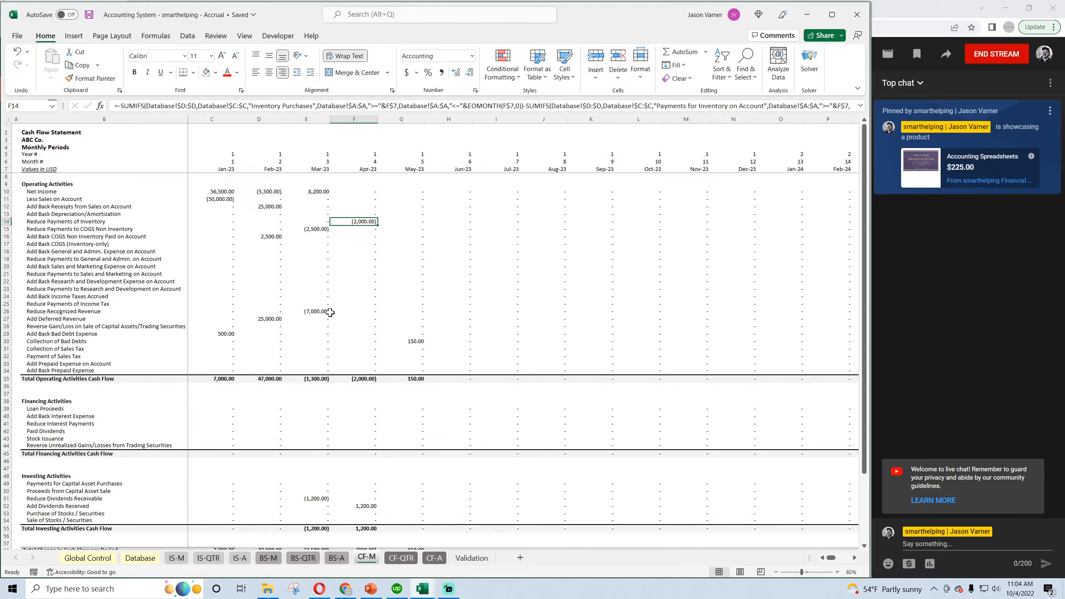
Compare the April 2023 inventory payment in the monthly cash flow statement with the Database entry and the balance sheet's Inventory and Inventory Payables rows.
left_click(318, 192)
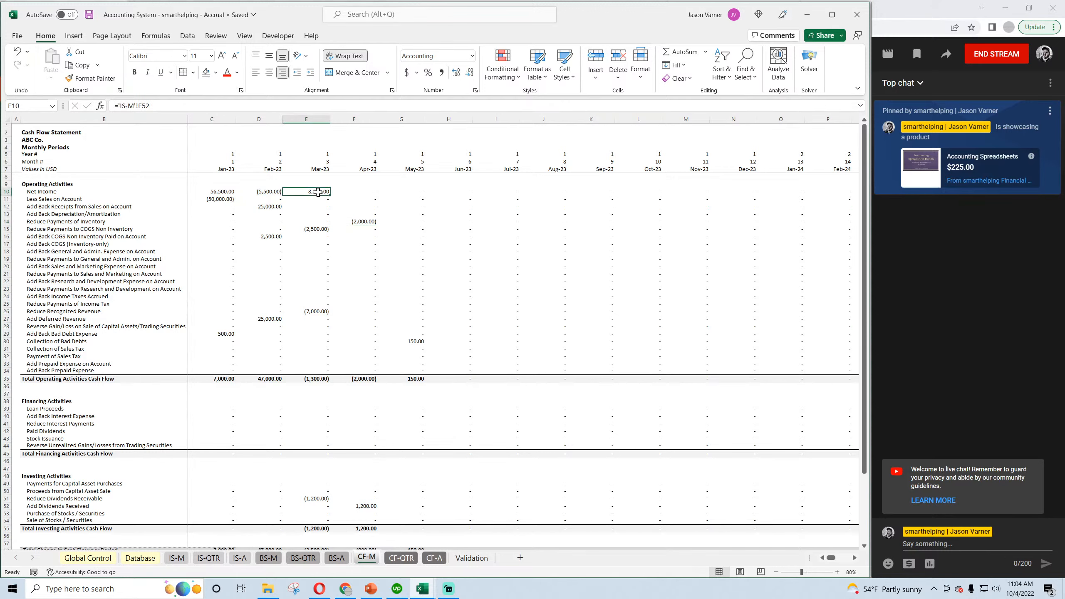
left_click(360, 222)
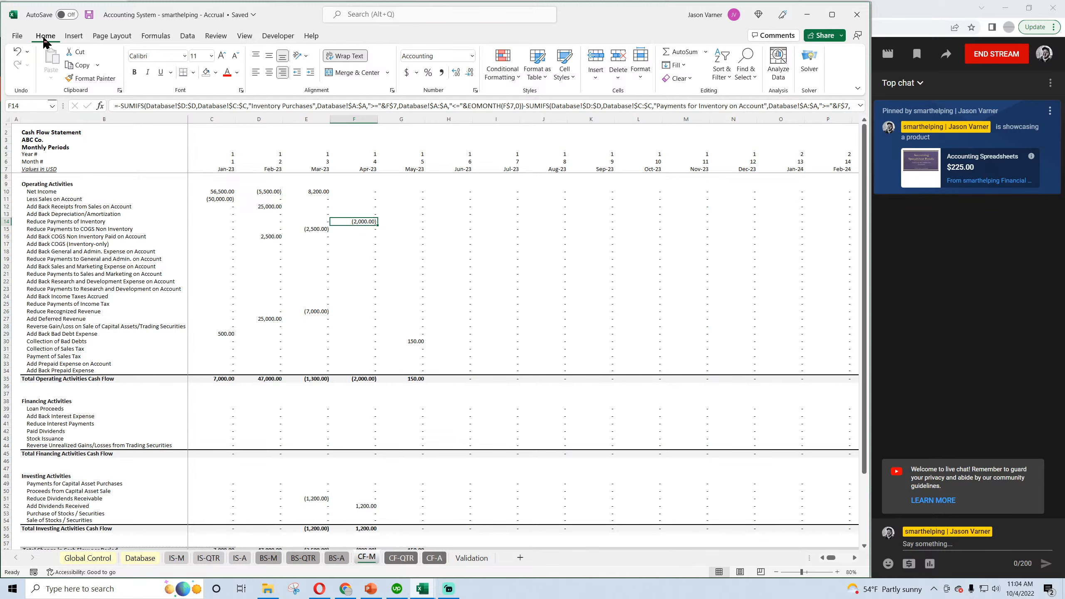
left_click(139, 562)
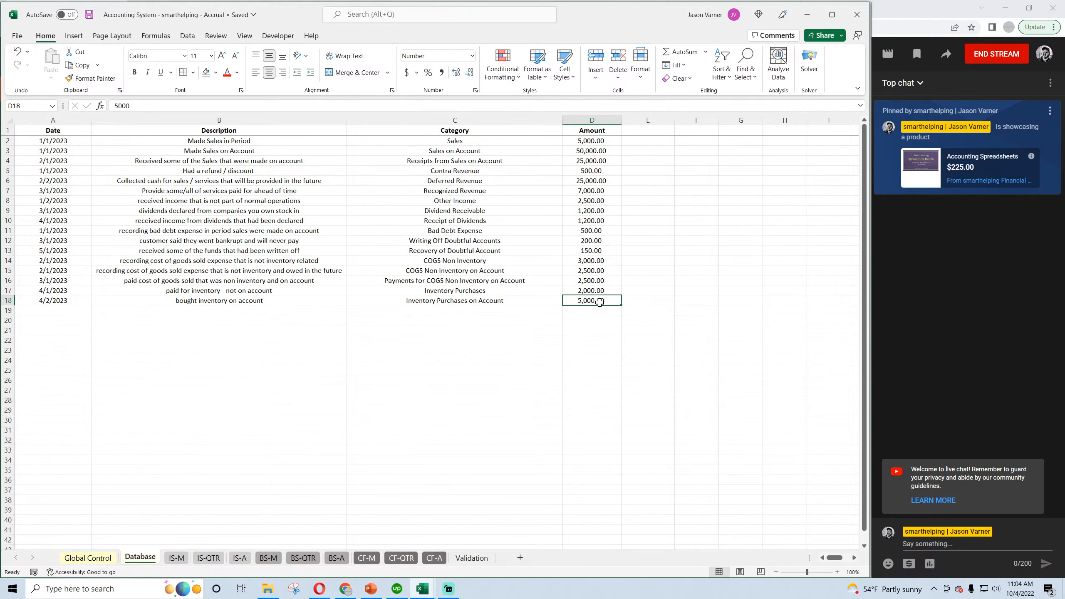
left_click(259, 560)
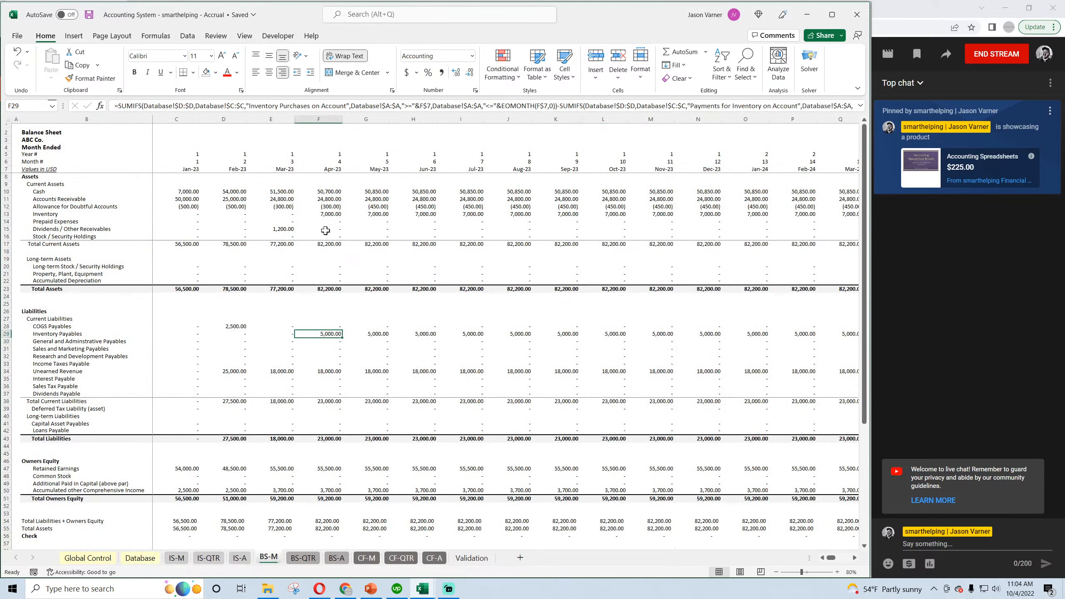
left_click(327, 213)
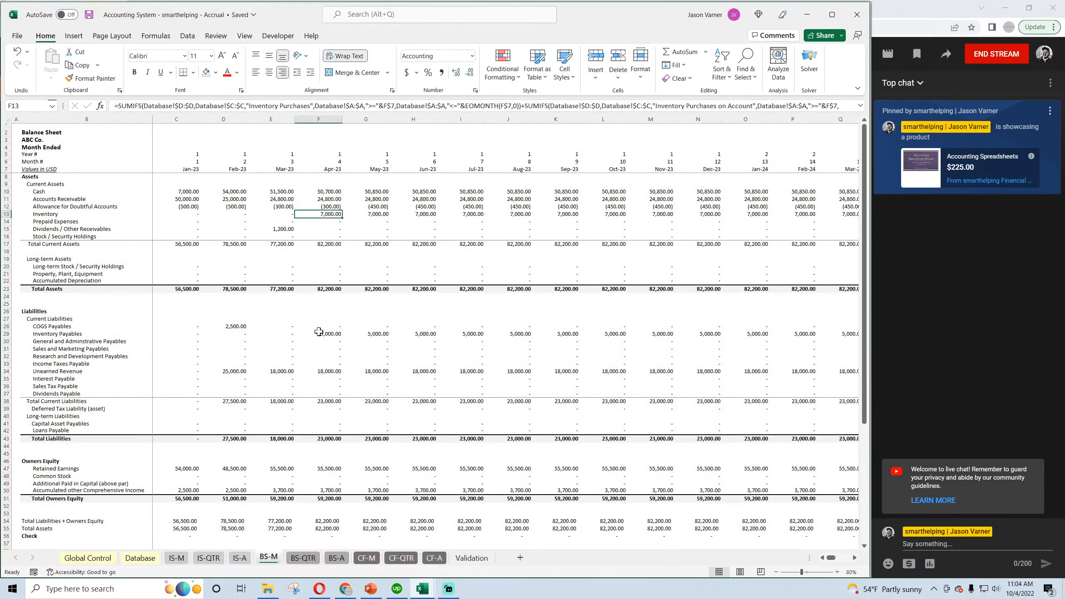
left_click(333, 335)
In row 19 of the Database sheet, enter the date 5/1/2023 and the description "paying for inventory bought on account".
left_click(103, 559)
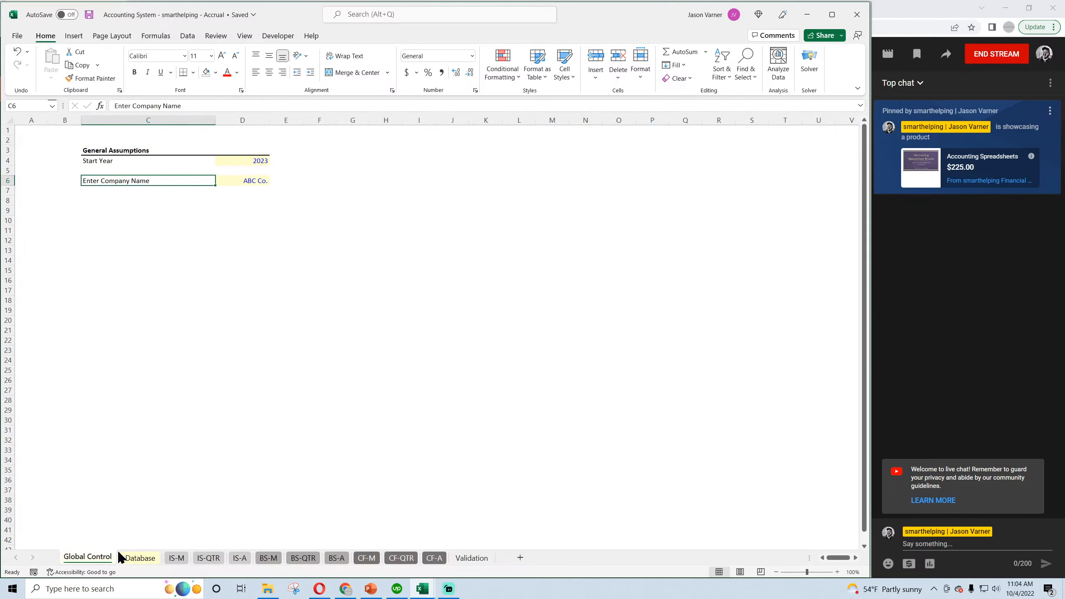
left_click(135, 558)
left_click(53, 313)
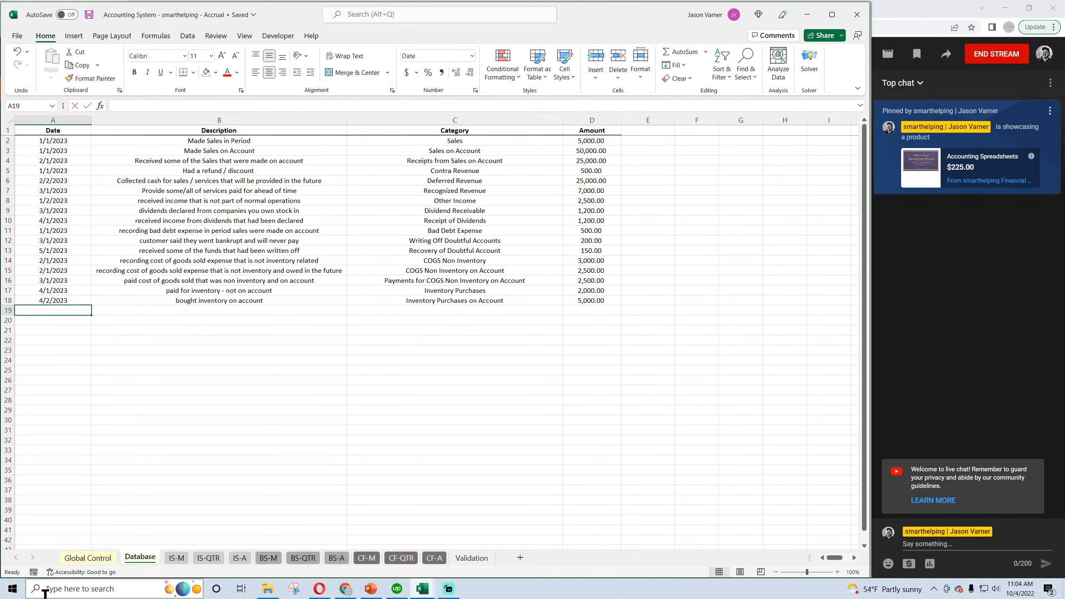
type("5/1/2023")
key("Return")
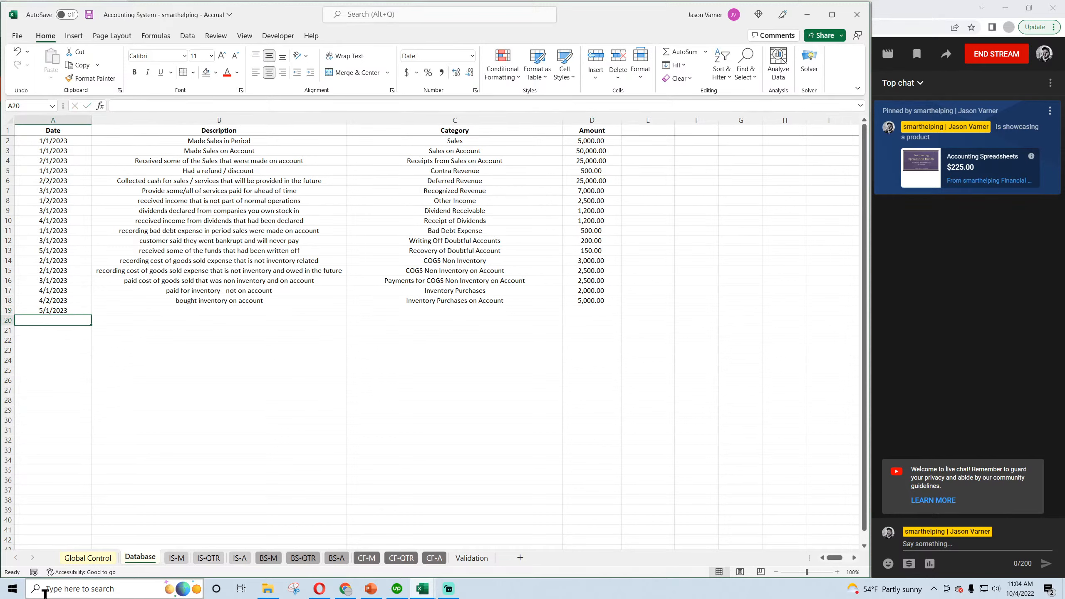
key("Up")
key("Right")
type("paying for")
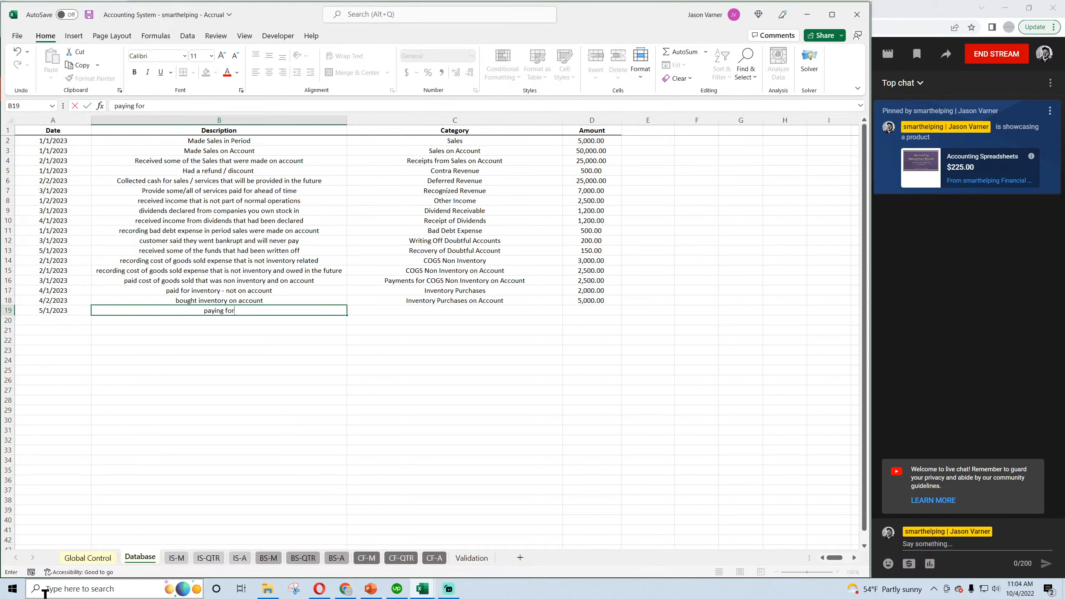
type(" inventory bought on account")
key("Return")
key("Up")
key("Right")
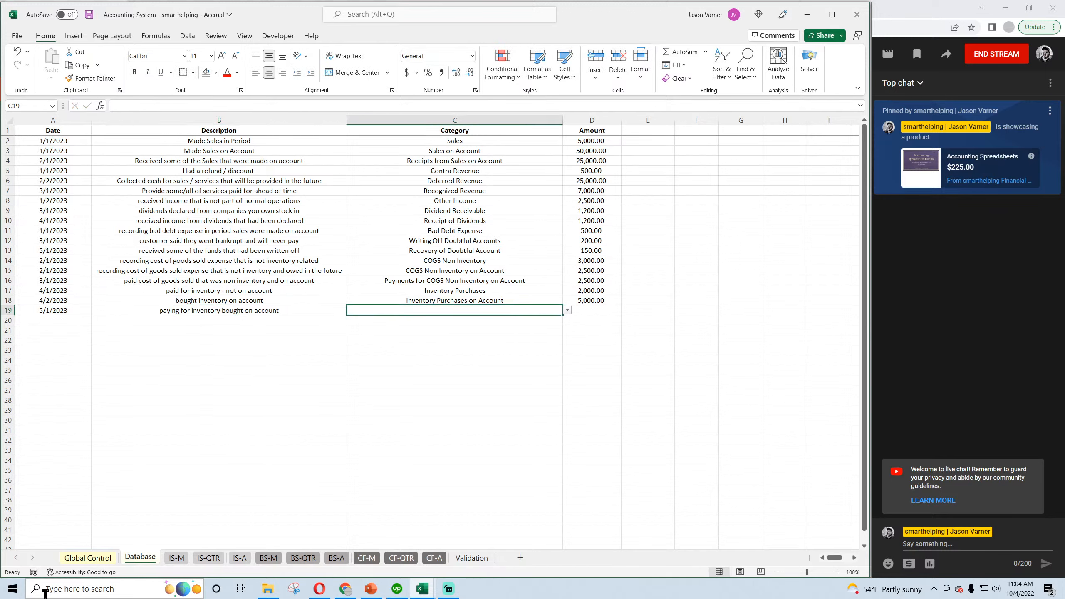
Complete row 19 with the category Payments for Inventory on Account and the amount 4,000, and save the workbook.
left_click(567, 311)
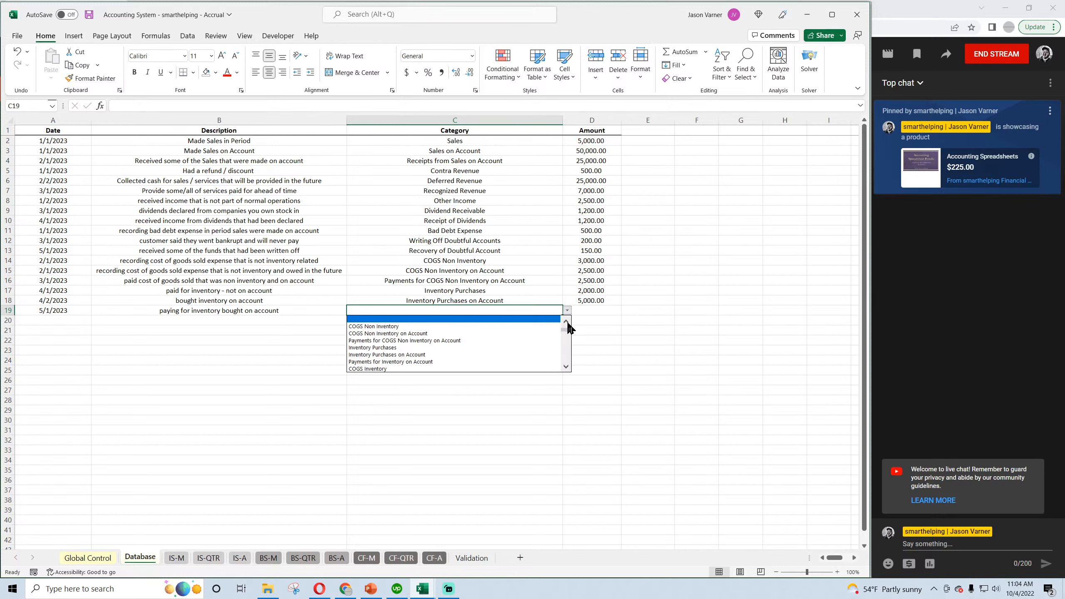
scroll(566, 335, "down", 3)
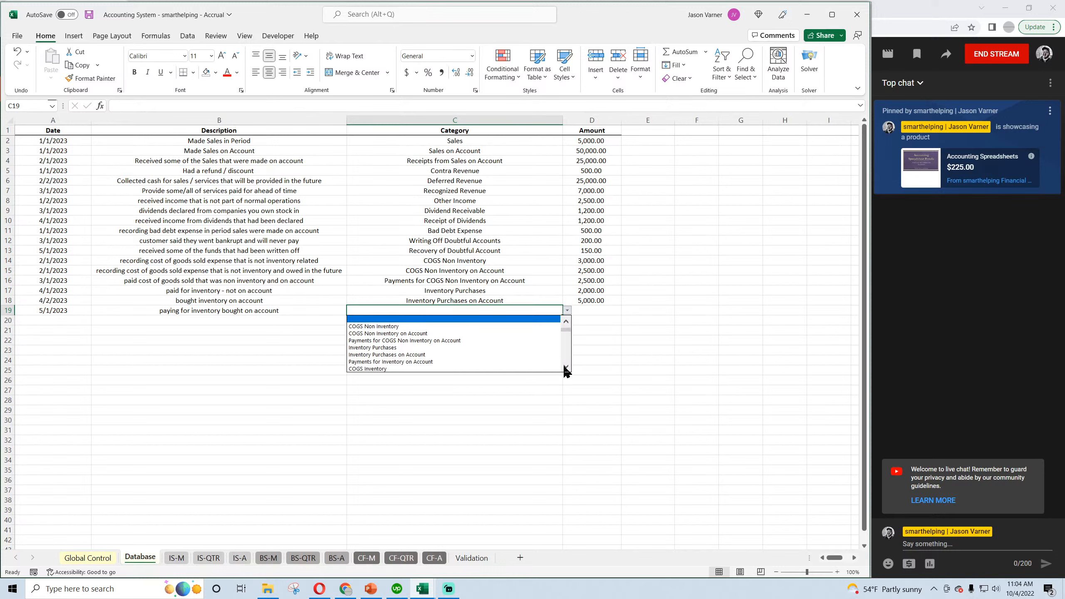
left_click(468, 362)
left_click(583, 310)
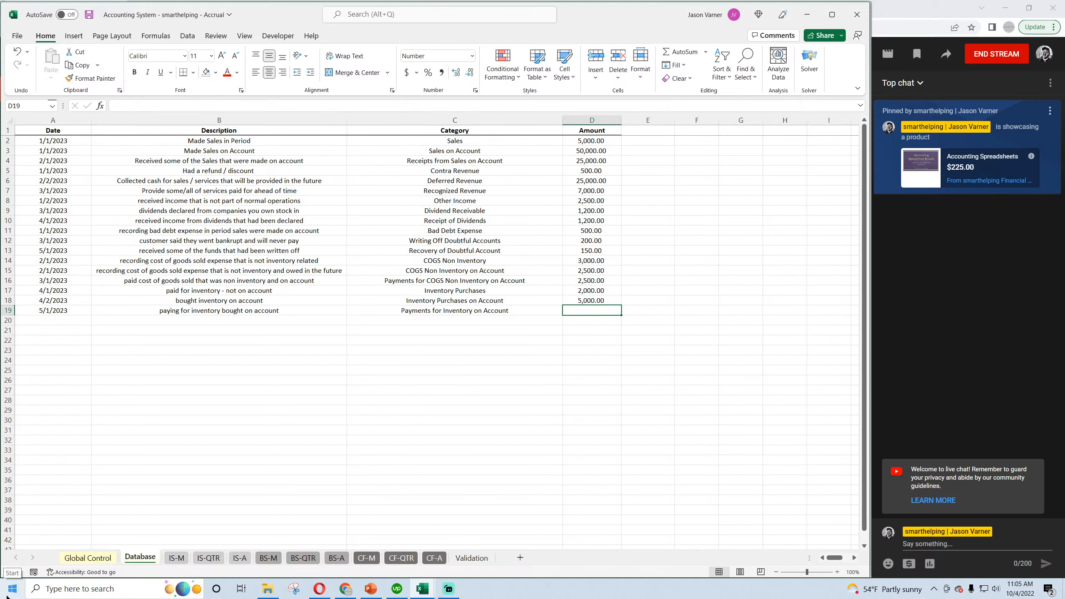
type("500")
key("Return")
key("Up")
type("5,000")
key("Return")
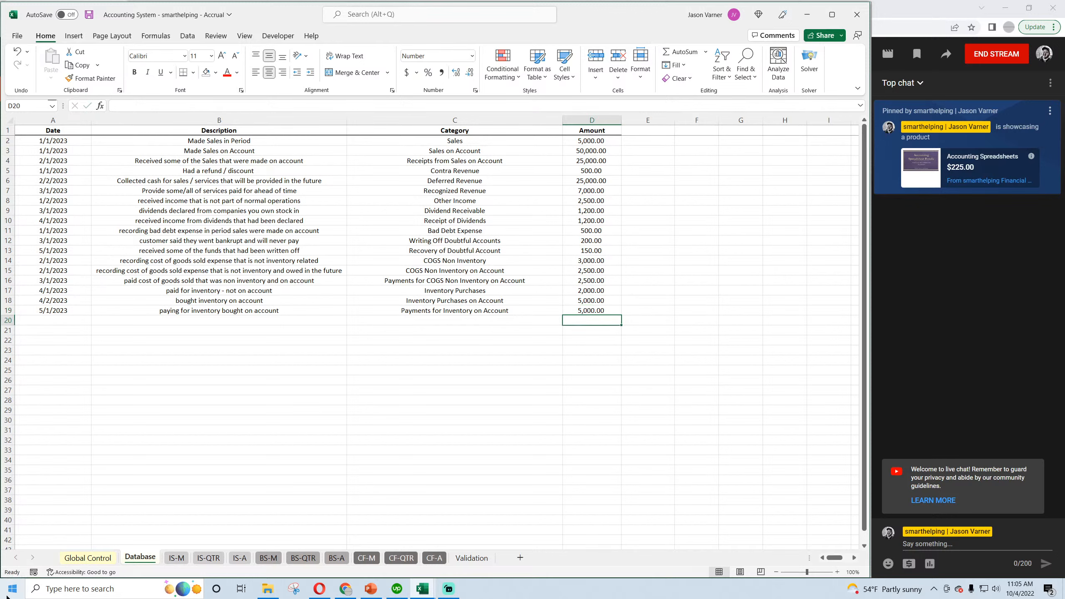
key("Up")
type("4,000")
key("Return")
left_click(89, 14)
Check the May 2023 Inventory Payables in the monthly balance sheet and Reduce Payments of Inventory in the monthly cash flow statement.
left_click(268, 558)
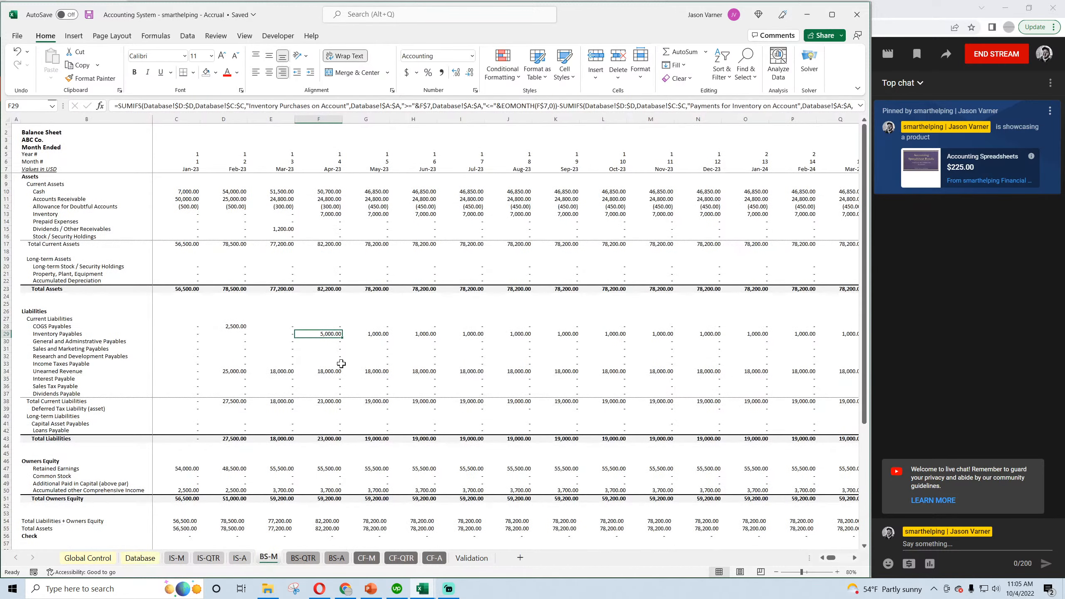
left_click(365, 335)
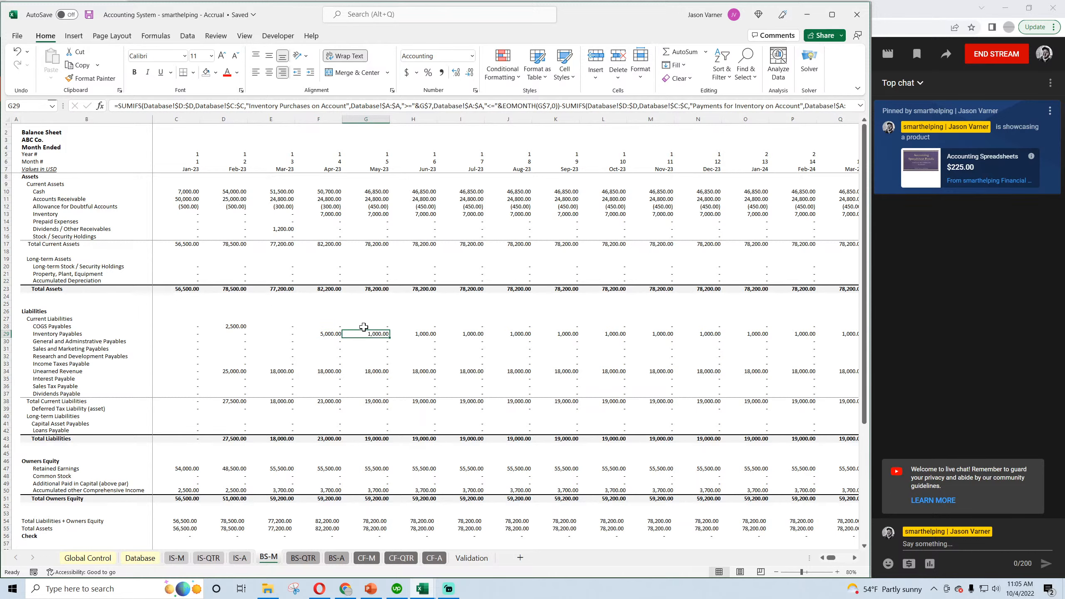
left_click(367, 557)
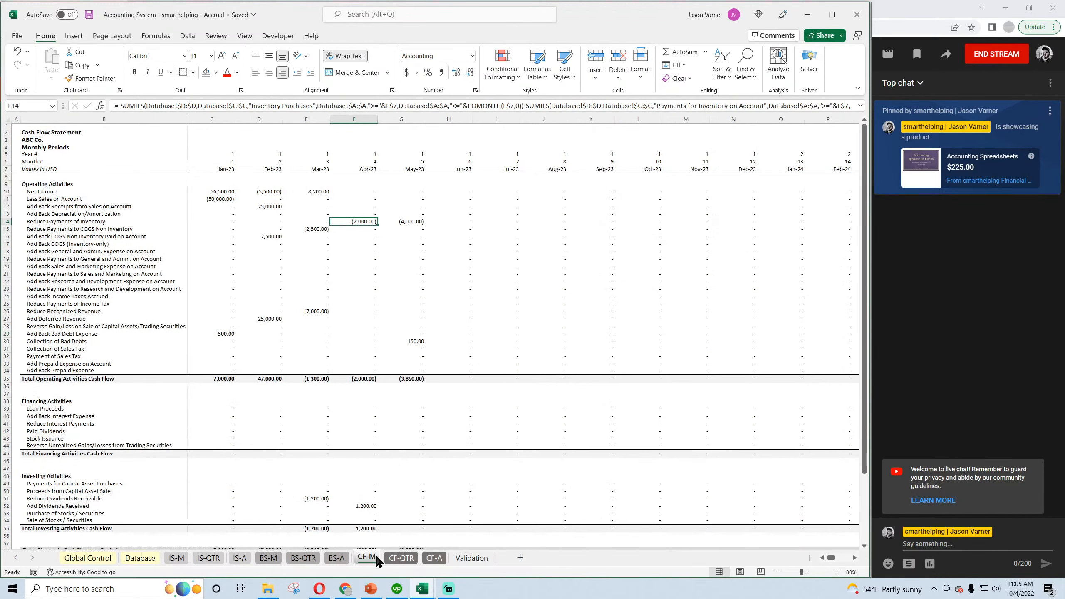
left_click(407, 222)
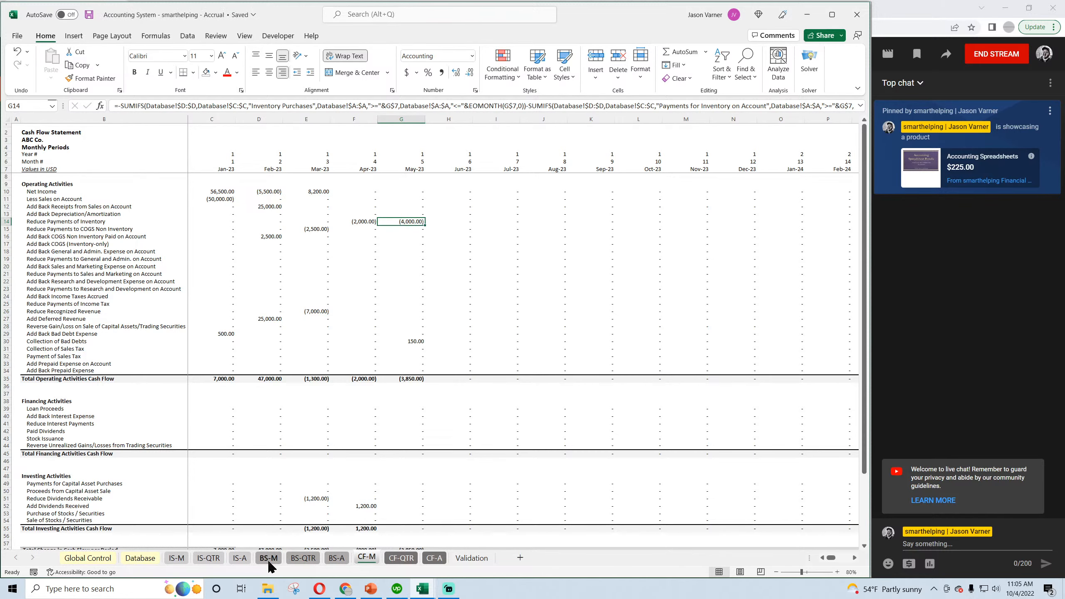
In row 20 of the Database sheet, enter the date 6/1/2023 and the description "sold inventory".
left_click(138, 558)
left_click(61, 320)
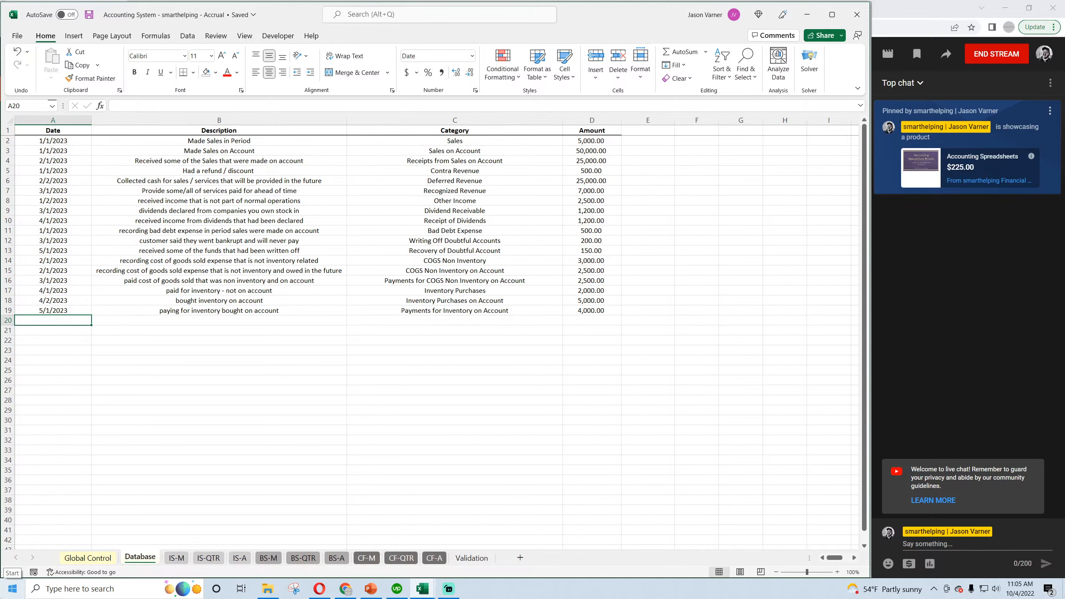
type("6/1/2")
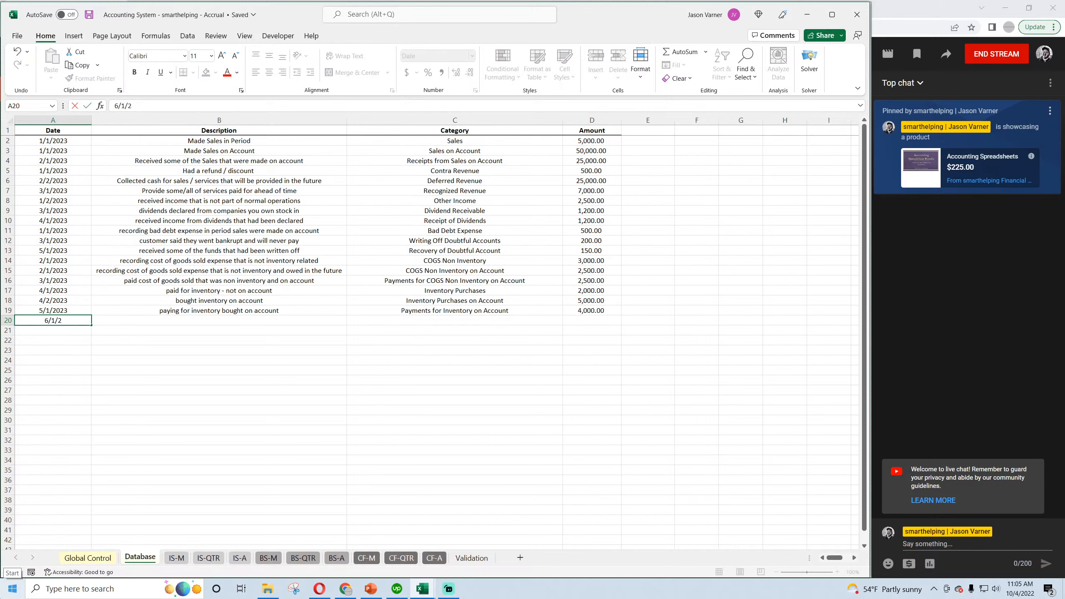
type("023")
key("Tab")
type("sol")
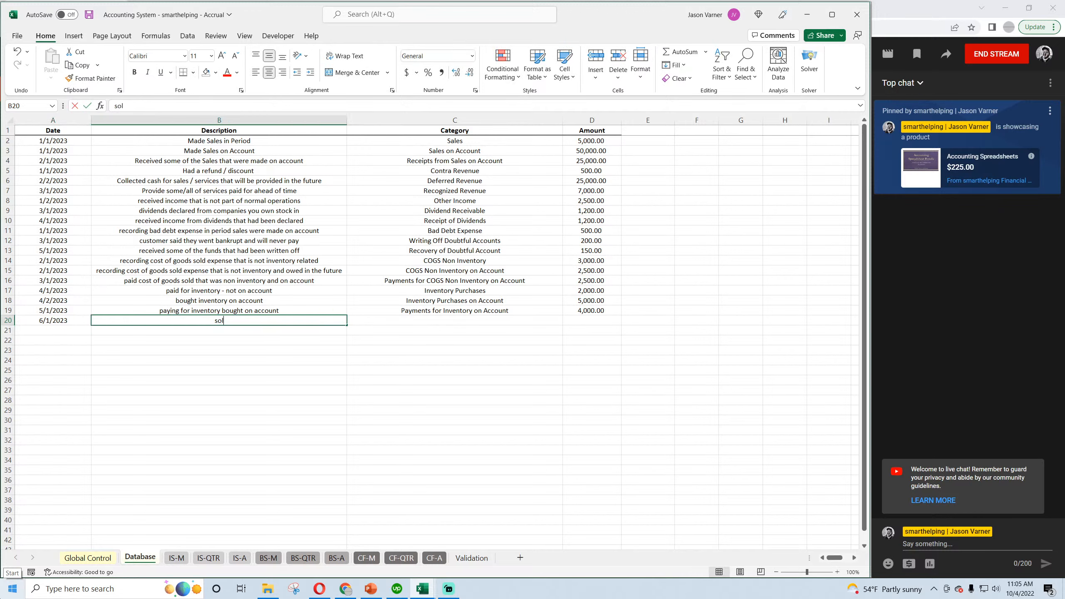
type("d inventory")
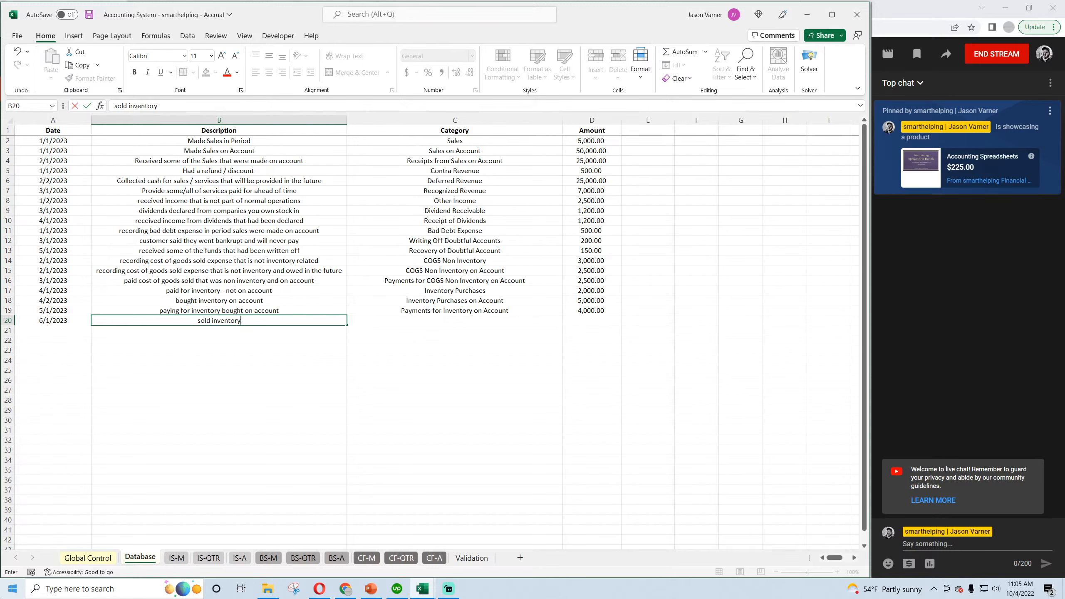
key("Return")
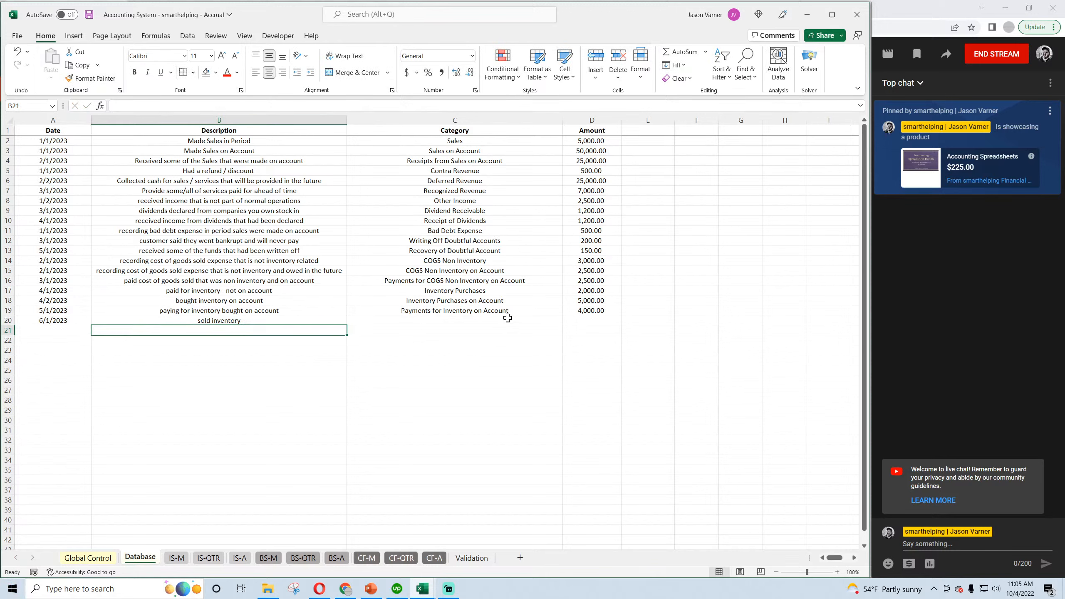
Set the category of row 20 to COGS Inventory and save the workbook.
left_click(507, 317)
left_click(567, 320)
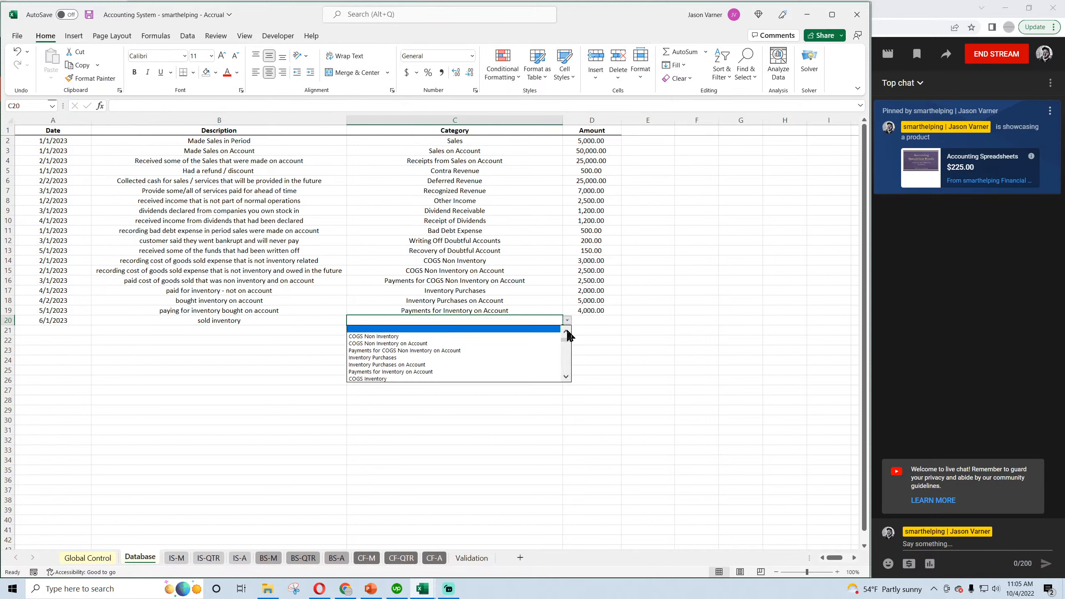
left_click(402, 379)
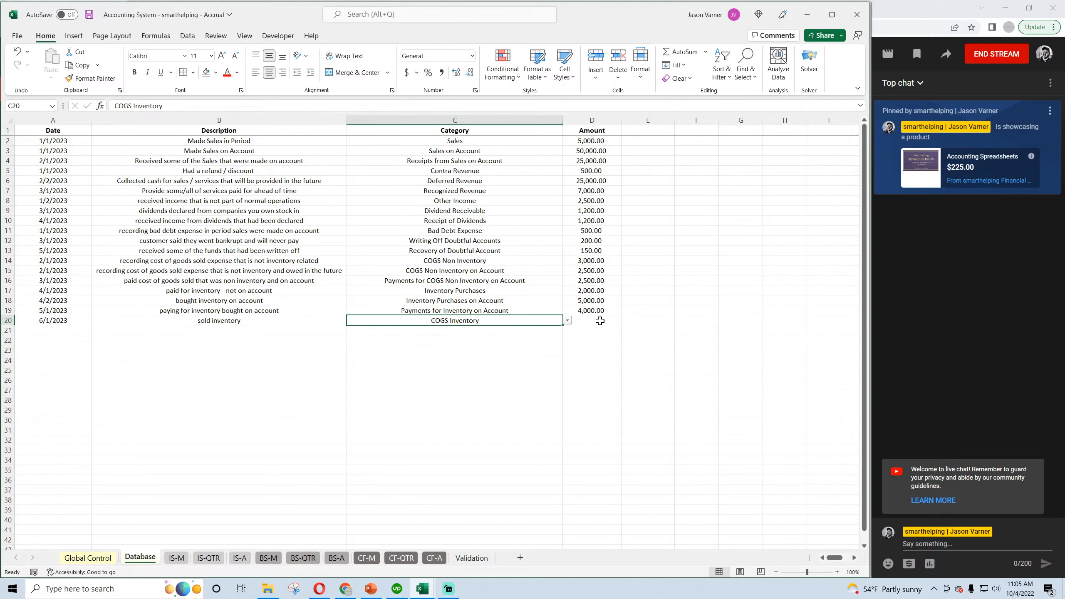
left_click(600, 321)
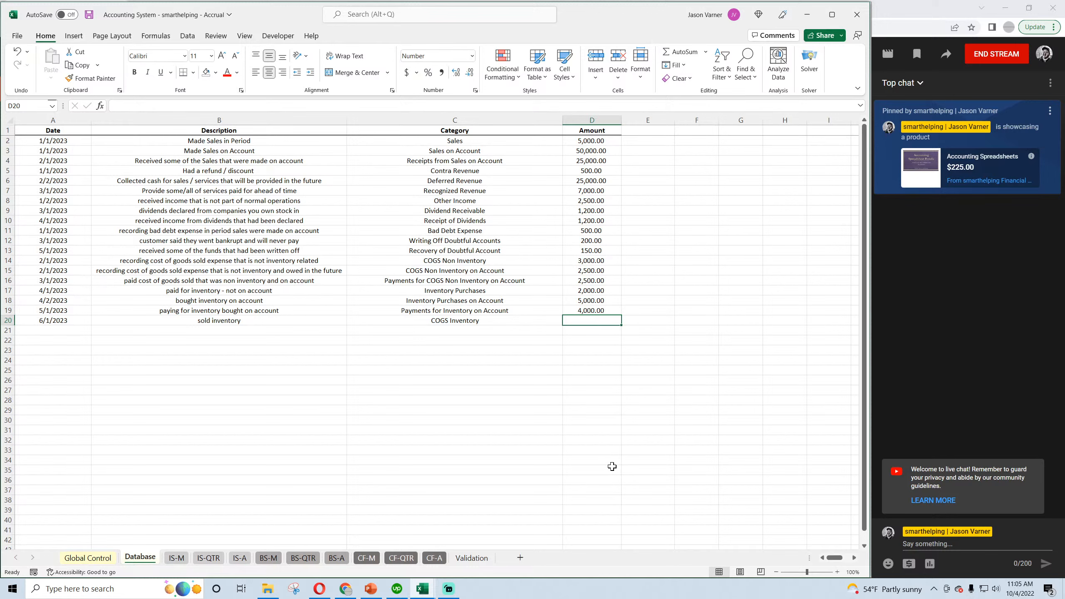
left_click(89, 15)
Review the amounts of the earlier inventory entries, enter 7000 as the row 20 amount, and save the workbook.
left_click(592, 309)
left_click(593, 300)
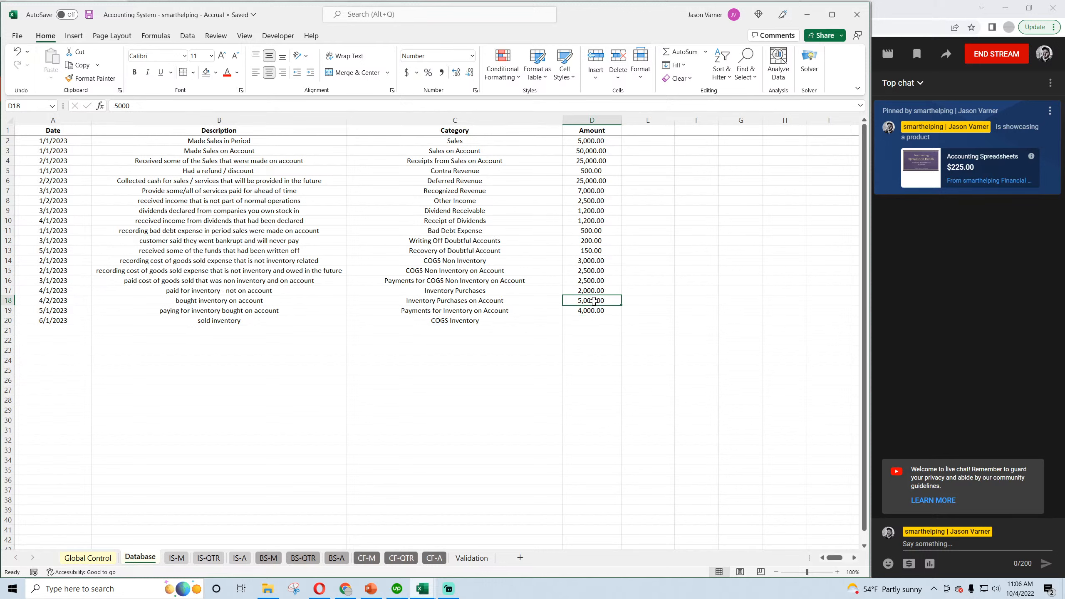
left_click(593, 291)
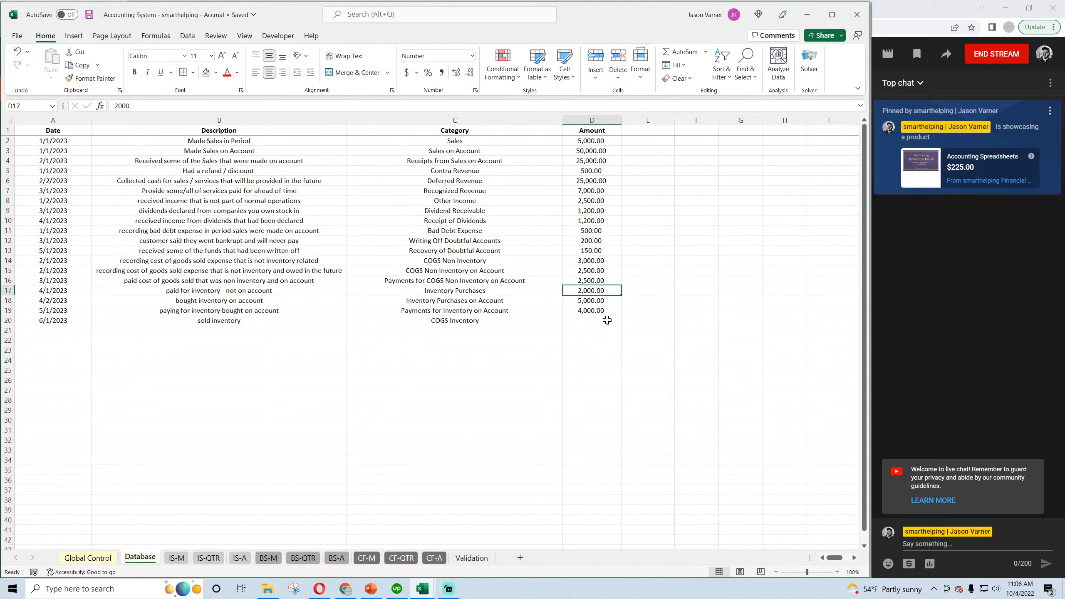
left_click(603, 319)
type("7000")
key("Return")
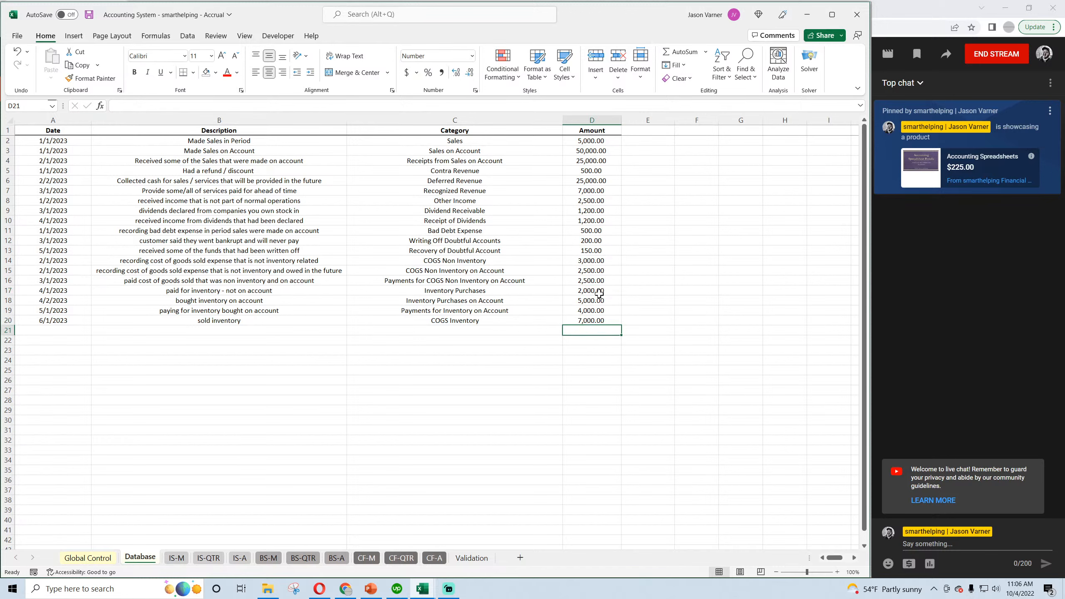
left_click(89, 15)
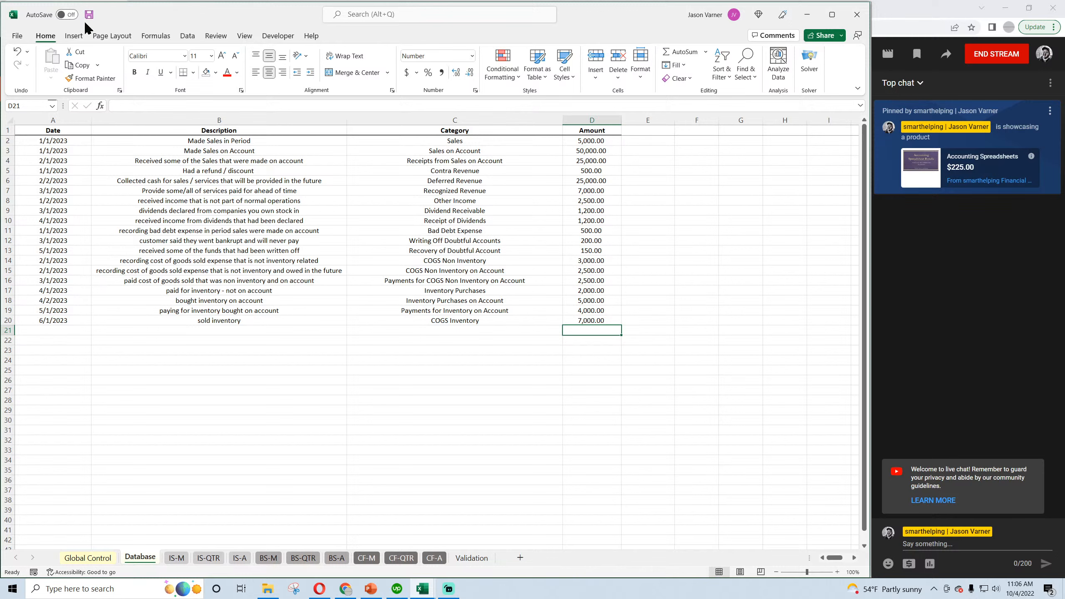
Compare the COGS Inventory entry in row 20 with the Sales and Sales on Account entries, and open the monthly income statement.
left_click(590, 321)
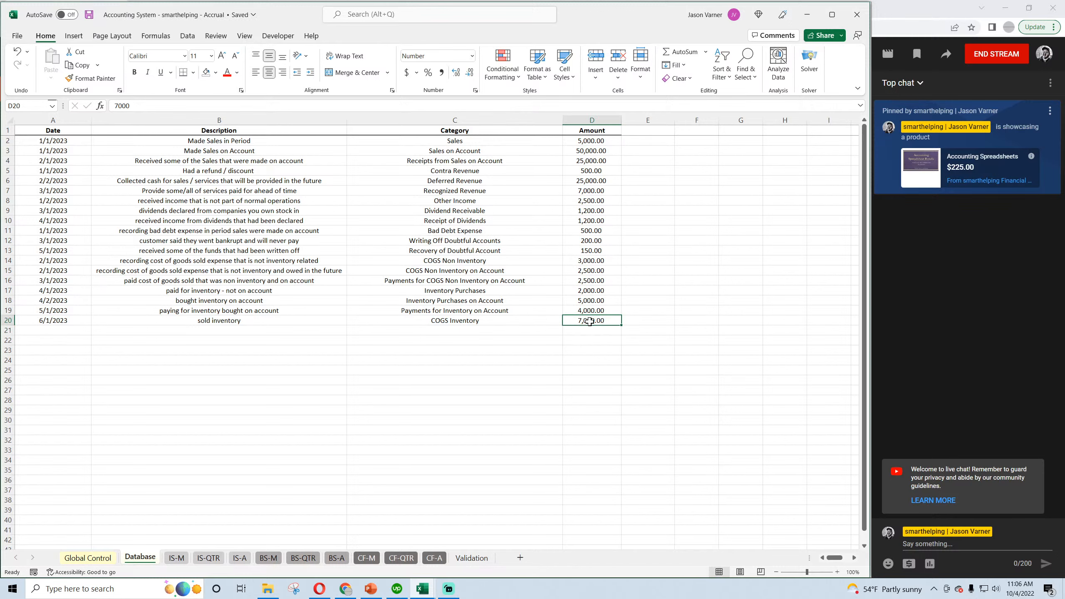
left_click(457, 140)
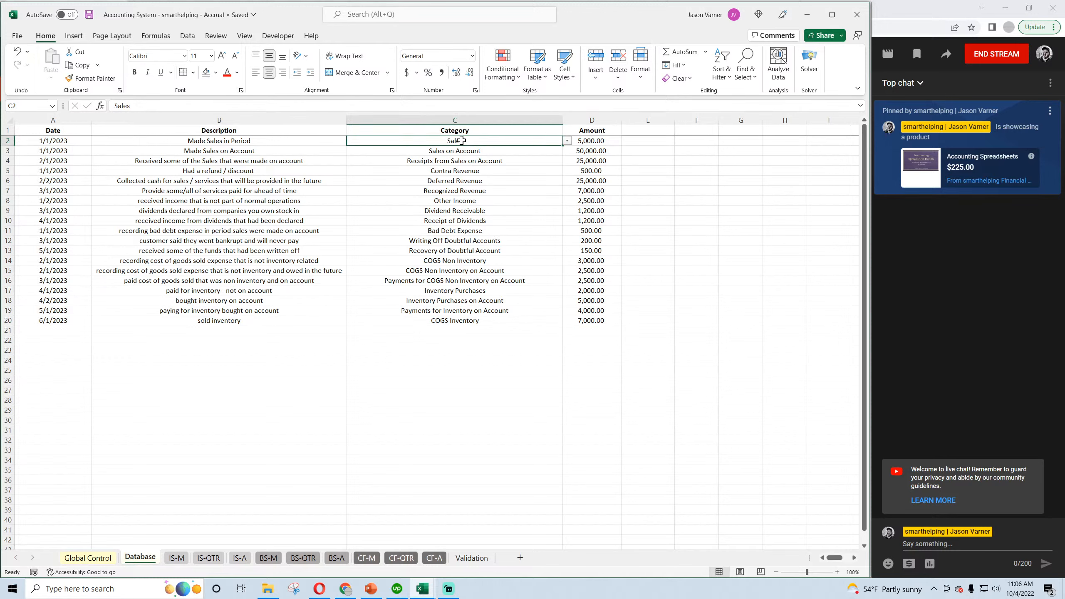
left_click(89, 16)
left_click(474, 152)
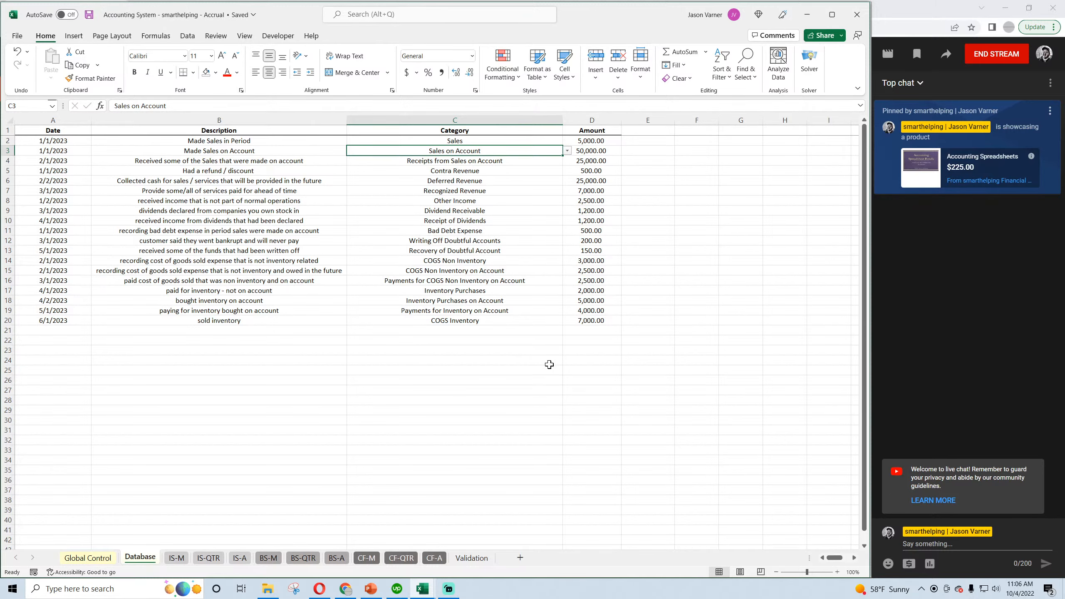
left_click(490, 318)
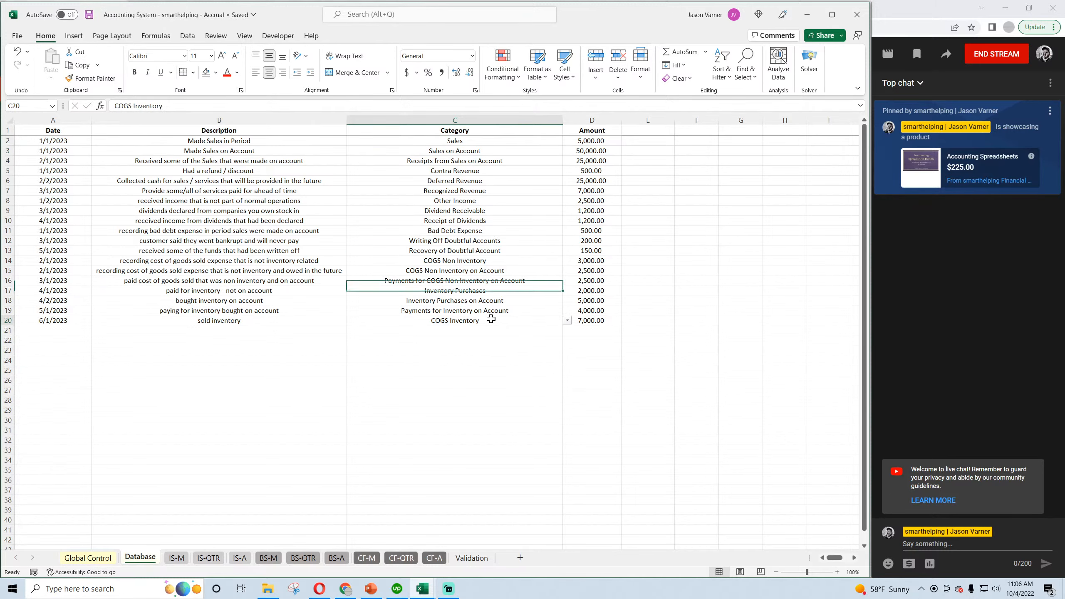
left_click(174, 559)
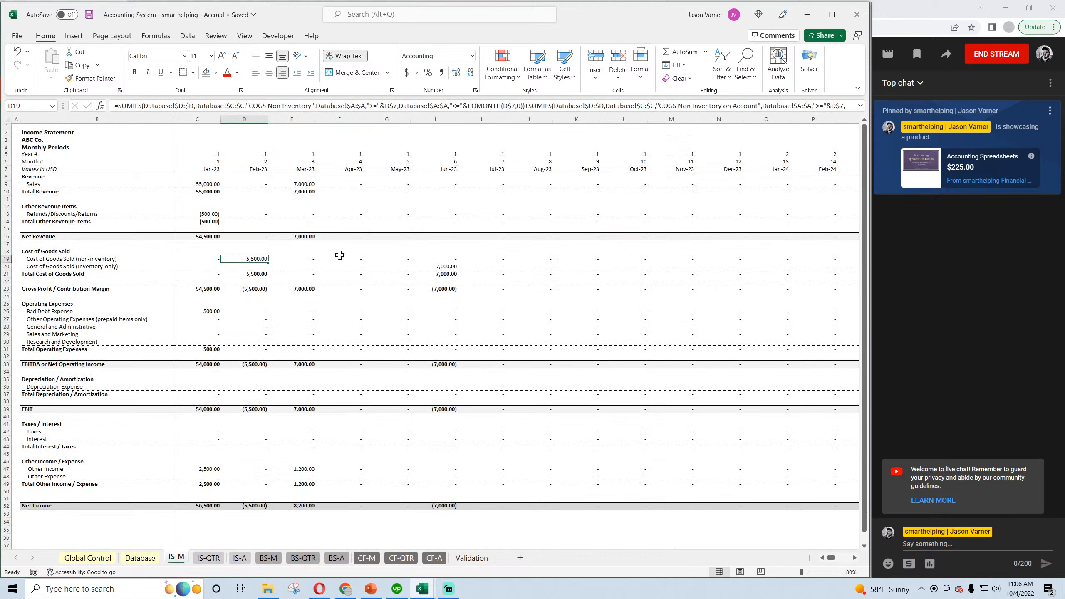
Examine the June 2023 inventory COGS on the monthly income statement, and the June net income and inventory COGS add-back on the monthly cash flow statement.
left_click(453, 267)
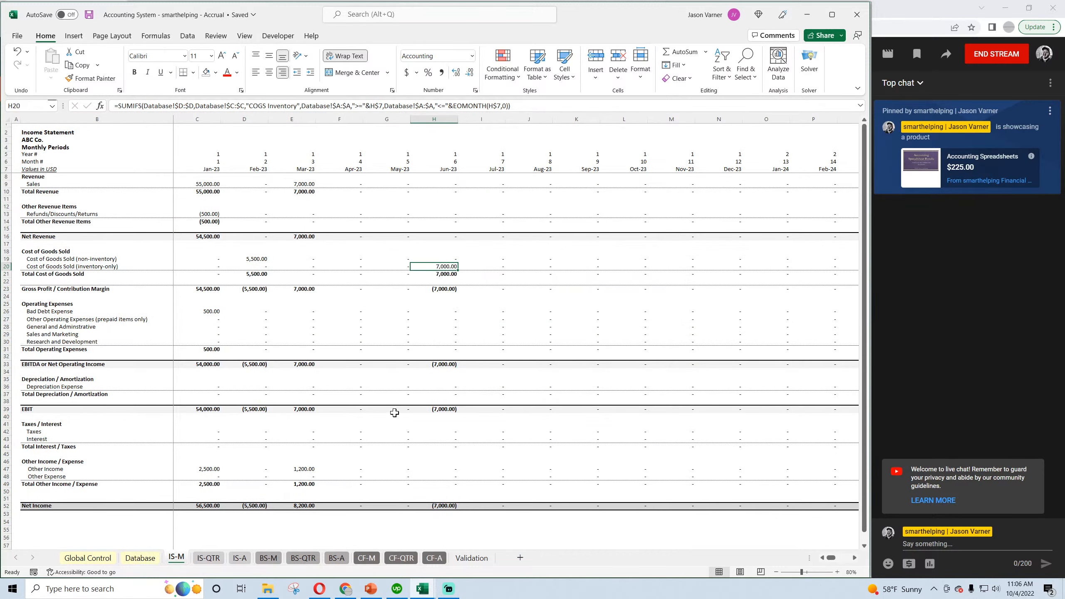
left_click(366, 559)
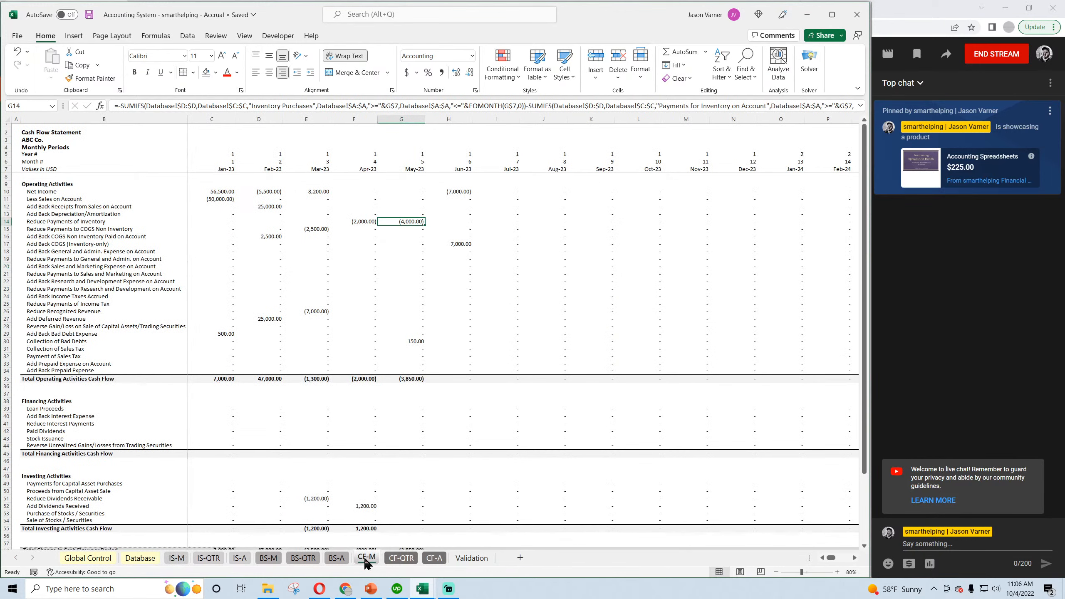
left_click(459, 192)
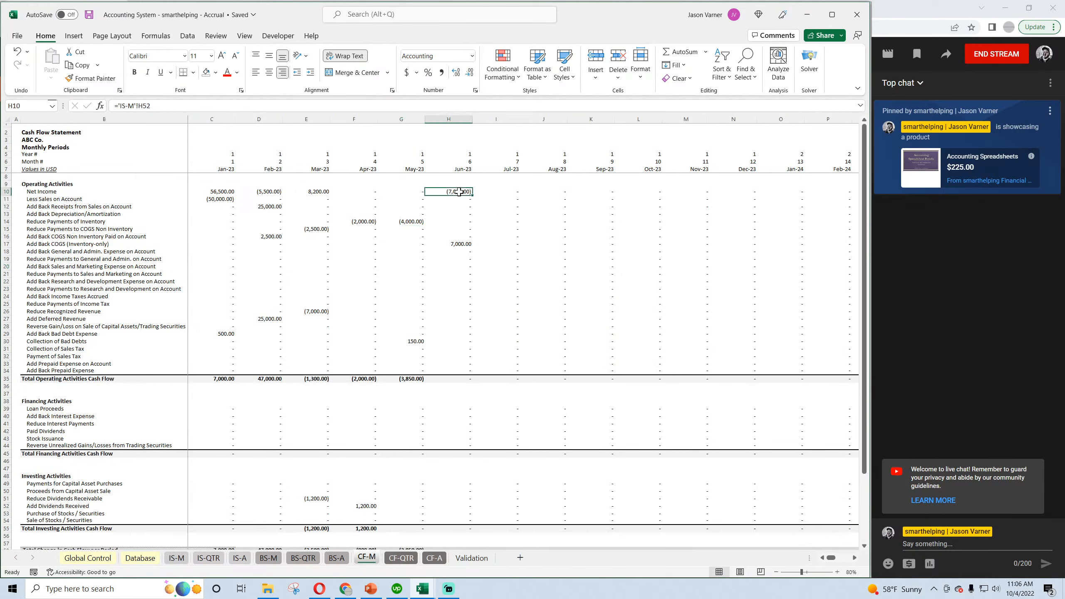
left_click(459, 243)
Examine June 2023 inventory payables, inventory, cash and retained earnings on the monthly balance sheet.
left_click(271, 558)
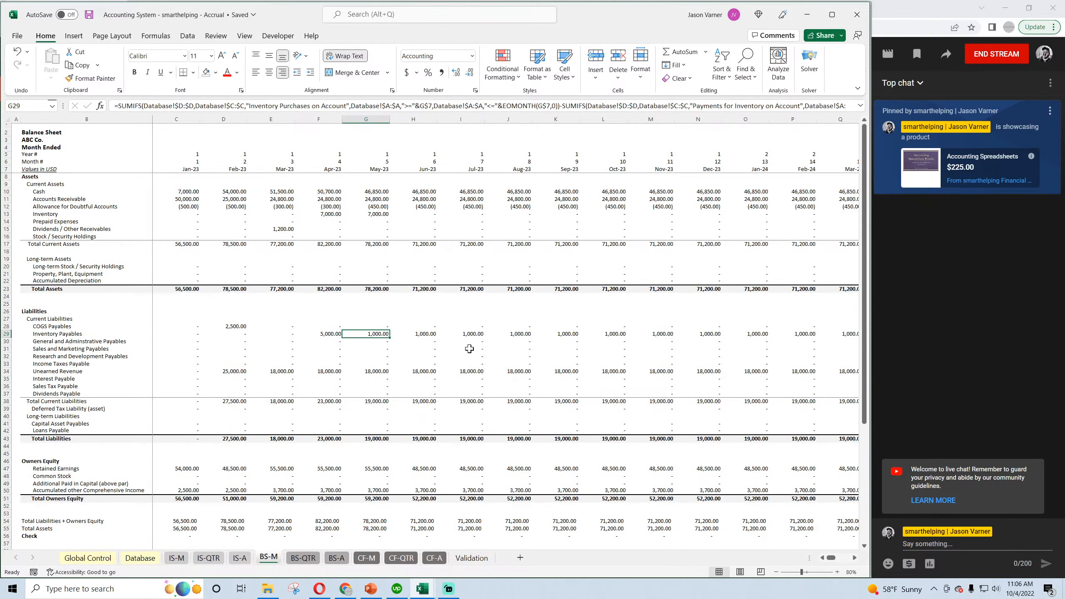
left_click(414, 334)
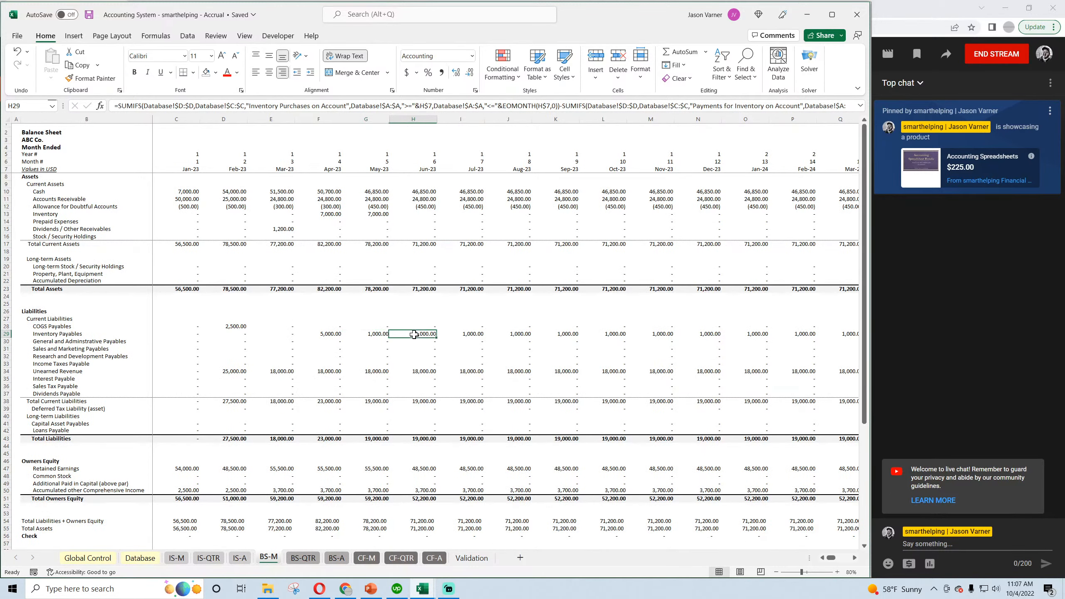
left_click(373, 214)
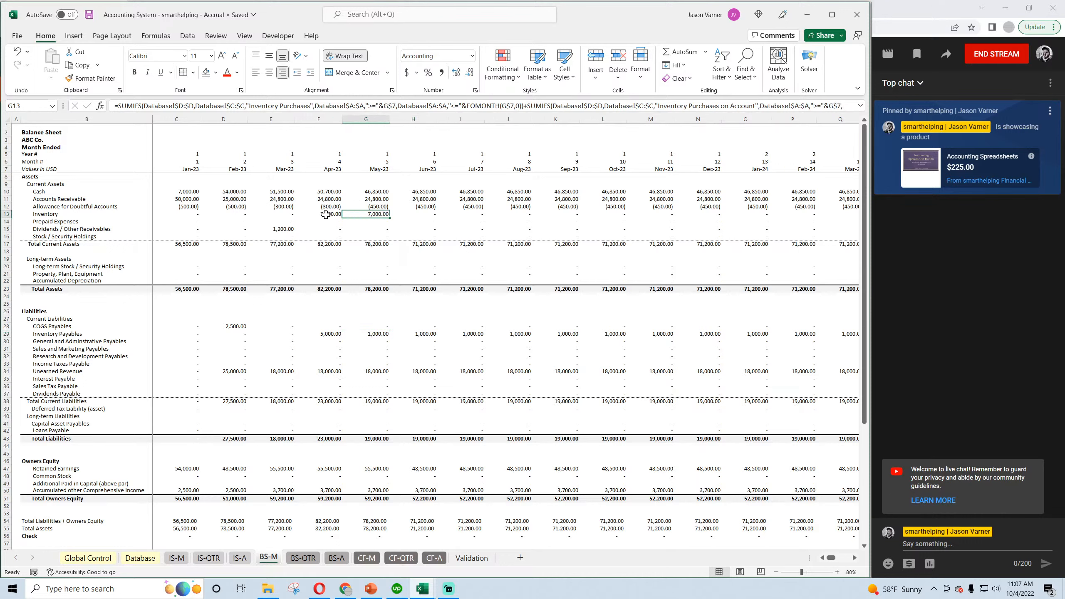
left_click(409, 215)
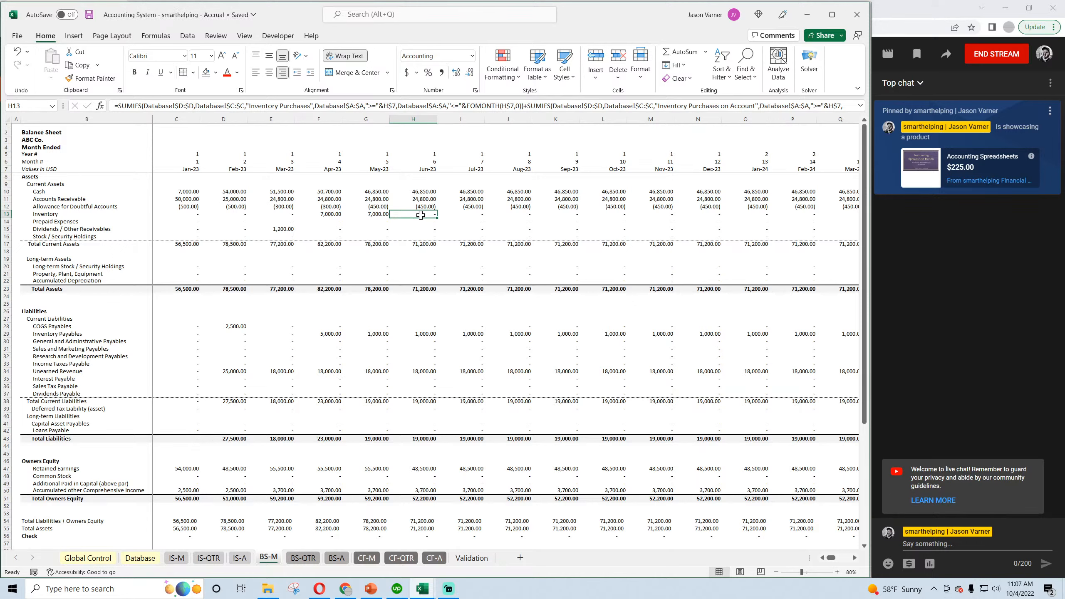
left_click(418, 191)
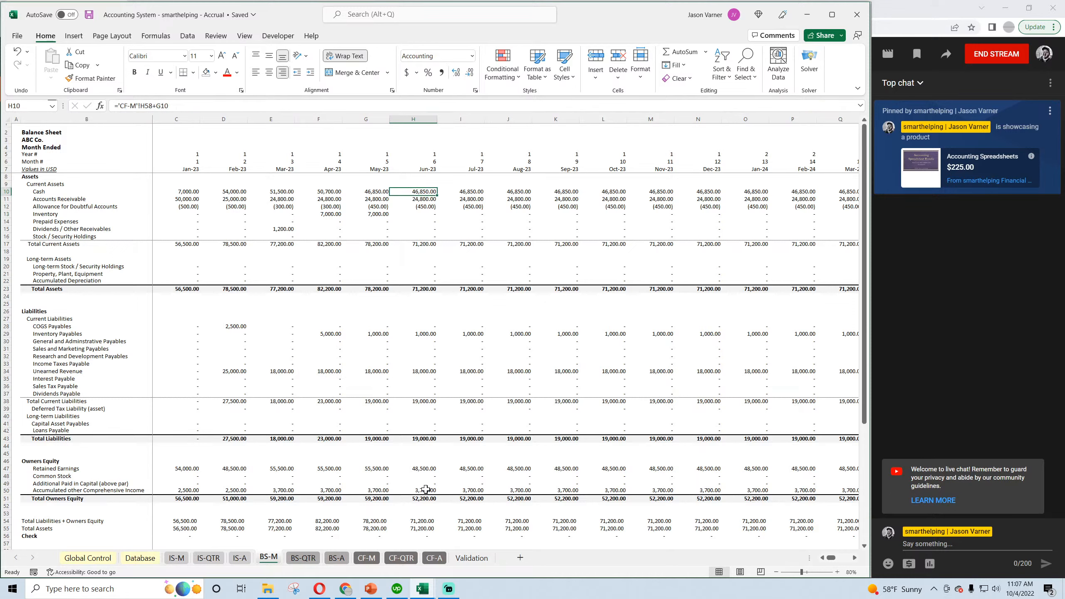
left_click(426, 468)
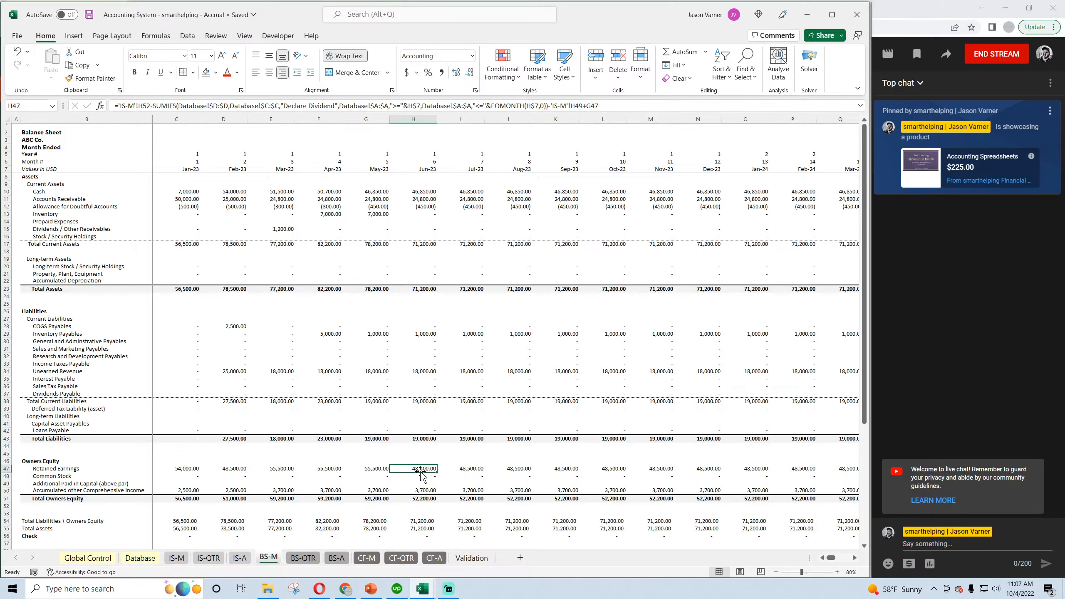
Save the Accrual workbook and inspect the check row of the monthly balance sheet.
left_click(92, 16)
scroll(508, 452, "down", 4)
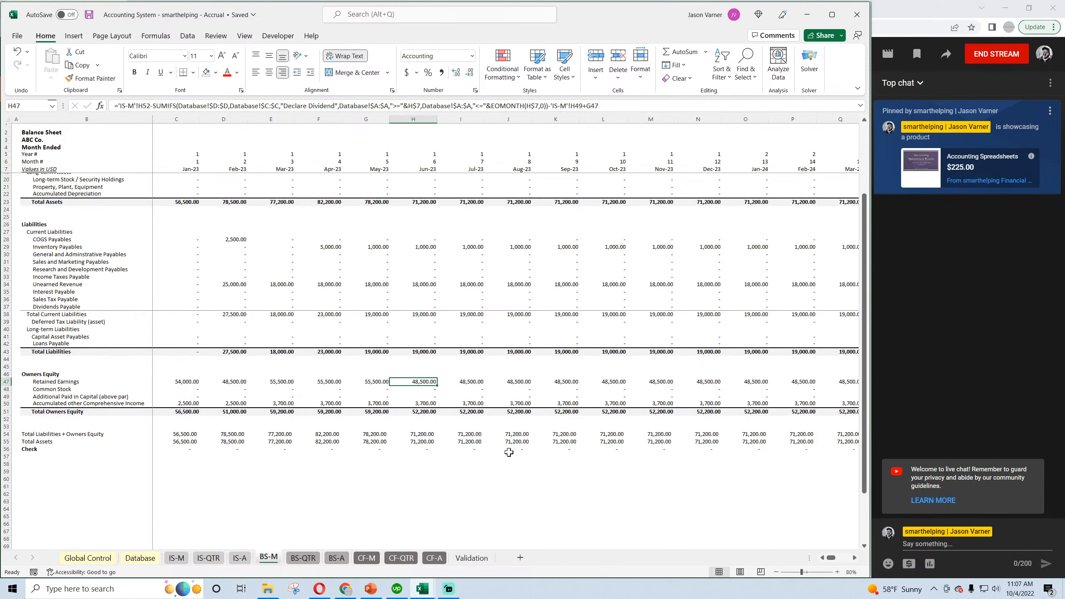
scroll(388, 453, "up", 4)
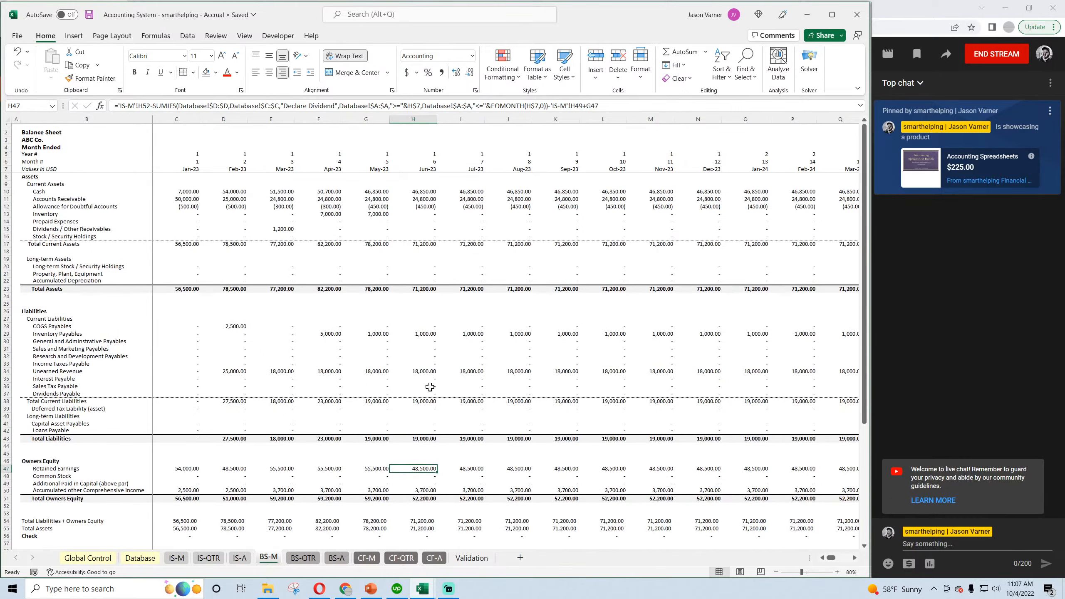
left_click(89, 15)
Review the annual balance sheet and the monthly, quarterly and annual cash flow statements, and open the Global Control sheet.
left_click(335, 558)
scroll(295, 467, "down", 4)
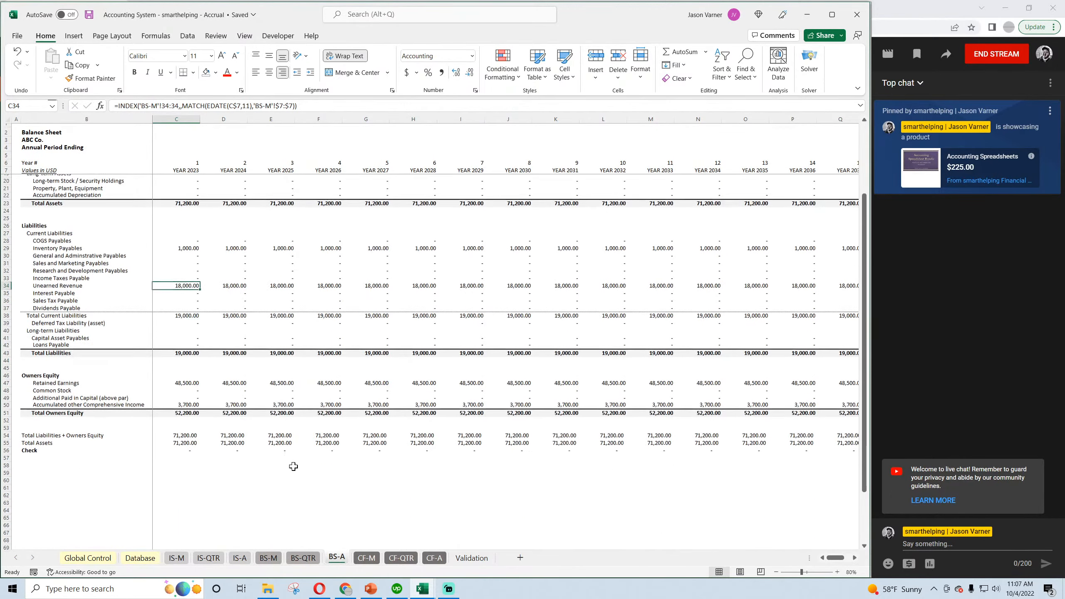
scroll(294, 466, "up", 4)
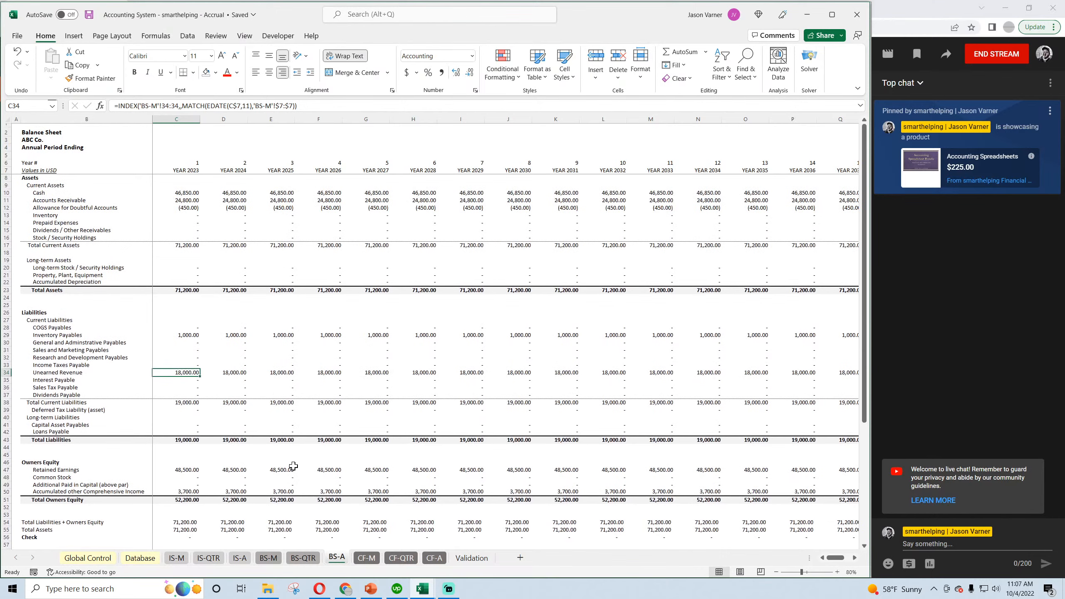
left_click(374, 563)
left_click(400, 560)
left_click(436, 560)
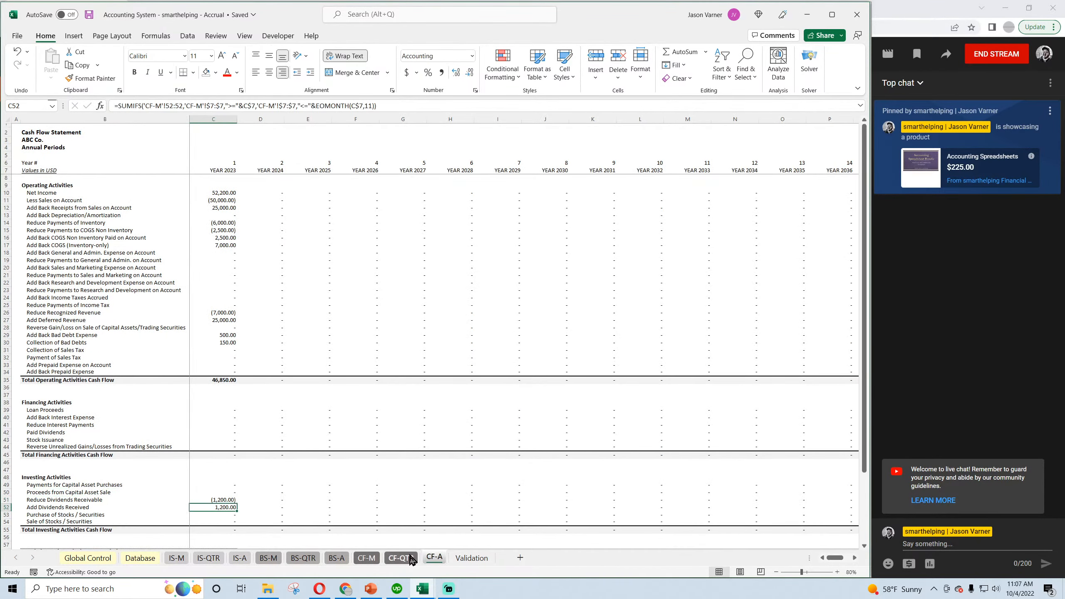
left_click(90, 558)
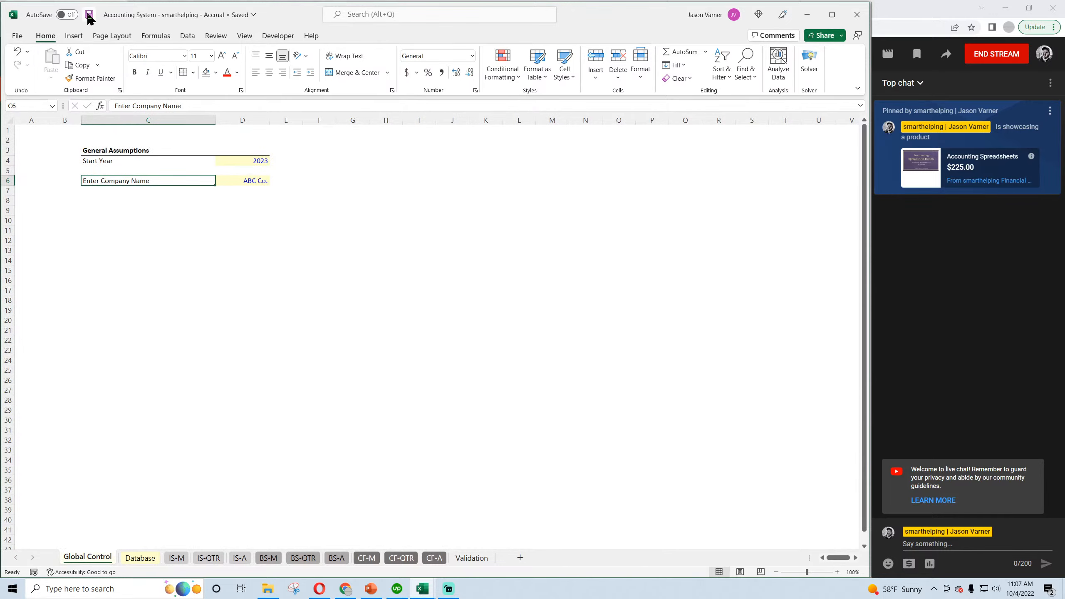
In the Cash Basis workbook's Validation sheet, enter "Record when inventory is sold (the value)" as the COGS Inventory trigger and save.
mouse_move(421, 588)
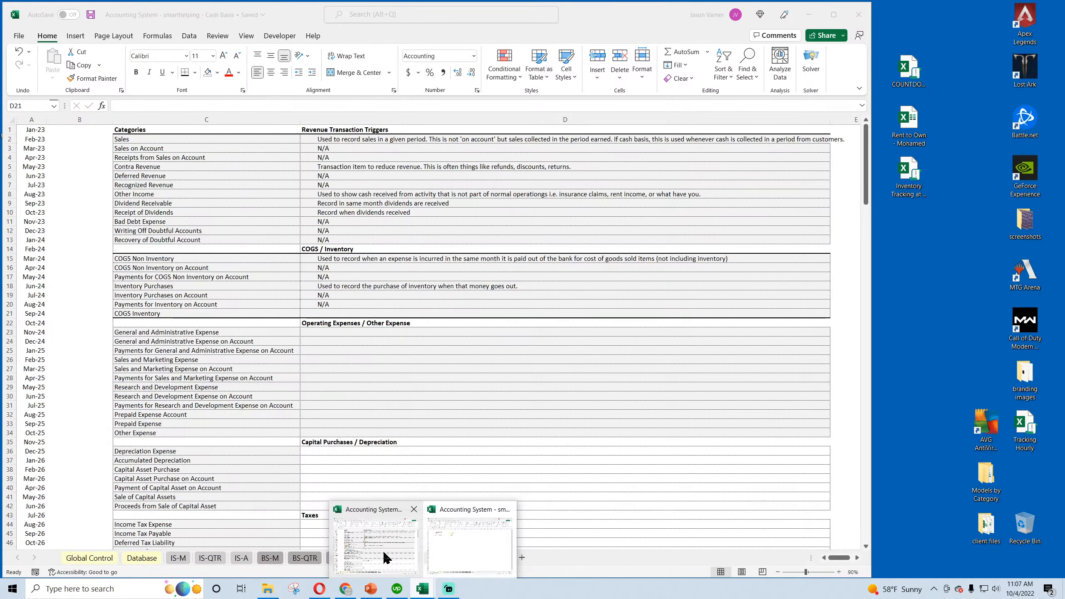
left_click(383, 550)
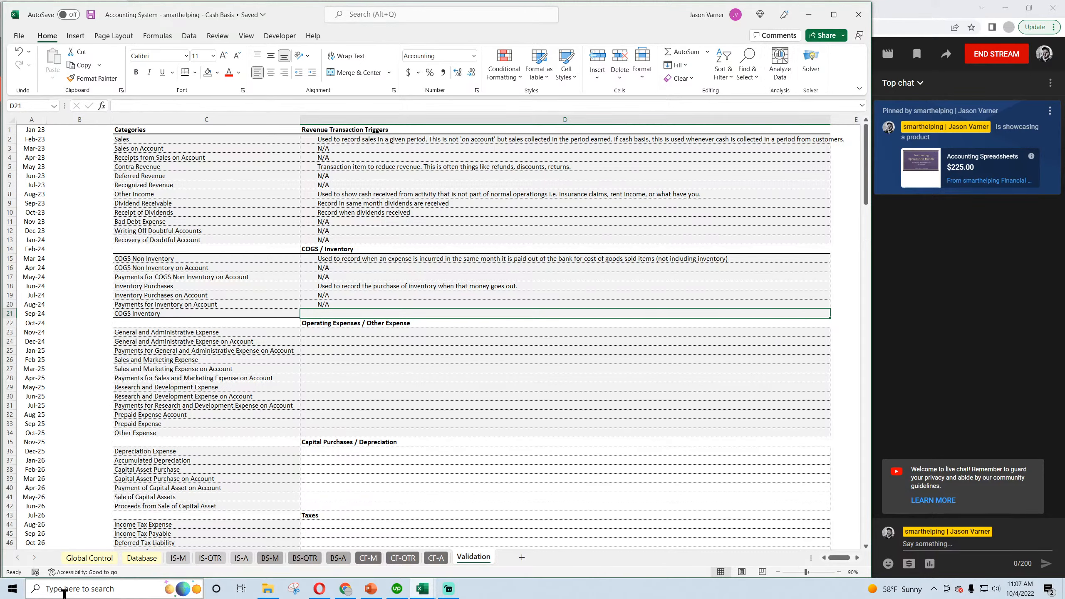
type("Reco")
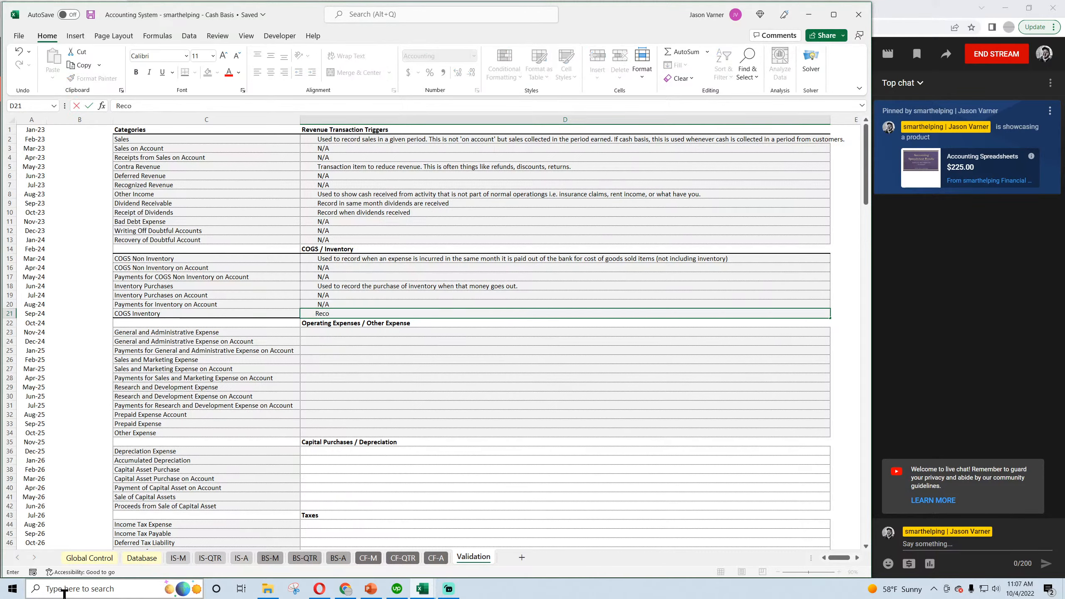
type("rd when")
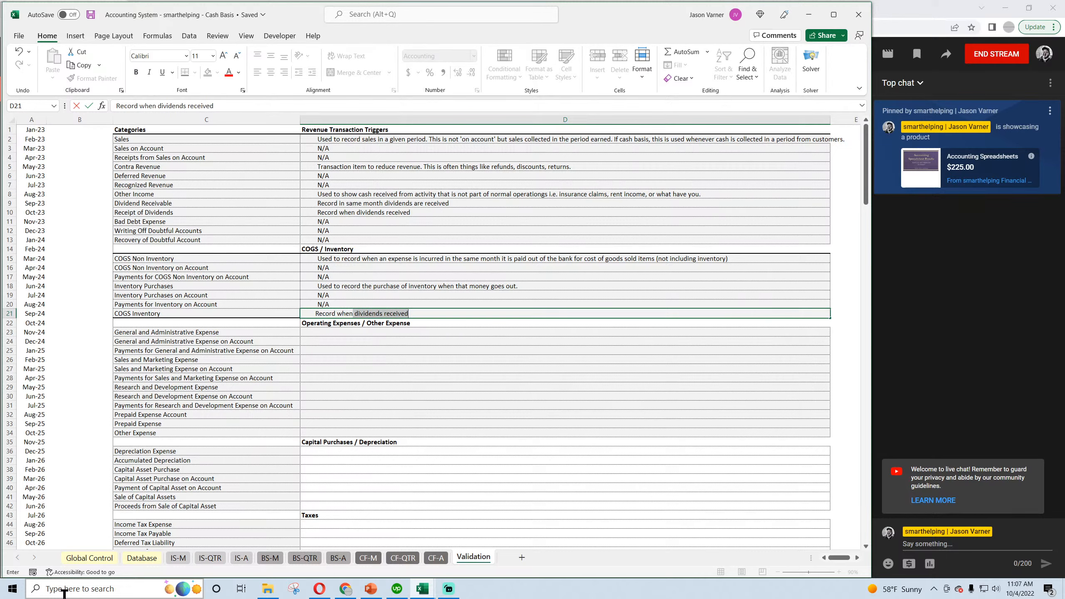
type("inventory is sold")
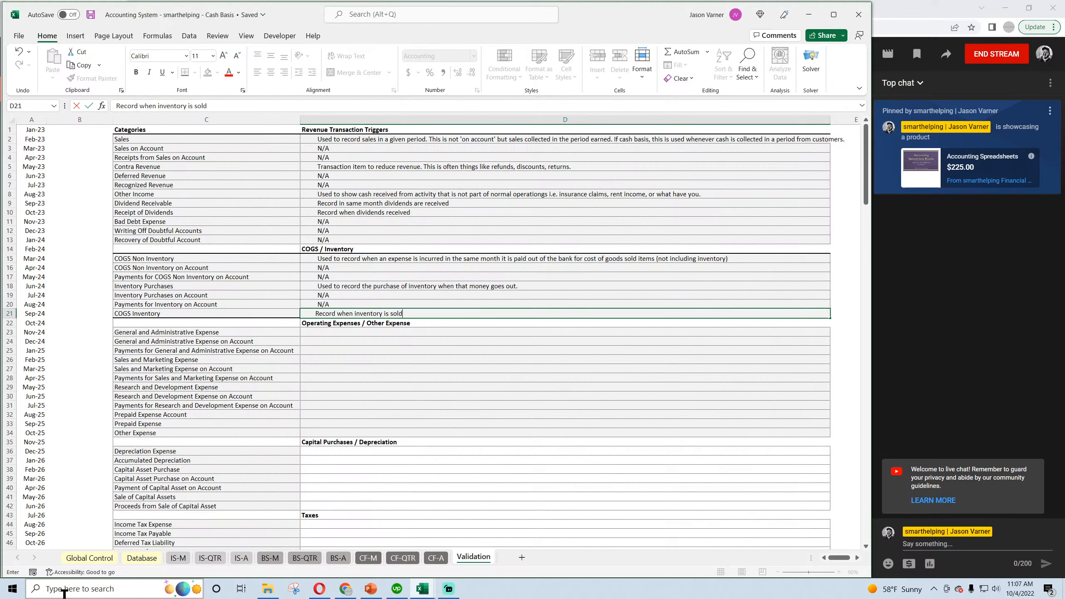
type(" (the value")
key("Return")
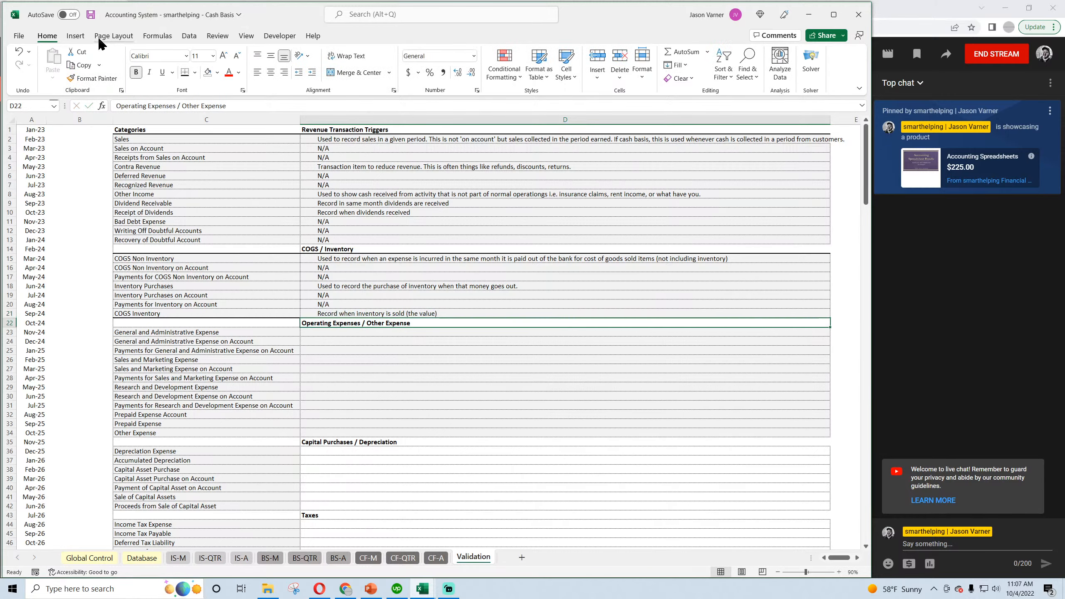
left_click(90, 14)
Review the Inventory Purchases and COGS Inventory triggers in the Validation sheet, and return to the Database sheet.
left_click(144, 561)
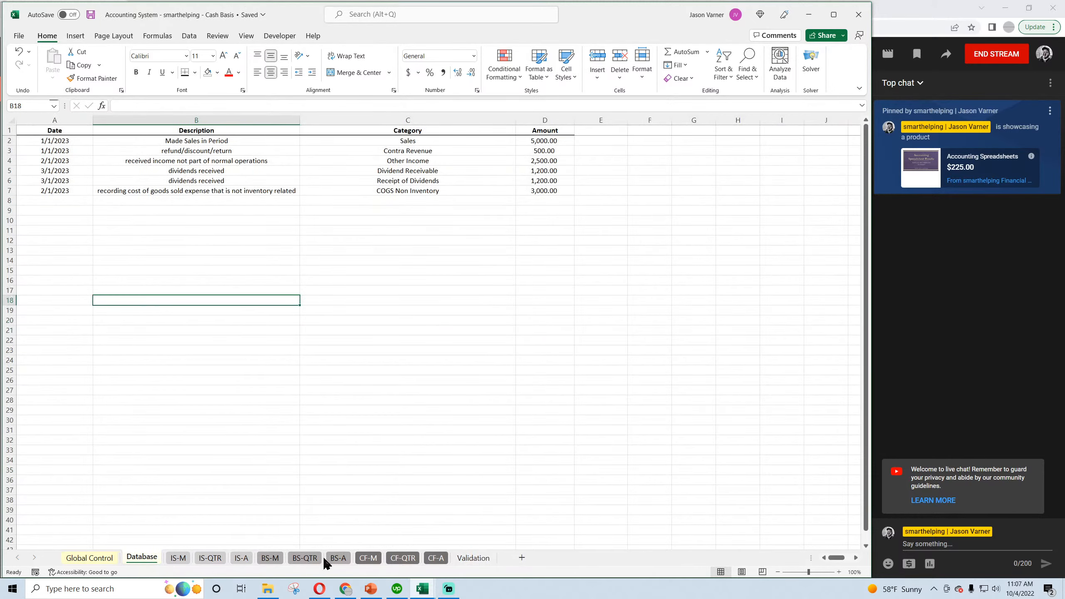
left_click(469, 559)
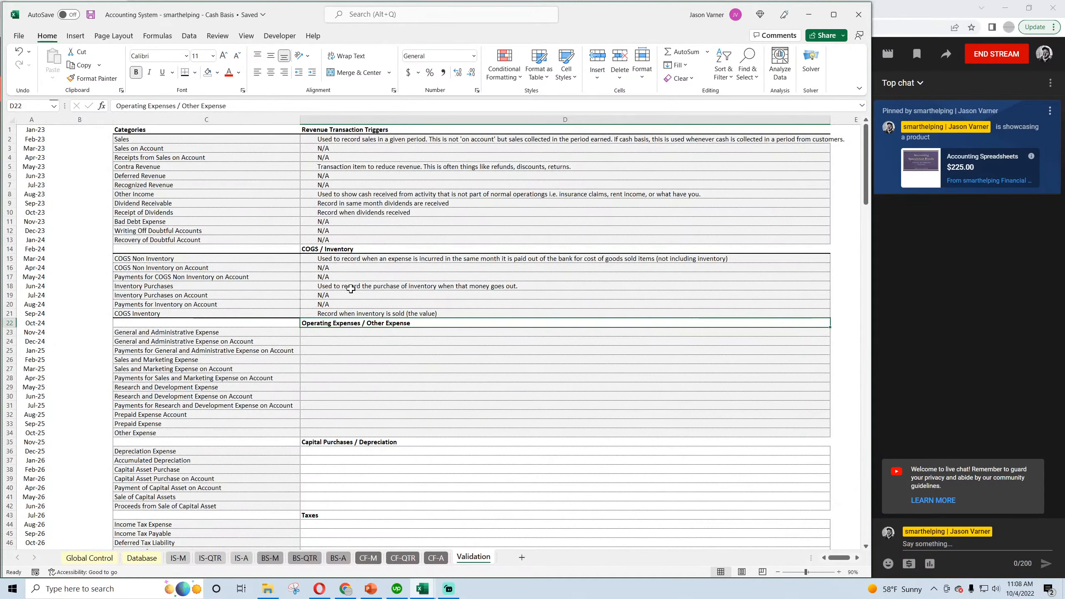
left_click(351, 286)
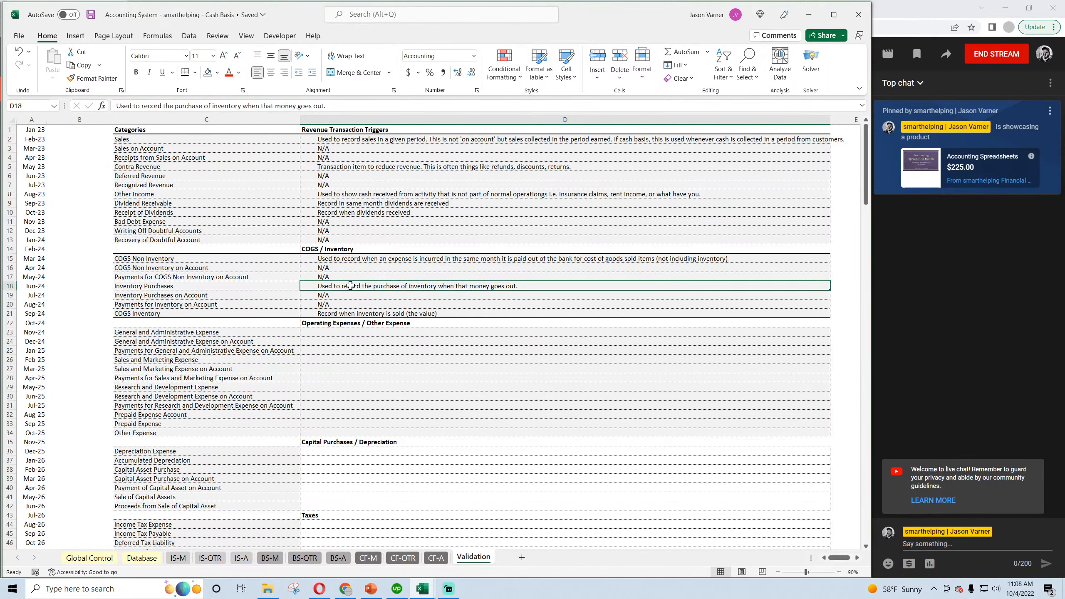
left_click(352, 314)
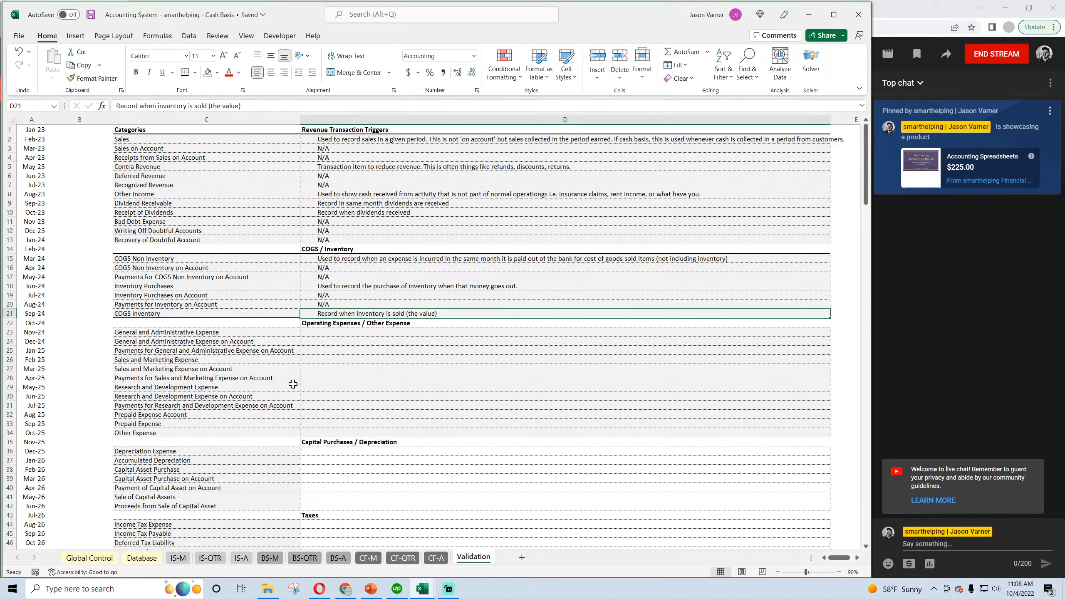
left_click(103, 559)
left_click(144, 557)
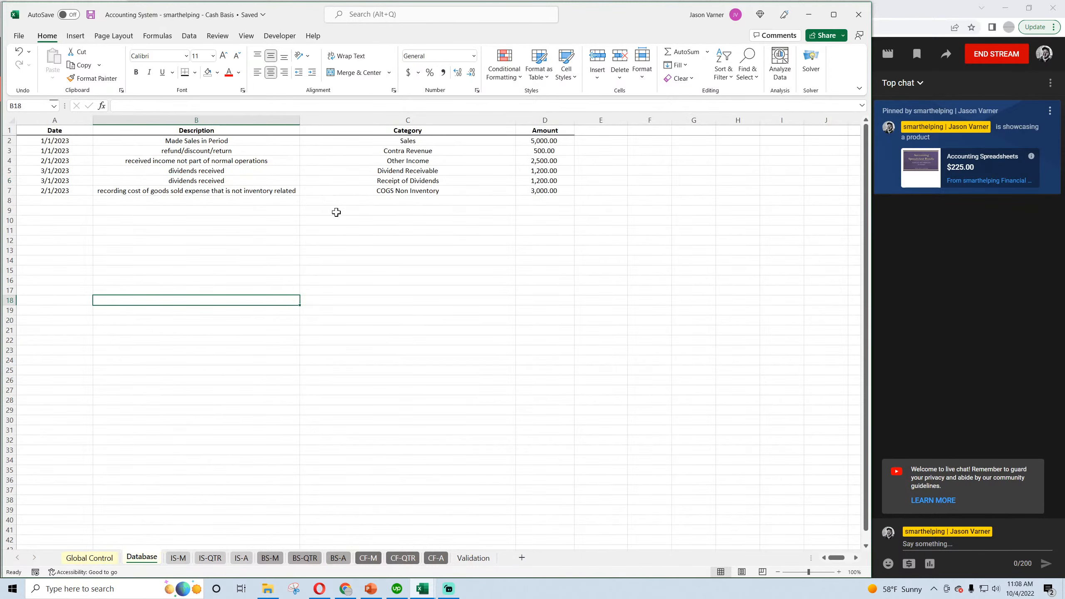
In row 8 of the Database sheet, enter the date 3/1/2023 and the description "record when inventory is sold".
left_click(58, 200)
type("3")
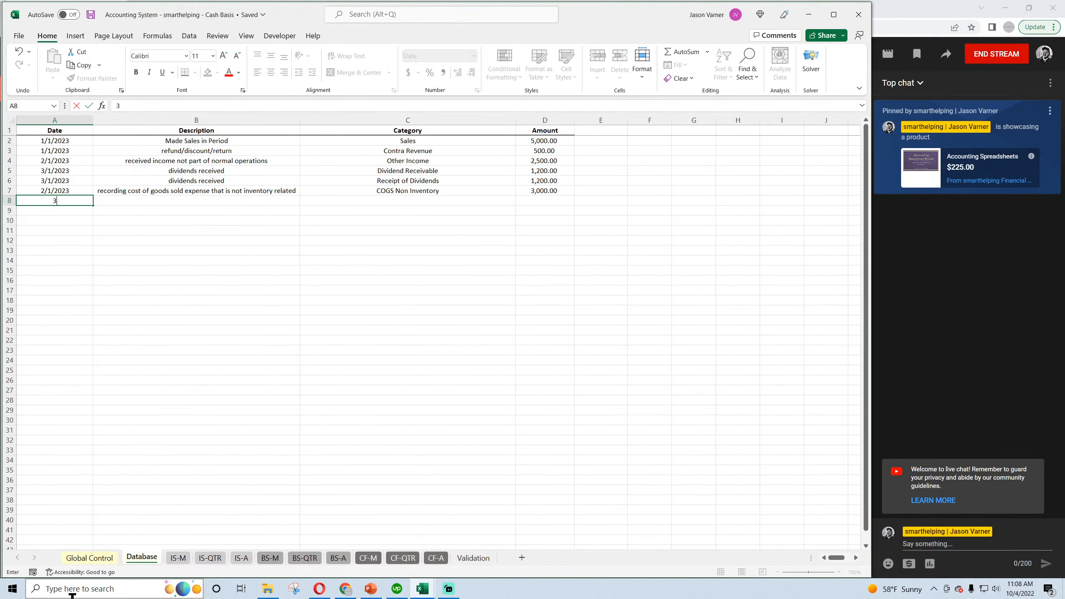
type("/1/2023")
key("Return")
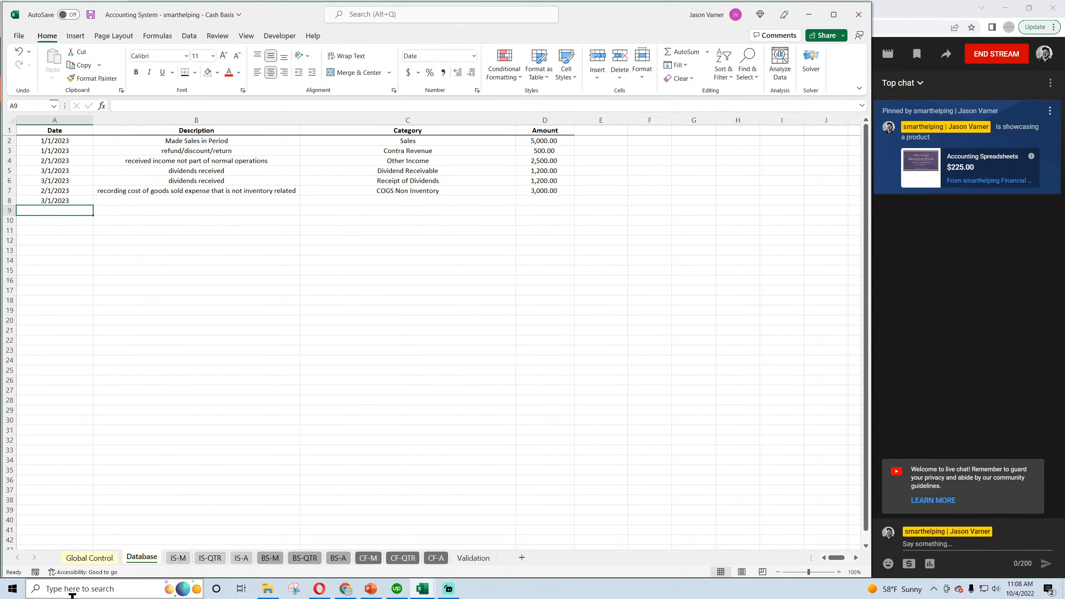
key("Up")
key("Right")
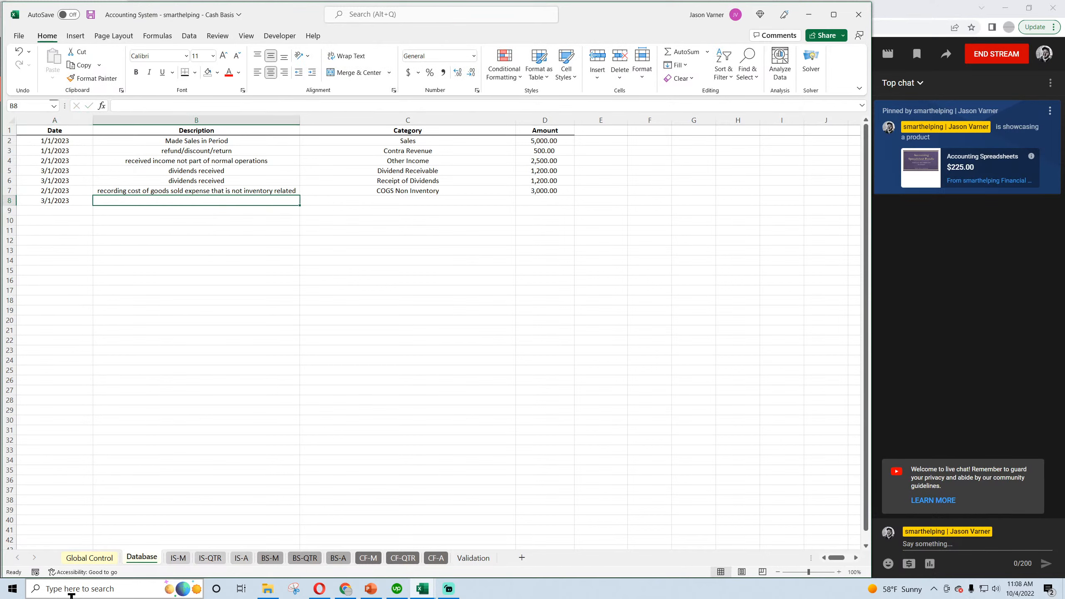
type("record w")
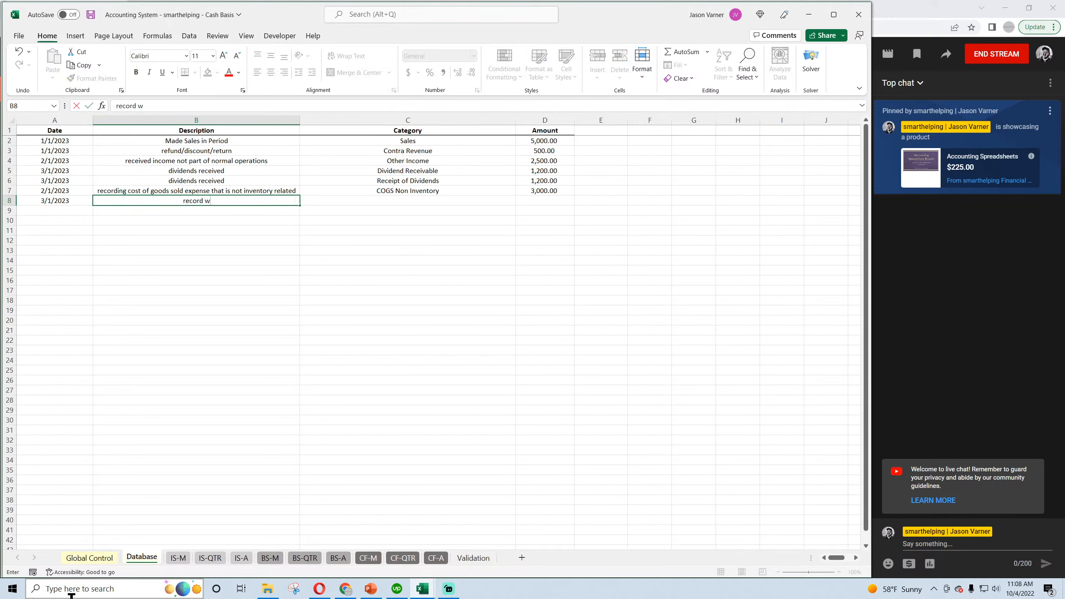
type("hen ineentory is sold")
key("Return")
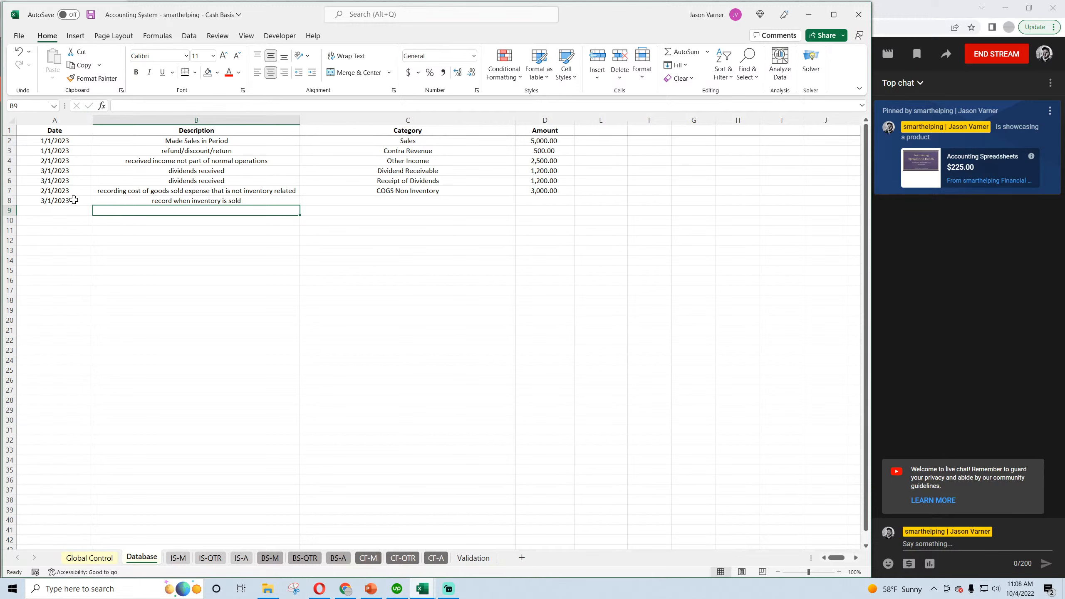
Copy the date and description of row 8 into row 9.
left_click_drag(75, 200, 112, 202)
key("ctrl+c")
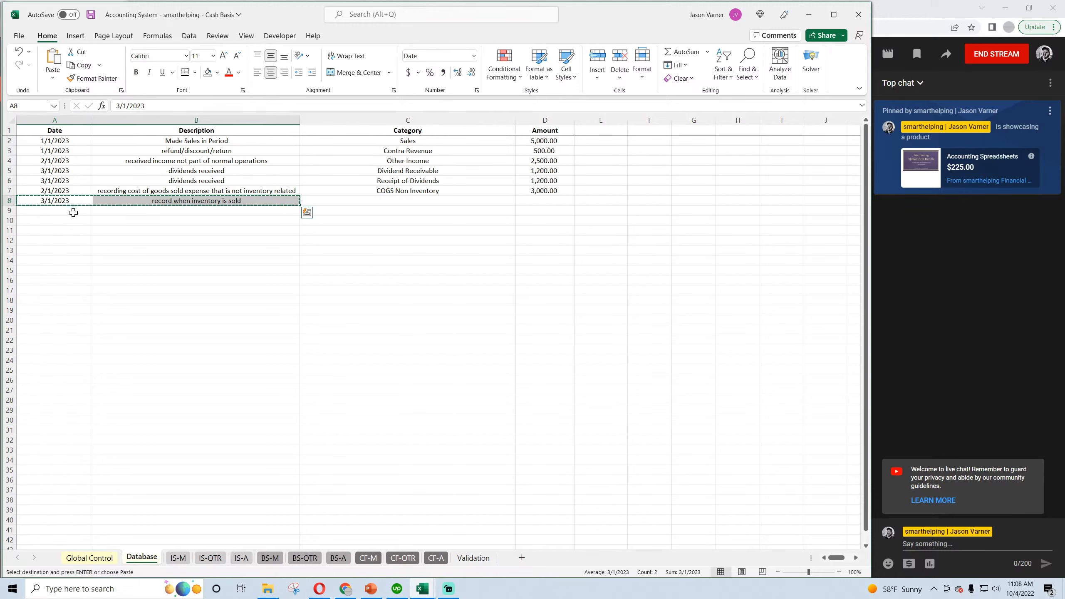
left_click(69, 211)
key("ctrl+v")
Change the description in row 8 to "record when inventory is purchased".
left_click(151, 202)
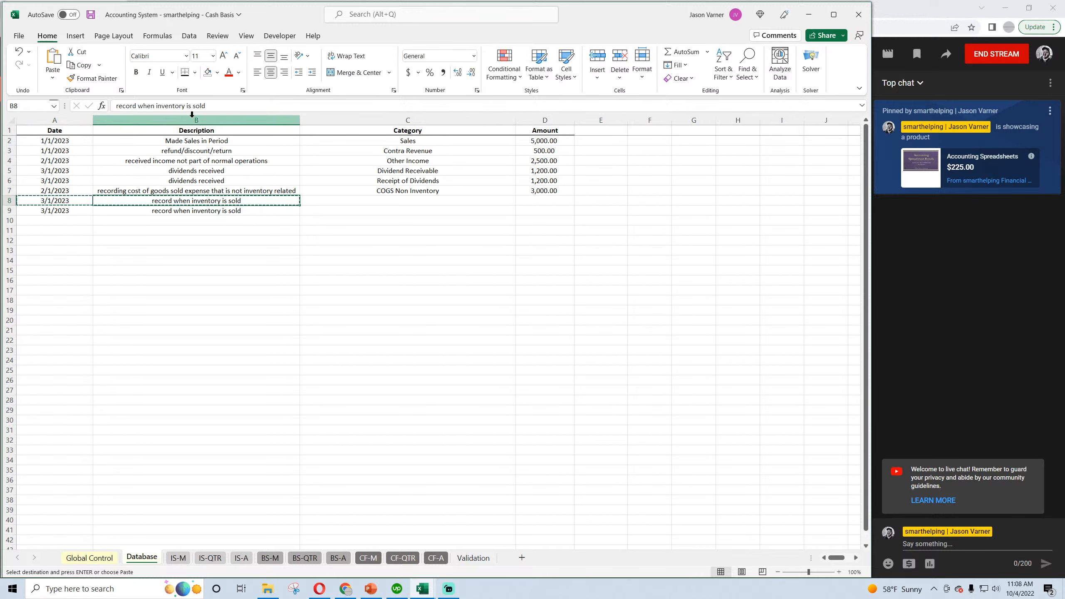
double_click(199, 106)
type("purchased")
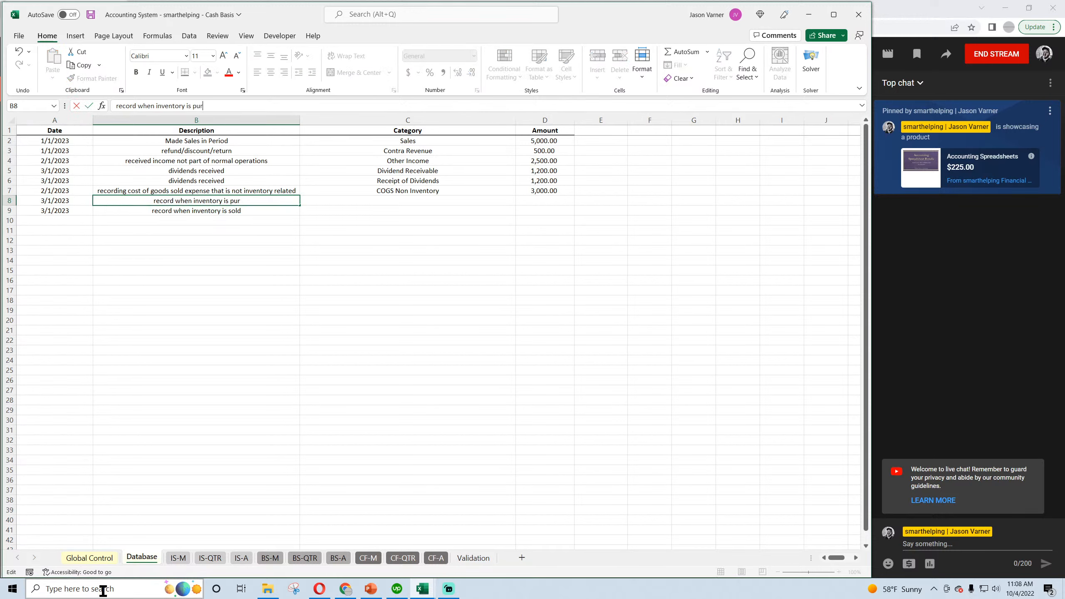
key("Return")
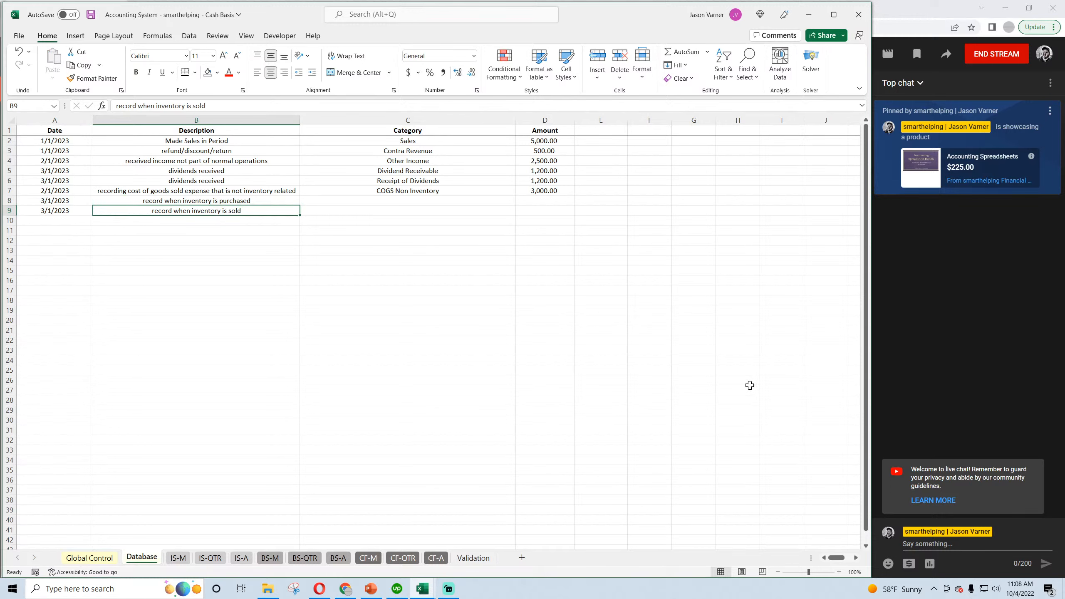
In row 8 of the Database sheet, set the category to Inventory Purchases and the amount to 6000.
left_click(513, 201)
left_click(519, 201)
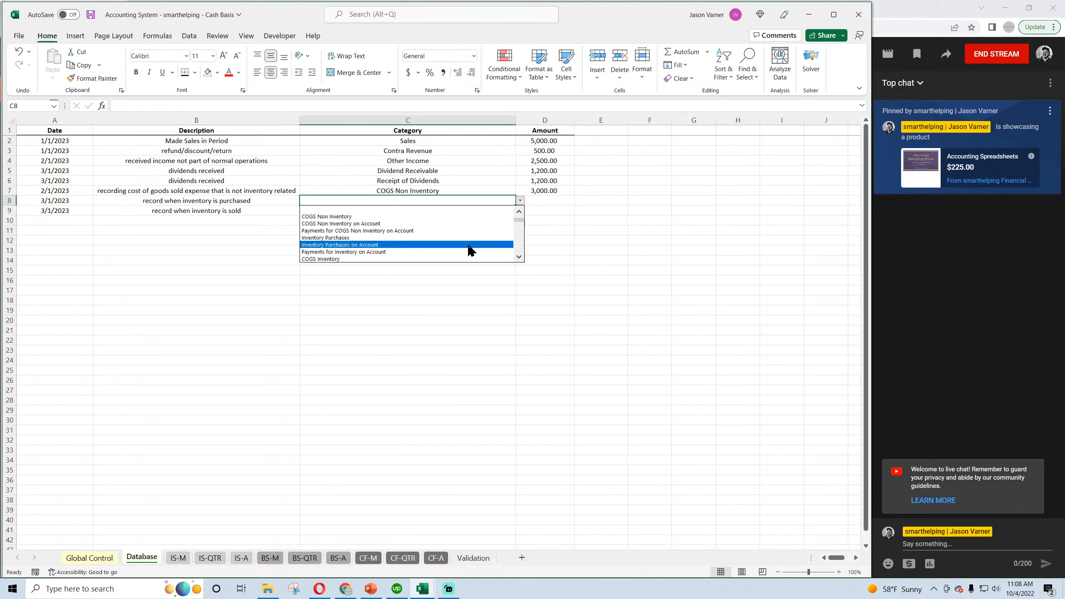
left_click(388, 238)
left_click(536, 198)
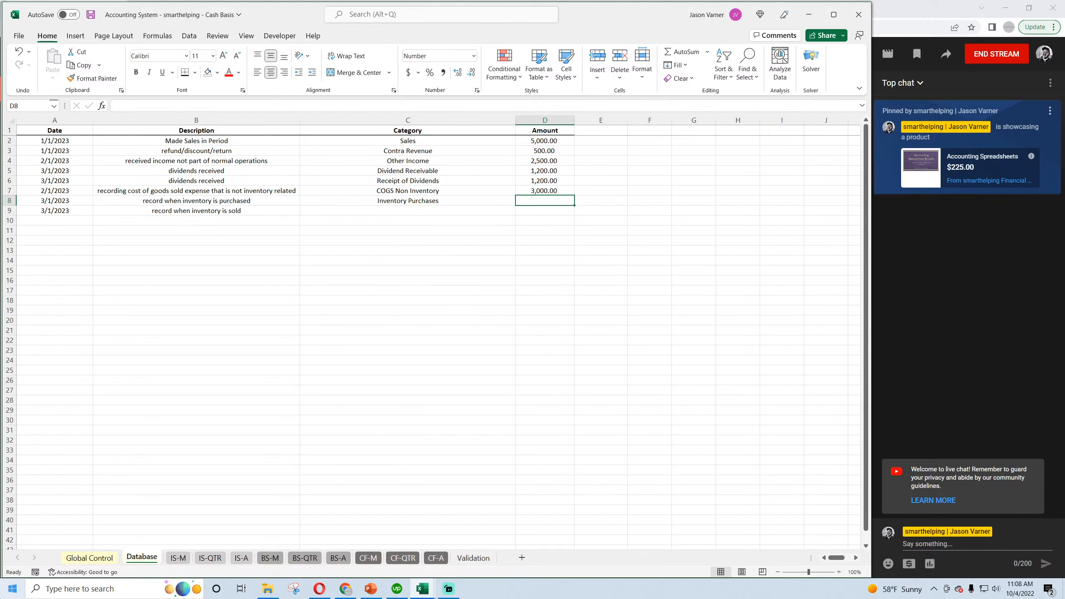
type("6000")
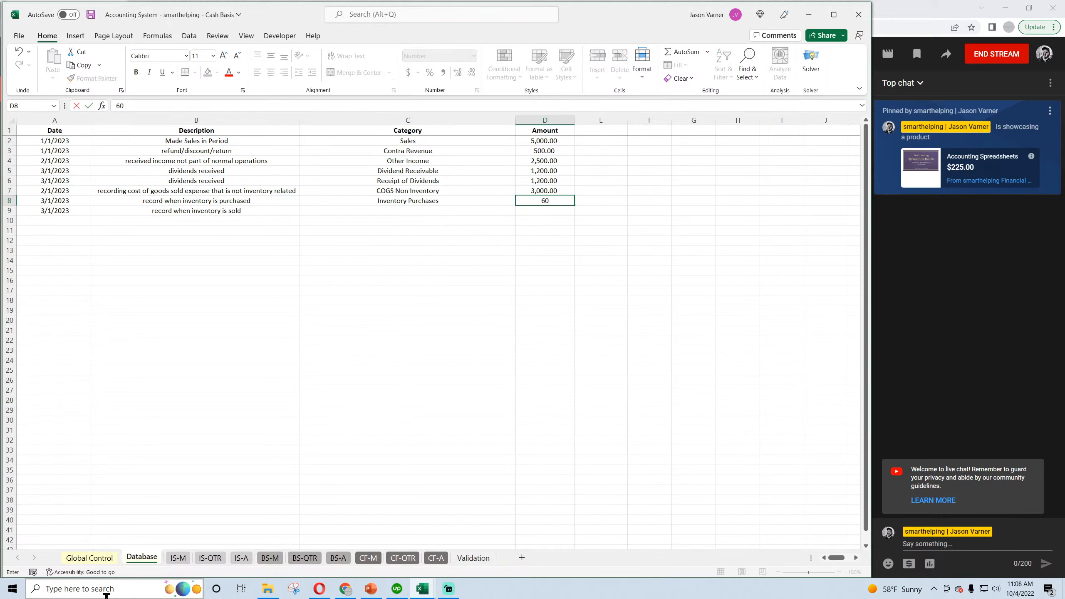
key("Return")
In row 9, enter the amount 5000 and the category COGS Inventory, and save the workbook.
type("5000")
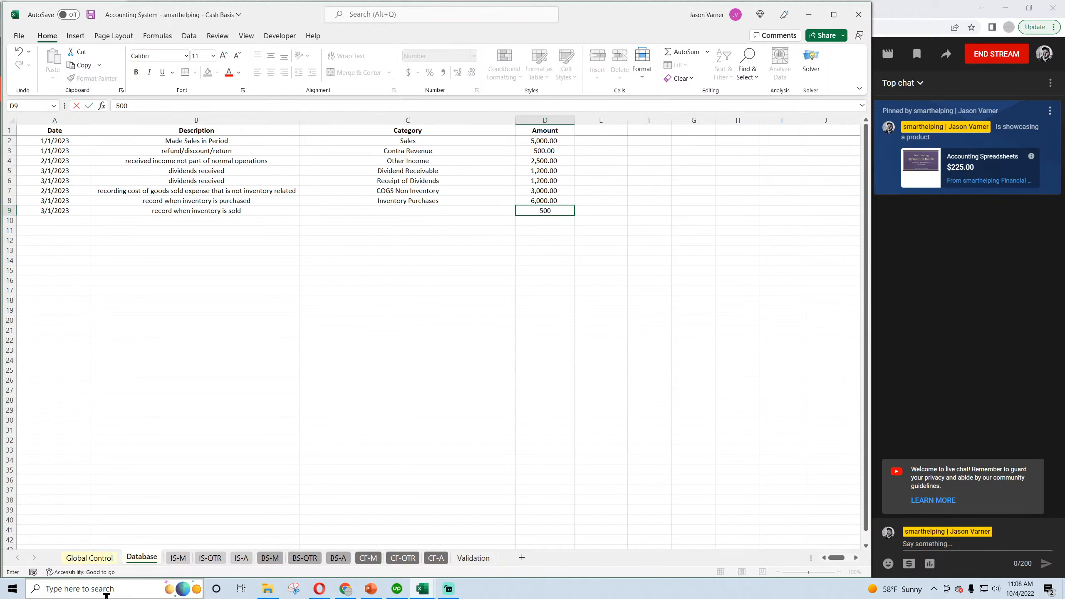
key("Return")
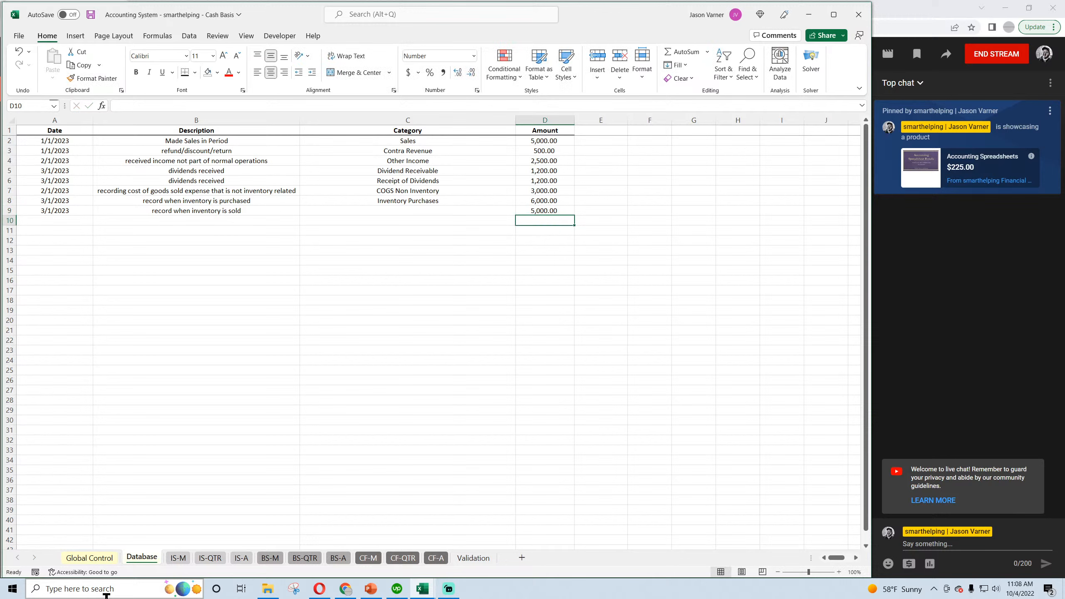
left_click(497, 209)
left_click(520, 211)
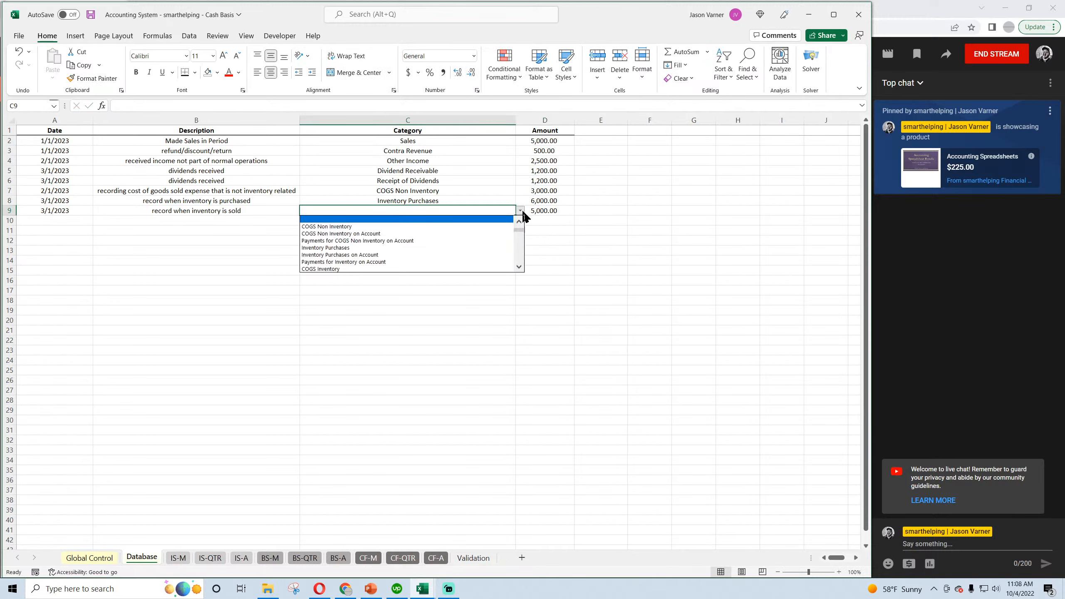
left_click(520, 267)
left_click(472, 254)
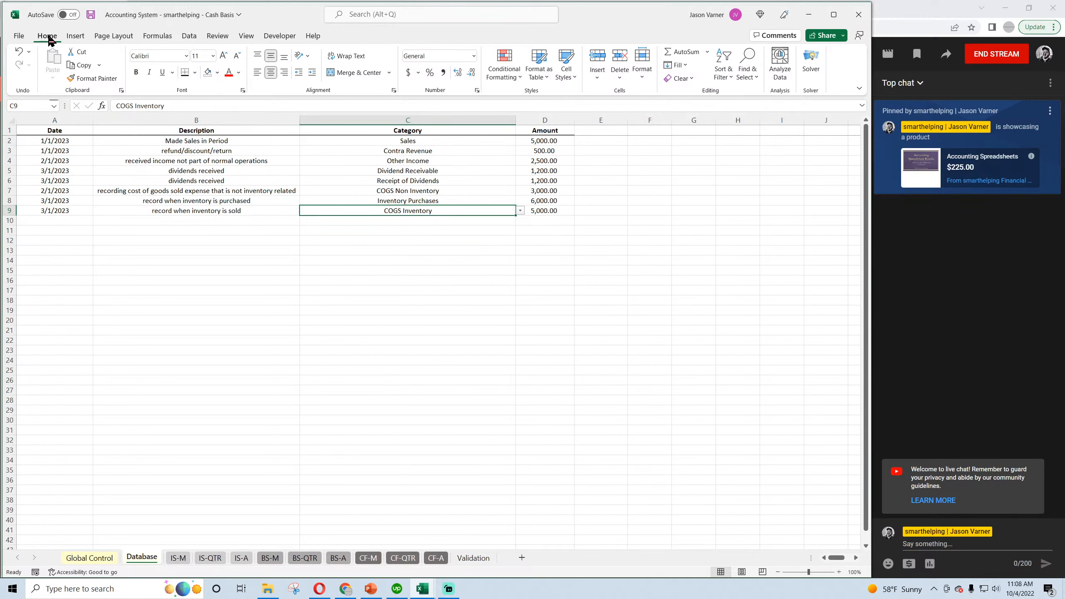
left_click(91, 14)
Check the March inventory-only cost of goods sold in the monthly income statement and Inventory in the monthly balance sheet.
left_click(179, 558)
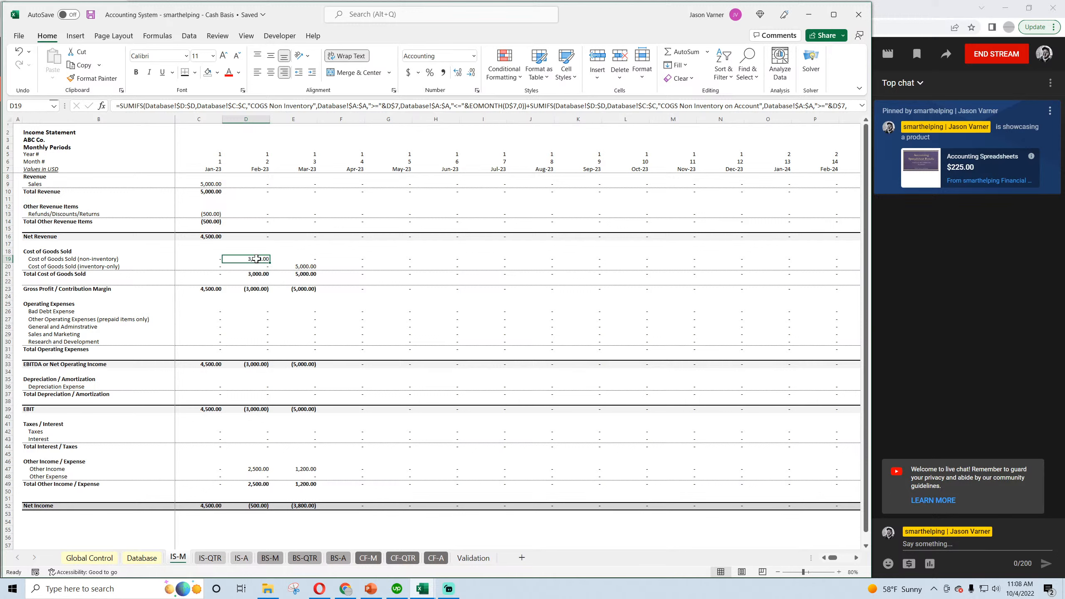
left_click(301, 267)
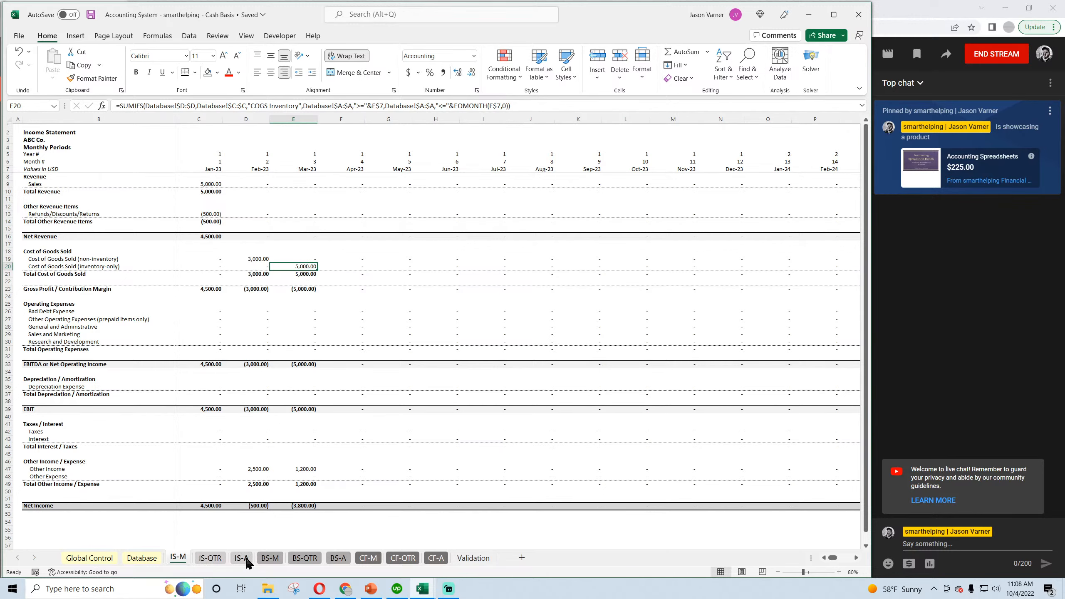
left_click(265, 560)
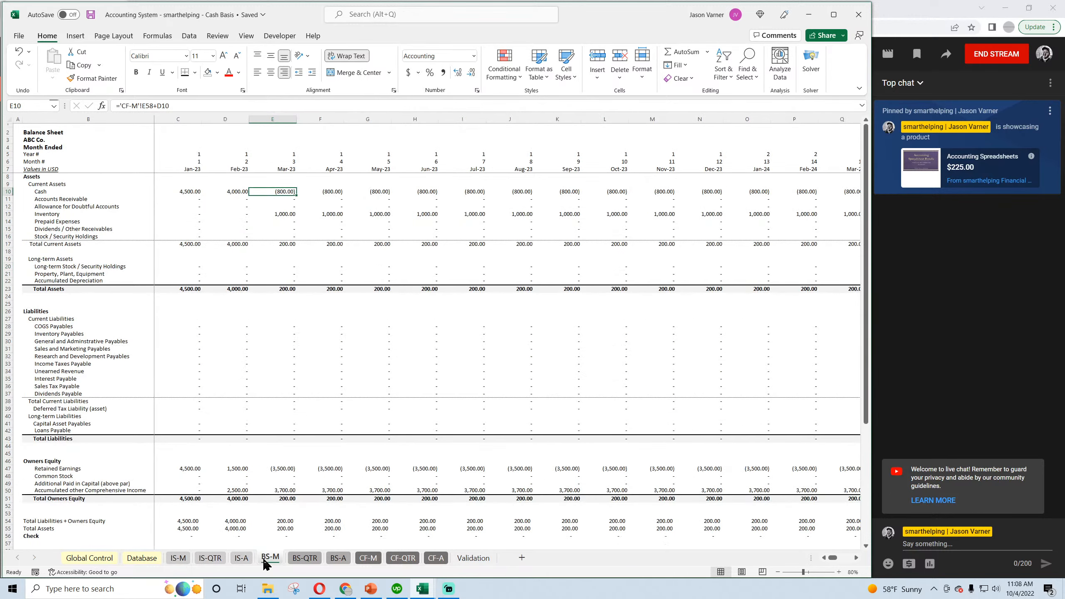
left_click(281, 214)
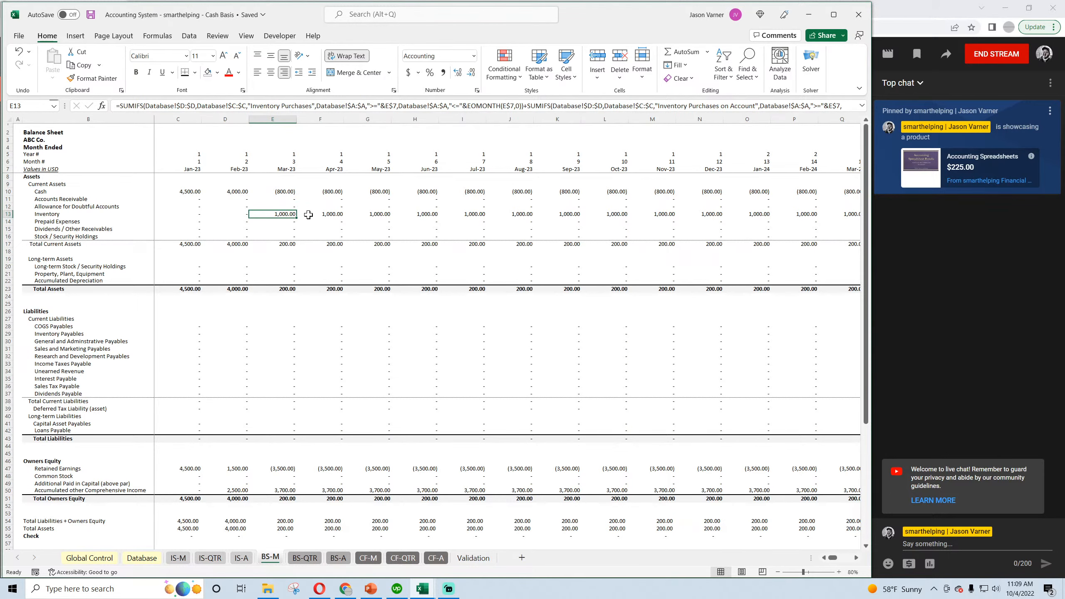
In the Database sheet, change the date of the COGS Inventory entry in row 9 to 5/1/2023.
left_click(141, 558)
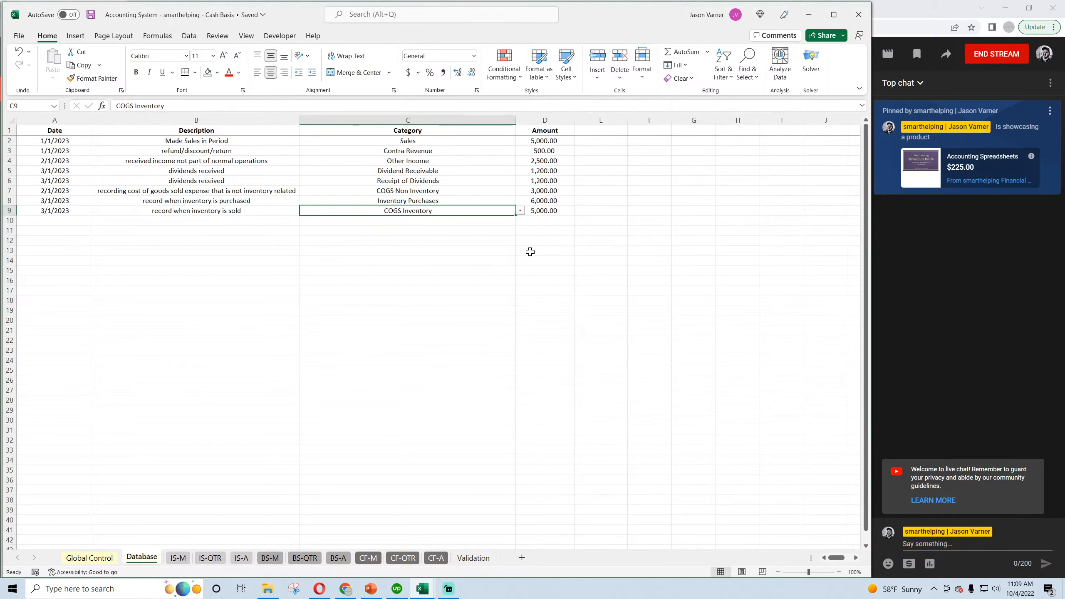
left_click(543, 209)
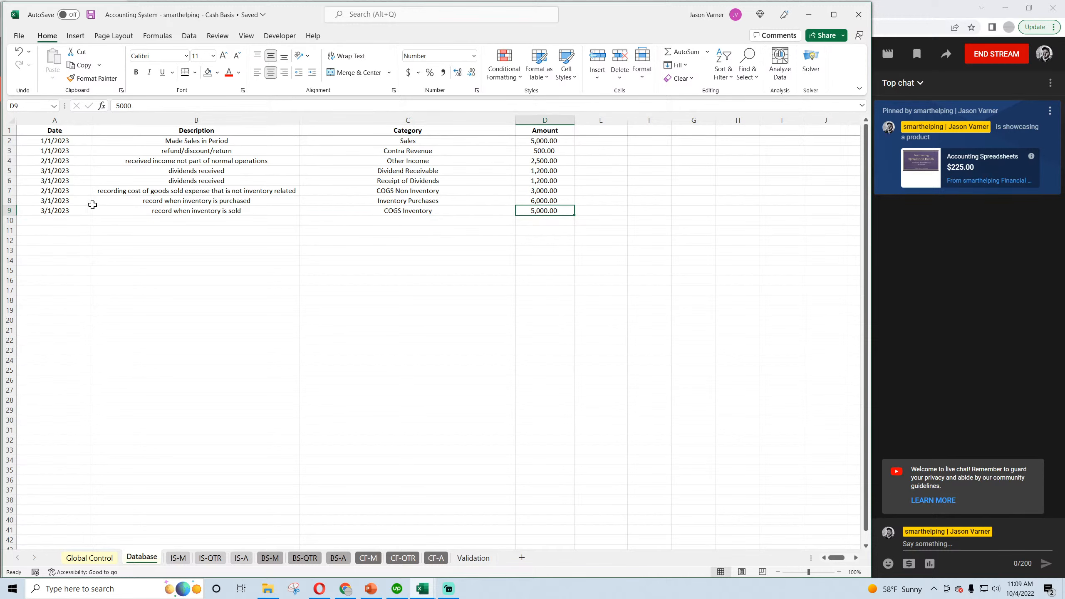
left_click(63, 211)
type("5/1/2023")
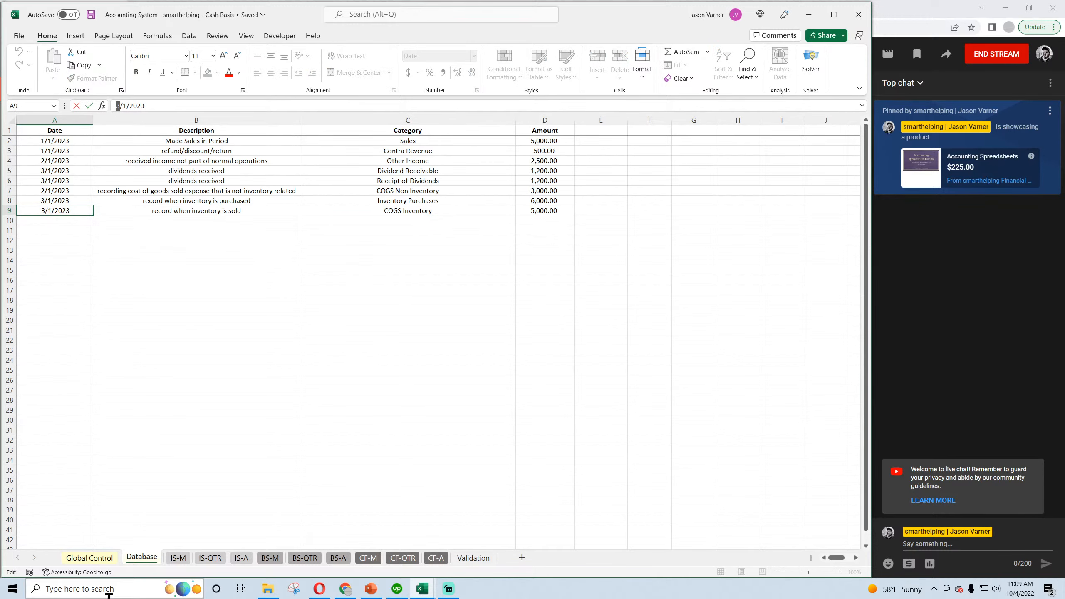
key("Return")
Check April and May Inventory and May Retained Earnings in the monthly balance sheet, and save the workbook.
left_click(270, 558)
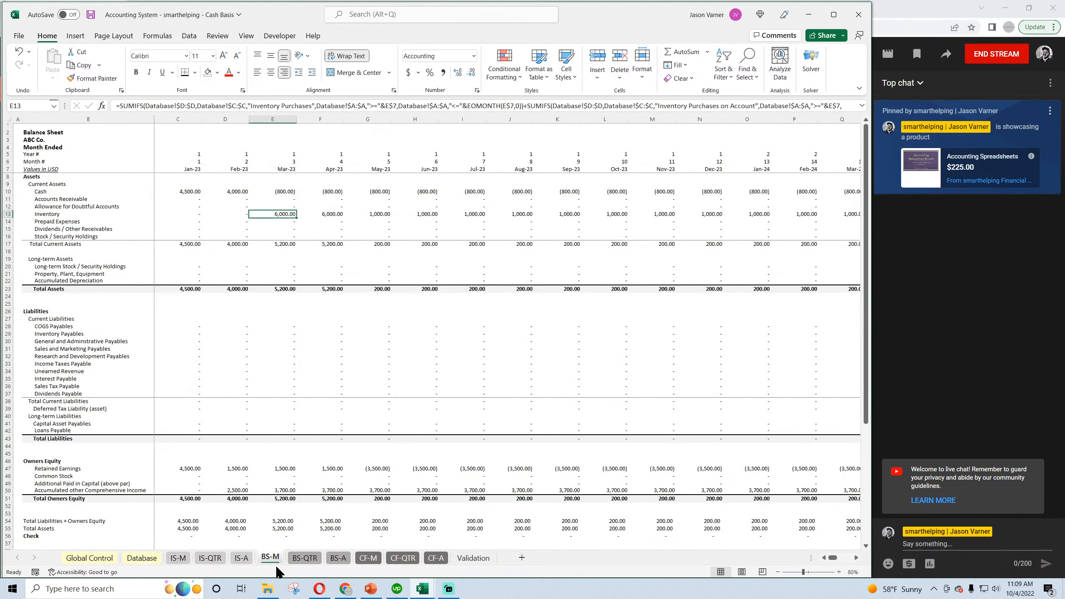
left_click(332, 214)
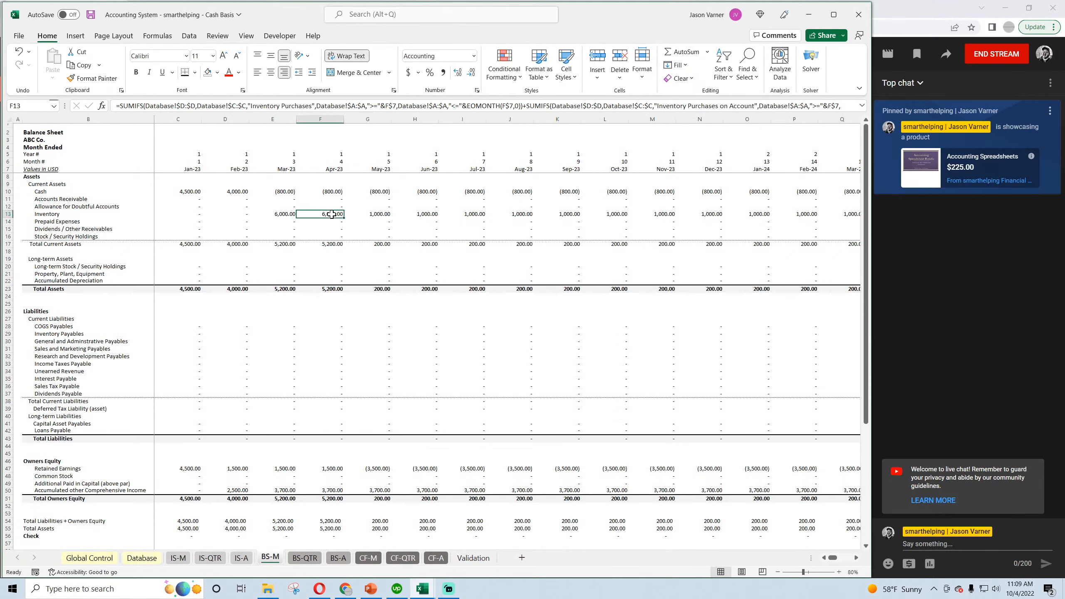
left_click(376, 211)
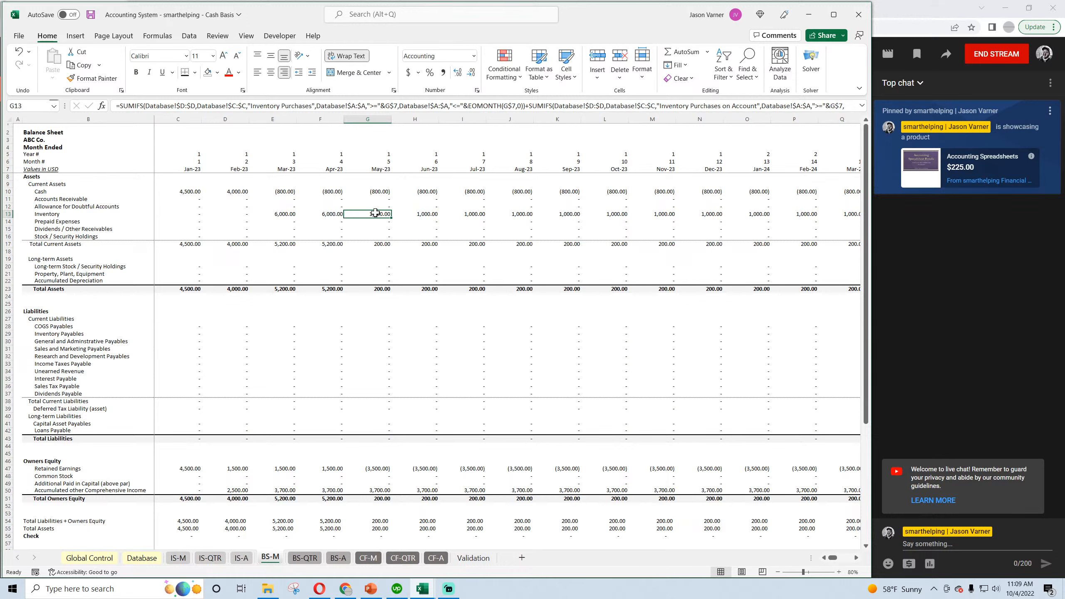
left_click(381, 468)
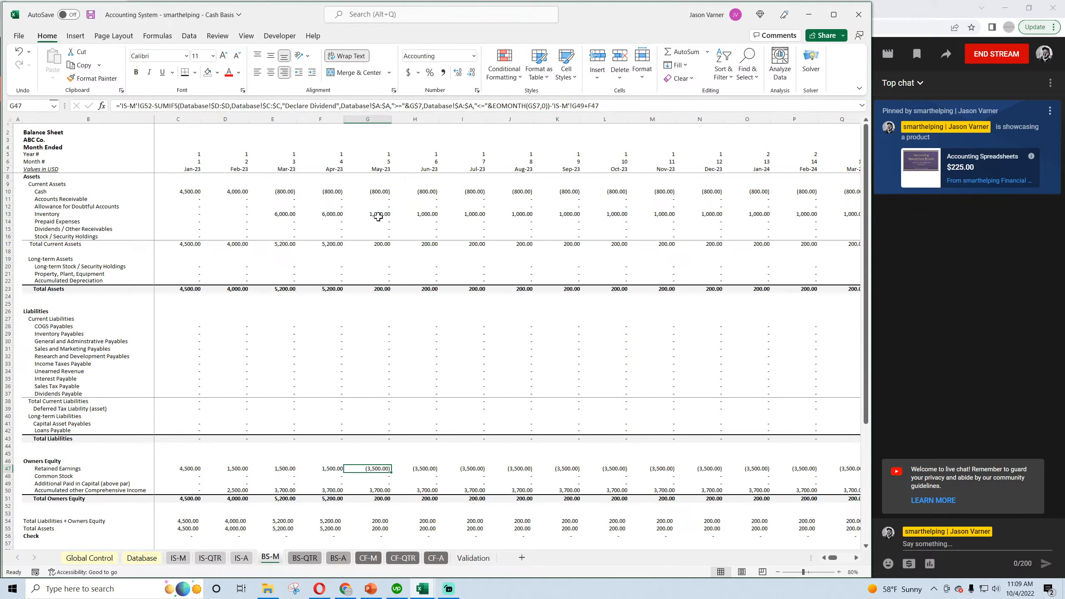
left_click(91, 15)
left_click(91, 14)
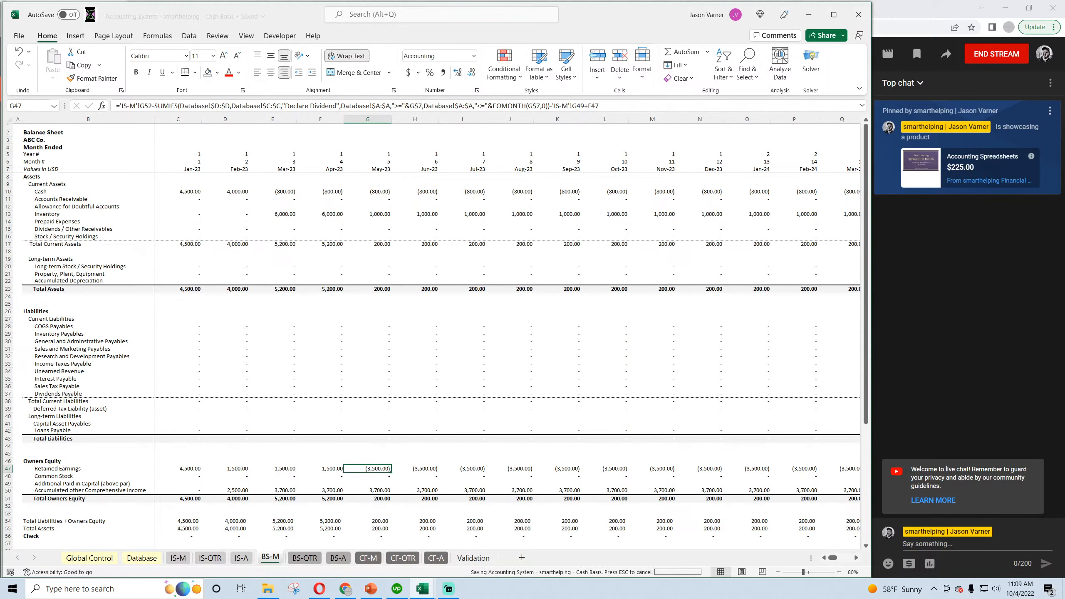
Compare May Net Income with Add Back COGS (Inventory-only) in the monthly cash flow statement.
left_click(369, 558)
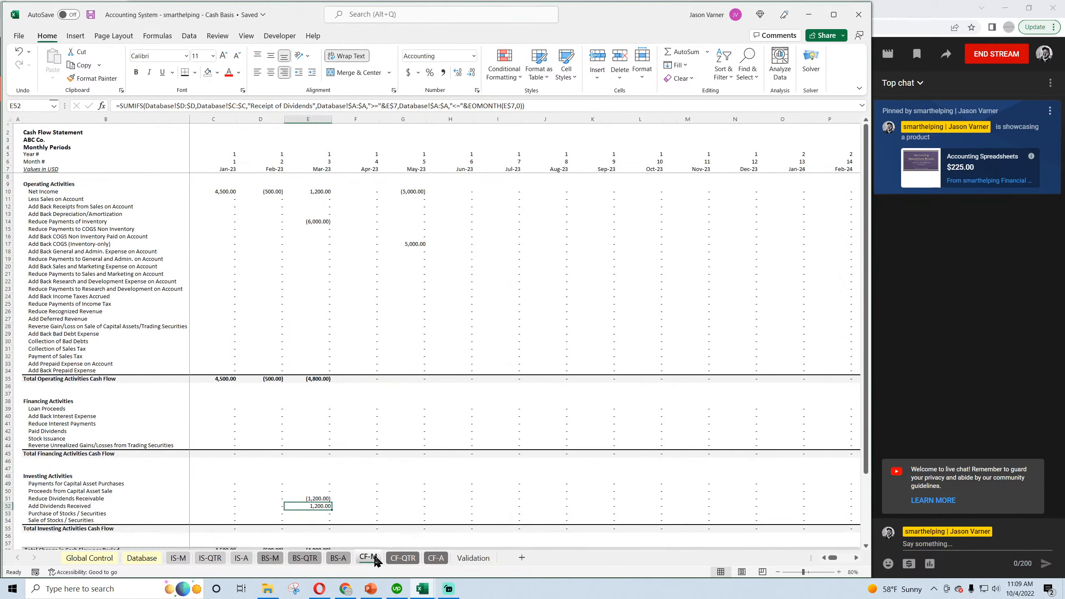
left_click(413, 191)
left_click(413, 242)
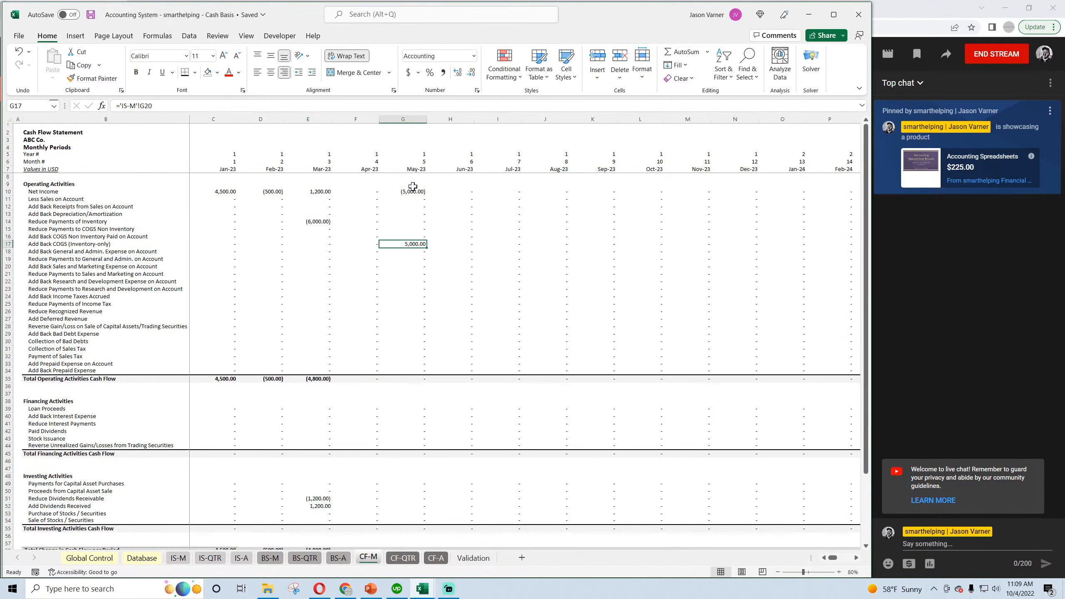
left_click(411, 191)
left_click(412, 244)
left_click(411, 191)
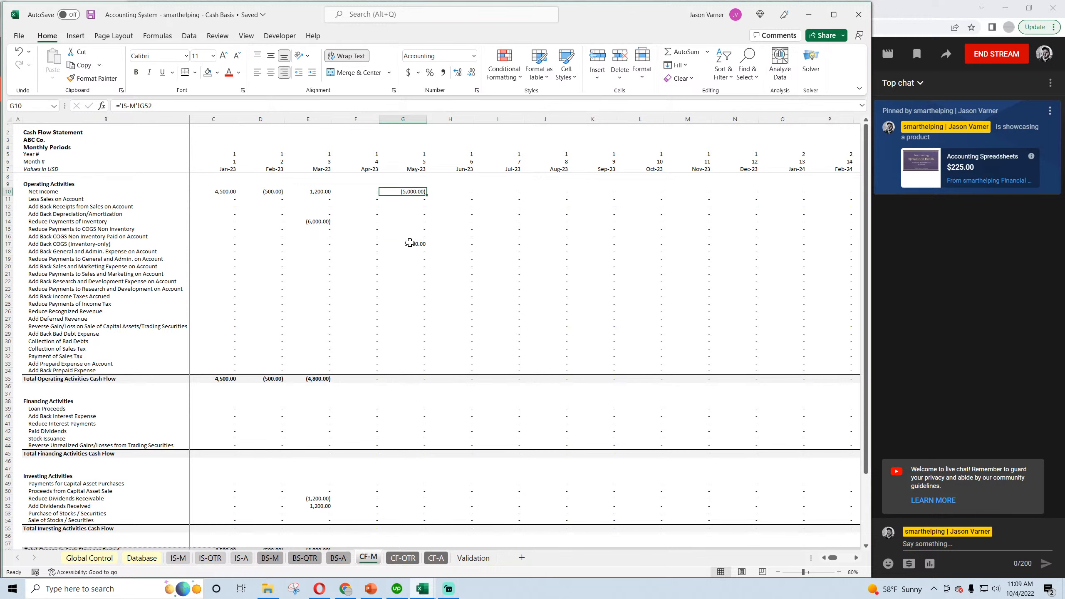
left_click(409, 243)
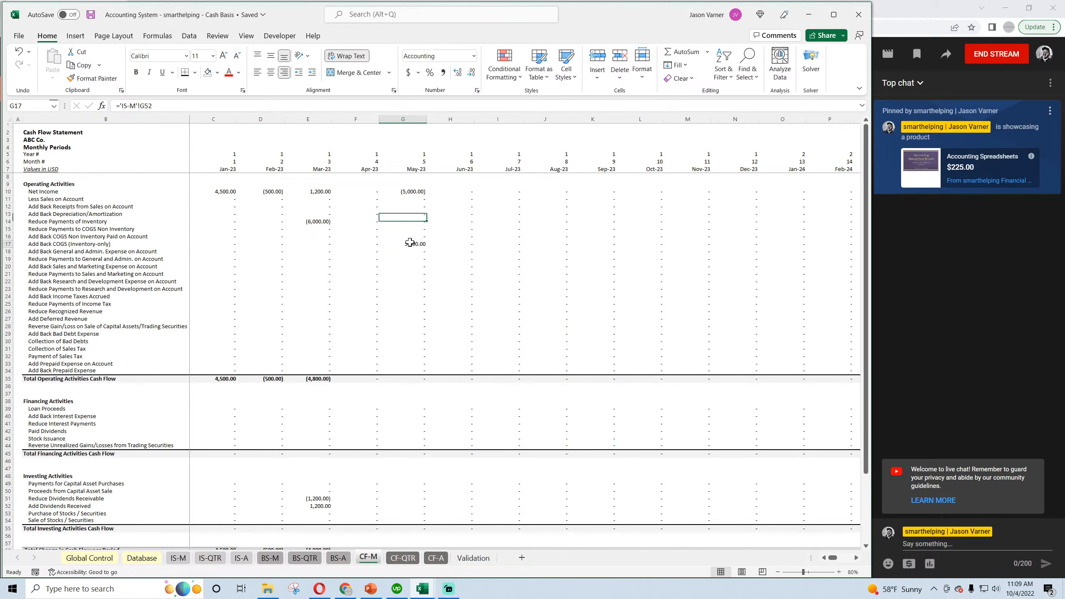
left_click(413, 191)
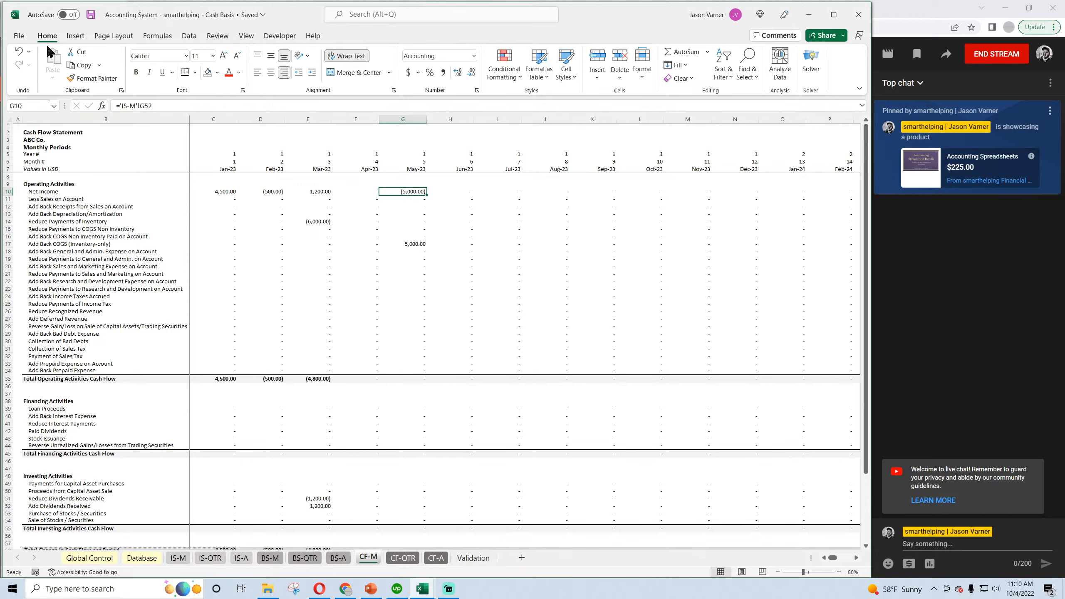
left_click(91, 14)
Examine March Reduce Payments of Inventory in the monthly cash flow statement, and look over the monthly balance sheet.
left_click(310, 221)
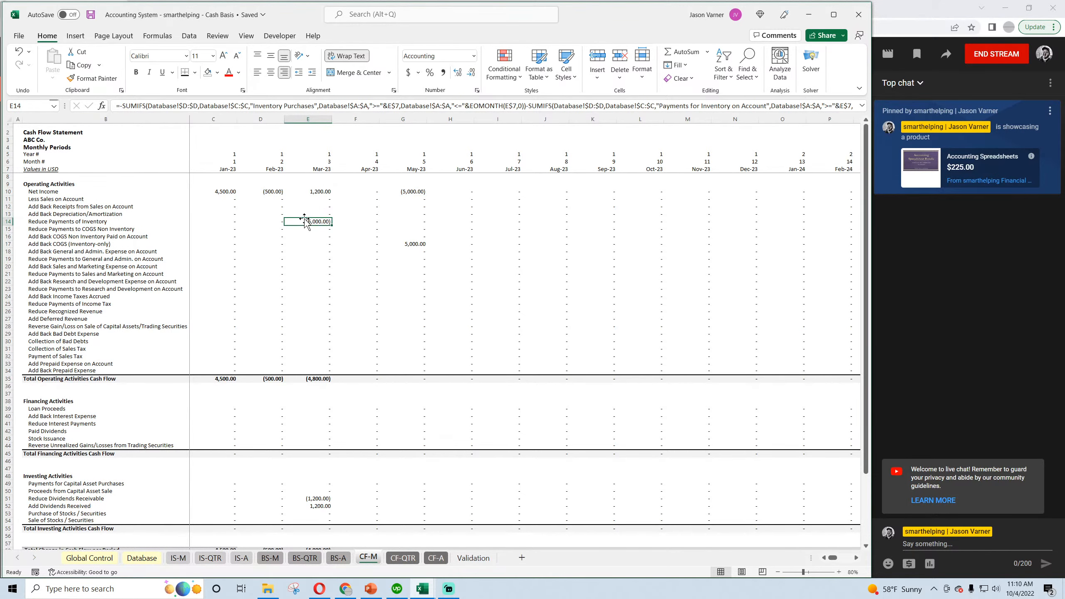
scroll(299, 307, "down", 4)
scroll(327, 474, "up", 4)
left_click(278, 559)
scroll(344, 423, "down", 4)
scroll(344, 423, "up", 4)
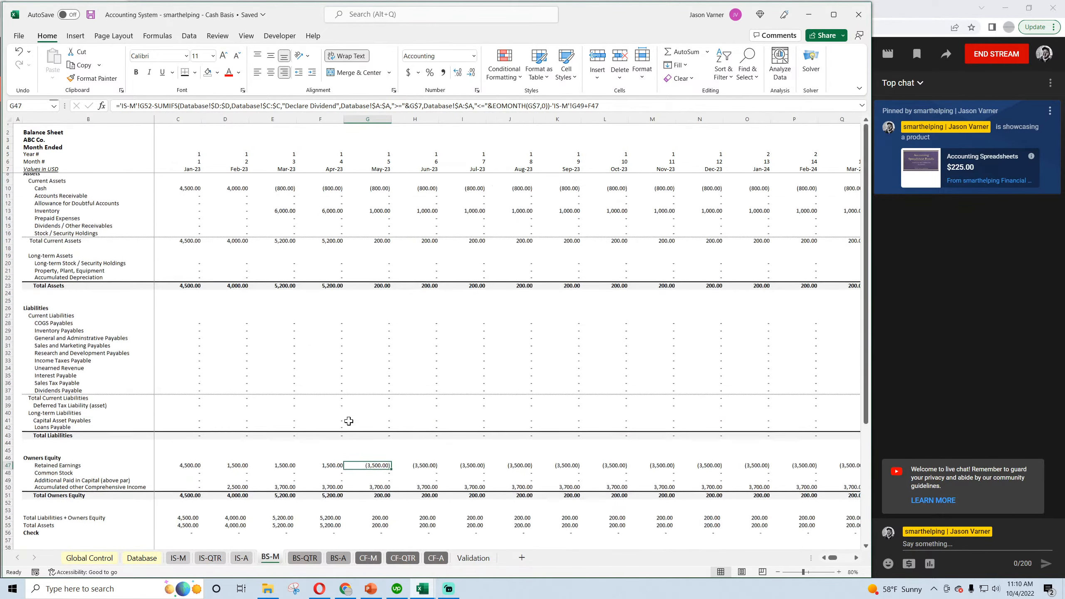
Review the Cash Basis Validation and Database sheets, save, and switch to the Accrual workbook's Validation sheet.
left_click(474, 558)
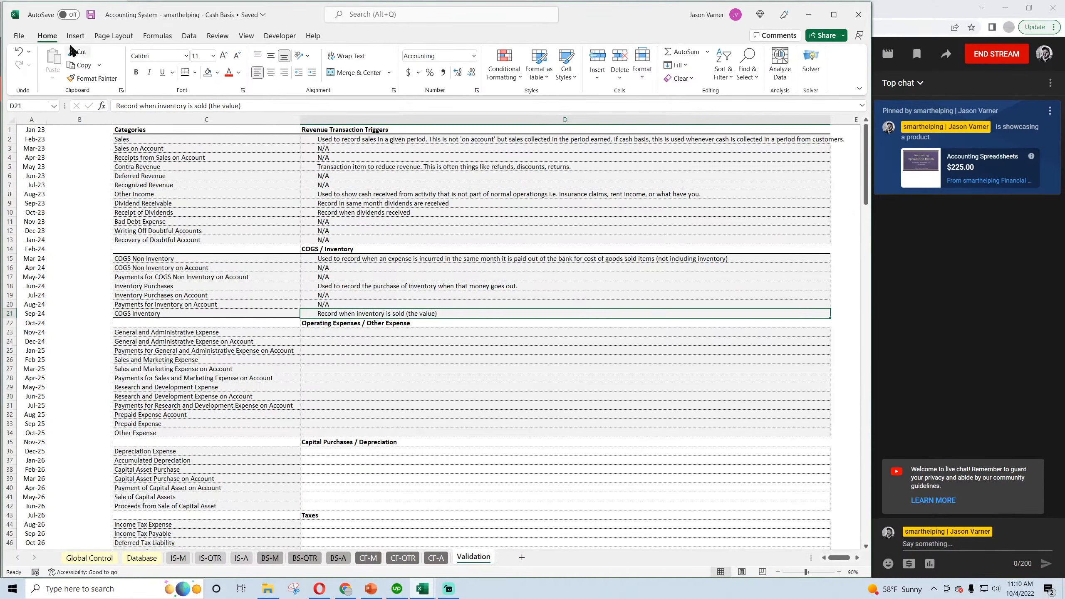
left_click(91, 18)
left_click(139, 558)
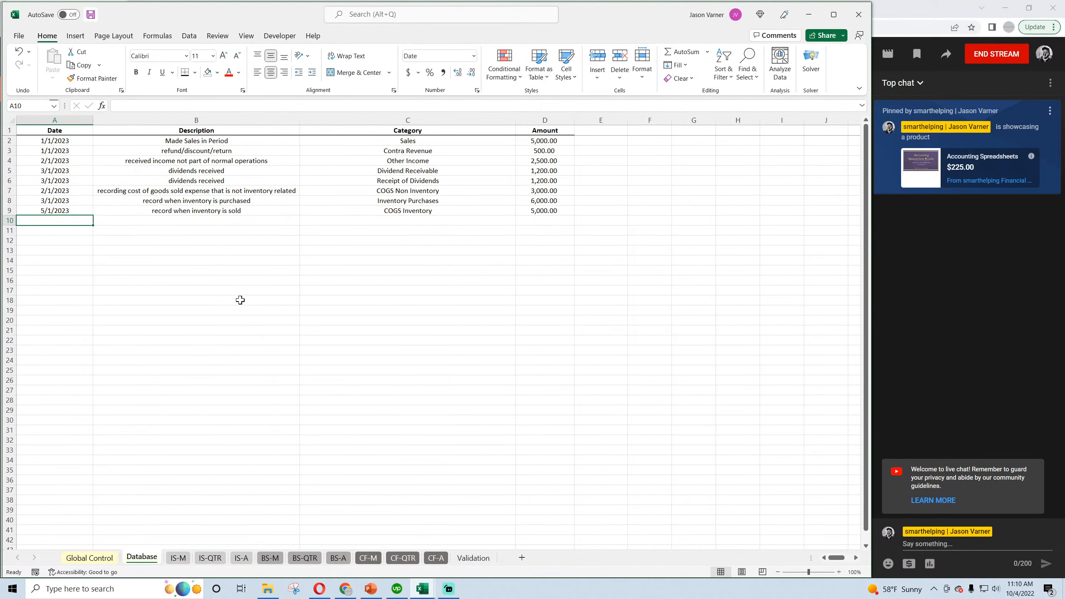
left_click(422, 588)
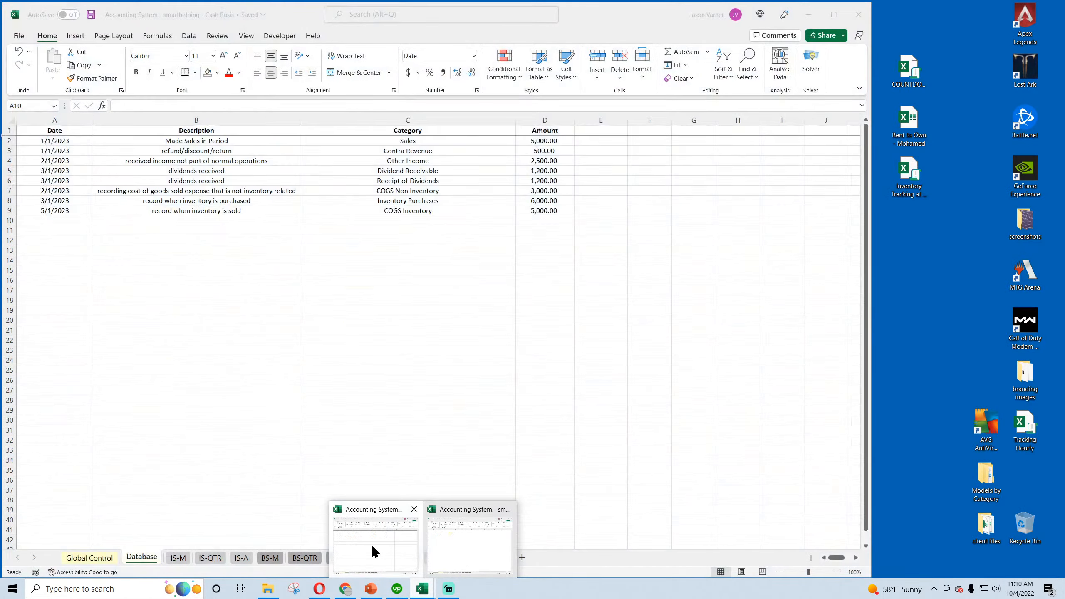
left_click(454, 550)
left_click(456, 555)
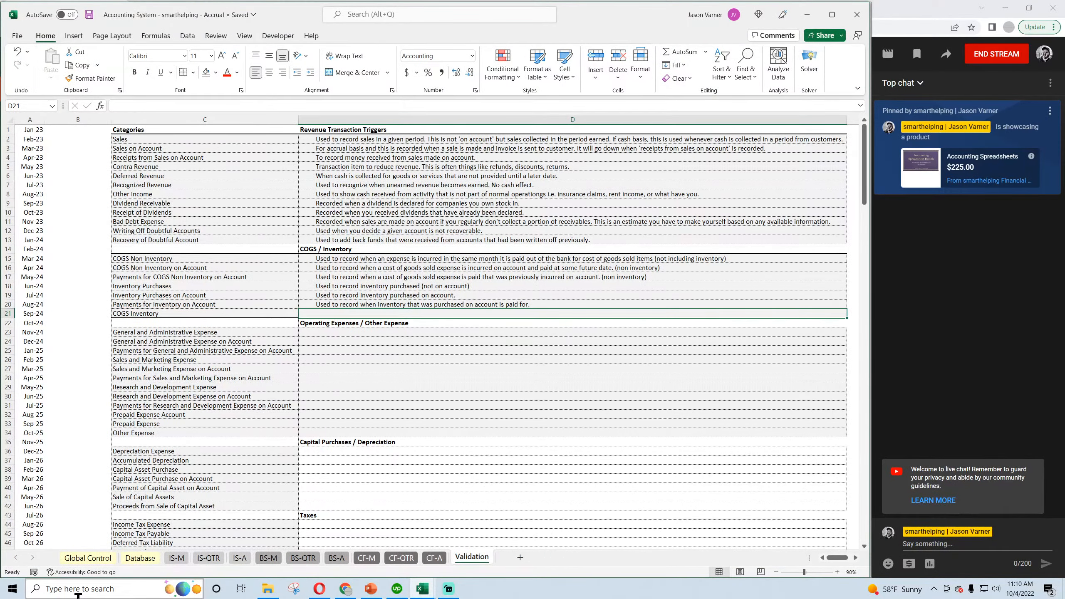
Enter "Used to record when inventory is sold" as the COGS Inventory trigger in D21, and save the Accrual workbook.
type("Used to record")
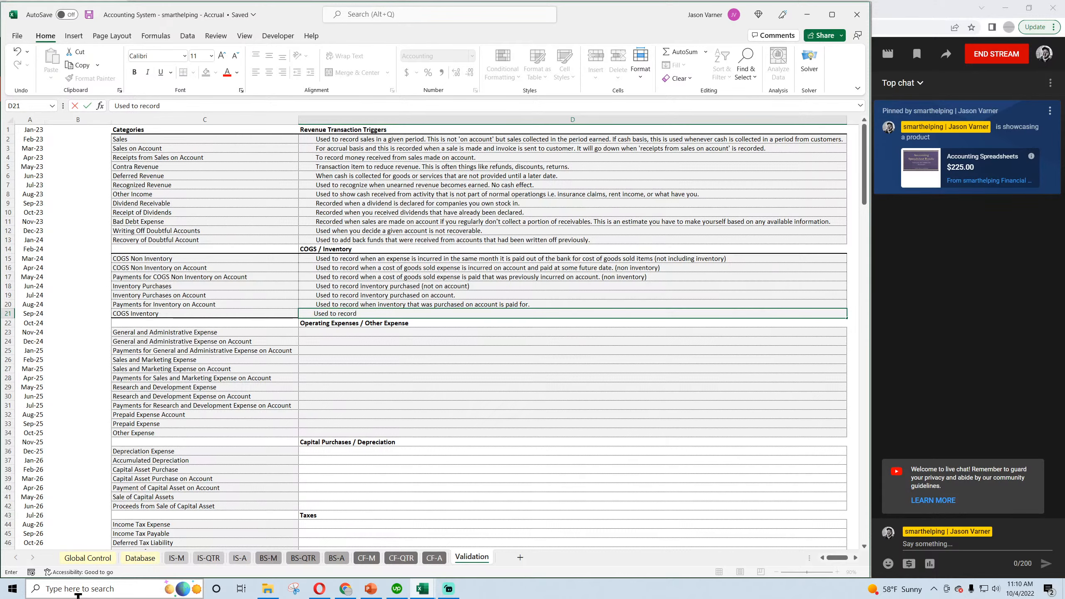
type(" when inventory is sold (LIFE/FIO")
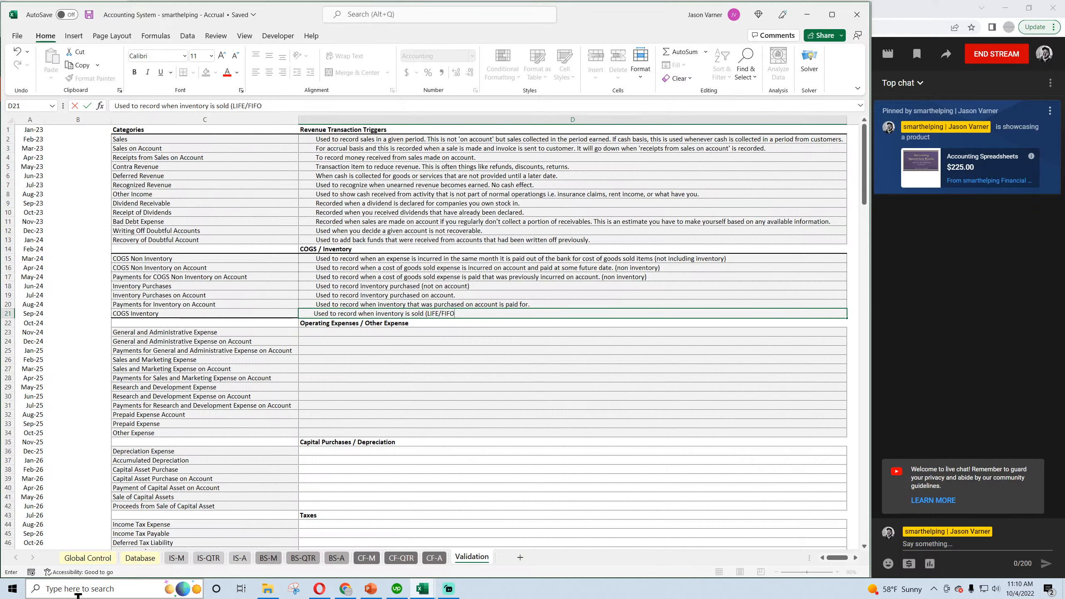
key("BackSpace")
key("BackSpace")
key("BackSpace")
key("BackSpace")
key("BackSpace")
key("BackSpace")
key("BackSpace")
key("BackSpace")
key("Return")
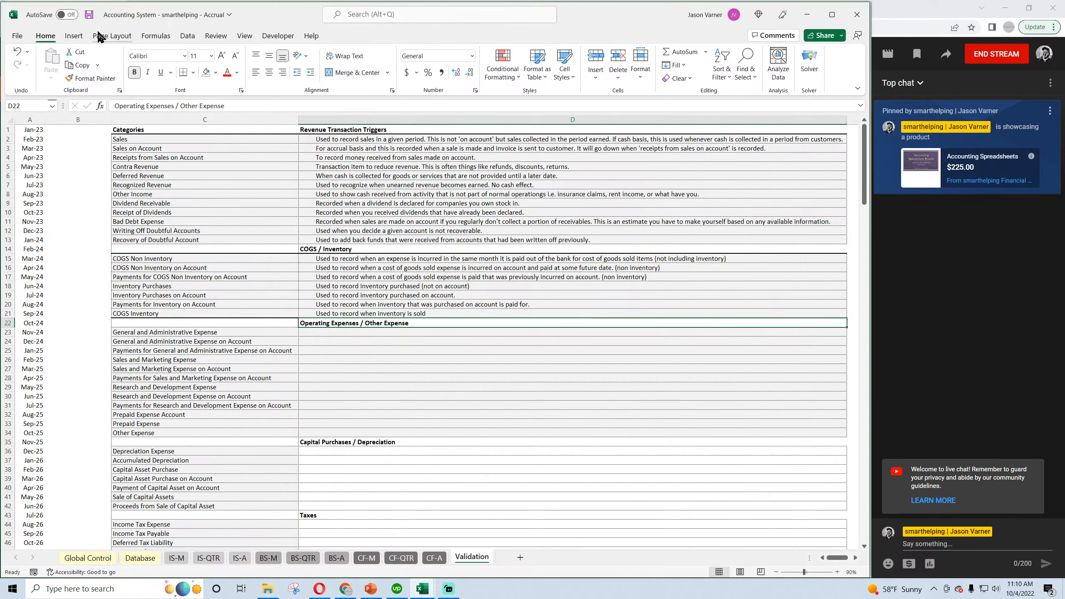
left_click(89, 14)
Look over the annual cash flow statement of the Accrual workbook, and open its Database sheet.
left_click(435, 557)
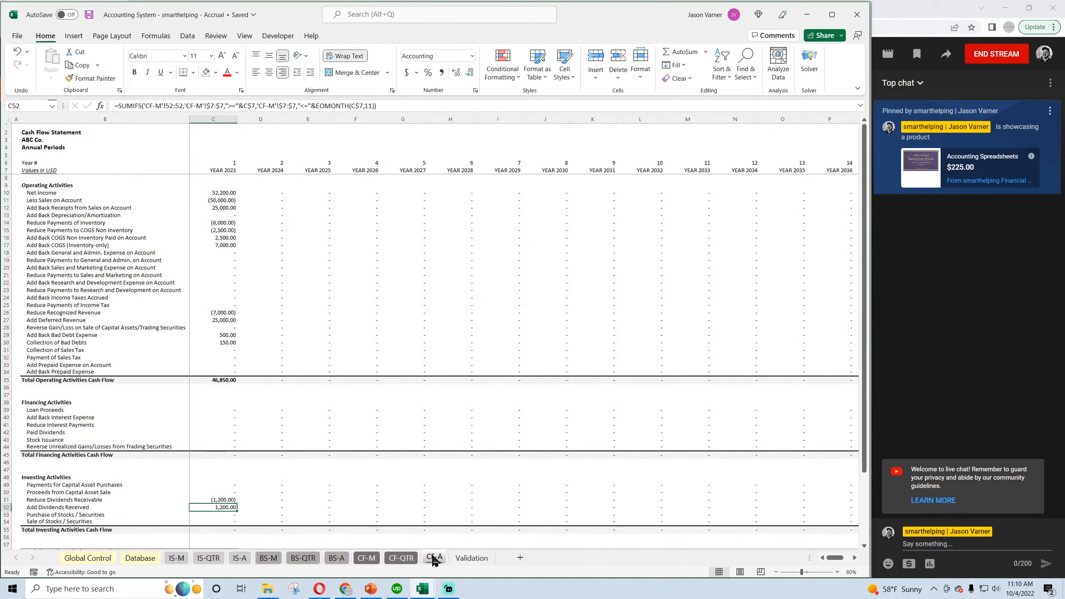
left_click(142, 558)
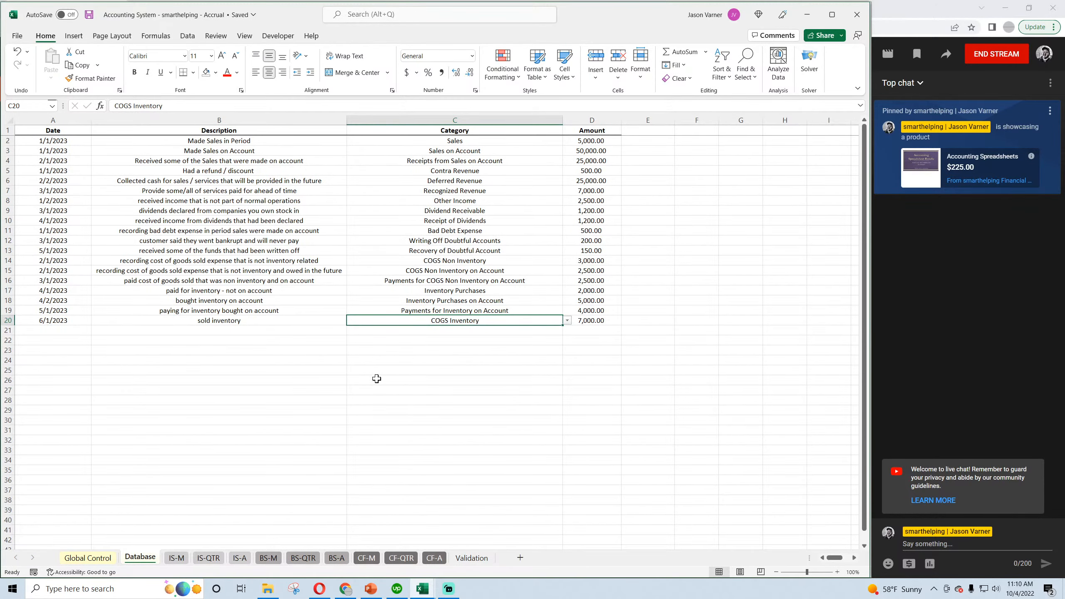
Review the upper transaction descriptions in the Database sheet and save the Accrual workbook.
left_click(90, 16)
left_click_drag(215, 140, 198, 216)
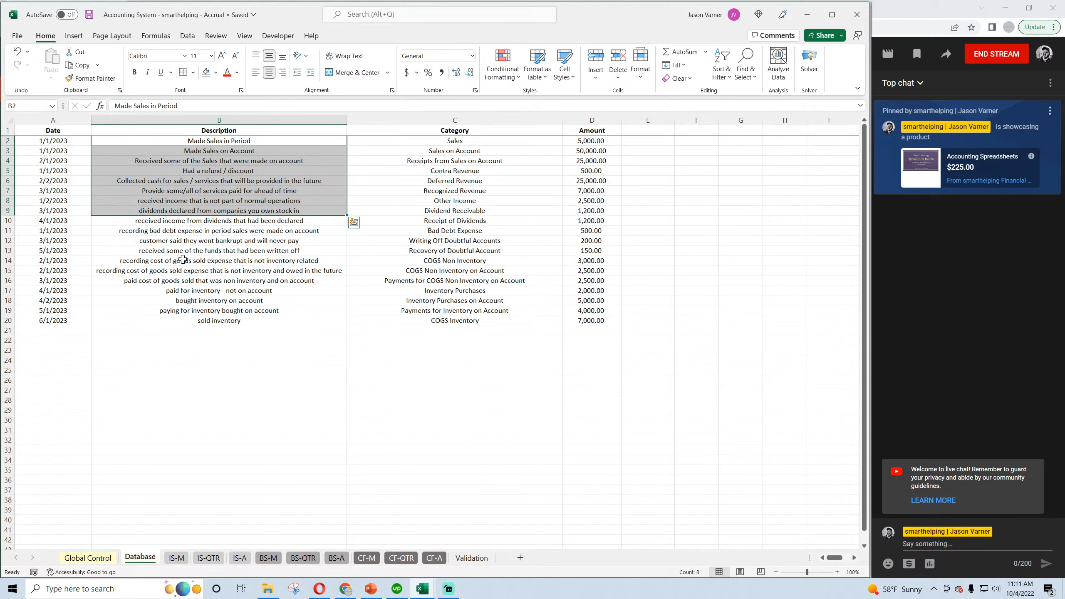
left_click(89, 15)
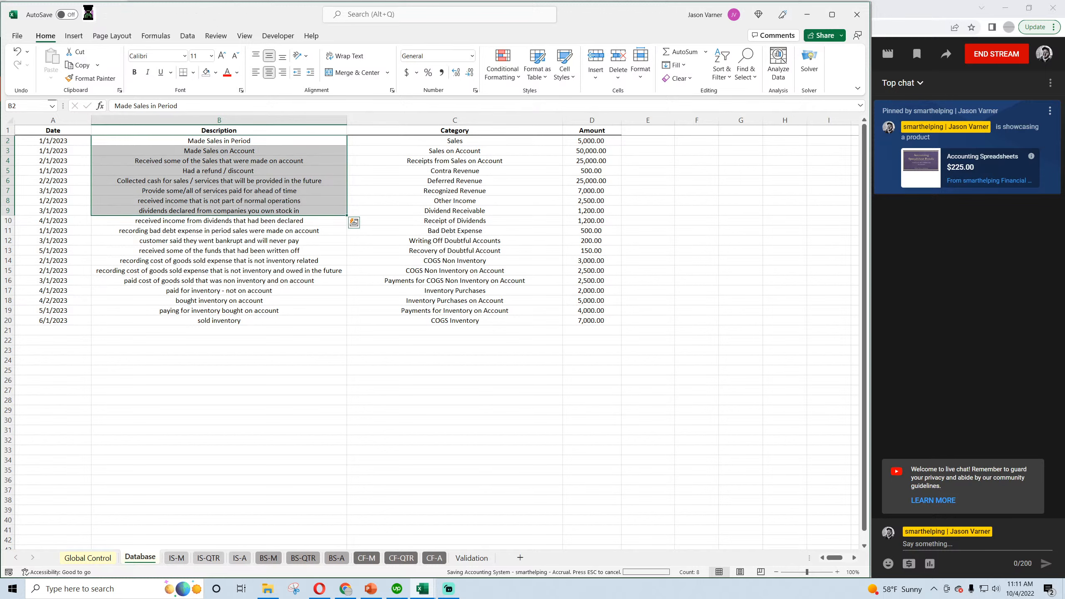
left_click(423, 342)
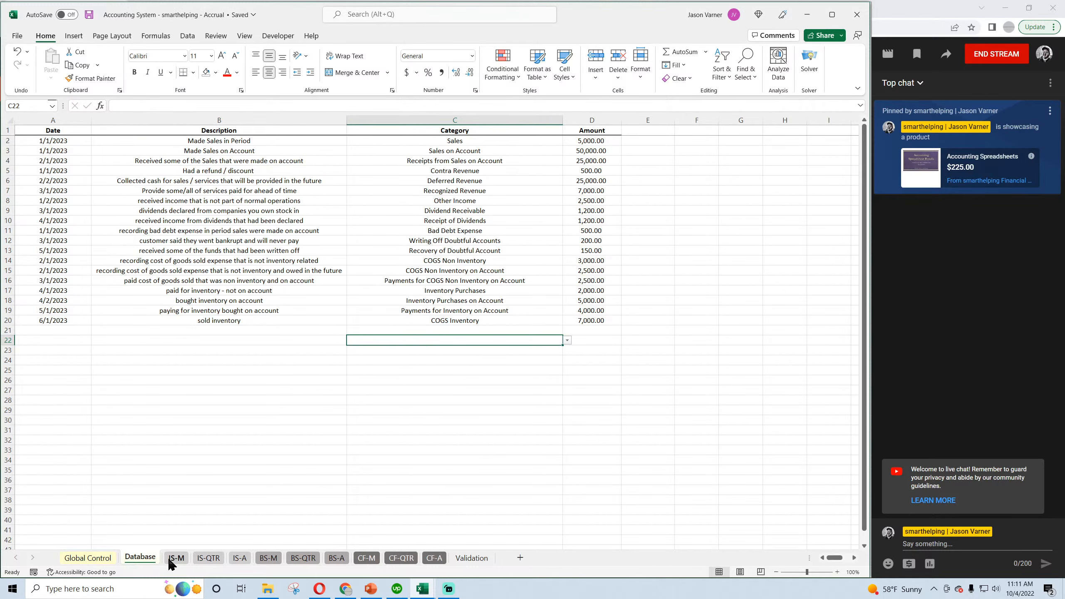
Look over the annual, quarterly and monthly balance sheets of the Accrual workbook.
left_click(88, 558)
left_click(334, 559)
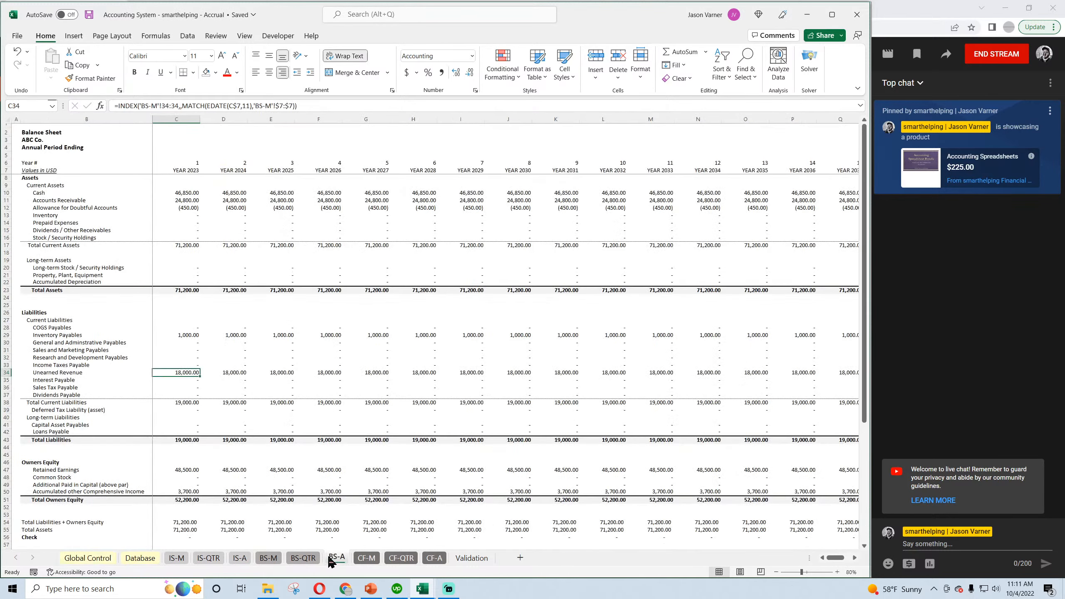
scroll(279, 492, "down", 3)
scroll(274, 497, "up", 3)
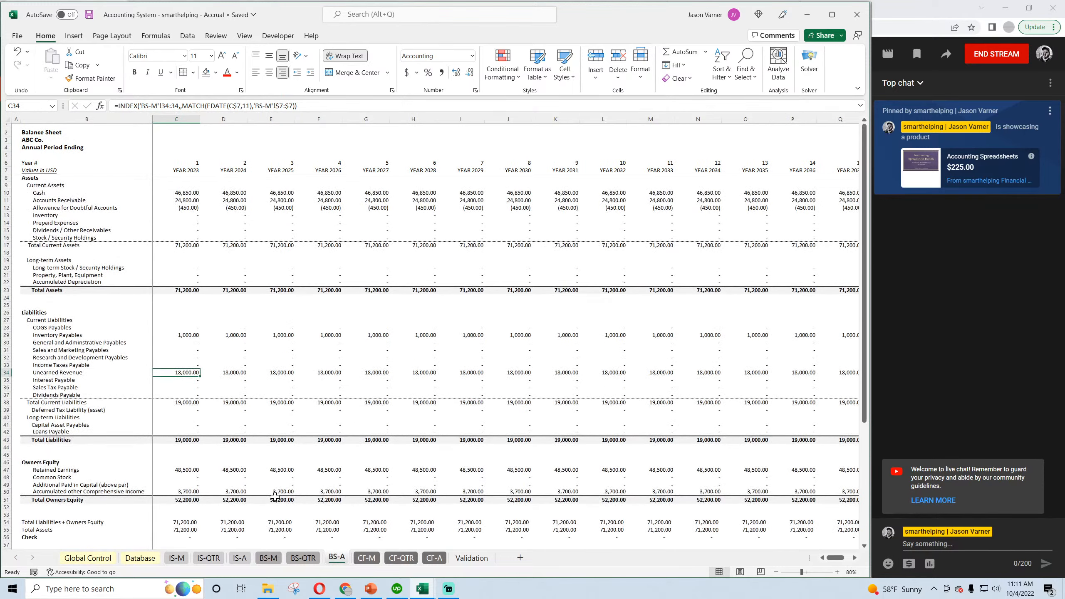
left_click(299, 557)
scroll(249, 499, "down", 4)
scroll(250, 500, "up", 4)
left_click(271, 559)
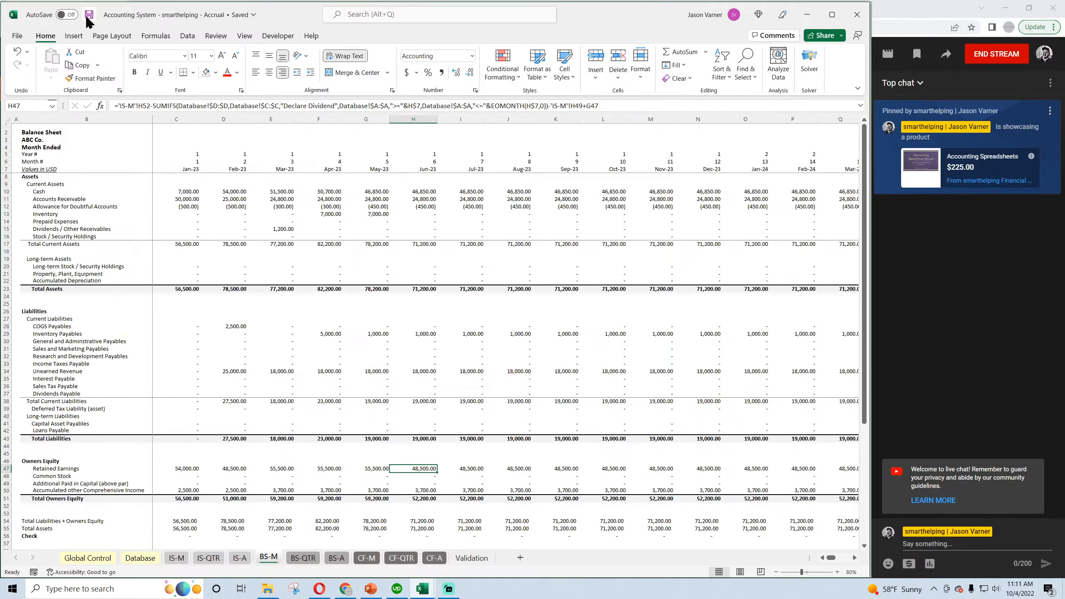
Review the Accrual Validation sheet's category list and completed triggers, and save the workbook.
left_click(469, 558)
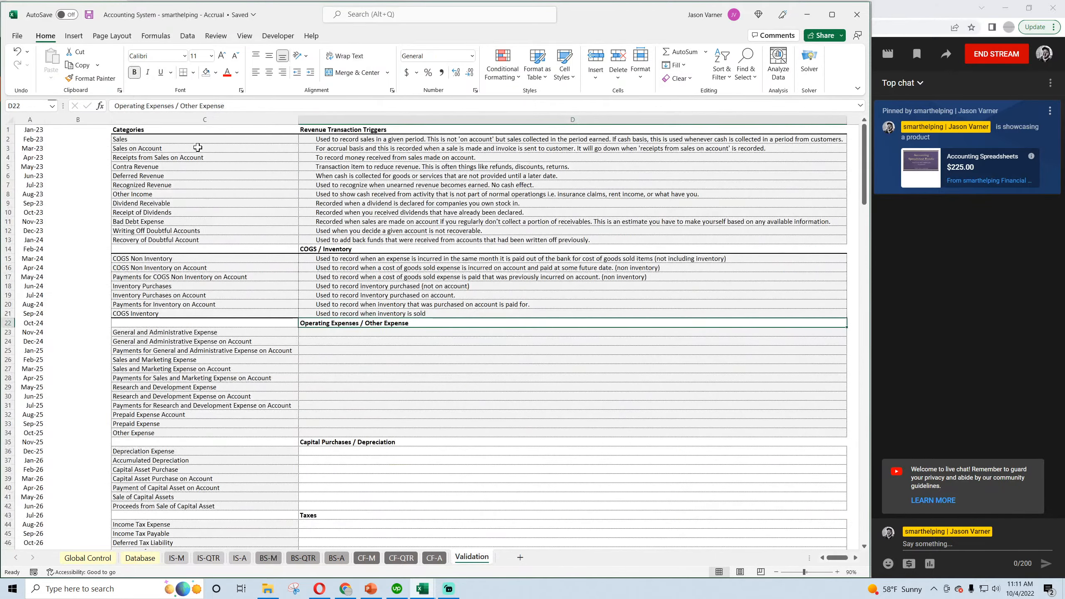
scroll(170, 185, "down", 11)
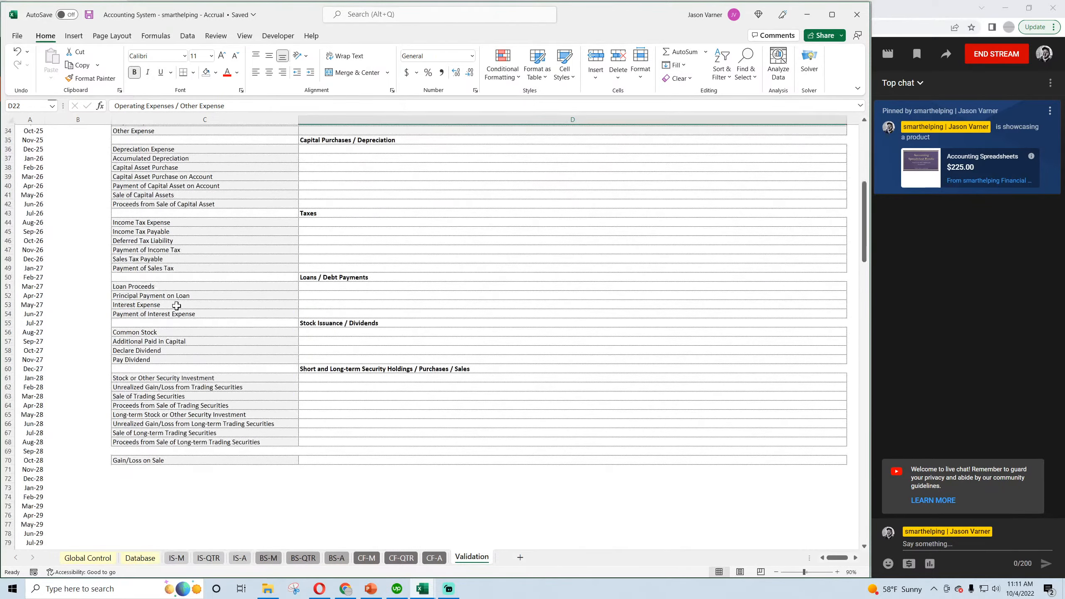
scroll(177, 306, "up", 6)
scroll(176, 305, "up", 5)
left_click(341, 149)
left_click(337, 286)
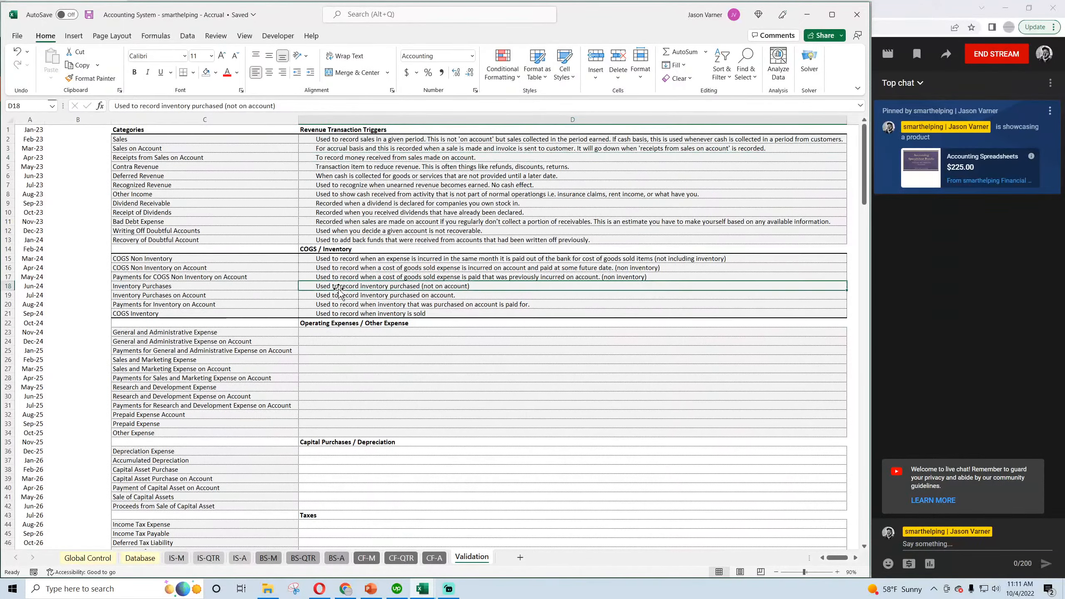
left_click(89, 15)
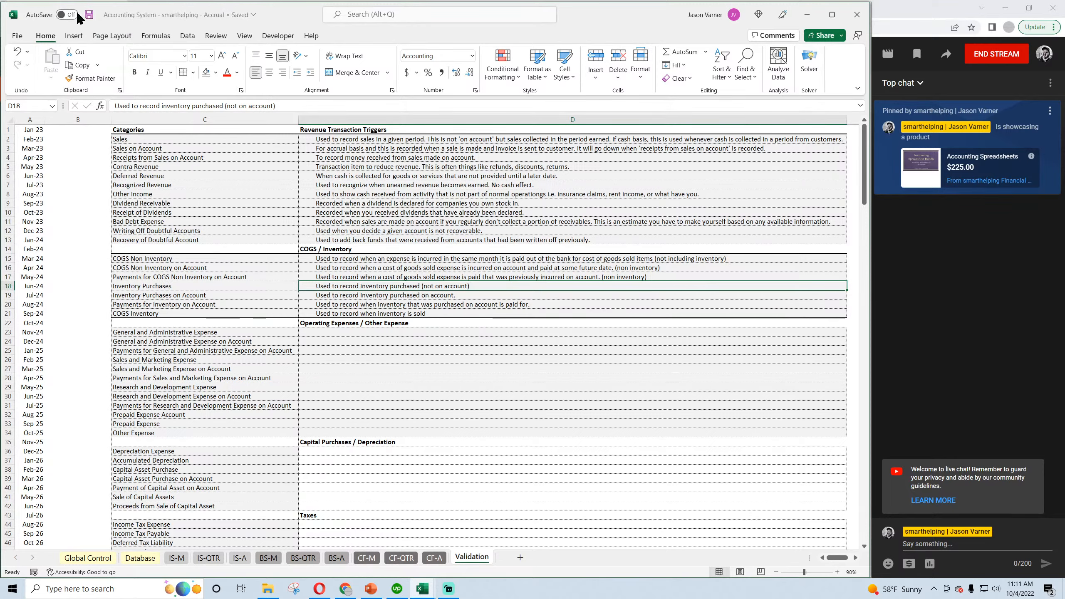
Examine the categories in the Accrual Validation sheet that still lack triggers, from General and Administrative Expense downward.
left_click(324, 331)
scroll(319, 331, "down", 4)
scroll(271, 236, "up", 4)
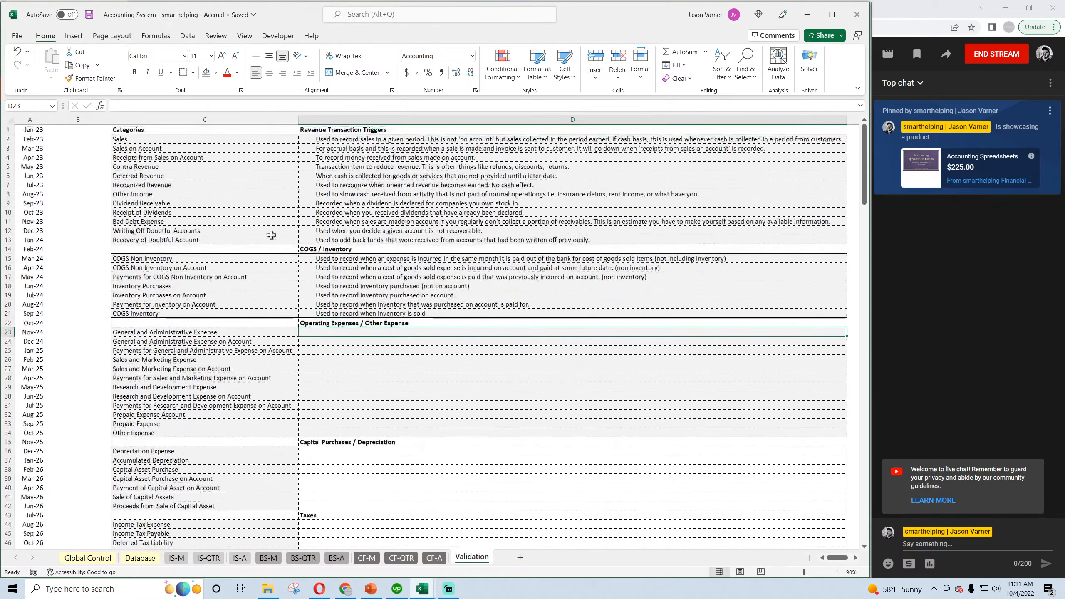
left_click_drag(205, 139, 156, 431)
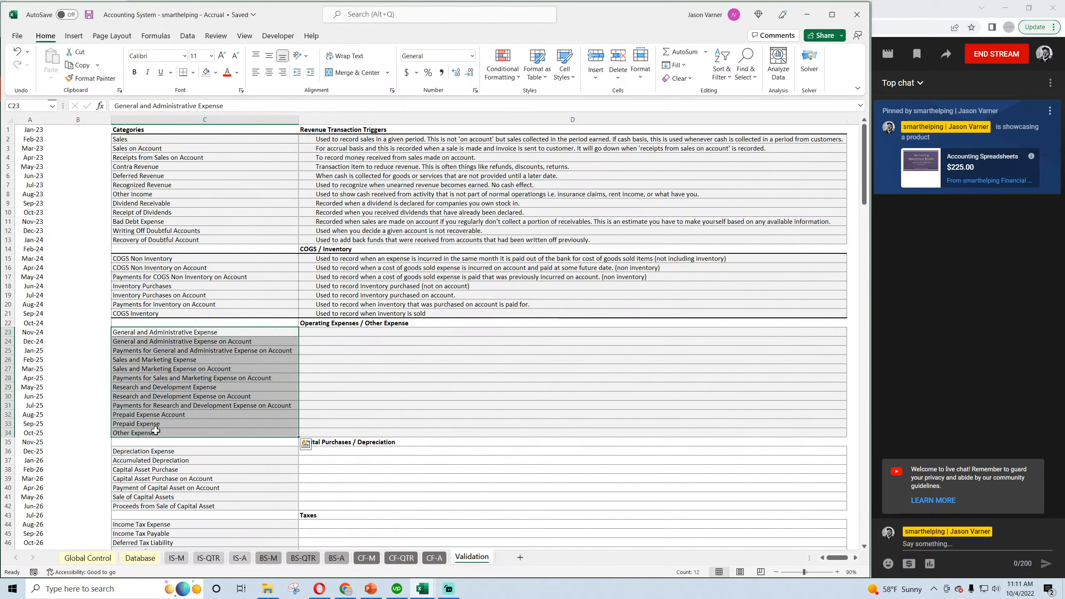
scroll(156, 394, "down", 4)
left_click_drag(180, 229, 182, 528)
scroll(178, 455, "up", 8)
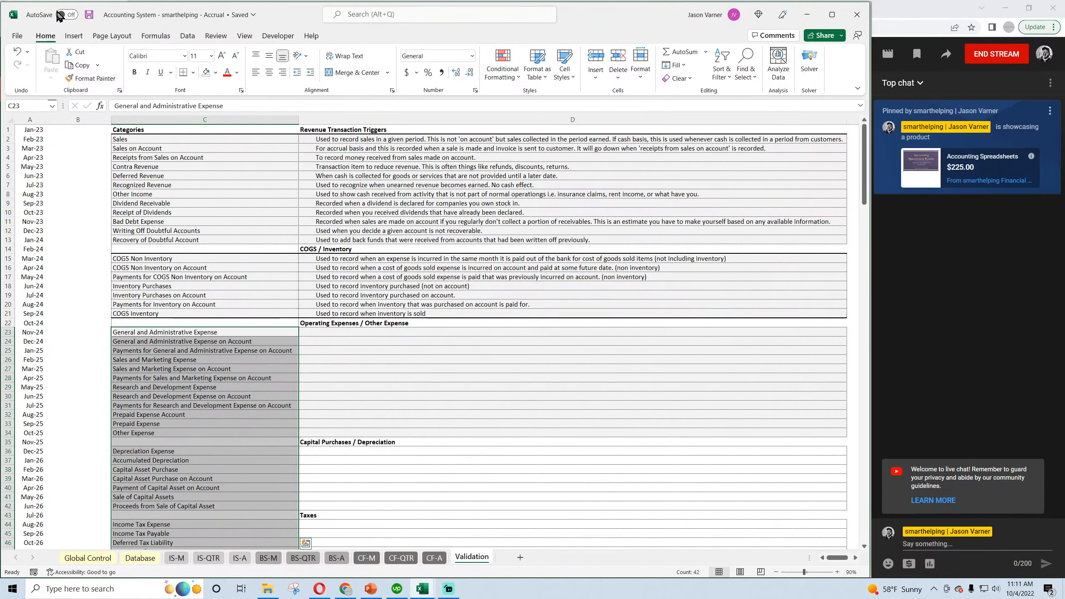
left_click(324, 333)
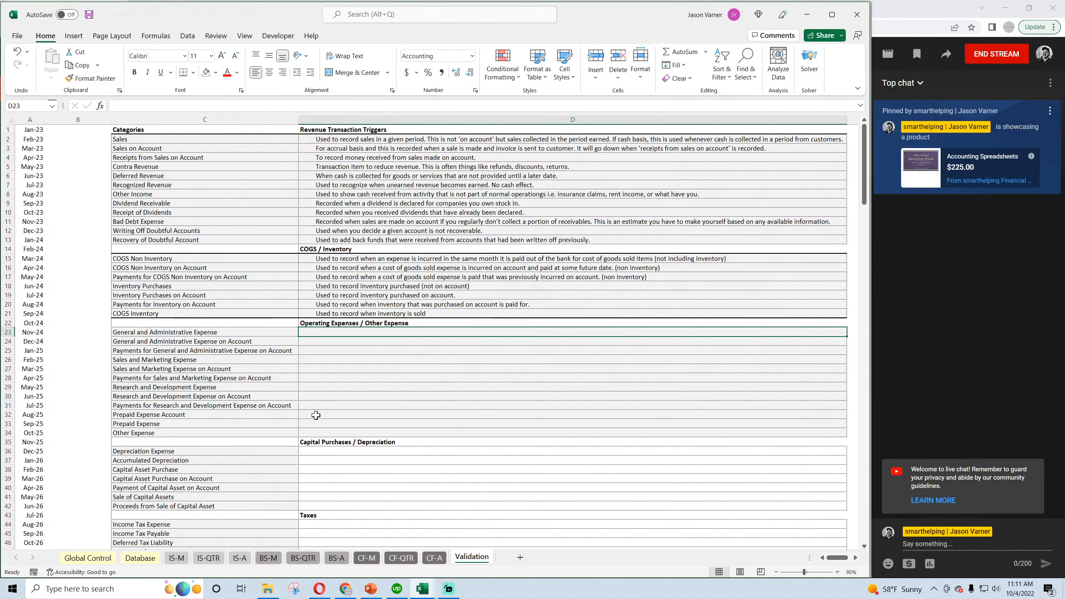
Switch to the Cash Basis workbook and open its Validation sheet.
left_click(421, 588)
left_click(384, 556)
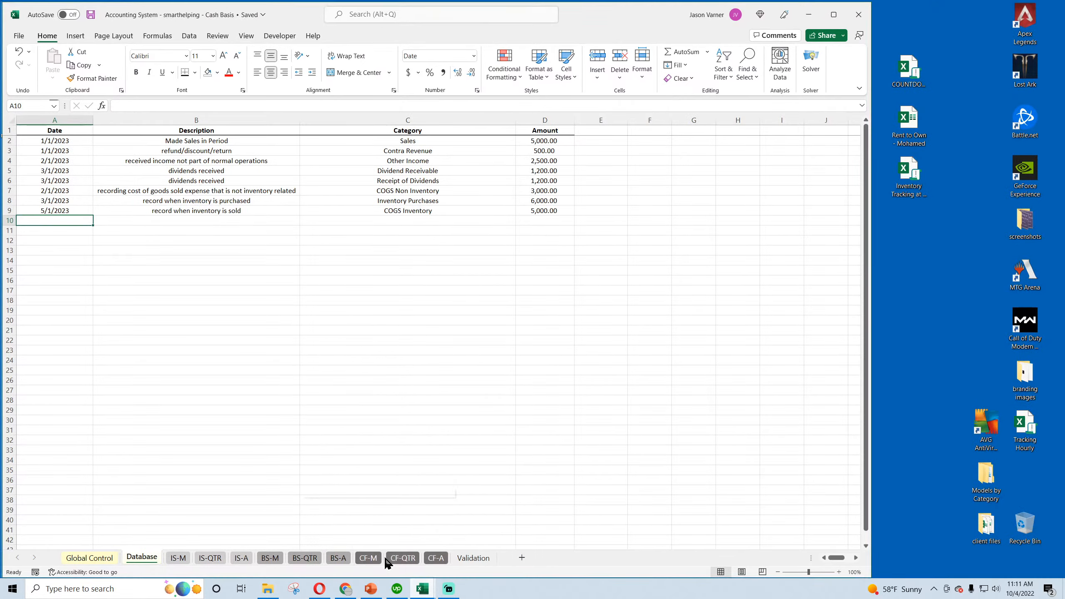
left_click(473, 557)
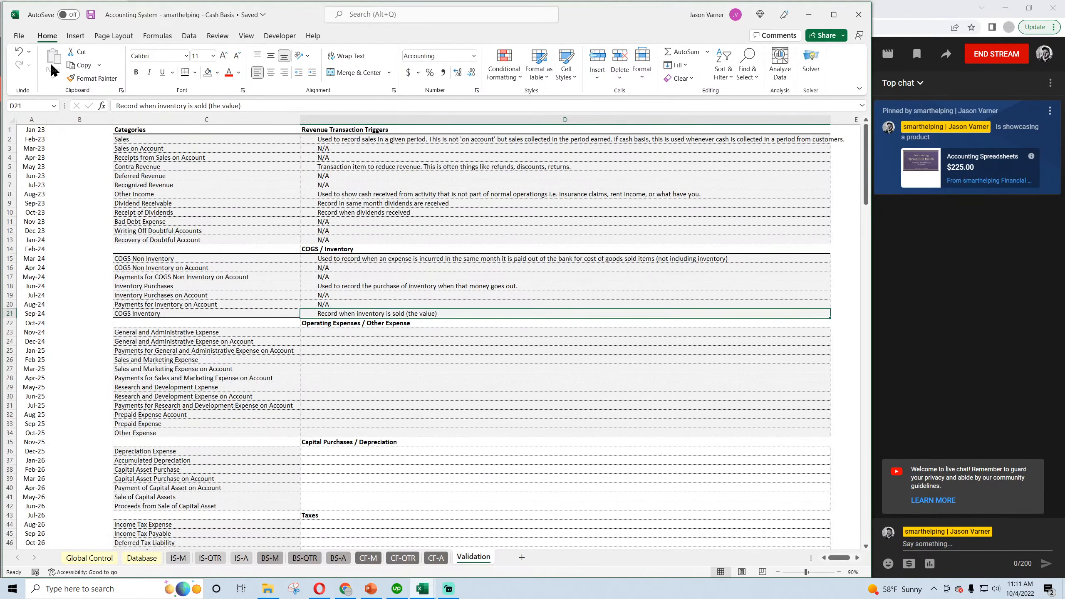
Copy N/A from D11 into D24 and D25, for General and Administrative Expense on Account and its payments.
left_click(348, 222)
key("ctrl+c")
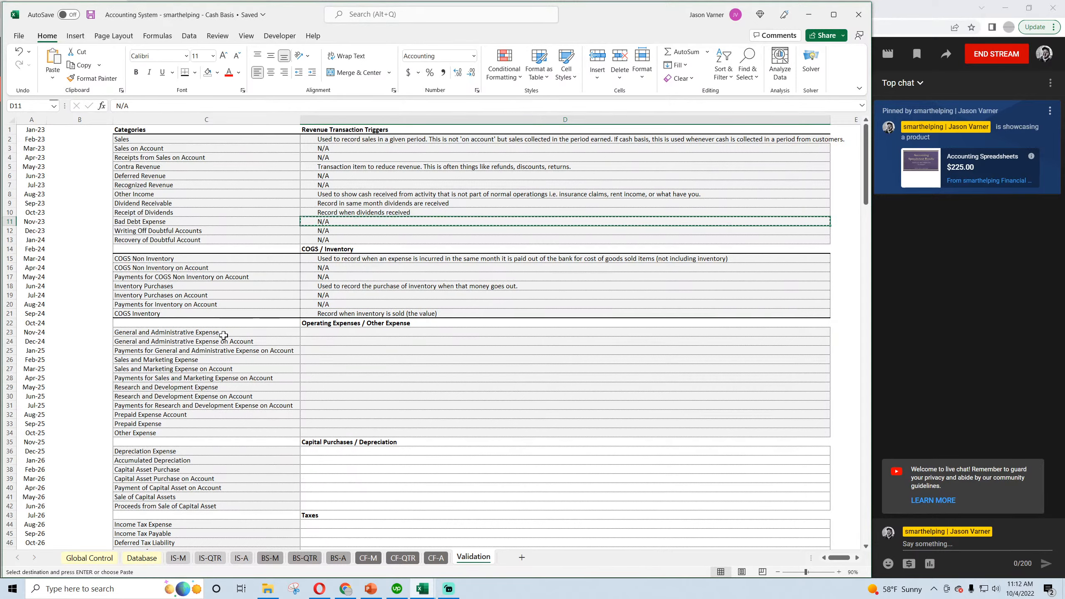
left_click(230, 342)
key("Right")
key("ctrl+v")
key("Down")
key("ctrl+v")
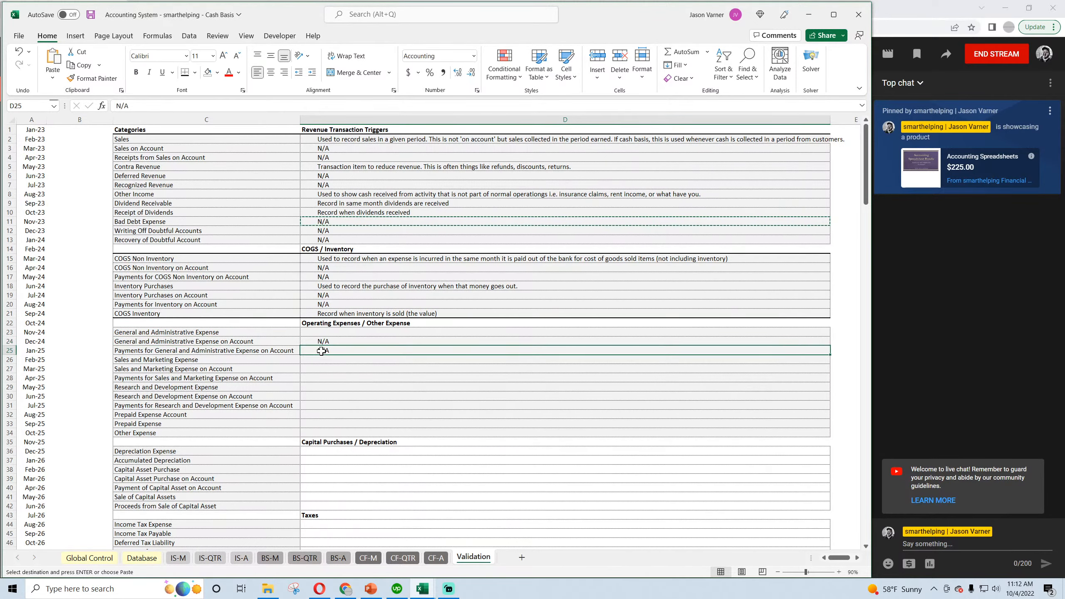
Enter N/A for the on-account and payment categories of Sales and Marketing (D27:D28) and Research and Development (D30:D31), and save.
left_click(315, 368)
key("ctrl+v")
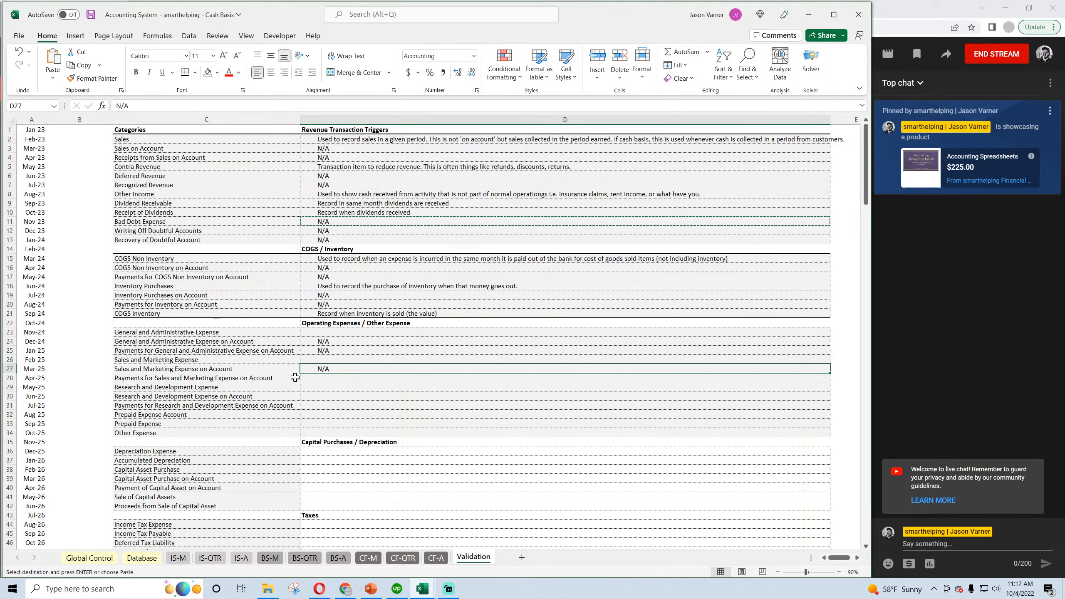
left_click(312, 377)
key("ctrl+v")
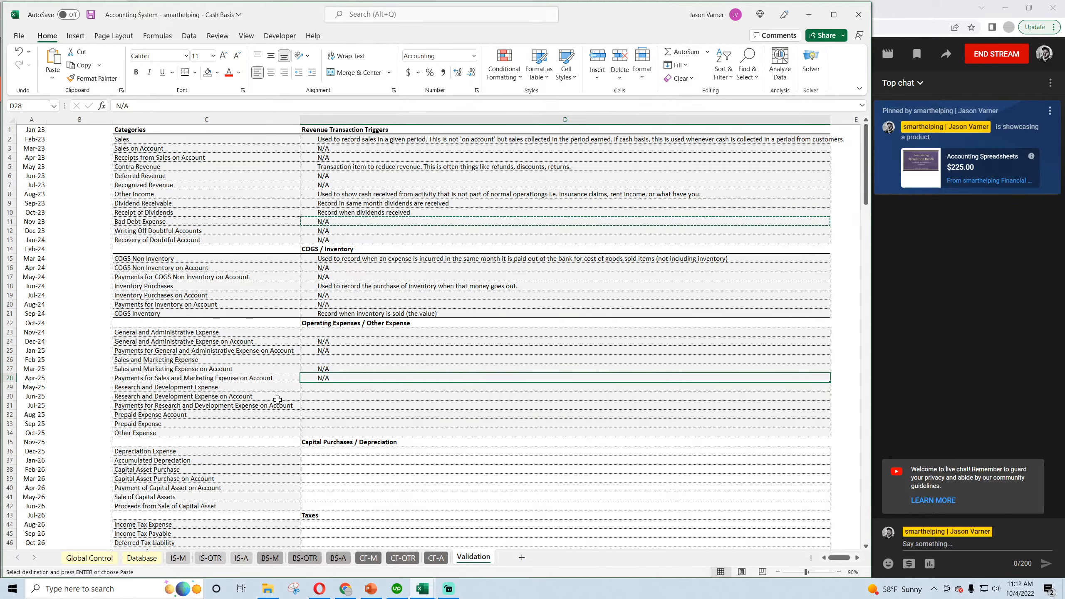
left_click(323, 396)
key("ctrl+v")
key("Down")
key("ctrl+v")
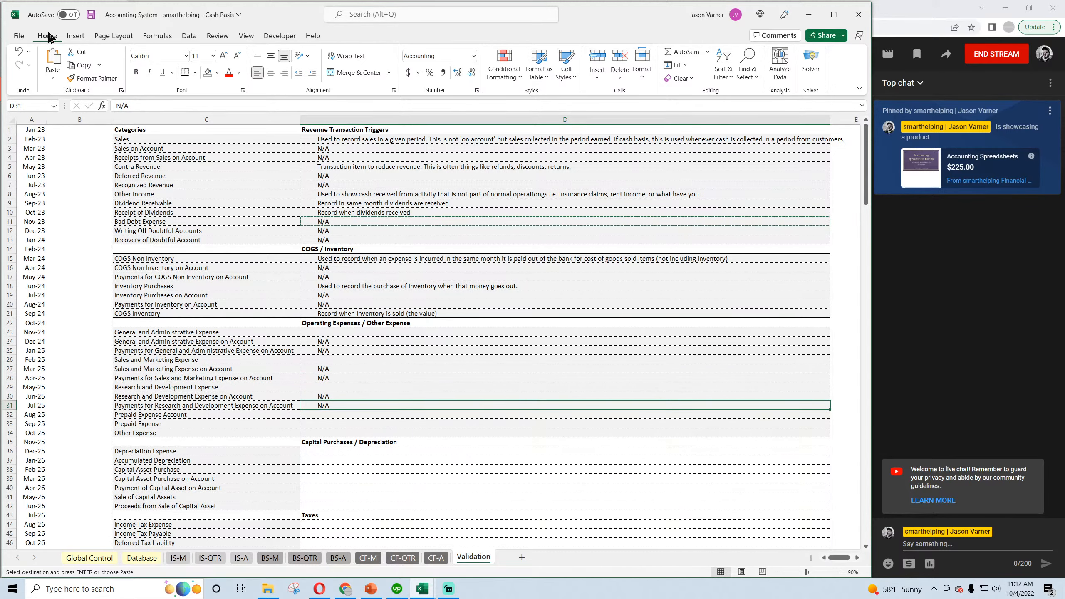
left_click(91, 17)
Copy N/A into the Prepaid Expense Account and Prepaid Expense triggers in D32 and D33, and save the workbook.
scroll(210, 321, "down", 4)
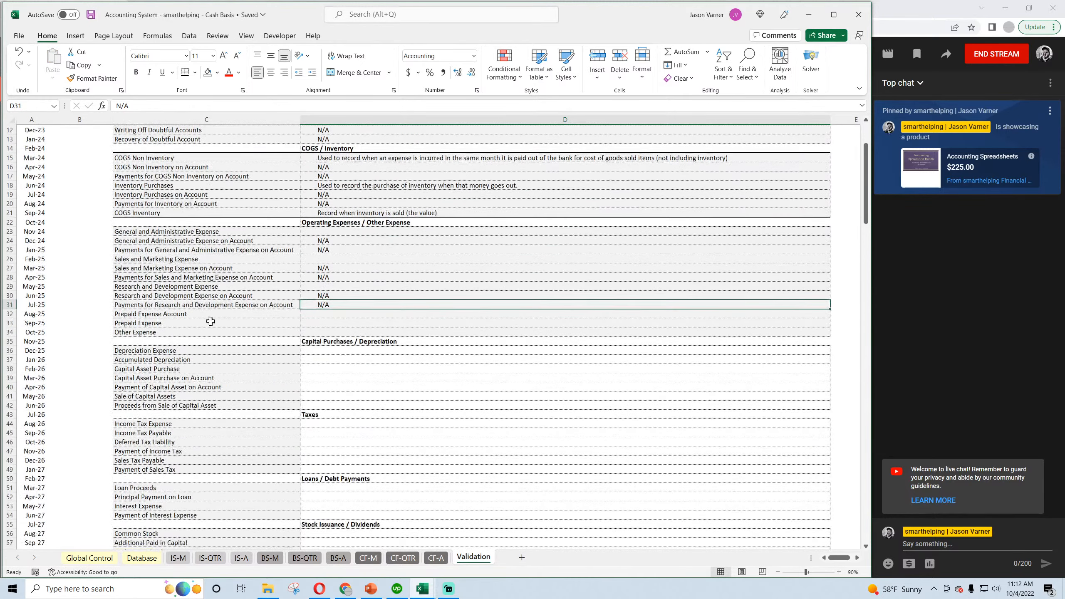
left_click(324, 313)
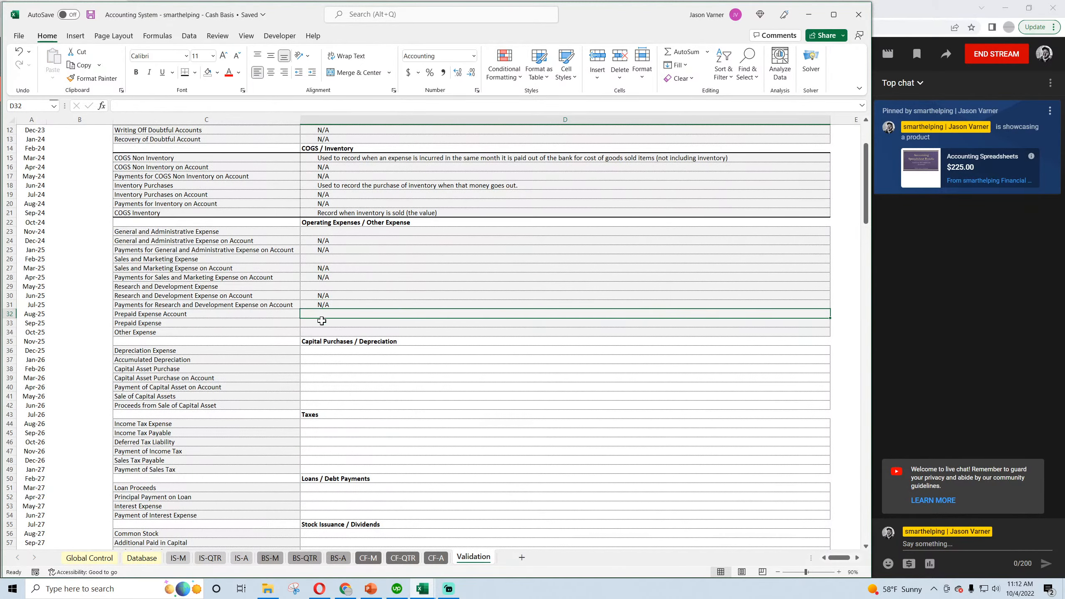
key("Up")
key("ctrl+c")
key("Down")
key("ctrl+v")
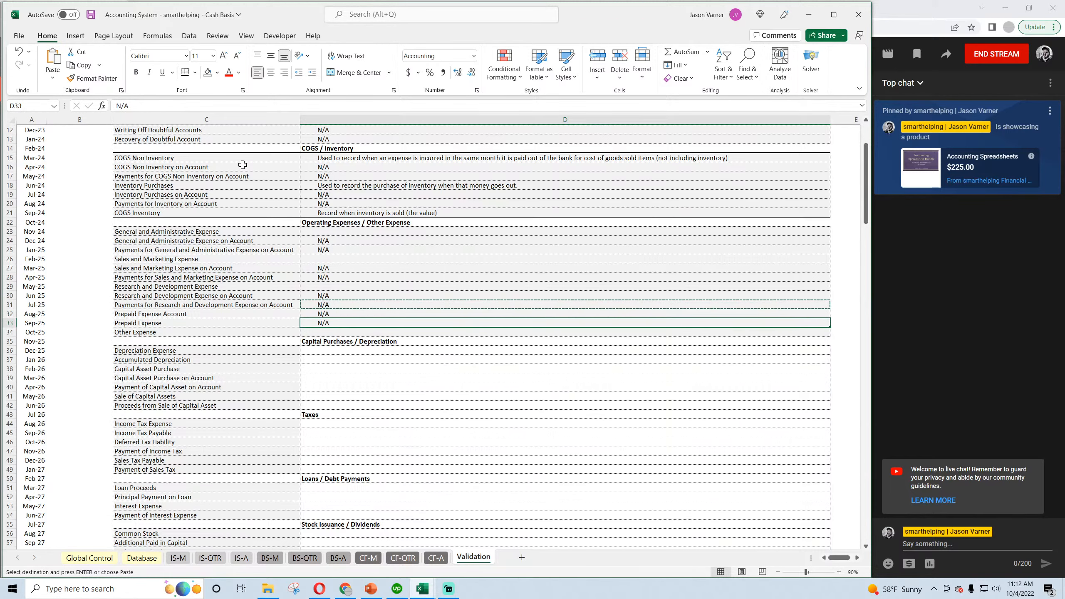
left_click(91, 14)
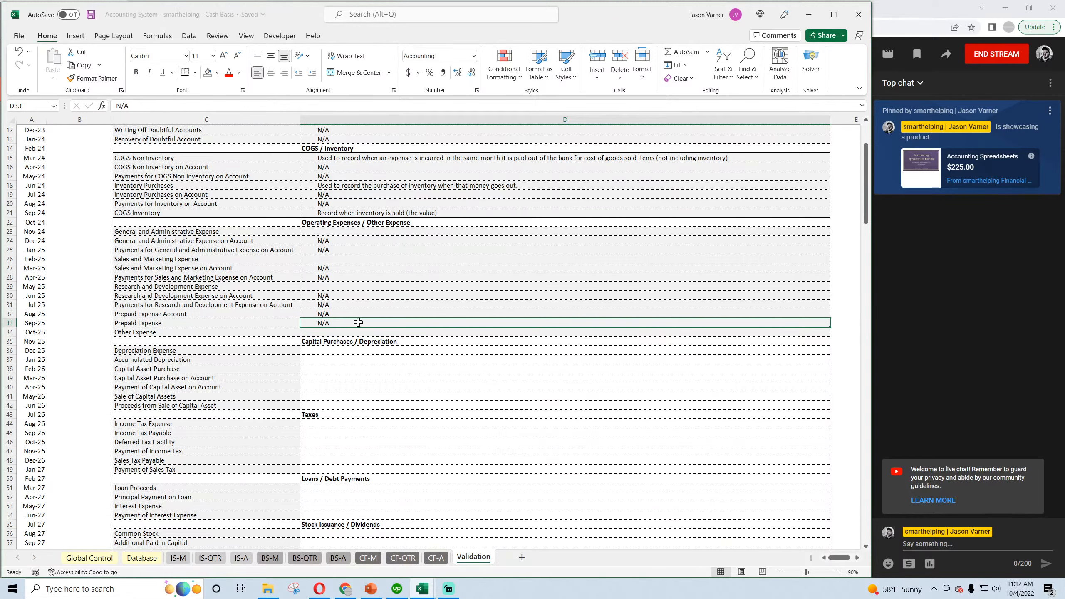
Copy N/A from D32 into D39 and D40, for Capital Asset Purchase on Account and Payment of Capital Asset on Account.
left_click(345, 313)
key("ctrl+c")
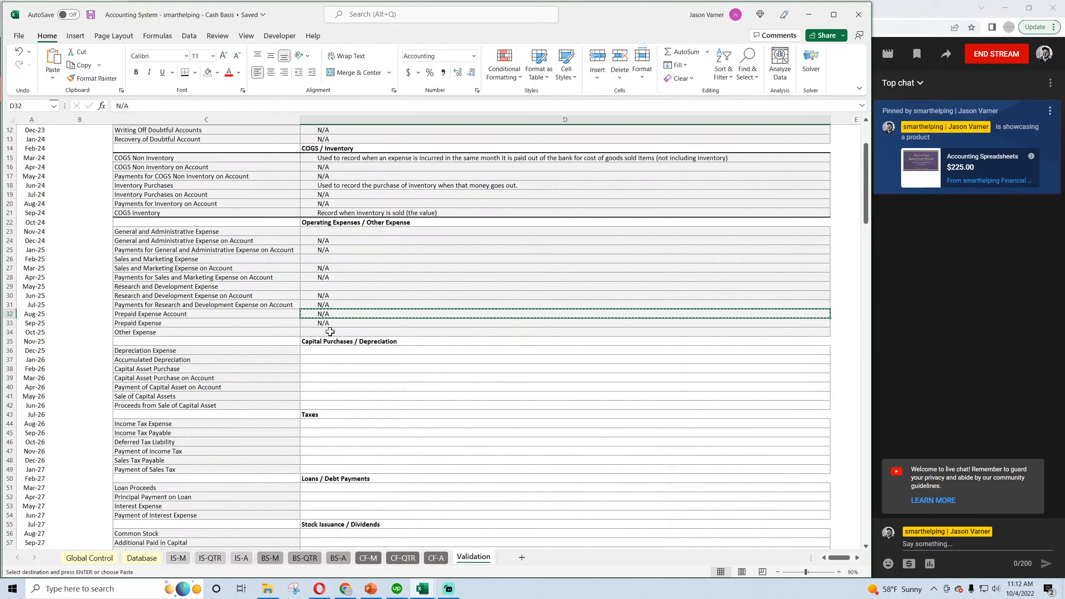
left_click(330, 332)
left_click(326, 350)
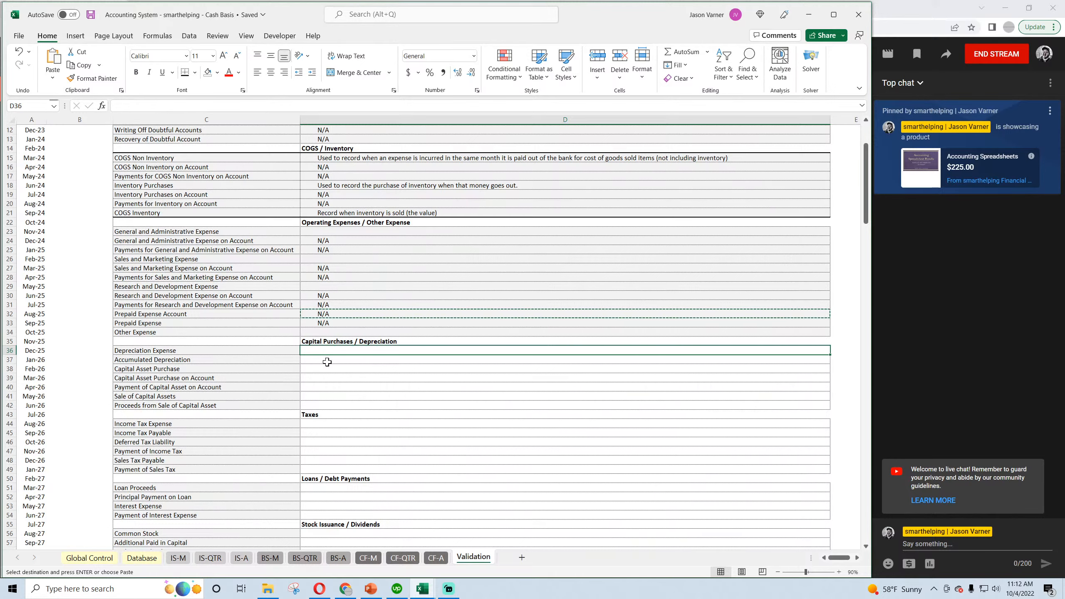
left_click(329, 362)
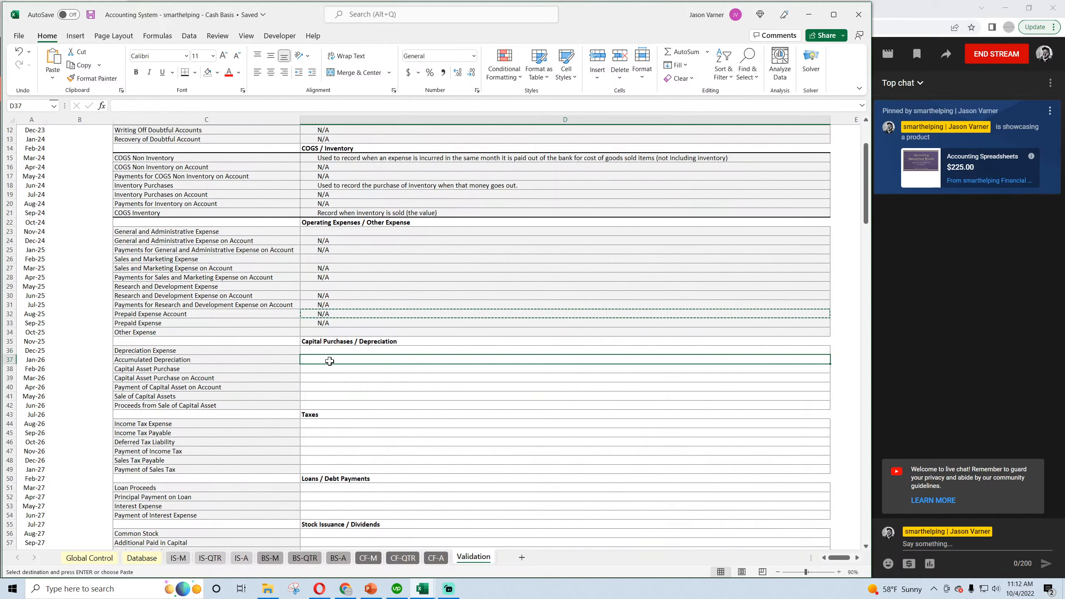
left_click(327, 368)
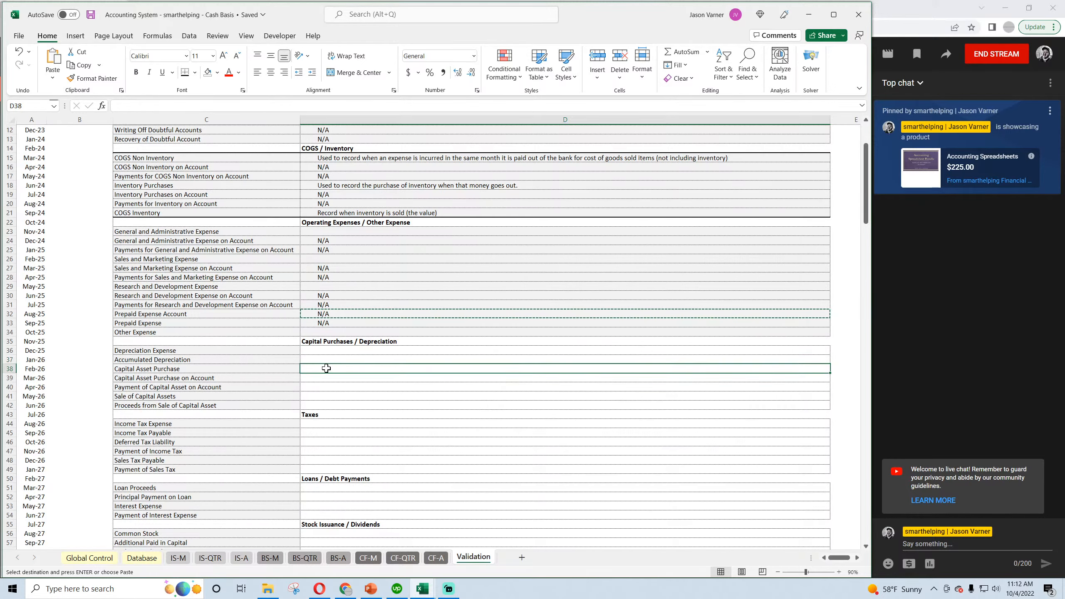
left_click(325, 378)
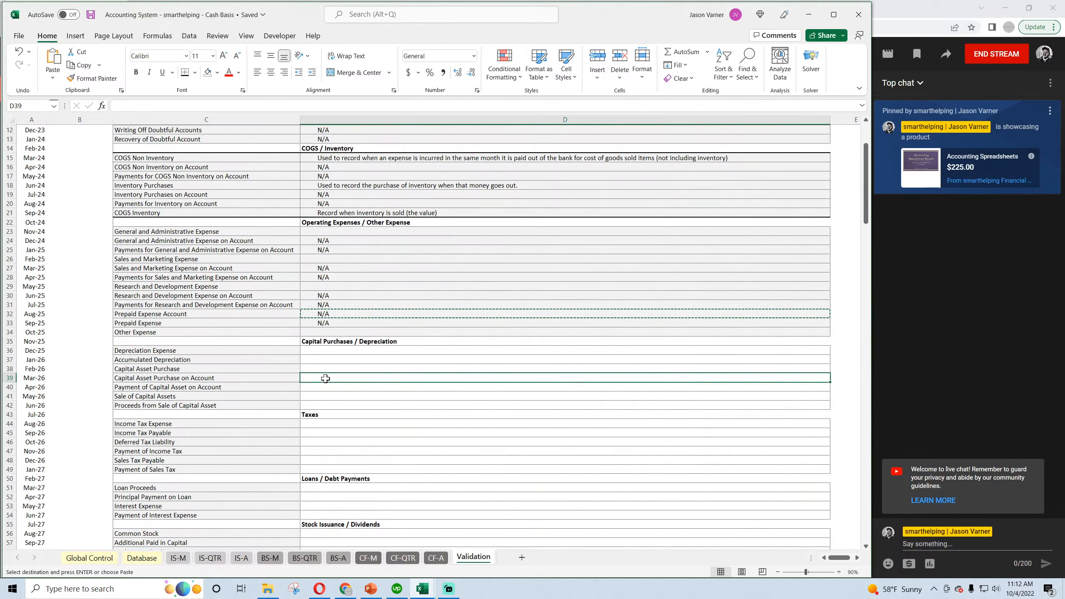
key("ctrl+v")
left_click(326, 386)
key("ctrl+v")
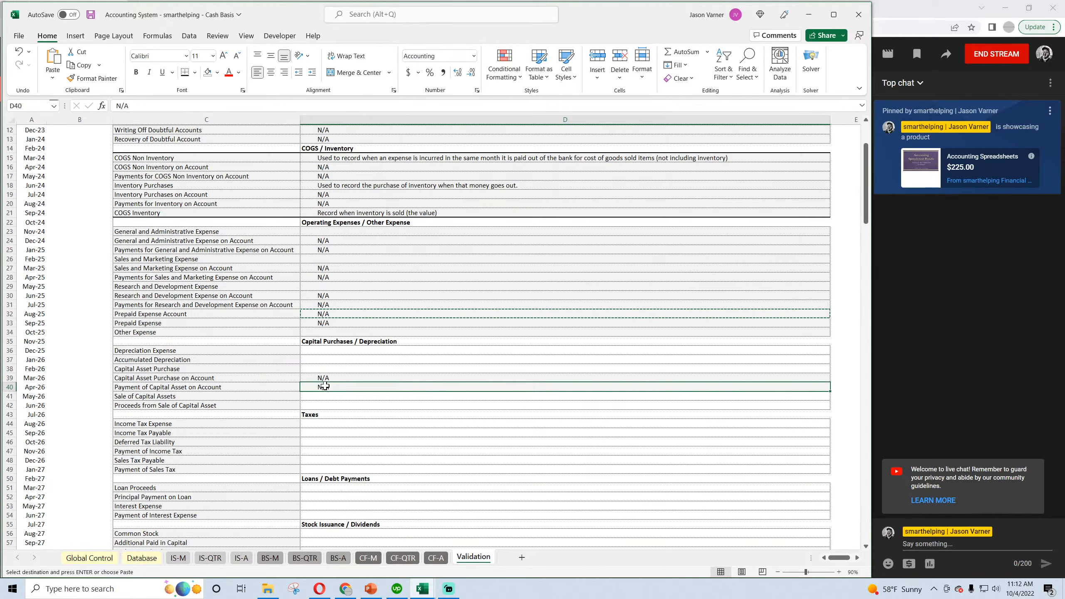
Review the Sale of Capital Assets, Income Tax Expense and Income Tax Payable rows, and save the Cash Basis workbook.
left_click(325, 396)
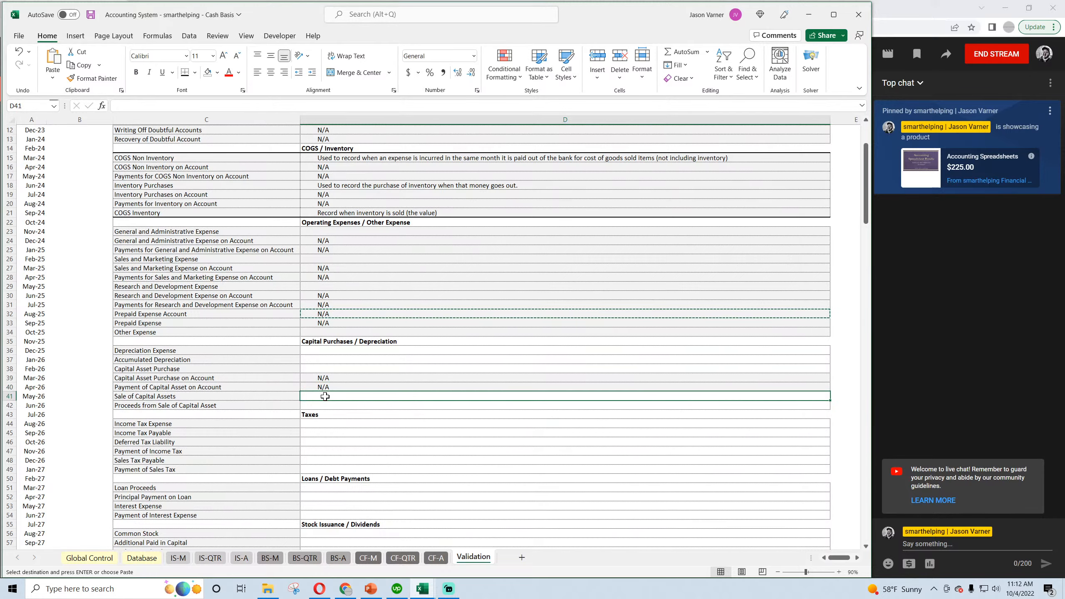
scroll(322, 373, "down", 4)
left_click(319, 325)
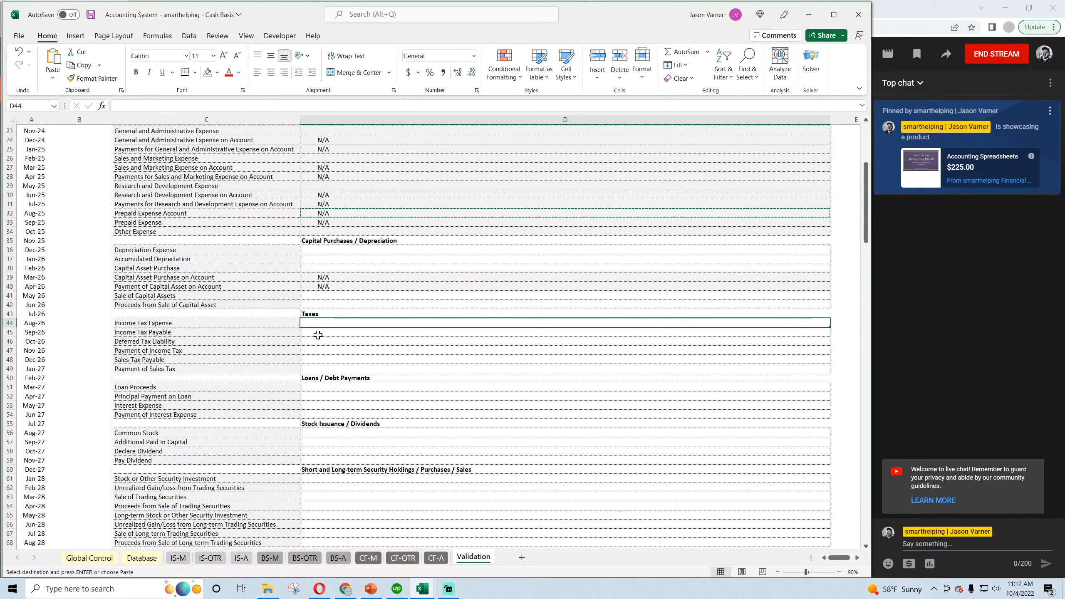
left_click(318, 335)
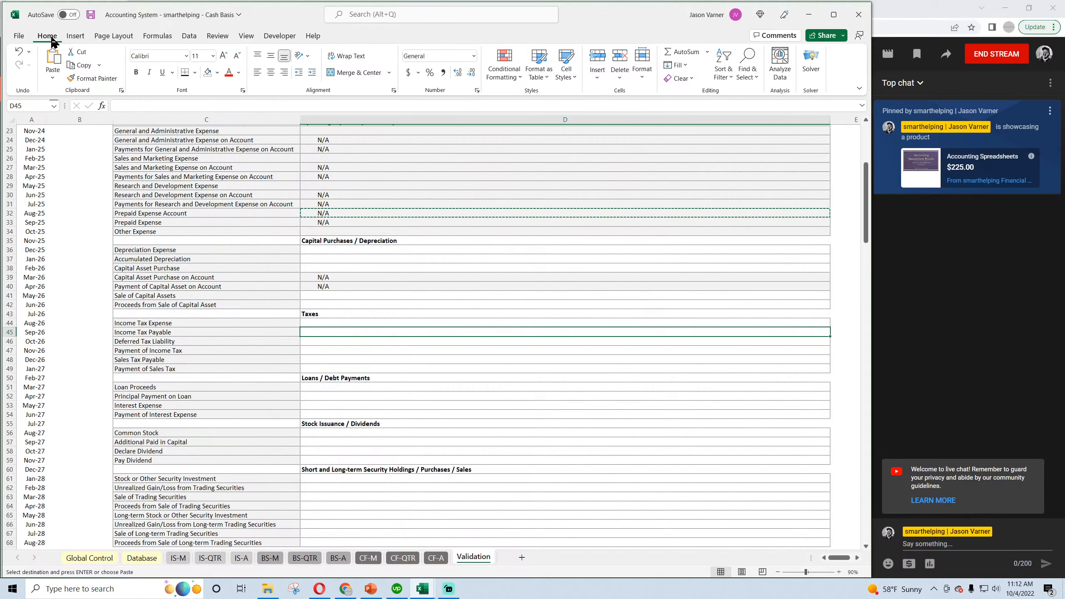
left_click(91, 14)
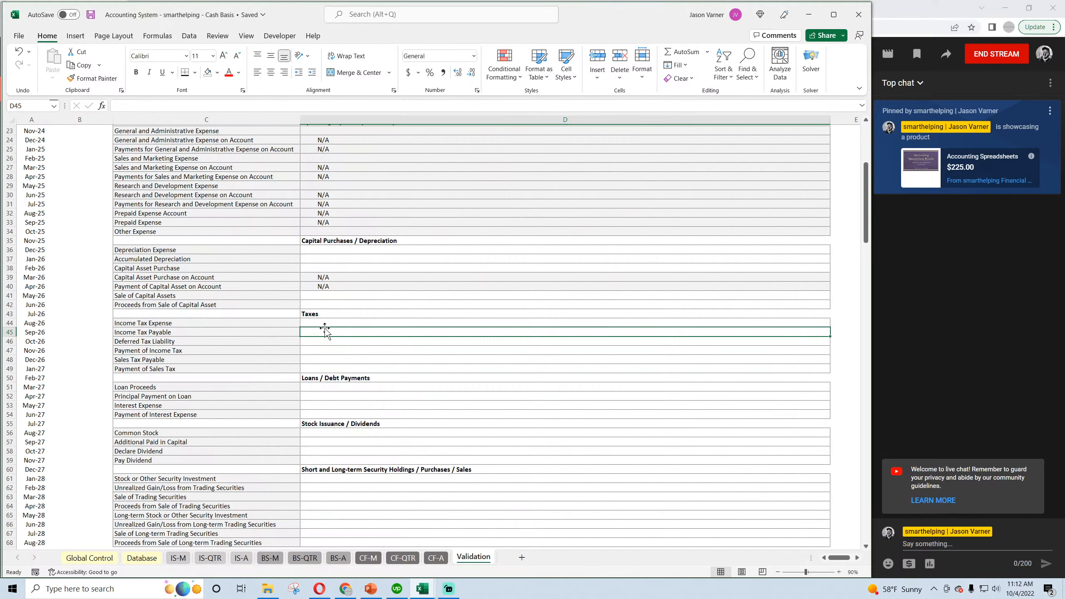
Copy N/A from D40 into the Deferred Tax Liability trigger in D46, and save the workbook.
left_click(191, 341)
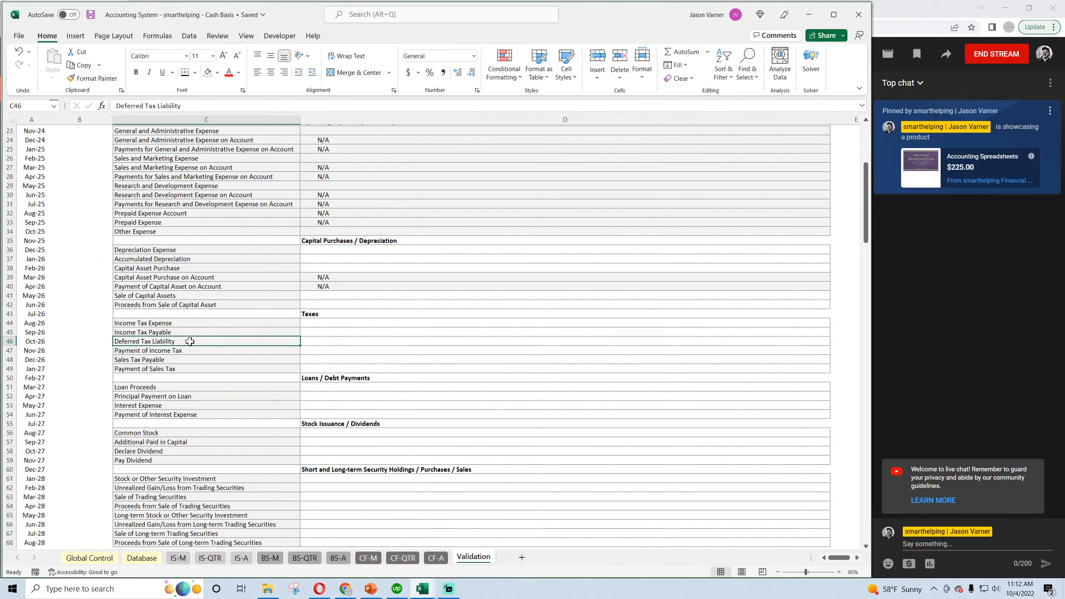
left_click(326, 341)
left_click(331, 288)
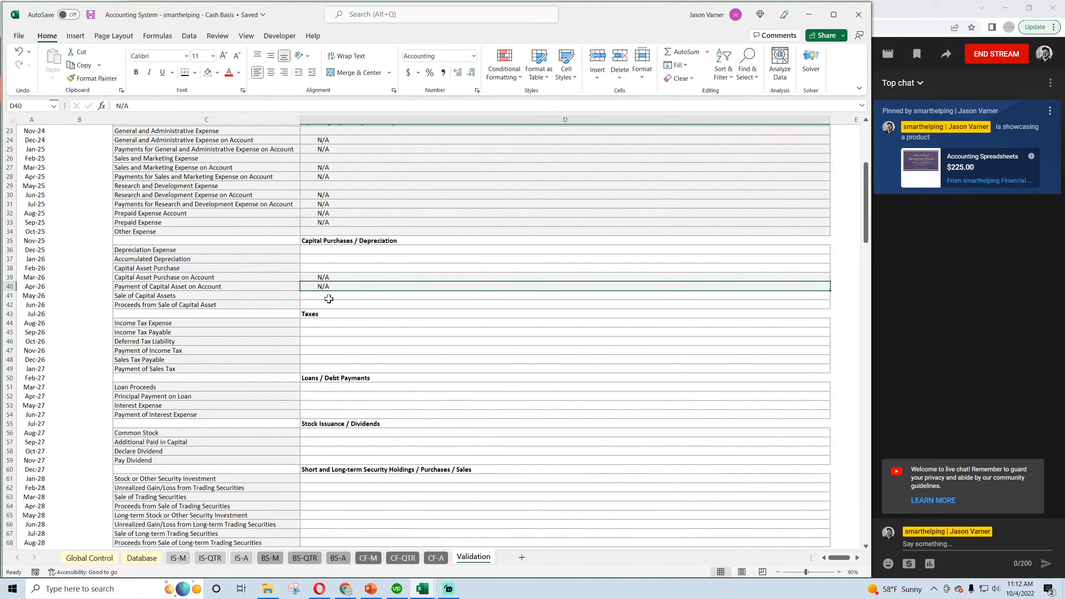
key("ctrl+c")
left_click(315, 341)
key("ctrl+v")
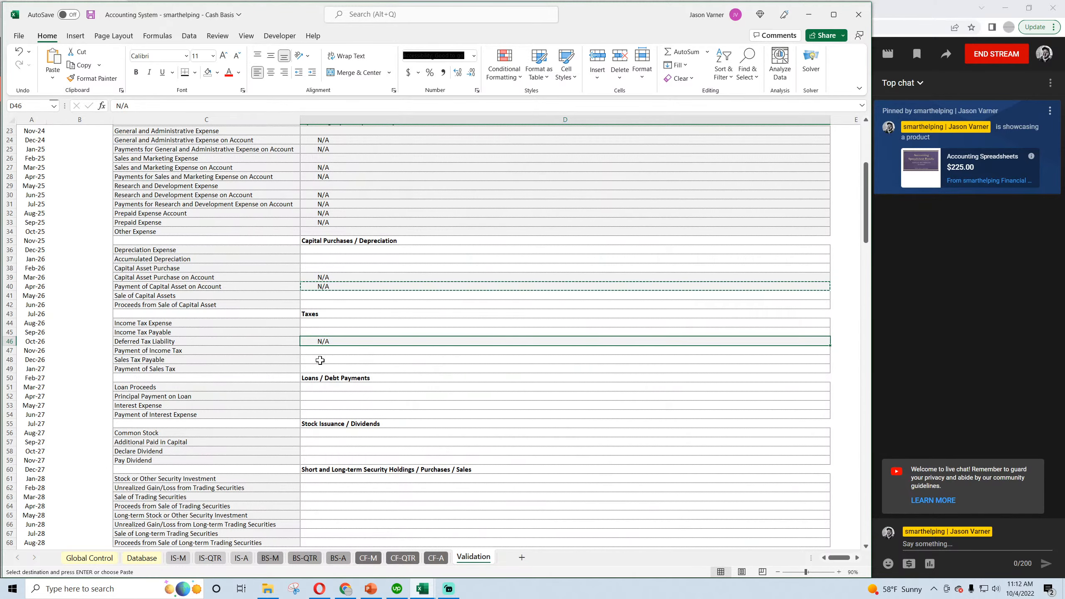
left_click(320, 360)
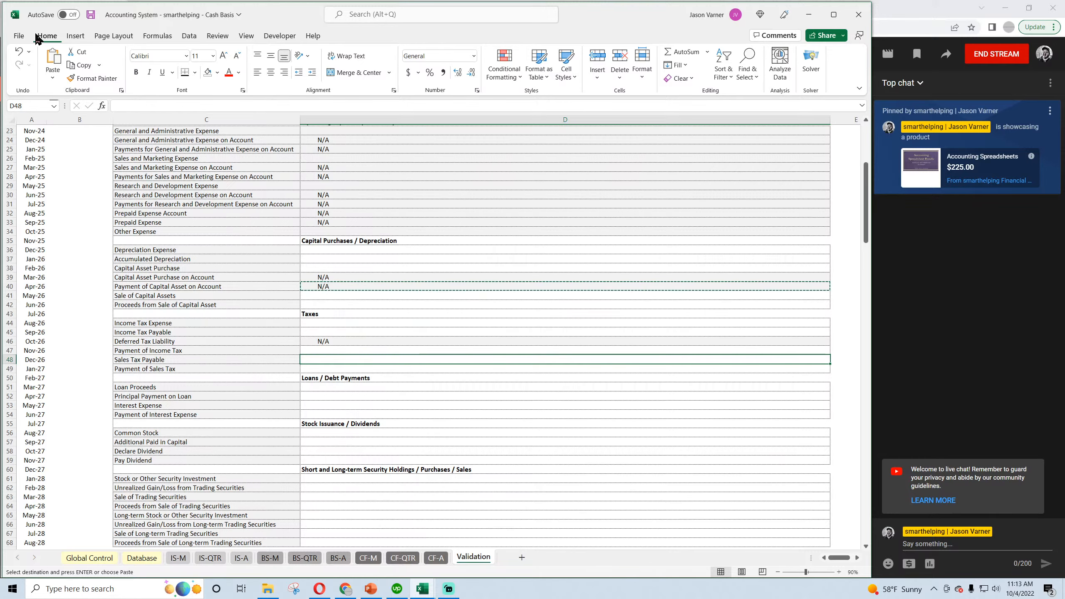
left_click(90, 15)
Review the Sales Tax Payable and Payment of Sales Tax categories in C48 and C49.
left_click(228, 359)
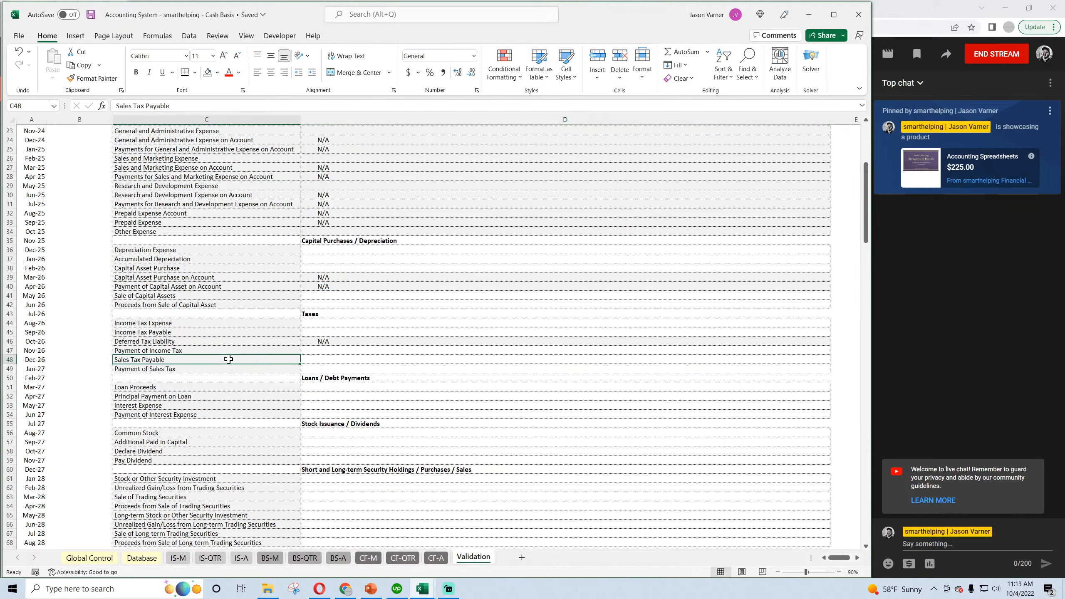
left_click(160, 370)
left_click(158, 359)
left_click(160, 369)
left_click(161, 359)
left_click(160, 369)
left_click(161, 359)
Copy N/A from D46 into the Income Tax Payable trigger in D45, and save the workbook.
left_click(190, 340)
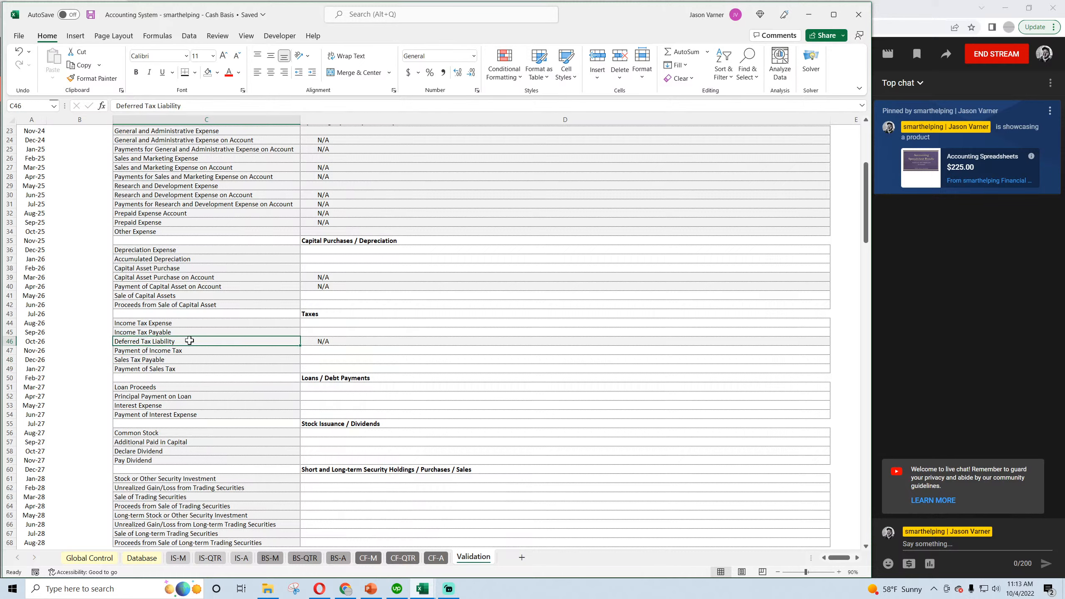
left_click(316, 341)
key("ctrl+c")
key("Up")
key("ctrl+v")
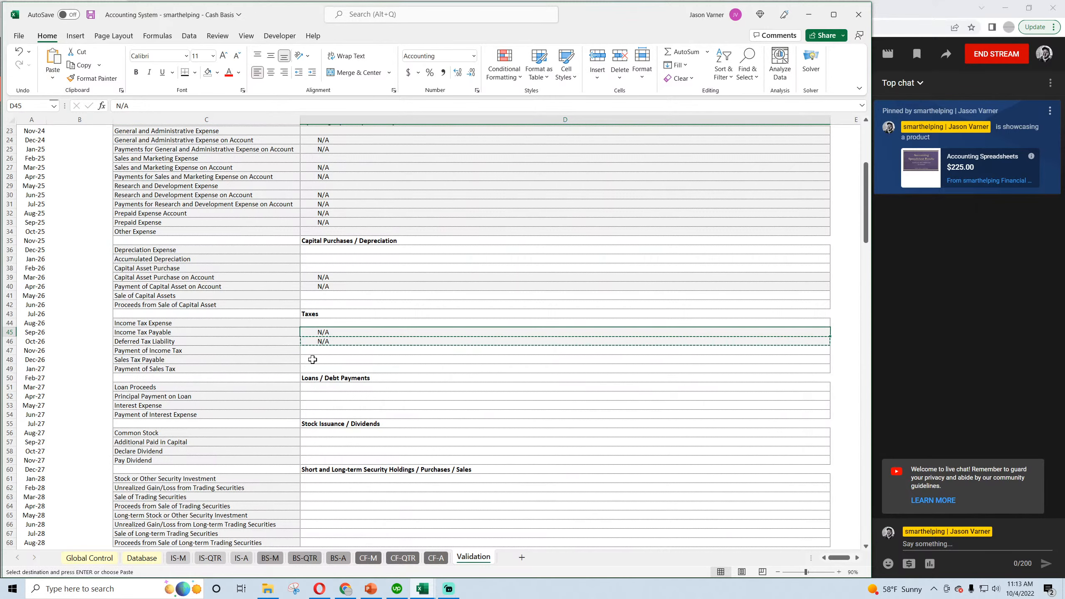
left_click(91, 17)
left_click(325, 322)
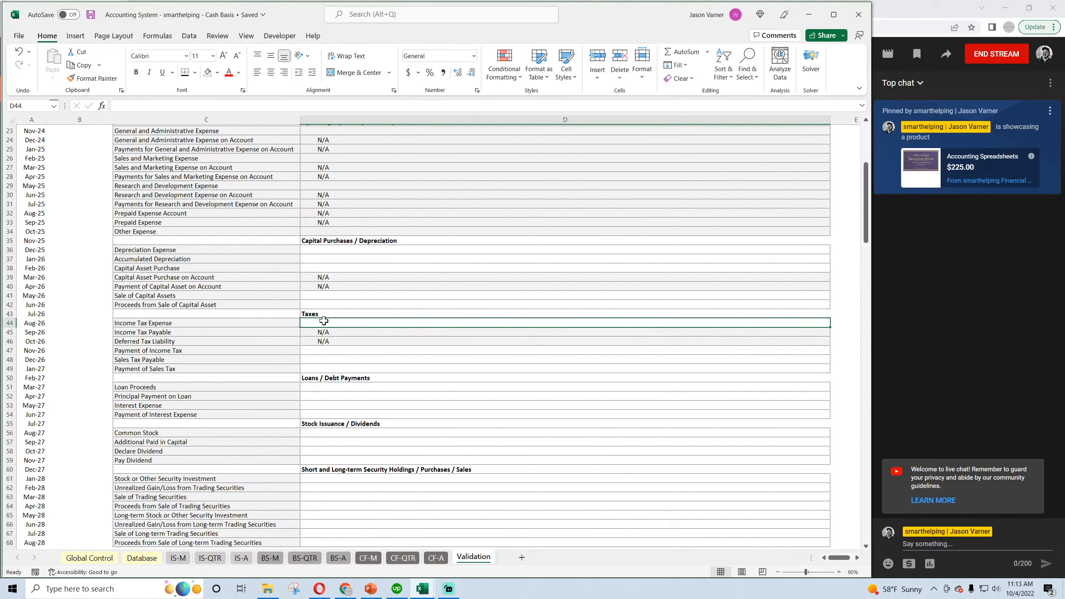
left_click(319, 330)
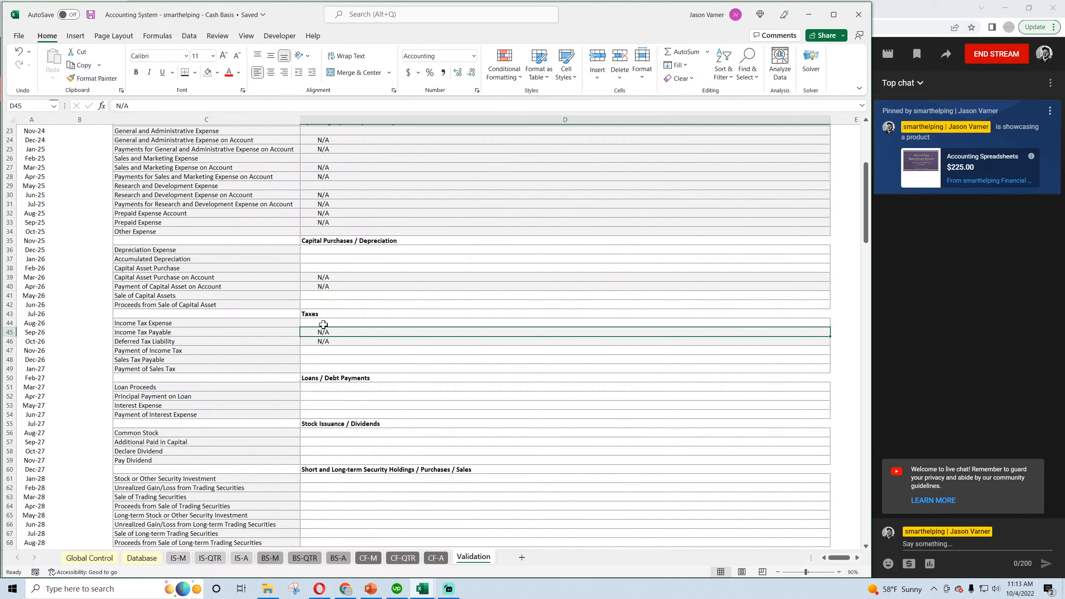
left_click(89, 13)
left_click(89, 16)
Review the Loans / Debt Payments categories and the first two security investment categories, and save the Cash Basis workbook.
key("ctrl+c")
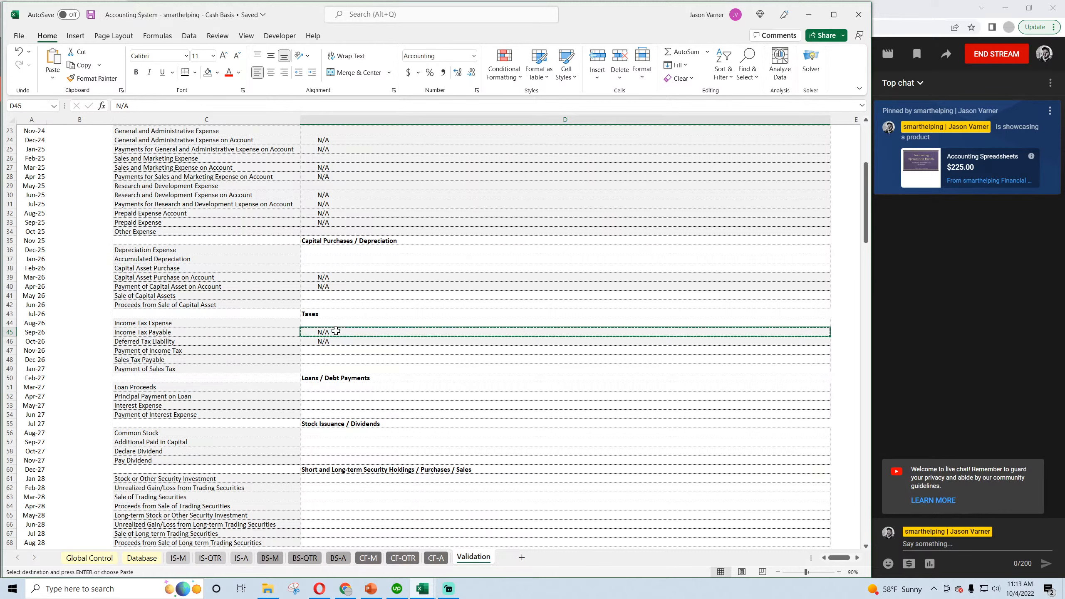
left_click(177, 388)
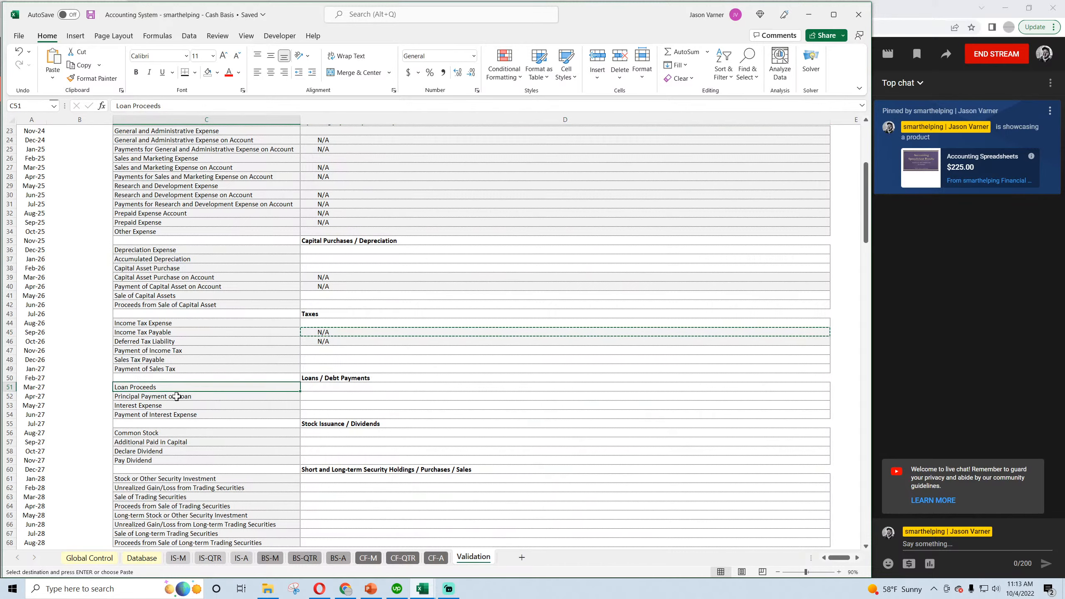
left_click(180, 406)
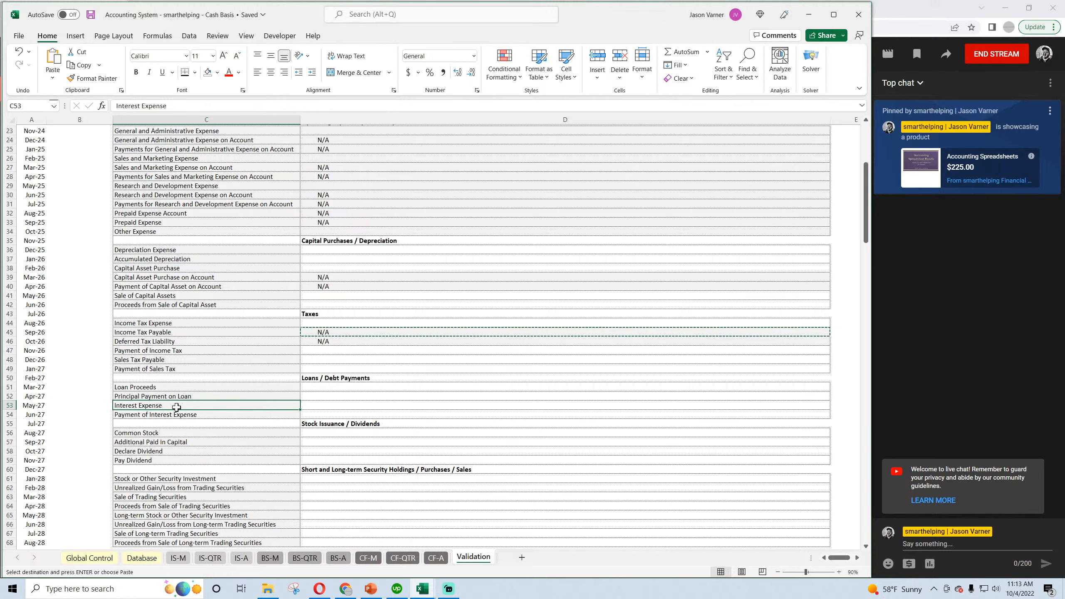
left_click(322, 414)
scroll(322, 414, "down", 4)
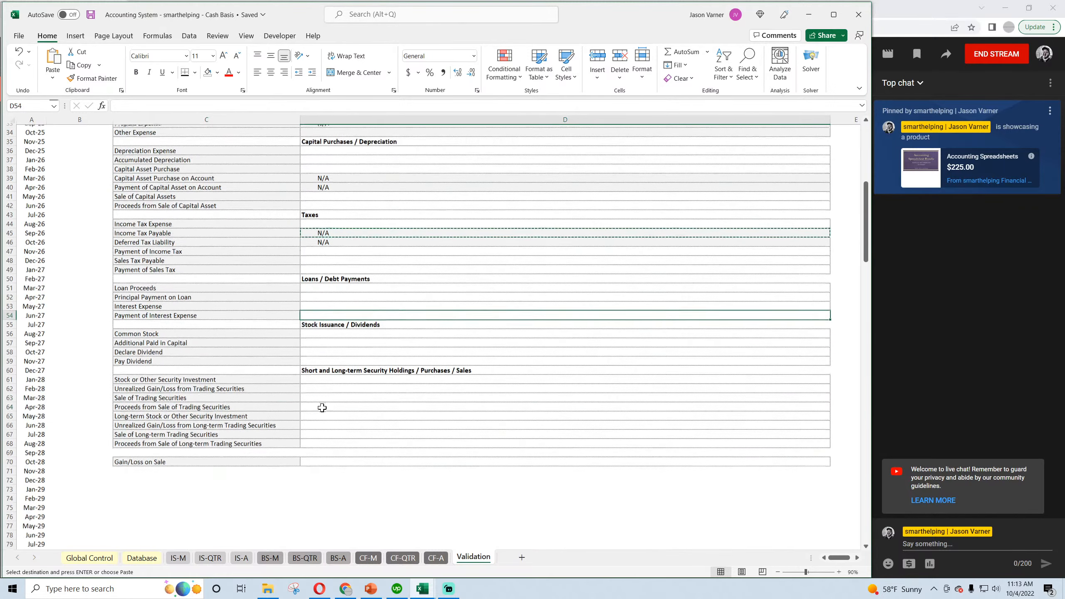
left_click(168, 380)
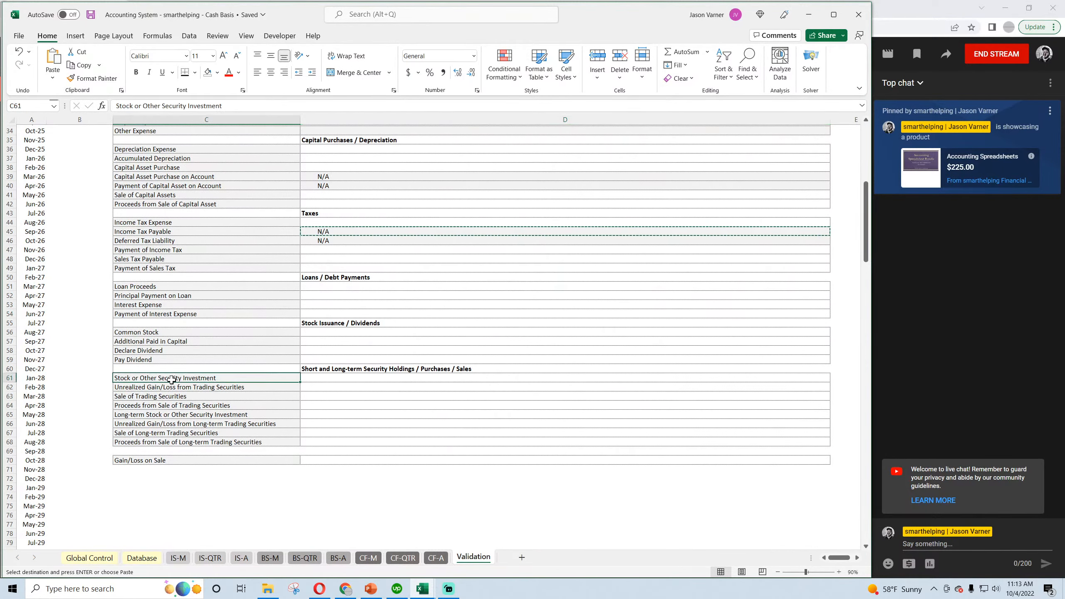
left_click(180, 387)
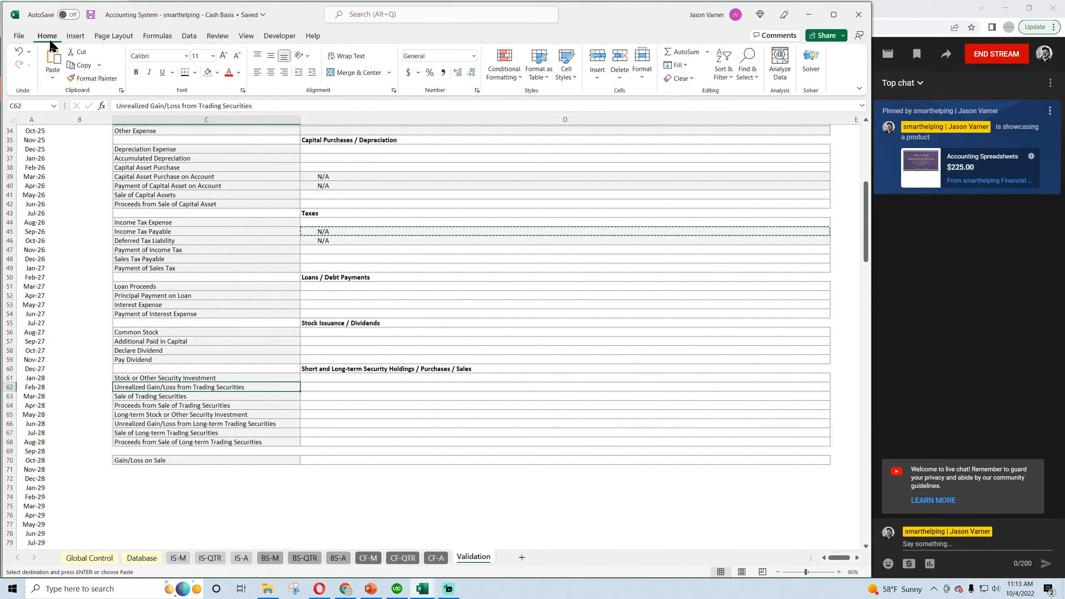
left_click(91, 14)
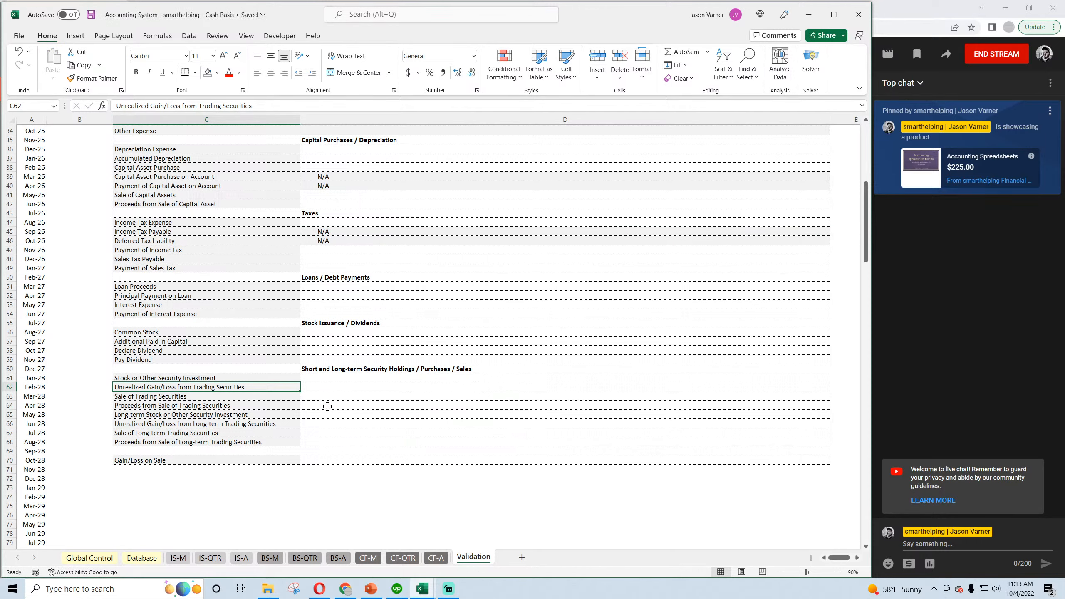
Go through all short and long-term security categories in C61:C68, and save the workbook.
left_click(334, 379)
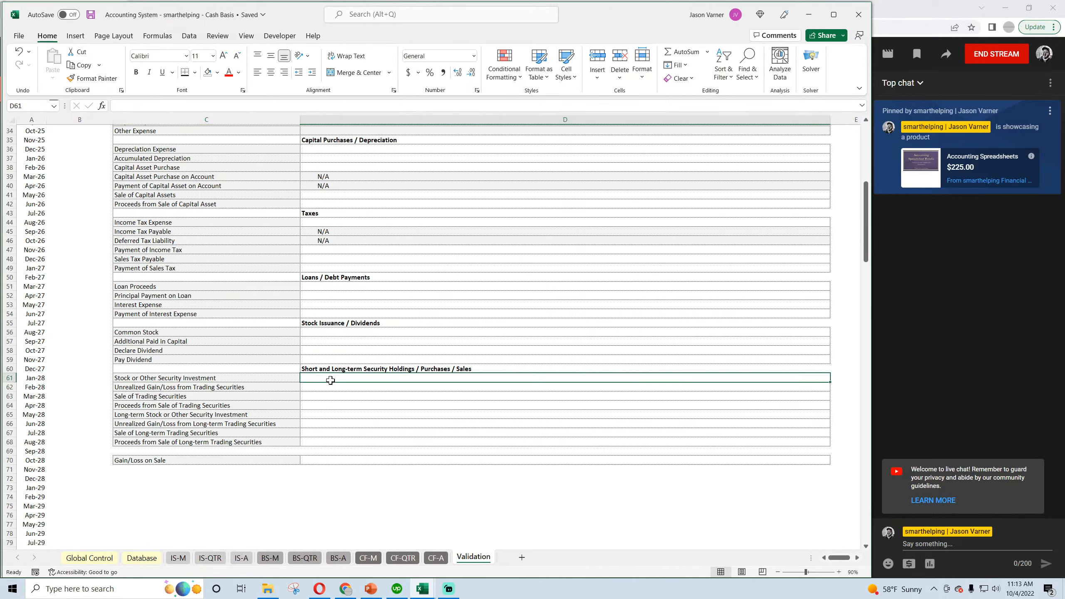
left_click(219, 377)
left_click(216, 386)
left_click(197, 396)
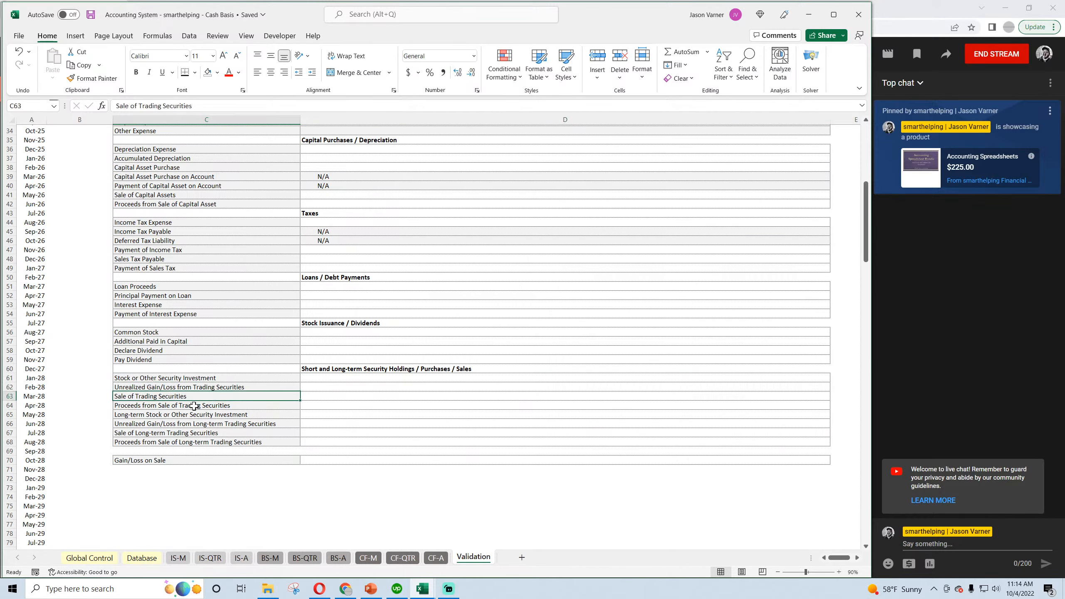
left_click(195, 405)
left_click(192, 415)
left_click(192, 423)
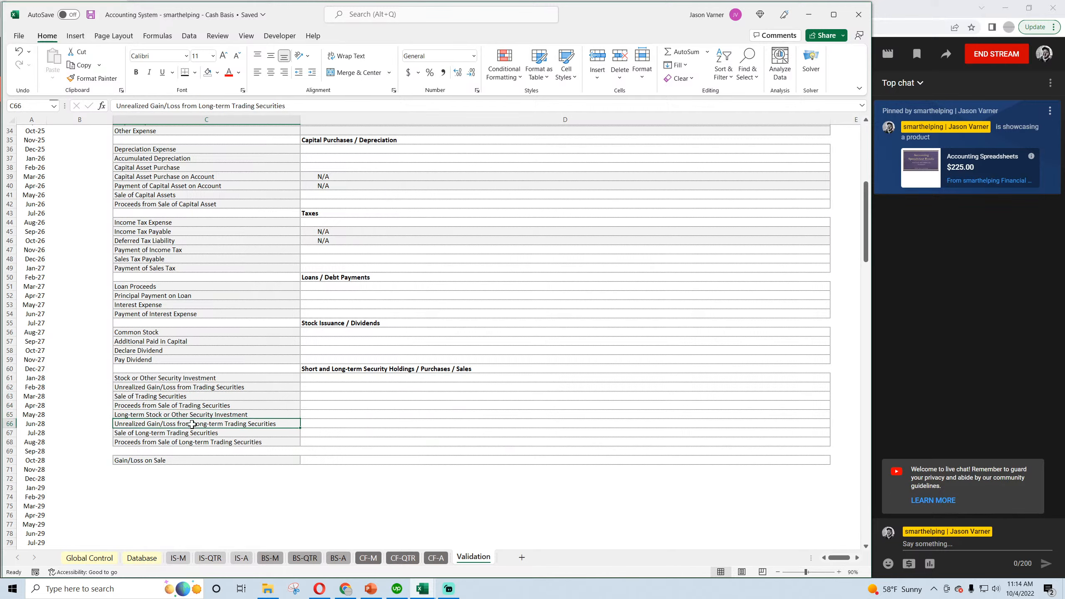
left_click(192, 433)
left_click(192, 443)
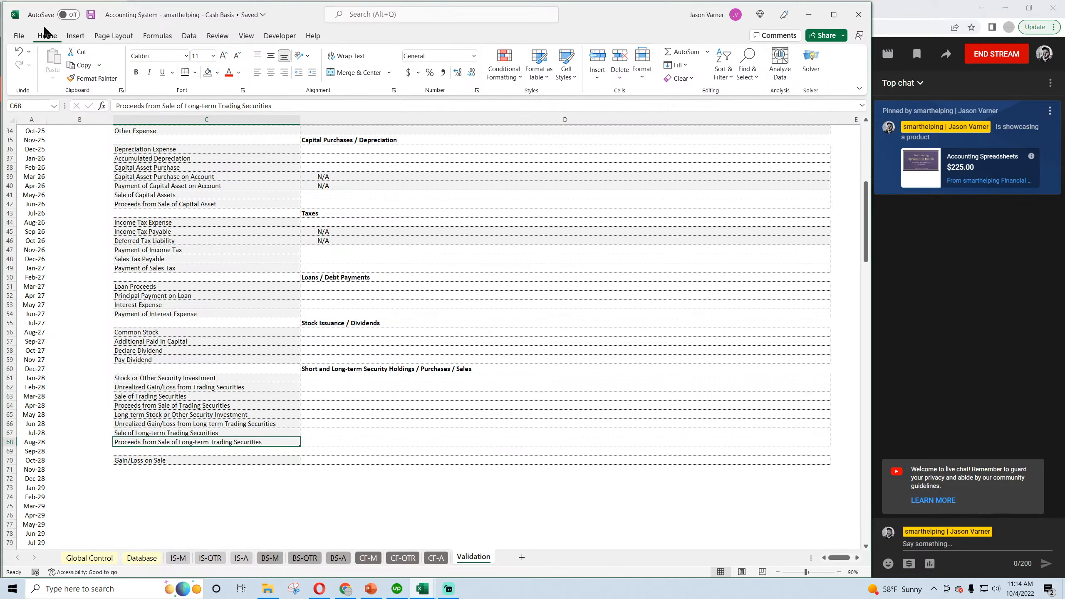
left_click(93, 14)
Recheck the short-term categories from Stock or Other Security Investment to Proceeds from Sale of Trading Securities in C61:C64.
left_click(319, 379)
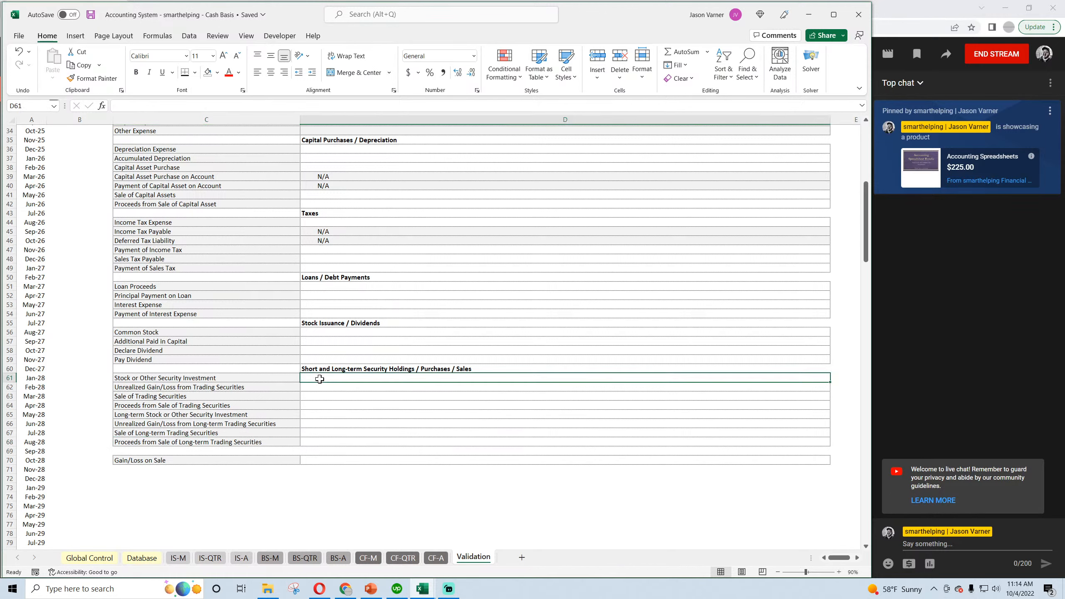
left_click(187, 378)
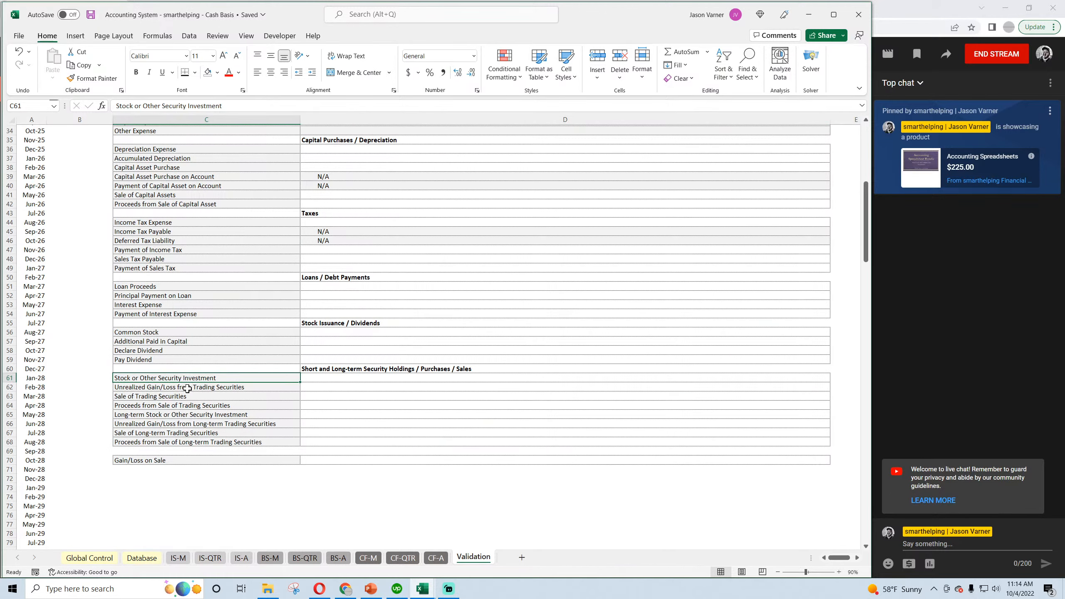
left_click(186, 387)
left_click(188, 396)
left_click(187, 405)
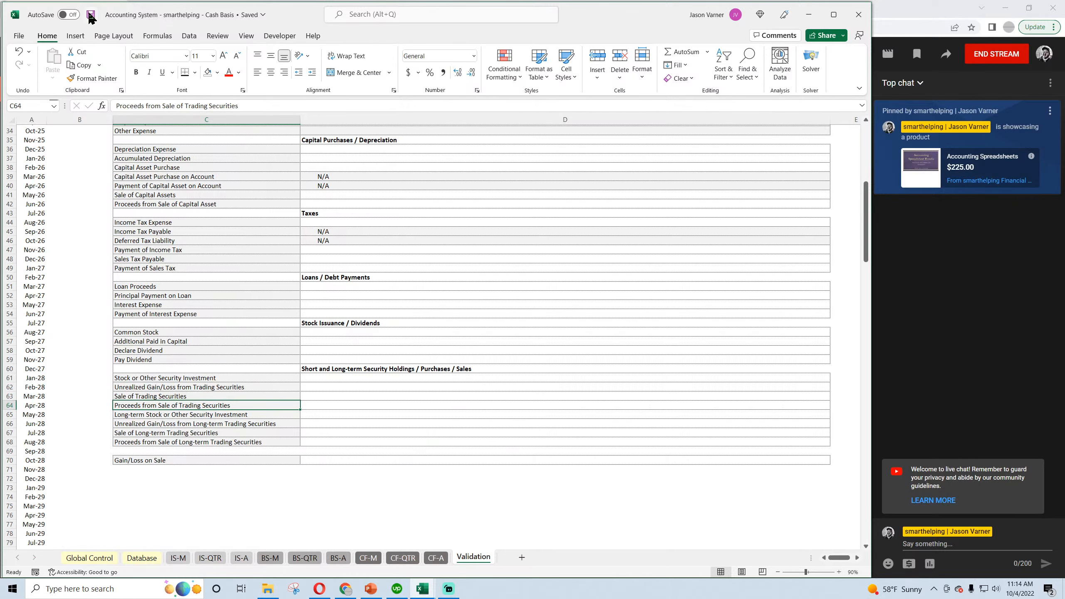
Switch to the Accrual workbook and look over the triggers on its Validation sheet.
scroll(245, 281, "up", 11)
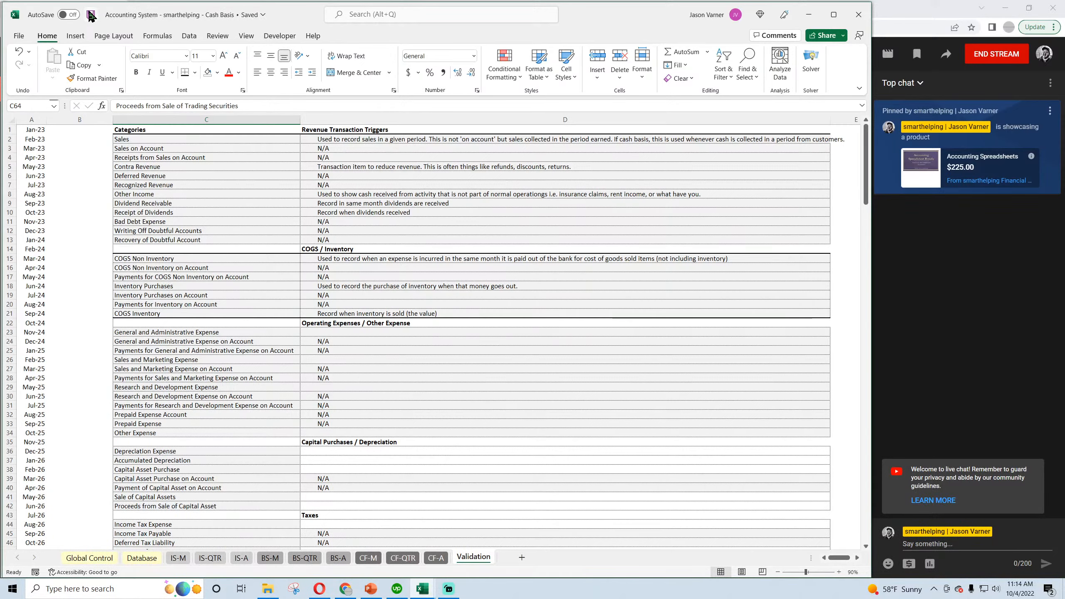
left_click(422, 588)
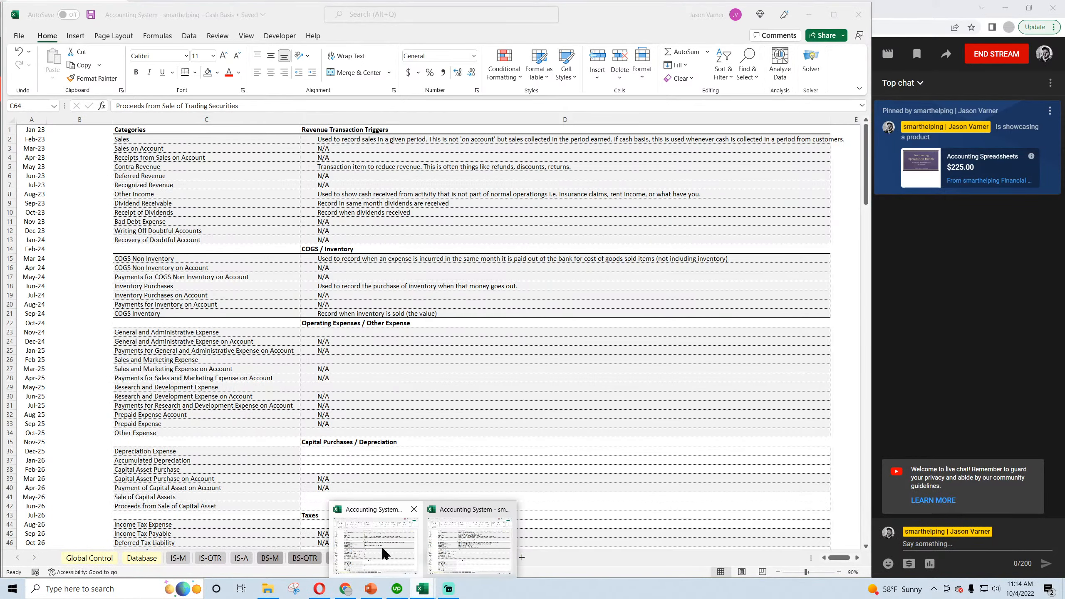
left_click(469, 545)
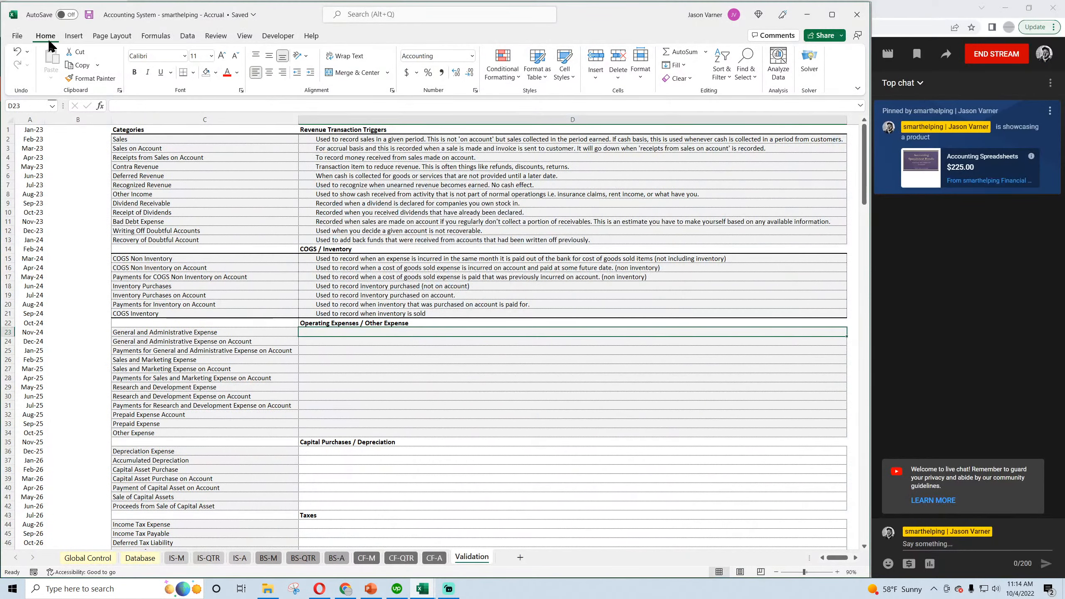
scroll(241, 369, "down", 11)
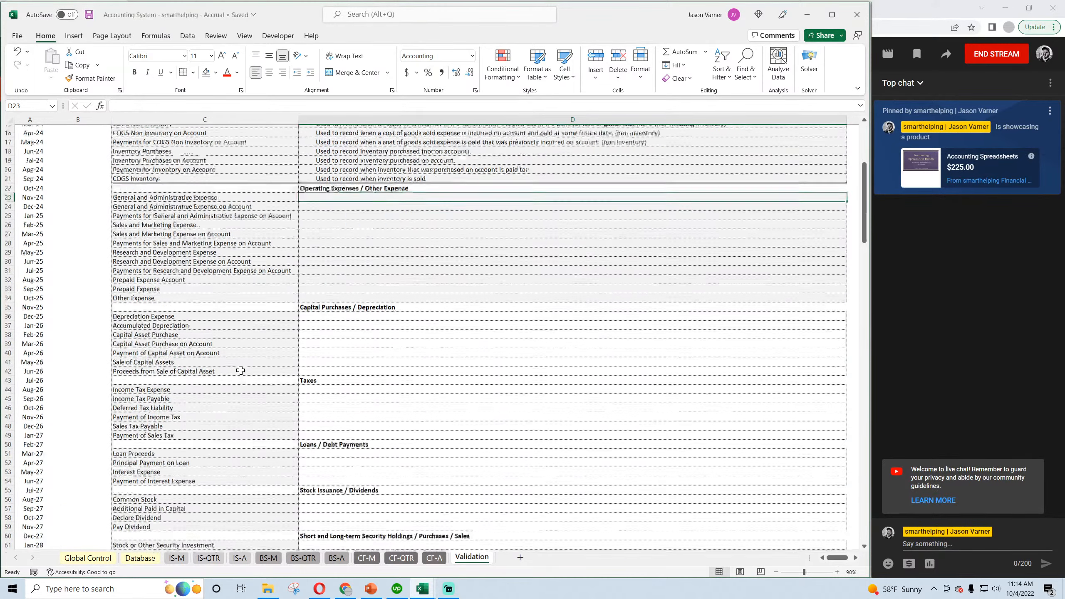
scroll(240, 369, "up", 7)
scroll(240, 369, "up", 4)
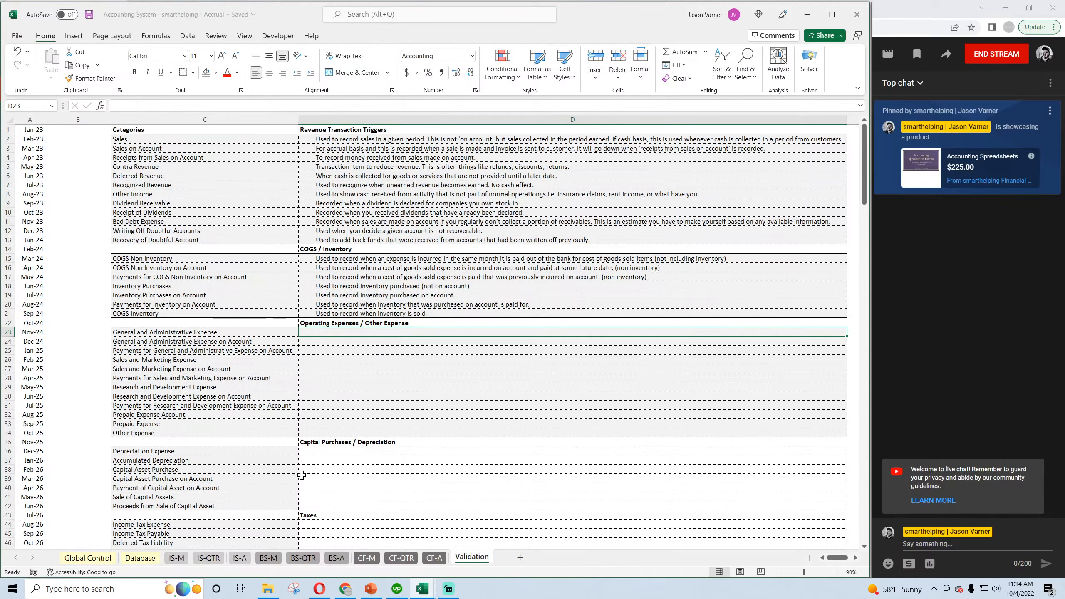
Check the Accrual workbook's Database and Global Control sheets, save, and return to the Validation sheet.
left_click(140, 558)
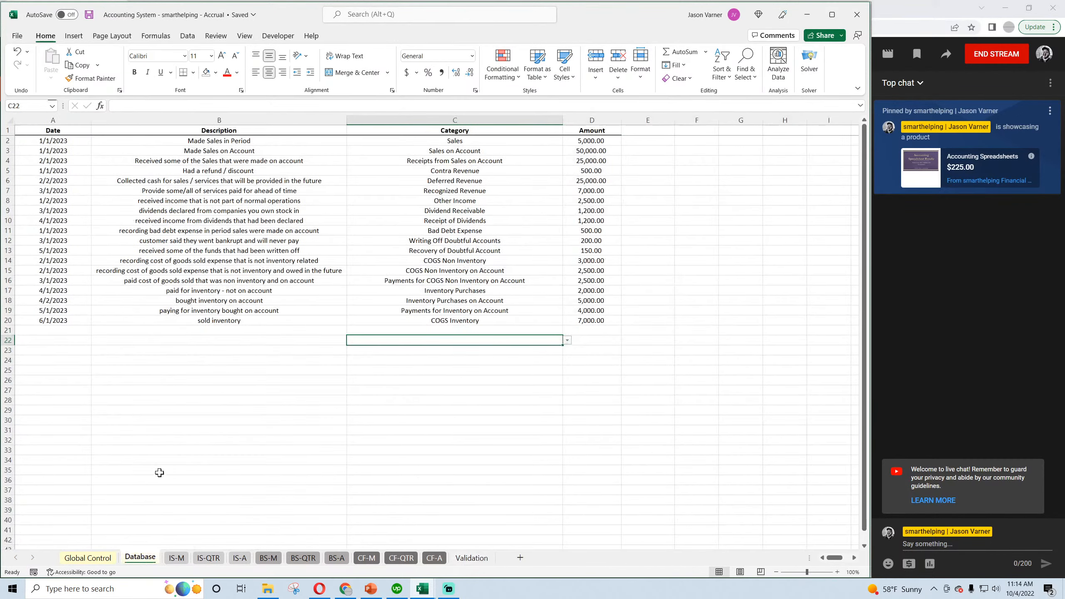
left_click(98, 558)
left_click(89, 15)
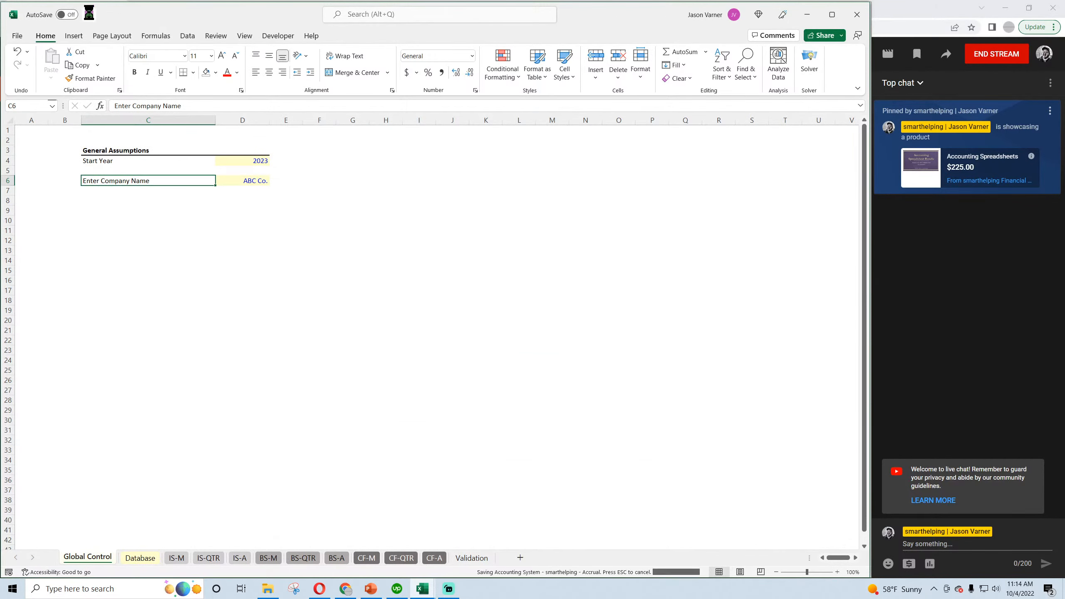
left_click(471, 558)
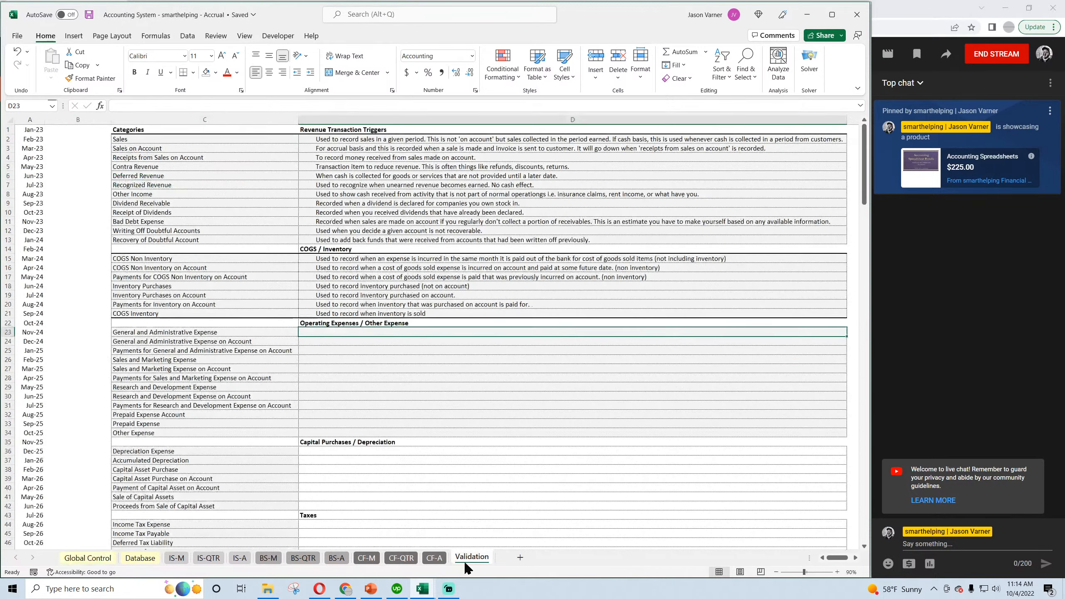
Review the completed revenue triggers and select the Operating Expenses / Other Expense block C23:D34 still lacking descriptions.
left_click(333, 141)
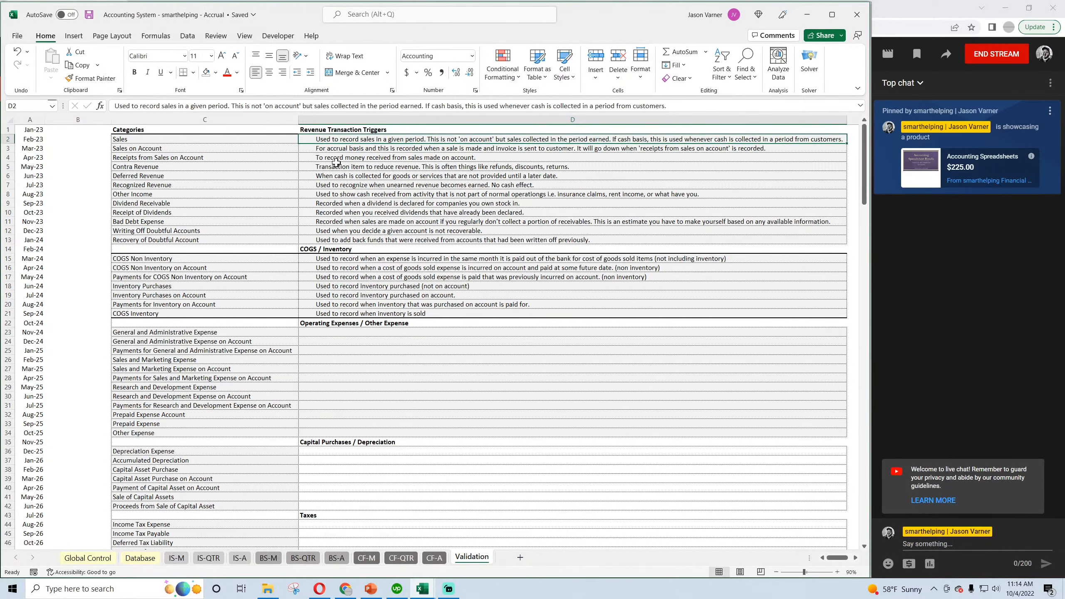
left_click(335, 165)
left_click(335, 177)
left_click(337, 186)
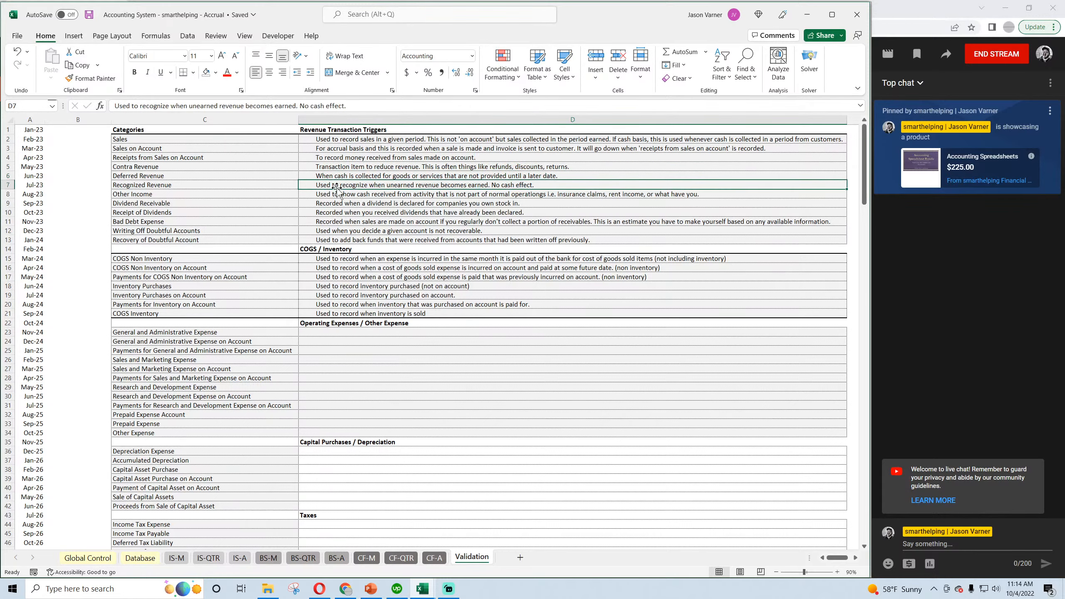
left_click_drag(294, 332, 336, 432)
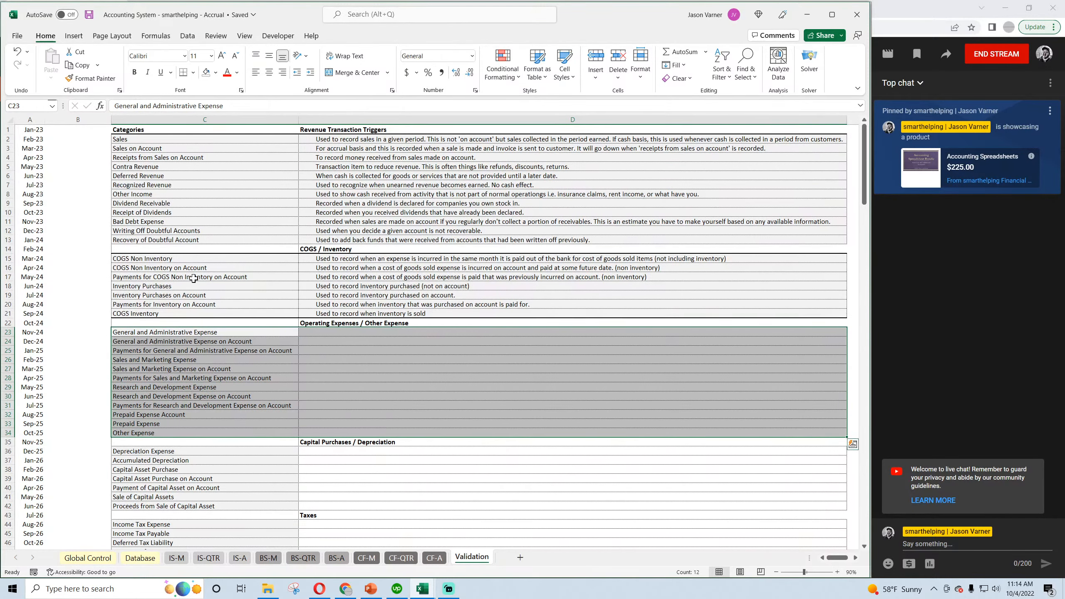
scroll(272, 330, "down", 4)
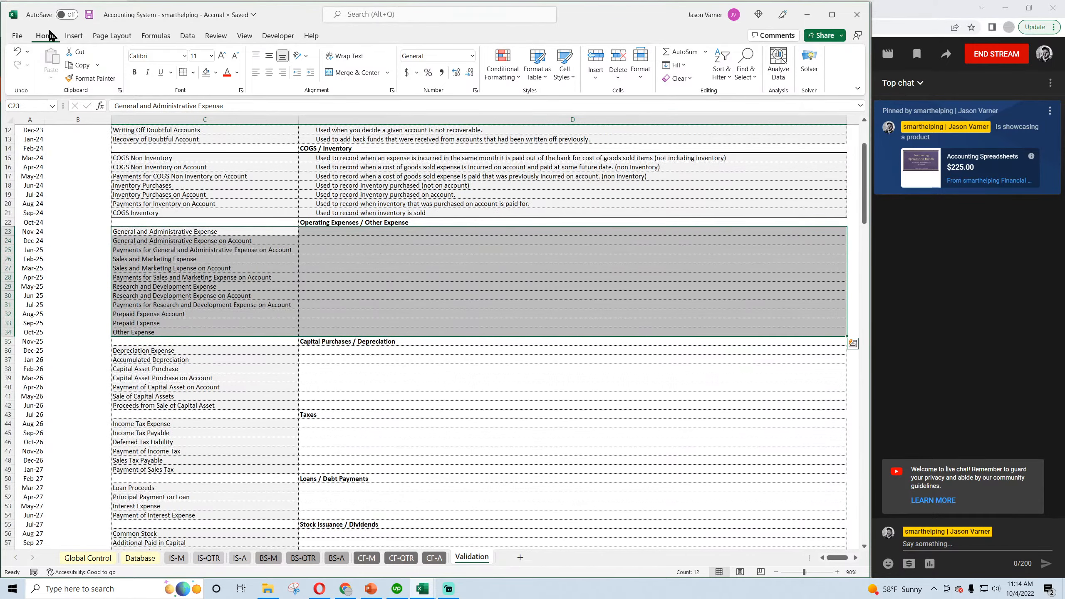
Save the Accrual workbook and review the documented Revenue and COGS / Inventory categories on the Validation sheet.
left_click(89, 15)
scroll(197, 241, "up", 4)
left_click_drag(180, 139, 180, 311)
left_click(177, 287)
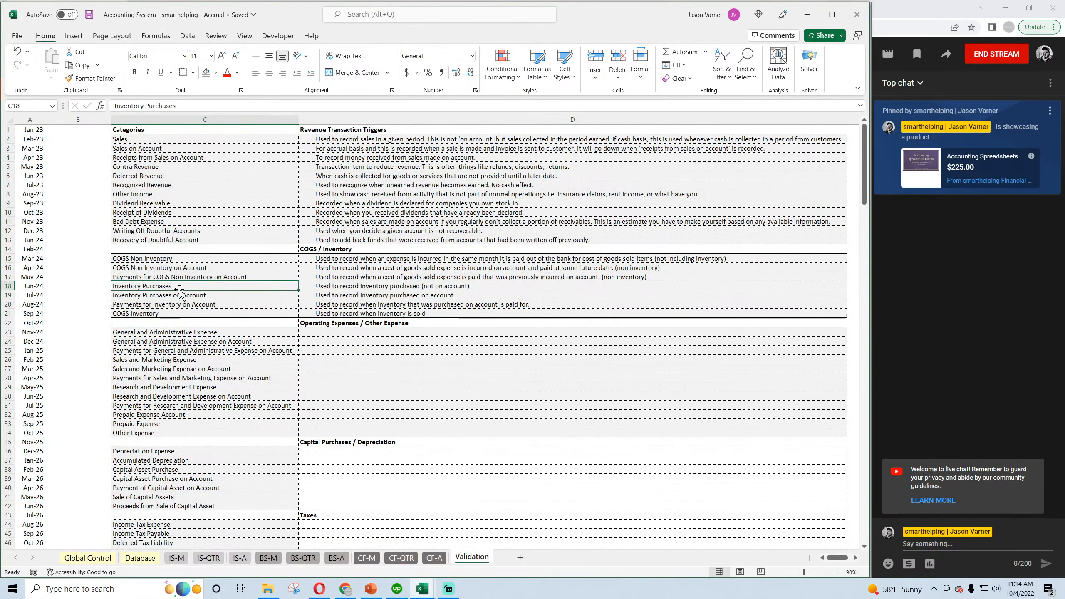
scroll(178, 287, "down", 4)
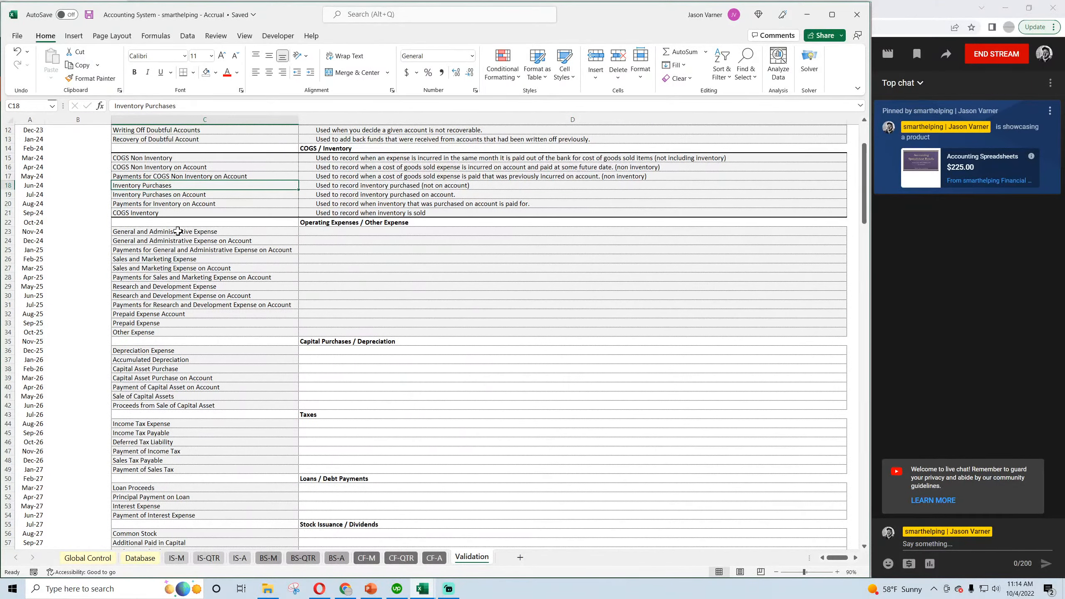
Look over the full Validation category list from Sales down to the short and long-term security categories, and save the workbook.
scroll(177, 231, "up", 4)
left_click_drag(169, 139, 183, 514)
left_click(195, 451)
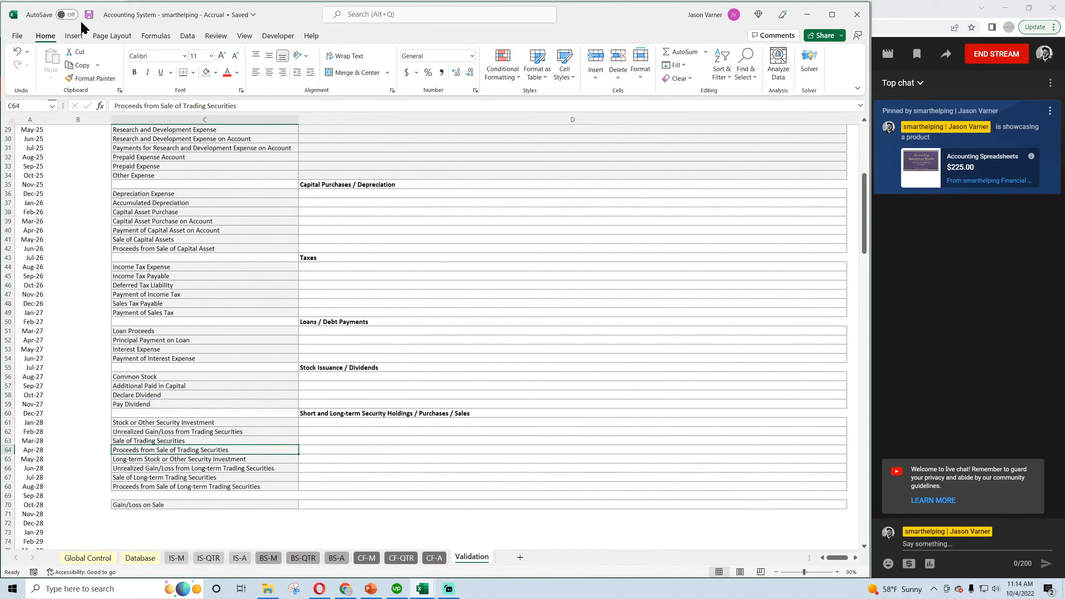
scroll(252, 333, "up", 9)
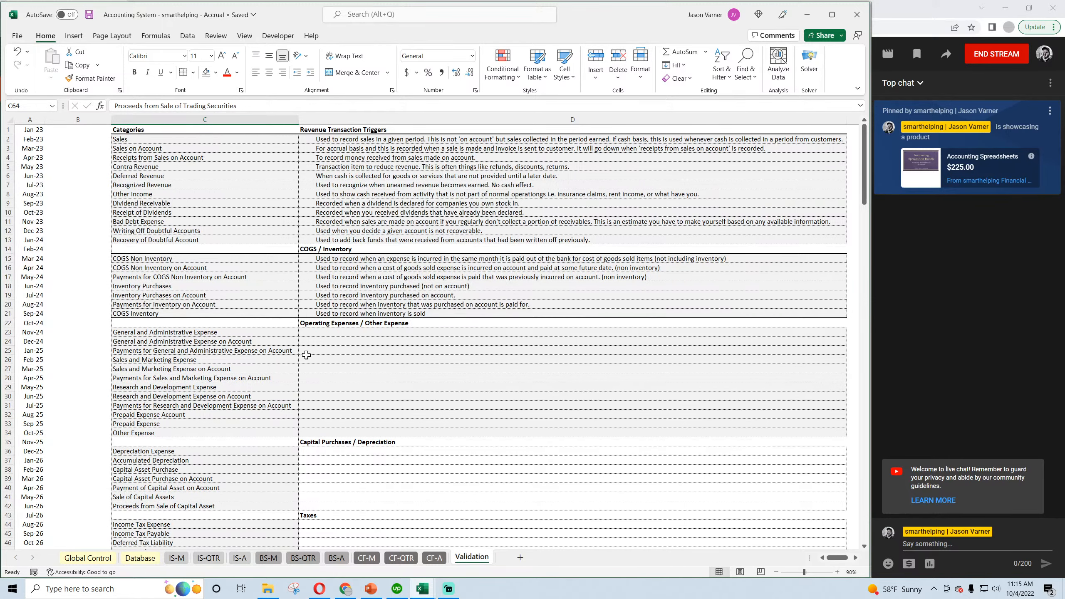
left_click(89, 14)
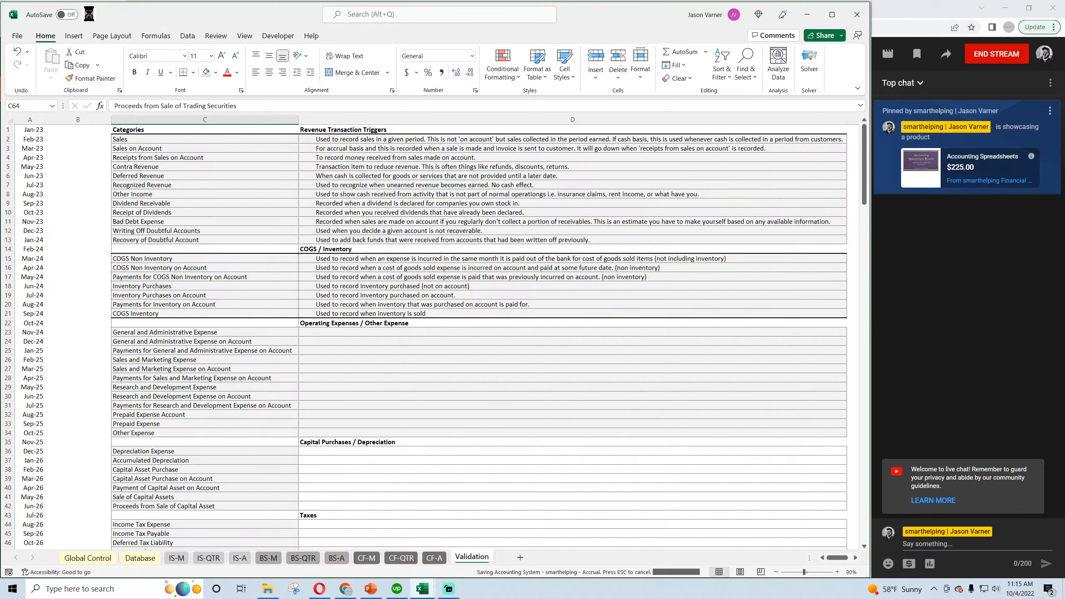
Review the sample transaction descriptions on the Database sheet, from sales to inventory payments, and return to the Validation sheet.
left_click(140, 558)
left_click(221, 141)
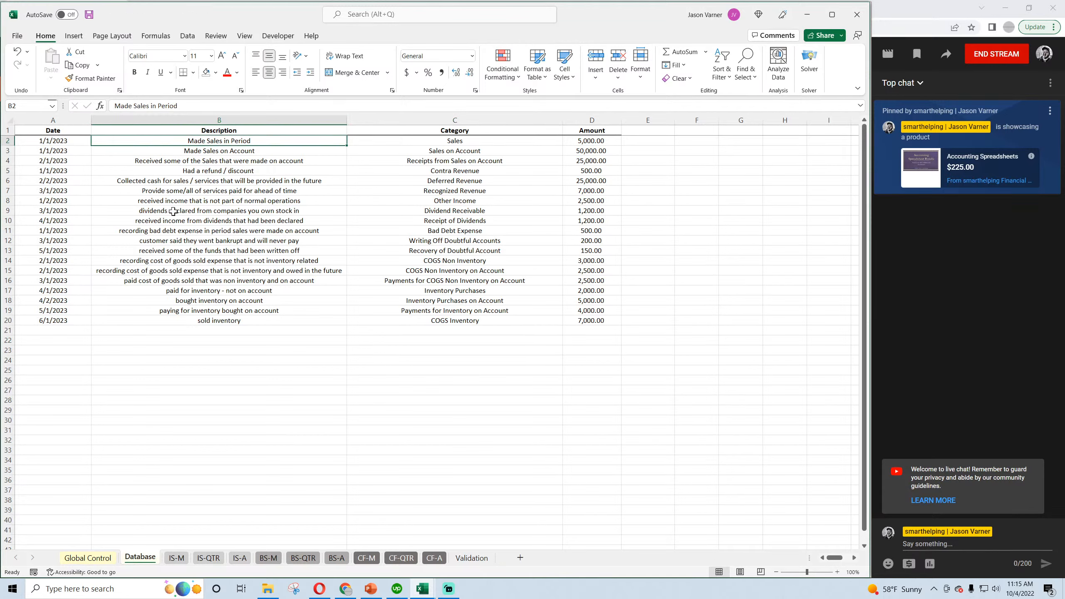
left_click(197, 260)
left_click(197, 290)
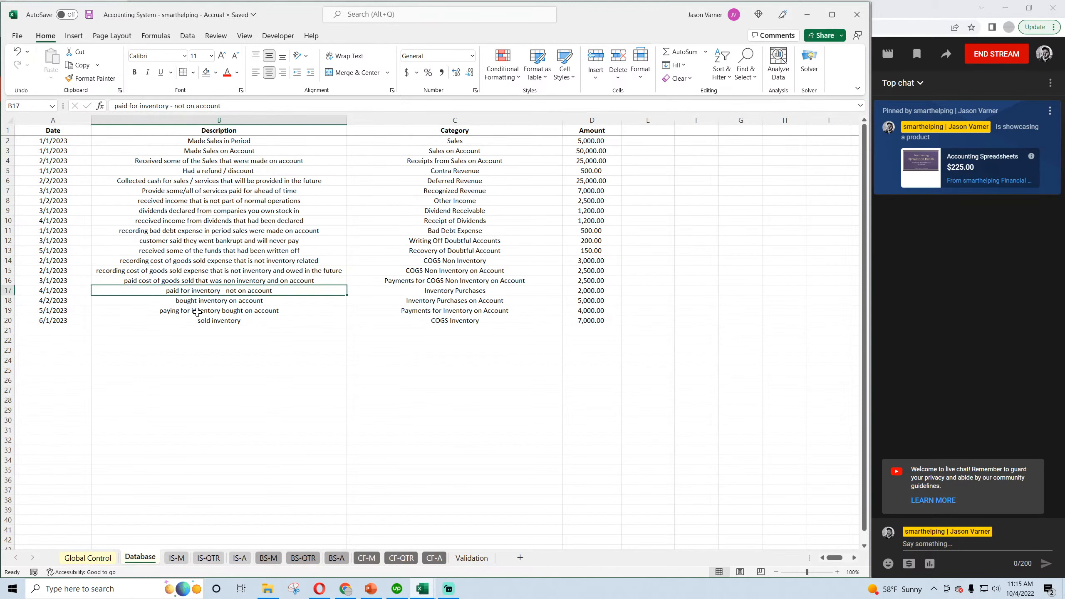
left_click(197, 310)
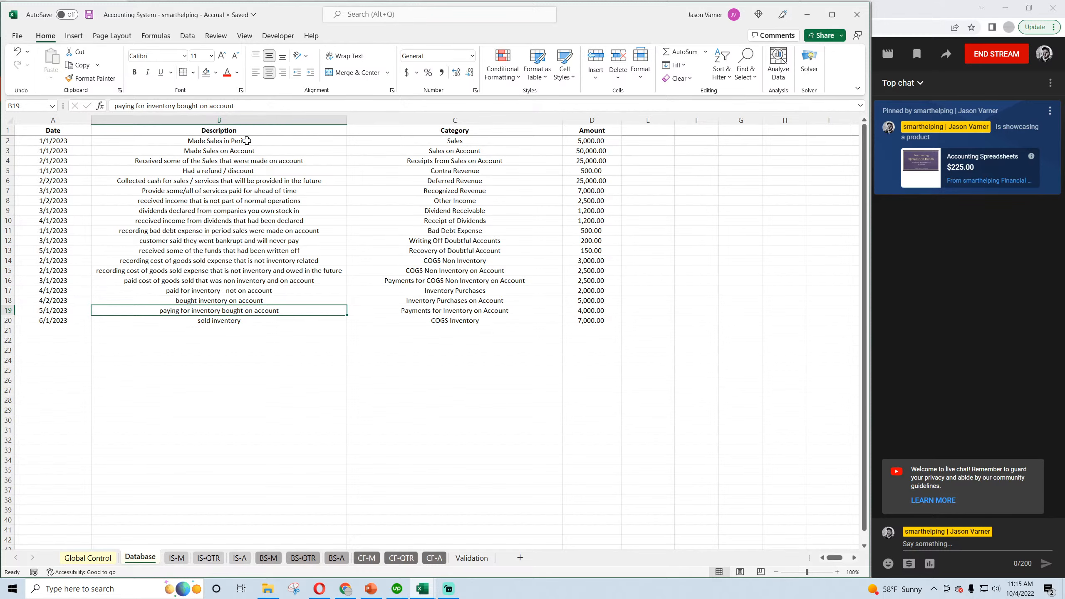
left_click(474, 559)
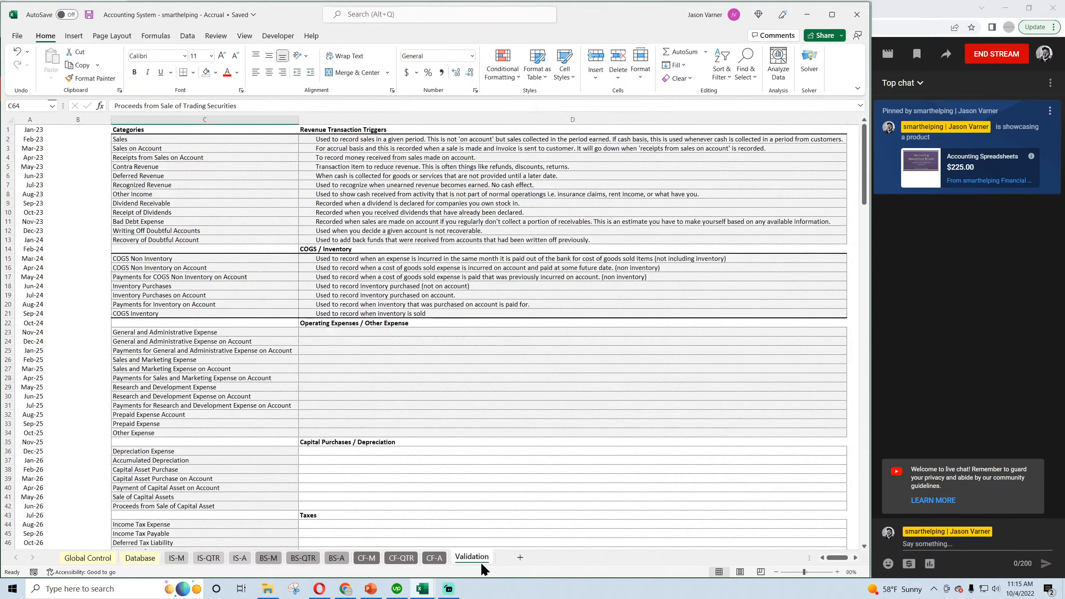